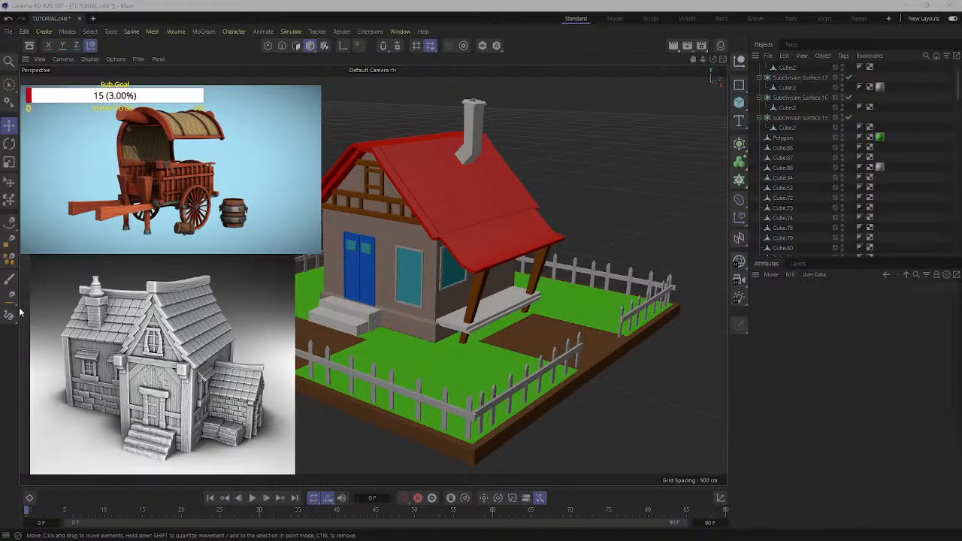
Step: Examine the finished house scene and its fenced garden from several angles
{"action": "left_click_drag", "start_coordinate": [240, 312], "coordinate": [275, 339], "text": "alt"}
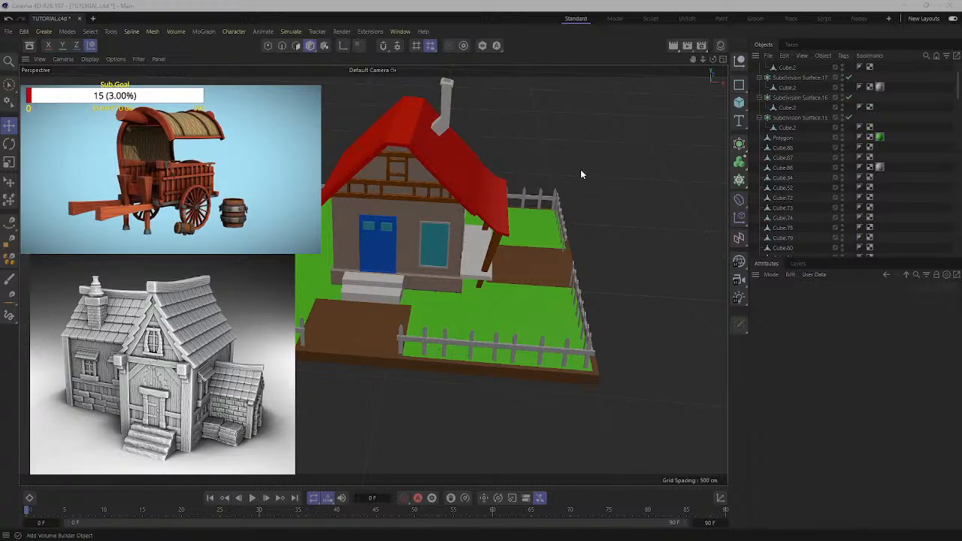
{"action": "left_click", "coordinate": [304, 199]}
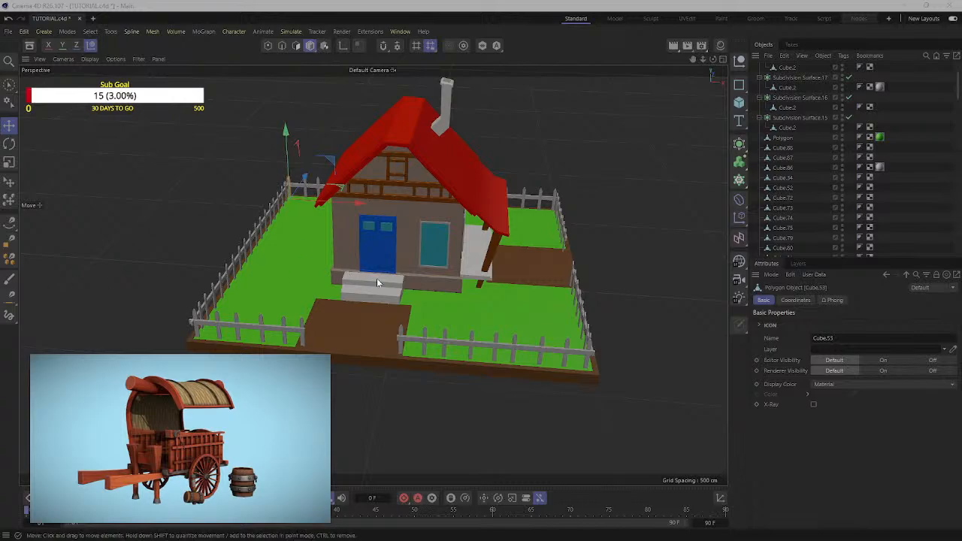
{"action": "middle_click", "coordinate": [644, 222]}
{"action": "middle_click", "coordinate": [217, 196]}
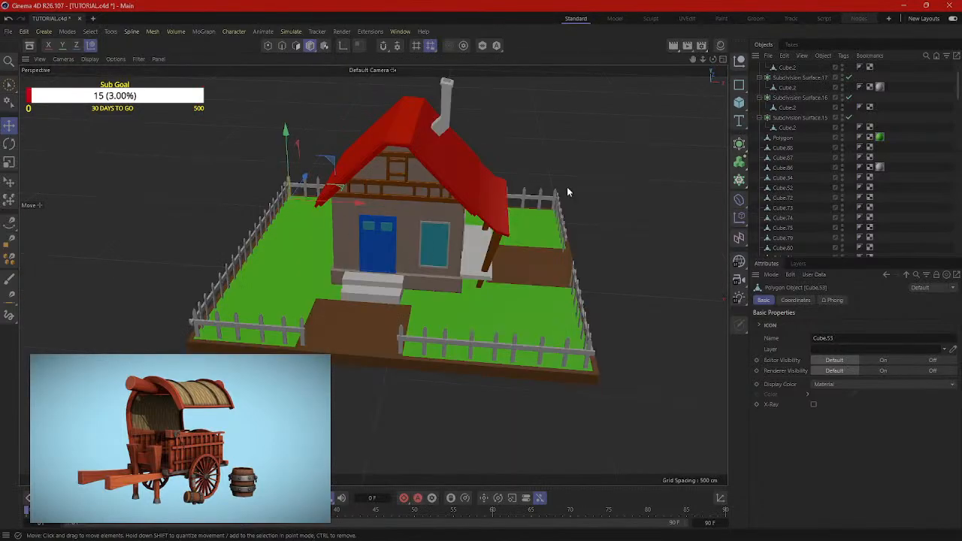
{"action": "left_click_drag", "start_coordinate": [566, 207], "coordinate": [595, 197], "text": "alt"}
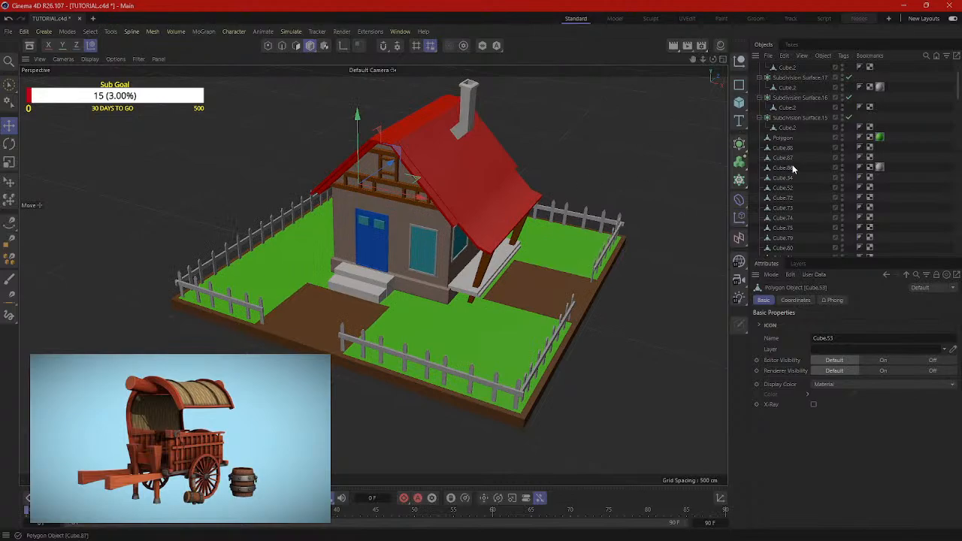
{"action": "scroll", "coordinate": [790, 188], "scroll_direction": "down", "scroll_amount": 3}
{"action": "scroll", "coordinate": [790, 182], "scroll_direction": "up", "scroll_amount": 6}
{"action": "scroll", "coordinate": [760, 114], "scroll_direction": "down", "scroll_amount": 3}
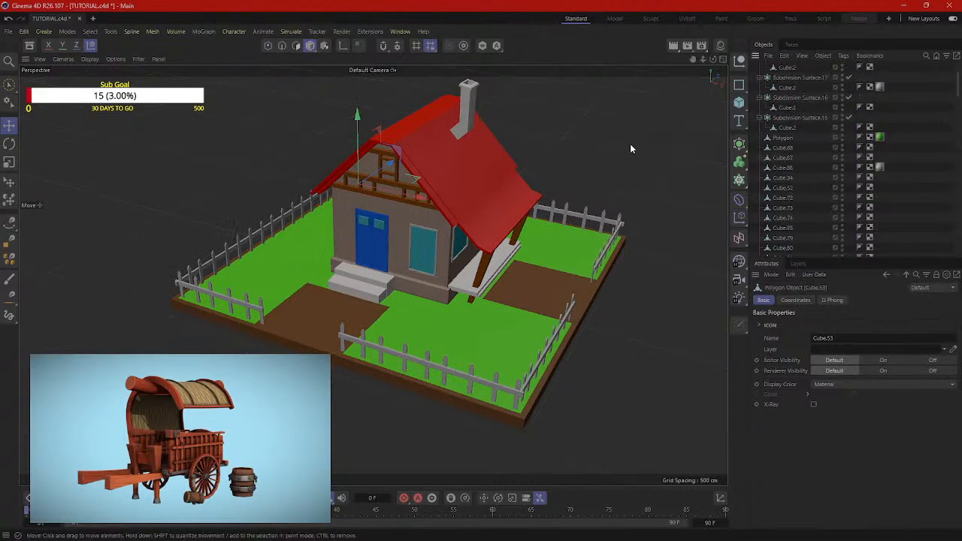
{"action": "scroll", "coordinate": [715, 127], "scroll_direction": "down", "scroll_amount": 1}
{"action": "scroll", "coordinate": [718, 131], "scroll_direction": "up", "scroll_amount": 2}
{"action": "scroll", "coordinate": [770, 152], "scroll_direction": "up", "scroll_amount": 3}
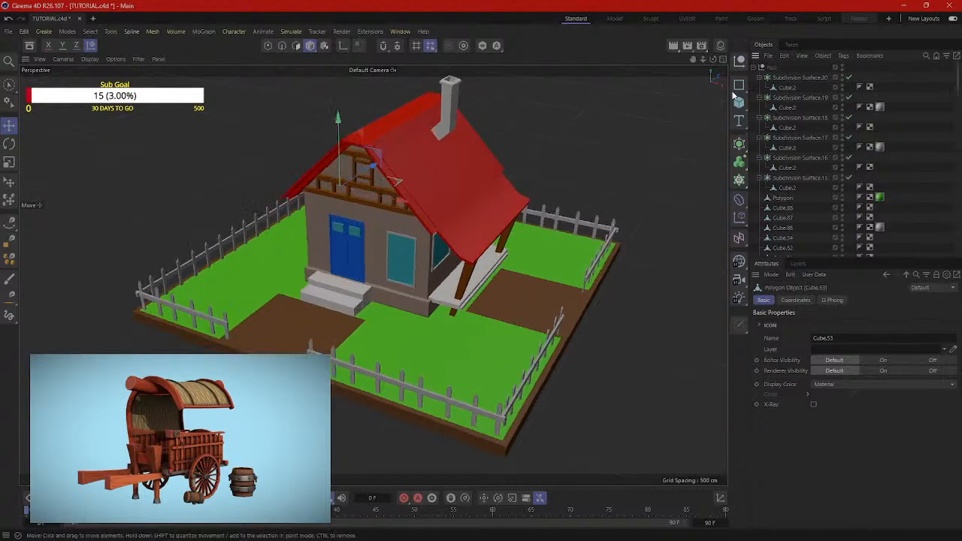
Step: Collapse the Subdivision Surface groups and their parent Null in the object hierarchy, and hide the Null containing the house
{"action": "left_click", "coordinate": [756, 68]}
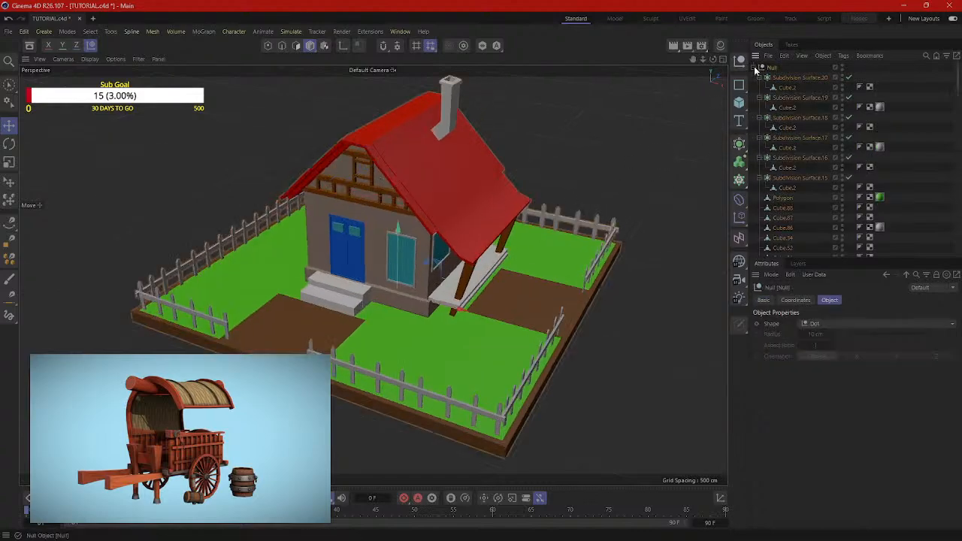
{"action": "left_click", "coordinate": [790, 78]}
{"action": "scroll", "coordinate": [784, 246], "scroll_direction": "down", "scroll_amount": 5}
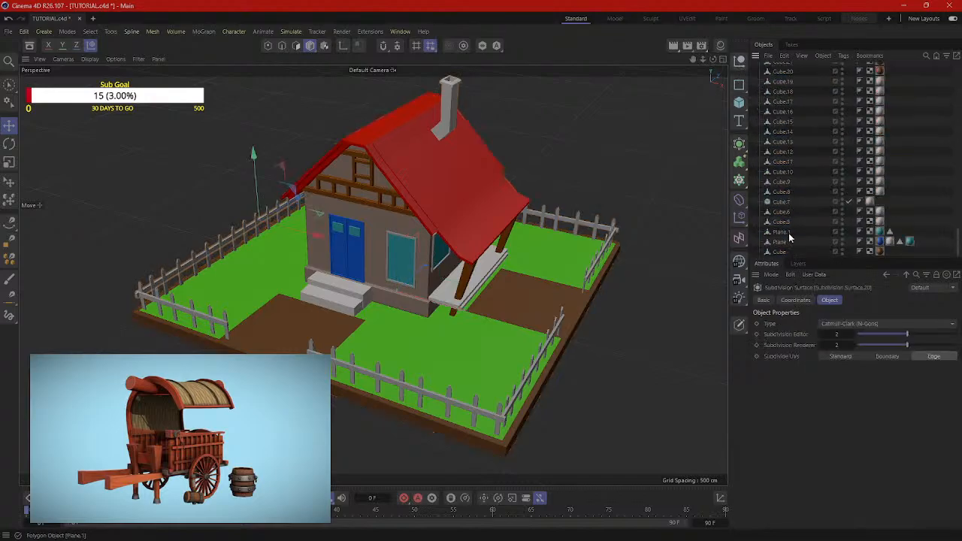
{"action": "scroll", "coordinate": [789, 97], "scroll_direction": "up", "scroll_amount": 5}
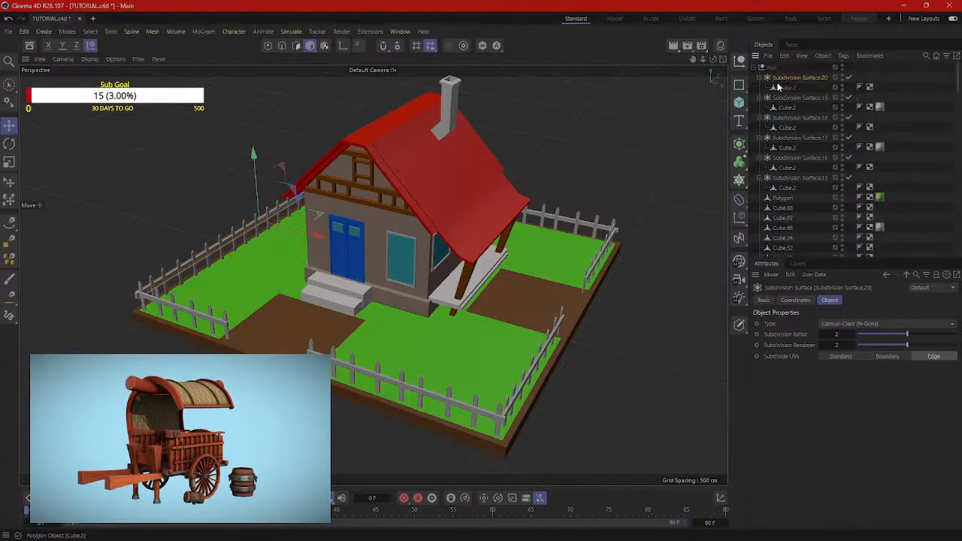
{"action": "left_click", "coordinate": [760, 78]}
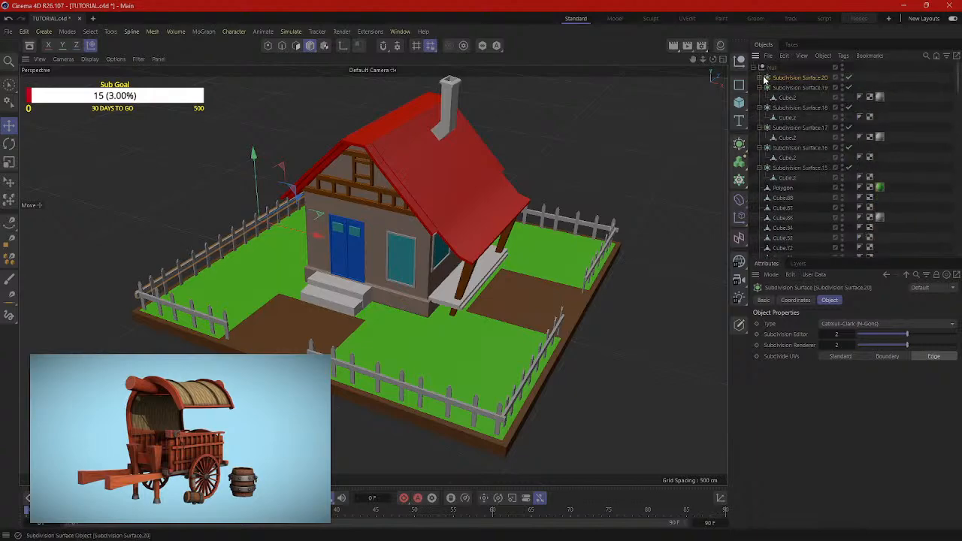
{"action": "left_click", "coordinate": [760, 88]}
{"action": "left_click", "coordinate": [760, 97]}
{"action": "left_click", "coordinate": [760, 108]}
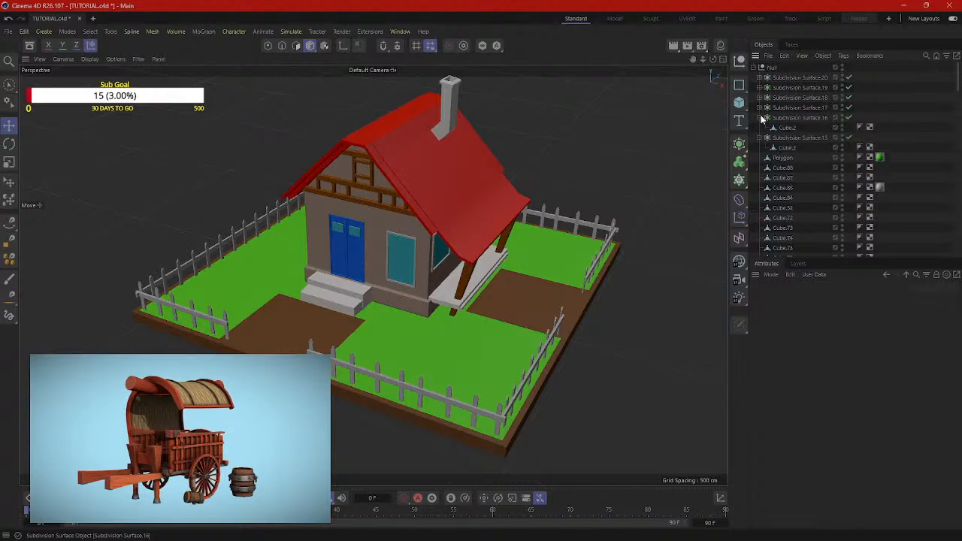
{"action": "left_click", "coordinate": [759, 117]}
{"action": "left_click", "coordinate": [760, 127]}
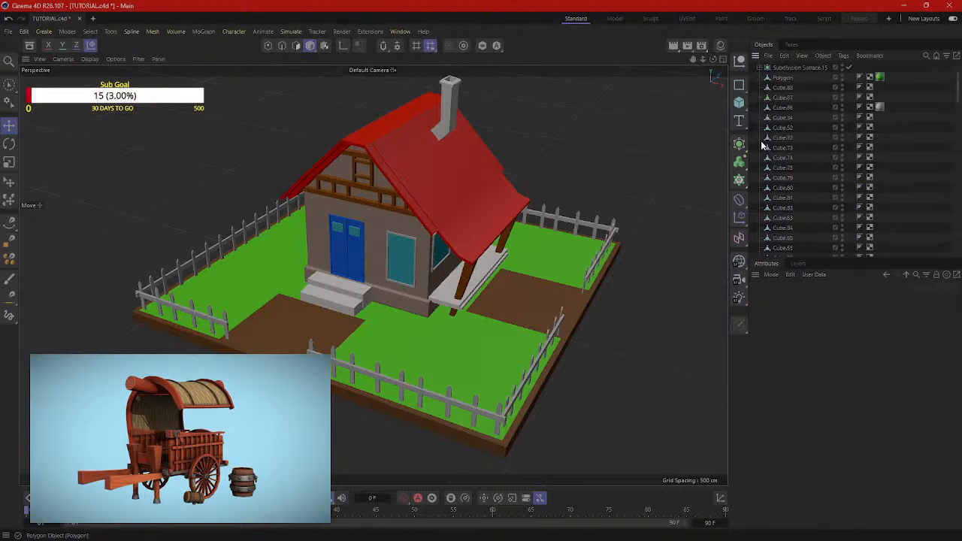
{"action": "left_click", "coordinate": [759, 68]}
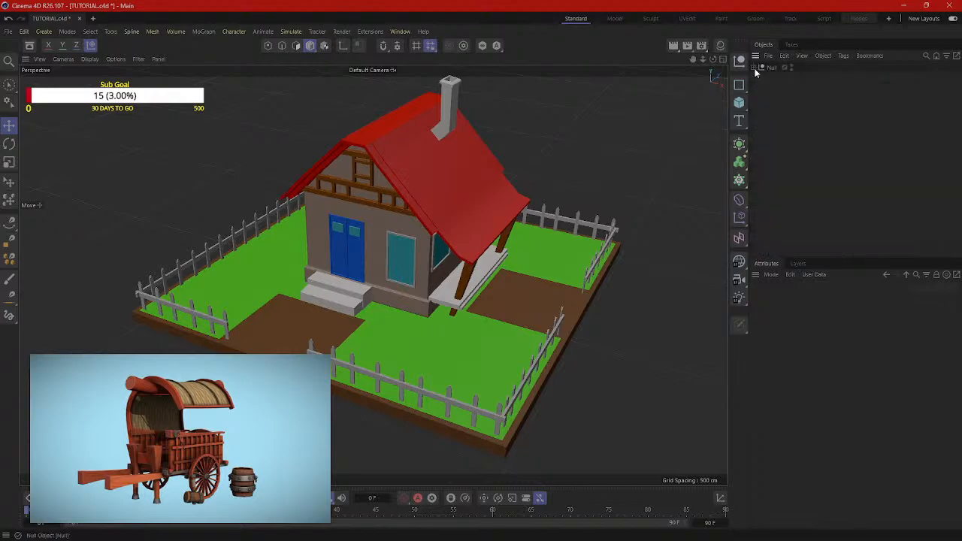
{"action": "left_click", "coordinate": [790, 66]}
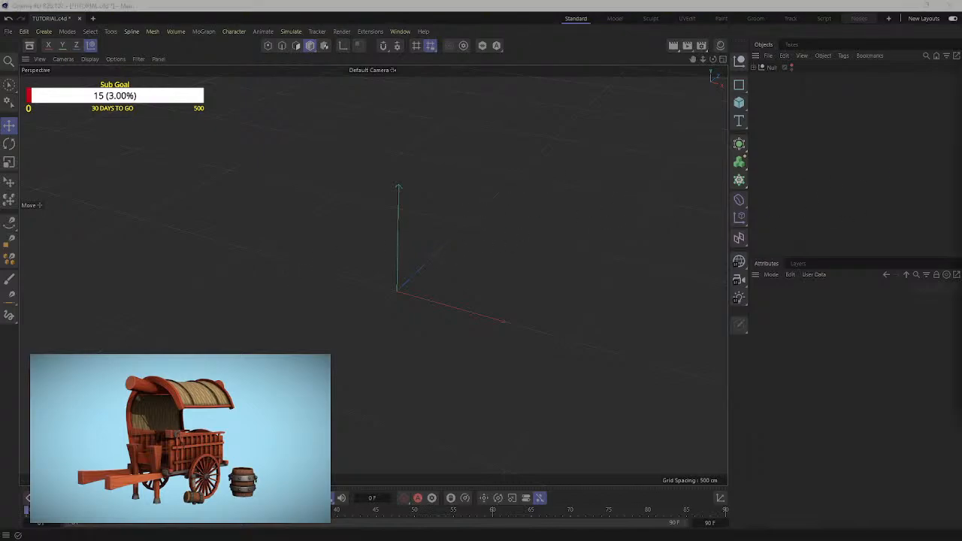
Step: Switch to the reference picture and examine the cart and the barrel beside it enlarged, returning to Cinema 4D when done
{"action": "left_click_drag", "start_coordinate": [961, 94], "coordinate": [305, 90]}
{"action": "left_click", "coordinate": [509, 87]}
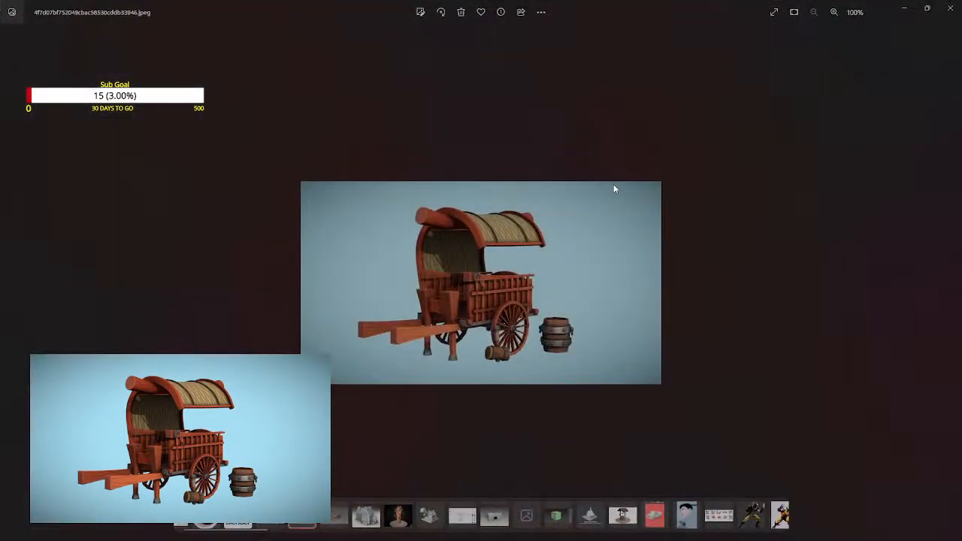
{"action": "scroll", "coordinate": [502, 274], "scroll_direction": "up", "scroll_amount": 5}
{"action": "scroll", "coordinate": [502, 274], "scroll_direction": "down", "scroll_amount": 3}
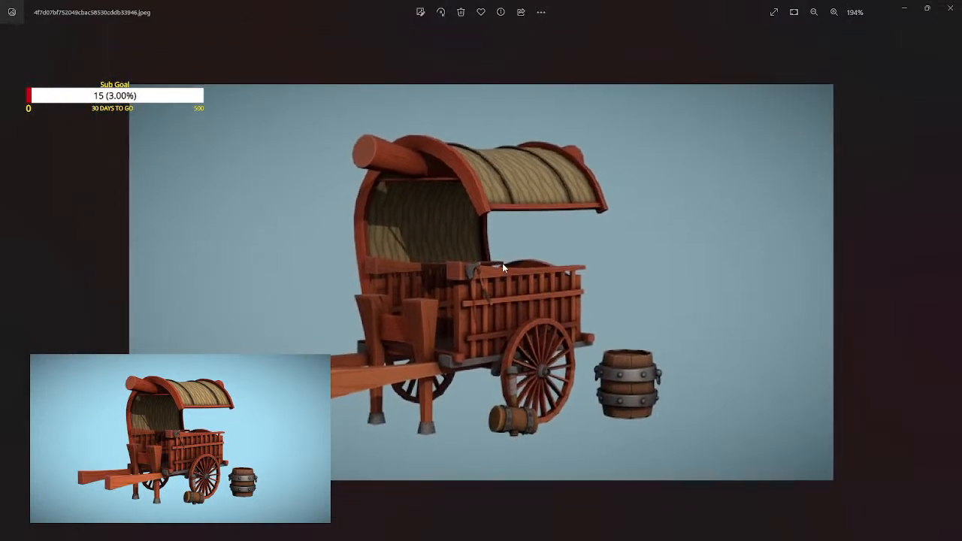
{"action": "scroll", "coordinate": [502, 263], "scroll_direction": "up", "scroll_amount": 1}
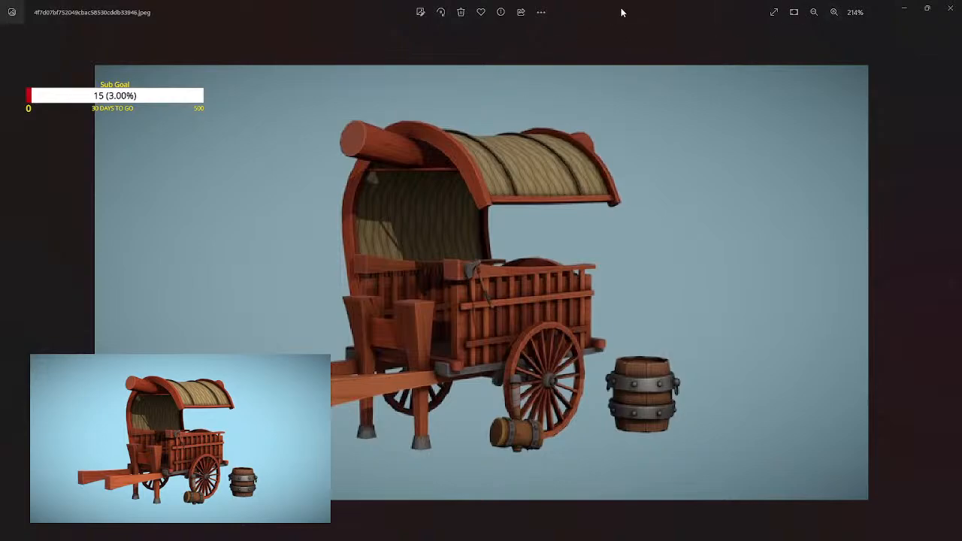
{"action": "key", "text": "alt+Tab"}
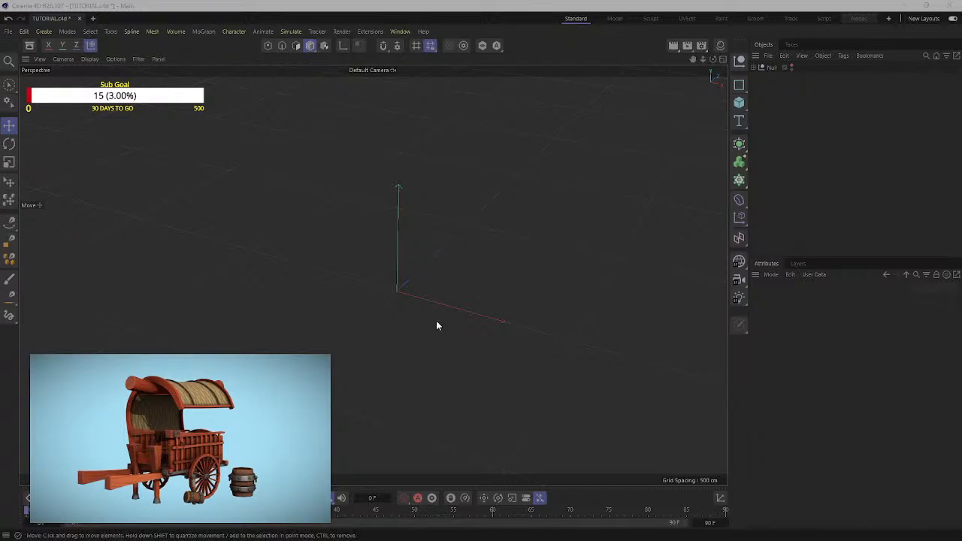
{"action": "left_click_drag", "start_coordinate": [445, 313], "coordinate": [487, 284], "text": "alt"}
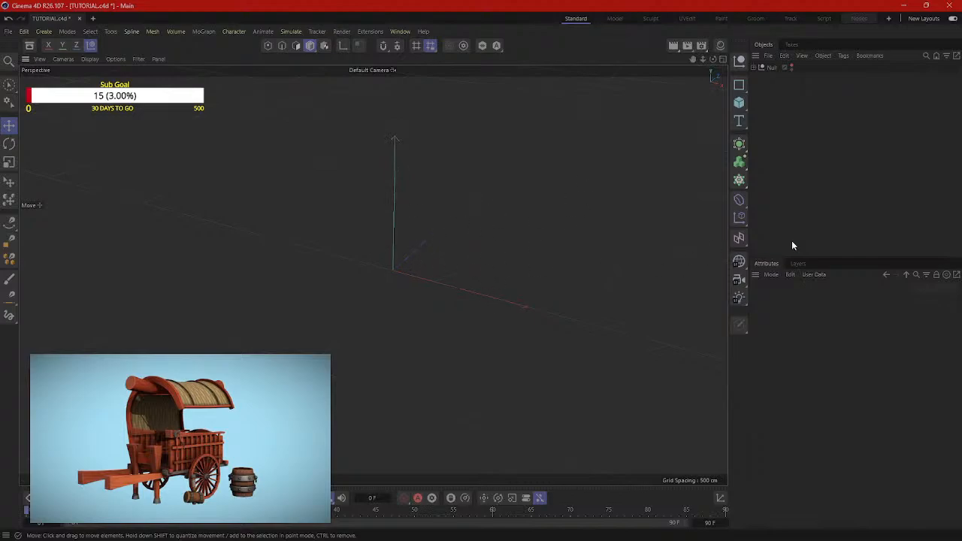
{"action": "left_click_drag", "start_coordinate": [961, 131], "coordinate": [304, 91]}
{"action": "scroll", "coordinate": [476, 337], "scroll_direction": "up", "scroll_amount": 3}
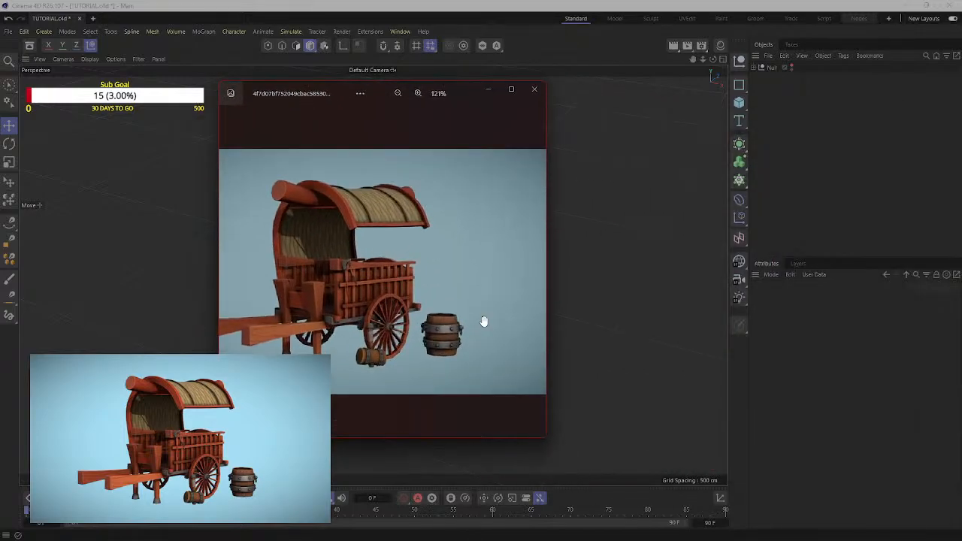
{"action": "left_click", "coordinate": [511, 89]}
{"action": "scroll", "coordinate": [686, 329], "scroll_direction": "down", "scroll_amount": 1}
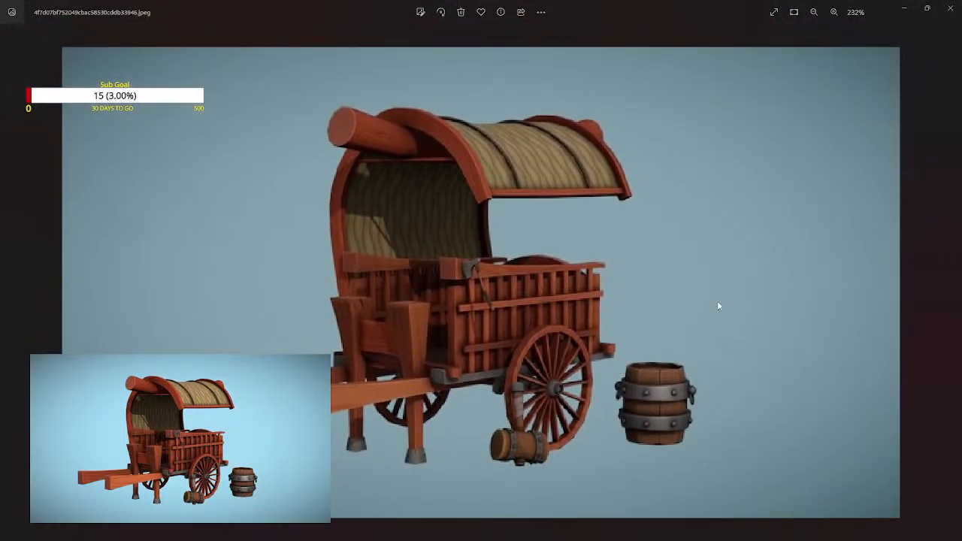
{"action": "scroll", "coordinate": [720, 396], "scroll_direction": "up", "scroll_amount": 2}
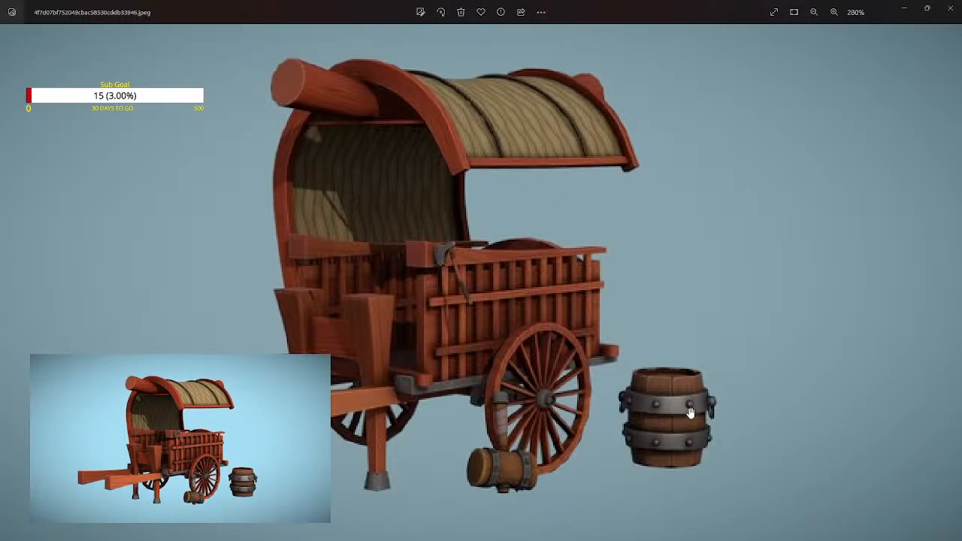
{"action": "left_click", "coordinate": [904, 8]}
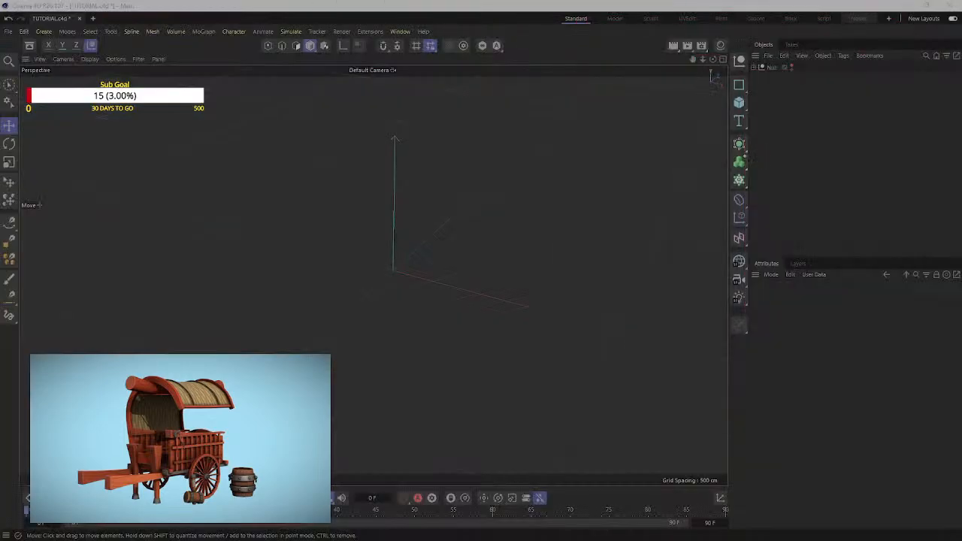
Step: Add a Cylinder primitive to the scene as the base shape for the barrel
{"action": "left_click", "coordinate": [738, 102]}
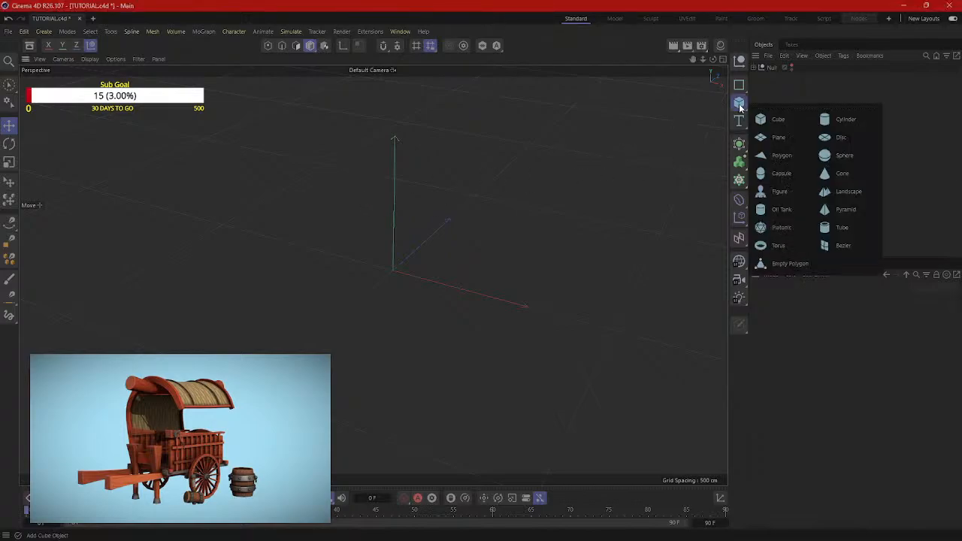
{"action": "left_click", "coordinate": [822, 119]}
{"action": "key", "text": "o"}
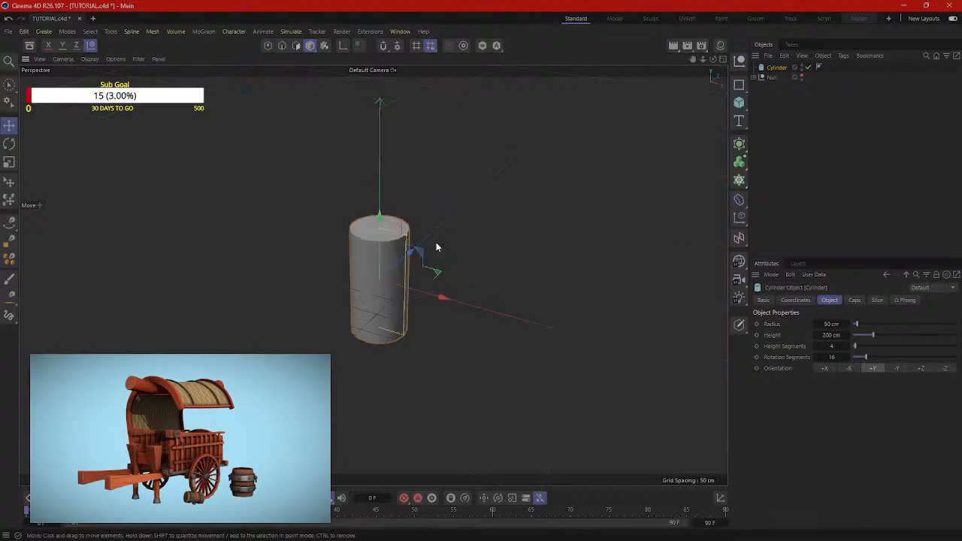
{"action": "scroll", "coordinate": [420, 250], "scroll_direction": "up", "scroll_amount": 3}
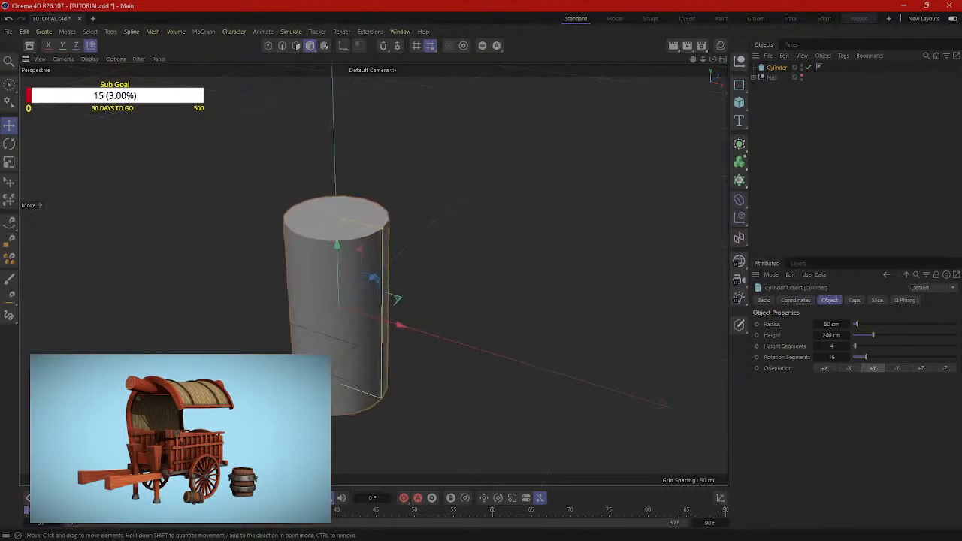
Step: Bring up the reference picture again and examine the barrel's planks and metal bands up close, returning to Cinema 4D when done
{"action": "left_click_drag", "start_coordinate": [961, 181], "coordinate": [544, 102]}
{"action": "scroll", "coordinate": [647, 291], "scroll_direction": "up", "scroll_amount": 2}
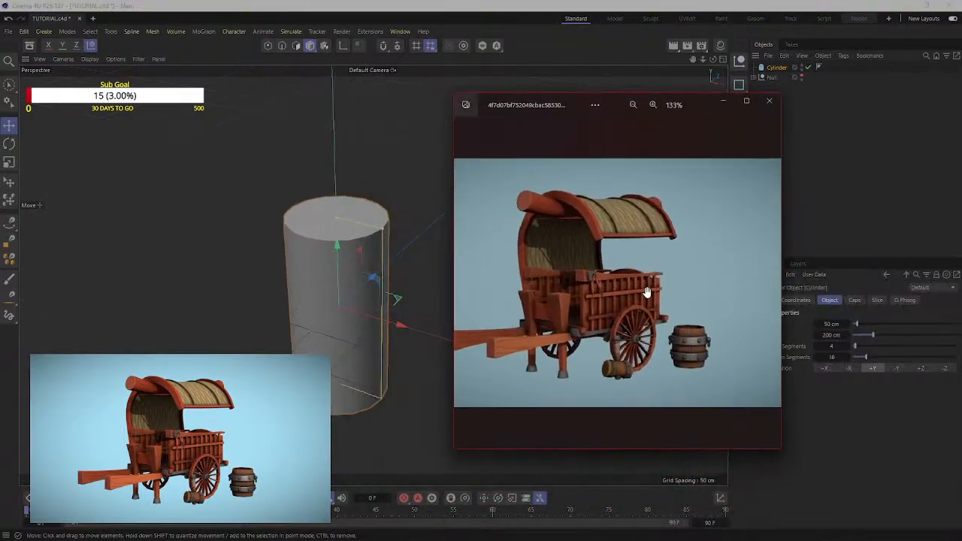
{"action": "scroll", "coordinate": [661, 308], "scroll_direction": "up", "scroll_amount": 3}
{"action": "left_click", "coordinate": [746, 101]}
{"action": "scroll", "coordinate": [702, 270], "scroll_direction": "up", "scroll_amount": 2}
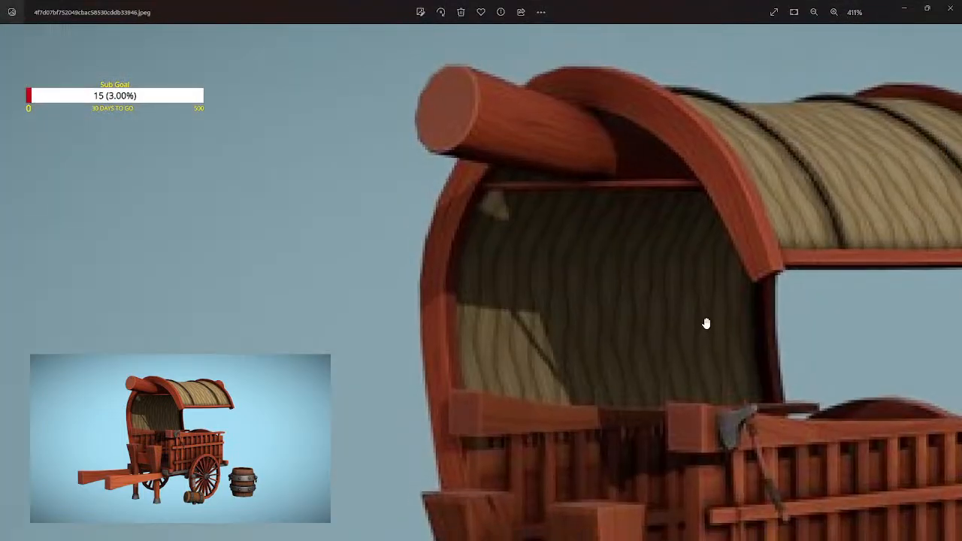
{"action": "scroll", "coordinate": [706, 323], "scroll_direction": "down", "scroll_amount": 5}
{"action": "scroll", "coordinate": [702, 328], "scroll_direction": "up", "scroll_amount": 5}
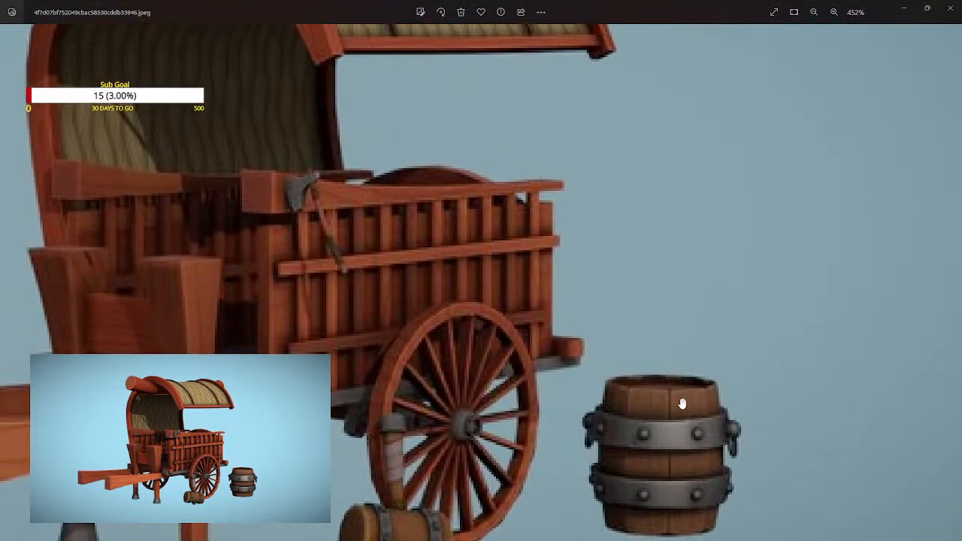
{"action": "scroll", "coordinate": [680, 400], "scroll_direction": "down", "scroll_amount": 2}
{"action": "scroll", "coordinate": [685, 390], "scroll_direction": "down", "scroll_amount": 1}
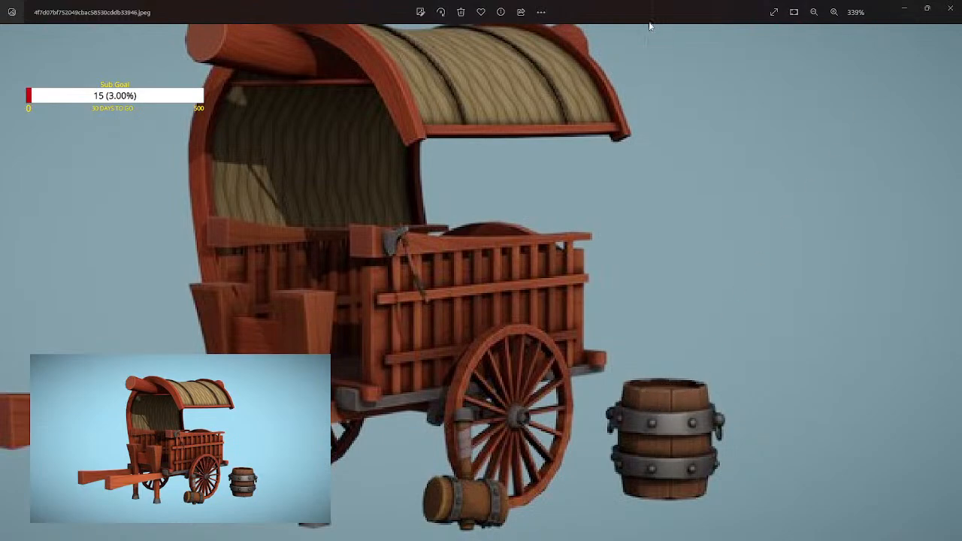
{"action": "left_click_drag", "start_coordinate": [712, 11], "coordinate": [706, 0]}
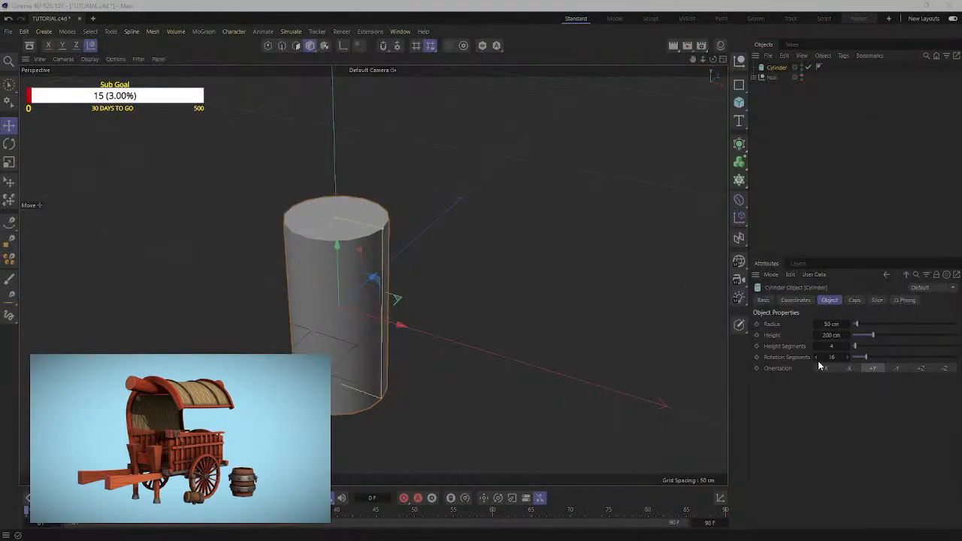
Step: Reduce the cylinder's rotation segments to 9
{"action": "left_click", "coordinate": [769, 67]}
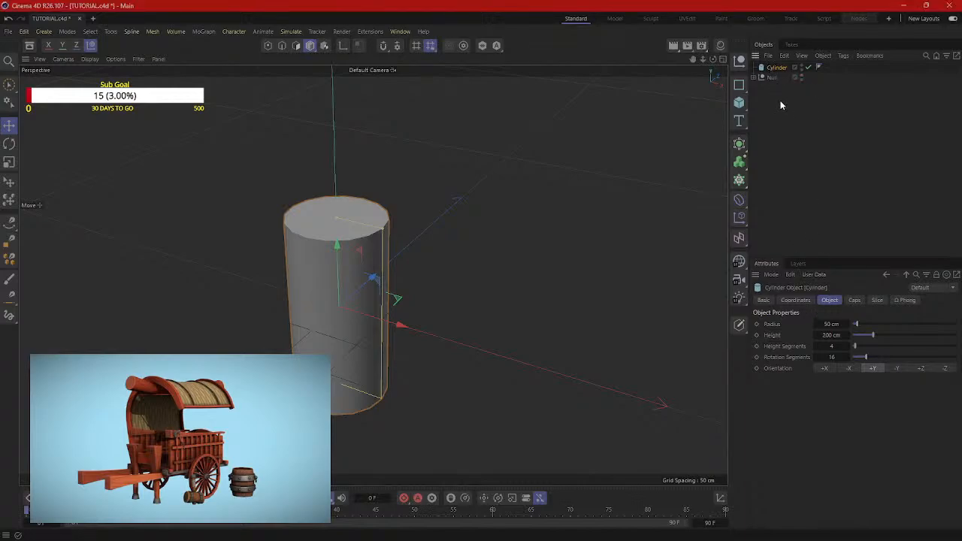
{"action": "left_click", "coordinate": [816, 357]}
{"action": "left_click", "coordinate": [816, 357]}
{"action": "left_click", "coordinate": [816, 356]}
{"action": "left_click", "coordinate": [816, 357]}
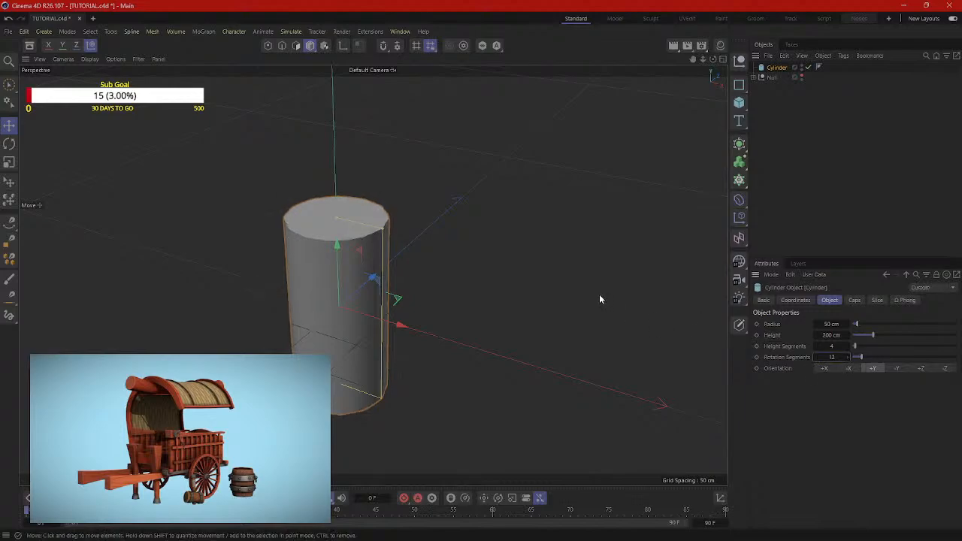
{"action": "left_click", "coordinate": [814, 356]}
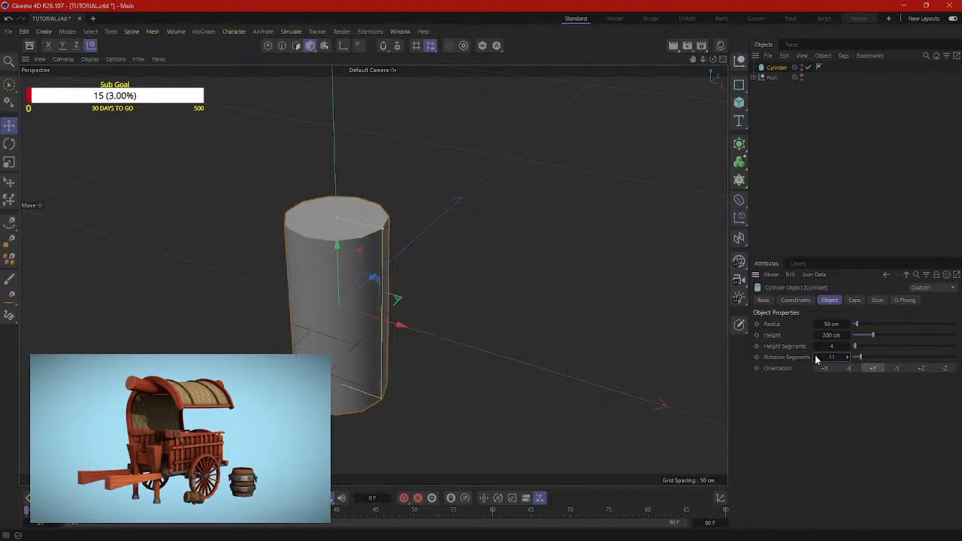
{"action": "left_click", "coordinate": [814, 356]}
{"action": "left_click", "coordinate": [815, 357]}
{"action": "left_click_drag", "start_coordinate": [451, 285], "coordinate": [336, 280], "text": "alt"}
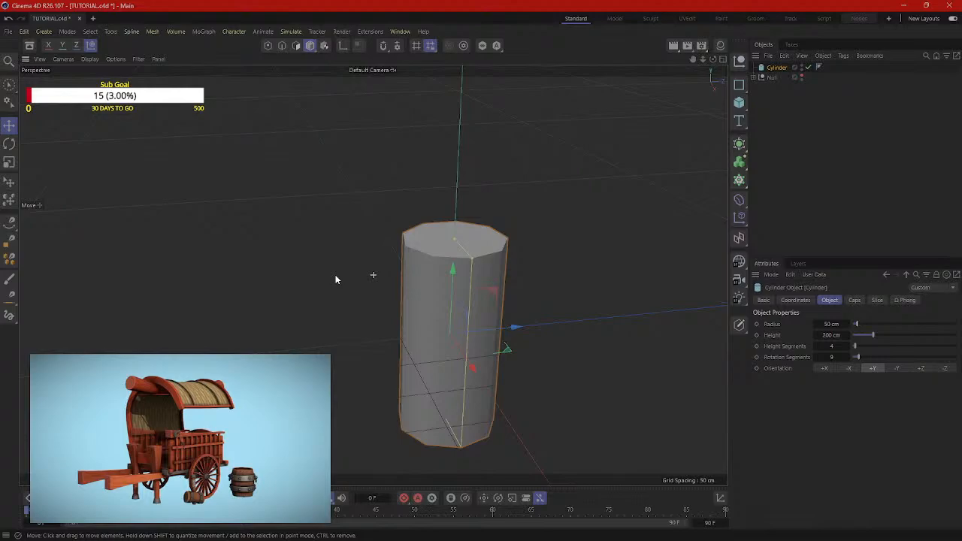
Step: Move the cylinder a short distance away from the world origin
{"action": "scroll", "coordinate": [432, 301], "scroll_direction": "up", "scroll_amount": 1}
{"action": "scroll", "coordinate": [434, 299], "scroll_direction": "down", "scroll_amount": 1}
{"action": "scroll", "coordinate": [547, 324], "scroll_direction": "up", "scroll_amount": 1}
{"action": "scroll", "coordinate": [544, 325], "scroll_direction": "down", "scroll_amount": 2}
{"action": "left_click_drag", "start_coordinate": [537, 328], "coordinate": [517, 306]}
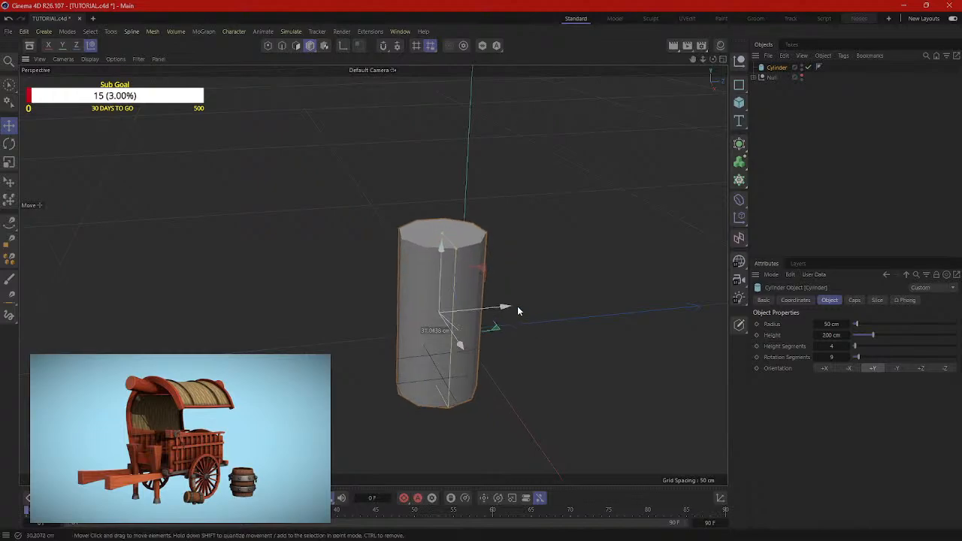
Step: Shorten the cylinder to a height of about 161 cm
{"action": "middle_click", "coordinate": [572, 259]}
{"action": "middle_click", "coordinate": [277, 186]}
{"action": "left_click_drag", "start_coordinate": [488, 276], "coordinate": [476, 294], "text": "alt"}
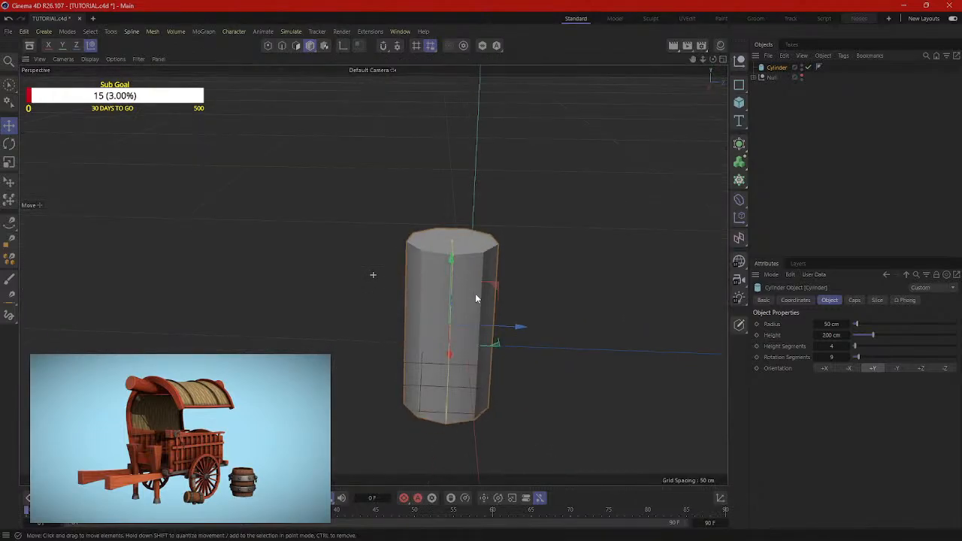
{"action": "middle_click_drag", "start_coordinate": [567, 265], "coordinate": [485, 241], "text": "alt"}
{"action": "left_click_drag", "start_coordinate": [485, 240], "coordinate": [504, 278], "text": "alt"}
{"action": "middle_click_drag", "start_coordinate": [513, 256], "coordinate": [577, 283], "text": "alt"}
{"action": "right_click_drag", "start_coordinate": [592, 300], "coordinate": [591, 187], "text": "alt"}
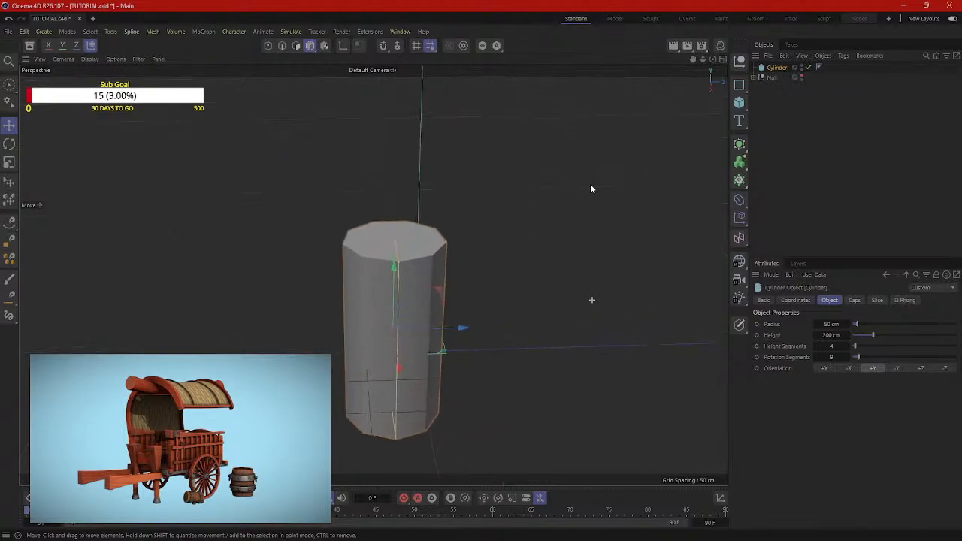
{"action": "left_click_drag", "start_coordinate": [590, 187], "coordinate": [526, 170], "text": "alt"}
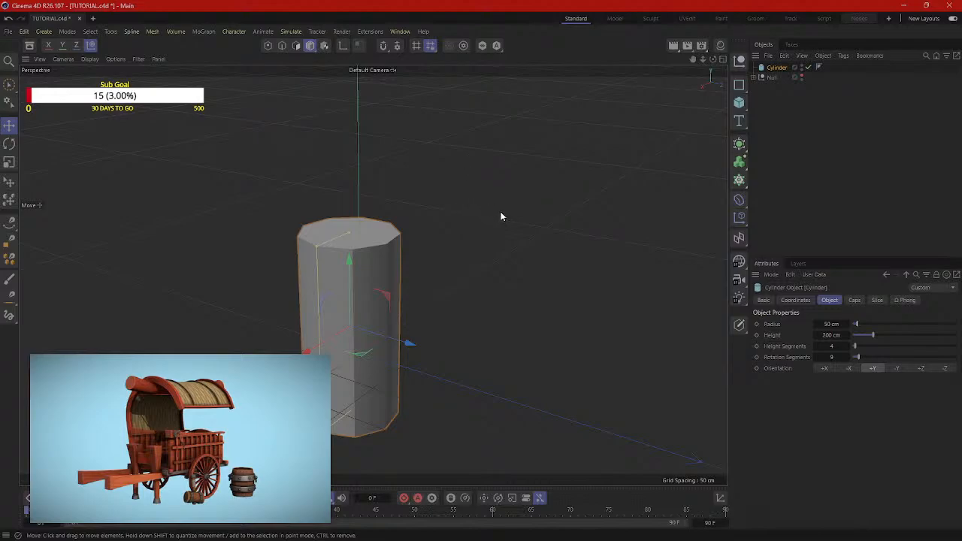
{"action": "mouse_move", "coordinate": [502, 216]}
{"action": "left_mouse_down", "text": "alt"}
{"action": "mouse_move", "coordinate": [435, 245]}
{"action": "mouse_move", "coordinate": [534, 208]}
{"action": "mouse_move", "coordinate": [512, 225]}
{"action": "left_mouse_up", "text": "alt"}
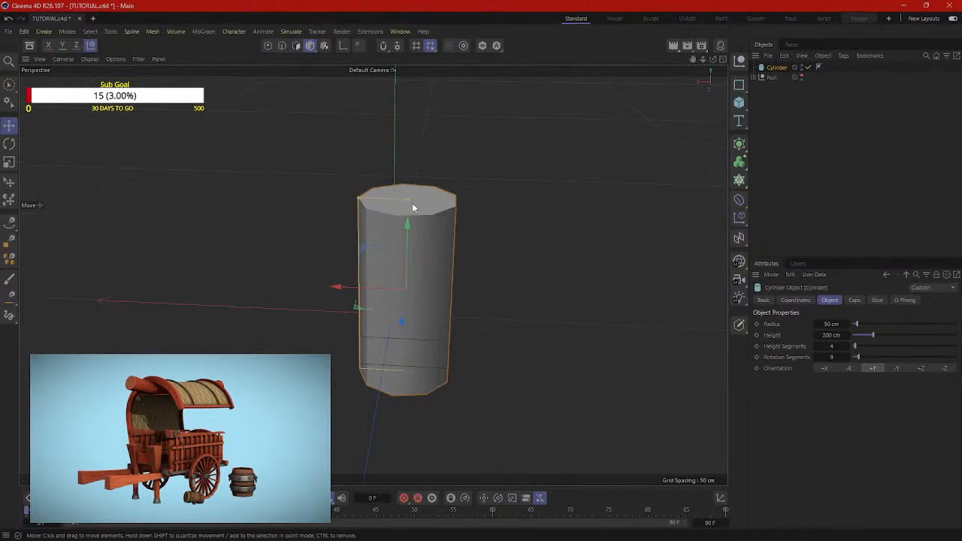
{"action": "mouse_move", "coordinate": [406, 199]}
{"action": "left_mouse_down"}
{"action": "mouse_move", "coordinate": [409, 226]}
{"action": "mouse_move", "coordinate": [407, 214]}
{"action": "left_mouse_up"}
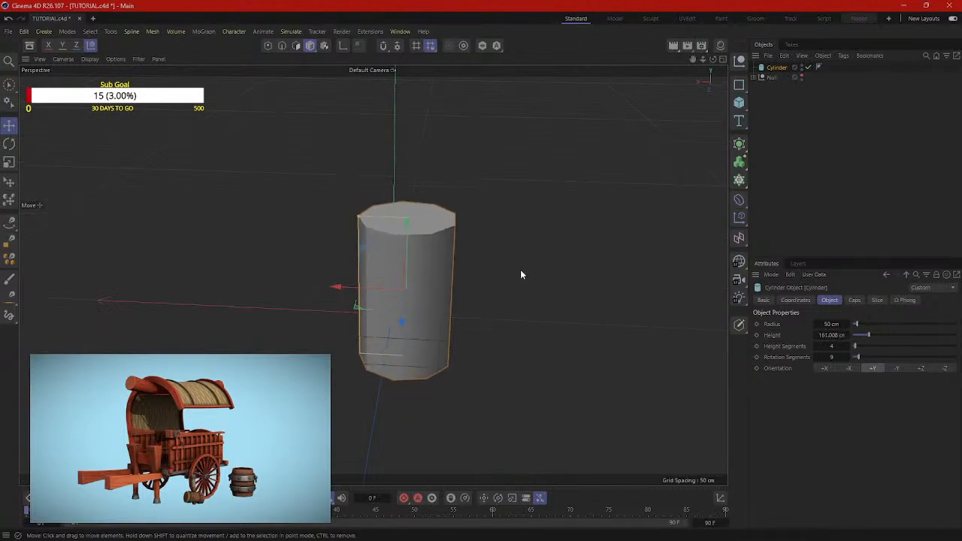
Step: Bring up the reference picture to compare the barrel's proportions with the cylinder, then return to the model
{"action": "left_click_drag", "start_coordinate": [521, 275], "coordinate": [346, 225], "text": "alt"}
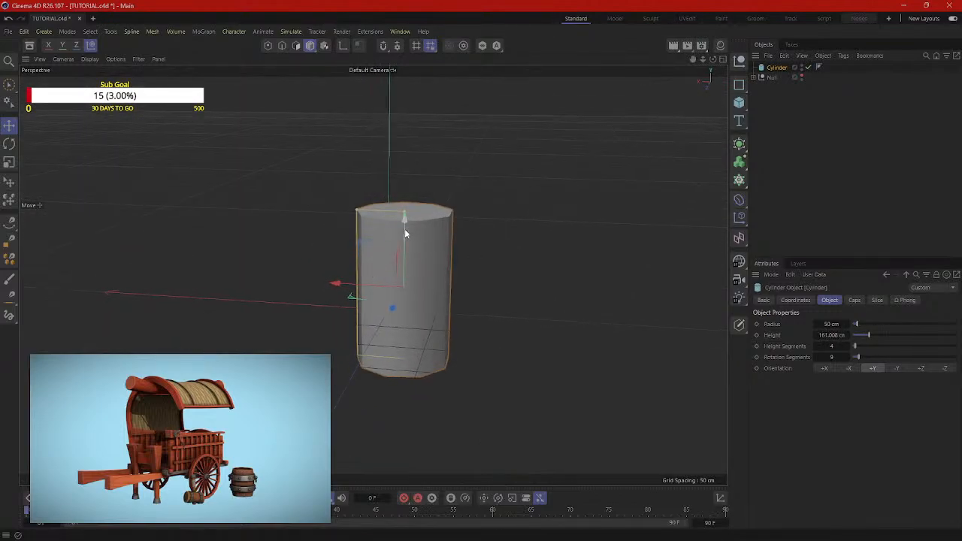
{"action": "left_click_drag", "start_coordinate": [405, 234], "coordinate": [533, 262], "text": "alt"}
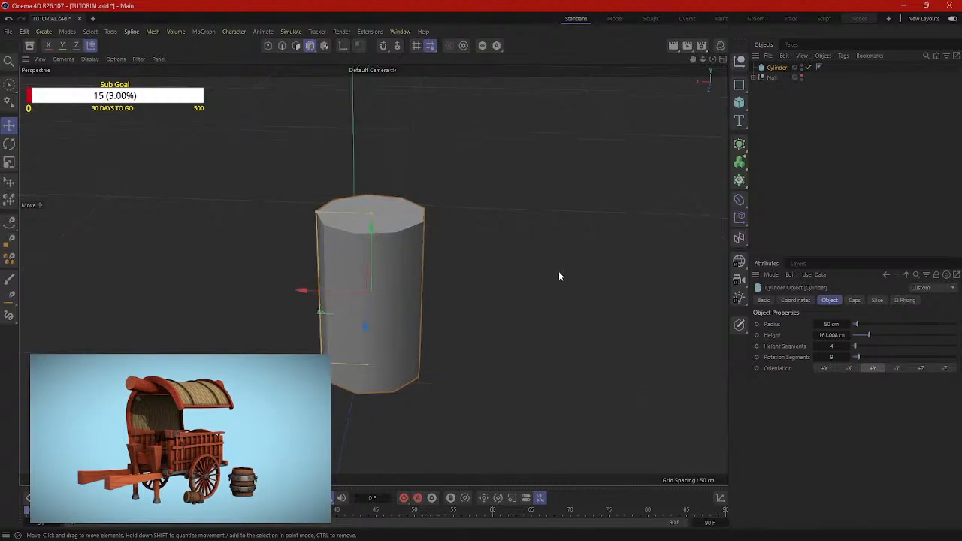
{"action": "left_click_drag", "start_coordinate": [560, 275], "coordinate": [369, 245], "text": "alt"}
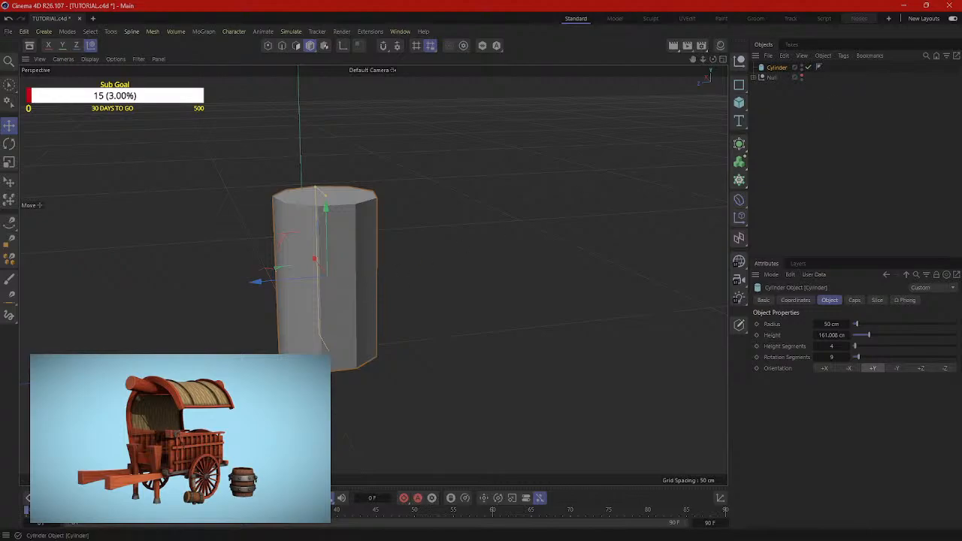
{"action": "left_click_drag", "start_coordinate": [961, 120], "coordinate": [591, 76]}
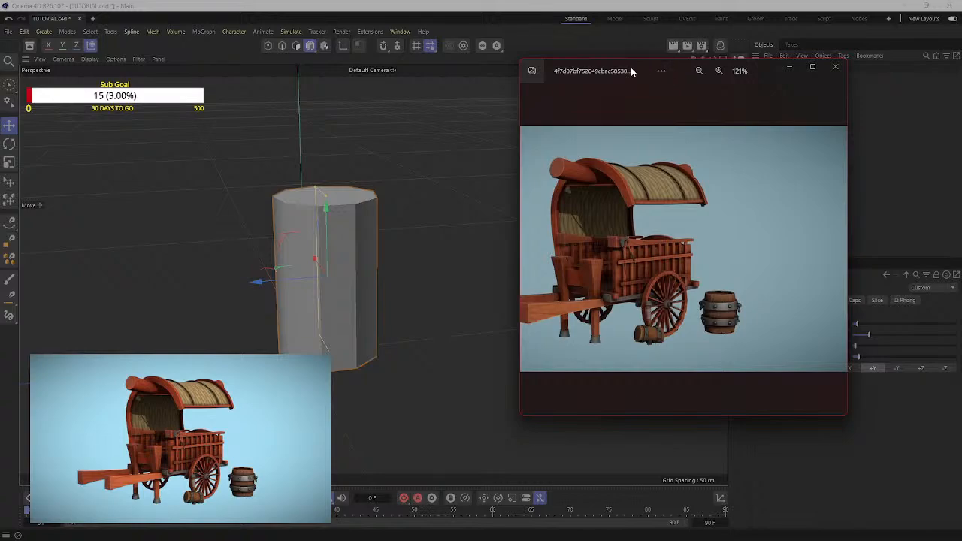
{"action": "left_click_drag", "start_coordinate": [632, 72], "coordinate": [961, 124]}
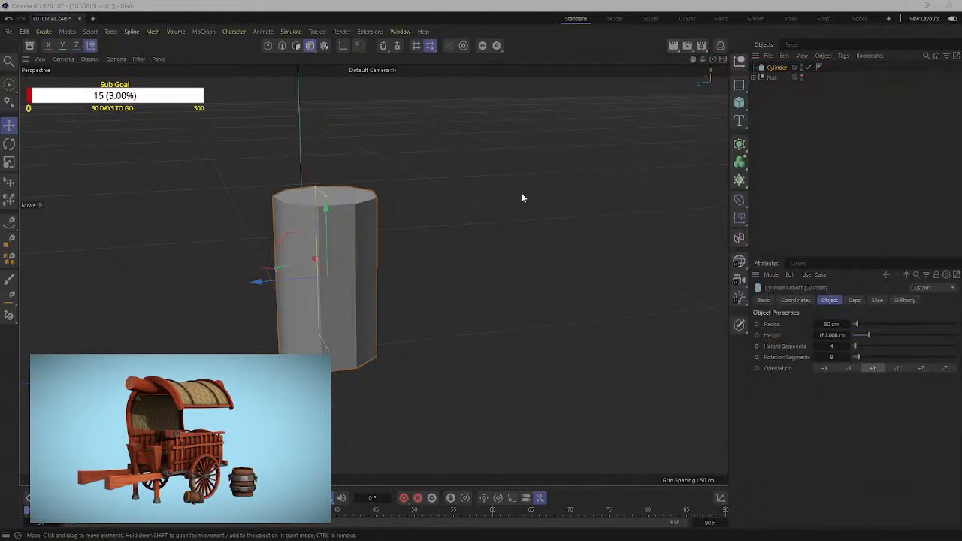
Step: Resize the cylinder to a height of about 131.65 cm and a radius of about 48.6 cm
{"action": "left_click_drag", "start_coordinate": [442, 257], "coordinate": [300, 232], "text": "alt"}
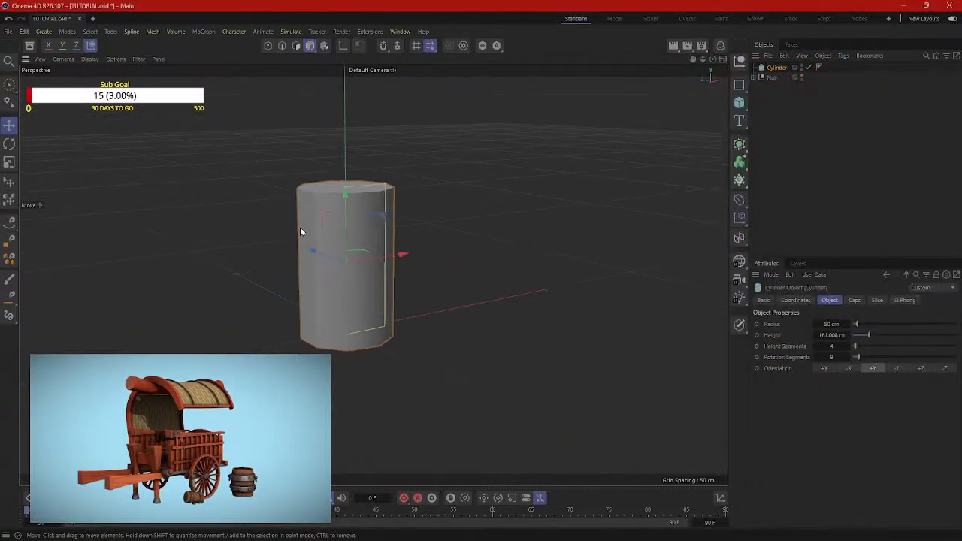
{"action": "left_click_drag", "start_coordinate": [353, 190], "coordinate": [354, 204]}
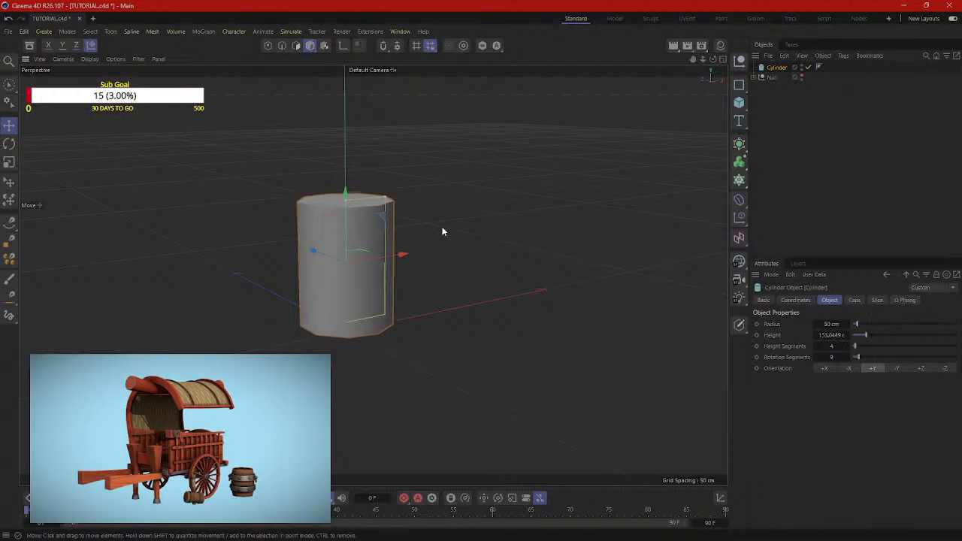
{"action": "left_click_drag", "start_coordinate": [442, 230], "coordinate": [405, 231], "text": "alt"}
{"action": "left_click_drag", "start_coordinate": [380, 201], "coordinate": [378, 199]}
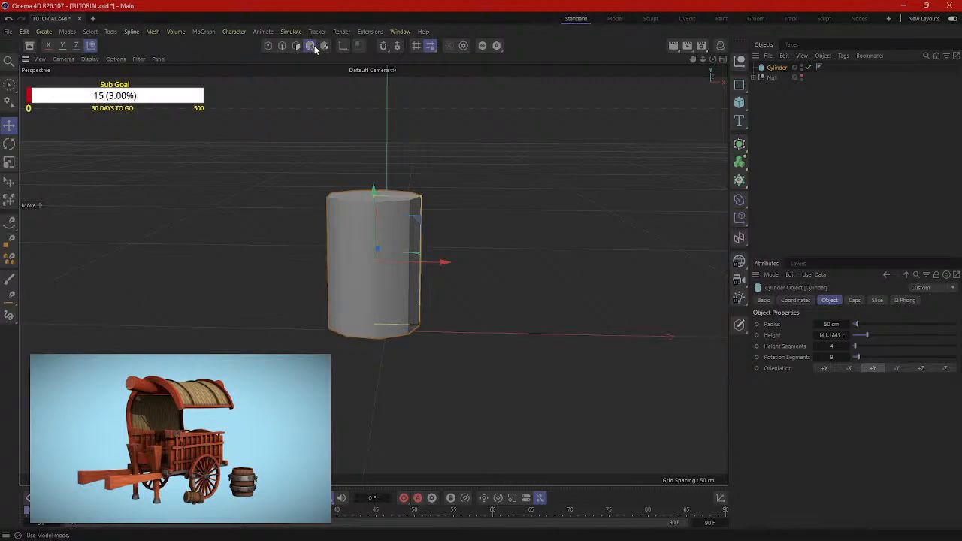
{"action": "mouse_move", "coordinate": [421, 198]}
{"action": "left_mouse_down"}
{"action": "mouse_move", "coordinate": [380, 194]}
{"action": "mouse_move", "coordinate": [411, 204]}
{"action": "left_mouse_up"}
{"action": "left_click_drag", "start_coordinate": [499, 209], "coordinate": [655, 150], "text": "alt"}
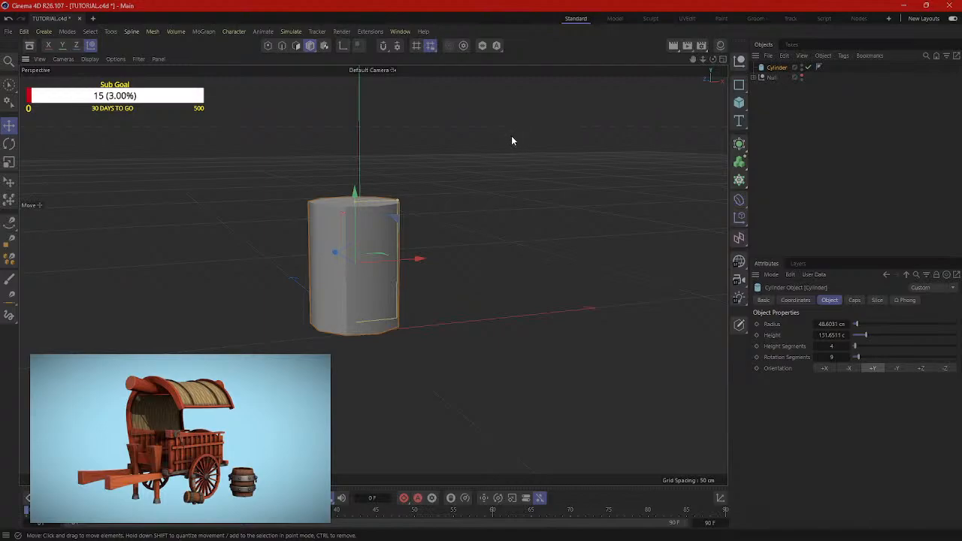
Step: Display the mesh lines over the shaded cylinder in the perspective view
{"action": "left_click", "coordinate": [91, 60]}
{"action": "left_click", "coordinate": [111, 95]}
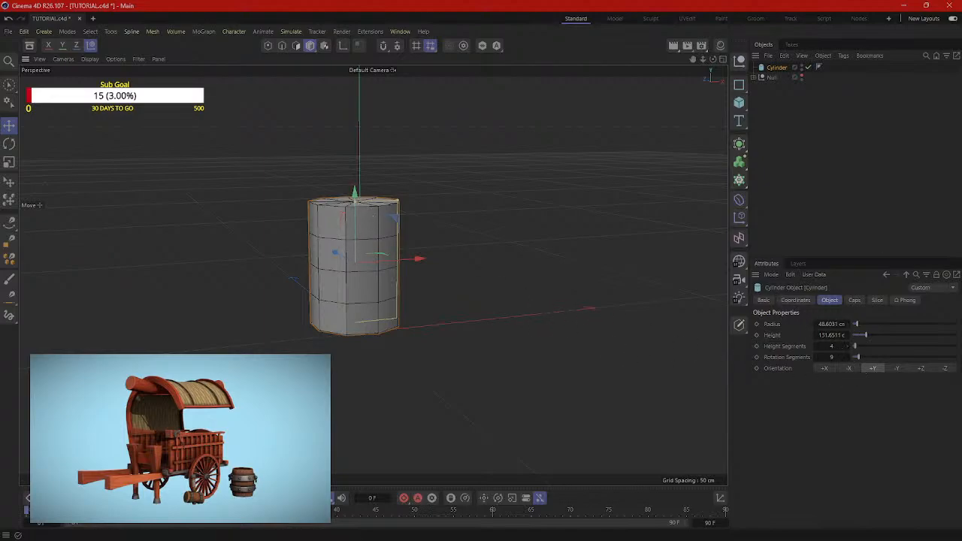
Step: Check the barrel's metal bands in the reference picture and set the cylinder's height segments to 6
{"action": "left_click_drag", "start_coordinate": [961, 99], "coordinate": [638, 73]}
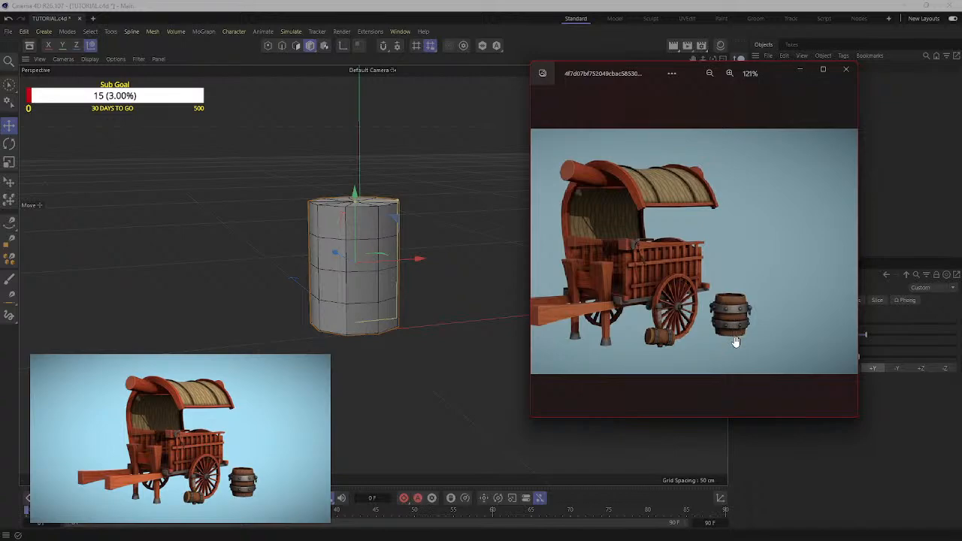
{"action": "left_click_drag", "start_coordinate": [612, 72], "coordinate": [748, 108]}
{"action": "left_click", "coordinate": [845, 89]}
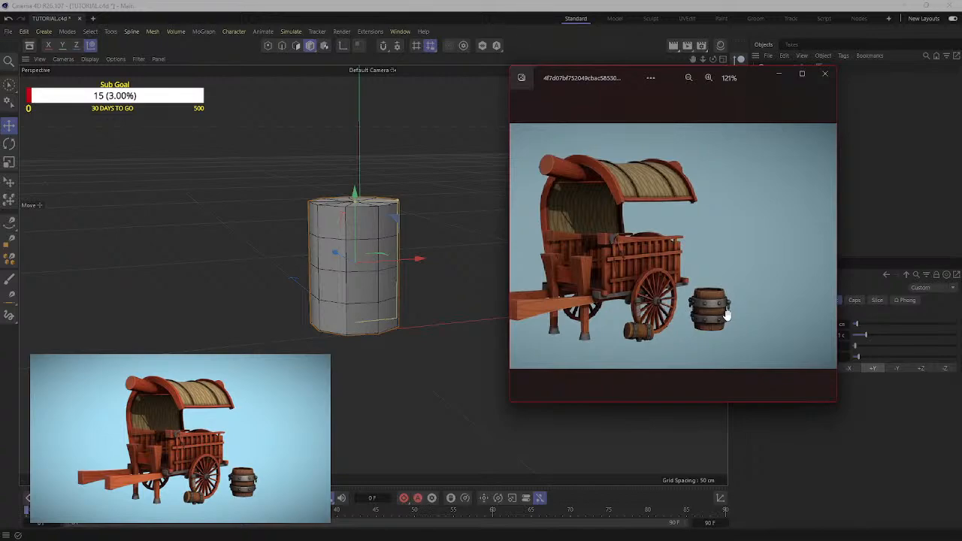
{"action": "left_click_drag", "start_coordinate": [619, 73], "coordinate": [961, 158]}
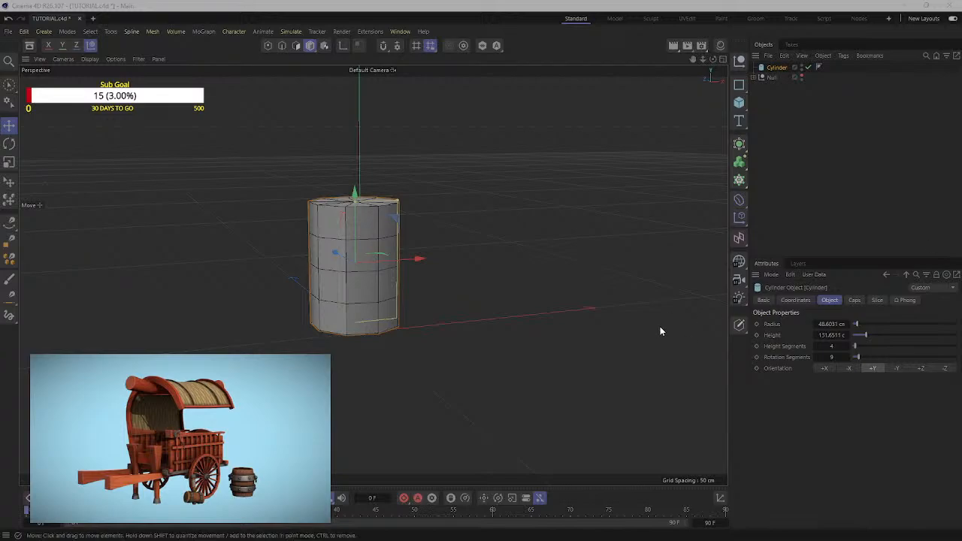
{"action": "left_click", "coordinate": [847, 346]}
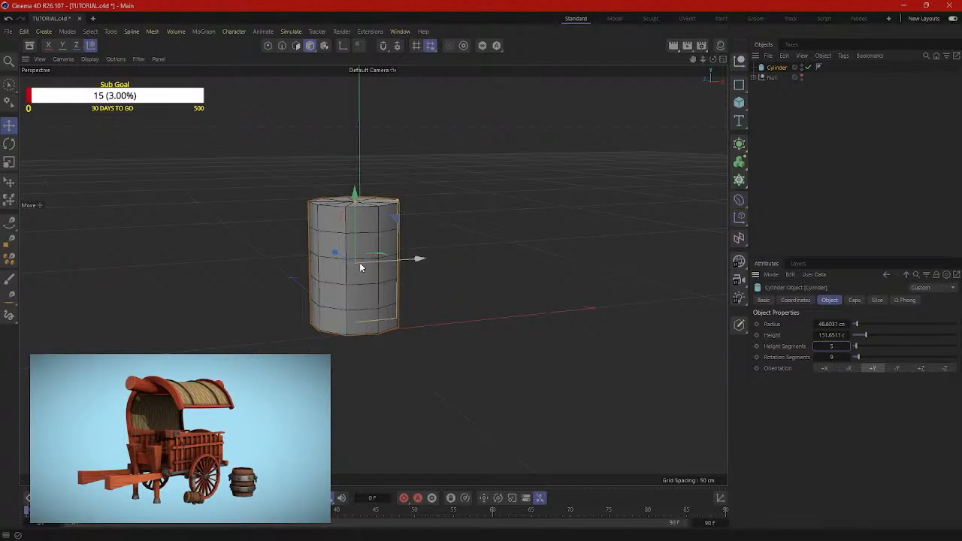
{"action": "left_click", "coordinate": [847, 346]}
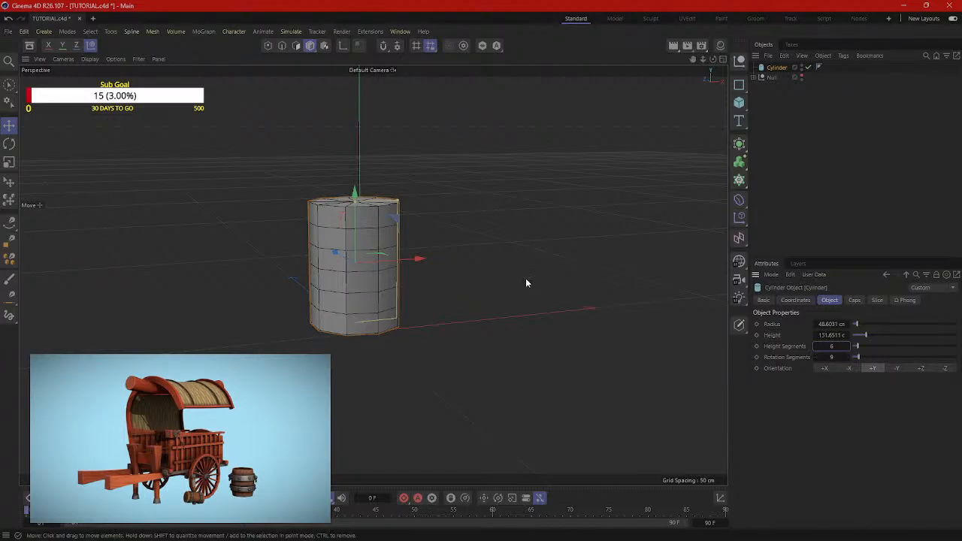
Step: Convert the cylinder to an editable polygon object and undo the conversion
{"action": "left_click_drag", "start_coordinate": [525, 284], "coordinate": [487, 275], "text": "alt"}
{"action": "key", "text": "c"}
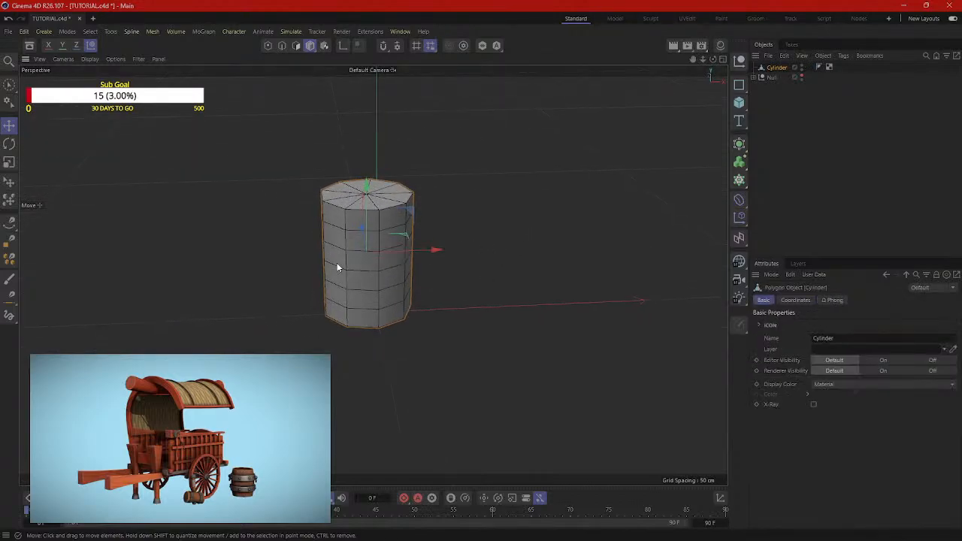
{"action": "right_click", "coordinate": [337, 268]}
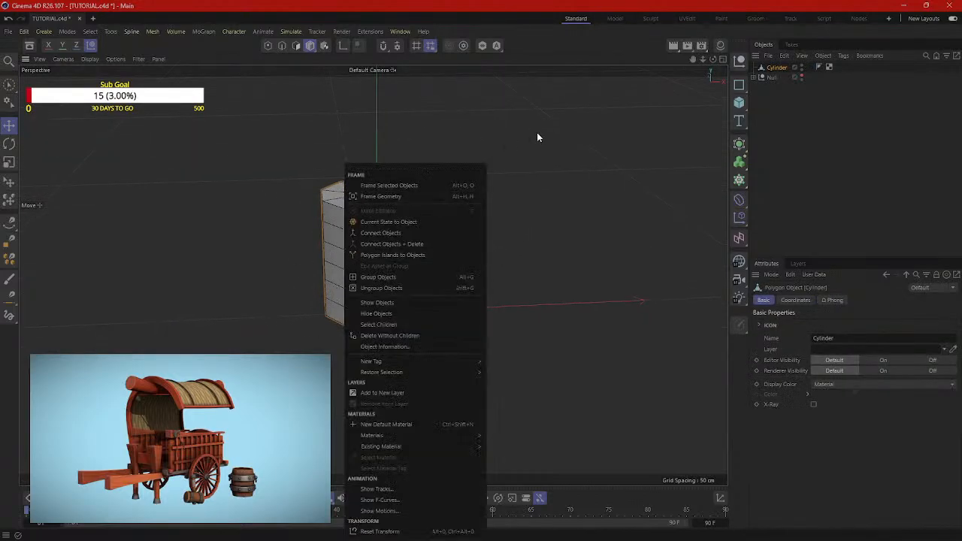
{"action": "left_click", "coordinate": [538, 136]}
{"action": "key", "text": "ctrl+z"}
Step: Make the cylinder editable as a polygon object
{"action": "right_click", "coordinate": [339, 275]}
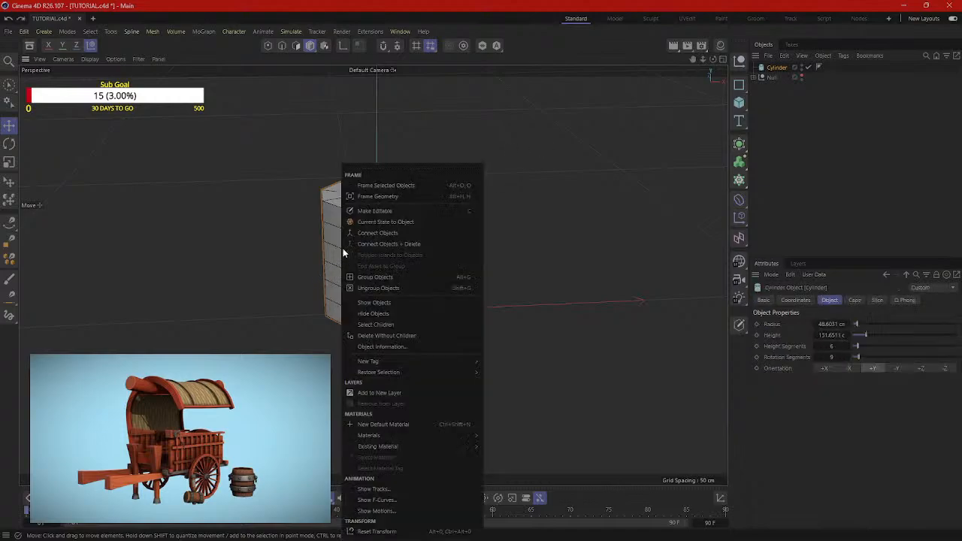
{"action": "left_click", "coordinate": [555, 214]}
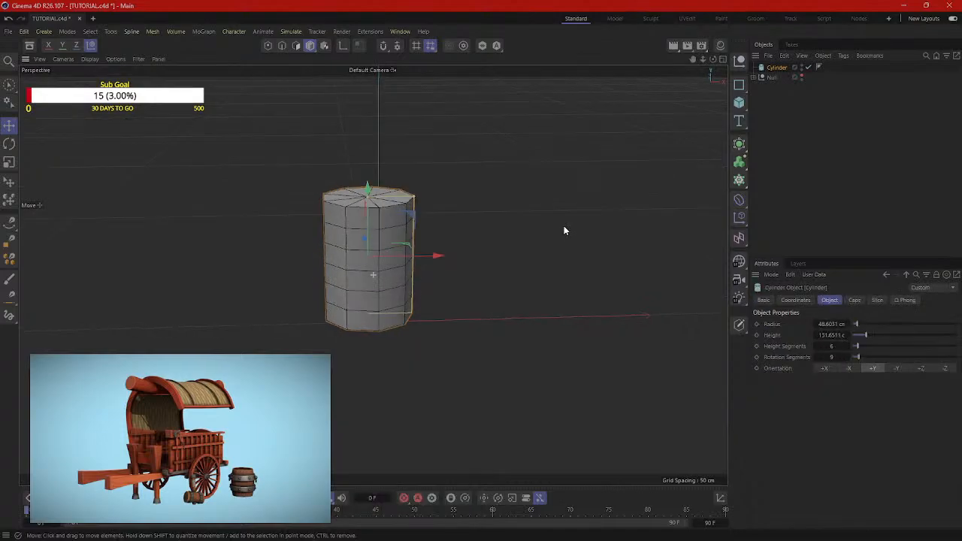
{"action": "right_click", "coordinate": [361, 304]}
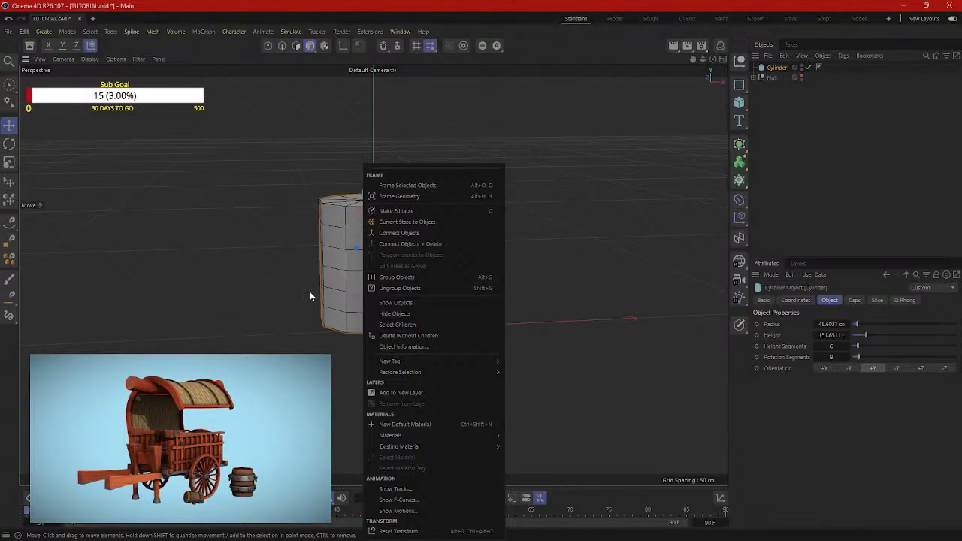
{"action": "left_click", "coordinate": [448, 210]}
Step: Try a Subdivision Surface with the cylinder nested under it as a child, and undo both changes
{"action": "left_click_drag", "start_coordinate": [518, 215], "coordinate": [485, 211], "text": "alt"}
{"action": "scroll", "coordinate": [486, 211], "scroll_direction": "up", "scroll_amount": 2}
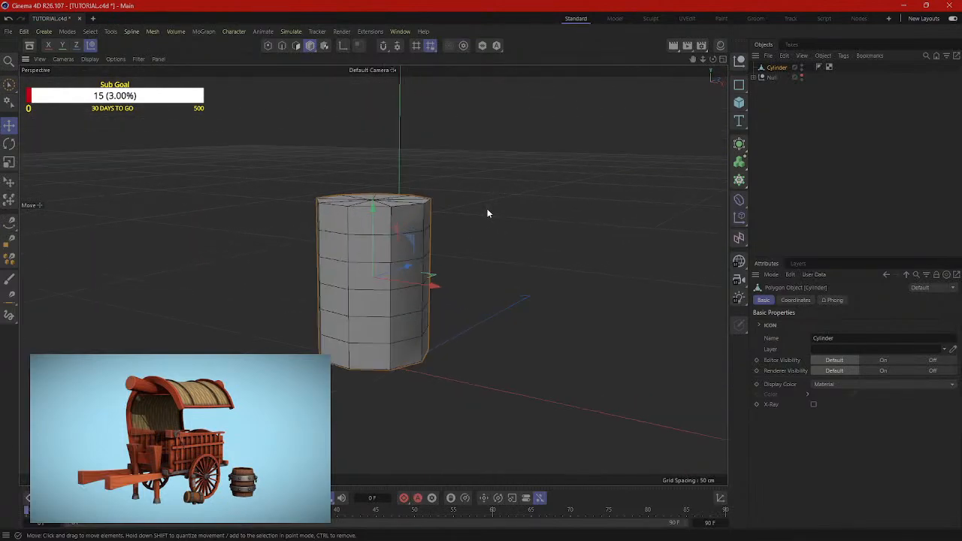
{"action": "scroll", "coordinate": [425, 257], "scroll_direction": "up", "scroll_amount": 2}
{"action": "scroll", "coordinate": [366, 267], "scroll_direction": "up", "scroll_amount": 1}
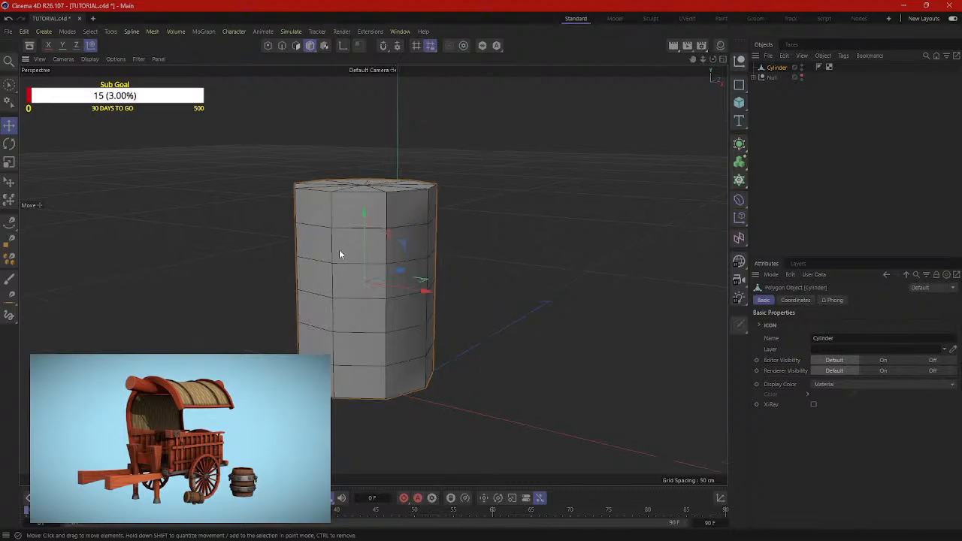
{"action": "left_click_drag", "start_coordinate": [339, 254], "coordinate": [391, 246], "text": "alt"}
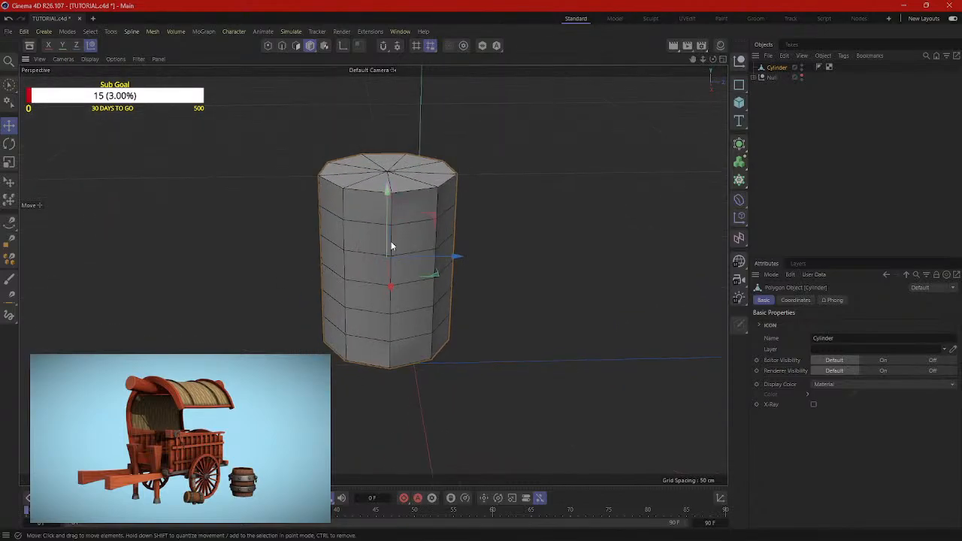
{"action": "left_click_drag", "start_coordinate": [738, 143], "coordinate": [762, 154]}
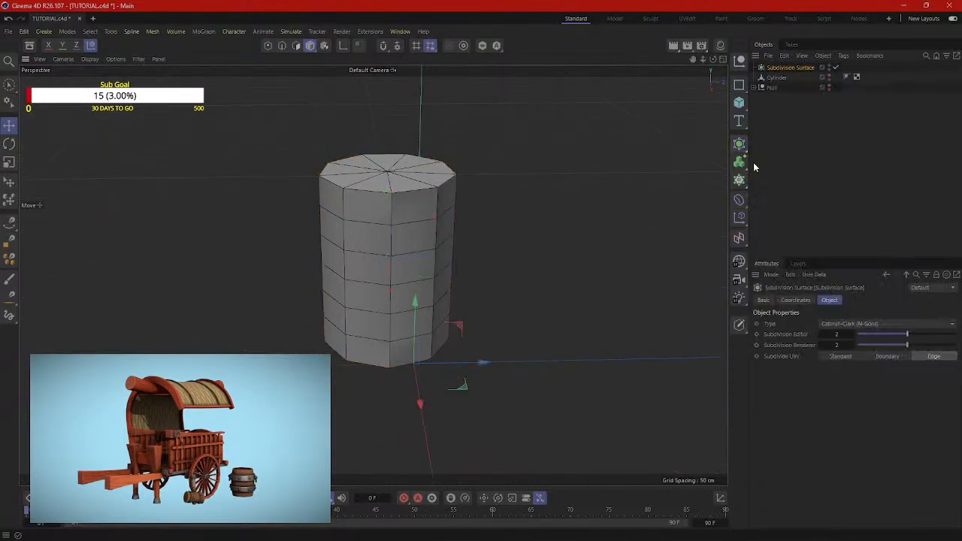
{"action": "left_click_drag", "start_coordinate": [774, 79], "coordinate": [774, 70]}
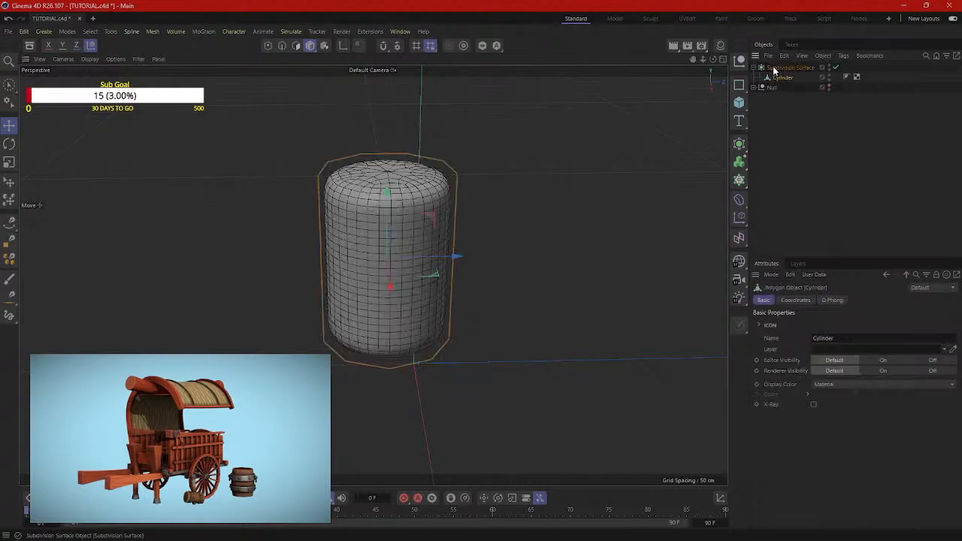
{"action": "key", "text": "ctrl+z"}
{"action": "key", "text": "ctrl+z"}
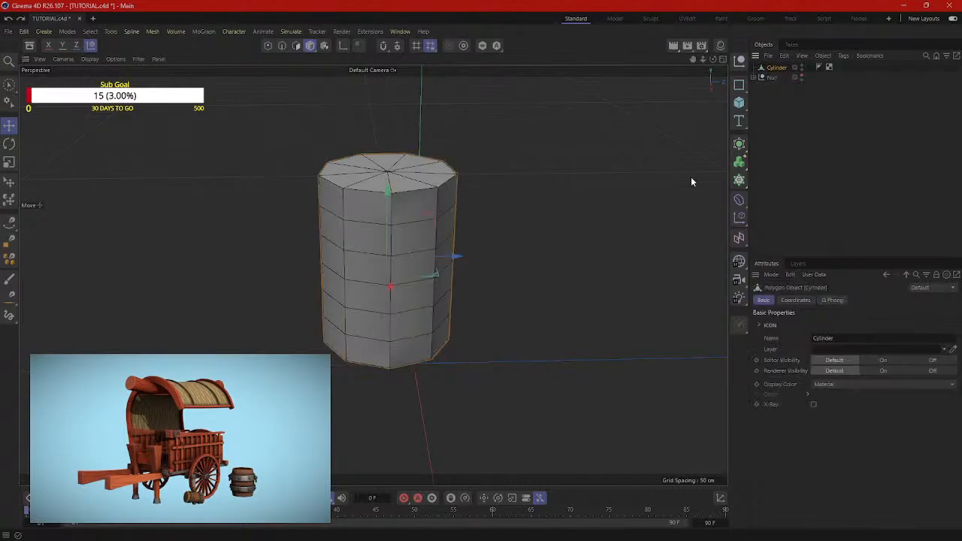
Step: Extrude the polygon loops second from the top and second from the bottom of the cylinder outward by about 3.3 cm
{"action": "left_click_drag", "start_coordinate": [485, 287], "coordinate": [372, 152], "text": "alt"}
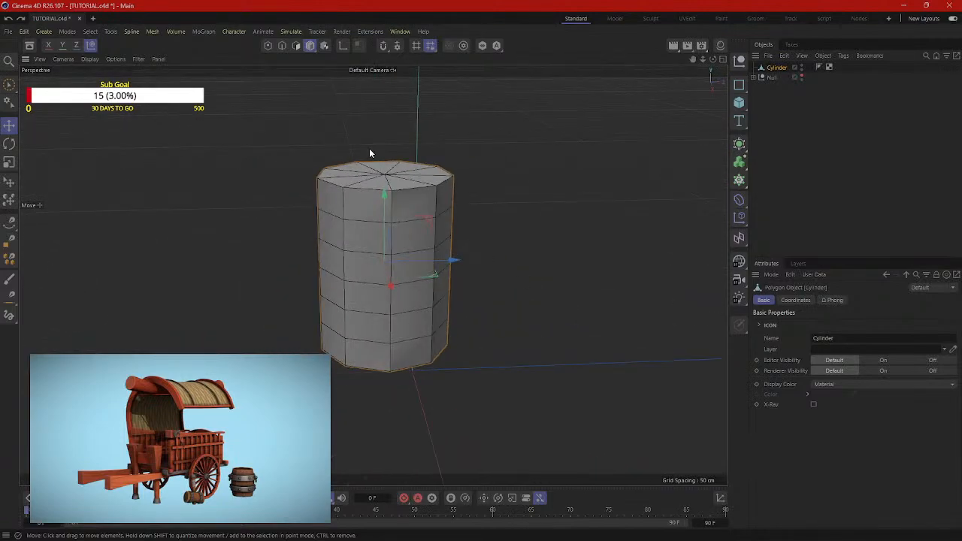
{"action": "left_click", "coordinate": [296, 45]}
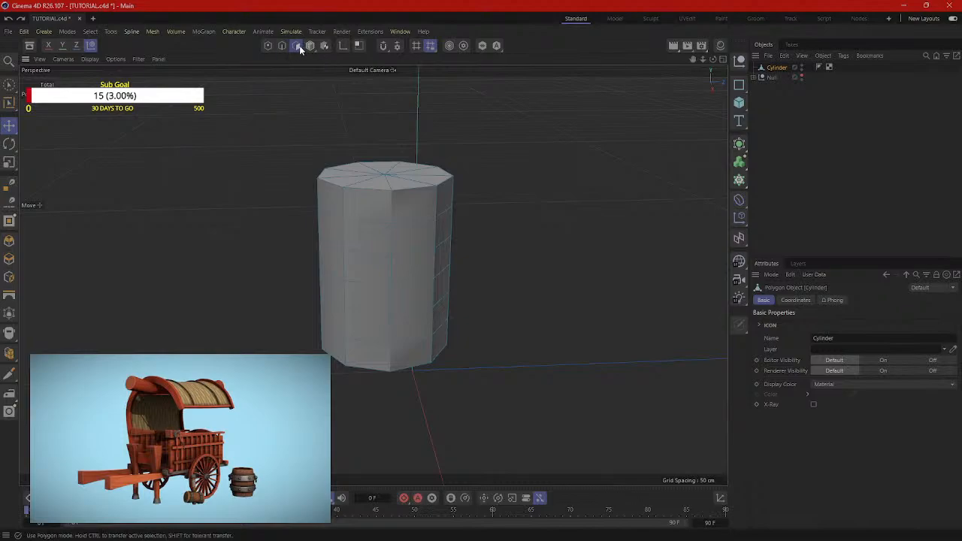
{"action": "left_click", "coordinate": [14, 105]}
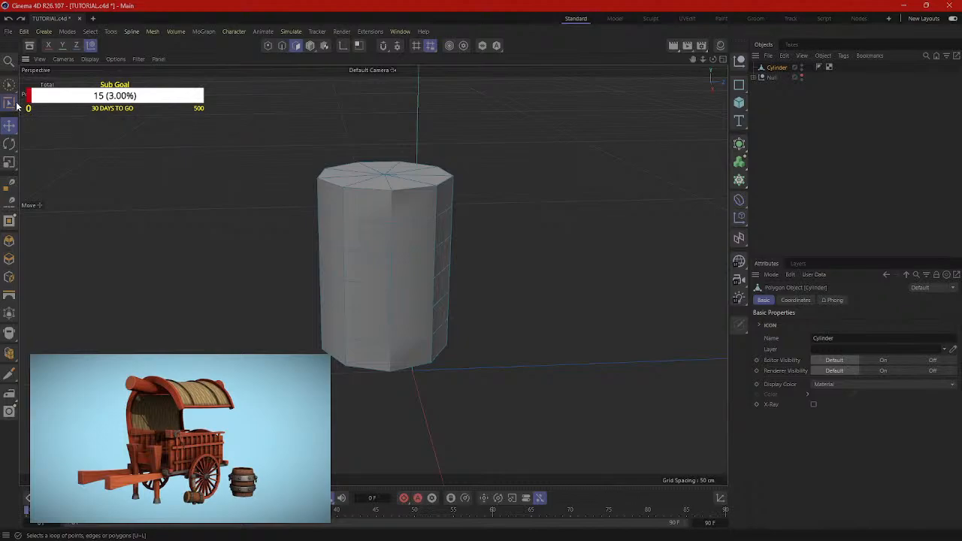
{"action": "left_click", "coordinate": [394, 236]}
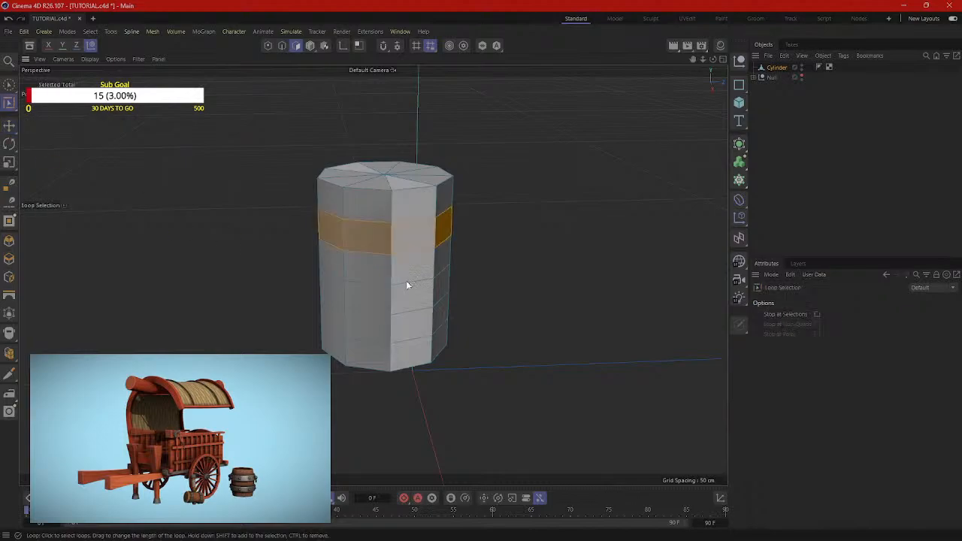
{"action": "left_click", "coordinate": [389, 325], "text": "shift"}
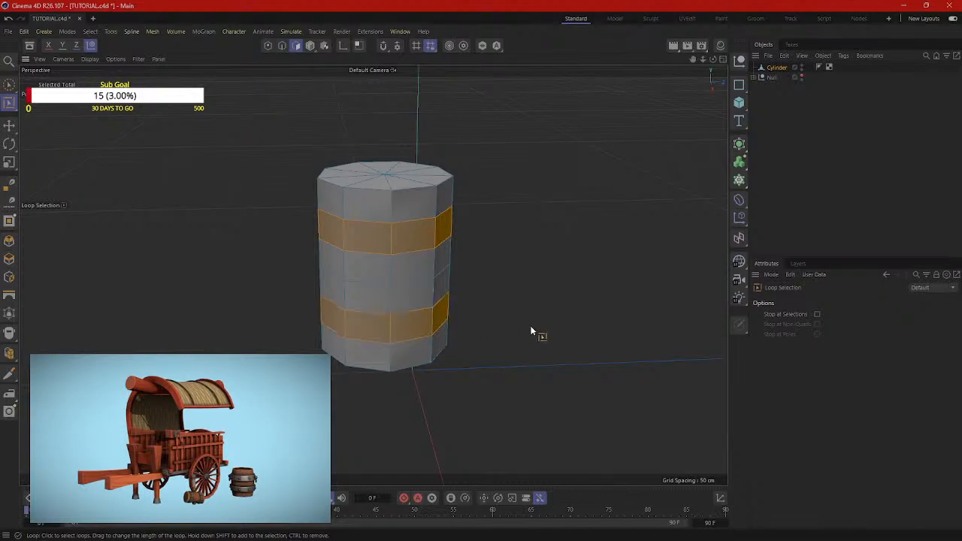
{"action": "mouse_move", "coordinate": [537, 332]}
{"action": "left_mouse_down", "text": "alt"}
{"action": "mouse_move", "coordinate": [396, 307]}
{"action": "mouse_move", "coordinate": [516, 317]}
{"action": "left_mouse_up", "text": "alt"}
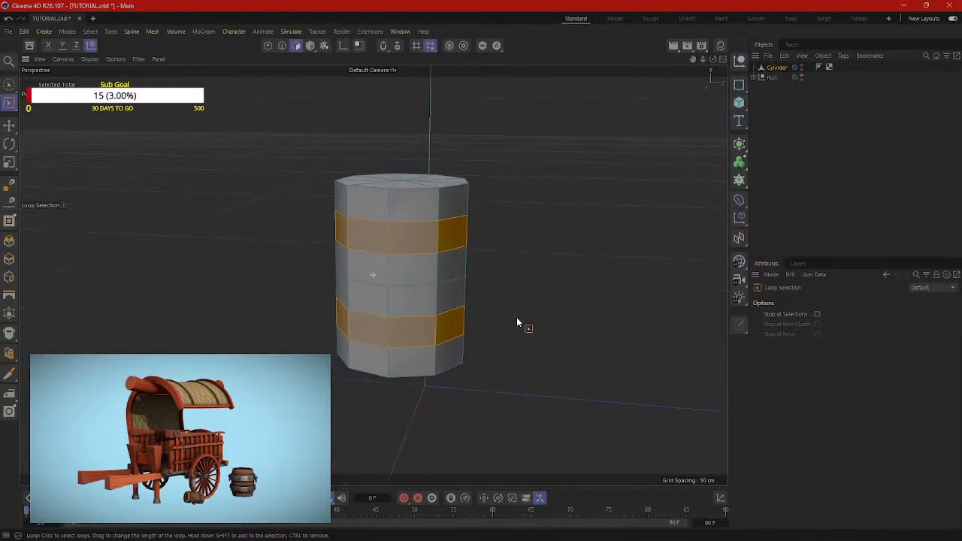
{"action": "right_click", "coordinate": [539, 215]}
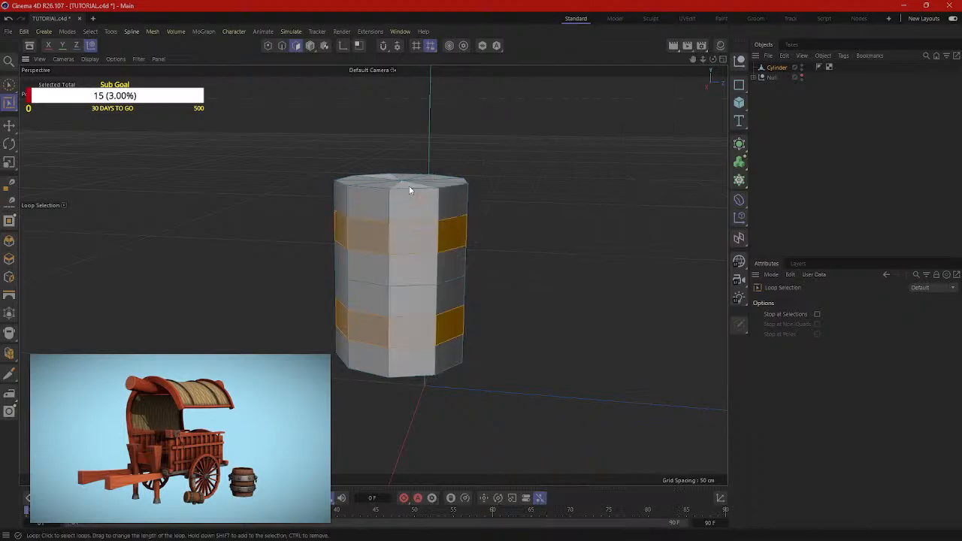
{"action": "mouse_move", "coordinate": [414, 240]}
{"action": "left_mouse_down", "text": "alt"}
{"action": "mouse_move", "coordinate": [507, 222]}
{"action": "mouse_move", "coordinate": [630, 226]}
{"action": "mouse_move", "coordinate": [496, 215]}
{"action": "mouse_move", "coordinate": [573, 226]}
{"action": "mouse_move", "coordinate": [507, 213]}
{"action": "mouse_move", "coordinate": [526, 227]}
{"action": "mouse_move", "coordinate": [484, 233]}
{"action": "mouse_move", "coordinate": [562, 179]}
{"action": "mouse_move", "coordinate": [635, 197]}
{"action": "mouse_move", "coordinate": [537, 228]}
{"action": "mouse_move", "coordinate": [440, 208]}
{"action": "mouse_move", "coordinate": [430, 239]}
{"action": "mouse_move", "coordinate": [489, 260]}
{"action": "mouse_move", "coordinate": [481, 252]}
{"action": "left_mouse_up", "text": "alt"}
{"action": "right_click", "coordinate": [563, 177]}
{"action": "left_click", "coordinate": [594, 144]}
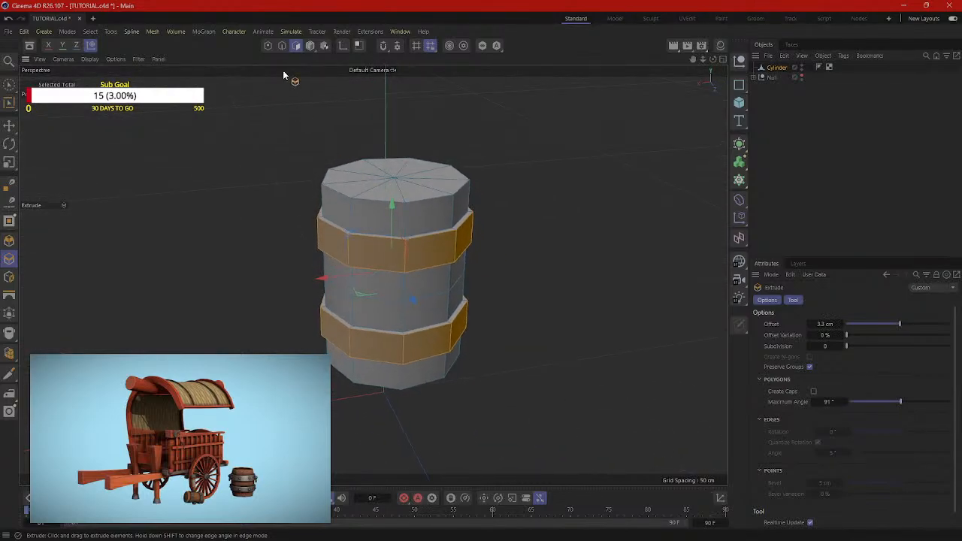
Step: Try to bulge the barrel by scaling up the edge loop around its middle
{"action": "left_click", "coordinate": [9, 105]}
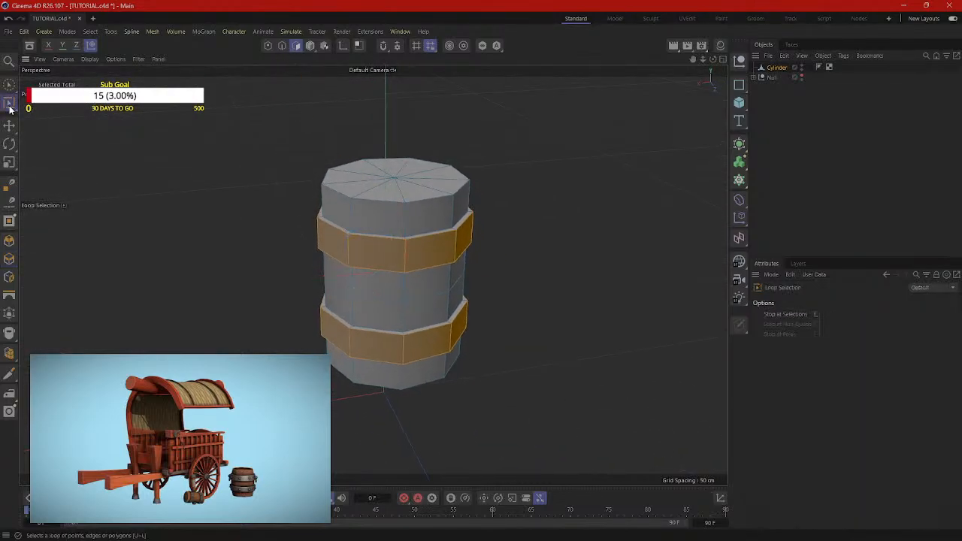
{"action": "left_click", "coordinate": [283, 47]}
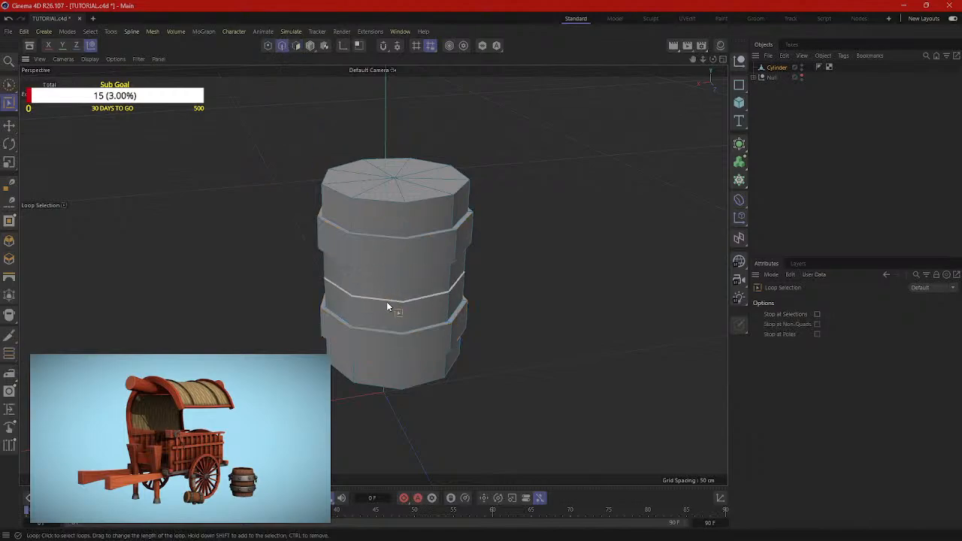
{"action": "left_click", "coordinate": [387, 302]}
{"action": "left_click_drag", "start_coordinate": [535, 337], "coordinate": [550, 303], "text": "alt"}
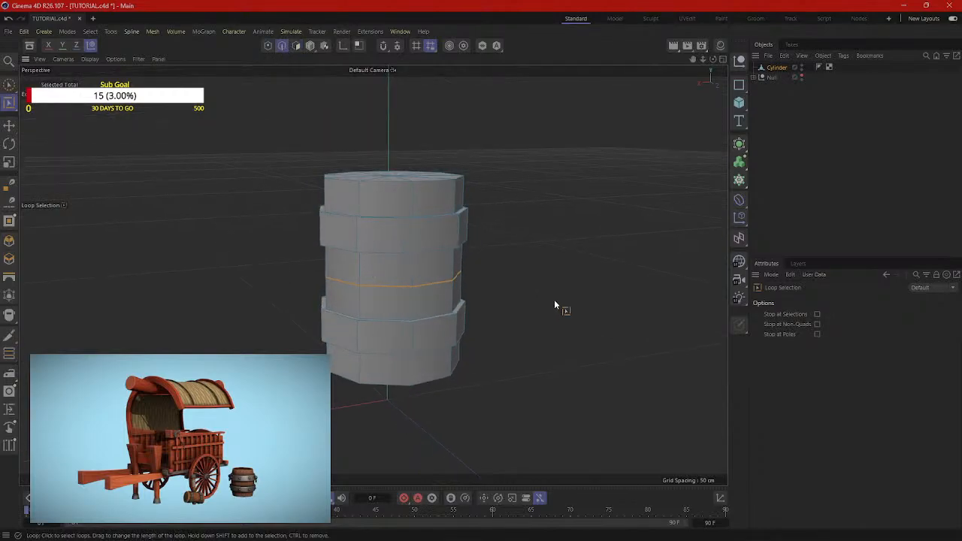
{"action": "key", "text": "t"}
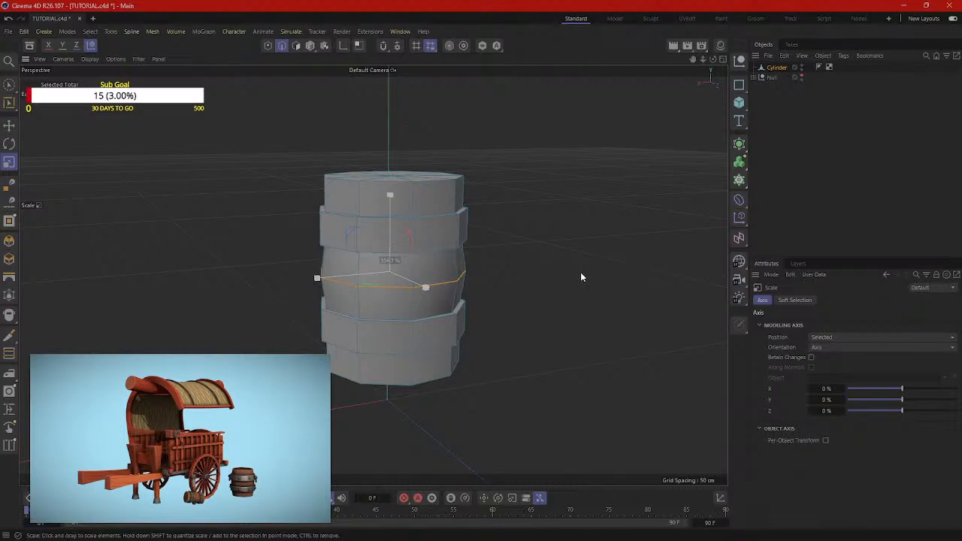
{"action": "left_click_drag", "start_coordinate": [579, 275], "coordinate": [531, 264], "text": "alt"}
Step: Undo the middle edge scaling and the band extrusion, back to the plain six-segment cylinder
{"action": "key", "text": "ctrl+z"}
{"action": "key", "text": "ctrl+z"}
{"action": "key", "text": "ctrl+z"}
{"action": "key", "text": "ctrl+z"}
{"action": "key", "text": "ctrl+z"}
{"action": "key", "text": "ctrl+z"}
{"action": "key", "text": "ctrl+z"}
Step: Scale the three middle edge loops of the cylinder outward together to bulge the barrel
{"action": "double_click", "coordinate": [415, 244]}
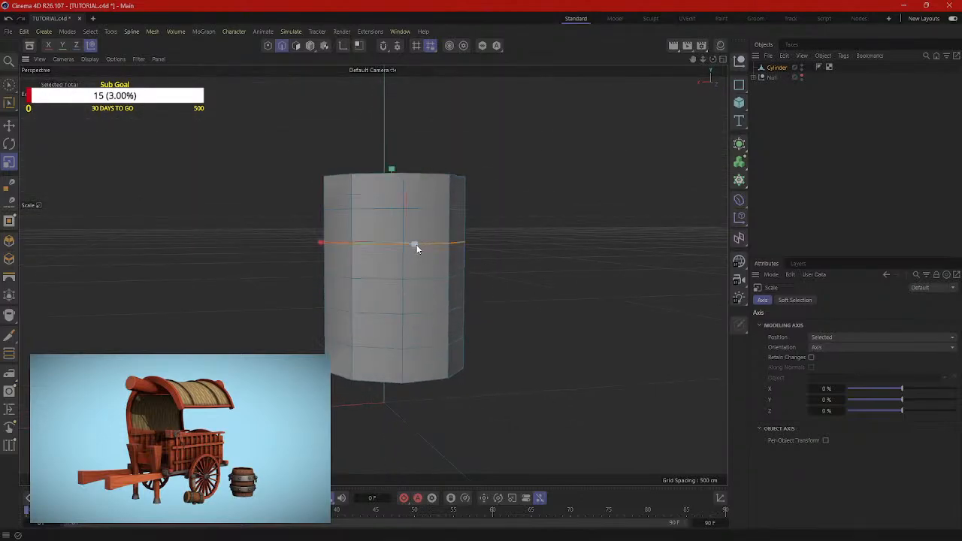
{"action": "double_click", "coordinate": [419, 276], "text": "shift"}
{"action": "double_click", "coordinate": [419, 312], "text": "shift"}
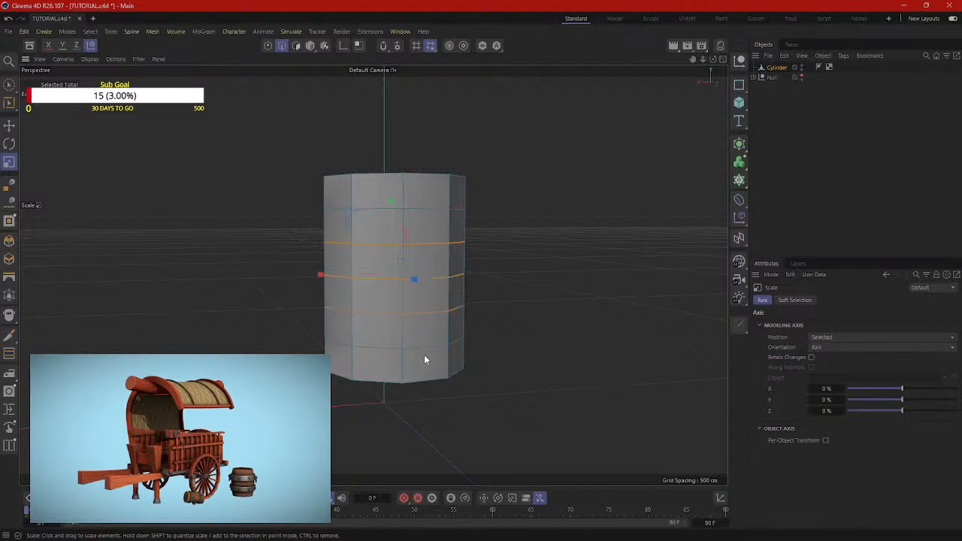
{"action": "left_click_drag", "start_coordinate": [505, 323], "coordinate": [506, 341], "text": "alt"}
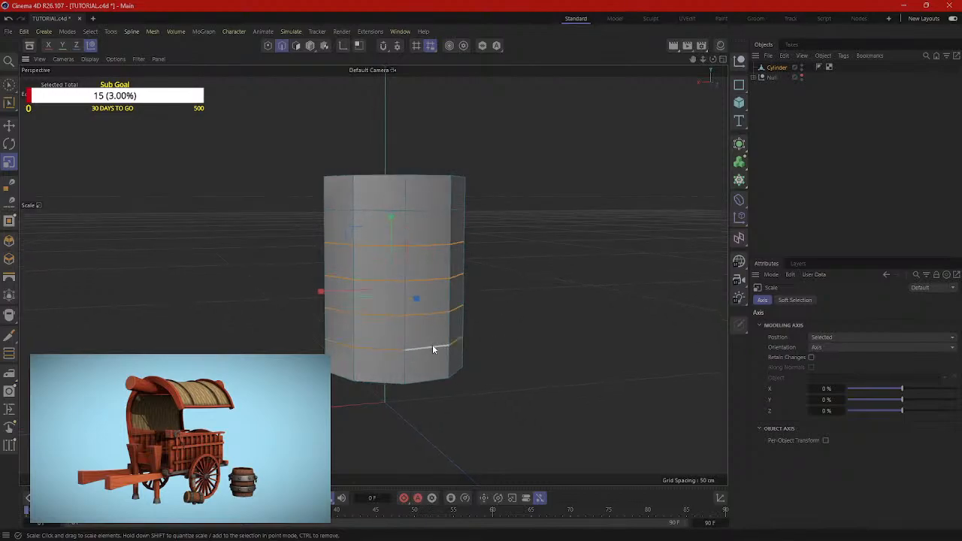
{"action": "left_click_drag", "start_coordinate": [432, 348], "coordinate": [566, 326], "text": "alt"}
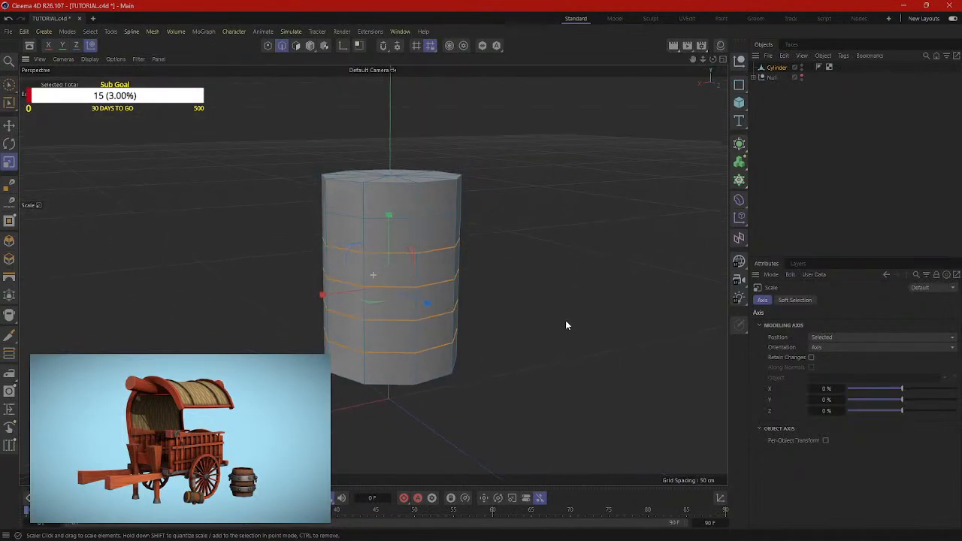
{"action": "left_click_drag", "start_coordinate": [612, 275], "coordinate": [496, 272]}
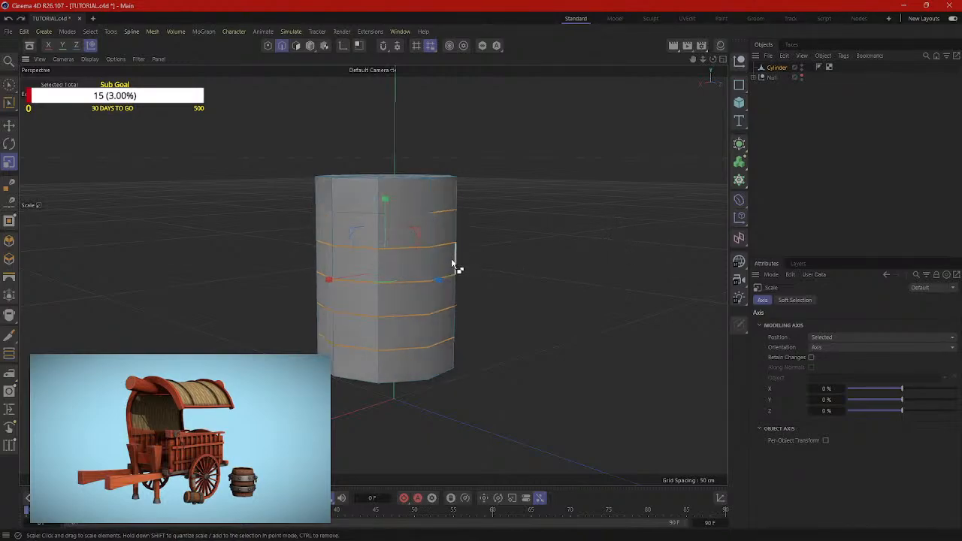
{"action": "key", "text": "ctrl+z"}
{"action": "left_click", "coordinate": [408, 349], "text": "ctrl"}
{"action": "left_click_drag", "start_coordinate": [558, 295], "coordinate": [528, 323], "text": "alt"}
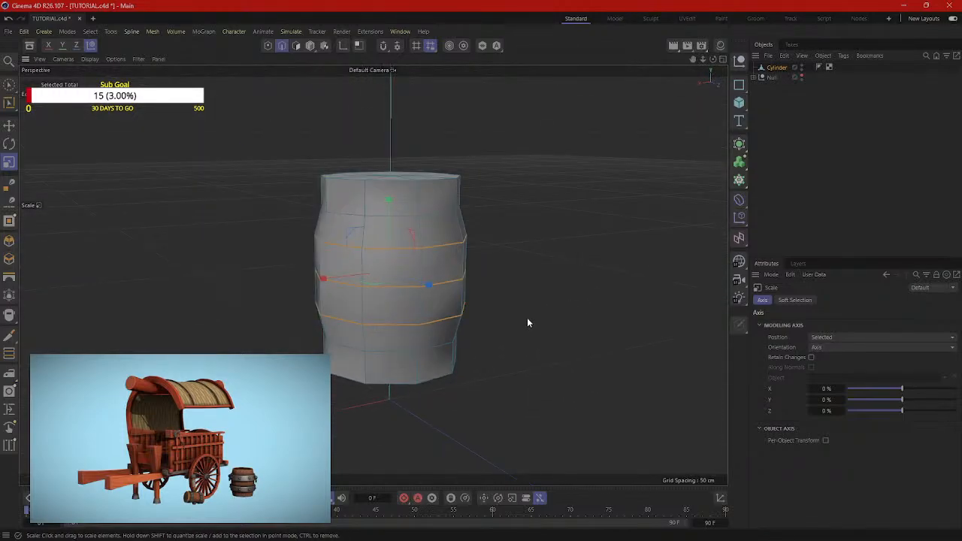
Step: Scale the edge loops nearest the barrel's top and bottom rims slightly outward to smooth the side curve
{"action": "double_click", "coordinate": [434, 351]}
{"action": "double_click", "coordinate": [434, 217], "text": "shift"}
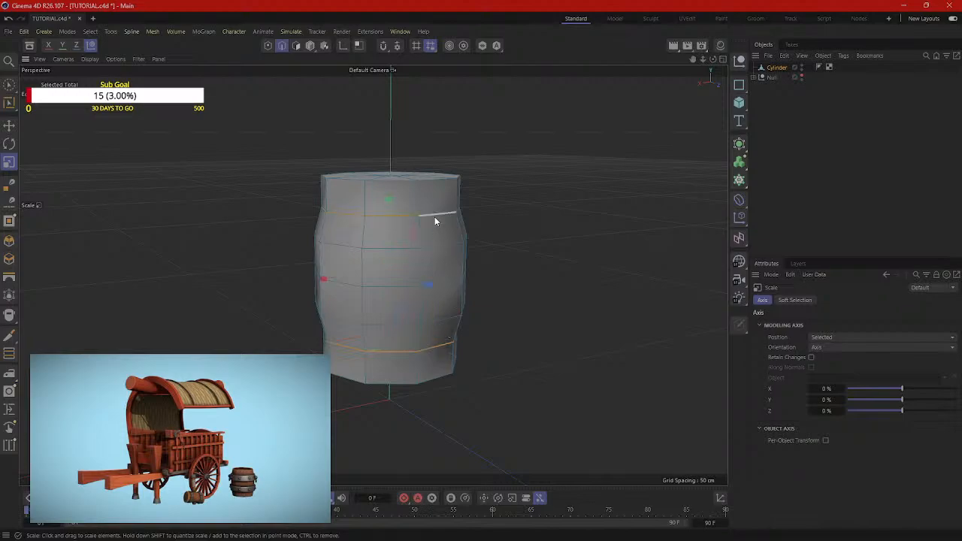
{"action": "left_click_drag", "start_coordinate": [541, 231], "coordinate": [583, 327]}
Step: Extrude the second and fourth polygon loops from the barrel's top outward to form two raised bands
{"action": "left_click", "coordinate": [295, 45]}
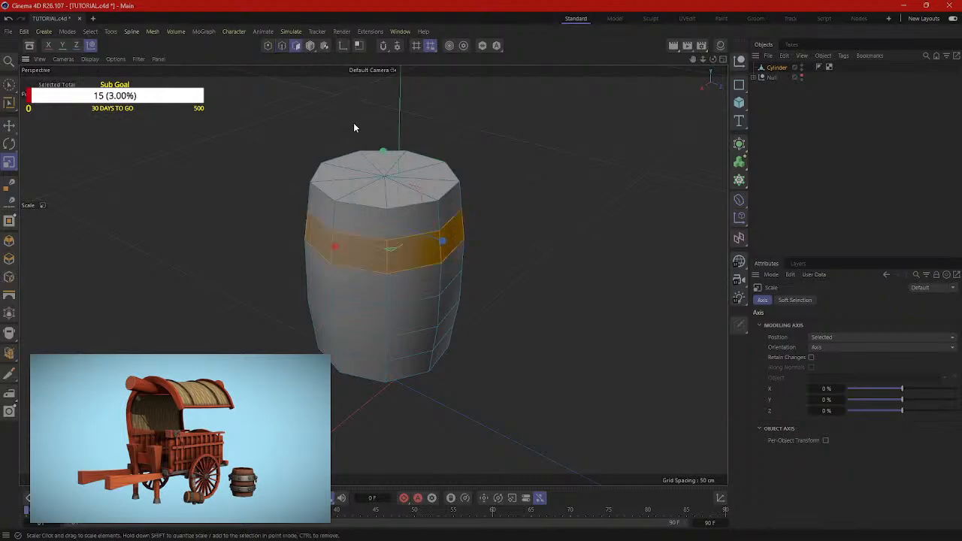
{"action": "left_click_drag", "start_coordinate": [553, 283], "coordinate": [472, 290], "text": "alt"}
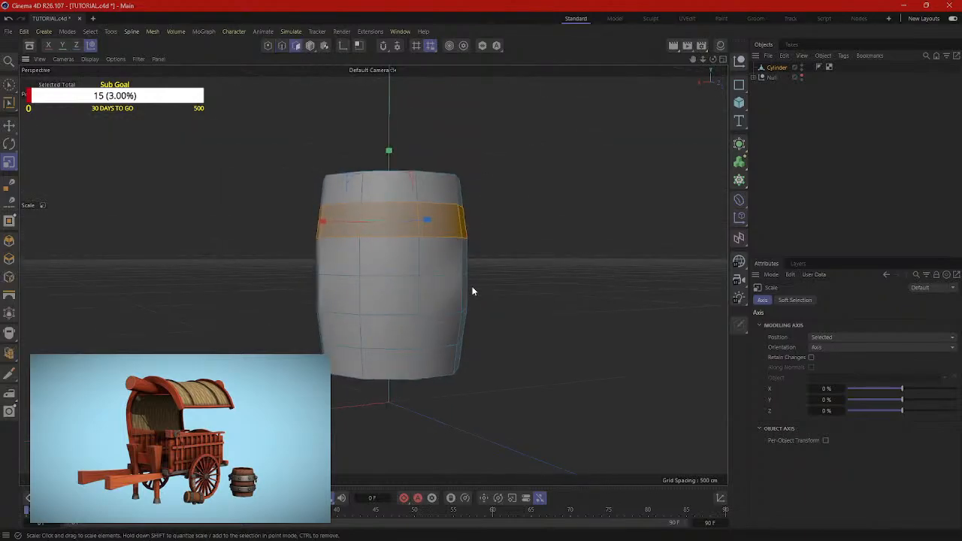
{"action": "left_click", "coordinate": [420, 306], "text": "shift"}
{"action": "key", "text": "u"}
{"action": "key", "text": "l"}
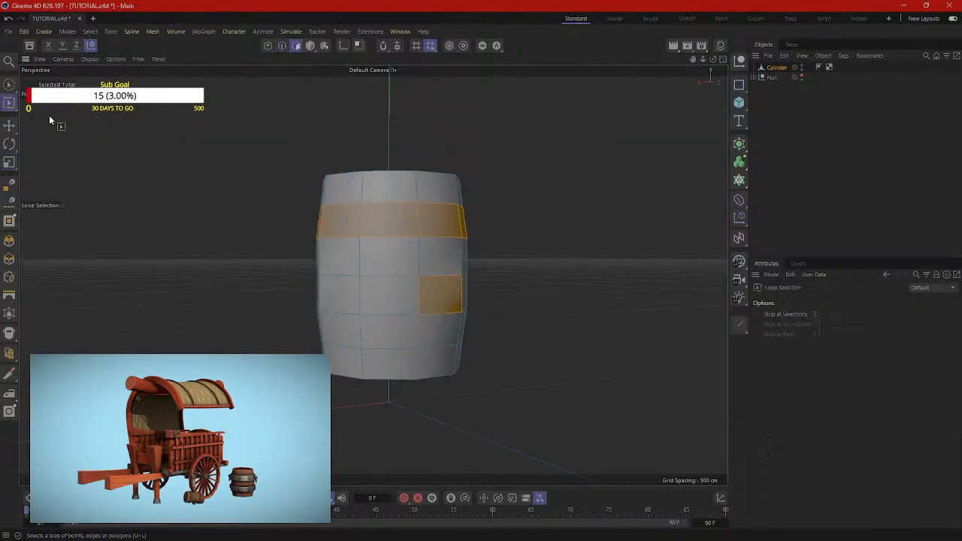
{"action": "left_click", "coordinate": [421, 310], "text": "shift"}
{"action": "left_click_drag", "start_coordinate": [459, 334], "coordinate": [475, 352], "text": "alt"}
{"action": "middle_click_drag", "start_coordinate": [577, 268], "coordinate": [473, 246], "text": "alt"}
{"action": "right_click", "coordinate": [474, 247]}
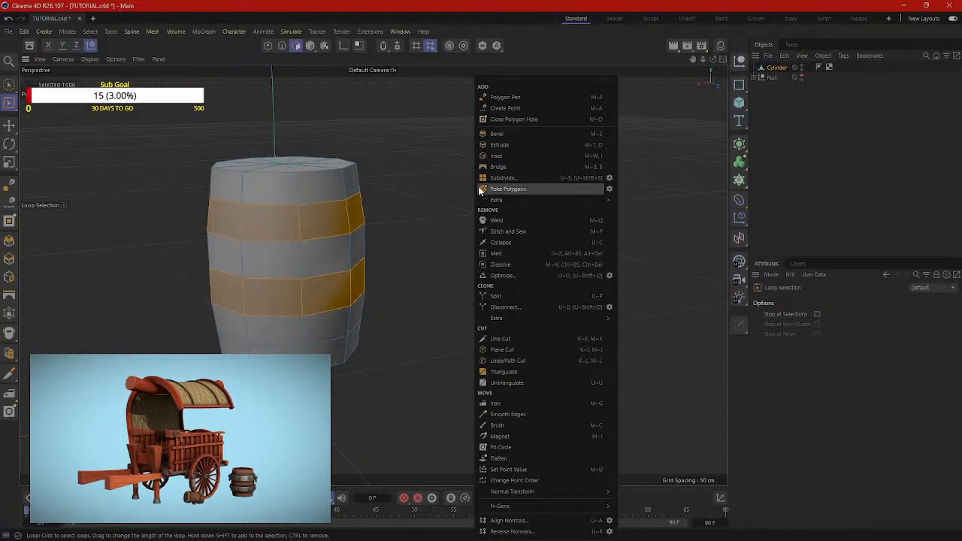
{"action": "left_click", "coordinate": [498, 145]}
{"action": "left_click_drag", "start_coordinate": [498, 146], "coordinate": [529, 147]}
{"action": "left_click_drag", "start_coordinate": [487, 293], "coordinate": [574, 330], "text": "alt"}
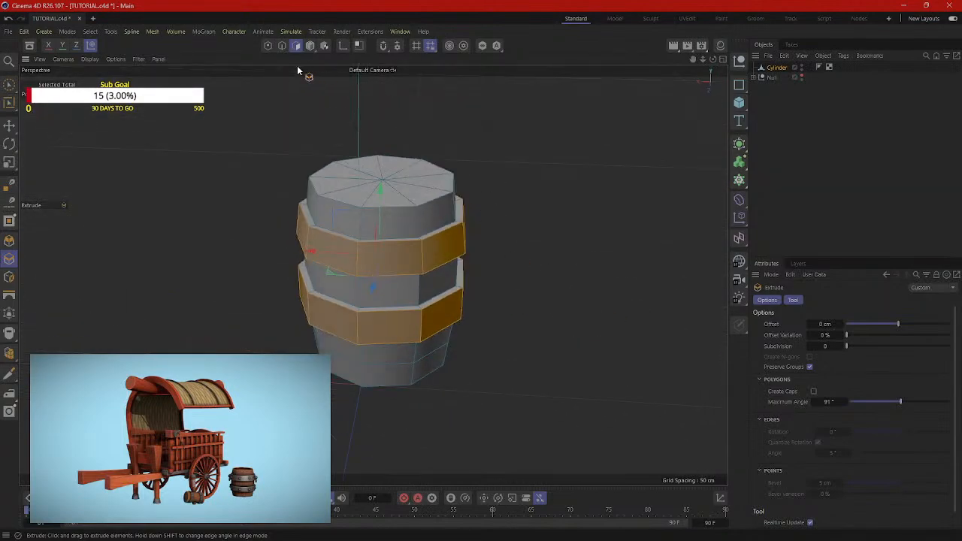
{"action": "left_click", "coordinate": [268, 46]}
{"action": "left_click_drag", "start_coordinate": [481, 197], "coordinate": [488, 189], "text": "alt"}
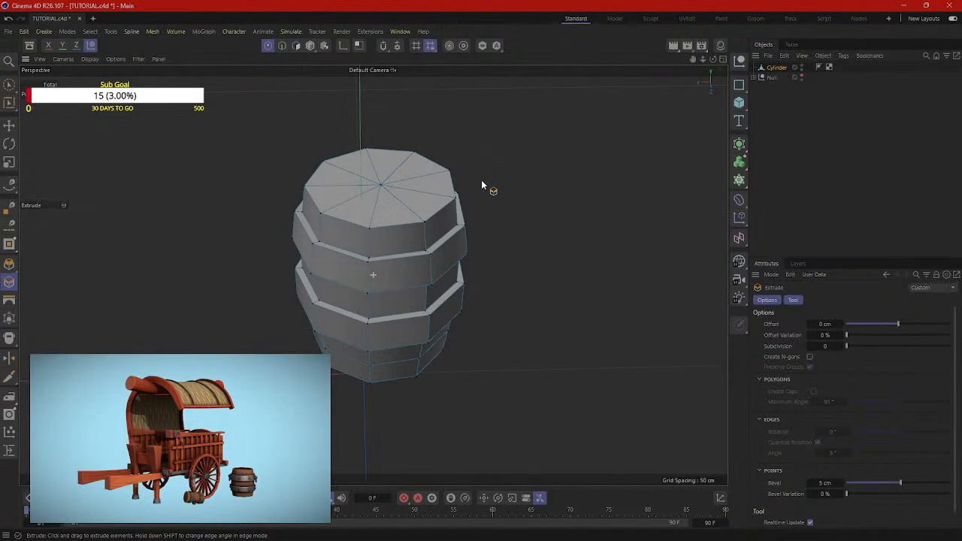
{"action": "left_click", "coordinate": [281, 45]}
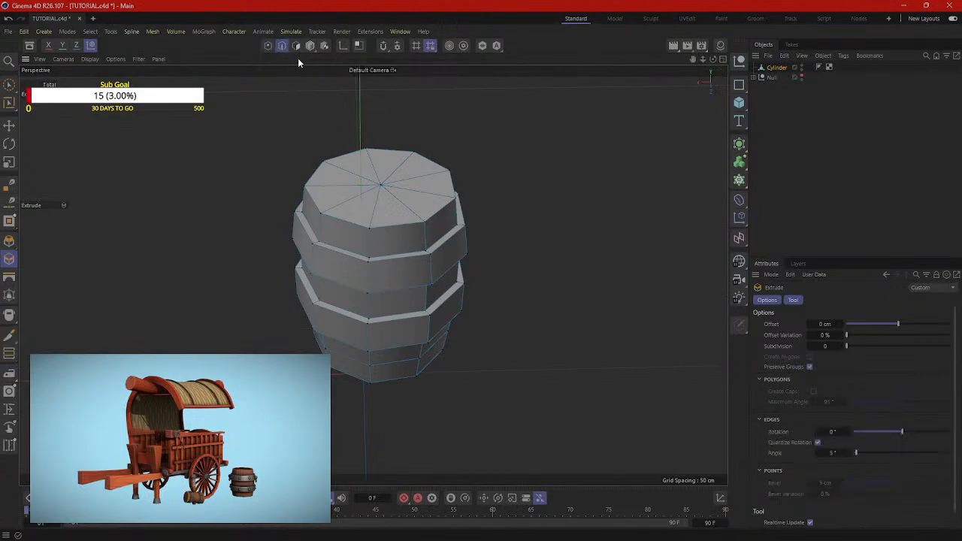
Step: Try to inset all the triangles of the barrel's top cap
{"action": "left_click", "coordinate": [296, 46]}
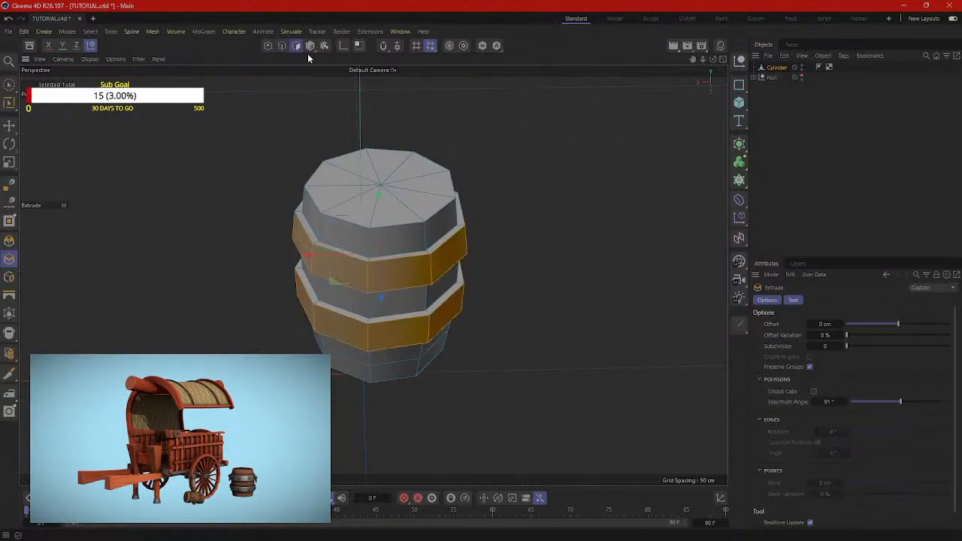
{"action": "left_click", "coordinate": [11, 86]}
{"action": "left_click", "coordinate": [352, 177]}
{"action": "left_click", "coordinate": [387, 184]}
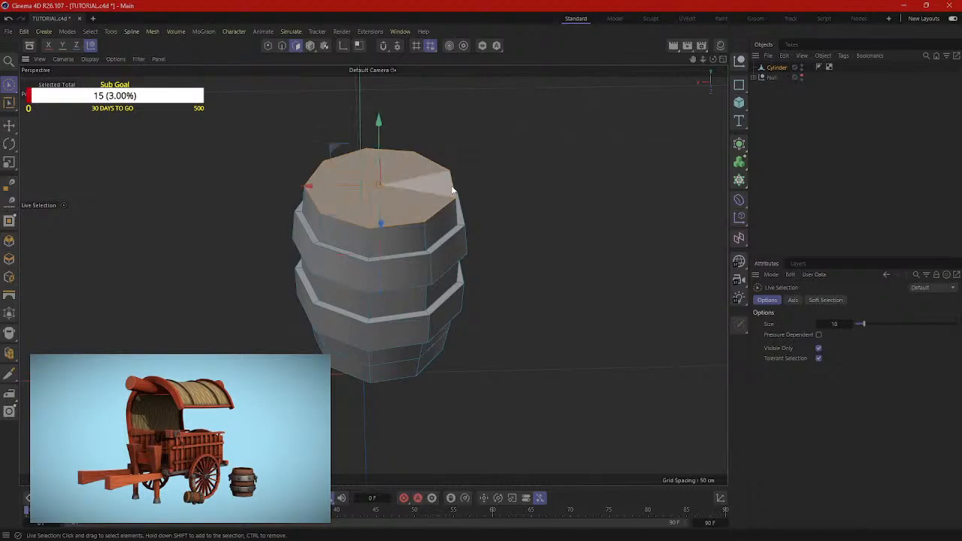
{"action": "key", "text": "i"}
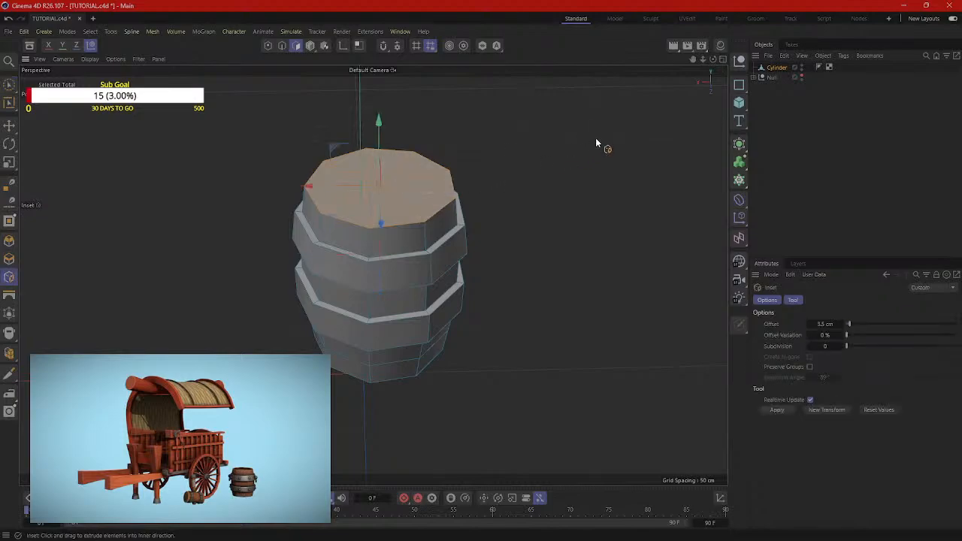
{"action": "left_click_drag", "start_coordinate": [610, 143], "coordinate": [596, 143]}
{"action": "scroll", "coordinate": [587, 176], "scroll_direction": "up", "scroll_amount": 3}
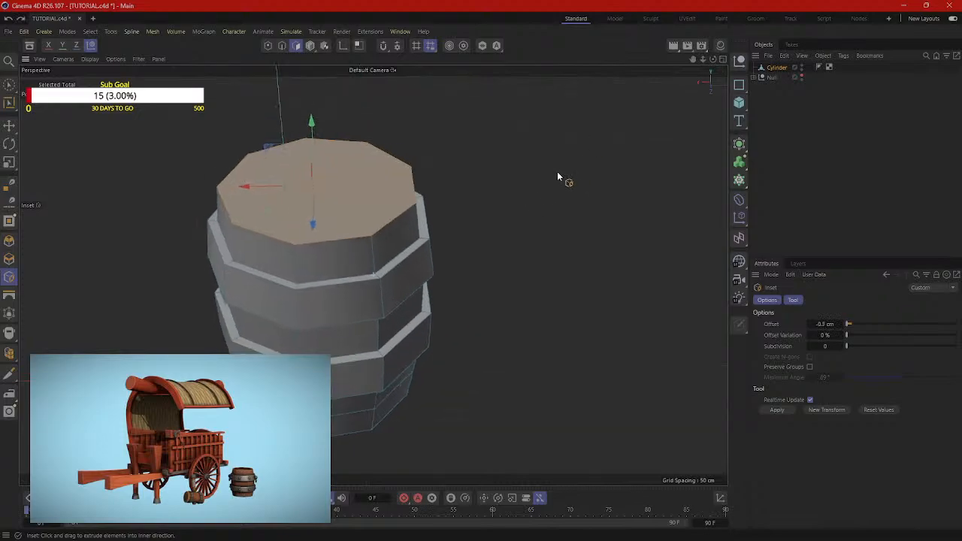
{"action": "left_click_drag", "start_coordinate": [557, 172], "coordinate": [425, 145], "text": "alt"}
{"action": "right_click", "coordinate": [230, 95]}
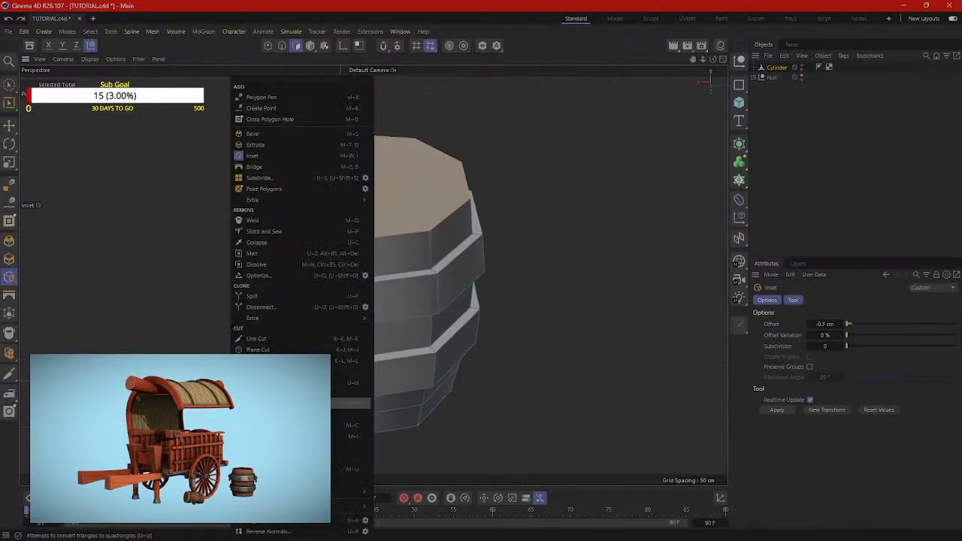
{"action": "left_click", "coordinate": [150, 283]}
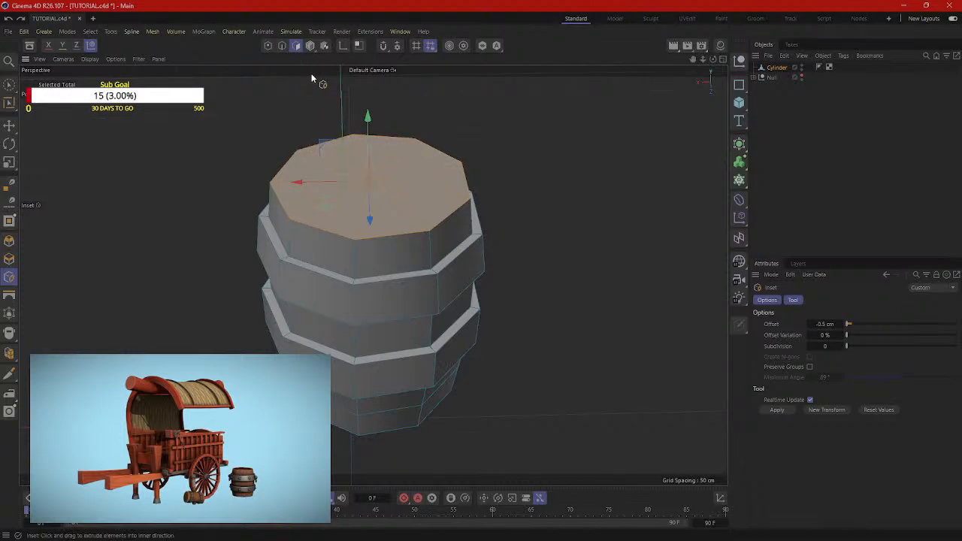
Step: Bevel the centre point of the barrel's top cap with an offset of about 34 cm to form an inner polygon
{"action": "left_click", "coordinate": [268, 50]}
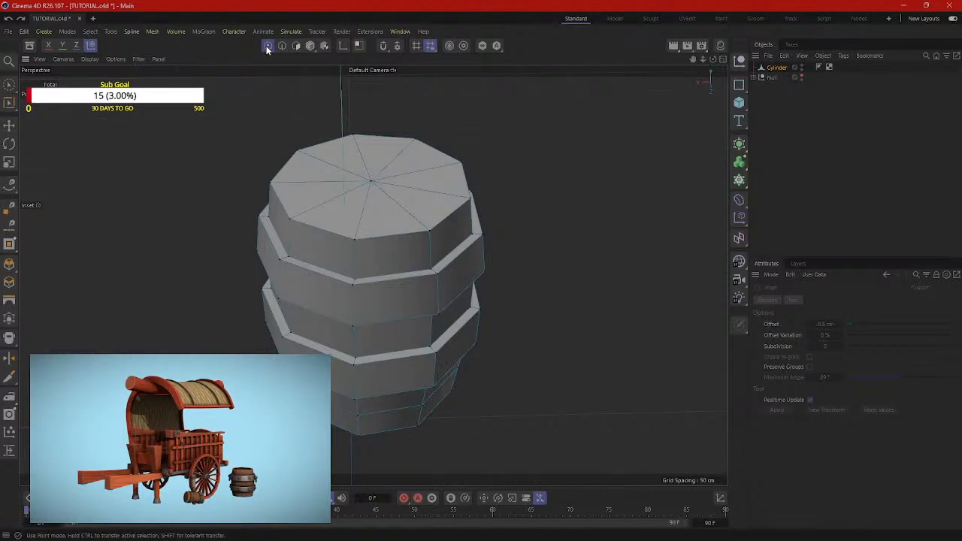
{"action": "left_click", "coordinate": [371, 181]}
{"action": "left_click", "coordinate": [206, 197]}
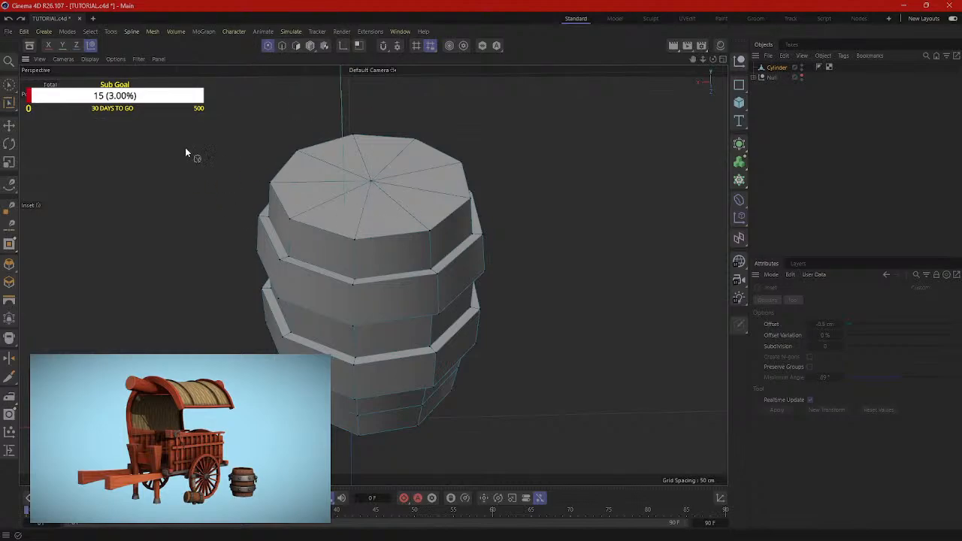
{"action": "left_click", "coordinate": [9, 126]}
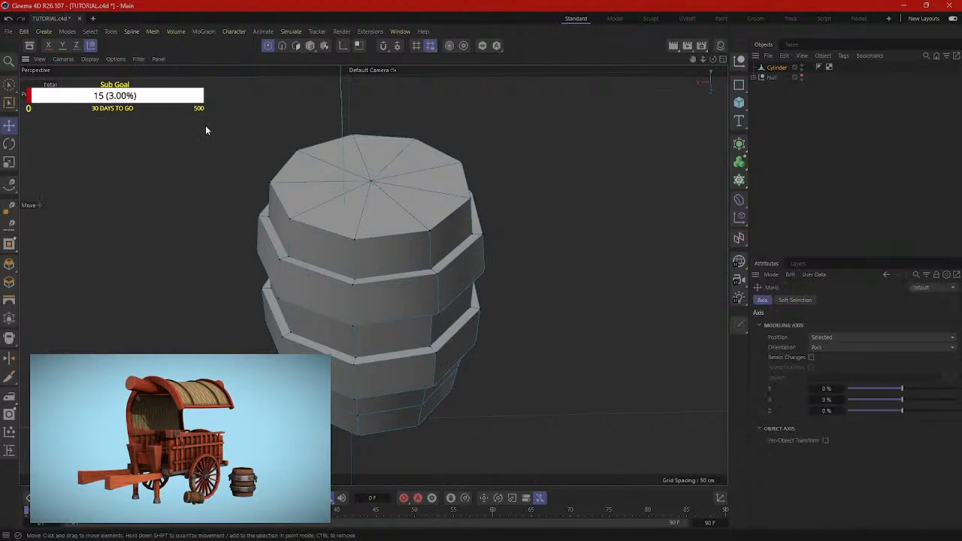
{"action": "left_click", "coordinate": [267, 46]}
{"action": "left_click", "coordinate": [373, 181]}
{"action": "right_click", "coordinate": [534, 140]}
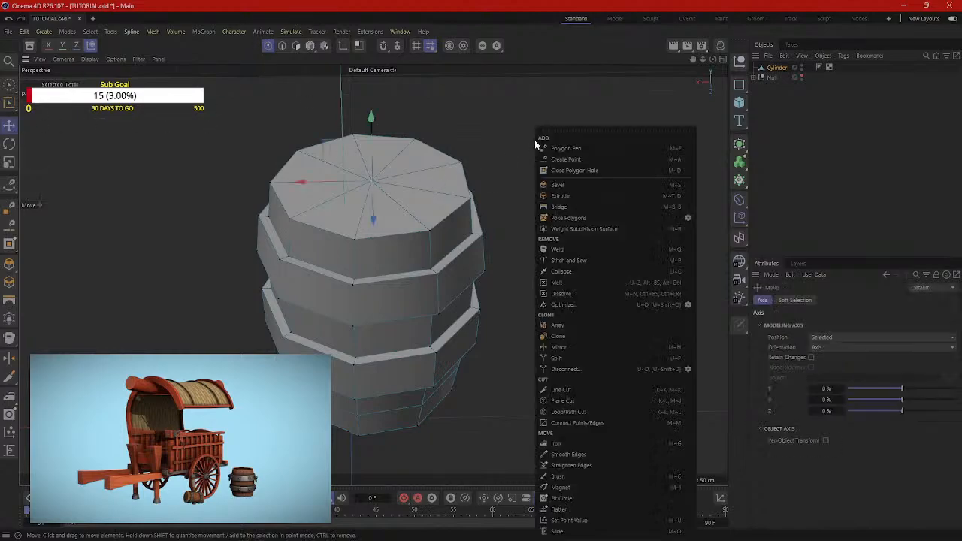
{"action": "left_click", "coordinate": [556, 185]}
{"action": "left_click_drag", "start_coordinate": [556, 185], "coordinate": [526, 185]}
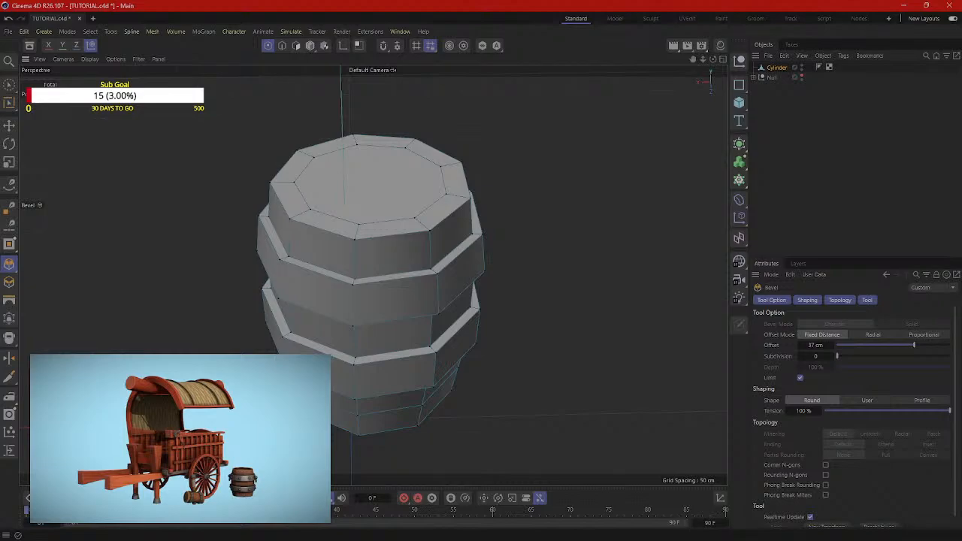
{"action": "left_click_drag", "start_coordinate": [421, 162], "coordinate": [351, 181]}
{"action": "key", "text": "ctrl+z"}
{"action": "left_click_drag", "start_coordinate": [536, 169], "coordinate": [406, 183]}
{"action": "left_click_drag", "start_coordinate": [536, 160], "coordinate": [590, 160]}
{"action": "left_click_drag", "start_coordinate": [591, 160], "coordinate": [589, 160]}
Step: Extrude the inner polygon of the barrel's top cap downward with an offset of about -6.2 cm to recess the lid
{"action": "left_click", "coordinate": [297, 47]}
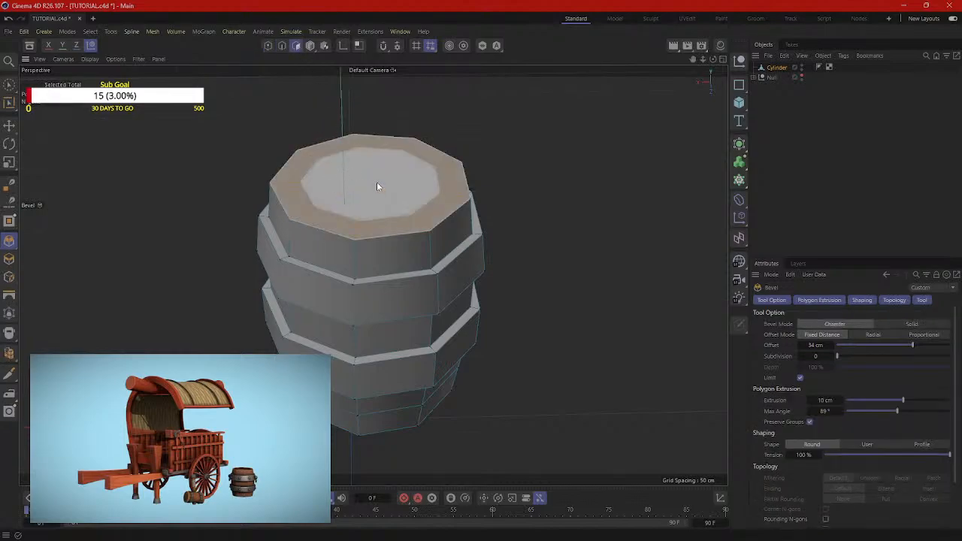
{"action": "left_click_drag", "start_coordinate": [376, 182], "coordinate": [498, 183], "text": "alt"}
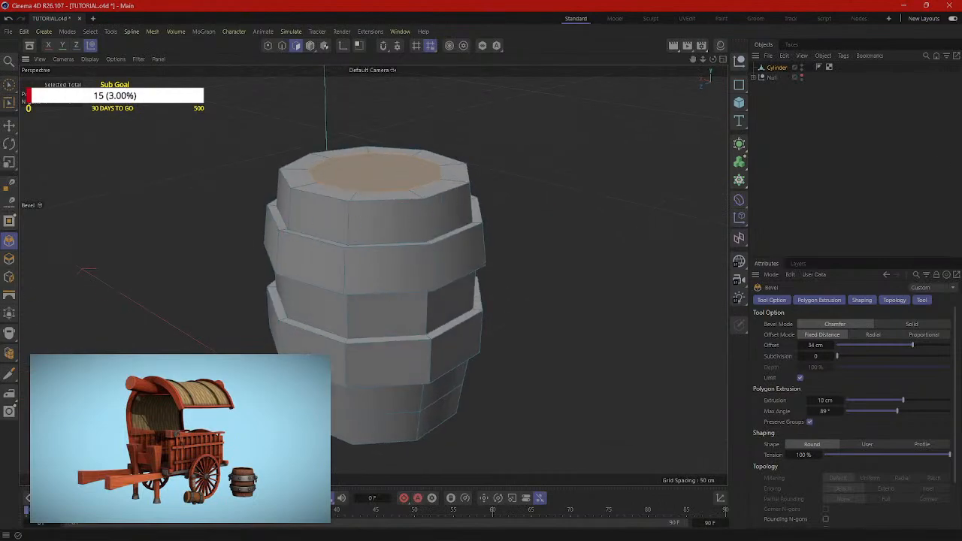
{"action": "left_click_drag", "start_coordinate": [425, 159], "coordinate": [440, 163], "text": "alt"}
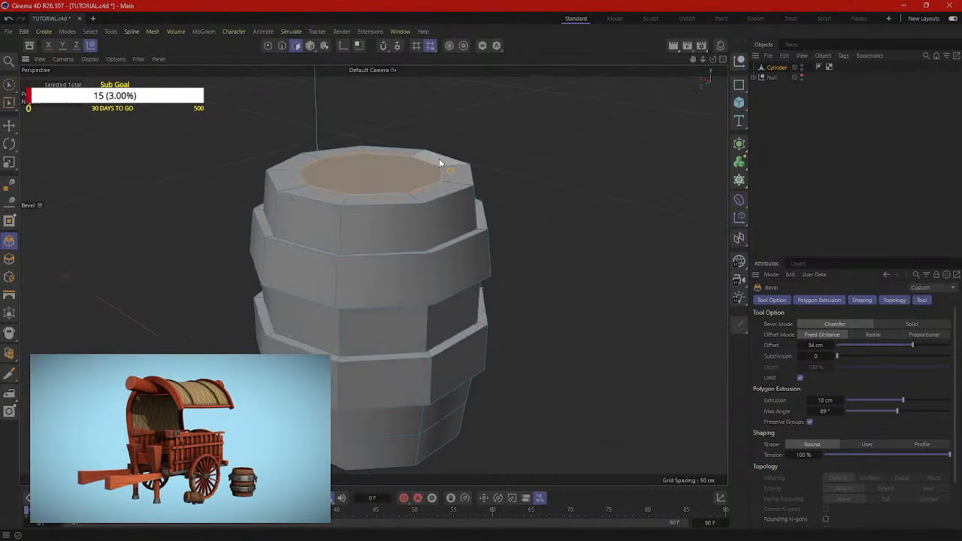
{"action": "right_click", "coordinate": [558, 137]}
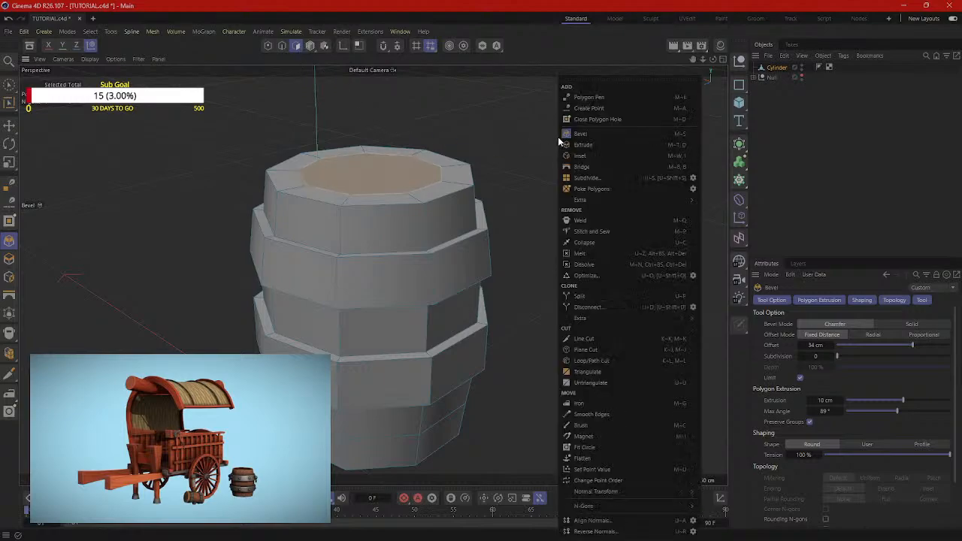
{"action": "left_click", "coordinate": [586, 145]}
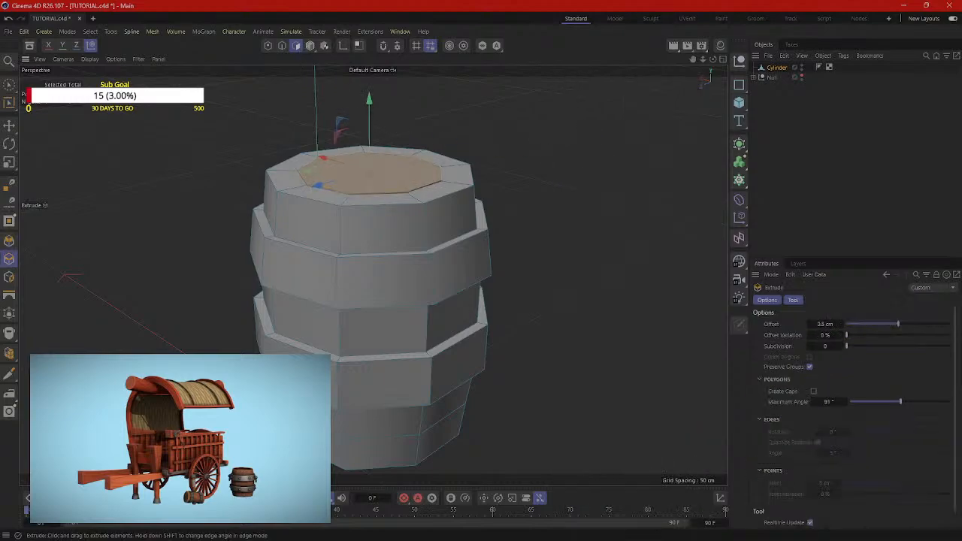
{"action": "left_click_drag", "start_coordinate": [339, 123], "coordinate": [339, 133]}
{"action": "key", "text": "ctrl+z"}
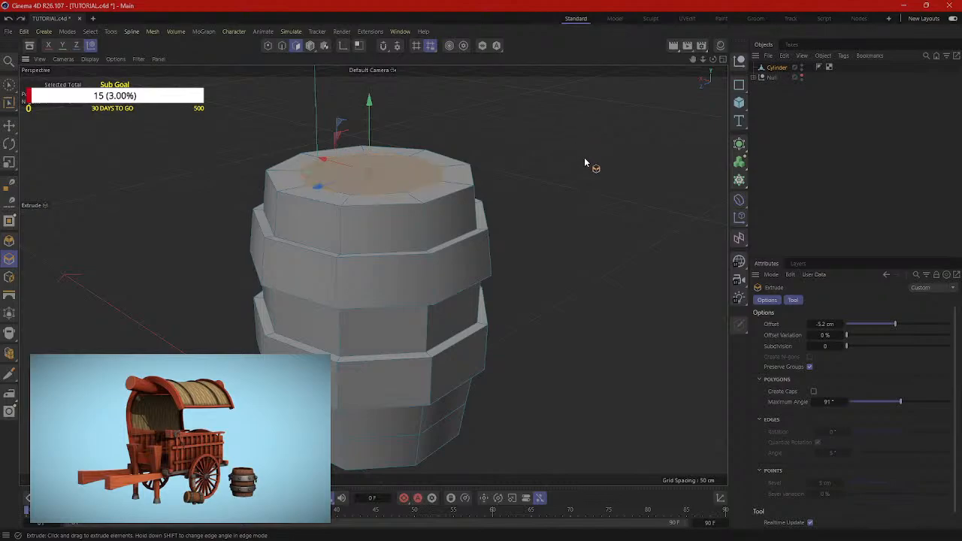
{"action": "left_click_drag", "start_coordinate": [590, 176], "coordinate": [559, 176]}
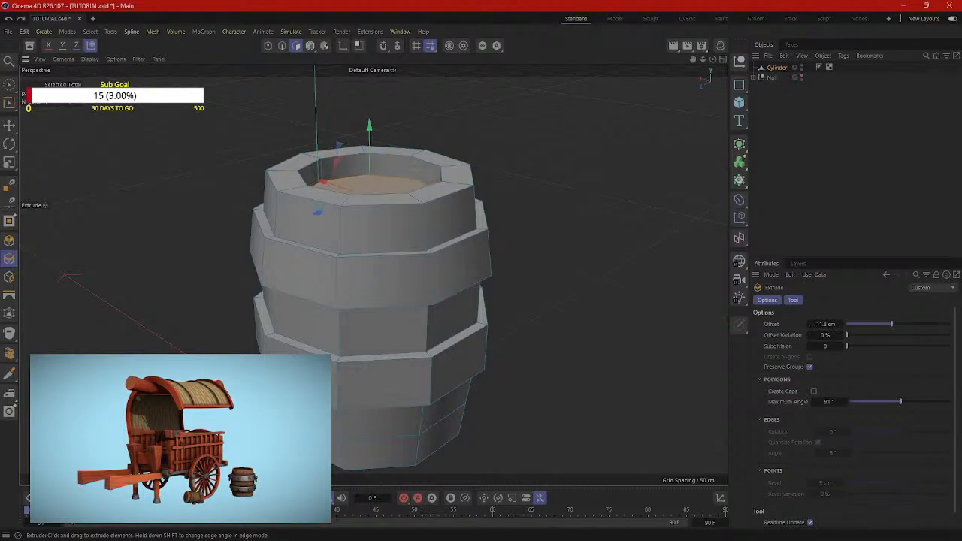
{"action": "mouse_move", "coordinate": [817, 323]}
{"action": "left_mouse_down"}
{"action": "mouse_move", "coordinate": [807, 323]}
{"action": "mouse_move", "coordinate": [822, 323]}
{"action": "left_mouse_up"}
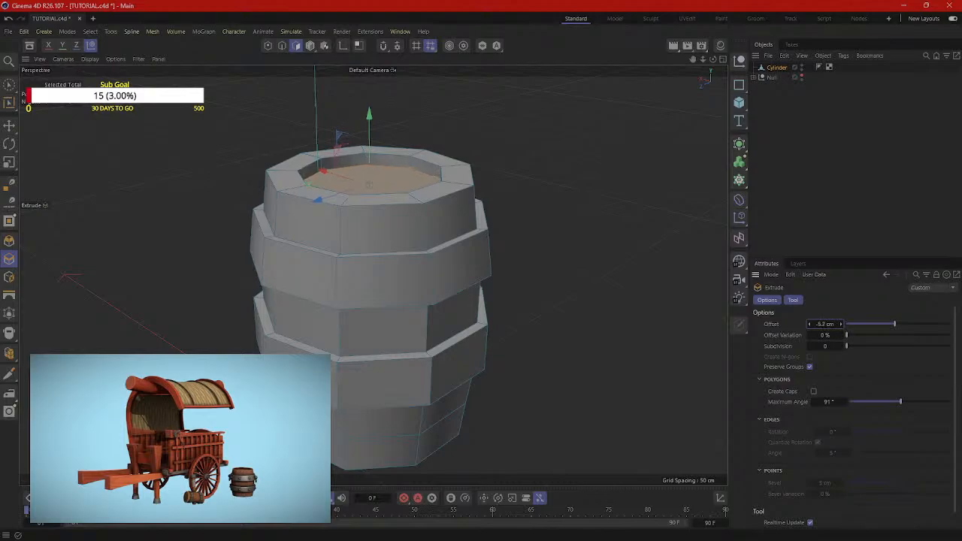
{"action": "left_click", "coordinate": [636, 316]}
Step: Compare the barrel's shape and details with the barrel in the enlarged cart reference image
{"action": "left_click_drag", "start_coordinate": [608, 326], "coordinate": [541, 326], "text": "alt"}
{"action": "scroll", "coordinate": [520, 318], "scroll_direction": "down", "scroll_amount": 5}
{"action": "middle_click_drag", "start_coordinate": [541, 328], "coordinate": [461, 278], "text": "alt"}
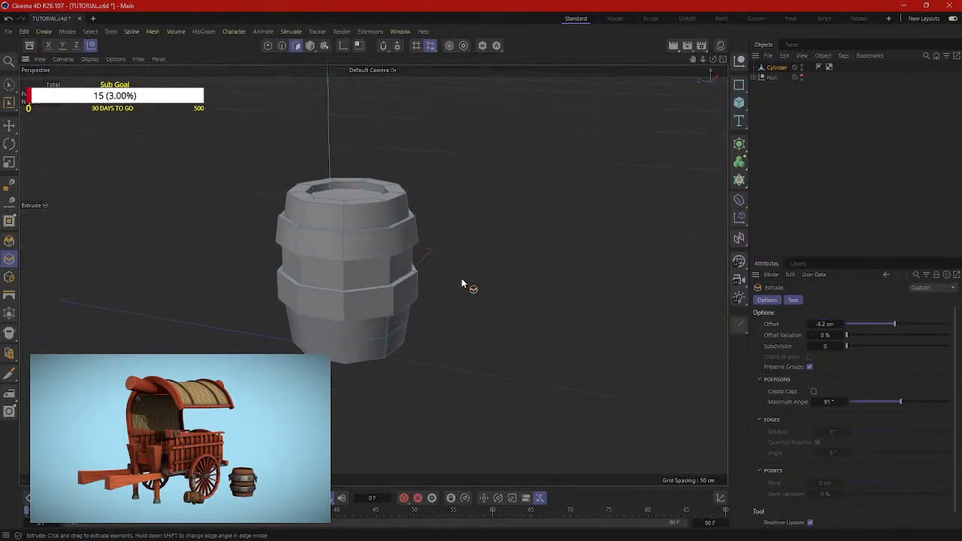
{"action": "scroll", "coordinate": [461, 278], "scroll_direction": "up", "scroll_amount": 1}
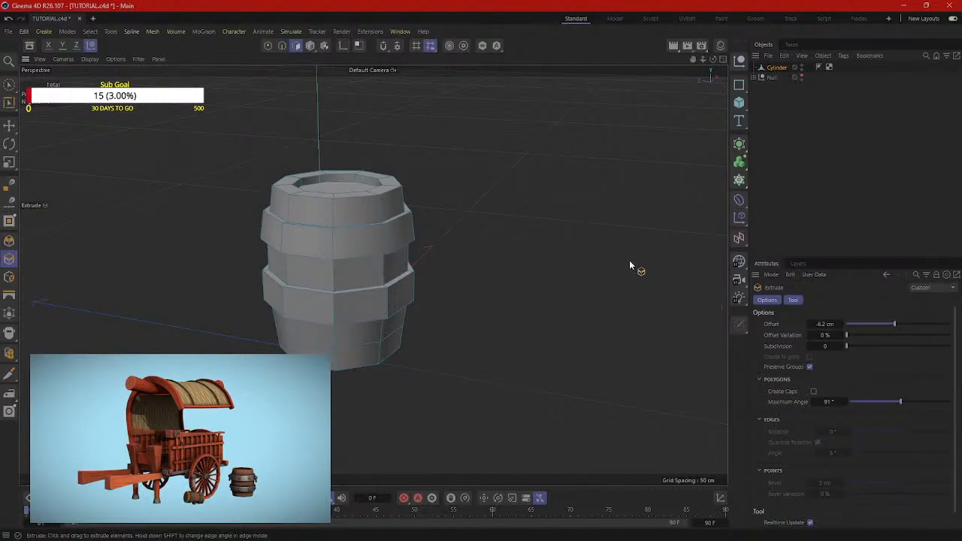
{"action": "left_click_drag", "start_coordinate": [961, 84], "coordinate": [577, 95]}
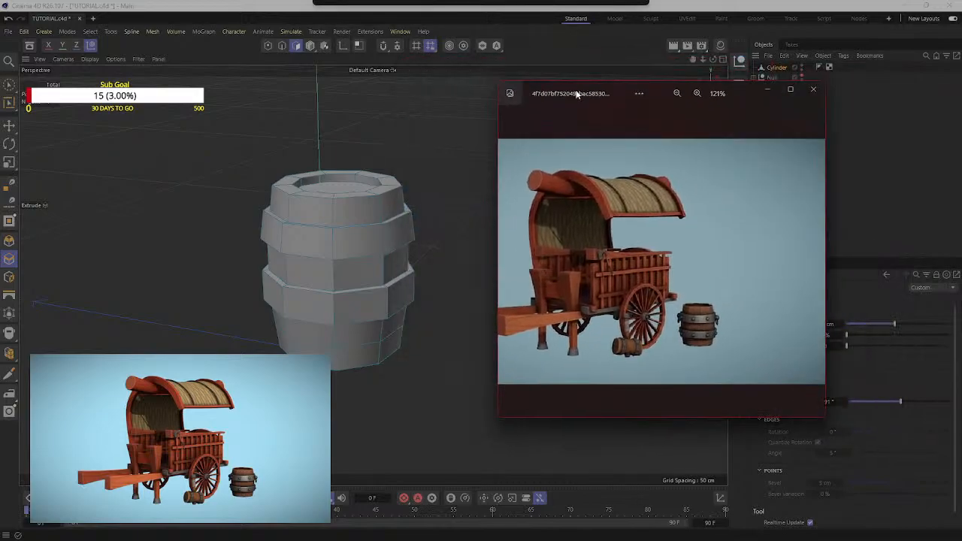
{"action": "left_click", "coordinate": [790, 89]}
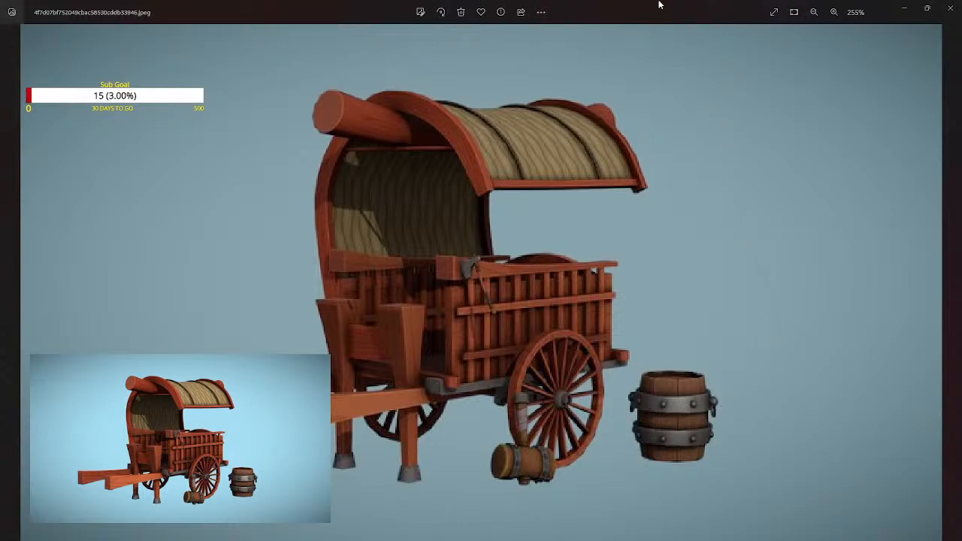
{"action": "left_click_drag", "start_coordinate": [662, 13], "coordinate": [961, 79]}
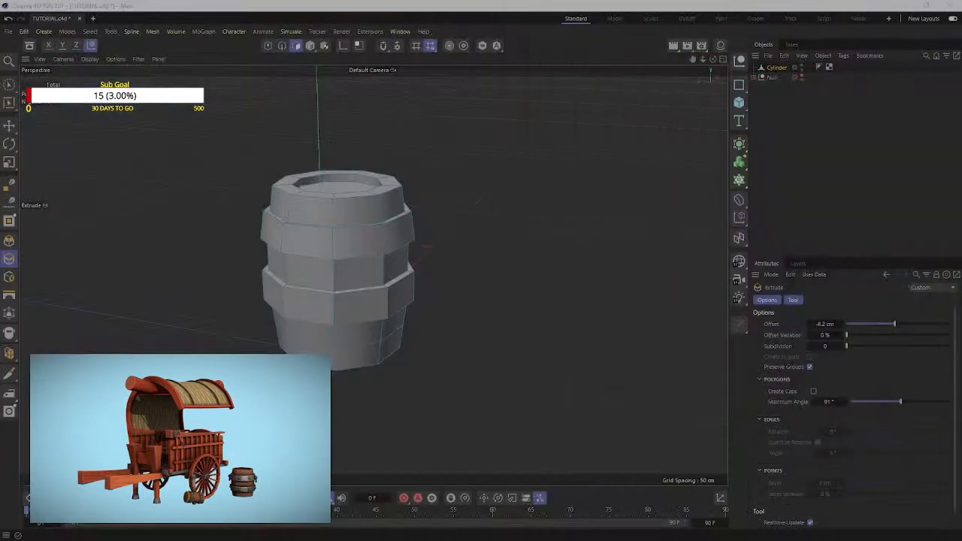
{"action": "scroll", "coordinate": [348, 277], "scroll_direction": "up", "scroll_amount": 2}
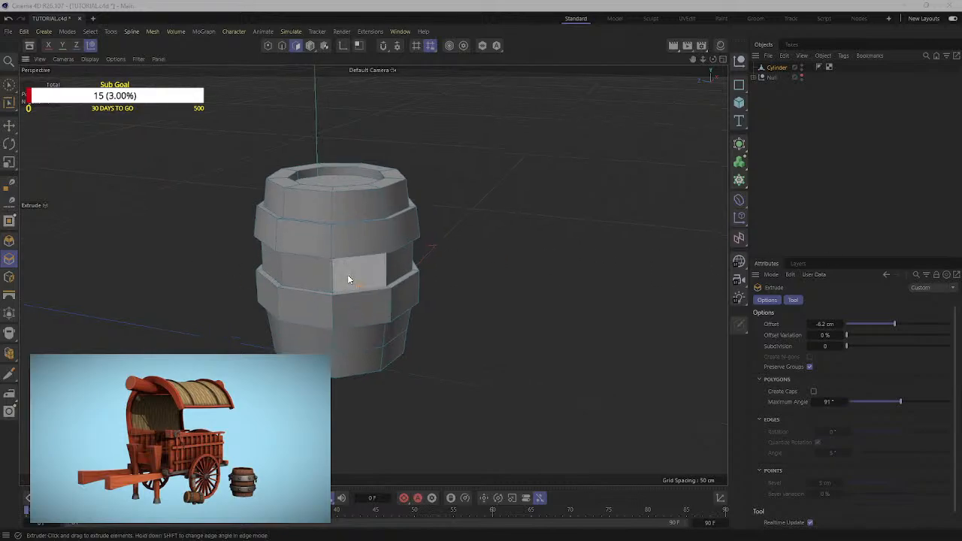
{"action": "scroll", "coordinate": [485, 237], "scroll_direction": "up", "scroll_amount": 1}
{"action": "left_click_drag", "start_coordinate": [569, 262], "coordinate": [575, 211], "text": "alt"}
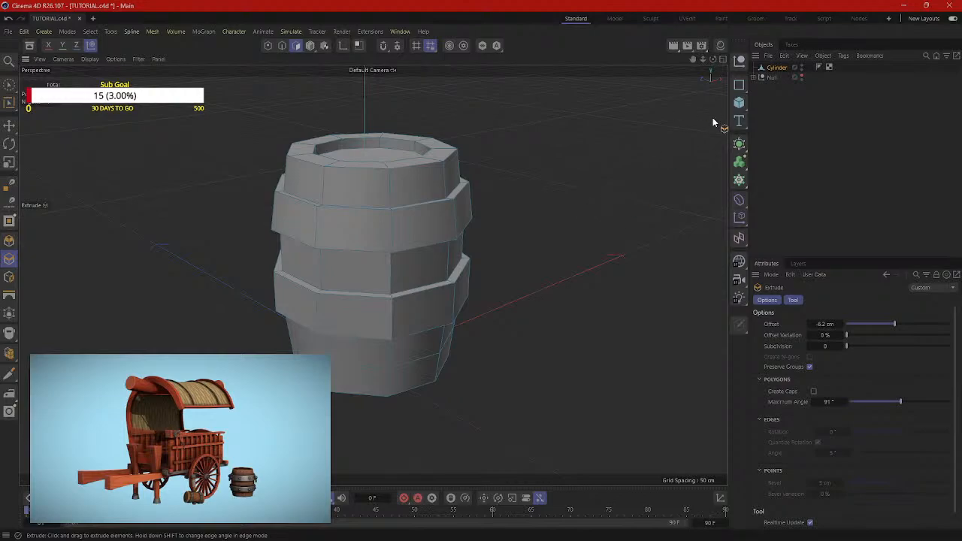
Step: Rename the cylinder object as BArrel
{"action": "left_click", "coordinate": [738, 102]}
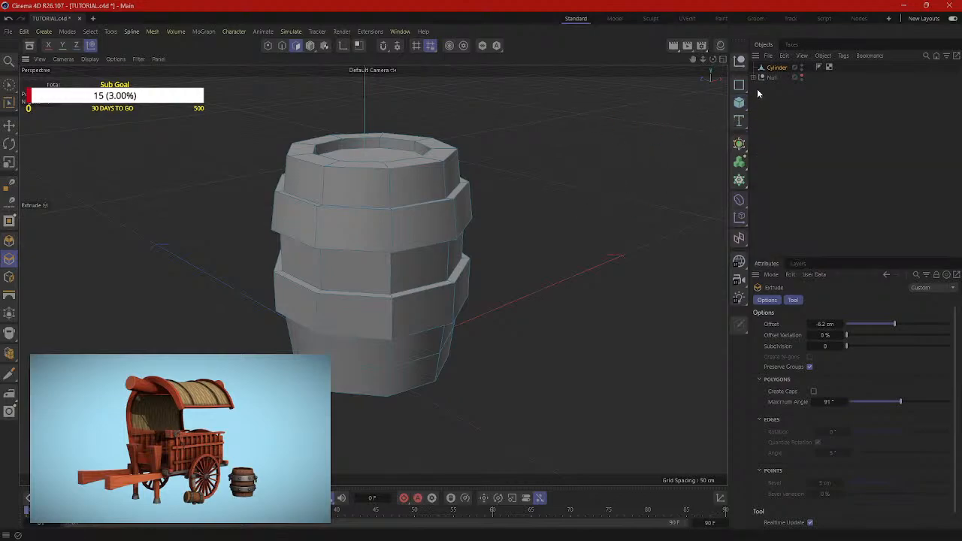
{"action": "left_click", "coordinate": [778, 67]}
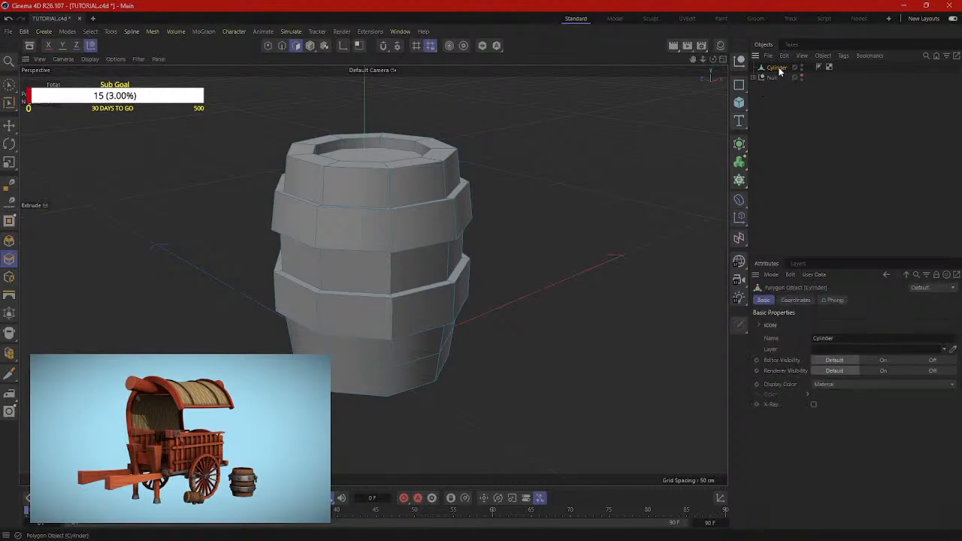
{"action": "double_click", "coordinate": [778, 68]}
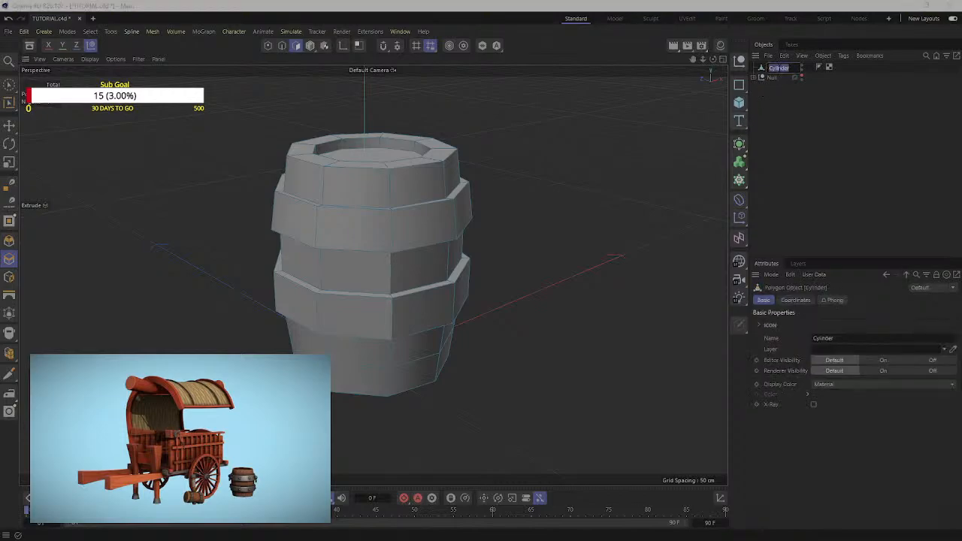
{"action": "type", "text": "BArrel"}
{"action": "key", "text": "Return"}
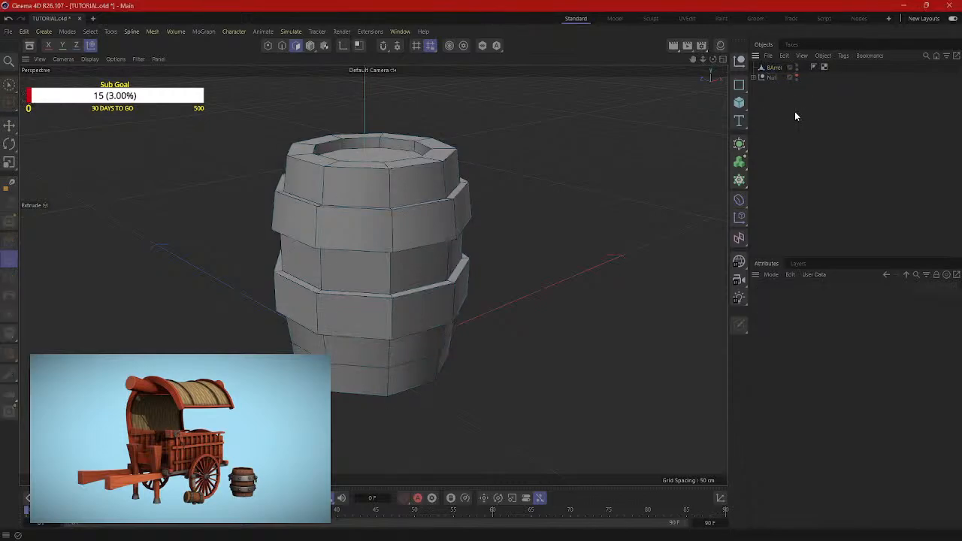
Step: Add a sphere primitive and move it along the Z axis until it stands clear beside the barrel
{"action": "mouse_move", "coordinate": [554, 201]}
{"action": "left_mouse_down", "text": "alt"}
{"action": "mouse_move", "coordinate": [514, 215]}
{"action": "mouse_move", "coordinate": [552, 233]}
{"action": "mouse_move", "coordinate": [567, 213]}
{"action": "left_mouse_up", "text": "alt"}
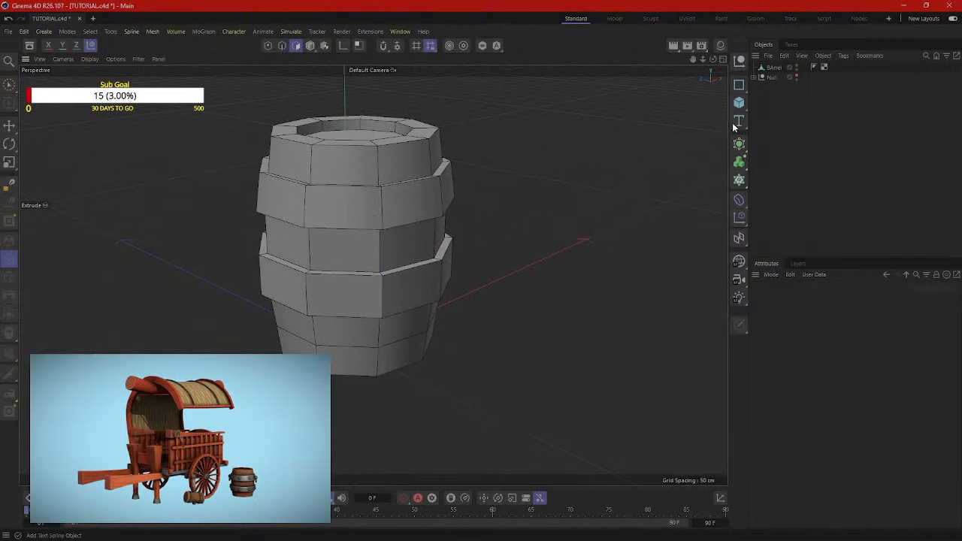
{"action": "key", "text": "e"}
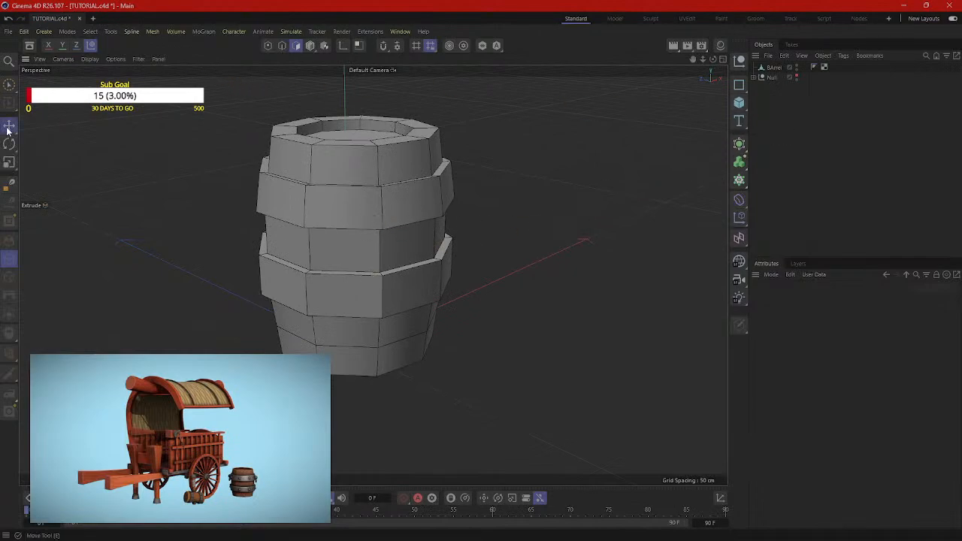
{"action": "left_click", "coordinate": [309, 46]}
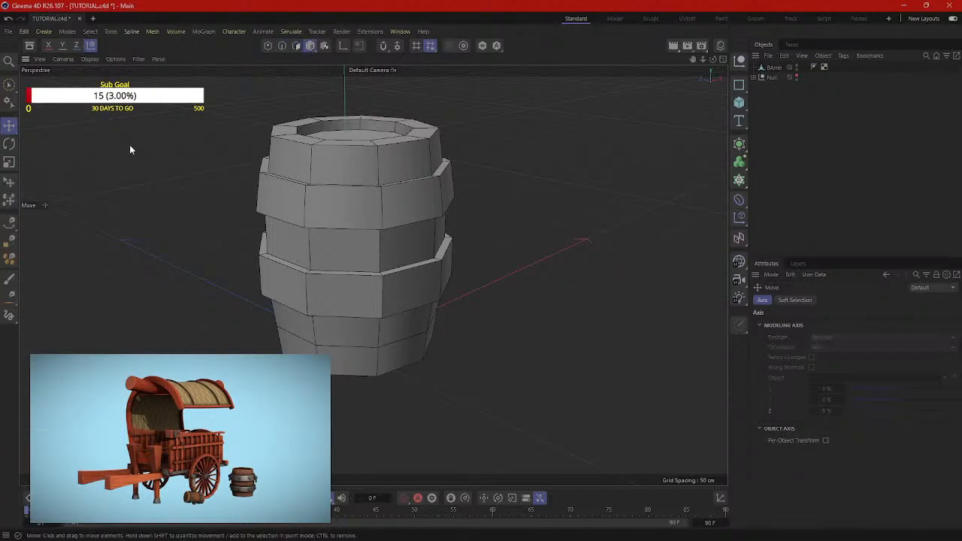
{"action": "left_click", "coordinate": [741, 106]}
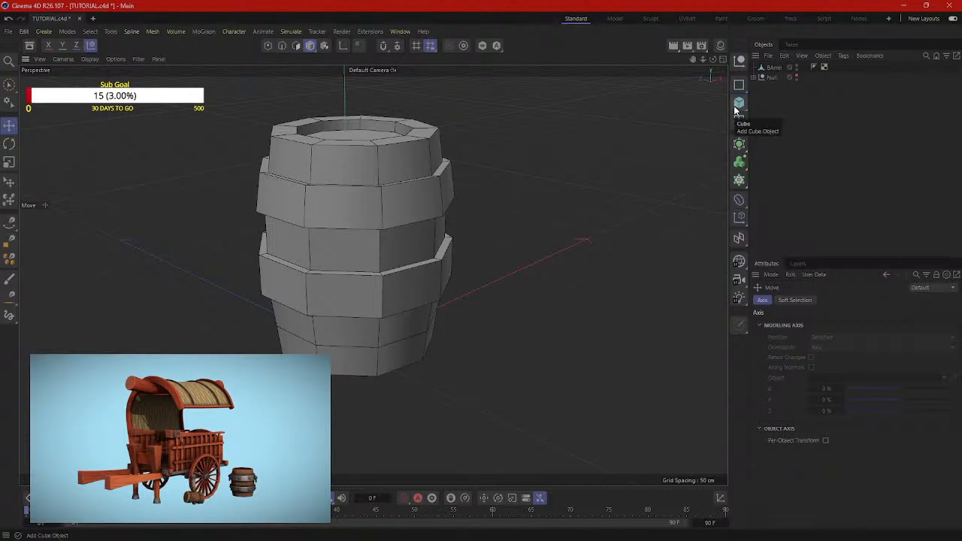
{"action": "left_click", "coordinate": [737, 107]}
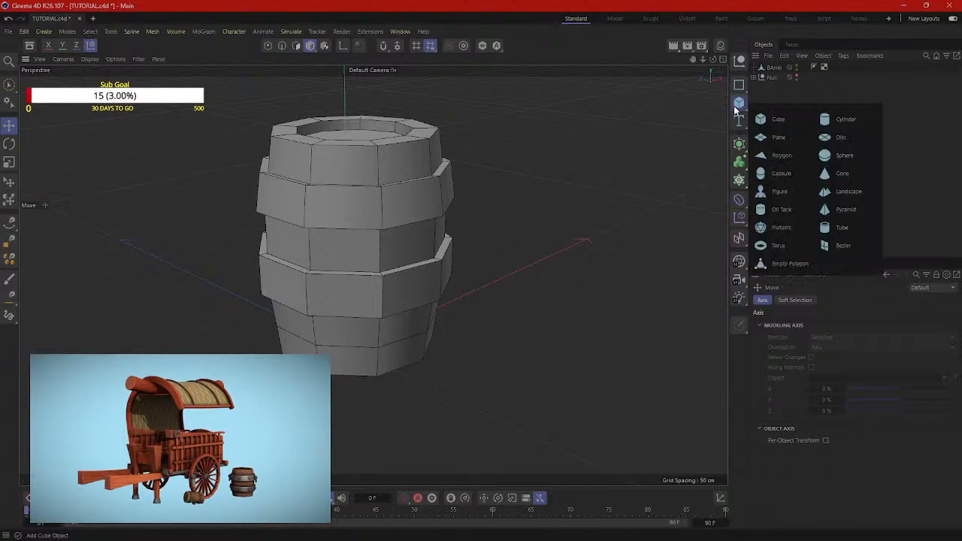
{"action": "left_click", "coordinate": [852, 160]}
{"action": "scroll", "coordinate": [535, 275], "scroll_direction": "down", "scroll_amount": 2}
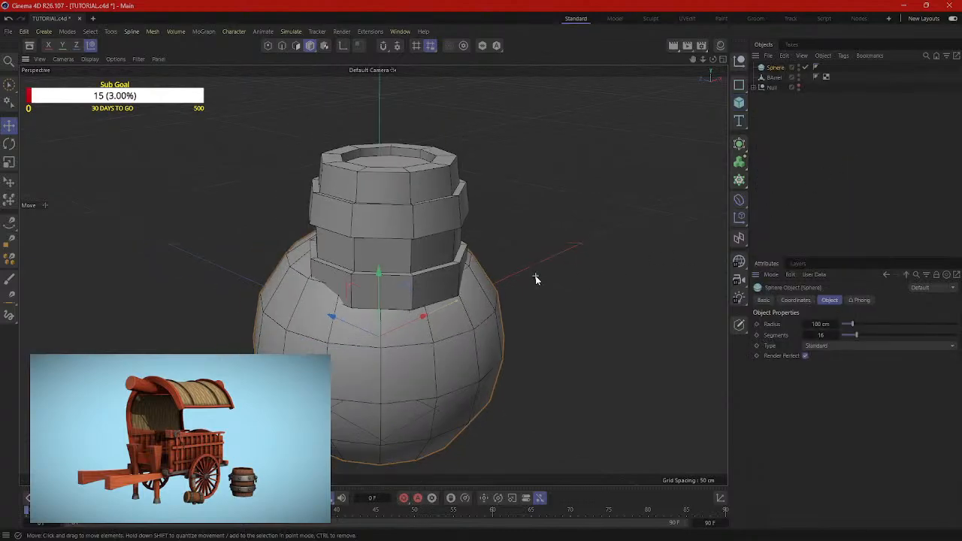
{"action": "left_click_drag", "start_coordinate": [556, 309], "coordinate": [340, 317], "text": "alt"}
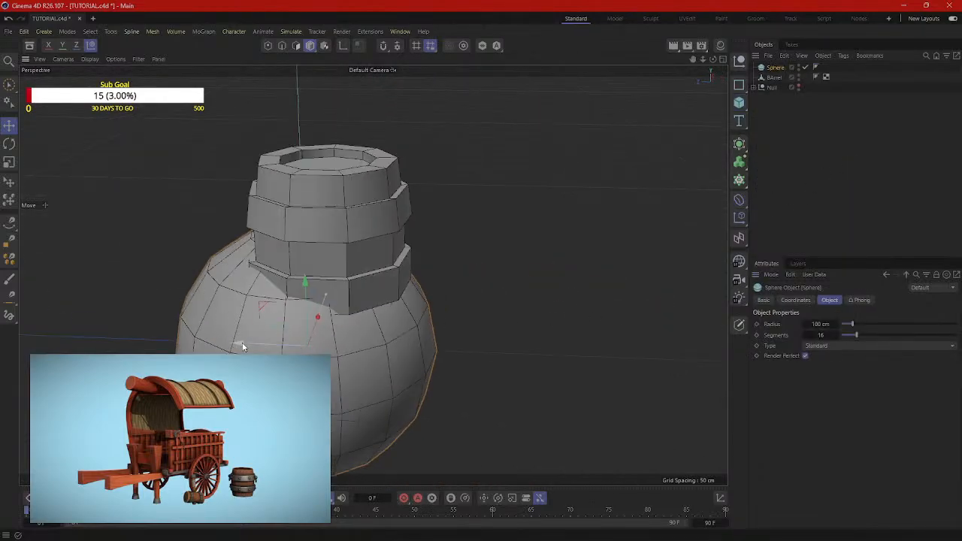
{"action": "left_click_drag", "start_coordinate": [240, 344], "coordinate": [511, 339]}
{"action": "middle_click_drag", "start_coordinate": [603, 242], "coordinate": [516, 172], "text": "alt"}
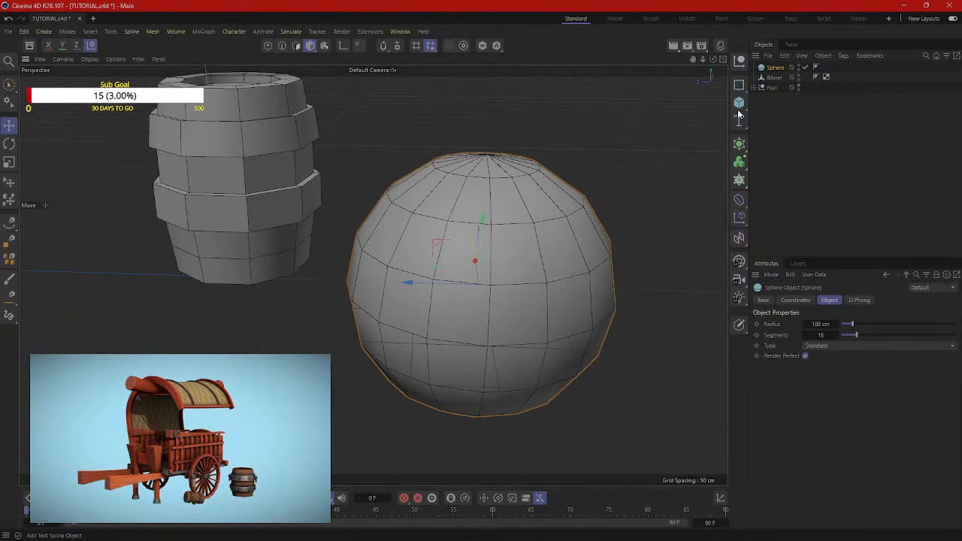
Step: Add a Subdivision Surface, make the sphere its child, then collapse and select the Subdivision Surface group
{"action": "left_click", "coordinate": [739, 144]}
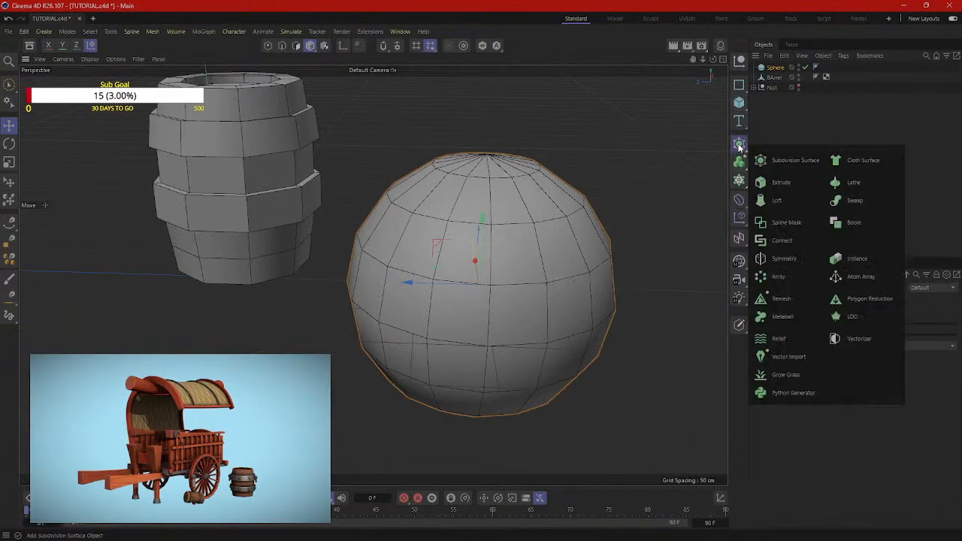
{"action": "left_click", "coordinate": [790, 160]}
{"action": "left_click_drag", "start_coordinate": [774, 79], "coordinate": [788, 67]}
{"action": "left_click", "coordinate": [663, 181]}
{"action": "left_click_drag", "start_coordinate": [664, 181], "coordinate": [599, 227], "text": "alt"}
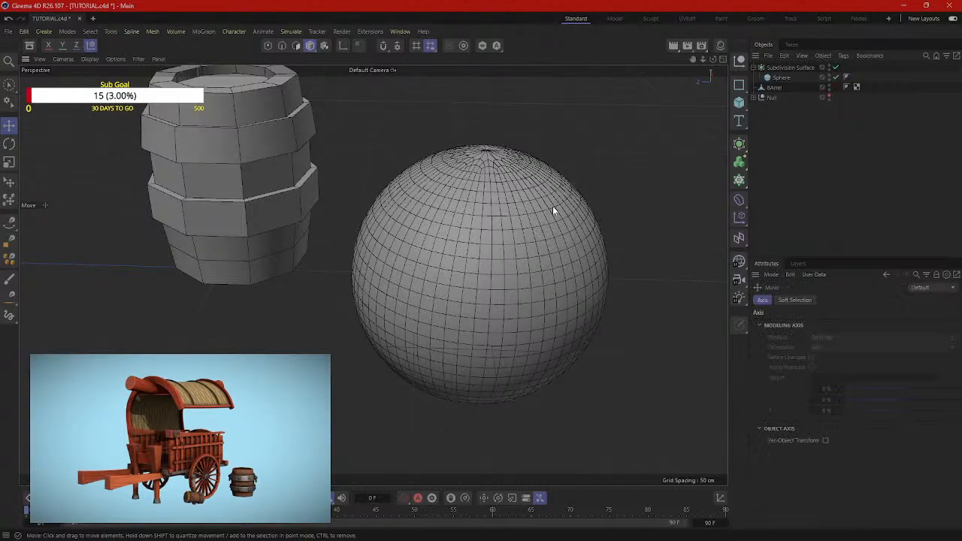
{"action": "left_click", "coordinate": [755, 68]}
{"action": "left_click", "coordinate": [789, 67]}
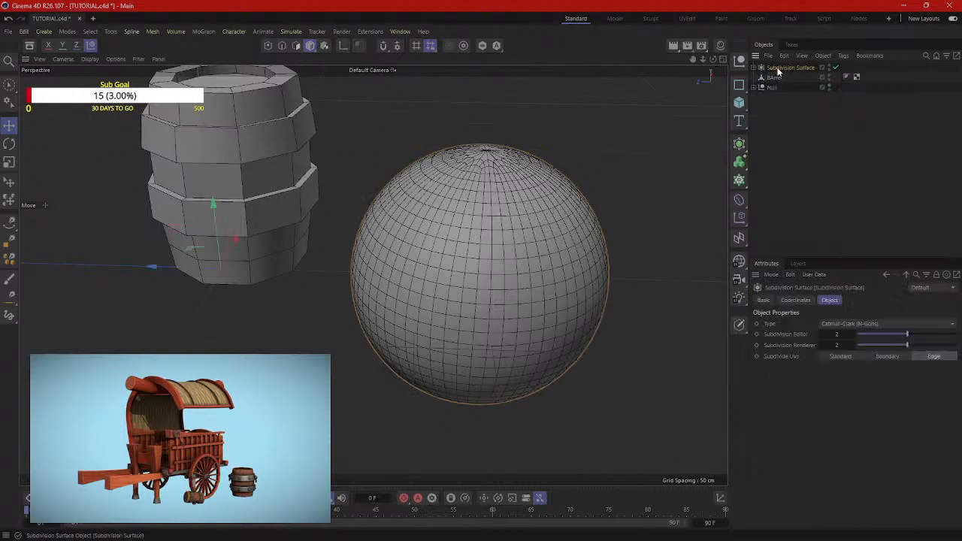
{"action": "key", "text": "t"}
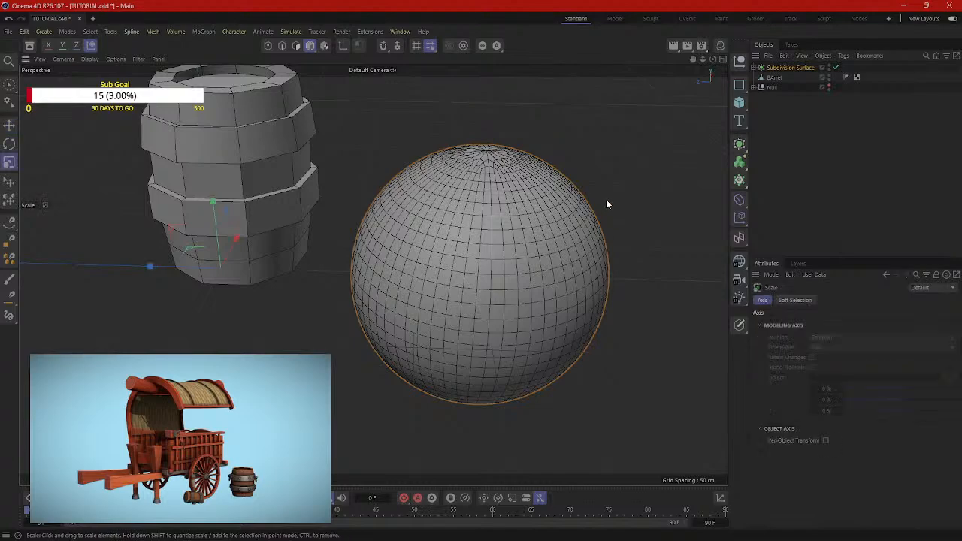
{"action": "middle_click_drag", "start_coordinate": [607, 187], "coordinate": [596, 178], "text": "alt"}
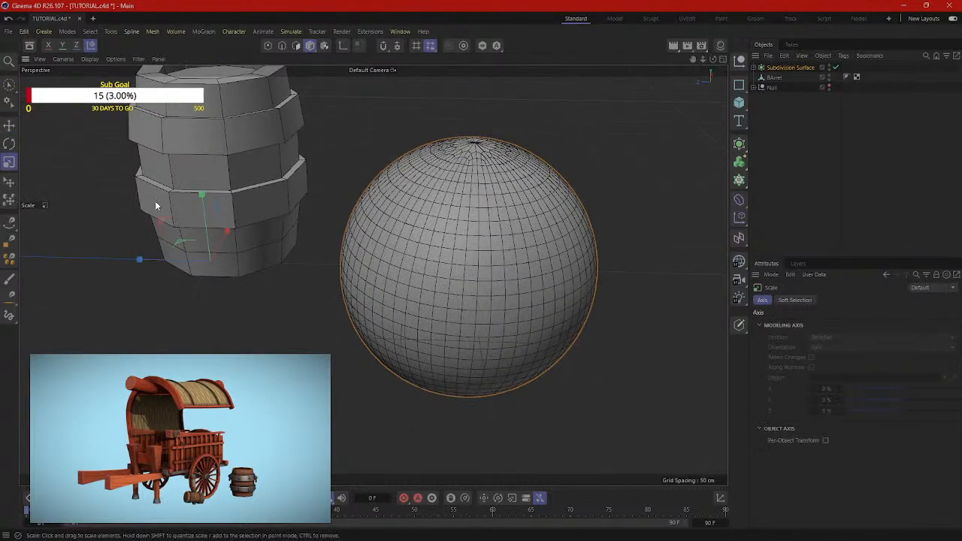
{"action": "left_click", "coordinate": [400, 305]}
{"action": "left_click_drag", "start_coordinate": [220, 300], "coordinate": [90, 232], "text": "alt"}
{"action": "key", "text": "r"}
{"action": "left_click", "coordinate": [10, 162]}
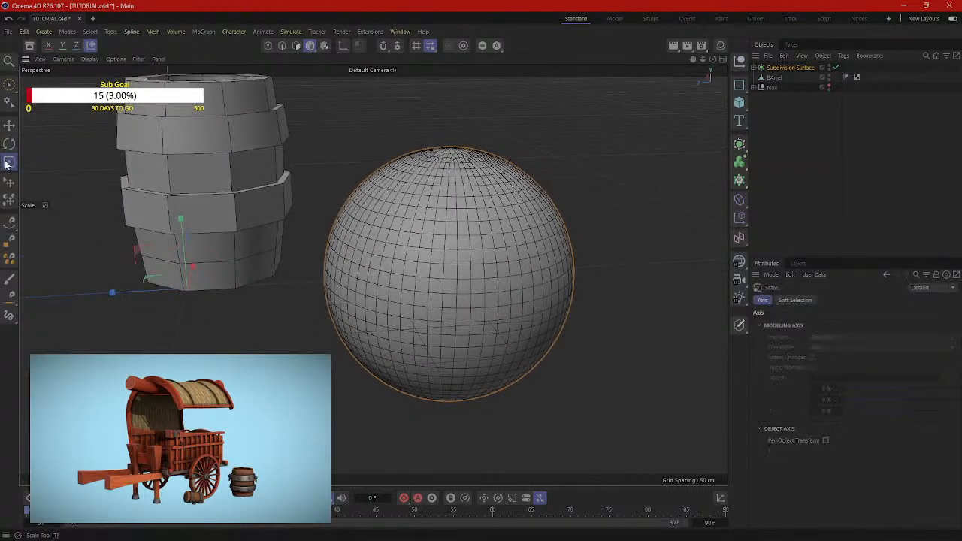
{"action": "left_click", "coordinate": [781, 69]}
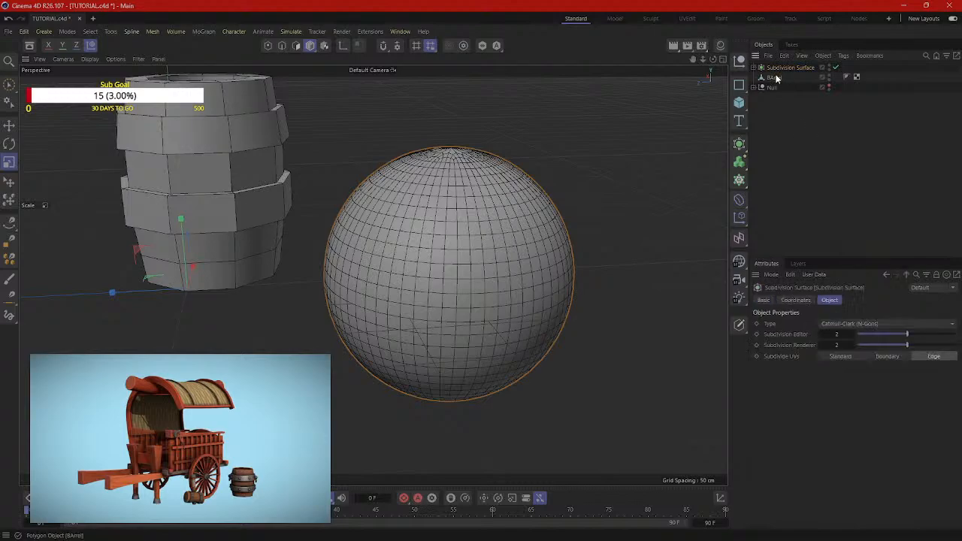
{"action": "left_click", "coordinate": [776, 77]}
{"action": "scroll", "coordinate": [312, 194], "scroll_direction": "down", "scroll_amount": 1}
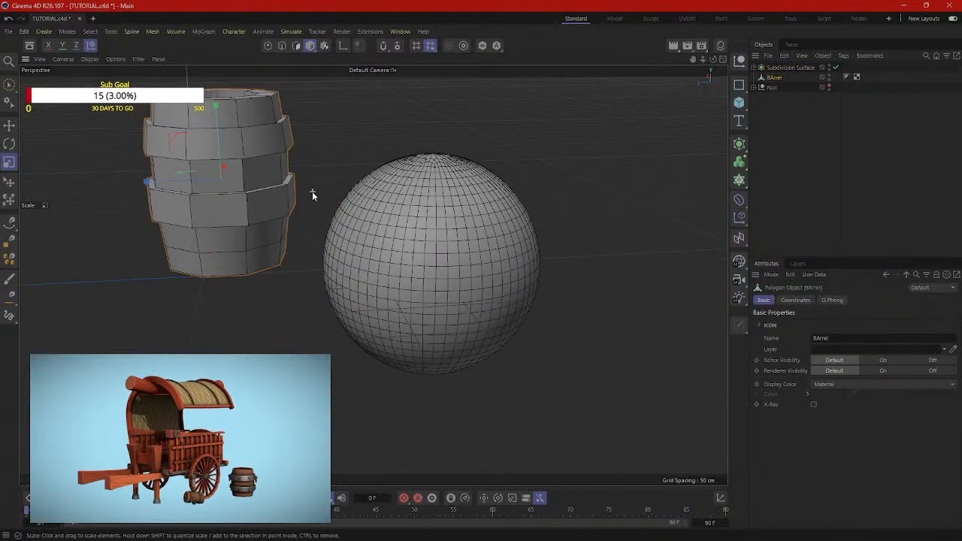
{"action": "key", "text": "r"}
{"action": "key", "text": "t"}
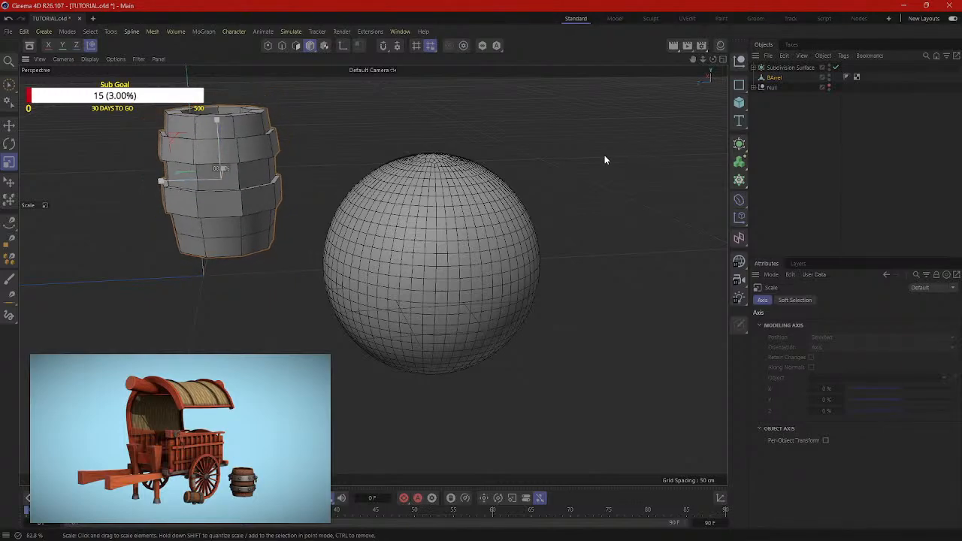
Step: Scale the subdivided sphere down to a fraction of the barrel's size and raise it beside the barrel's body
{"action": "left_click", "coordinate": [437, 232]}
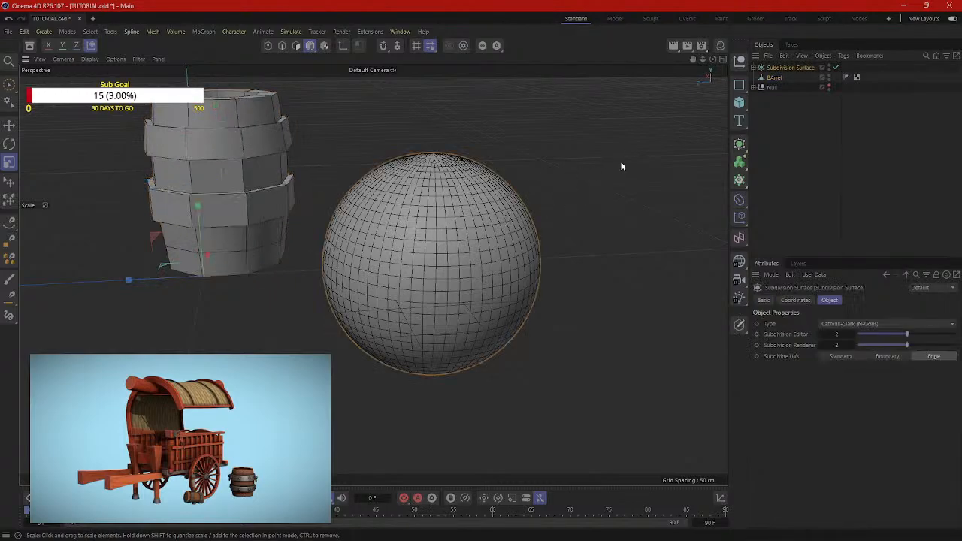
{"action": "left_click_drag", "start_coordinate": [638, 150], "coordinate": [389, 257]}
{"action": "key", "text": "e"}
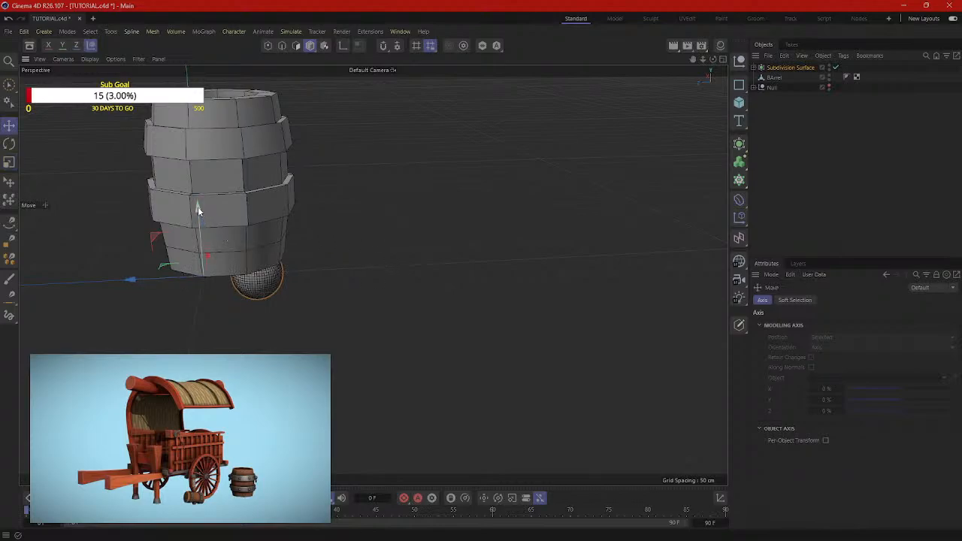
{"action": "left_click_drag", "start_coordinate": [199, 208], "coordinate": [187, 74]}
{"action": "left_click_drag", "start_coordinate": [409, 327], "coordinate": [414, 383], "text": "alt"}
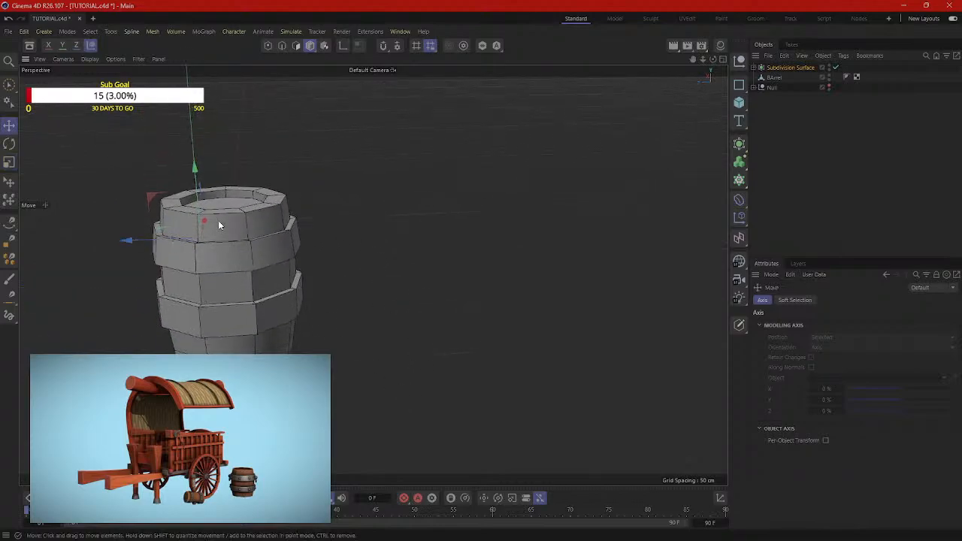
{"action": "left_click_drag", "start_coordinate": [194, 172], "coordinate": [412, 329]}
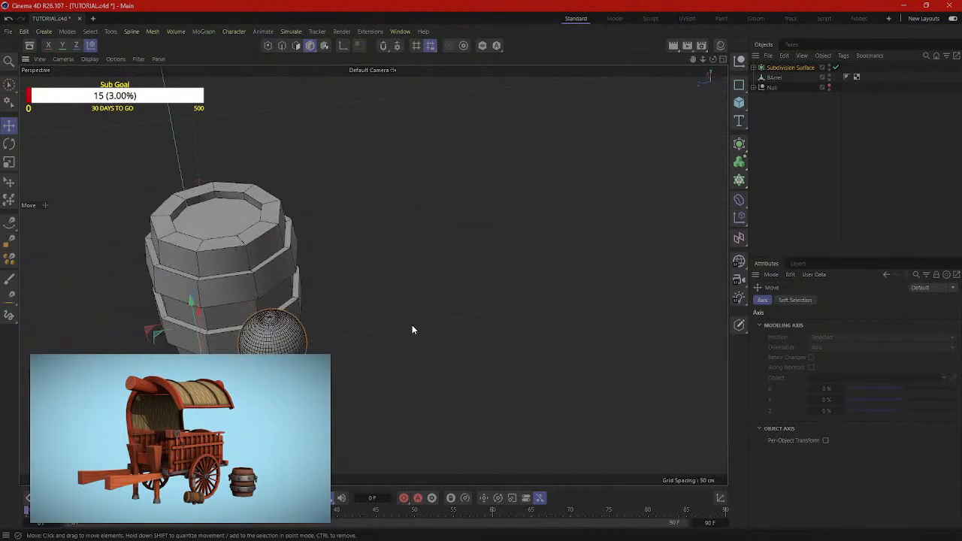
Step: Shrink the subdivided sphere further to rivet size and move it onto a facet of the barrel's upper band
{"action": "key", "text": "t"}
{"action": "left_click_drag", "start_coordinate": [554, 258], "coordinate": [454, 290], "text": "alt"}
{"action": "scroll", "coordinate": [375, 343], "scroll_direction": "up", "scroll_amount": 3}
{"action": "left_click_drag", "start_coordinate": [515, 249], "coordinate": [486, 356], "text": "alt"}
{"action": "key", "text": "e"}
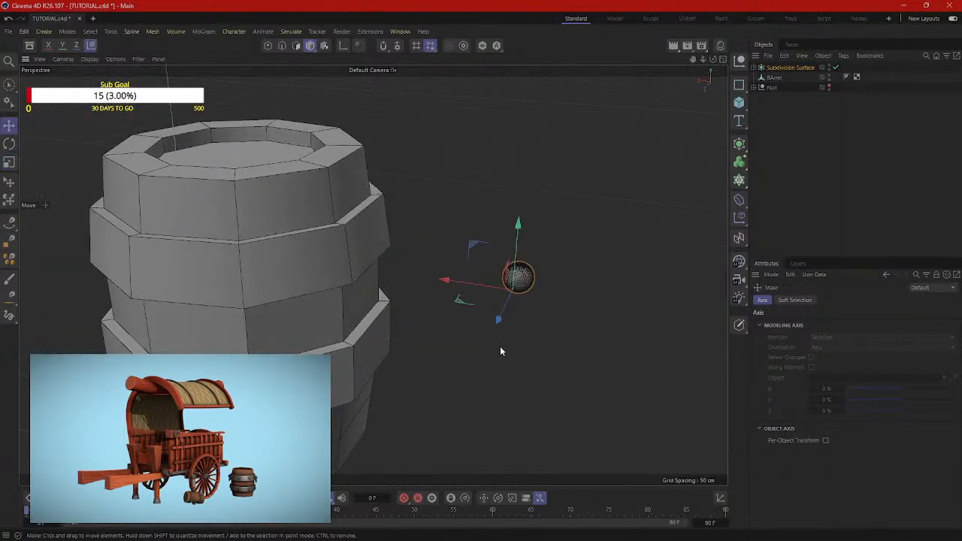
{"action": "left_click_drag", "start_coordinate": [460, 292], "coordinate": [383, 312]}
{"action": "left_click_drag", "start_coordinate": [174, 299], "coordinate": [199, 304]}
{"action": "scroll", "coordinate": [163, 298], "scroll_direction": "up", "scroll_amount": 2}
{"action": "scroll", "coordinate": [219, 306], "scroll_direction": "up", "scroll_amount": 3}
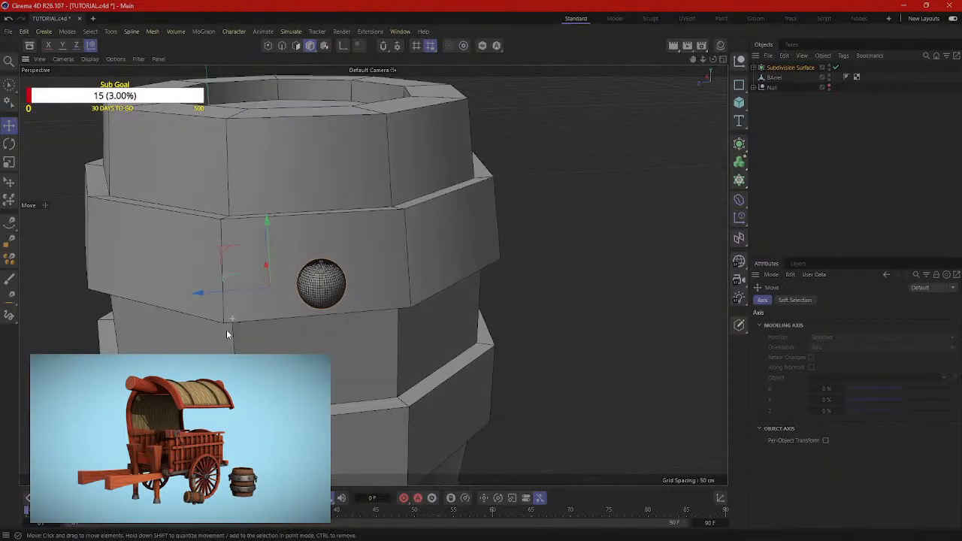
Step: Adjust the rivet sphere's depth and height so it sits partly embedded in the upper band's facet
{"action": "mouse_move", "coordinate": [233, 318]}
{"action": "left_mouse_down", "text": "alt"}
{"action": "mouse_move", "coordinate": [143, 383]}
{"action": "mouse_move", "coordinate": [120, 346]}
{"action": "mouse_move", "coordinate": [224, 335]}
{"action": "left_mouse_up", "text": "alt"}
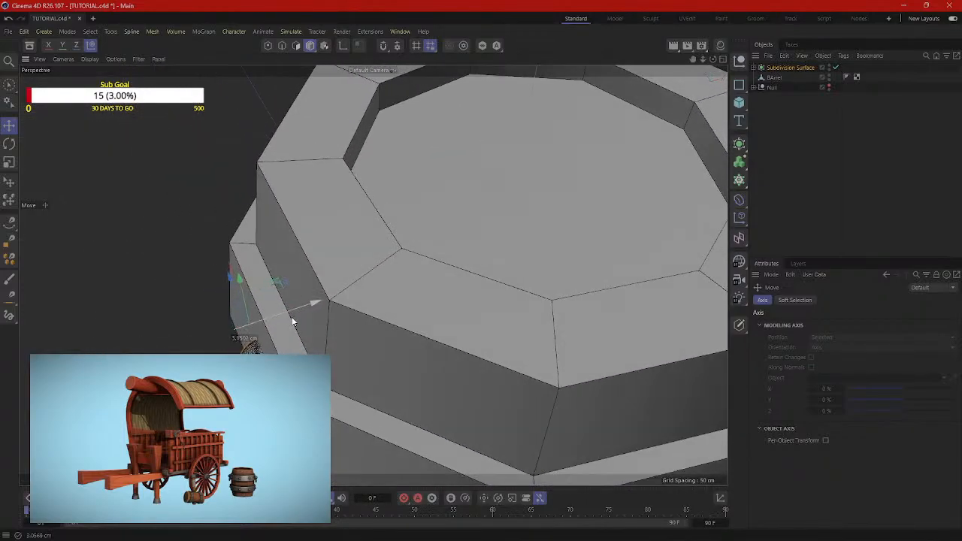
{"action": "left_click_drag", "start_coordinate": [293, 322], "coordinate": [404, 280], "text": "alt"}
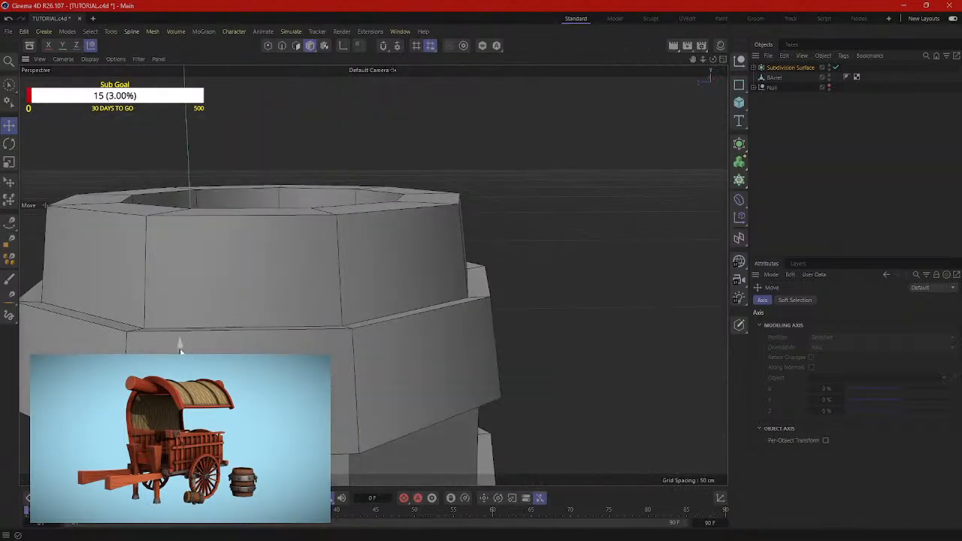
{"action": "left_click_drag", "start_coordinate": [188, 331], "coordinate": [329, 268], "text": "alt"}
{"action": "scroll", "coordinate": [331, 284], "scroll_direction": "down", "scroll_amount": 5}
{"action": "left_click_drag", "start_coordinate": [333, 328], "coordinate": [394, 355], "text": "alt"}
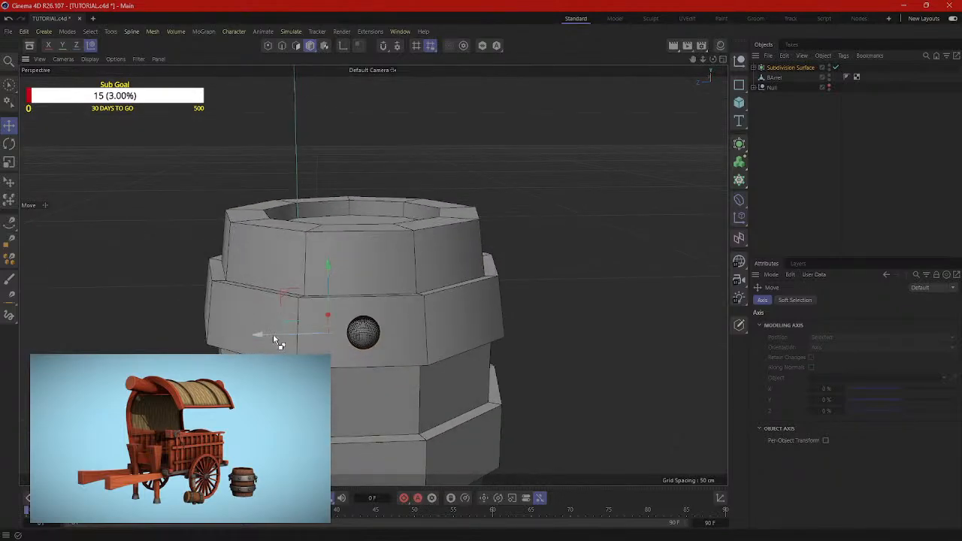
Step: Duplicate the rivet sphere along the Z axis and move the copy against the adjacent facet of the upper band
{"action": "left_click_drag", "start_coordinate": [272, 335], "coordinate": [387, 337], "text": "ctrl"}
{"action": "left_click_drag", "start_coordinate": [489, 335], "coordinate": [442, 300], "text": "alt"}
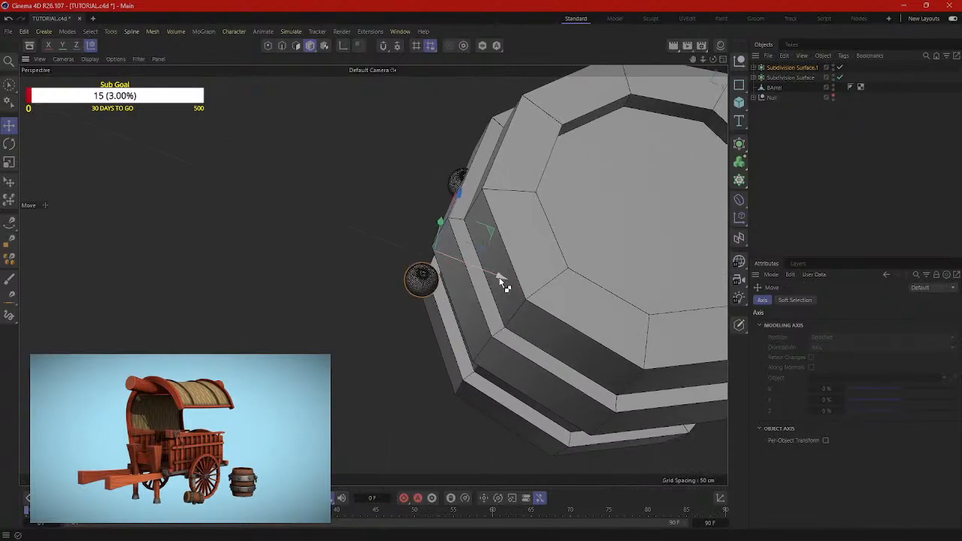
{"action": "left_click_drag", "start_coordinate": [504, 281], "coordinate": [590, 247]}
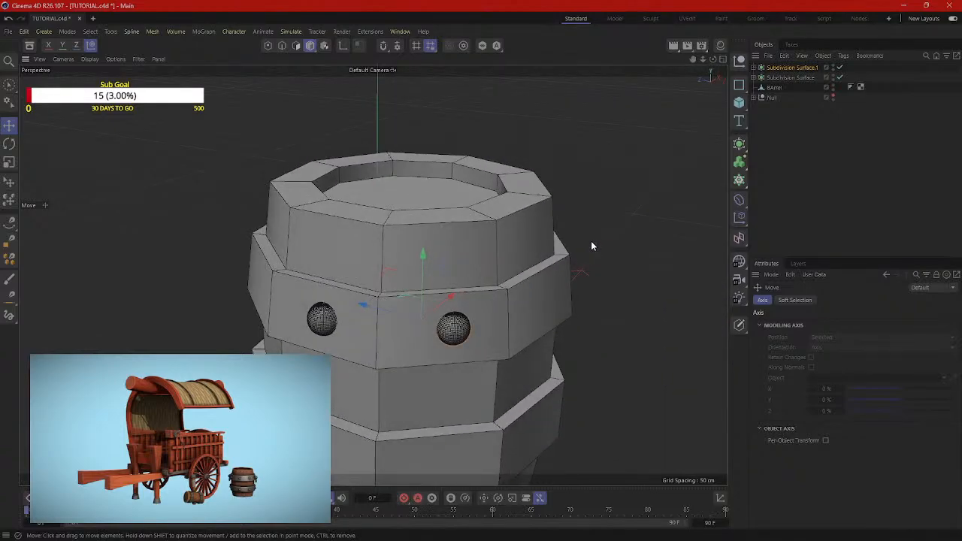
Step: Fine-tune the second rivet's position until it is centred on its facet and half sunk into the upper band
{"action": "left_click_drag", "start_coordinate": [366, 304], "coordinate": [458, 271], "text": "alt"}
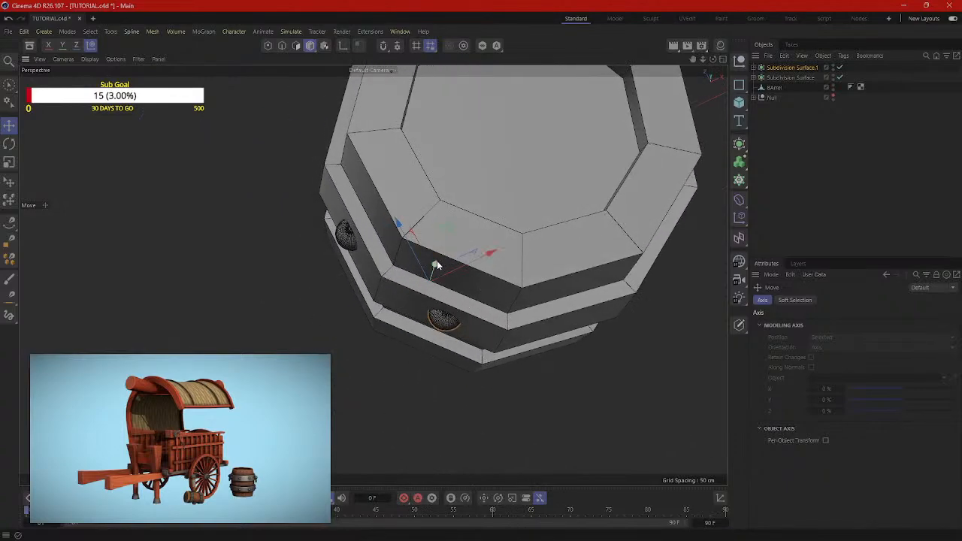
{"action": "left_click_drag", "start_coordinate": [448, 317], "coordinate": [579, 225], "text": "alt"}
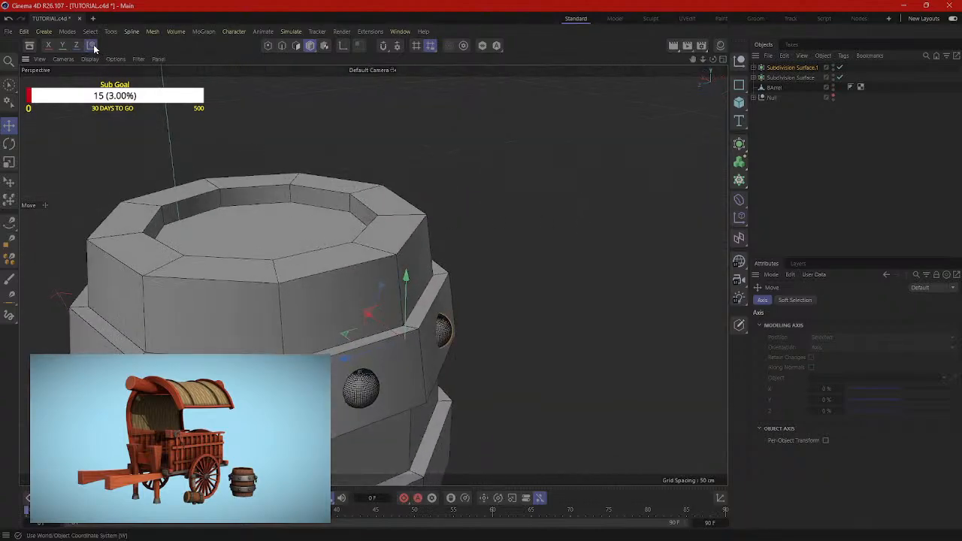
{"action": "left_click_drag", "start_coordinate": [395, 354], "coordinate": [357, 397], "text": "alt"}
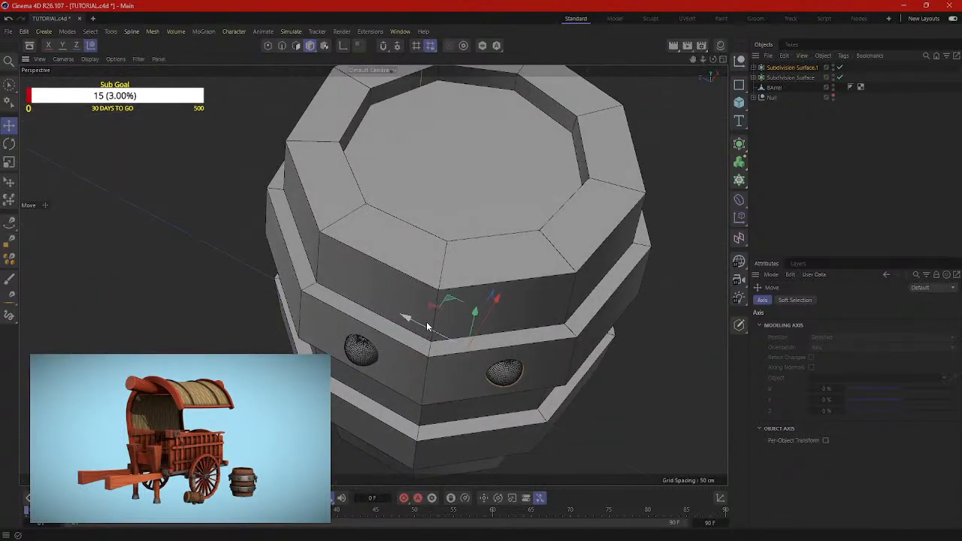
{"action": "left_click_drag", "start_coordinate": [426, 327], "coordinate": [465, 330]}
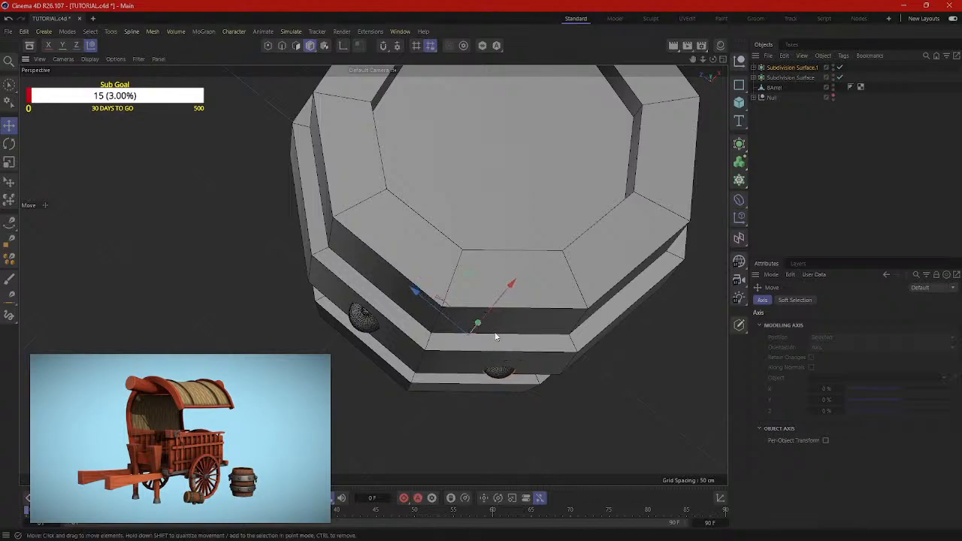
{"action": "left_click_drag", "start_coordinate": [478, 323], "coordinate": [435, 244], "text": "alt"}
{"action": "left_click_drag", "start_coordinate": [489, 330], "coordinate": [489, 301]}
{"action": "left_click_drag", "start_coordinate": [541, 350], "coordinate": [579, 358]}
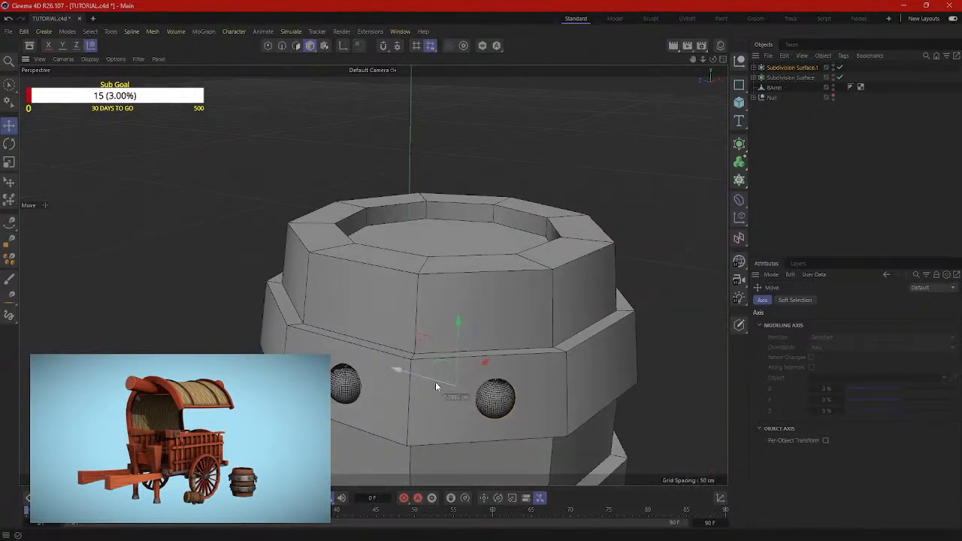
{"action": "left_click_drag", "start_coordinate": [436, 386], "coordinate": [383, 323]}
Step: Select both rivet spheres, duplicate the pair further around the barrel, and rotate the copies about the vertical axis
{"action": "left_click", "coordinate": [409, 335]}
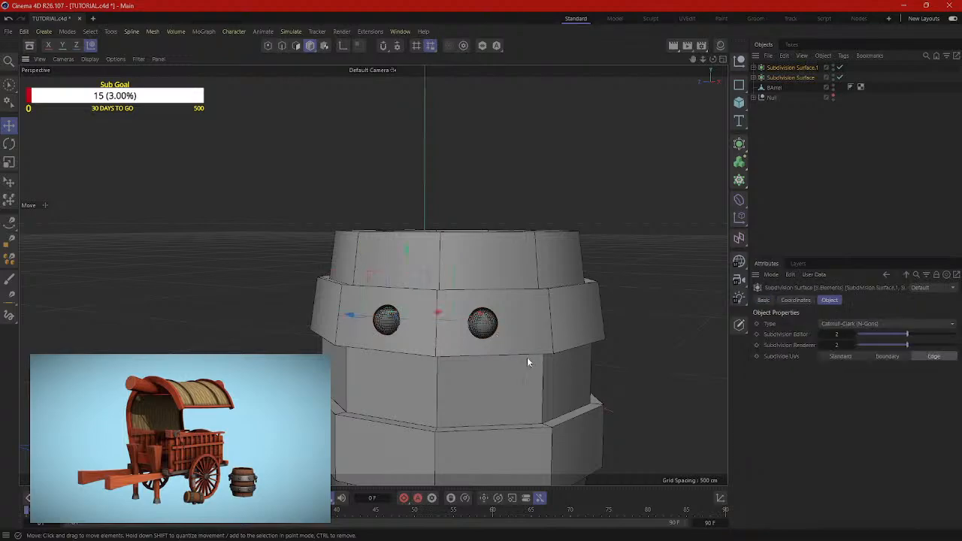
{"action": "left_click_drag", "start_coordinate": [527, 362], "coordinate": [368, 324], "text": "alt"}
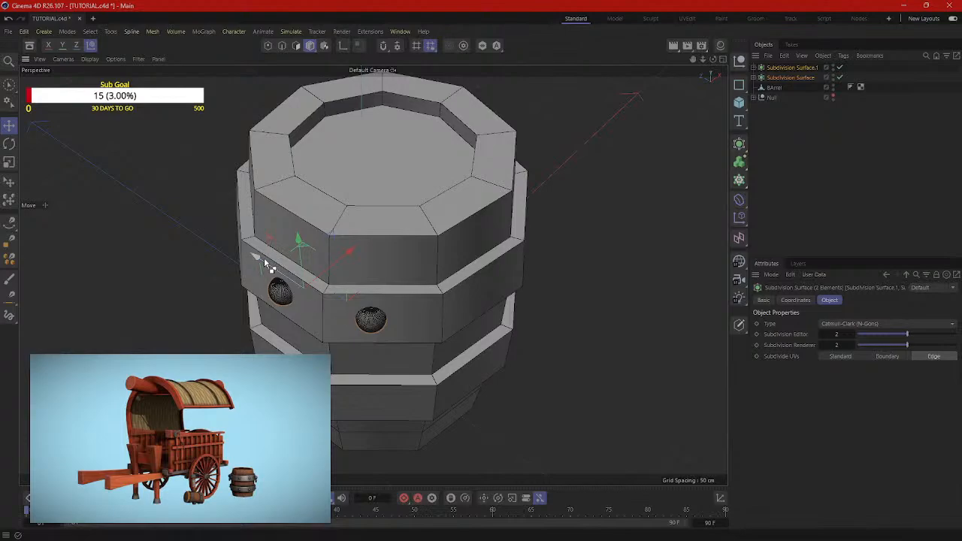
{"action": "left_click_drag", "start_coordinate": [257, 259], "coordinate": [385, 340], "text": "ctrl"}
{"action": "middle_click_drag", "start_coordinate": [470, 327], "coordinate": [373, 324], "text": "alt"}
{"action": "key", "text": "r"}
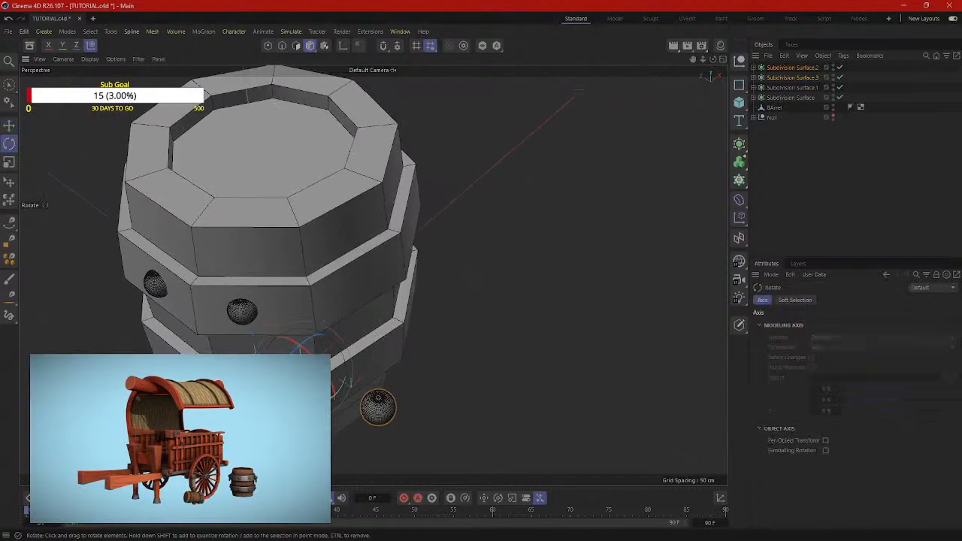
{"action": "left_click_drag", "start_coordinate": [334, 396], "coordinate": [382, 392]}
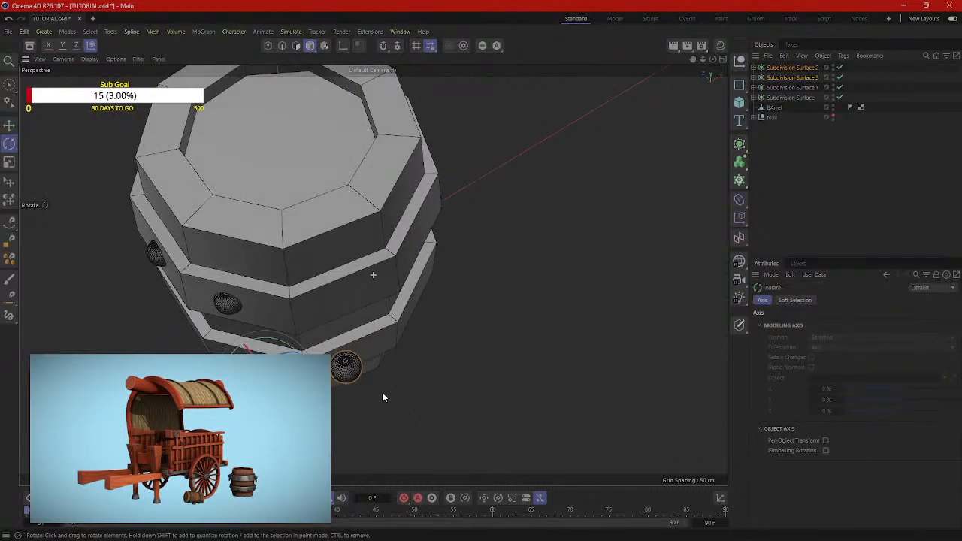
Step: Align the copied rivet pair with the next two facets of the upper band and move it against the barrel
{"action": "key", "text": "e"}
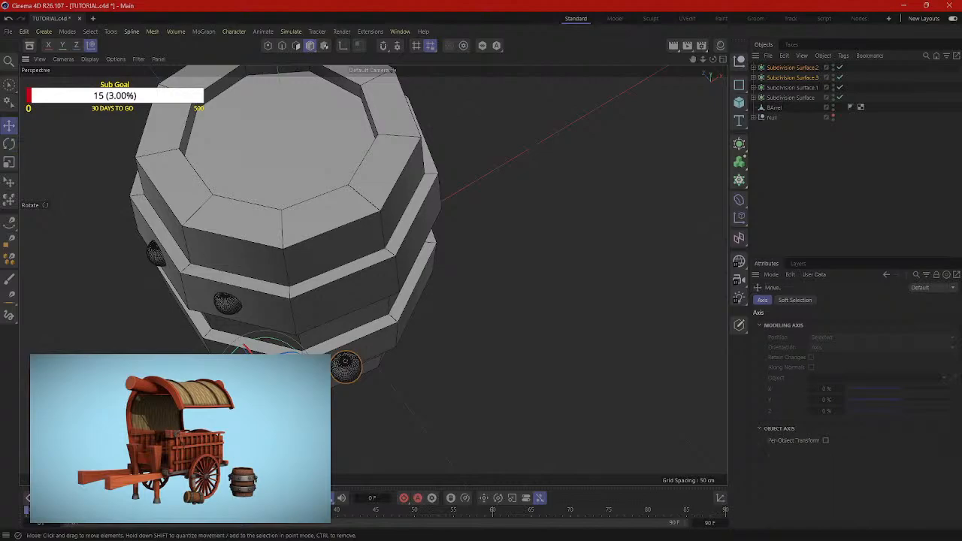
{"action": "left_click_drag", "start_coordinate": [323, 344], "coordinate": [472, 368]}
{"action": "key", "text": "r"}
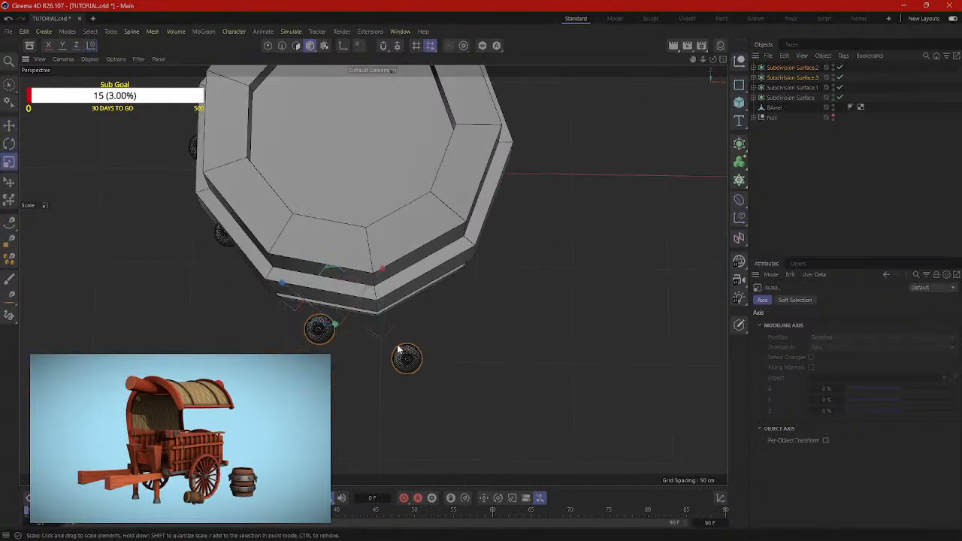
{"action": "left_click_drag", "start_coordinate": [377, 349], "coordinate": [386, 328]}
{"action": "key", "text": "e"}
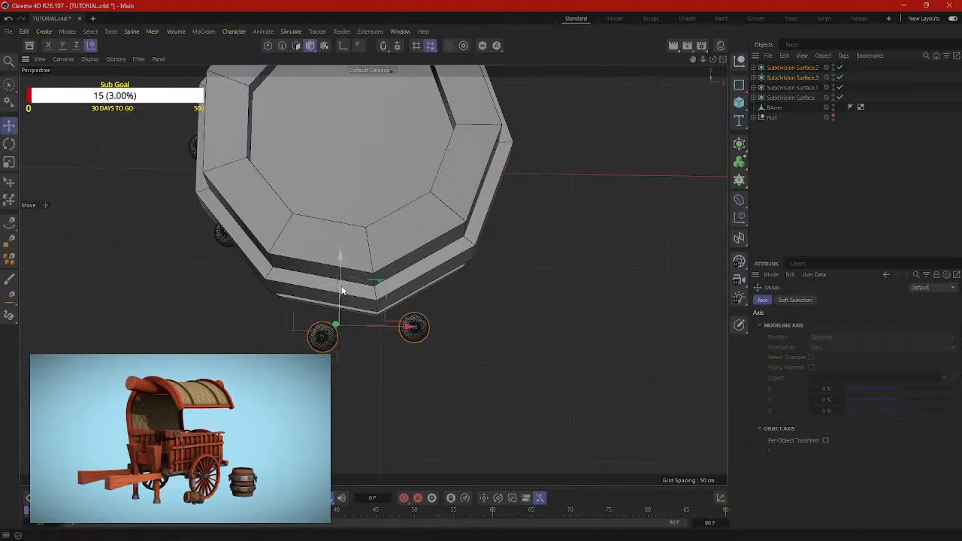
{"action": "left_click_drag", "start_coordinate": [340, 289], "coordinate": [342, 359]}
Step: Select all four rivet spheres, duplicate them, and move the copies out to the barrel's opposite side
{"action": "left_click", "coordinate": [341, 359]}
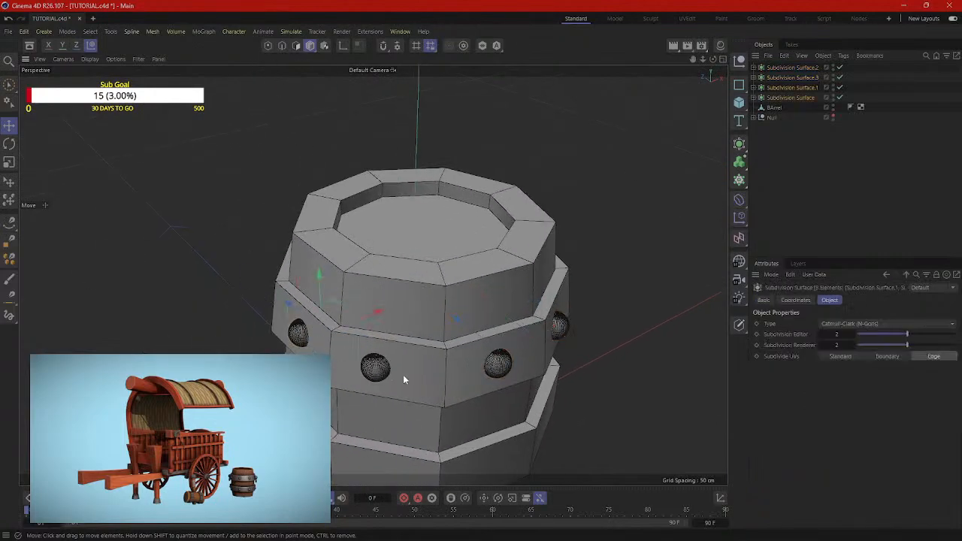
{"action": "left_click_drag", "start_coordinate": [624, 348], "coordinate": [383, 272], "text": "alt"}
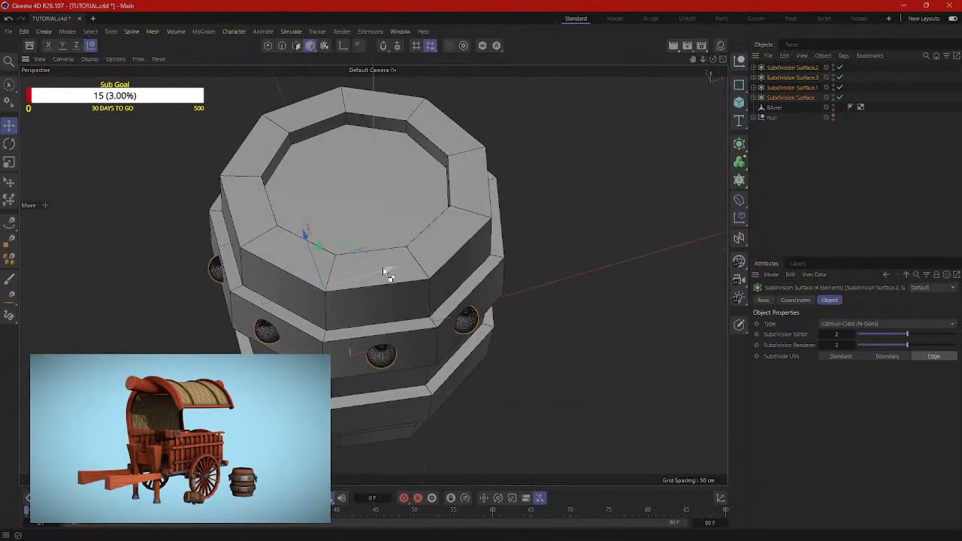
{"action": "left_click_drag", "start_coordinate": [386, 268], "coordinate": [477, 249], "text": "ctrl"}
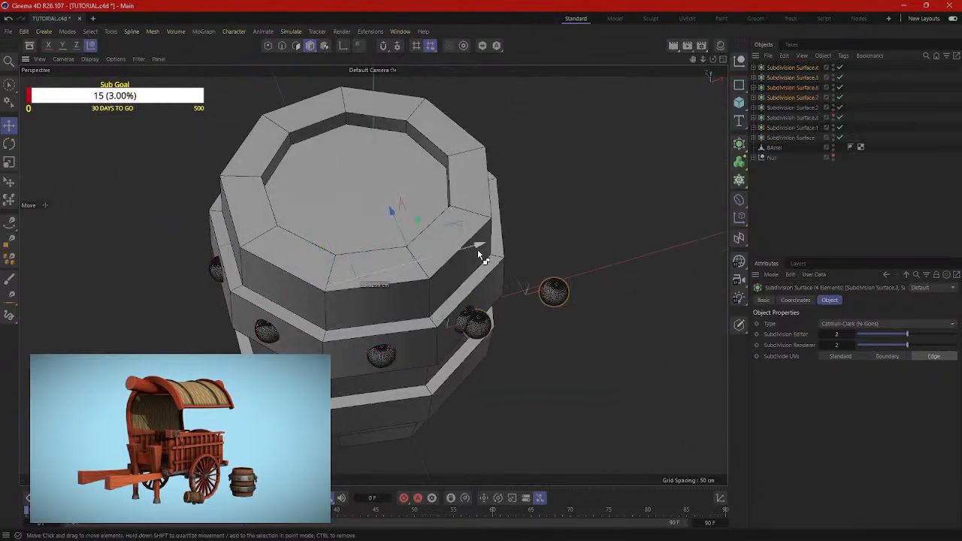
{"action": "left_click_drag", "start_coordinate": [538, 269], "coordinate": [402, 309], "text": "alt"}
{"action": "left_click_drag", "start_coordinate": [437, 279], "coordinate": [669, 249]}
{"action": "middle_click_drag", "start_coordinate": [667, 260], "coordinate": [335, 162], "text": "alt"}
{"action": "left_click_drag", "start_coordinate": [416, 155], "coordinate": [488, 139]}
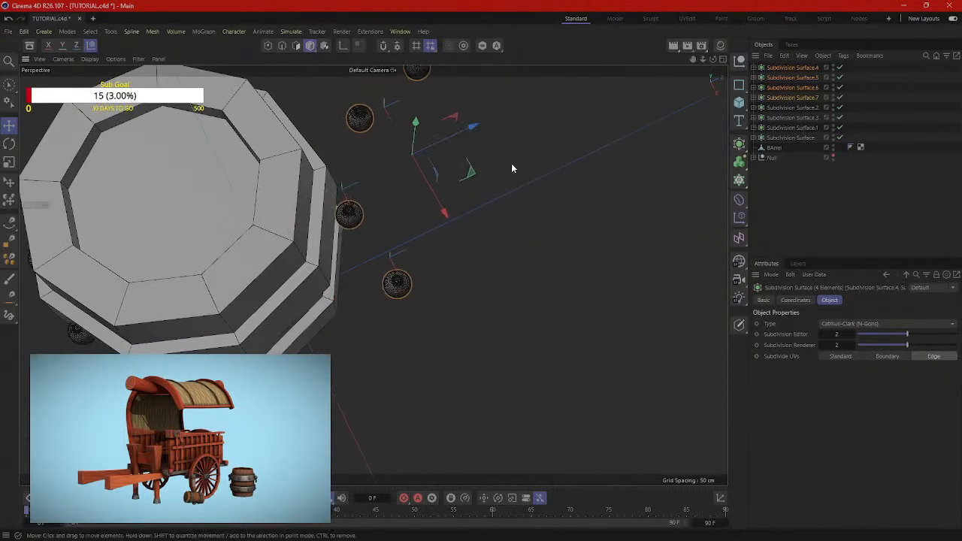
{"action": "middle_click_drag", "start_coordinate": [511, 163], "coordinate": [442, 208], "text": "alt"}
Step: Rotate the four copied rivet spheres about the vertical axis so their arc follows the opposite side of the barrel
{"action": "key", "text": "r"}
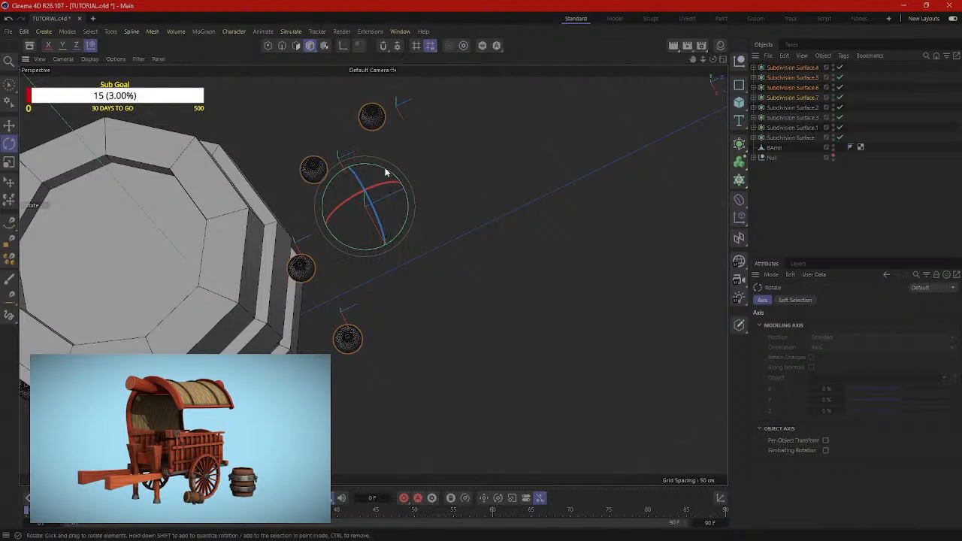
{"action": "left_click_drag", "start_coordinate": [386, 170], "coordinate": [397, 221]}
{"action": "key", "text": "ctrl+z"}
{"action": "left_click_drag", "start_coordinate": [373, 275], "coordinate": [278, 220], "text": "alt"}
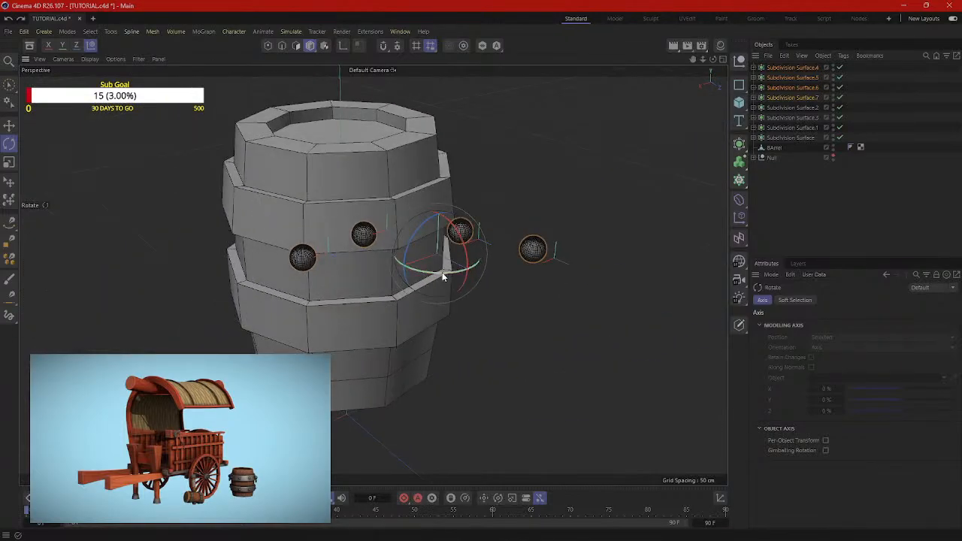
{"action": "left_click_drag", "start_coordinate": [443, 277], "coordinate": [317, 254]}
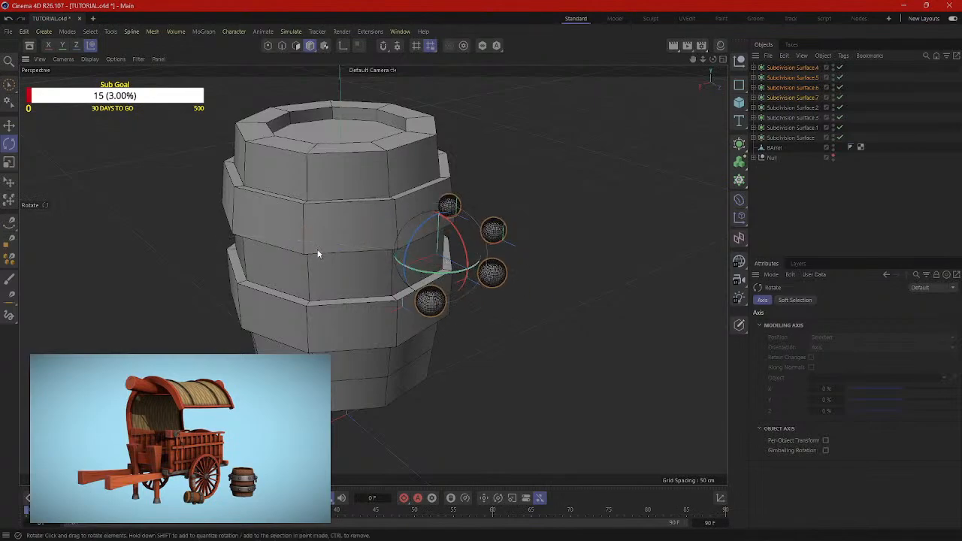
{"action": "left_click_drag", "start_coordinate": [404, 264], "coordinate": [416, 270]}
{"action": "left_click_drag", "start_coordinate": [479, 292], "coordinate": [426, 413], "text": "alt"}
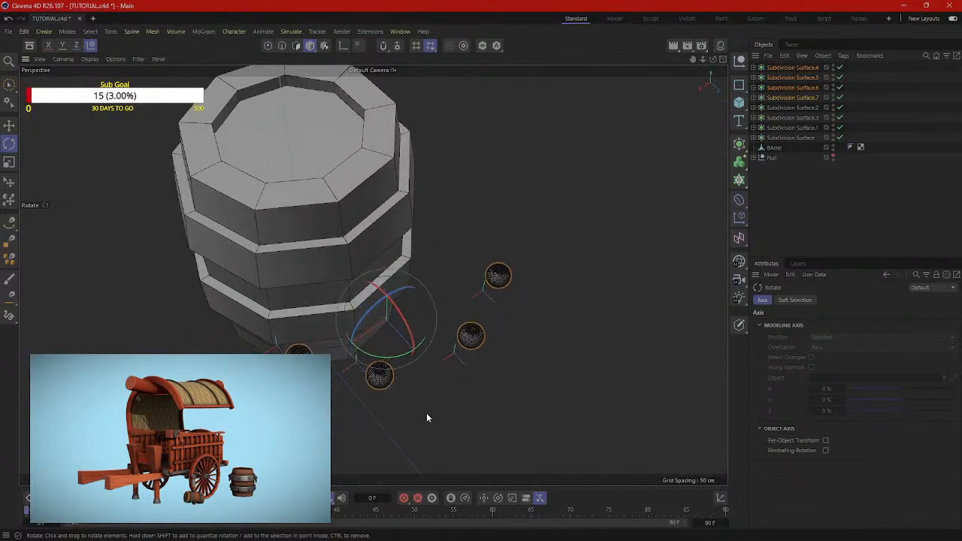
Step: Move the four copied rivets in towards the barrel and rotate them further to match the curve of the upper band
{"action": "key", "text": "e"}
{"action": "left_click_drag", "start_coordinate": [355, 346], "coordinate": [317, 368]}
{"action": "left_click_drag", "start_coordinate": [336, 365], "coordinate": [367, 289], "text": "alt"}
{"action": "left_click_drag", "start_coordinate": [421, 325], "coordinate": [429, 346], "text": "alt"}
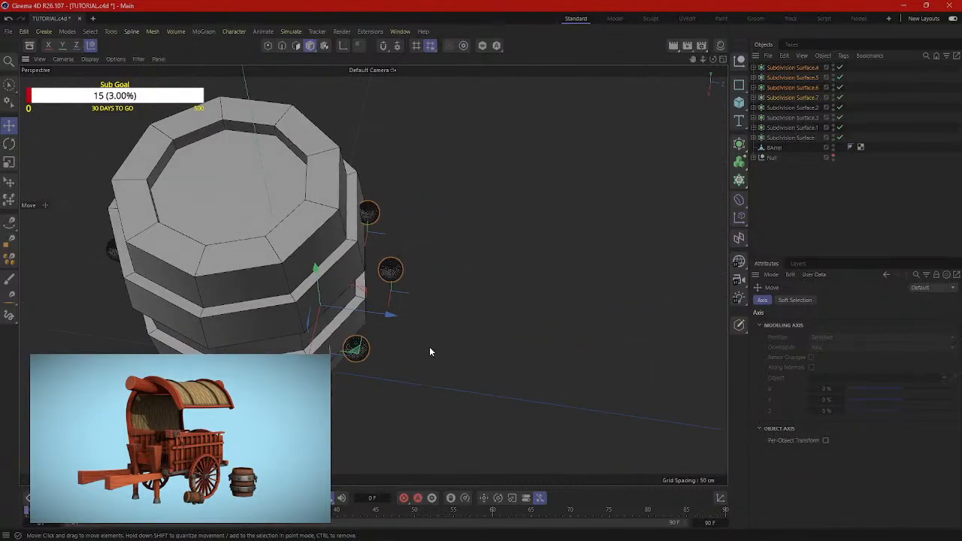
{"action": "key", "text": "r"}
{"action": "left_click_drag", "start_coordinate": [356, 330], "coordinate": [334, 352]}
{"action": "key", "text": "e"}
{"action": "left_click_drag", "start_coordinate": [404, 357], "coordinate": [351, 354], "text": "alt"}
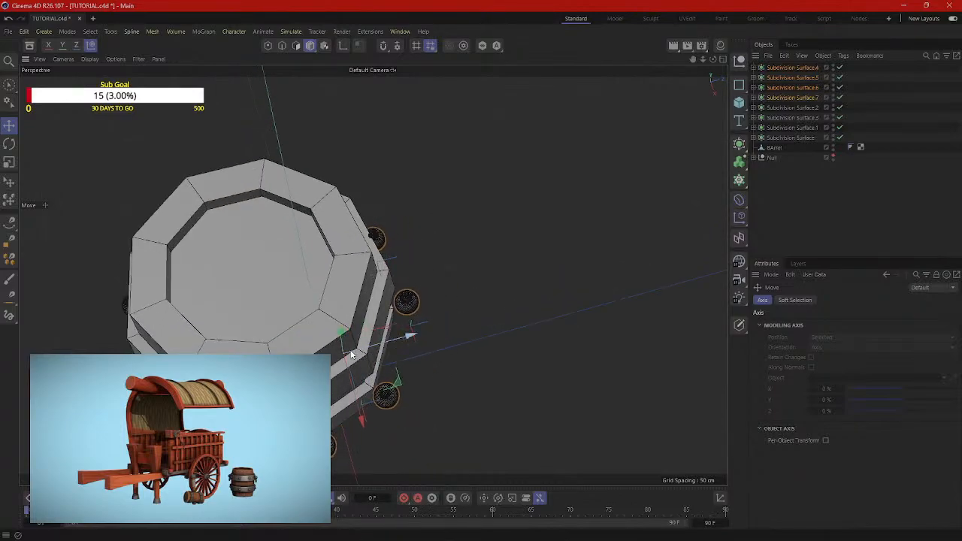
Step: Shift the copied rivet group along and against the upper band to line the spheres up with its facets
{"action": "left_click_drag", "start_coordinate": [357, 402], "coordinate": [347, 373]}
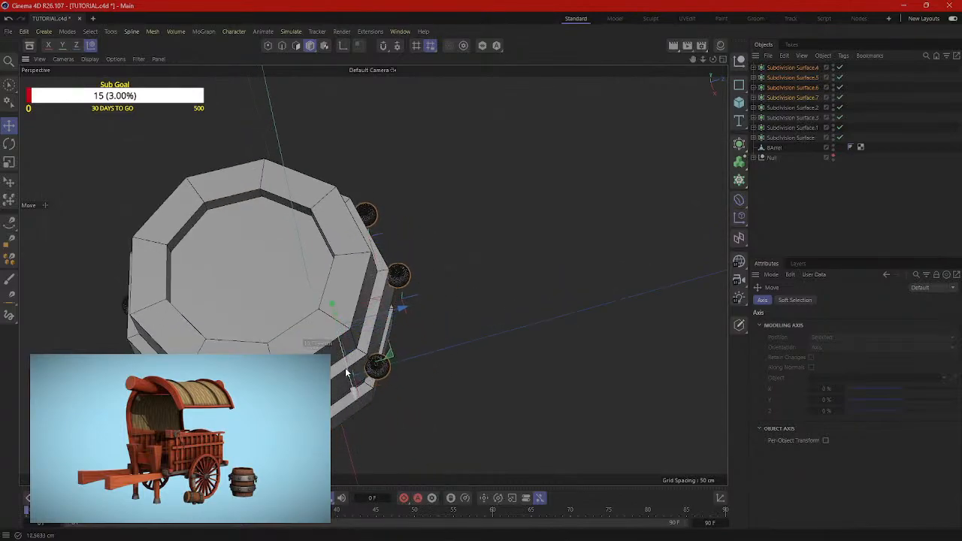
{"action": "left_click_drag", "start_coordinate": [397, 310], "coordinate": [393, 312]}
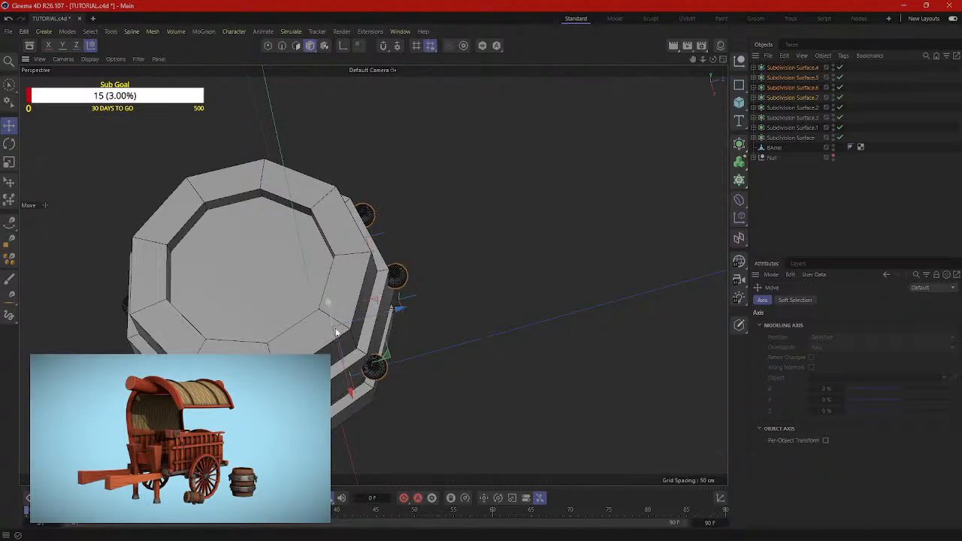
{"action": "left_click_drag", "start_coordinate": [347, 375], "coordinate": [353, 395]}
{"action": "left_click_drag", "start_coordinate": [406, 323], "coordinate": [397, 325]}
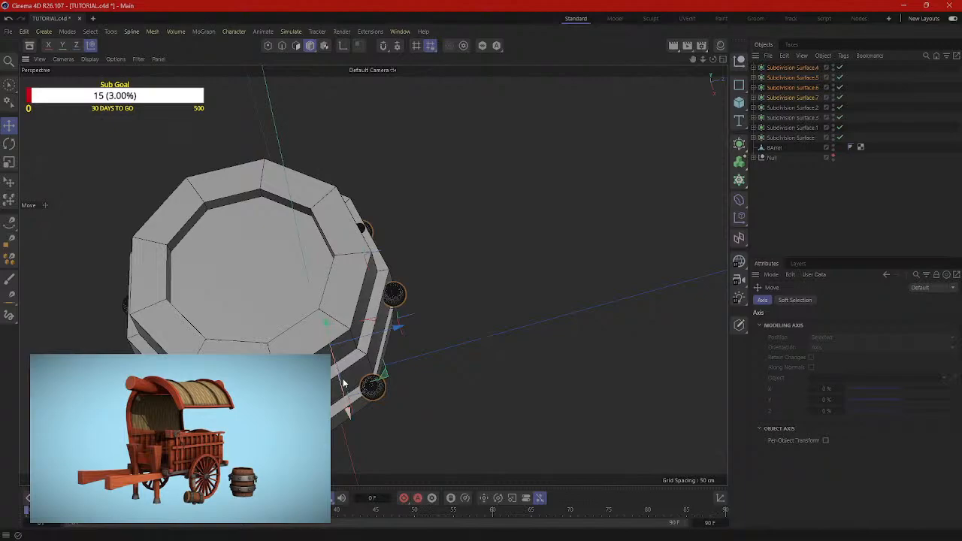
{"action": "left_click_drag", "start_coordinate": [341, 387], "coordinate": [344, 402]}
Step: Rotate the copied rivet group once more about the vertical axis and reposition it beside the barrel
{"action": "left_click_drag", "start_coordinate": [406, 387], "coordinate": [433, 391], "text": "alt"}
{"action": "key", "text": "r"}
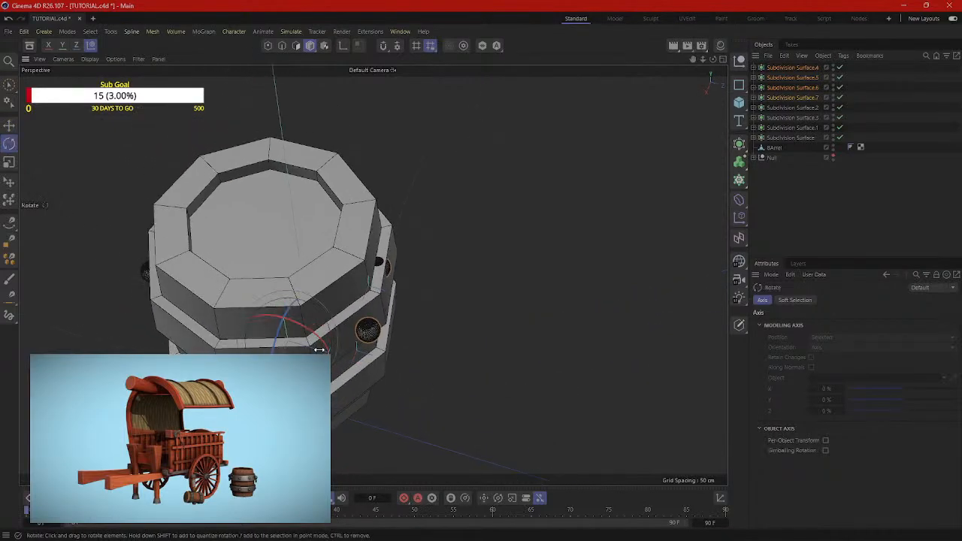
{"action": "left_click_drag", "start_coordinate": [309, 363], "coordinate": [285, 369]}
{"action": "left_click_drag", "start_coordinate": [345, 391], "coordinate": [368, 376], "text": "alt"}
{"action": "key", "text": "e"}
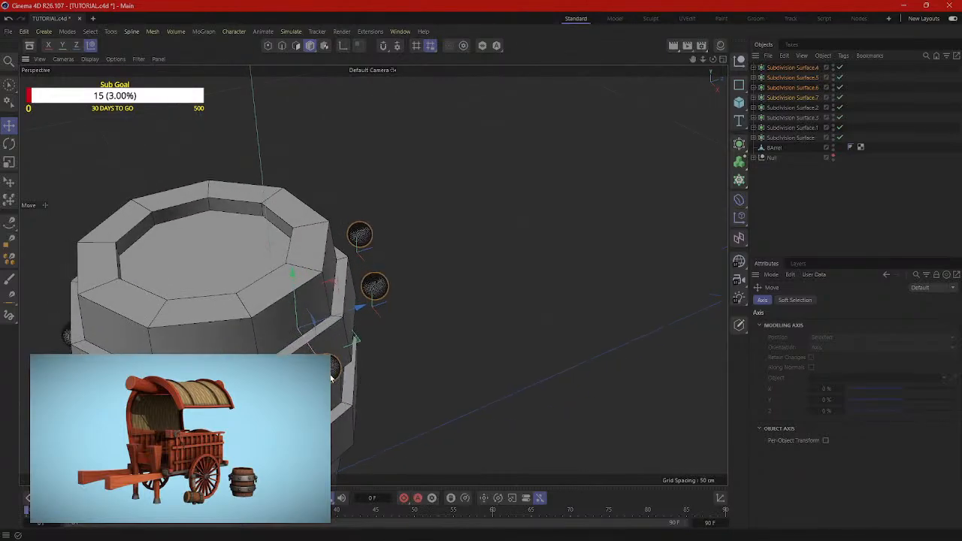
{"action": "left_click_drag", "start_coordinate": [347, 332], "coordinate": [360, 348]}
Step: Move the first copied rivet alone onto its own facet, half sunk and at the height of the neighbouring rivets
{"action": "left_click", "coordinate": [416, 380]}
{"action": "left_click_drag", "start_coordinate": [415, 380], "coordinate": [413, 337], "text": "alt"}
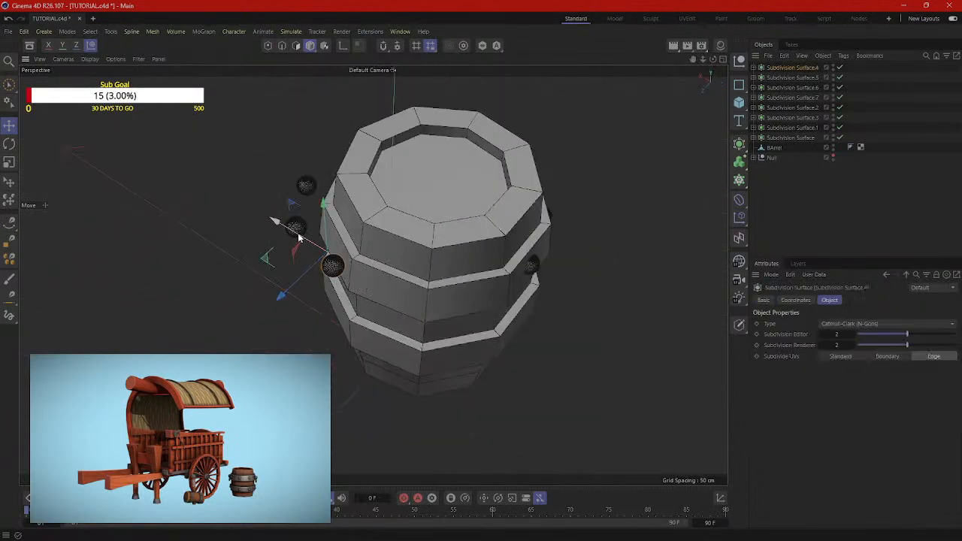
{"action": "left_click_drag", "start_coordinate": [297, 232], "coordinate": [406, 292]}
{"action": "left_click_drag", "start_coordinate": [429, 357], "coordinate": [477, 236]}
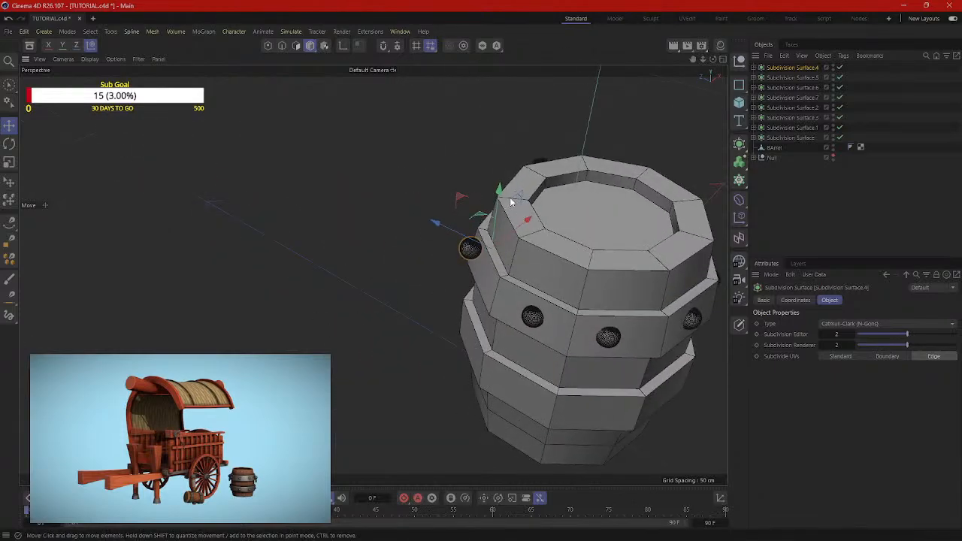
{"action": "mouse_move", "coordinate": [510, 201]}
{"action": "left_mouse_down"}
{"action": "mouse_move", "coordinate": [462, 249]}
{"action": "mouse_move", "coordinate": [552, 307]}
{"action": "mouse_move", "coordinate": [513, 238]}
{"action": "mouse_move", "coordinate": [412, 222]}
{"action": "left_mouse_up"}
{"action": "mouse_move", "coordinate": [431, 260]}
{"action": "left_mouse_down", "text": "alt"}
{"action": "mouse_move", "coordinate": [393, 181]}
{"action": "mouse_move", "coordinate": [541, 221]}
{"action": "left_mouse_up", "text": "alt"}
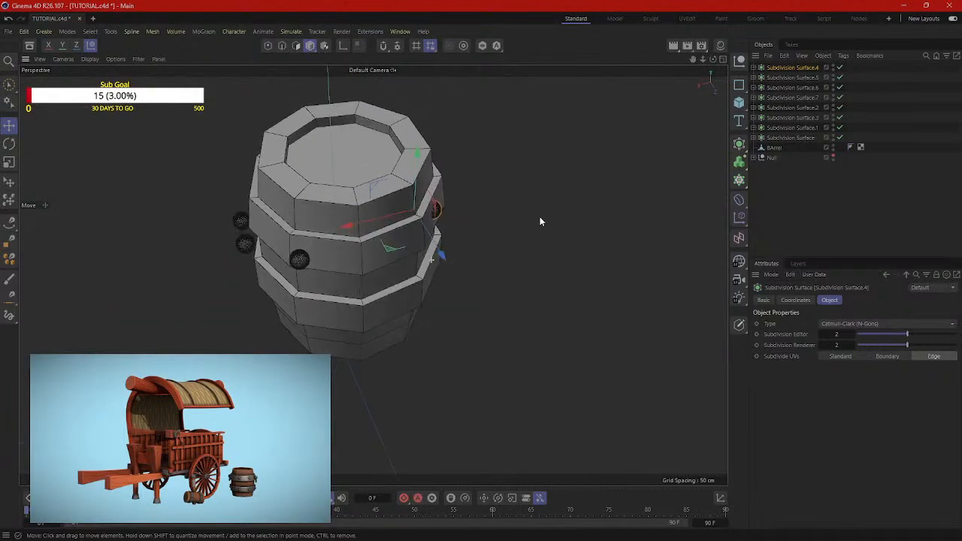
{"action": "left_click_drag", "start_coordinate": [373, 218], "coordinate": [376, 220]}
{"action": "mouse_move", "coordinate": [372, 275]}
{"action": "left_mouse_down", "text": "alt"}
{"action": "mouse_move", "coordinate": [429, 245]}
{"action": "mouse_move", "coordinate": [273, 204]}
{"action": "mouse_move", "coordinate": [305, 182]}
{"action": "left_mouse_up", "text": "alt"}
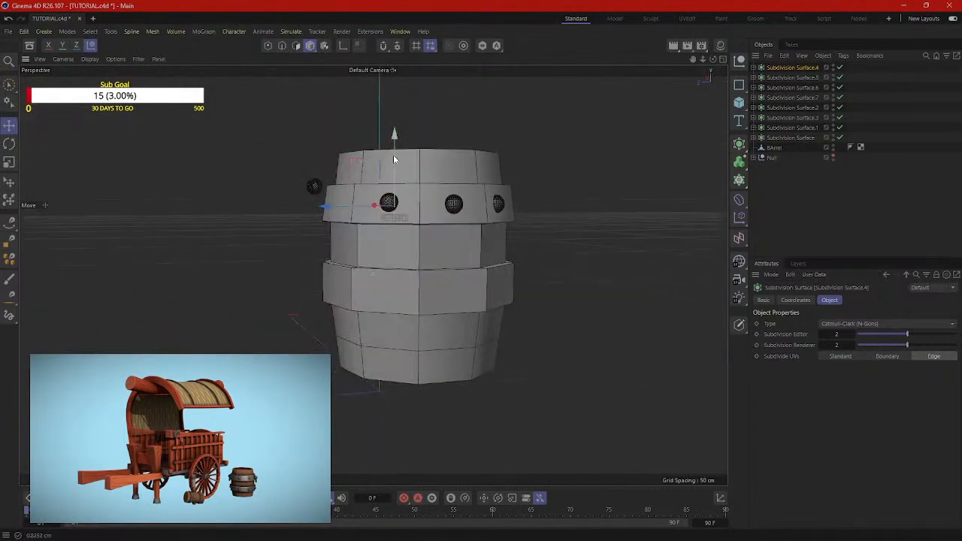
Step: Move the second copied rivet onto the next free facet and raise it level with the other rivets
{"action": "left_click", "coordinate": [273, 249]}
{"action": "left_click_drag", "start_coordinate": [273, 248], "coordinate": [411, 277], "text": "alt"}
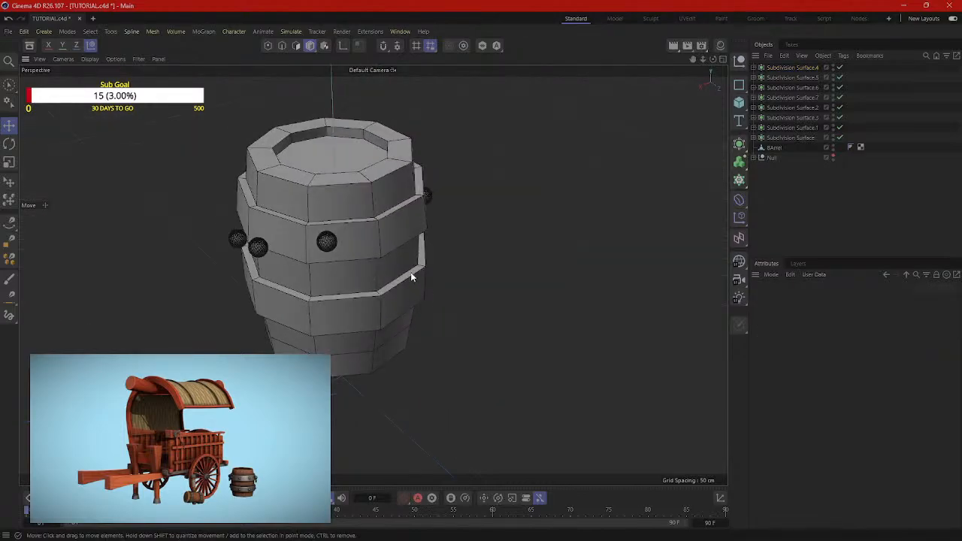
{"action": "left_click", "coordinate": [325, 239]}
{"action": "mouse_move", "coordinate": [360, 256]}
{"action": "left_mouse_down"}
{"action": "mouse_move", "coordinate": [369, 225]}
{"action": "mouse_move", "coordinate": [380, 226]}
{"action": "mouse_move", "coordinate": [339, 263]}
{"action": "mouse_move", "coordinate": [355, 253]}
{"action": "mouse_move", "coordinate": [377, 257]}
{"action": "mouse_move", "coordinate": [350, 271]}
{"action": "left_mouse_up"}
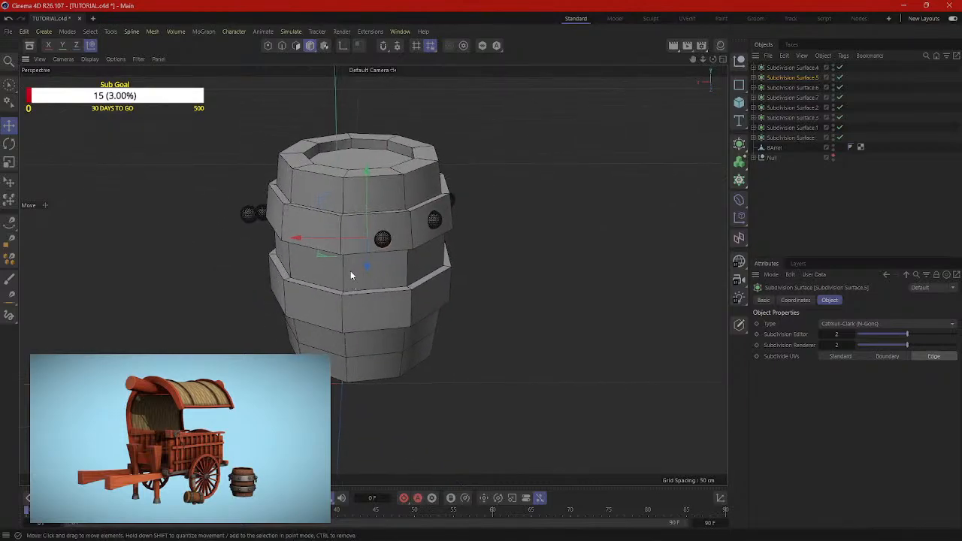
{"action": "left_click_drag", "start_coordinate": [366, 193], "coordinate": [366, 186]}
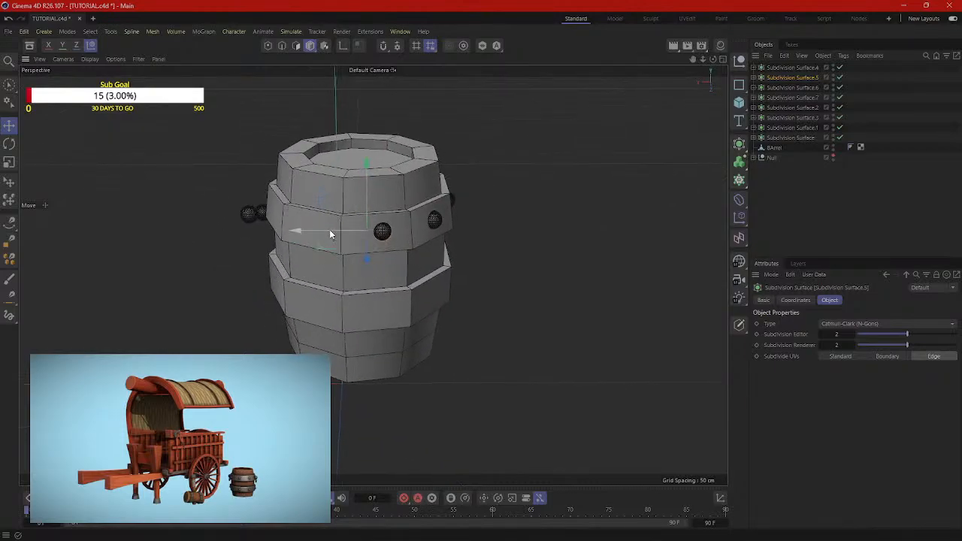
{"action": "left_click_drag", "start_coordinate": [377, 260], "coordinate": [330, 226], "text": "alt"}
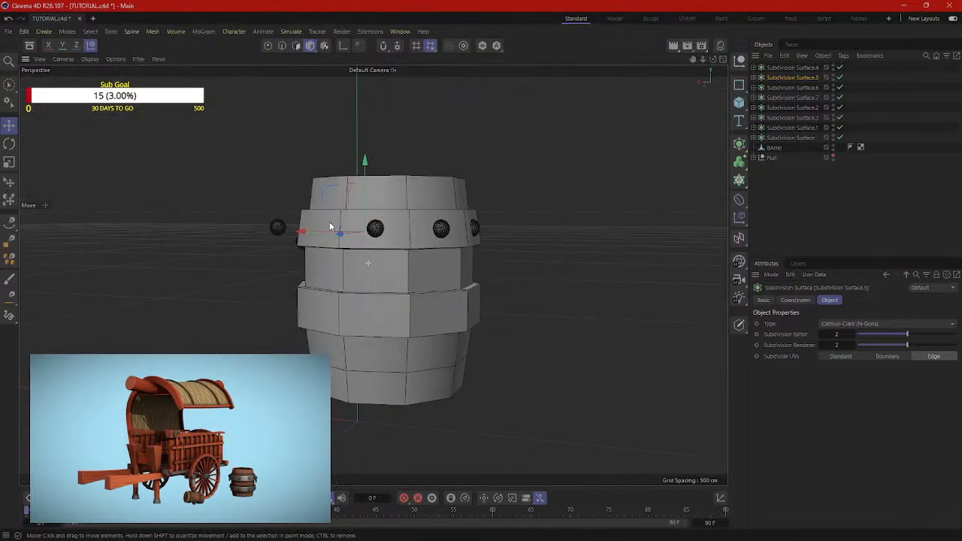
{"action": "scroll", "coordinate": [440, 279], "scroll_direction": "up", "scroll_amount": 4}
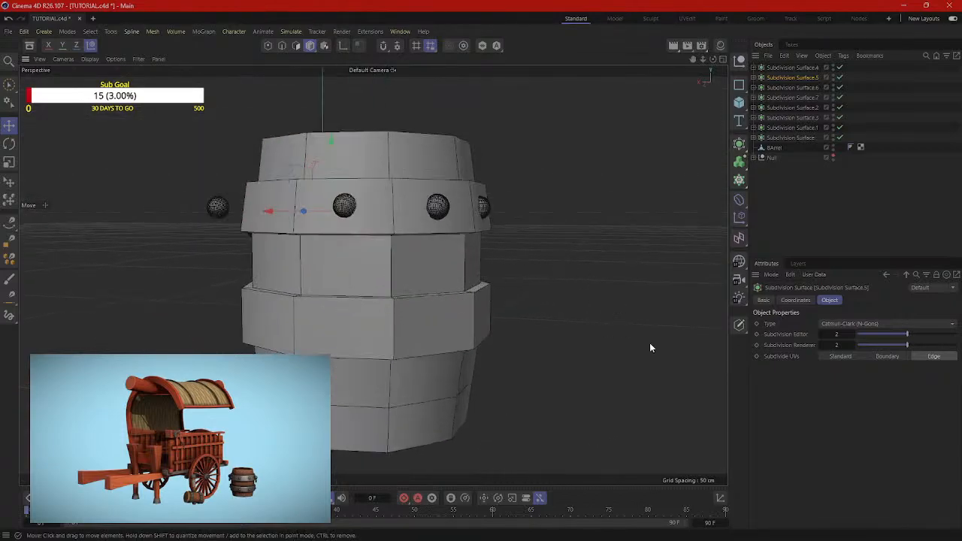
{"action": "left_click_drag", "start_coordinate": [497, 322], "coordinate": [577, 363], "text": "alt"}
Step: Move the third copied rivet onto its facet and sink it halfway into the upper band
{"action": "left_click_drag", "start_coordinate": [327, 295], "coordinate": [465, 327], "text": "alt"}
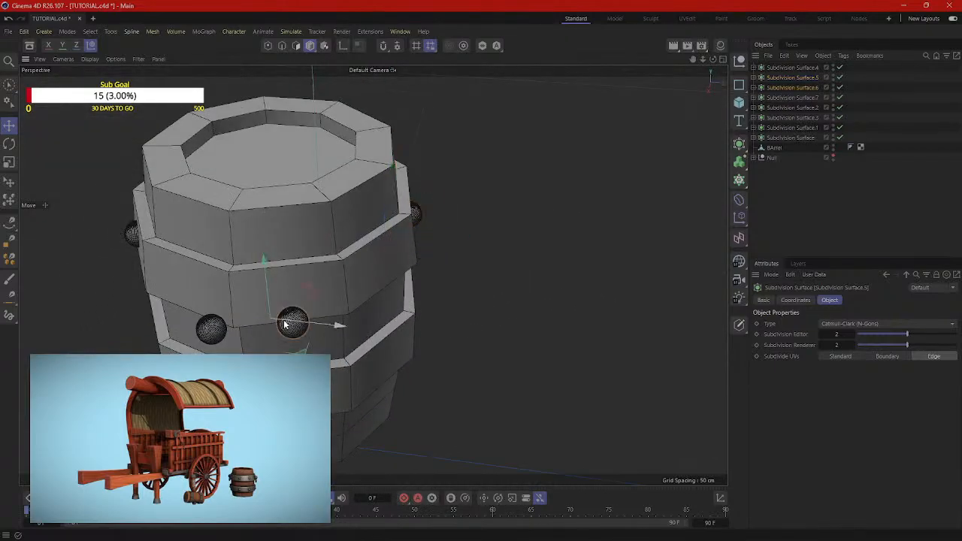
{"action": "left_click_drag", "start_coordinate": [323, 326], "coordinate": [314, 261]}
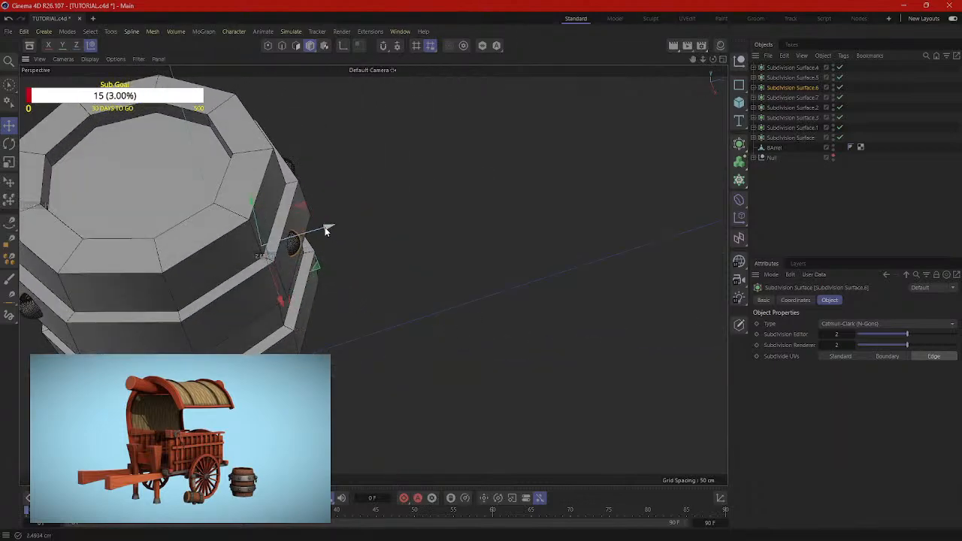
{"action": "left_click_drag", "start_coordinate": [329, 227], "coordinate": [287, 222]}
{"action": "left_click", "coordinate": [282, 223]}
{"action": "middle_click_drag", "start_coordinate": [310, 225], "coordinate": [334, 302], "text": "alt"}
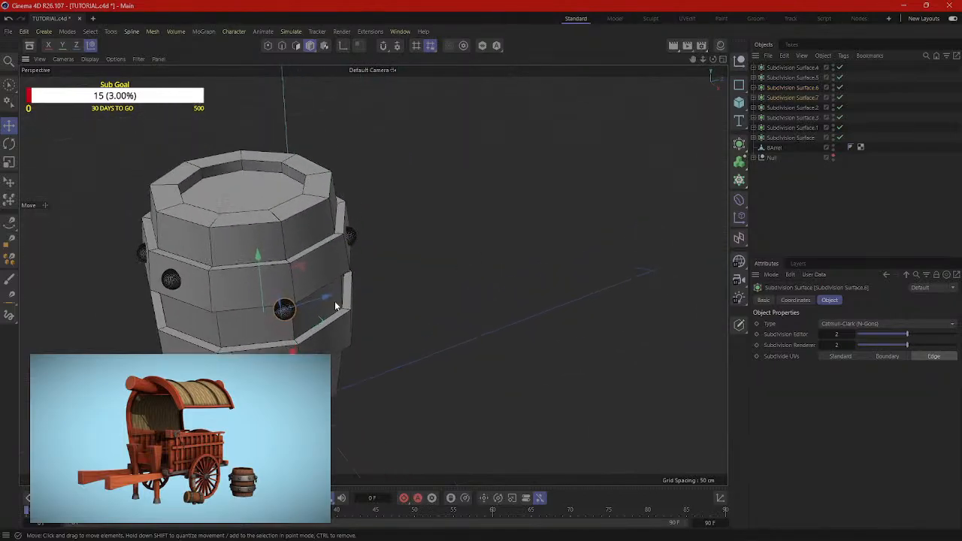
Step: Place the fourth copied rivet on its facet, half sunk into the upper band like its neighbours
{"action": "left_click_drag", "start_coordinate": [263, 321], "coordinate": [294, 327]}
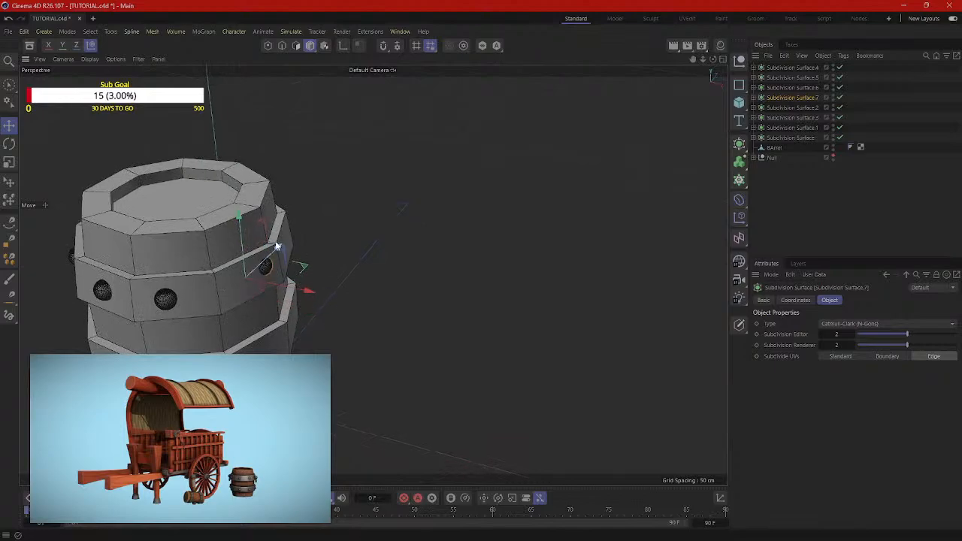
{"action": "left_click_drag", "start_coordinate": [271, 254], "coordinate": [221, 327]}
{"action": "left_click_drag", "start_coordinate": [233, 323], "coordinate": [440, 268], "text": "alt"}
{"action": "left_click_drag", "start_coordinate": [255, 341], "coordinate": [339, 241], "text": "alt"}
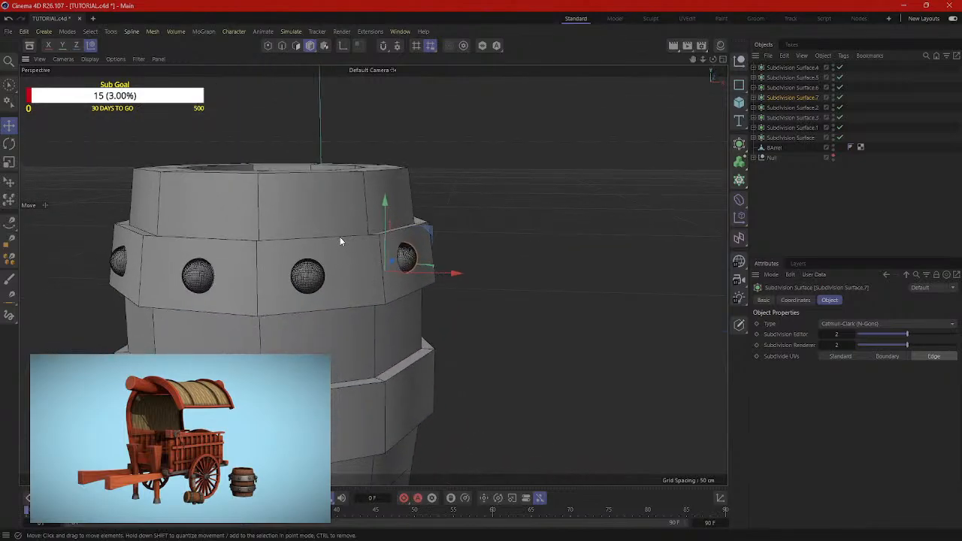
Step: Adjust the neighbouring original rivet's position so it sits centred on its facet of the upper band
{"action": "left_click", "coordinate": [307, 269]}
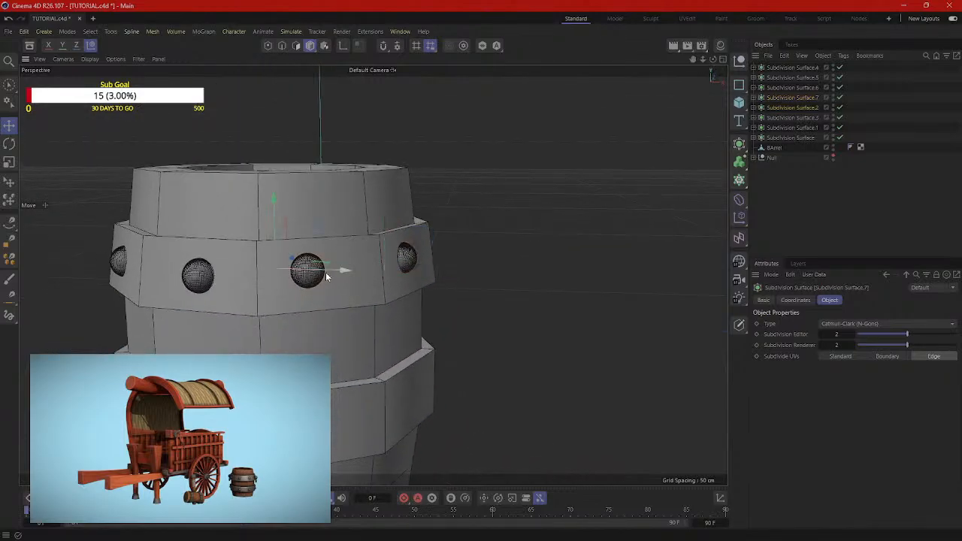
{"action": "mouse_move", "coordinate": [331, 270]}
{"action": "left_mouse_down"}
{"action": "mouse_move", "coordinate": [347, 269]}
{"action": "mouse_move", "coordinate": [287, 291]}
{"action": "mouse_move", "coordinate": [344, 280]}
{"action": "left_mouse_up"}
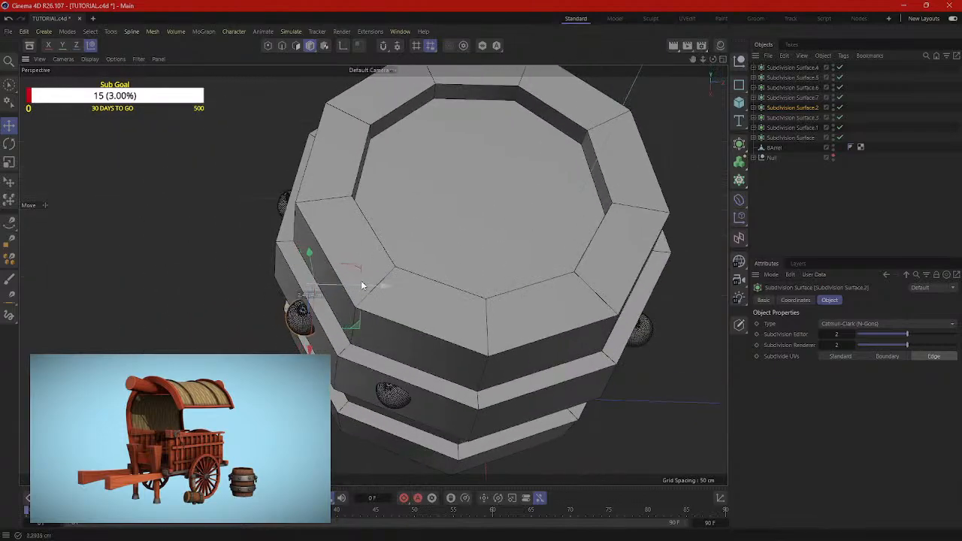
{"action": "left_click_drag", "start_coordinate": [346, 364], "coordinate": [371, 299], "text": "alt"}
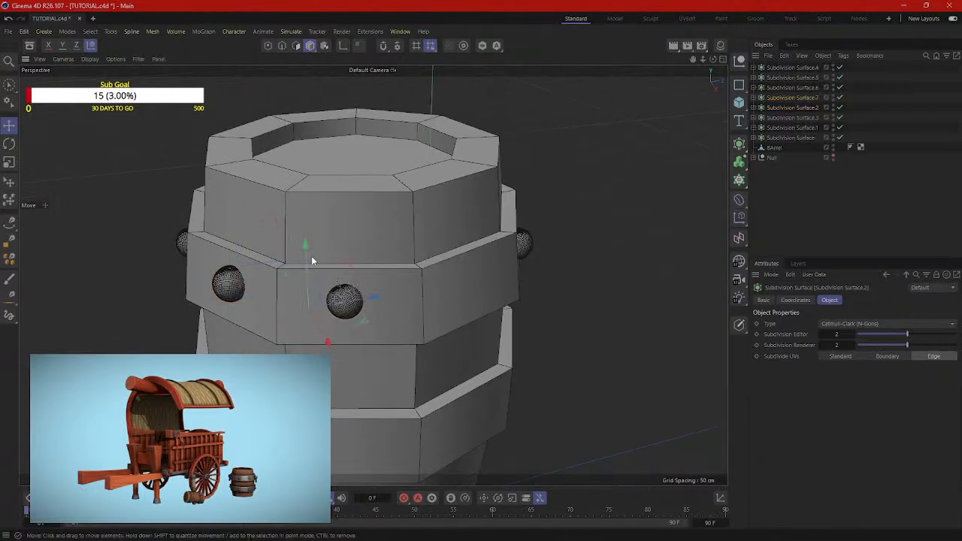
{"action": "left_click_drag", "start_coordinate": [311, 255], "coordinate": [382, 302]}
Step: Duplicate the fourth copied rivet onto the remaining empty facet and set the copy half sunk into the upper band
{"action": "left_click_drag", "start_coordinate": [258, 269], "coordinate": [342, 275]}
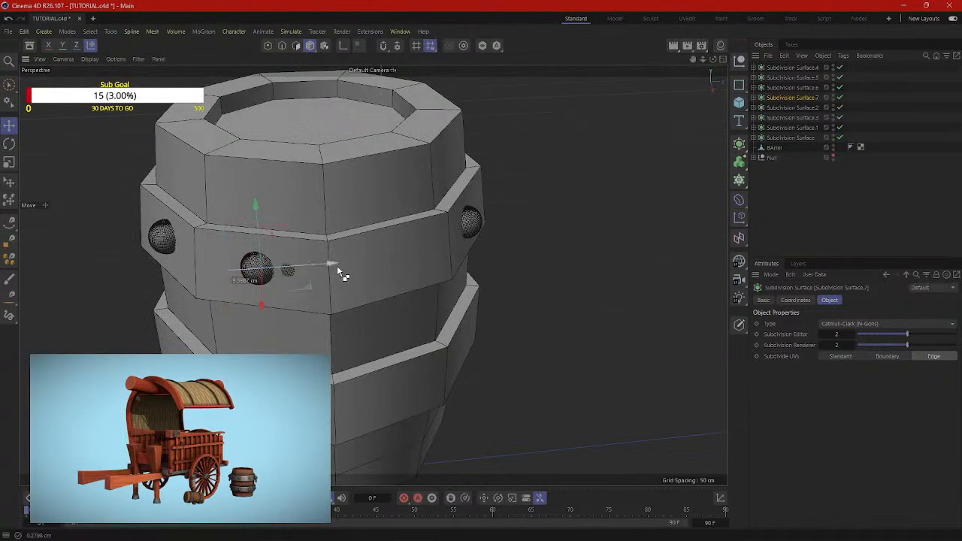
{"action": "left_click_drag", "start_coordinate": [410, 261], "coordinate": [411, 263], "text": "ctrl"}
{"action": "left_click_drag", "start_coordinate": [410, 264], "coordinate": [335, 354], "text": "alt"}
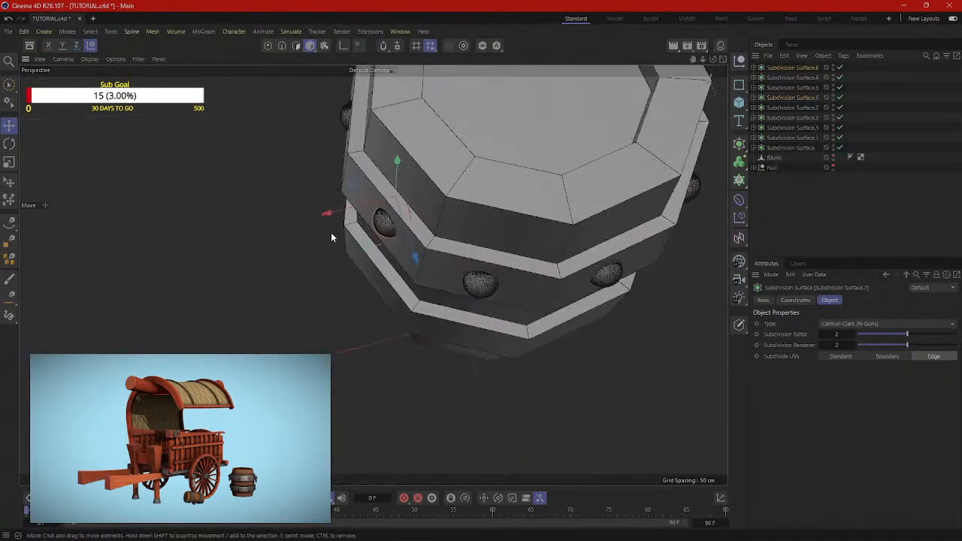
{"action": "left_click_drag", "start_coordinate": [324, 214], "coordinate": [328, 214]}
{"action": "scroll", "coordinate": [433, 232], "scroll_direction": "down", "scroll_amount": 3}
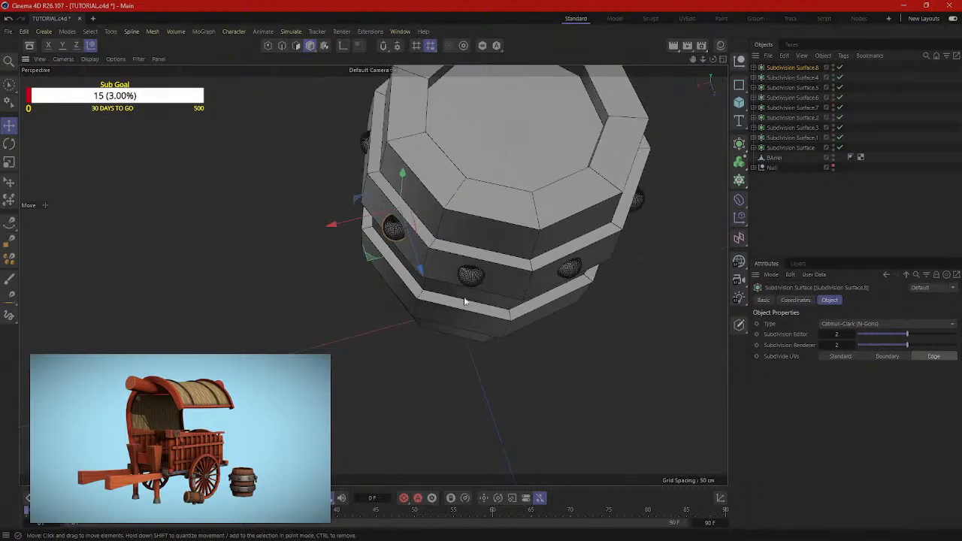
{"action": "left_click_drag", "start_coordinate": [466, 301], "coordinate": [486, 220], "text": "alt"}
{"action": "left_click", "coordinate": [553, 221]}
{"action": "left_click_drag", "start_coordinate": [556, 221], "coordinate": [492, 221], "text": "alt"}
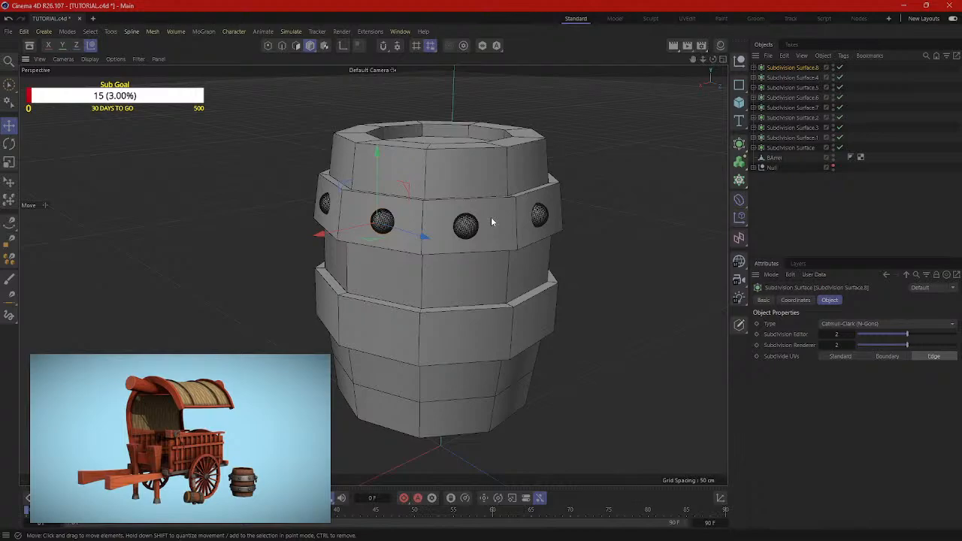
Step: Select all nine rivets around the barrel's upper band together
{"action": "scroll", "coordinate": [508, 233], "scroll_direction": "down", "scroll_amount": 2}
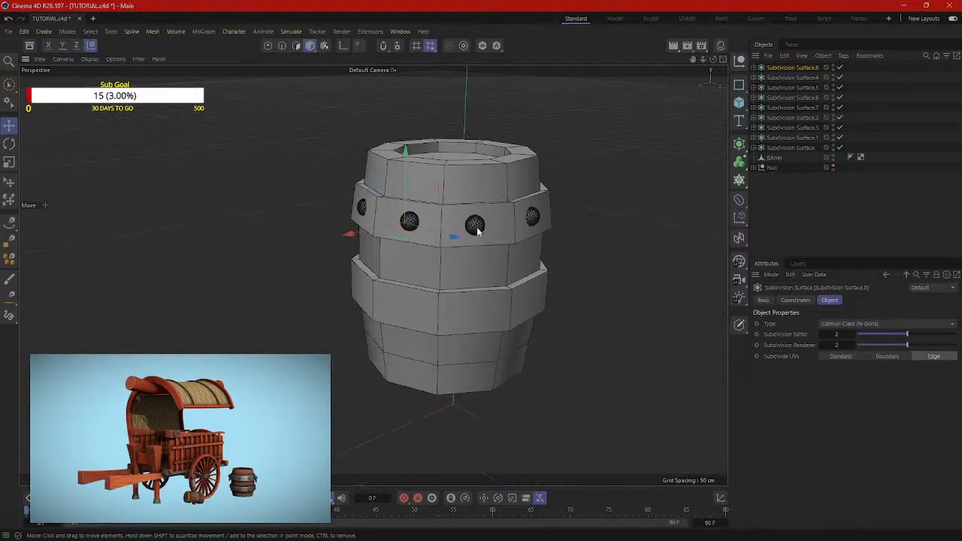
{"action": "left_click", "coordinate": [216, 183]}
{"action": "left_click", "coordinate": [478, 231]}
{"action": "left_click", "coordinate": [532, 220], "text": "shift"}
{"action": "left_click", "coordinate": [407, 225], "text": "shift"}
{"action": "left_click_drag", "start_coordinate": [372, 232], "coordinate": [531, 253], "text": "alt"}
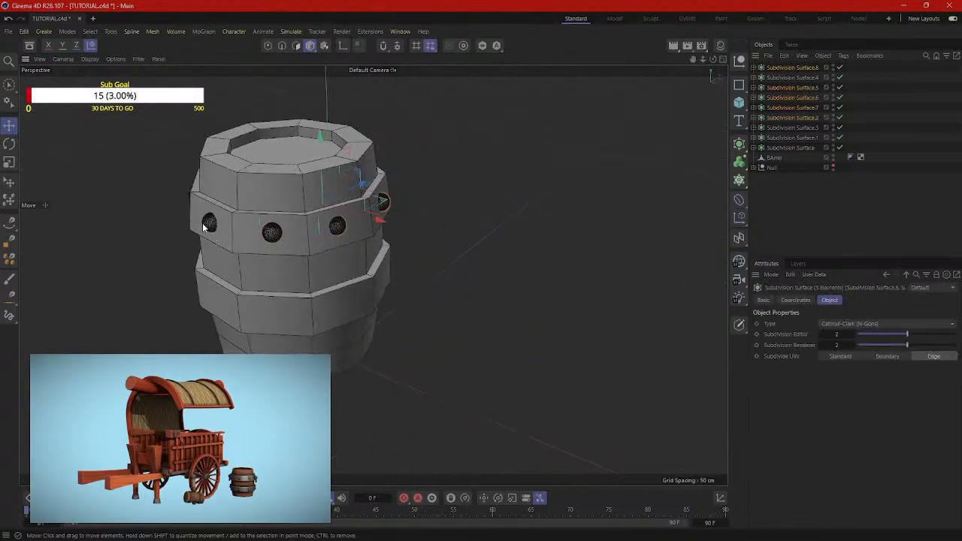
{"action": "left_click_drag", "start_coordinate": [199, 229], "coordinate": [442, 242], "text": "alt"}
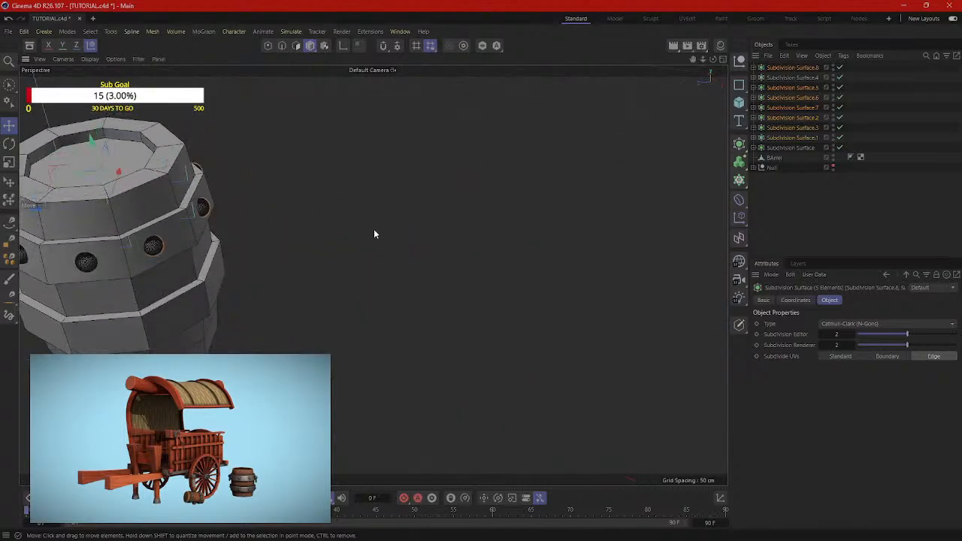
{"action": "left_click_drag", "start_coordinate": [374, 233], "coordinate": [400, 249], "text": "alt"}
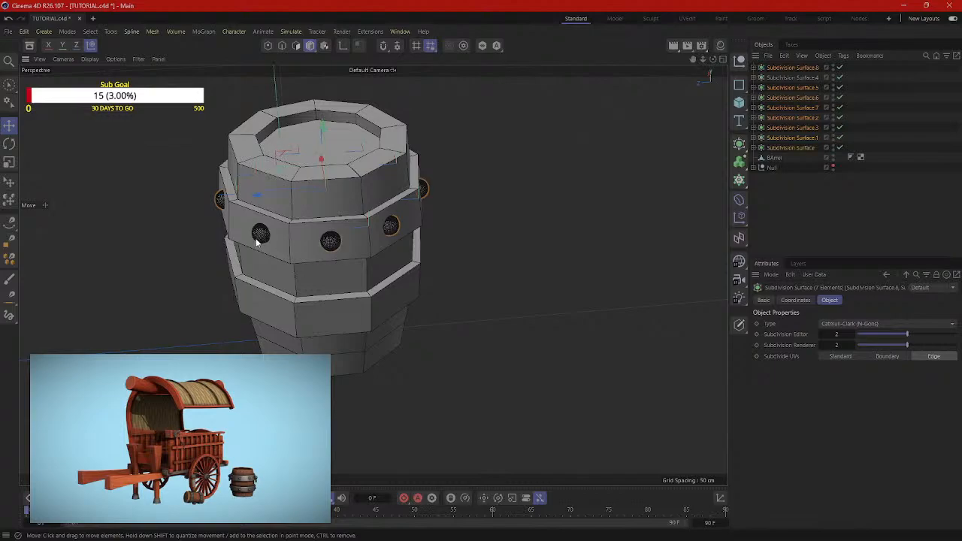
{"action": "left_click_drag", "start_coordinate": [426, 289], "coordinate": [593, 302], "text": "alt"}
{"action": "middle_click_drag", "start_coordinate": [593, 303], "coordinate": [593, 329], "text": "alt"}
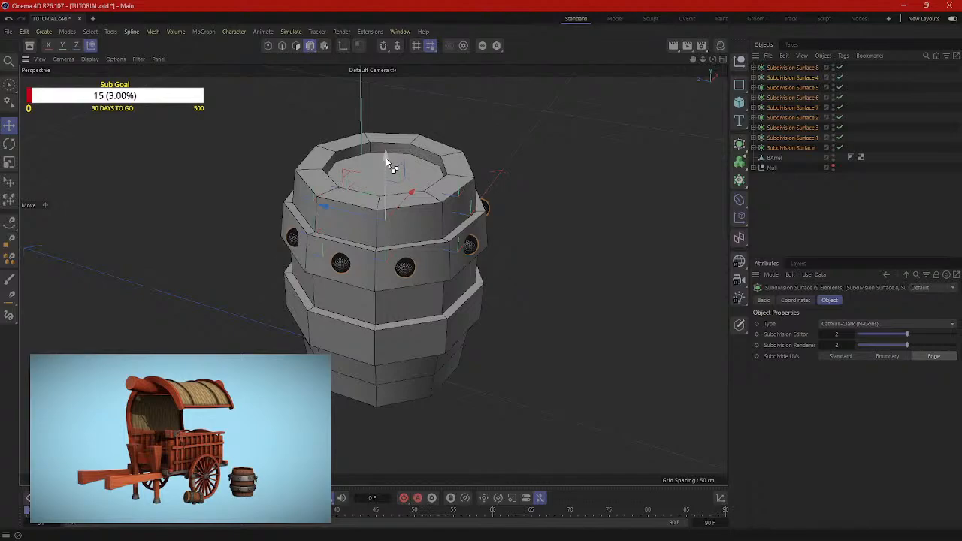
Step: Duplicate the nine selected rivets down onto the lower band and scale the copied ring to fit it
{"action": "left_click_drag", "start_coordinate": [388, 164], "coordinate": [430, 268], "text": "ctrl"}
{"action": "key", "text": "t"}
{"action": "scroll", "coordinate": [583, 246], "scroll_direction": "down", "scroll_amount": 2}
{"action": "left_click_drag", "start_coordinate": [583, 246], "coordinate": [400, 253], "text": "alt"}
{"action": "scroll", "coordinate": [556, 282], "scroll_direction": "down", "scroll_amount": 3}
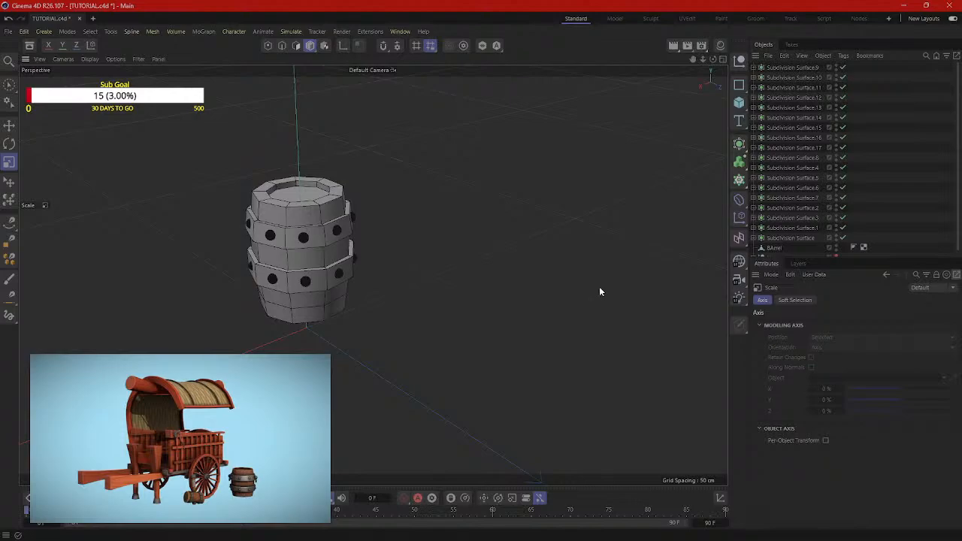
Step: Bring up the cart reference image and zoom in on its barrel to compare the rivets with the model
{"action": "scroll", "coordinate": [412, 250], "scroll_direction": "up", "scroll_amount": 10}
{"action": "middle_click_drag", "start_coordinate": [436, 195], "coordinate": [448, 200], "text": "alt"}
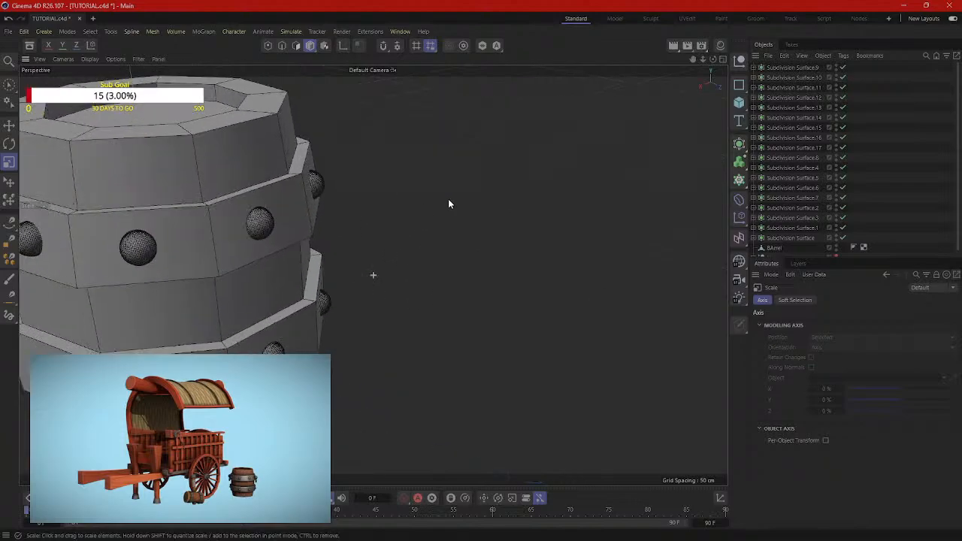
{"action": "left_click_drag", "start_coordinate": [448, 199], "coordinate": [423, 244], "text": "alt"}
{"action": "left_click", "coordinate": [285, 242]}
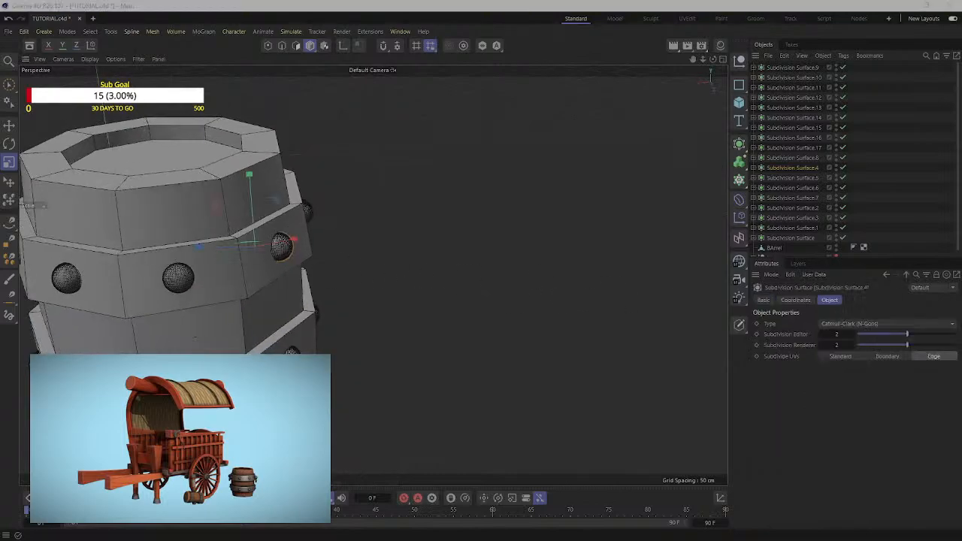
{"action": "left_click_drag", "start_coordinate": [961, 81], "coordinate": [502, 88]}
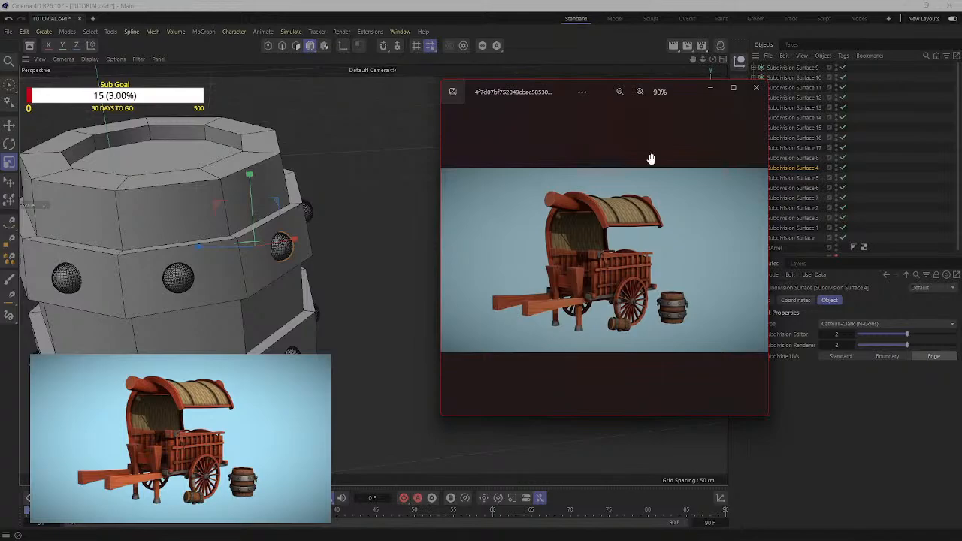
{"action": "left_click", "coordinate": [734, 88]}
{"action": "scroll", "coordinate": [706, 435], "scroll_direction": "up", "scroll_amount": 8}
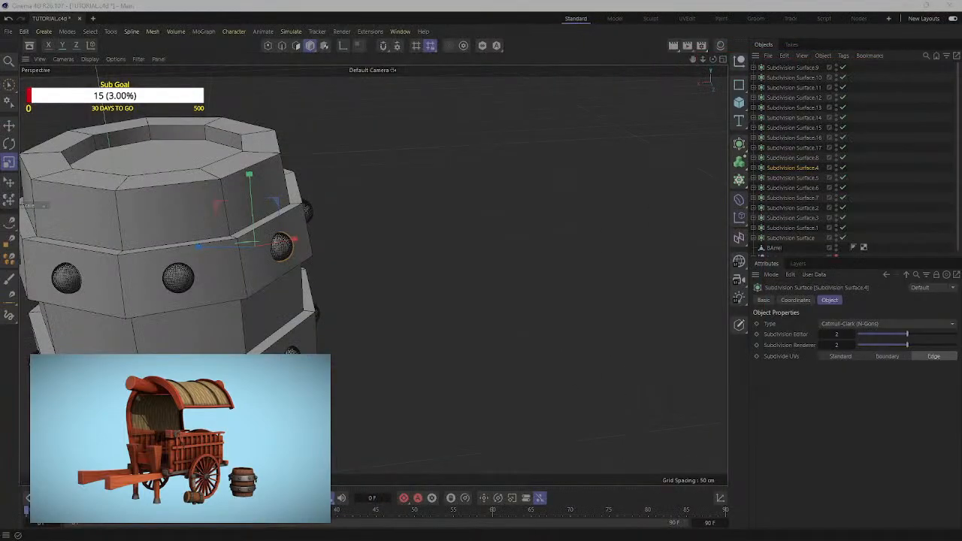
Step: Select two rivets on opposite sides of the upper band and scale them up larger than their neighbours
{"action": "middle_click", "coordinate": [220, 189]}
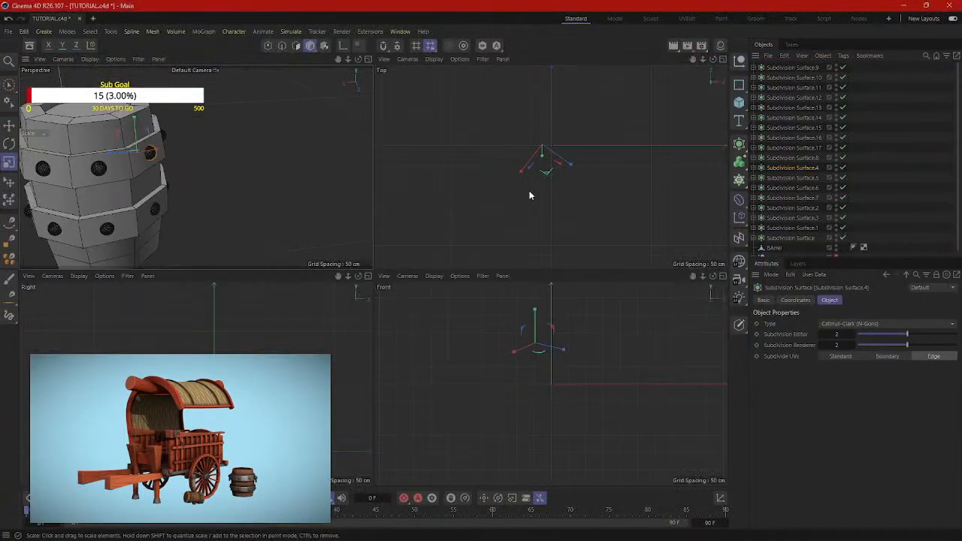
{"action": "middle_click", "coordinate": [273, 194]}
{"action": "scroll", "coordinate": [328, 266], "scroll_direction": "down", "scroll_amount": 3}
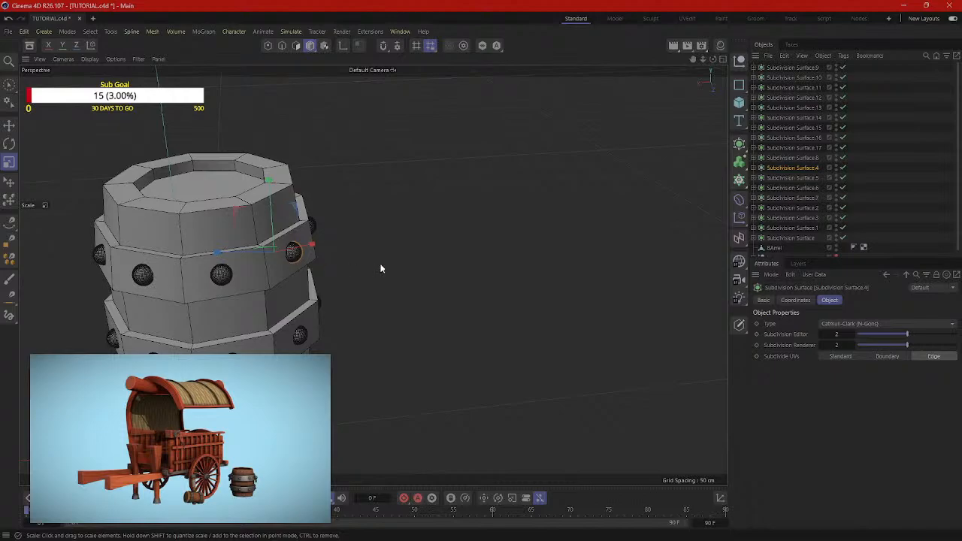
{"action": "left_click_drag", "start_coordinate": [381, 268], "coordinate": [280, 251], "text": "alt"}
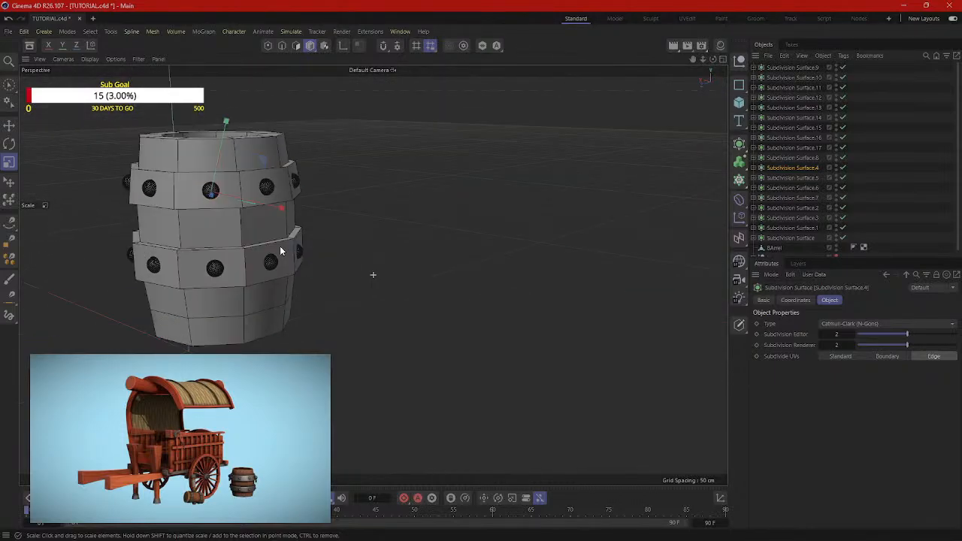
{"action": "scroll", "coordinate": [343, 253], "scroll_direction": "up", "scroll_amount": 4}
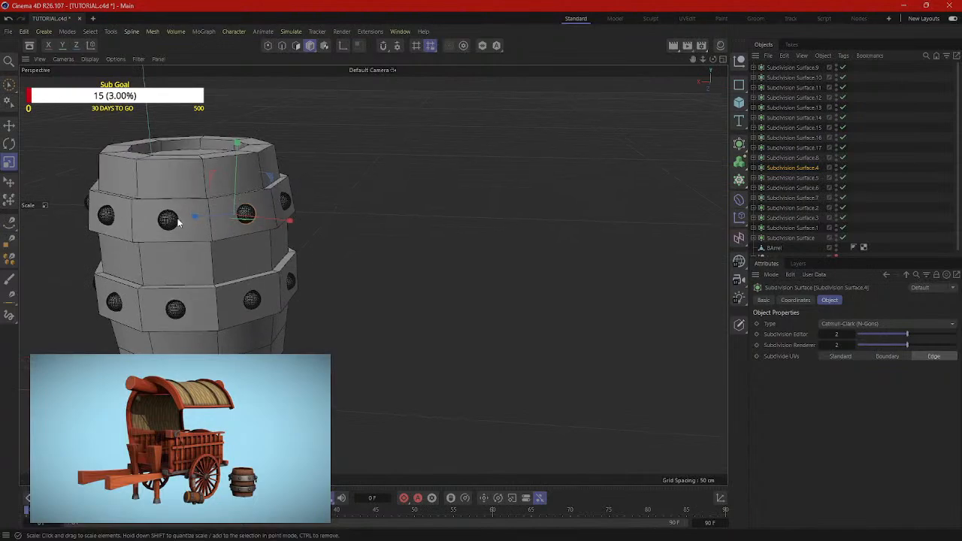
{"action": "left_click_drag", "start_coordinate": [178, 222], "coordinate": [480, 209], "text": "alt"}
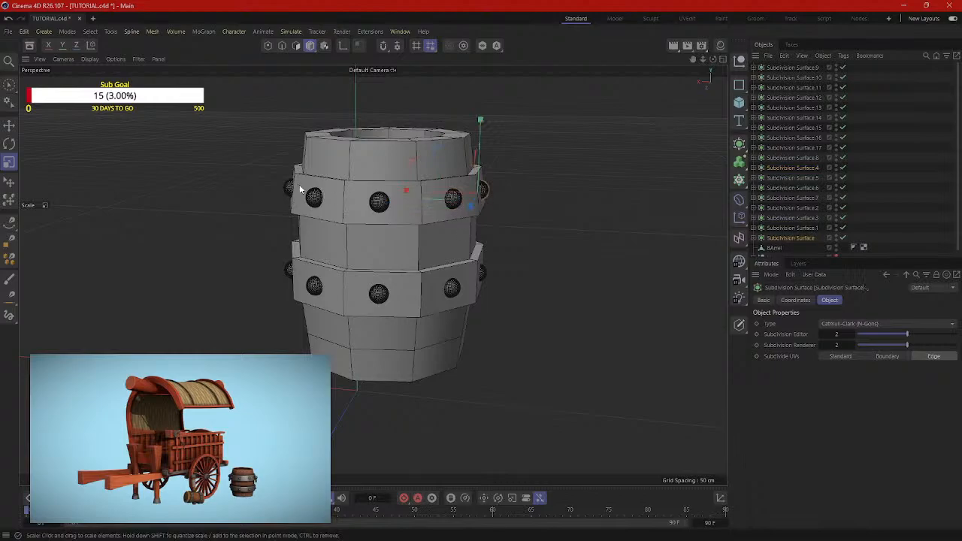
{"action": "left_click_drag", "start_coordinate": [577, 200], "coordinate": [723, 233], "text": "alt"}
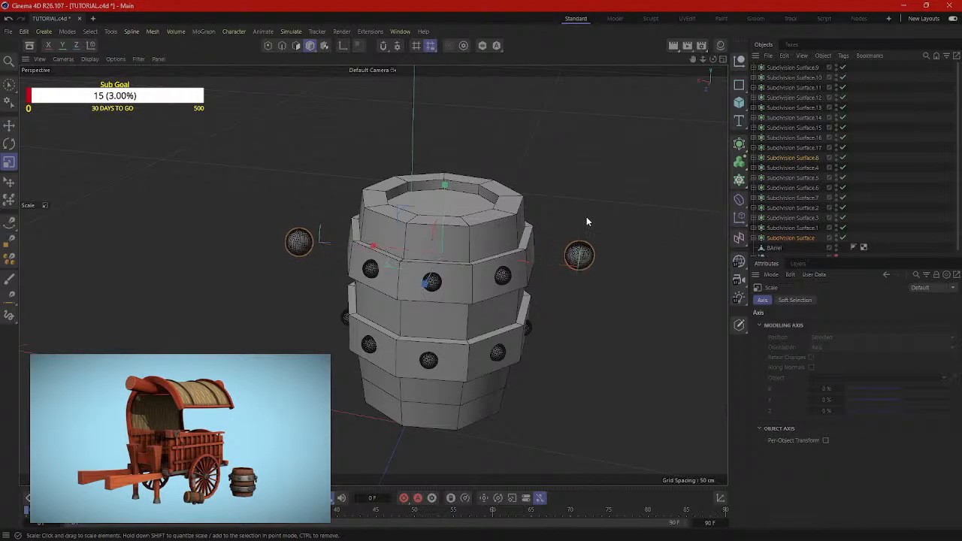
Step: Move the two enlarged rivets inward against opposite sides of the upper band
{"action": "key", "text": "e"}
{"action": "left_click", "coordinate": [591, 261]}
{"action": "left_click_drag", "start_coordinate": [545, 269], "coordinate": [501, 269]}
{"action": "left_click", "coordinate": [298, 241]}
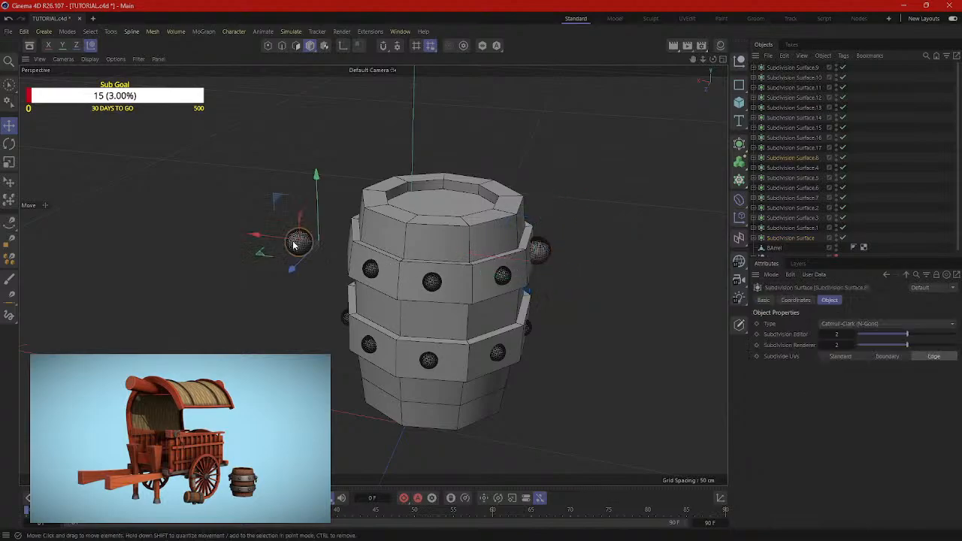
{"action": "left_click_drag", "start_coordinate": [275, 239], "coordinate": [522, 311]}
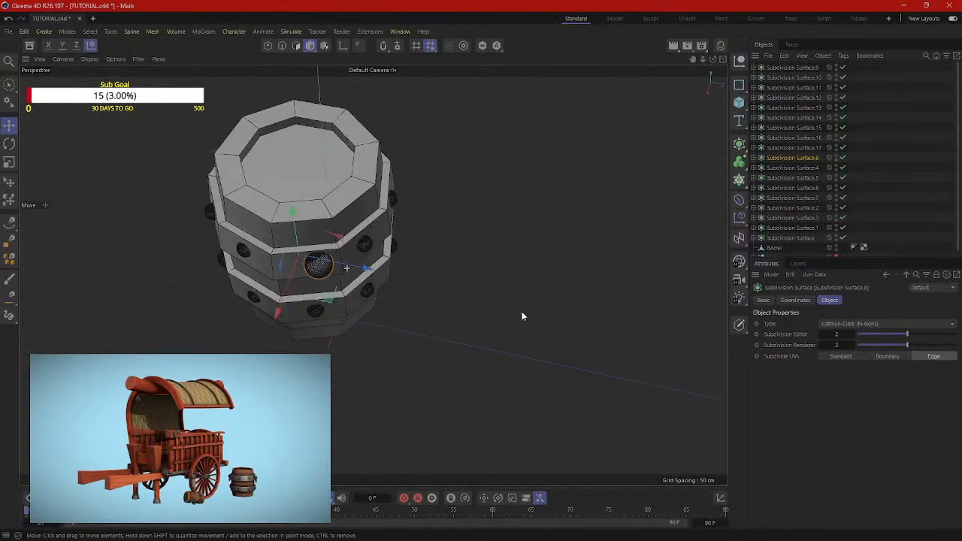
Step: Align the first enlarged rivet with its facet and sink it partly into the upper band
{"action": "key", "text": "t"}
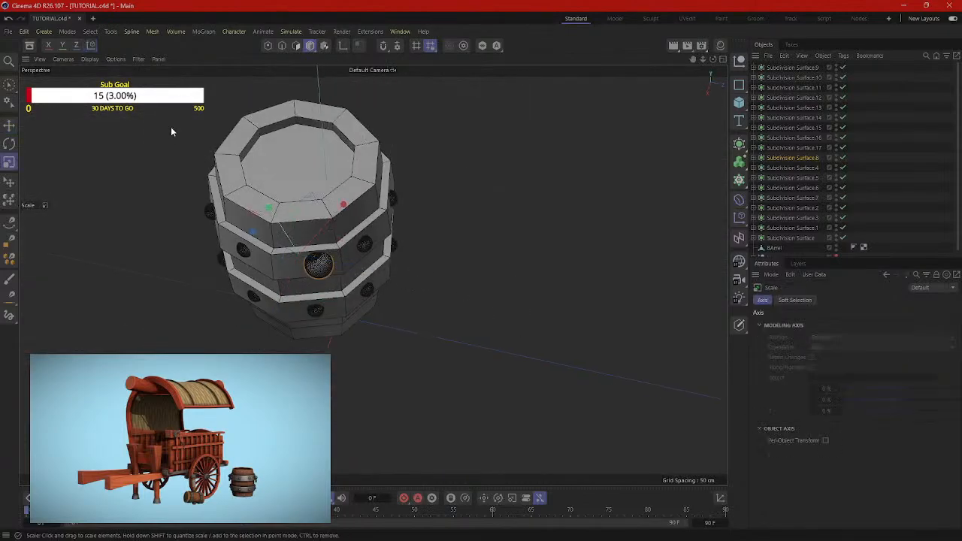
{"action": "left_click_drag", "start_coordinate": [329, 274], "coordinate": [299, 225], "text": "alt"}
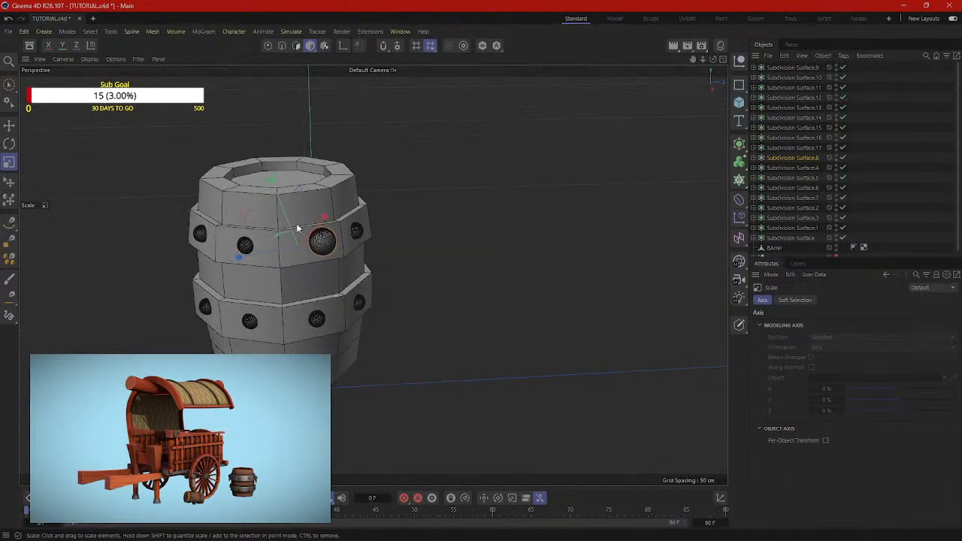
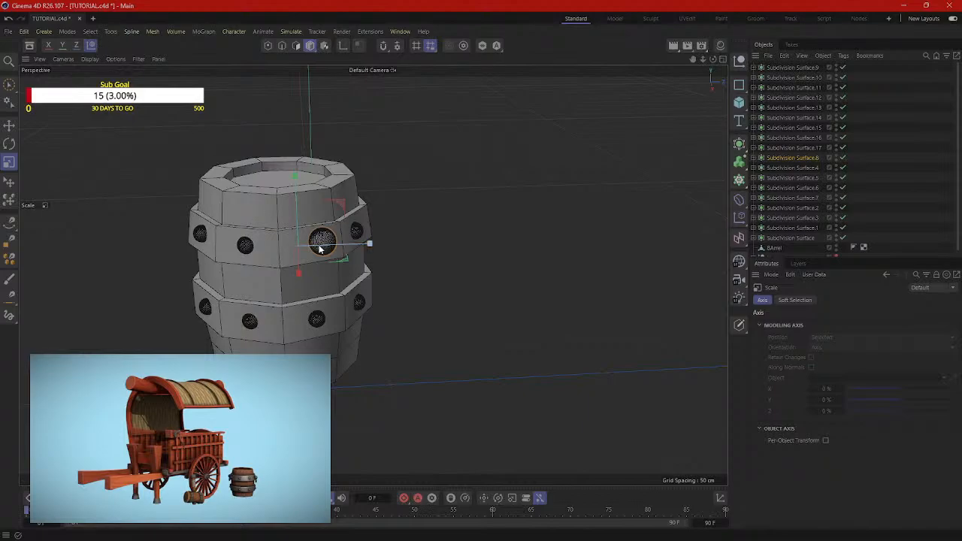
{"action": "key", "text": "e"}
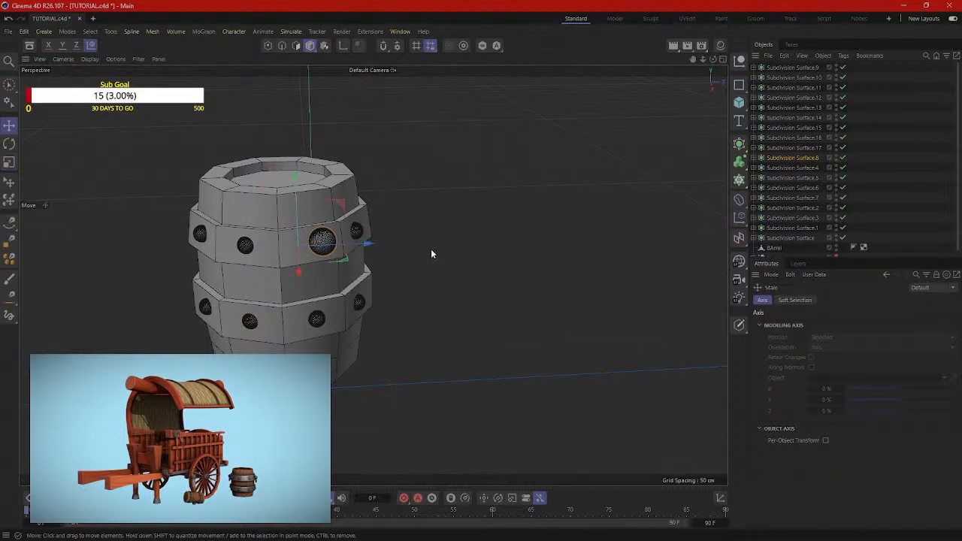
{"action": "left_click_drag", "start_coordinate": [350, 243], "coordinate": [197, 260], "text": "alt"}
{"action": "left_click_drag", "start_coordinate": [242, 231], "coordinate": [498, 326]}
Step: Reposition the opposite enlarged rivet so it sits partly sunk into its facet of the upper band, and clear the selection
{"action": "left_click", "coordinate": [536, 245]}
{"action": "left_click_drag", "start_coordinate": [451, 352], "coordinate": [559, 384]}
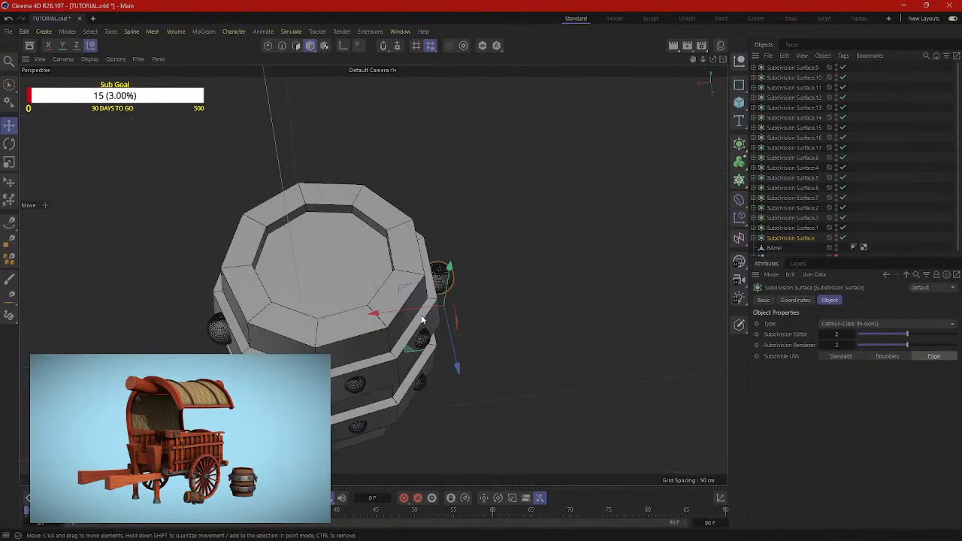
{"action": "left_click_drag", "start_coordinate": [422, 312], "coordinate": [418, 313]}
{"action": "left_click_drag", "start_coordinate": [487, 343], "coordinate": [494, 278], "text": "alt"}
{"action": "left_click", "coordinate": [577, 293]}
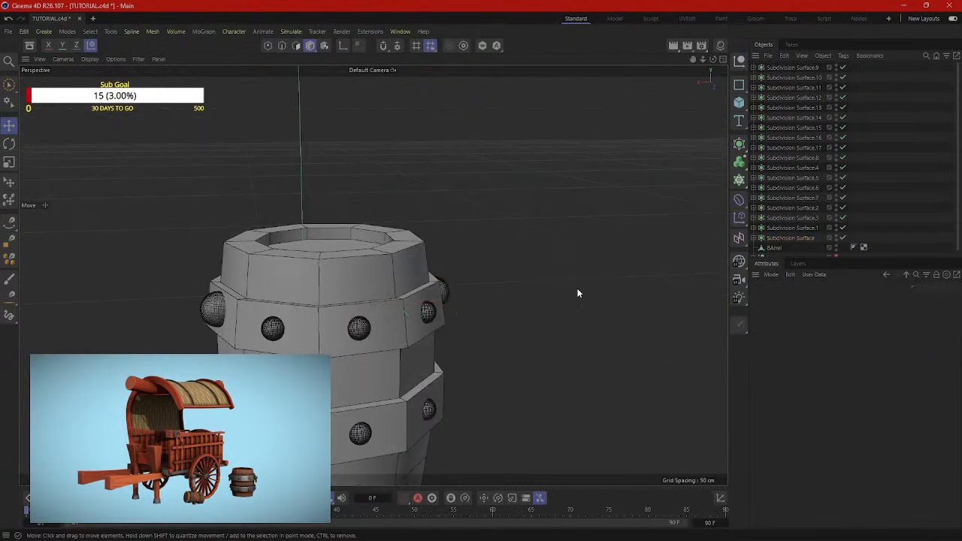
{"action": "left_click_drag", "start_coordinate": [578, 292], "coordinate": [490, 311], "text": "alt"}
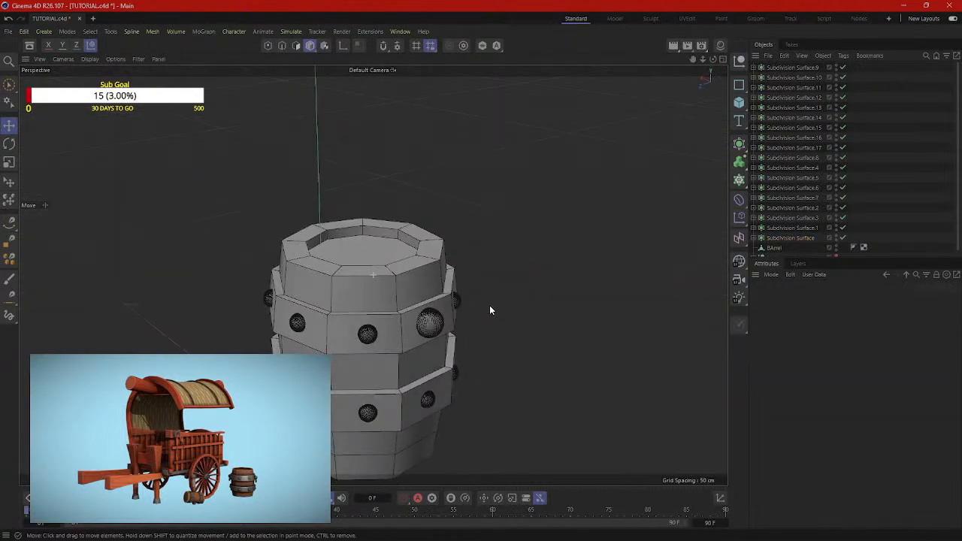
Step: Check the barrel's side fittings in the reference image and sketch overlapping rings with Doodle Paint in the empty space beside the barrel
{"action": "left_click", "coordinate": [740, 105]}
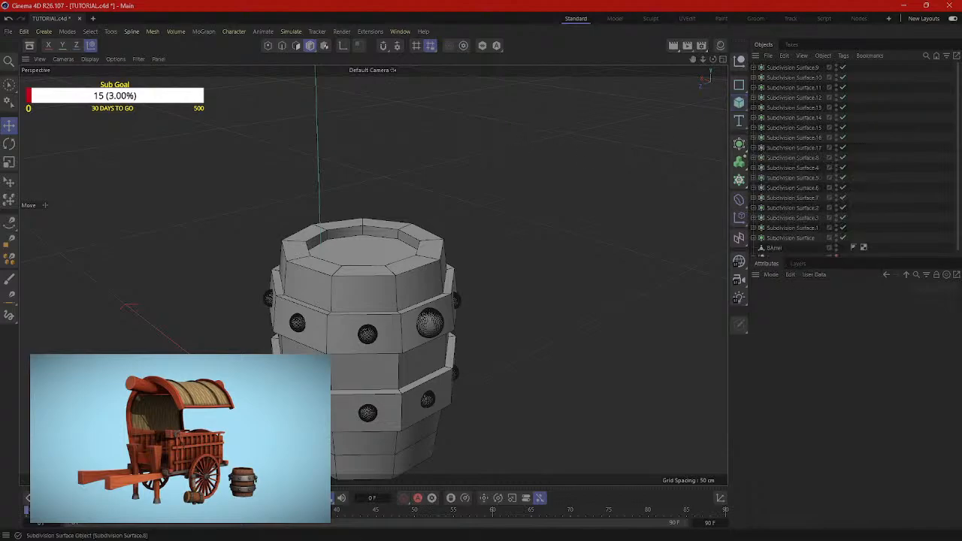
{"action": "key", "text": "alt+Tab"}
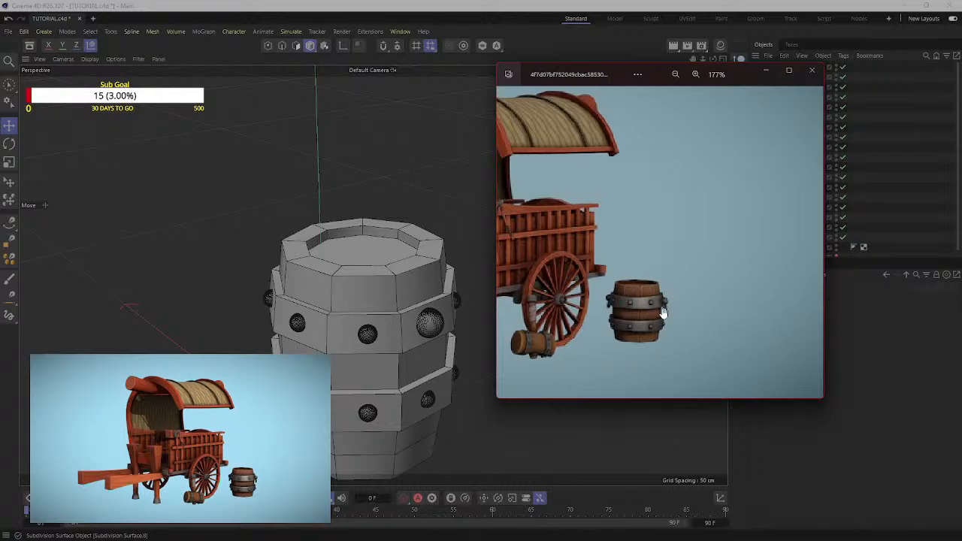
{"action": "key", "text": "alt+Tab"}
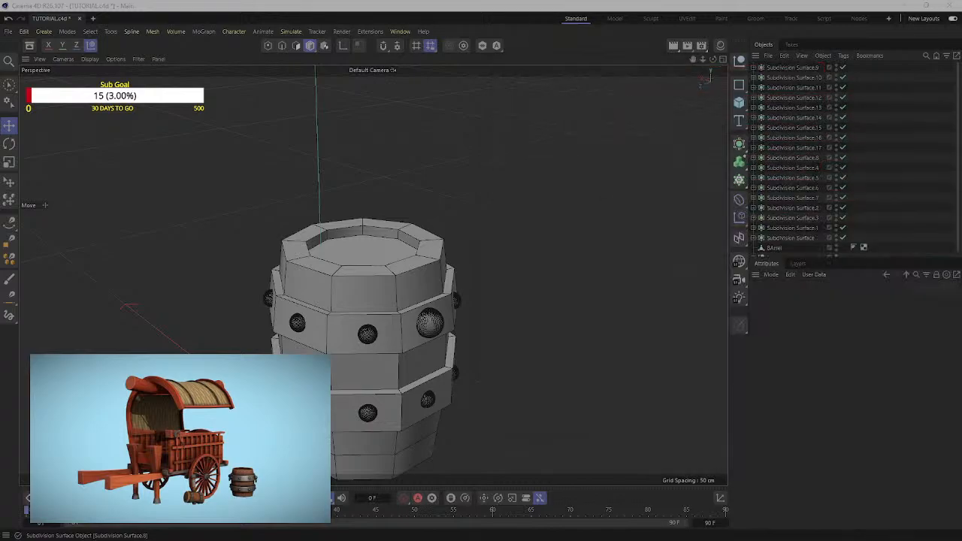
{"action": "left_click_drag", "start_coordinate": [961, 106], "coordinate": [599, 62]}
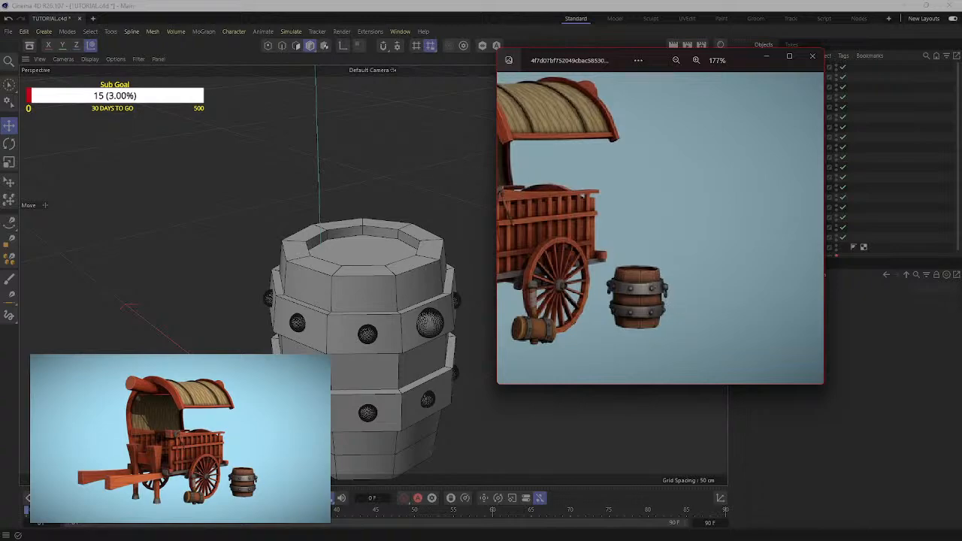
{"action": "left_click", "coordinate": [9, 315]}
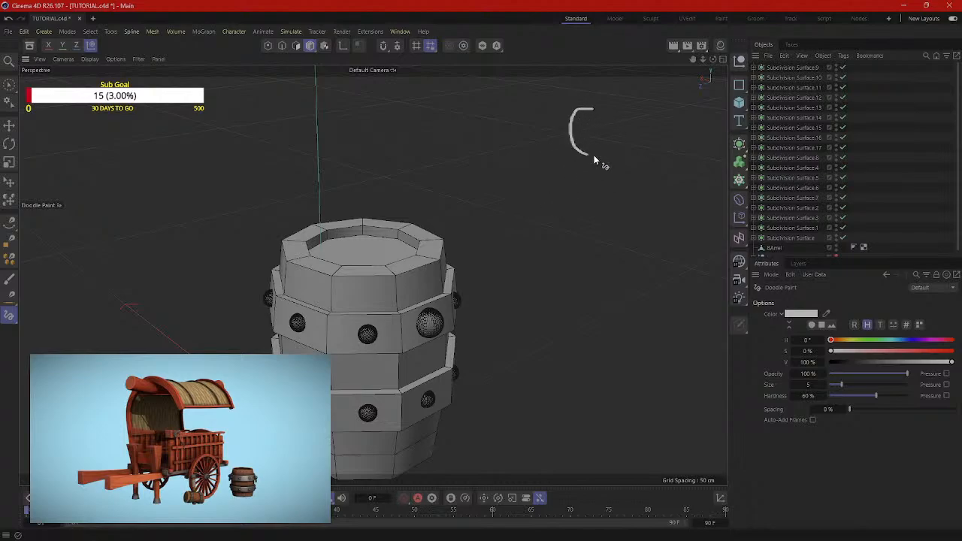
{"action": "left_click_drag", "start_coordinate": [601, 108], "coordinate": [611, 114]}
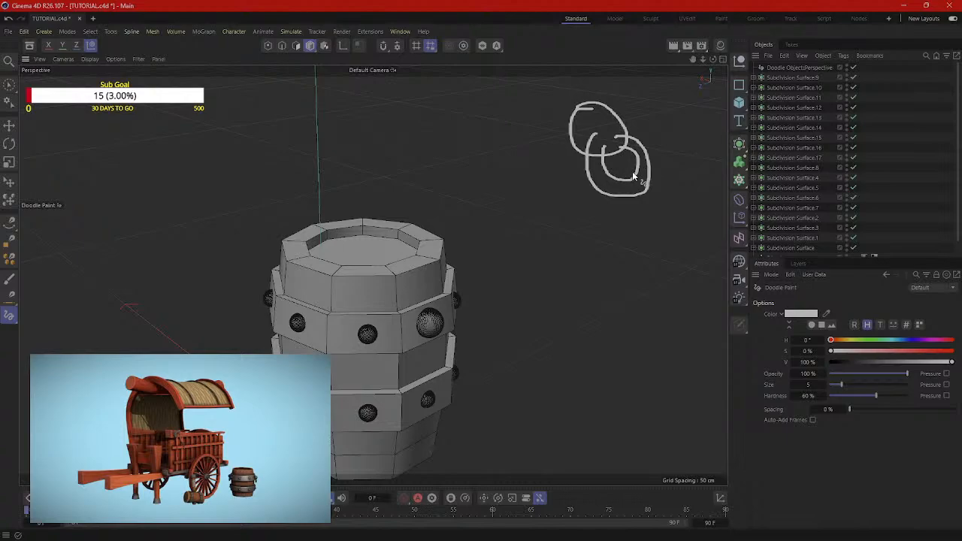
Step: Add a Disc primitive and move it along its X axis until it is clear of the barrel
{"action": "left_click", "coordinate": [739, 104]}
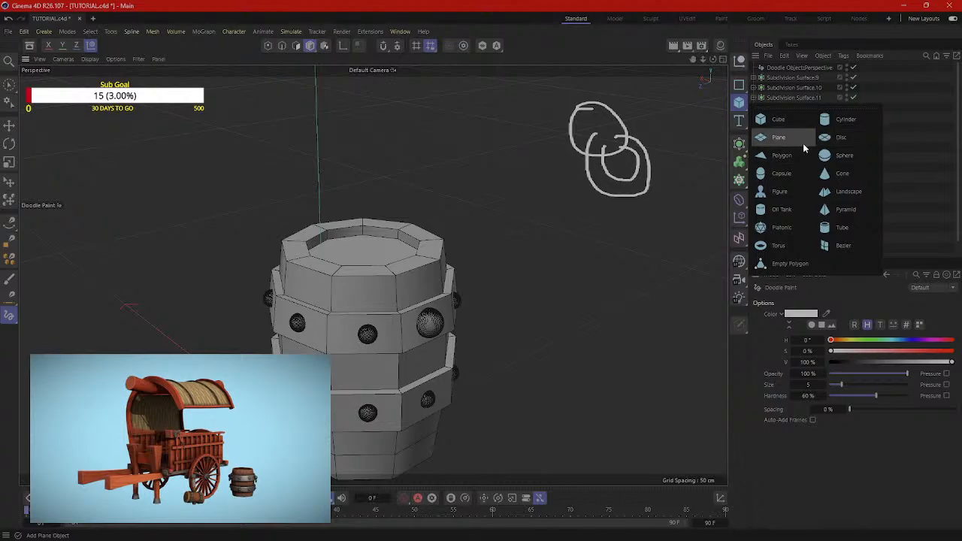
{"action": "left_click", "coordinate": [849, 139]}
{"action": "scroll", "coordinate": [549, 291], "scroll_direction": "down", "scroll_amount": 3}
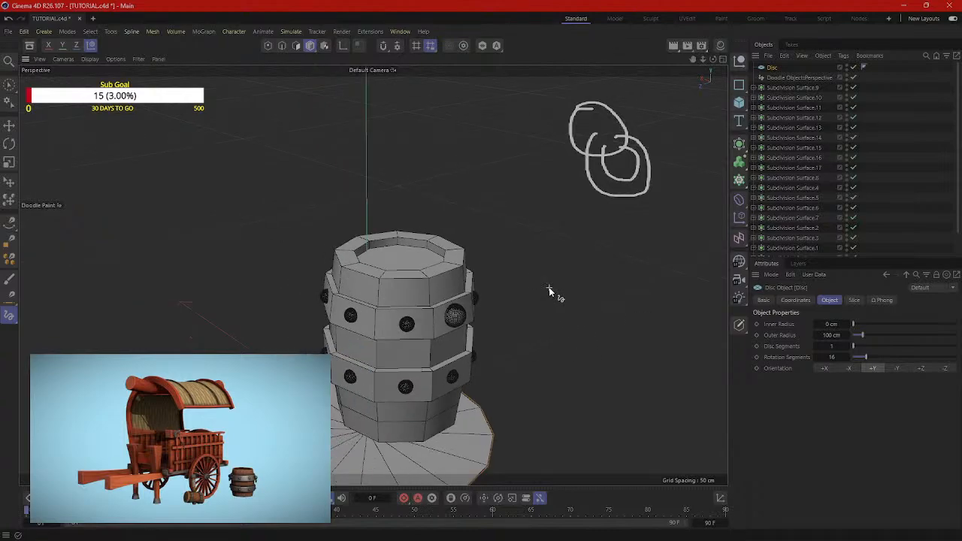
{"action": "middle_click_drag", "start_coordinate": [571, 351], "coordinate": [583, 272], "text": "alt"}
{"action": "key", "text": "e"}
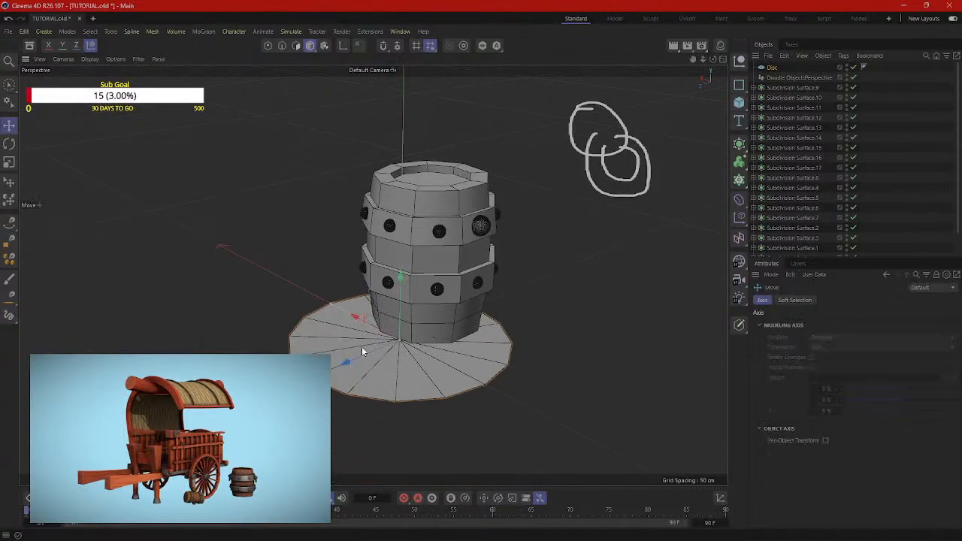
{"action": "left_click_drag", "start_coordinate": [358, 323], "coordinate": [167, 322]}
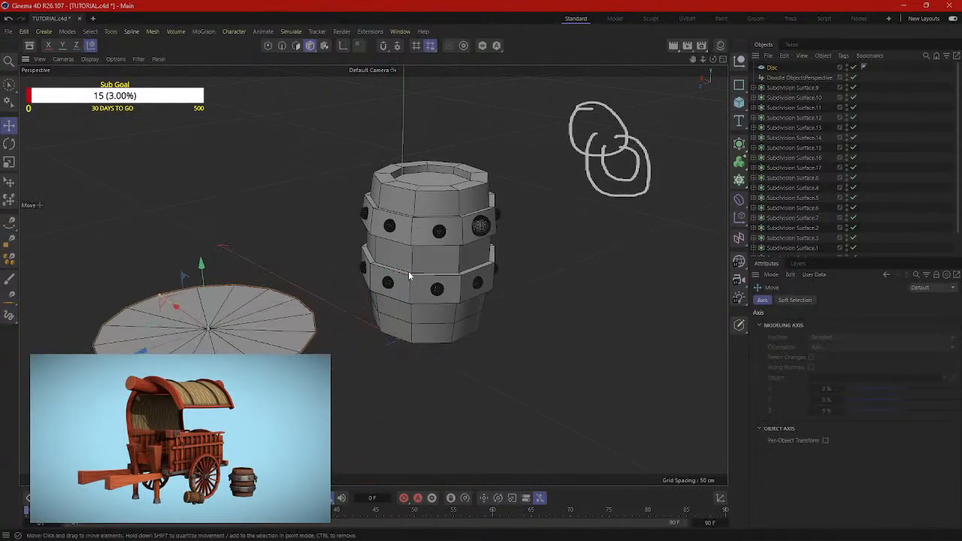
Step: Add a Cylinder primitive and move it clear of the barrel, in front of the disc
{"action": "left_click", "coordinate": [742, 105]}
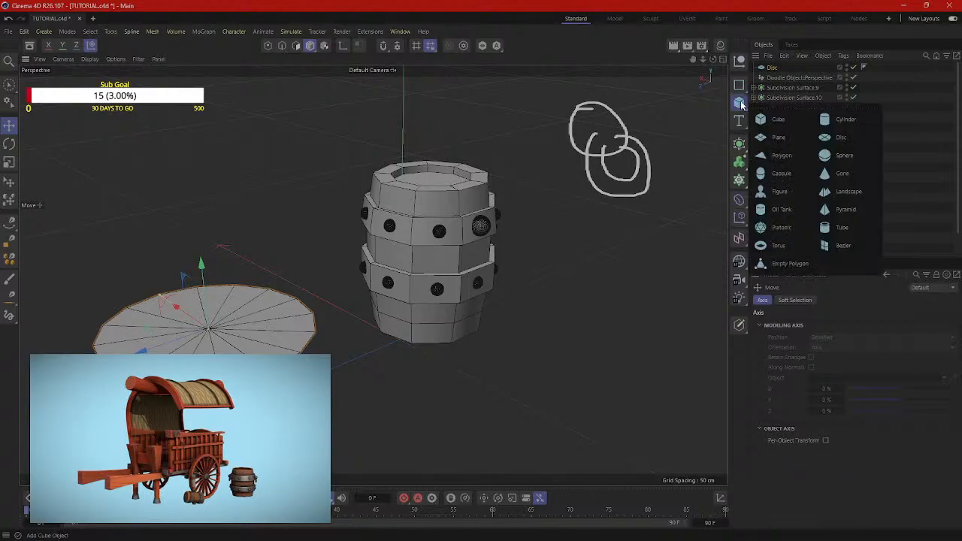
{"action": "left_click", "coordinate": [849, 120]}
{"action": "left_click_drag", "start_coordinate": [345, 363], "coordinate": [198, 422]}
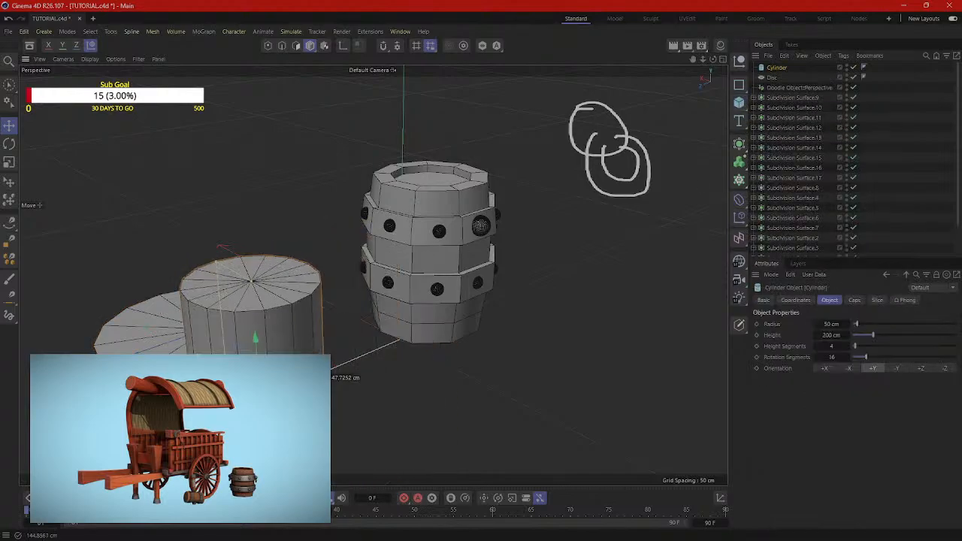
{"action": "middle_click_drag", "start_coordinate": [361, 362], "coordinate": [499, 234], "text": "alt"}
{"action": "left_click_drag", "start_coordinate": [346, 254], "coordinate": [389, 273]}
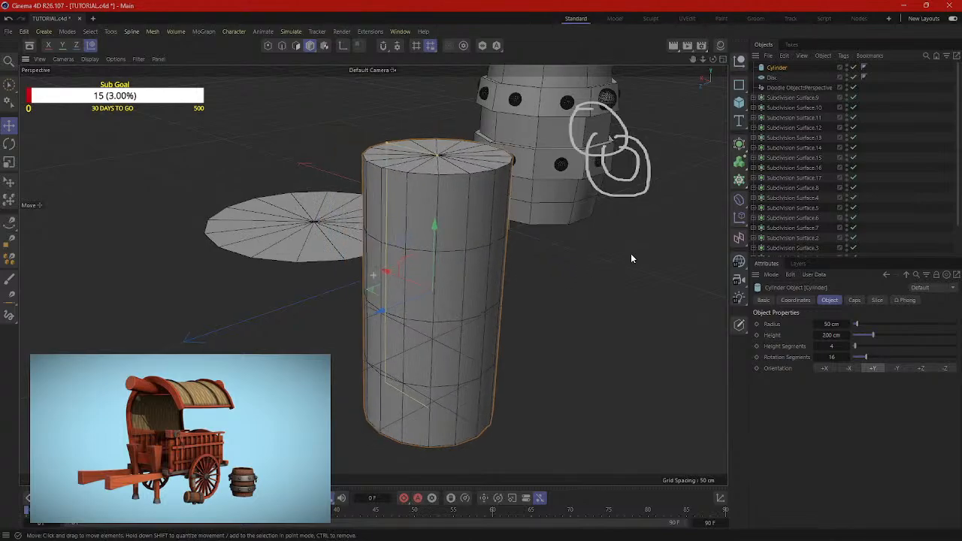
{"action": "middle_click_drag", "start_coordinate": [630, 255], "coordinate": [539, 252], "text": "alt"}
{"action": "left_click_drag", "start_coordinate": [271, 309], "coordinate": [193, 336]}
{"action": "left_click_drag", "start_coordinate": [576, 246], "coordinate": [510, 241], "text": "alt"}
Step: Add a Torus primitive and move it along its X axis until it is clear of the barrel
{"action": "left_click", "coordinate": [740, 111]}
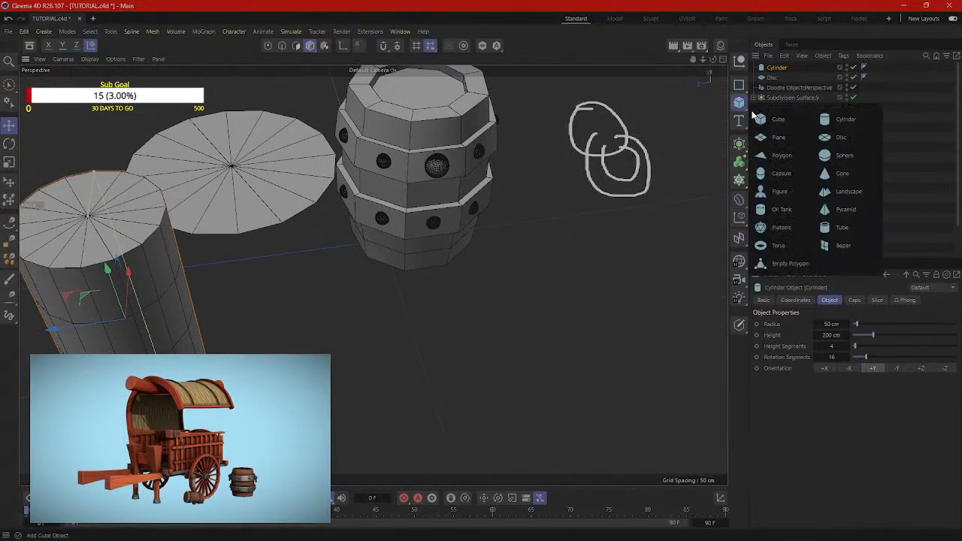
{"action": "left_click", "coordinate": [778, 245]}
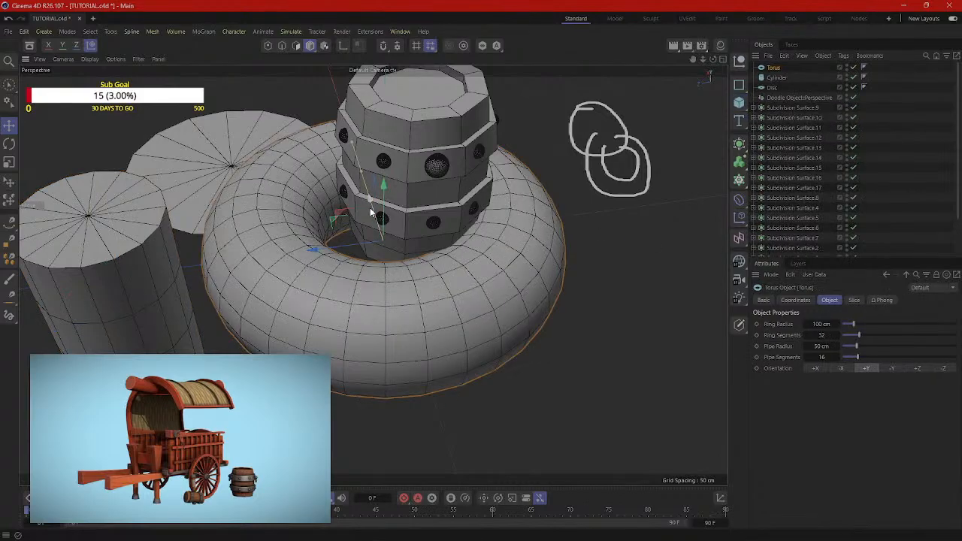
{"action": "left_click_drag", "start_coordinate": [369, 203], "coordinate": [411, 348]}
{"action": "middle_click_drag", "start_coordinate": [575, 240], "coordinate": [620, 127], "text": "alt"}
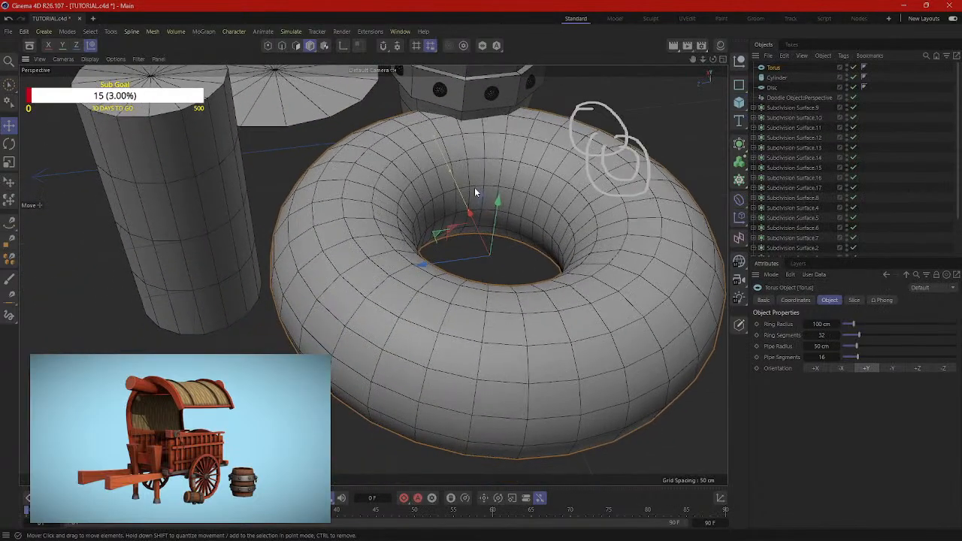
{"action": "left_click_drag", "start_coordinate": [472, 206], "coordinate": [481, 230]}
{"action": "middle_click_drag", "start_coordinate": [518, 203], "coordinate": [359, 216], "text": "alt"}
{"action": "key", "text": "e"}
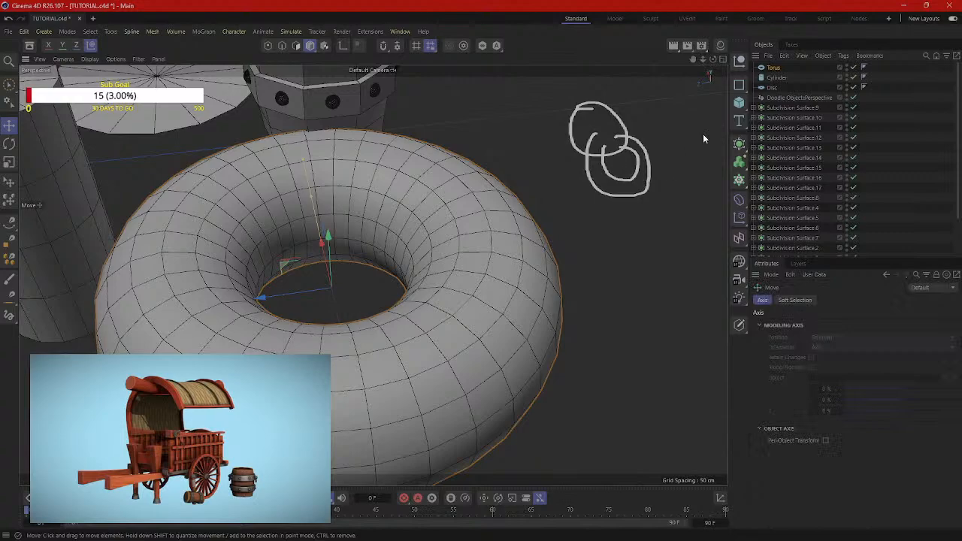
Step: Delete the perspective Doodle object containing the ring sketch
{"action": "left_click", "coordinate": [789, 99]}
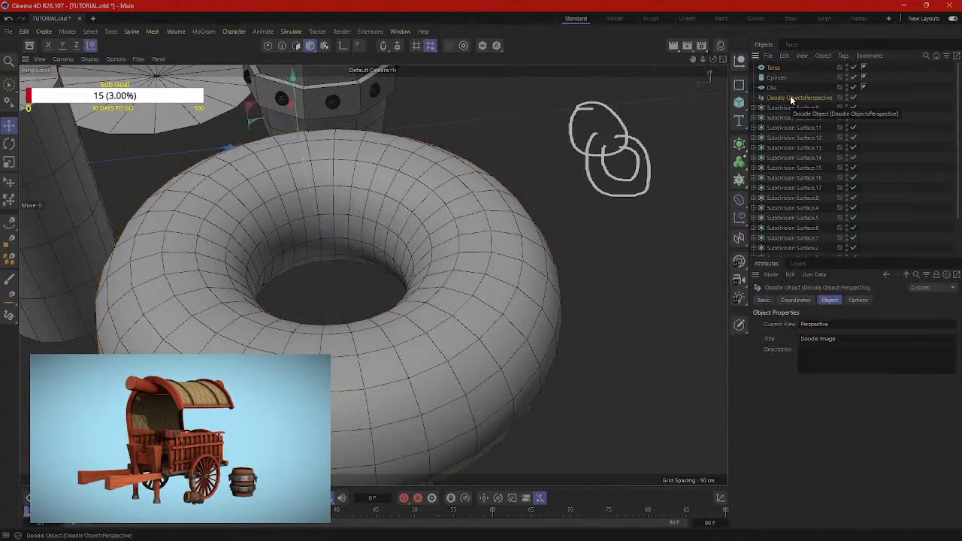
{"action": "key", "text": "Delete"}
{"action": "scroll", "coordinate": [789, 127], "scroll_direction": "down", "scroll_amount": 2}
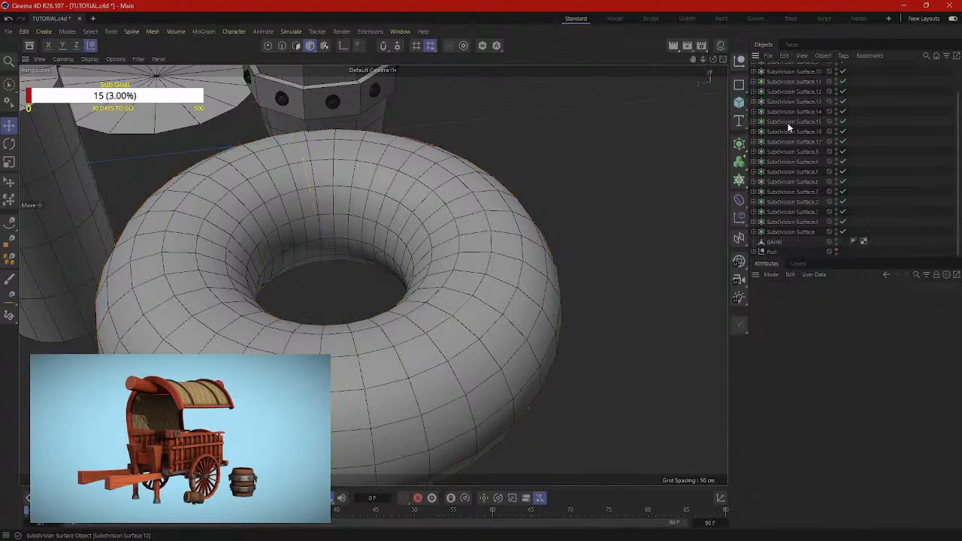
{"action": "scroll", "coordinate": [787, 130], "scroll_direction": "up", "scroll_amount": 3}
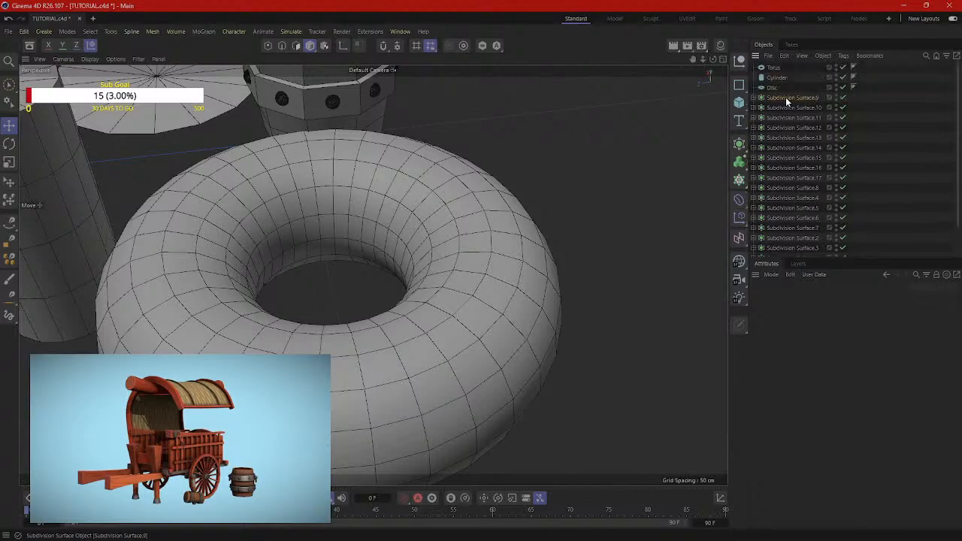
Step: Delete all the Subdivision Surface objects listed between the Disc and the barrel mesh
{"action": "left_click", "coordinate": [787, 99]}
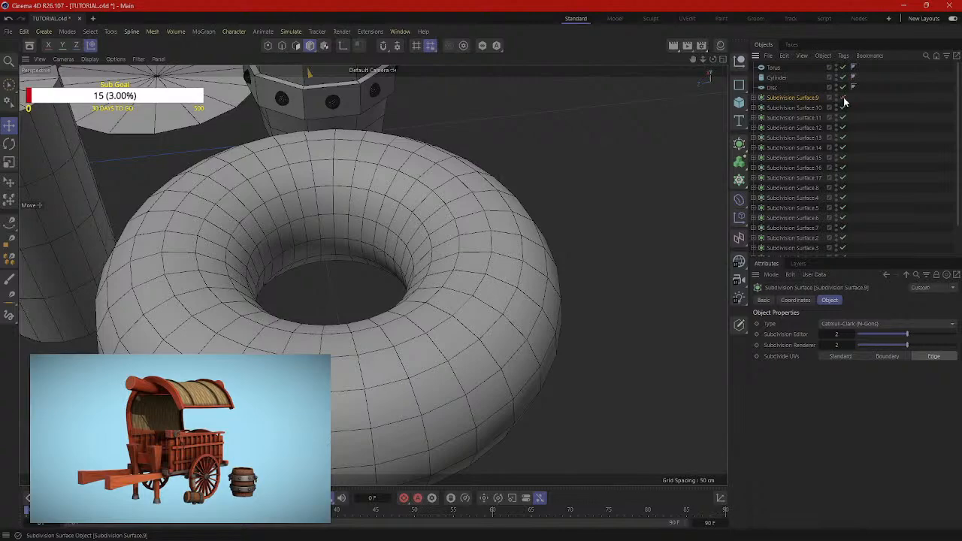
{"action": "key", "text": "Delete"}
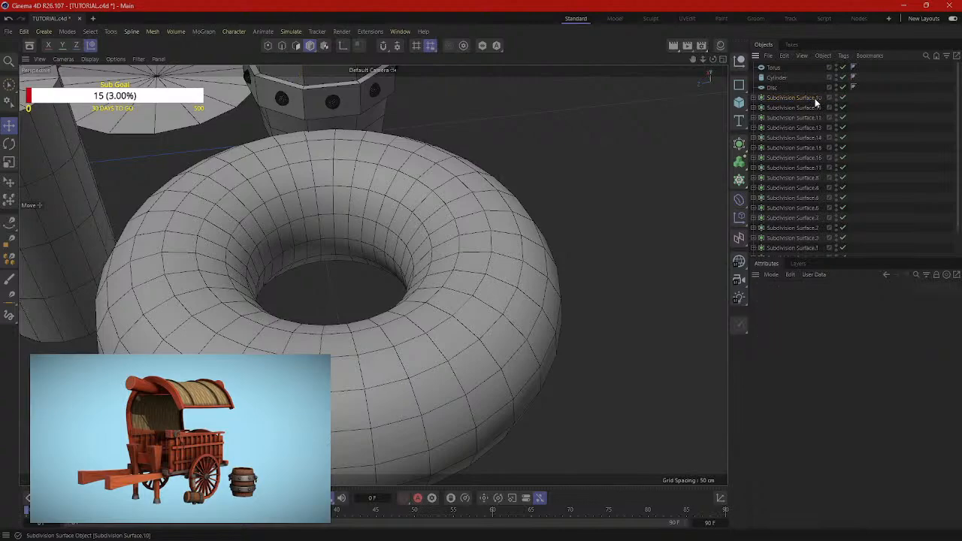
{"action": "left_click", "coordinate": [811, 98]}
{"action": "key", "text": "Delete"}
{"action": "left_click", "coordinate": [811, 98]}
{"action": "key", "text": "Delete"}
{"action": "left_click", "coordinate": [810, 98]}
{"action": "key", "text": "Delete"}
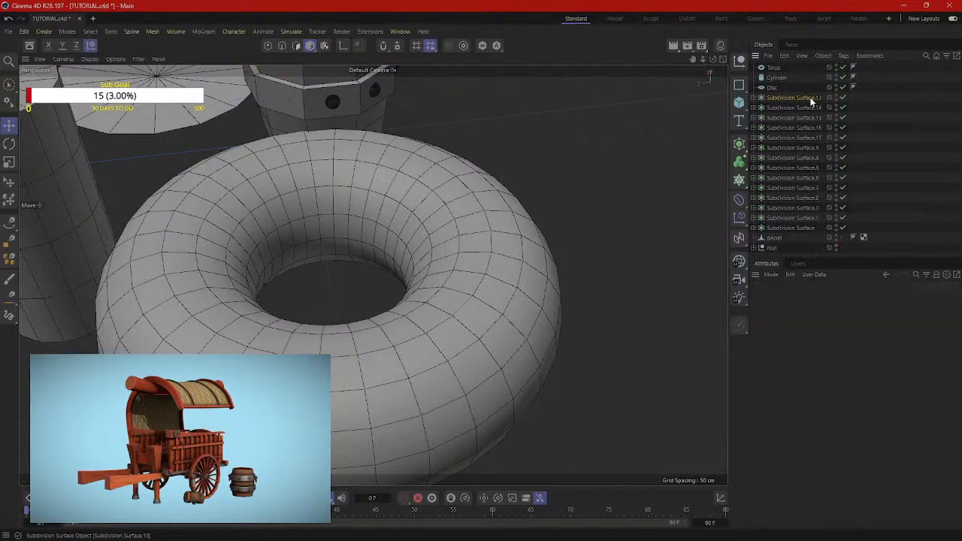
{"action": "left_click", "coordinate": [810, 99]}
{"action": "key", "text": "Delete"}
{"action": "left_click", "coordinate": [811, 99]}
{"action": "key", "text": "Delete"}
{"action": "left_click", "coordinate": [811, 98]}
{"action": "double_click", "coordinate": [811, 98]}
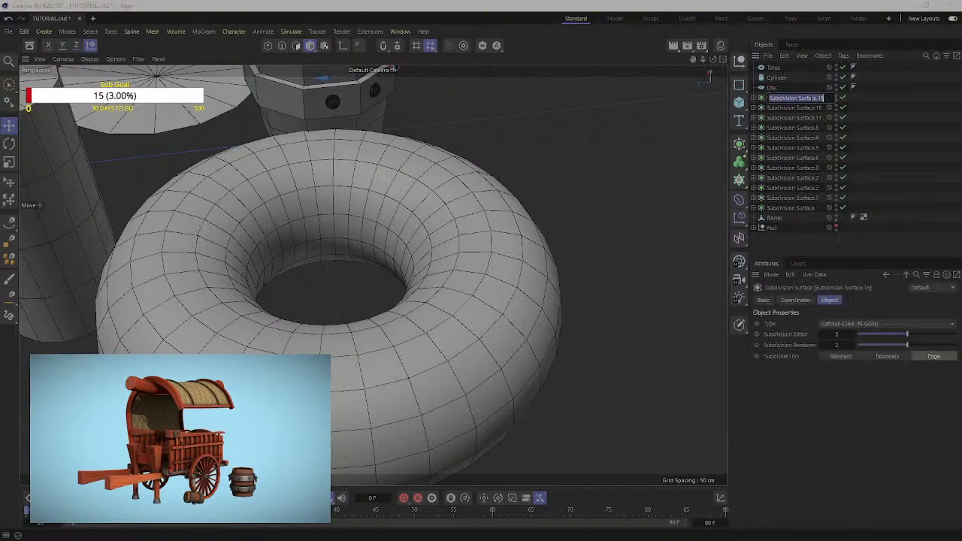
{"action": "left_click", "coordinate": [803, 110]}
{"action": "key", "text": "Delete"}
{"action": "left_click", "coordinate": [802, 110]}
{"action": "key", "text": "Delete"}
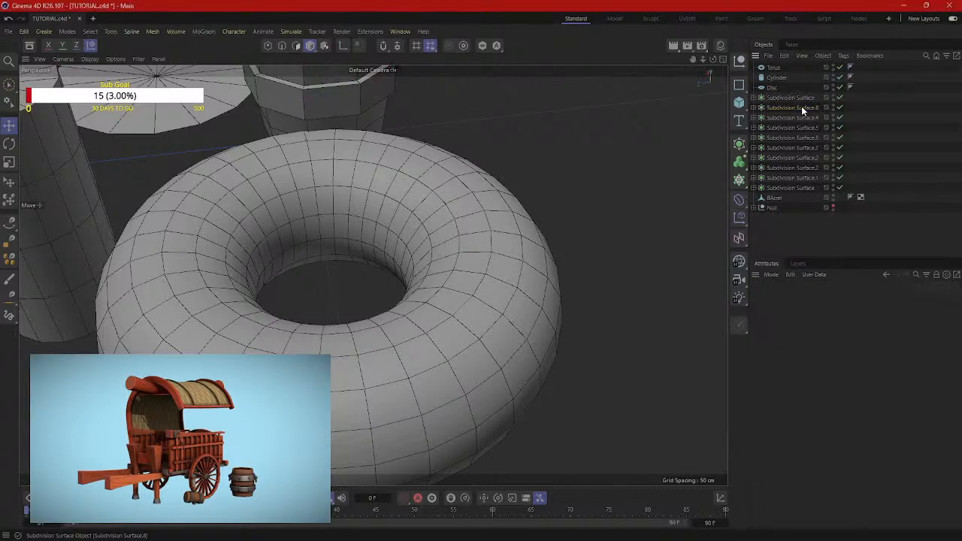
{"action": "left_click", "coordinate": [803, 111]}
{"action": "key", "text": "Delete"}
{"action": "left_click", "coordinate": [802, 111]}
{"action": "key", "text": "Delete"}
{"action": "left_click", "coordinate": [803, 110]}
{"action": "key", "text": "Delete"}
{"action": "left_click", "coordinate": [802, 111]}
{"action": "key", "text": "Delete"}
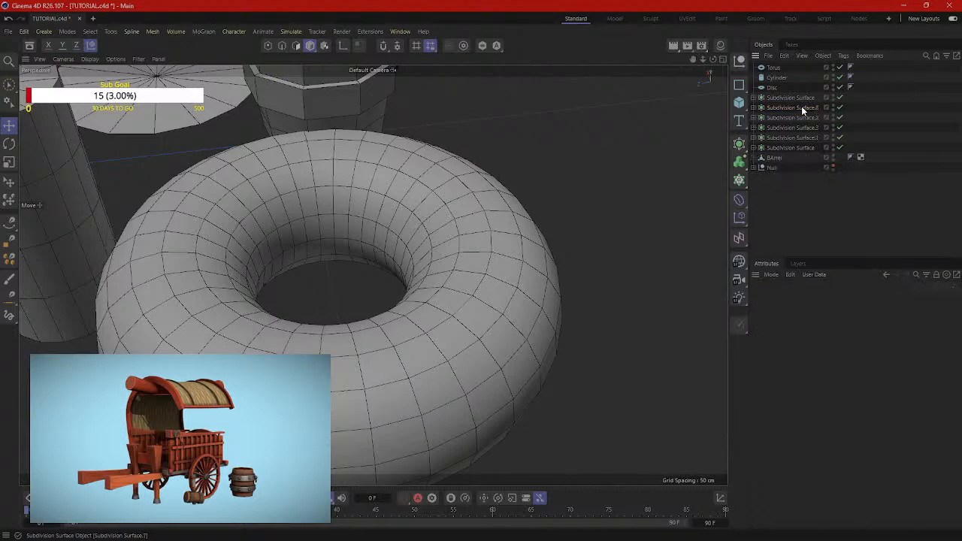
{"action": "left_click", "coordinate": [802, 110]}
{"action": "key", "text": "Delete"}
{"action": "left_click", "coordinate": [802, 110]}
{"action": "key", "text": "Delete"}
{"action": "left_click", "coordinate": [803, 110]}
{"action": "key", "text": "Delete"}
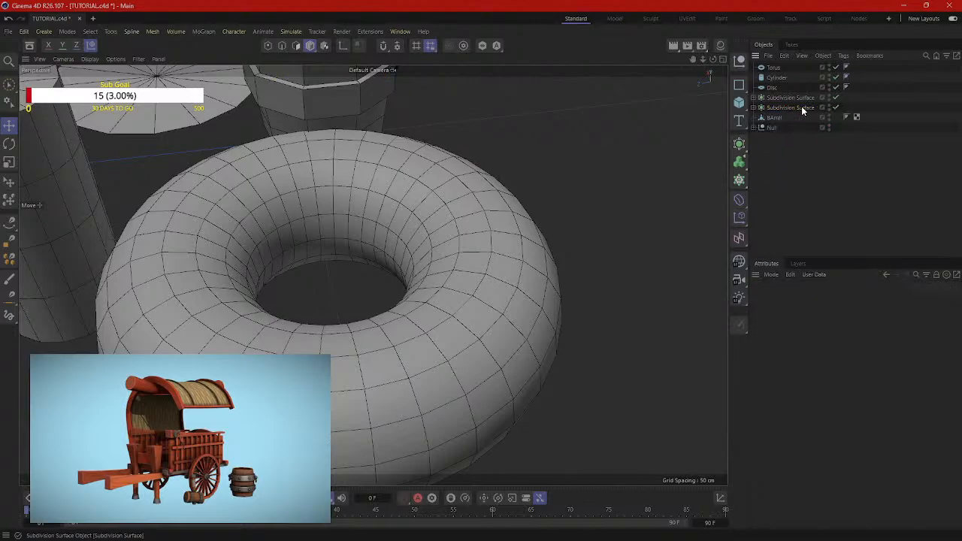
{"action": "left_click", "coordinate": [802, 111]}
{"action": "key", "text": "Delete"}
{"action": "left_click", "coordinate": [801, 97]}
{"action": "key", "text": "Delete"}
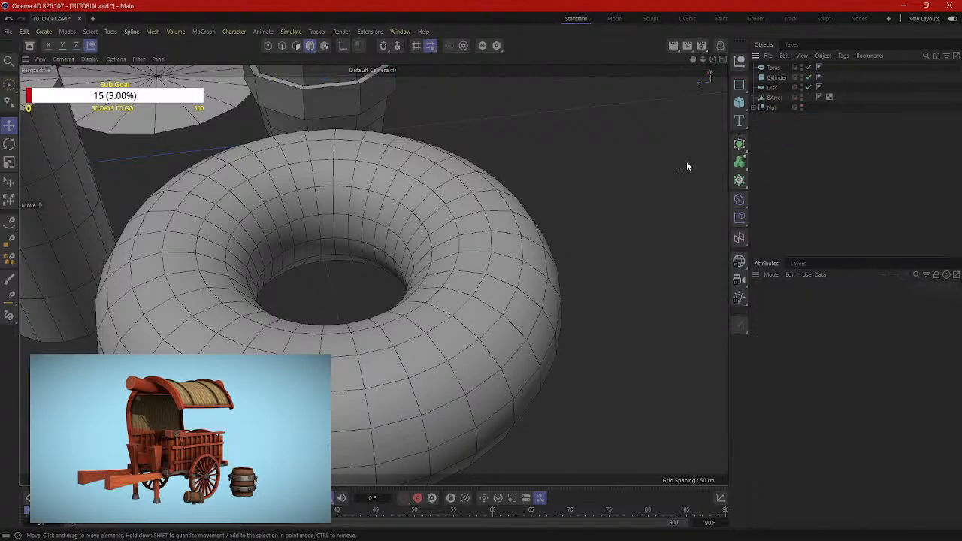
Step: Move the torus farther from the barrel and set ring radius 16 cm, 23 ring segments and pipe radius 3 cm
{"action": "scroll", "coordinate": [582, 159], "scroll_direction": "down", "scroll_amount": 3}
{"action": "left_click_drag", "start_coordinate": [596, 147], "coordinate": [485, 197], "text": "alt"}
{"action": "left_click", "coordinate": [488, 294]}
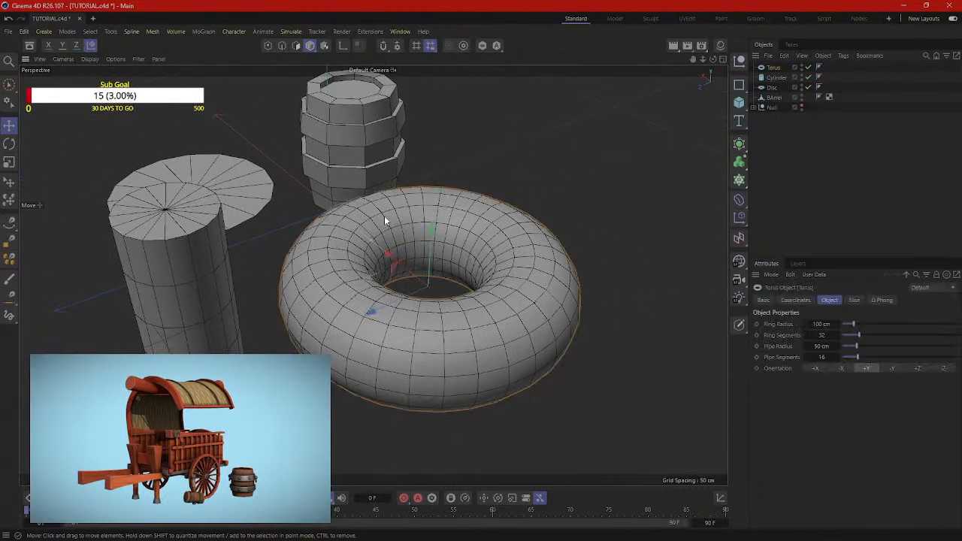
{"action": "left_click_drag", "start_coordinate": [389, 254], "coordinate": [454, 296]}
{"action": "middle_click_drag", "start_coordinate": [574, 253], "coordinate": [496, 223], "text": "alt"}
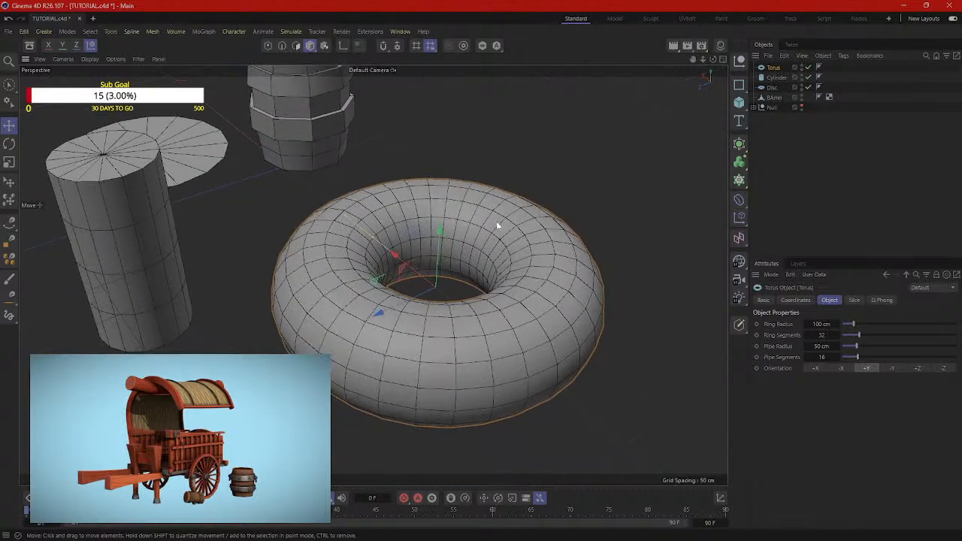
{"action": "mouse_move", "coordinate": [821, 346]}
{"action": "left_mouse_down"}
{"action": "mouse_move", "coordinate": [785, 346]}
{"action": "mouse_move", "coordinate": [822, 324]}
{"action": "mouse_move", "coordinate": [791, 324]}
{"action": "mouse_move", "coordinate": [821, 324]}
{"action": "mouse_move", "coordinate": [806, 345]}
{"action": "left_mouse_up"}
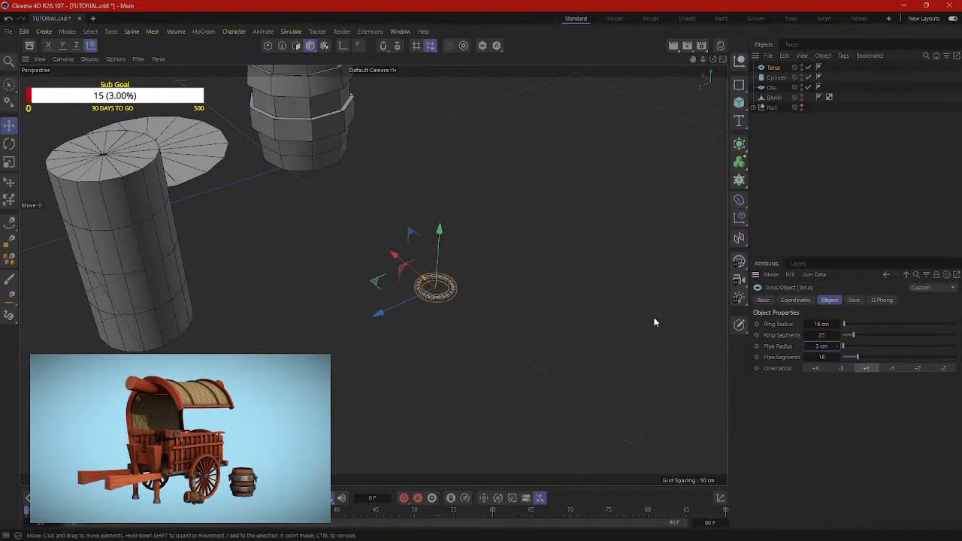
Step: Rotate the small torus upright and raise it along its Y axis
{"action": "scroll", "coordinate": [440, 296], "scroll_direction": "up", "scroll_amount": 5}
{"action": "key", "text": "r"}
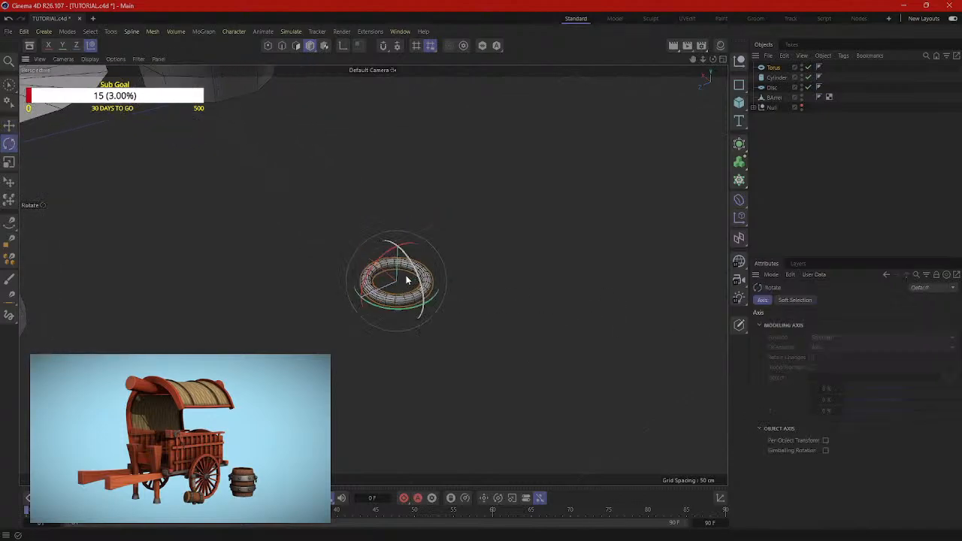
{"action": "mouse_move", "coordinate": [432, 291]}
{"action": "left_mouse_down"}
{"action": "mouse_move", "coordinate": [429, 316]}
{"action": "mouse_move", "coordinate": [430, 303]}
{"action": "left_mouse_up"}
{"action": "middle_click_drag", "start_coordinate": [446, 287], "coordinate": [438, 332], "text": "alt"}
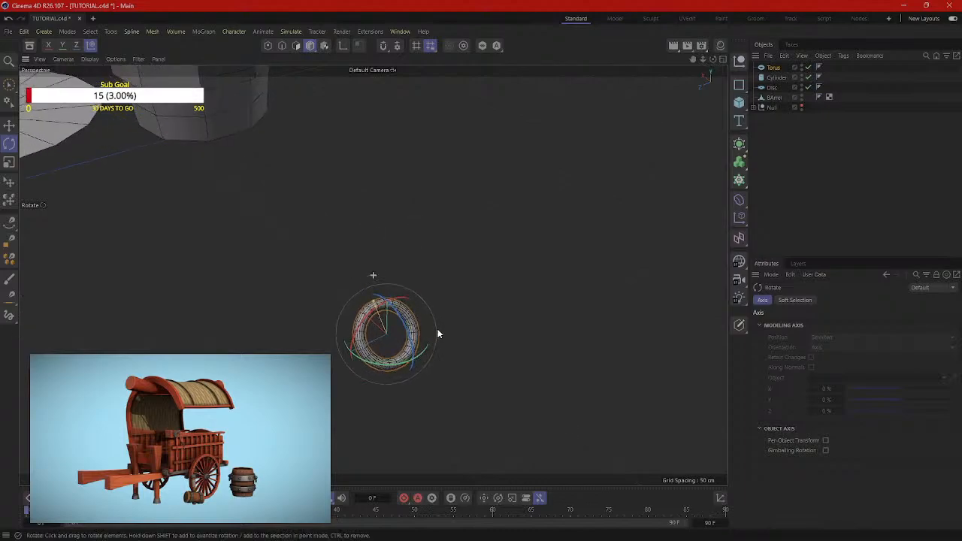
{"action": "key", "text": "e"}
{"action": "left_click_drag", "start_coordinate": [389, 278], "coordinate": [396, 135]}
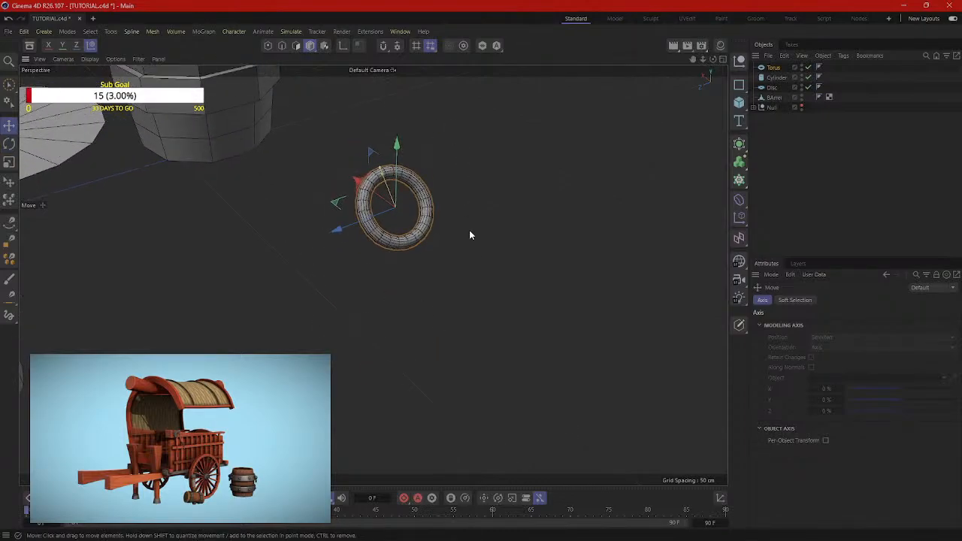
Step: Examine the barrel mesh and the listed objects for the missing rivets
{"action": "scroll", "coordinate": [469, 230], "scroll_direction": "down", "scroll_amount": 6}
{"action": "left_click_drag", "start_coordinate": [442, 271], "coordinate": [208, 194], "text": "alt"}
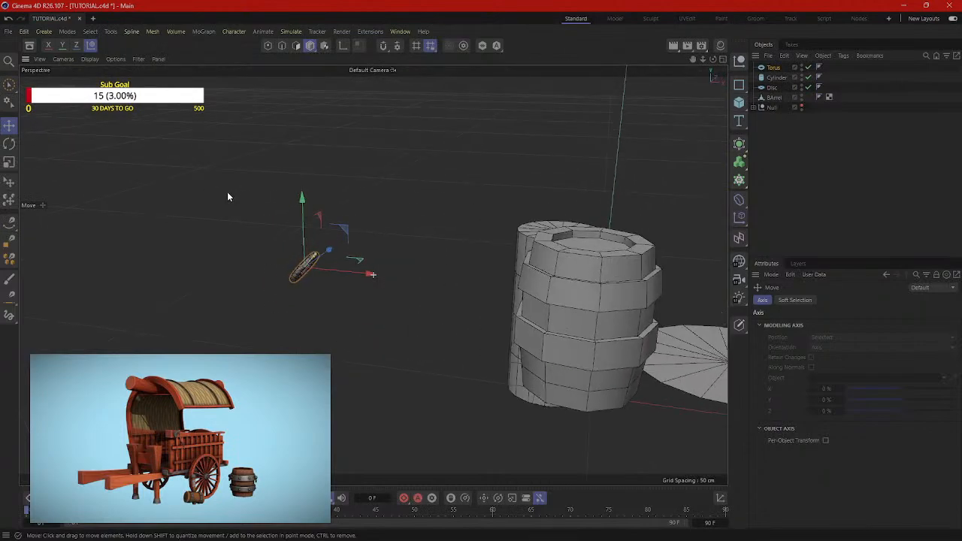
{"action": "left_click", "coordinate": [775, 97]}
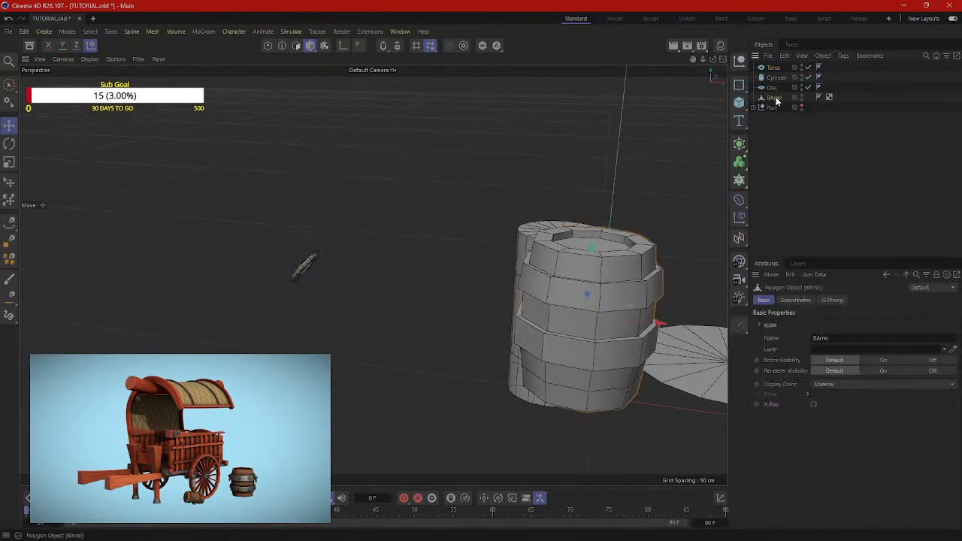
{"action": "left_click", "coordinate": [773, 87]}
{"action": "left_click_drag", "start_coordinate": [593, 248], "coordinate": [464, 209], "text": "alt"}
{"action": "middle_click_drag", "start_coordinate": [464, 210], "coordinate": [421, 161], "text": "alt"}
{"action": "left_click", "coordinate": [430, 253]}
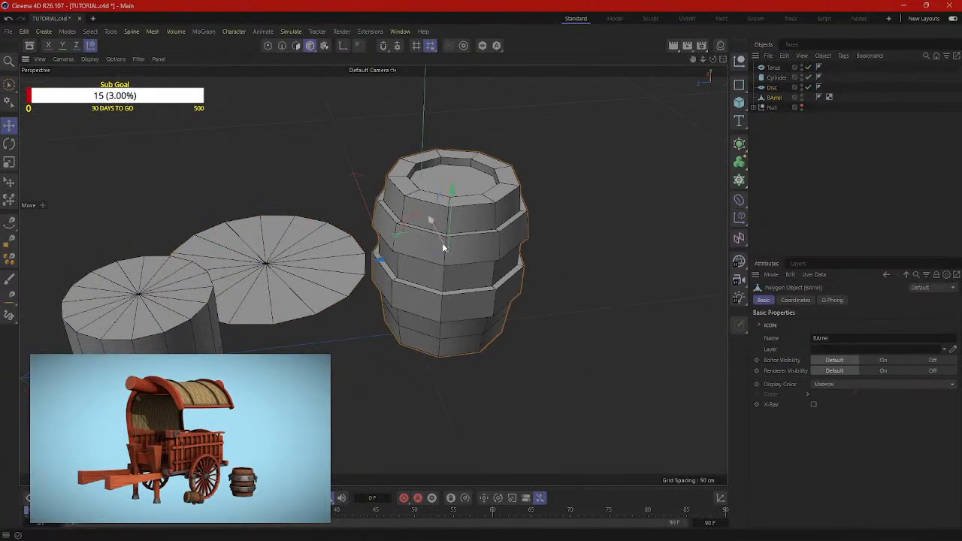
Step: Undo the latest torus changes, try shifting the barrel sideways and undo that shift
{"action": "key", "text": "ctrl+z"}
{"action": "key", "text": "ctrl+z"}
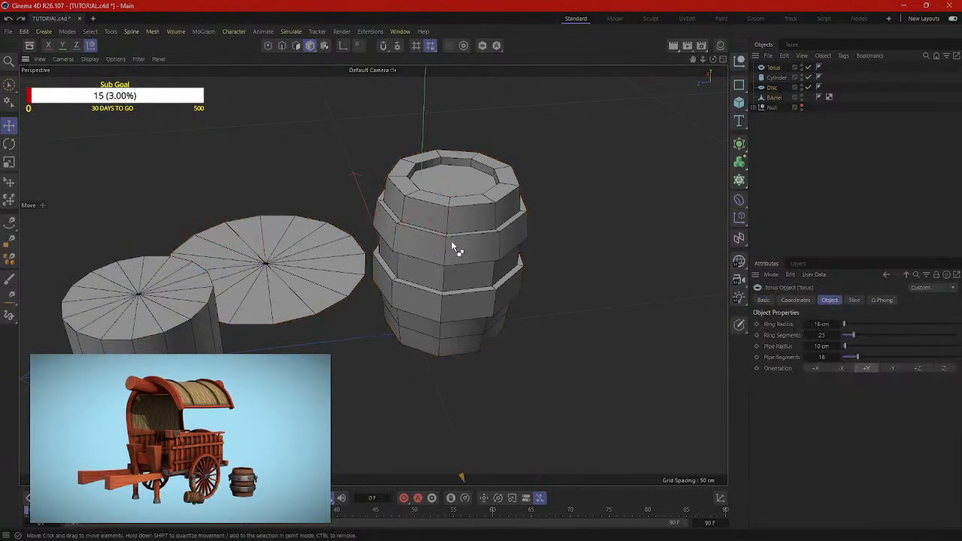
{"action": "left_click", "coordinate": [444, 202]}
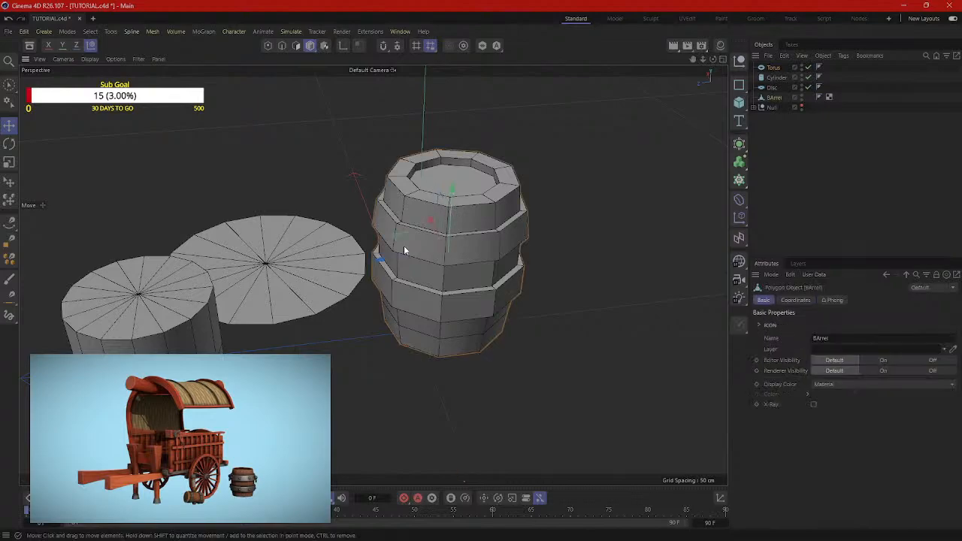
{"action": "left_click_drag", "start_coordinate": [448, 251], "coordinate": [532, 258]}
{"action": "key", "text": "ctrl+z"}
Step: Check the contents of the Null group for the barrel's missing rivets and collapse the group
{"action": "left_click", "coordinate": [769, 107]}
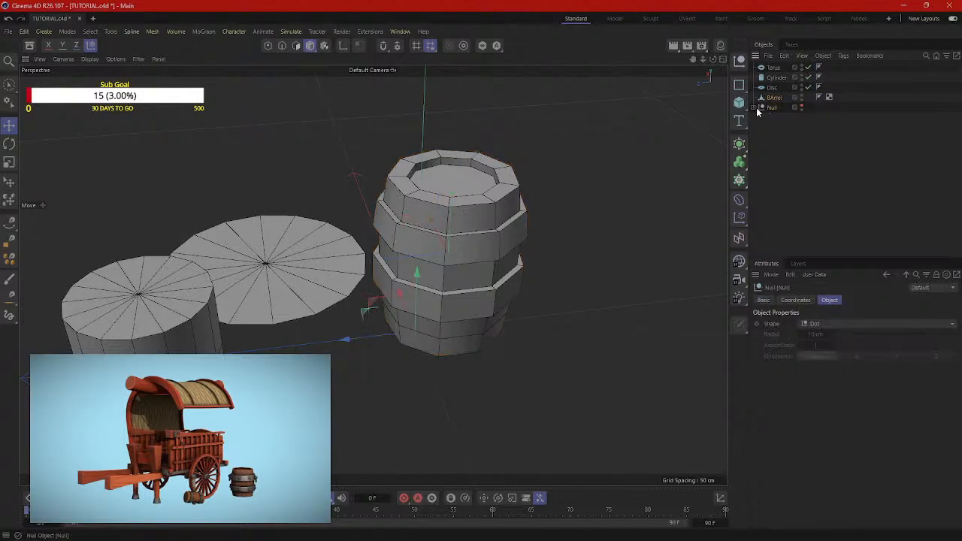
{"action": "left_click", "coordinate": [756, 108]}
{"action": "scroll", "coordinate": [789, 171], "scroll_direction": "down", "scroll_amount": 5}
{"action": "scroll", "coordinate": [781, 161], "scroll_direction": "up", "scroll_amount": 5}
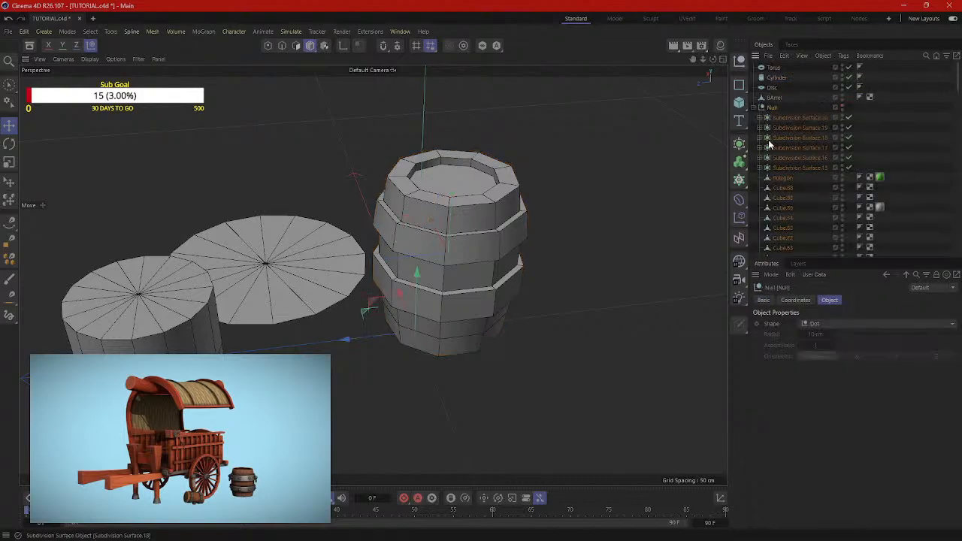
{"action": "left_click", "coordinate": [752, 108]}
{"action": "scroll", "coordinate": [671, 183], "scroll_direction": "down", "scroll_amount": 1}
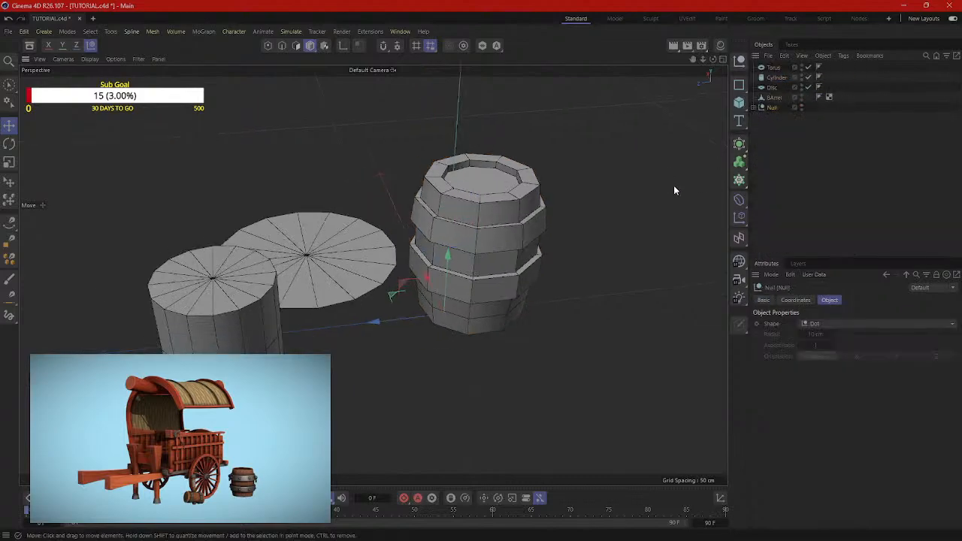
Step: Undo the torus resizing, then the latest deletions of the barrel's rivets
{"action": "left_click_drag", "start_coordinate": [674, 186], "coordinate": [620, 187], "text": "alt"}
{"action": "key", "text": "ctrl+z"}
{"action": "key", "text": "ctrl+z"}
{"action": "key", "text": "ctrl+z"}
{"action": "key", "text": "ctrl+z"}
{"action": "key", "text": "ctrl+z"}
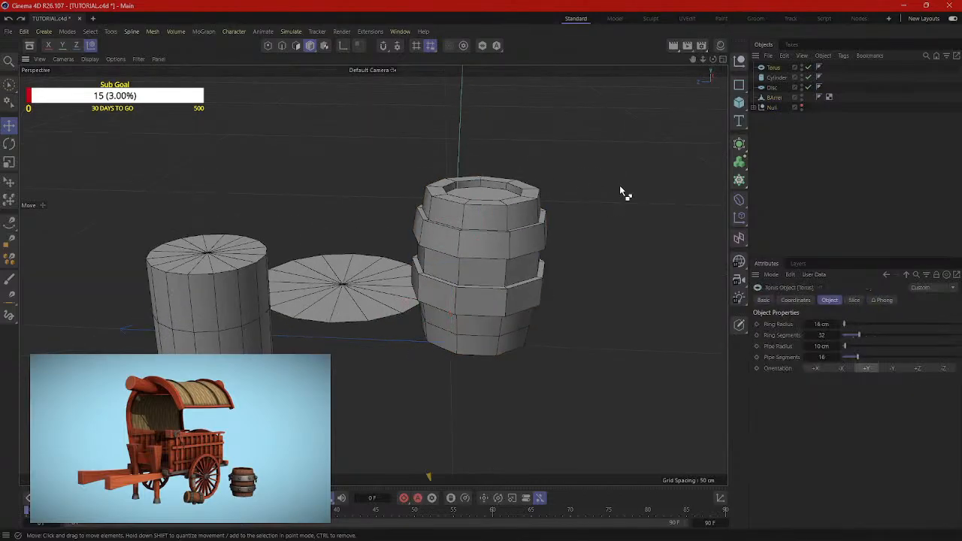
{"action": "key", "text": "ctrl+z"}
{"action": "key", "text": "ctrl+z"}
{"action": "key", "text": "ctrl+z"}
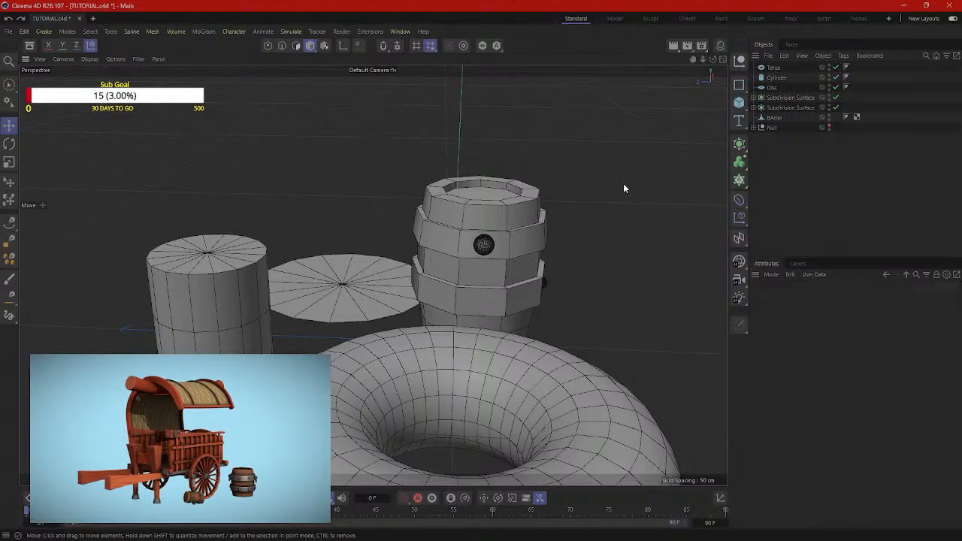
Step: Undo the earlier rivet deletions to restore all the Subdivision Surface rivets on both barrel bands
{"action": "left_click", "coordinate": [774, 109]}
{"action": "key", "text": "ctrl+z"}
{"action": "key", "text": "ctrl+z"}
{"action": "key", "text": "ctrl+z"}
{"action": "key", "text": "ctrl+z"}
{"action": "key", "text": "ctrl+z"}
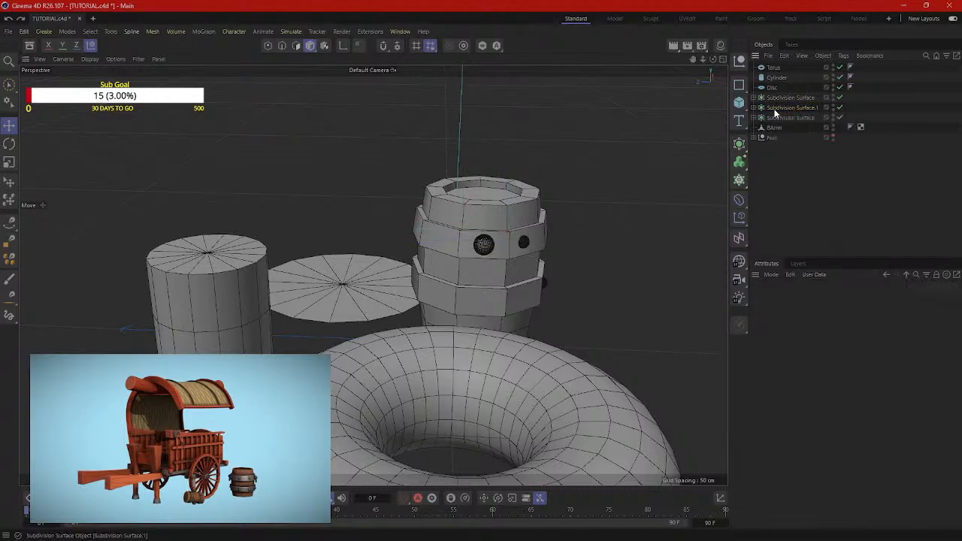
{"action": "key", "text": "ctrl+z"}
{"action": "key", "text": "ctrl+z"}
{"action": "key", "text": "ctrl+z"}
{"action": "key", "text": "ctrl+z"}
{"action": "key", "text": "ctrl+z"}
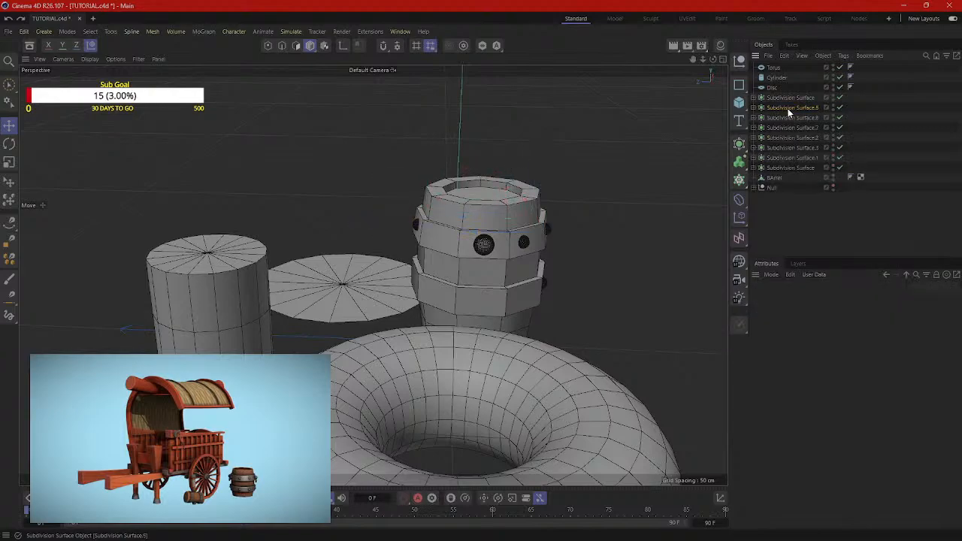
{"action": "key", "text": "ctrl+z"}
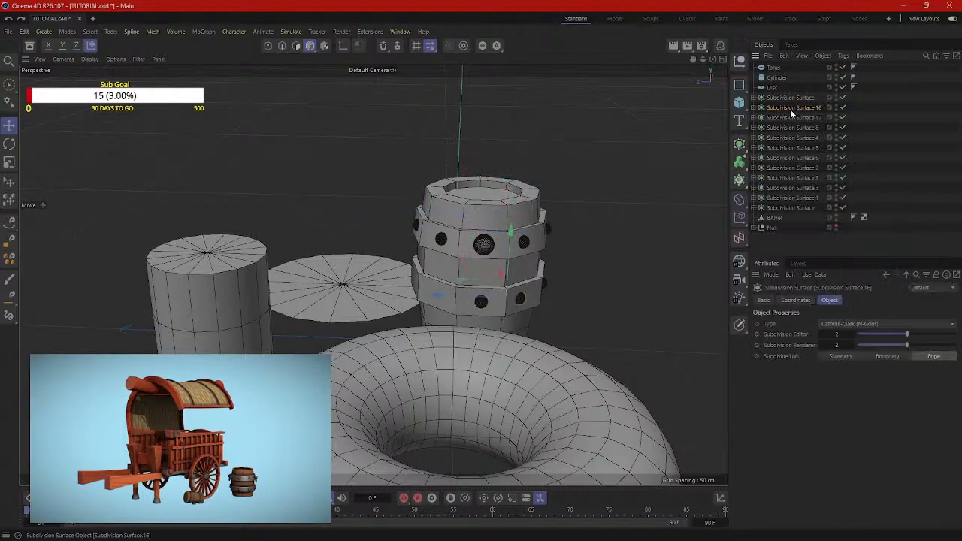
{"action": "key", "text": "ctrl+z"}
{"action": "key", "text": "ctrl+z"}
{"action": "key", "text": "ctrl+z"}
{"action": "key", "text": "ctrl+z"}
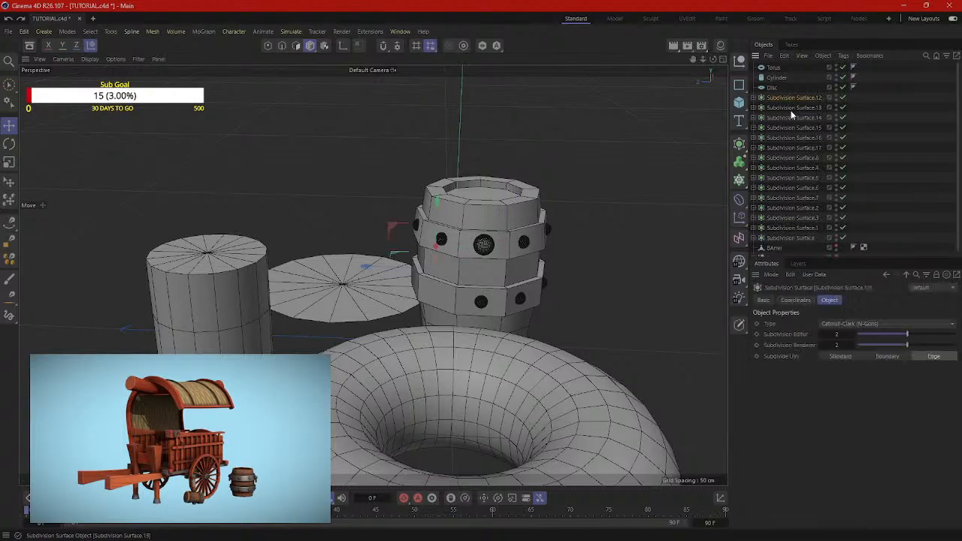
{"action": "key", "text": "ctrl+z"}
{"action": "left_click_drag", "start_coordinate": [683, 176], "coordinate": [373, 275], "text": "alt"}
{"action": "key", "text": "ctrl+z"}
Step: Add a null object and group all the rivets' Subdivision Surface objects under it
{"action": "scroll", "coordinate": [788, 210], "scroll_direction": "down", "scroll_amount": 2}
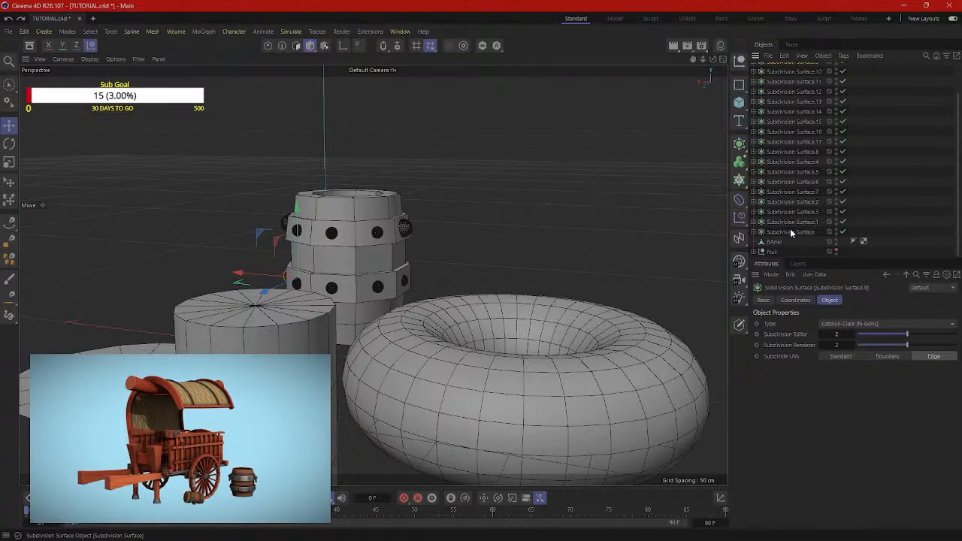
{"action": "left_click", "coordinate": [790, 233]}
{"action": "left_click", "coordinate": [739, 63]}
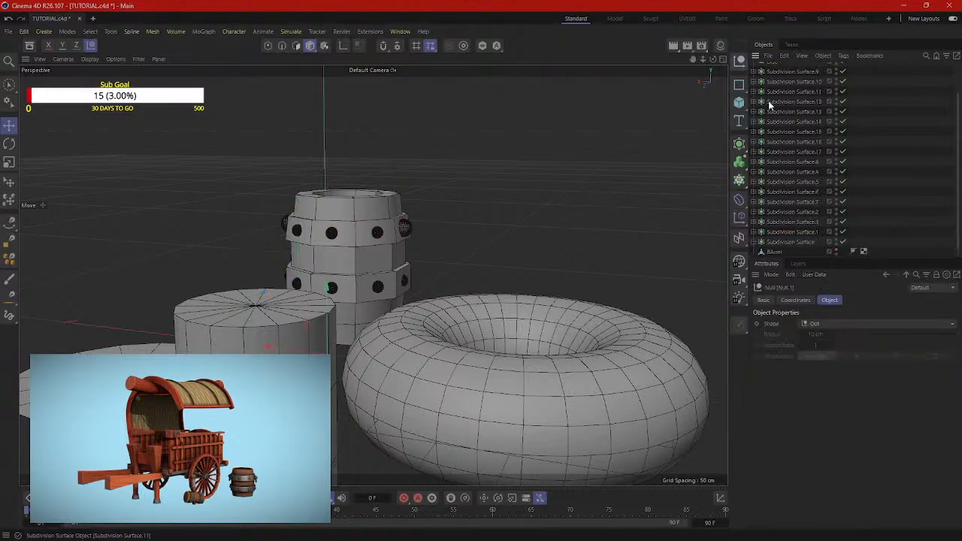
{"action": "scroll", "coordinate": [785, 171], "scroll_direction": "up", "scroll_amount": 2}
{"action": "scroll", "coordinate": [768, 111], "scroll_direction": "down", "scroll_amount": 2}
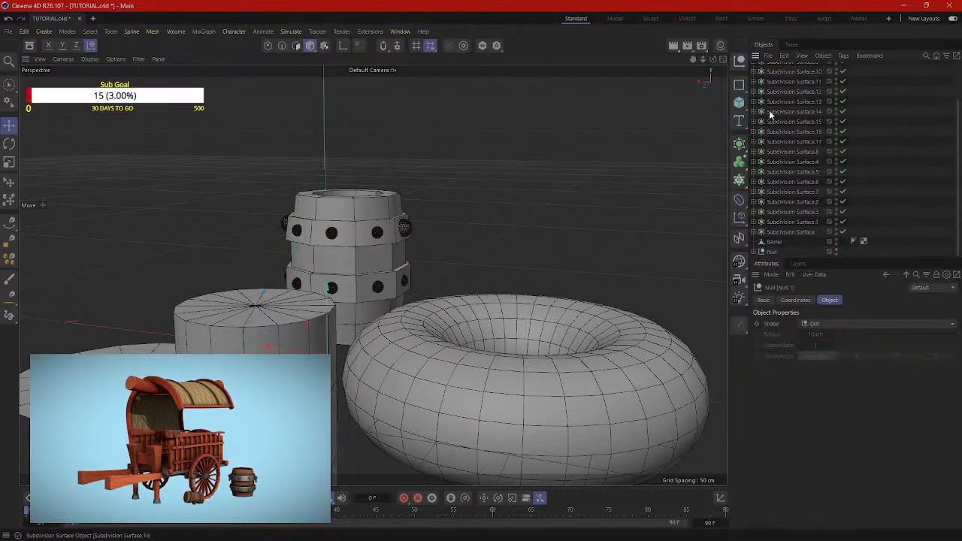
{"action": "scroll", "coordinate": [792, 176], "scroll_direction": "up", "scroll_amount": 2}
{"action": "left_click", "coordinate": [776, 117]}
{"action": "scroll", "coordinate": [789, 143], "scroll_direction": "down", "scroll_amount": 2}
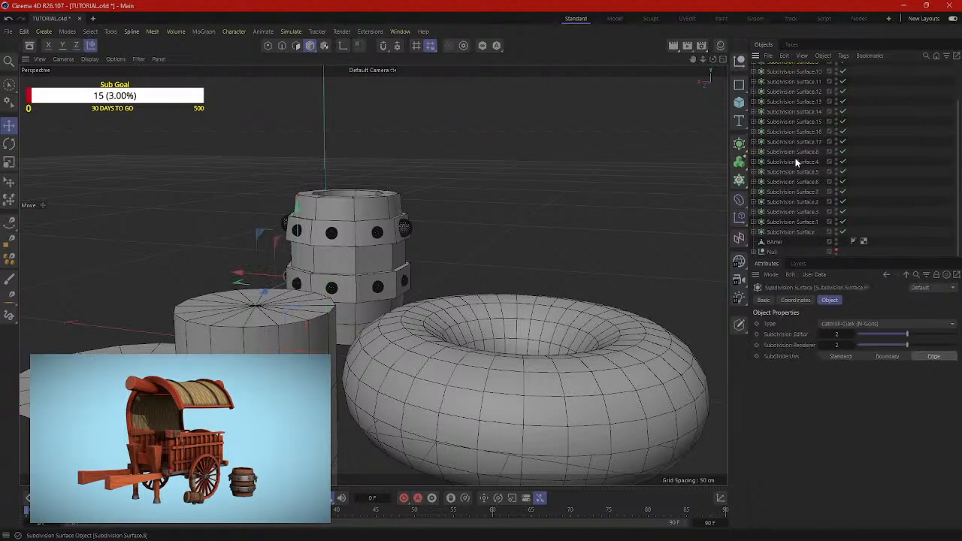
{"action": "left_click", "coordinate": [791, 233], "text": "shift"}
{"action": "scroll", "coordinate": [794, 200], "scroll_direction": "up", "scroll_amount": 2}
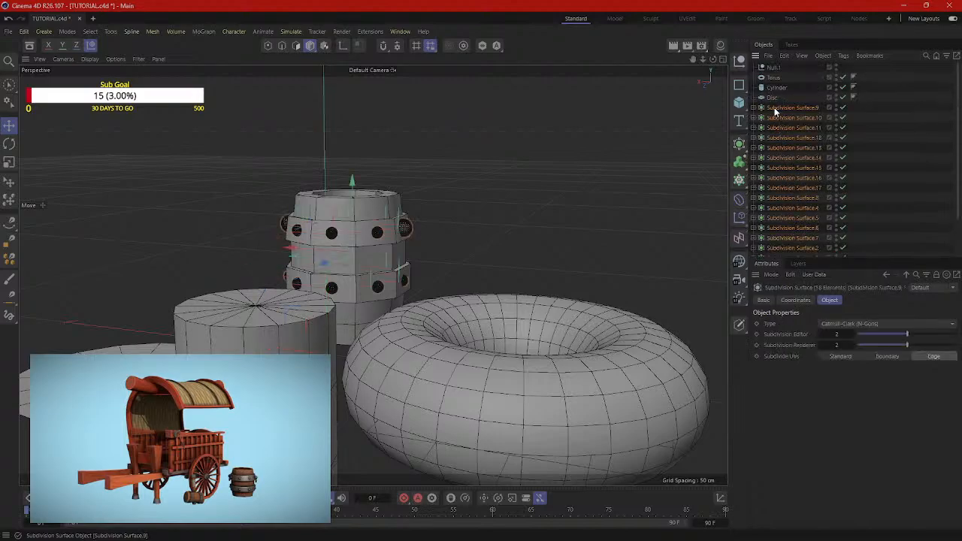
{"action": "left_click_drag", "start_coordinate": [769, 68], "coordinate": [770, 68]}
{"action": "left_click", "coordinate": [755, 67]}
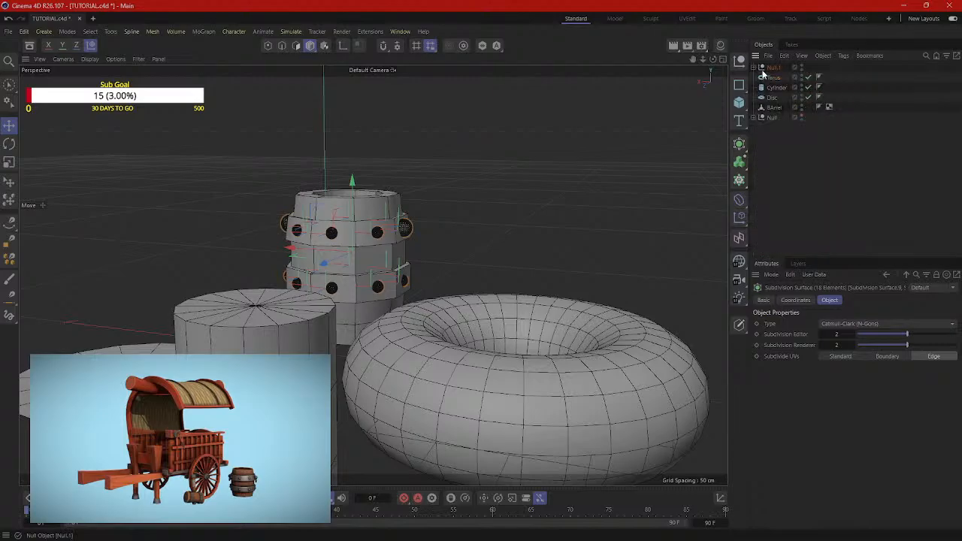
{"action": "left_click", "coordinate": [773, 67]}
Step: Set the torus's ring radius to 21 cm, its pipe radius to 4 cm and its ring segments to 28
{"action": "left_click_drag", "start_coordinate": [621, 199], "coordinate": [590, 353], "text": "alt"}
{"action": "left_click", "coordinate": [586, 365]}
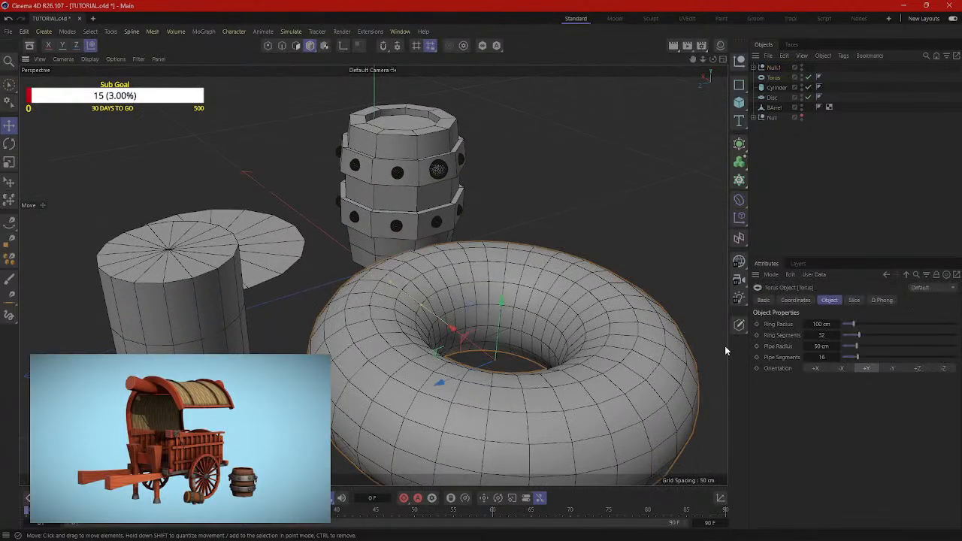
{"action": "mouse_move", "coordinate": [820, 346]}
{"action": "left_mouse_down"}
{"action": "mouse_move", "coordinate": [789, 346]}
{"action": "mouse_move", "coordinate": [819, 332]}
{"action": "left_mouse_up"}
{"action": "left_click_drag", "start_coordinate": [836, 324], "coordinate": [811, 346]}
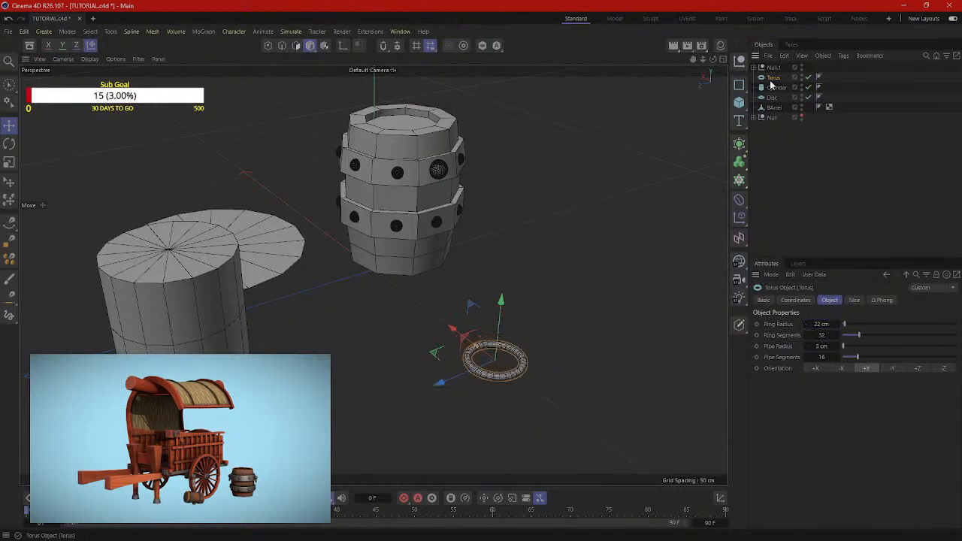
{"action": "left_click", "coordinate": [800, 264]}
{"action": "left_click", "coordinate": [766, 264]}
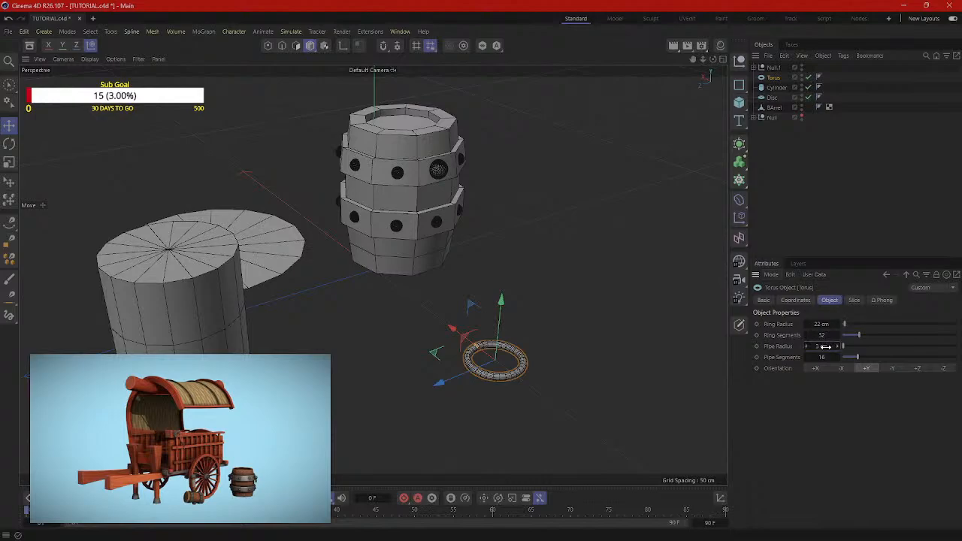
{"action": "left_click_drag", "start_coordinate": [825, 346], "coordinate": [819, 324]}
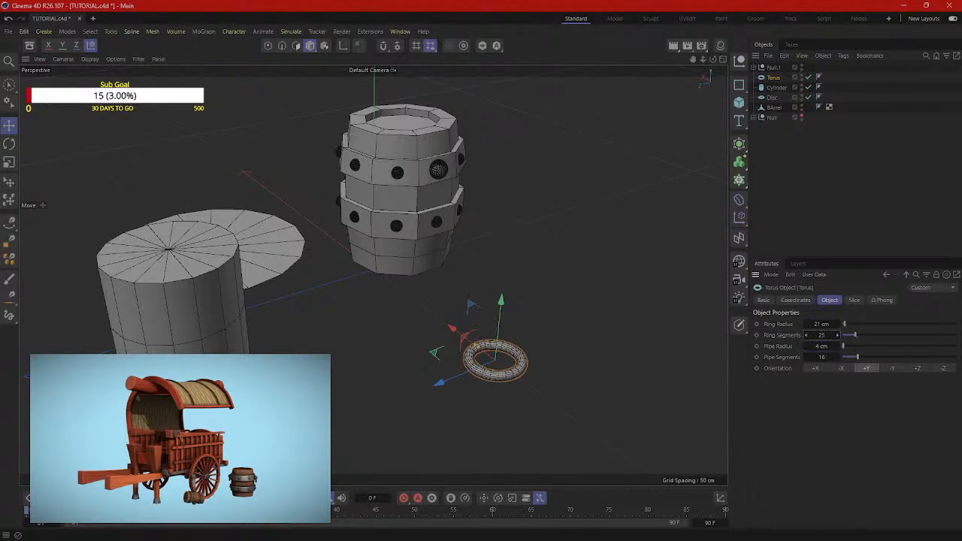
{"action": "left_click_drag", "start_coordinate": [822, 335], "coordinate": [819, 336]}
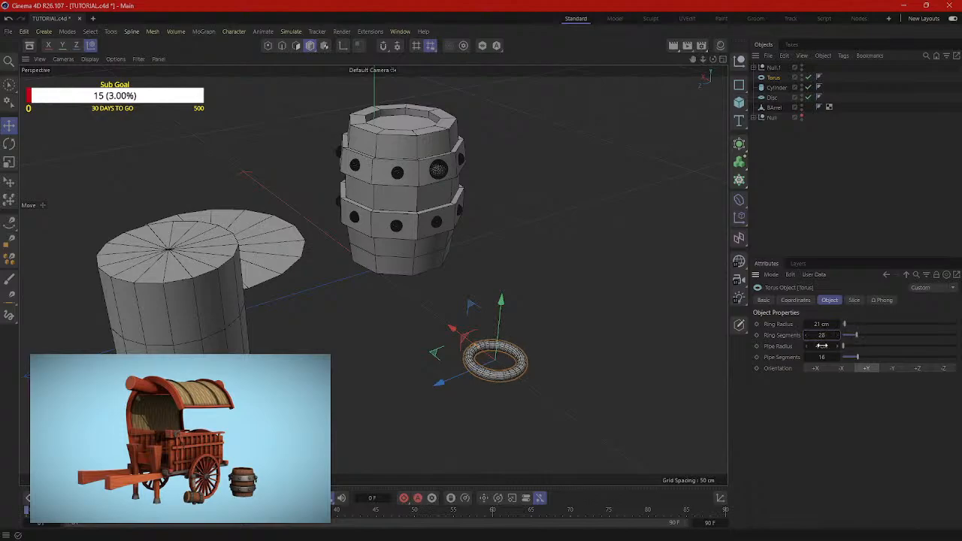
{"action": "left_click_drag", "start_coordinate": [822, 345], "coordinate": [818, 344]}
Step: Rotate the torus upright and move it beside the rivet on the barrel's upper band
{"action": "key", "text": "r"}
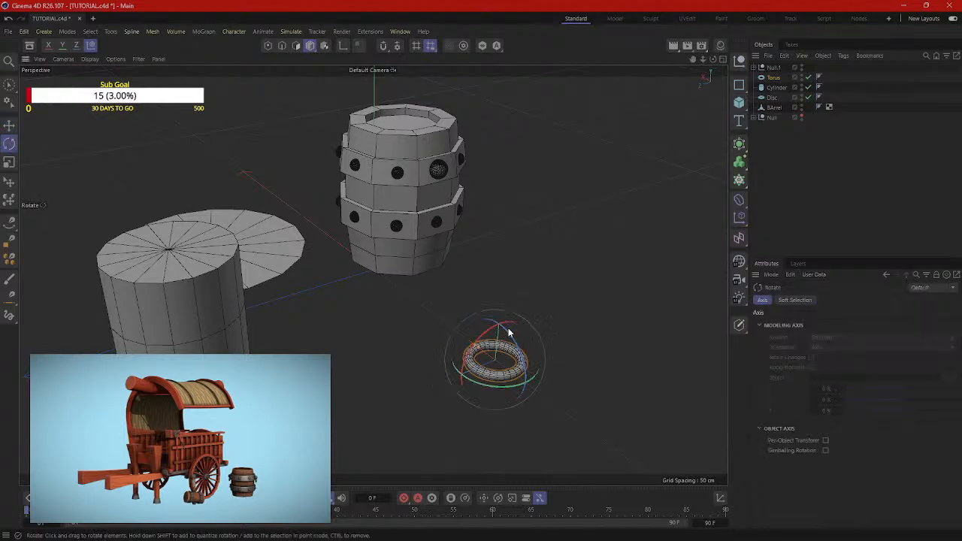
{"action": "left_click_drag", "start_coordinate": [513, 342], "coordinate": [518, 324]}
{"action": "key", "text": "e"}
{"action": "left_click_drag", "start_coordinate": [471, 375], "coordinate": [489, 238]}
{"action": "left_click_drag", "start_coordinate": [467, 202], "coordinate": [511, 193]}
{"action": "middle_click_drag", "start_coordinate": [510, 192], "coordinate": [474, 302], "text": "alt"}
{"action": "left_click_drag", "start_coordinate": [424, 323], "coordinate": [424, 303]}
{"action": "right_click_drag", "start_coordinate": [436, 305], "coordinate": [473, 286], "text": "alt"}
{"action": "left_click_drag", "start_coordinate": [473, 285], "coordinate": [401, 328], "text": "alt"}
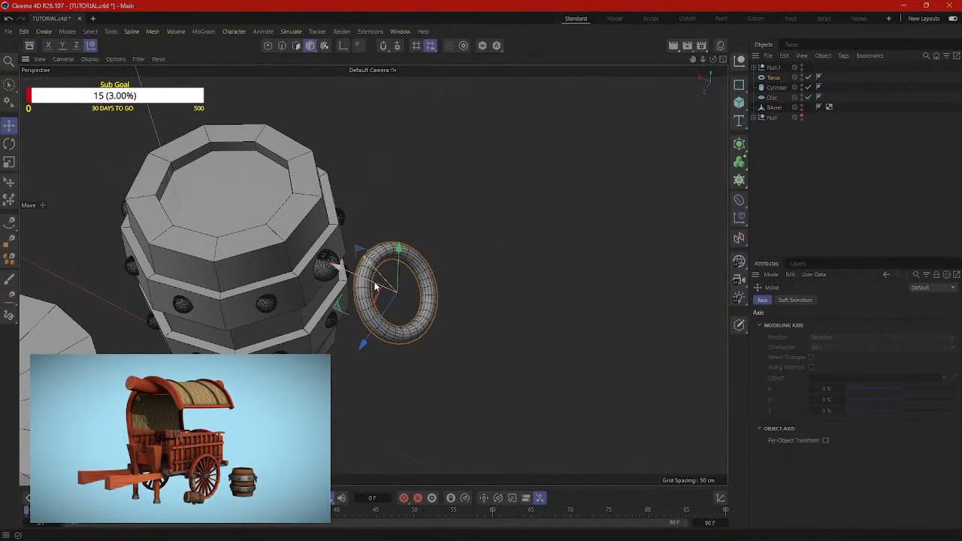
{"action": "left_click_drag", "start_coordinate": [373, 287], "coordinate": [347, 341]}
Step: Scale the torus down to handle size and move it so that it hangs from the upper band's side rivet
{"action": "key", "text": "r"}
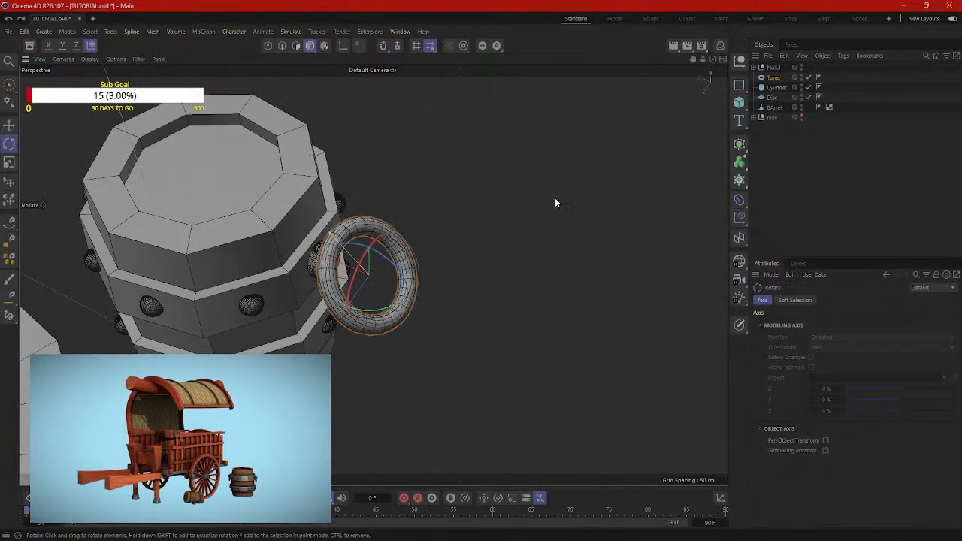
{"action": "key", "text": "t"}
{"action": "left_click_drag", "start_coordinate": [586, 149], "coordinate": [413, 252]}
{"action": "right_click_drag", "start_coordinate": [412, 267], "coordinate": [409, 313], "text": "alt"}
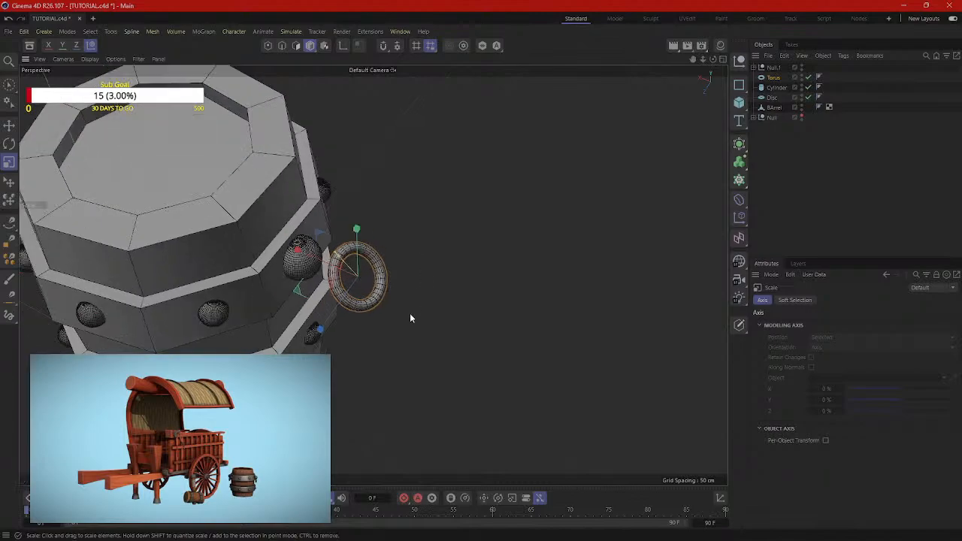
{"action": "left_click_drag", "start_coordinate": [397, 331], "coordinate": [435, 281], "text": "alt"}
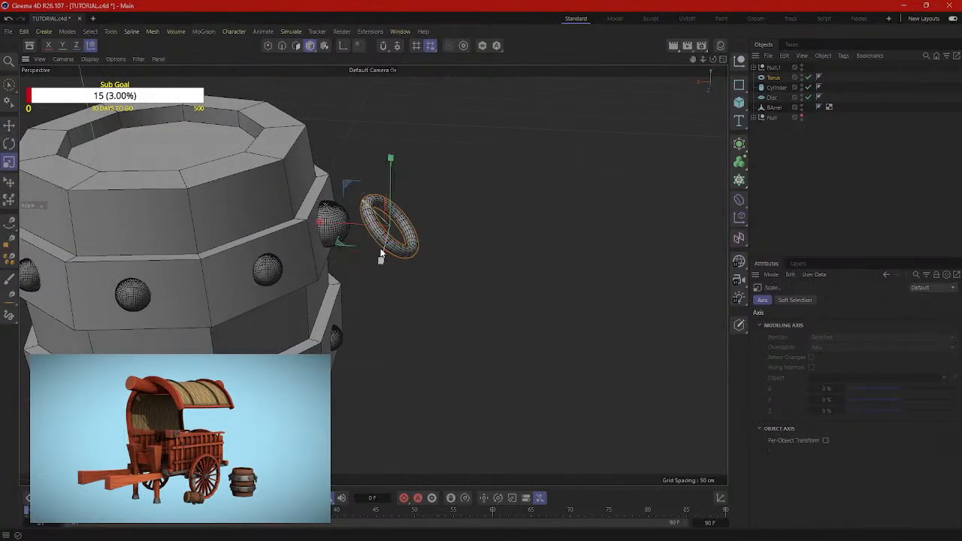
{"action": "key", "text": "r"}
{"action": "key", "text": "e"}
{"action": "left_click_drag", "start_coordinate": [361, 230], "coordinate": [356, 196]}
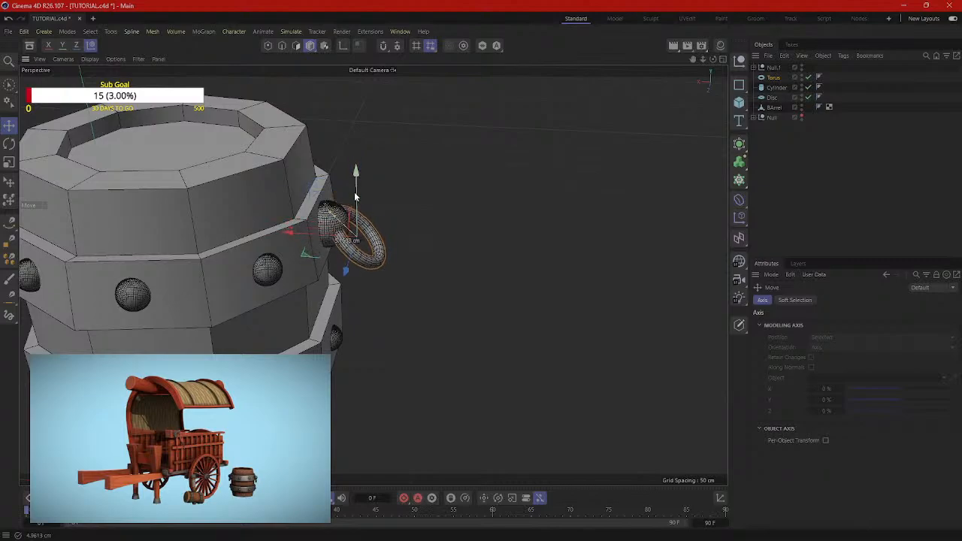
Step: Fine-tune the ring handle's rotation and position so it is centred on its rivet
{"action": "left_click_drag", "start_coordinate": [412, 240], "coordinate": [475, 302], "text": "alt"}
{"action": "key", "text": "r"}
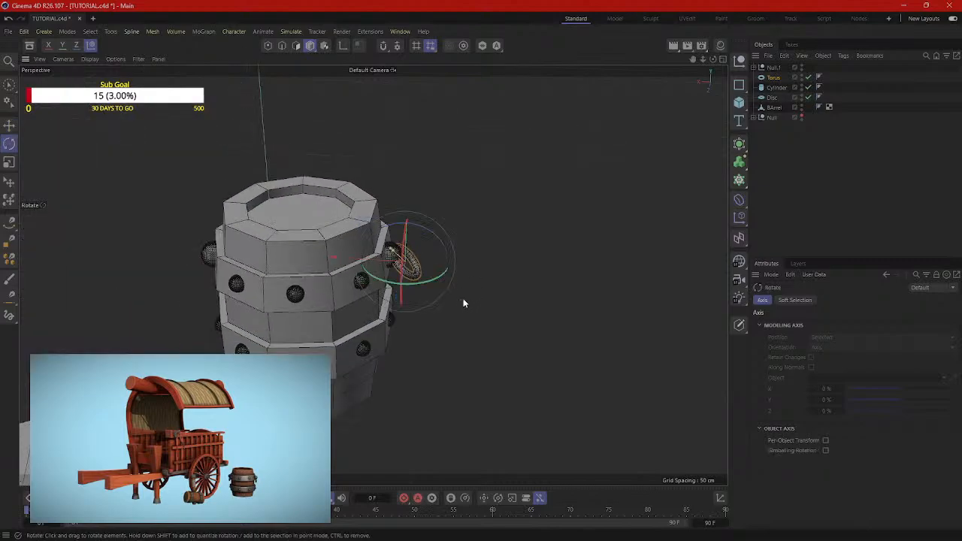
{"action": "left_click_drag", "start_coordinate": [433, 244], "coordinate": [382, 266]}
{"action": "key", "text": "e"}
{"action": "left_click_drag", "start_coordinate": [428, 284], "coordinate": [293, 260], "text": "alt"}
{"action": "key", "text": "r"}
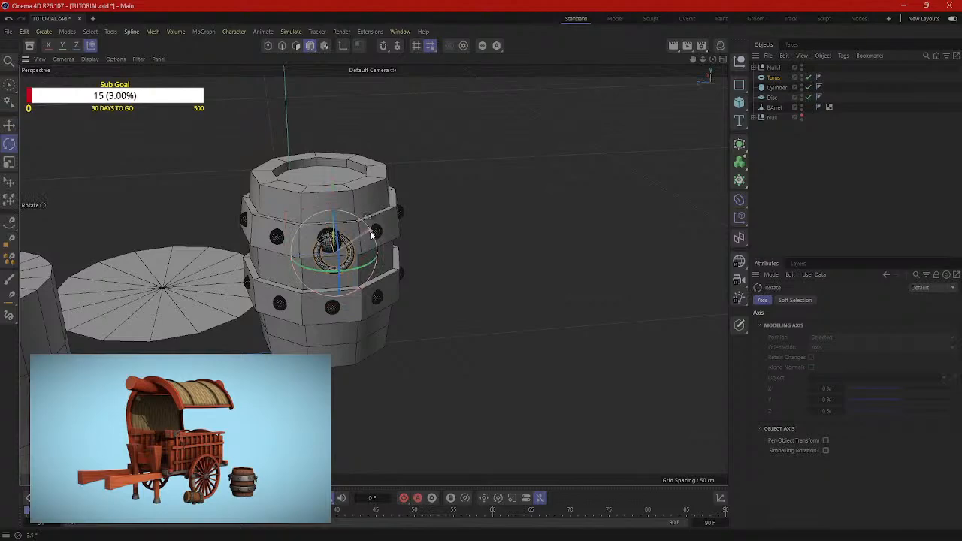
{"action": "key", "text": "e"}
{"action": "left_click_drag", "start_coordinate": [303, 260], "coordinate": [285, 260]}
Step: Move the cylinder along its X axis, away from the disc and the barrel
{"action": "left_click_drag", "start_coordinate": [457, 279], "coordinate": [504, 286], "text": "alt"}
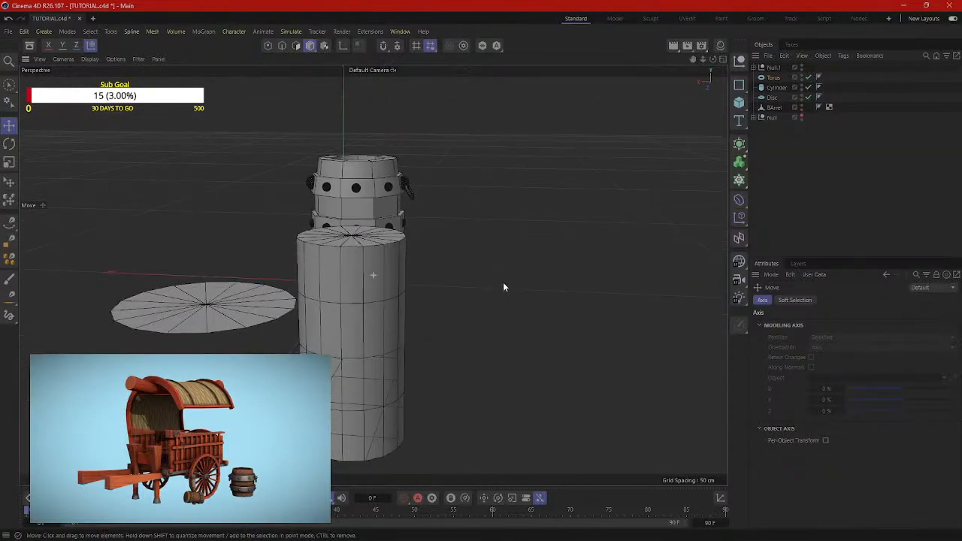
{"action": "left_click_drag", "start_coordinate": [398, 306], "coordinate": [365, 253], "text": "alt"}
{"action": "left_click", "coordinate": [366, 252]}
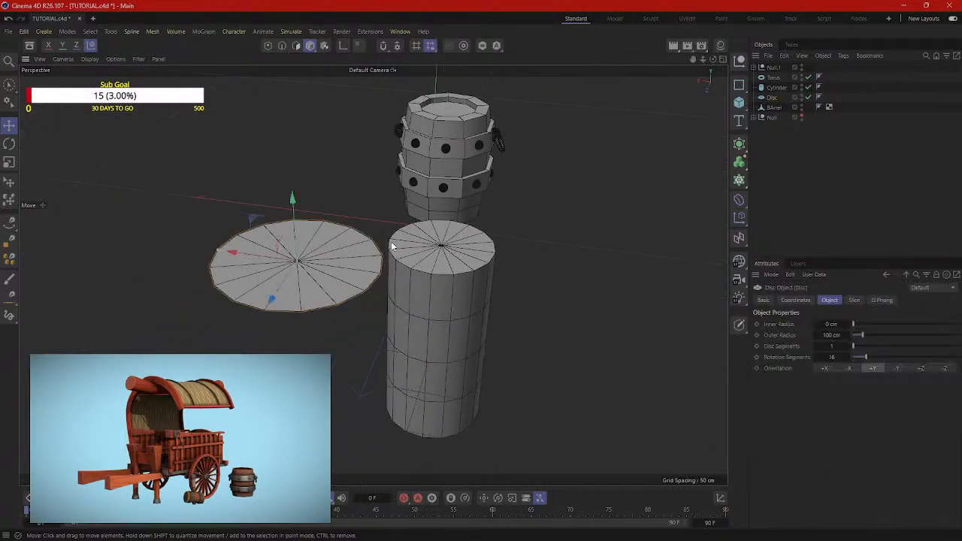
{"action": "left_click", "coordinate": [455, 325]}
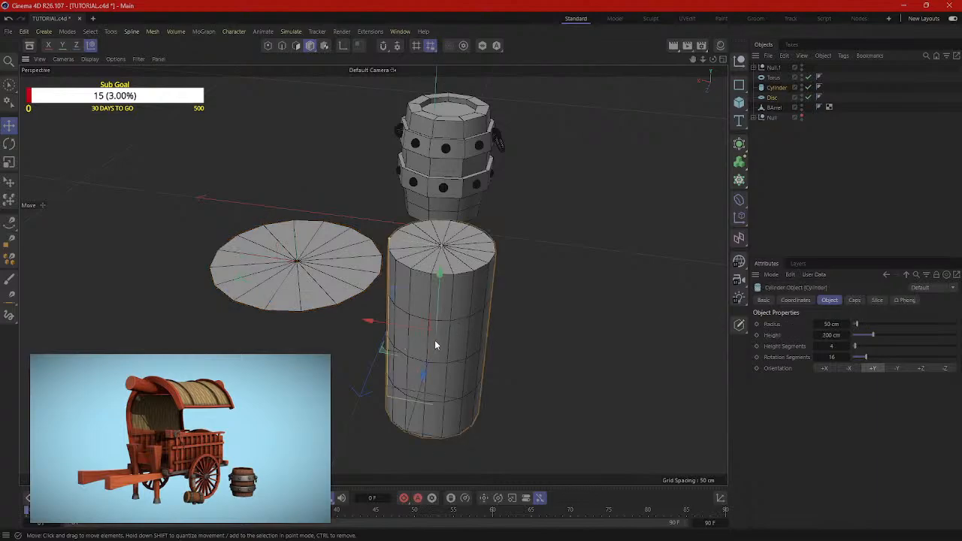
{"action": "left_click_drag", "start_coordinate": [372, 322], "coordinate": [423, 330]}
{"action": "scroll", "coordinate": [321, 270], "scroll_direction": "up", "scroll_amount": 3}
Step: Turn the disc into a flat ring with an inner radius of 86 cm and 32 rotation segments
{"action": "left_click", "coordinate": [330, 252]}
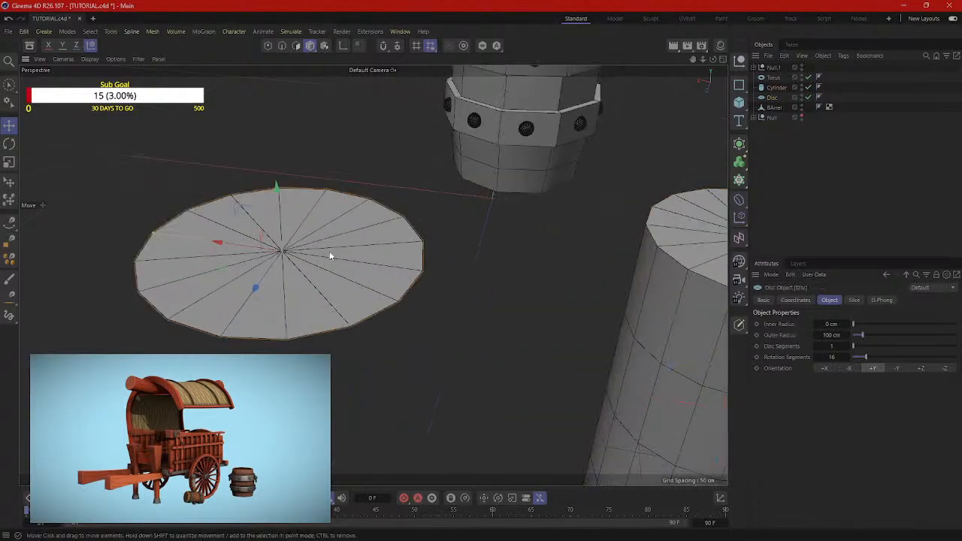
{"action": "middle_click_drag", "start_coordinate": [329, 253], "coordinate": [422, 302], "text": "alt"}
{"action": "scroll", "coordinate": [421, 303], "scroll_direction": "up", "scroll_amount": 4}
{"action": "left_click_drag", "start_coordinate": [312, 284], "coordinate": [335, 282], "text": "alt"}
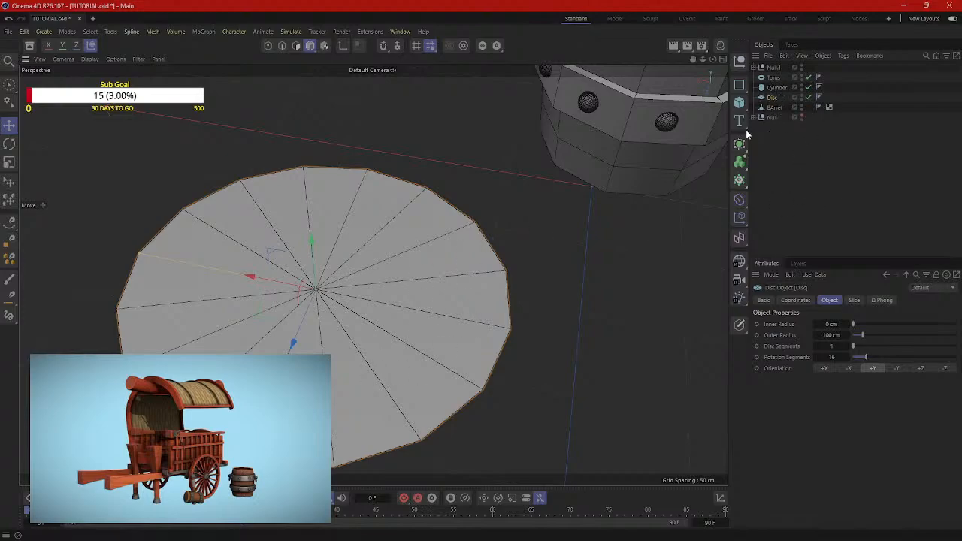
{"action": "left_click", "coordinate": [746, 107]}
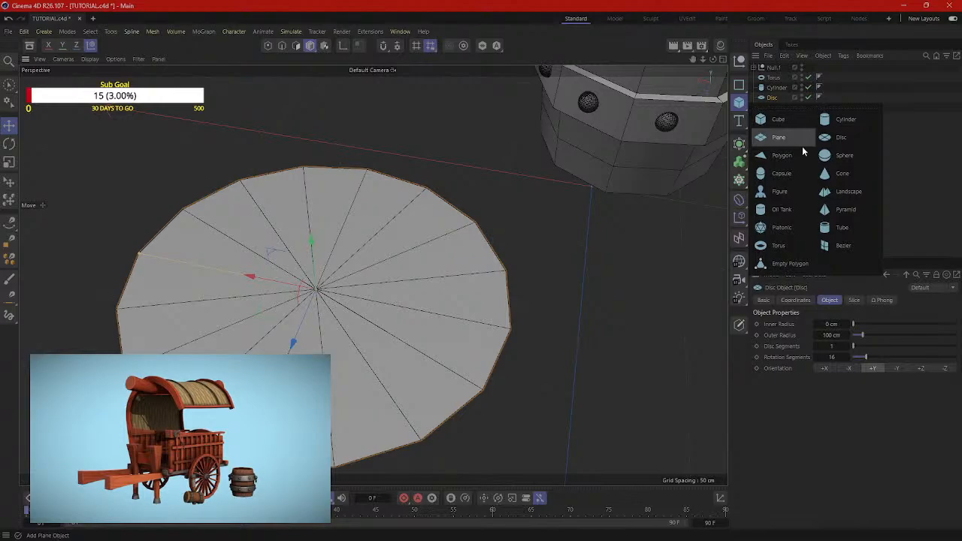
{"action": "left_click", "coordinate": [580, 211]}
{"action": "left_click_drag", "start_coordinate": [619, 302], "coordinate": [472, 269], "text": "alt"}
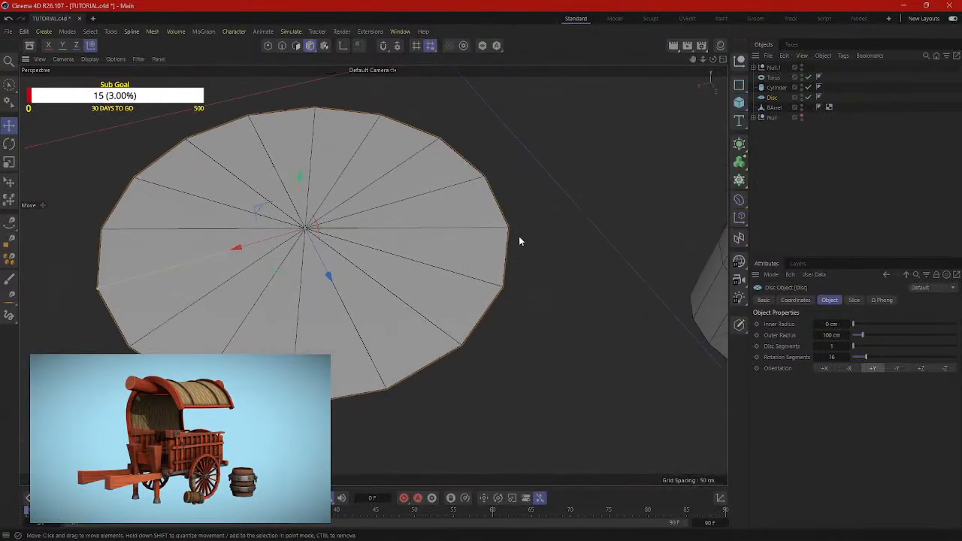
{"action": "left_click_drag", "start_coordinate": [520, 237], "coordinate": [560, 221], "text": "alt"}
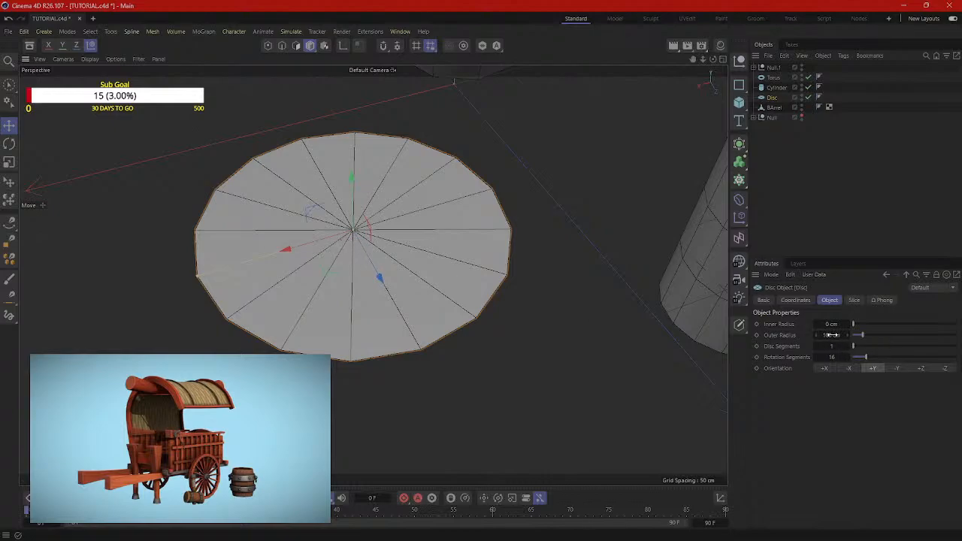
{"action": "left_click_drag", "start_coordinate": [852, 324], "coordinate": [861, 323]}
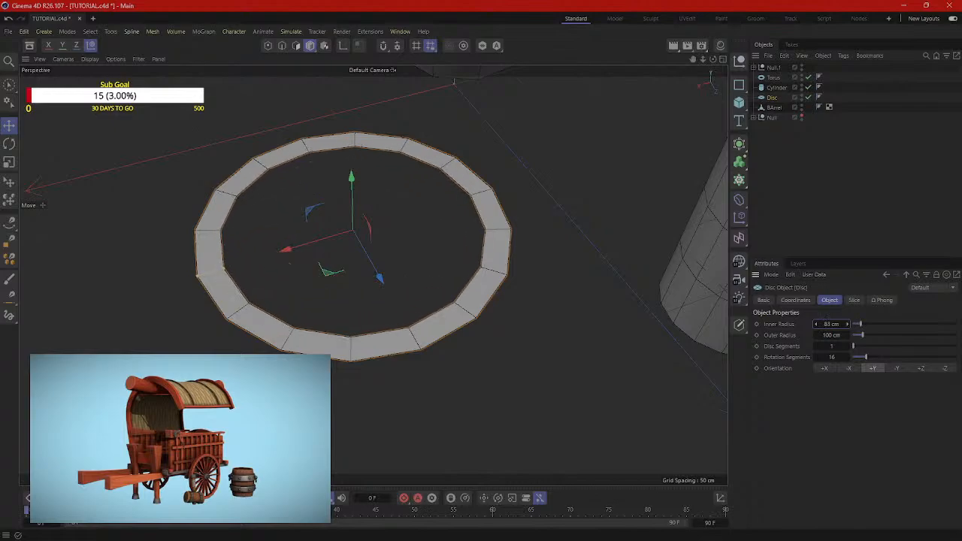
{"action": "left_click_drag", "start_coordinate": [616, 398], "coordinate": [601, 379], "text": "alt"}
{"action": "left_click_drag", "start_coordinate": [650, 350], "coordinate": [629, 359], "text": "alt"}
{"action": "left_click_drag", "start_coordinate": [864, 357], "coordinate": [882, 357]}
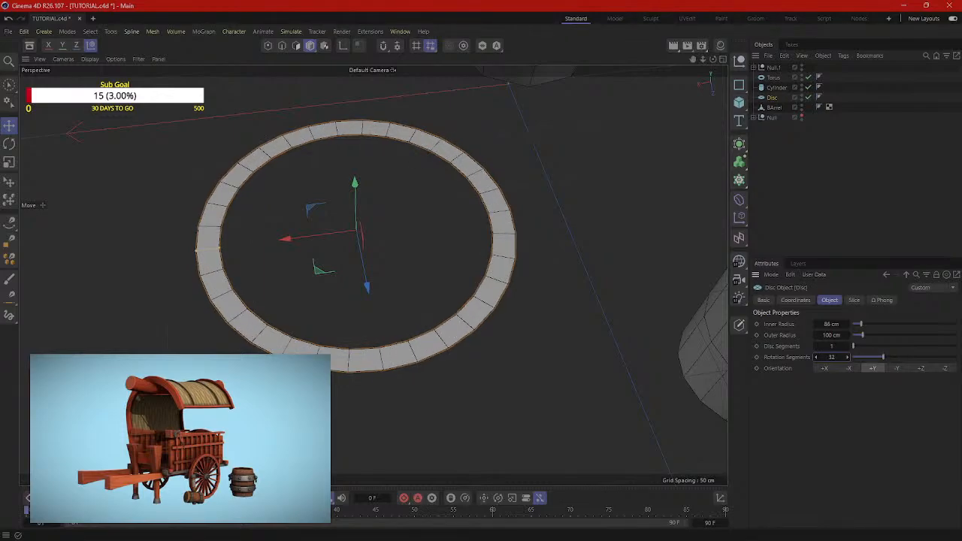
Step: Convert the flat ring disc into an editable polygon object
{"action": "left_click_drag", "start_coordinate": [601, 353], "coordinate": [577, 365], "text": "alt"}
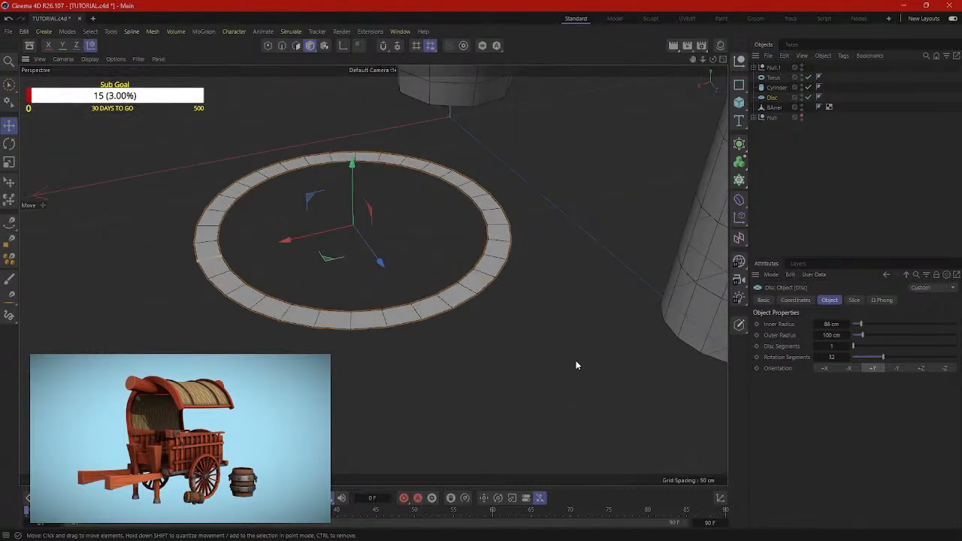
{"action": "right_click", "coordinate": [469, 293]}
{"action": "left_click", "coordinate": [421, 311]}
{"action": "key", "text": "c"}
{"action": "left_click_drag", "start_coordinate": [425, 305], "coordinate": [451, 308], "text": "alt"}
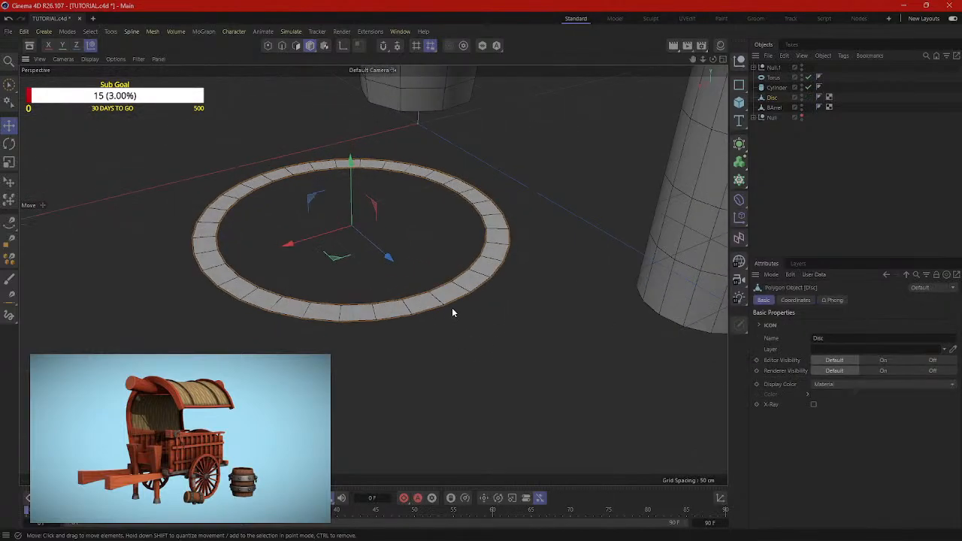
Step: Select all polygons of the disc ring
{"action": "right_click", "coordinate": [448, 308]}
{"action": "left_click", "coordinate": [295, 49]}
{"action": "key", "text": "ctrl+a"}
{"action": "left_click", "coordinate": [448, 306]}
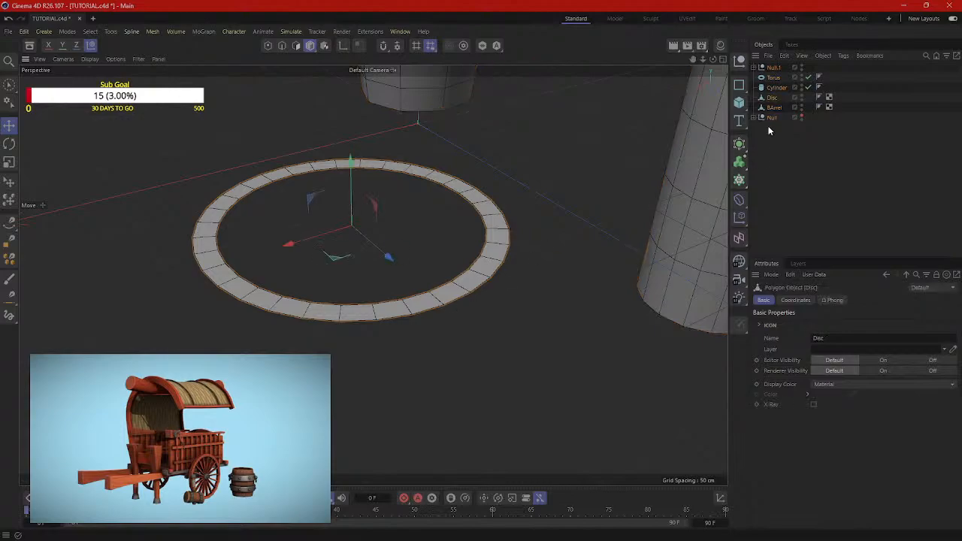
{"action": "left_click_drag", "start_coordinate": [459, 300], "coordinate": [492, 278], "text": "alt"}
{"action": "left_click", "coordinate": [298, 47]}
{"action": "left_click_drag", "start_coordinate": [372, 275], "coordinate": [429, 302], "text": "alt"}
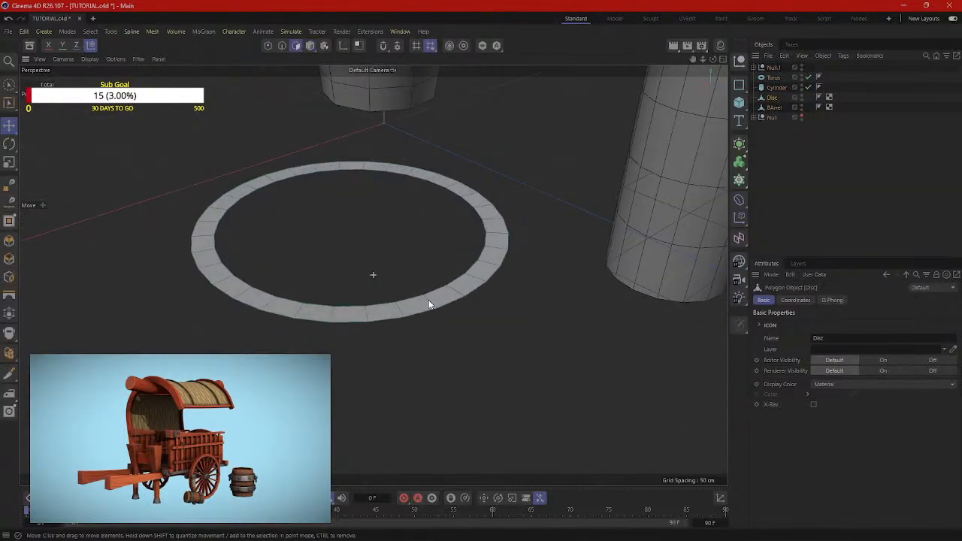
{"action": "key", "text": "ctrl+a"}
Step: Extrude the ring's polygons with caps created, using an offset of 20.5 cm
{"action": "right_click", "coordinate": [488, 343]}
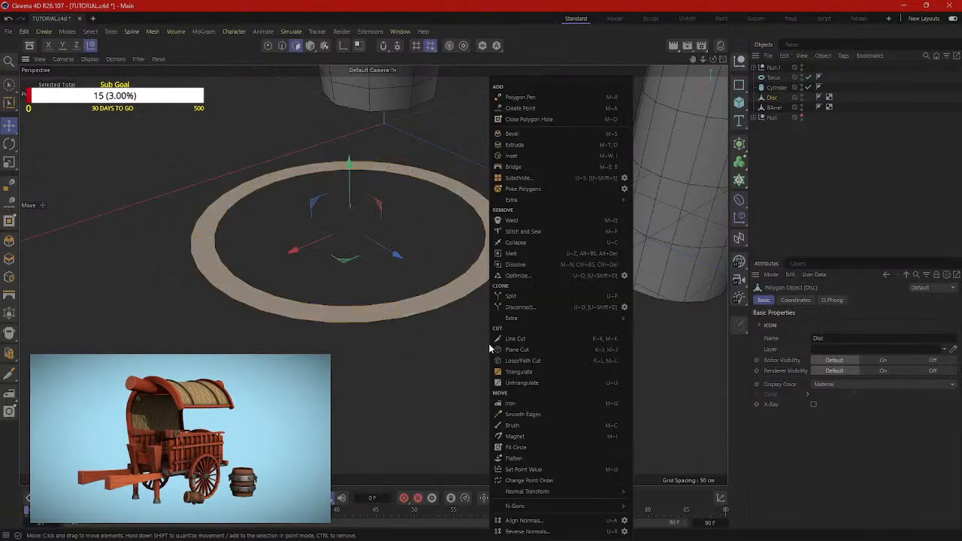
{"action": "left_click", "coordinate": [510, 152]}
{"action": "left_click_drag", "start_coordinate": [557, 316], "coordinate": [660, 354]}
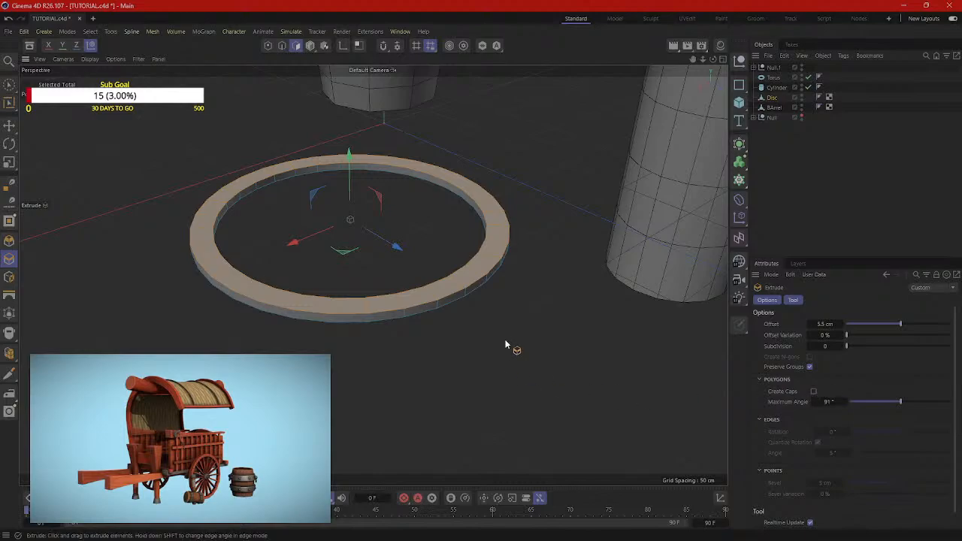
{"action": "left_click_drag", "start_coordinate": [508, 343], "coordinate": [462, 312], "text": "alt"}
{"action": "left_click", "coordinate": [812, 391]}
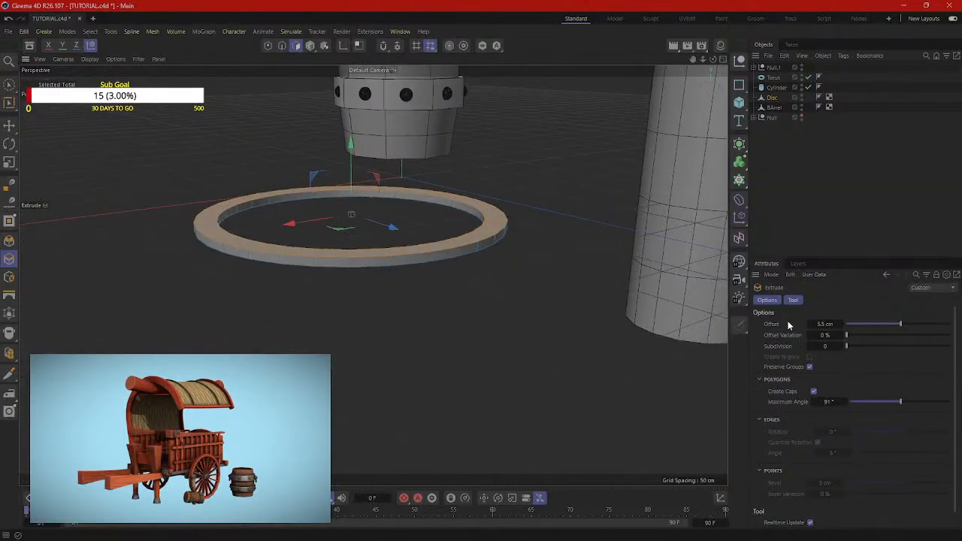
{"action": "left_click_drag", "start_coordinate": [823, 323], "coordinate": [749, 175]}
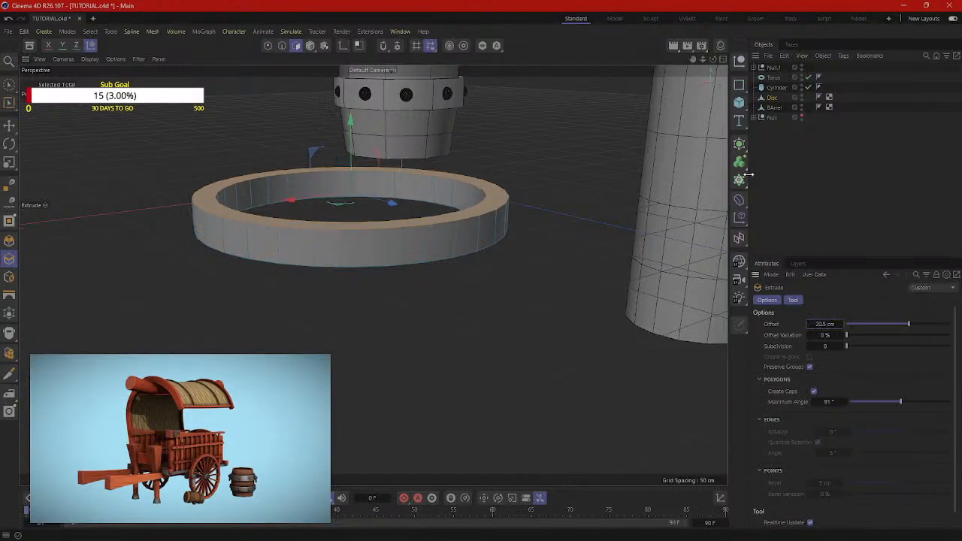
Step: Add a Subdivision Surface and place the disc ring inside it as its child
{"action": "left_click", "coordinate": [738, 144]}
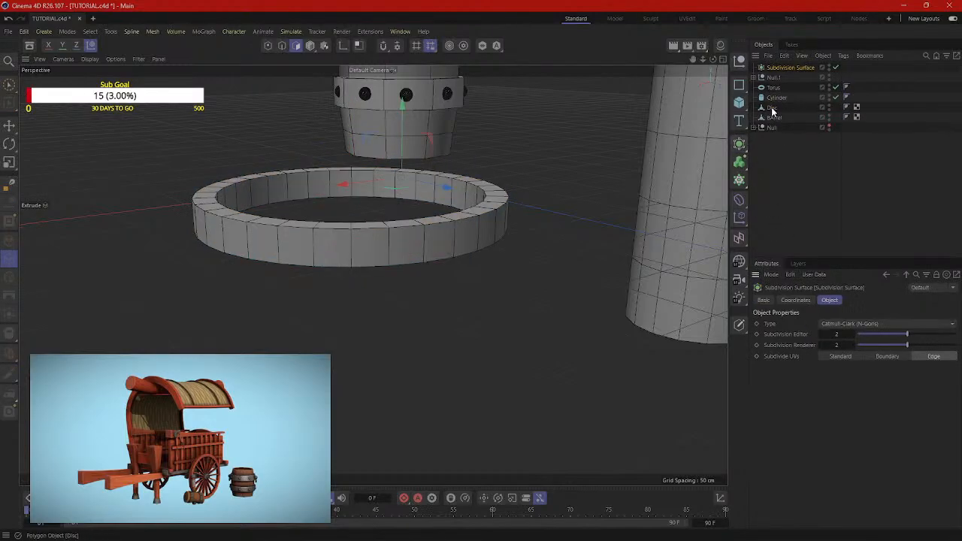
{"action": "left_click_drag", "start_coordinate": [774, 71], "coordinate": [780, 68]}
{"action": "left_click_drag", "start_coordinate": [578, 201], "coordinate": [612, 278], "text": "alt"}
{"action": "scroll", "coordinate": [513, 250], "scroll_direction": "up", "scroll_amount": 4}
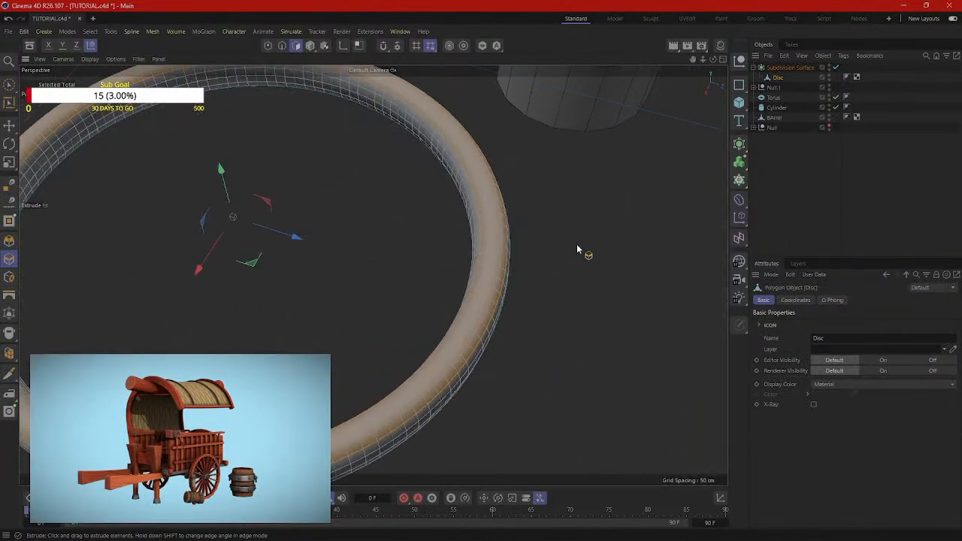
Step: Cut two edge loops around the ring's flat face with Loop/Path Cut, at offsets of about 43.66% and 55.72%
{"action": "right_click", "coordinate": [579, 249]}
{"action": "left_click", "coordinate": [612, 361]}
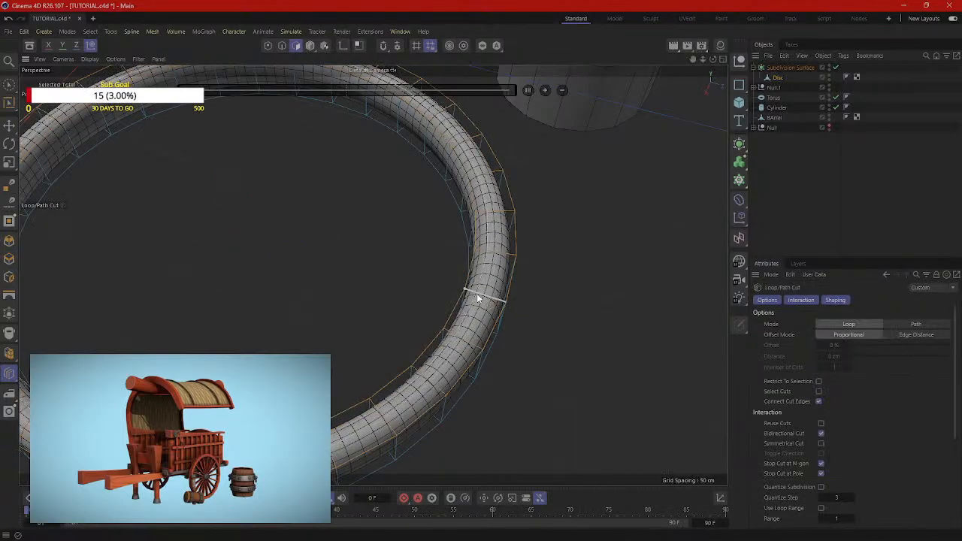
{"action": "left_click_drag", "start_coordinate": [473, 299], "coordinate": [517, 307], "text": "alt"}
{"action": "left_click", "coordinate": [513, 305]}
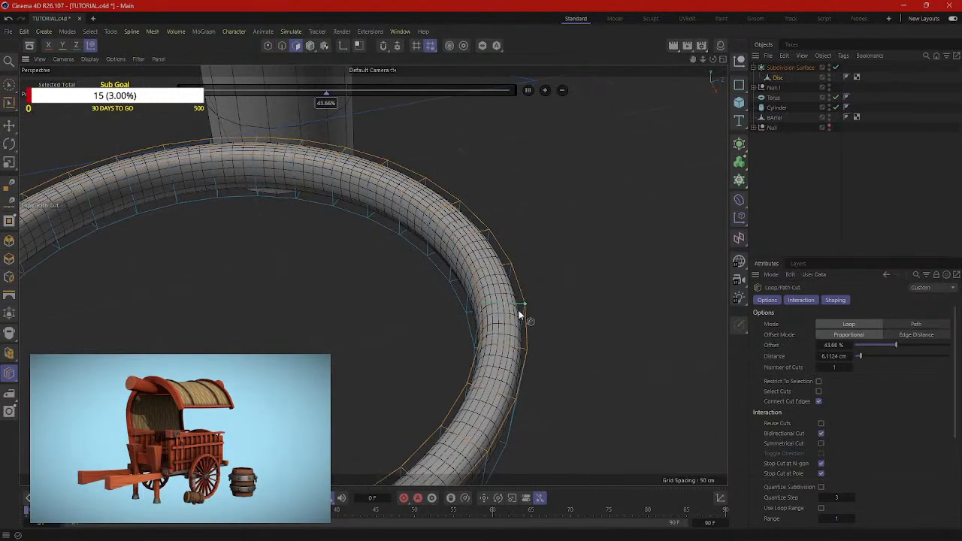
{"action": "left_click", "coordinate": [494, 306]}
{"action": "scroll", "coordinate": [497, 307], "scroll_direction": "down", "scroll_amount": 4}
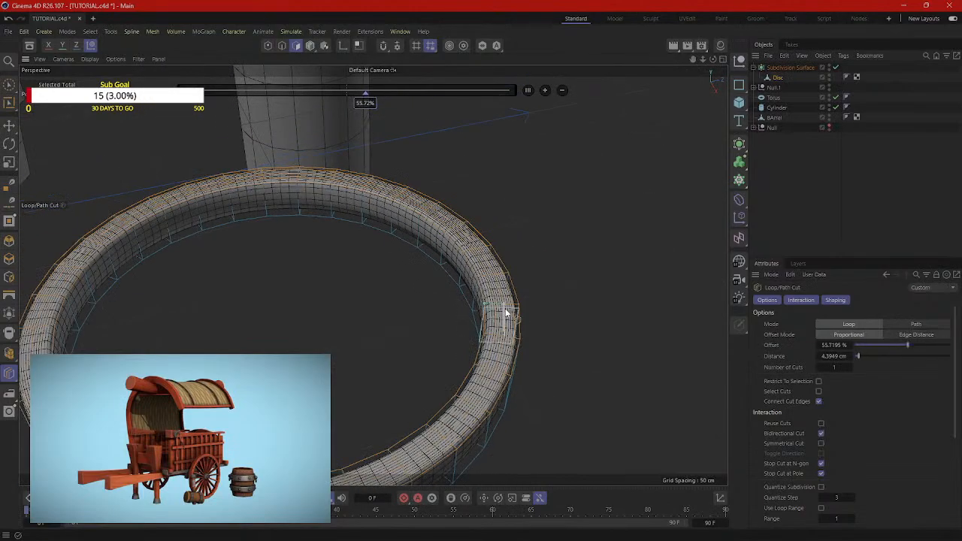
Step: Select the cylinder, shorten it to a height of about 30 cm and give it a single height segment
{"action": "left_click_drag", "start_coordinate": [552, 361], "coordinate": [339, 113], "text": "alt"}
{"action": "left_click", "coordinate": [465, 301], "text": "alt"}
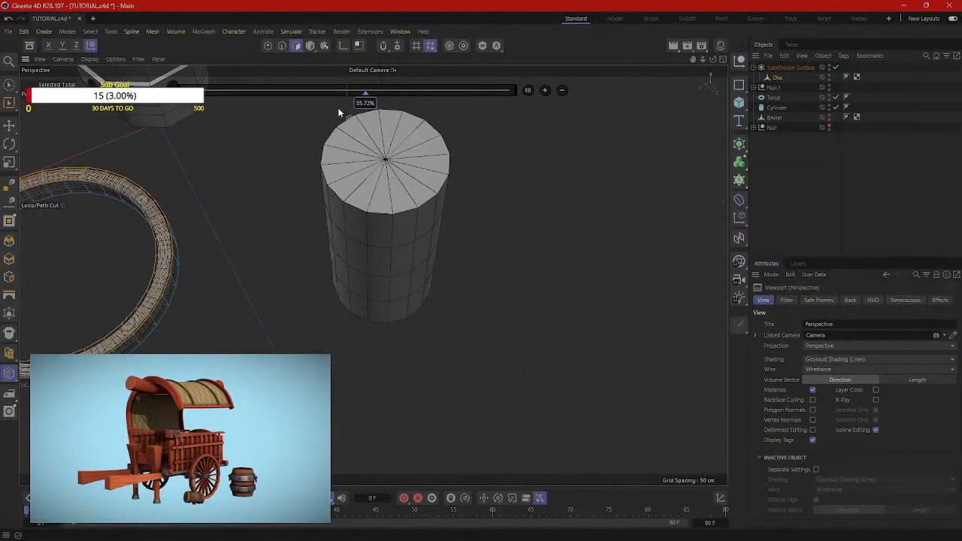
{"action": "left_click", "coordinate": [315, 47]}
{"action": "left_click_drag", "start_coordinate": [414, 234], "coordinate": [383, 197], "text": "alt"}
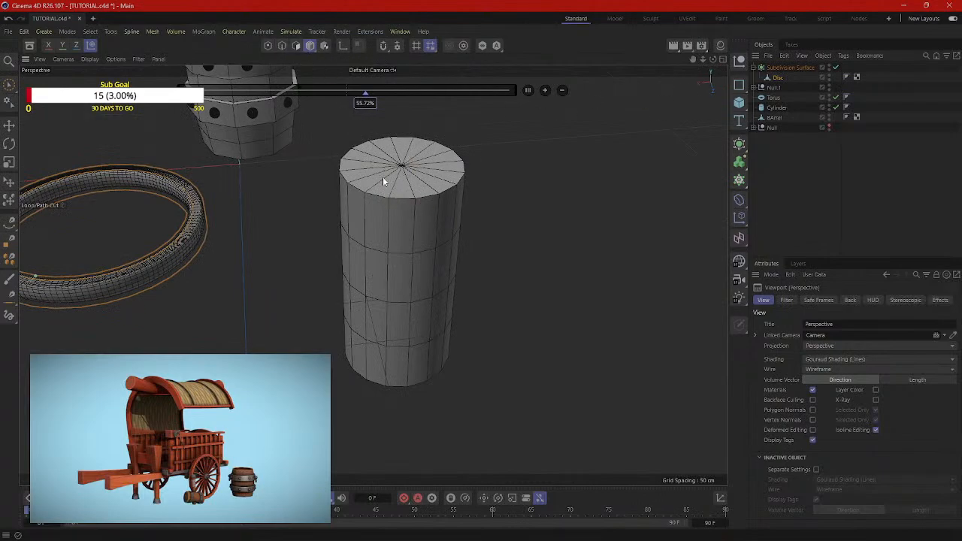
{"action": "left_click", "coordinate": [386, 218]}
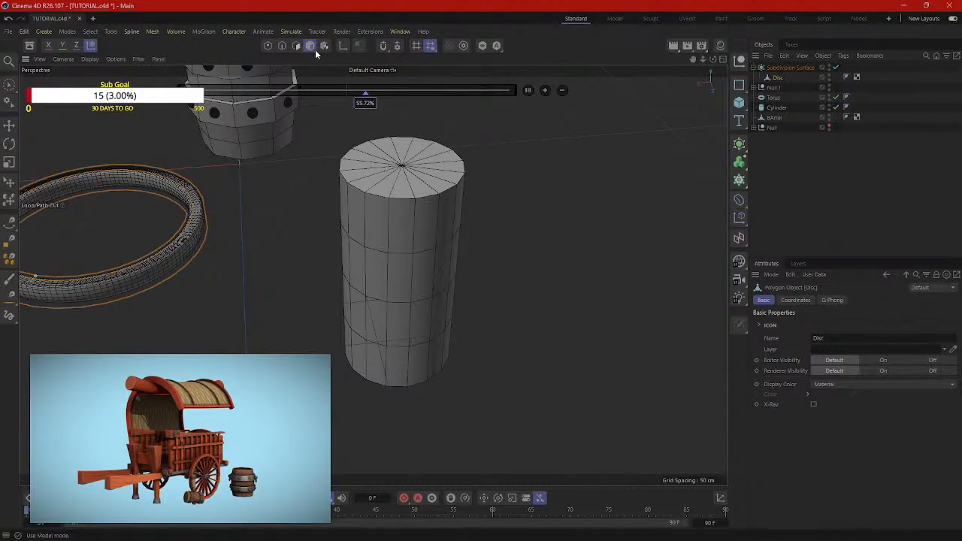
{"action": "left_click", "coordinate": [11, 130]}
{"action": "left_click", "coordinate": [413, 214]}
{"action": "middle_click_drag", "start_coordinate": [565, 181], "coordinate": [640, 179], "text": "alt"}
{"action": "left_click_drag", "start_coordinate": [640, 179], "coordinate": [454, 203], "text": "alt"}
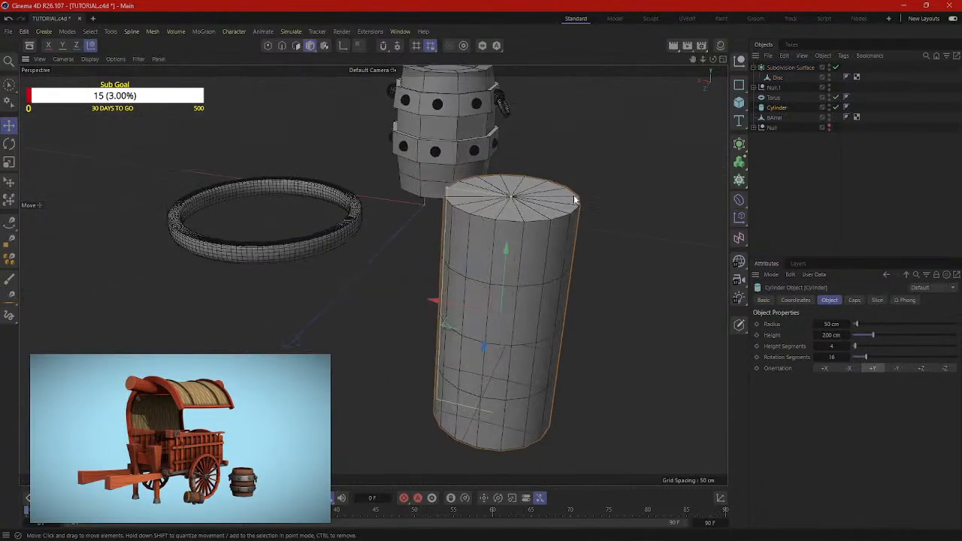
{"action": "left_click_drag", "start_coordinate": [518, 199], "coordinate": [509, 301]}
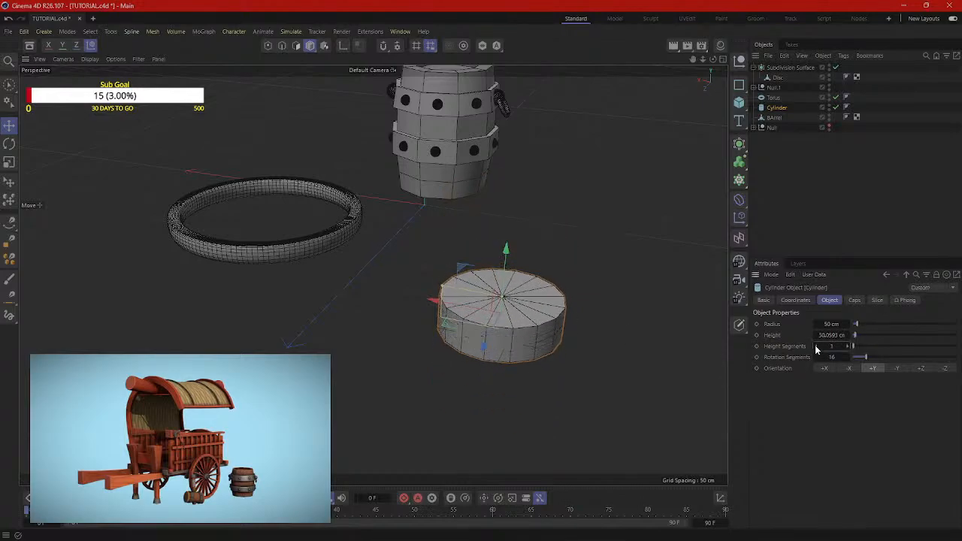
Step: Flatten the cylinder to a height of about 13 cm and set its rotation segments to 32
{"action": "left_click_drag", "start_coordinate": [676, 380], "coordinate": [718, 351], "text": "alt"}
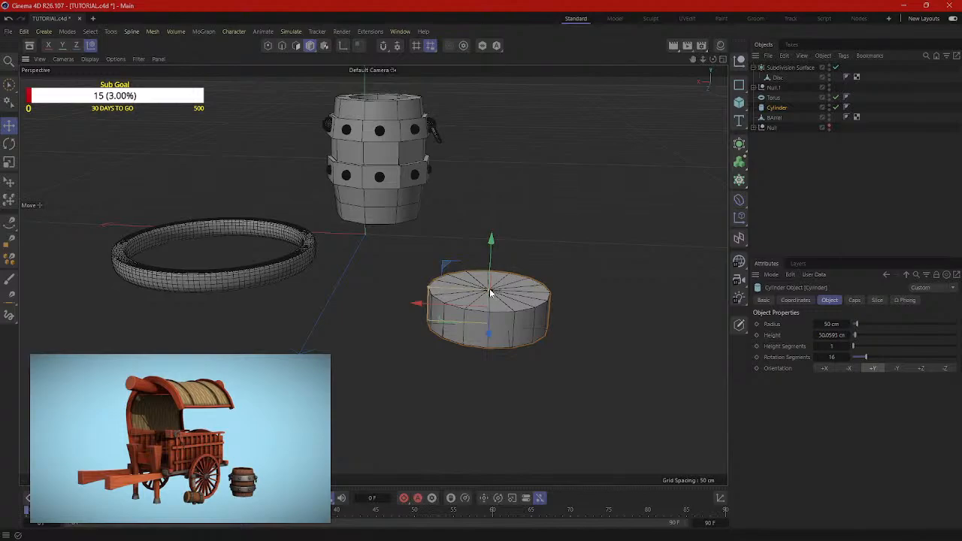
{"action": "left_click_drag", "start_coordinate": [489, 290], "coordinate": [490, 303]}
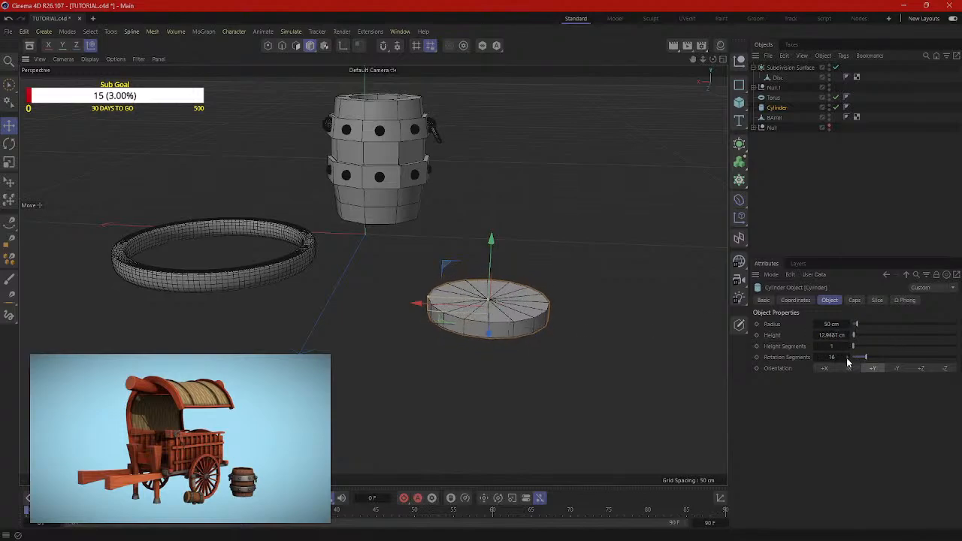
{"action": "left_click_drag", "start_coordinate": [848, 363], "coordinate": [848, 361]}
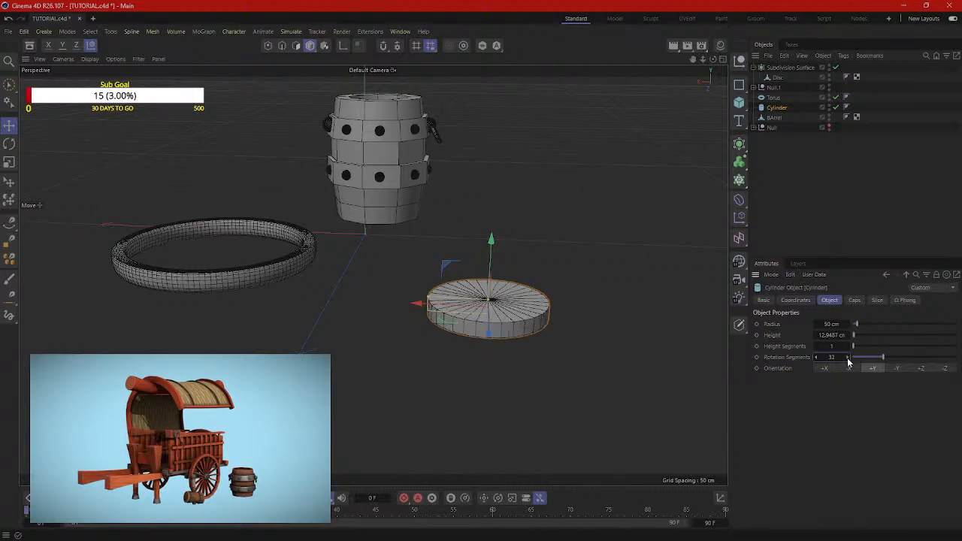
Step: Make the flat cylinder editable and select the centre points of both its caps
{"action": "left_click_drag", "start_coordinate": [610, 295], "coordinate": [487, 226], "text": "alt"}
{"action": "scroll", "coordinate": [583, 328], "scroll_direction": "up", "scroll_amount": 3}
{"action": "key", "text": "c"}
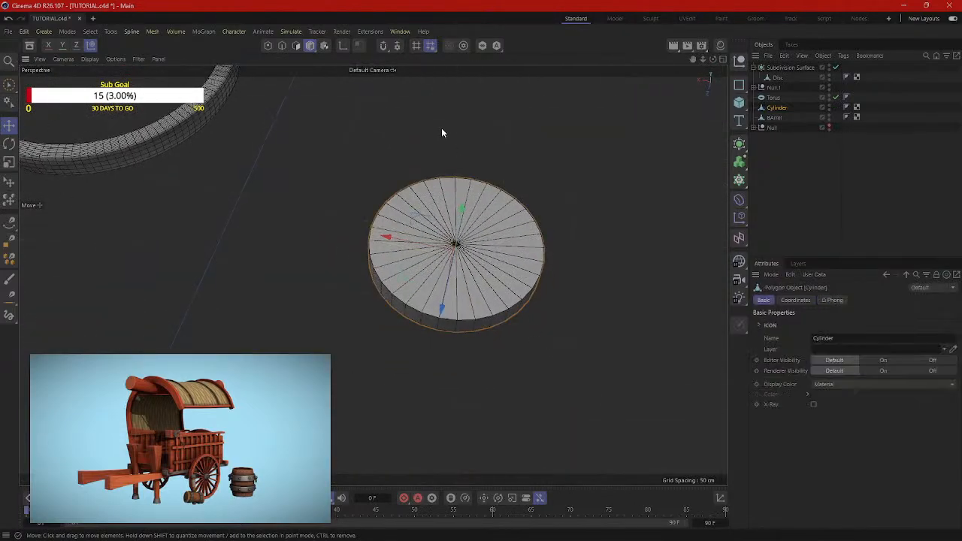
{"action": "left_click", "coordinate": [268, 47]}
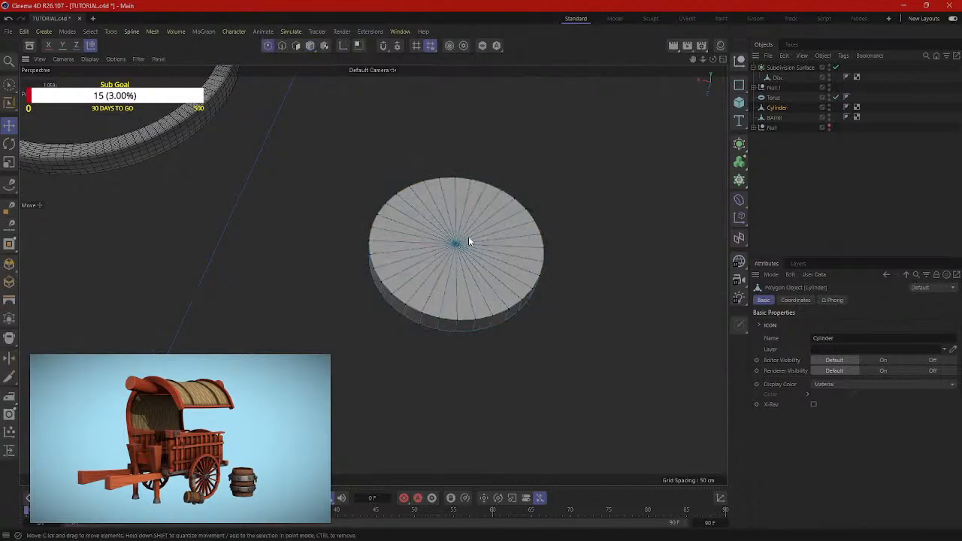
{"action": "left_click", "coordinate": [456, 246]}
{"action": "left_click_drag", "start_coordinate": [518, 323], "coordinate": [554, 370], "text": "alt"}
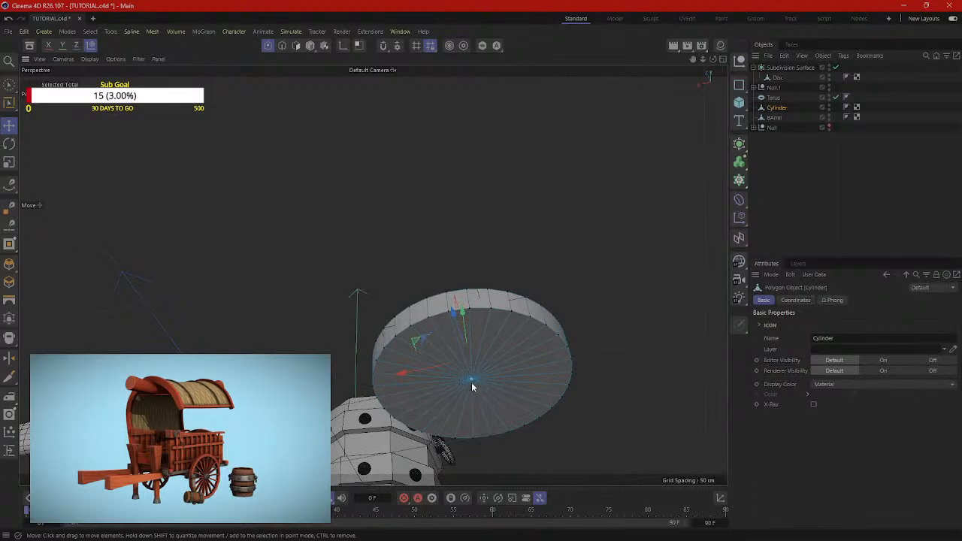
{"action": "mouse_move", "coordinate": [540, 362]}
{"action": "left_mouse_down", "text": "alt"}
{"action": "mouse_move", "coordinate": [545, 472]}
{"action": "mouse_move", "coordinate": [549, 360]}
{"action": "left_mouse_up", "text": "alt"}
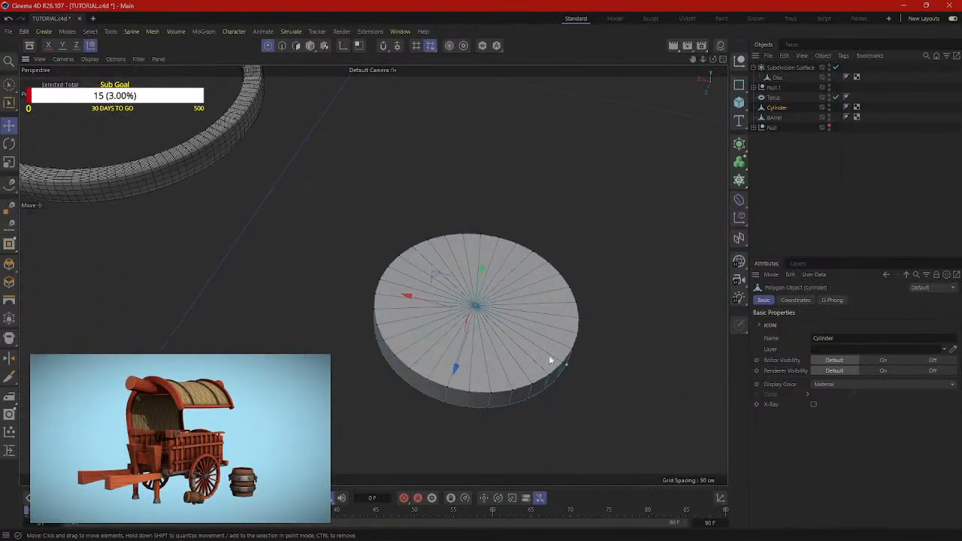
{"action": "left_click", "coordinate": [558, 259]}
{"action": "right_click", "coordinate": [587, 188]}
{"action": "left_click", "coordinate": [472, 312]}
{"action": "mouse_move", "coordinate": [475, 308]}
{"action": "left_mouse_down", "text": "alt"}
{"action": "mouse_move", "coordinate": [589, 370]}
{"action": "mouse_move", "coordinate": [584, 323]}
{"action": "mouse_move", "coordinate": [475, 308]}
{"action": "left_mouse_up", "text": "alt"}
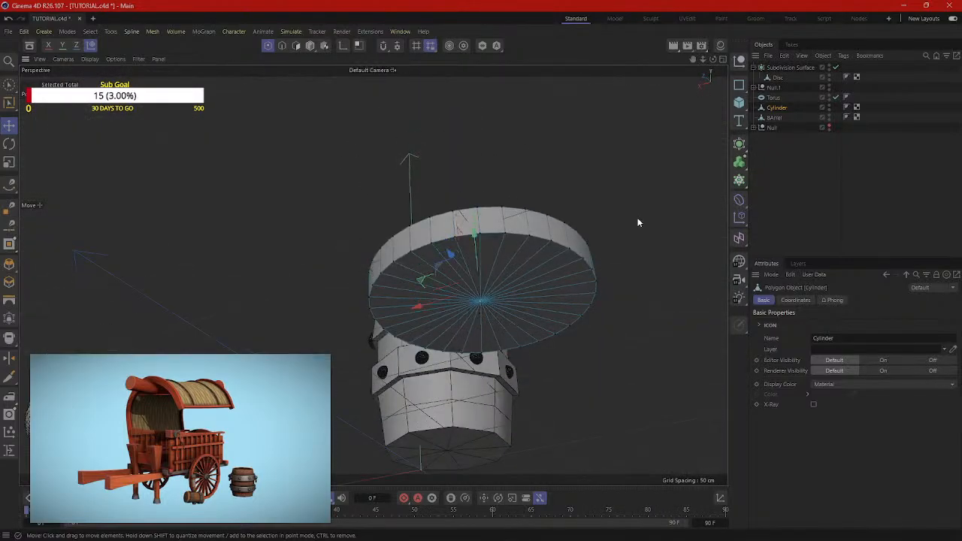
Step: Bevel the cylinder caps' centre points with a fixed-distance offset of 43 cm
{"action": "left_click_drag", "start_coordinate": [637, 223], "coordinate": [633, 313], "text": "alt"}
{"action": "right_click", "coordinate": [612, 218]}
{"action": "left_click", "coordinate": [622, 189]}
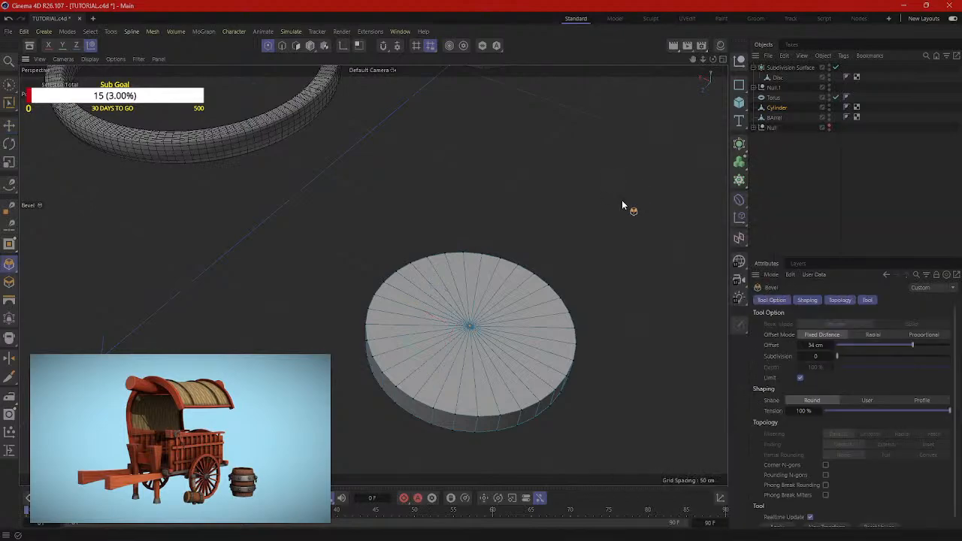
{"action": "left_click_drag", "start_coordinate": [625, 192], "coordinate": [681, 192]}
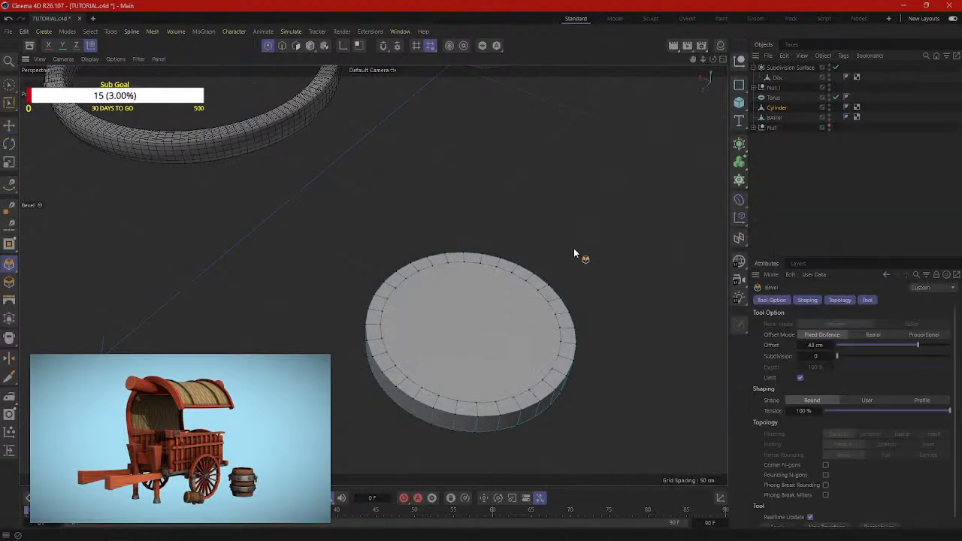
Step: Delete the large inner cap polygons of the cylinder to leave an open ring
{"action": "left_click_drag", "start_coordinate": [573, 253], "coordinate": [517, 141], "text": "alt"}
{"action": "left_click_drag", "start_coordinate": [464, 114], "coordinate": [436, 175], "text": "alt"}
{"action": "left_click", "coordinate": [296, 45]}
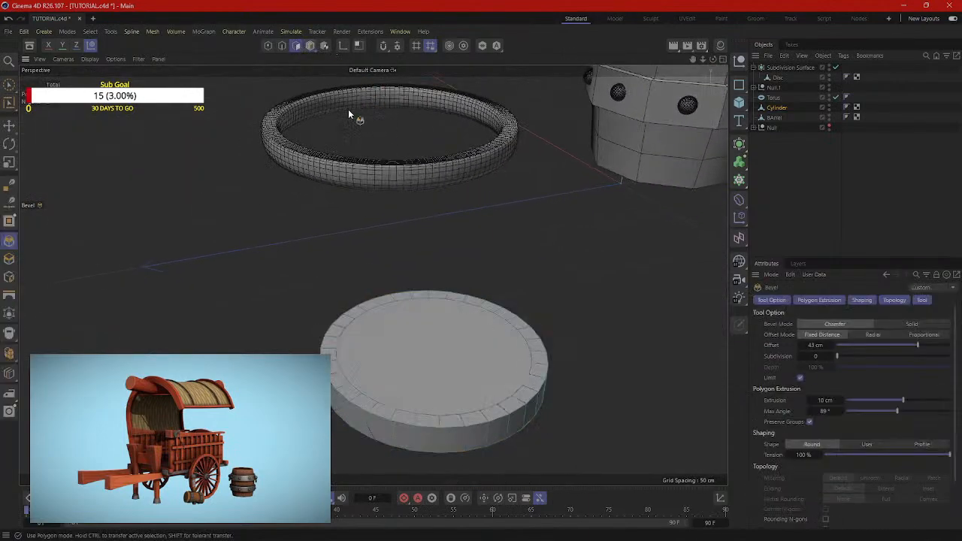
{"action": "mouse_move", "coordinate": [435, 340]}
{"action": "left_mouse_down", "text": "alt"}
{"action": "mouse_move", "coordinate": [564, 294]}
{"action": "mouse_move", "coordinate": [472, 284]}
{"action": "mouse_move", "coordinate": [499, 379]}
{"action": "mouse_move", "coordinate": [518, 308]}
{"action": "mouse_move", "coordinate": [451, 253]}
{"action": "left_mouse_up", "text": "alt"}
{"action": "key", "text": "Delete"}
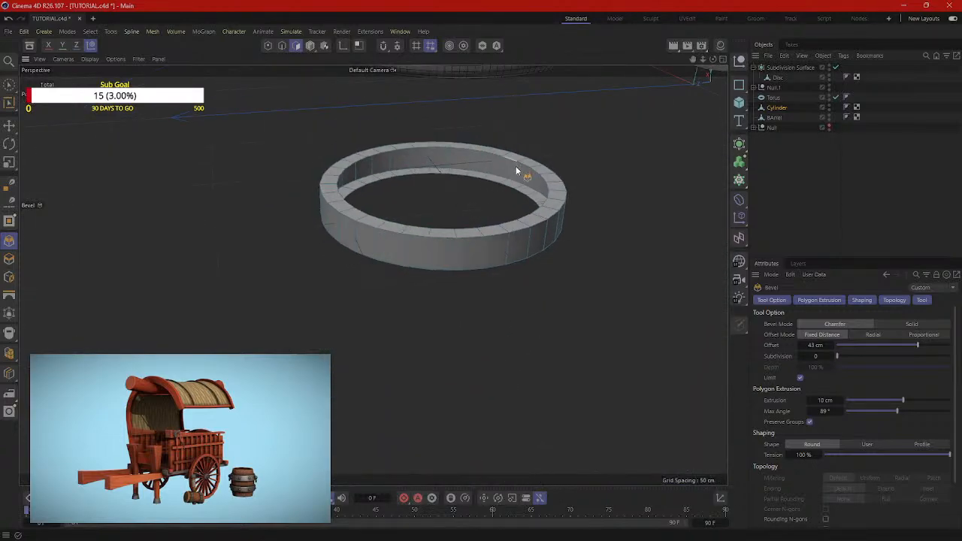
{"action": "scroll", "coordinate": [518, 146], "scroll_direction": "up", "scroll_amount": 4}
{"action": "left_click_drag", "start_coordinate": [522, 151], "coordinate": [445, 181], "text": "alt"}
{"action": "mouse_move", "coordinate": [481, 143]}
{"action": "left_mouse_down", "text": "alt"}
{"action": "mouse_move", "coordinate": [538, 112]}
{"action": "mouse_move", "coordinate": [549, 148]}
{"action": "left_mouse_up", "text": "alt"}
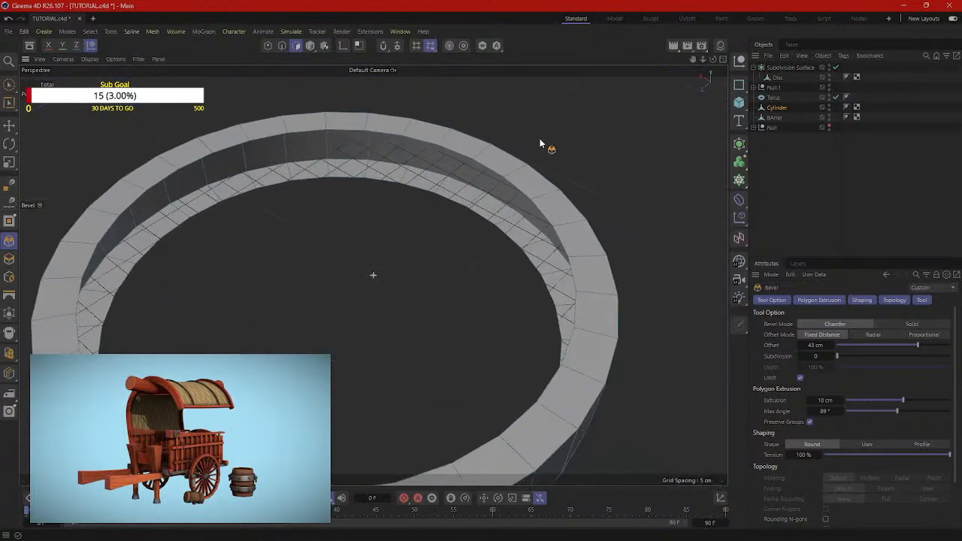
{"action": "right_click", "coordinate": [566, 177]}
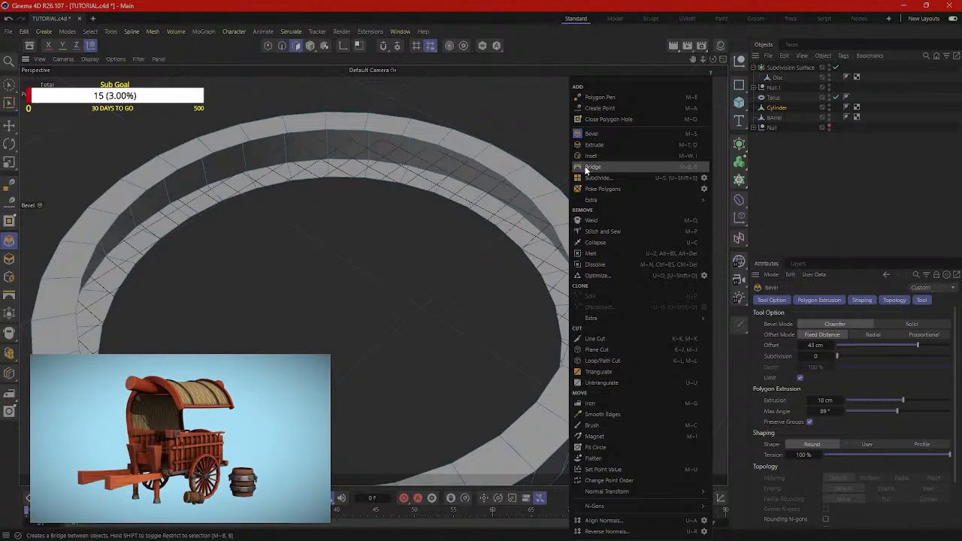
{"action": "left_click", "coordinate": [586, 169]}
{"action": "right_click", "coordinate": [580, 122]}
{"action": "left_click", "coordinate": [612, 147]}
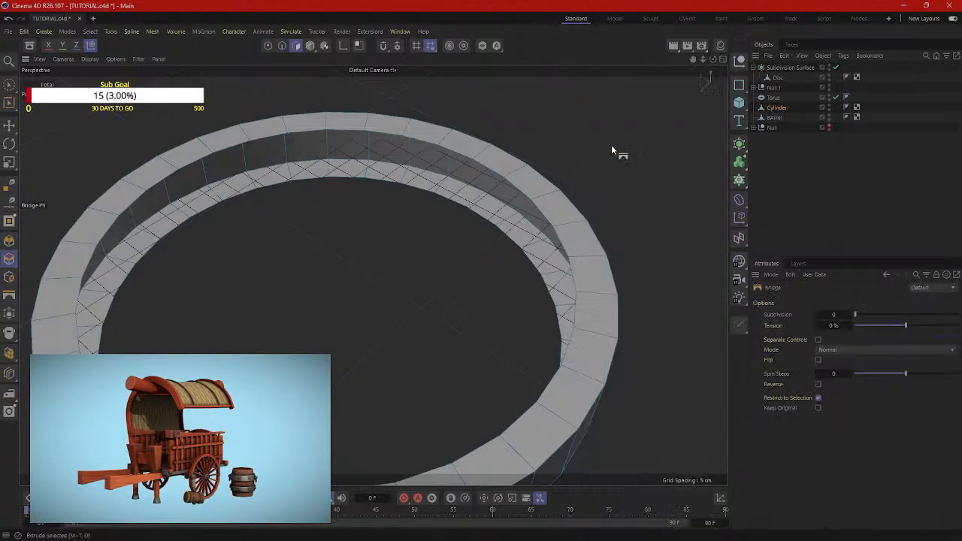
Step: Bridge the open inner edge loops of the cylinder ring to build its inner wall
{"action": "left_click", "coordinate": [281, 47]}
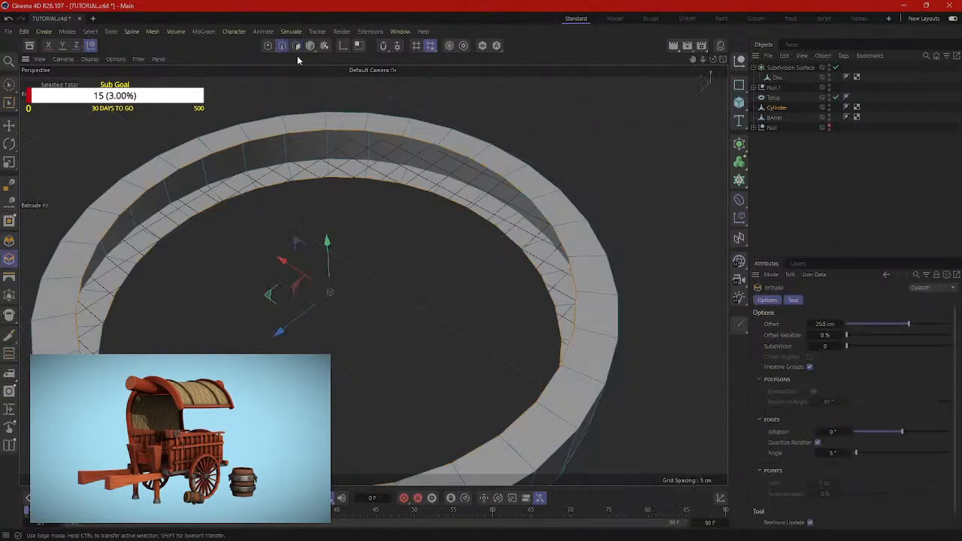
{"action": "right_click", "coordinate": [594, 135]}
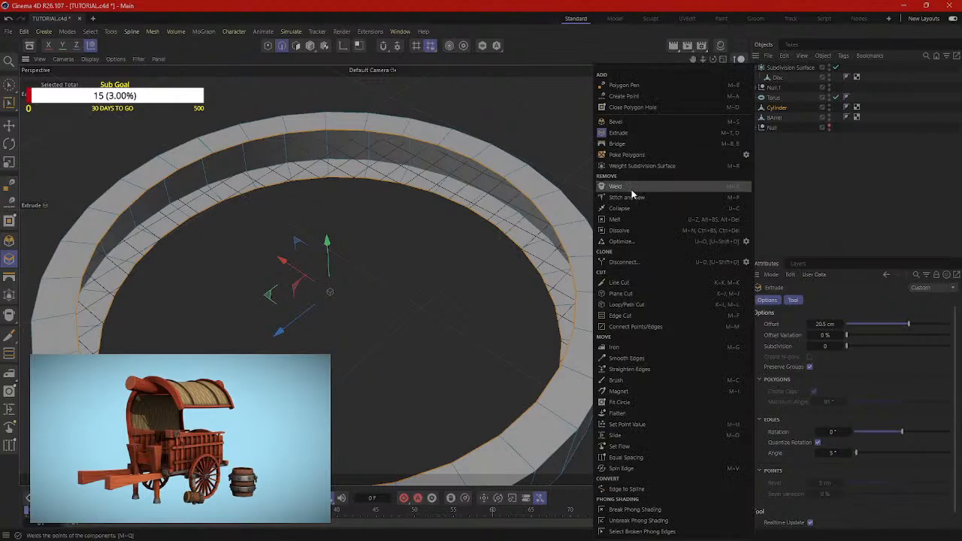
{"action": "left_click", "coordinate": [617, 144]}
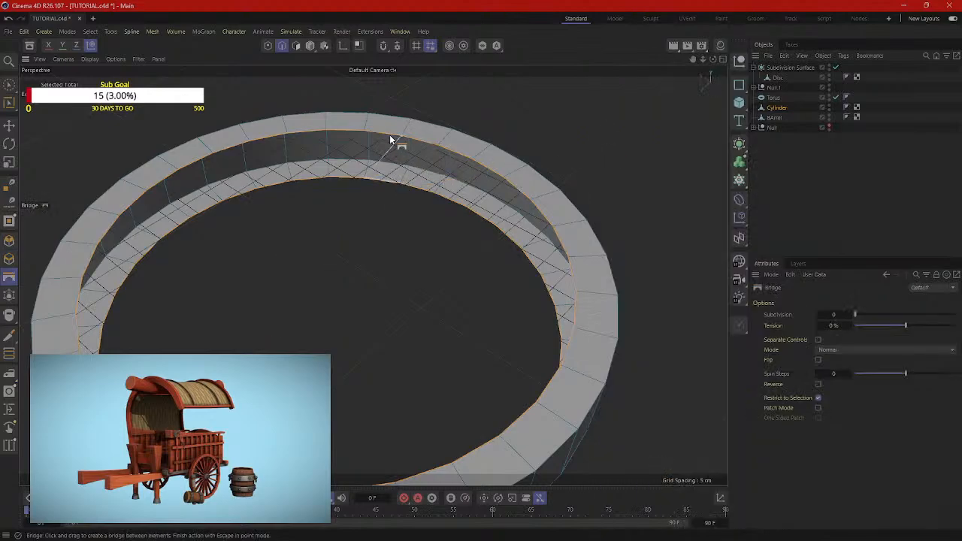
{"action": "left_click_drag", "start_coordinate": [364, 133], "coordinate": [169, 174]}
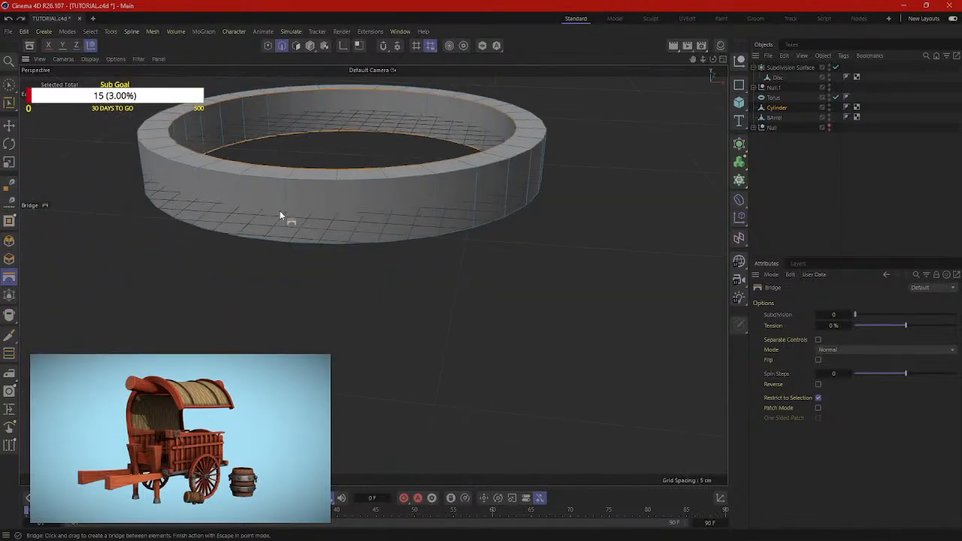
{"action": "left_click_drag", "start_coordinate": [359, 221], "coordinate": [508, 247], "text": "alt"}
{"action": "left_click_drag", "start_coordinate": [556, 259], "coordinate": [641, 180], "text": "alt"}
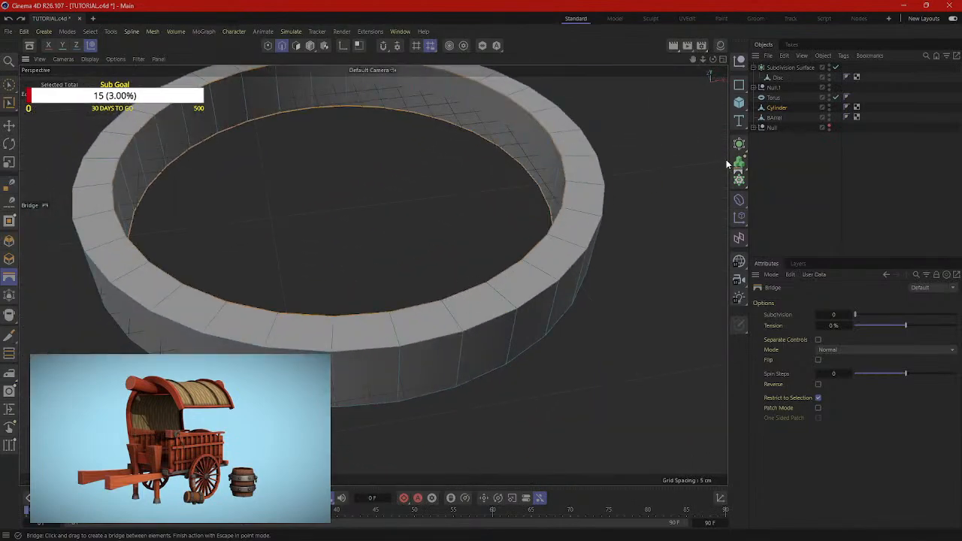
Step: Add a second Subdivision Surface and place the cylinder ring inside it
{"action": "left_click_drag", "start_coordinate": [739, 161], "coordinate": [784, 160]}
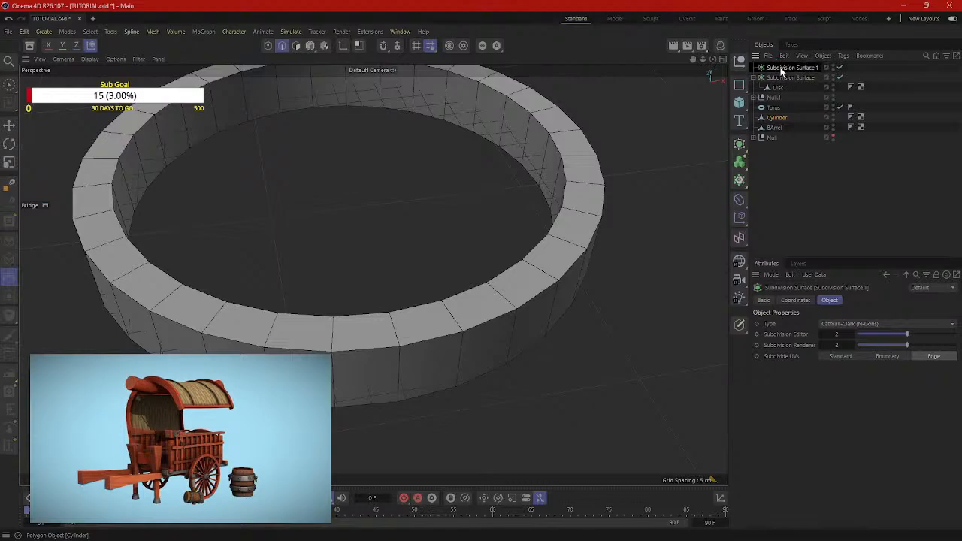
Step: Parent the Cylinder ring under Subdivision Surface.1 to smooth it, and compare it with the other smoothed ring
{"action": "left_click_drag", "start_coordinate": [781, 70], "coordinate": [782, 70]}
{"action": "scroll", "coordinate": [607, 279], "scroll_direction": "down", "scroll_amount": 10}
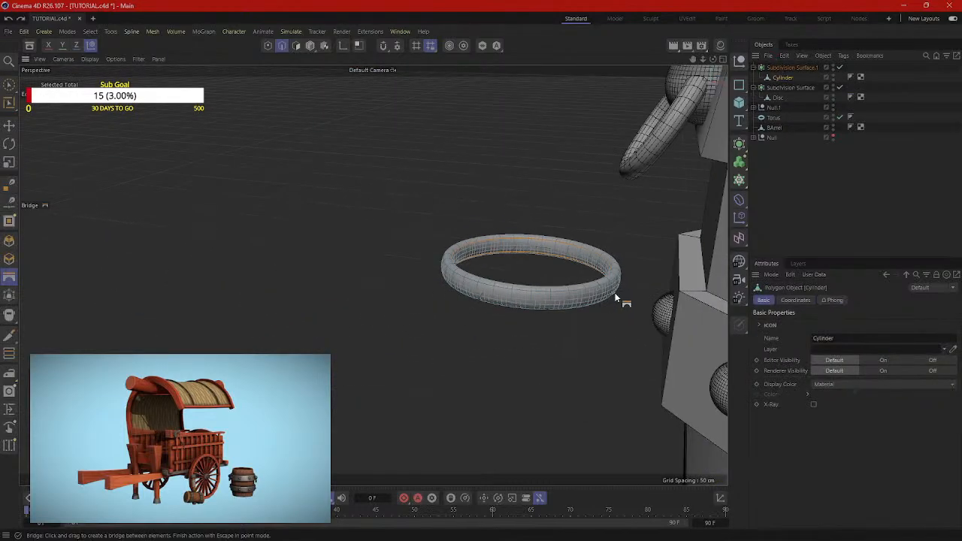
{"action": "left_click_drag", "start_coordinate": [615, 298], "coordinate": [489, 338], "text": "alt"}
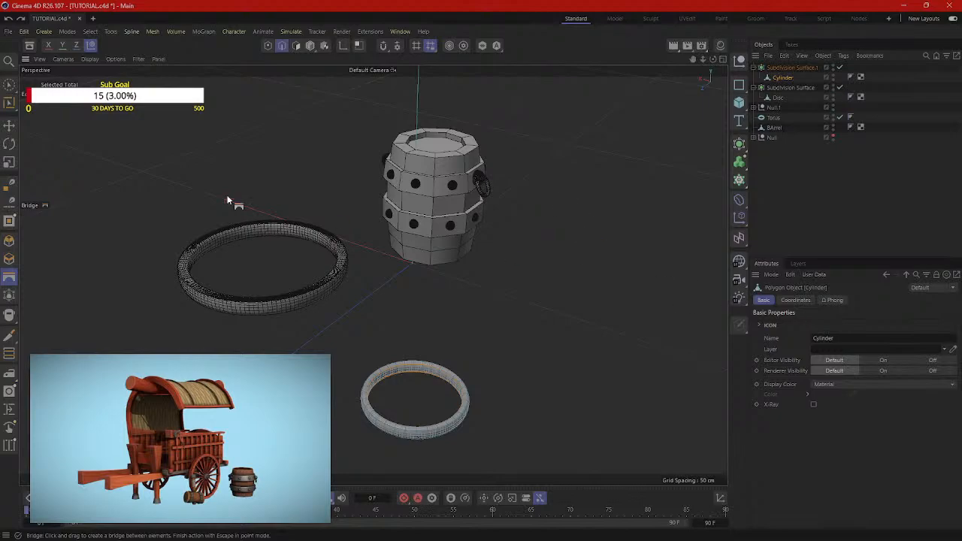
Step: Delete both smoothed demonstration rings beside the barrel, including their Subdivision Surface objects
{"action": "left_click", "coordinate": [310, 46]}
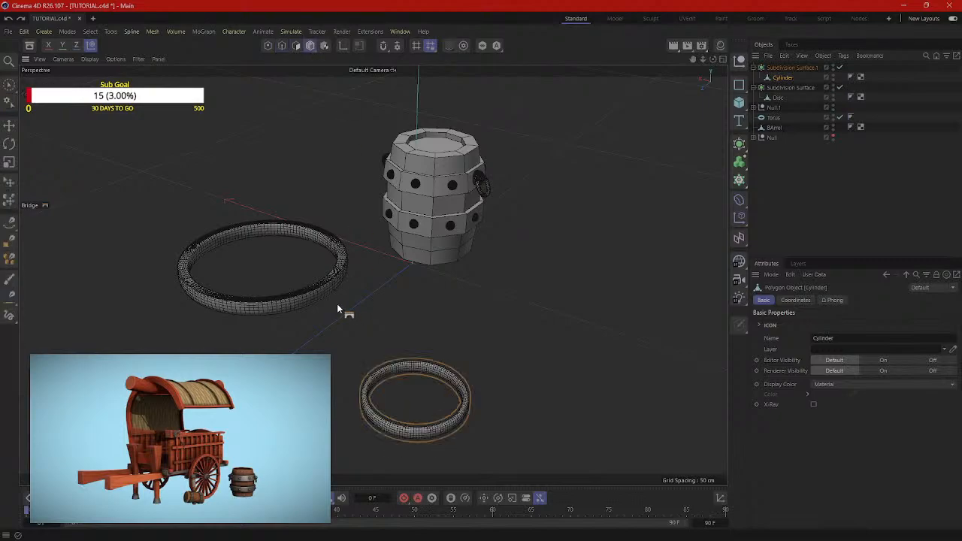
{"action": "left_click", "coordinate": [9, 126]}
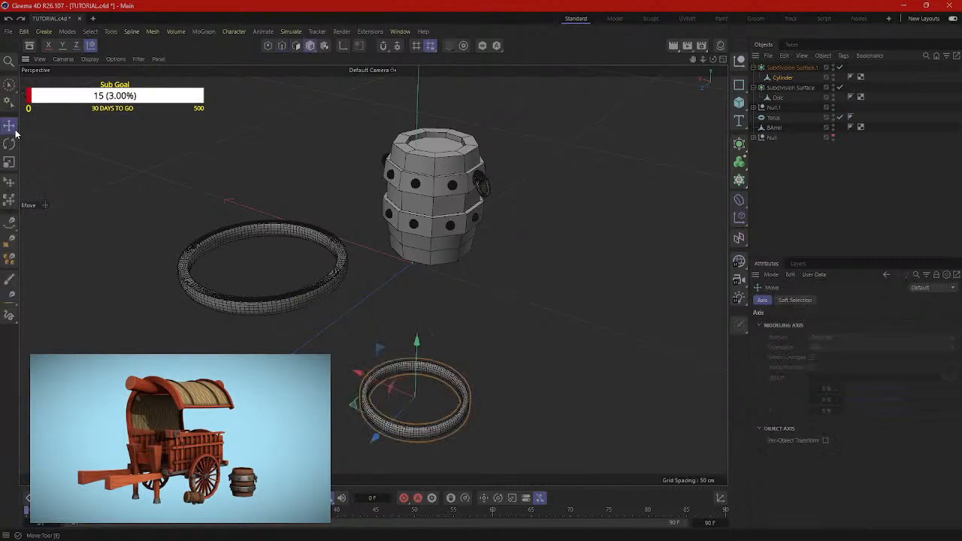
{"action": "left_click", "coordinate": [304, 304]}
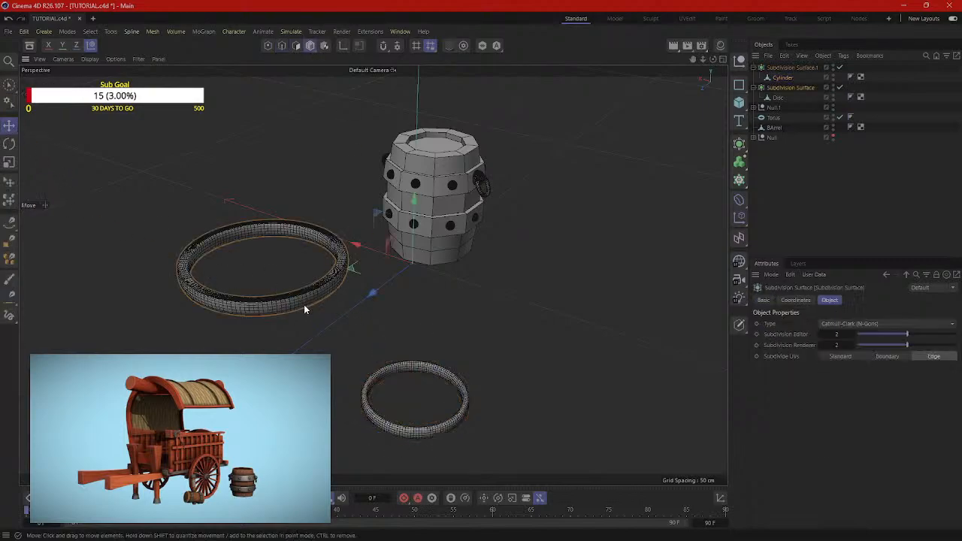
{"action": "key", "text": "Delete"}
{"action": "left_click", "coordinate": [377, 378]}
{"action": "key", "text": "Delete"}
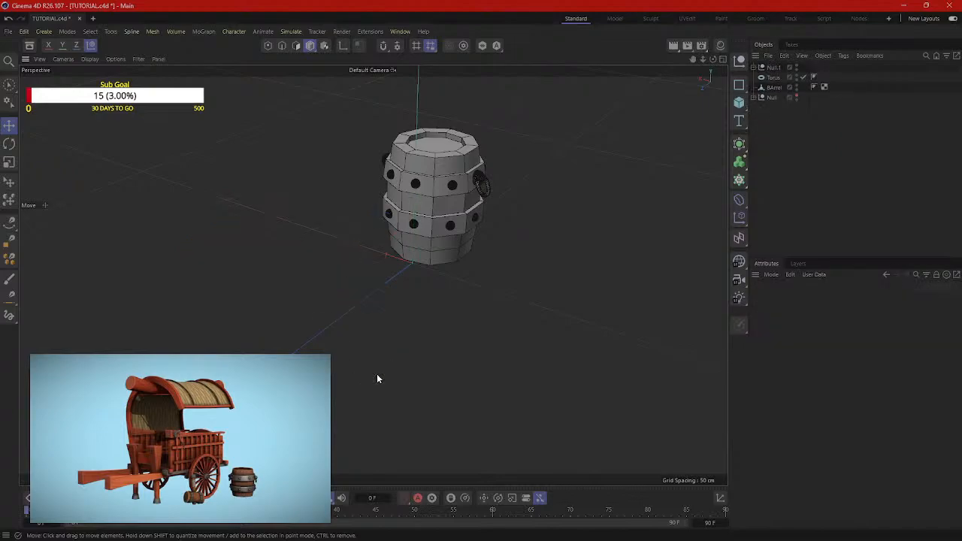
Step: Duplicate the barrel's torus handle for the opposite side and rotate the copy to slope outward from the barrel
{"action": "left_click_drag", "start_coordinate": [373, 371], "coordinate": [485, 339], "text": "alt"}
{"action": "left_click", "coordinate": [568, 333]}
{"action": "left_click_drag", "start_coordinate": [568, 333], "coordinate": [326, 315], "text": "alt"}
{"action": "scroll", "coordinate": [325, 315], "scroll_direction": "up", "scroll_amount": 2}
{"action": "scroll", "coordinate": [325, 315], "scroll_direction": "up", "scroll_amount": 2}
{"action": "key", "text": "r"}
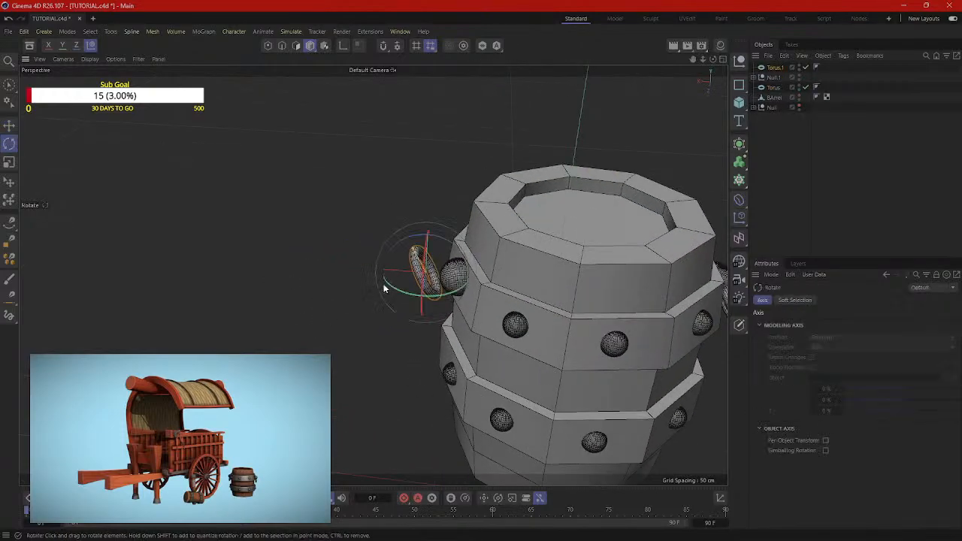
{"action": "left_click_drag", "start_coordinate": [408, 243], "coordinate": [441, 306]}
Step: Move the duplicated torus handle up and inward until it meets the large knob on the upper band
{"action": "key", "text": "e"}
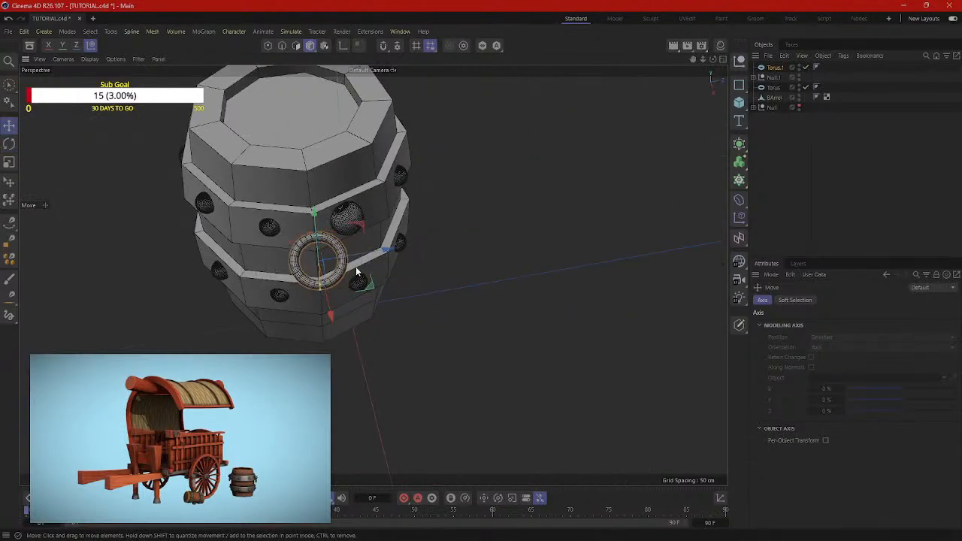
{"action": "left_click_drag", "start_coordinate": [338, 288], "coordinate": [198, 241], "text": "alt"}
{"action": "left_click_drag", "start_coordinate": [283, 220], "coordinate": [285, 206]}
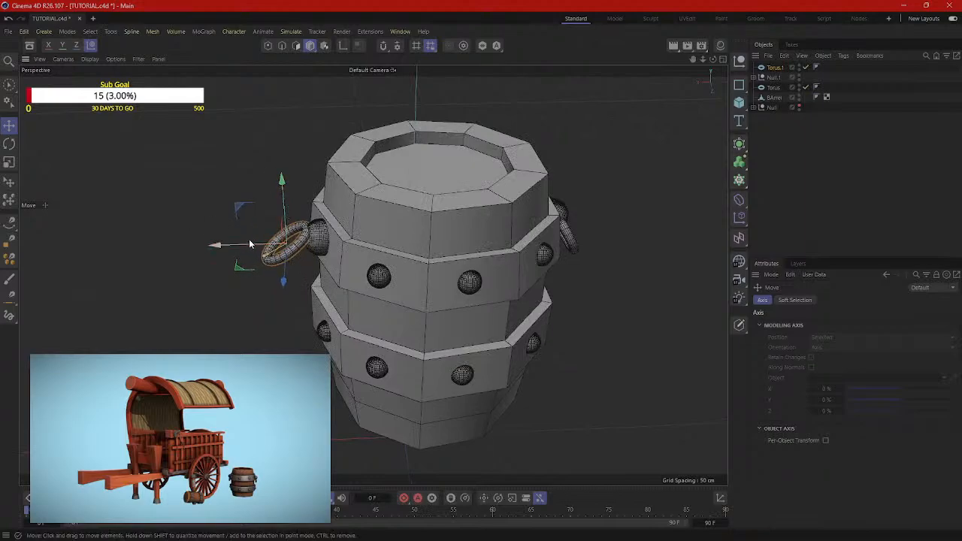
{"action": "left_click_drag", "start_coordinate": [249, 243], "coordinate": [435, 282]}
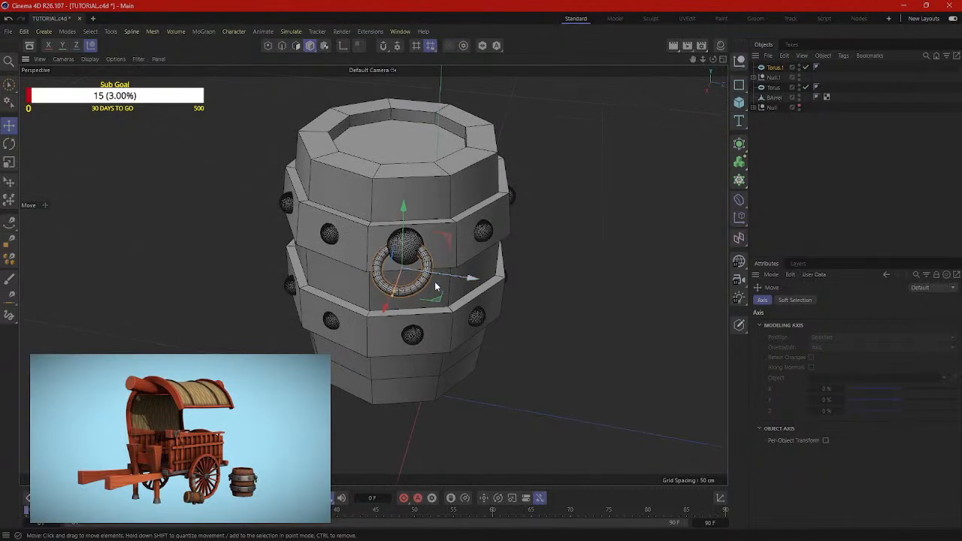
Step: Fine-tune the duplicated handle's rotation so it faces the barrel squarely and hangs diagonally from its knob, and deselect it
{"action": "key", "text": "r"}
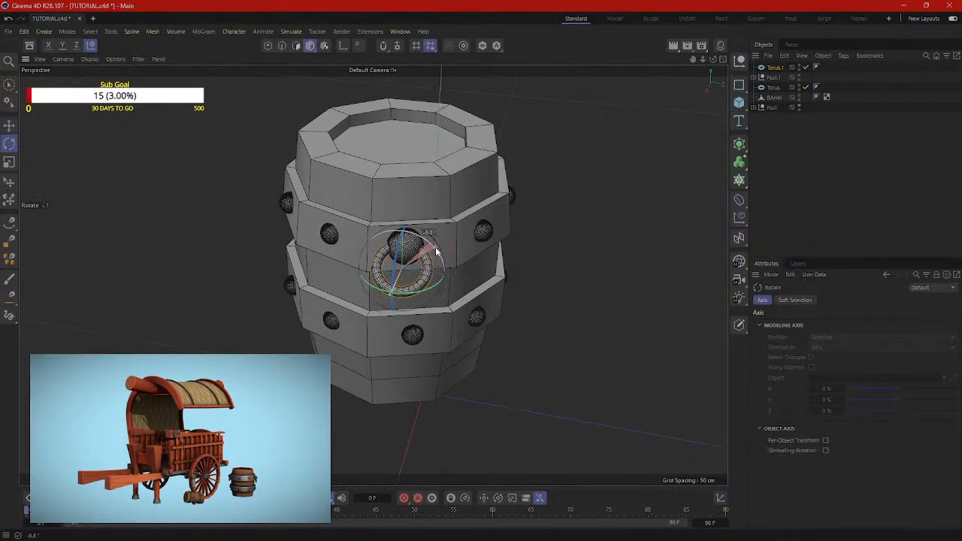
{"action": "left_click_drag", "start_coordinate": [435, 246], "coordinate": [429, 321], "text": "alt"}
{"action": "scroll", "coordinate": [453, 316], "scroll_direction": "up", "scroll_amount": 8}
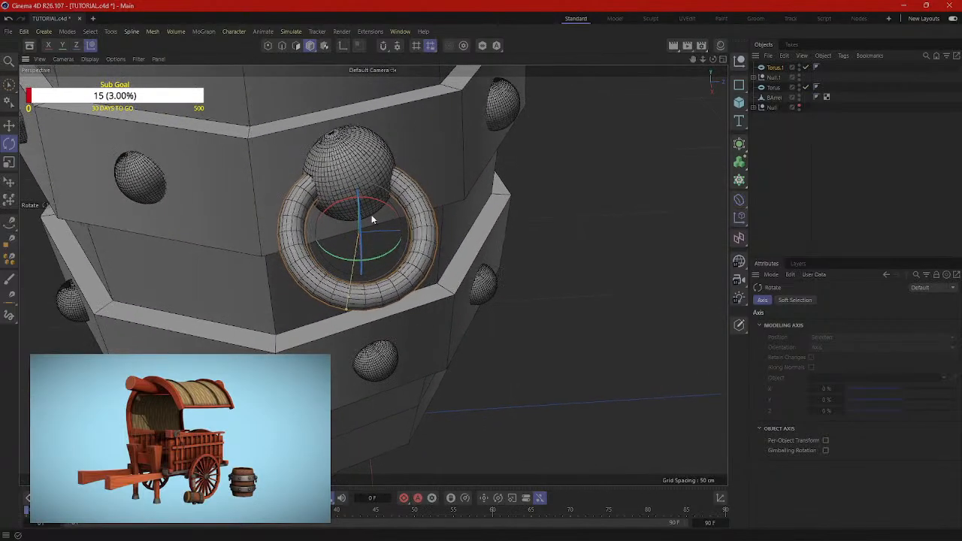
{"action": "left_click_drag", "start_coordinate": [371, 213], "coordinate": [323, 228]}
{"action": "key", "text": "e"}
{"action": "key", "text": "r"}
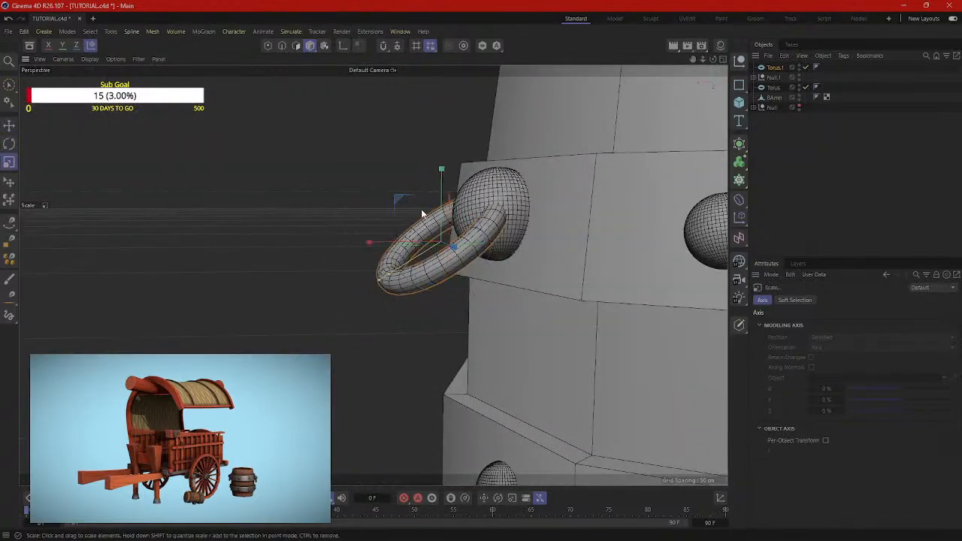
{"action": "left_click_drag", "start_coordinate": [421, 214], "coordinate": [465, 206]}
{"action": "key", "text": "e"}
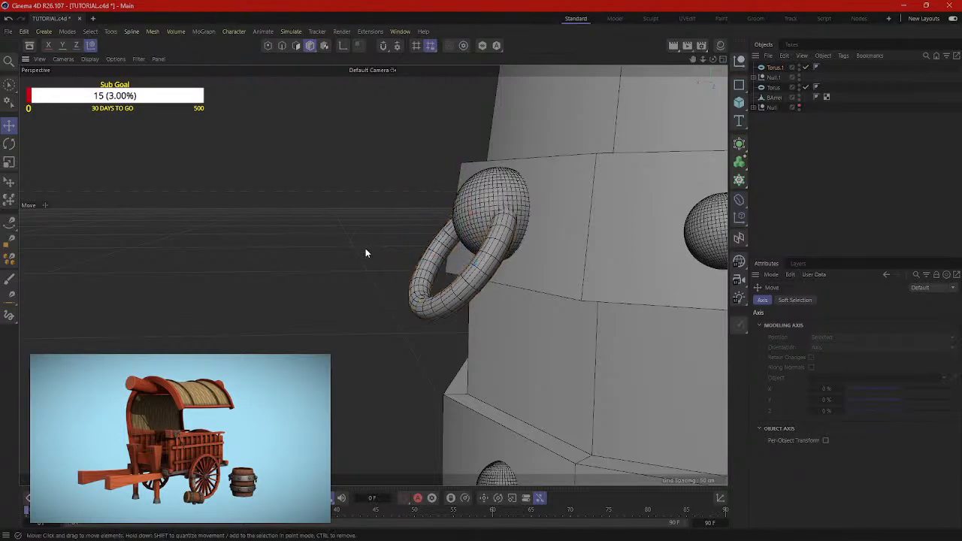
Step: Switch to the reference image viewer and compare the modelled barrel's bands, rivets and ring handles with the pictured barrel
{"action": "scroll", "coordinate": [413, 278], "scroll_direction": "down", "scroll_amount": 10}
{"action": "left_click_drag", "start_coordinate": [527, 350], "coordinate": [532, 353], "text": "alt"}
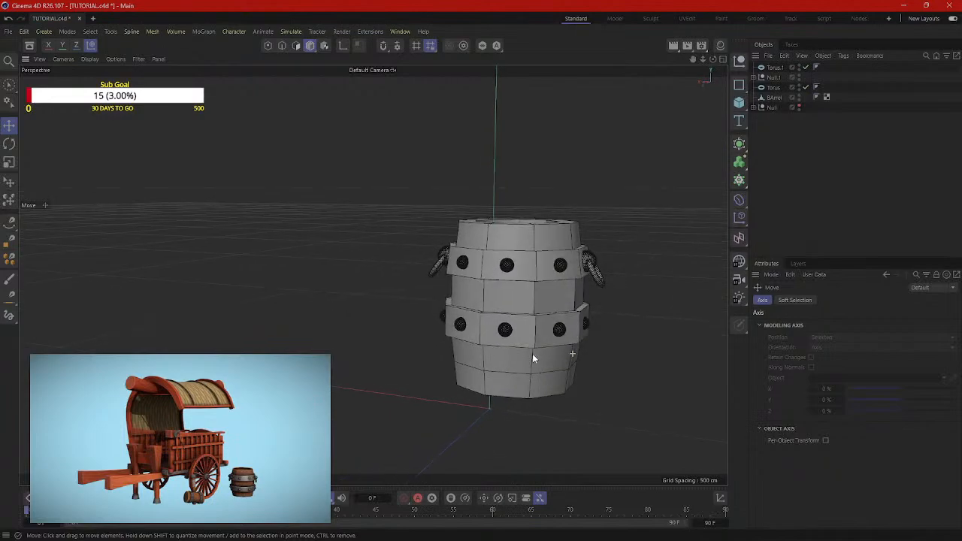
{"action": "scroll", "coordinate": [545, 351], "scroll_direction": "down", "scroll_amount": 6}
{"action": "middle_click_drag", "start_coordinate": [583, 365], "coordinate": [493, 285], "text": "alt"}
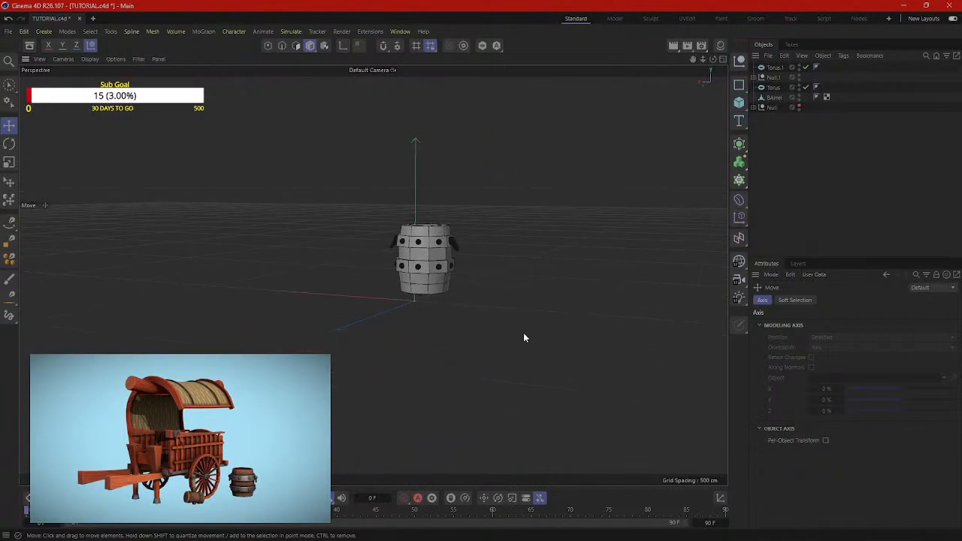
{"action": "scroll", "coordinate": [411, 318], "scroll_direction": "up", "scroll_amount": 5}
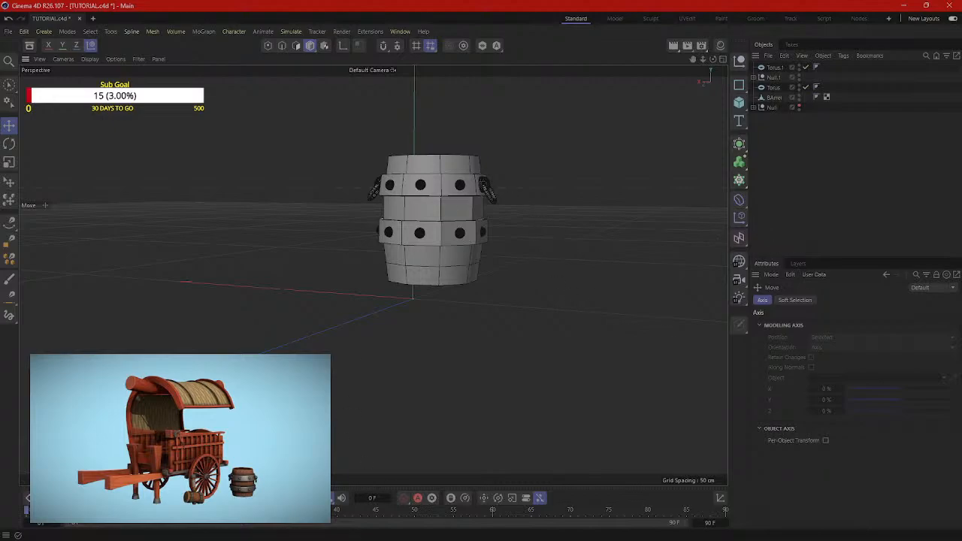
{"action": "key", "text": "alt+Tab"}
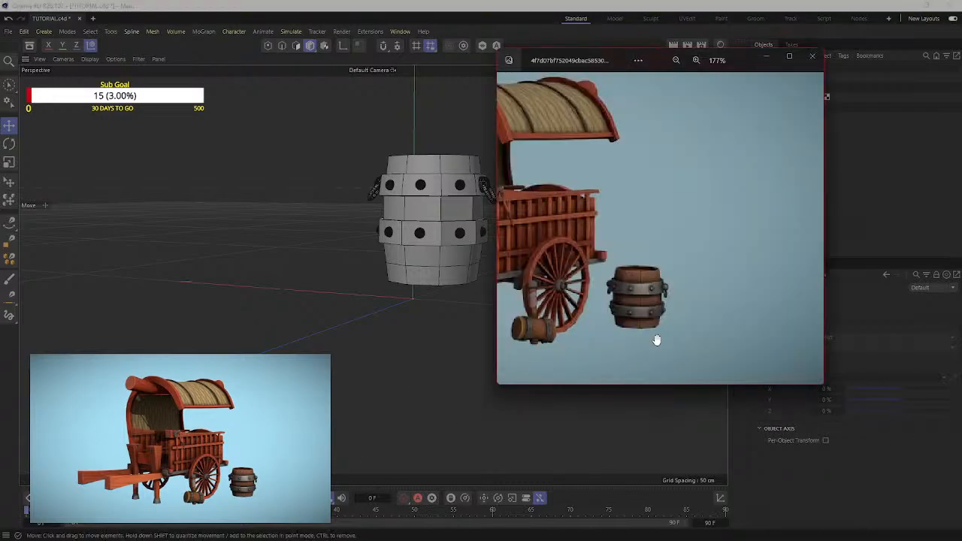
{"action": "scroll", "coordinate": [635, 293], "scroll_direction": "up", "scroll_amount": 5}
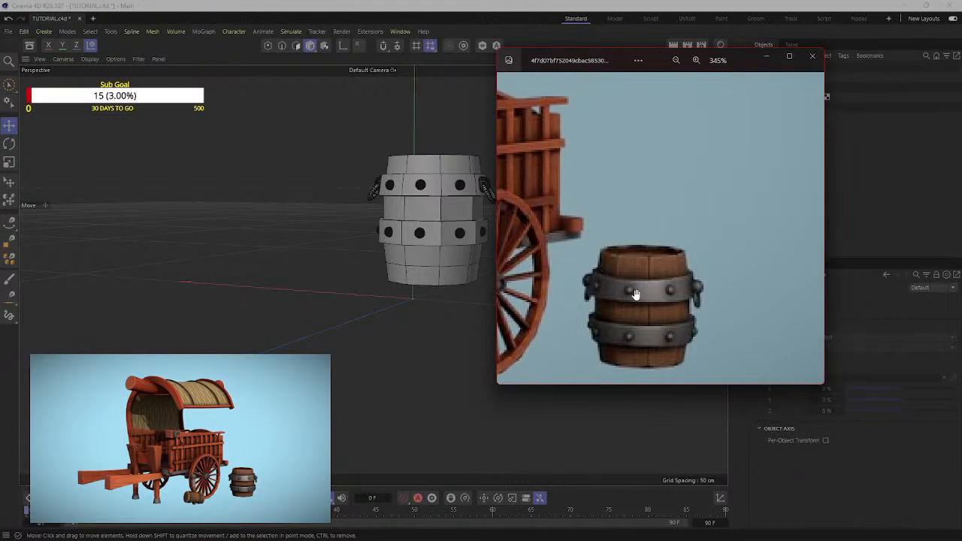
{"action": "scroll", "coordinate": [635, 293], "scroll_direction": "up", "scroll_amount": 3}
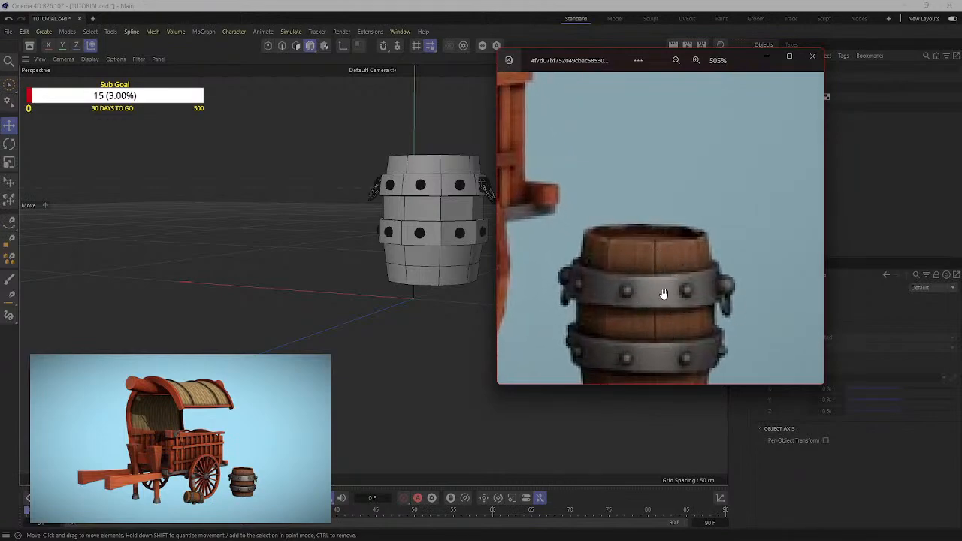
{"action": "scroll", "coordinate": [663, 293], "scroll_direction": "down", "scroll_amount": 10}
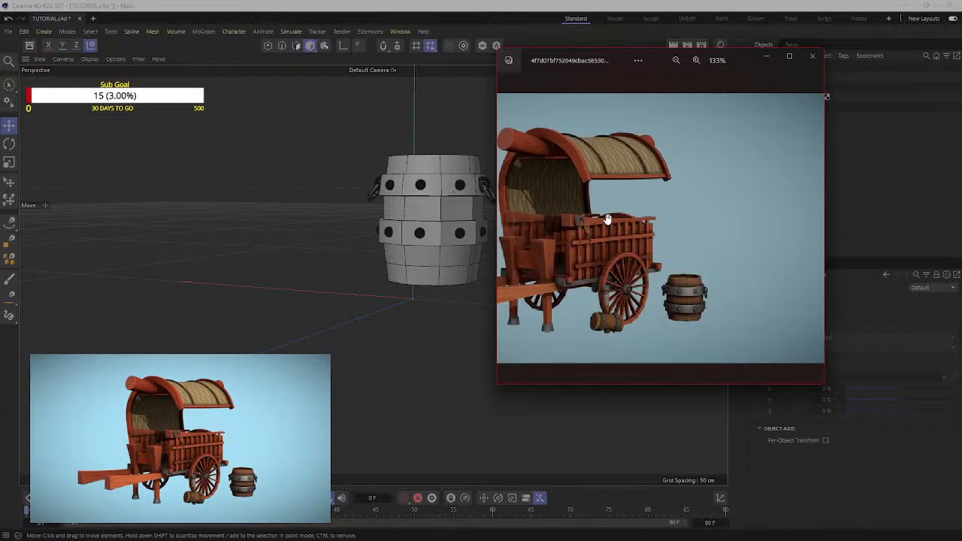
{"action": "scroll", "coordinate": [706, 302], "scroll_direction": "up", "scroll_amount": 10}
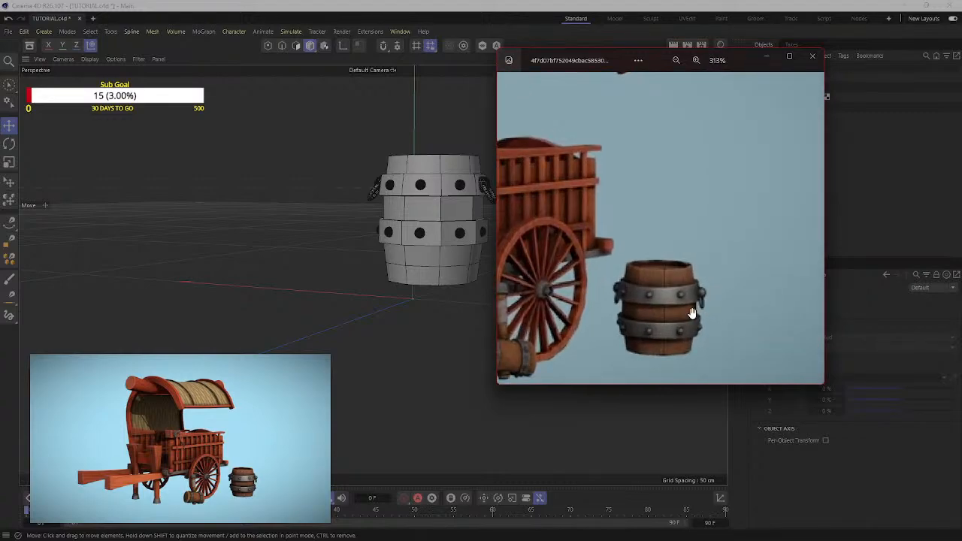
{"action": "scroll", "coordinate": [652, 332], "scroll_direction": "down", "scroll_amount": 1}
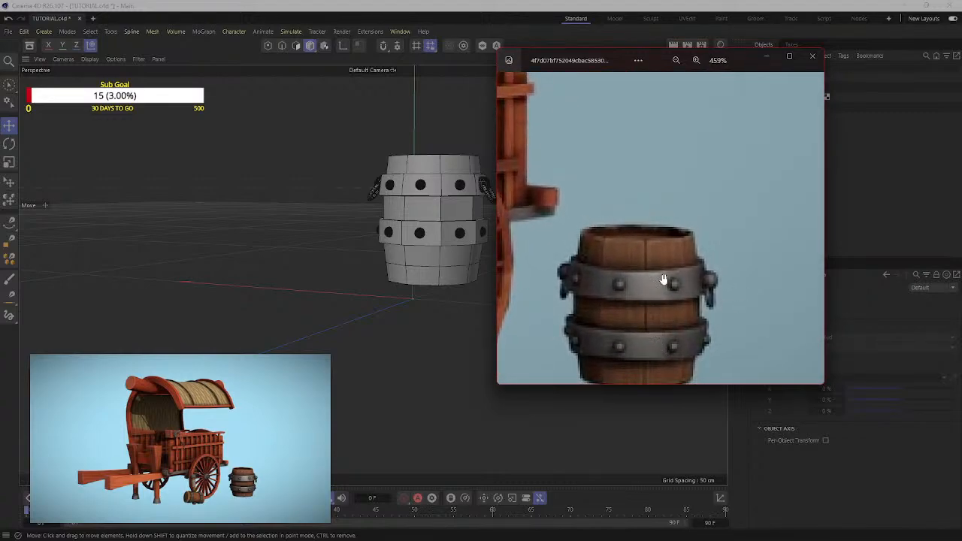
{"action": "scroll", "coordinate": [675, 259], "scroll_direction": "down", "scroll_amount": 2}
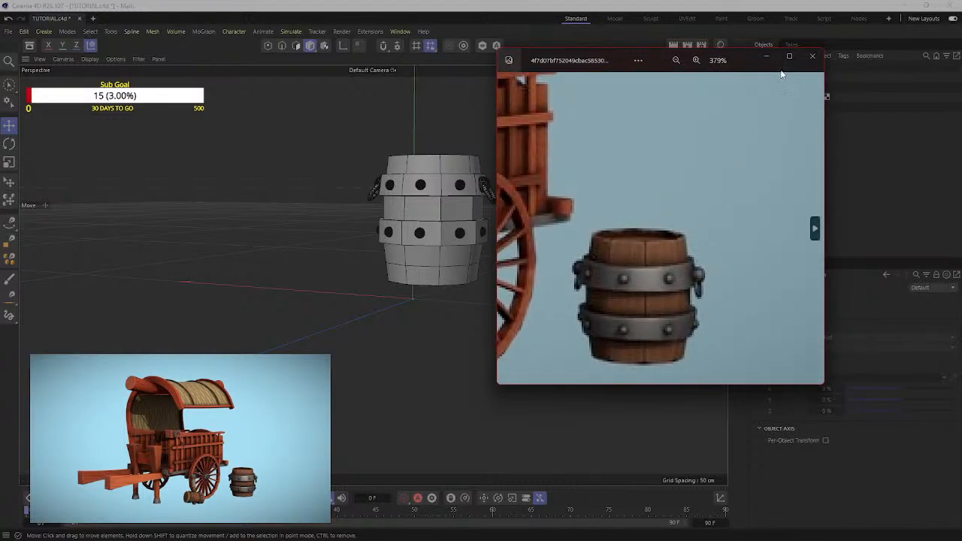
{"action": "left_click_drag", "start_coordinate": [606, 60], "coordinate": [961, 181]}
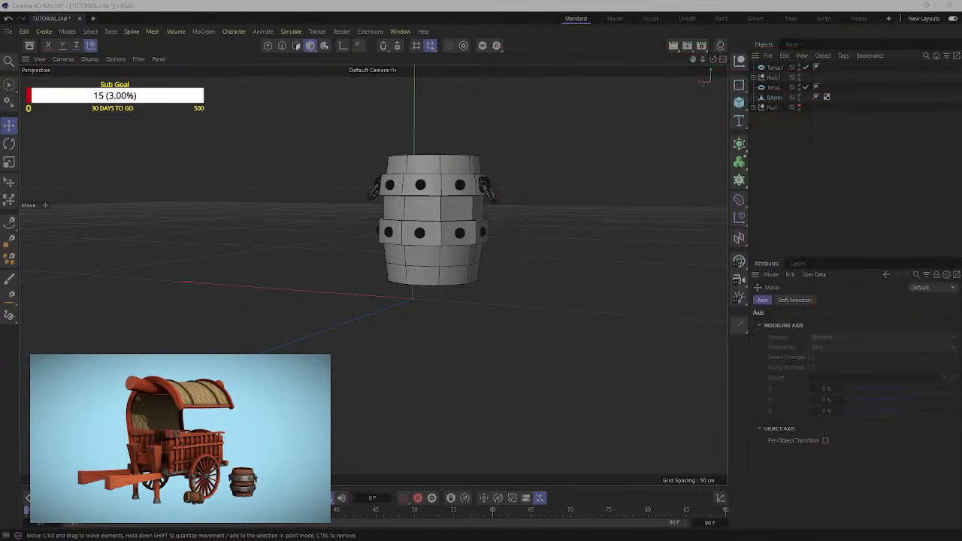
Step: Bevel one outer corner point of the barrel's top rim in point mode, with an offset of 8 cm
{"action": "left_click_drag", "start_coordinate": [547, 182], "coordinate": [547, 204], "text": "alt"}
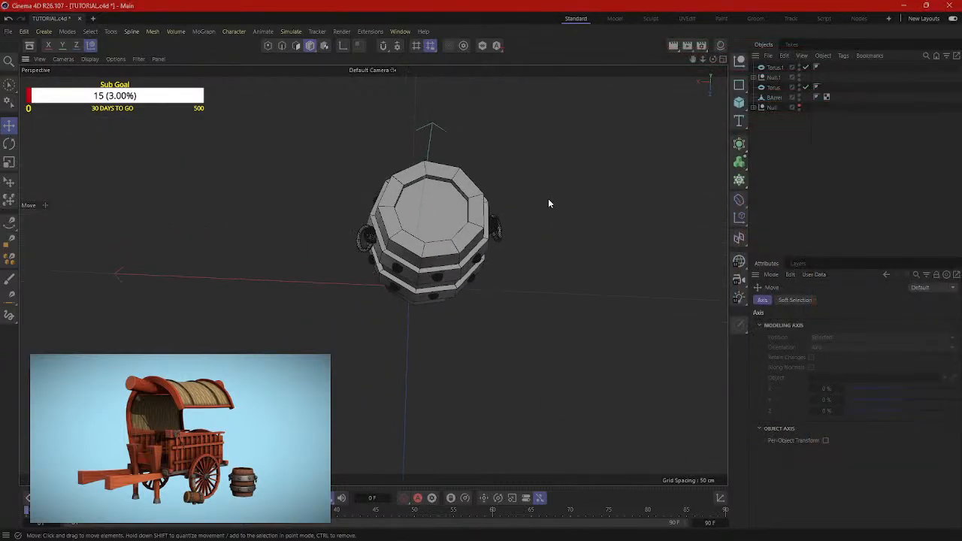
{"action": "left_click", "coordinate": [269, 46]}
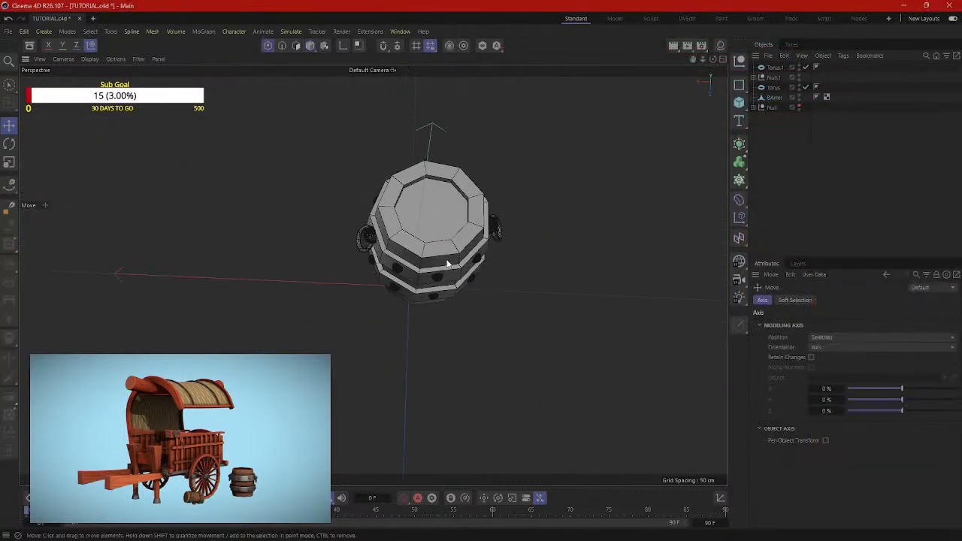
{"action": "left_click", "coordinate": [773, 88]}
{"action": "left_click", "coordinate": [769, 97]}
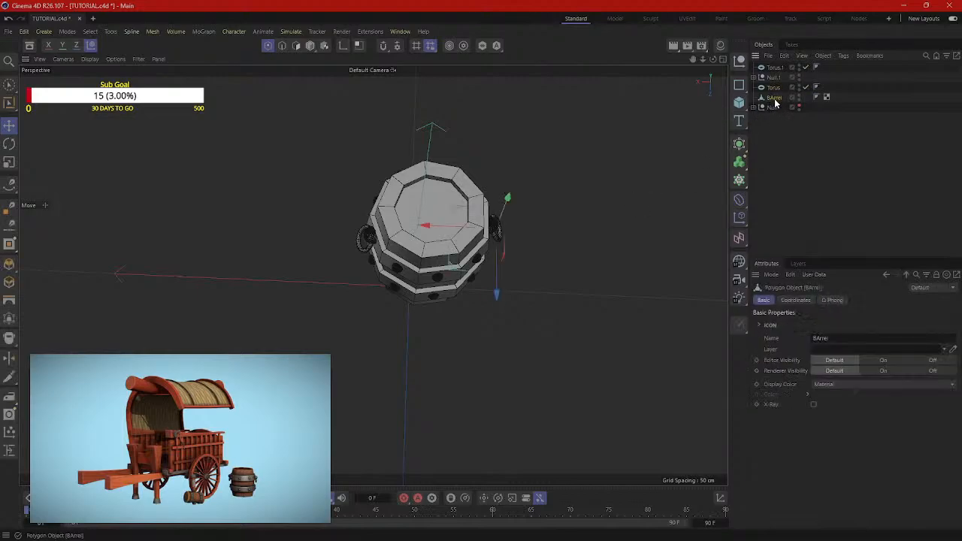
{"action": "left_click_drag", "start_coordinate": [601, 136], "coordinate": [423, 186], "text": "alt"}
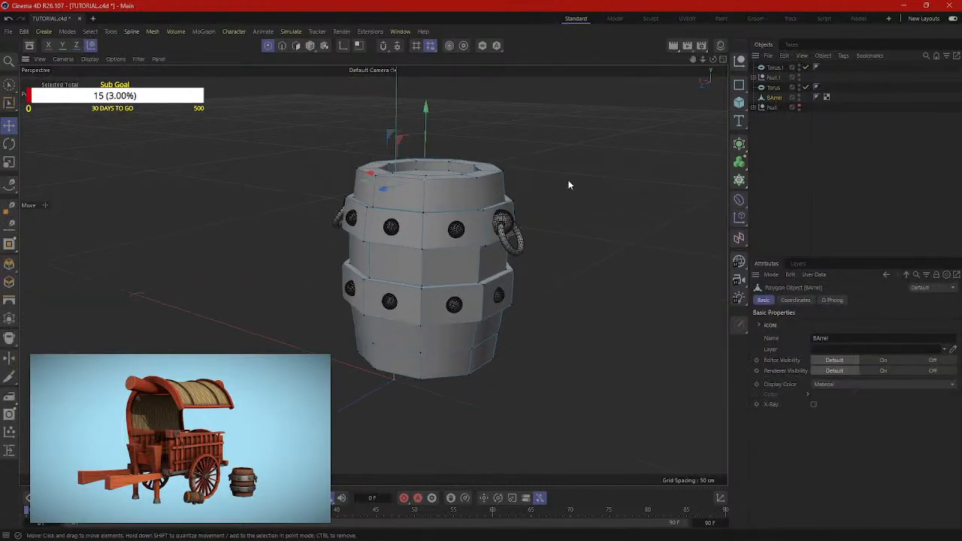
{"action": "mouse_move", "coordinate": [569, 185]}
{"action": "left_mouse_down", "text": "alt"}
{"action": "mouse_move", "coordinate": [605, 203]}
{"action": "mouse_move", "coordinate": [618, 167]}
{"action": "mouse_move", "coordinate": [596, 182]}
{"action": "left_mouse_up", "text": "alt"}
{"action": "right_click", "coordinate": [595, 172]}
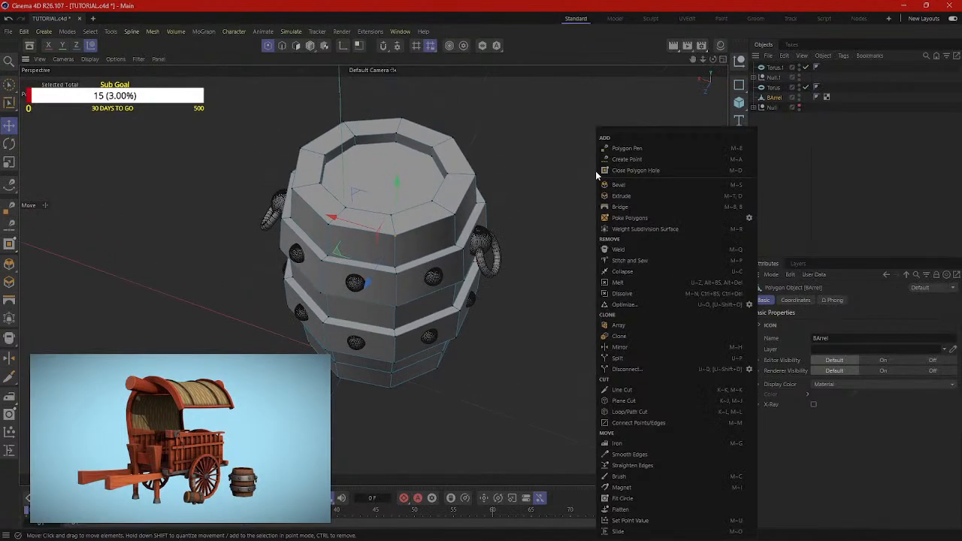
{"action": "left_click", "coordinate": [618, 185]}
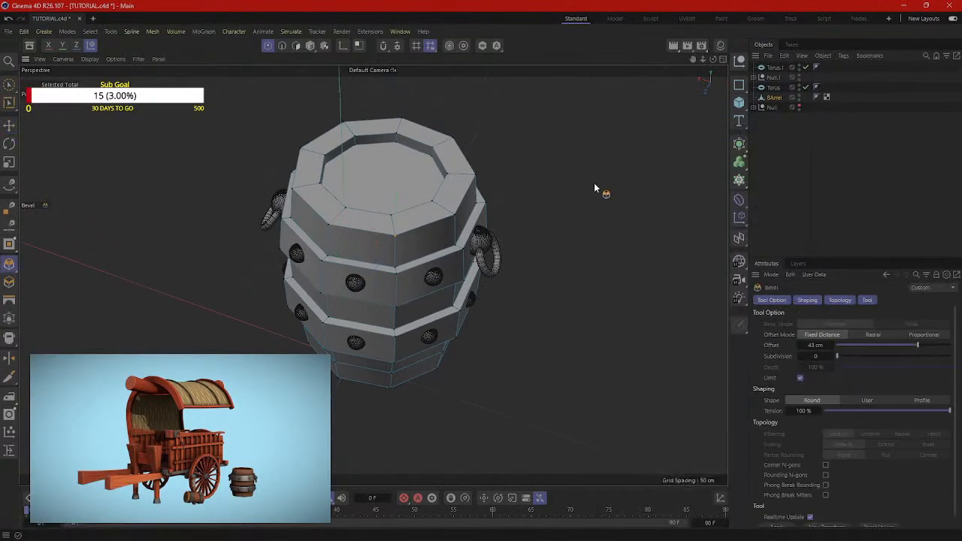
{"action": "left_click_drag", "start_coordinate": [603, 216], "coordinate": [482, 278], "text": "alt"}
Step: Bevel a corner point where the barrel's upper band meets the staves, with an offset of 3 cm
{"action": "right_click", "coordinate": [482, 278]}
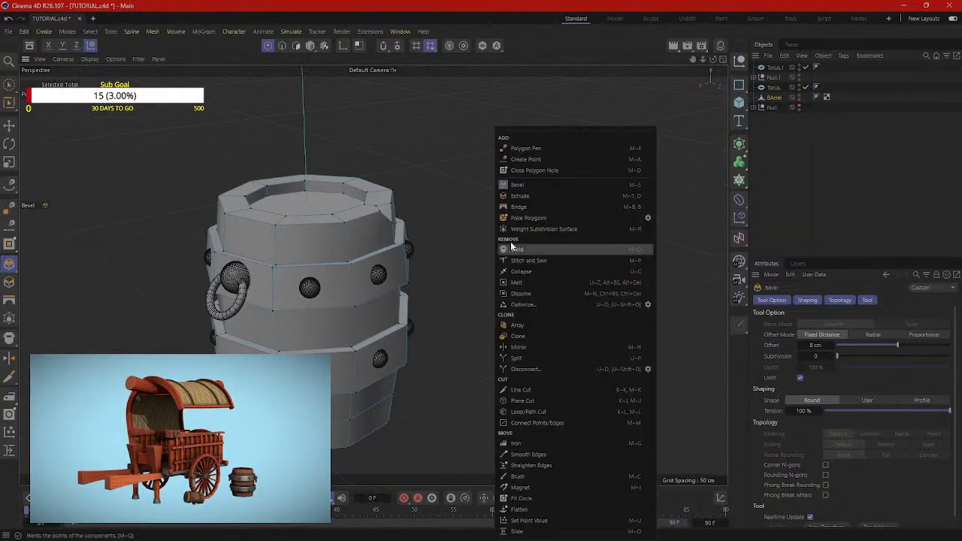
{"action": "left_click", "coordinate": [523, 188]}
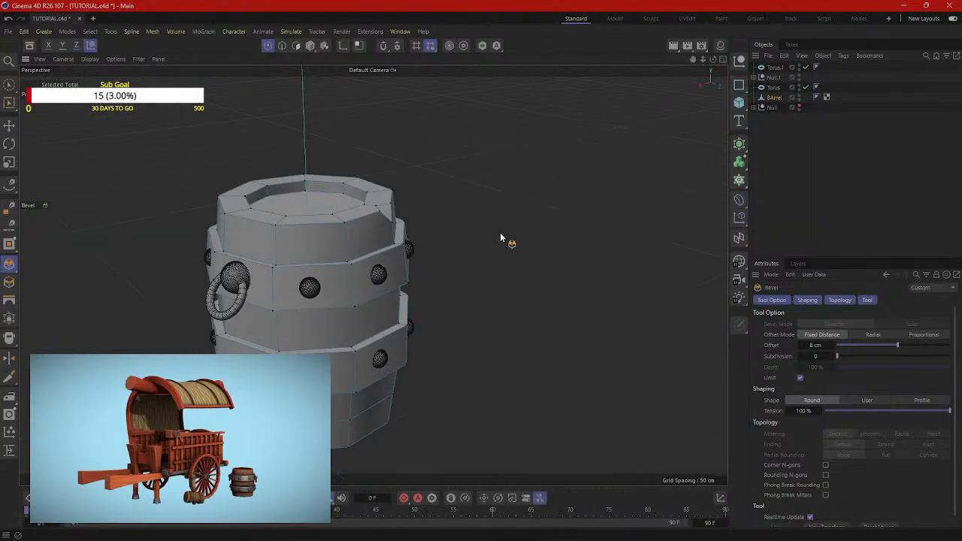
{"action": "left_click_drag", "start_coordinate": [505, 231], "coordinate": [516, 231]}
{"action": "left_click_drag", "start_coordinate": [500, 232], "coordinate": [512, 271], "text": "alt"}
{"action": "scroll", "coordinate": [496, 262], "scroll_direction": "up", "scroll_amount": 5}
{"action": "left_click_drag", "start_coordinate": [455, 229], "coordinate": [488, 188], "text": "alt"}
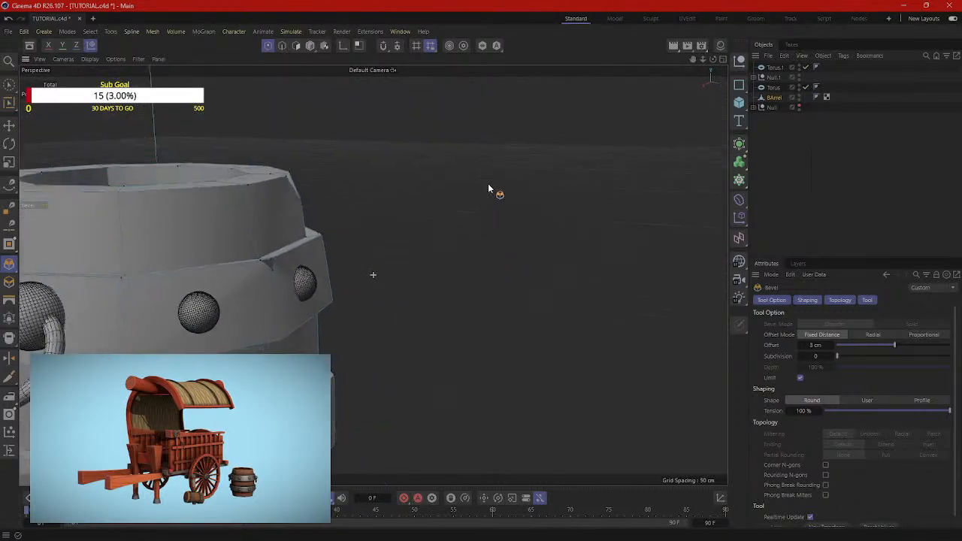
{"action": "left_click_drag", "start_coordinate": [474, 232], "coordinate": [559, 290], "text": "alt"}
{"action": "left_click_drag", "start_coordinate": [342, 269], "coordinate": [375, 240], "text": "alt"}
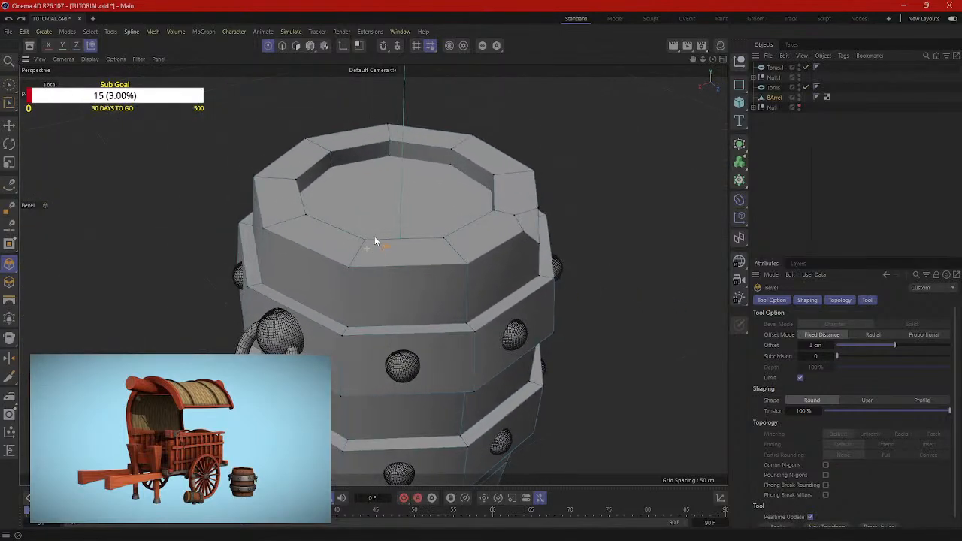
Step: Try to bevel an inner corner point of the barrel's top rim with an offset of 3 cm
{"action": "left_click_drag", "start_coordinate": [392, 145], "coordinate": [455, 146]}
{"action": "left_click_drag", "start_coordinate": [623, 163], "coordinate": [705, 241], "text": "alt"}
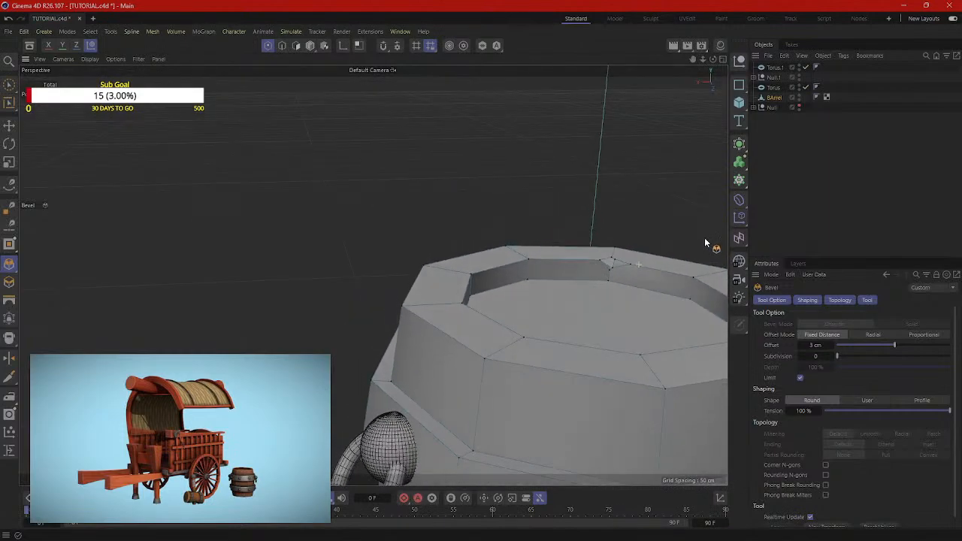
{"action": "scroll", "coordinate": [663, 216], "scroll_direction": "down", "scroll_amount": 4}
{"action": "middle_click_drag", "start_coordinate": [601, 229], "coordinate": [444, 218], "text": "alt"}
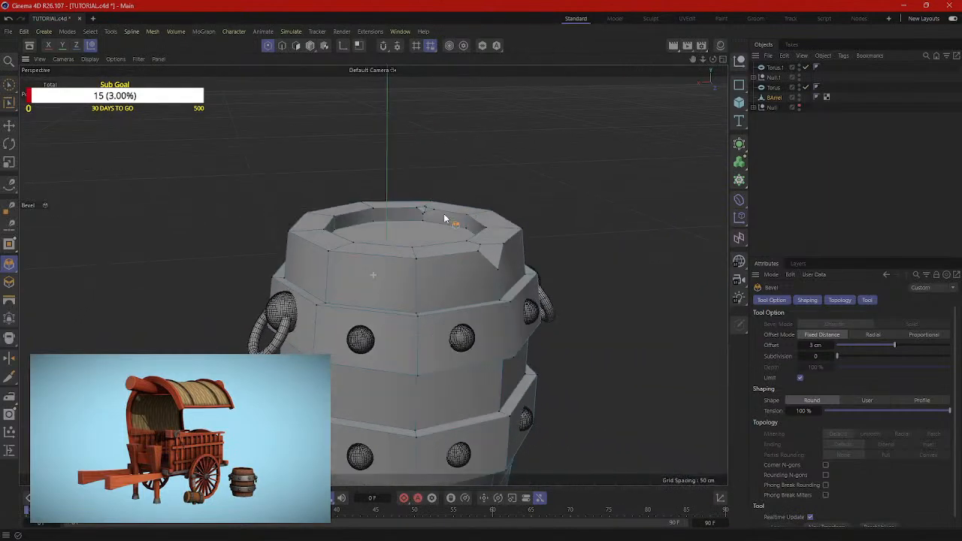
{"action": "left_click_drag", "start_coordinate": [444, 218], "coordinate": [629, 229], "text": "alt"}
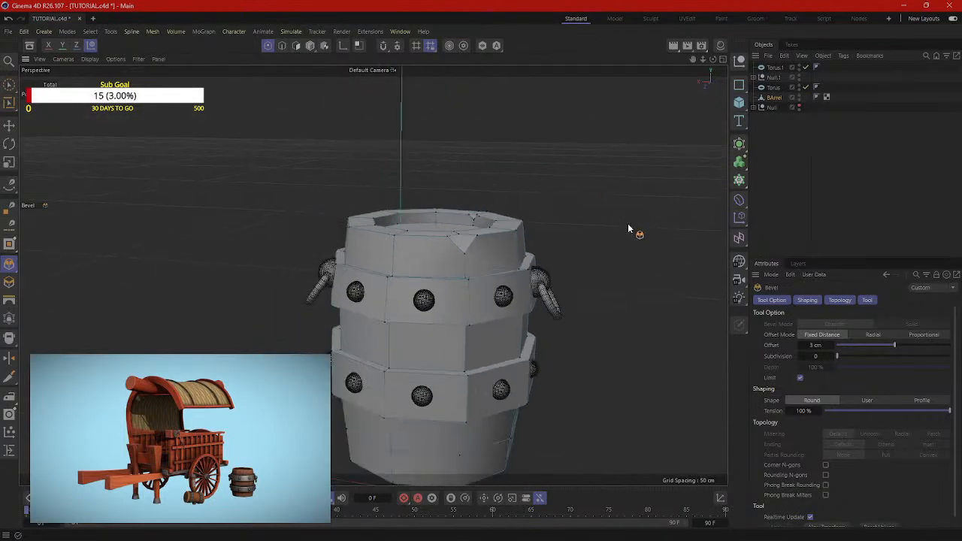
Step: Examine the whole barrel from several sides, checking its bands, rivets and ring handles
{"action": "scroll", "coordinate": [633, 248], "scroll_direction": "down", "scroll_amount": 3}
{"action": "left_click_drag", "start_coordinate": [638, 272], "coordinate": [616, 293], "text": "alt"}
{"action": "middle_click_drag", "start_coordinate": [649, 205], "coordinate": [529, 182], "text": "alt"}
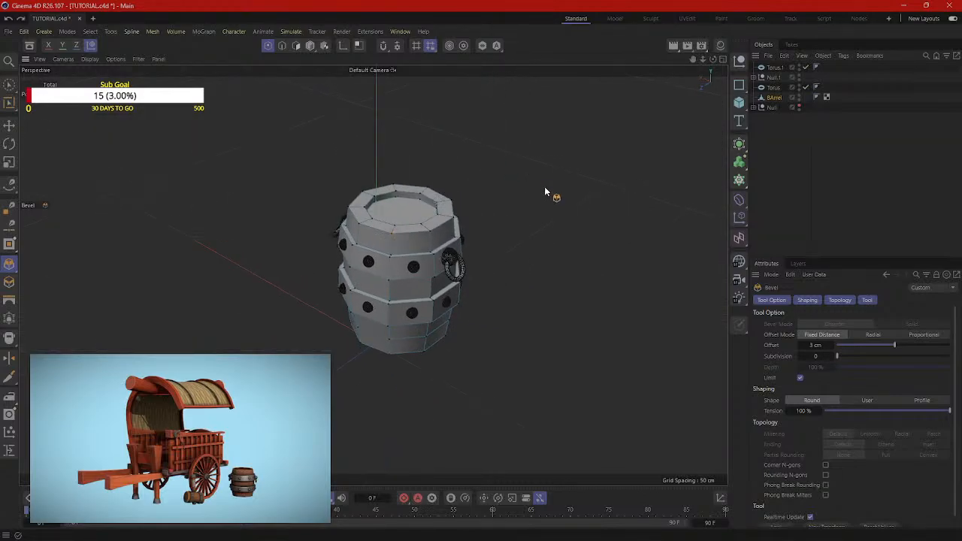
{"action": "scroll", "coordinate": [562, 208], "scroll_direction": "up", "scroll_amount": 5}
{"action": "left_click_drag", "start_coordinate": [542, 238], "coordinate": [555, 230], "text": "alt"}
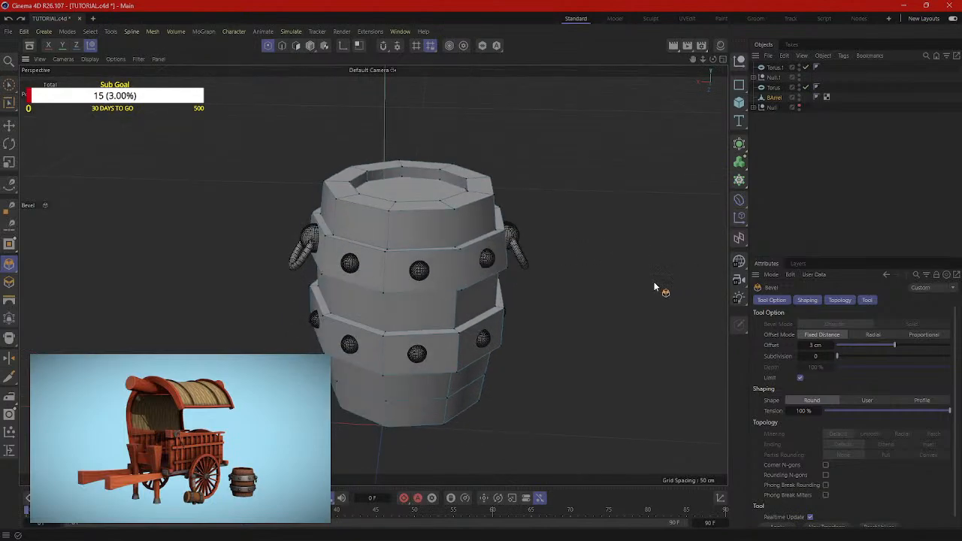
{"action": "scroll", "coordinate": [519, 285], "scroll_direction": "down", "scroll_amount": 4}
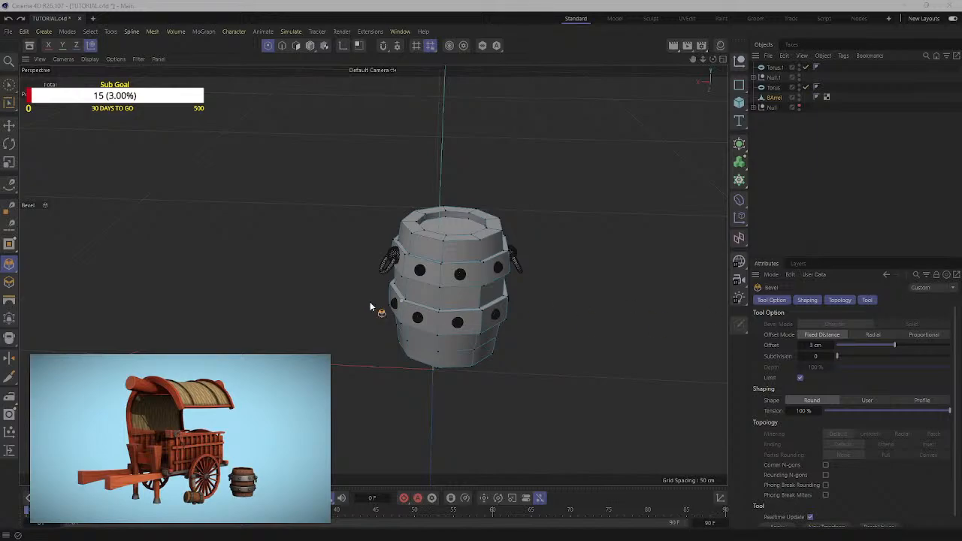
{"action": "middle_click_drag", "start_coordinate": [626, 279], "coordinate": [588, 242], "text": "alt"}
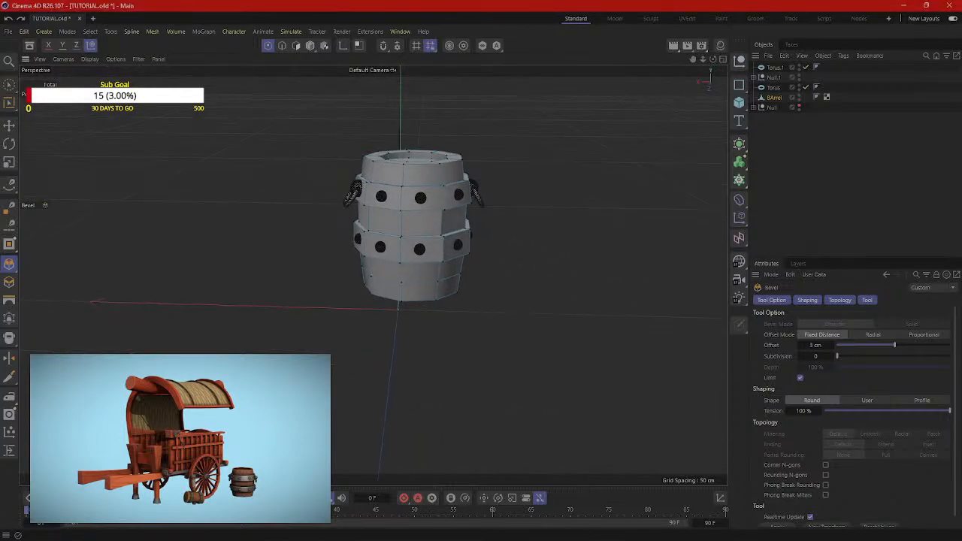
Step: Switch to the reference image viewer and enlarge the picture to 285% to examine the small mallet beside the cart wheel
{"action": "left_click_drag", "start_coordinate": [960, 42], "coordinate": [707, 42]}
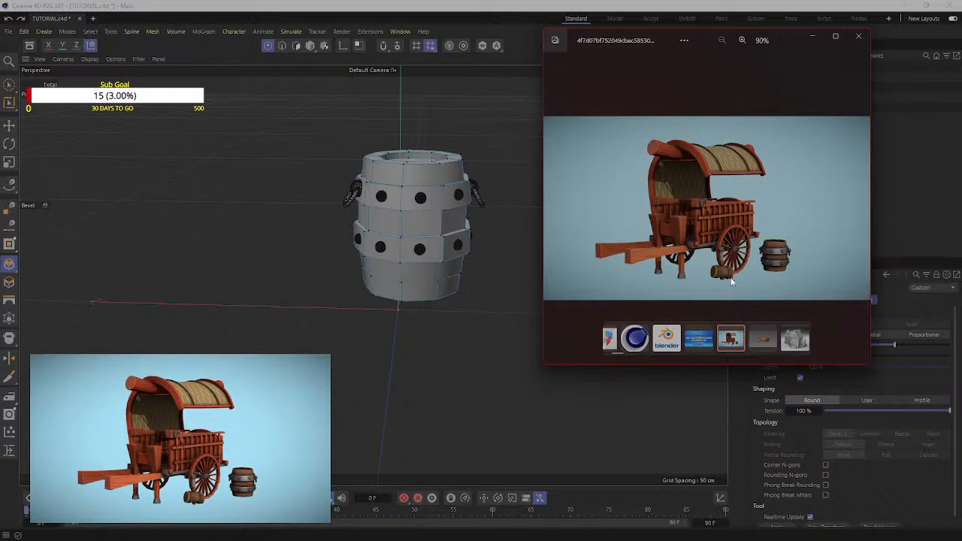
{"action": "left_click", "coordinate": [834, 36]}
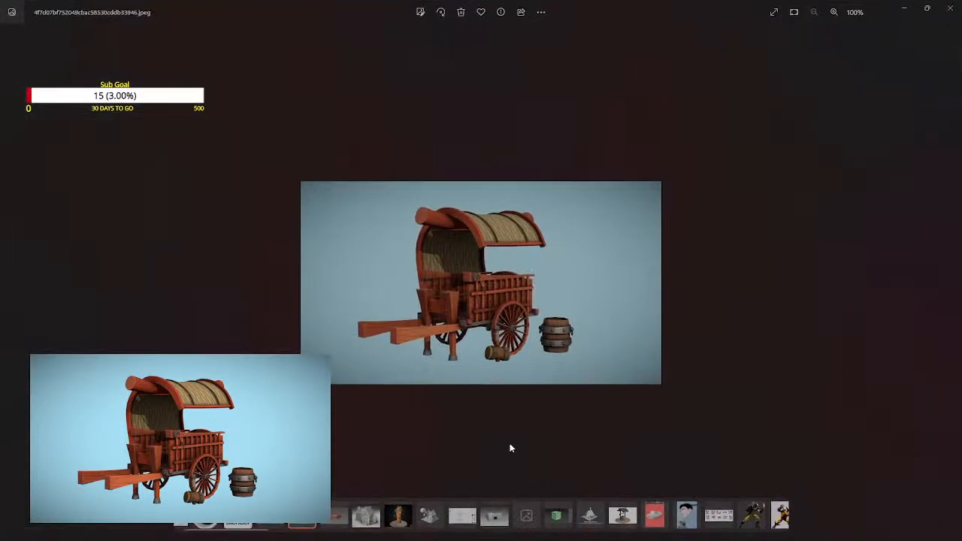
{"action": "scroll", "coordinate": [501, 370], "scroll_direction": "up", "scroll_amount": 5}
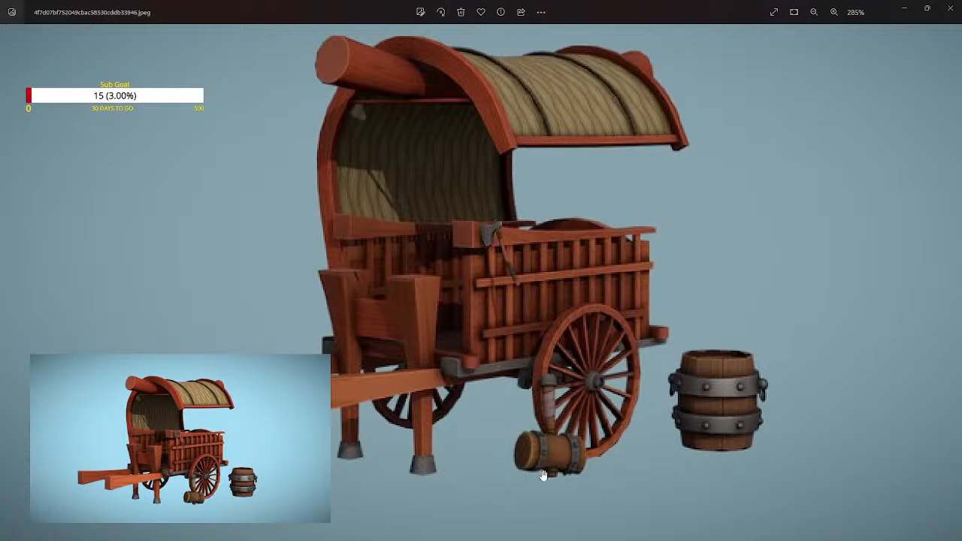
{"action": "left_click_drag", "start_coordinate": [661, 13], "coordinate": [961, 96]}
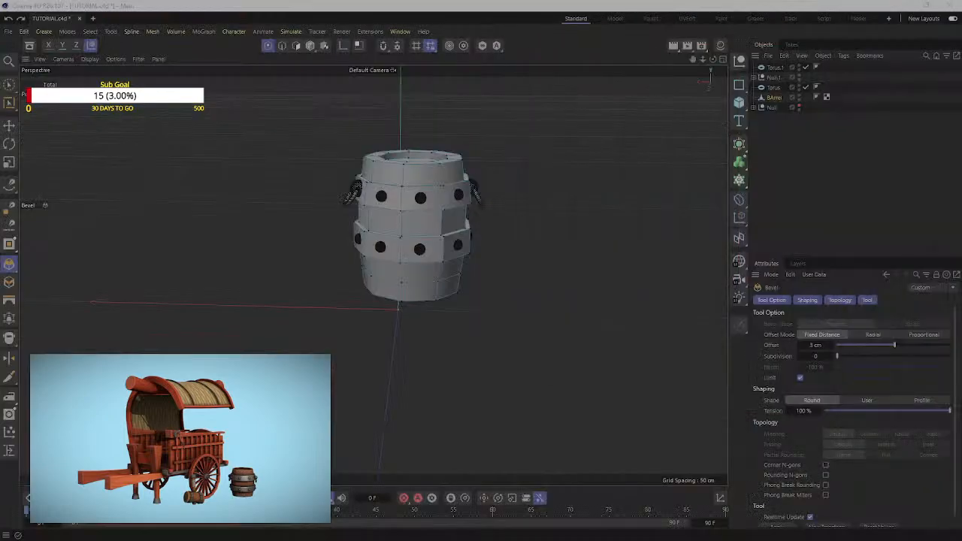
{"action": "scroll", "coordinate": [355, 196], "scroll_direction": "down", "scroll_amount": 2}
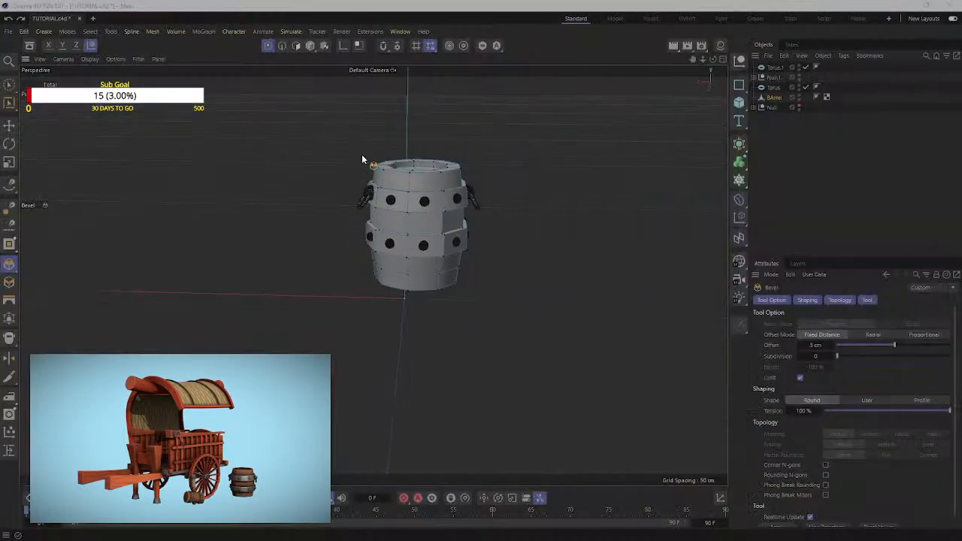
Step: Leave point mode for whole-object Model mode and clear the object selection
{"action": "left_click", "coordinate": [310, 45]}
{"action": "middle_click_drag", "start_coordinate": [564, 239], "coordinate": [508, 247]}
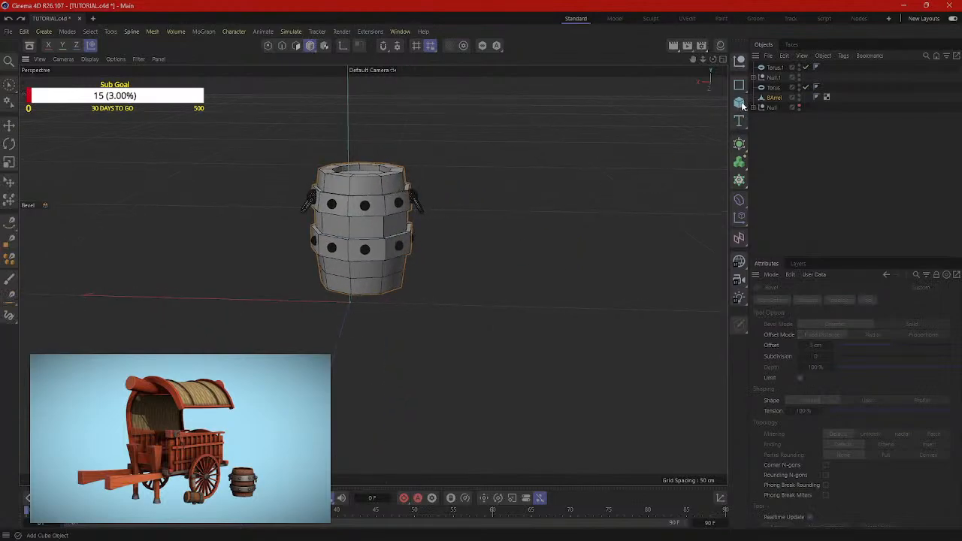
{"action": "left_click", "coordinate": [783, 154]}
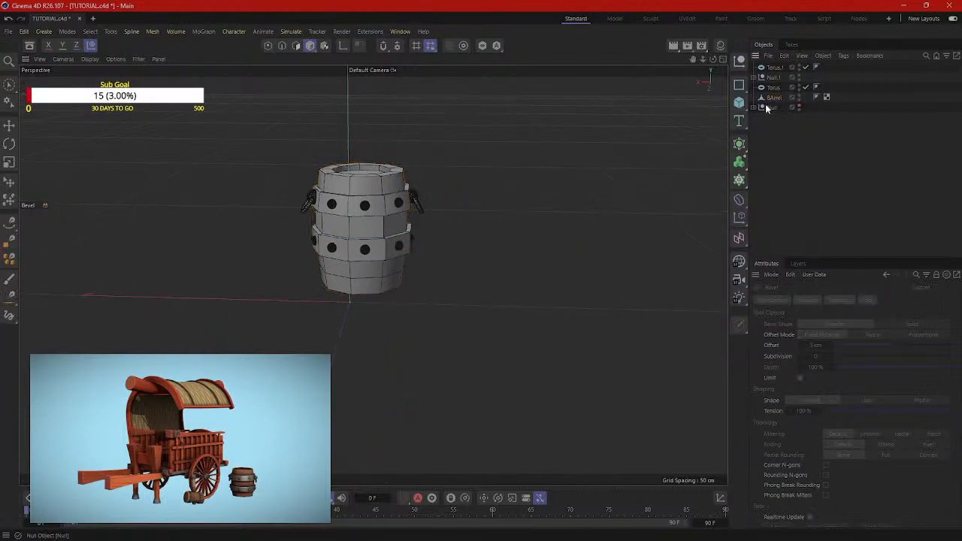
{"action": "left_click", "coordinate": [771, 68]}
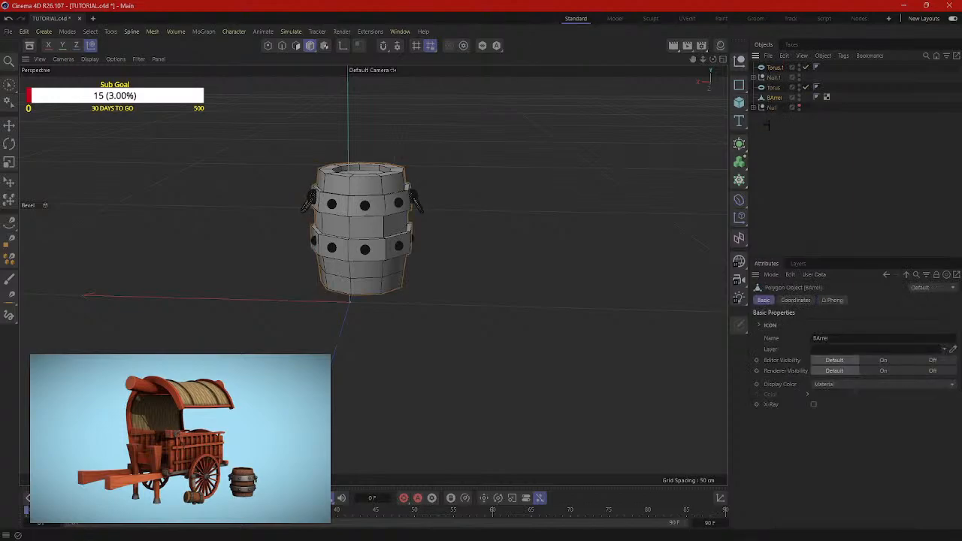
{"action": "left_click", "coordinate": [769, 136]}
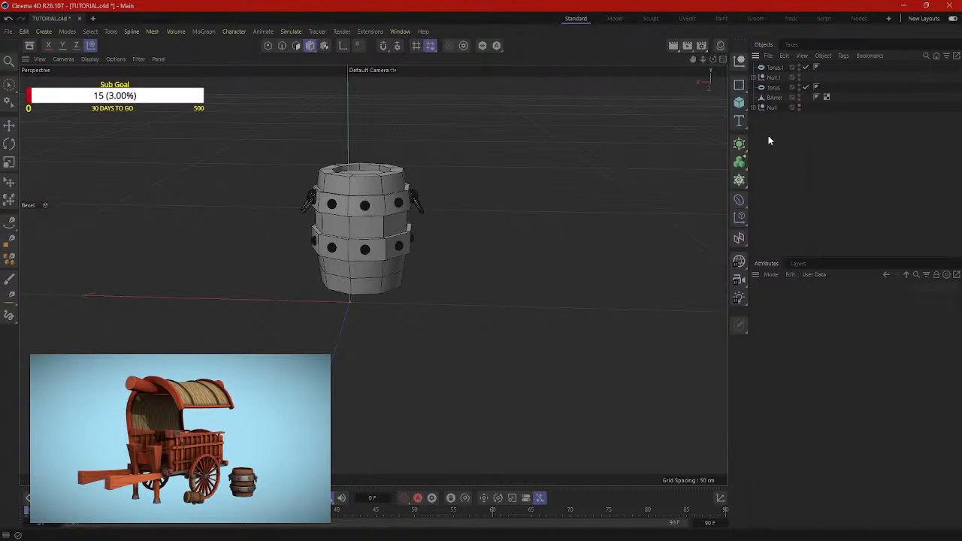
Step: Add a null object and rename it barrel
{"action": "left_click", "coordinate": [739, 61]}
{"action": "double_click", "coordinate": [775, 68]}
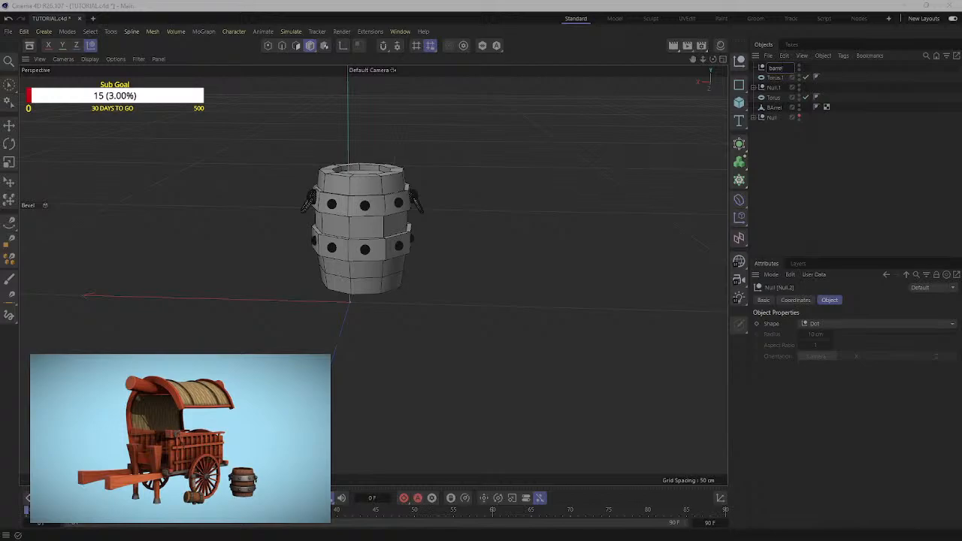
{"action": "left_click", "coordinate": [776, 161]}
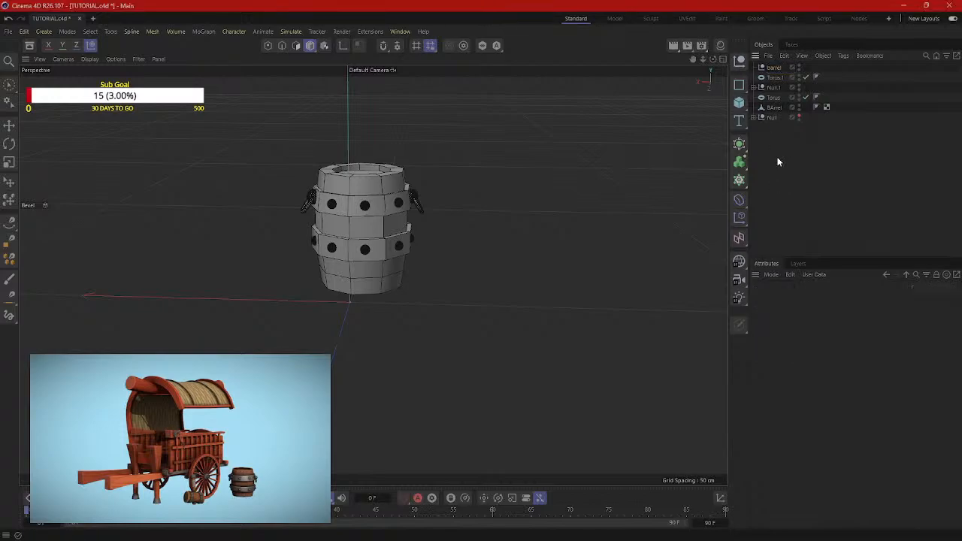
Step: Examine the contents of Null.1 and Null to determine which group holds the barrel's parts
{"action": "left_click", "coordinate": [773, 107]}
{"action": "left_click", "coordinate": [770, 118]}
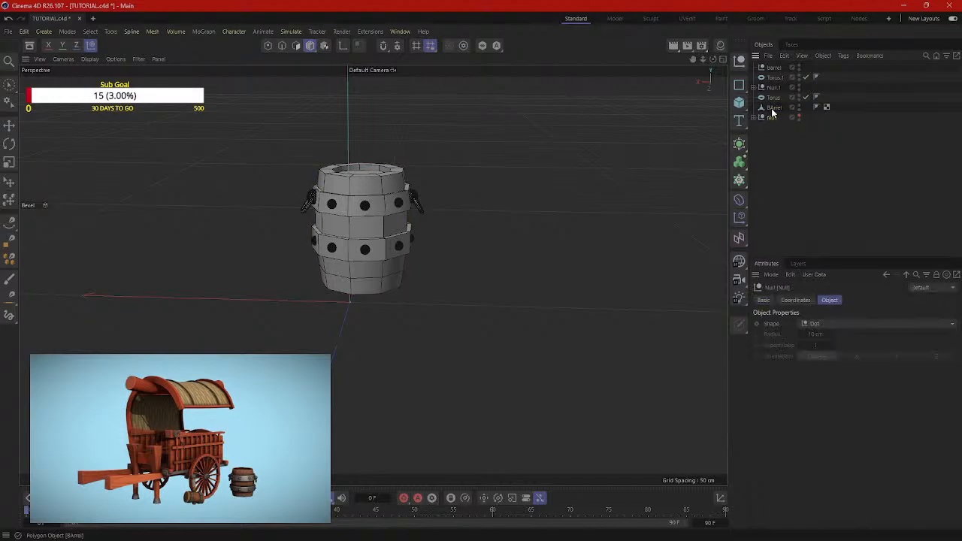
{"action": "left_click", "coordinate": [774, 87], "text": "shift"}
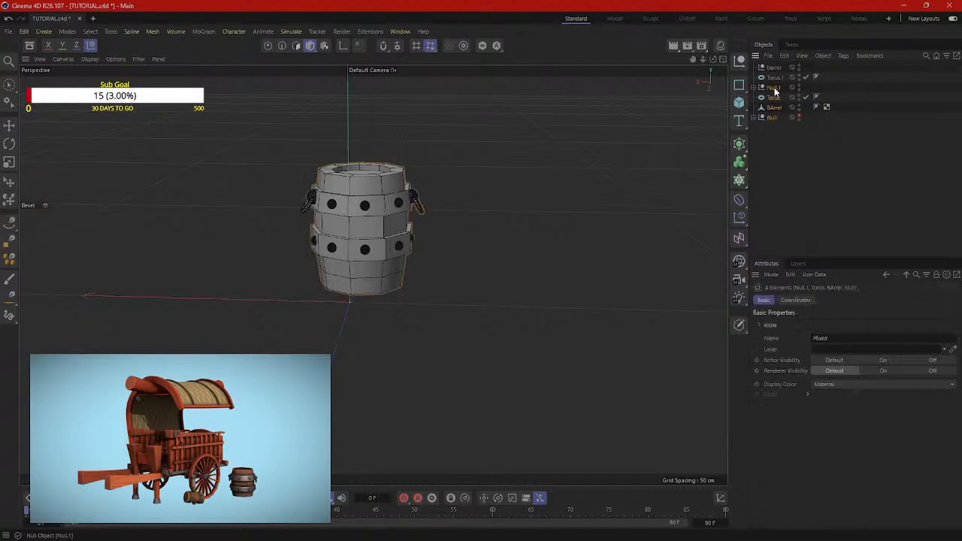
{"action": "left_click", "coordinate": [772, 103]}
{"action": "left_click", "coordinate": [771, 116]}
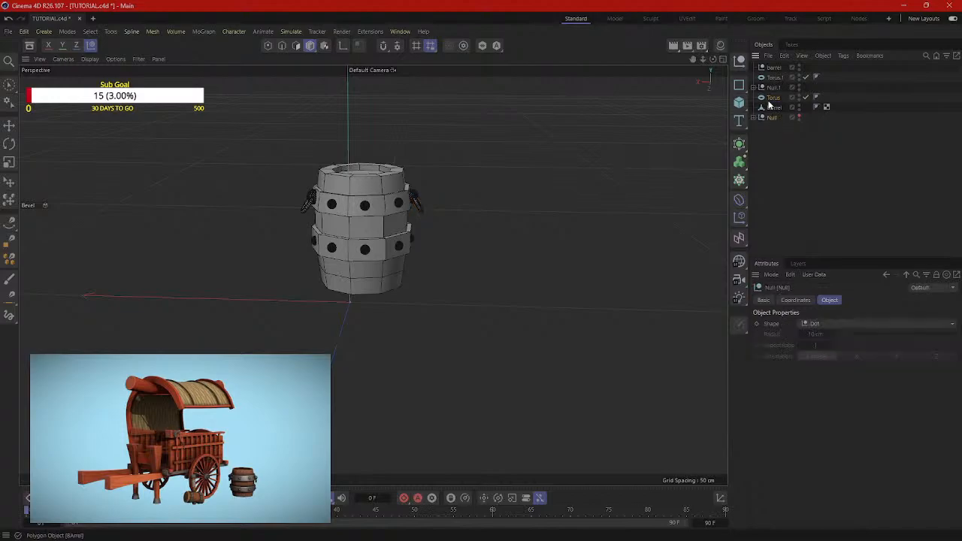
{"action": "left_click", "coordinate": [758, 89]}
{"action": "left_click", "coordinate": [775, 99]}
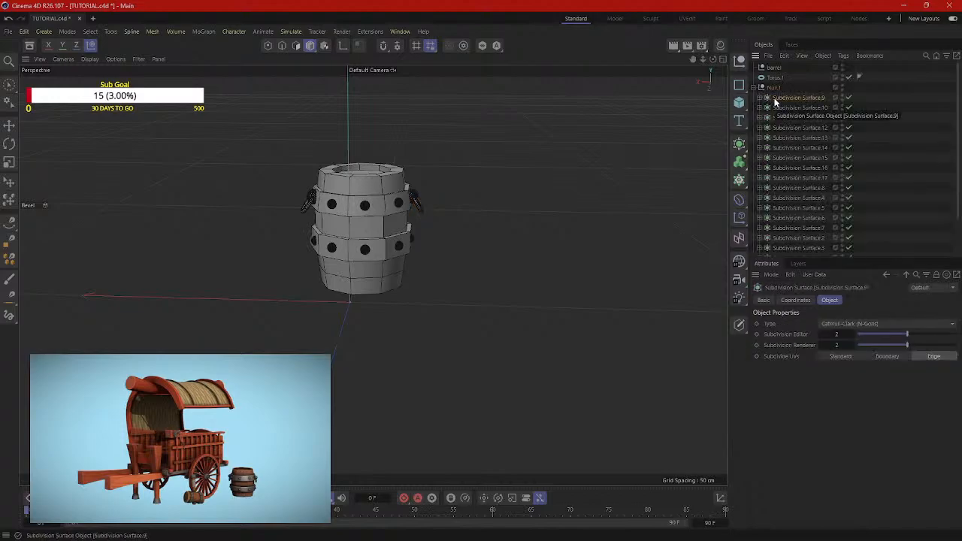
{"action": "left_click", "coordinate": [753, 89]}
{"action": "left_click", "coordinate": [754, 118]}
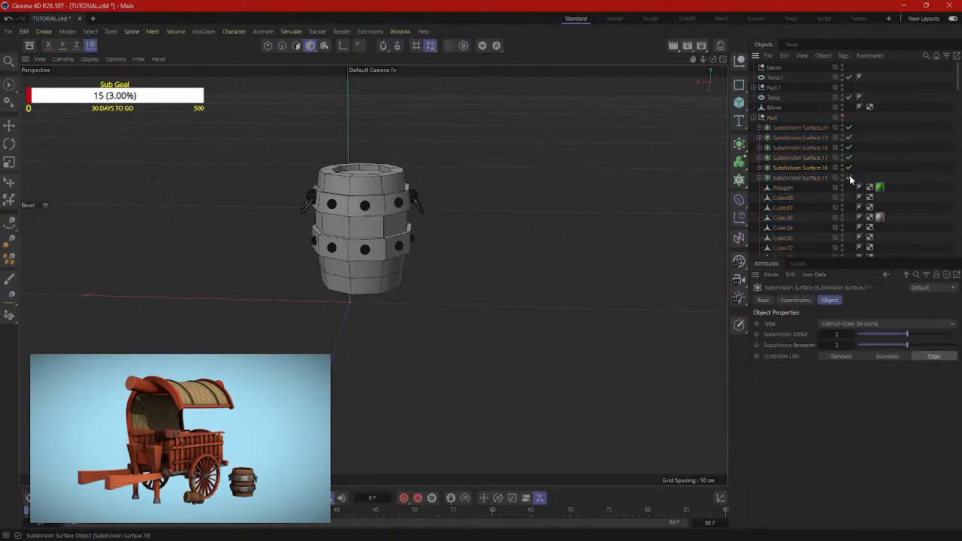
{"action": "left_click", "coordinate": [754, 119]}
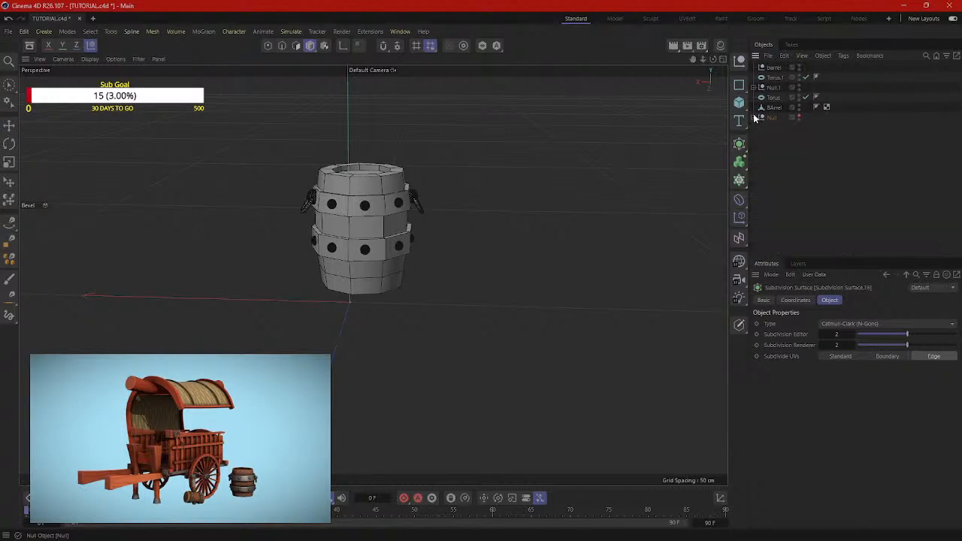
Step: Group the BArrel mesh, Torus, Null.1 and Torus.1 under the barrel null and collapse it
{"action": "left_click", "coordinate": [772, 109]}
{"action": "left_click", "coordinate": [774, 99], "text": "ctrl"}
{"action": "left_click", "coordinate": [774, 88], "text": "ctrl"}
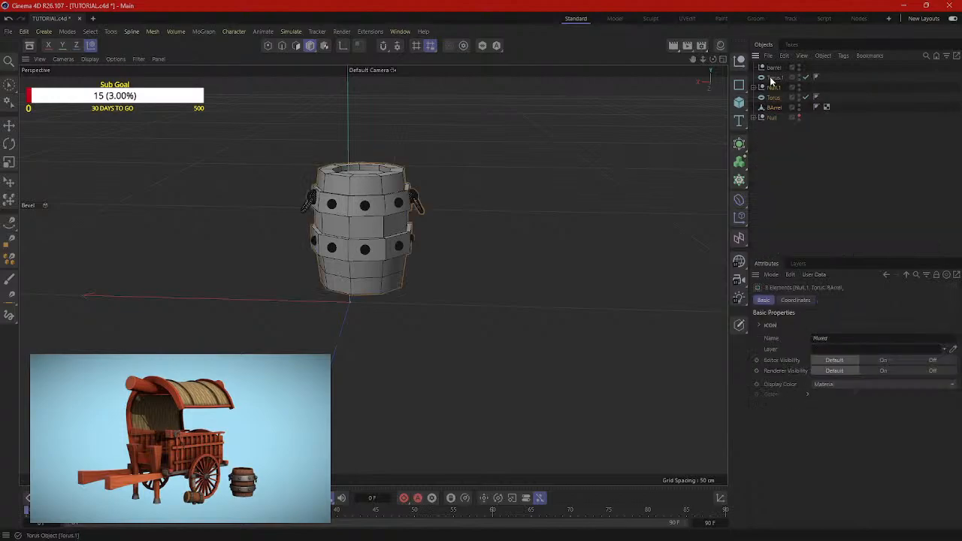
{"action": "left_click", "coordinate": [775, 79], "text": "ctrl"}
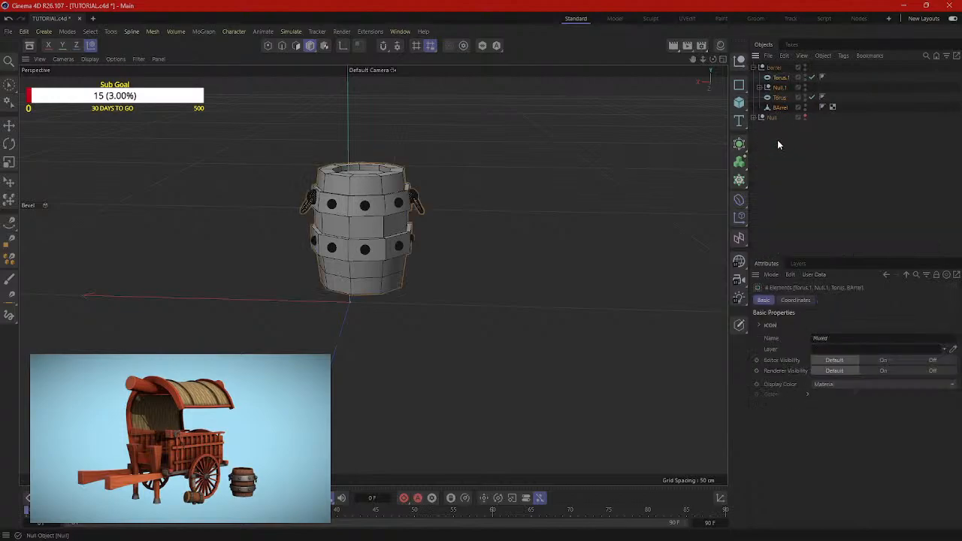
{"action": "key", "text": "Delete"}
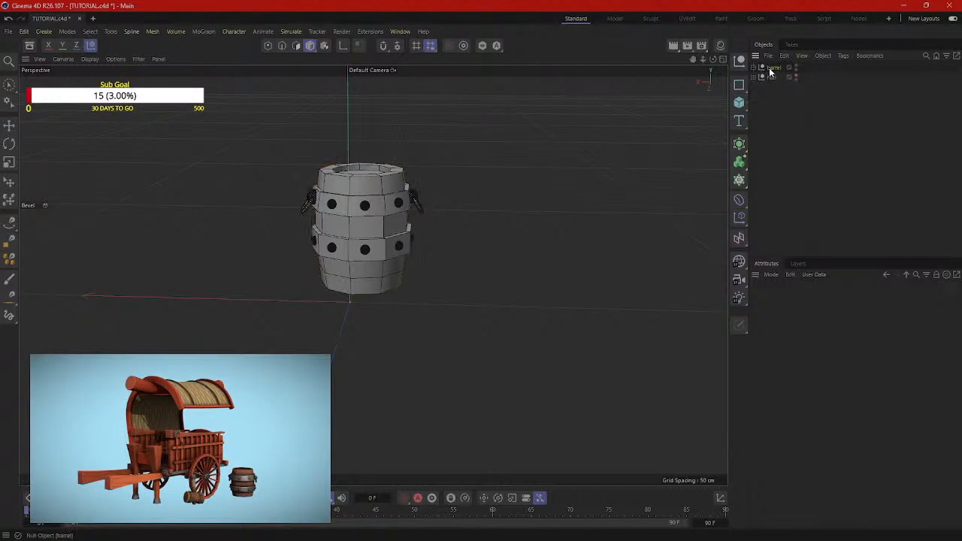
Step: Select the barrel group and try moving it along its Z axis with the Move tool
{"action": "left_click", "coordinate": [773, 67]}
{"action": "left_click_drag", "start_coordinate": [571, 217], "coordinate": [496, 221], "text": "alt"}
{"action": "key", "text": "e"}
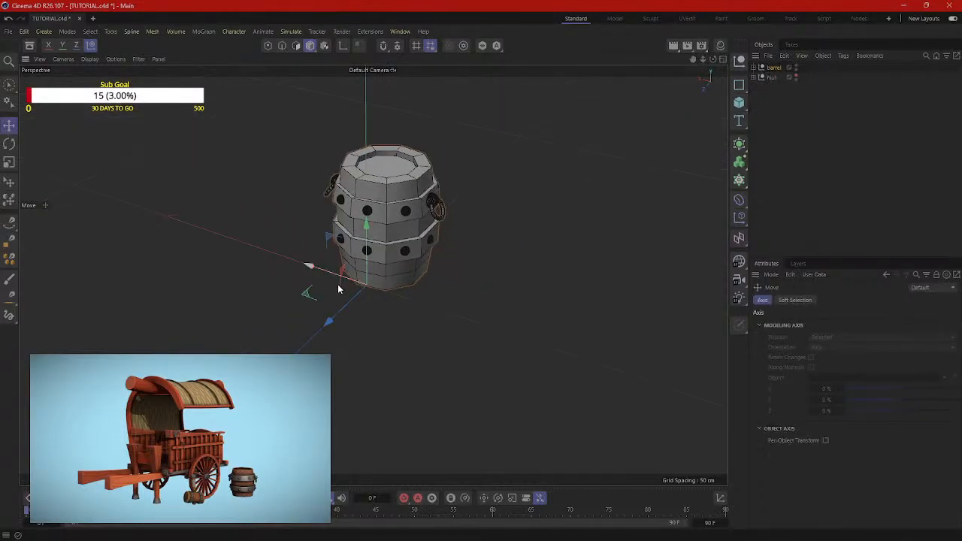
{"action": "left_click_drag", "start_coordinate": [333, 321], "coordinate": [365, 301]}
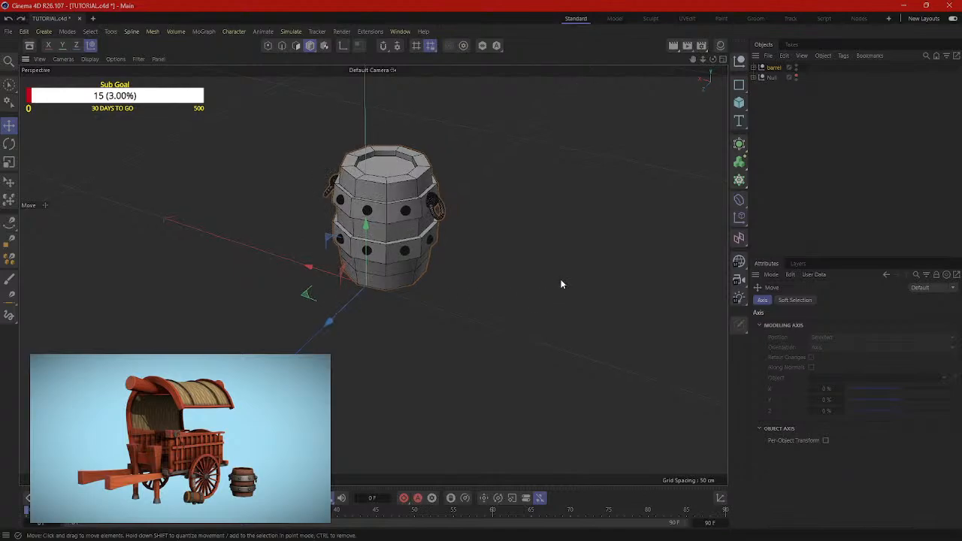
{"action": "left_click_drag", "start_coordinate": [563, 282], "coordinate": [460, 271], "text": "alt"}
Step: Select the ring handle Torus.1 inside the barrel group, undo the last change, and clear the selection
{"action": "left_click", "coordinate": [754, 67]}
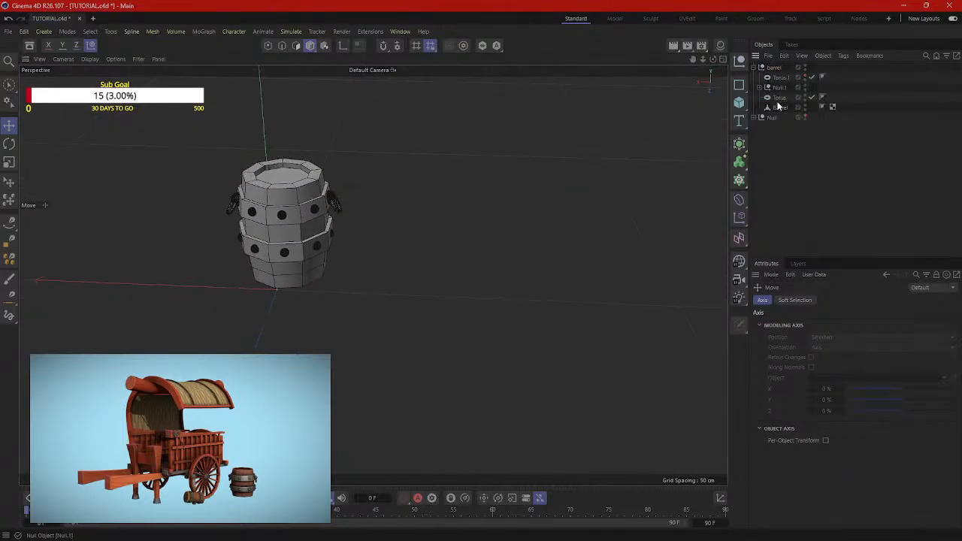
{"action": "left_click", "coordinate": [233, 206]}
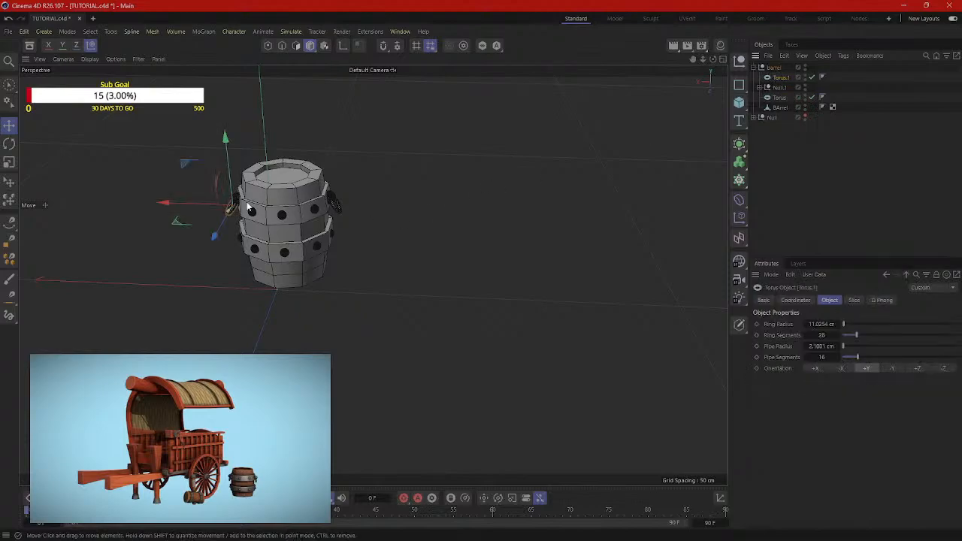
{"action": "left_click", "coordinate": [769, 67]}
{"action": "left_click", "coordinate": [779, 77]}
{"action": "left_click_drag", "start_coordinate": [339, 154], "coordinate": [398, 225], "text": "alt"}
{"action": "left_click", "coordinate": [755, 68]}
{"action": "left_click_drag", "start_coordinate": [457, 194], "coordinate": [374, 180]}
{"action": "key", "text": "ctrl+z"}
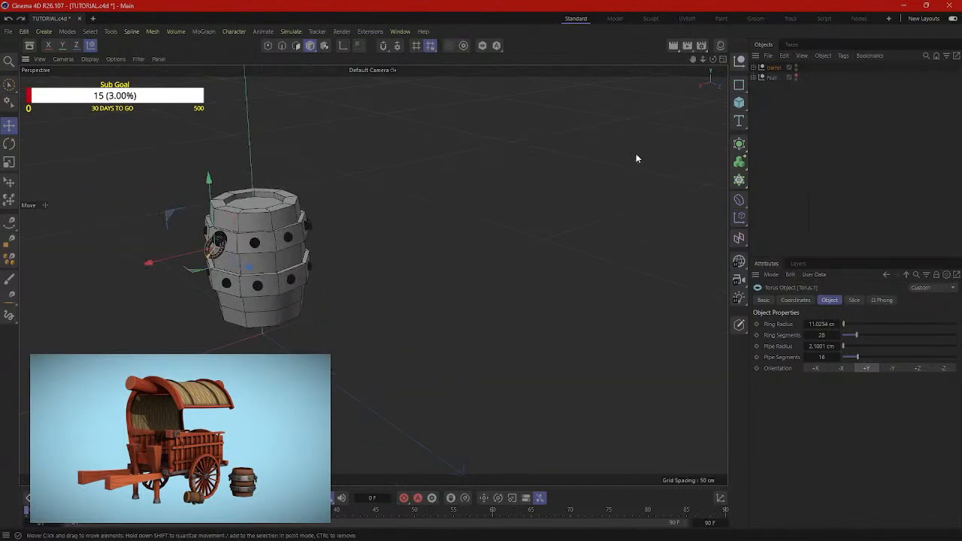
{"action": "left_click", "coordinate": [709, 156]}
Step: Add a Cylinder primitive and move it clear of the barrel, to stand beside it
{"action": "left_click_drag", "start_coordinate": [708, 155], "coordinate": [709, 108], "text": "alt"}
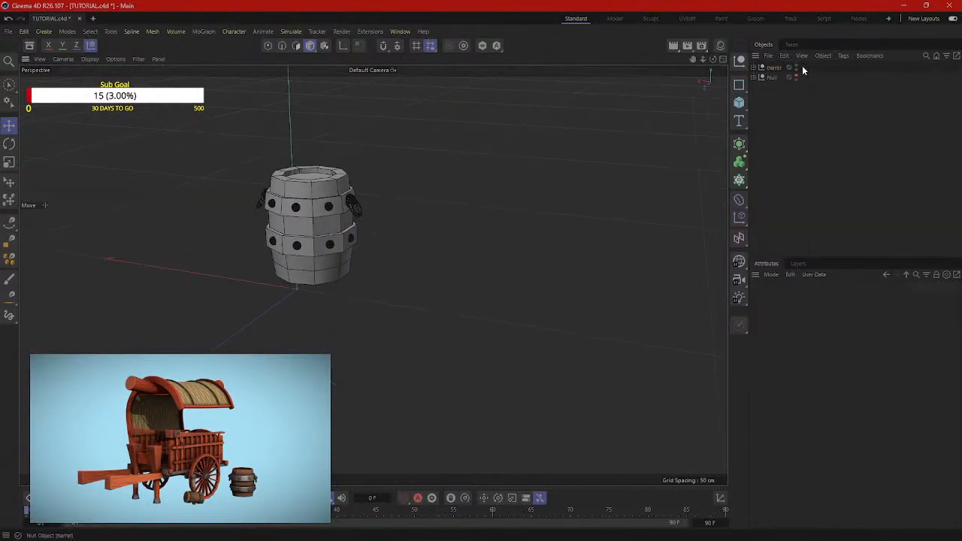
{"action": "left_click_drag", "start_coordinate": [577, 169], "coordinate": [492, 206], "text": "alt"}
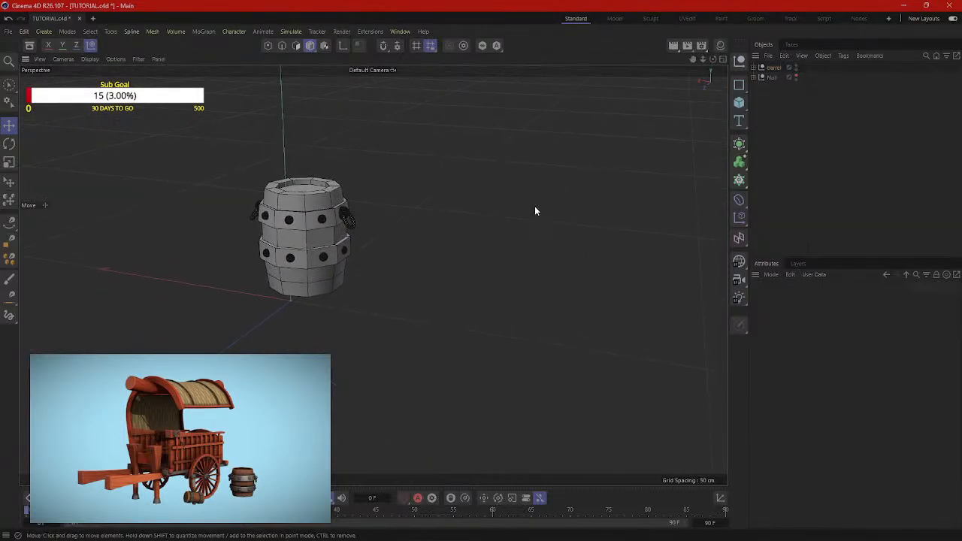
{"action": "left_click", "coordinate": [739, 102]}
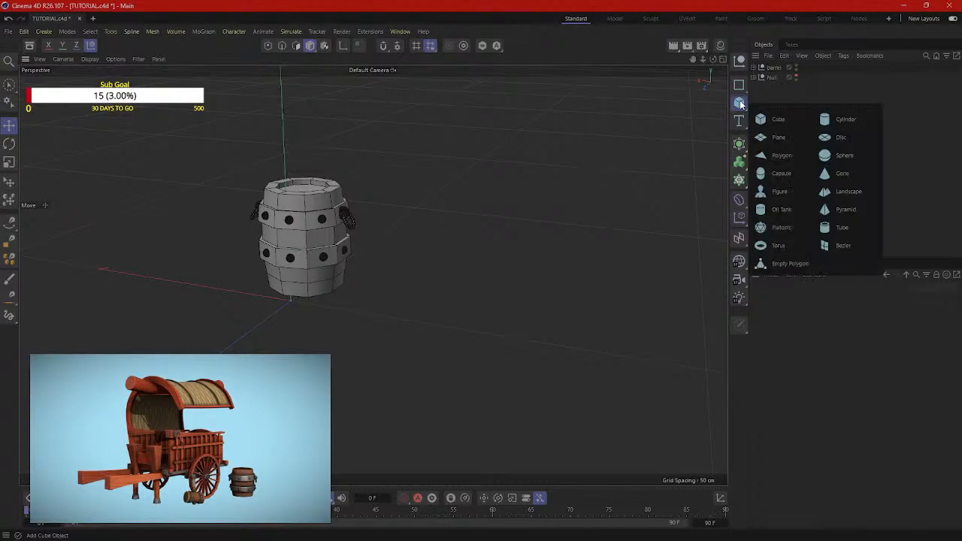
{"action": "left_click", "coordinate": [836, 118]}
{"action": "left_click_drag", "start_coordinate": [263, 292], "coordinate": [408, 316]}
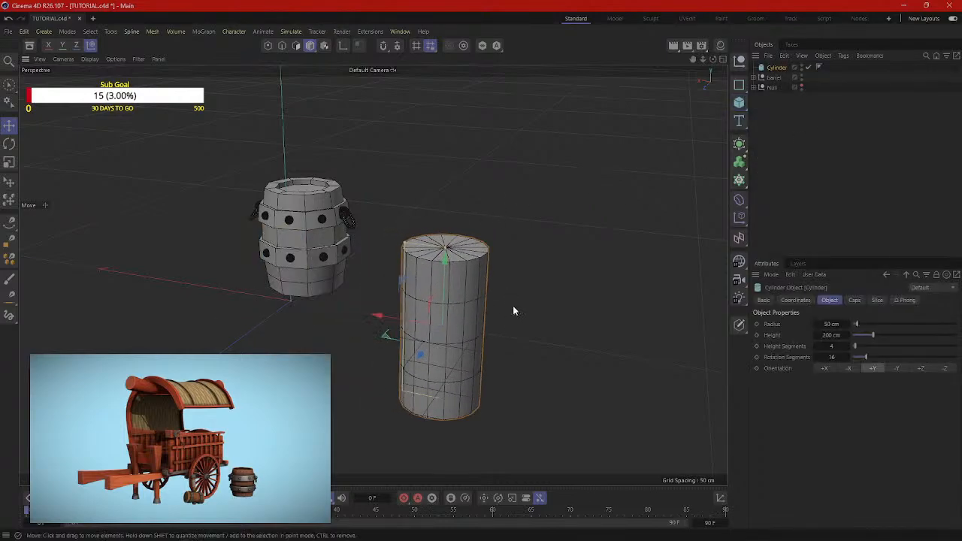
Step: Shorten the cylinder to about 131 cm high and move it closer to the barrel
{"action": "left_click_drag", "start_coordinate": [513, 310], "coordinate": [488, 287], "text": "alt"}
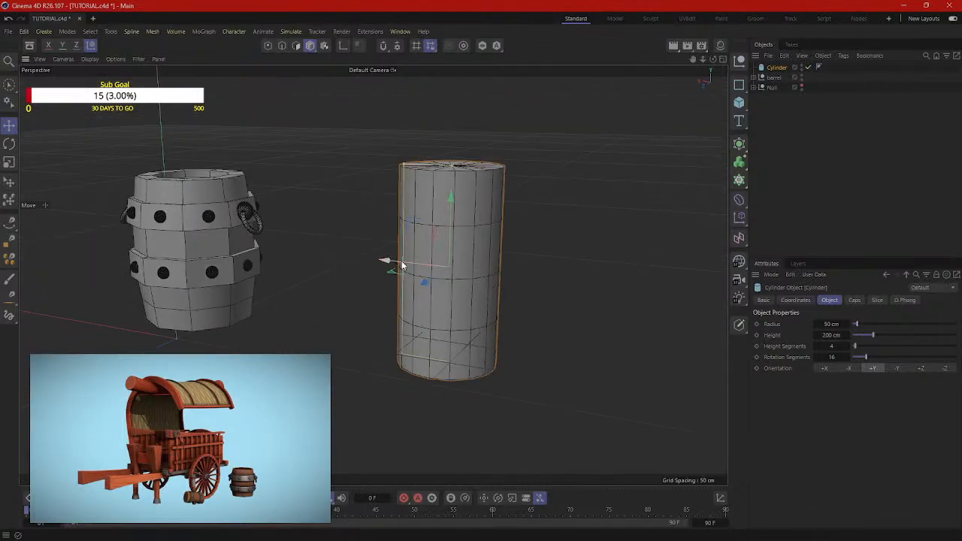
{"action": "left_click_drag", "start_coordinate": [393, 264], "coordinate": [376, 201]}
{"action": "left_click_drag", "start_coordinate": [376, 202], "coordinate": [387, 264], "text": "alt"}
{"action": "scroll", "coordinate": [385, 264], "scroll_direction": "up", "scroll_amount": 2}
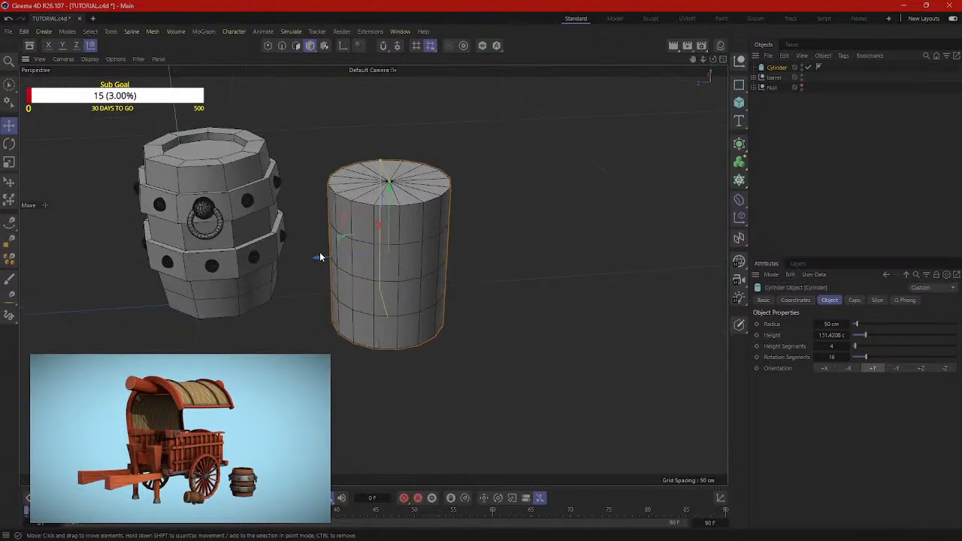
{"action": "left_click_drag", "start_coordinate": [321, 257], "coordinate": [282, 260]}
{"action": "left_click_drag", "start_coordinate": [347, 193], "coordinate": [444, 221], "text": "alt"}
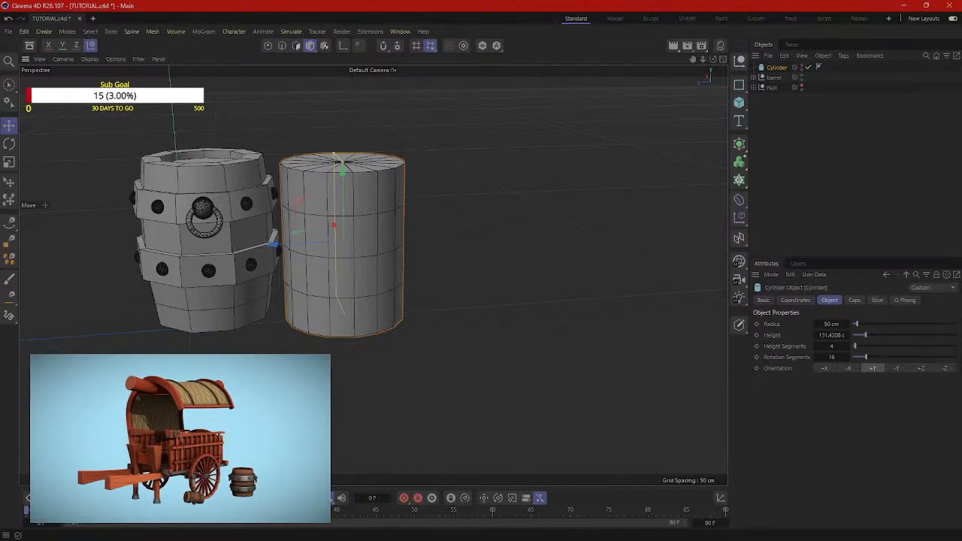
Step: Shrink the cylinder to a radius of about 25.5 cm and a height of about 84 cm
{"action": "left_click_drag", "start_coordinate": [387, 161], "coordinate": [336, 245], "text": "alt"}
{"action": "left_click_drag", "start_coordinate": [426, 172], "coordinate": [474, 161]}
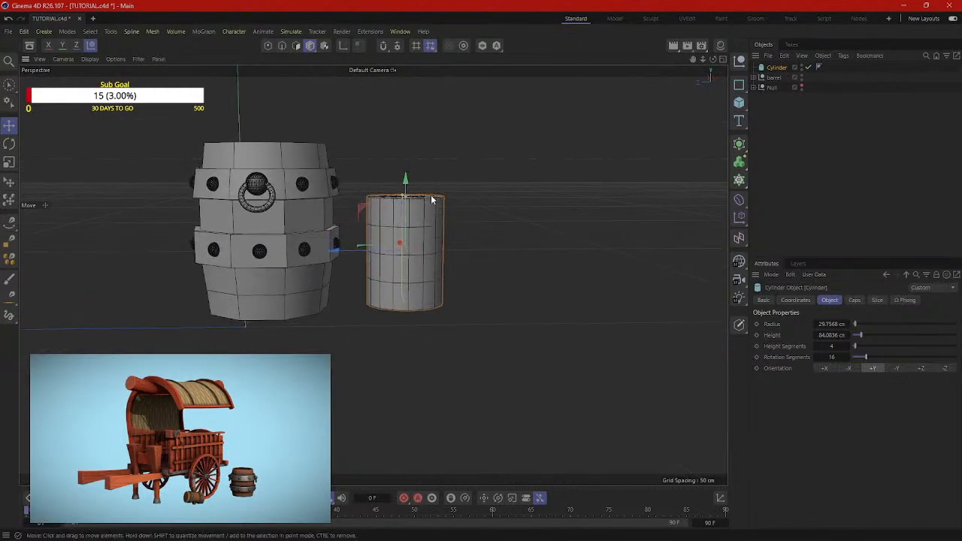
{"action": "left_click_drag", "start_coordinate": [432, 200], "coordinate": [458, 229], "text": "alt"}
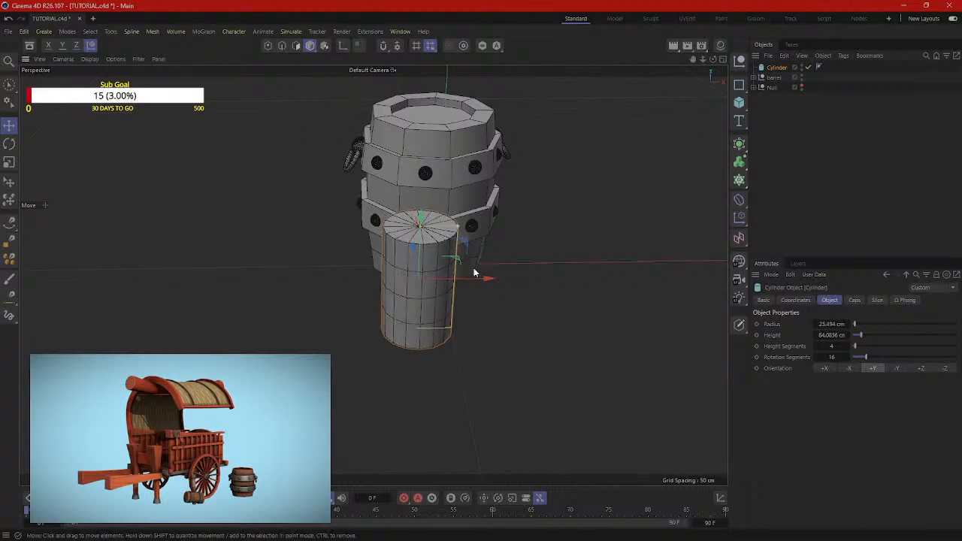
{"action": "left_click_drag", "start_coordinate": [476, 276], "coordinate": [481, 244], "text": "alt"}
{"action": "scroll", "coordinate": [482, 244], "scroll_direction": "up", "scroll_amount": 1}
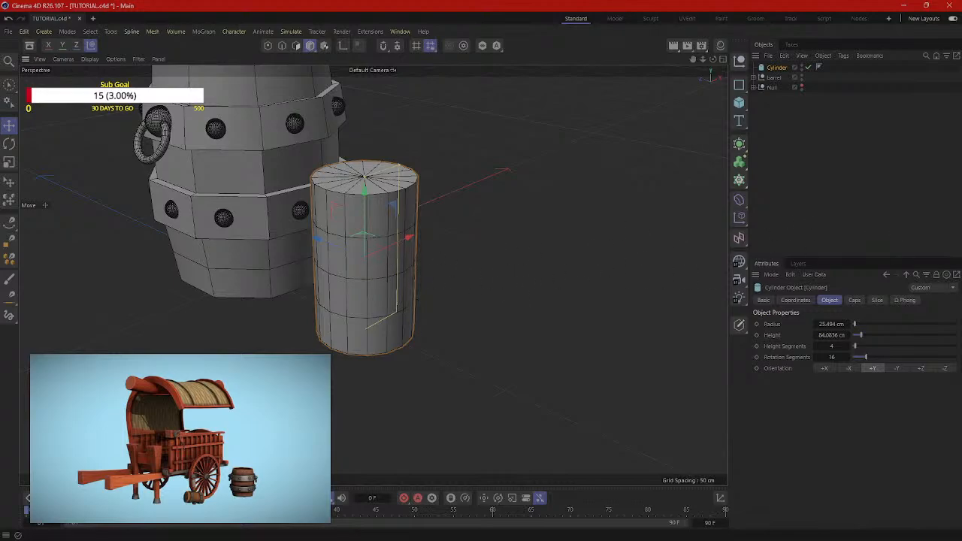
Step: Switch to the image viewer and examine the wooden mallet beside the cart wheel in the enlarged reference picture
{"action": "left_click_drag", "start_coordinate": [961, 113], "coordinate": [592, 69]}
{"action": "scroll", "coordinate": [687, 225], "scroll_direction": "down", "scroll_amount": 1}
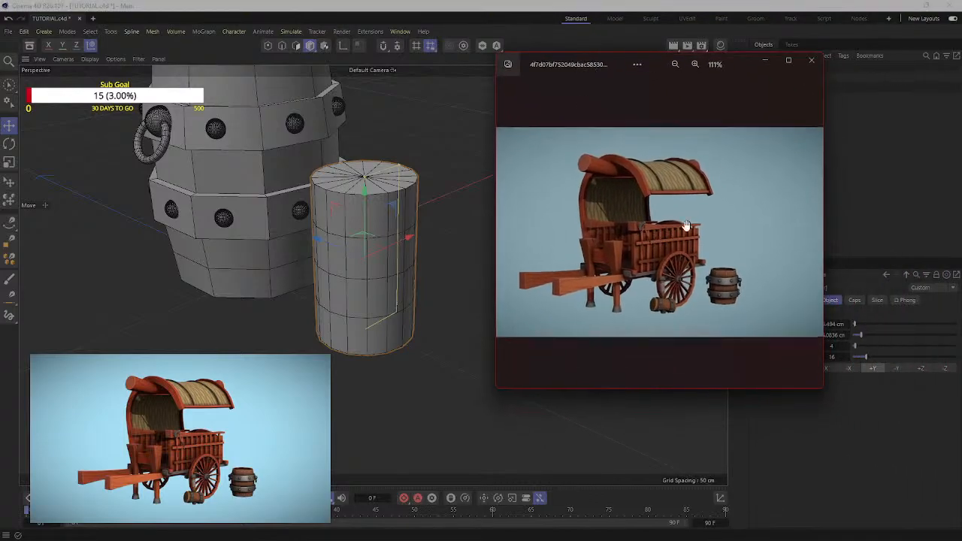
{"action": "scroll", "coordinate": [687, 225], "scroll_direction": "up", "scroll_amount": 2}
{"action": "left_click", "coordinate": [787, 62]}
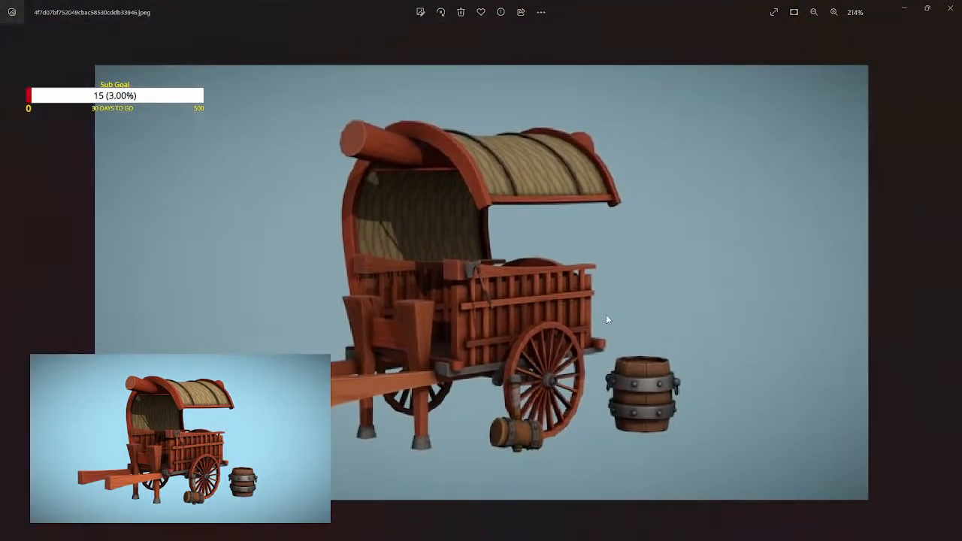
{"action": "scroll", "coordinate": [505, 418], "scroll_direction": "up", "scroll_amount": 4}
{"action": "left_click_drag", "start_coordinate": [564, 398], "coordinate": [591, 354]}
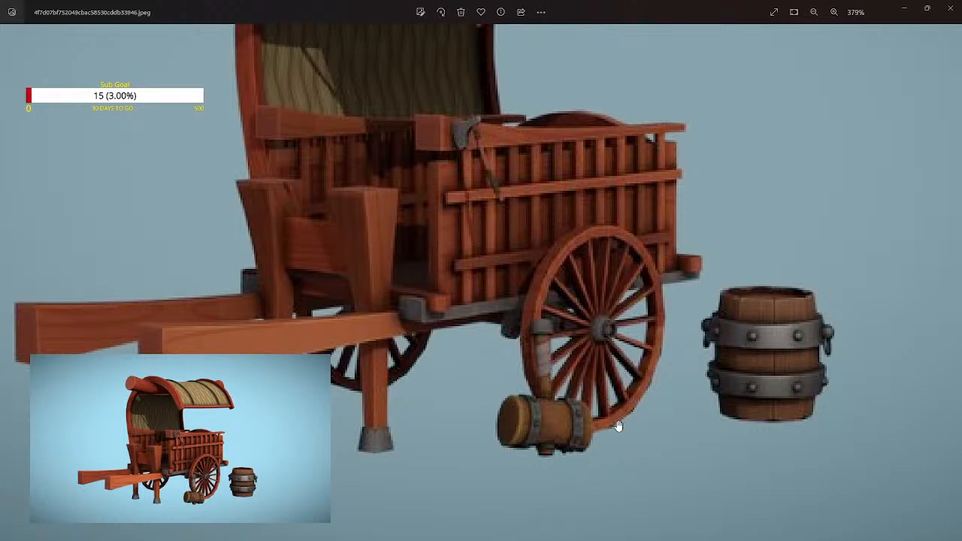
{"action": "mouse_move", "coordinate": [546, 449]}
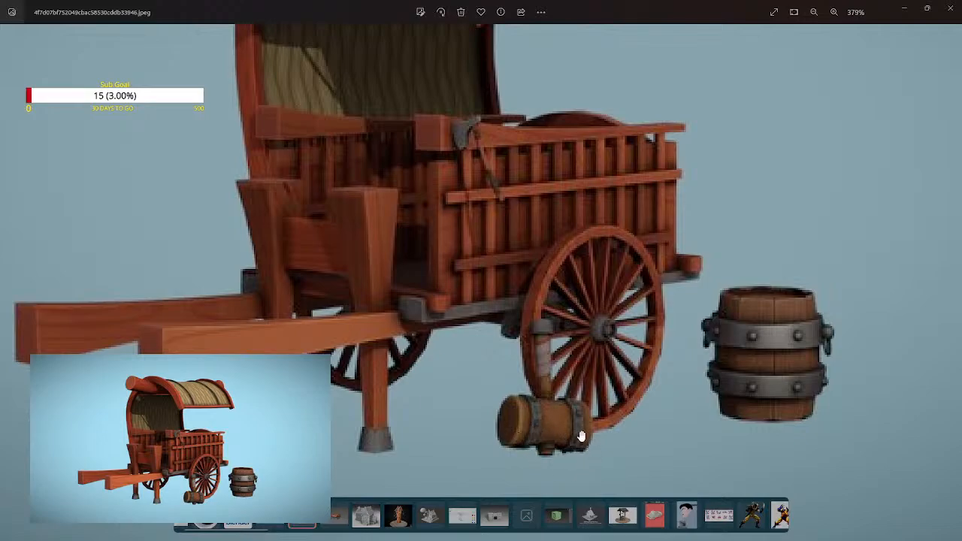
{"action": "left_click_drag", "start_coordinate": [589, 9], "coordinate": [961, 127]}
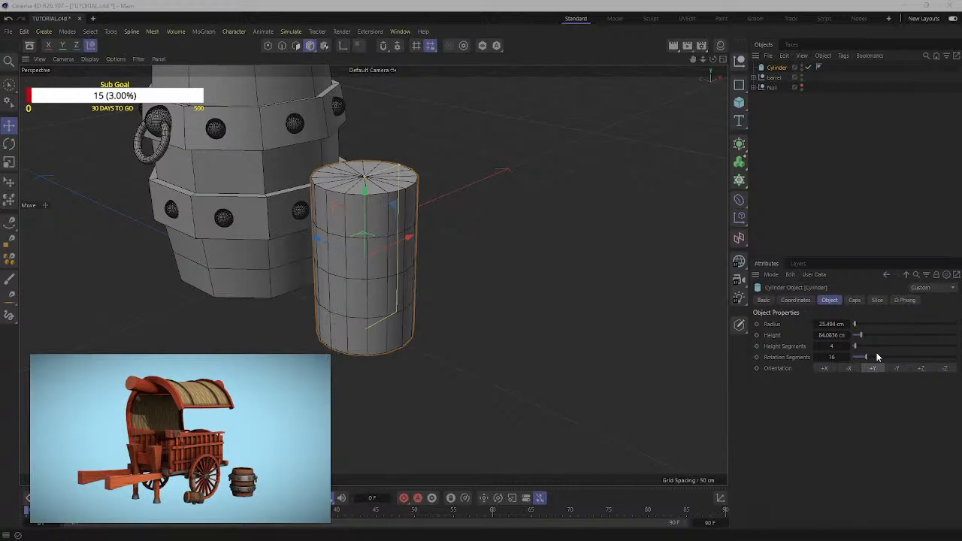
Step: Set the cylinder to 5 height segments and 18 rotation segments
{"action": "left_click", "coordinate": [848, 346]}
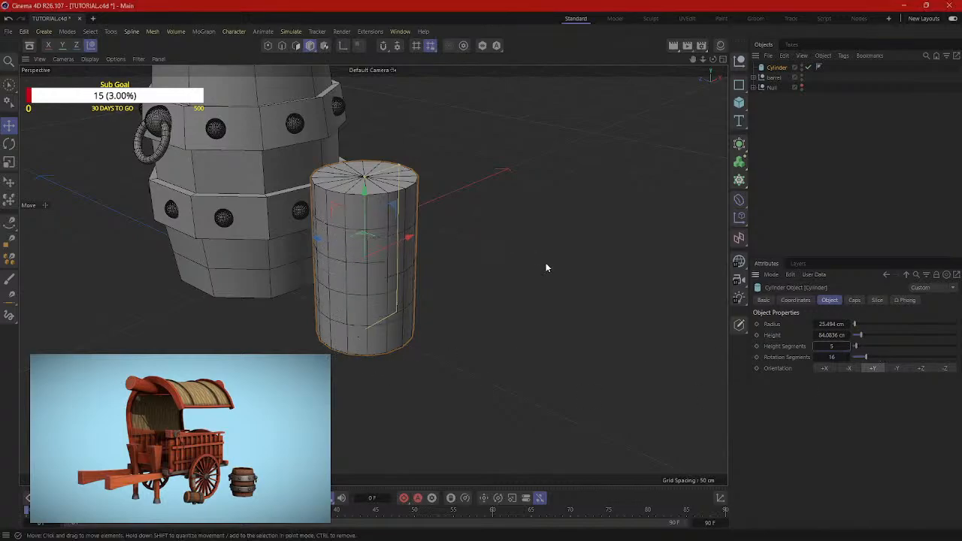
{"action": "mouse_move", "coordinate": [546, 268]}
{"action": "left_mouse_down", "text": "alt"}
{"action": "mouse_move", "coordinate": [502, 238]}
{"action": "mouse_move", "coordinate": [569, 268]}
{"action": "mouse_move", "coordinate": [569, 260]}
{"action": "mouse_move", "coordinate": [560, 298]}
{"action": "mouse_move", "coordinate": [558, 279]}
{"action": "left_mouse_up", "text": "alt"}
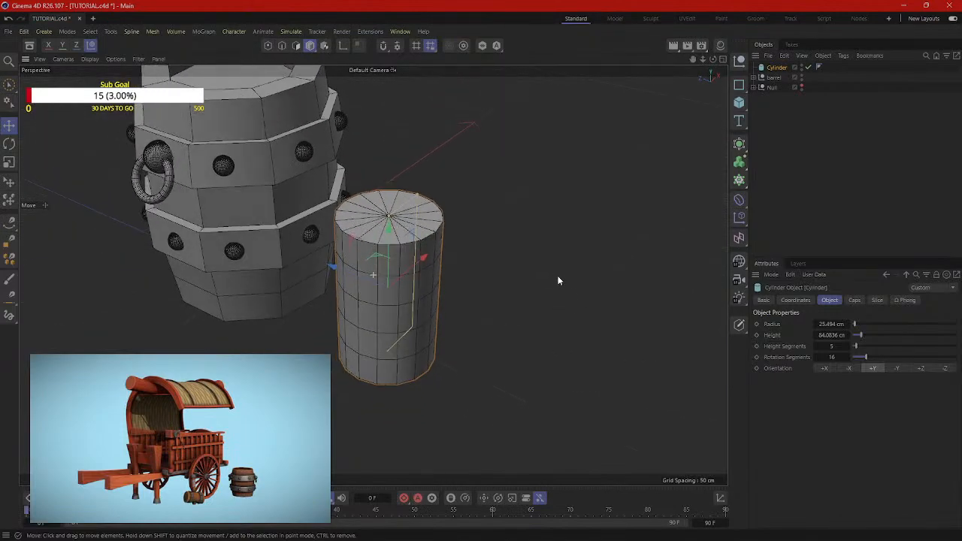
{"action": "left_click", "coordinate": [846, 358]}
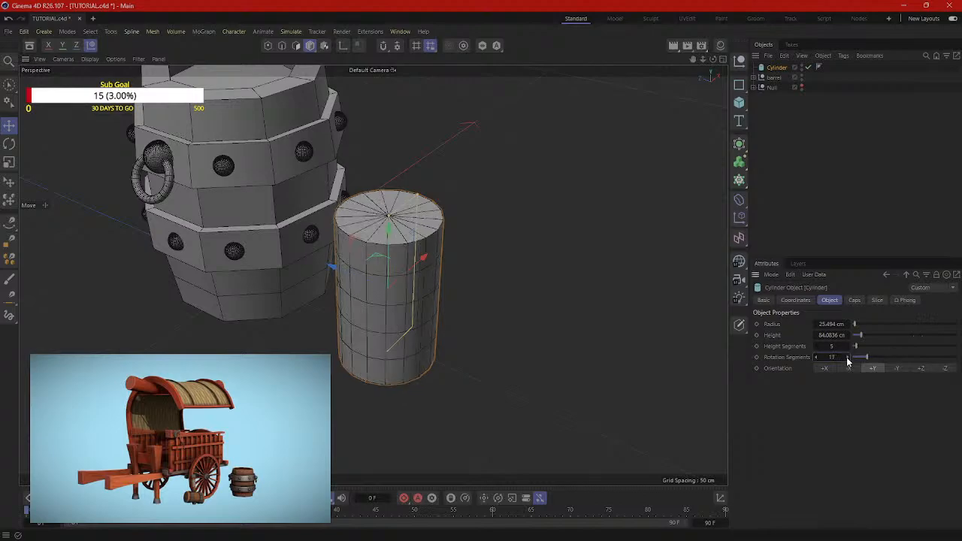
{"action": "left_click", "coordinate": [847, 357]}
{"action": "left_click_drag", "start_coordinate": [497, 343], "coordinate": [523, 346], "text": "alt"}
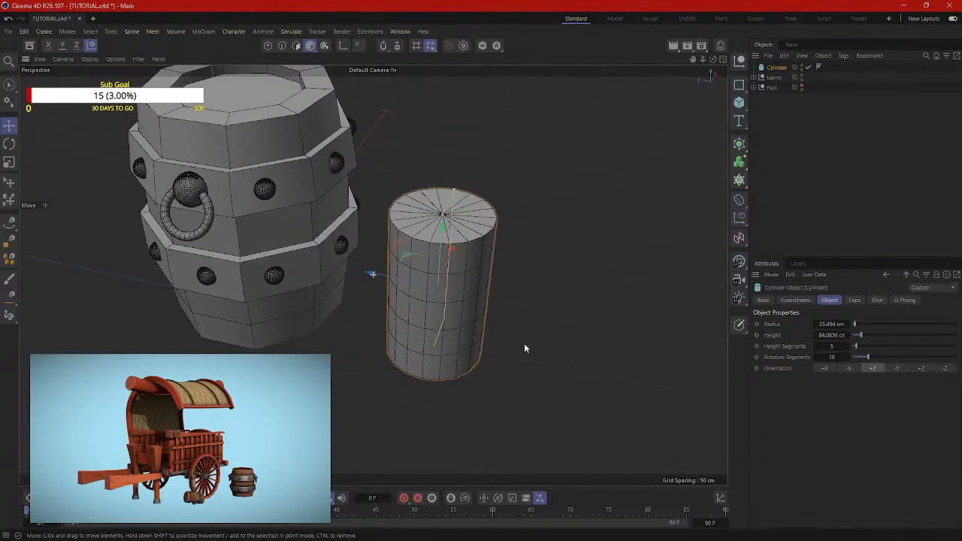
{"action": "left_click_drag", "start_coordinate": [465, 299], "coordinate": [379, 249], "text": "alt"}
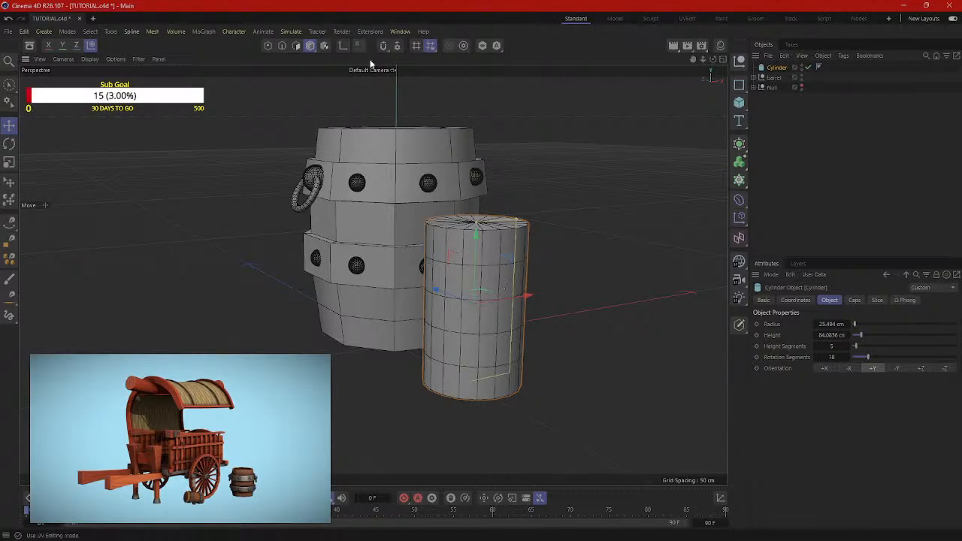
Step: Make the cylinder an editable polygon object and enter edge mode
{"action": "key", "text": "c"}
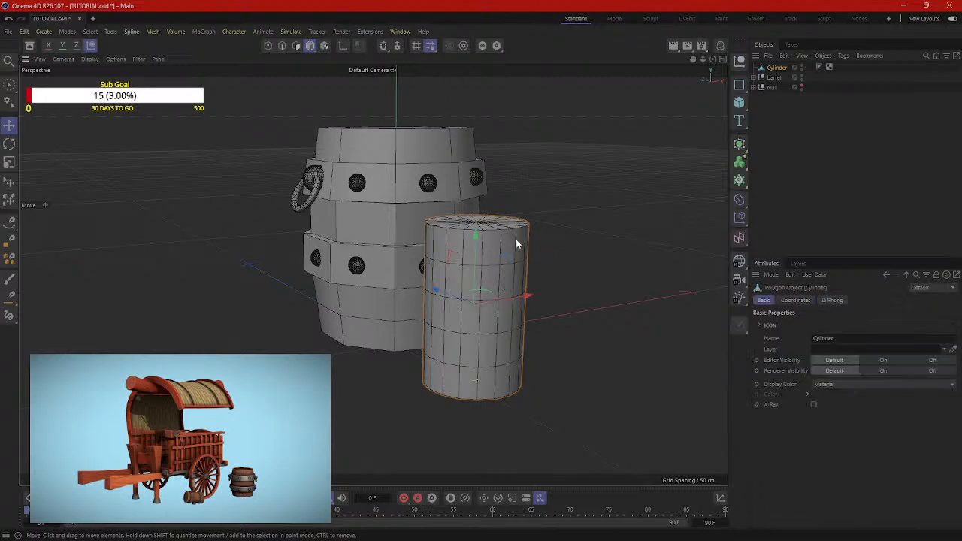
{"action": "left_click", "coordinate": [283, 47]}
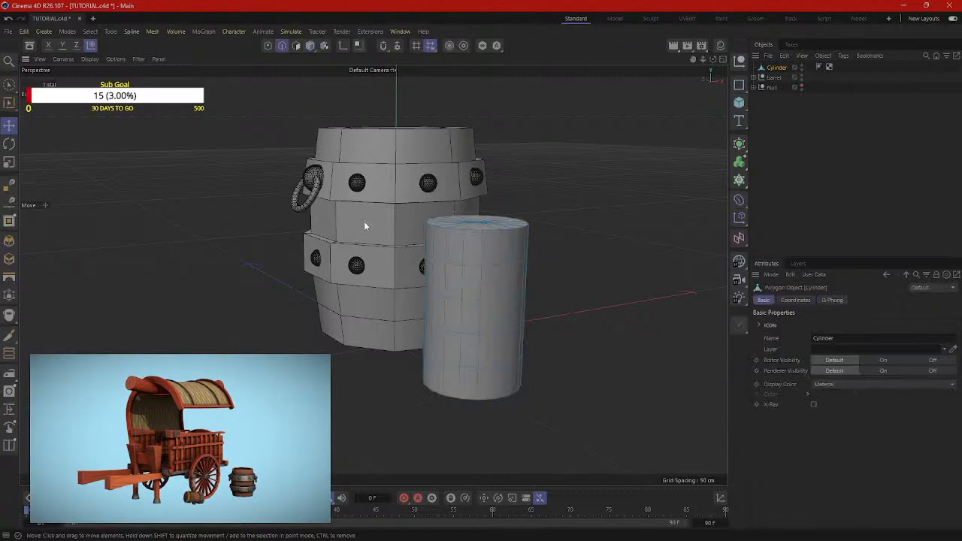
{"action": "double_click", "coordinate": [473, 300]}
{"action": "key", "text": "t"}
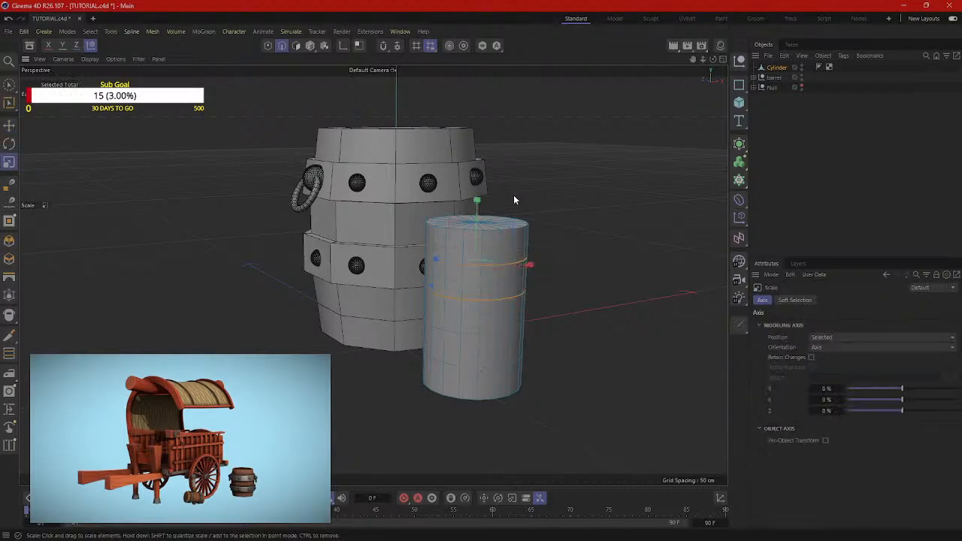
{"action": "left_click", "coordinate": [496, 314]}
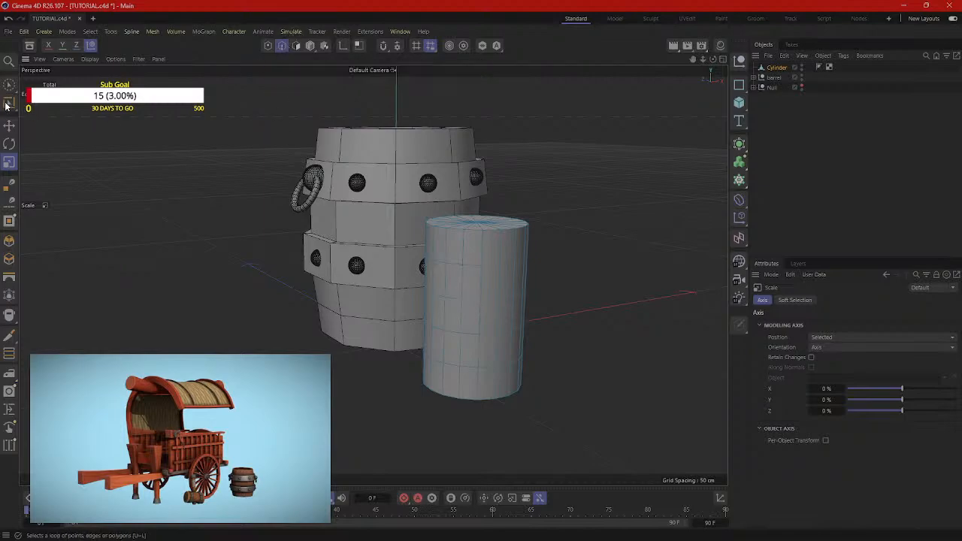
{"action": "double_click", "coordinate": [470, 301]}
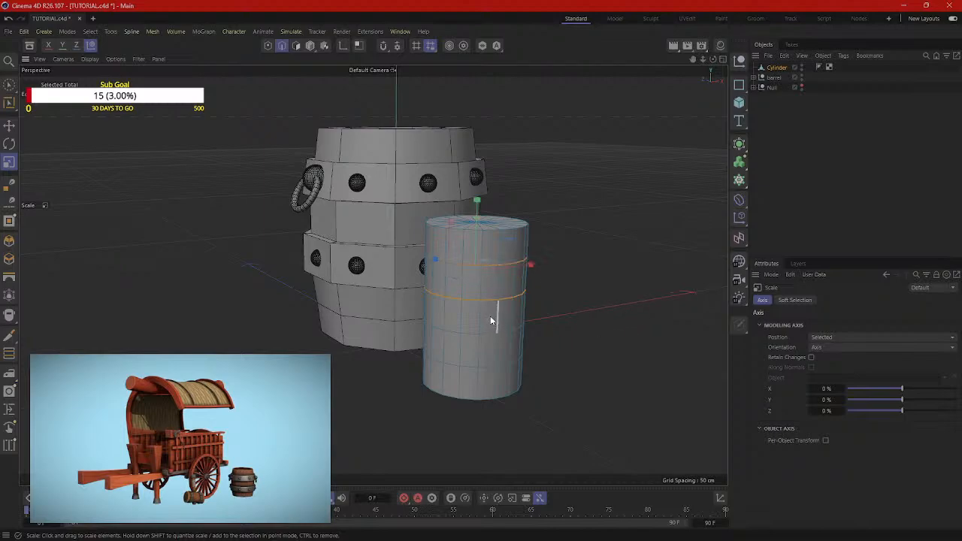
{"action": "left_click", "coordinate": [189, 109]}
Step: Select the cylinder's two upper edge loops, scale them to about 54% along Y, and move them up towards the top cap
{"action": "left_click", "coordinate": [9, 104]}
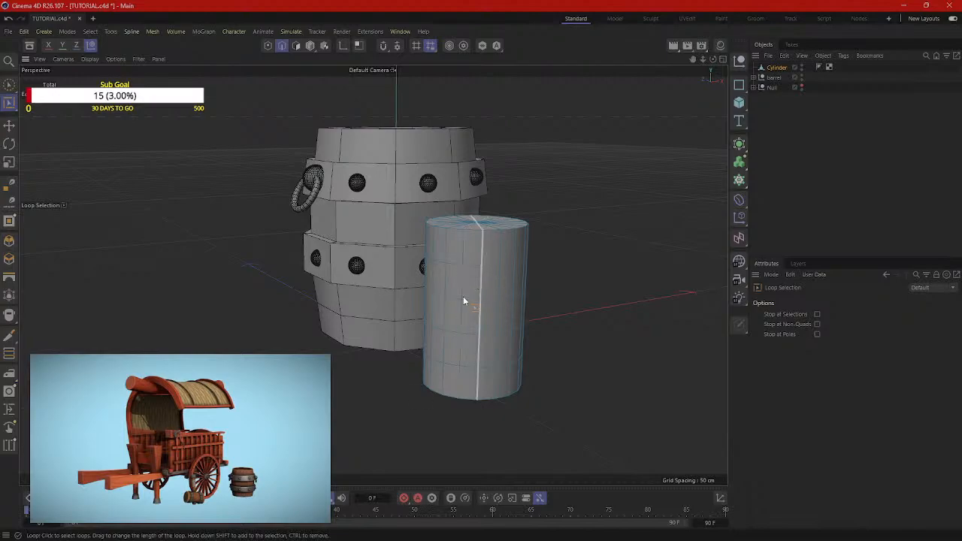
{"action": "left_click", "coordinate": [473, 263]}
{"action": "left_click", "coordinate": [470, 300], "text": "shift"}
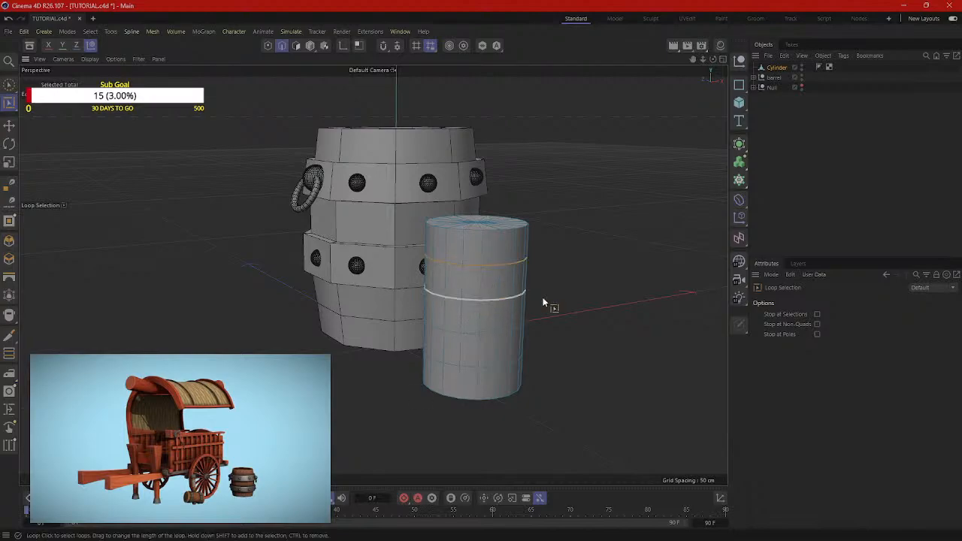
{"action": "key", "text": "t"}
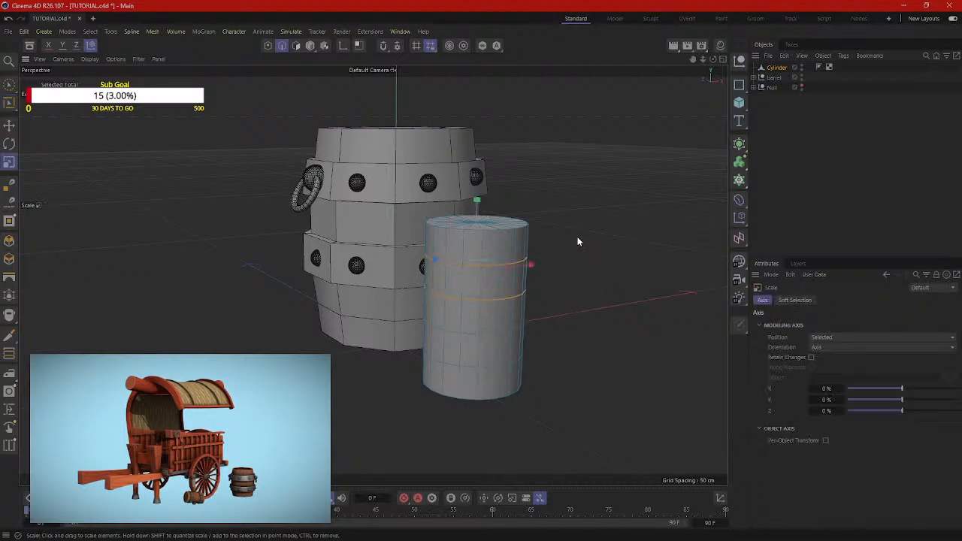
{"action": "left_click_drag", "start_coordinate": [476, 202], "coordinate": [474, 238]}
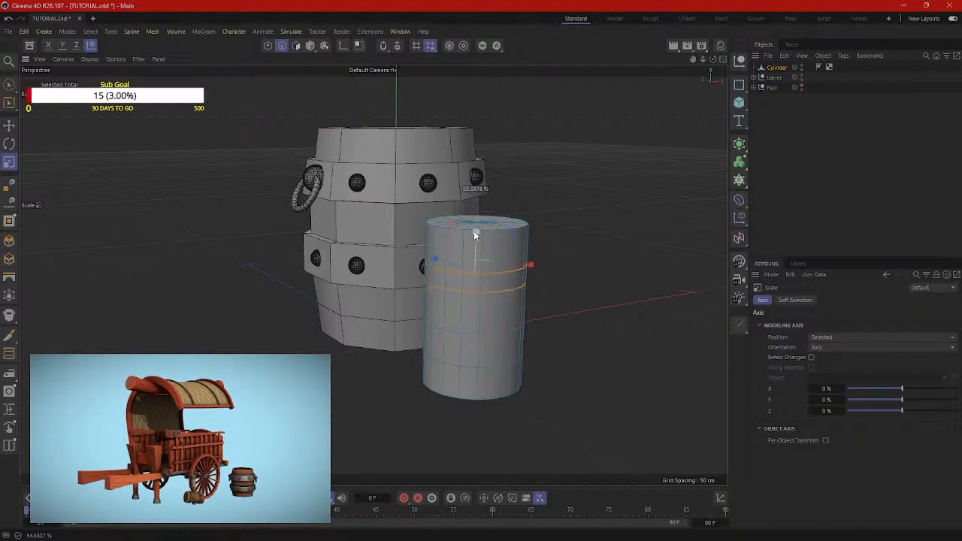
{"action": "key", "text": "e"}
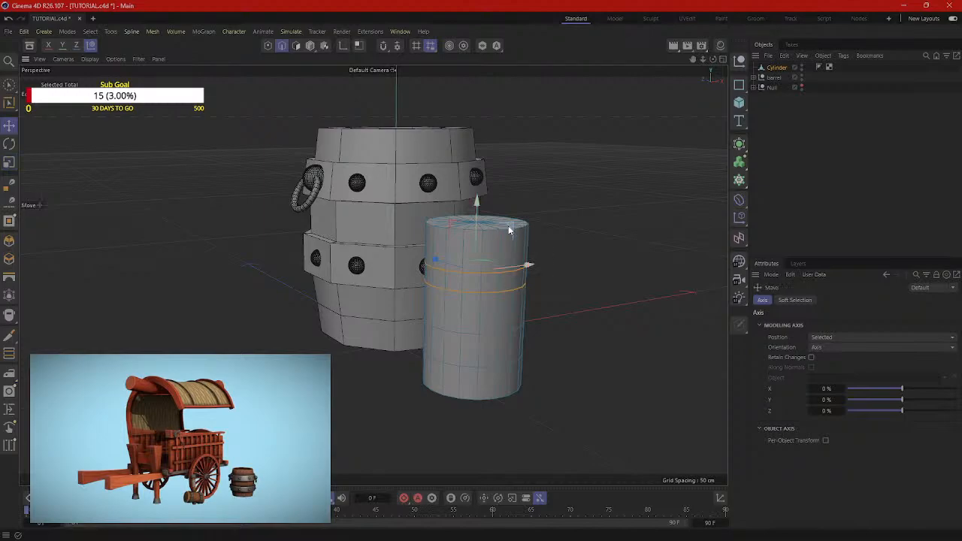
{"action": "left_click_drag", "start_coordinate": [480, 207], "coordinate": [476, 189]}
Step: Select the cylinder's two lower edge loops and scale them closer together along Y near the base
{"action": "double_click", "coordinate": [465, 333]}
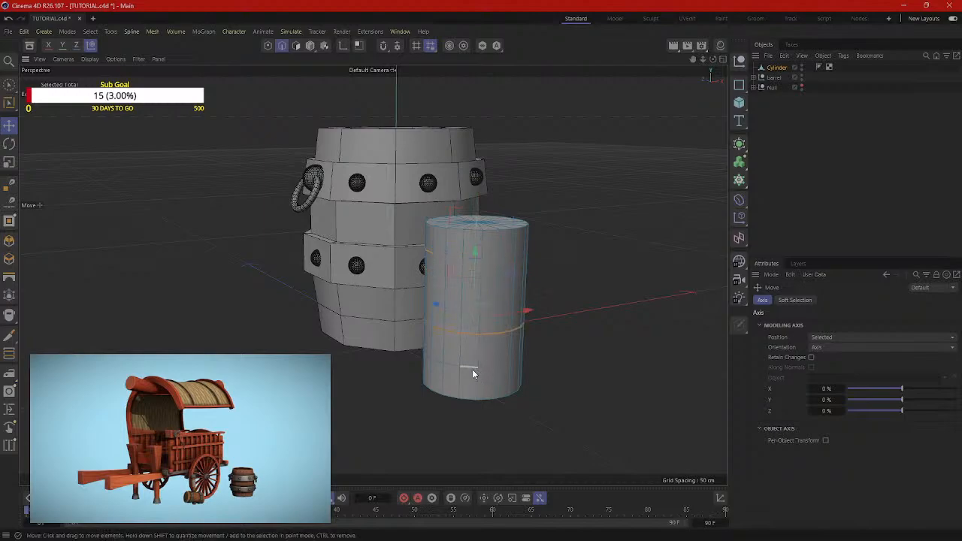
{"action": "double_click", "coordinate": [469, 368], "text": "shift"}
{"action": "key", "text": "t"}
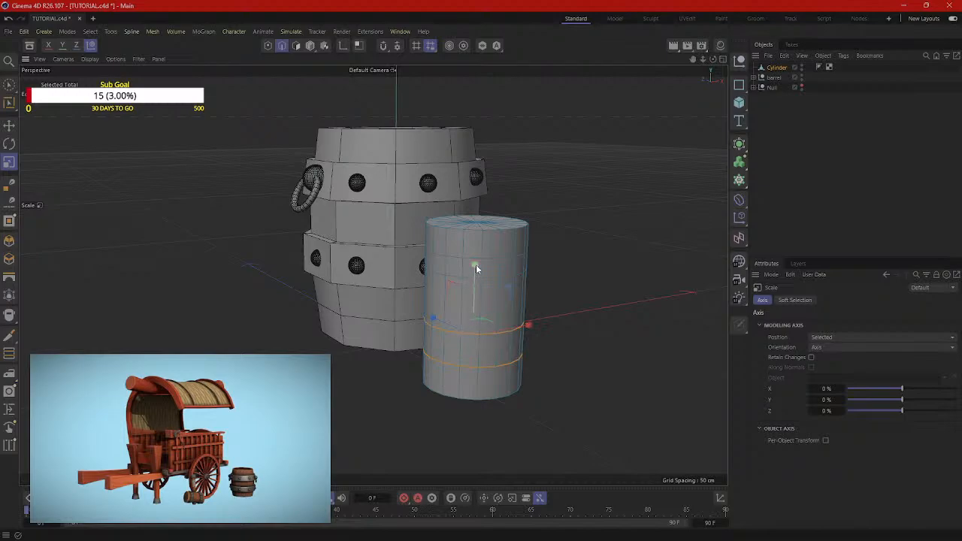
{"action": "left_click_drag", "start_coordinate": [472, 264], "coordinate": [563, 308]}
{"action": "key", "text": "e"}
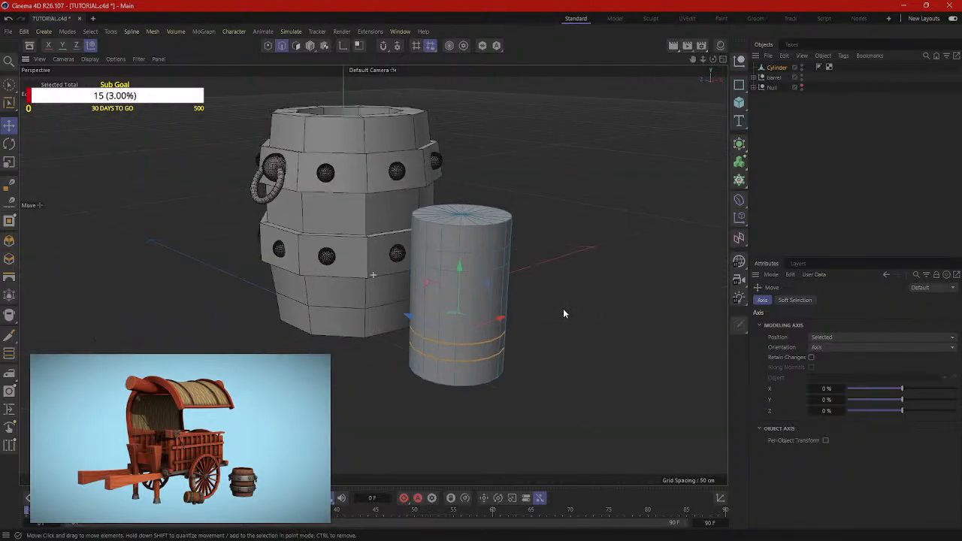
Step: Select all of the cylinder's edges and scale them to about 74% along Y
{"action": "key", "text": "ctrl+a"}
{"action": "key", "text": "t"}
{"action": "left_click_drag", "start_coordinate": [453, 247], "coordinate": [465, 240]}
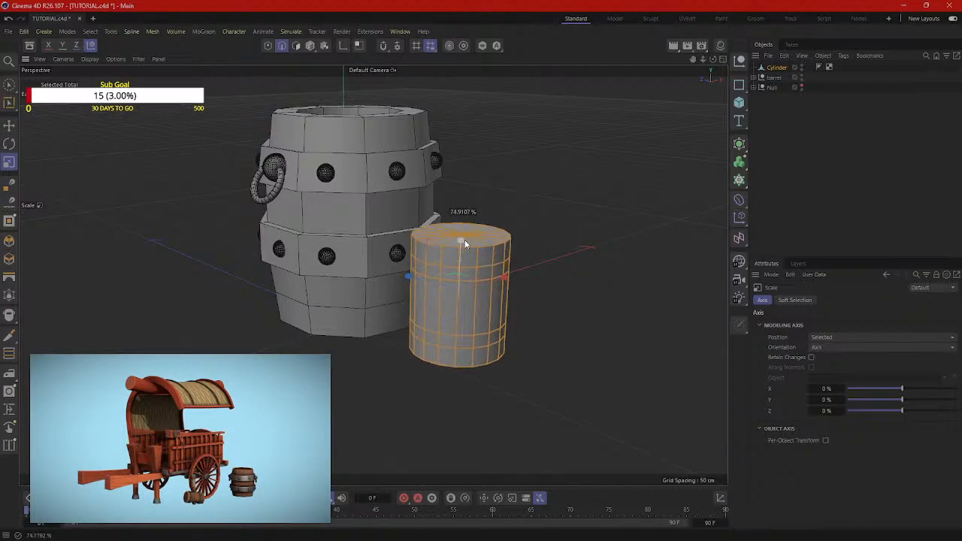
{"action": "left_click_drag", "start_coordinate": [559, 284], "coordinate": [569, 301], "text": "alt"}
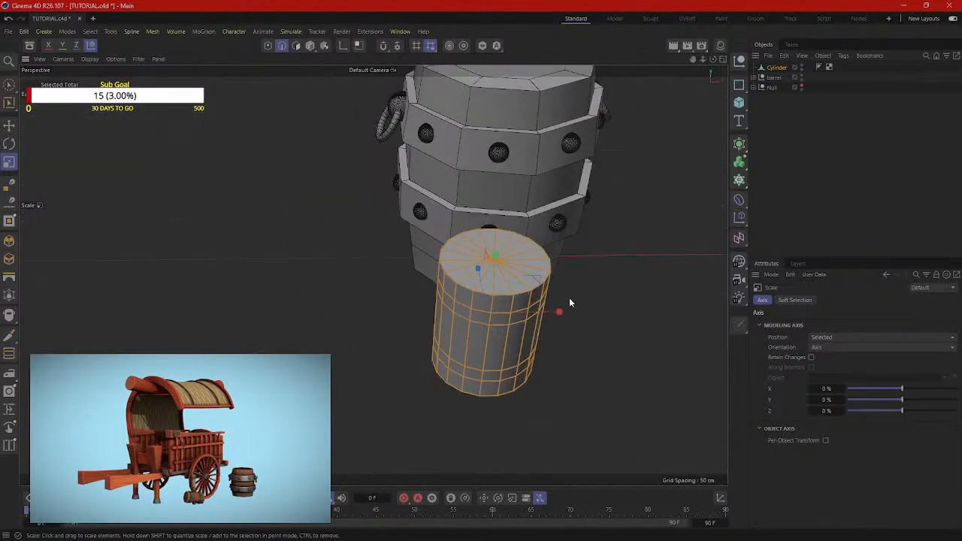
Step: Fine-tune the cylinder's proportions by scaling its selected edges, and clear the edge selection
{"action": "mouse_move", "coordinate": [618, 283]}
{"action": "left_mouse_down"}
{"action": "mouse_move", "coordinate": [619, 272]}
{"action": "mouse_move", "coordinate": [564, 298]}
{"action": "mouse_move", "coordinate": [597, 306]}
{"action": "mouse_move", "coordinate": [582, 337]}
{"action": "mouse_move", "coordinate": [551, 324]}
{"action": "mouse_move", "coordinate": [638, 314]}
{"action": "mouse_move", "coordinate": [616, 285]}
{"action": "left_mouse_up"}
{"action": "left_click_drag", "start_coordinate": [461, 220], "coordinate": [460, 230]}
{"action": "left_click_drag", "start_coordinate": [461, 229], "coordinate": [516, 284], "text": "alt"}
{"action": "left_click_drag", "start_coordinate": [641, 262], "coordinate": [590, 339], "text": "alt"}
{"action": "mouse_move", "coordinate": [461, 227]}
{"action": "left_mouse_down"}
{"action": "mouse_move", "coordinate": [460, 208]}
{"action": "mouse_move", "coordinate": [480, 216]}
{"action": "mouse_move", "coordinate": [466, 212]}
{"action": "mouse_move", "coordinate": [468, 234]}
{"action": "left_mouse_up"}
{"action": "left_click_drag", "start_coordinate": [547, 296], "coordinate": [562, 347], "text": "alt"}
{"action": "left_click", "coordinate": [614, 271]}
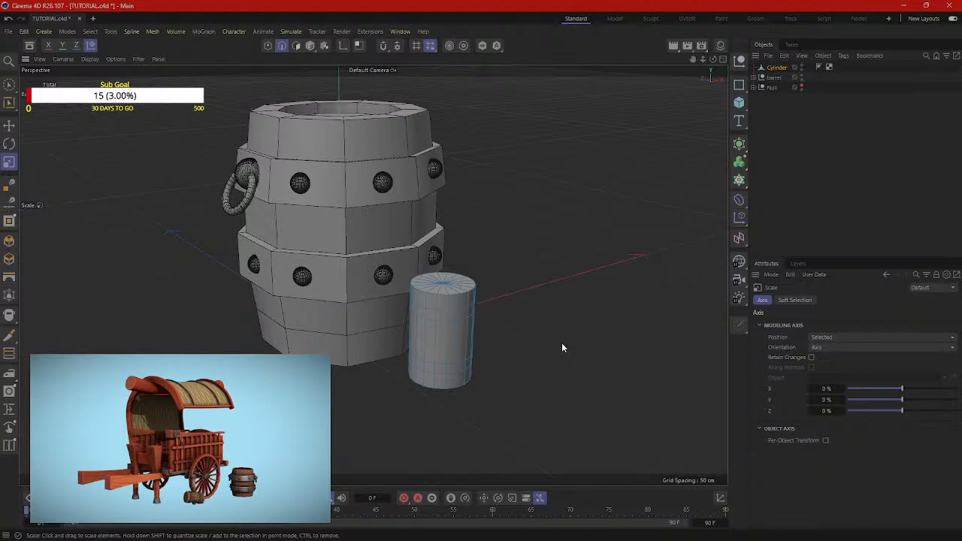
Step: Add a Subdivision Surface generator and nest the Cylinder under it
{"action": "scroll", "coordinate": [562, 347], "scroll_direction": "up", "scroll_amount": 5}
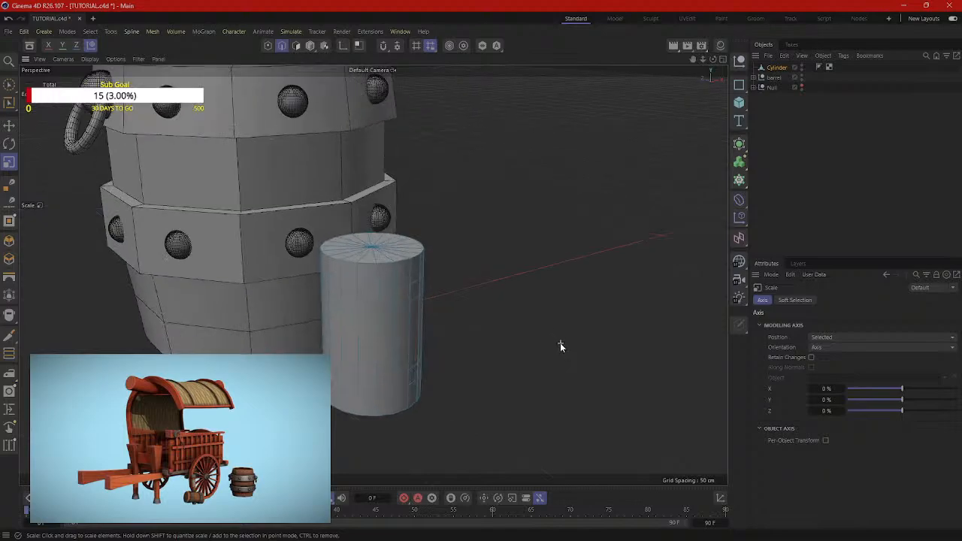
{"action": "left_click_drag", "start_coordinate": [559, 311], "coordinate": [508, 295], "text": "alt"}
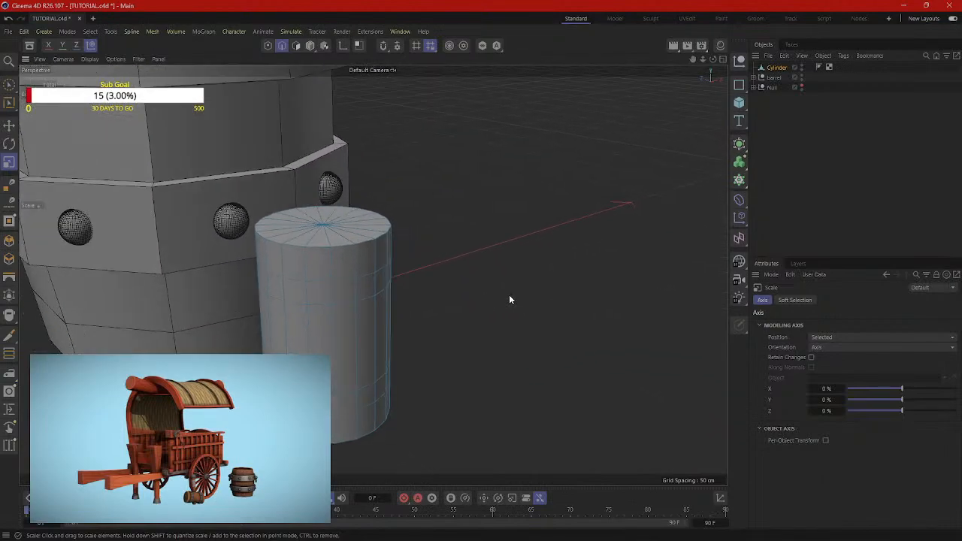
{"action": "left_click", "coordinate": [738, 146]}
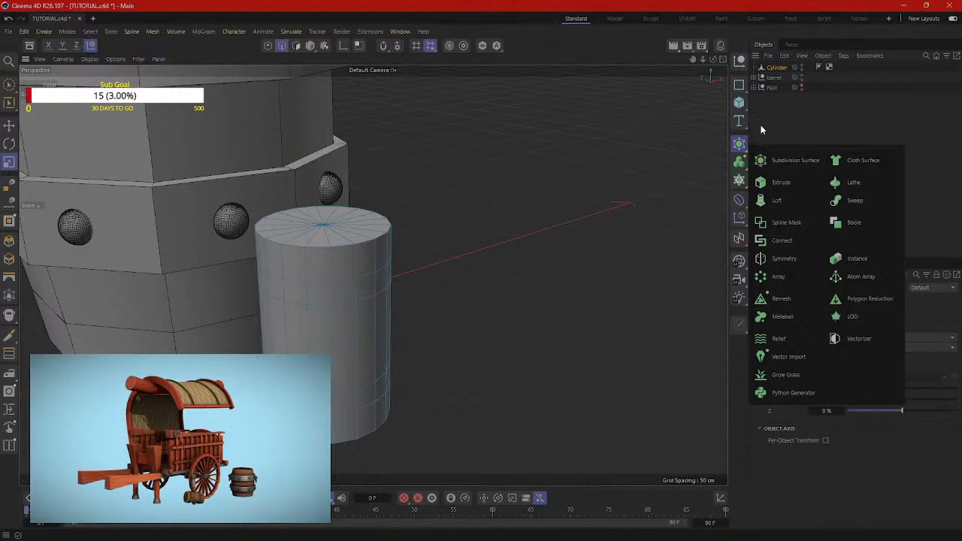
{"action": "left_click", "coordinate": [777, 162]}
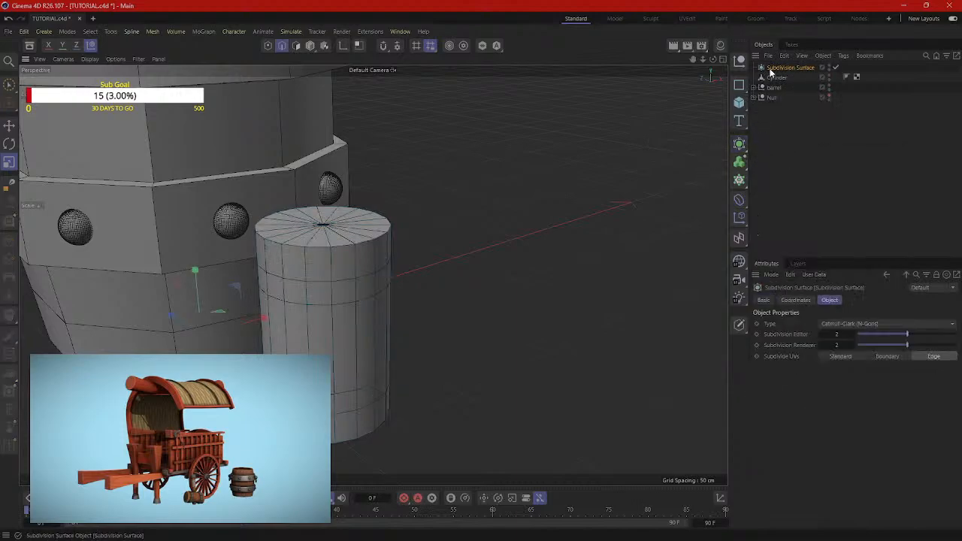
{"action": "left_click_drag", "start_coordinate": [779, 78], "coordinate": [774, 67]}
{"action": "left_click_drag", "start_coordinate": [590, 179], "coordinate": [537, 181], "text": "alt"}
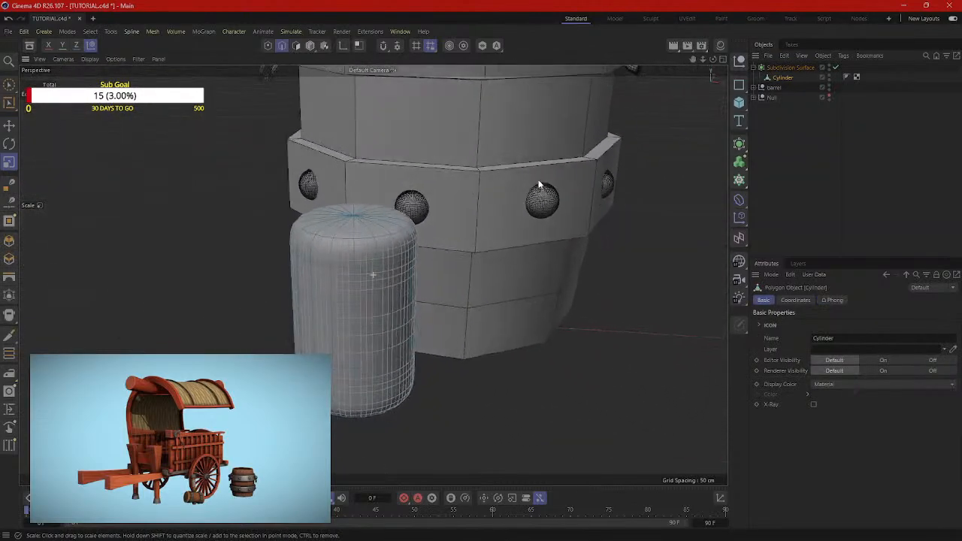
Step: Take the Cylinder back out of the Subdivision Surface, switch to polygon mode and deselect everything
{"action": "left_click", "coordinate": [788, 71]}
{"action": "left_click_drag", "start_coordinate": [626, 231], "coordinate": [623, 232], "text": "alt"}
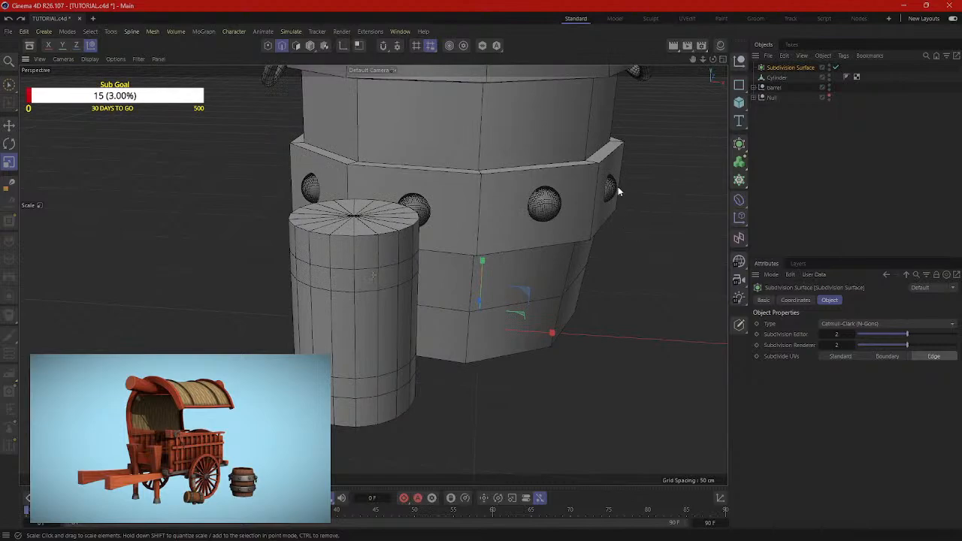
{"action": "left_click_drag", "start_coordinate": [617, 191], "coordinate": [414, 208], "text": "alt"}
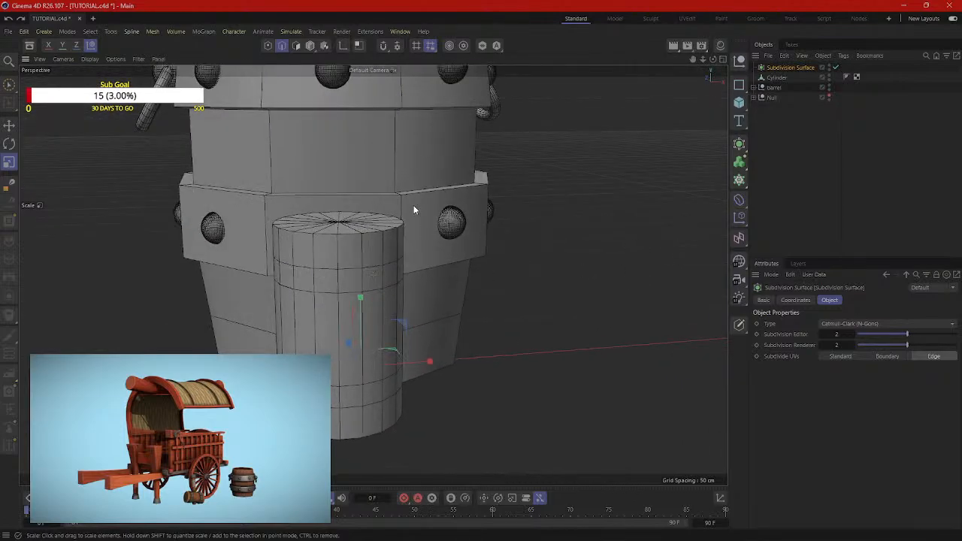
{"action": "left_click", "coordinate": [295, 45]}
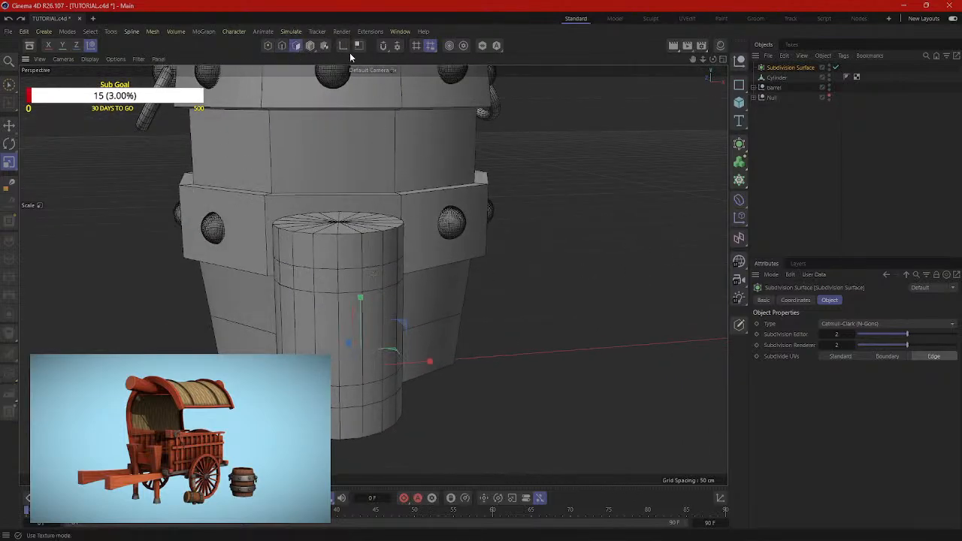
{"action": "left_click_drag", "start_coordinate": [777, 78], "coordinate": [774, 70]}
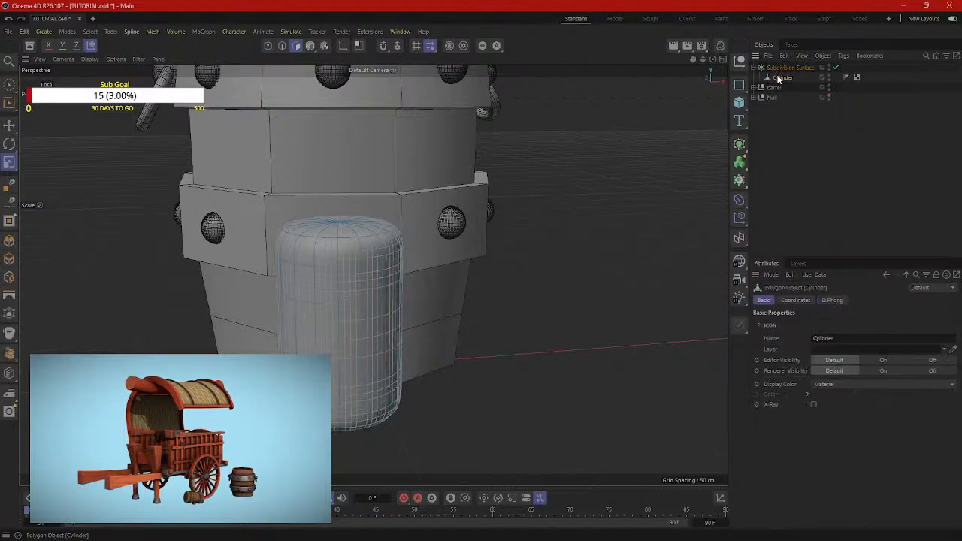
{"action": "left_click", "coordinate": [776, 70]}
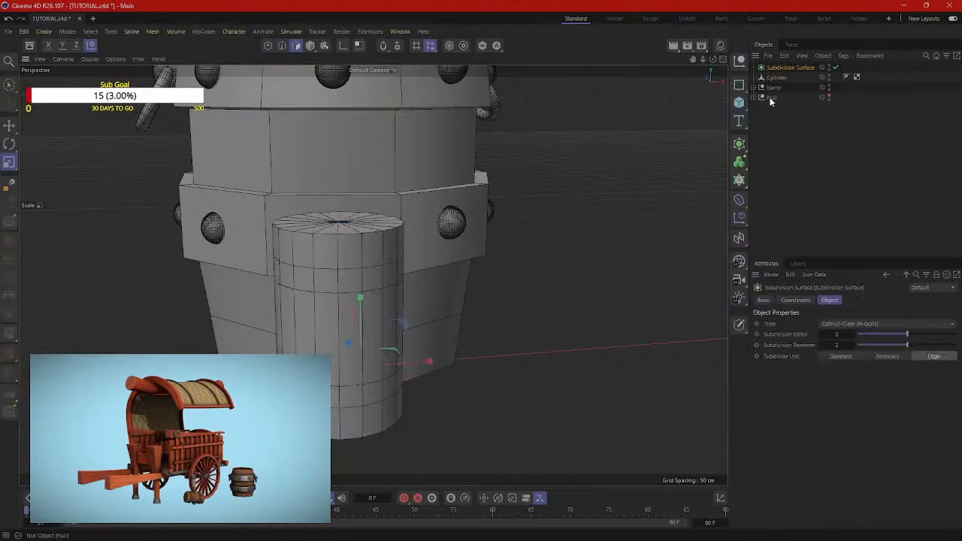
{"action": "left_click", "coordinate": [782, 114]}
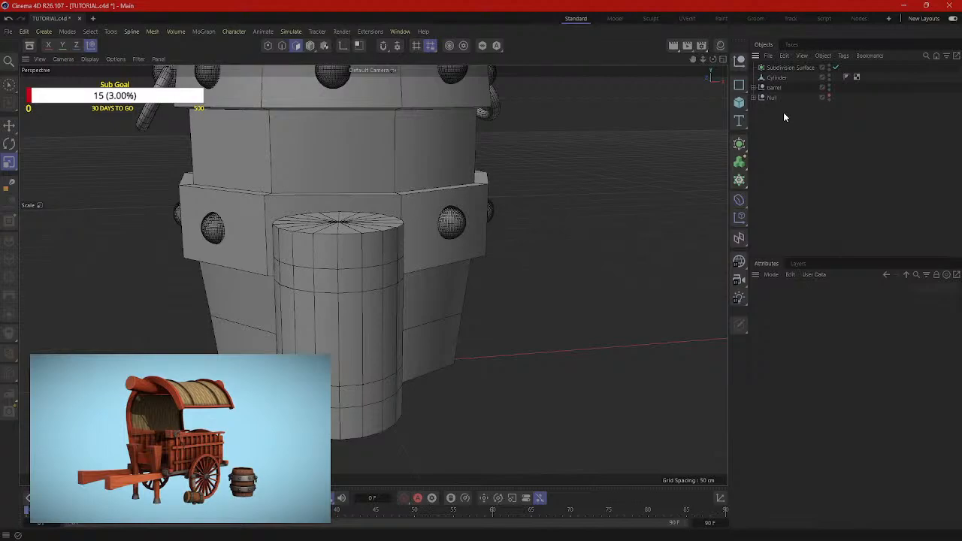
Step: Select the Cylinder's two narrow polygon loops, one near the top and one near the base, with Loop Selection
{"action": "left_click_drag", "start_coordinate": [463, 265], "coordinate": [542, 298], "text": "alt"}
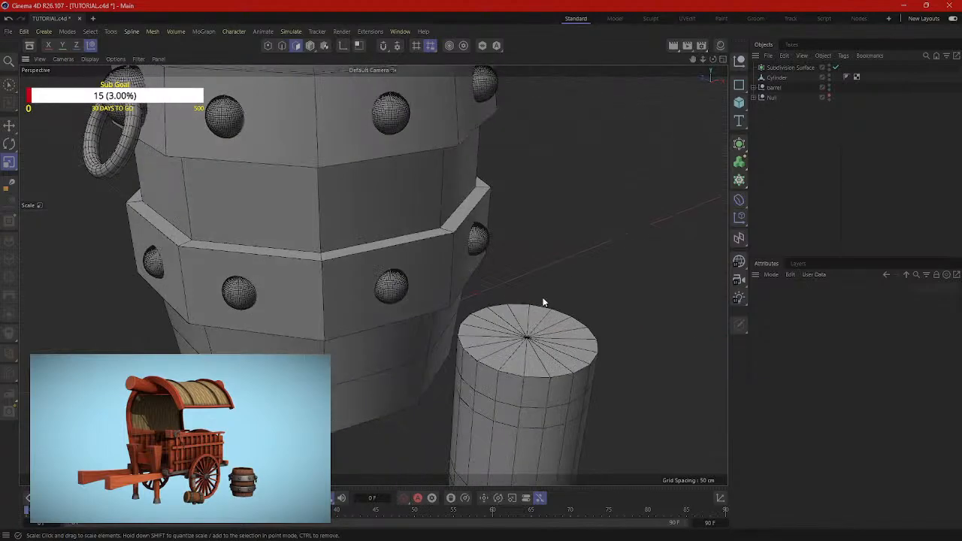
{"action": "middle_click_drag", "start_coordinate": [542, 298], "coordinate": [429, 188], "text": "alt"}
{"action": "left_click_drag", "start_coordinate": [430, 194], "coordinate": [367, 142], "text": "alt"}
{"action": "left_click", "coordinate": [382, 224]}
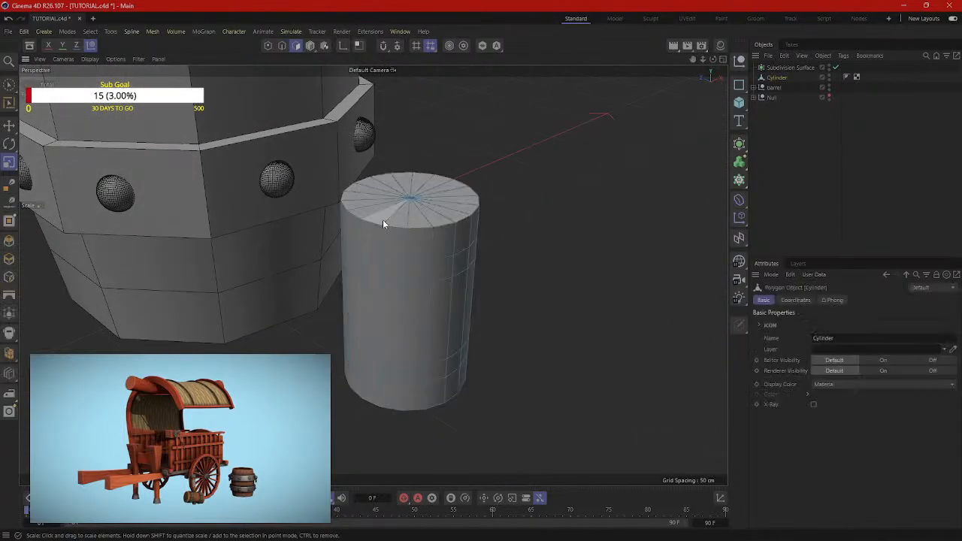
{"action": "left_click_drag", "start_coordinate": [455, 220], "coordinate": [373, 171], "text": "alt"}
{"action": "middle_click_drag", "start_coordinate": [530, 248], "coordinate": [477, 207], "text": "alt"}
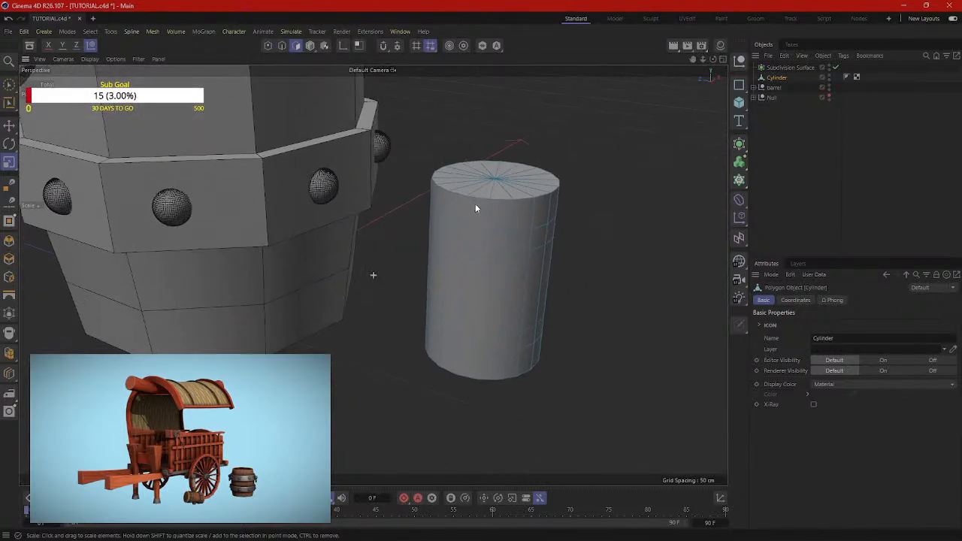
{"action": "key", "text": "u"}
{"action": "key", "text": "l"}
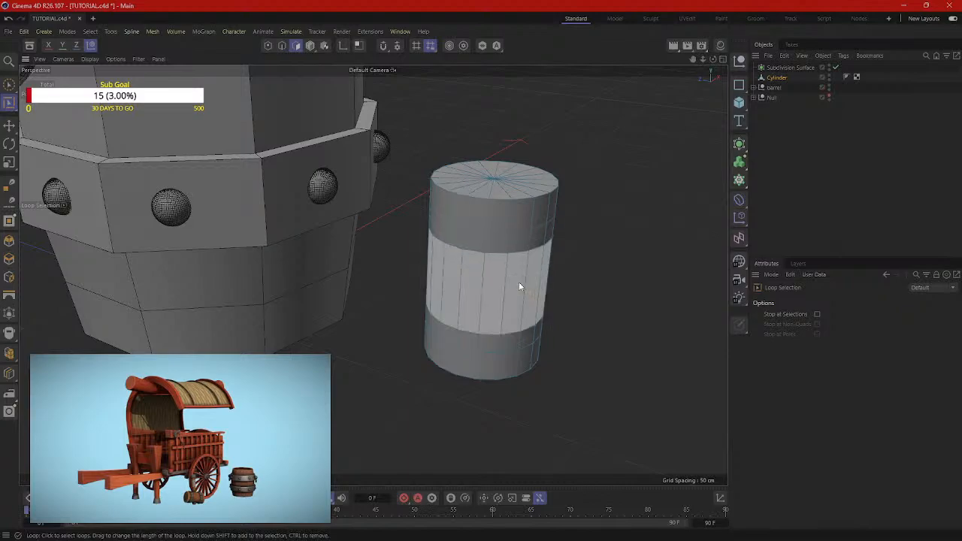
{"action": "left_click_drag", "start_coordinate": [518, 282], "coordinate": [497, 245], "text": "alt"}
{"action": "left_click", "coordinate": [506, 236]}
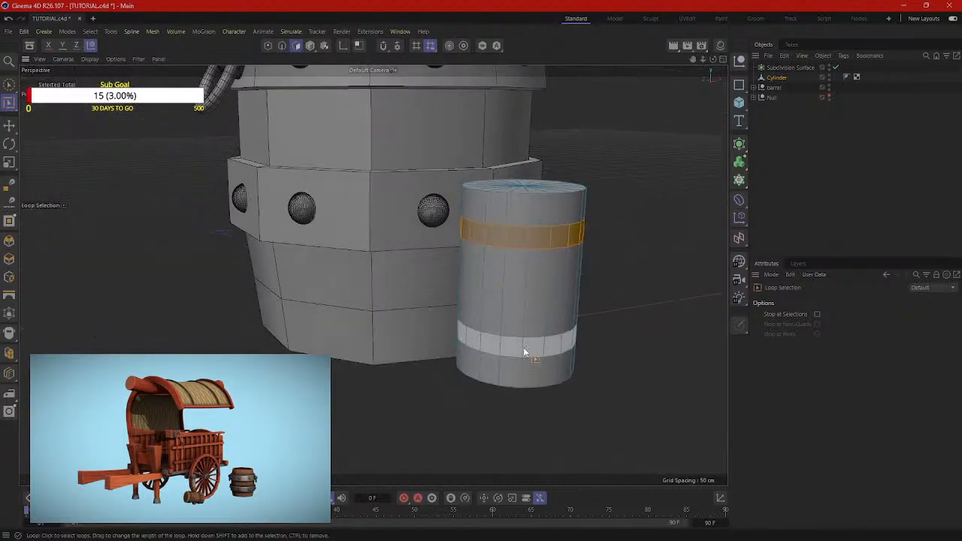
{"action": "left_click", "coordinate": [523, 348], "text": "shift"}
Step: Extrude the two selected polygon loops outward by 0.9 cm to form raised bands around the cylinder
{"action": "middle_click_drag", "start_coordinate": [609, 300], "coordinate": [557, 291], "text": "alt"}
{"action": "left_click_drag", "start_coordinate": [569, 308], "coordinate": [583, 315], "text": "alt"}
{"action": "middle_click_drag", "start_coordinate": [579, 285], "coordinate": [510, 281], "text": "alt"}
{"action": "right_click", "coordinate": [511, 244]}
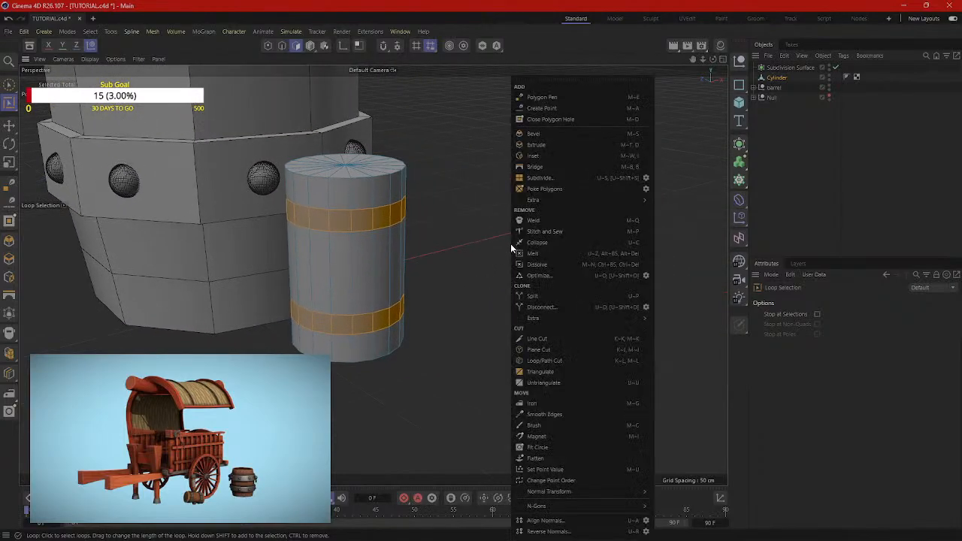
{"action": "left_click", "coordinate": [537, 146]}
{"action": "mouse_move", "coordinate": [536, 147]}
{"action": "left_mouse_down"}
{"action": "mouse_move", "coordinate": [567, 147]}
{"action": "mouse_move", "coordinate": [542, 146]}
{"action": "left_mouse_up"}
{"action": "left_click_drag", "start_coordinate": [561, 218], "coordinate": [567, 339], "text": "alt"}
{"action": "middle_click_drag", "start_coordinate": [523, 260], "coordinate": [552, 304], "text": "alt"}
{"action": "left_click_drag", "start_coordinate": [552, 303], "coordinate": [505, 218], "text": "alt"}
{"action": "scroll", "coordinate": [365, 208], "scroll_direction": "up", "scroll_amount": 2}
Step: Cut support loops beside the cylinder's top and bottom rims, at about 13% and 15% on the side and 9% and 10% on the caps
{"action": "right_click", "coordinate": [544, 147]}
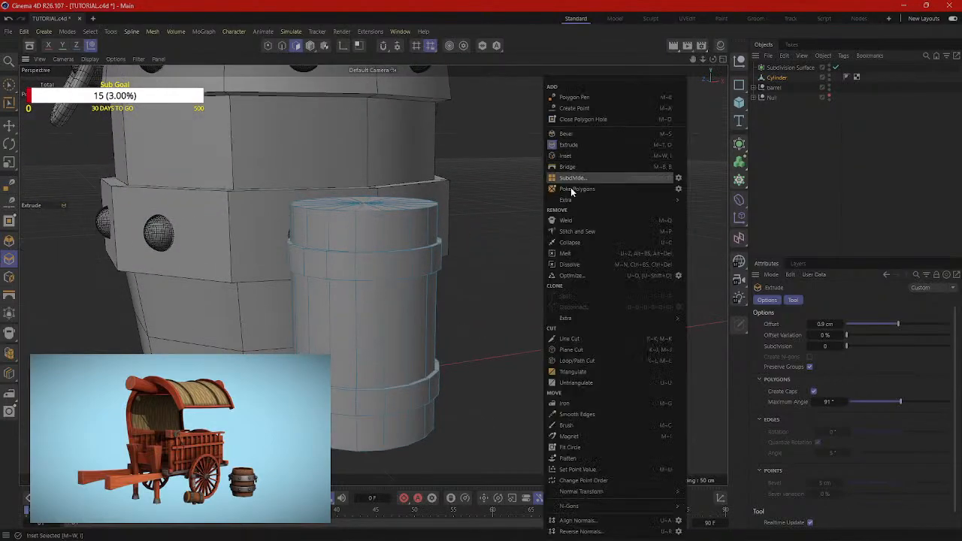
{"action": "left_click", "coordinate": [577, 362]}
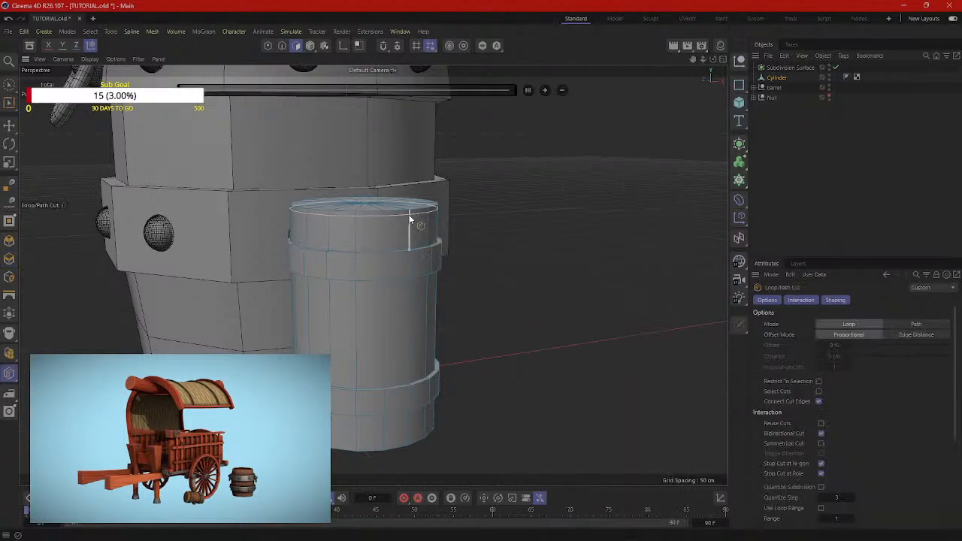
{"action": "left_click", "coordinate": [410, 219]}
{"action": "left_click_drag", "start_coordinate": [477, 217], "coordinate": [398, 253], "text": "alt"}
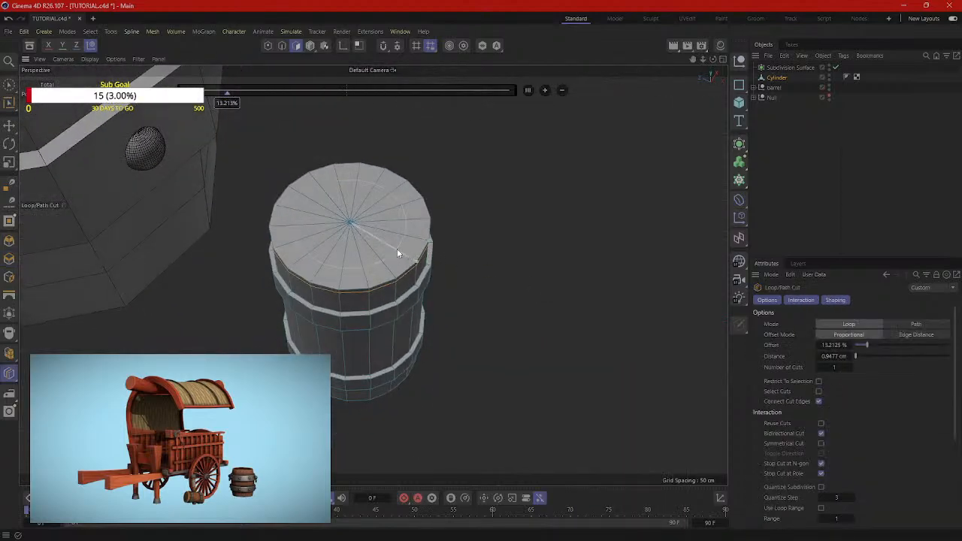
{"action": "left_click_drag", "start_coordinate": [501, 281], "coordinate": [517, 260], "text": "alt"}
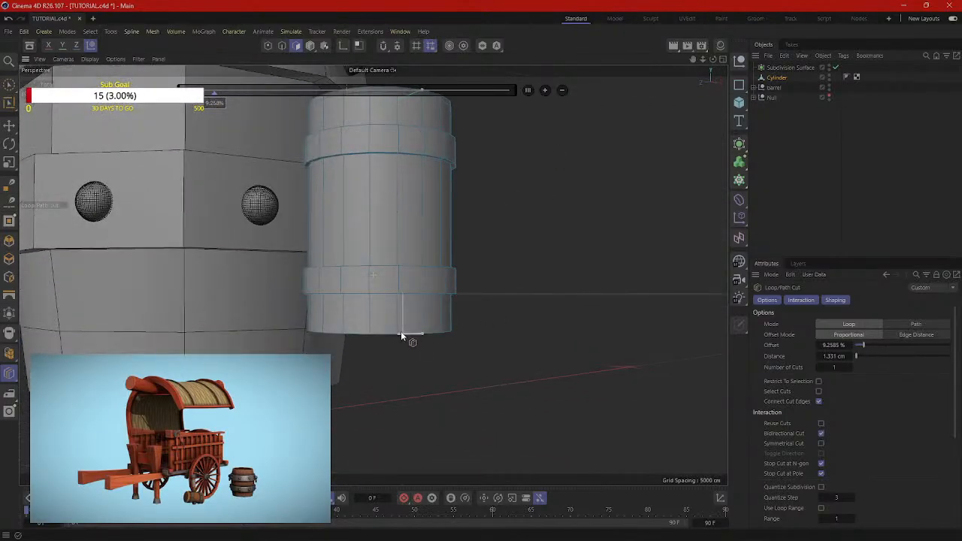
{"action": "left_click_drag", "start_coordinate": [408, 333], "coordinate": [448, 275], "text": "alt"}
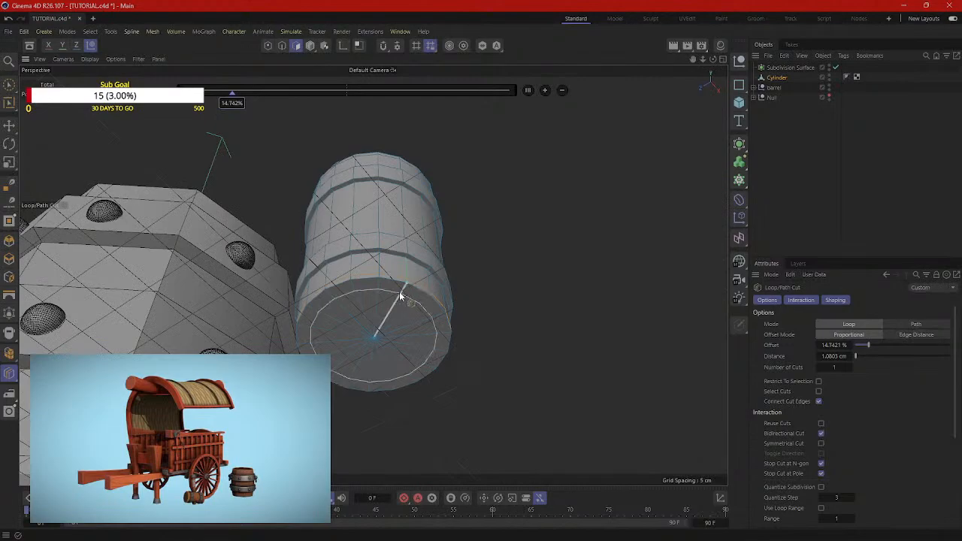
{"action": "left_click_drag", "start_coordinate": [401, 296], "coordinate": [451, 324], "text": "alt"}
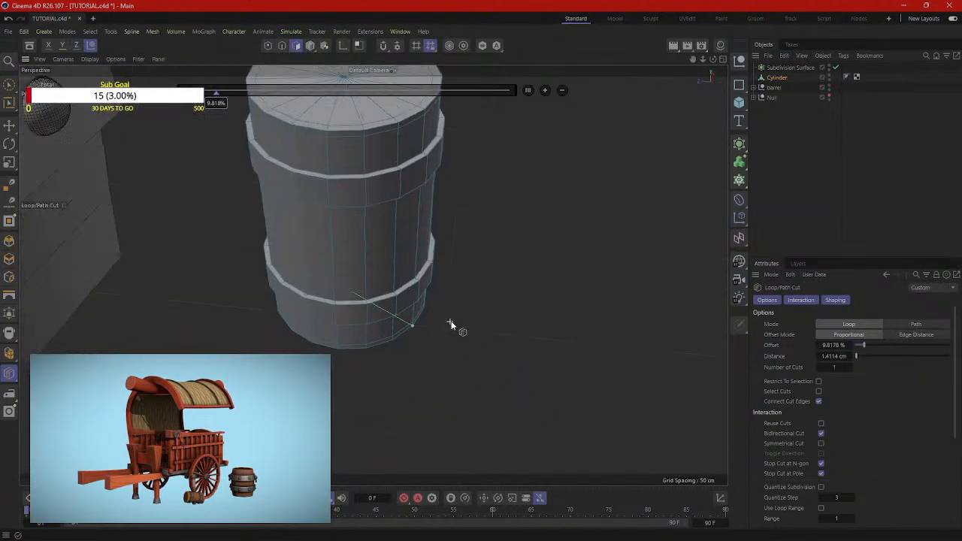
Step: Add support loop cuts around the lower band, at about 98% on the wall above it and 63% on its underside ledge
{"action": "right_click_drag", "start_coordinate": [451, 321], "coordinate": [390, 310], "text": "alt"}
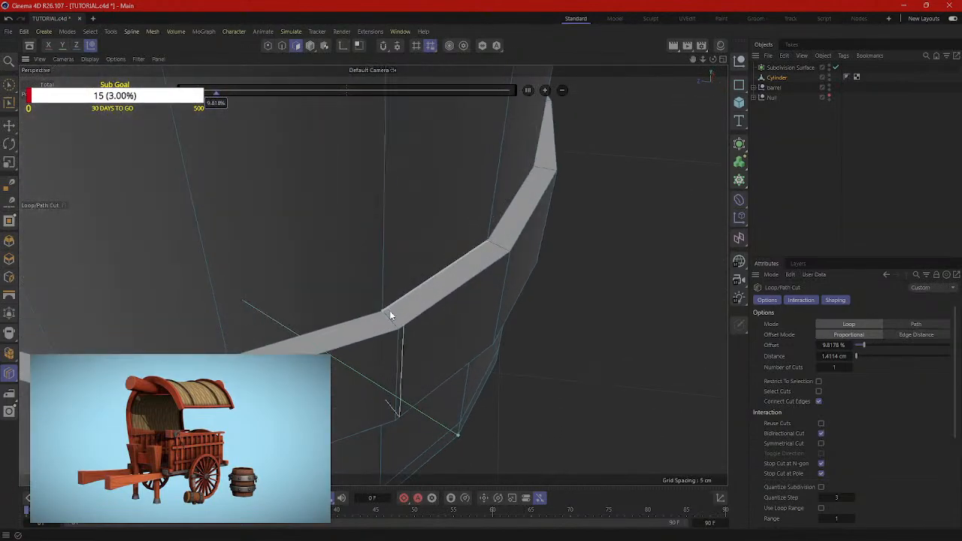
{"action": "left_click_drag", "start_coordinate": [215, 92], "coordinate": [504, 92]}
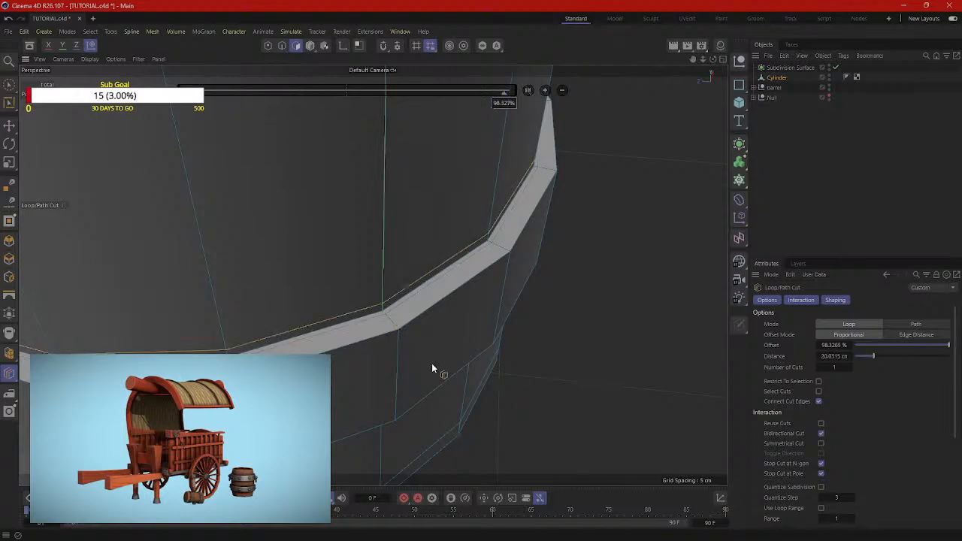
{"action": "left_click_drag", "start_coordinate": [432, 368], "coordinate": [432, 178], "text": "alt"}
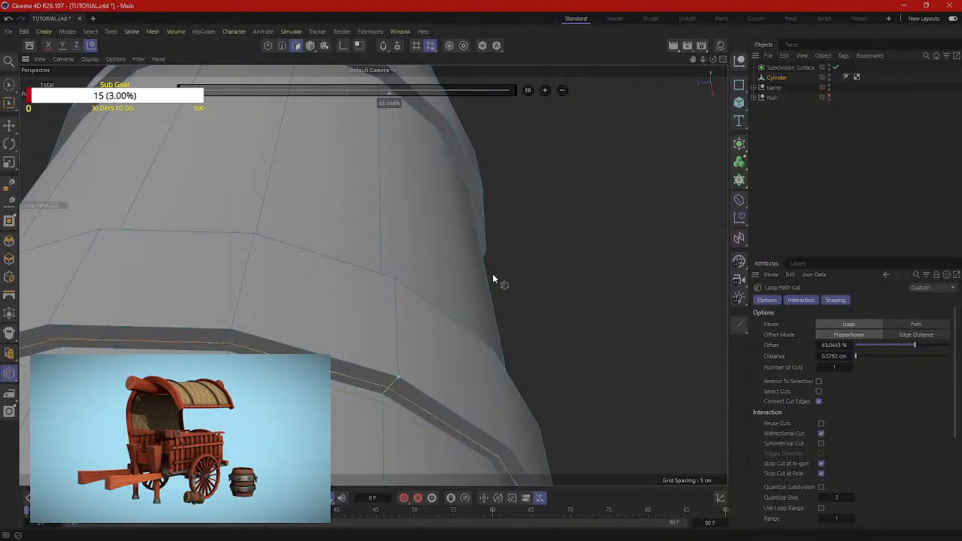
{"action": "left_click_drag", "start_coordinate": [492, 277], "coordinate": [544, 128], "text": "alt"}
Step: Add support loop cuts around the upper band, including about 91% on the wall above it and 30% on its top ledge
{"action": "middle_click_drag", "start_coordinate": [544, 127], "coordinate": [496, 347], "text": "alt"}
{"action": "middle_click_drag", "start_coordinate": [522, 162], "coordinate": [536, 301], "text": "alt"}
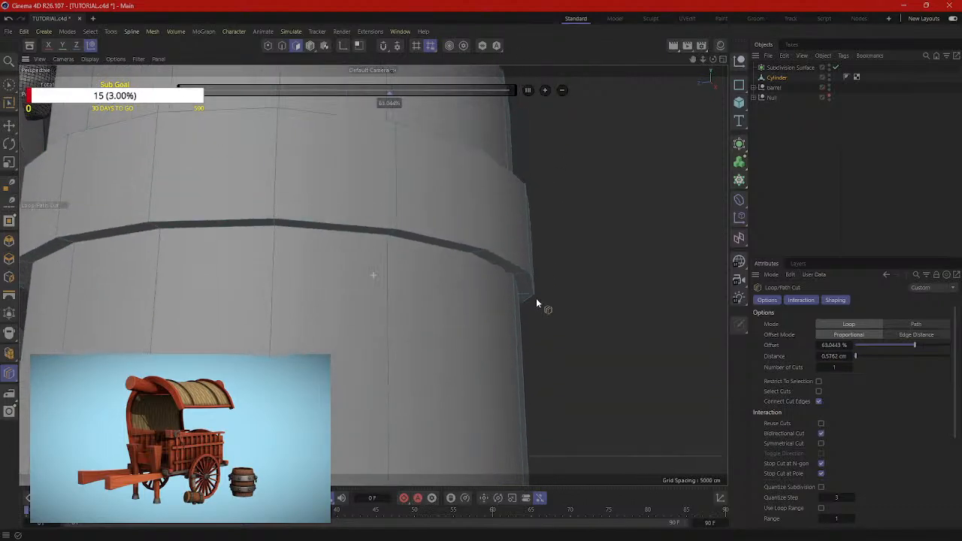
{"action": "left_click_drag", "start_coordinate": [535, 300], "coordinate": [378, 208], "text": "alt"}
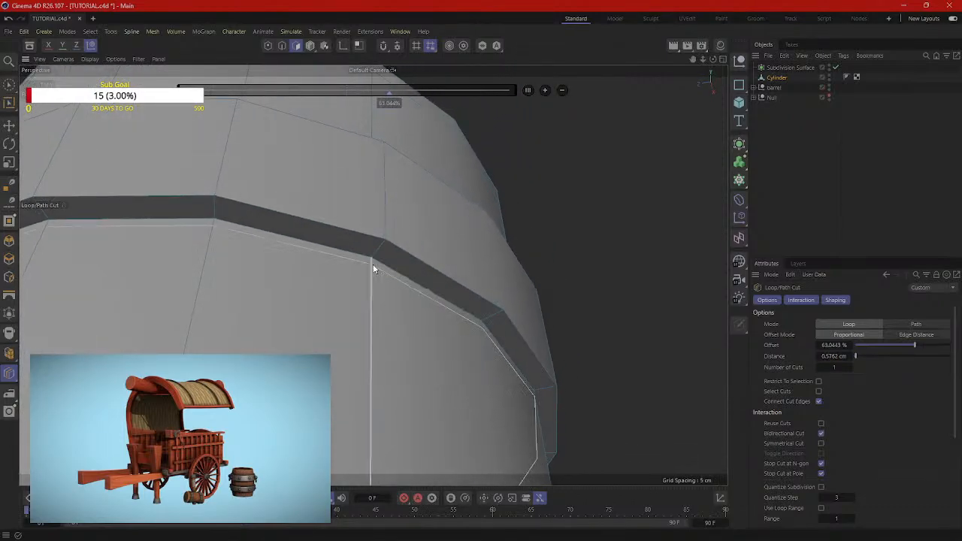
{"action": "left_click_drag", "start_coordinate": [433, 184], "coordinate": [489, 369], "text": "alt"}
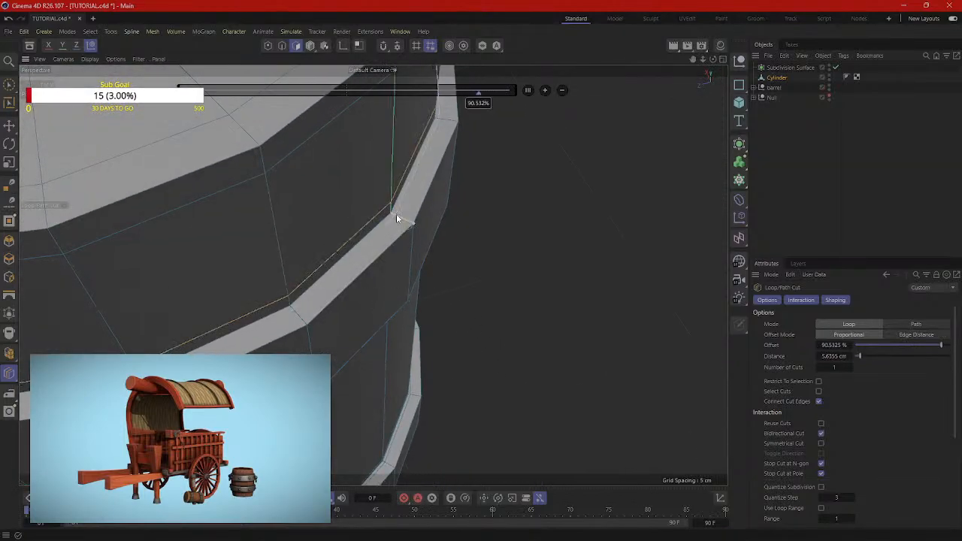
{"action": "left_click_drag", "start_coordinate": [398, 218], "coordinate": [427, 220], "text": "alt"}
Step: Nest the Cylinder under the Subdivision Surface, check the smoothed bands, and switch to model mode
{"action": "scroll", "coordinate": [543, 199], "scroll_direction": "down", "scroll_amount": 7}
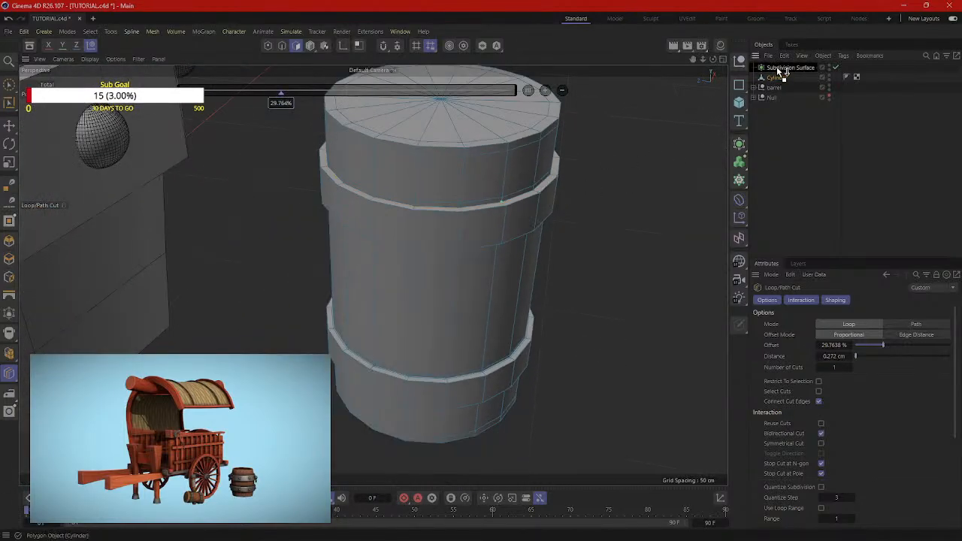
{"action": "left_click_drag", "start_coordinate": [776, 66], "coordinate": [776, 66]}
{"action": "scroll", "coordinate": [639, 230], "scroll_direction": "up", "scroll_amount": 5}
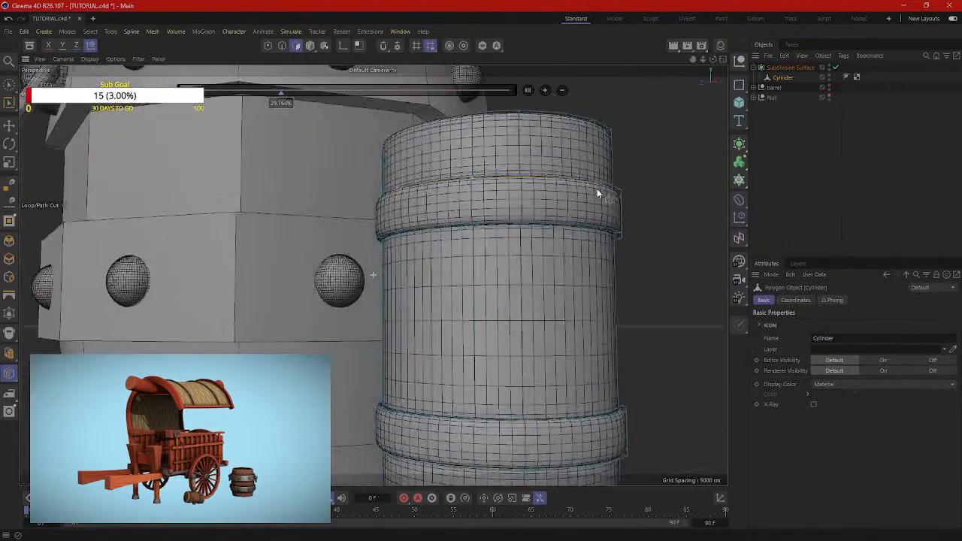
{"action": "left_click_drag", "start_coordinate": [597, 193], "coordinate": [569, 187], "text": "alt"}
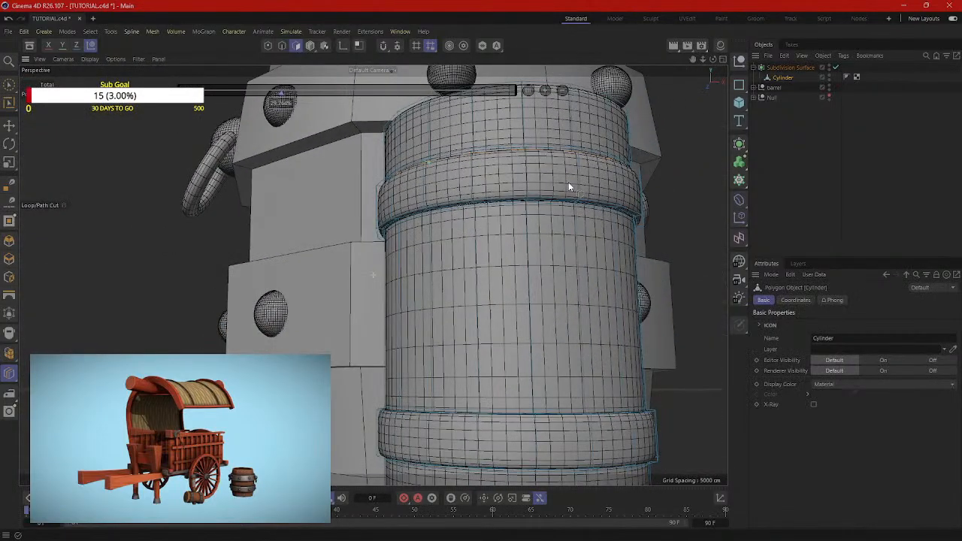
{"action": "scroll", "coordinate": [576, 196], "scroll_direction": "down", "scroll_amount": 10}
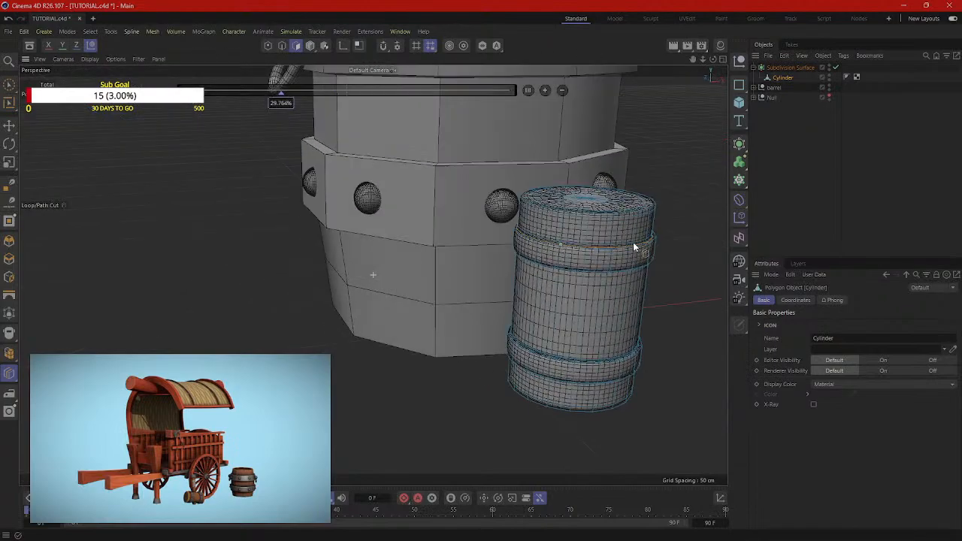
{"action": "left_click_drag", "start_coordinate": [633, 242], "coordinate": [421, 173], "text": "alt"}
{"action": "left_click", "coordinate": [310, 46]}
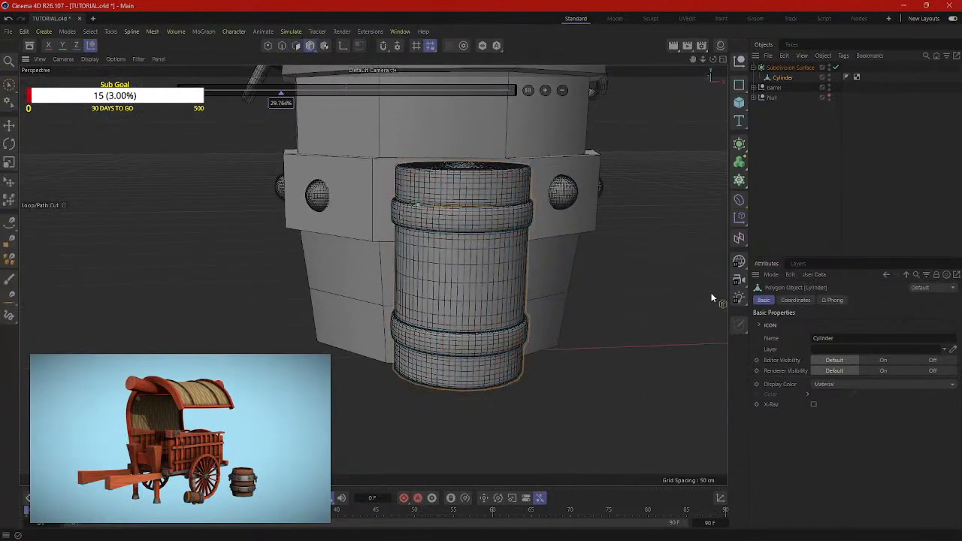
Step: Switch the viewport display to shading without wireframe lines and inspect the smoothed mallet head beside the barrel
{"action": "left_click", "coordinate": [90, 59]}
{"action": "left_click", "coordinate": [120, 103]}
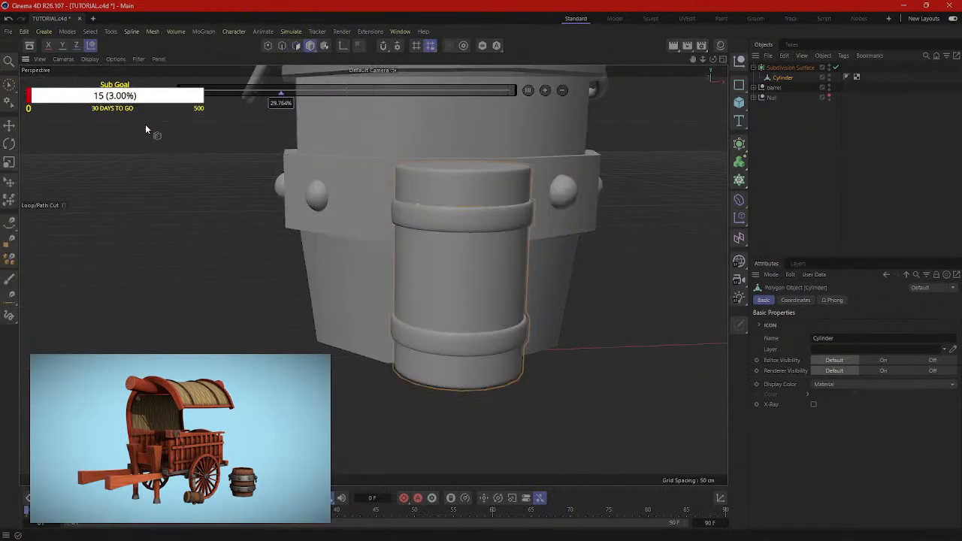
{"action": "left_click_drag", "start_coordinate": [432, 275], "coordinate": [516, 260], "text": "alt"}
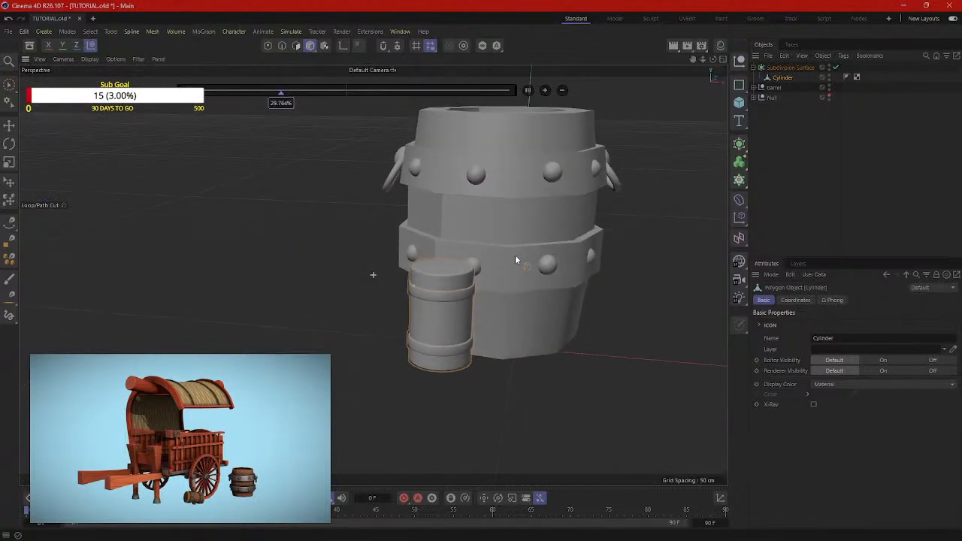
{"action": "scroll", "coordinate": [523, 257], "scroll_direction": "up", "scroll_amount": 5}
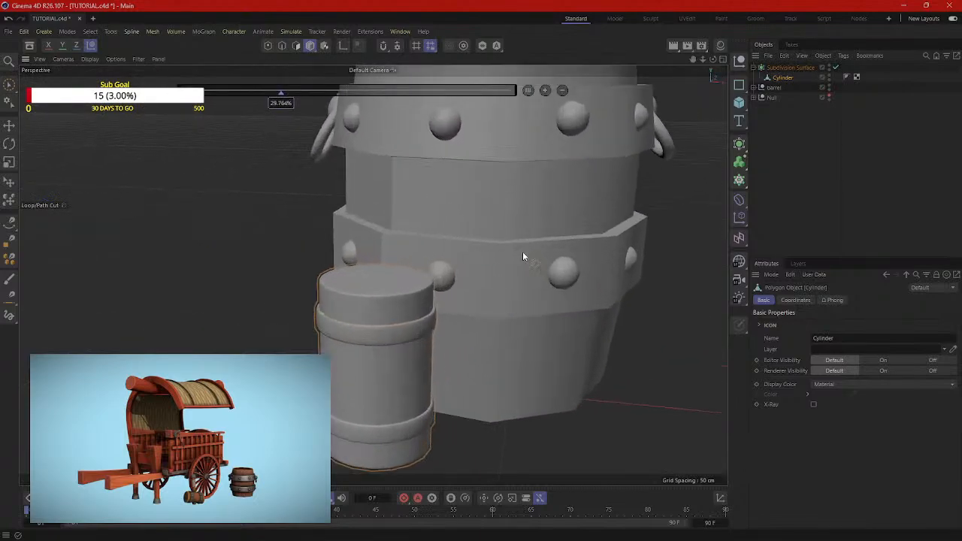
{"action": "left_click_drag", "start_coordinate": [480, 304], "coordinate": [499, 372], "text": "alt"}
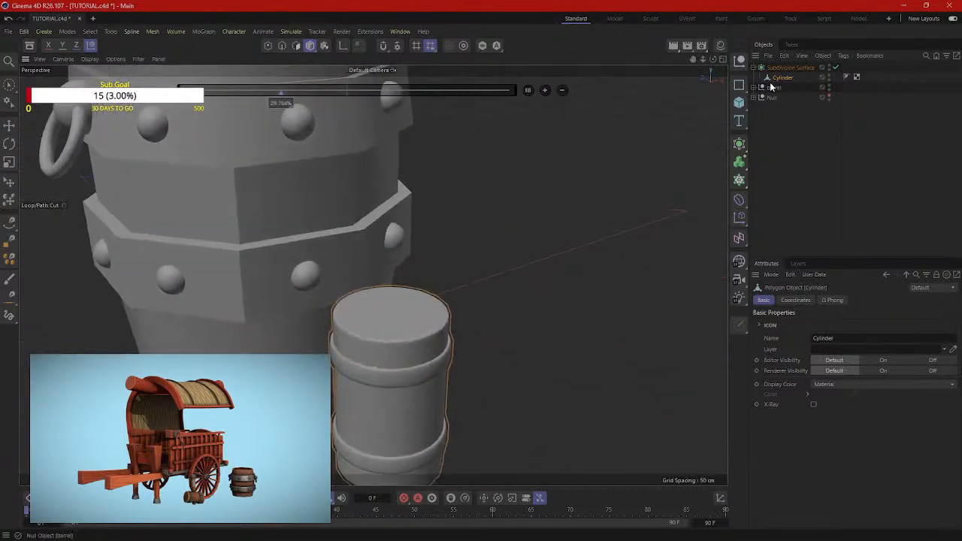
Step: Set the mallet head's Subdivision Surface to 5 subdivisions for both the editor and the renderer
{"action": "left_click", "coordinate": [785, 68]}
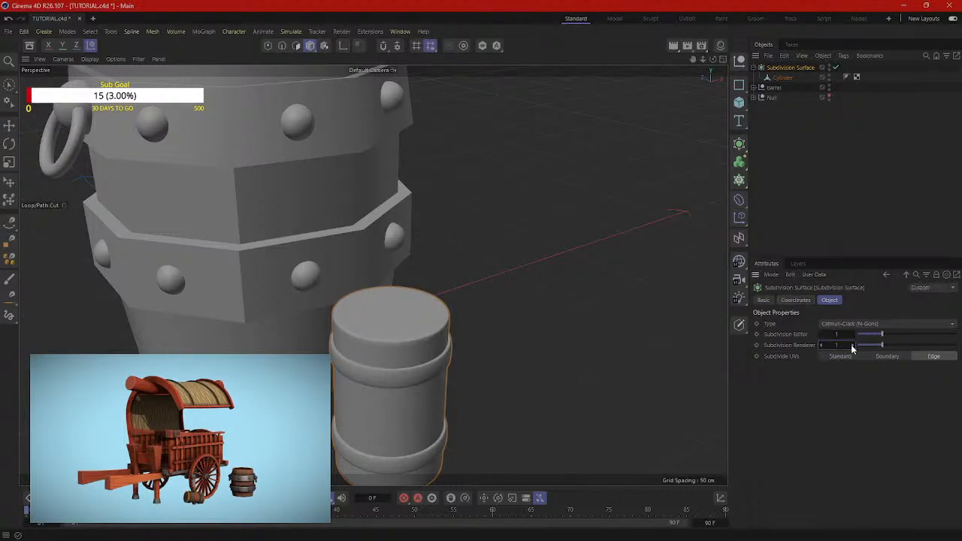
{"action": "left_click", "coordinate": [852, 344]}
{"action": "left_click", "coordinate": [853, 345]}
{"action": "left_click", "coordinate": [853, 333]}
{"action": "left_click", "coordinate": [854, 334]}
{"action": "left_click_drag", "start_coordinate": [698, 350], "coordinate": [694, 327], "text": "alt"}
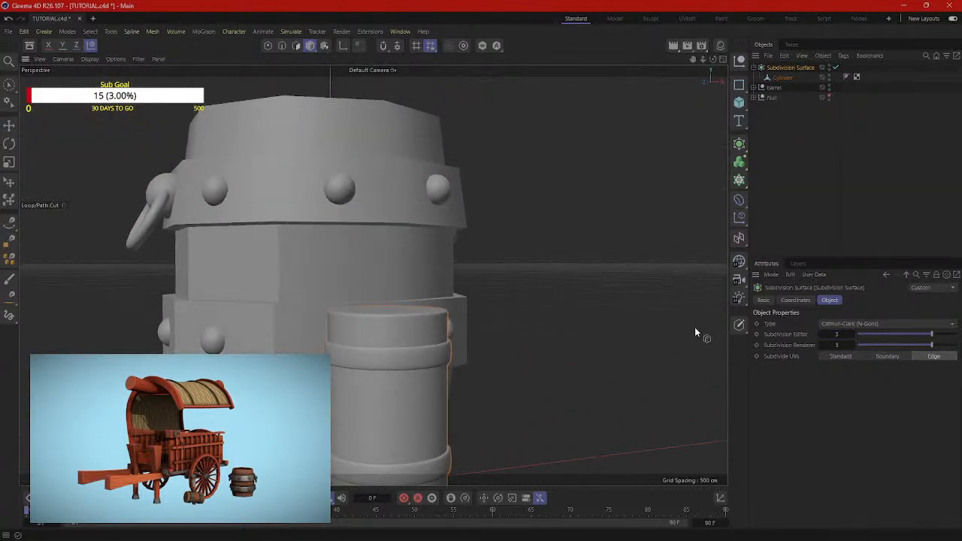
{"action": "left_click", "coordinate": [854, 345]}
{"action": "left_click_drag", "start_coordinate": [580, 323], "coordinate": [586, 303], "text": "alt"}
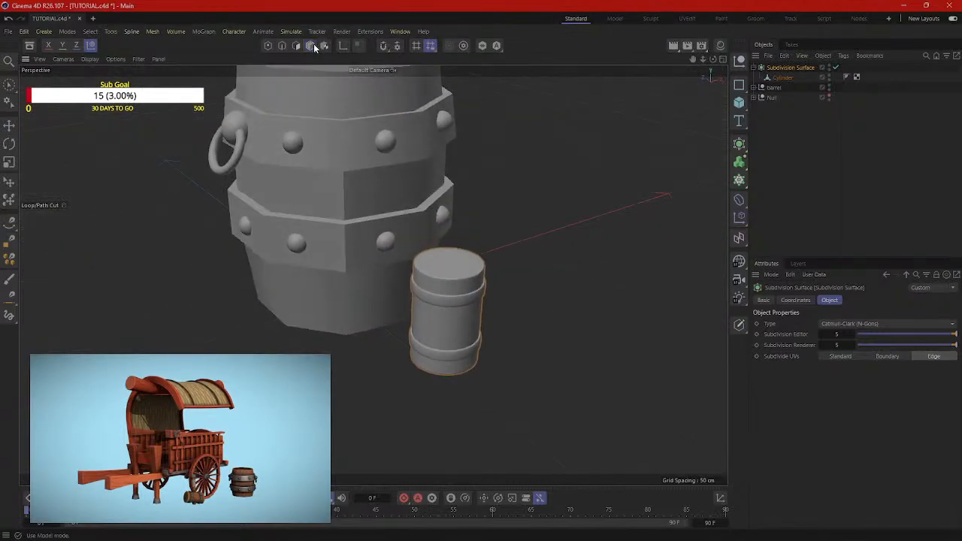
Step: Activate the Move tool and examine the mallet and barrel close up in the cart reference image
{"action": "left_click", "coordinate": [10, 126]}
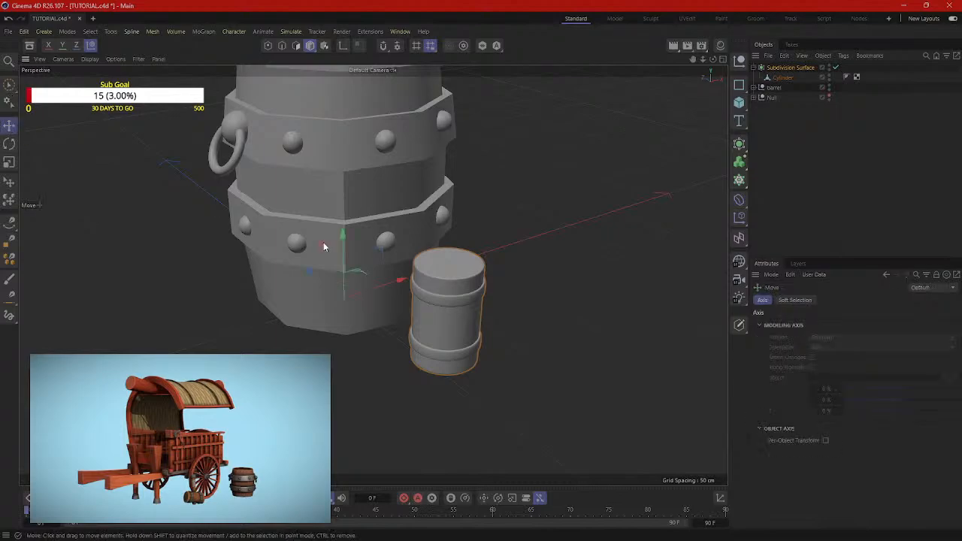
{"action": "left_click", "coordinate": [456, 303]}
{"action": "left_click_drag", "start_coordinate": [456, 303], "coordinate": [545, 242], "text": "alt"}
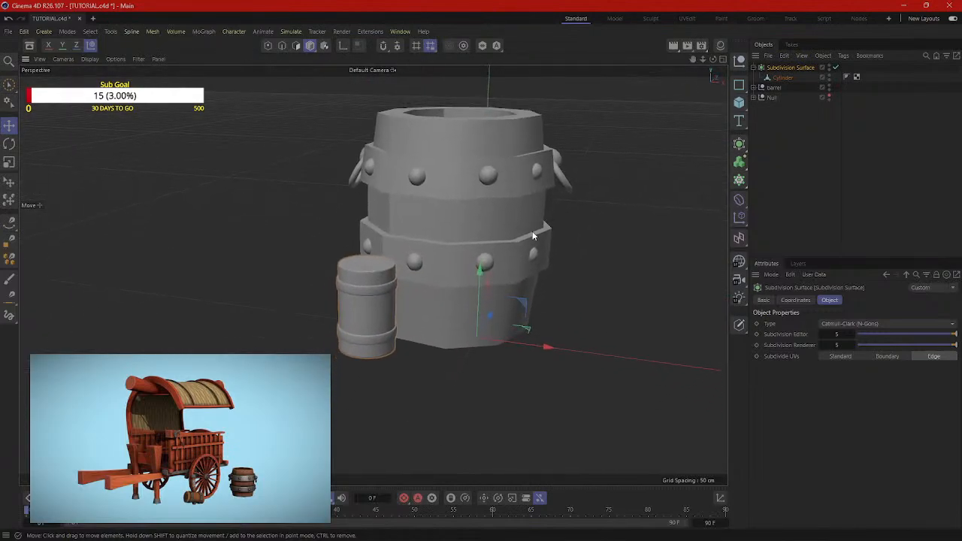
{"action": "left_click_drag", "start_coordinate": [961, 90], "coordinate": [462, 84]}
{"action": "scroll", "coordinate": [478, 287], "scroll_direction": "up", "scroll_amount": 4}
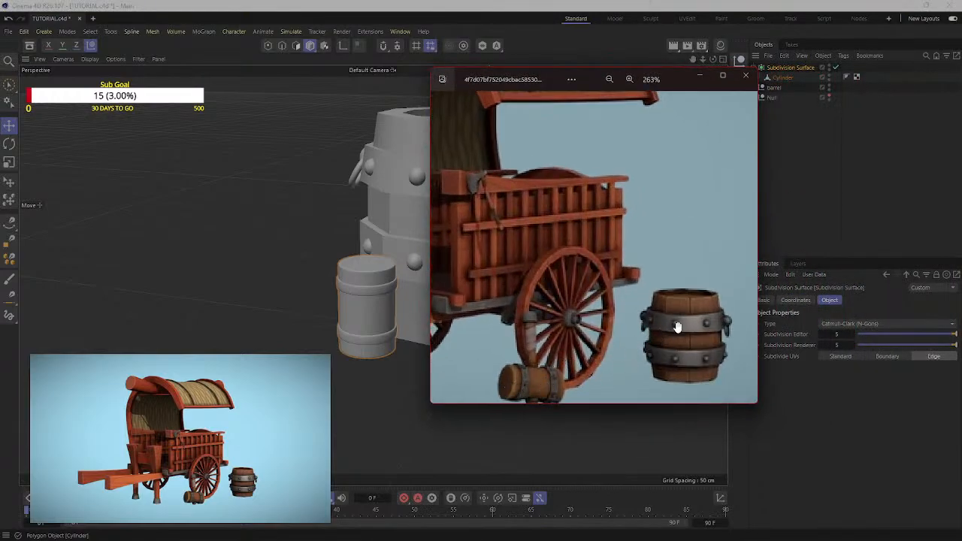
{"action": "left_click_drag", "start_coordinate": [597, 78], "coordinate": [961, 132]}
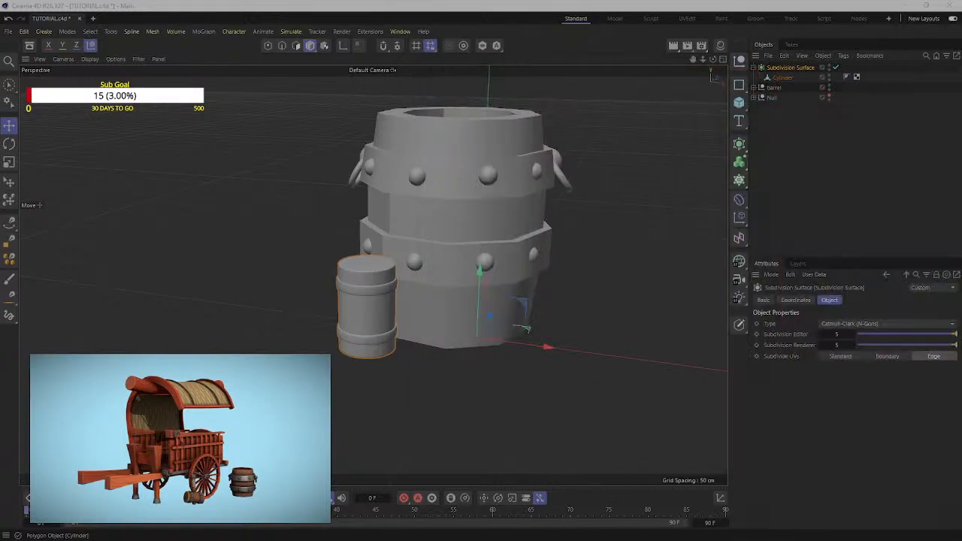
Step: Duplicate the rivet Subdivision Surface.9 from the barrel group, placing the copy clear of the barrel along the X axis
{"action": "left_click", "coordinate": [756, 88]}
{"action": "left_click", "coordinate": [759, 108]}
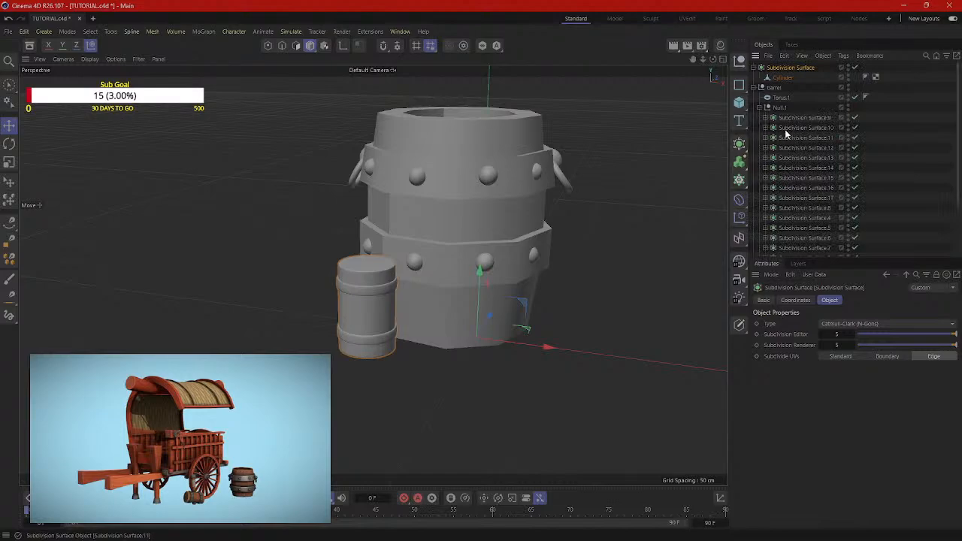
{"action": "left_click", "coordinate": [788, 118]}
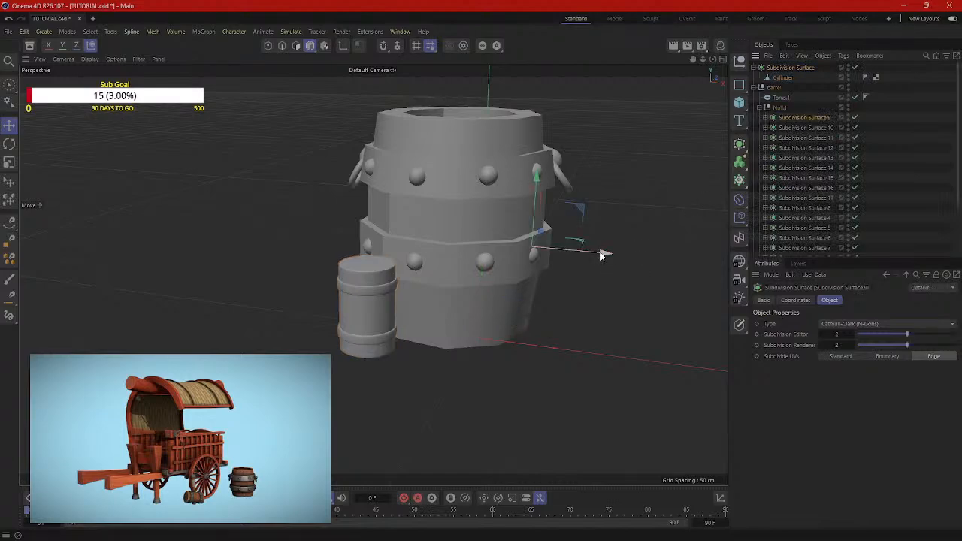
{"action": "left_click_drag", "start_coordinate": [607, 256], "coordinate": [701, 269], "text": "ctrl"}
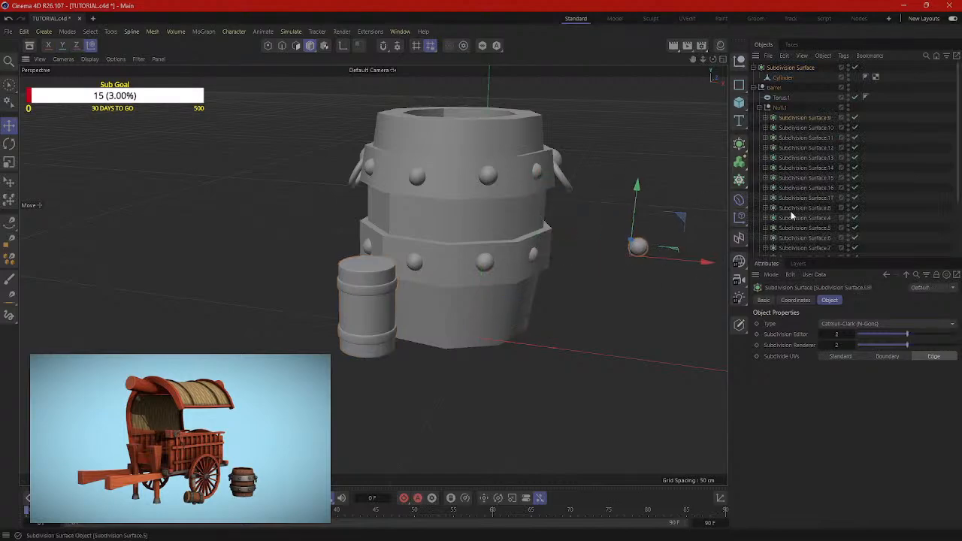
Step: Take the copied rivet out of the barrel group to the top level of the hierarchy and collapse the group
{"action": "scroll", "coordinate": [800, 184], "scroll_direction": "down", "scroll_amount": 3}
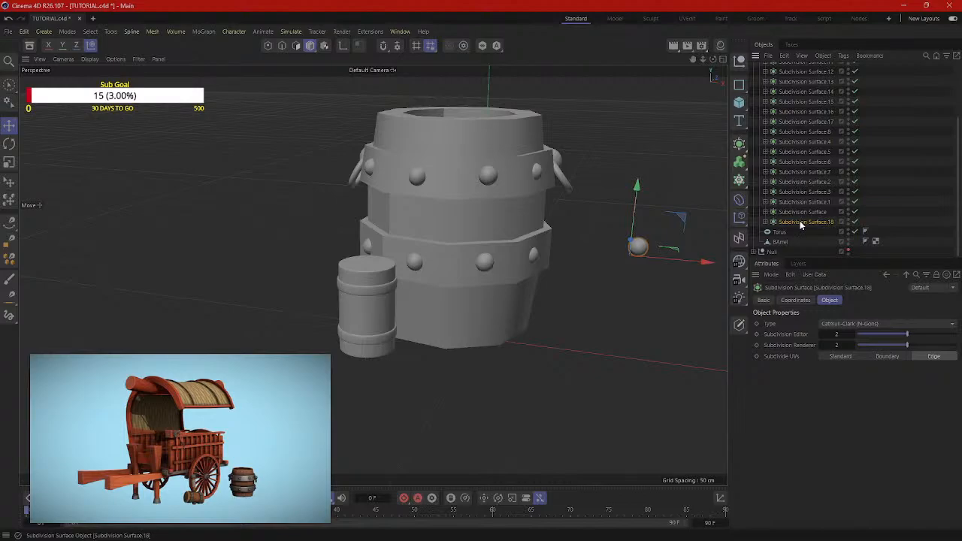
{"action": "left_click_drag", "start_coordinate": [807, 50], "coordinate": [805, 253]}
{"action": "scroll", "coordinate": [781, 104], "scroll_direction": "up", "scroll_amount": 3}
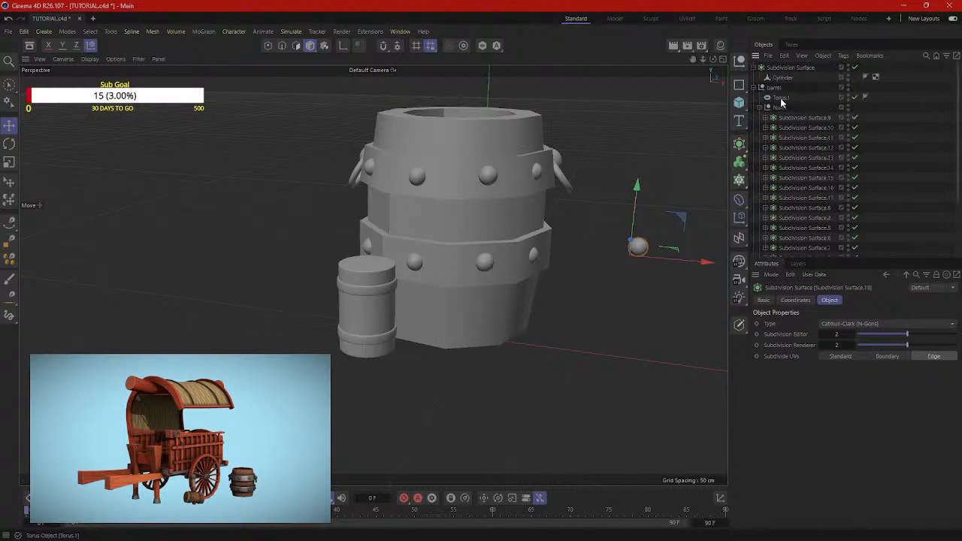
{"action": "left_click", "coordinate": [753, 87]}
{"action": "left_click", "coordinate": [792, 142]}
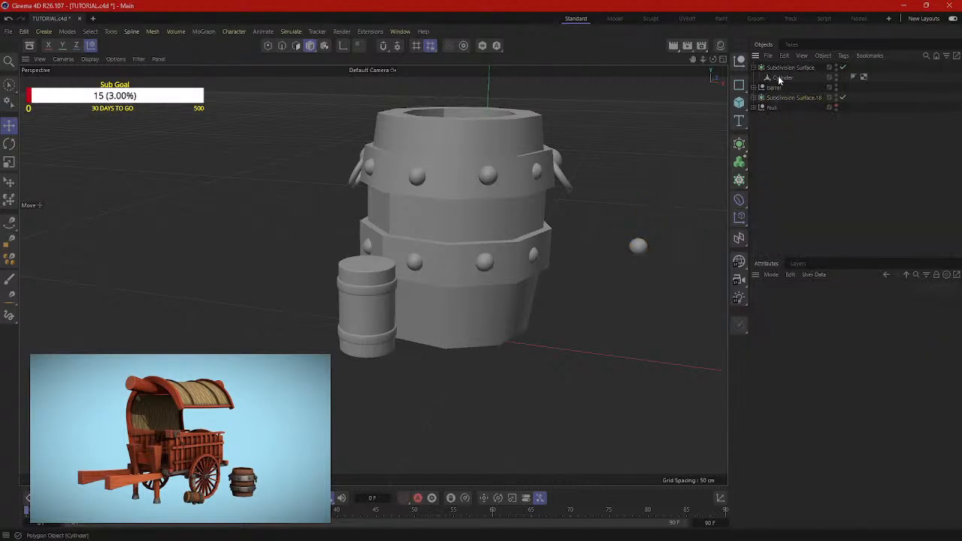
Step: Collapse the mallet head's Subdivision Surface and add a new null named hammer
{"action": "left_click", "coordinate": [753, 67]}
{"action": "left_click", "coordinate": [770, 69]}
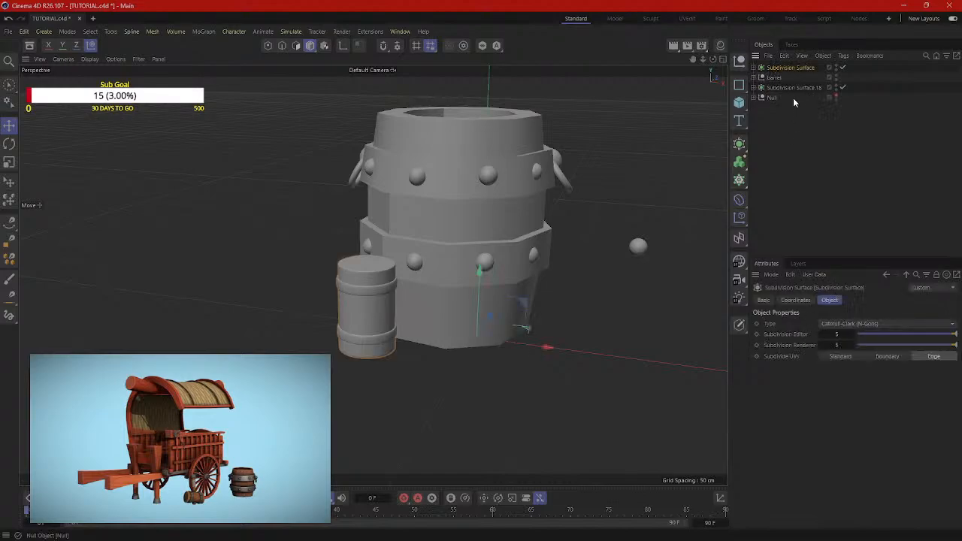
{"action": "left_click", "coordinate": [740, 65]}
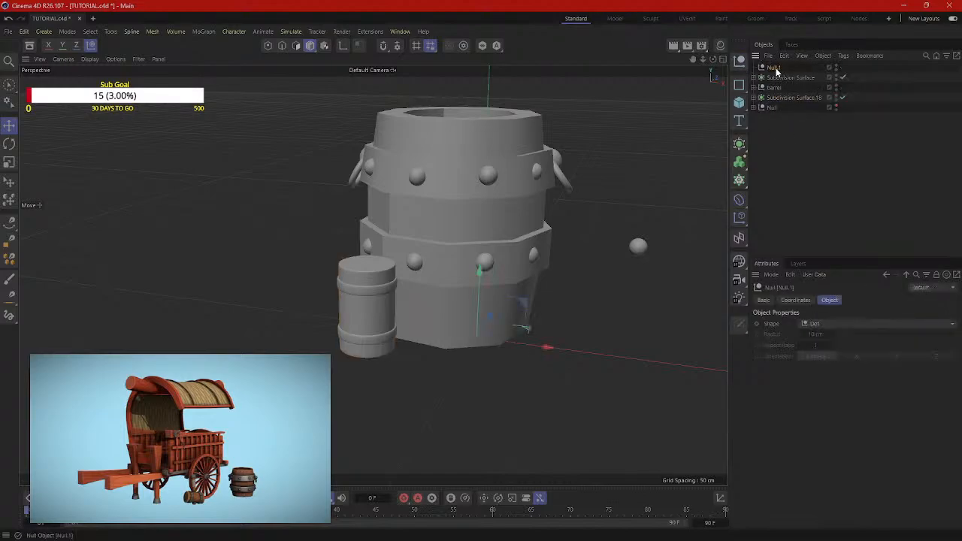
{"action": "double_click", "coordinate": [774, 68]}
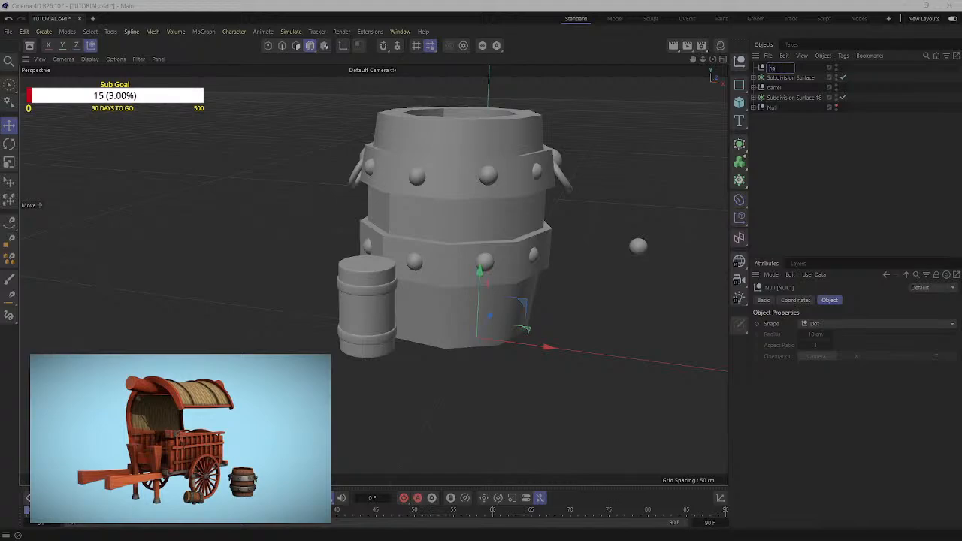
{"action": "left_click", "coordinate": [809, 184]}
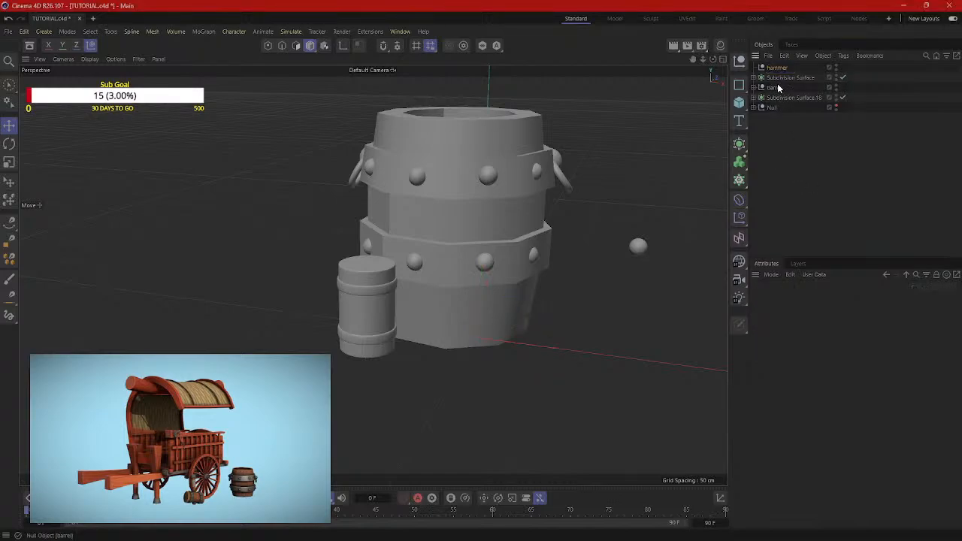
Step: Nest the mallet head's Subdivision Surface and the copied rivet, Subdivision Surface.18, under the hammer null
{"action": "left_click", "coordinate": [782, 78]}
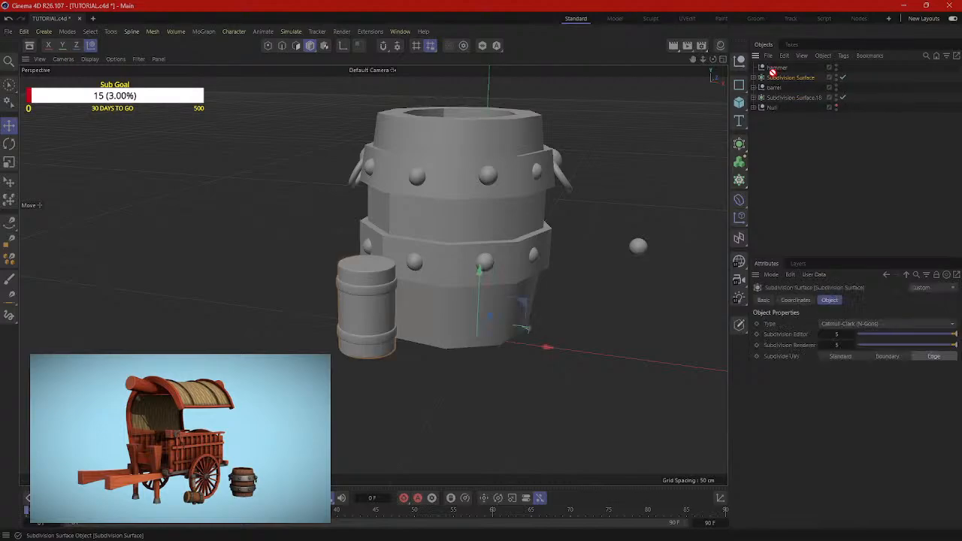
{"action": "left_click_drag", "start_coordinate": [775, 71], "coordinate": [781, 72]}
{"action": "left_click", "coordinate": [788, 102]}
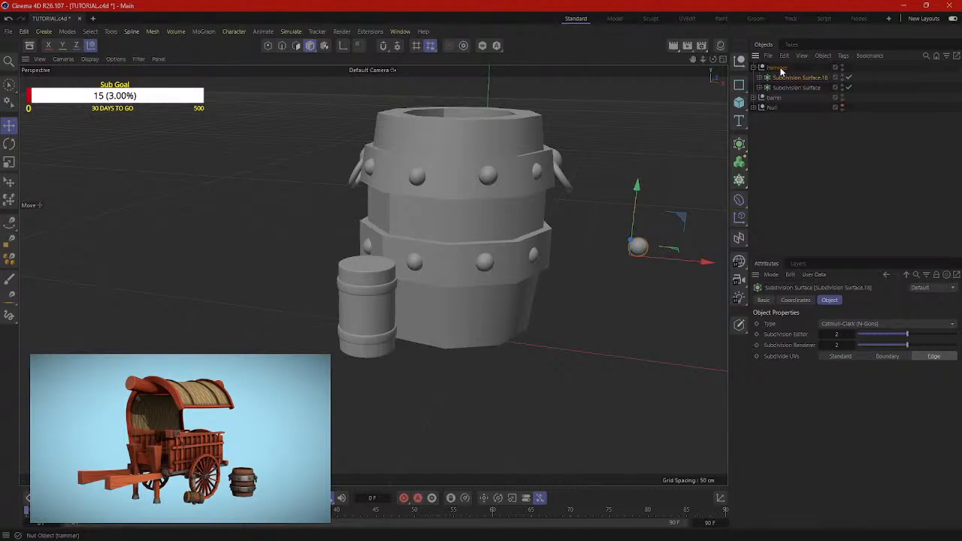
Step: Rename the mallet head's Subdivision Surface as hammer and the copied rivet as balls
{"action": "double_click", "coordinate": [786, 79]}
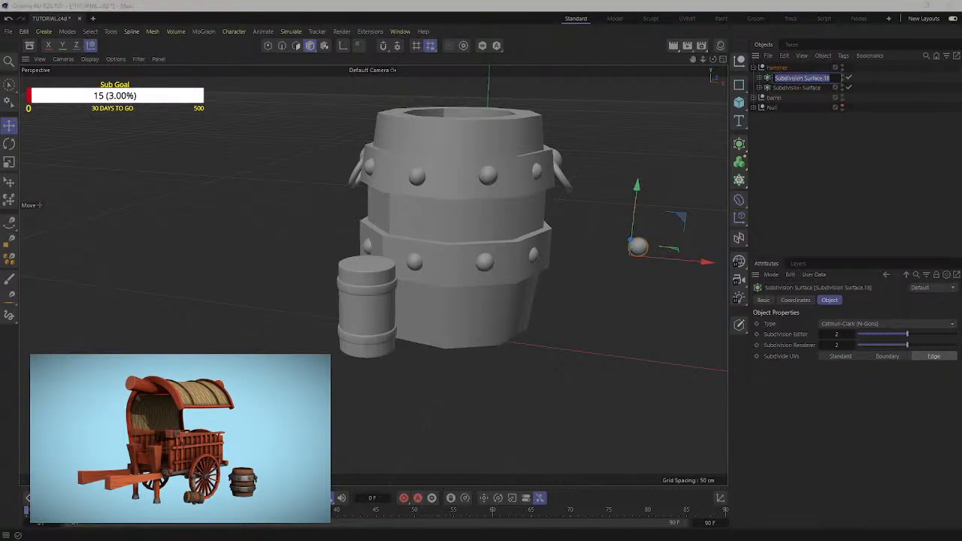
{"action": "key", "text": "Tab"}
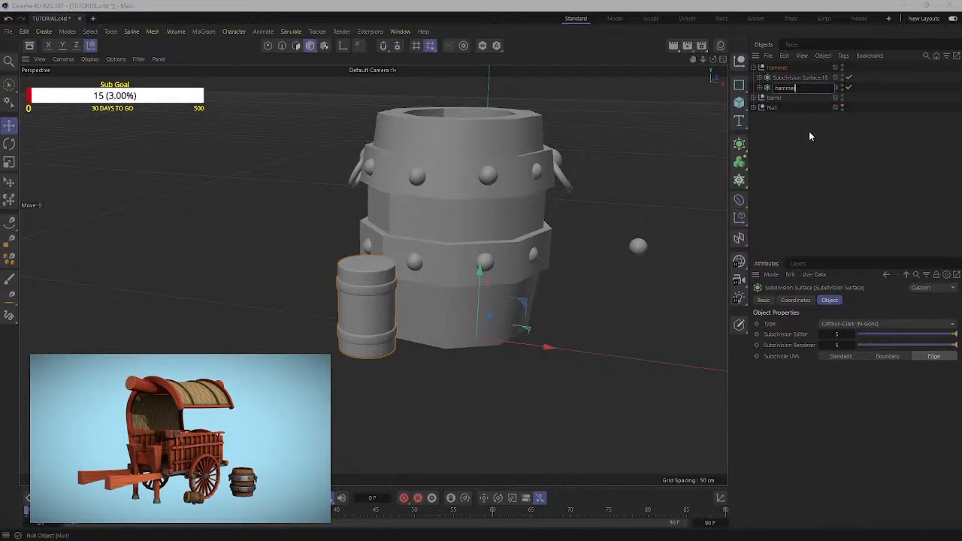
{"action": "type", "text": "hammer"}
{"action": "key", "text": "Return"}
{"action": "left_click", "coordinate": [777, 80]}
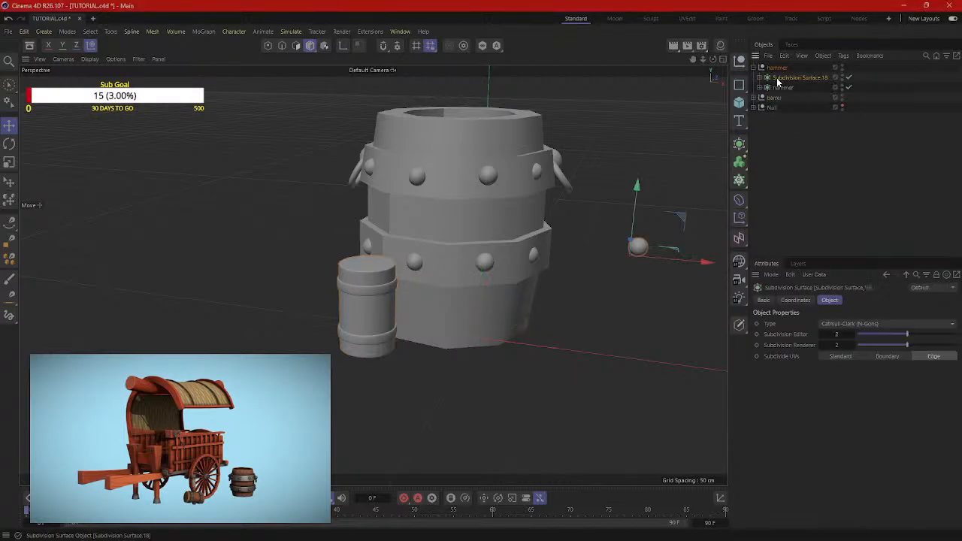
{"action": "double_click", "coordinate": [779, 80]}
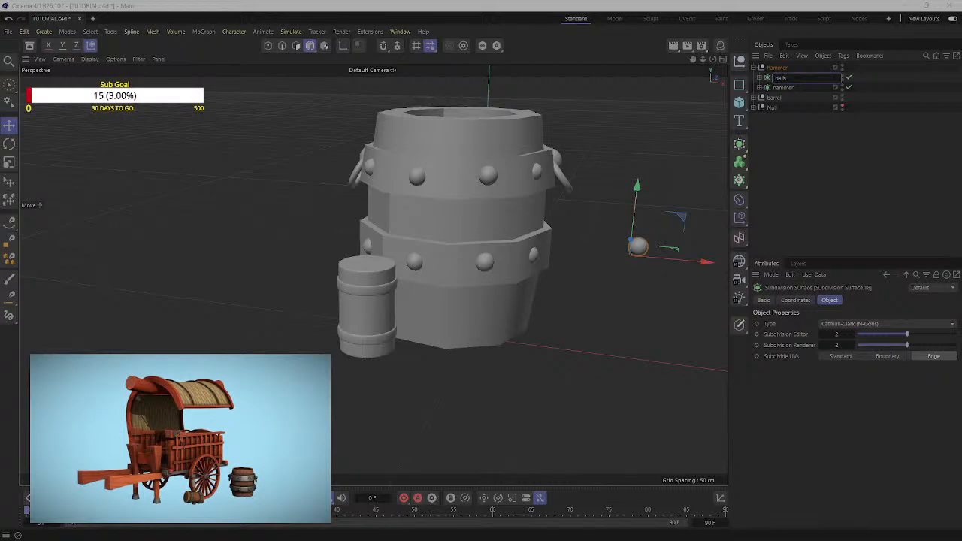
{"action": "left_click", "coordinate": [802, 161]}
Step: Move the balls rivet across the scene to just in front of the mallet head
{"action": "left_click", "coordinate": [778, 77]}
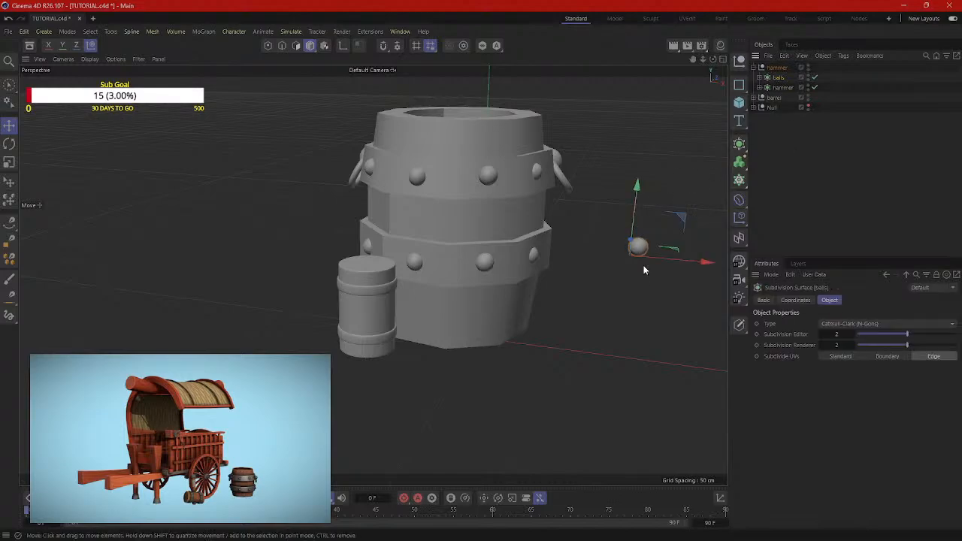
{"action": "left_click_drag", "start_coordinate": [638, 247], "coordinate": [469, 198], "text": "alt"}
{"action": "middle_click_drag", "start_coordinate": [470, 193], "coordinate": [465, 191], "text": "alt"}
{"action": "left_click_drag", "start_coordinate": [609, 274], "coordinate": [279, 325]}
{"action": "left_click_drag", "start_coordinate": [252, 419], "coordinate": [301, 254]}
{"action": "scroll", "coordinate": [219, 245], "scroll_direction": "up", "scroll_amount": 3}
{"action": "scroll", "coordinate": [148, 219], "scroll_direction": "up", "scroll_amount": 1}
{"action": "left_click_drag", "start_coordinate": [168, 246], "coordinate": [323, 269]}
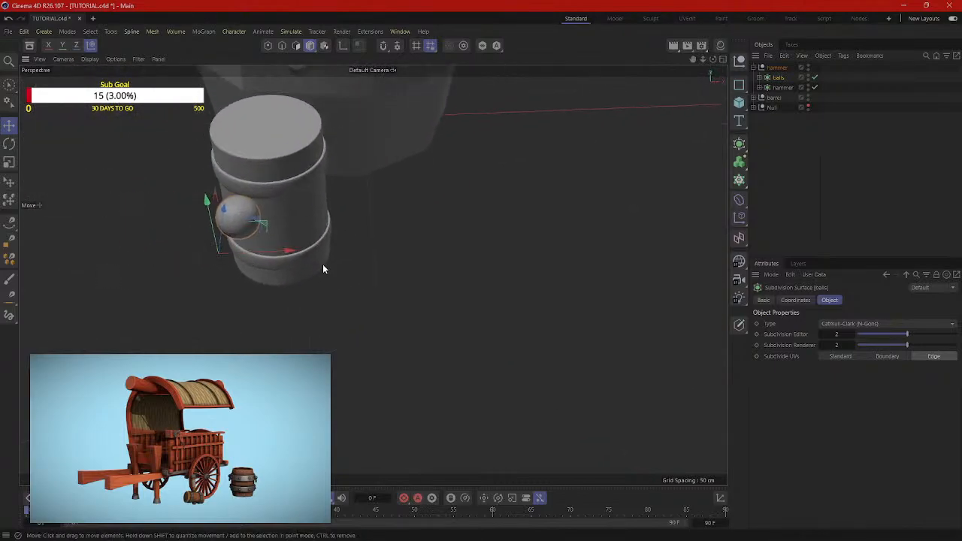
{"action": "scroll", "coordinate": [273, 309], "scroll_direction": "down", "scroll_amount": 3}
Step: Line the balls rivet up with the mallet head's centre in the Top view and adjust its height in the Front view
{"action": "middle_click", "coordinate": [405, 316]}
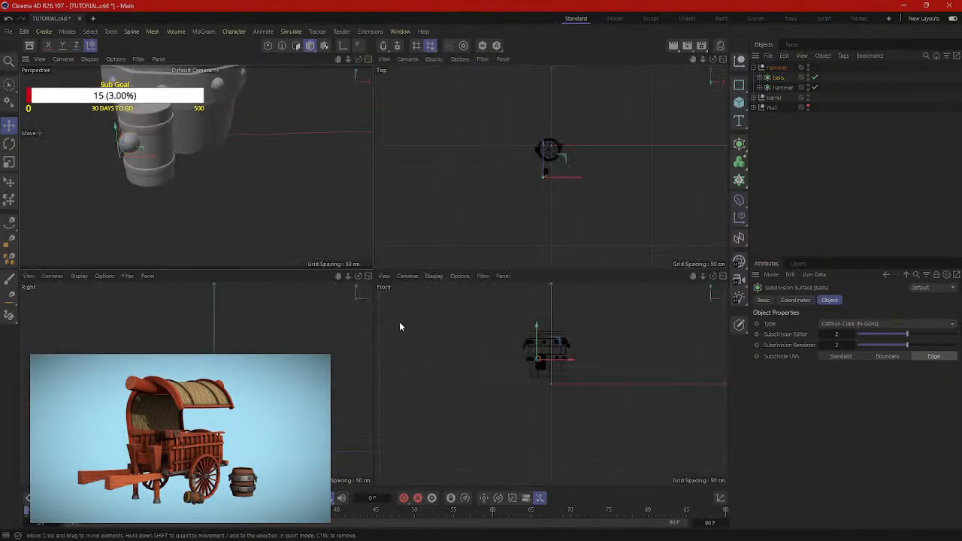
{"action": "middle_click_drag", "start_coordinate": [214, 421], "coordinate": [185, 425], "text": "alt"}
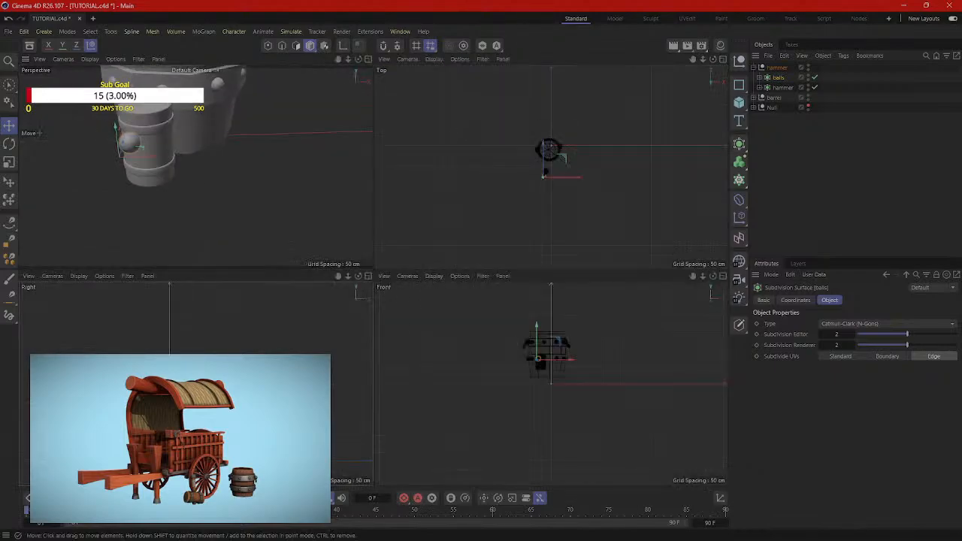
{"action": "scroll", "coordinate": [525, 371], "scroll_direction": "up", "scroll_amount": 3}
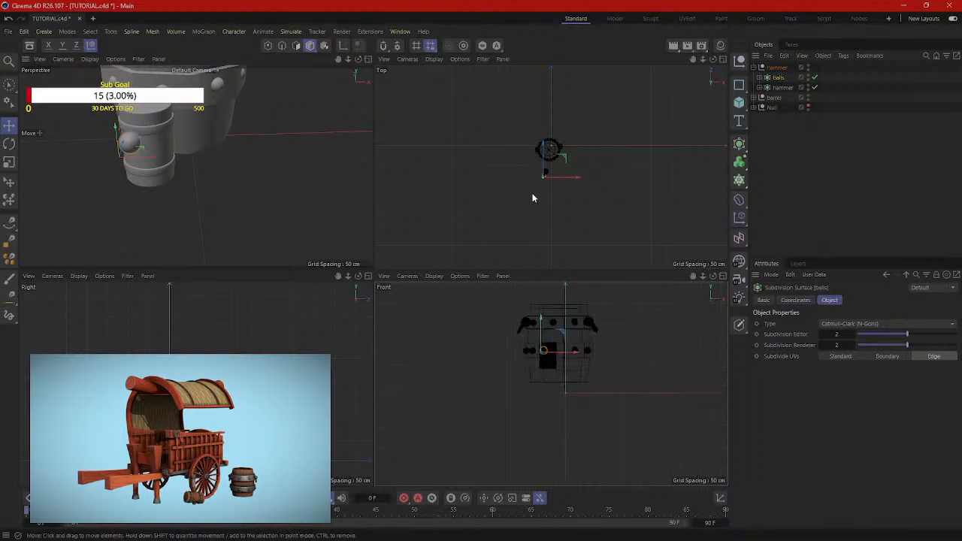
{"action": "left_click_drag", "start_coordinate": [560, 178], "coordinate": [561, 178]}
{"action": "left_click_drag", "start_coordinate": [545, 334], "coordinate": [545, 333]}
{"action": "middle_click", "coordinate": [215, 137]}
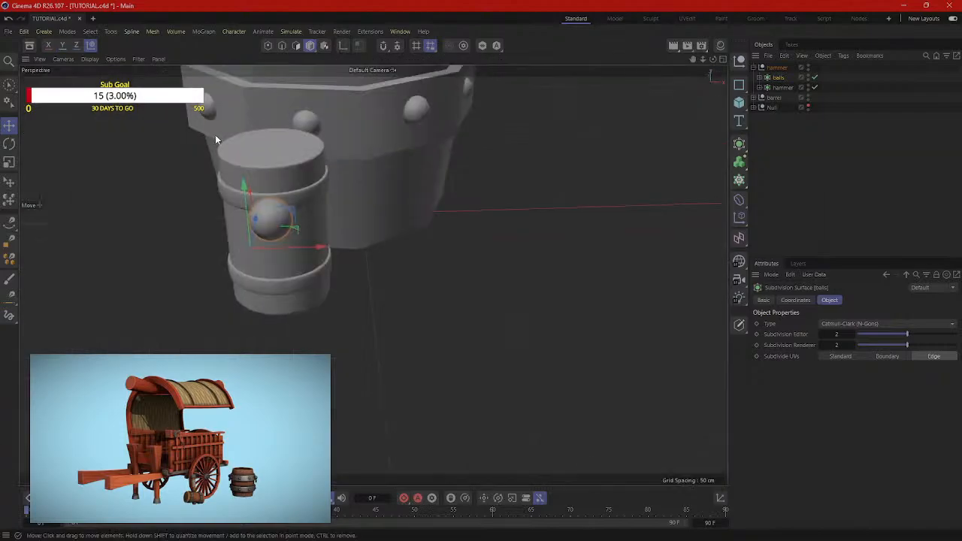
Step: Scale the balls rivet uniformly to under half its size and return to the Move tool
{"action": "scroll", "coordinate": [229, 180], "scroll_direction": "up", "scroll_amount": 2}
{"action": "left_click_drag", "start_coordinate": [280, 236], "coordinate": [184, 257], "text": "alt"}
{"action": "key", "text": "t"}
{"action": "left_click_drag", "start_coordinate": [536, 157], "coordinate": [350, 282]}
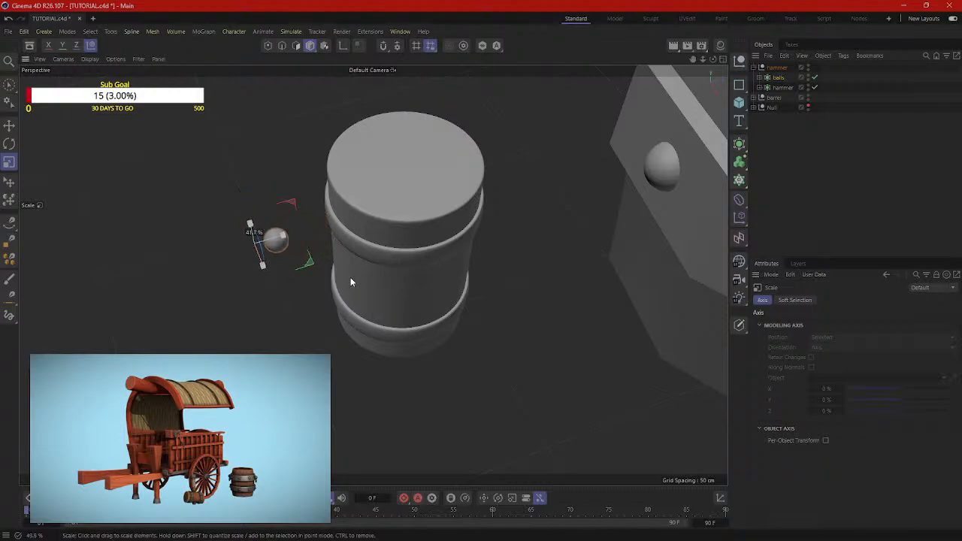
{"action": "left_click_drag", "start_coordinate": [288, 306], "coordinate": [511, 279], "text": "alt"}
{"action": "key", "text": "e"}
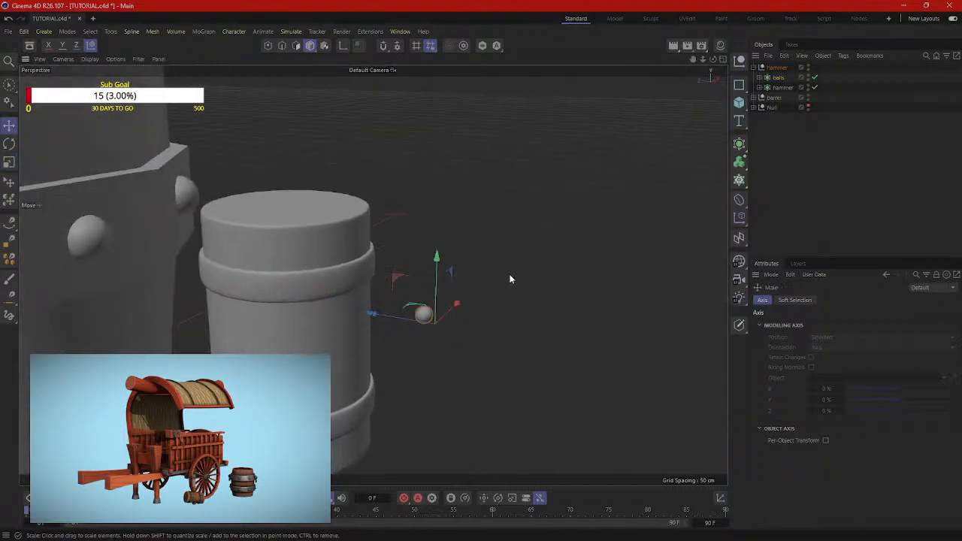
Step: Move the balls rivet against the mallet head until it sits on the upper band
{"action": "left_click_drag", "start_coordinate": [395, 324], "coordinate": [324, 301]}
{"action": "left_click_drag", "start_coordinate": [361, 265], "coordinate": [369, 335]}
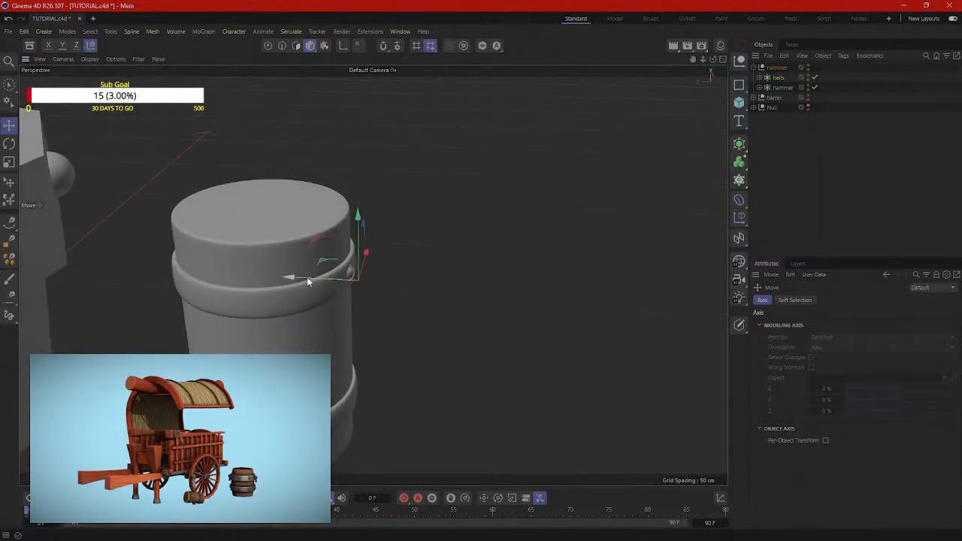
{"action": "left_click_drag", "start_coordinate": [307, 276], "coordinate": [257, 336]}
{"action": "scroll", "coordinate": [408, 316], "scroll_direction": "up", "scroll_amount": 2}
{"action": "middle_click_drag", "start_coordinate": [433, 298], "coordinate": [390, 360], "text": "alt"}
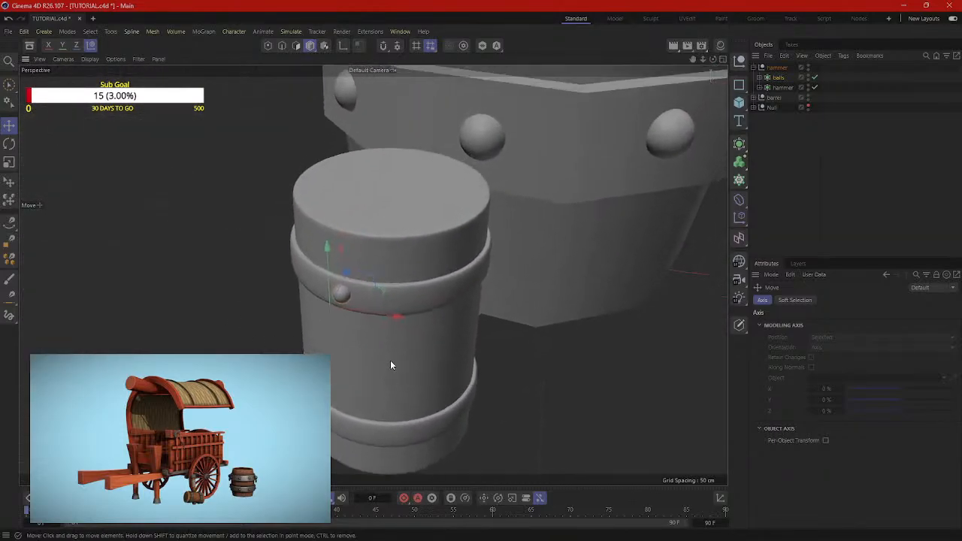
{"action": "scroll", "coordinate": [375, 323], "scroll_direction": "up", "scroll_amount": 3}
{"action": "left_click_drag", "start_coordinate": [375, 323], "coordinate": [342, 390], "text": "alt"}
{"action": "left_click_drag", "start_coordinate": [316, 359], "coordinate": [334, 365]}
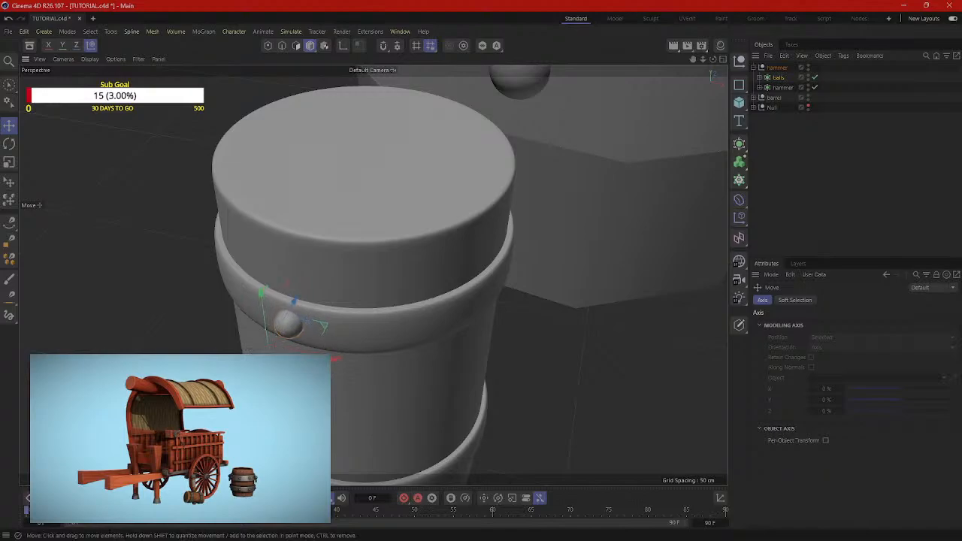
{"action": "left_click_drag", "start_coordinate": [294, 305], "coordinate": [430, 276], "text": "alt"}
{"action": "scroll", "coordinate": [463, 277], "scroll_direction": "down", "scroll_amount": 10}
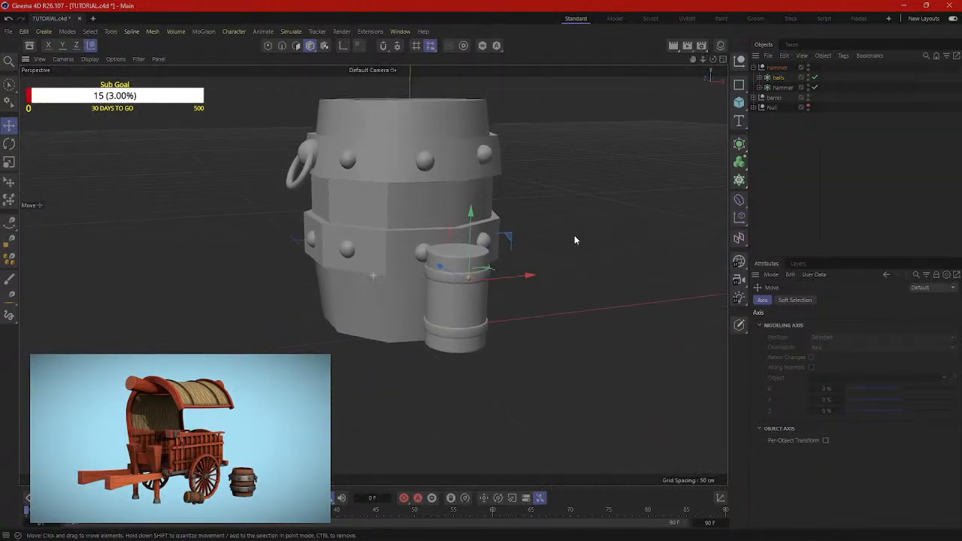
Step: Duplicate the balls rivet a short distance sideways along the mallet head's upper band
{"action": "scroll", "coordinate": [440, 290], "scroll_direction": "up", "scroll_amount": 10}
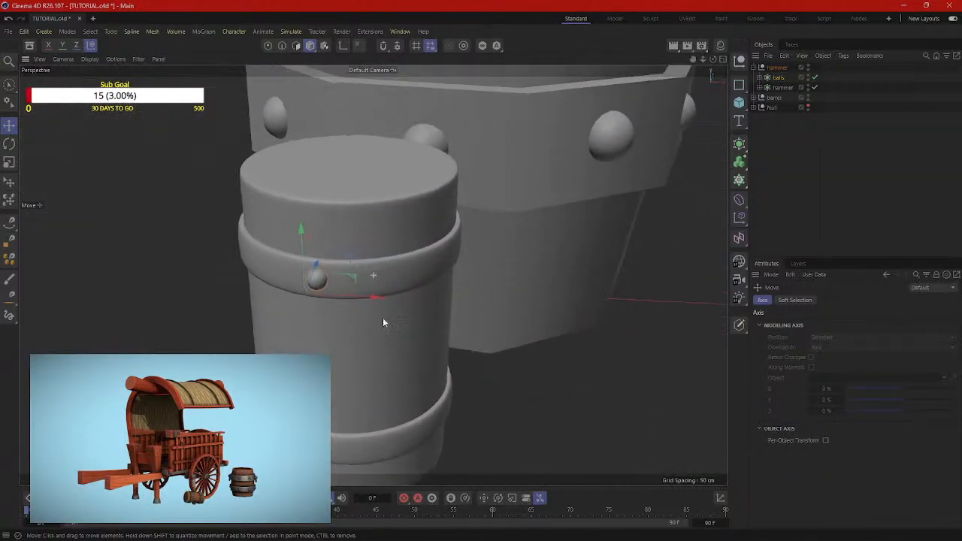
{"action": "scroll", "coordinate": [376, 318], "scroll_direction": "up", "scroll_amount": 3}
{"action": "left_click_drag", "start_coordinate": [322, 287], "coordinate": [426, 294], "text": "ctrl"}
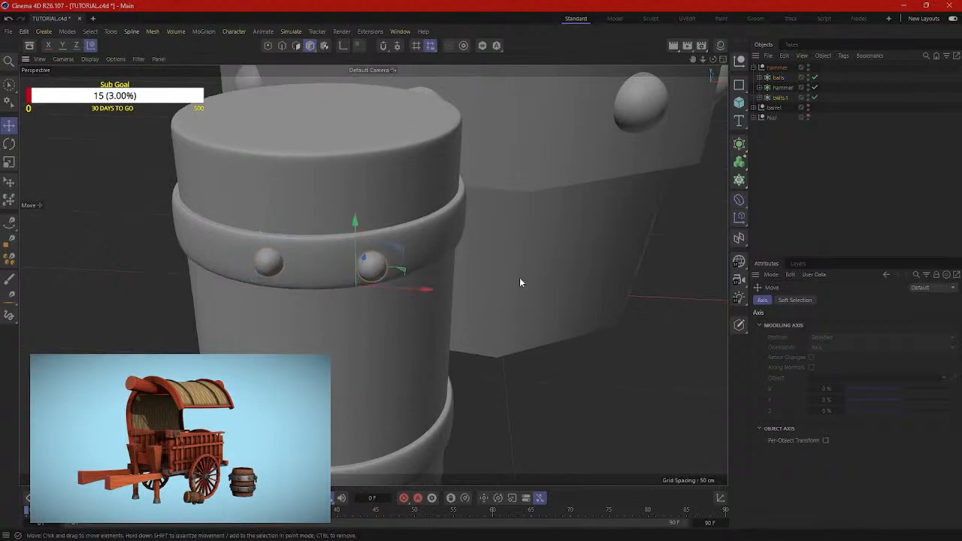
Step: Move the copied rivet balls.1 against the band and rotate it to follow the band's curve
{"action": "middle_click_drag", "start_coordinate": [520, 279], "coordinate": [431, 347], "text": "alt"}
{"action": "left_click_drag", "start_coordinate": [431, 347], "coordinate": [337, 315], "text": "alt"}
{"action": "middle_click_drag", "start_coordinate": [337, 316], "coordinate": [452, 350], "text": "alt"}
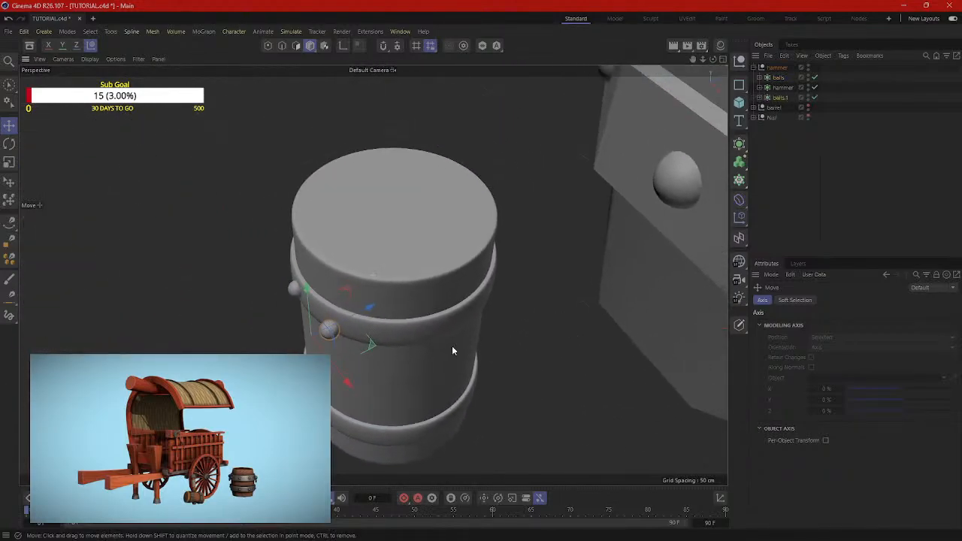
{"action": "scroll", "coordinate": [452, 351], "scroll_direction": "up", "scroll_amount": 3}
{"action": "left_click_drag", "start_coordinate": [316, 307], "coordinate": [370, 366]}
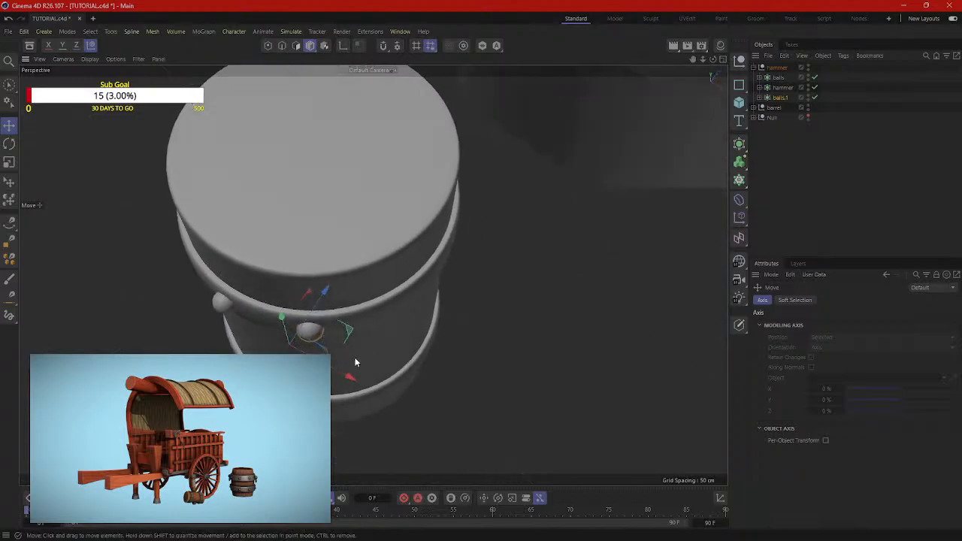
{"action": "key", "text": "r"}
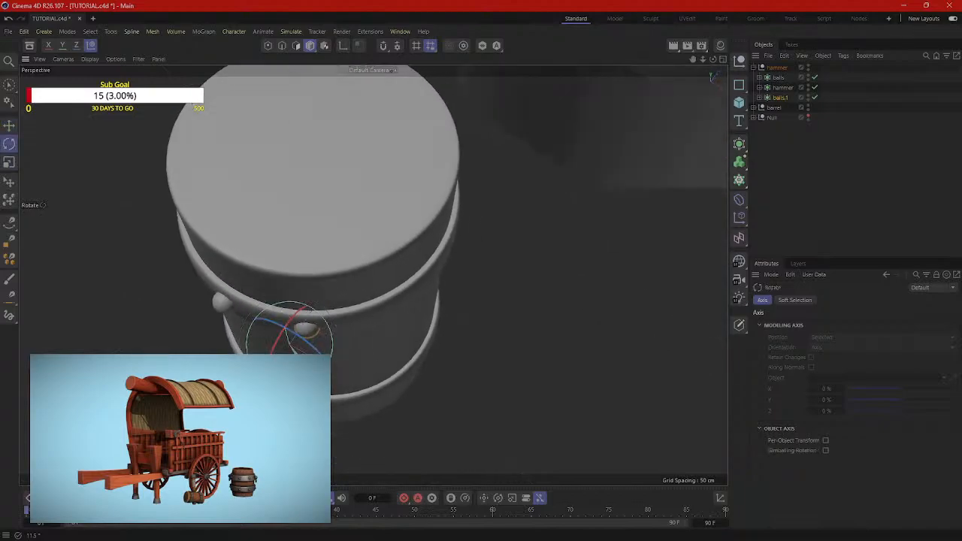
{"action": "key", "text": "e"}
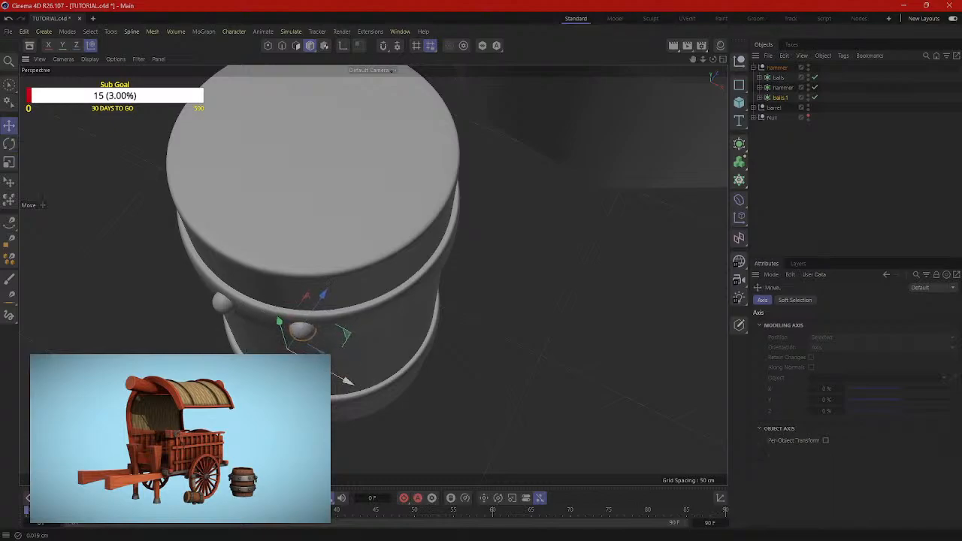
Step: Duplicate the two rivets as balls.2 and balls.3, then move and rotate the copies farther around the upper band
{"action": "left_click_drag", "start_coordinate": [345, 338], "coordinate": [354, 376], "text": "alt"}
{"action": "left_click", "coordinate": [236, 288], "text": "shift"}
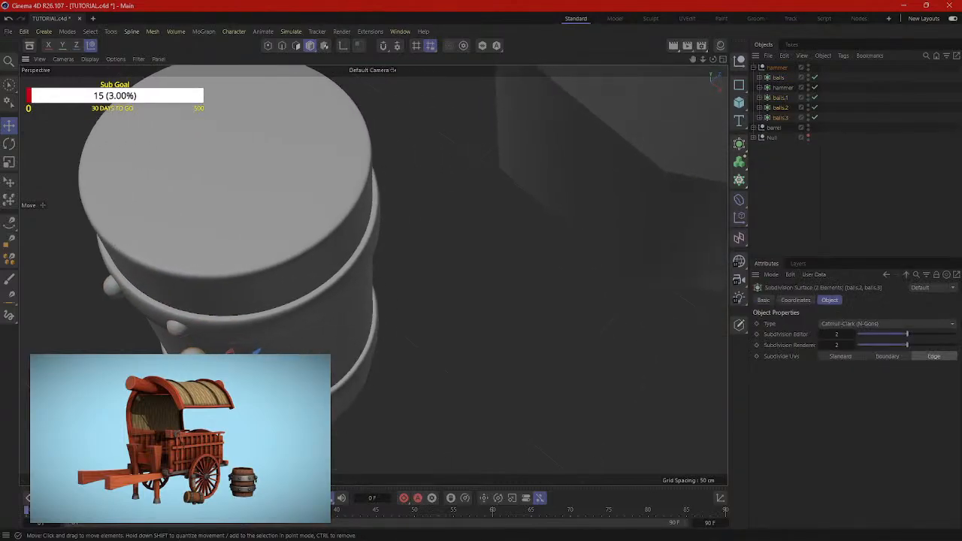
{"action": "left_click_drag", "start_coordinate": [252, 361], "coordinate": [278, 351]}
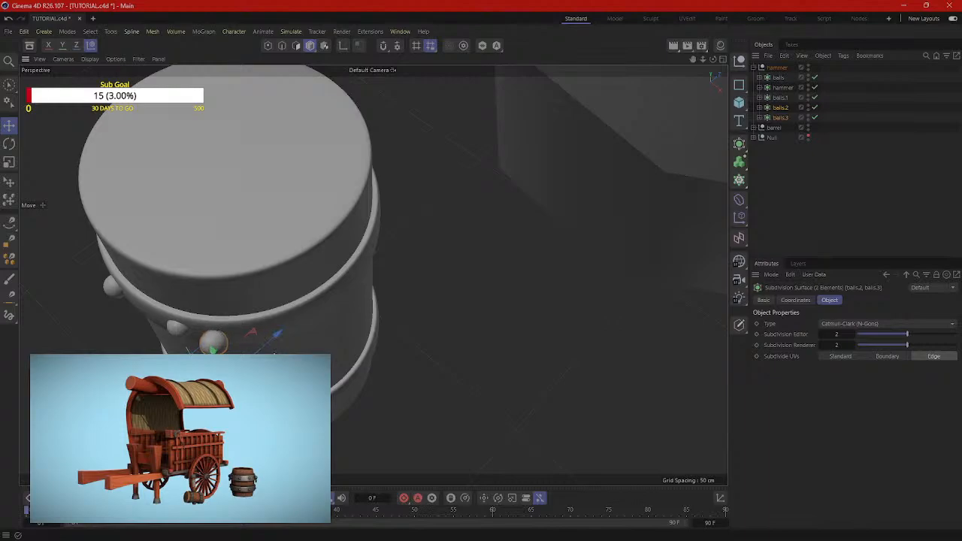
{"action": "key", "text": "r"}
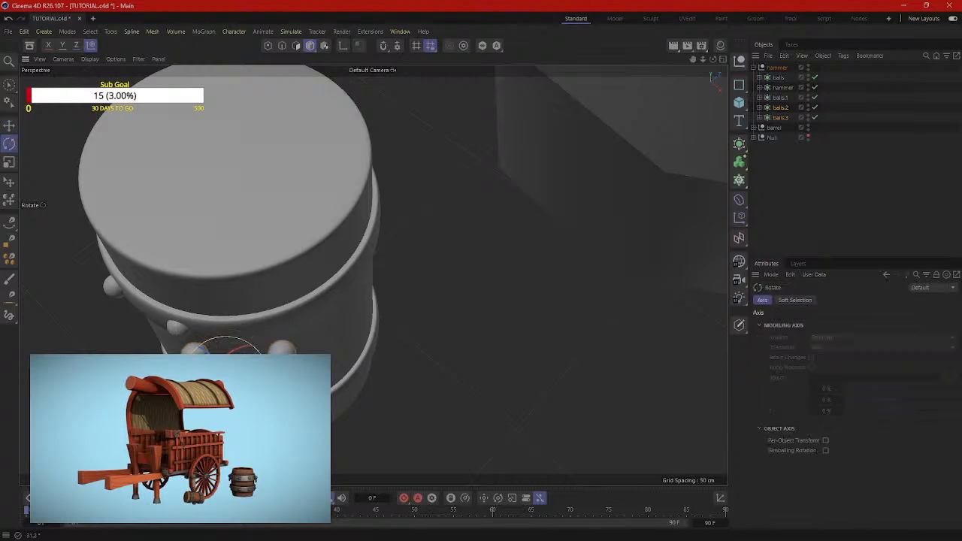
{"action": "middle_click_drag", "start_coordinate": [399, 354], "coordinate": [395, 385], "text": "alt"}
{"action": "key", "text": "e"}
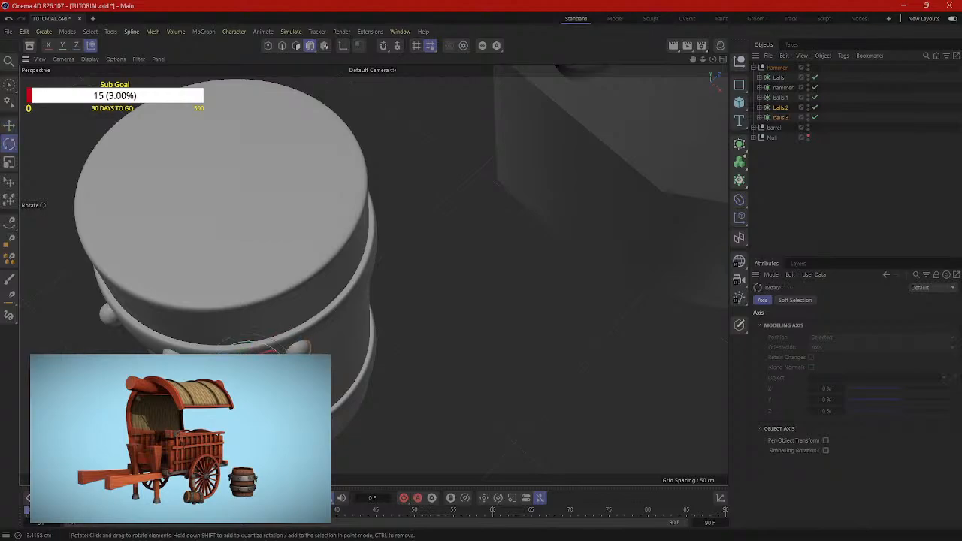
{"action": "key", "text": "e"}
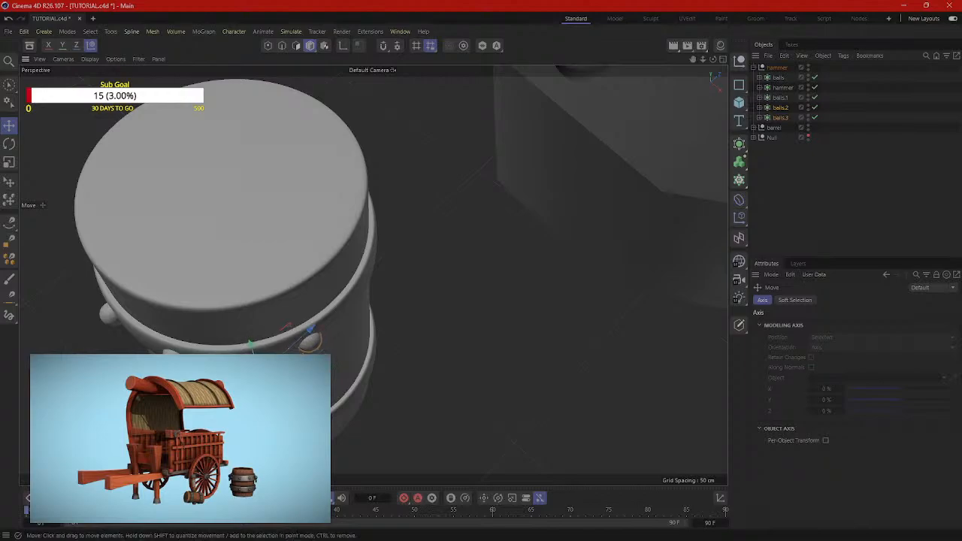
Step: Fine-tune the position and rotation of balls.2 and balls.3 together so both sit flush on the band
{"action": "left_click_drag", "start_coordinate": [361, 406], "coordinate": [257, 292], "text": "alt"}
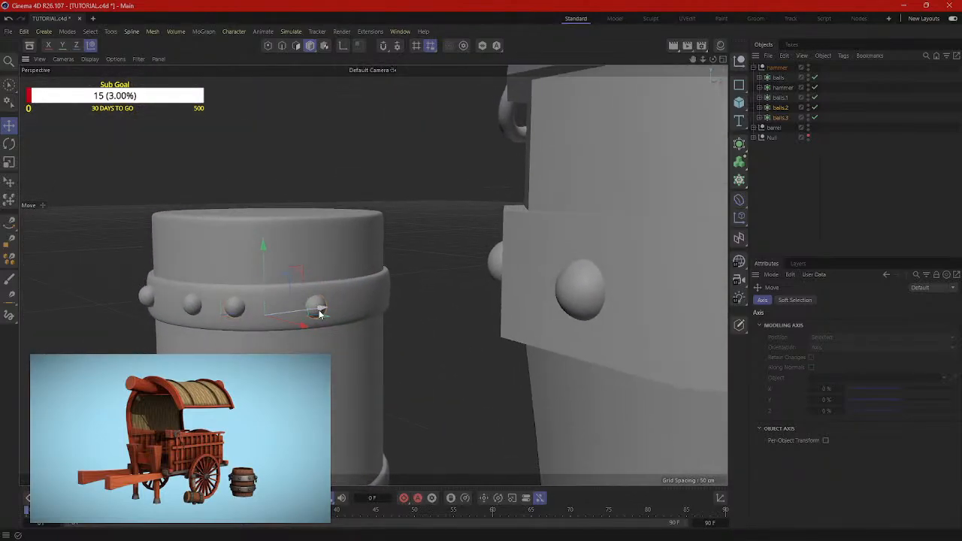
{"action": "left_click_drag", "start_coordinate": [348, 311], "coordinate": [313, 281], "text": "alt"}
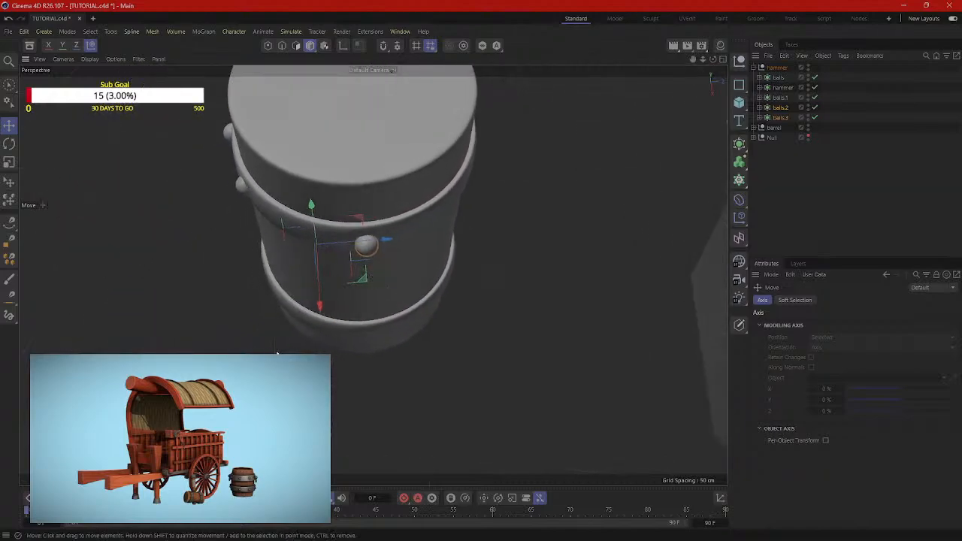
{"action": "key", "text": "r"}
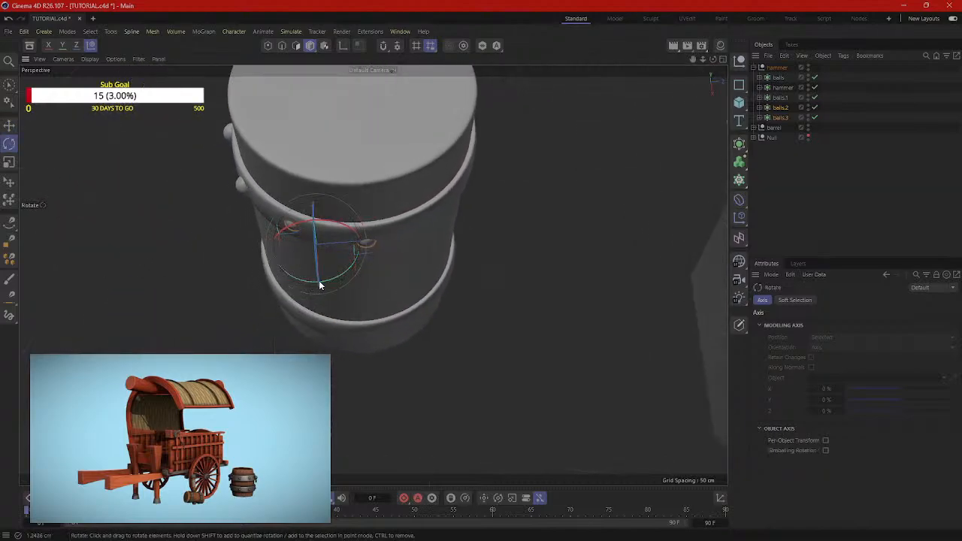
{"action": "key", "text": "e"}
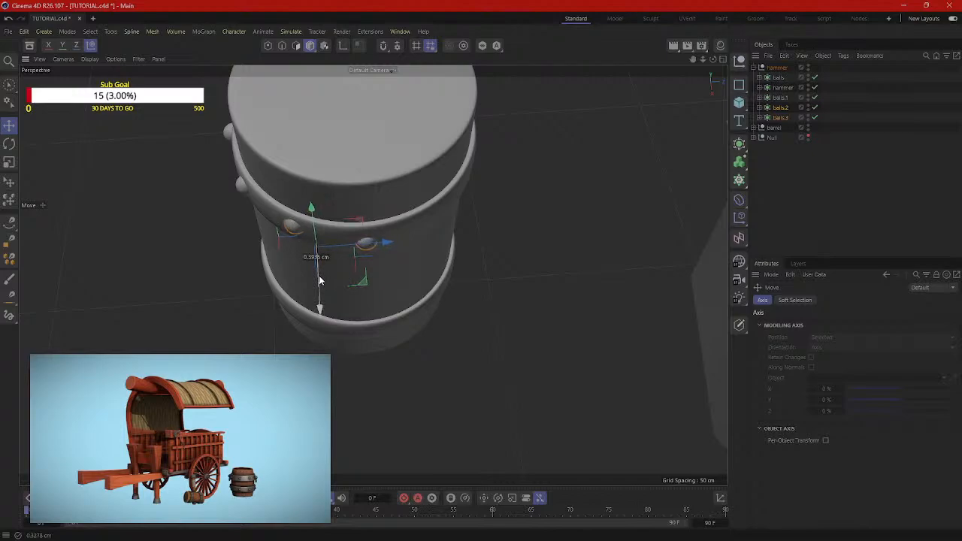
{"action": "left_click_drag", "start_coordinate": [356, 250], "coordinate": [327, 161], "text": "alt"}
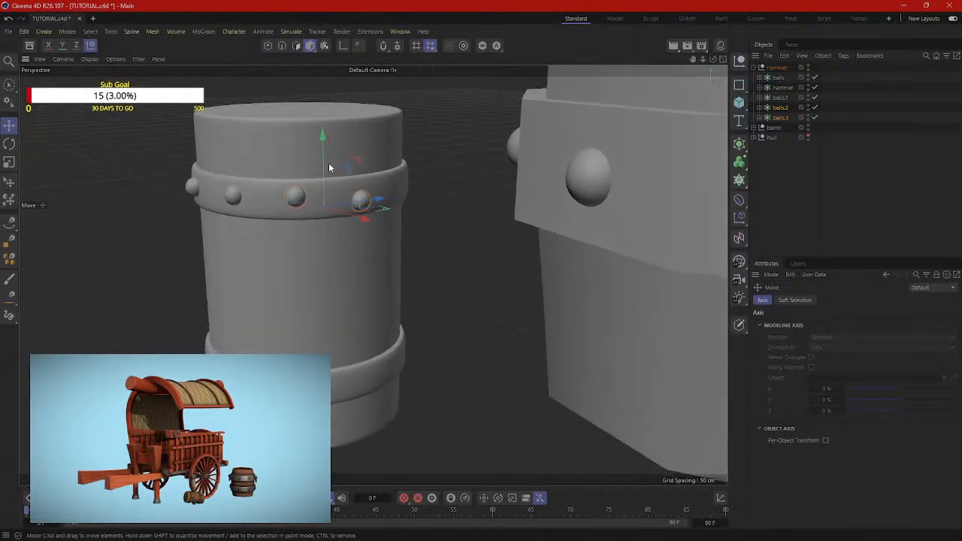
Step: Select only the end rivet balls.3 and adjust its seating against the band
{"action": "left_click", "coordinate": [368, 206]}
{"action": "left_click_drag", "start_coordinate": [436, 255], "coordinate": [361, 179], "text": "alt"}
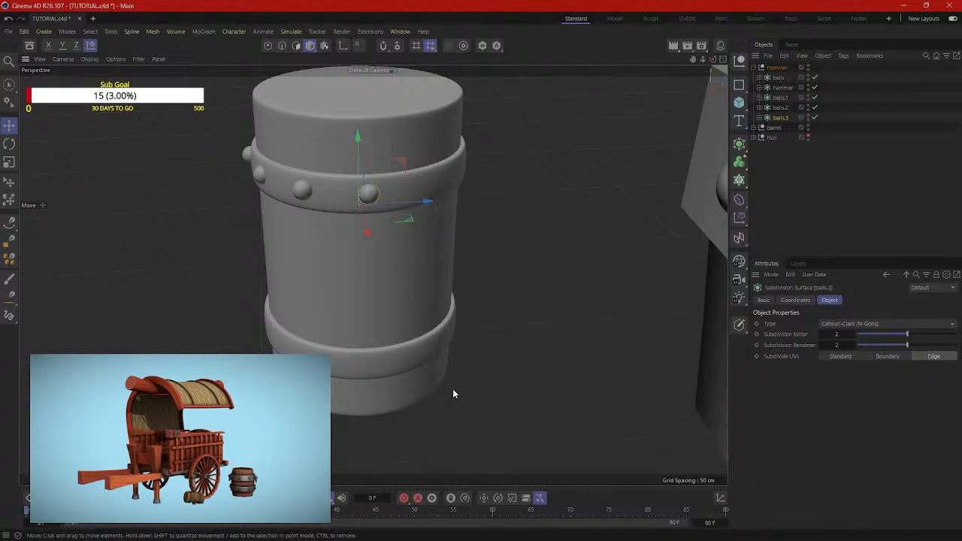
{"action": "left_click_drag", "start_coordinate": [453, 393], "coordinate": [538, 363], "text": "alt"}
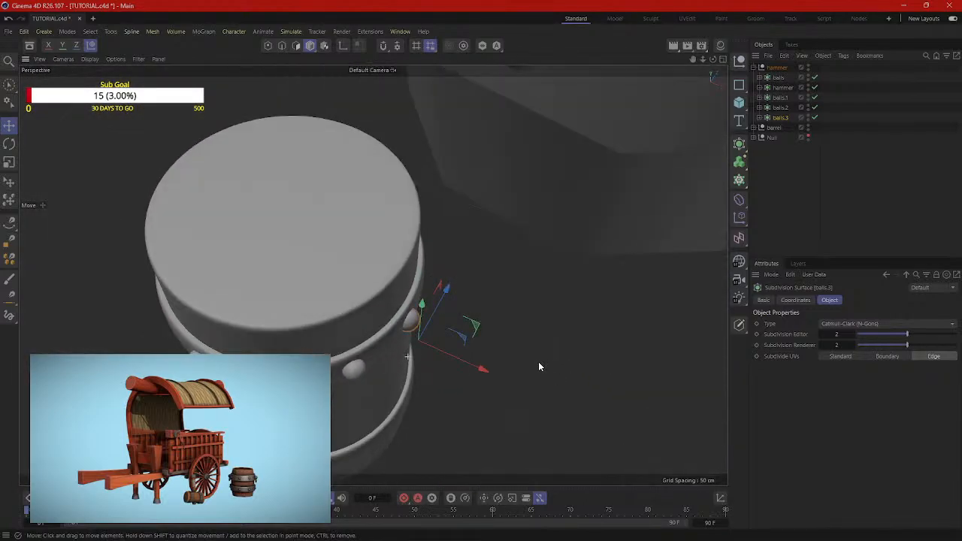
Step: Select all four rivets, duplicate them as balls.4 to balls.7, and rotate the copies around the vertical axis
{"action": "left_click_drag", "start_coordinate": [389, 387], "coordinate": [262, 321], "text": "alt"}
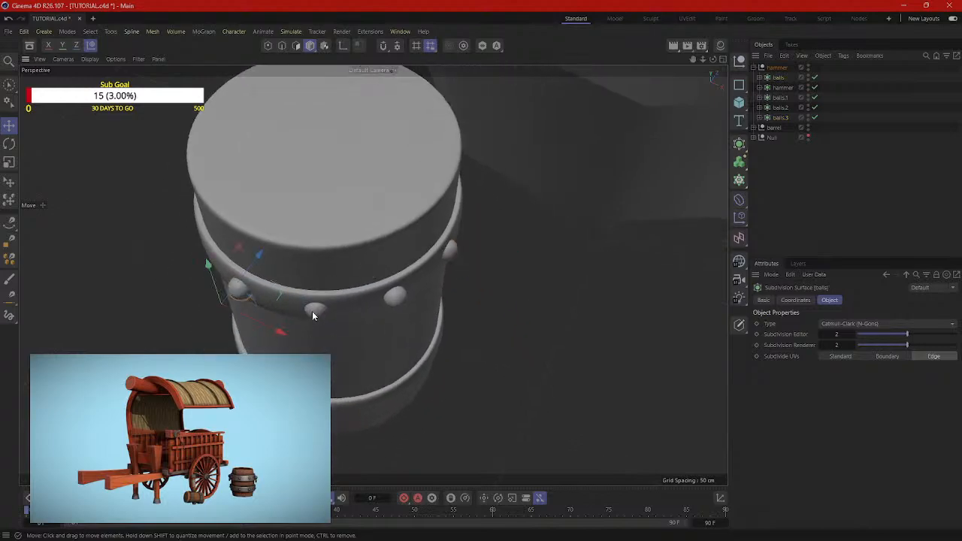
{"action": "left_click_drag", "start_coordinate": [450, 255], "coordinate": [541, 284], "text": "alt"}
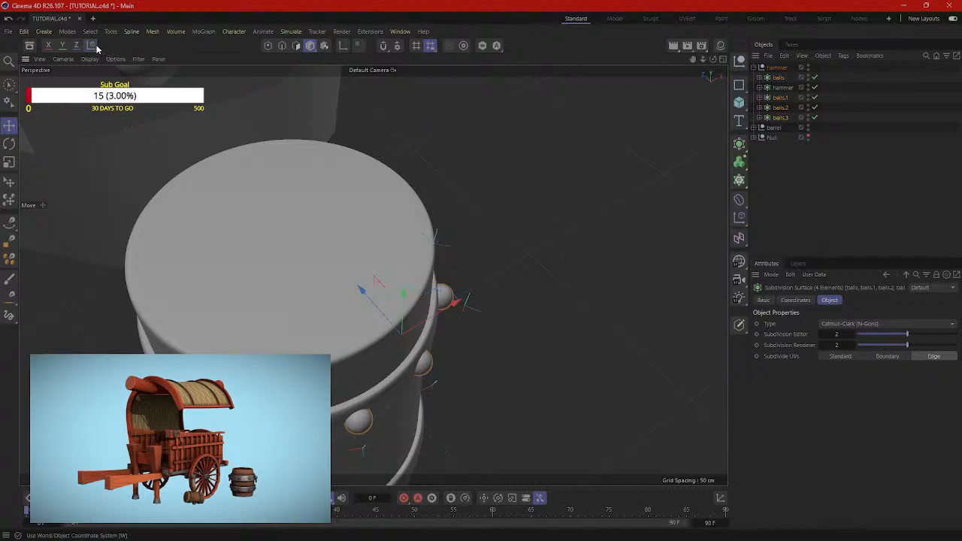
{"action": "left_click_drag", "start_coordinate": [571, 346], "coordinate": [501, 247], "text": "alt"}
{"action": "key", "text": "r"}
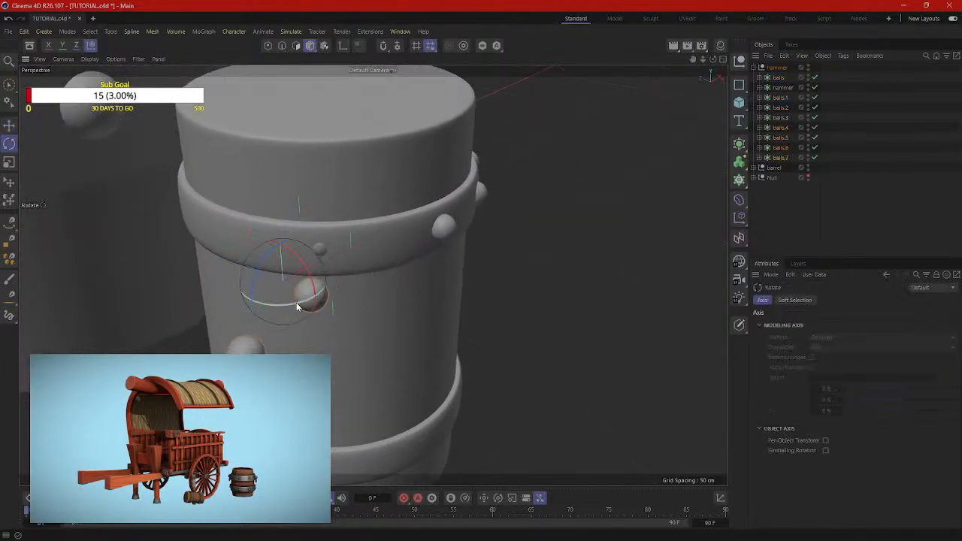
{"action": "left_click_drag", "start_coordinate": [296, 306], "coordinate": [198, 299]}
Step: Move the four copied rivets toward the band's empty side, undoing the trial height change
{"action": "left_click_drag", "start_coordinate": [325, 302], "coordinate": [298, 352], "text": "alt"}
{"action": "key", "text": "e"}
{"action": "left_click_drag", "start_coordinate": [291, 289], "coordinate": [335, 284]}
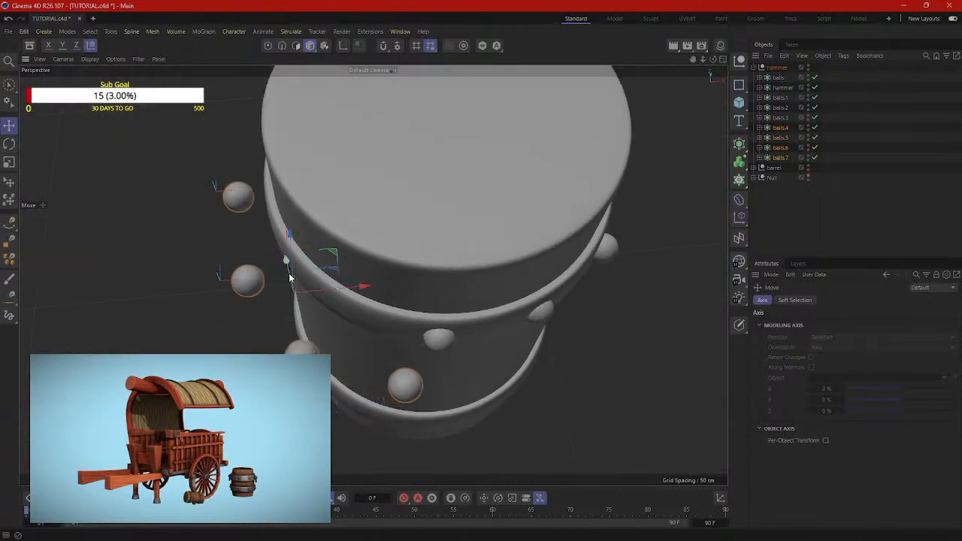
{"action": "left_click_drag", "start_coordinate": [286, 263], "coordinate": [263, 219]}
{"action": "key", "text": "ctrl+z"}
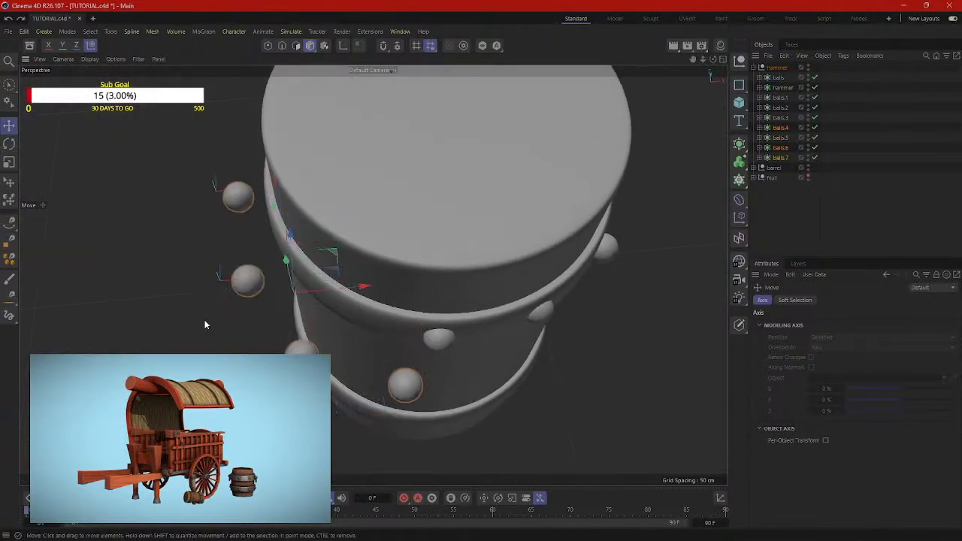
{"action": "left_click_drag", "start_coordinate": [204, 325], "coordinate": [275, 297], "text": "alt"}
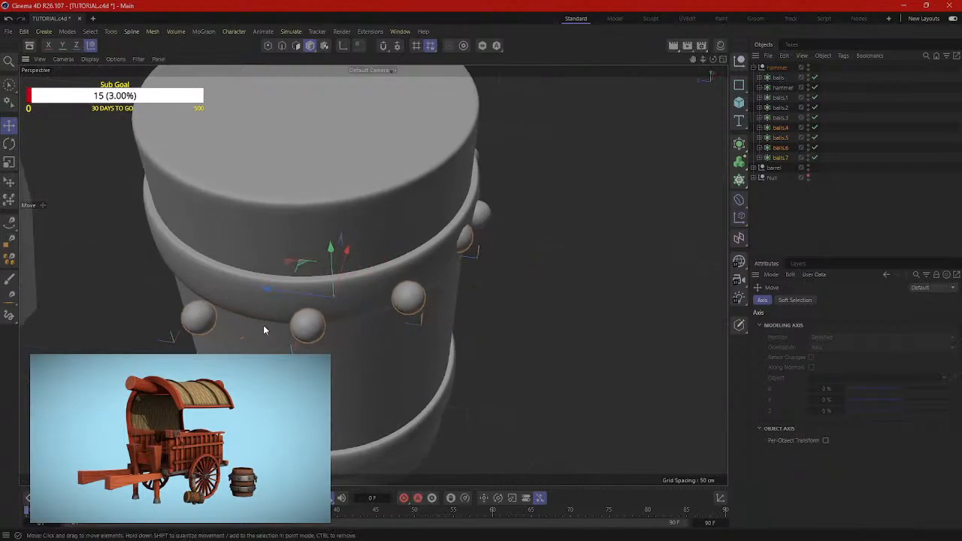
Step: Rotate the four copied rivets slightly around the vertical axis and shift them sideways along the band
{"action": "left_click_drag", "start_coordinate": [264, 329], "coordinate": [272, 340], "text": "alt"}
{"action": "key", "text": "r"}
{"action": "left_click_drag", "start_coordinate": [336, 331], "coordinate": [323, 333]}
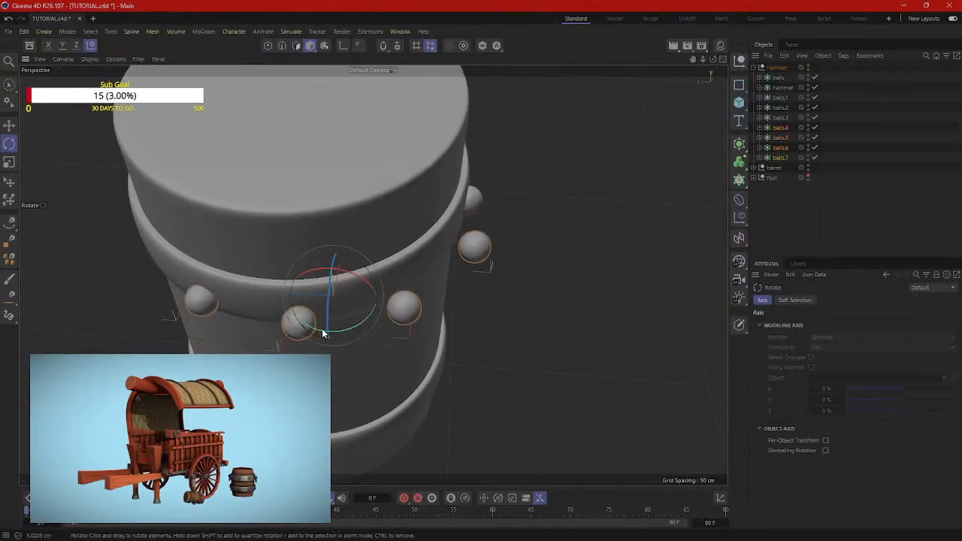
{"action": "key", "text": "e"}
{"action": "left_click_drag", "start_coordinate": [284, 293], "coordinate": [260, 291]}
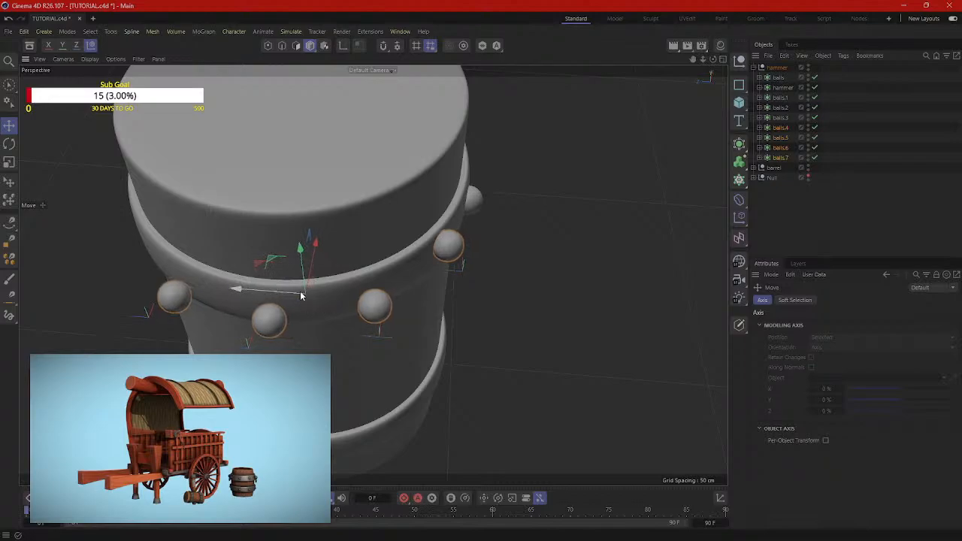
Step: Refine the rotation and sideways offset of balls.4 to balls.7 to match the band's curve
{"action": "key", "text": "r"}
{"action": "left_click_drag", "start_coordinate": [315, 331], "coordinate": [311, 326]}
{"action": "key", "text": "e"}
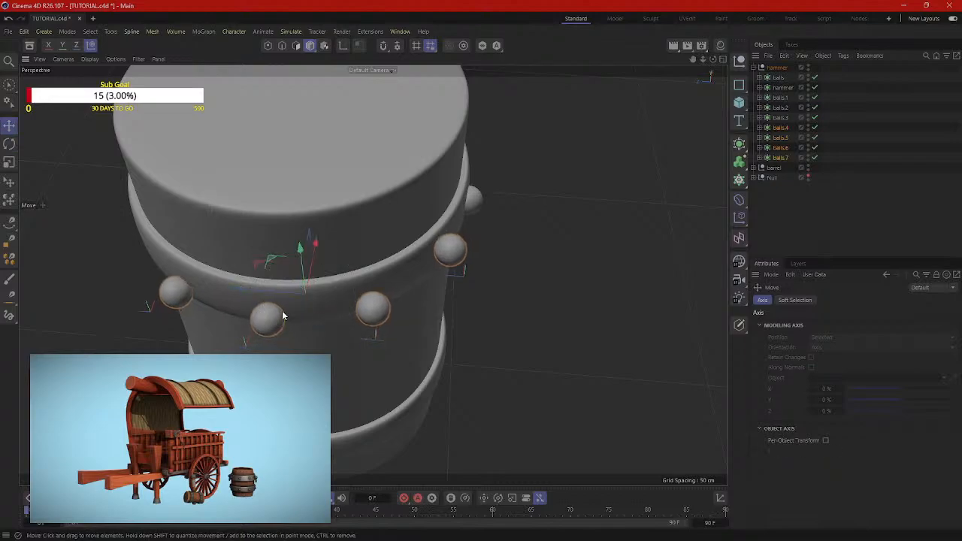
{"action": "left_click_drag", "start_coordinate": [279, 294], "coordinate": [257, 293]}
{"action": "key", "text": "r"}
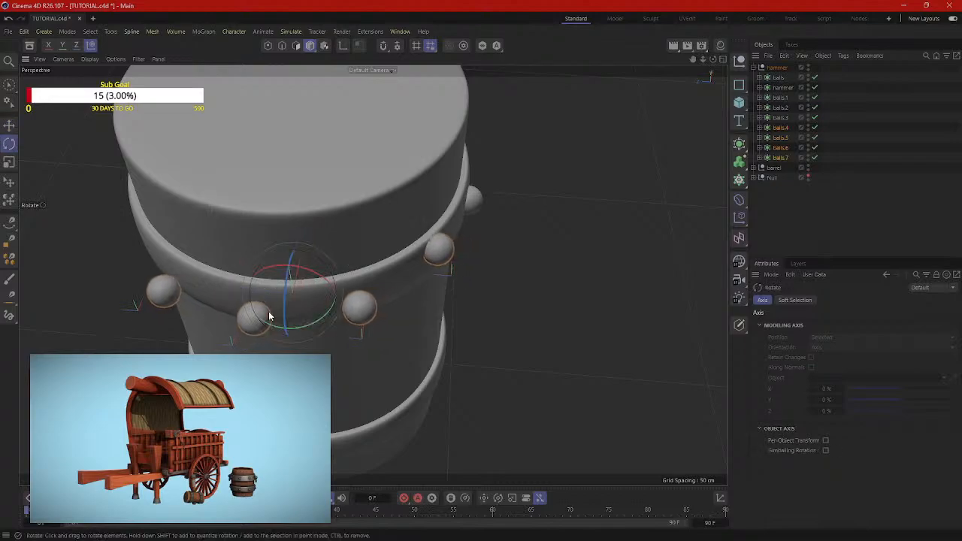
{"action": "left_click_drag", "start_coordinate": [304, 328], "coordinate": [202, 295]}
Step: Select the copied rivet balls.7 on its own and move it inward against the mallet head's upper band
{"action": "left_click", "coordinate": [394, 277]}
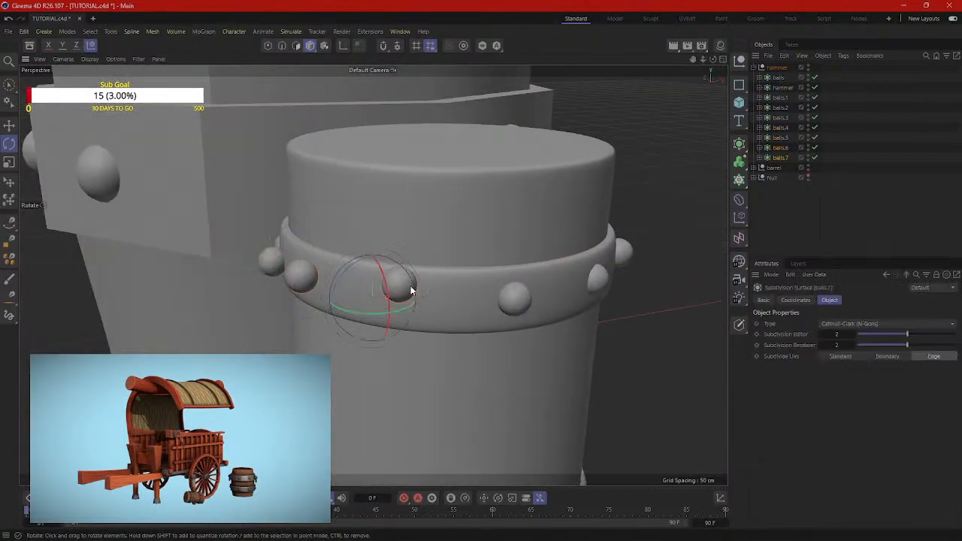
{"action": "left_click_drag", "start_coordinate": [446, 318], "coordinate": [440, 253], "text": "alt"}
{"action": "key", "text": "e"}
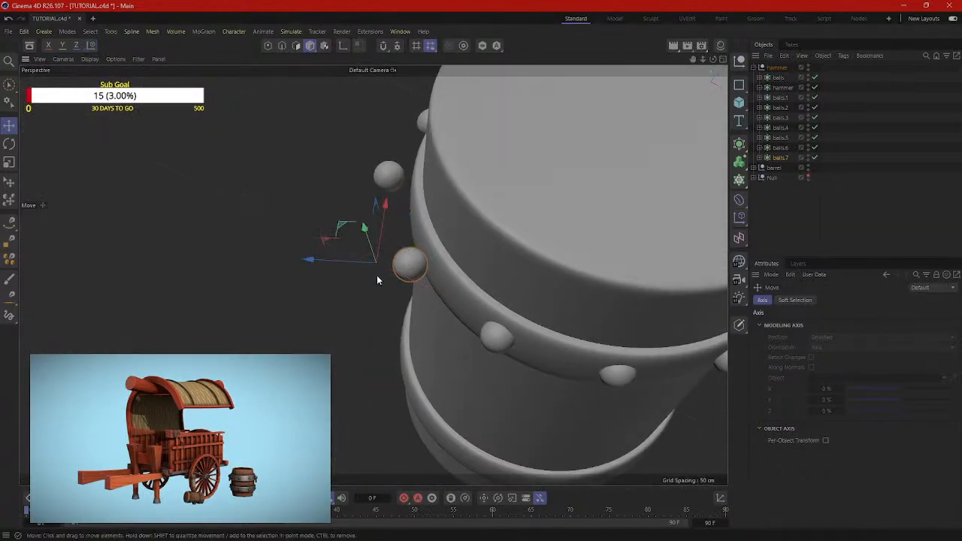
{"action": "left_click_drag", "start_coordinate": [335, 262], "coordinate": [530, 241]}
Step: Move the copied rivets balls.6 and balls.5 inward so they sit against the upper band's surface
{"action": "left_click", "coordinate": [305, 290]}
{"action": "left_click_drag", "start_coordinate": [305, 291], "coordinate": [196, 298], "text": "alt"}
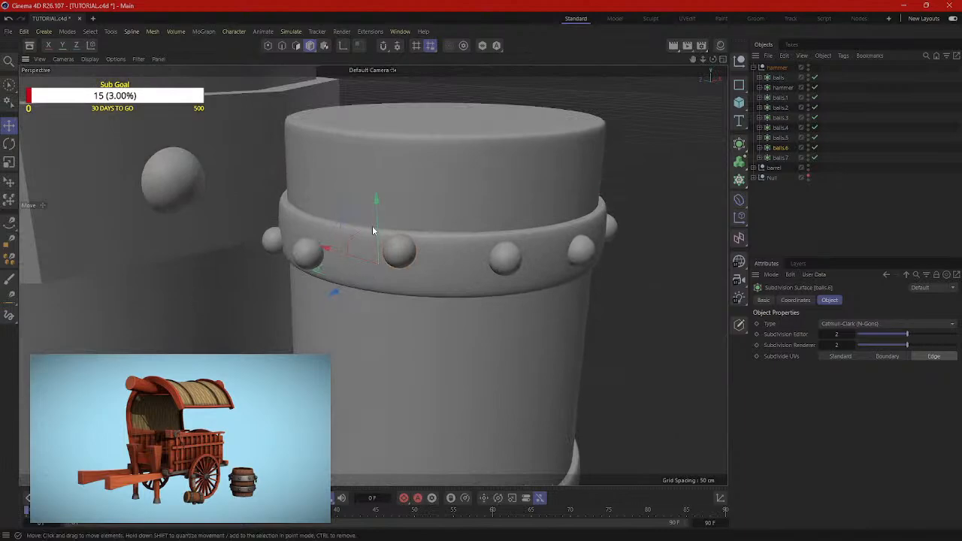
{"action": "left_click_drag", "start_coordinate": [381, 239], "coordinate": [320, 317], "text": "alt"}
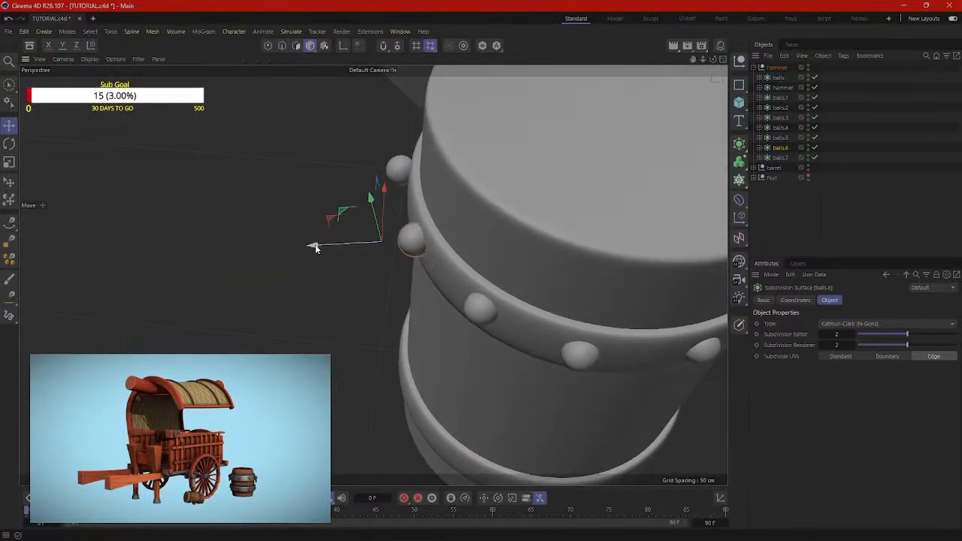
{"action": "left_click_drag", "start_coordinate": [316, 255], "coordinate": [441, 300], "text": "alt"}
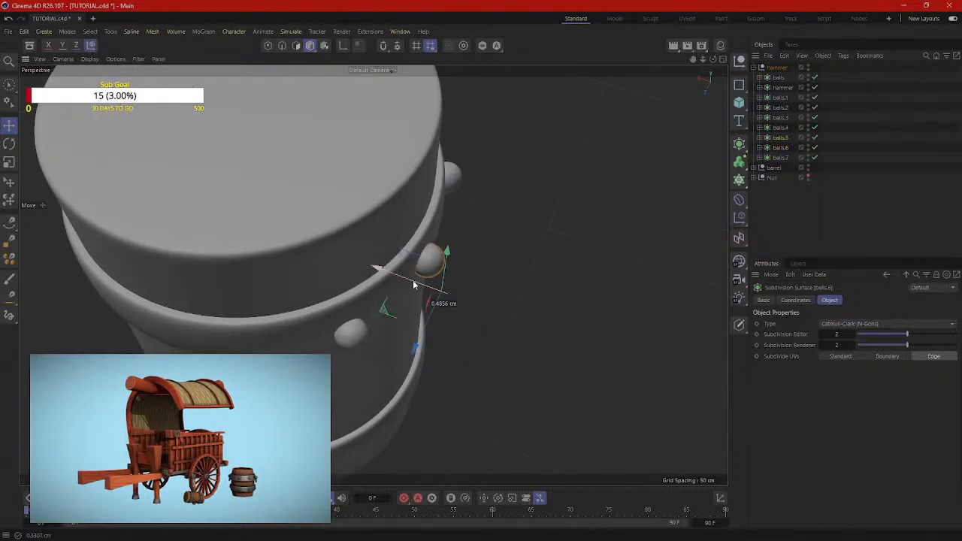
{"action": "left_click_drag", "start_coordinate": [412, 283], "coordinate": [464, 126], "text": "alt"}
Step: Fine-tune the heights of the rivets balls.7, balls.6, balls.5 and balls.4 to line them up along the band
{"action": "left_click", "coordinate": [467, 176]}
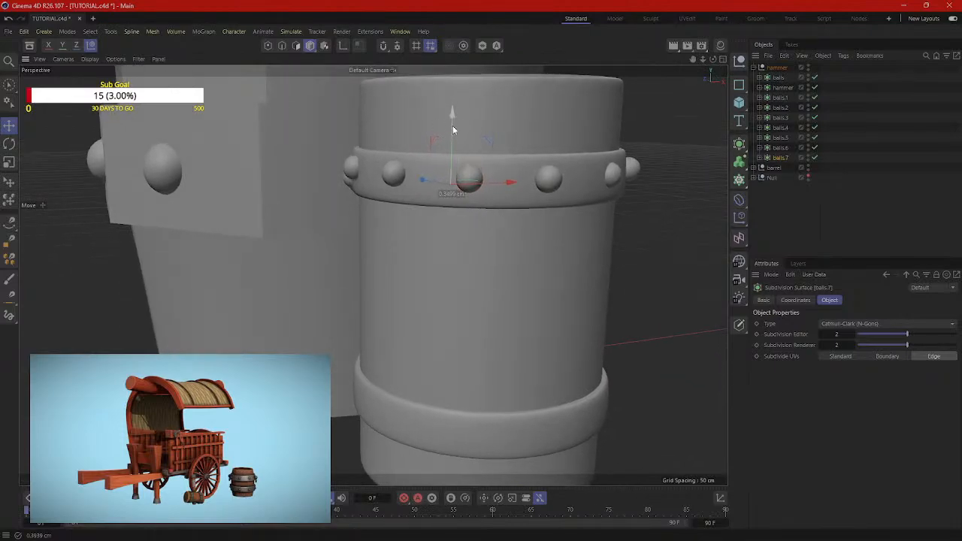
{"action": "left_click_drag", "start_coordinate": [399, 178], "coordinate": [427, 249], "text": "alt"}
{"action": "scroll", "coordinate": [384, 224], "scroll_direction": "up", "scroll_amount": 4}
{"action": "left_click_drag", "start_coordinate": [384, 224], "coordinate": [377, 202], "text": "alt"}
{"action": "scroll", "coordinate": [394, 202], "scroll_direction": "up", "scroll_amount": 3}
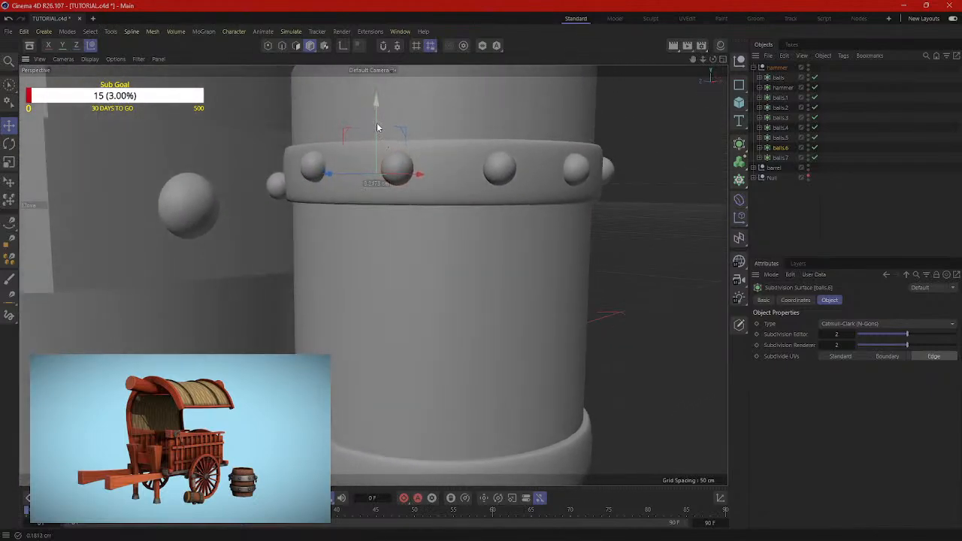
{"action": "left_click_drag", "start_coordinate": [377, 128], "coordinate": [353, 185], "text": "alt"}
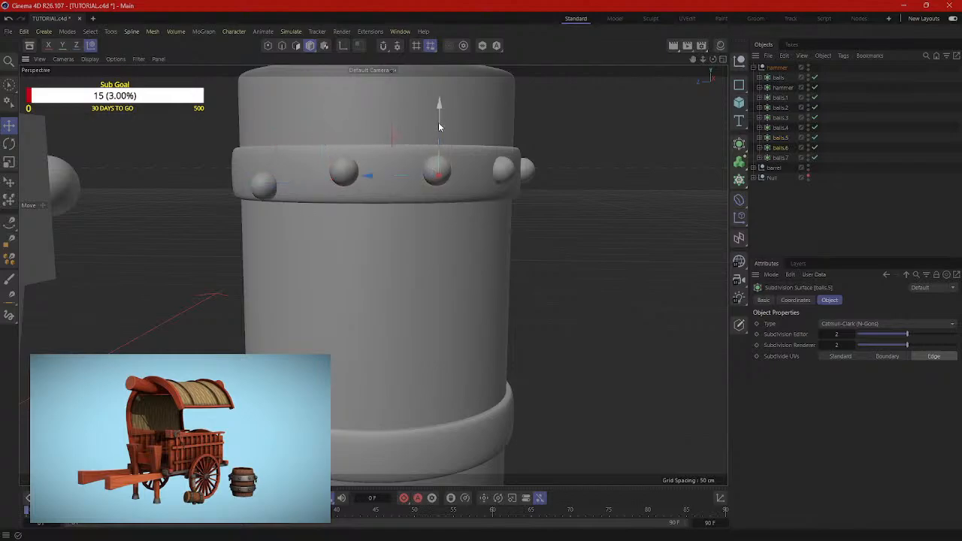
{"action": "left_click_drag", "start_coordinate": [440, 120], "coordinate": [483, 198], "text": "alt"}
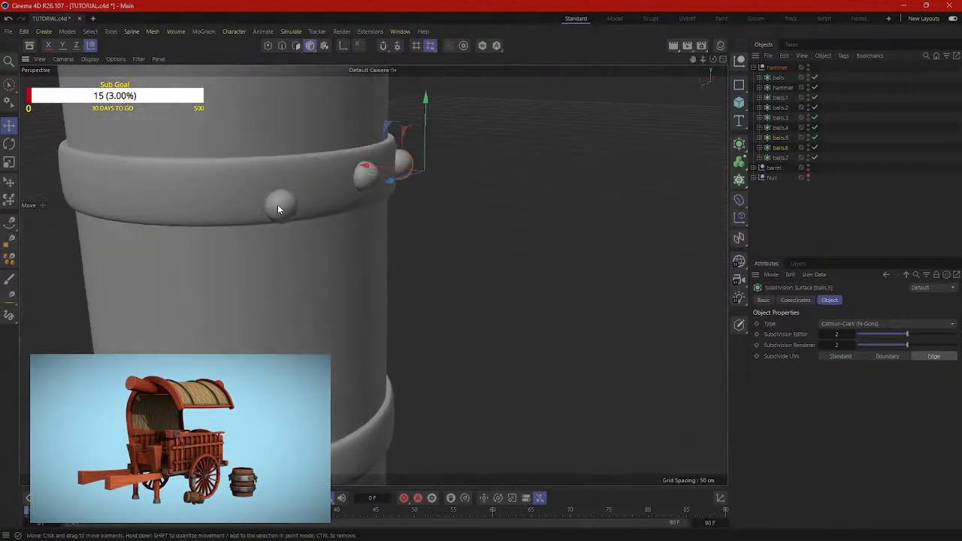
{"action": "left_click_drag", "start_coordinate": [275, 151], "coordinate": [276, 149]}
{"action": "scroll", "coordinate": [297, 174], "scroll_direction": "down", "scroll_amount": 5}
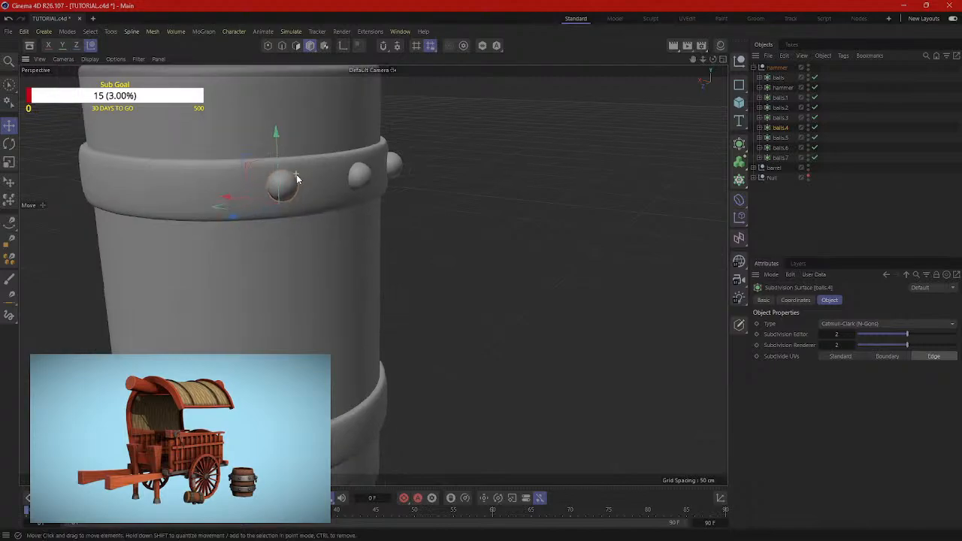
Step: Select the rivets balls, balls.1, balls.2, balls.3, balls.6 and balls.7 and duplicate them, placing the copies away from the band
{"action": "left_click_drag", "start_coordinate": [273, 219], "coordinate": [327, 232], "text": "alt"}
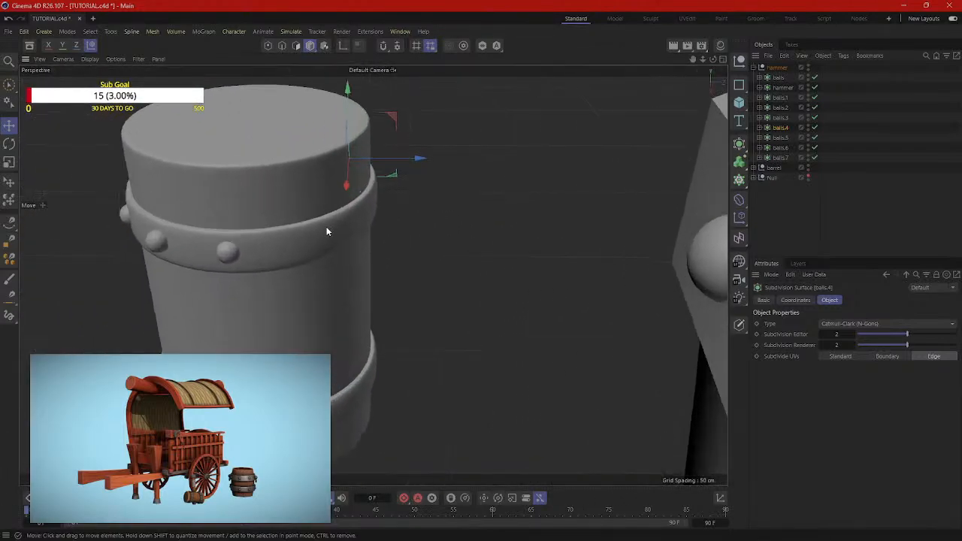
{"action": "left_click", "coordinate": [224, 257]}
{"action": "left_click_drag", "start_coordinate": [225, 258], "coordinate": [333, 253], "text": "alt"}
{"action": "middle_click_drag", "start_coordinate": [334, 253], "coordinate": [391, 244], "text": "alt"}
{"action": "left_click", "coordinate": [242, 247], "text": "shift"}
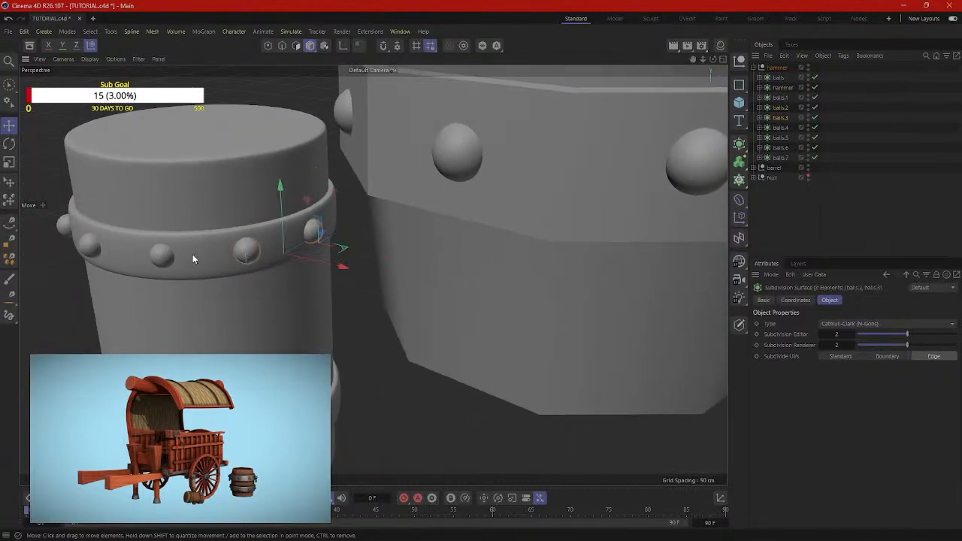
{"action": "left_click", "coordinate": [101, 259], "text": "shift"}
{"action": "left_click_drag", "start_coordinate": [59, 240], "coordinate": [426, 234], "text": "alt"}
{"action": "right_click_drag", "start_coordinate": [551, 211], "coordinate": [427, 266], "text": "alt"}
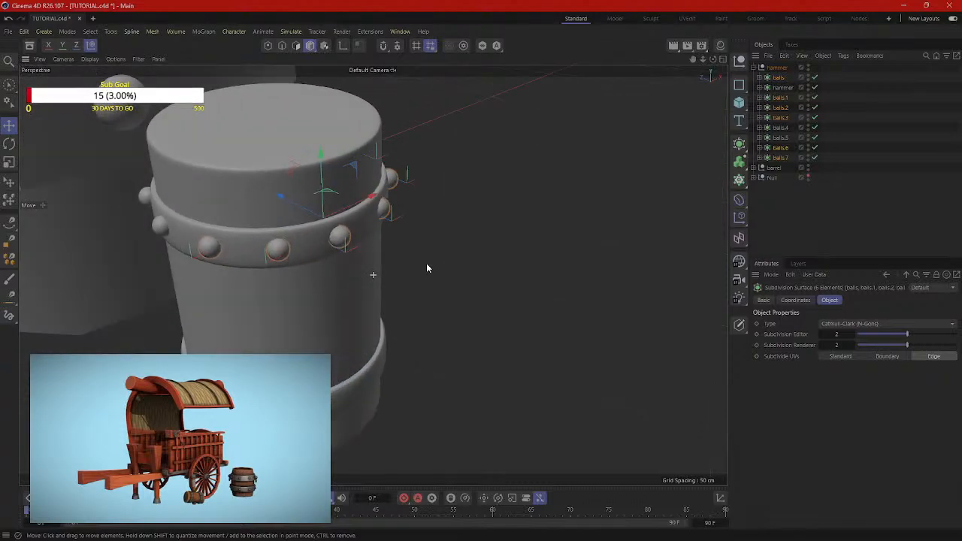
{"action": "left_click_drag", "start_coordinate": [427, 266], "coordinate": [603, 220], "text": "alt"}
{"action": "middle_click_drag", "start_coordinate": [602, 219], "coordinate": [403, 255], "text": "alt"}
{"action": "left_click_drag", "start_coordinate": [403, 255], "coordinate": [457, 272], "text": "alt"}
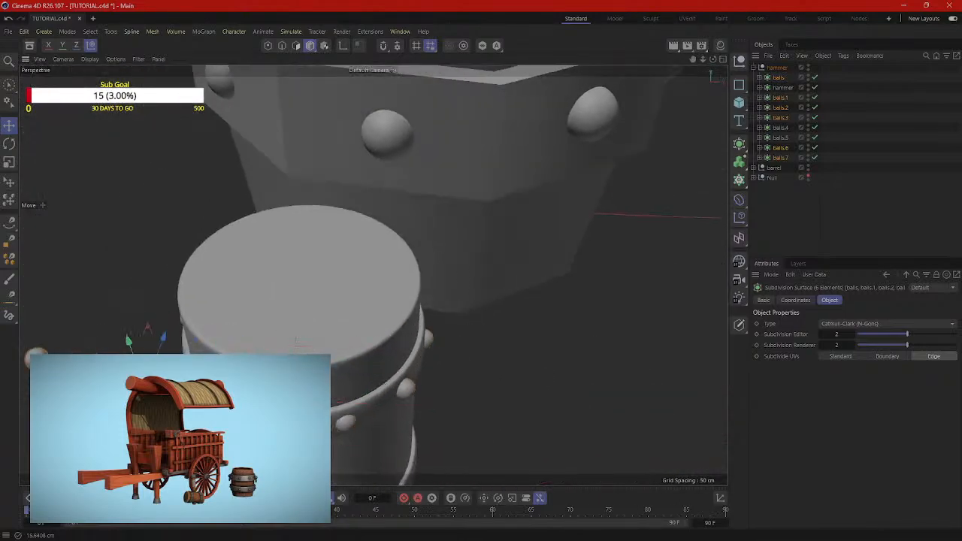
{"action": "left_click_drag", "start_coordinate": [143, 368], "coordinate": [145, 373], "text": "ctrl"}
{"action": "left_click_drag", "start_coordinate": [312, 342], "coordinate": [503, 319], "text": "alt"}
{"action": "middle_click_drag", "start_coordinate": [503, 320], "coordinate": [529, 238], "text": "alt"}
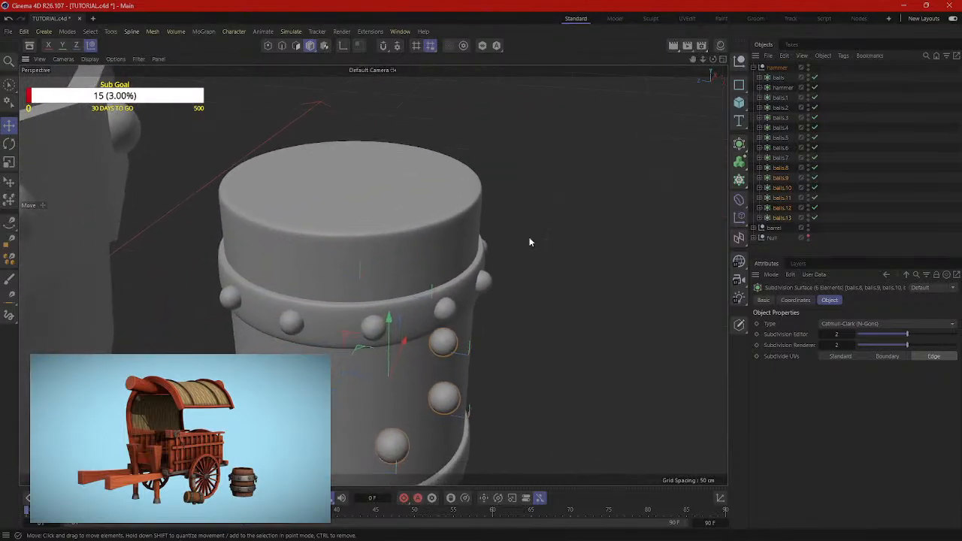
Step: Move the six copied rivets around the mallet head toward the part of the band without rivets
{"action": "left_click_drag", "start_coordinate": [529, 242], "coordinate": [279, 230], "text": "alt"}
{"action": "key", "text": "r"}
{"action": "key", "text": "e"}
{"action": "left_click_drag", "start_coordinate": [433, 221], "coordinate": [188, 280]}
{"action": "key", "text": "r"}
{"action": "key", "text": "e"}
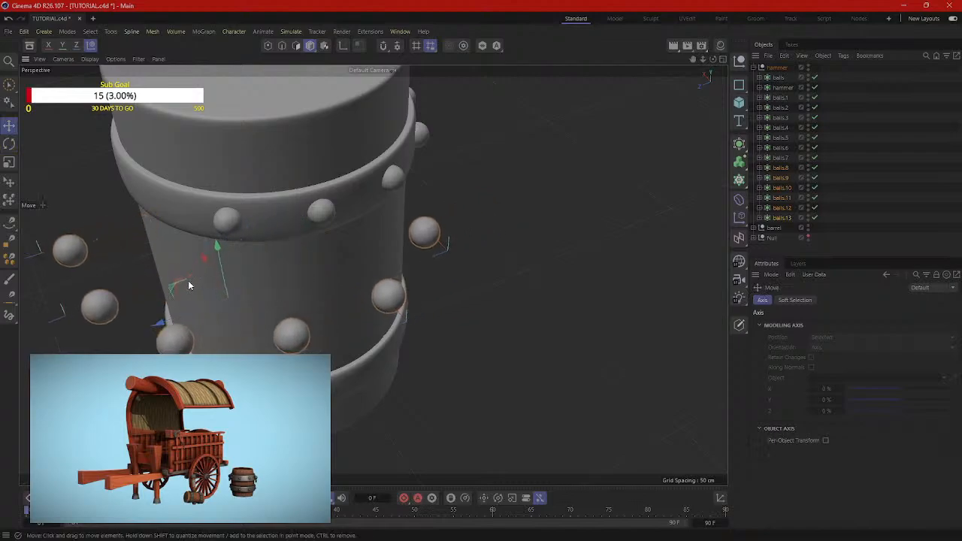
Step: Rotate the six copied rivets around the vertical axis and shift them sideways to follow the band's curve
{"action": "key", "text": "r"}
{"action": "left_click_drag", "start_coordinate": [234, 323], "coordinate": [221, 329]}
{"action": "key", "text": "e"}
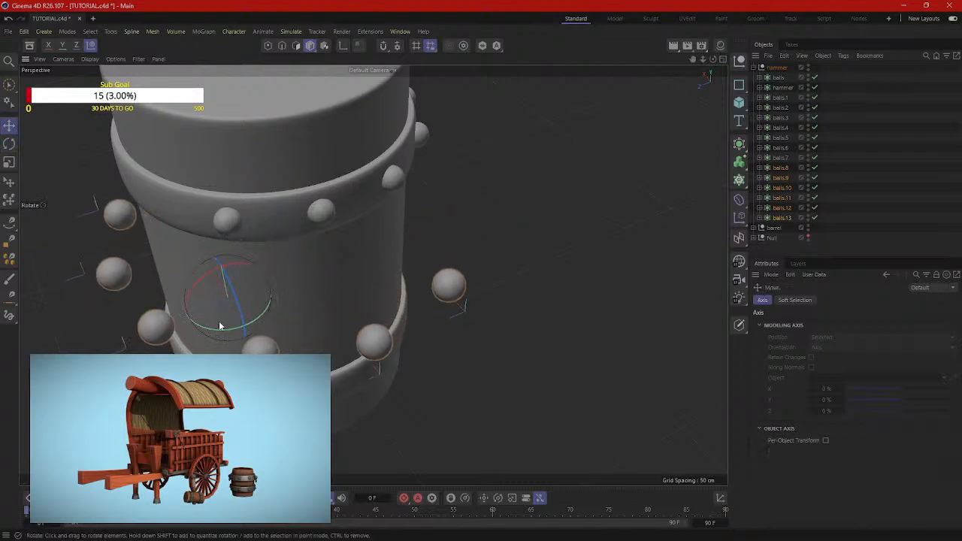
{"action": "left_click_drag", "start_coordinate": [217, 285], "coordinate": [251, 281]}
{"action": "key", "text": "r"}
{"action": "key", "text": "e"}
{"action": "key", "text": "r"}
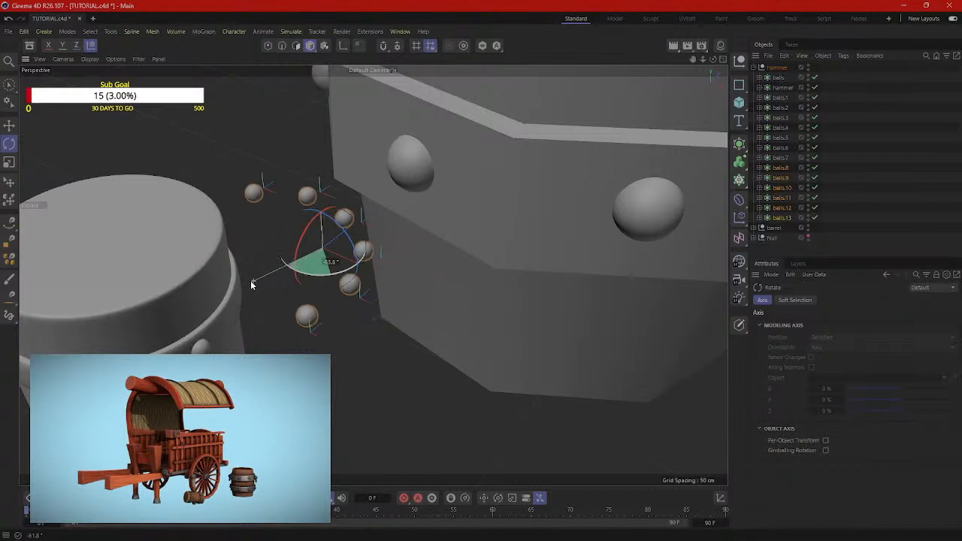
{"action": "key", "text": "e"}
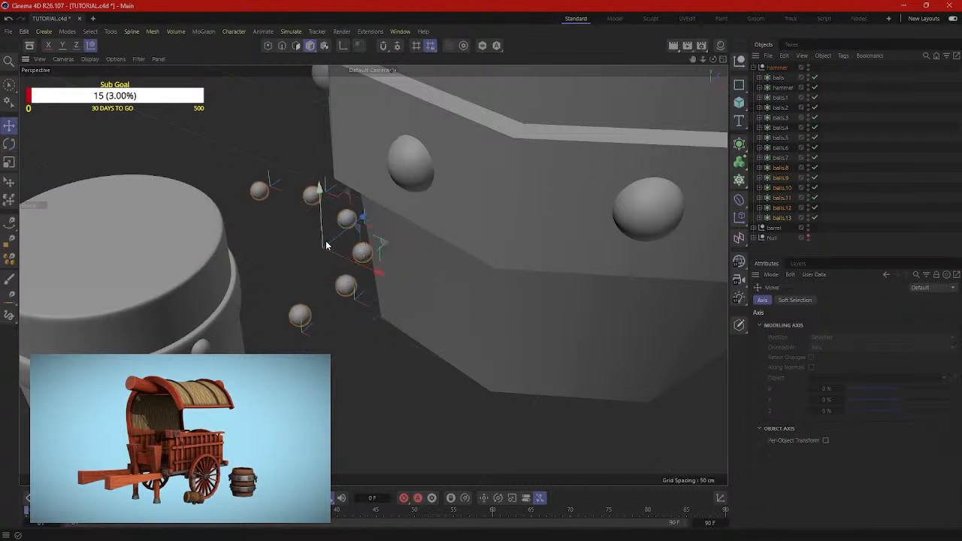
Step: Move the six copied rivets horizontally closer to the mallet head and undo the trial height change
{"action": "left_click_drag", "start_coordinate": [333, 257], "coordinate": [321, 318], "text": "alt"}
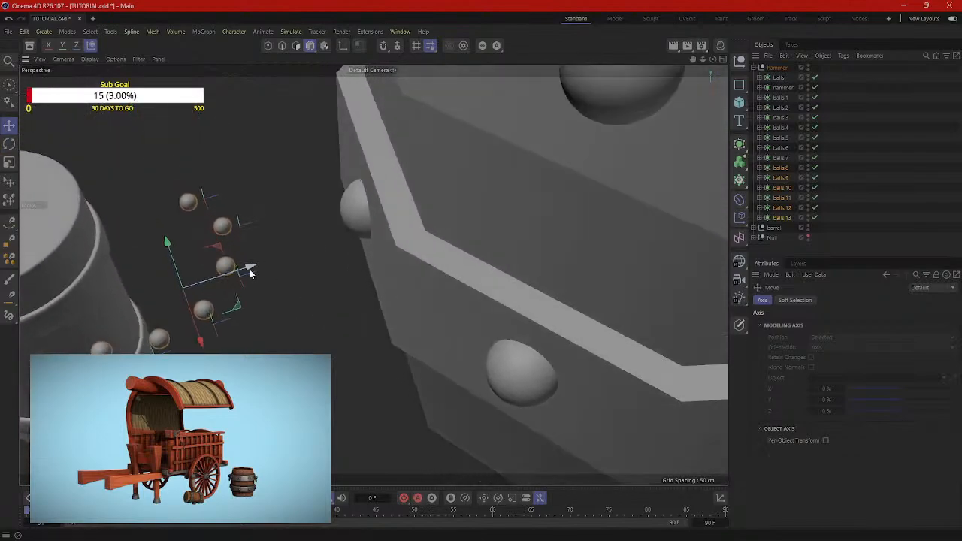
{"action": "left_click_drag", "start_coordinate": [250, 274], "coordinate": [170, 273]}
{"action": "left_click_drag", "start_coordinate": [301, 289], "coordinate": [226, 265], "text": "alt"}
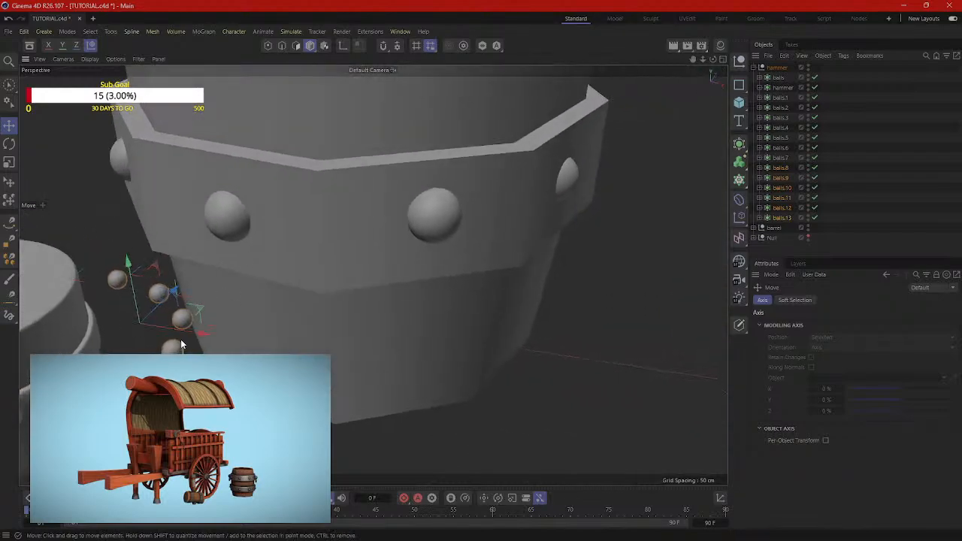
{"action": "left_click_drag", "start_coordinate": [209, 334], "coordinate": [170, 323]}
{"action": "left_click_drag", "start_coordinate": [210, 338], "coordinate": [441, 243], "text": "alt"}
{"action": "mouse_move", "coordinate": [472, 168]}
{"action": "left_mouse_down"}
{"action": "mouse_move", "coordinate": [467, 188]}
{"action": "mouse_move", "coordinate": [464, 178]}
{"action": "mouse_move", "coordinate": [481, 175]}
{"action": "mouse_move", "coordinate": [484, 198]}
{"action": "mouse_move", "coordinate": [471, 187]}
{"action": "left_mouse_up"}
{"action": "key", "text": "ctrl+z"}
Step: Hide the barrel group in the viewport and move the rivet balls.11 against the upper band
{"action": "left_click_drag", "start_coordinate": [493, 221], "coordinate": [674, 150], "text": "alt"}
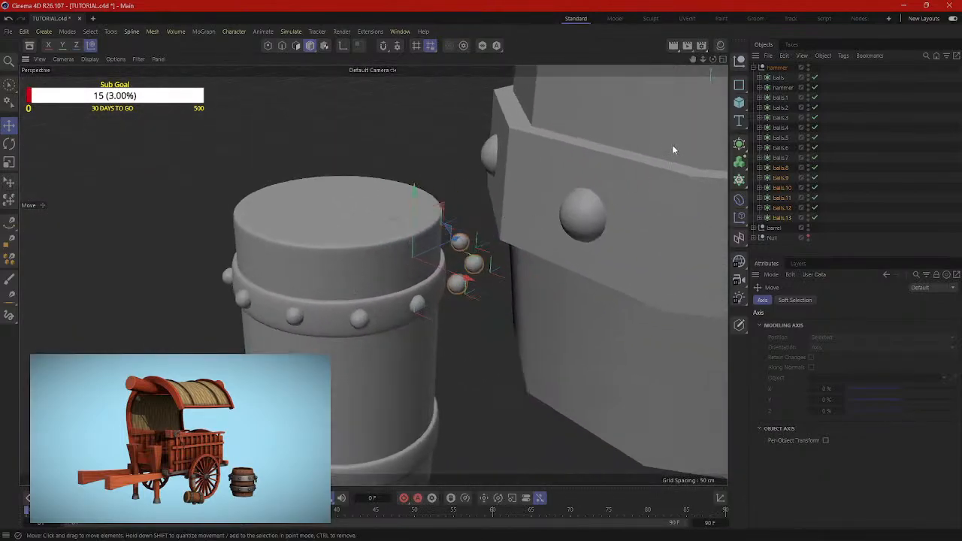
{"action": "left_click", "coordinate": [807, 228]}
{"action": "left_click_drag", "start_coordinate": [638, 277], "coordinate": [316, 249], "text": "alt"}
{"action": "left_click", "coordinate": [332, 224]}
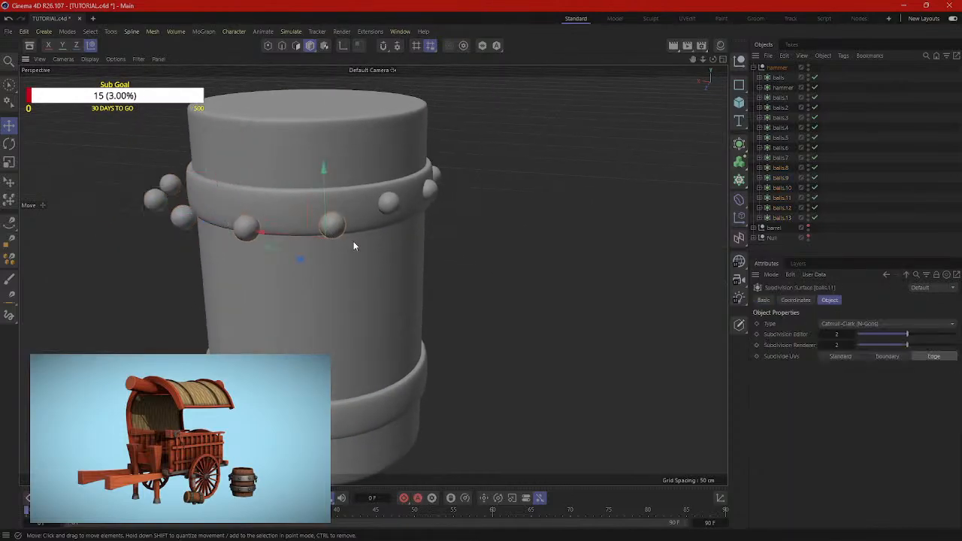
{"action": "left_click_drag", "start_coordinate": [382, 265], "coordinate": [233, 243], "text": "alt"}
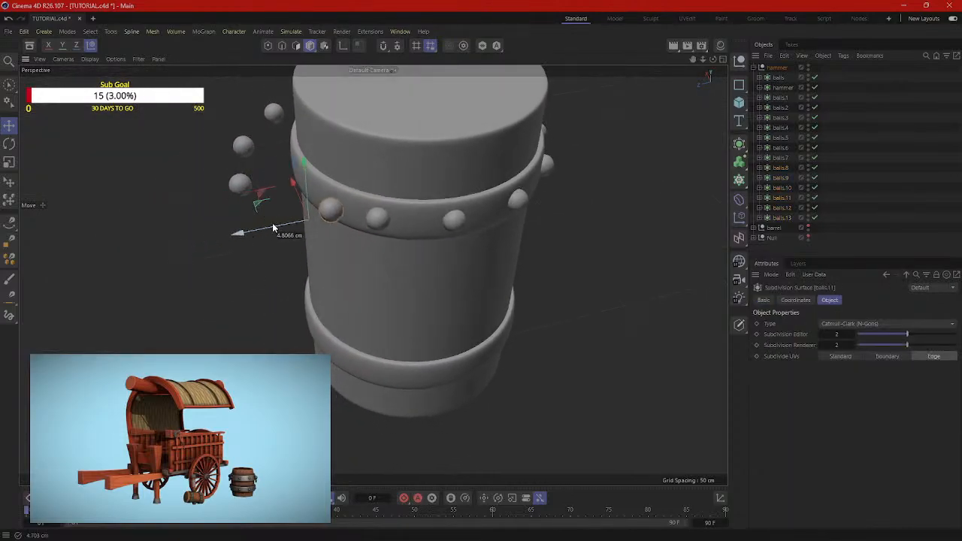
{"action": "left_click_drag", "start_coordinate": [284, 223], "coordinate": [297, 239], "text": "alt"}
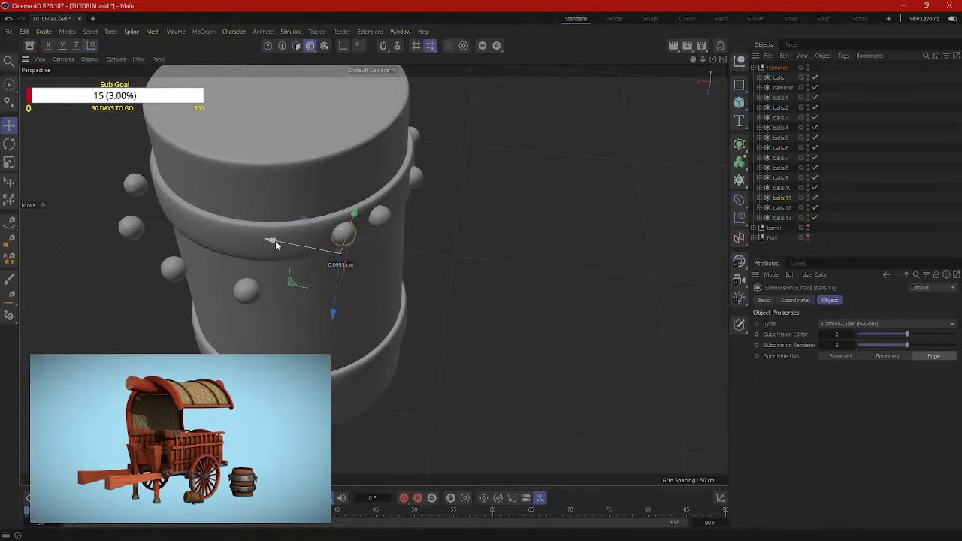
{"action": "left_click_drag", "start_coordinate": [276, 245], "coordinate": [172, 209], "text": "alt"}
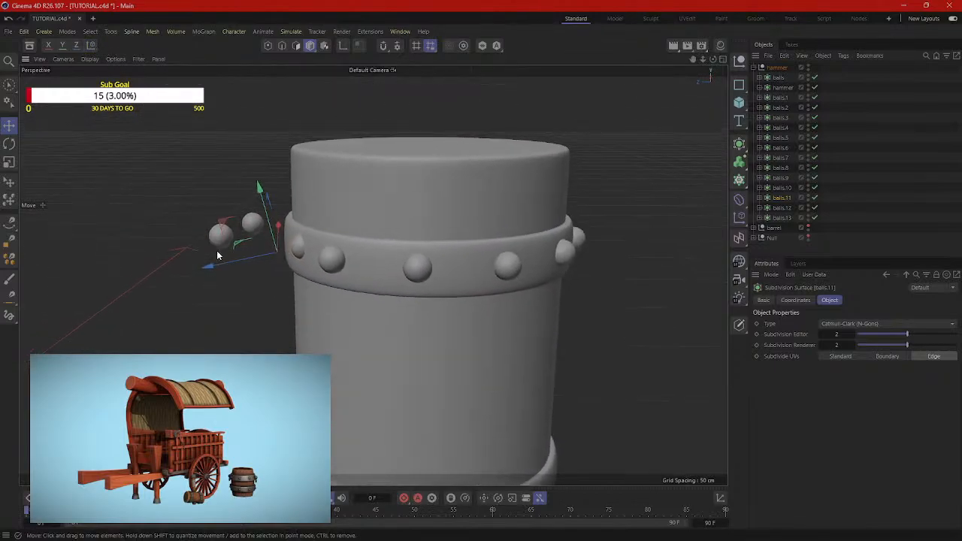
Step: Fine-tune the depth and height of balls.11 so it sits neatly in the band
{"action": "left_click_drag", "start_coordinate": [217, 255], "coordinate": [226, 264]}
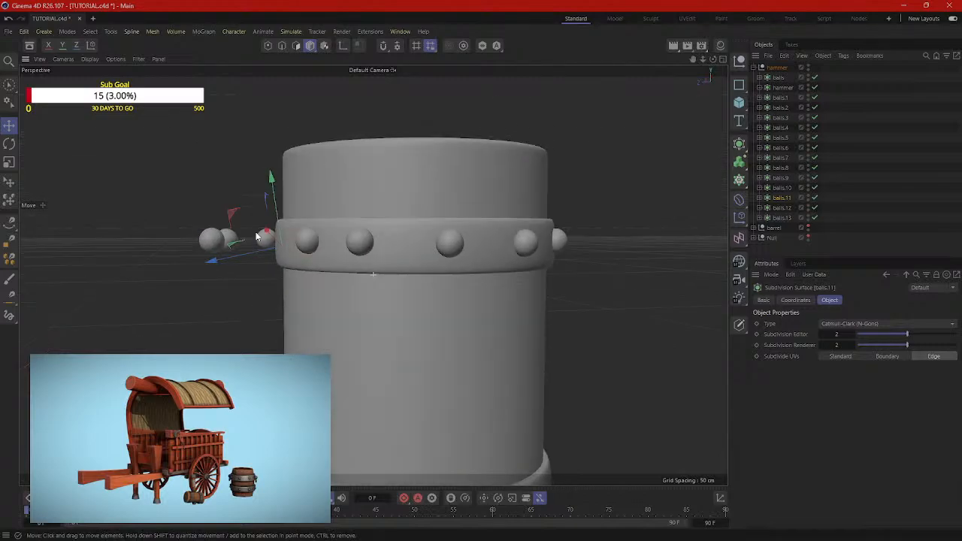
{"action": "left_click_drag", "start_coordinate": [263, 237], "coordinate": [354, 289], "text": "alt"}
{"action": "left_click_drag", "start_coordinate": [287, 300], "coordinate": [300, 247], "text": "alt"}
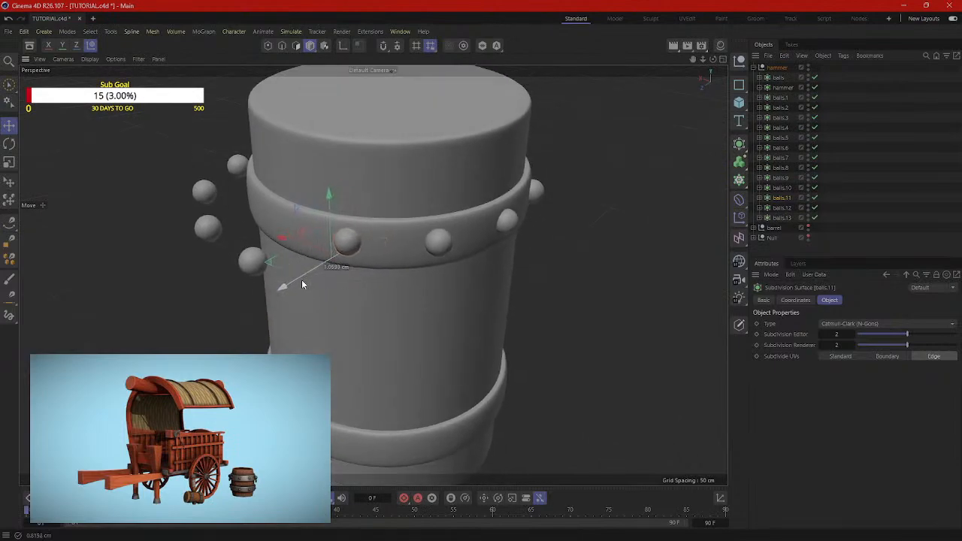
{"action": "mouse_move", "coordinate": [301, 284]}
{"action": "left_mouse_down", "text": "alt"}
{"action": "mouse_move", "coordinate": [294, 289]}
{"action": "mouse_move", "coordinate": [304, 266]}
{"action": "left_mouse_up", "text": "alt"}
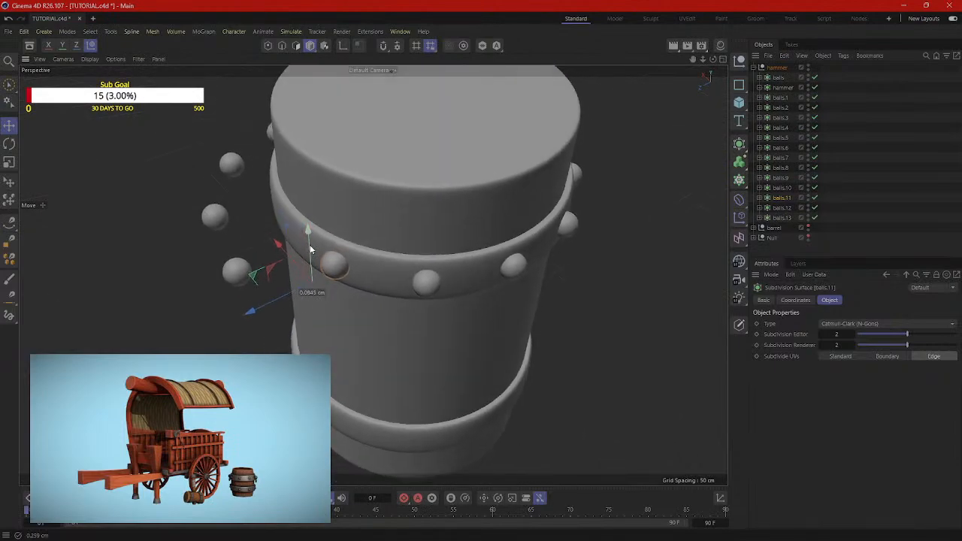
Step: Move the loose rivets balls.10 and balls.13 toward the upper band
{"action": "left_click_drag", "start_coordinate": [286, 301], "coordinate": [470, 329], "text": "alt"}
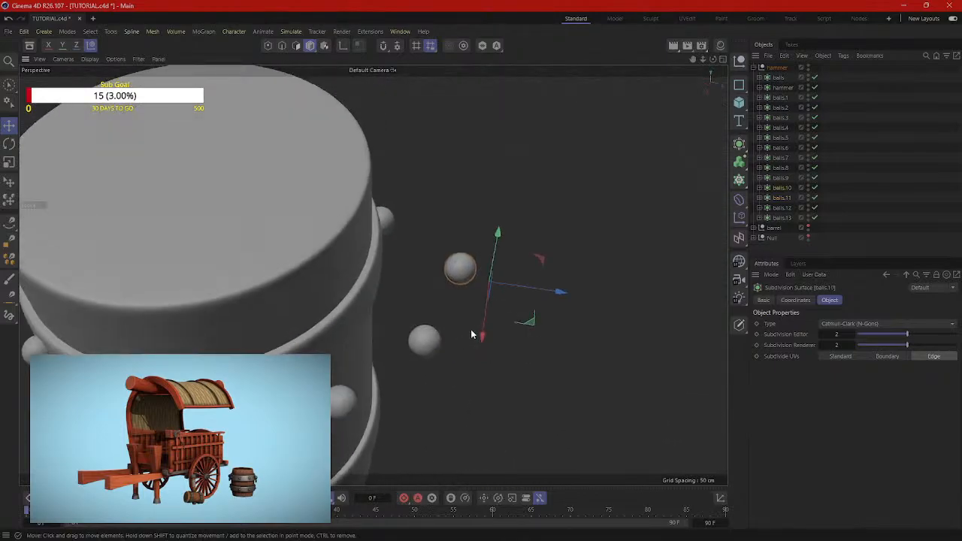
{"action": "left_click_drag", "start_coordinate": [541, 293], "coordinate": [436, 329]}
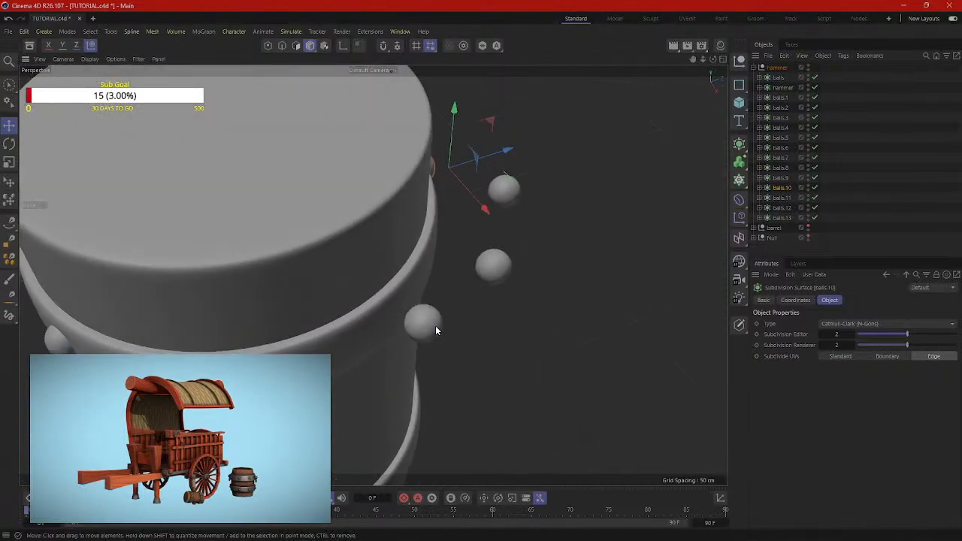
{"action": "left_click_drag", "start_coordinate": [449, 393], "coordinate": [253, 258]}
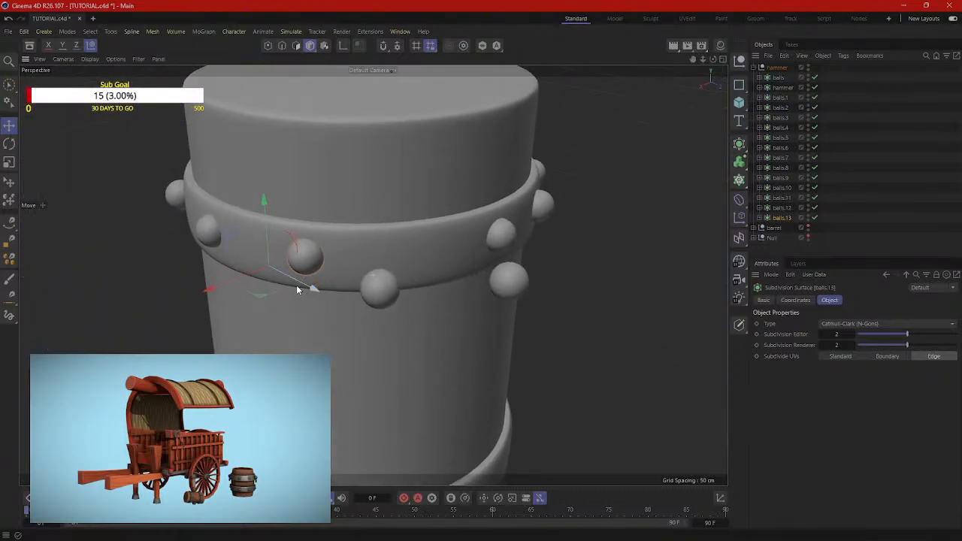
Step: Toggle the coordinate system for the move axes and reposition balls.13 against the band
{"action": "left_click", "coordinate": [91, 45]}
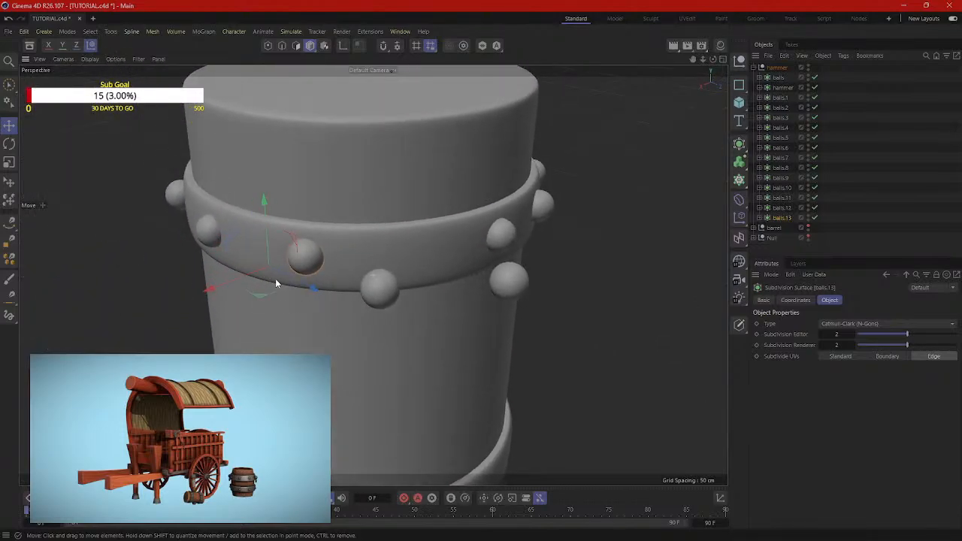
{"action": "left_click_drag", "start_coordinate": [275, 278], "coordinate": [300, 226]}
{"action": "left_click_drag", "start_coordinate": [288, 194], "coordinate": [173, 276]}
{"action": "left_click_drag", "start_coordinate": [205, 239], "coordinate": [212, 240]}
{"action": "left_click_drag", "start_coordinate": [286, 258], "coordinate": [230, 224]}
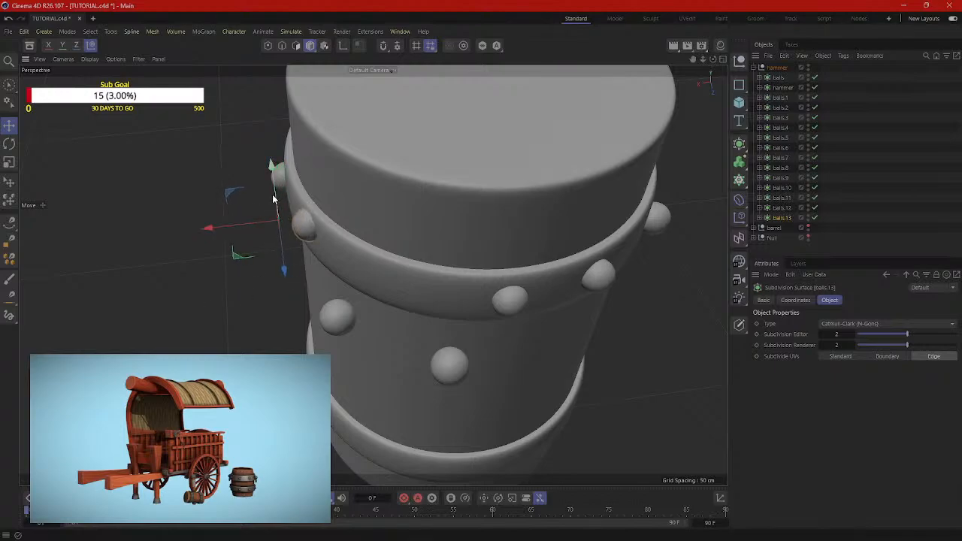
Step: Fine-tune the height of another rivet on the upper band
{"action": "left_click", "coordinate": [203, 277]}
{"action": "left_click_drag", "start_coordinate": [202, 277], "coordinate": [326, 247], "text": "alt"}
{"action": "left_click", "coordinate": [329, 245]}
{"action": "left_click_drag", "start_coordinate": [308, 195], "coordinate": [309, 200]}
Step: Reposition balls.8 along its horizontal axes so it sits against the mallet head's upper band
{"action": "left_click", "coordinate": [399, 314]}
{"action": "left_click_drag", "start_coordinate": [396, 317], "coordinate": [260, 338], "text": "alt"}
{"action": "left_click", "coordinate": [378, 283]}
{"action": "left_click_drag", "start_coordinate": [442, 300], "coordinate": [366, 330], "text": "alt"}
{"action": "left_click_drag", "start_coordinate": [316, 307], "coordinate": [326, 286]}
{"action": "left_click_drag", "start_coordinate": [309, 237], "coordinate": [338, 254]}
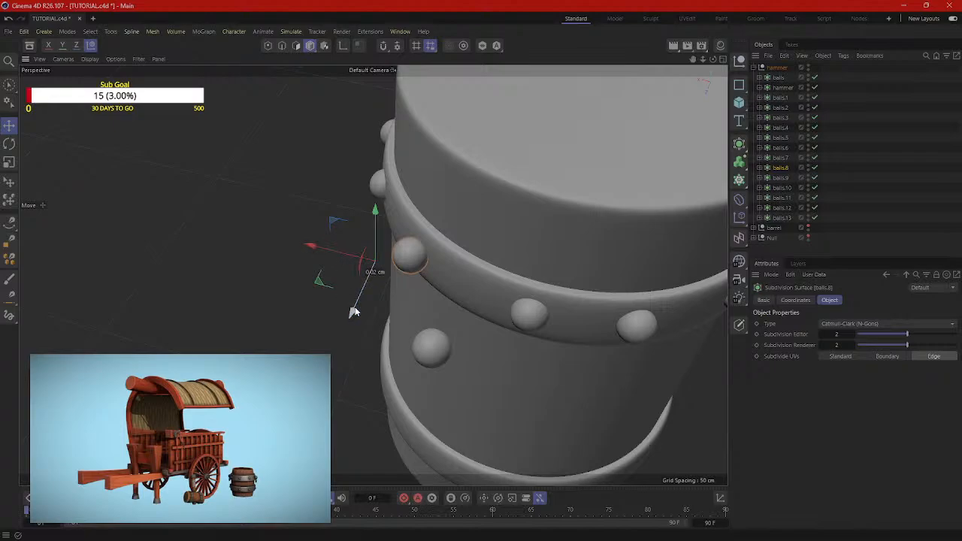
{"action": "left_click_drag", "start_coordinate": [352, 311], "coordinate": [360, 301]}
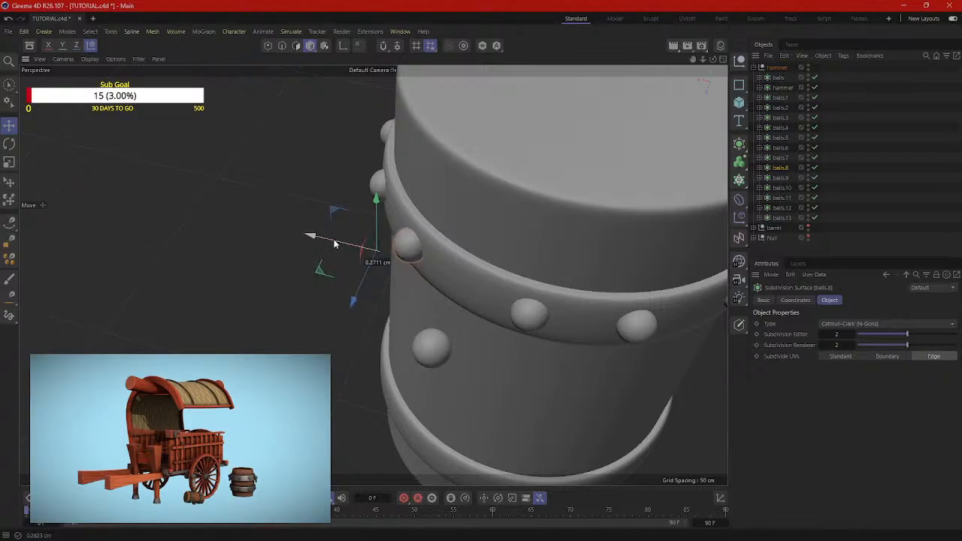
{"action": "left_click_drag", "start_coordinate": [347, 246], "coordinate": [367, 181], "text": "alt"}
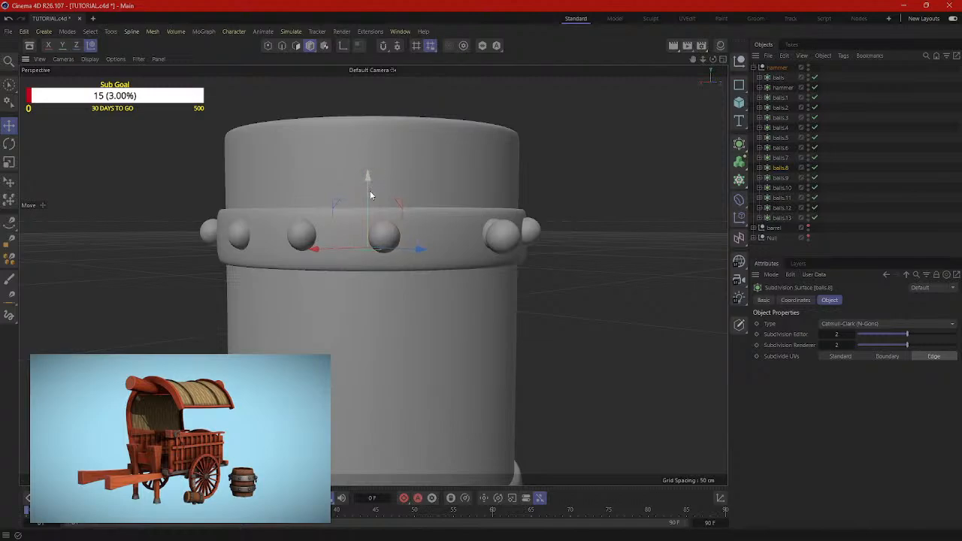
Step: Fine-tune the height and placement of balls.8 on the upper band
{"action": "left_click_drag", "start_coordinate": [492, 277], "coordinate": [460, 372], "text": "alt"}
{"action": "left_click_drag", "start_coordinate": [368, 347], "coordinate": [433, 299]}
{"action": "left_click", "coordinate": [350, 345]}
{"action": "left_click_drag", "start_coordinate": [352, 343], "coordinate": [623, 262], "text": "alt"}
{"action": "left_click", "coordinate": [332, 196]}
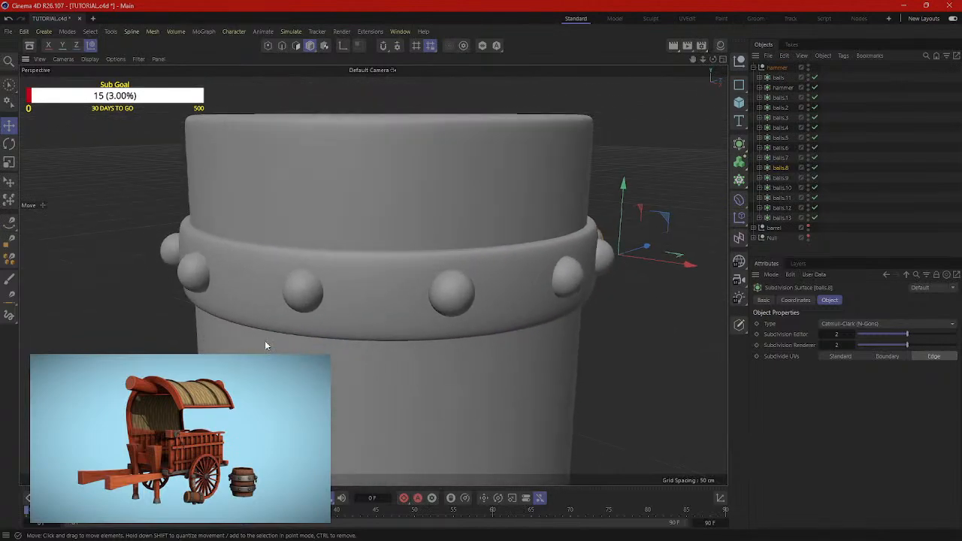
Step: Adjust the depth of balls.1 and the rivets beside it so they sit in the upper band
{"action": "left_click_drag", "start_coordinate": [265, 341], "coordinate": [373, 256], "text": "alt"}
{"action": "left_click", "coordinate": [381, 246]}
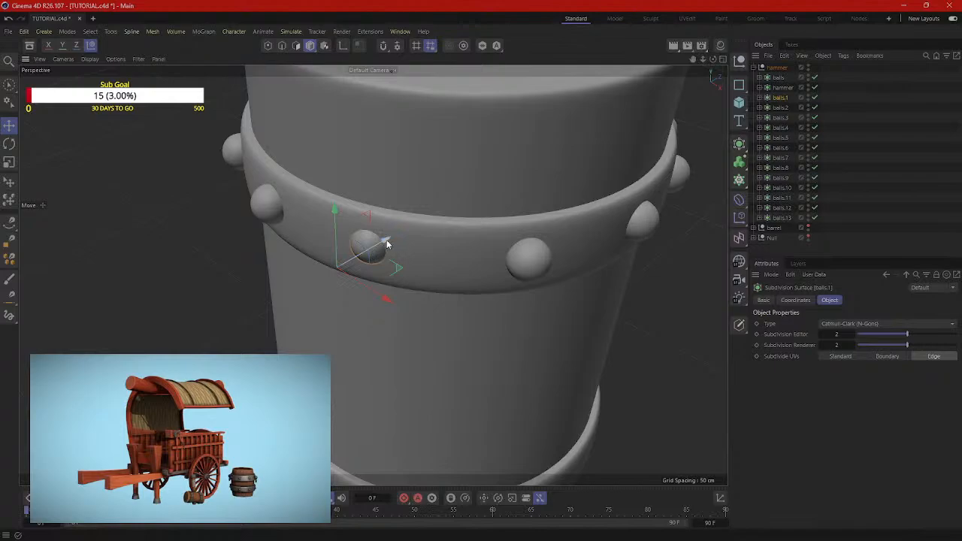
{"action": "left_click", "coordinate": [528, 256]}
{"action": "mouse_move", "coordinate": [528, 255]}
{"action": "left_mouse_down", "text": "alt"}
{"action": "mouse_move", "coordinate": [536, 314]}
{"action": "mouse_move", "coordinate": [556, 276]}
{"action": "mouse_move", "coordinate": [539, 277]}
{"action": "mouse_move", "coordinate": [491, 344]}
{"action": "mouse_move", "coordinate": [488, 333]}
{"action": "mouse_move", "coordinate": [528, 260]}
{"action": "left_mouse_up", "text": "alt"}
{"action": "left_click_drag", "start_coordinate": [482, 331], "coordinate": [480, 328]}
{"action": "left_click", "coordinate": [563, 323]}
{"action": "left_click_drag", "start_coordinate": [563, 322], "coordinate": [383, 278], "text": "alt"}
{"action": "left_click", "coordinate": [488, 248]}
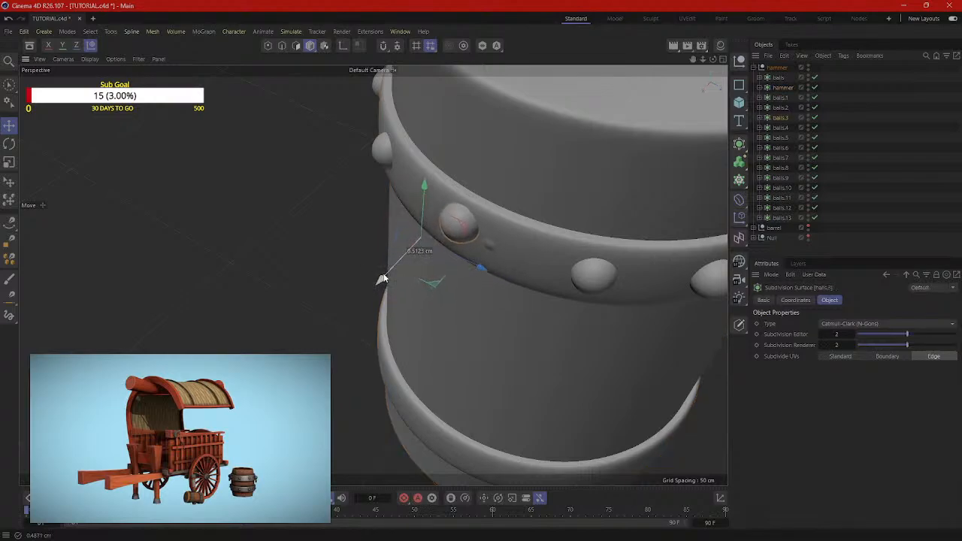
Step: Delete the surplus sphere of balls.12 hanging below the upper band
{"action": "left_click_drag", "start_coordinate": [474, 263], "coordinate": [351, 309]}
{"action": "left_click", "coordinate": [488, 244]}
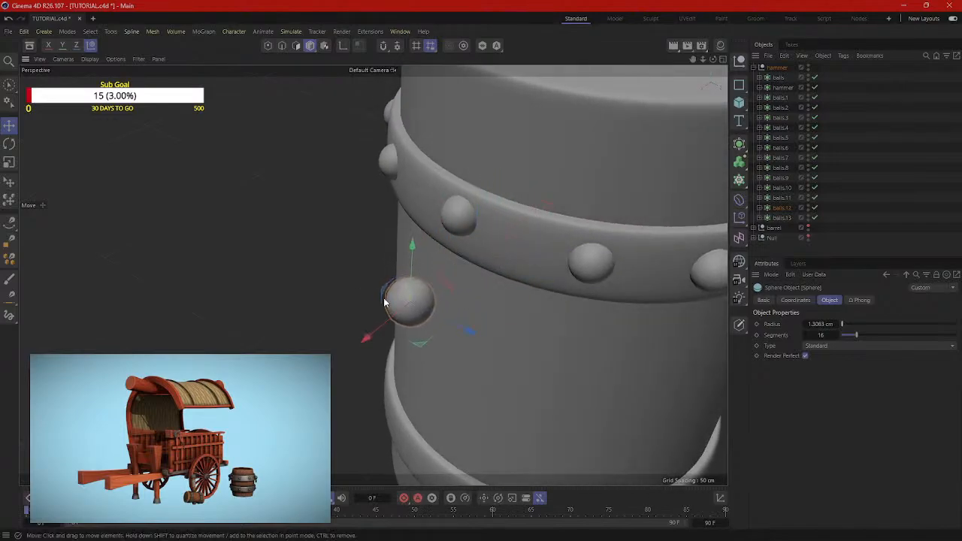
{"action": "key", "text": "Delete"}
Step: Fine-tune the position of balls.13 on the upper band and adjust the height of balls.3
{"action": "left_click", "coordinate": [599, 269]}
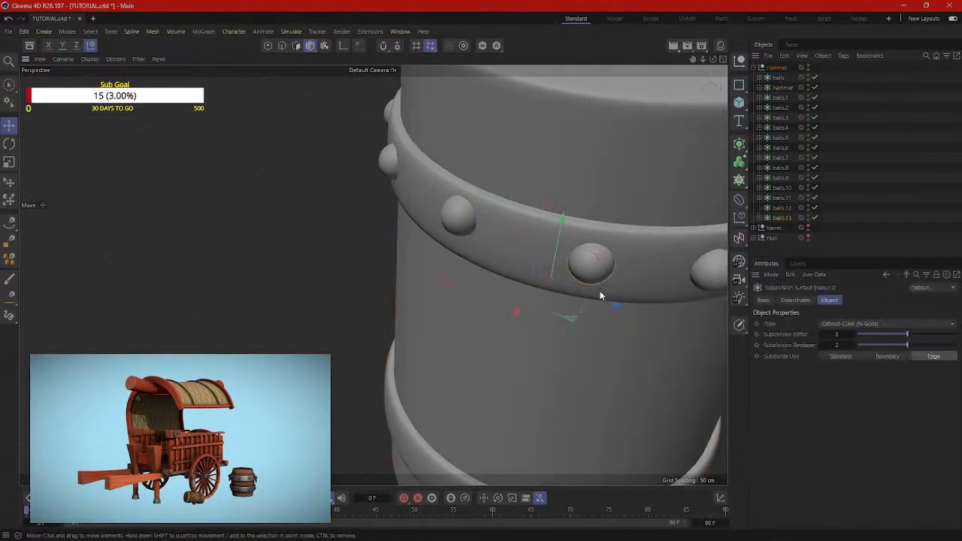
{"action": "left_click_drag", "start_coordinate": [600, 296], "coordinate": [498, 303]}
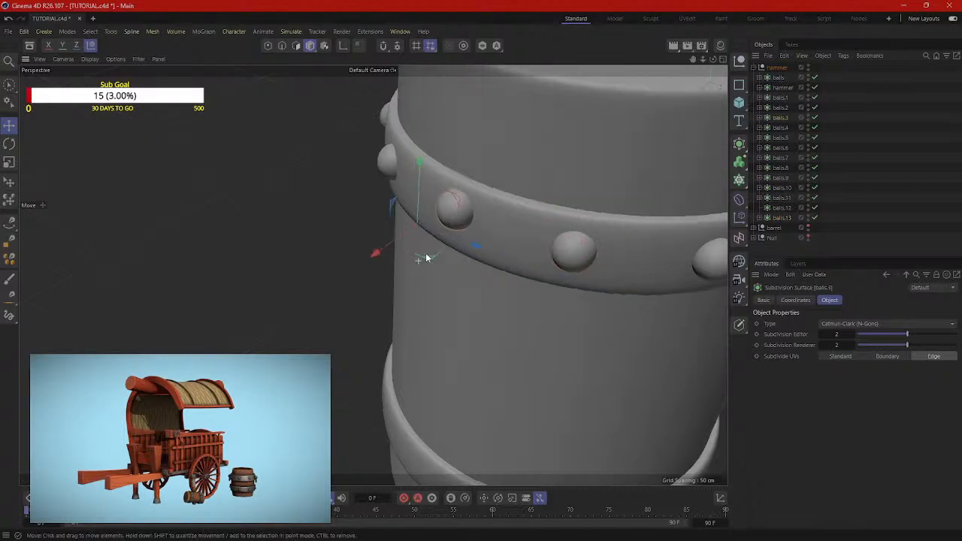
{"action": "left_click_drag", "start_coordinate": [425, 258], "coordinate": [526, 218], "text": "alt"}
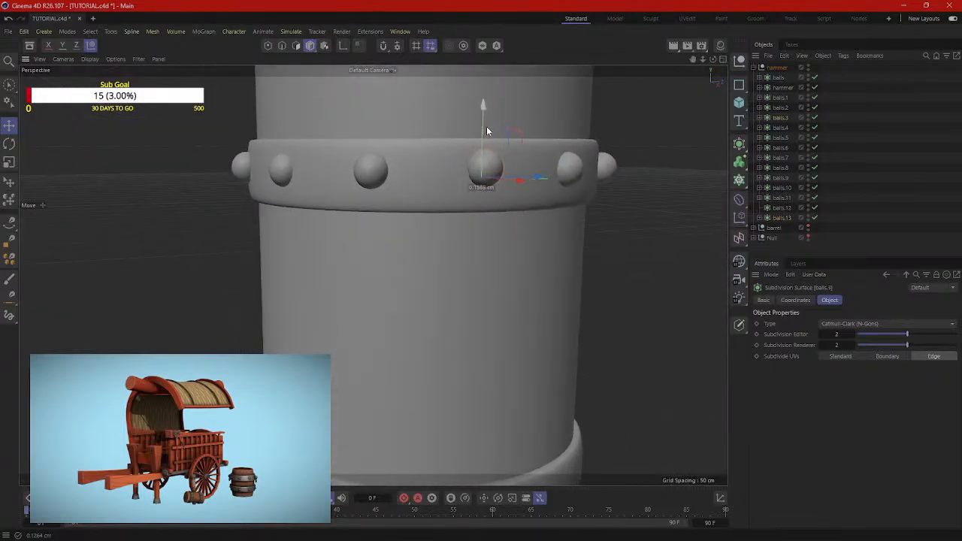
{"action": "left_click", "coordinate": [572, 214]}
{"action": "left_click_drag", "start_coordinate": [643, 243], "coordinate": [481, 262], "text": "alt"}
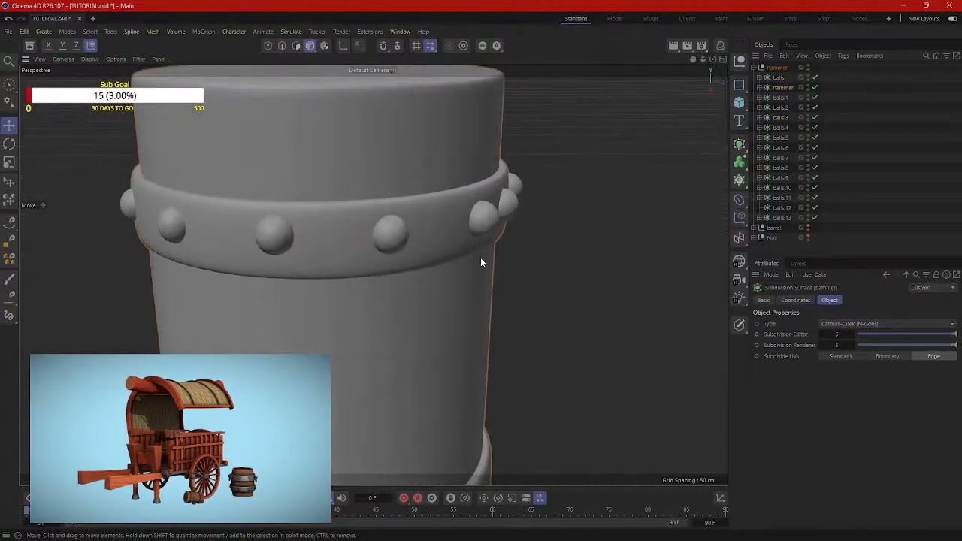
Step: Select balls.8 and balls.9 together and shift them along the depth axis on the upper band
{"action": "left_click", "coordinate": [493, 234]}
{"action": "left_click_drag", "start_coordinate": [563, 251], "coordinate": [527, 258], "text": "alt"}
{"action": "left_click", "coordinate": [515, 242], "text": "shift"}
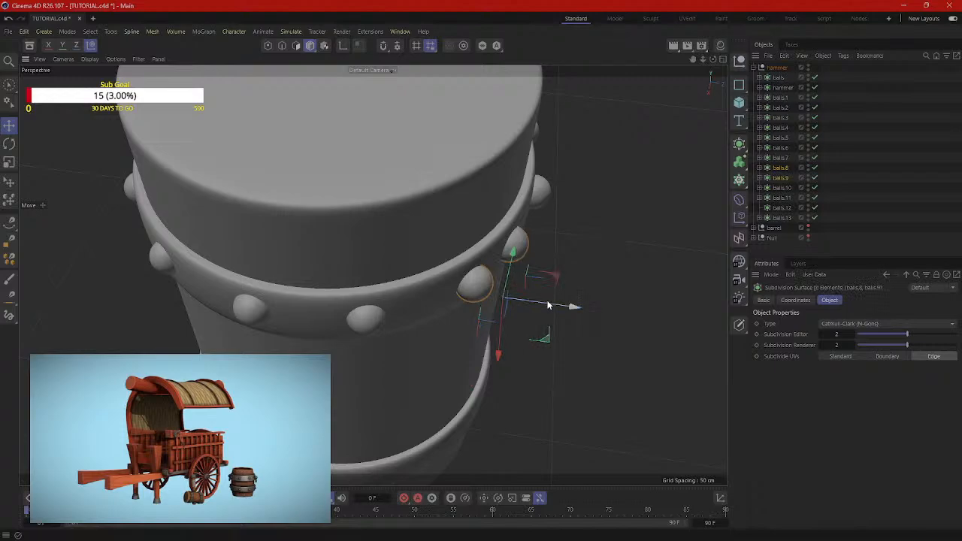
{"action": "left_click_drag", "start_coordinate": [548, 305], "coordinate": [489, 245]}
Step: Reposition balls.8 sideways and in depth between its neighbours, toggling the coordinate system of the move axes
{"action": "left_click", "coordinate": [398, 207]}
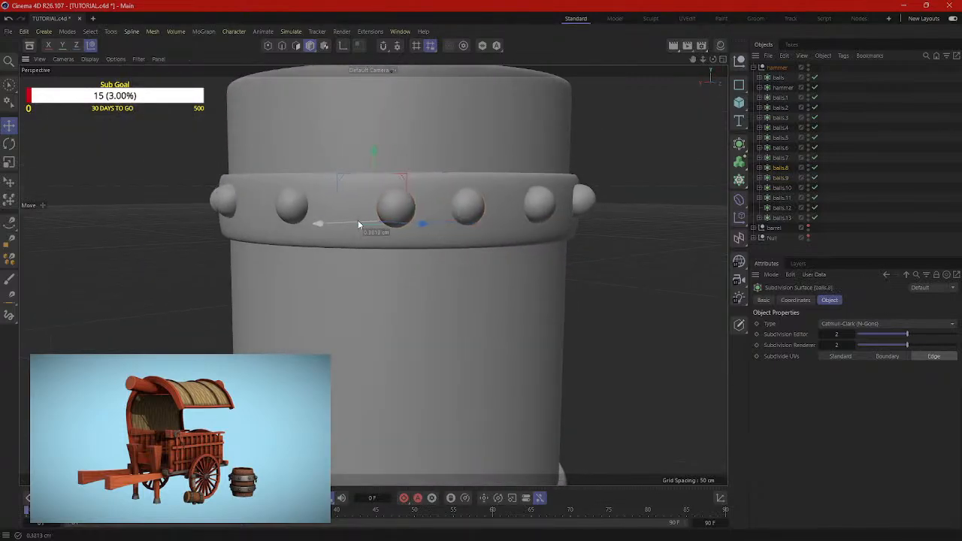
{"action": "left_click_drag", "start_coordinate": [359, 223], "coordinate": [446, 354]}
{"action": "left_click", "coordinate": [91, 45]}
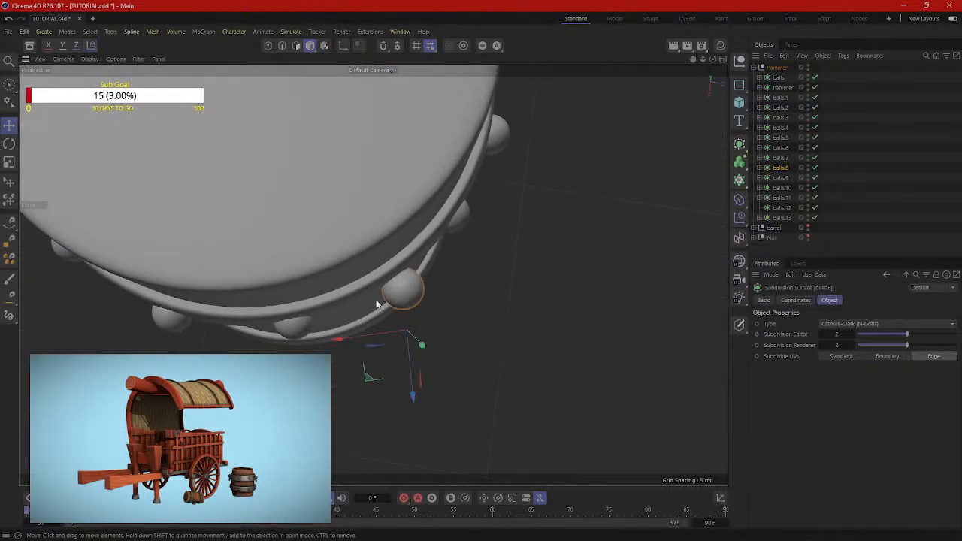
{"action": "left_click_drag", "start_coordinate": [408, 381], "coordinate": [408, 378]}
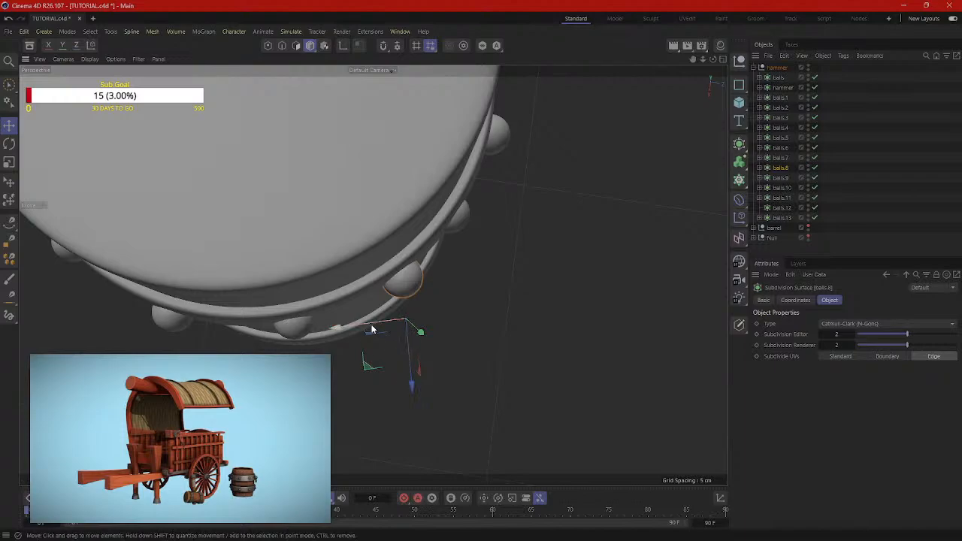
{"action": "left_click_drag", "start_coordinate": [371, 329], "coordinate": [363, 327]}
{"action": "left_click_drag", "start_coordinate": [403, 374], "coordinate": [401, 379]}
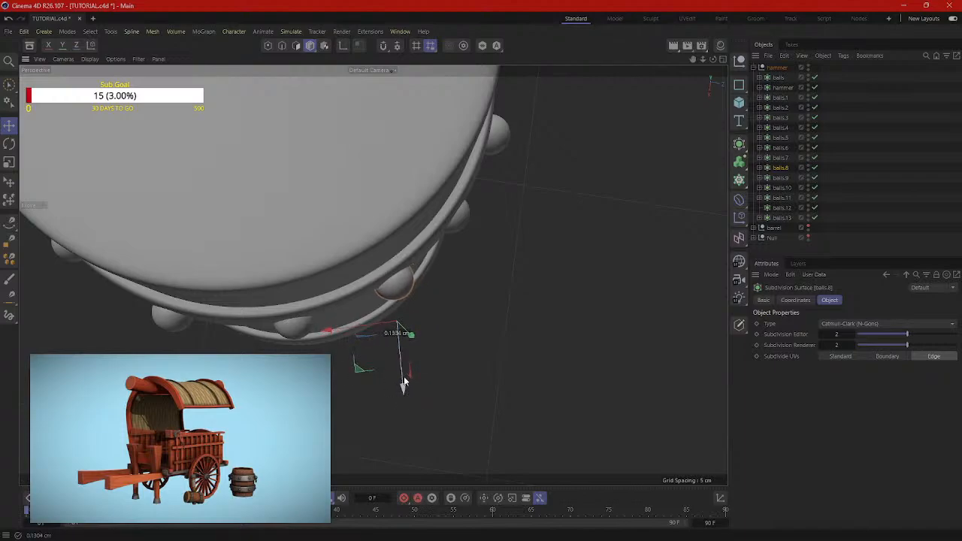
{"action": "left_click", "coordinate": [458, 372]}
Step: Move balls.10 and the rivet beside it together along the depth axis toward the upper band
{"action": "left_click_drag", "start_coordinate": [457, 371], "coordinate": [280, 272], "text": "alt"}
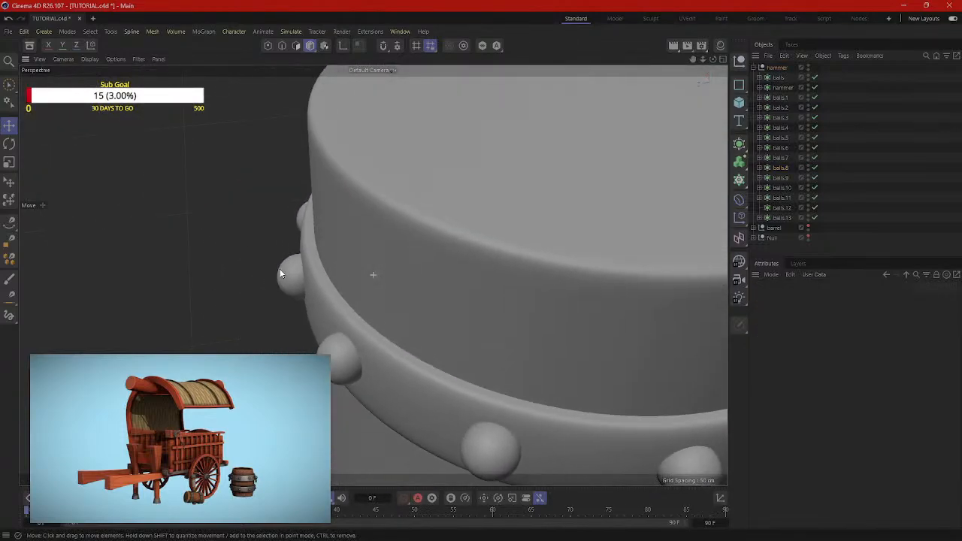
{"action": "left_click", "coordinate": [292, 281]}
{"action": "left_click", "coordinate": [345, 375], "text": "shift"}
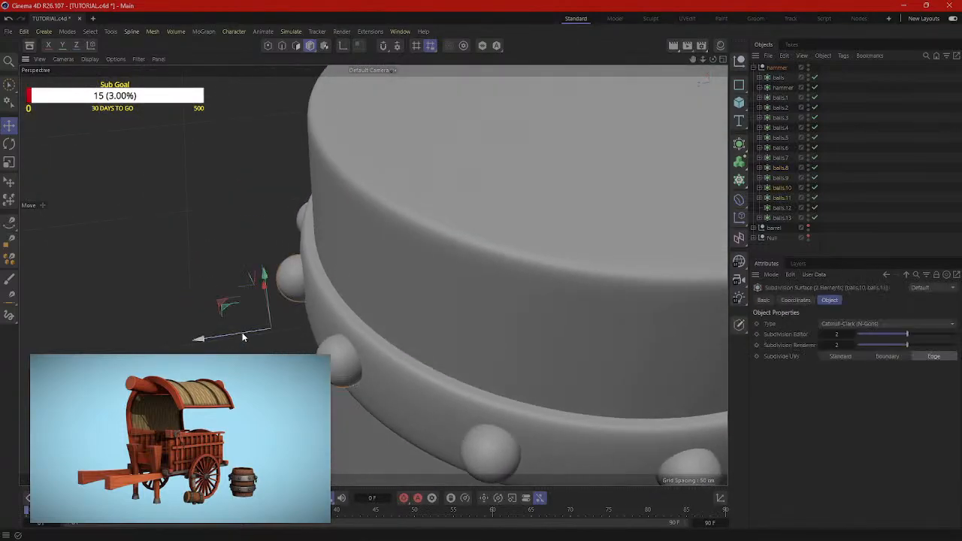
{"action": "left_click_drag", "start_coordinate": [242, 335], "coordinate": [385, 206]}
Step: Select balls.4 and the neighbouring rivets along the upper band and adjust their position together
{"action": "left_click", "coordinate": [383, 196]}
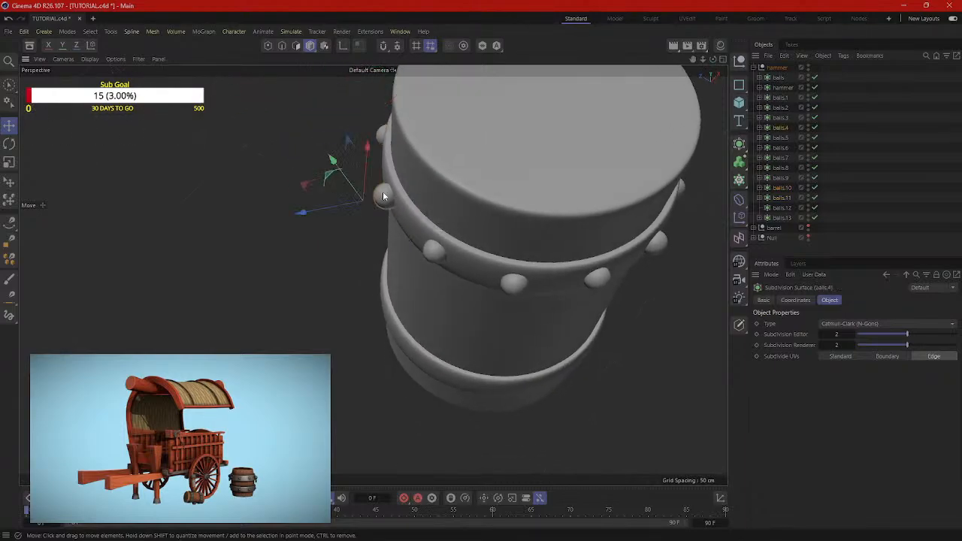
{"action": "left_click", "coordinate": [427, 254], "text": "shift"}
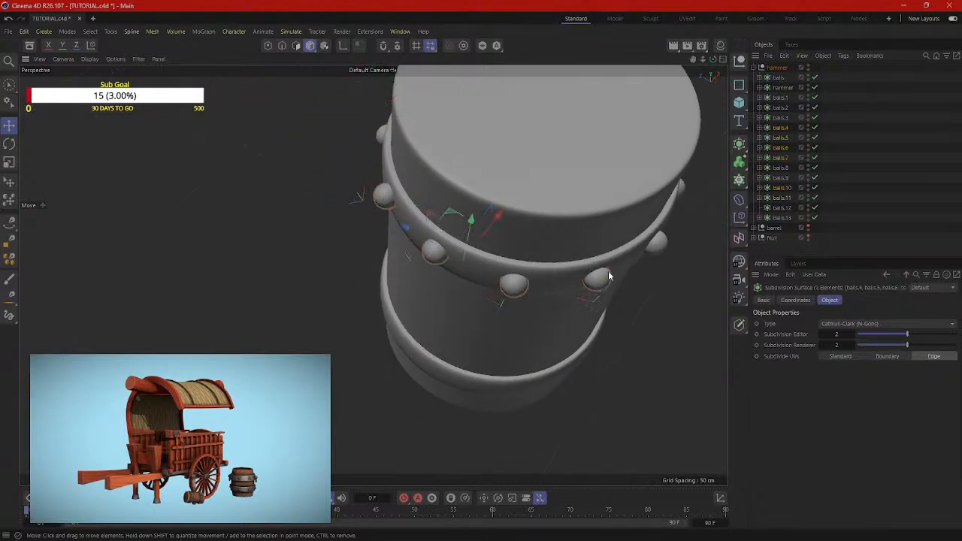
{"action": "left_click", "coordinate": [653, 249], "text": "shift"}
{"action": "left_click_drag", "start_coordinate": [516, 221], "coordinate": [560, 241]}
{"action": "left_click", "coordinate": [449, 224]}
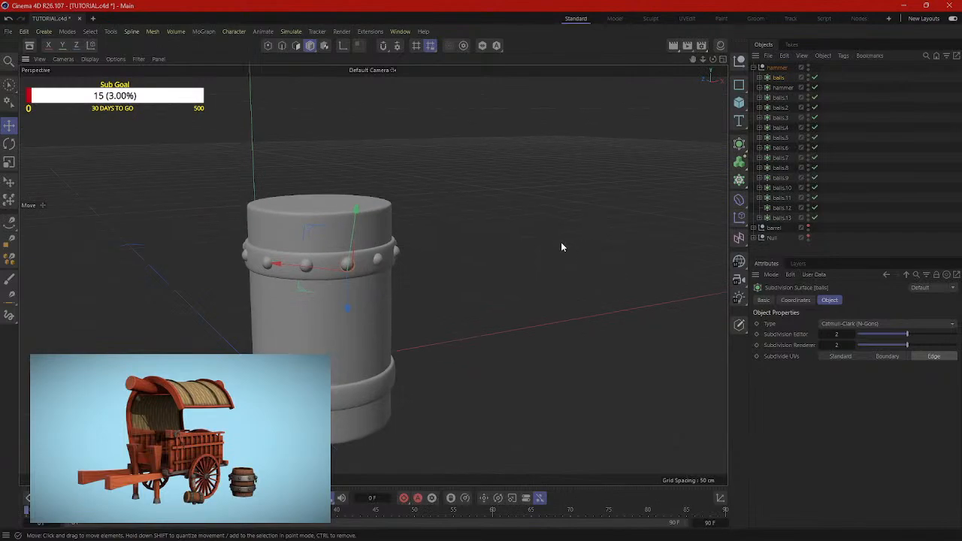
{"action": "left_click", "coordinate": [586, 244]}
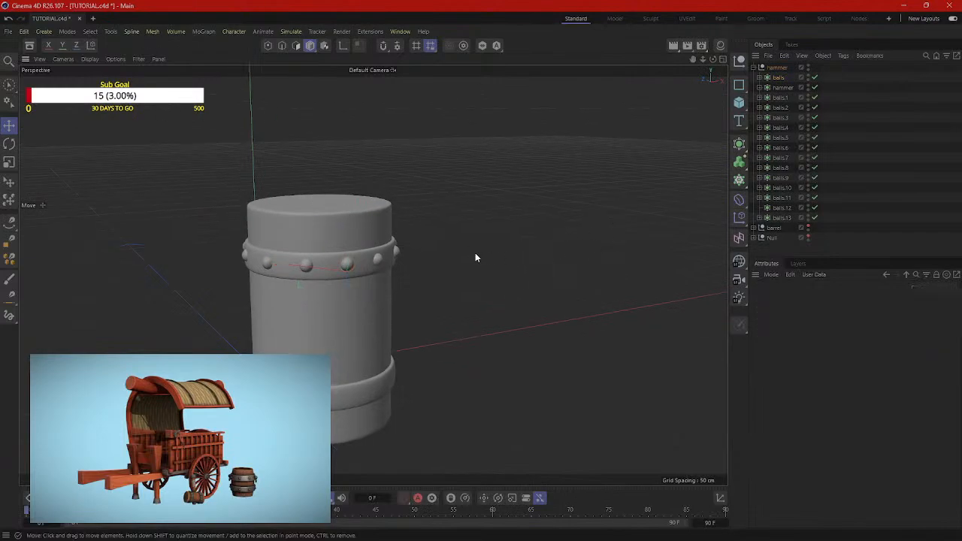
{"action": "scroll", "coordinate": [475, 254], "scroll_direction": "up", "scroll_amount": 1}
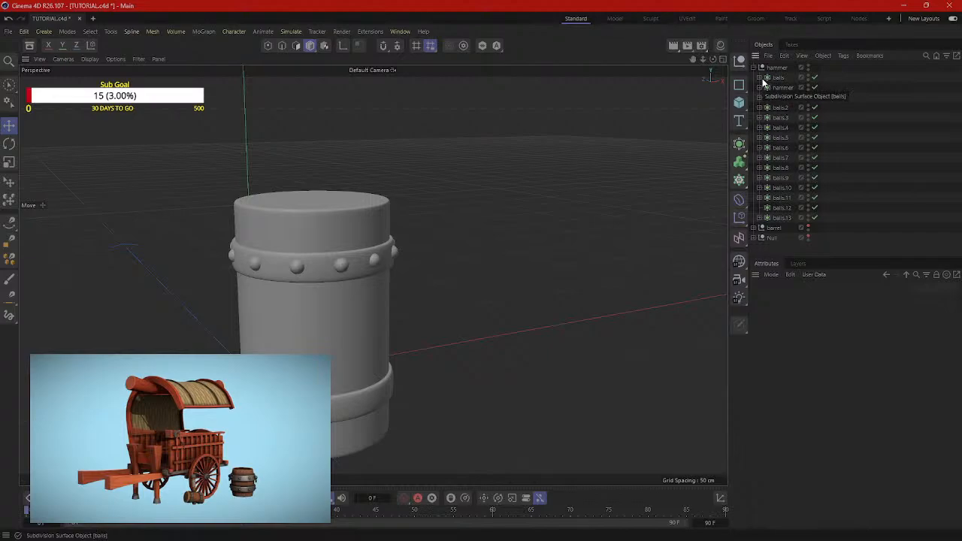
{"action": "left_click", "coordinate": [754, 67]}
{"action": "left_click", "coordinate": [343, 266]}
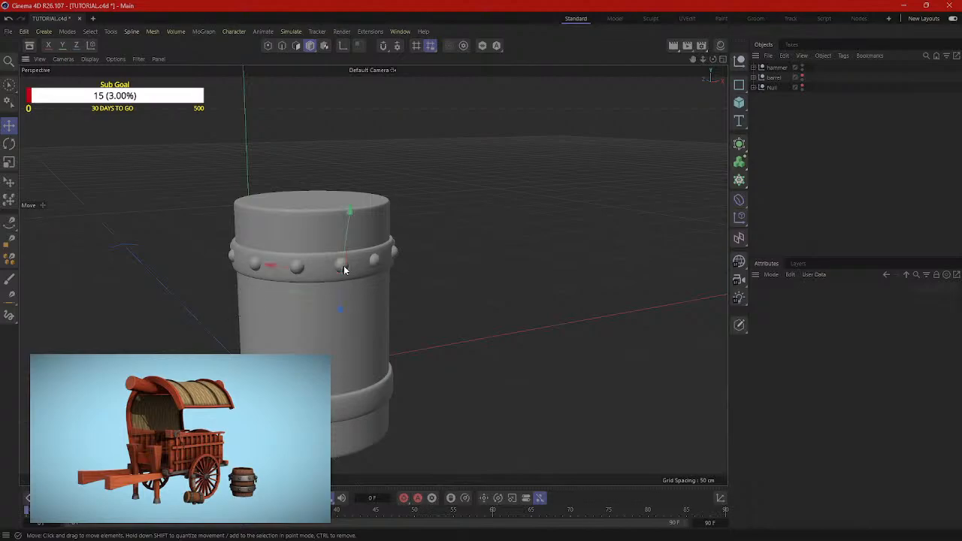
{"action": "left_click", "coordinate": [373, 263], "text": "shift"}
{"action": "left_click_drag", "start_coordinate": [374, 272], "coordinate": [561, 266], "text": "alt"}
{"action": "middle_click_drag", "start_coordinate": [561, 266], "coordinate": [372, 297], "text": "alt"}
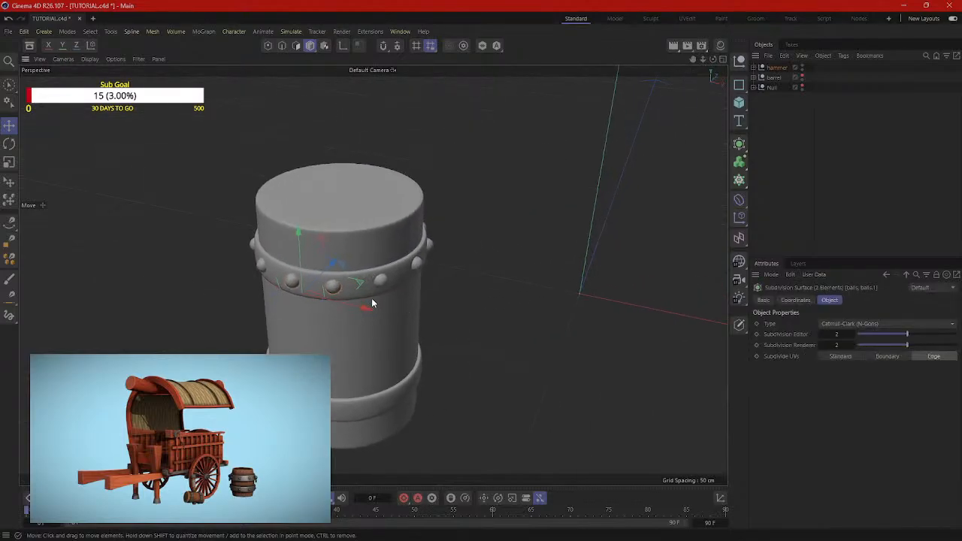
{"action": "scroll", "coordinate": [371, 299], "scroll_direction": "up", "scroll_amount": 1}
{"action": "left_click", "coordinate": [753, 67]}
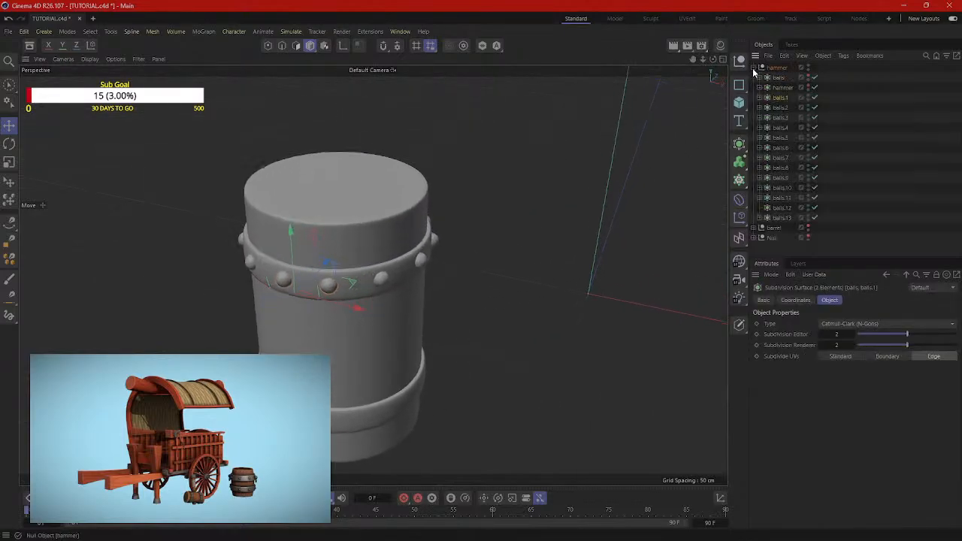
{"action": "left_click", "coordinate": [781, 98], "text": "shift"}
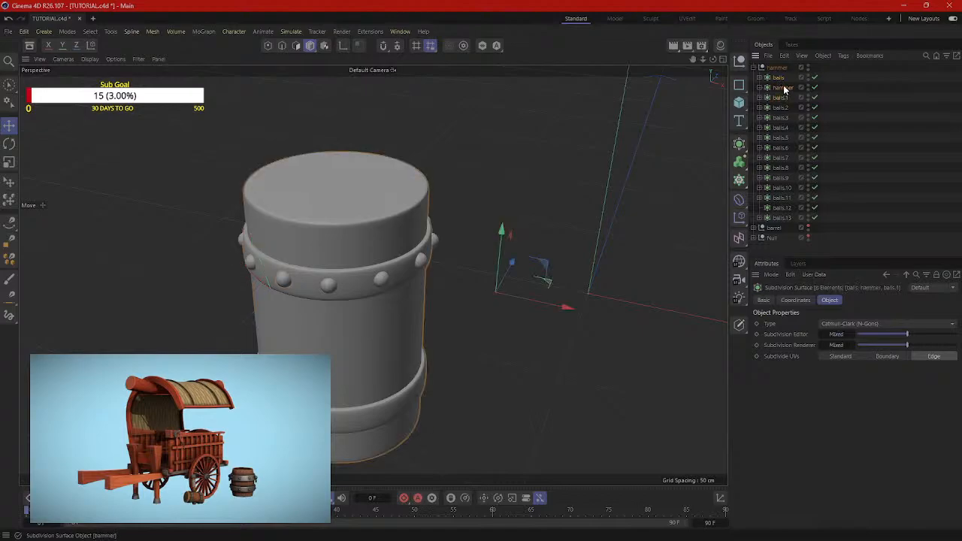
{"action": "left_click", "coordinate": [777, 108]}
{"action": "left_click", "coordinate": [784, 118], "text": "shift"}
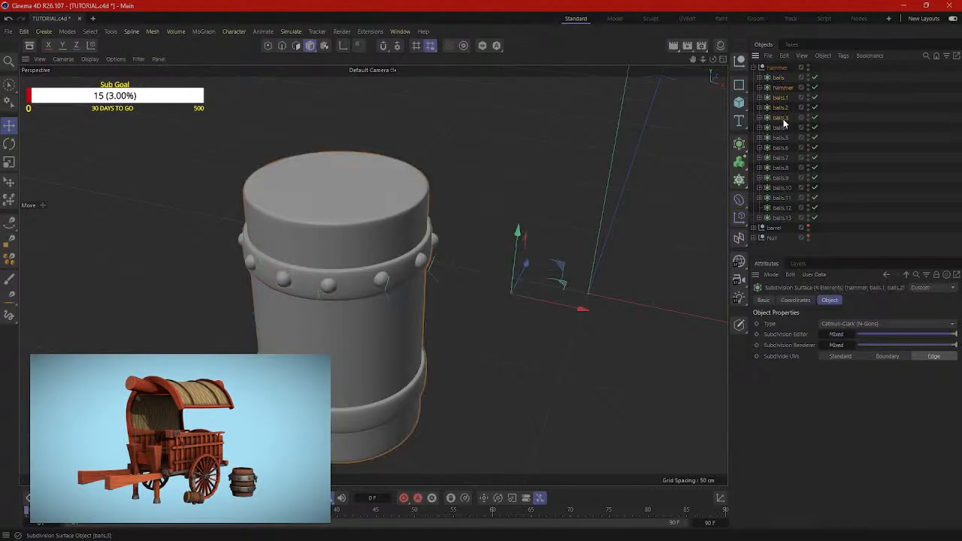
Step: Select all rivets from balls through balls.13 without the hammer object, and duplicate them straight down onto the lower band
{"action": "left_click", "coordinate": [779, 78]}
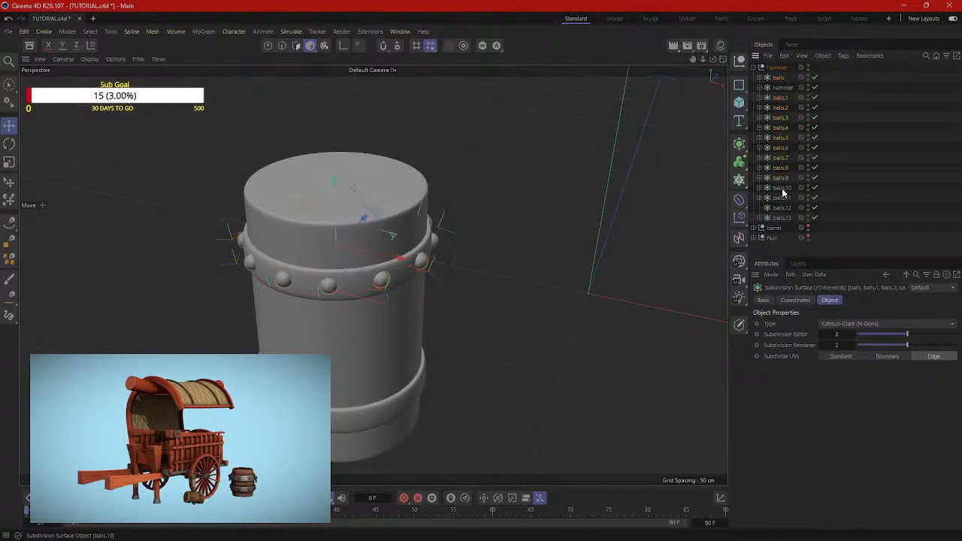
{"action": "left_click", "coordinate": [781, 218], "text": "ctrl"}
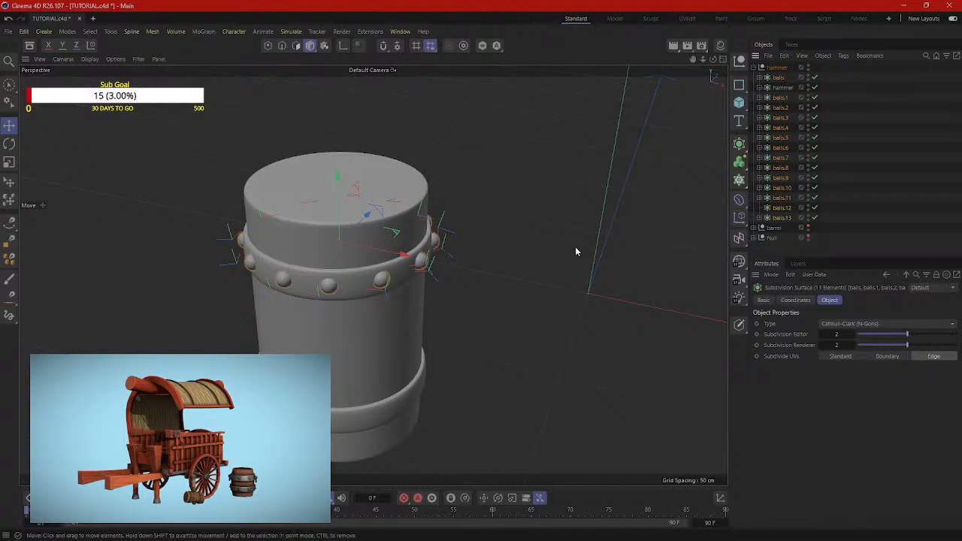
{"action": "left_click_drag", "start_coordinate": [575, 247], "coordinate": [612, 197], "text": "alt"}
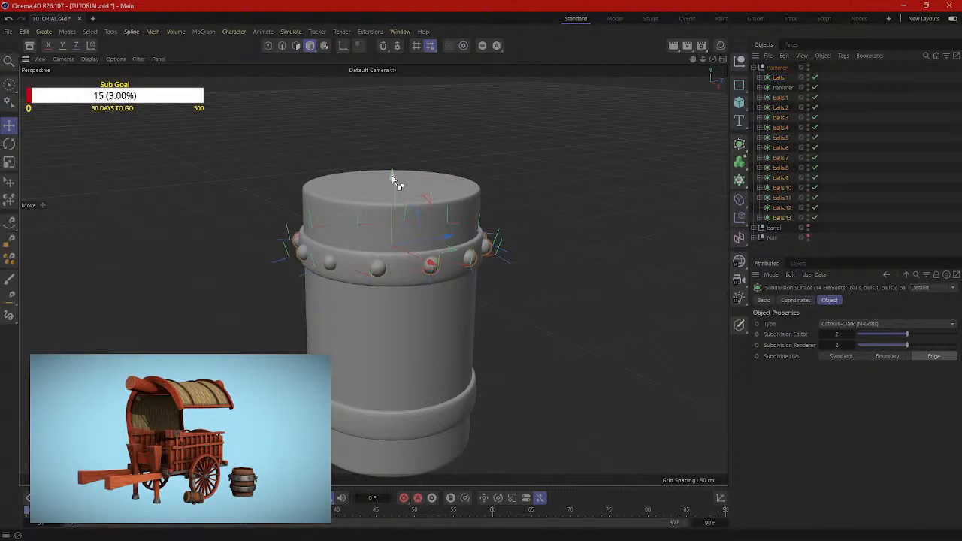
{"action": "left_click_drag", "start_coordinate": [392, 181], "coordinate": [392, 324]}
Step: Scale the duplicated rivet ring to fit the mallet head's lower band and deselect it
{"action": "key", "text": "t"}
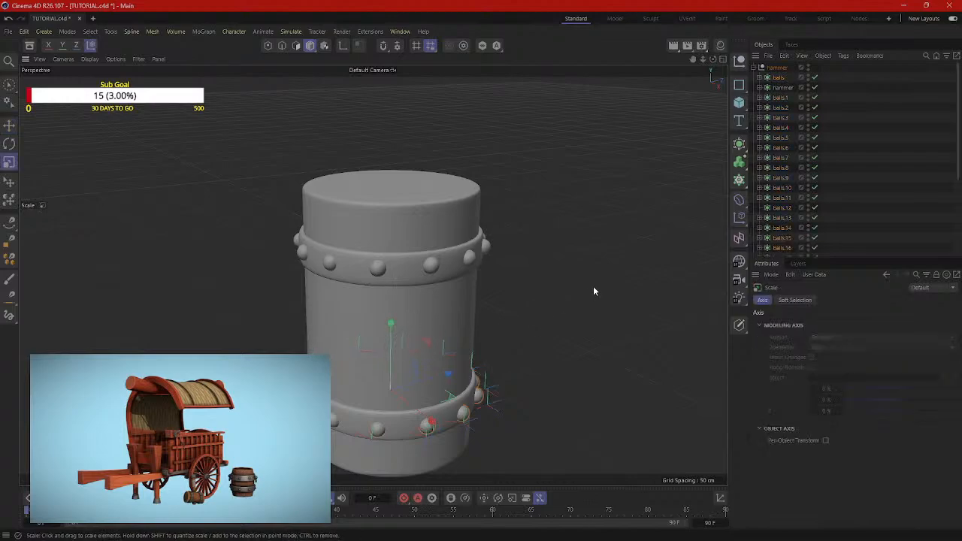
{"action": "left_click_drag", "start_coordinate": [593, 285], "coordinate": [564, 266]}
{"action": "left_click", "coordinate": [643, 295]}
{"action": "scroll", "coordinate": [571, 263], "scroll_direction": "down", "scroll_amount": 3}
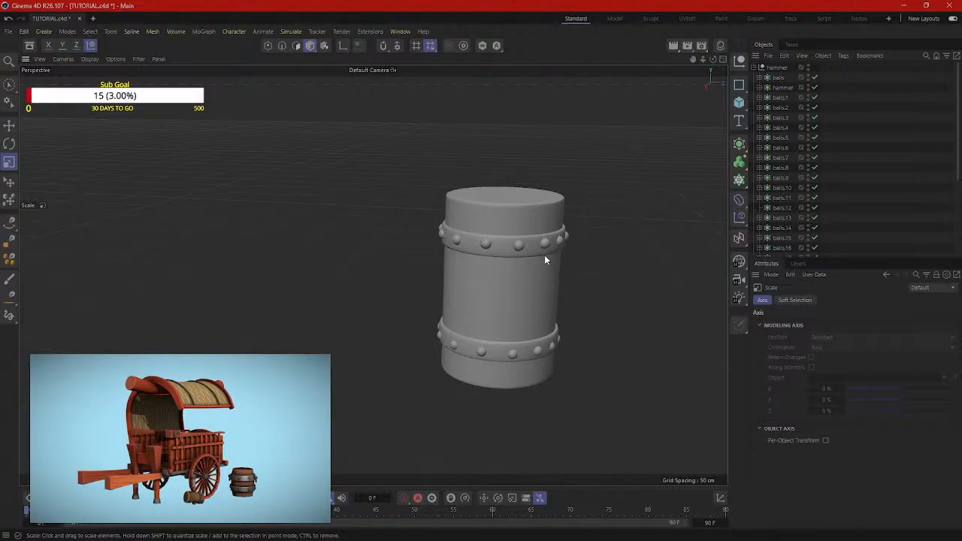
{"action": "left_click_drag", "start_coordinate": [459, 260], "coordinate": [528, 245], "text": "alt"}
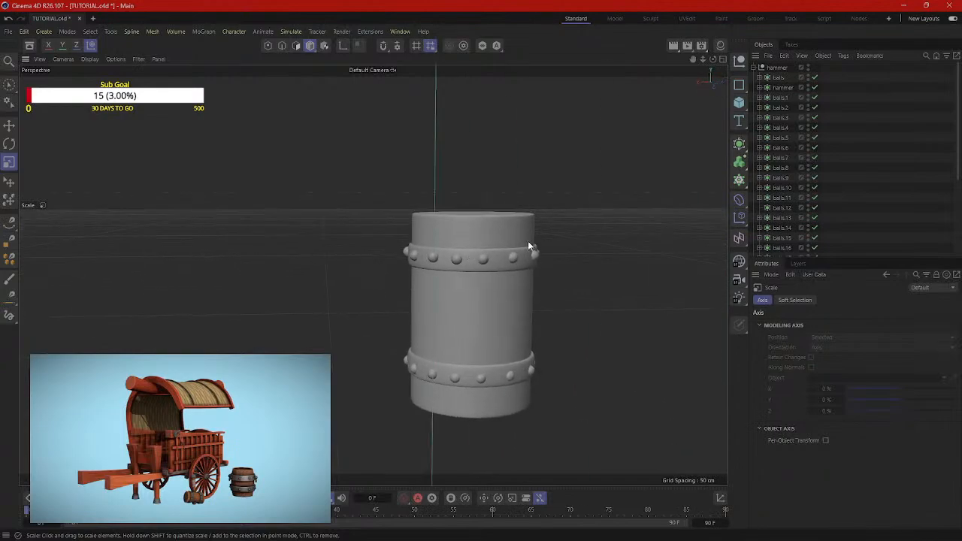
{"action": "scroll", "coordinate": [533, 240], "scroll_direction": "down", "scroll_amount": 4}
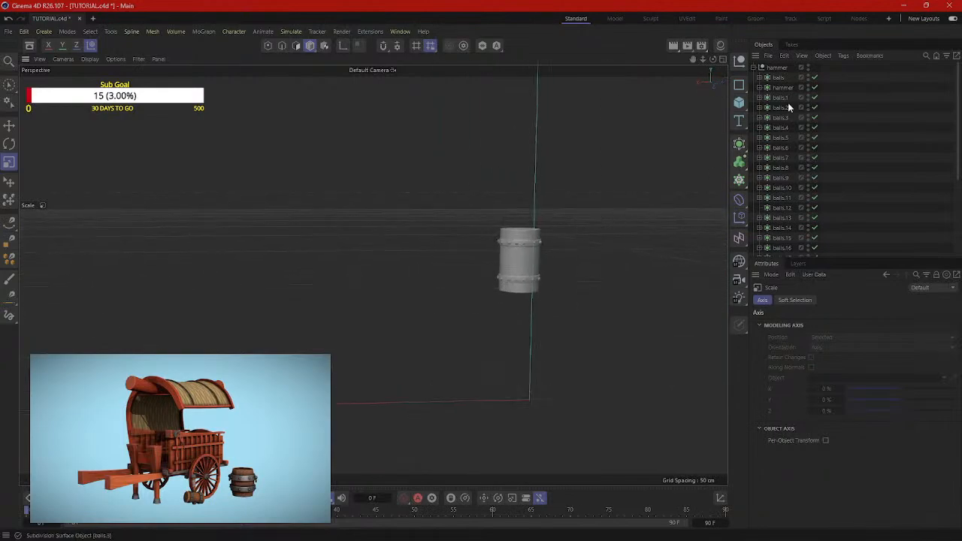
Step: Collapse the hammer group and examine the mallet beside the wheel in the cart reference image
{"action": "left_click", "coordinate": [753, 68]}
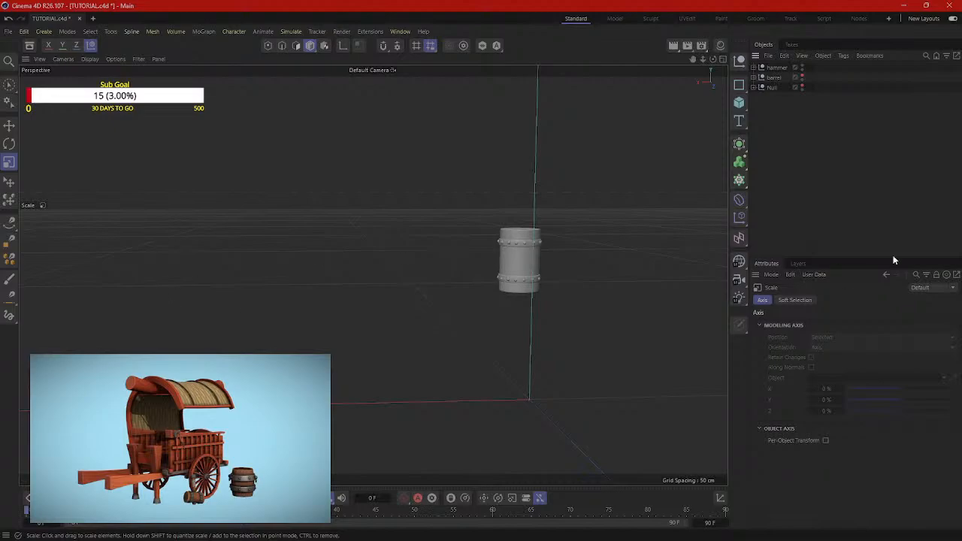
{"action": "left_click_drag", "start_coordinate": [961, 143], "coordinate": [654, 80]}
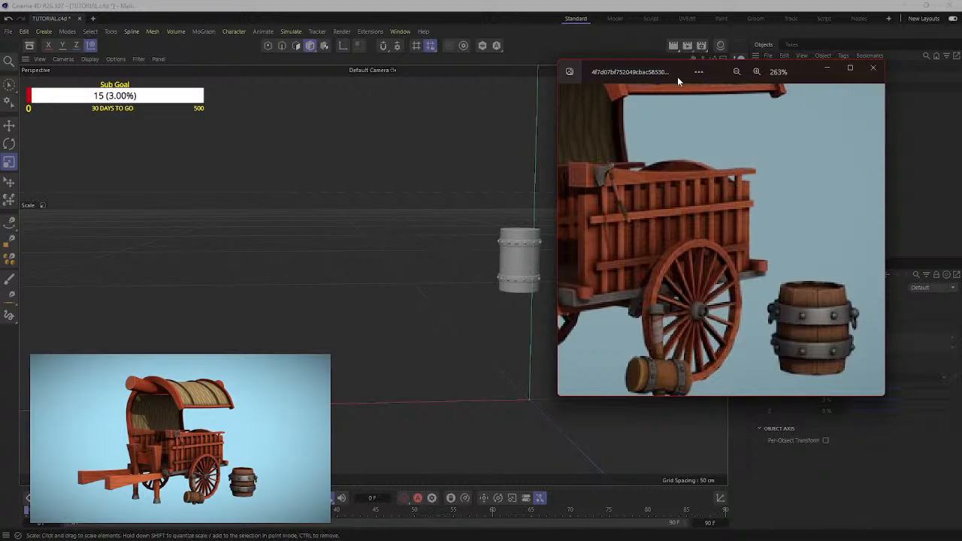
{"action": "left_click_drag", "start_coordinate": [804, 78], "coordinate": [961, 78]}
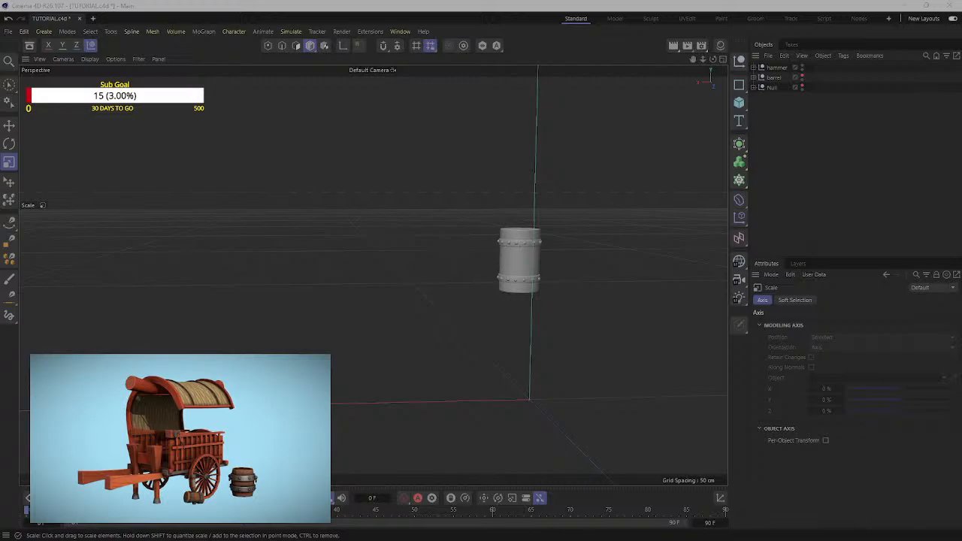
{"action": "scroll", "coordinate": [604, 243], "scroll_direction": "up", "scroll_amount": 2}
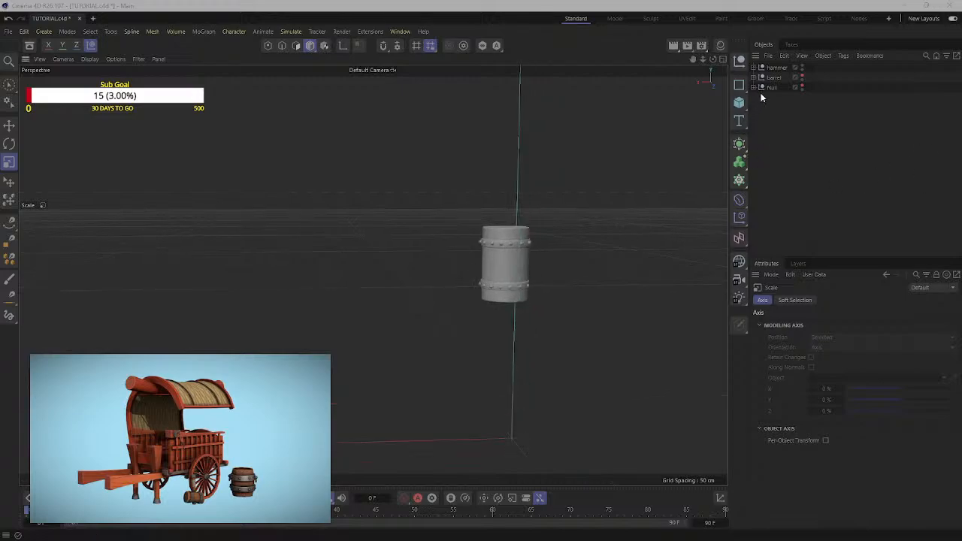
Step: Make the barrel group visible and compare the mallet head and barrel with the cart reference image
{"action": "left_click", "coordinate": [802, 77]}
{"action": "left_click_drag", "start_coordinate": [528, 120], "coordinate": [363, 142], "text": "alt"}
{"action": "left_click_drag", "start_coordinate": [663, 182], "coordinate": [447, 304], "text": "alt"}
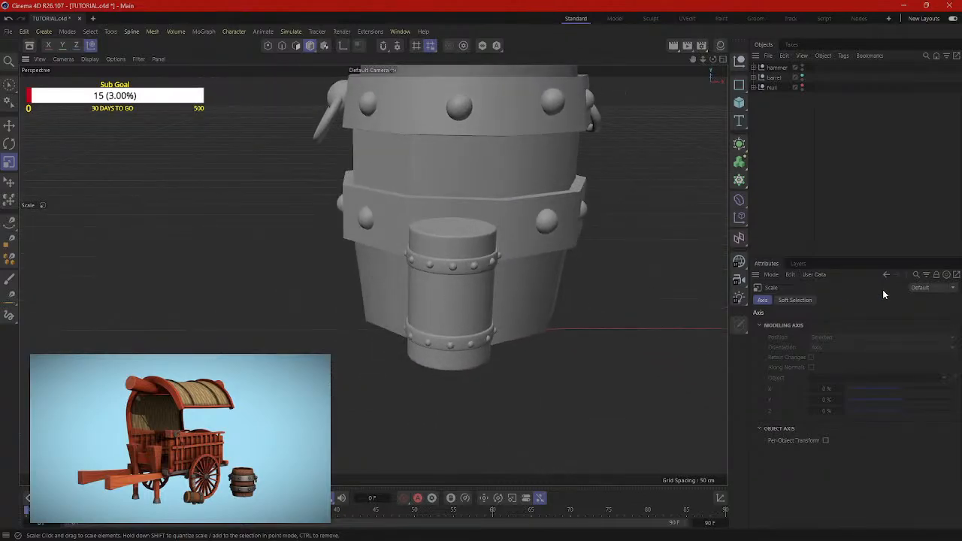
{"action": "left_click_drag", "start_coordinate": [961, 76], "coordinate": [619, 76]}
{"action": "scroll", "coordinate": [686, 295], "scroll_direction": "down", "scroll_amount": 2}
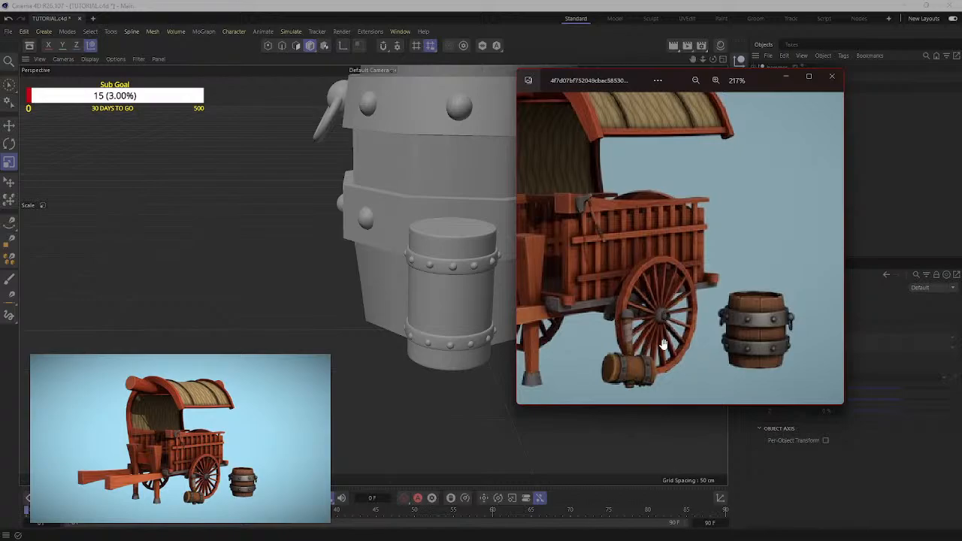
{"action": "left_click_drag", "start_coordinate": [633, 78], "coordinate": [961, 159]}
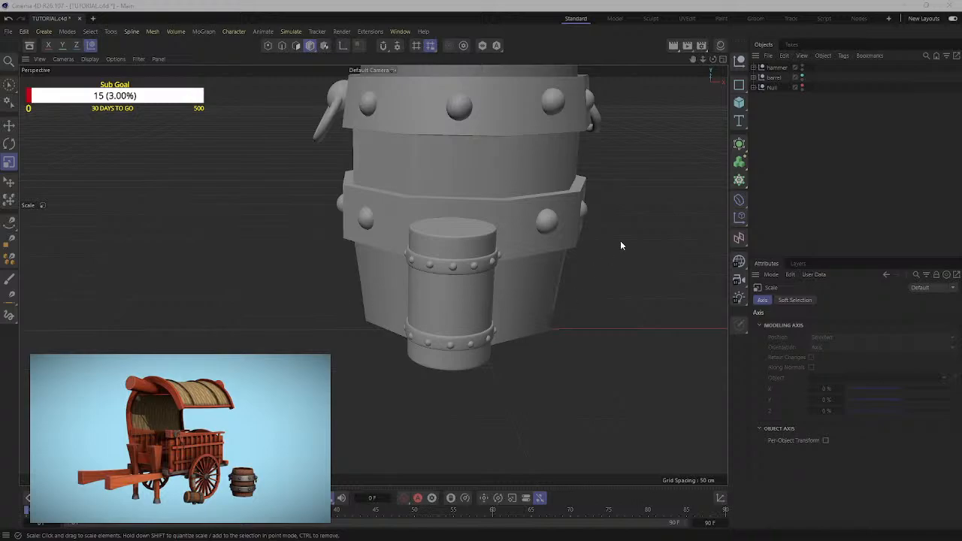
Step: Add a cylinder for the mallet's handle, thin its radius to about 4.2 cm and move it forward in front of the barrel
{"action": "left_click", "coordinate": [739, 102]}
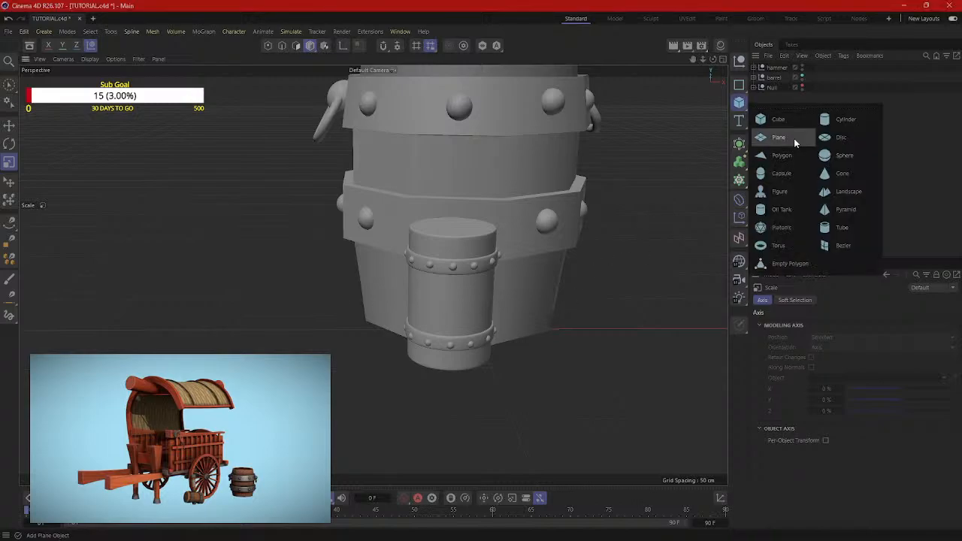
{"action": "left_click", "coordinate": [840, 121]}
{"action": "scroll", "coordinate": [534, 259], "scroll_direction": "down", "scroll_amount": 5}
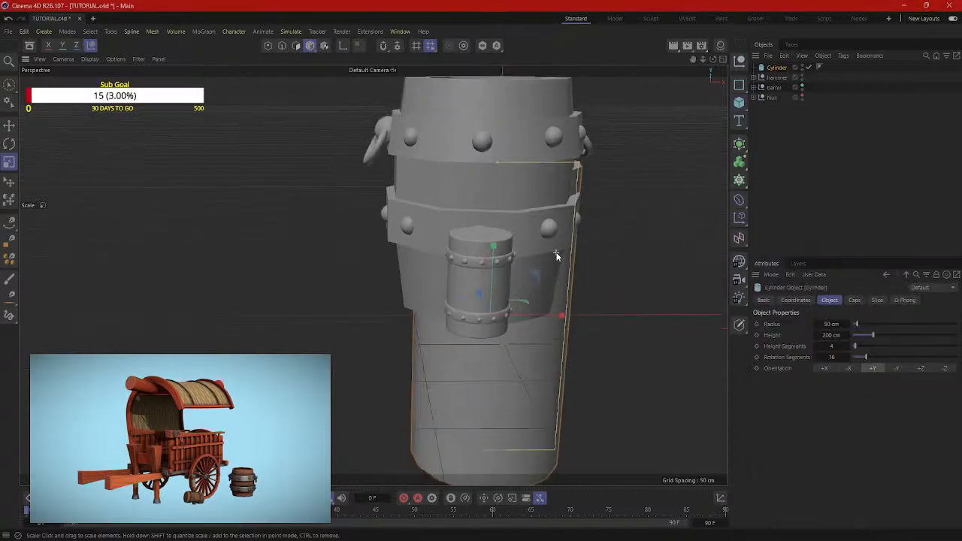
{"action": "left_click_drag", "start_coordinate": [571, 191], "coordinate": [520, 205]}
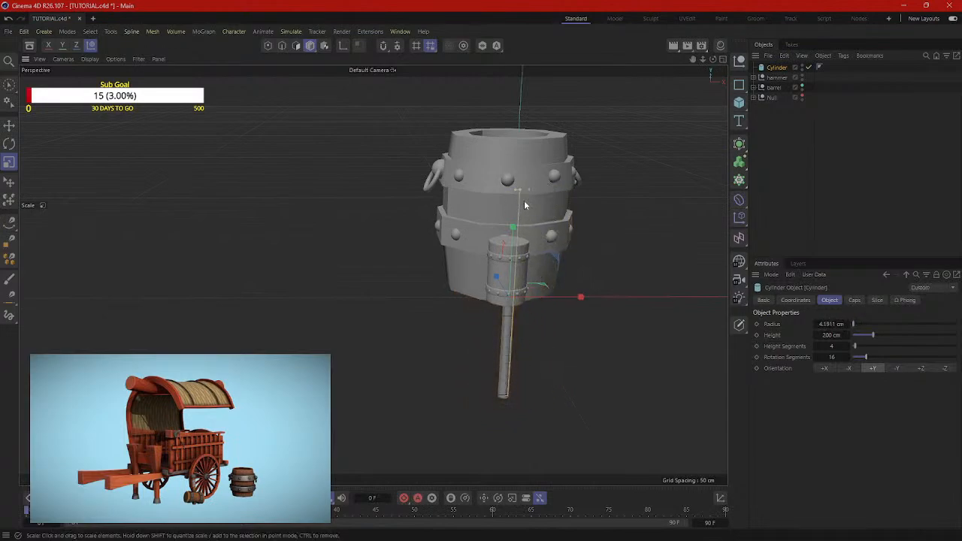
{"action": "key", "text": "e"}
{"action": "mouse_move", "coordinate": [501, 285]}
{"action": "left_mouse_down"}
{"action": "mouse_move", "coordinate": [518, 311]}
{"action": "mouse_move", "coordinate": [515, 292]}
{"action": "mouse_move", "coordinate": [506, 294]}
{"action": "left_mouse_up"}
Step: Prepare the handle cylinder for rotation and show its coordinate values
{"action": "key", "text": "r"}
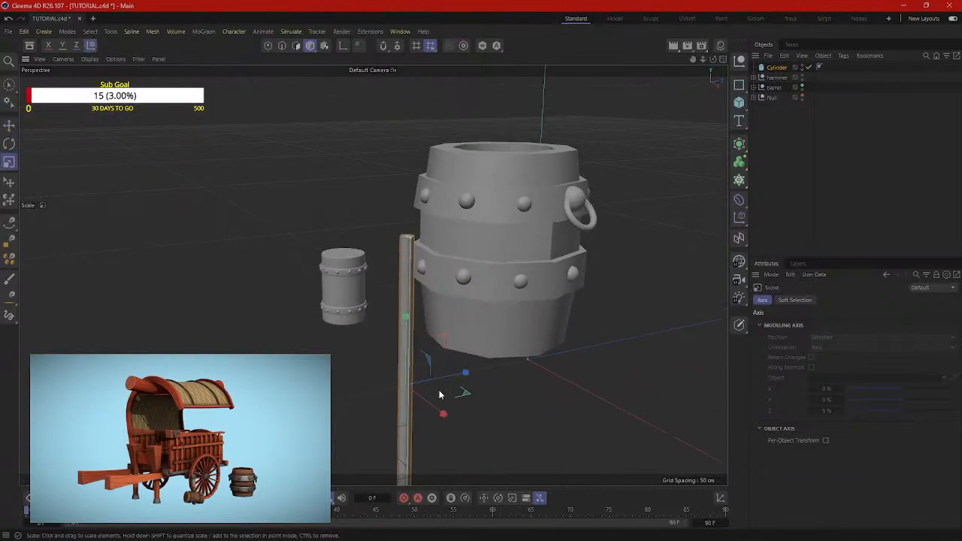
{"action": "left_click_drag", "start_coordinate": [433, 373], "coordinate": [546, 368], "text": "alt"}
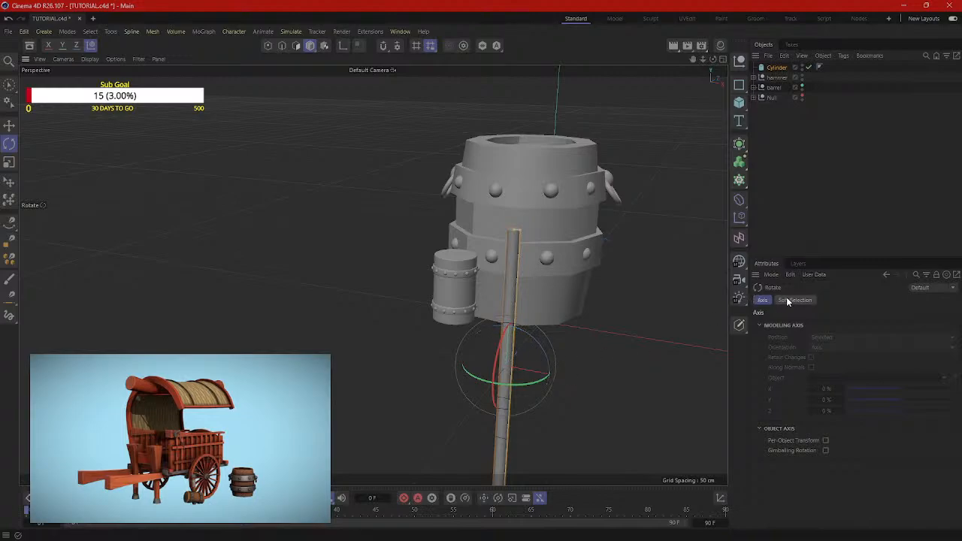
{"action": "left_click", "coordinate": [774, 69]}
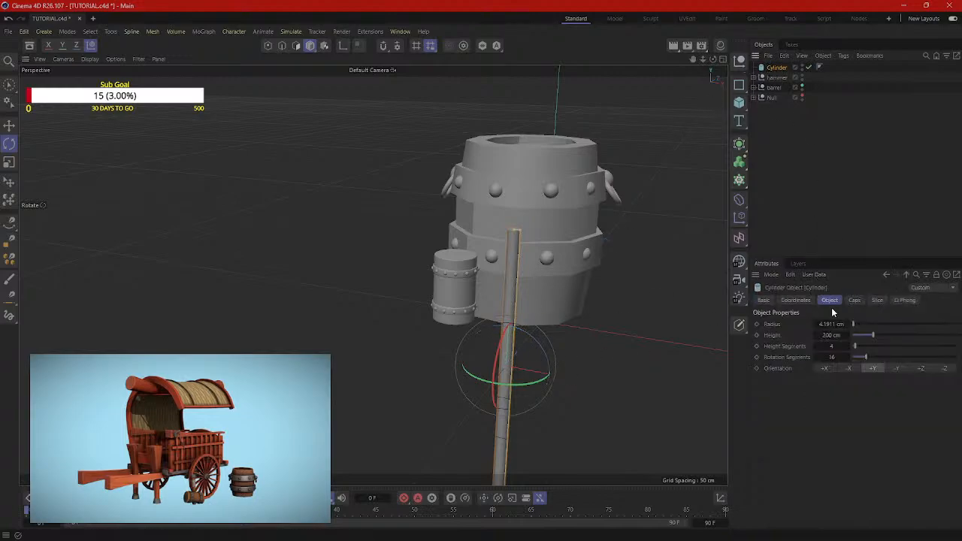
{"action": "left_click", "coordinate": [797, 300]}
Step: Try rotating the handle cylinder through its rotation values and with the rotation handle, and undo each attempt
{"action": "mouse_move", "coordinate": [868, 348]}
{"action": "left_mouse_down"}
{"action": "mouse_move", "coordinate": [902, 349]}
{"action": "mouse_move", "coordinate": [891, 361]}
{"action": "mouse_move", "coordinate": [863, 360]}
{"action": "mouse_move", "coordinate": [882, 338]}
{"action": "left_mouse_up"}
{"action": "key", "text": "ctrl+z"}
{"action": "key", "text": "ctrl+z"}
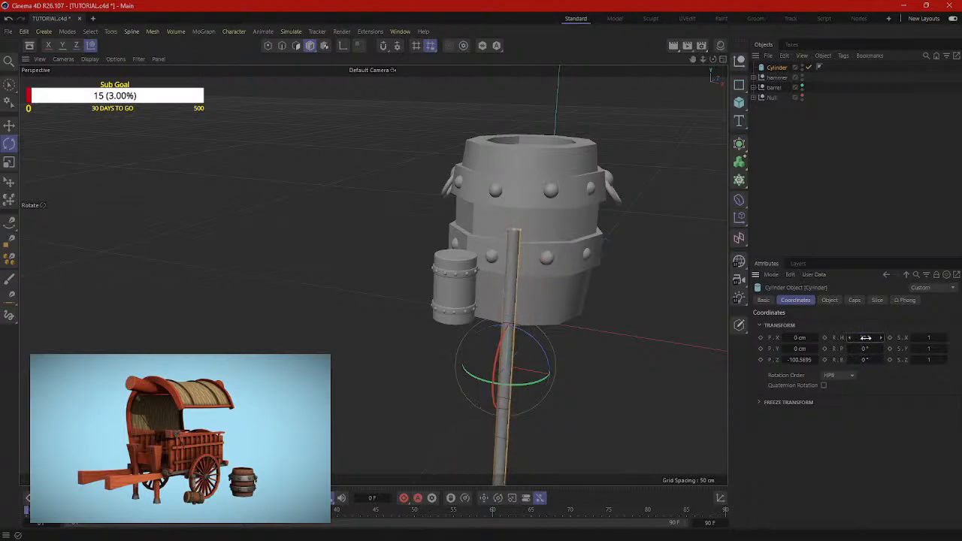
{"action": "left_click", "coordinate": [865, 361]}
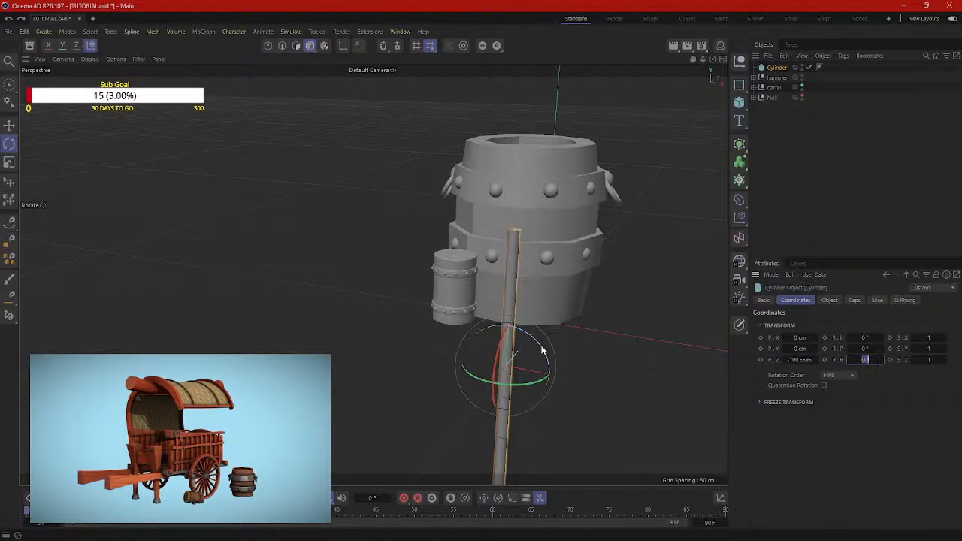
{"action": "left_click_drag", "start_coordinate": [535, 350], "coordinate": [554, 324]}
{"action": "key", "text": "ctrl+z"}
Step: Set the handle cylinder's bank rotation (R.B) to 90° so it lies horizontally
{"action": "left_click", "coordinate": [866, 359]}
{"action": "type", "text": "90"}
{"action": "key", "text": "Return"}
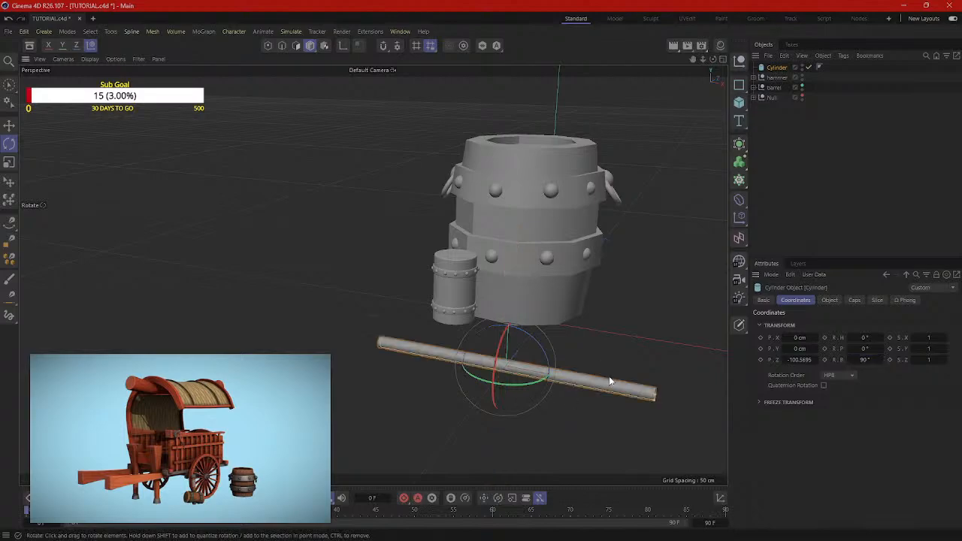
Step: Move the horizontal handle cylinder in depth and height so it passes through the middle of the mallet head
{"action": "key", "text": "e"}
{"action": "left_click_drag", "start_coordinate": [504, 423], "coordinate": [429, 383]}
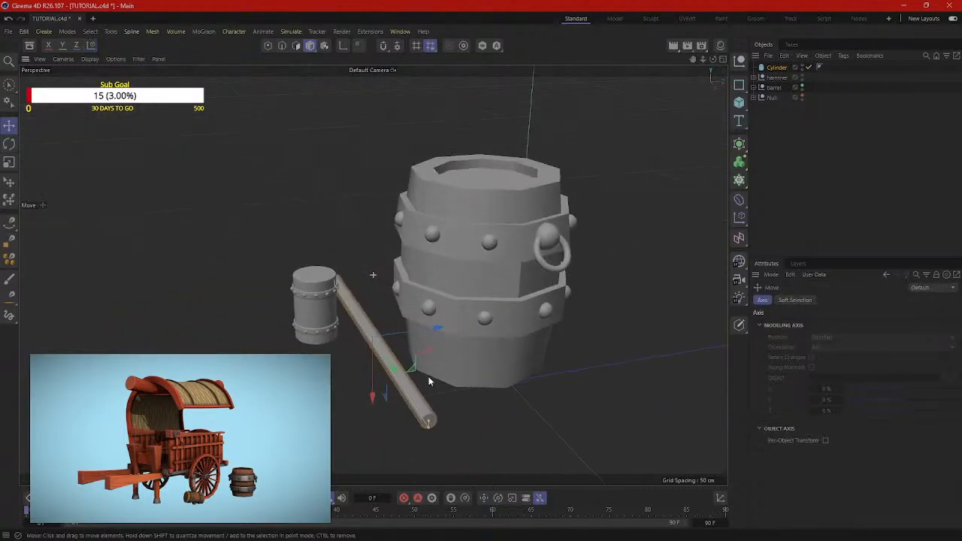
{"action": "left_click_drag", "start_coordinate": [407, 332], "coordinate": [364, 338]}
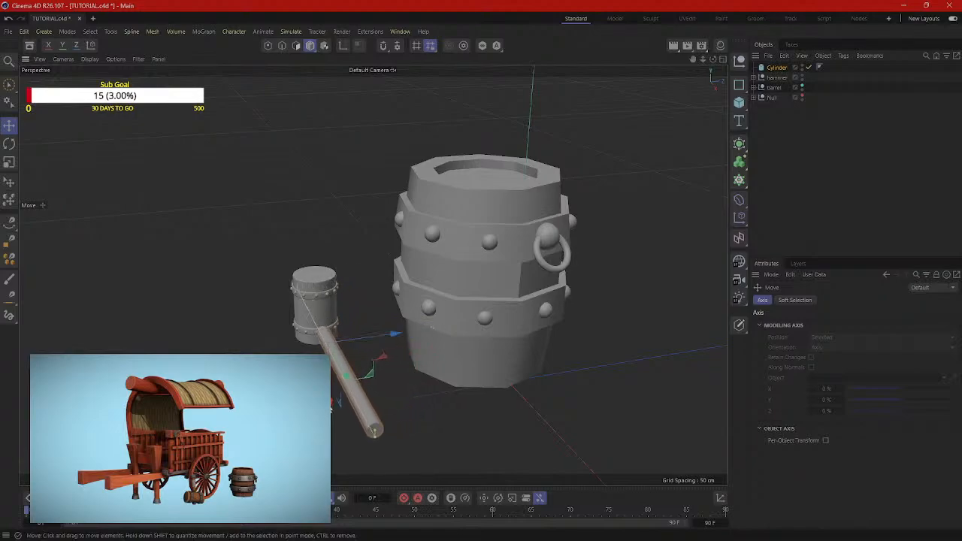
{"action": "left_click_drag", "start_coordinate": [319, 408], "coordinate": [423, 365], "text": "alt"}
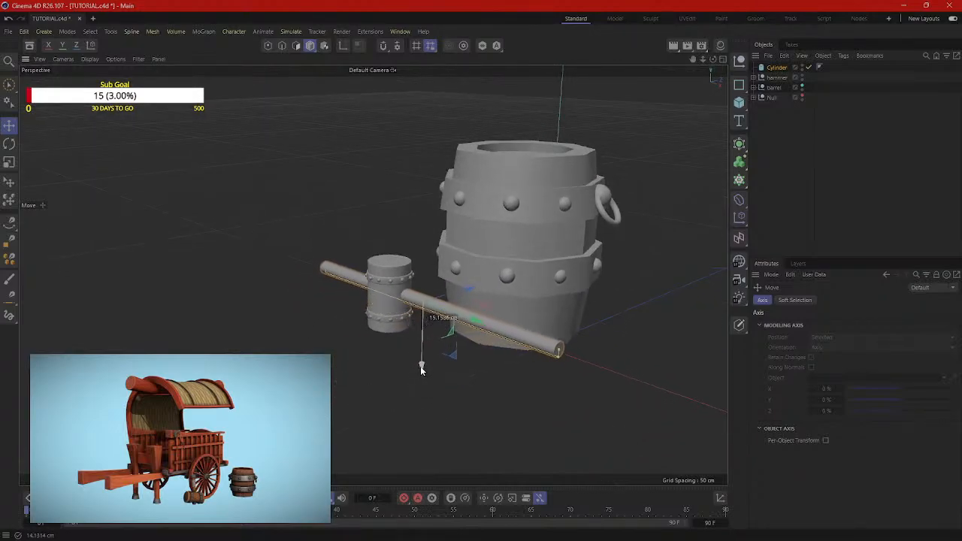
Step: Resize the handle cylinder to about 91 cm long, leaving a short end past the mallet head, and fine-tune its height position
{"action": "left_click_drag", "start_coordinate": [559, 351], "coordinate": [450, 339]}
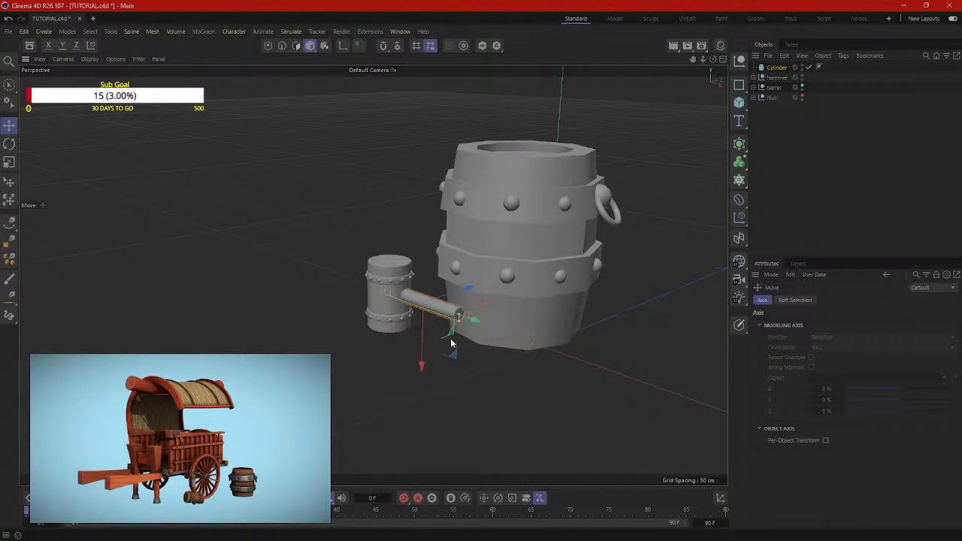
{"action": "scroll", "coordinate": [381, 359], "scroll_direction": "up", "scroll_amount": 3}
{"action": "left_click_drag", "start_coordinate": [372, 353], "coordinate": [414, 344], "text": "alt"}
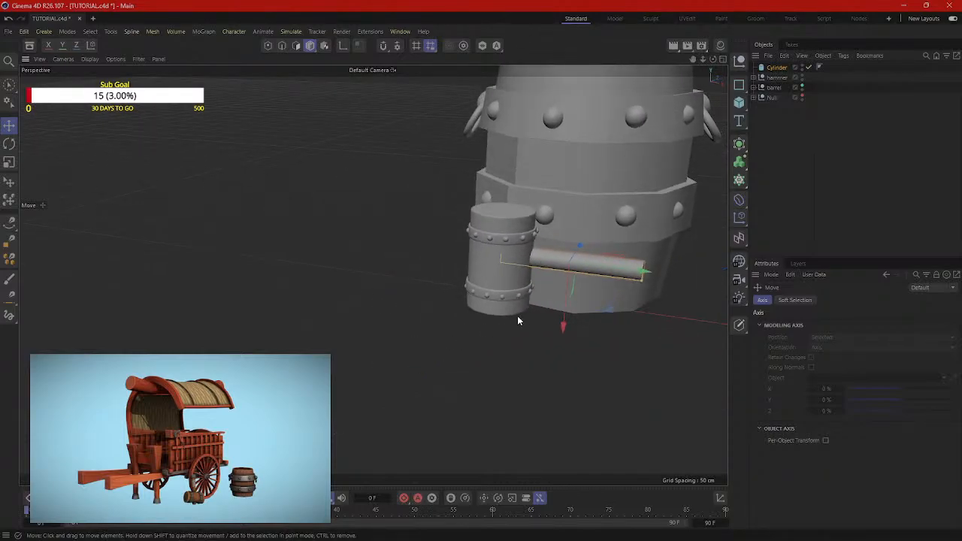
{"action": "left_click_drag", "start_coordinate": [656, 275], "coordinate": [683, 279]}
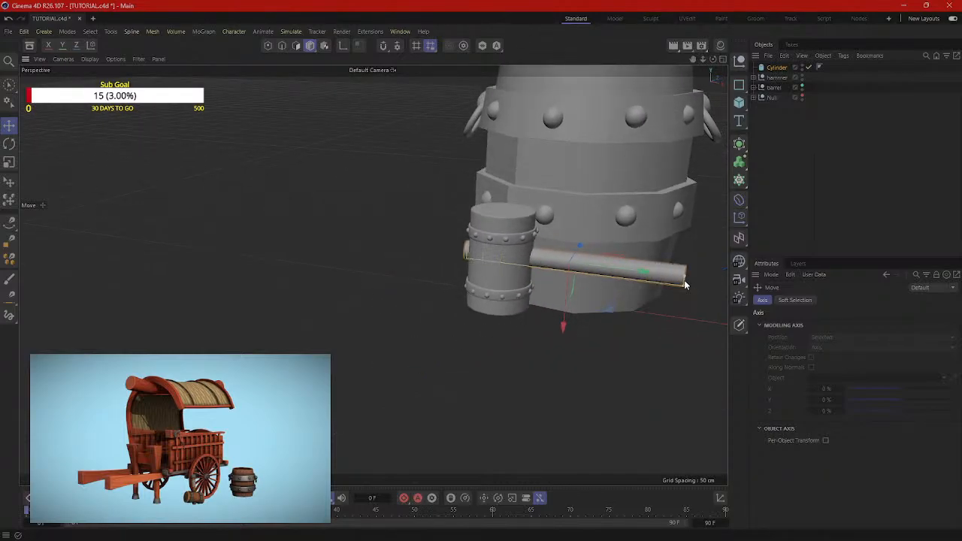
{"action": "left_click_drag", "start_coordinate": [564, 324], "coordinate": [564, 329]}
{"action": "scroll", "coordinate": [535, 311], "scroll_direction": "up", "scroll_amount": 2}
{"action": "left_click_drag", "start_coordinate": [498, 310], "coordinate": [539, 271], "text": "alt"}
{"action": "left_click_drag", "start_coordinate": [538, 292], "coordinate": [419, 362], "text": "alt"}
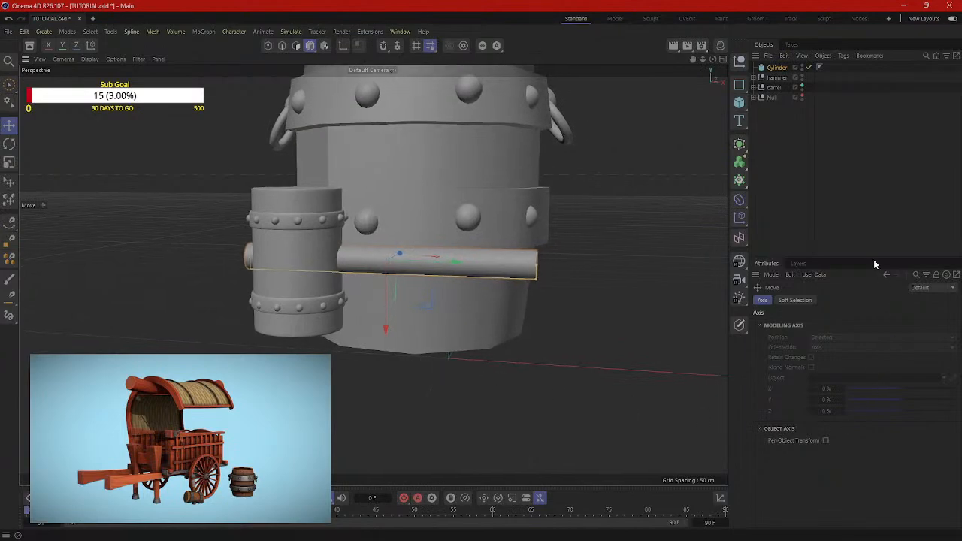
Step: Examine the handle cylinder's segments using Gouraud Shading (Lines), and restore Gouraud Shading without lines
{"action": "left_click", "coordinate": [773, 69]}
{"action": "left_click", "coordinate": [829, 300]}
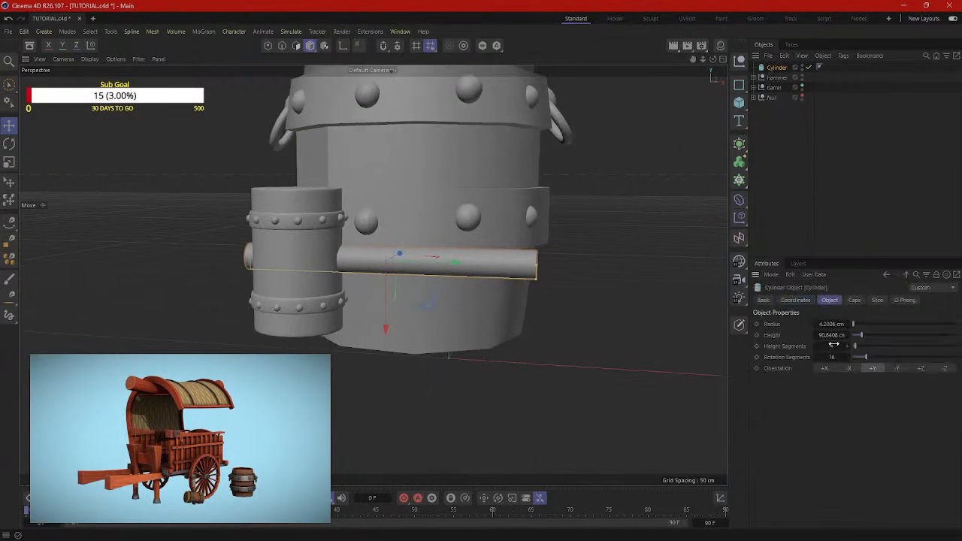
{"action": "left_click", "coordinate": [89, 58]}
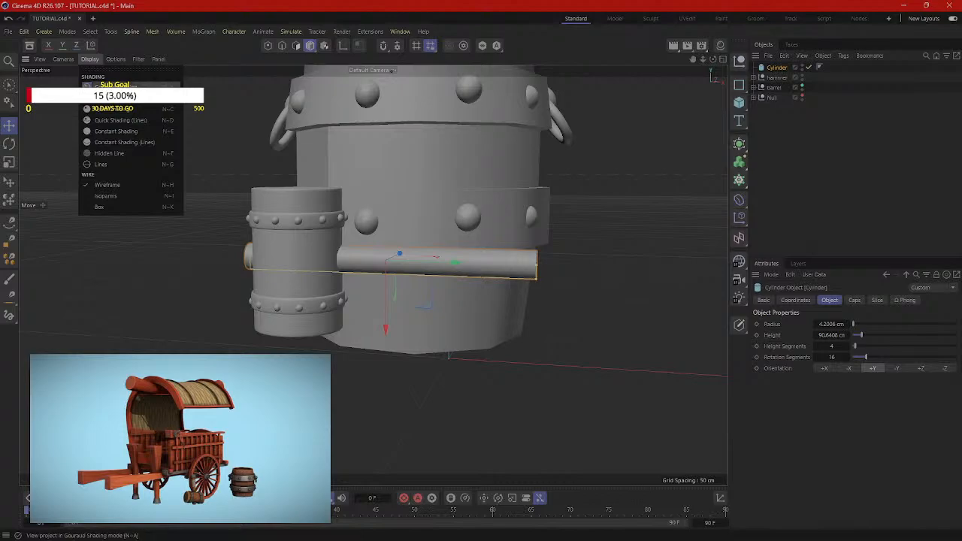
{"action": "left_click", "coordinate": [107, 101]}
{"action": "scroll", "coordinate": [368, 286], "scroll_direction": "up", "scroll_amount": 2}
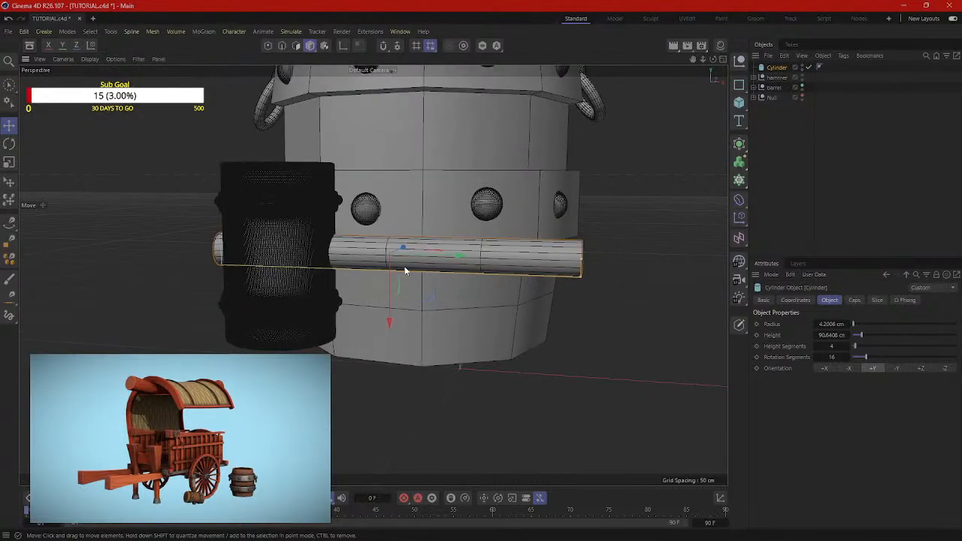
{"action": "left_click_drag", "start_coordinate": [350, 273], "coordinate": [387, 284], "text": "alt"}
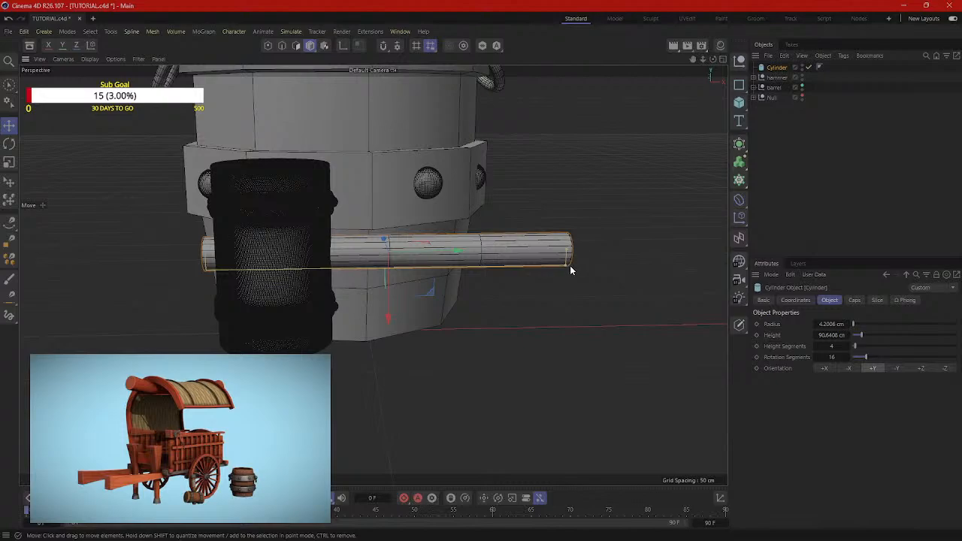
{"action": "left_click", "coordinate": [605, 217]}
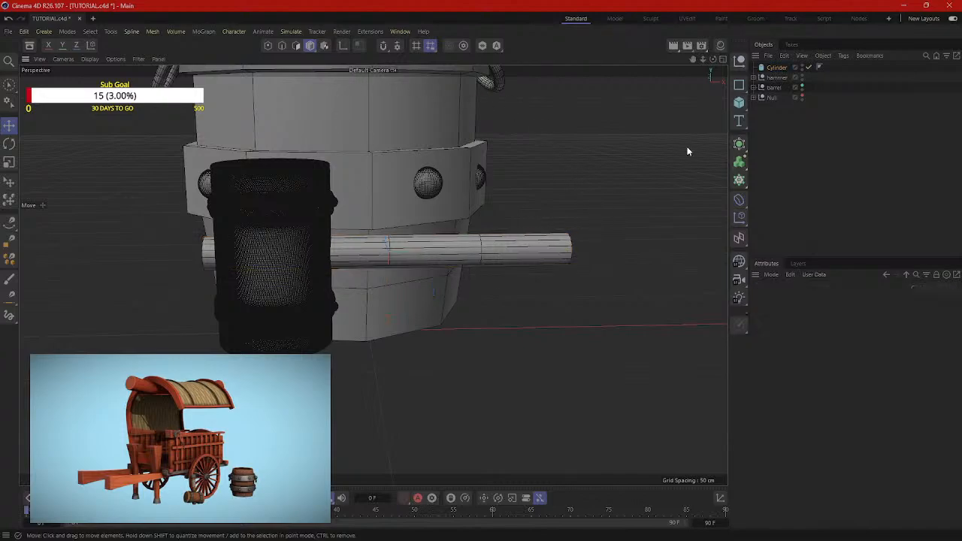
{"action": "left_click", "coordinate": [770, 99]}
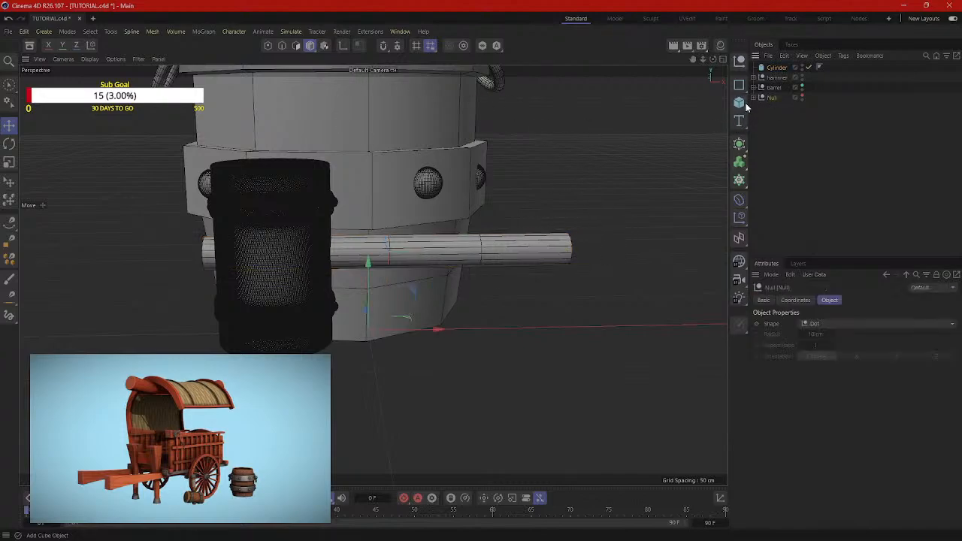
{"action": "left_click", "coordinate": [64, 60]}
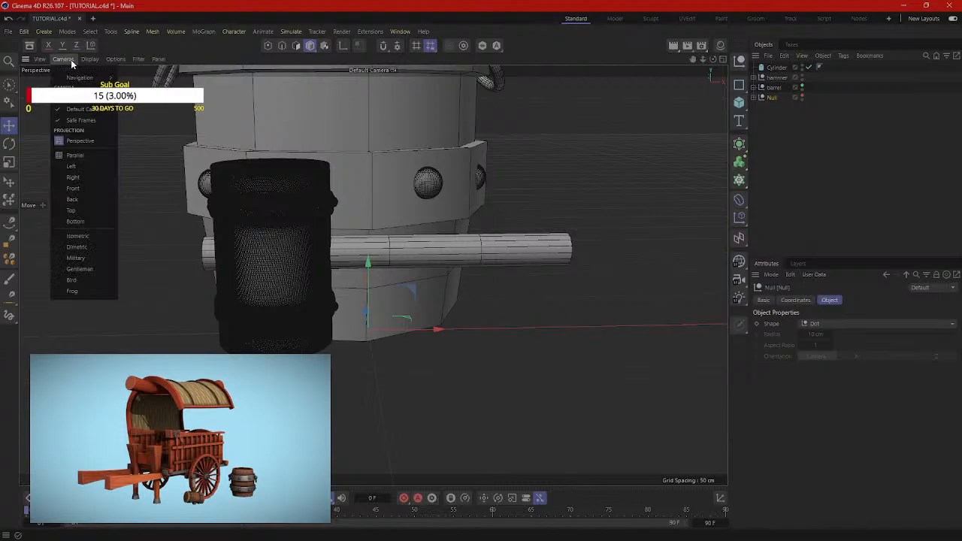
{"action": "mouse_move", "coordinate": [94, 63]}
{"action": "left_click", "coordinate": [113, 87]}
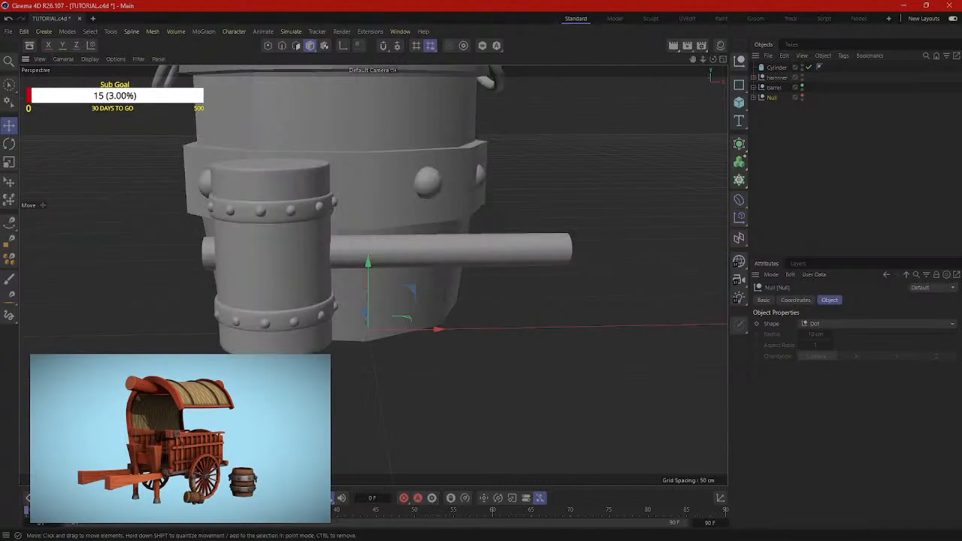
Step: Convert the handle cylinder to an editable polygon object and switch to polygon mode
{"action": "left_click", "coordinate": [566, 253]}
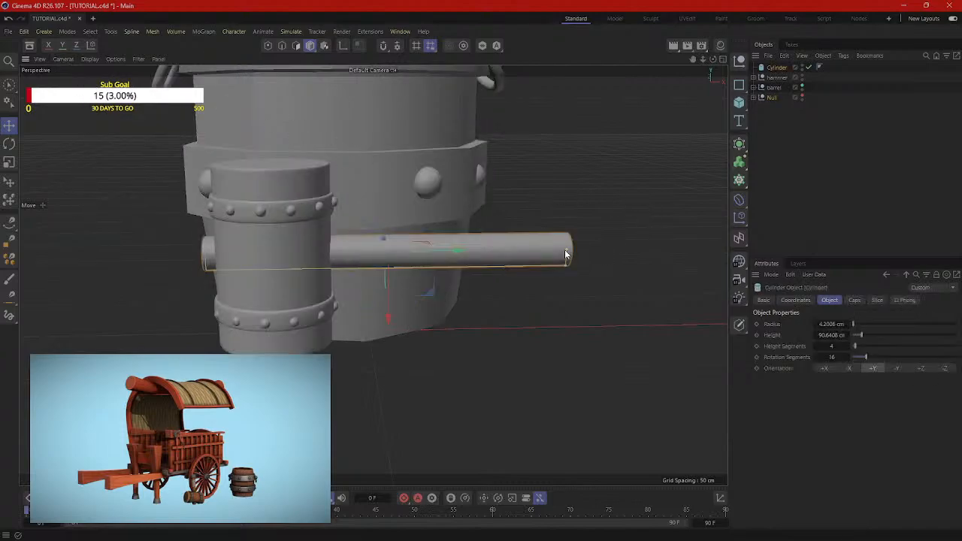
{"action": "key", "text": "c"}
{"action": "left_click", "coordinate": [296, 45]}
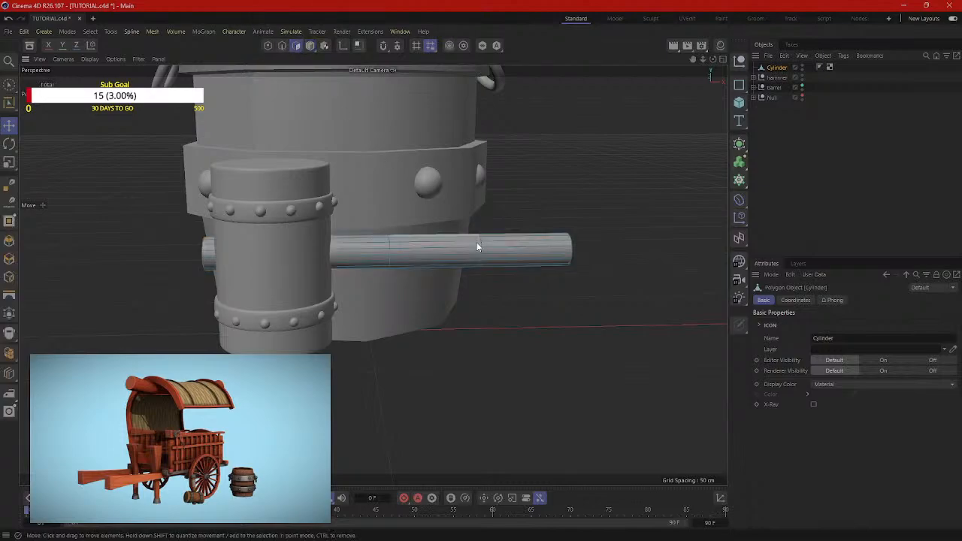
Step: Select the polygon loop around the handle's section second from its free end using Loop Selection
{"action": "left_click_drag", "start_coordinate": [477, 246], "coordinate": [471, 311], "text": "alt"}
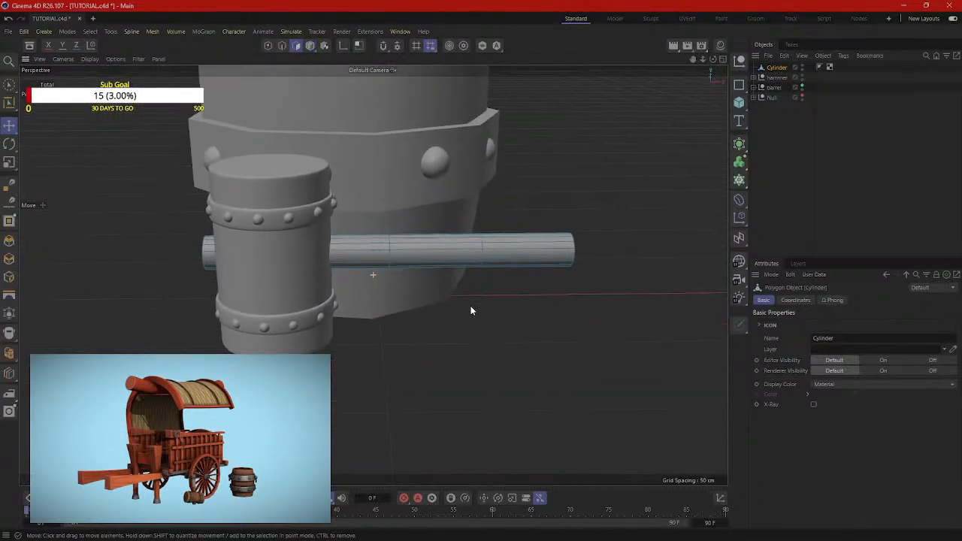
{"action": "key", "text": "u"}
{"action": "key", "text": "l"}
{"action": "left_click", "coordinate": [451, 252]}
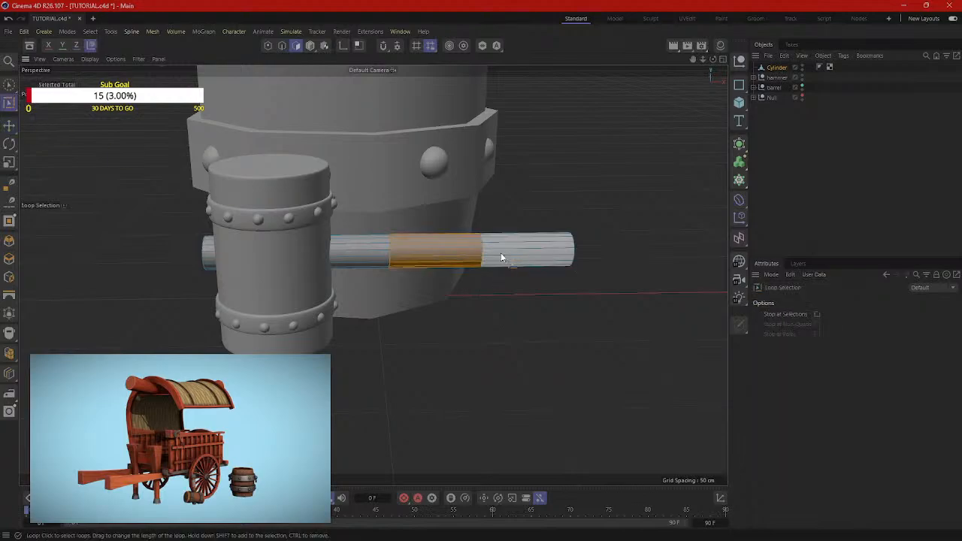
Step: Add the handle's free-end section and end cap to the loop selection, and scale the selected polygons up slightly to thicken that part
{"action": "left_click", "coordinate": [501, 258], "text": "shift"}
{"action": "key", "text": "t"}
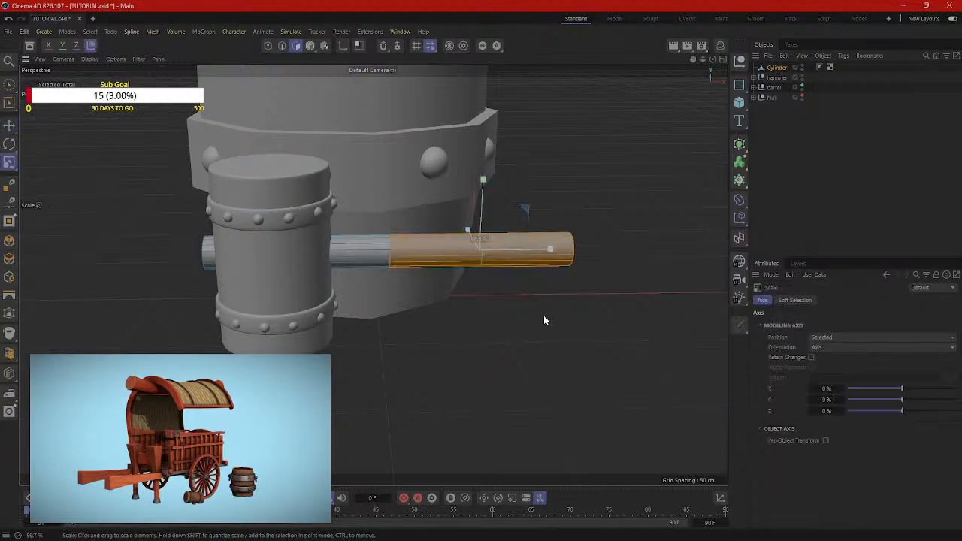
{"action": "left_click_drag", "start_coordinate": [579, 335], "coordinate": [506, 279]}
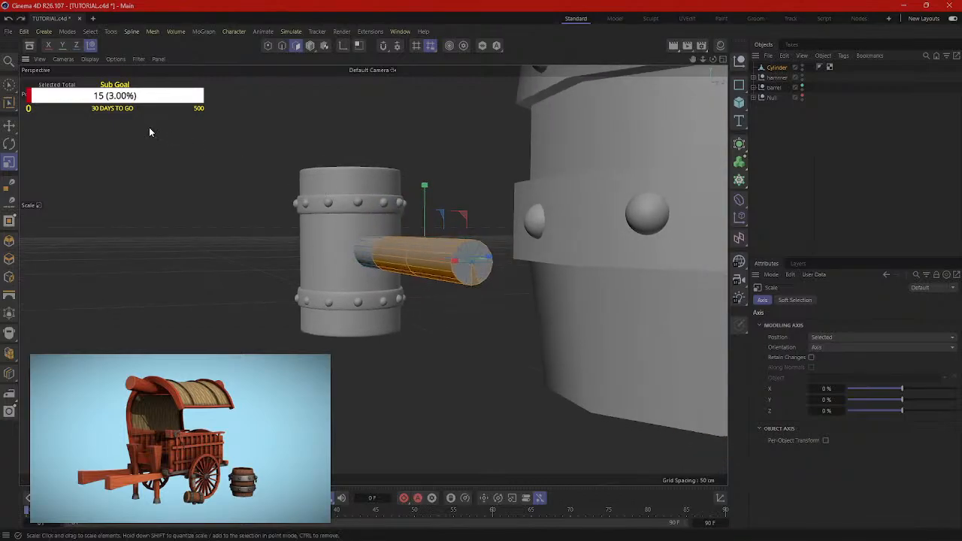
{"action": "left_click", "coordinate": [10, 85]}
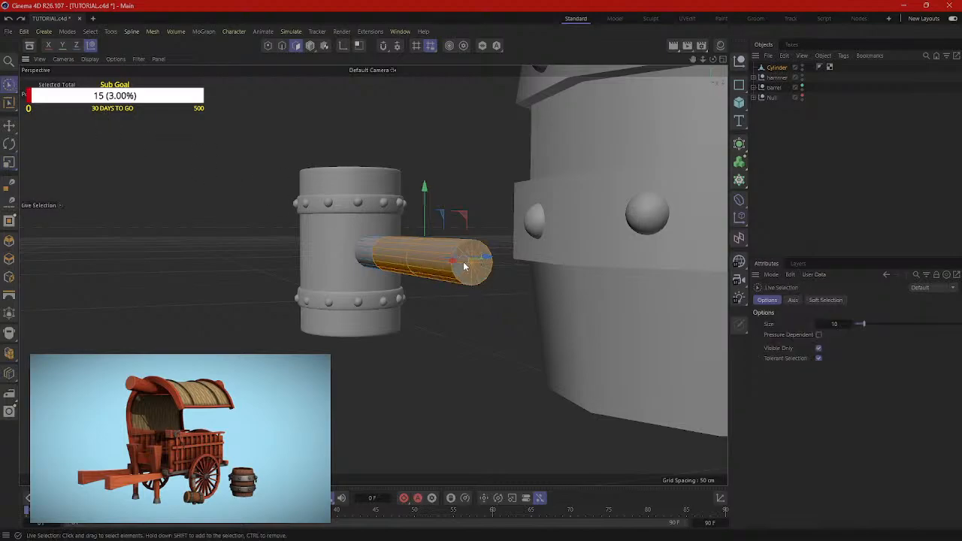
{"action": "left_click_drag", "start_coordinate": [463, 262], "coordinate": [564, 341], "text": "alt"}
{"action": "key", "text": "t"}
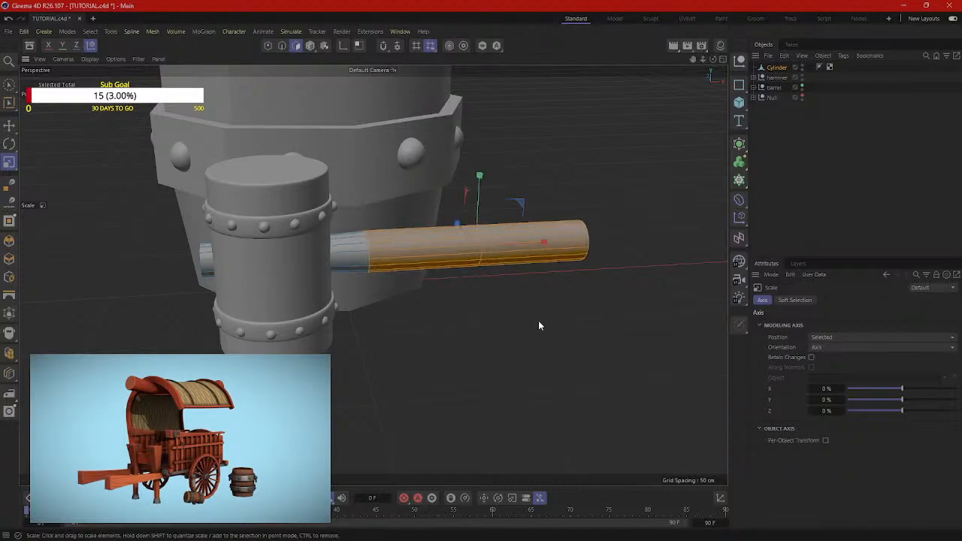
Step: Select the whole handle mesh, lengthen it slightly, shift it along its axis towards the free end, and clear the selection
{"action": "key", "text": "e"}
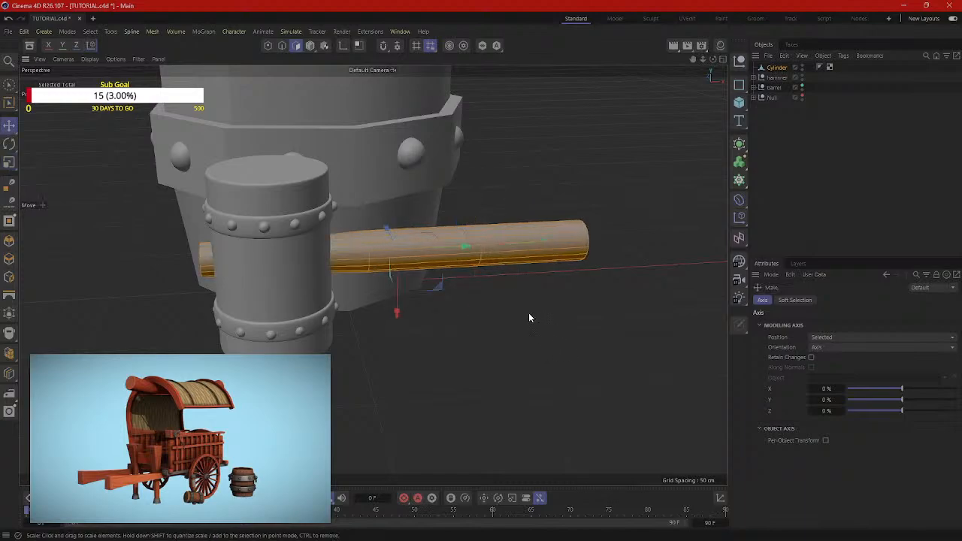
{"action": "left_click_drag", "start_coordinate": [474, 261], "coordinate": [487, 250]}
{"action": "mouse_move", "coordinate": [501, 249]}
{"action": "left_mouse_down"}
{"action": "mouse_move", "coordinate": [477, 251]}
{"action": "mouse_move", "coordinate": [486, 247]}
{"action": "left_mouse_up"}
{"action": "key", "text": "t"}
{"action": "key", "text": "e"}
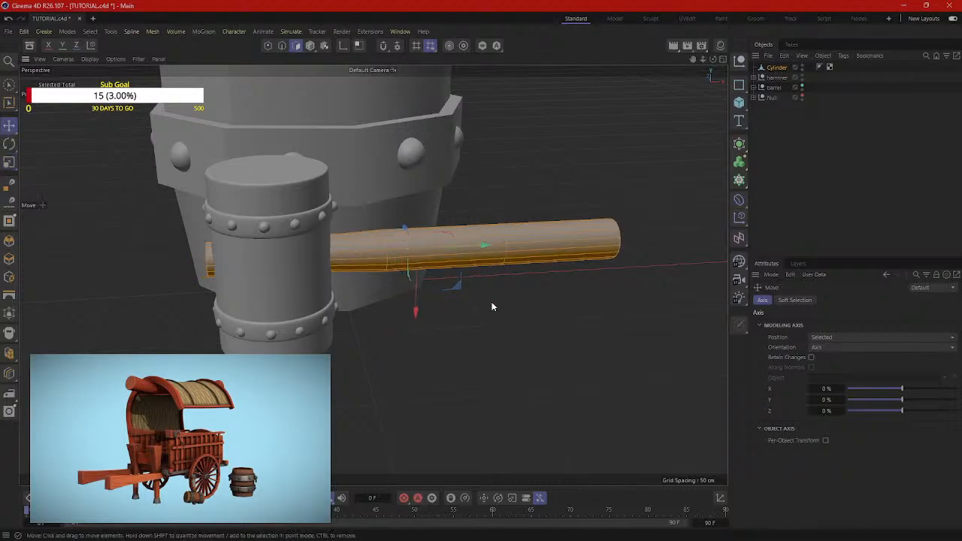
{"action": "left_click", "coordinate": [520, 367]}
{"action": "left_click_drag", "start_coordinate": [521, 368], "coordinate": [456, 233], "text": "alt"}
{"action": "left_click", "coordinate": [425, 240]}
{"action": "left_click", "coordinate": [471, 355]}
{"action": "left_click_drag", "start_coordinate": [471, 355], "coordinate": [419, 353], "text": "alt"}
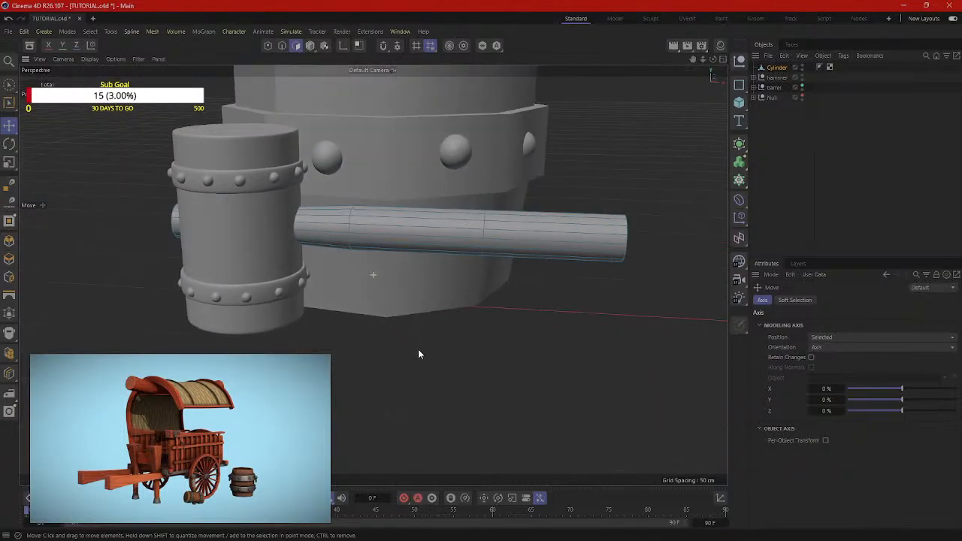
Step: Add a loop cut around the handle near its free end, at about 70% of the last section
{"action": "middle_click_drag", "start_coordinate": [595, 296], "coordinate": [481, 275], "text": "alt"}
{"action": "right_click", "coordinate": [560, 264]}
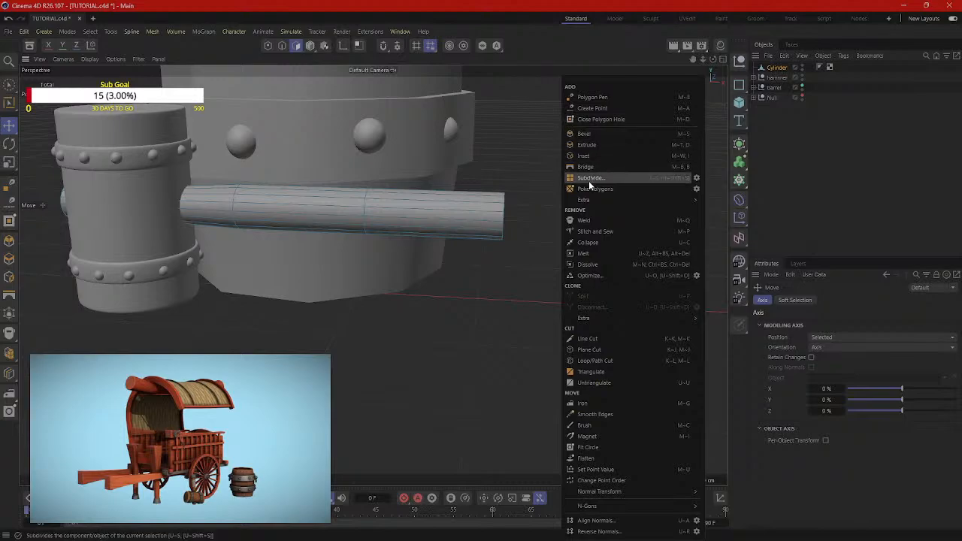
{"action": "left_click", "coordinate": [595, 363]}
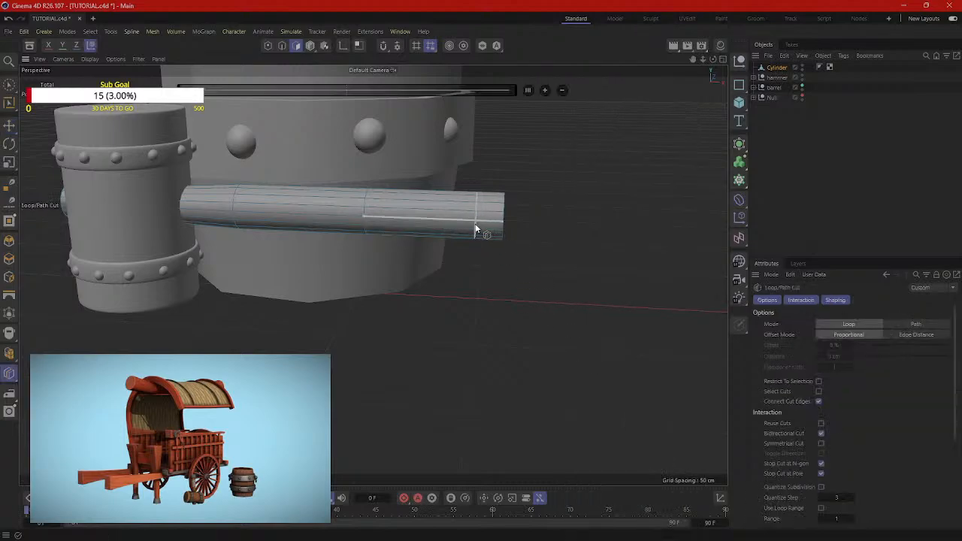
{"action": "left_click", "coordinate": [461, 223]}
{"action": "left_click_drag", "start_coordinate": [530, 260], "coordinate": [542, 278], "text": "alt"}
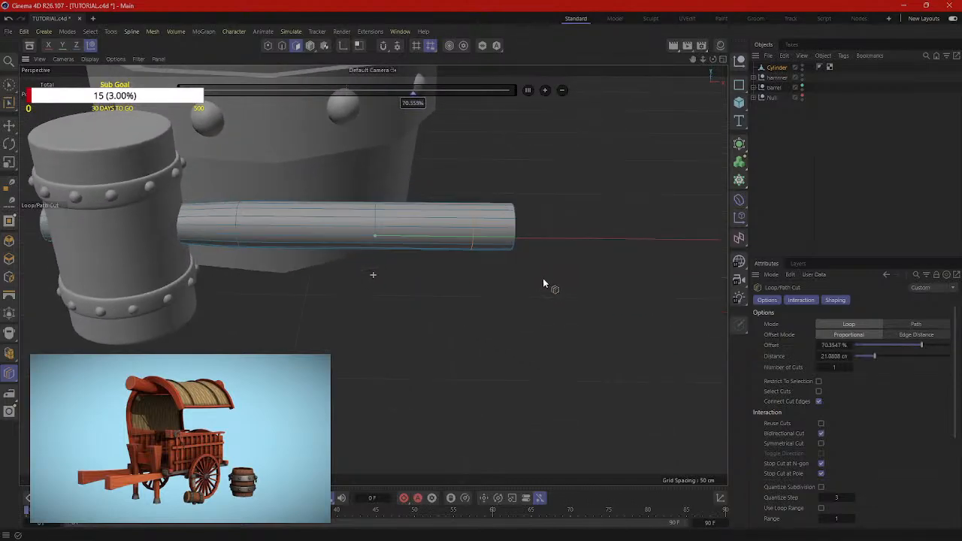
Step: Select the narrow polygon loop at the handle's free end, extrude it outward about 1.5 cm as a collar, and clear the selection
{"action": "left_click", "coordinate": [298, 46]}
{"action": "key", "text": "u"}
{"action": "key", "text": "l"}
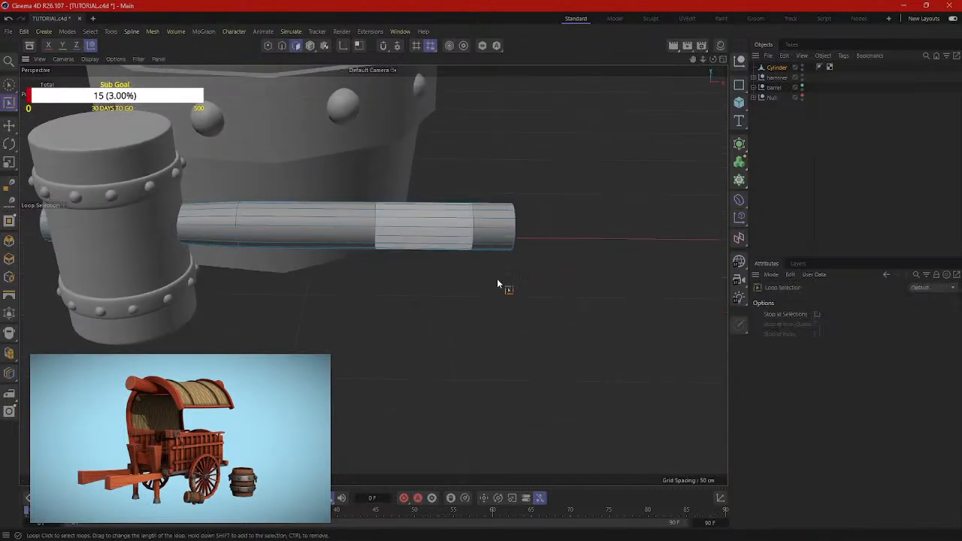
{"action": "left_click", "coordinate": [489, 236]}
{"action": "left_click_drag", "start_coordinate": [488, 236], "coordinate": [421, 263], "text": "alt"}
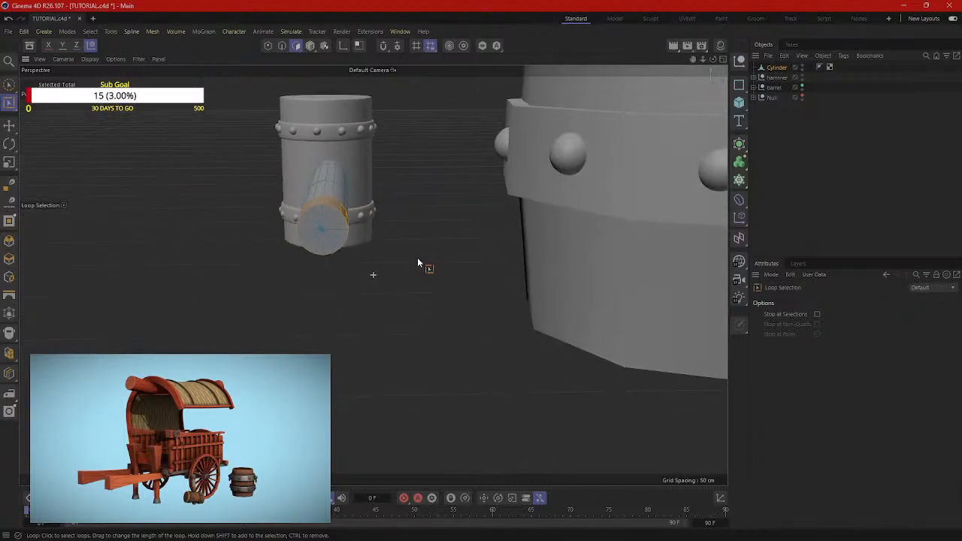
{"action": "right_click", "coordinate": [445, 272]}
{"action": "left_click", "coordinate": [467, 144]}
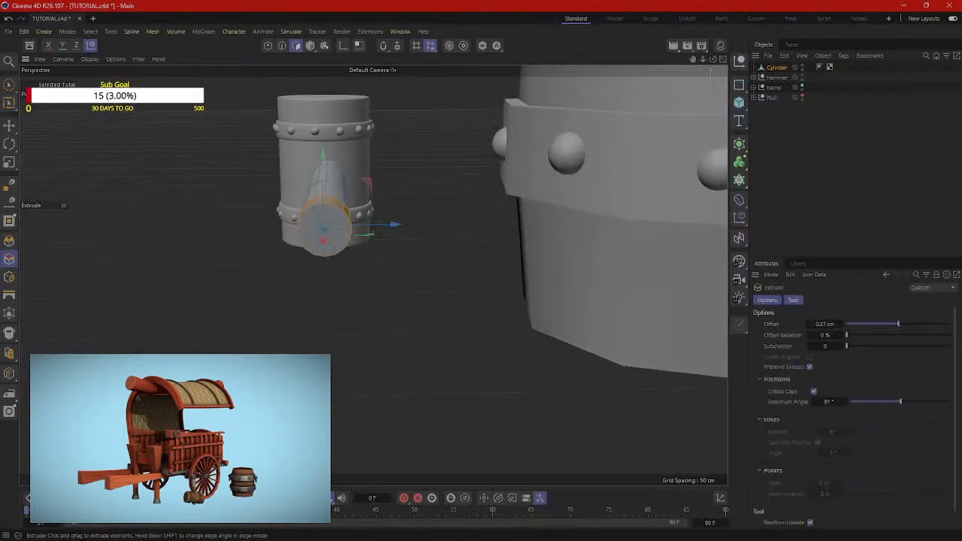
{"action": "left_click_drag", "start_coordinate": [467, 146], "coordinate": [475, 145]}
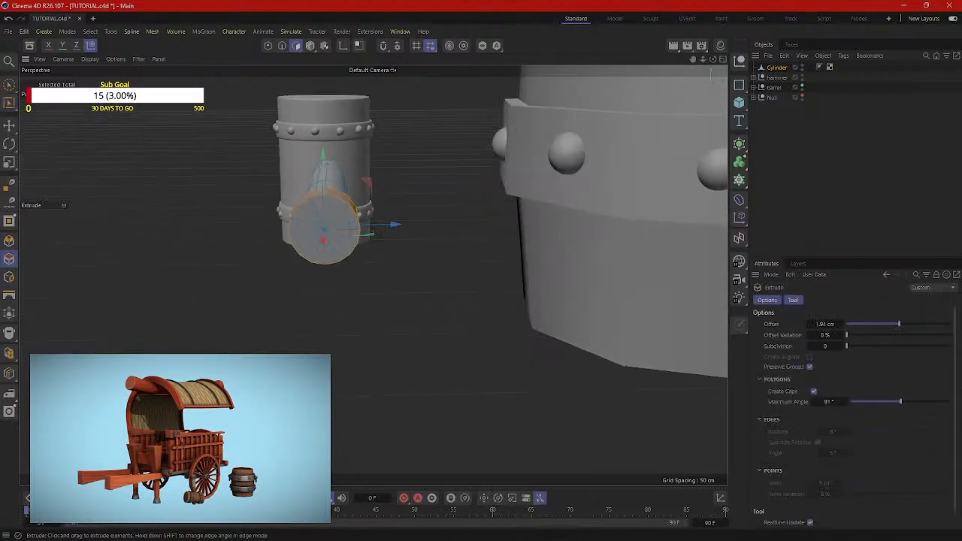
{"action": "left_click_drag", "start_coordinate": [350, 298], "coordinate": [532, 305], "text": "alt"}
{"action": "key", "text": "ctrl+z"}
{"action": "key", "text": "ctrl+shift+a"}
Step: Select the end face of the handle's short stub beyond the mallet head and extrude it outward about 1.93 cm
{"action": "scroll", "coordinate": [511, 311], "scroll_direction": "up", "scroll_amount": 3}
{"action": "scroll", "coordinate": [326, 319], "scroll_direction": "up", "scroll_amount": 8}
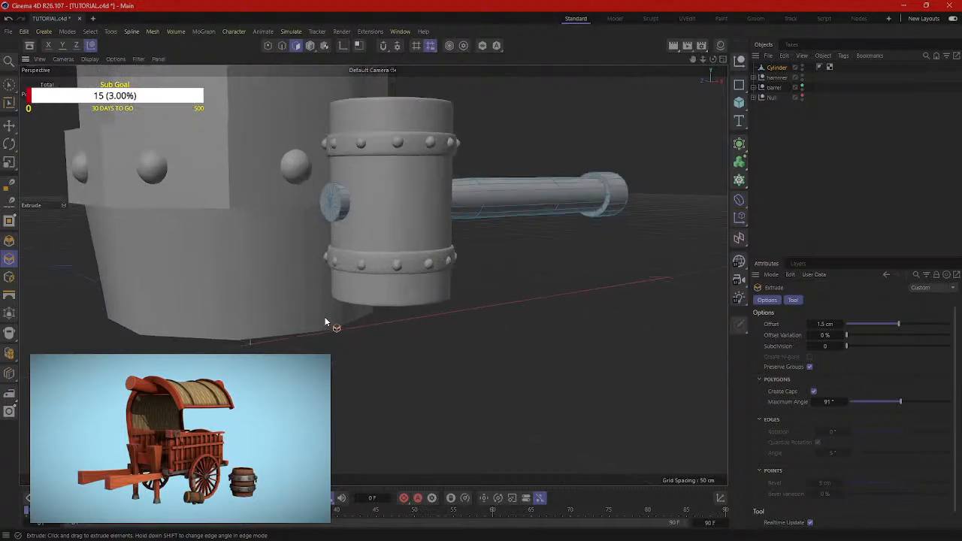
{"action": "left_click_drag", "start_coordinate": [421, 172], "coordinate": [284, 141], "text": "alt"}
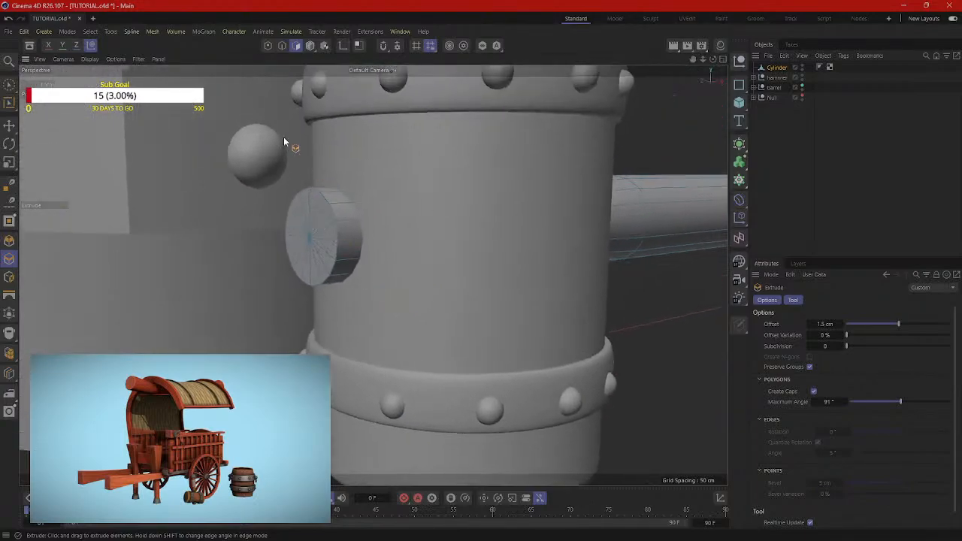
{"action": "left_click", "coordinate": [311, 46]}
{"action": "left_click", "coordinate": [297, 46]}
{"action": "left_click", "coordinate": [9, 85]}
{"action": "mouse_move", "coordinate": [314, 248]}
{"action": "left_mouse_down"}
{"action": "mouse_move", "coordinate": [314, 221]}
{"action": "mouse_move", "coordinate": [320, 261]}
{"action": "left_mouse_up"}
{"action": "left_click_drag", "start_coordinate": [320, 262], "coordinate": [337, 276], "text": "alt"}
{"action": "right_click", "coordinate": [231, 257]}
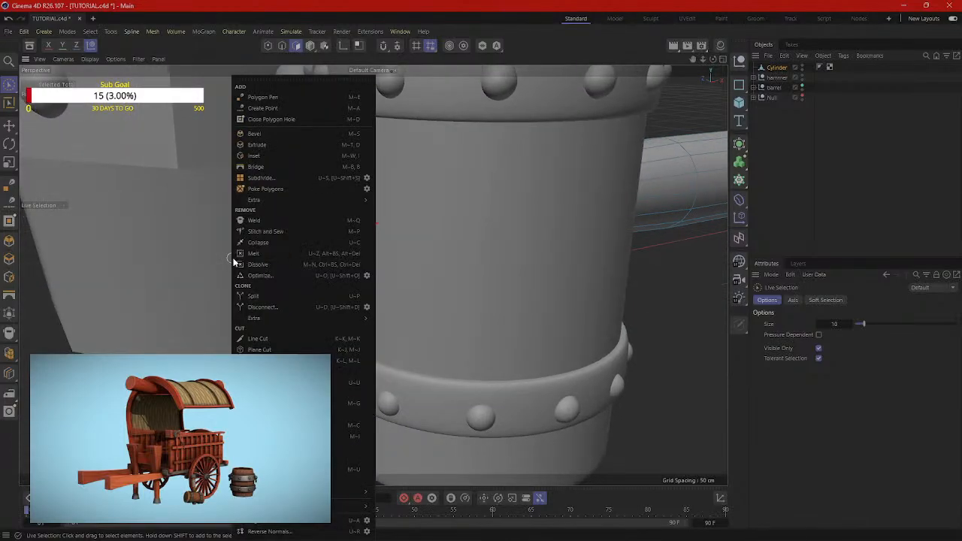
{"action": "left_click", "coordinate": [257, 144]}
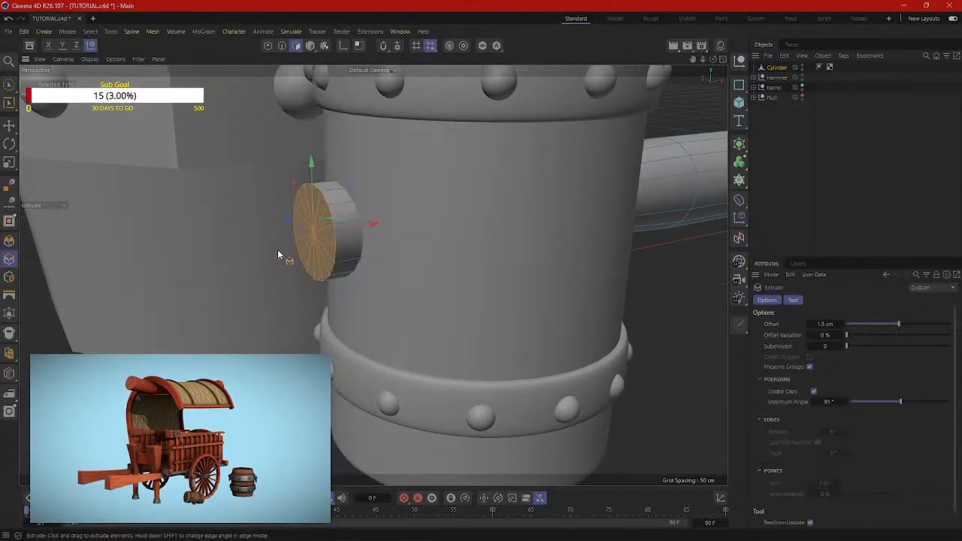
{"action": "left_click_drag", "start_coordinate": [278, 256], "coordinate": [306, 256]}
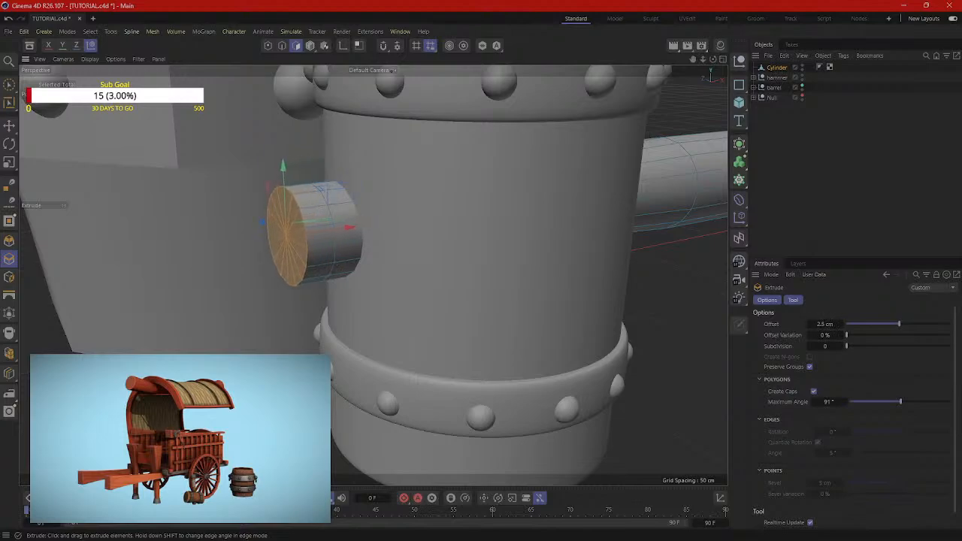
{"action": "left_click_drag", "start_coordinate": [244, 252], "coordinate": [226, 251]}
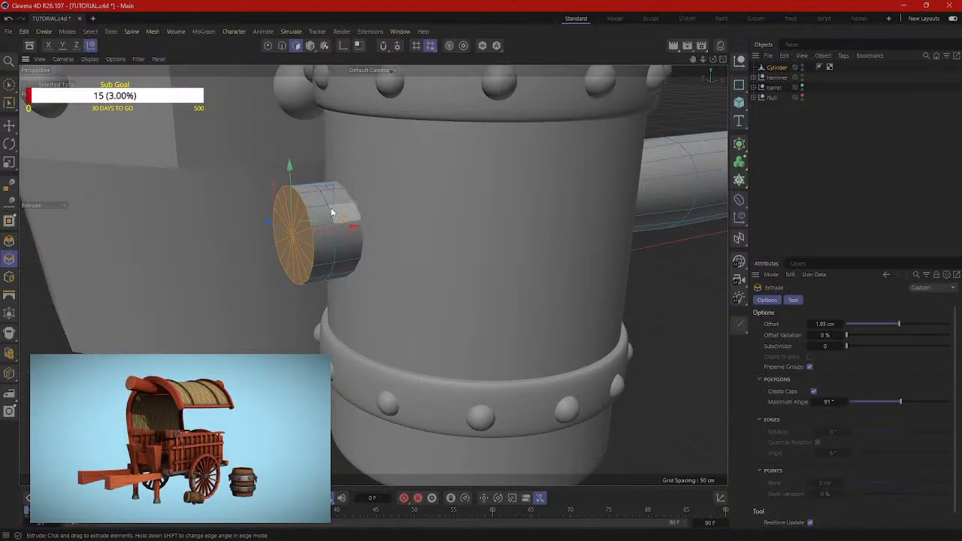
{"action": "left_click", "coordinate": [9, 86]}
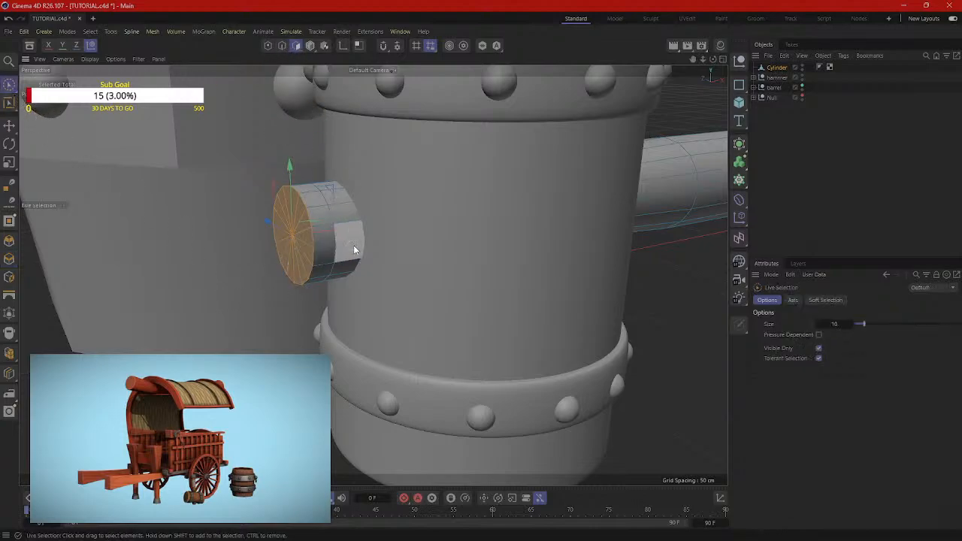
{"action": "left_click", "coordinate": [353, 246]}
{"action": "left_click", "coordinate": [10, 103]}
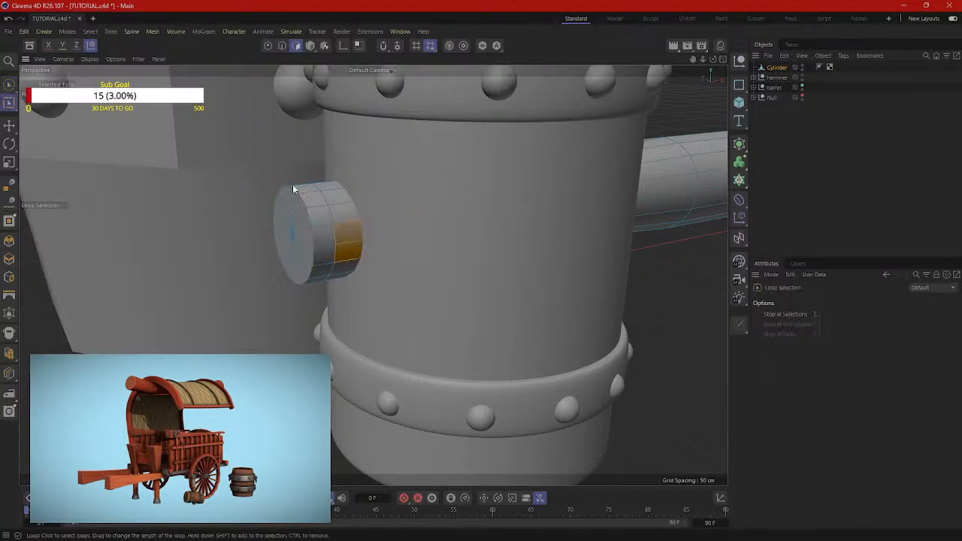
{"action": "left_click", "coordinate": [345, 243]}
{"action": "left_click", "coordinate": [338, 235], "text": "shift"}
{"action": "left_click", "coordinate": [281, 45]}
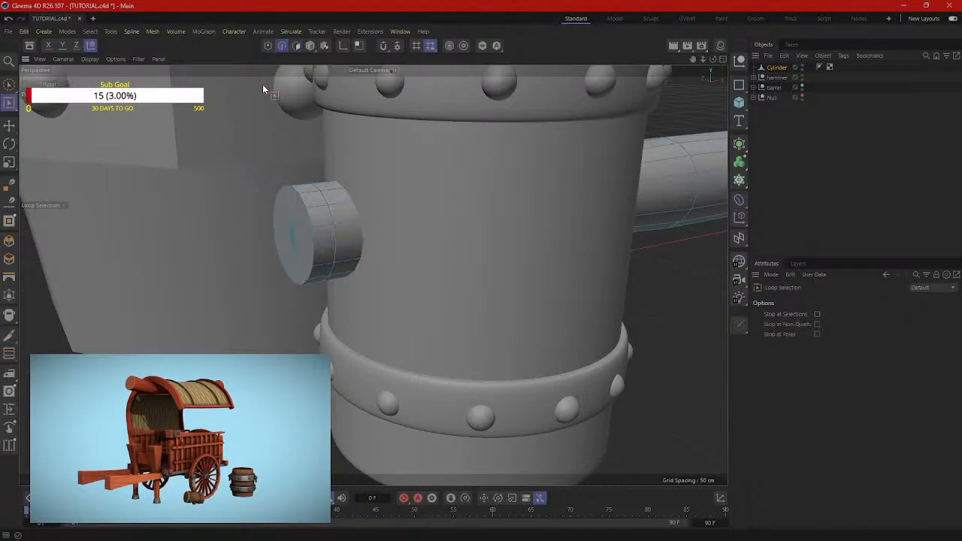
{"action": "key", "text": "m"}
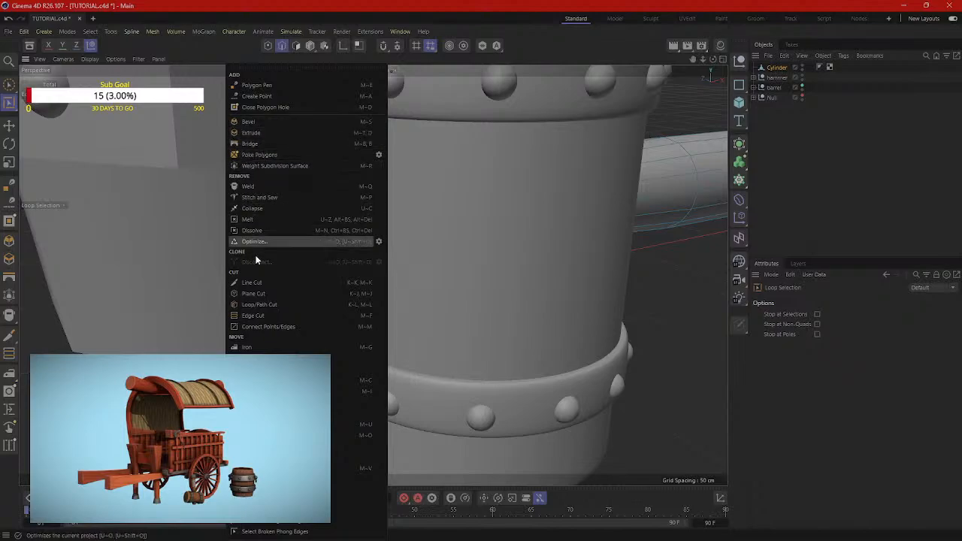
{"action": "left_click", "coordinate": [258, 307]}
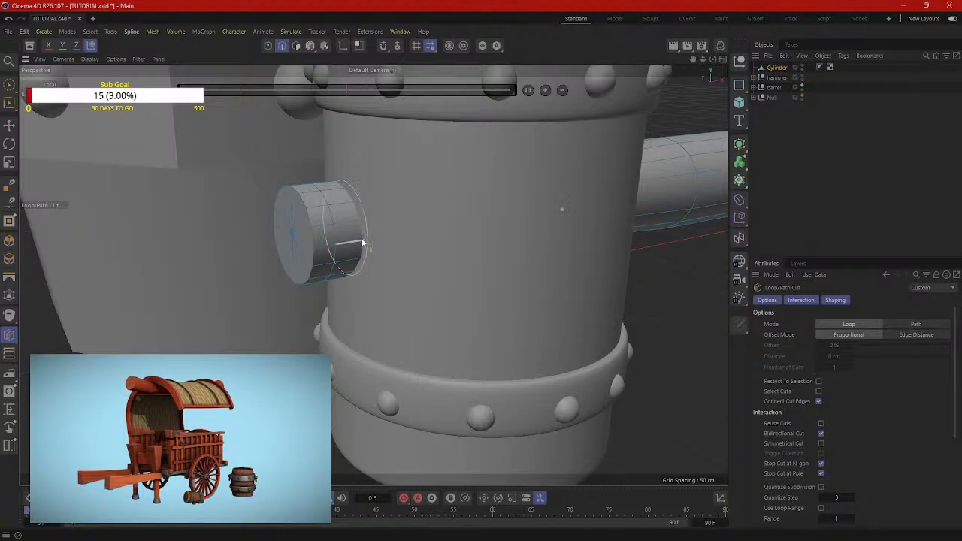
{"action": "left_click", "coordinate": [296, 46]}
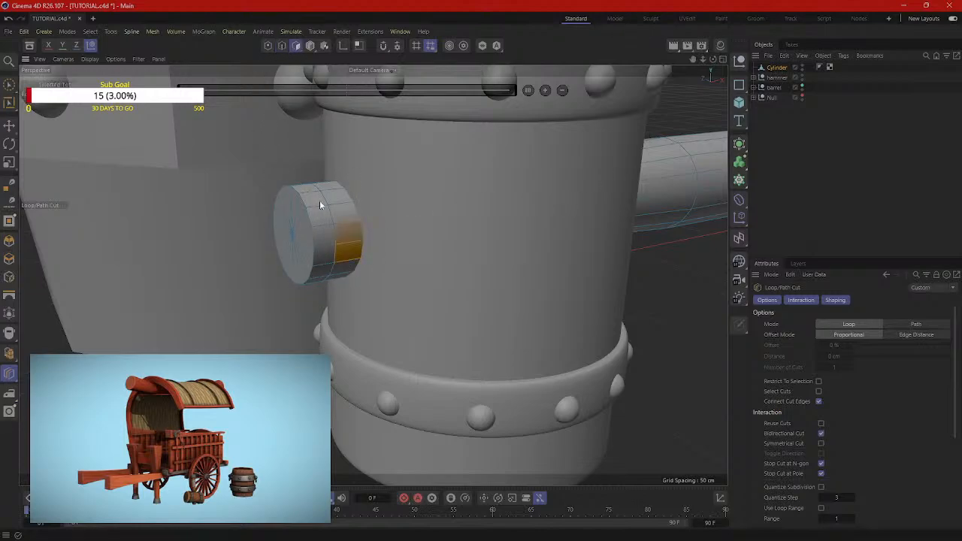
Step: Loop-select the stub's polygon ring beside the mallet head, extrude it outward about 0.64 cm as a collar, and clear the selection
{"action": "left_click", "coordinate": [9, 104]}
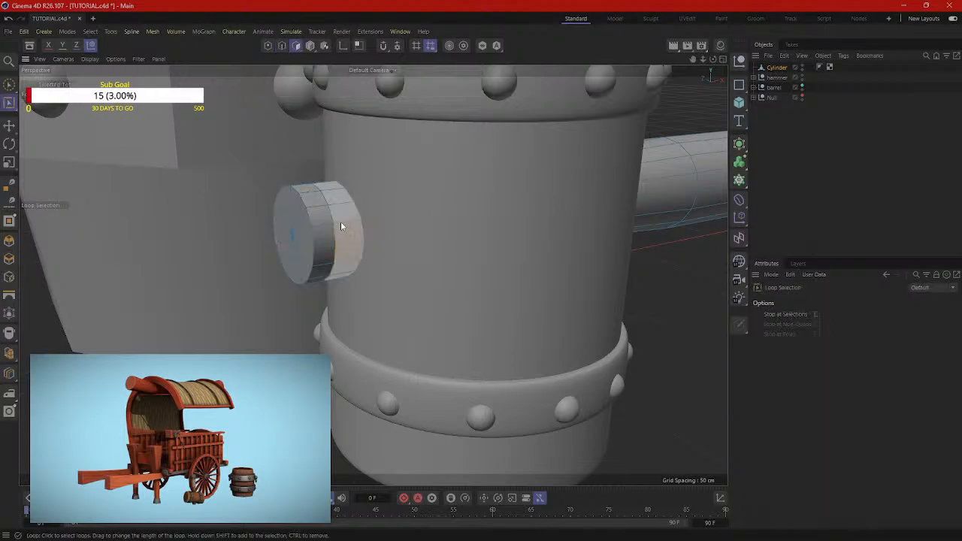
{"action": "right_click", "coordinate": [172, 284]}
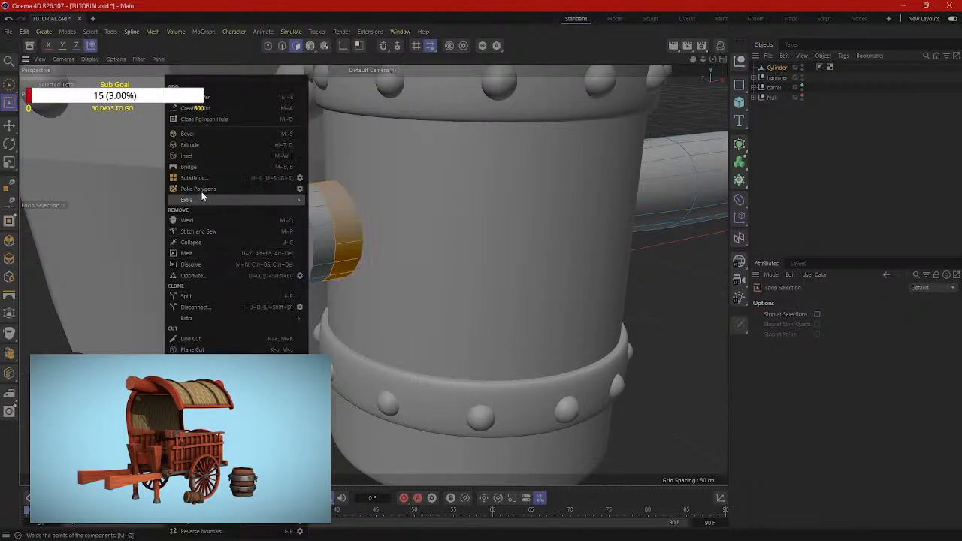
{"action": "left_click", "coordinate": [200, 145]}
{"action": "left_click_drag", "start_coordinate": [203, 147], "coordinate": [219, 148]}
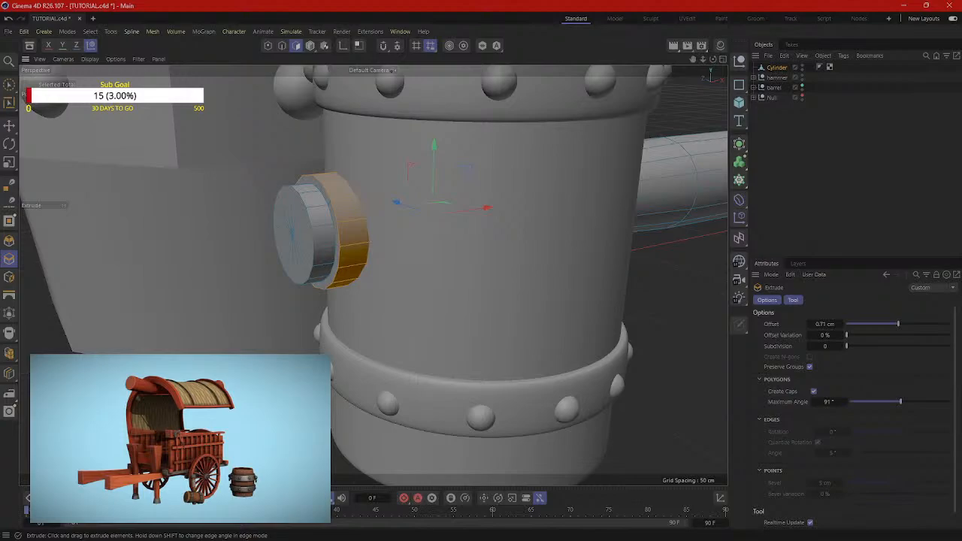
{"action": "key", "text": "ctrl+shift+a"}
{"action": "left_click_drag", "start_coordinate": [297, 300], "coordinate": [582, 303], "text": "alt"}
{"action": "scroll", "coordinate": [218, 347], "scroll_direction": "down", "scroll_amount": 6}
{"action": "scroll", "coordinate": [290, 313], "scroll_direction": "up", "scroll_amount": 4}
{"action": "scroll", "coordinate": [285, 347], "scroll_direction": "up", "scroll_amount": 1}
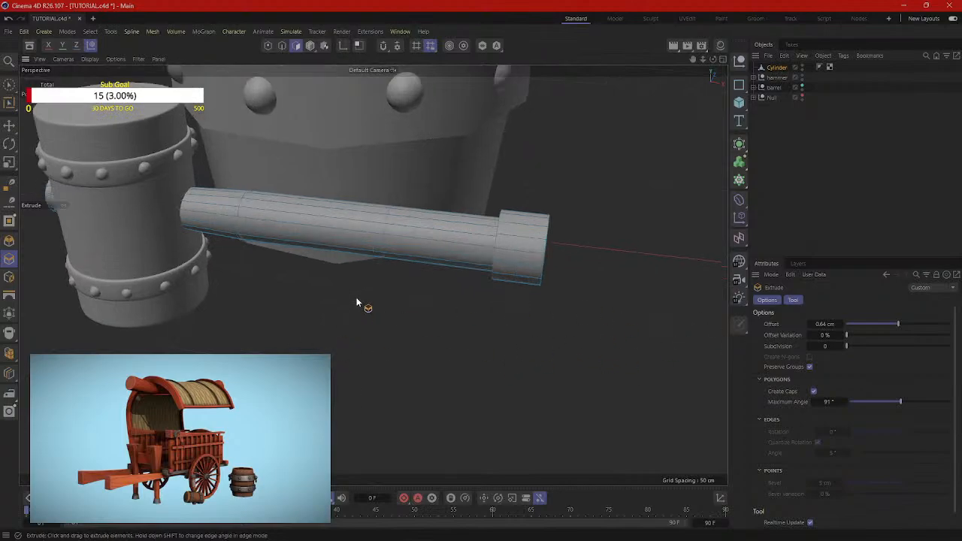
{"action": "left_click_drag", "start_coordinate": [429, 248], "coordinate": [443, 215], "text": "alt"}
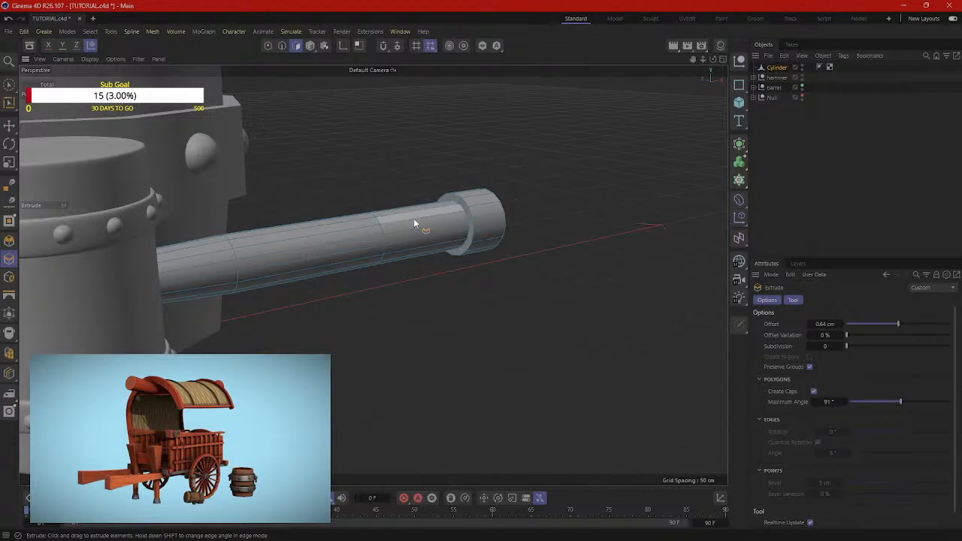
{"action": "left_click_drag", "start_coordinate": [319, 213], "coordinate": [443, 348], "text": "alt"}
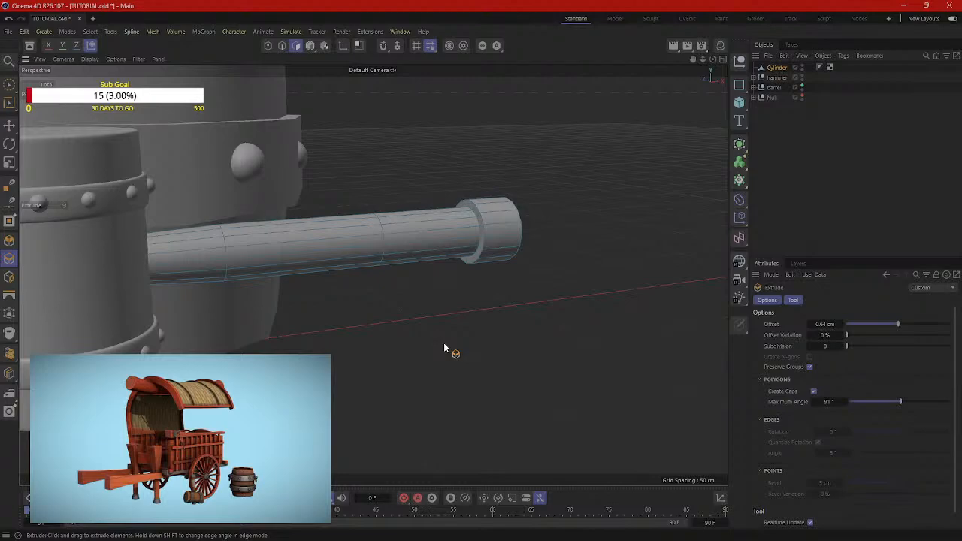
{"action": "scroll", "coordinate": [473, 352], "scroll_direction": "down", "scroll_amount": 5}
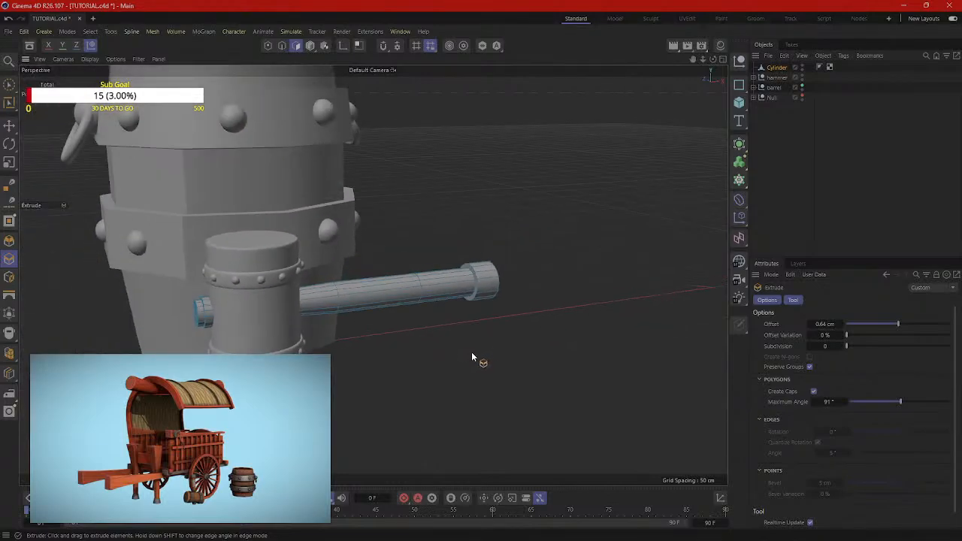
{"action": "left_click_drag", "start_coordinate": [440, 327], "coordinate": [352, 380], "text": "alt"}
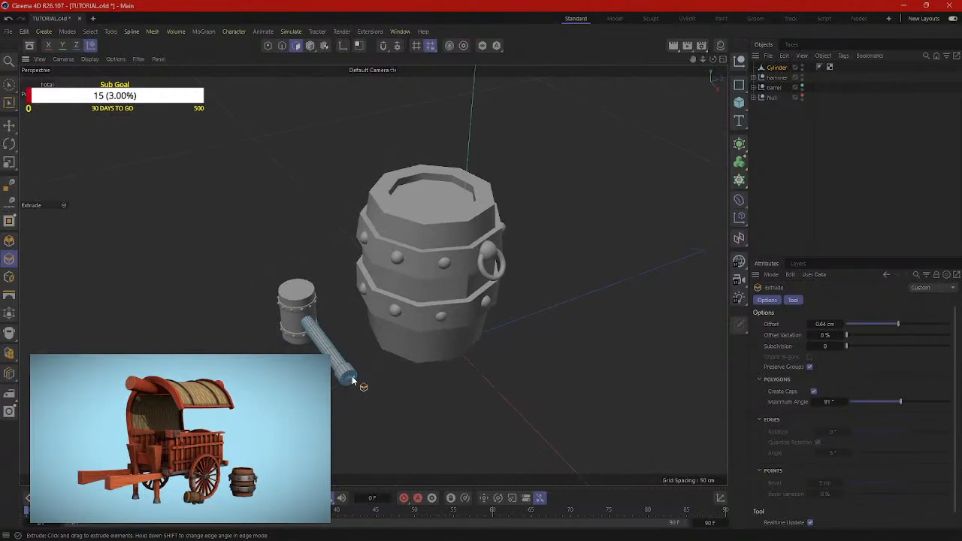
{"action": "left_click_drag", "start_coordinate": [414, 380], "coordinate": [524, 333], "text": "alt"}
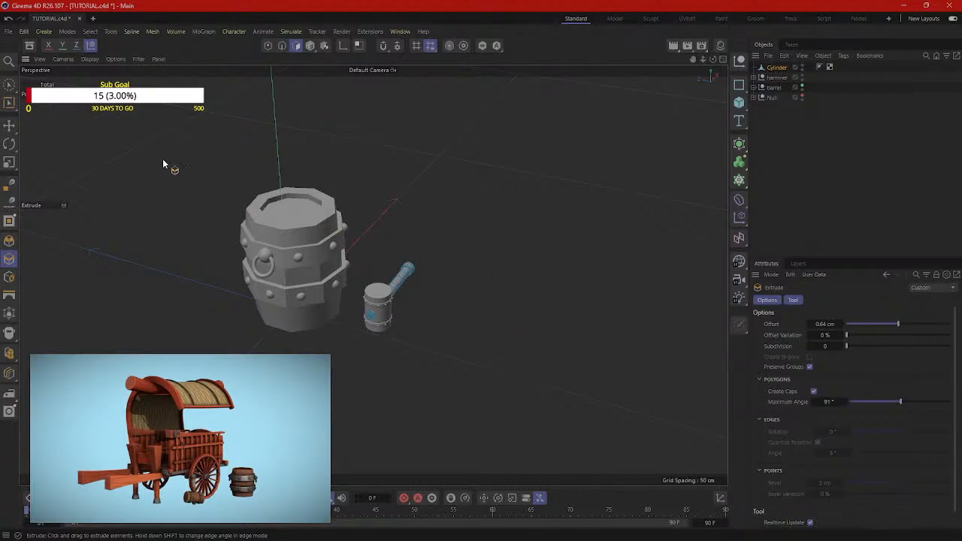
Step: Bring up the cart reference image and examine the axe hanging on the cart's side rail
{"action": "left_click_drag", "start_coordinate": [961, 112], "coordinate": [496, 88]}
{"action": "left_click", "coordinate": [724, 87]}
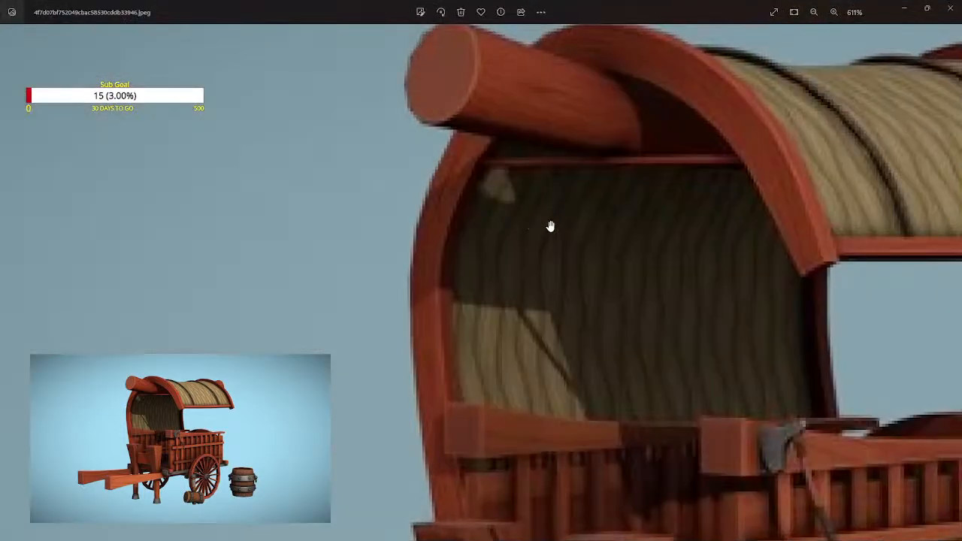
{"action": "scroll", "coordinate": [698, 251], "scroll_direction": "down", "scroll_amount": 2}
{"action": "scroll", "coordinate": [827, 335], "scroll_direction": "down", "scroll_amount": 1}
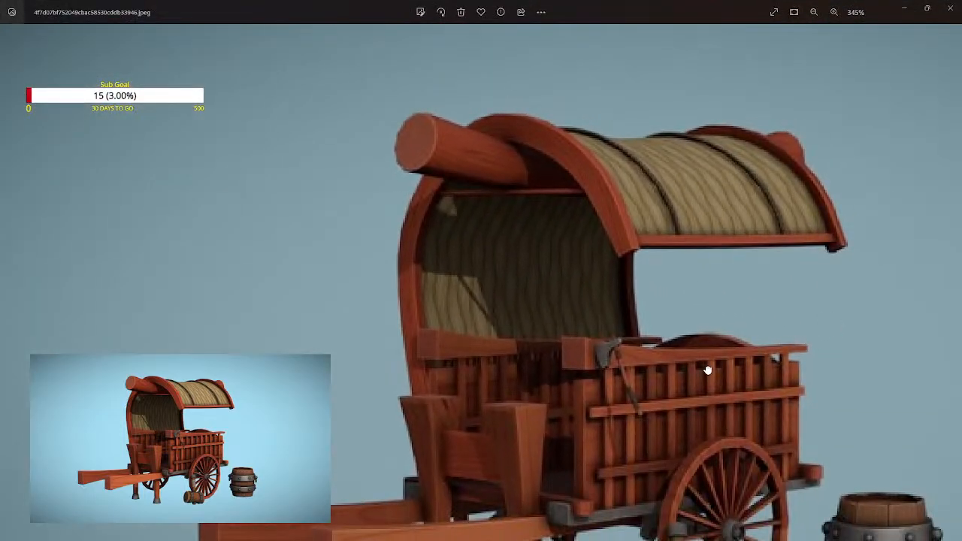
{"action": "left_click_drag", "start_coordinate": [707, 370], "coordinate": [693, 258]}
{"action": "scroll", "coordinate": [661, 258], "scroll_direction": "up", "scroll_amount": 4}
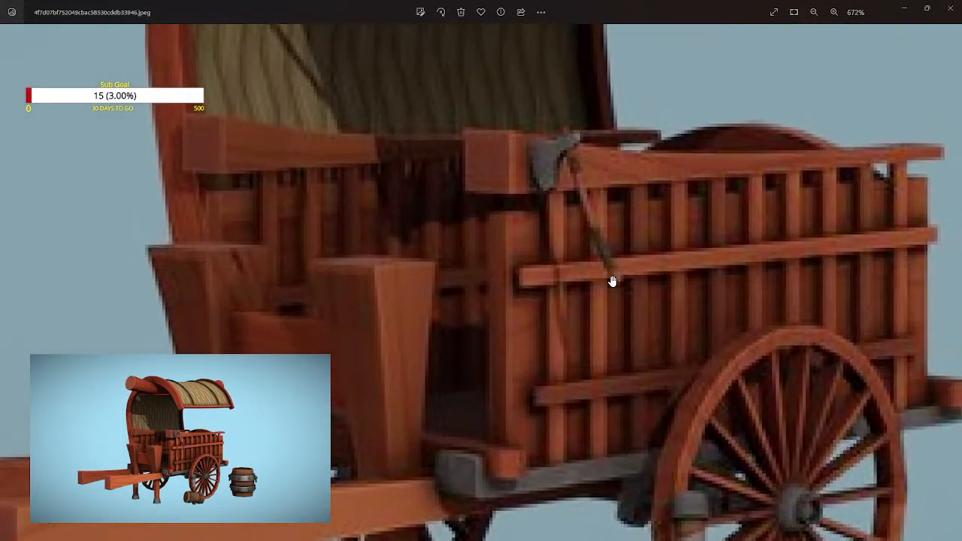
{"action": "scroll", "coordinate": [612, 280], "scroll_direction": "down", "scroll_amount": 2}
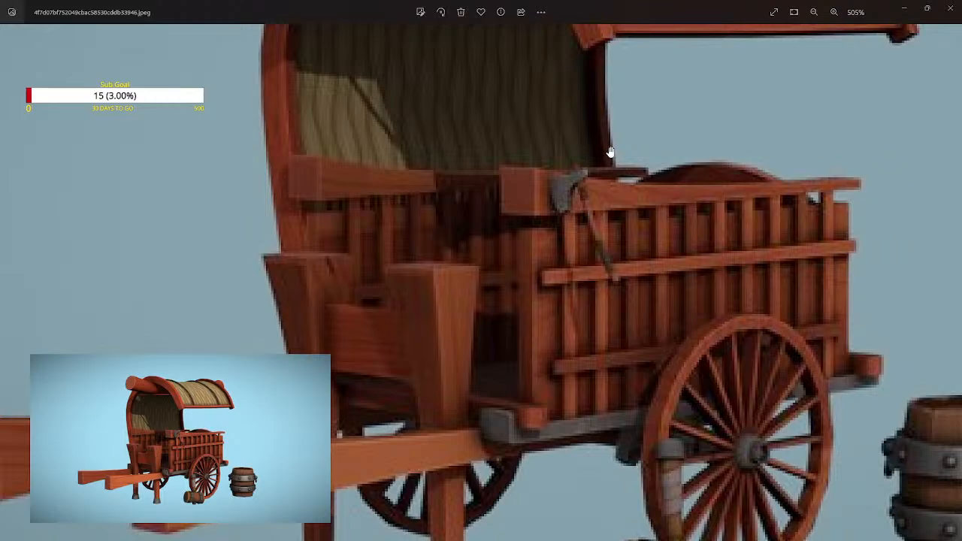
Step: In the Chrome browser, look through the "axe 3d model reference" image results and open the Axe Game Ready Lowpoly picture
{"action": "key", "text": "alt+Tab"}
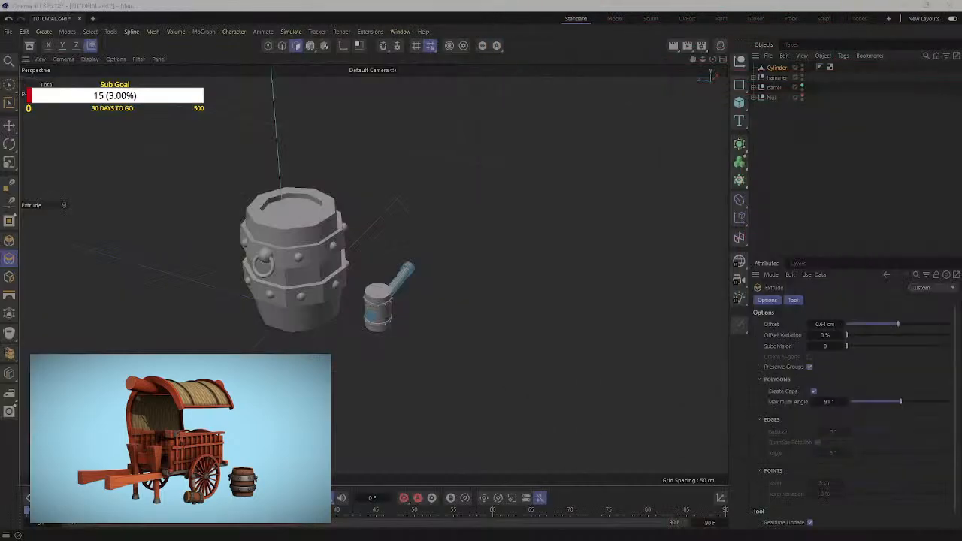
{"action": "key", "text": "super+1"}
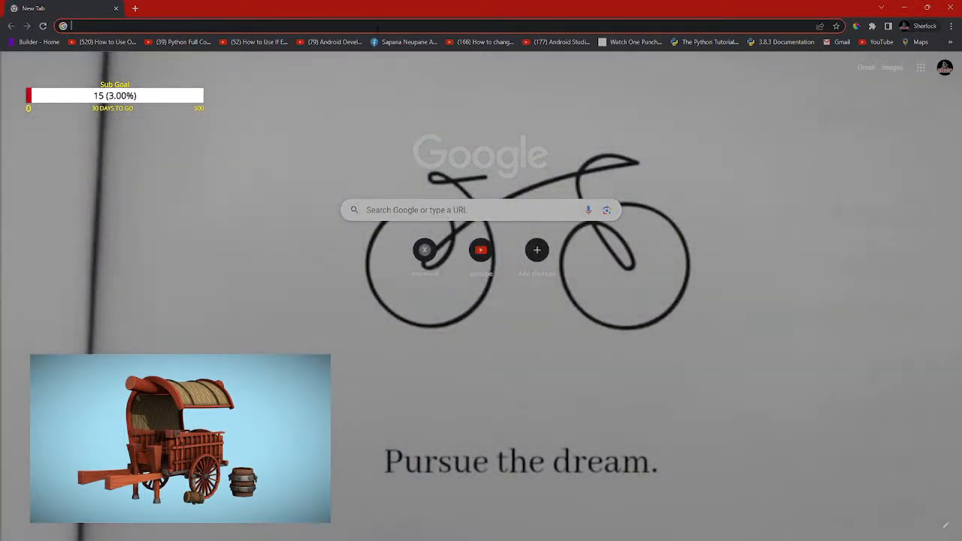
{"action": "left_click_drag", "start_coordinate": [437, 8], "coordinate": [436, 30]}
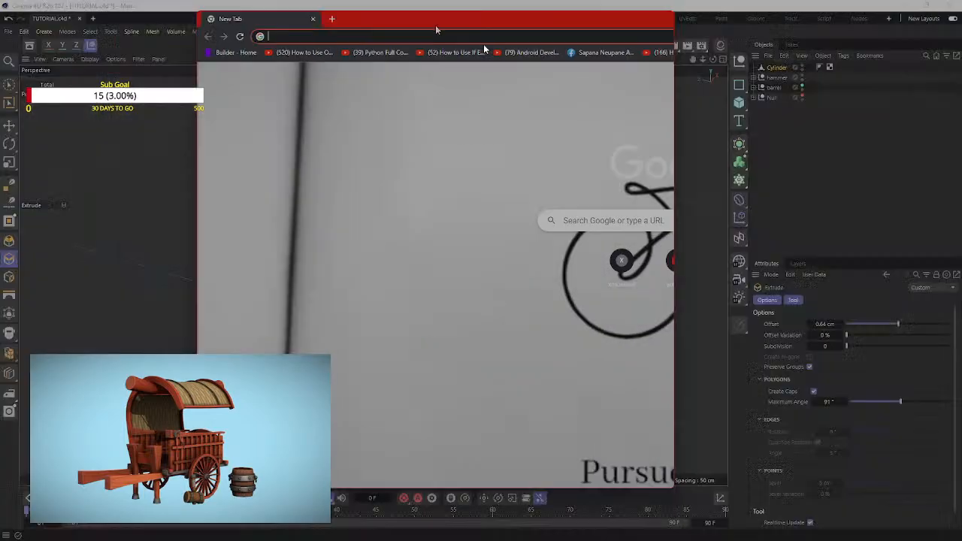
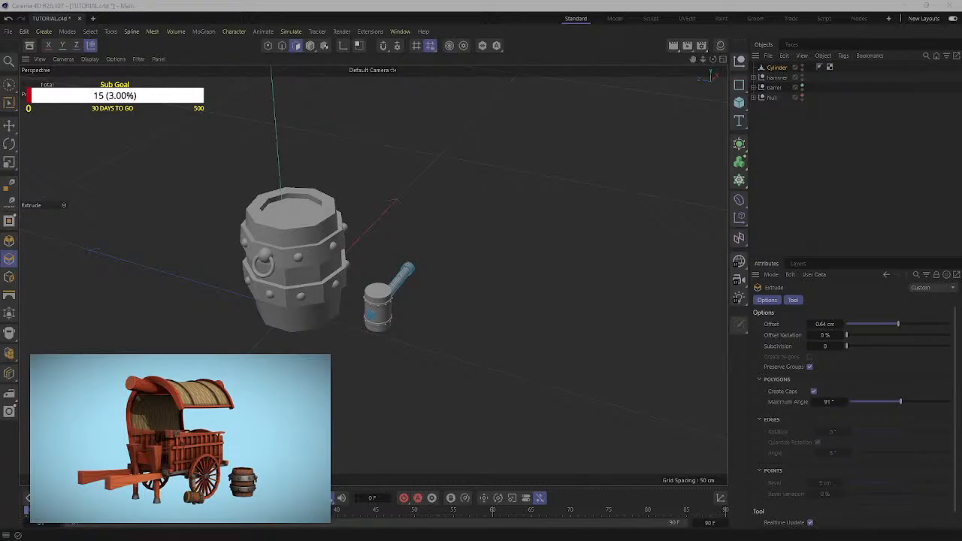
{"action": "key", "text": "alt+Tab"}
{"action": "left_click_drag", "start_coordinate": [708, 69], "coordinate": [477, 44]}
{"action": "left_click", "coordinate": [655, 43]}
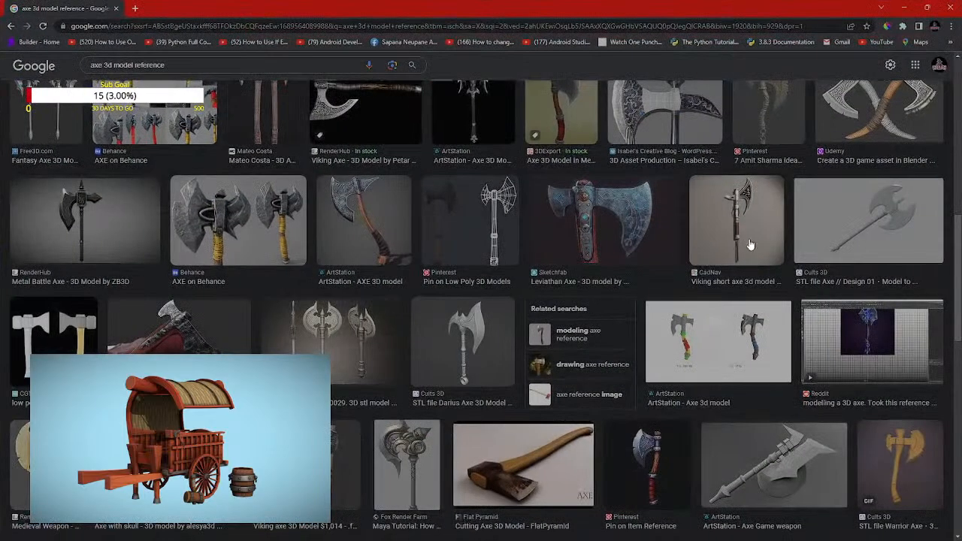
{"action": "scroll", "coordinate": [763, 239], "scroll_direction": "up", "scroll_amount": 10}
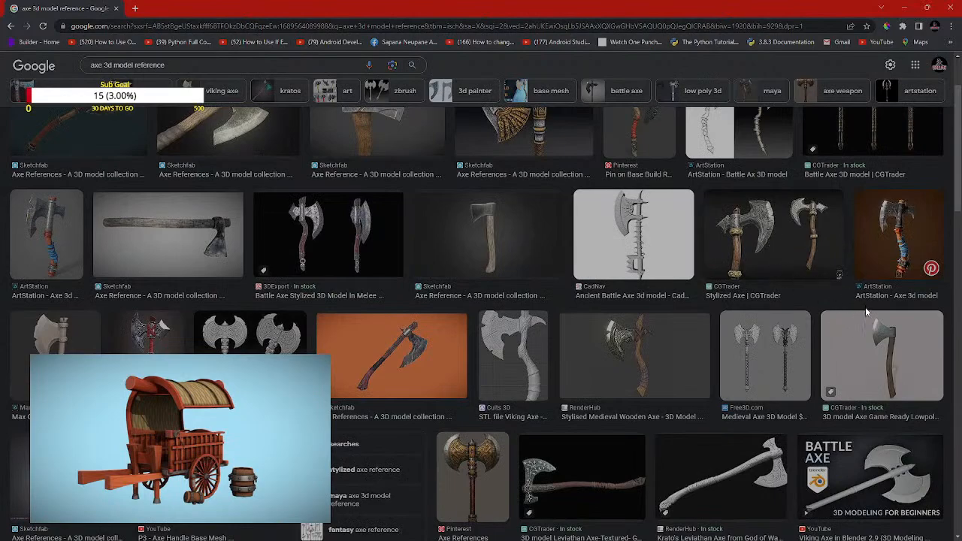
{"action": "left_click", "coordinate": [898, 338]}
{"action": "scroll", "coordinate": [811, 287], "scroll_direction": "down", "scroll_amount": 1}
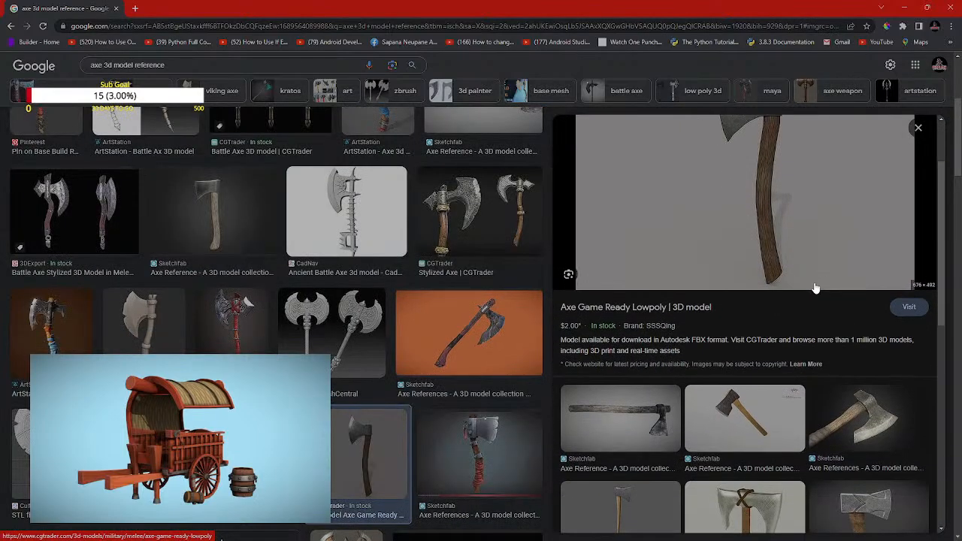
{"action": "scroll", "coordinate": [814, 286], "scroll_direction": "up", "scroll_amount": 1}
{"action": "scroll", "coordinate": [816, 288], "scroll_direction": "down", "scroll_amount": 2}
{"action": "scroll", "coordinate": [826, 248], "scroll_direction": "up", "scroll_amount": 1}
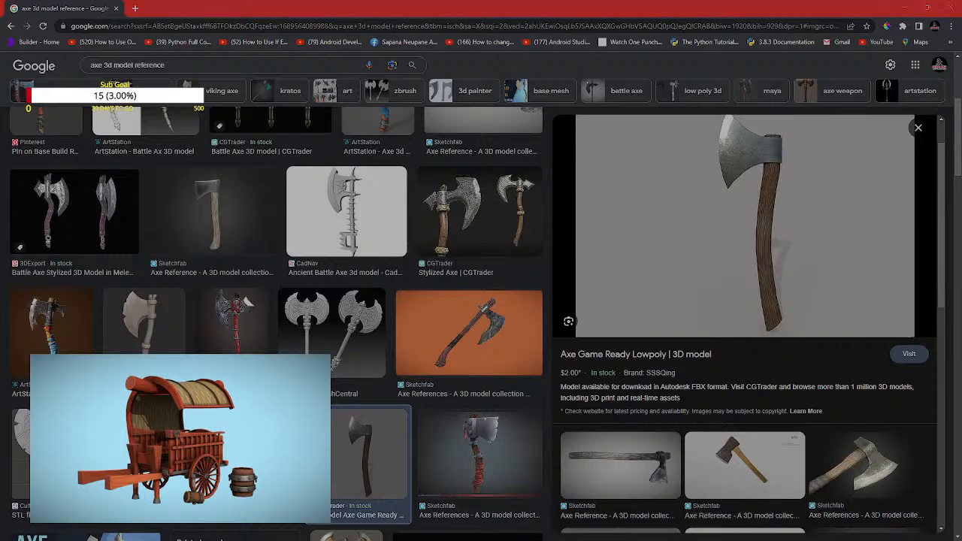
Step: Compare the low-poly axe picture with the cart reference image, and clear both windows away from the modeling view
{"action": "left_click_drag", "start_coordinate": [961, 92], "coordinate": [392, 92]}
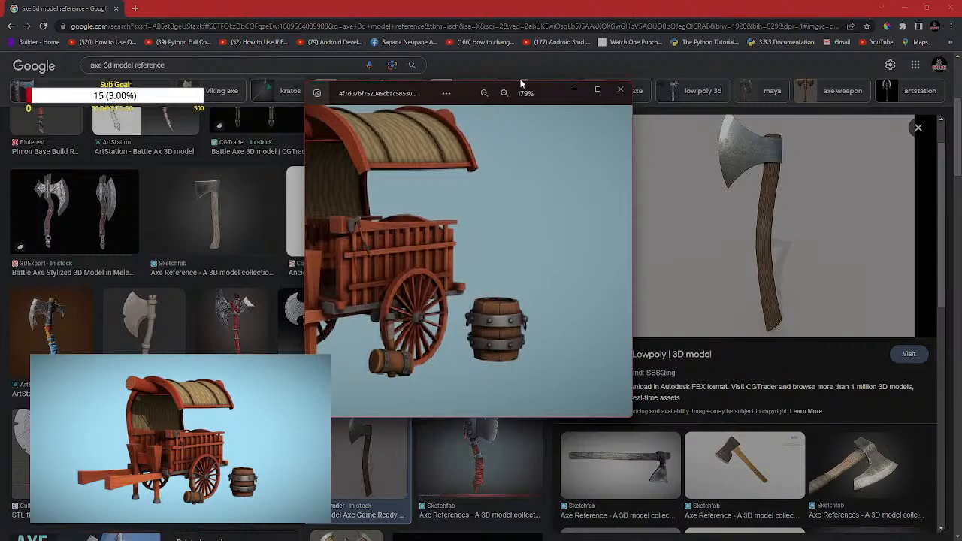
{"action": "left_click_drag", "start_coordinate": [550, 93], "coordinate": [622, 123]}
{"action": "left_click", "coordinate": [645, 123]}
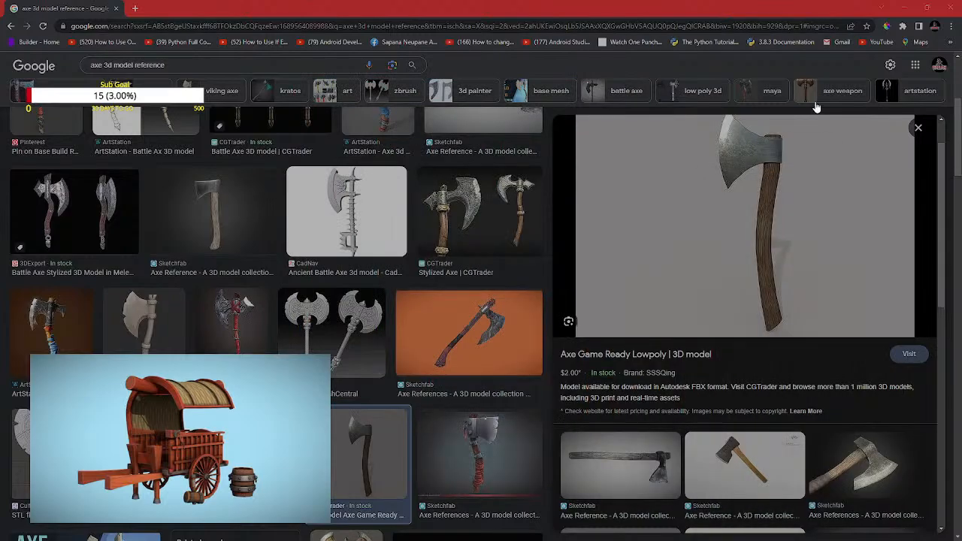
{"action": "right_click", "coordinate": [737, 215]}
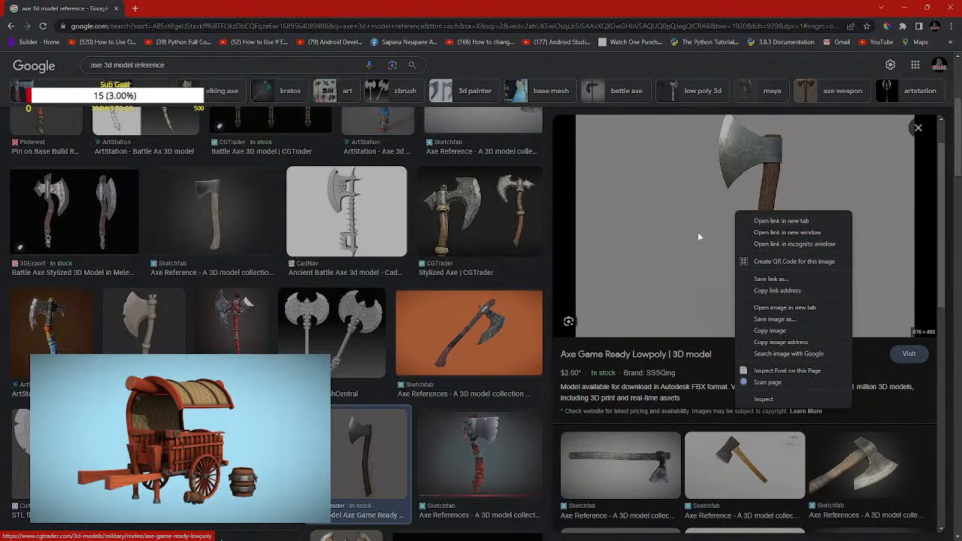
{"action": "left_click", "coordinate": [612, 7]}
{"action": "left_click_drag", "start_coordinate": [769, 12], "coordinate": [961, 15]}
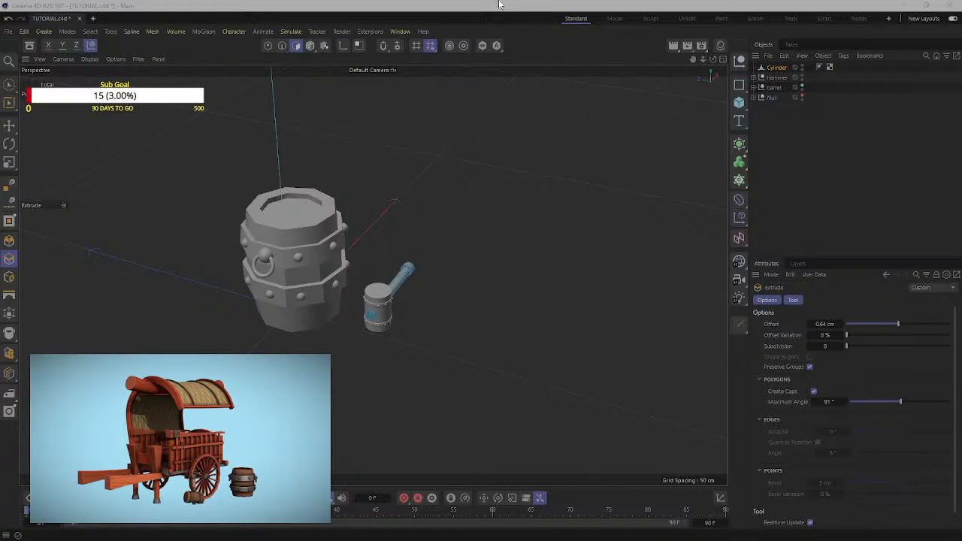
Step: Back in Cinema 4D, add a cylinder primitive and move it out in front of the barrel
{"action": "left_click", "coordinate": [498, 221]}
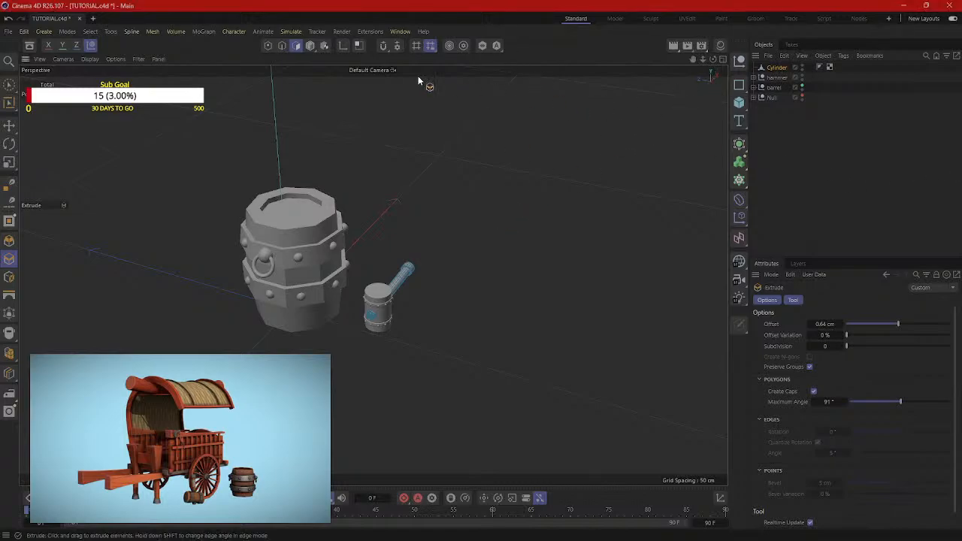
{"action": "left_click", "coordinate": [10, 126]}
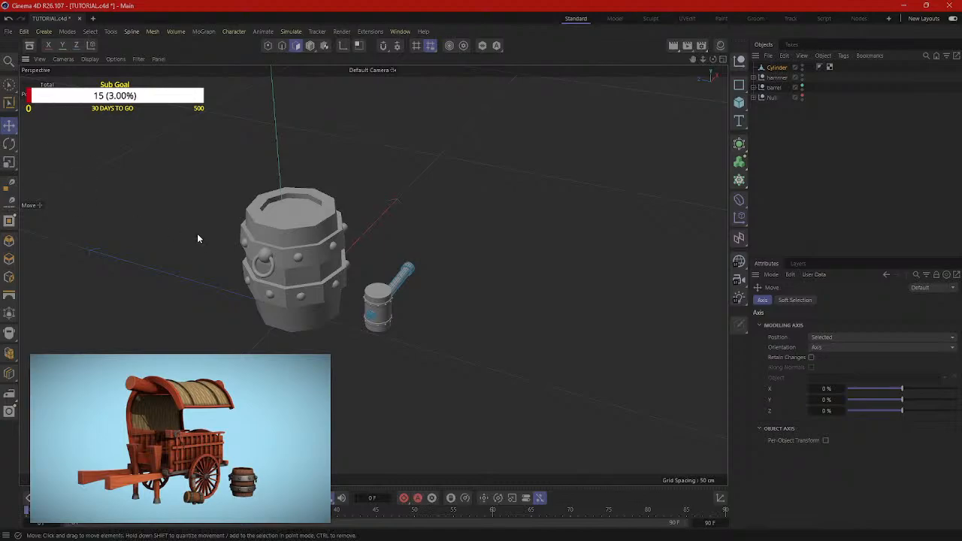
{"action": "left_click", "coordinate": [738, 107]}
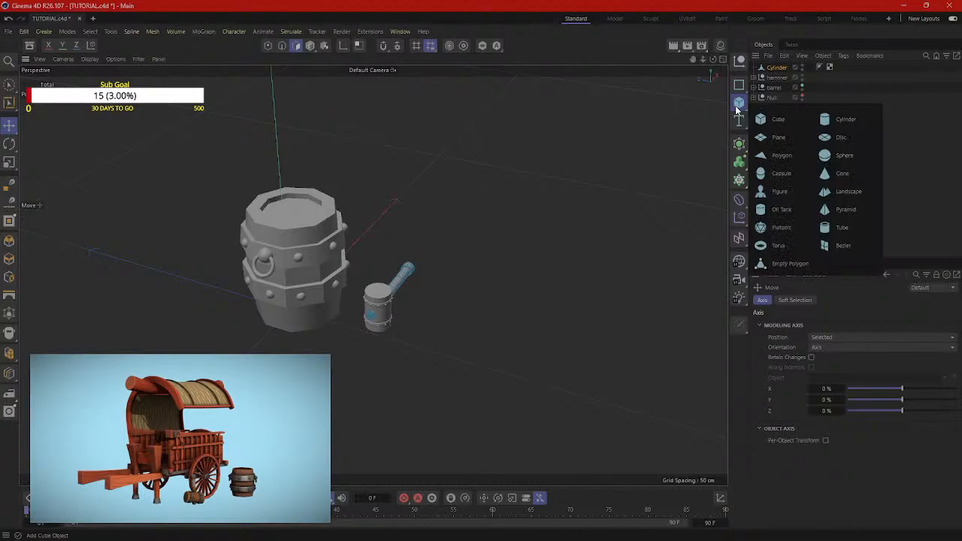
{"action": "left_click", "coordinate": [826, 127]}
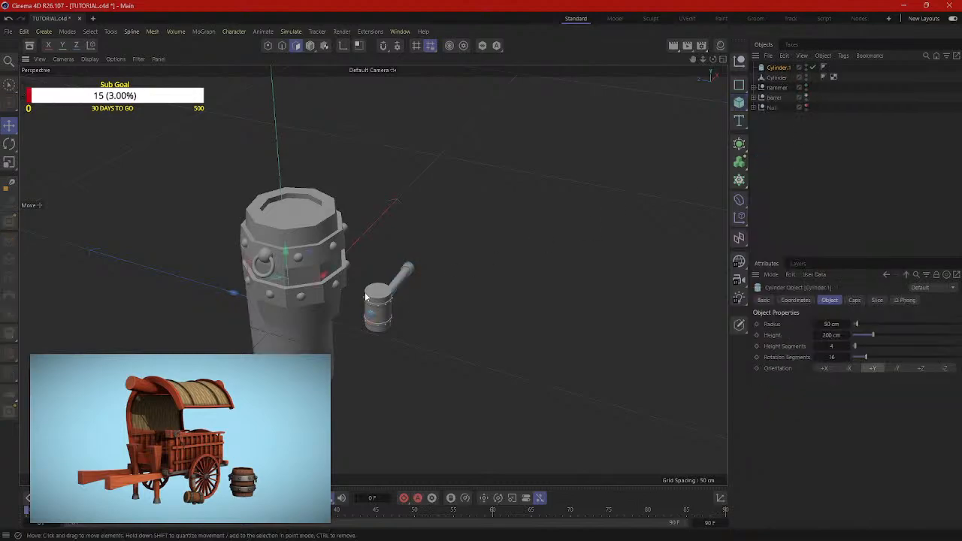
{"action": "left_click_drag", "start_coordinate": [247, 294], "coordinate": [432, 301]}
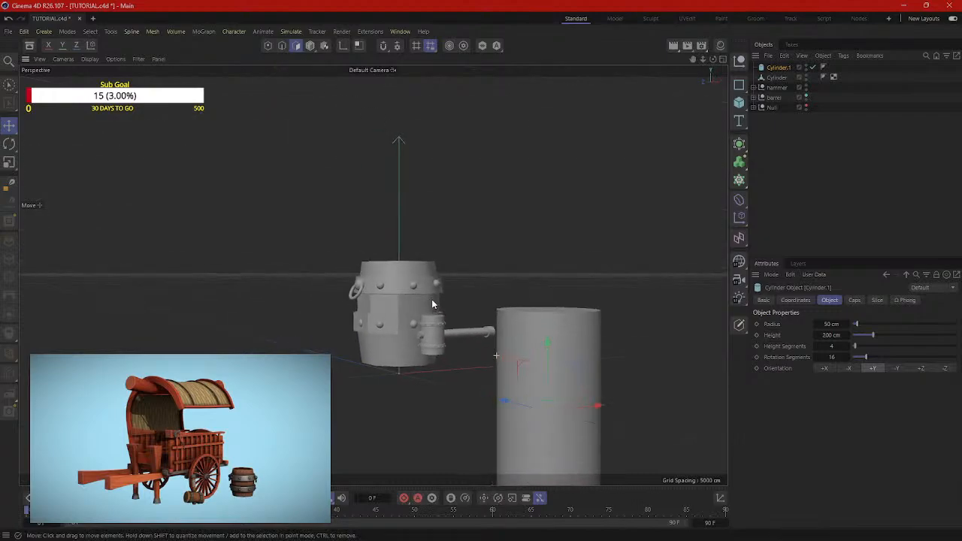
Step: Scale the new cylinder down uniformly to a radius of about 6.7 cm and a height of about 26.7 cm
{"action": "left_click_drag", "start_coordinate": [547, 347], "coordinate": [322, 304], "text": "alt"}
{"action": "key", "text": "t"}
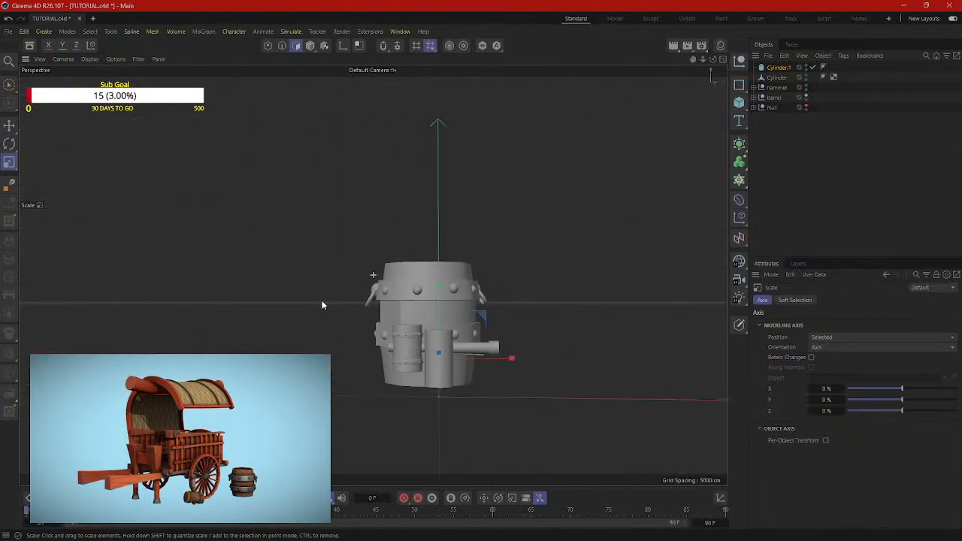
{"action": "left_click_drag", "start_coordinate": [616, 297], "coordinate": [373, 352]}
Step: Move the small cylinder into open space, clear of the hammer and the barrel
{"action": "key", "text": "e"}
{"action": "left_click_drag", "start_coordinate": [444, 372], "coordinate": [464, 418], "text": "alt"}
{"action": "left_click_drag", "start_coordinate": [382, 412], "coordinate": [465, 412], "text": "alt"}
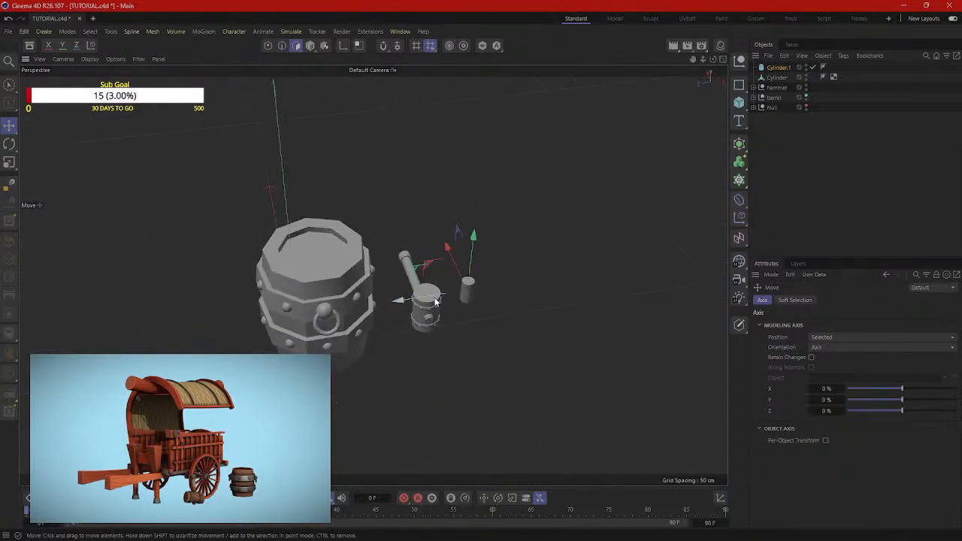
{"action": "left_click_drag", "start_coordinate": [405, 301], "coordinate": [379, 305]}
{"action": "left_click_drag", "start_coordinate": [450, 306], "coordinate": [281, 290], "text": "alt"}
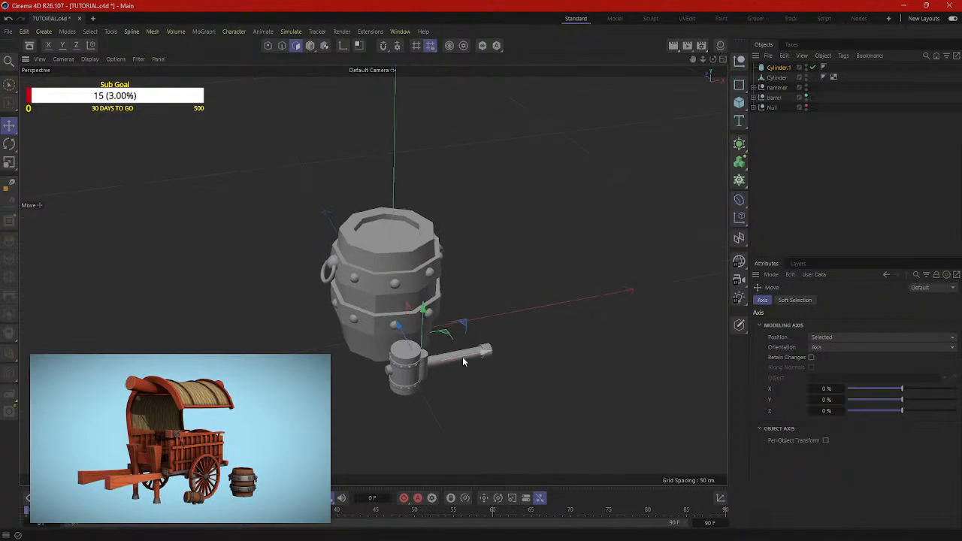
{"action": "left_click_drag", "start_coordinate": [462, 356], "coordinate": [500, 388]}
{"action": "left_click_drag", "start_coordinate": [489, 326], "coordinate": [518, 326]}
{"action": "left_click_drag", "start_coordinate": [618, 341], "coordinate": [596, 351], "text": "alt"}
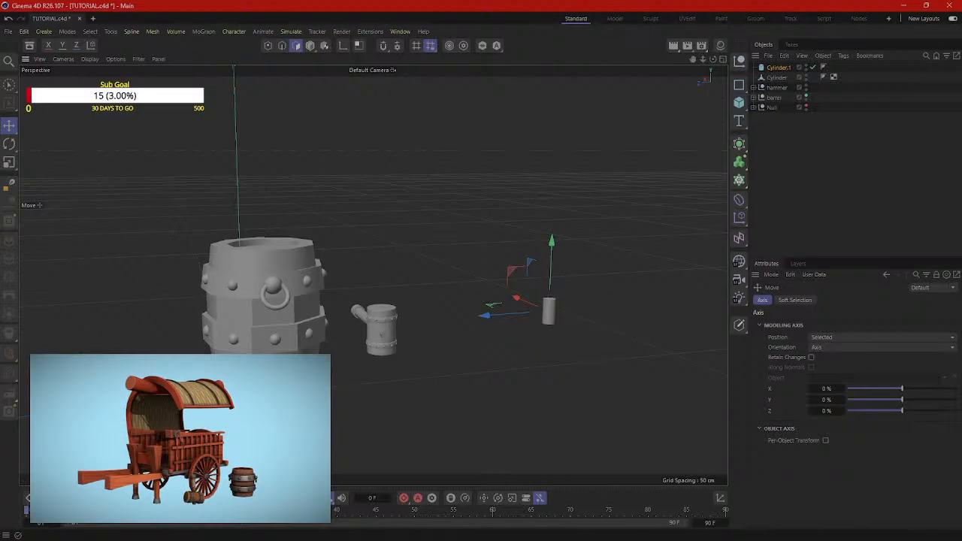
Step: Check the shape of the axe head and handle in the browser's reference picture
{"action": "left_click_drag", "start_coordinate": [961, 93], "coordinate": [613, 64]}
{"action": "scroll", "coordinate": [813, 213], "scroll_direction": "up", "scroll_amount": 1}
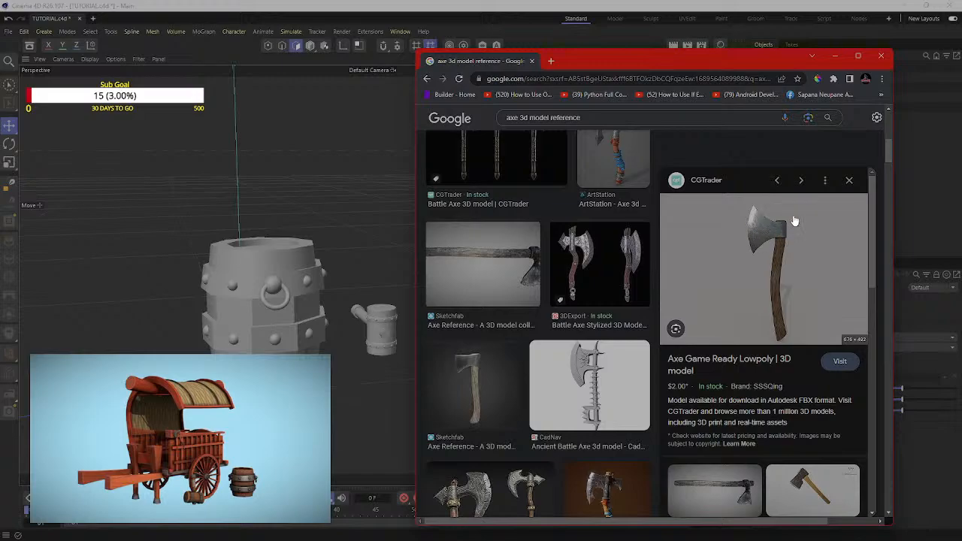
{"action": "left_click_drag", "start_coordinate": [713, 63], "coordinate": [961, 162]}
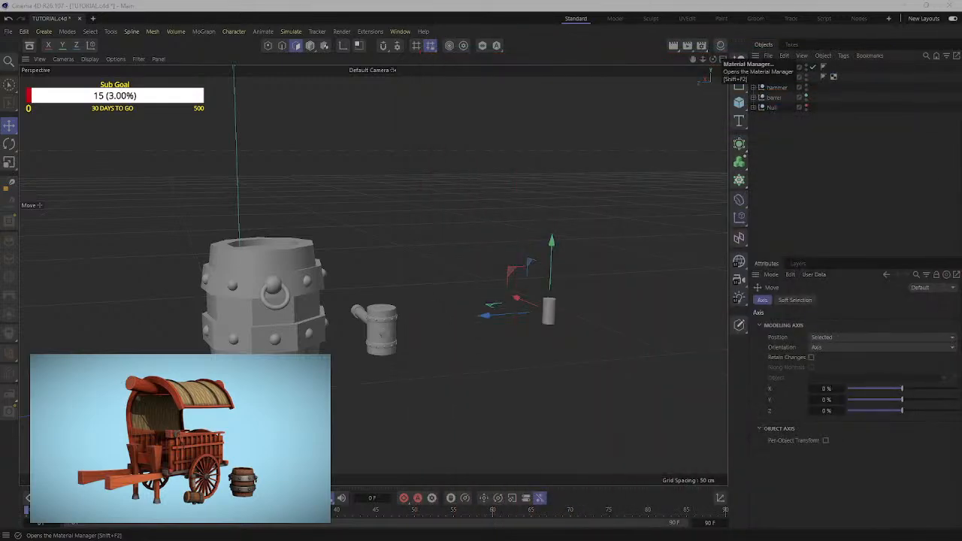
Step: Switch the perspective view to shaded display with mesh lines around the small cylinder
{"action": "scroll", "coordinate": [576, 274], "scroll_direction": "up", "scroll_amount": 8}
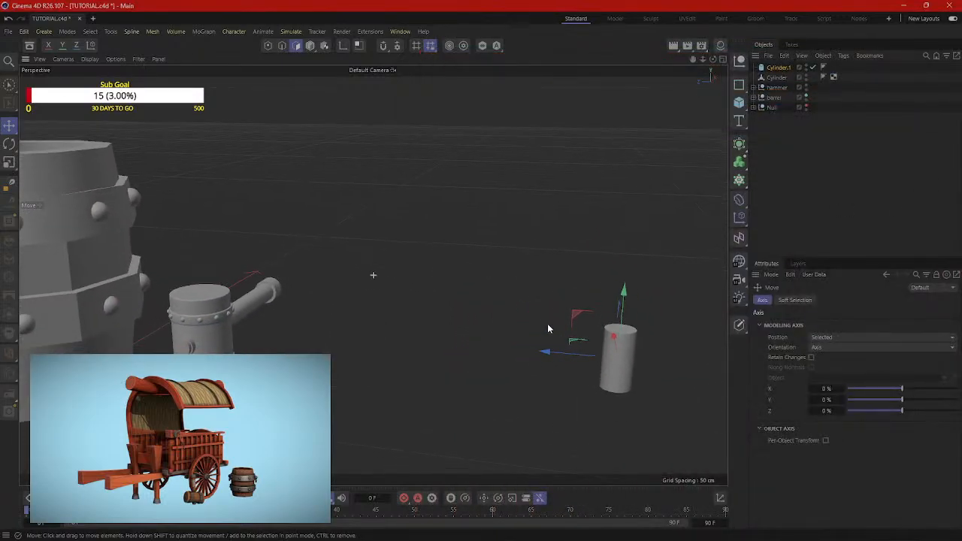
{"action": "middle_click_drag", "start_coordinate": [547, 329], "coordinate": [457, 275], "text": "alt"}
{"action": "left_click_drag", "start_coordinate": [457, 275], "coordinate": [666, 313], "text": "alt"}
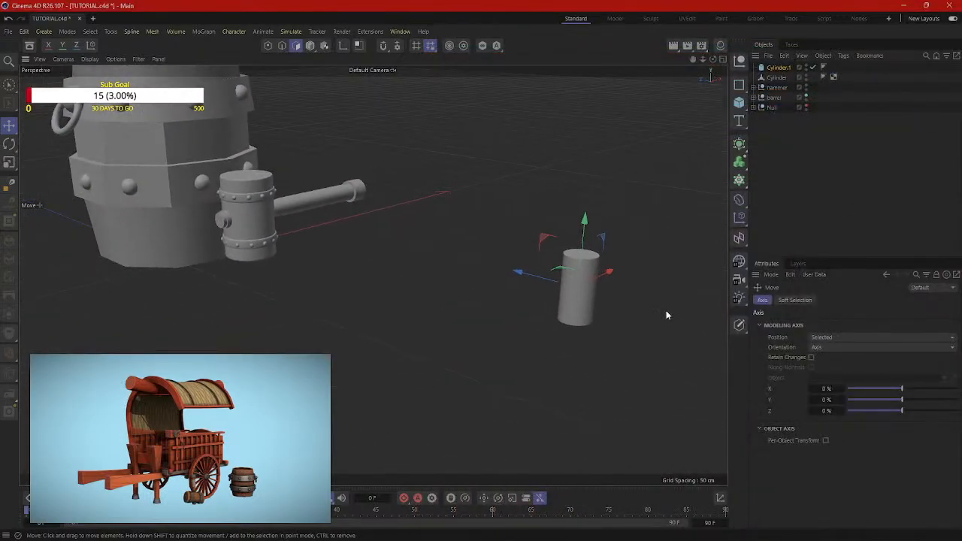
{"action": "middle_click_drag", "start_coordinate": [666, 314], "coordinate": [448, 243], "text": "alt"}
{"action": "left_click", "coordinate": [778, 68]}
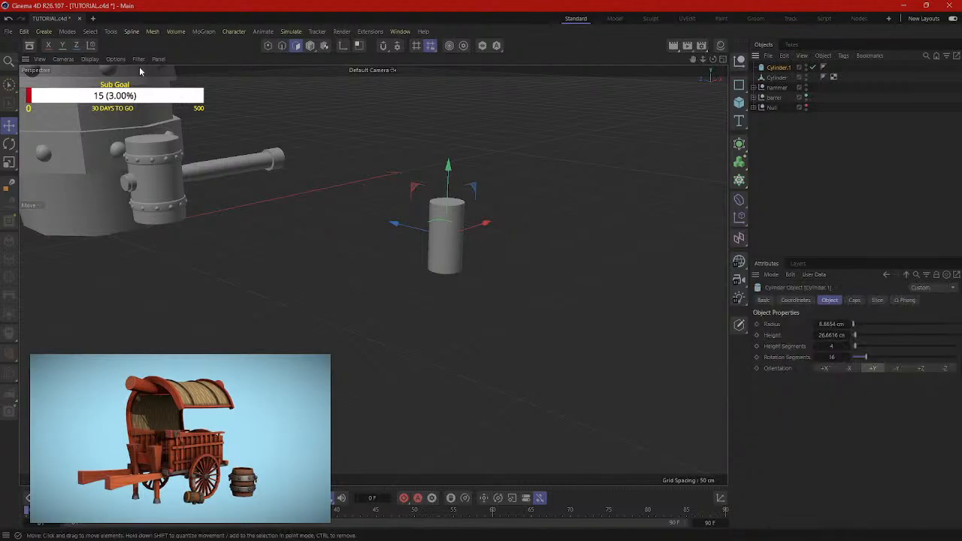
{"action": "scroll", "coordinate": [516, 322], "scroll_direction": "up", "scroll_amount": 2}
{"action": "middle_click_drag", "start_coordinate": [543, 275], "coordinate": [552, 301], "text": "alt"}
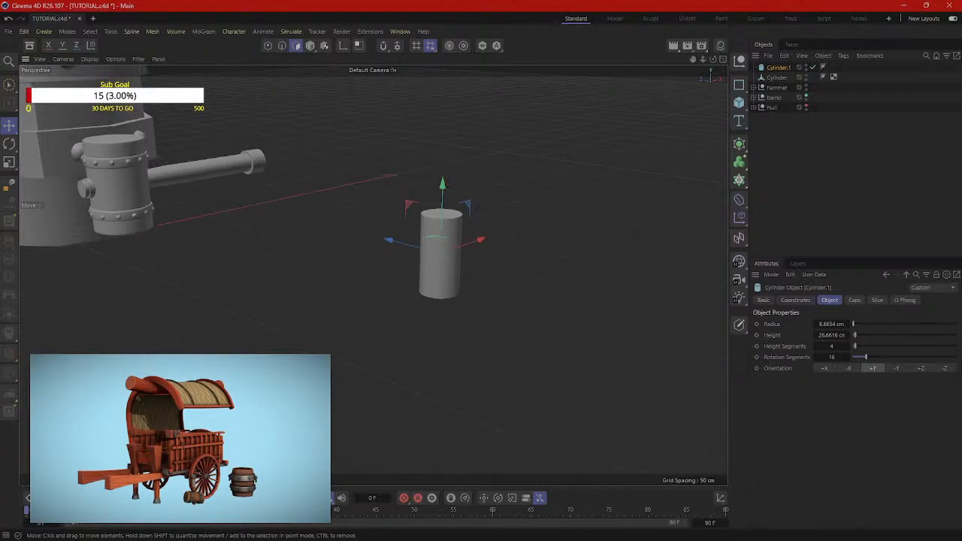
{"action": "left_click", "coordinate": [87, 60]}
{"action": "left_click", "coordinate": [119, 97]}
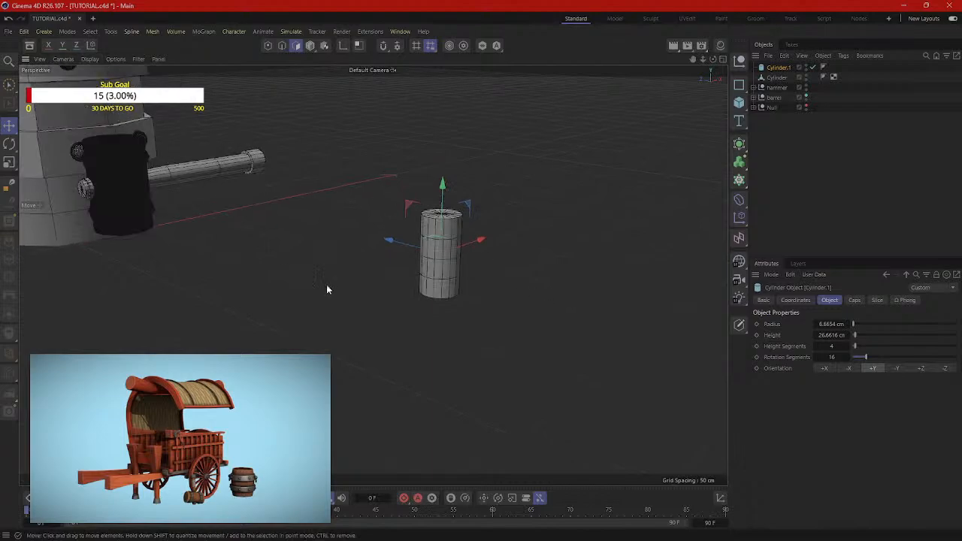
Step: Make the small cylinder editable and scale it to wider, stockier proportions in Model mode
{"action": "scroll", "coordinate": [434, 299], "scroll_direction": "up", "scroll_amount": 3}
{"action": "left_click_drag", "start_coordinate": [489, 287], "coordinate": [372, 268], "text": "alt"}
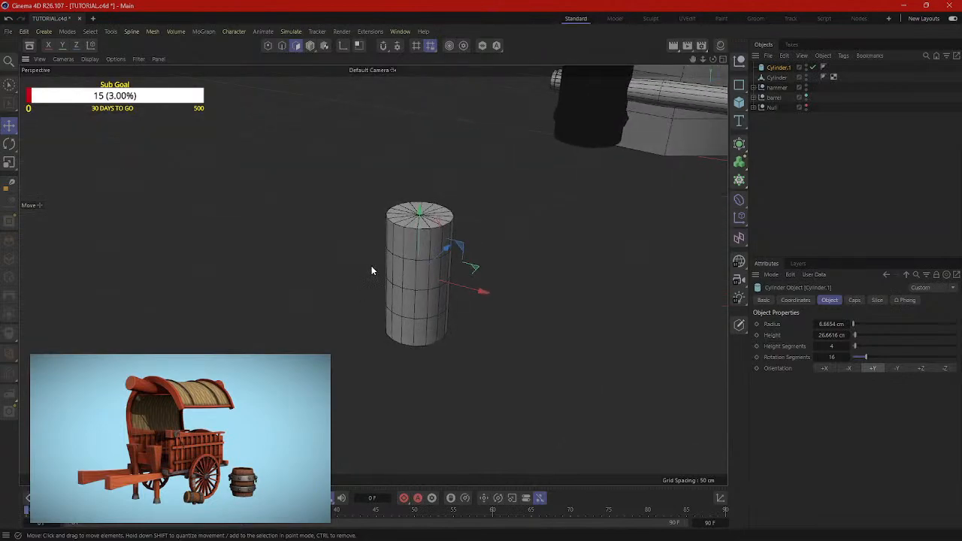
{"action": "key", "text": "t"}
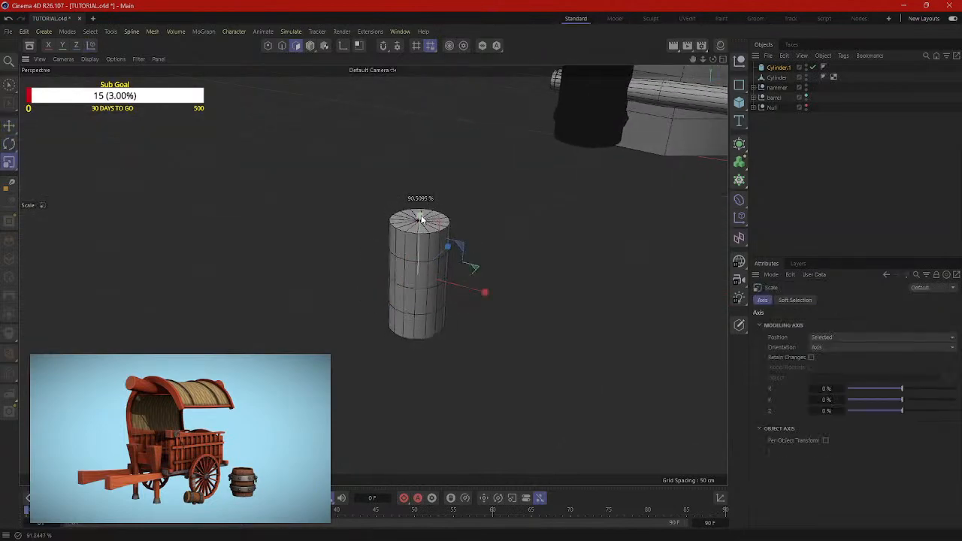
{"action": "left_click", "coordinate": [311, 45]}
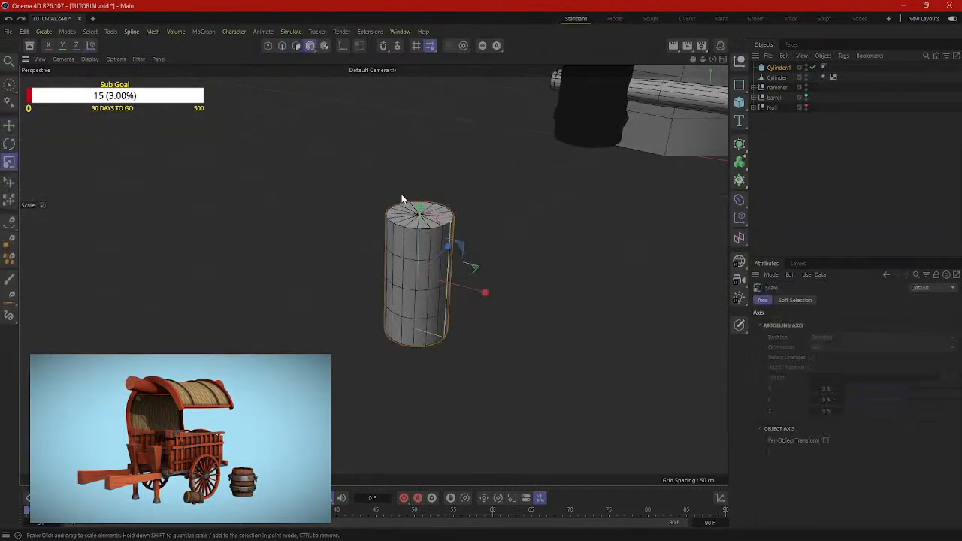
{"action": "left_click_drag", "start_coordinate": [418, 219], "coordinate": [485, 256], "text": "alt"}
{"action": "key", "text": "c"}
{"action": "left_click_drag", "start_coordinate": [505, 357], "coordinate": [424, 291], "text": "alt"}
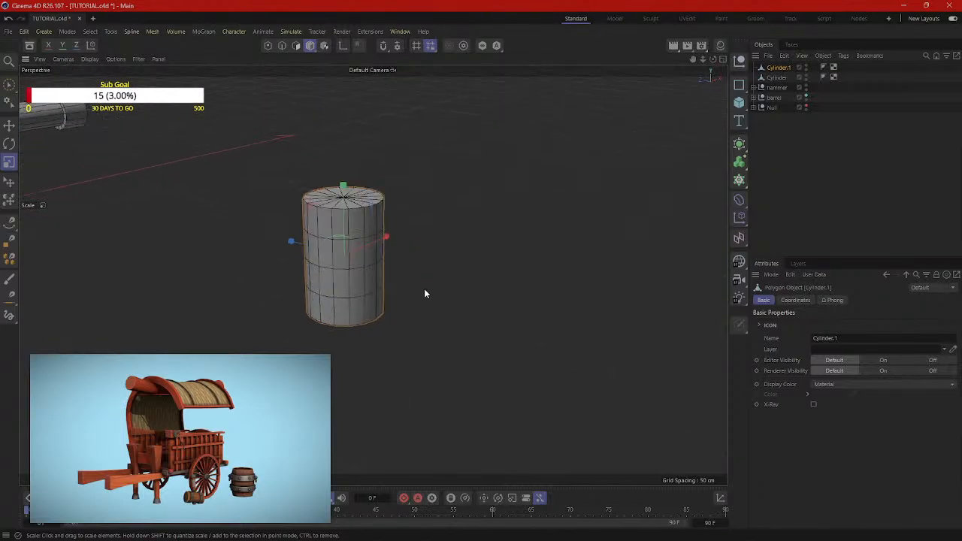
{"action": "left_click_drag", "start_coordinate": [353, 248], "coordinate": [481, 285], "text": "alt"}
Step: Move the small cylinder along the X axis in the front view, clear of the barrel and hammer outlines
{"action": "middle_click", "coordinate": [481, 285]}
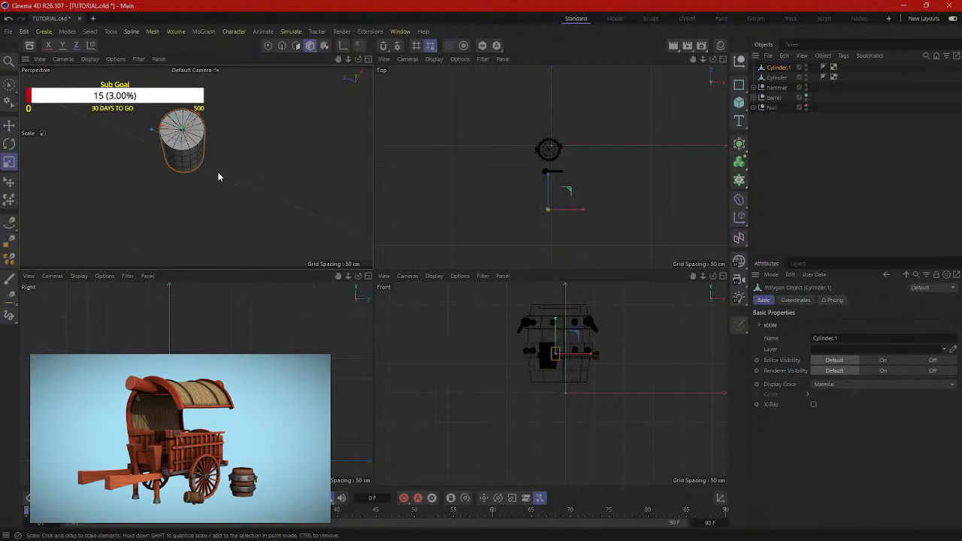
{"action": "key", "text": "e"}
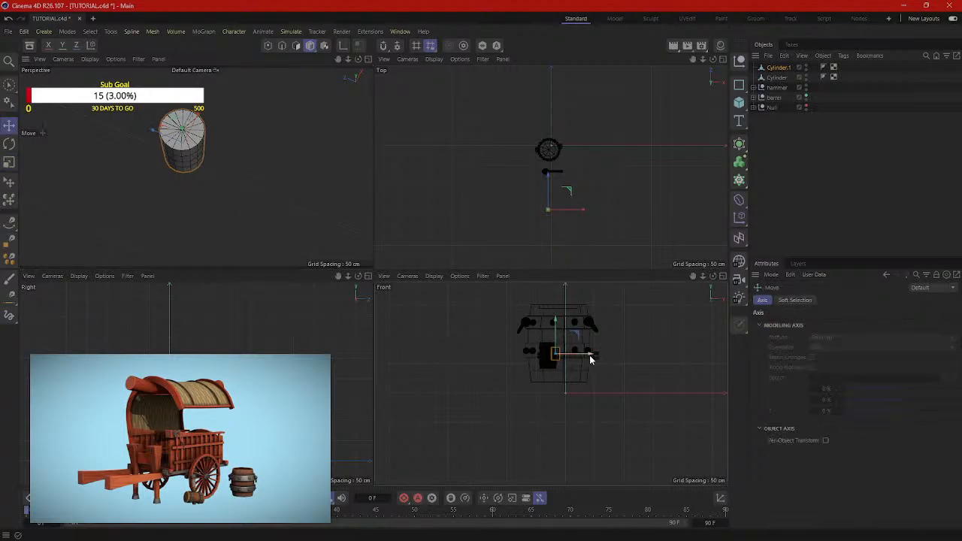
{"action": "left_click_drag", "start_coordinate": [591, 354], "coordinate": [688, 369]}
{"action": "scroll", "coordinate": [683, 371], "scroll_direction": "up", "scroll_amount": 6}
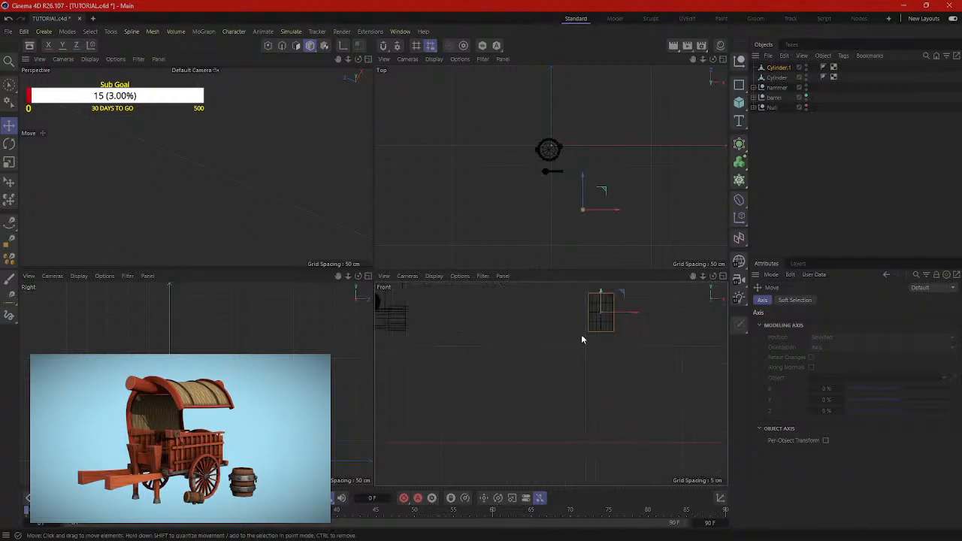
Step: In the front view, select the two middle columns of side polygons over the cylinder's full height
{"action": "scroll", "coordinate": [637, 318], "scroll_direction": "up", "scroll_amount": 2}
{"action": "middle_click_drag", "start_coordinate": [637, 317], "coordinate": [640, 381], "text": "alt"}
{"action": "scroll", "coordinate": [640, 381], "scroll_direction": "up", "scroll_amount": 2}
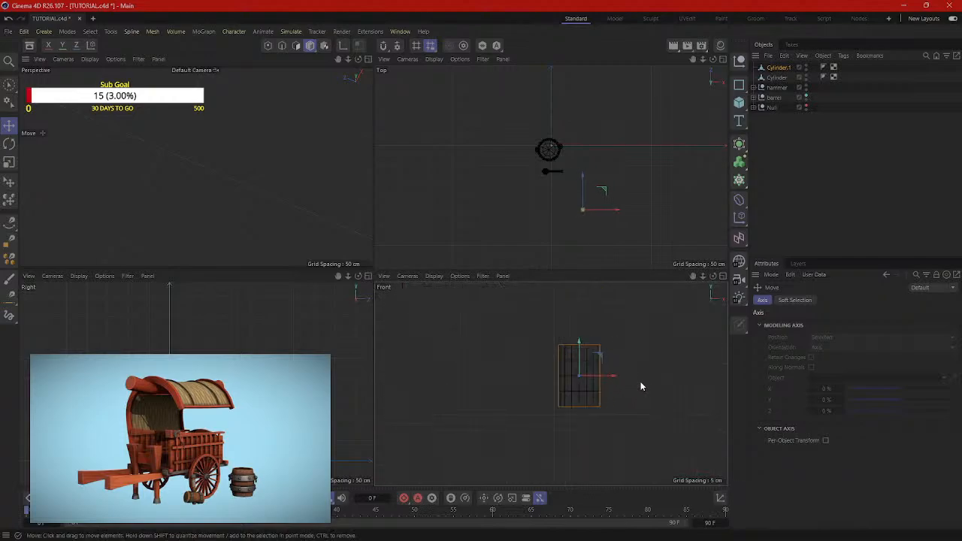
{"action": "middle_click", "coordinate": [621, 374]}
{"action": "middle_click", "coordinate": [545, 238]}
{"action": "middle_click", "coordinate": [635, 355]}
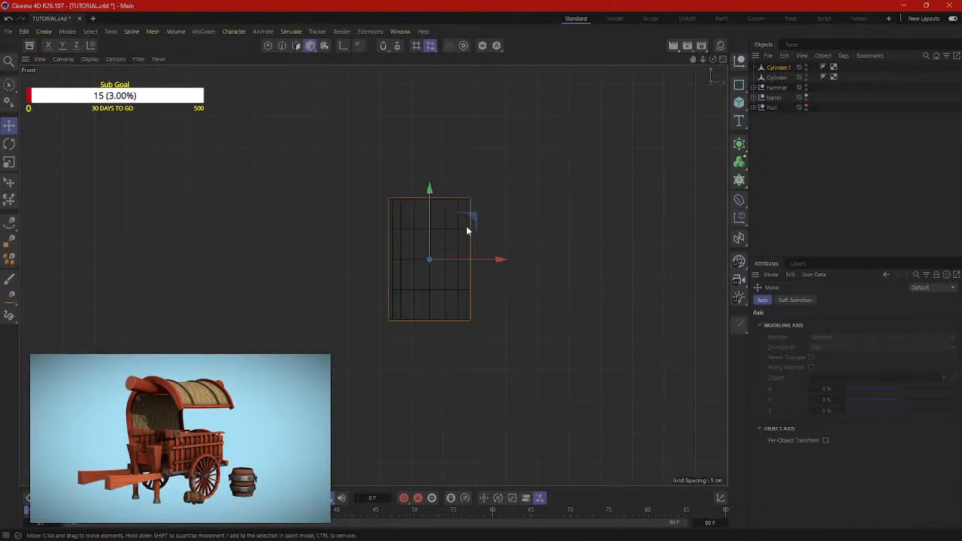
{"action": "left_click", "coordinate": [298, 45]}
{"action": "left_click", "coordinate": [416, 226]}
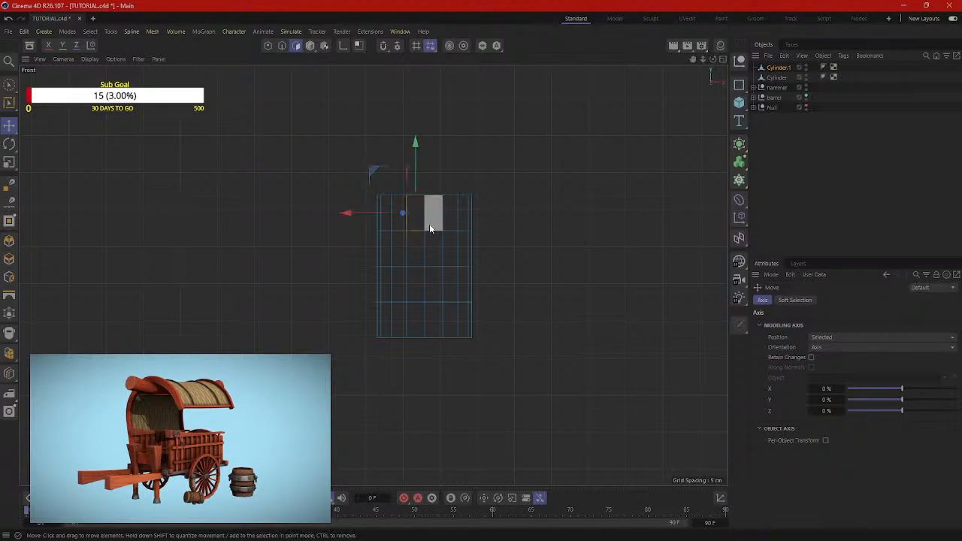
{"action": "left_click", "coordinate": [430, 225], "text": "shift"}
{"action": "left_click", "coordinate": [431, 256], "text": "shift"}
{"action": "left_click", "coordinate": [420, 256], "text": "shift"}
{"action": "left_click", "coordinate": [421, 286], "text": "shift"}
{"action": "left_click", "coordinate": [431, 289], "text": "shift"}
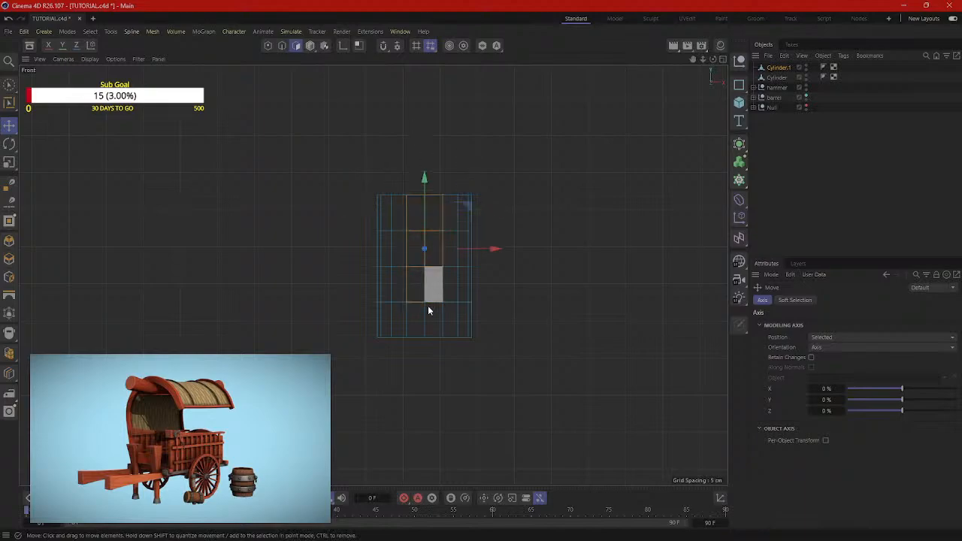
{"action": "left_click", "coordinate": [420, 320], "text": "shift"}
{"action": "left_click", "coordinate": [431, 320], "text": "shift"}
Step: Try to extrude the selected polygons outward from the cylinder by about 8.3 cm
{"action": "middle_click", "coordinate": [608, 291]}
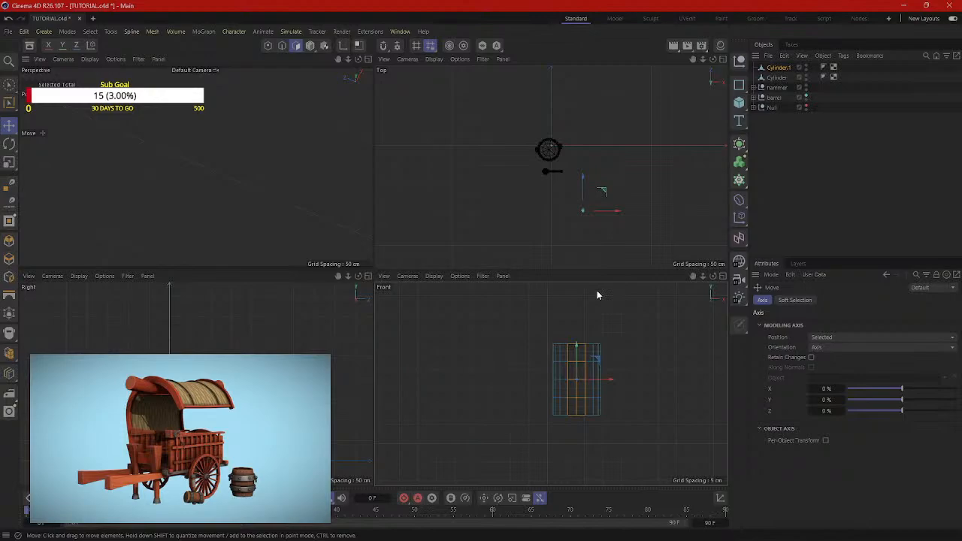
{"action": "middle_click", "coordinate": [291, 174]}
{"action": "key", "text": "h"}
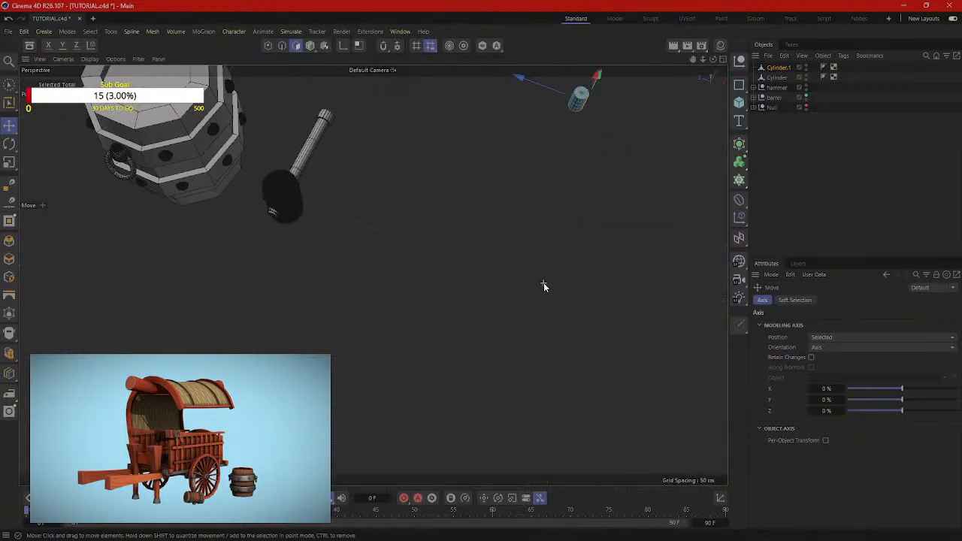
{"action": "left_click_drag", "start_coordinate": [497, 237], "coordinate": [391, 205], "text": "alt"}
{"action": "right_click", "coordinate": [376, 205]}
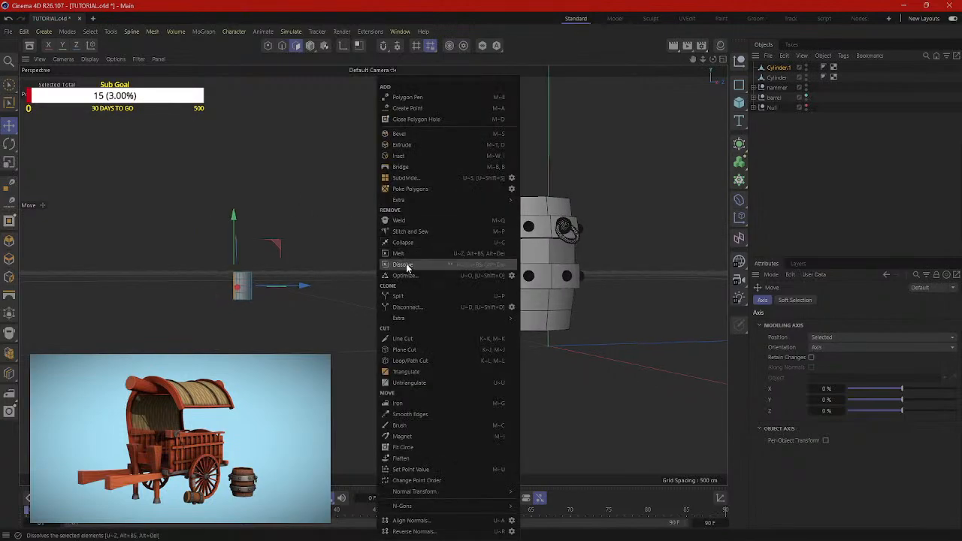
{"action": "left_click", "coordinate": [420, 146]}
{"action": "middle_click_drag", "start_coordinate": [356, 194], "coordinate": [466, 225], "text": "alt"}
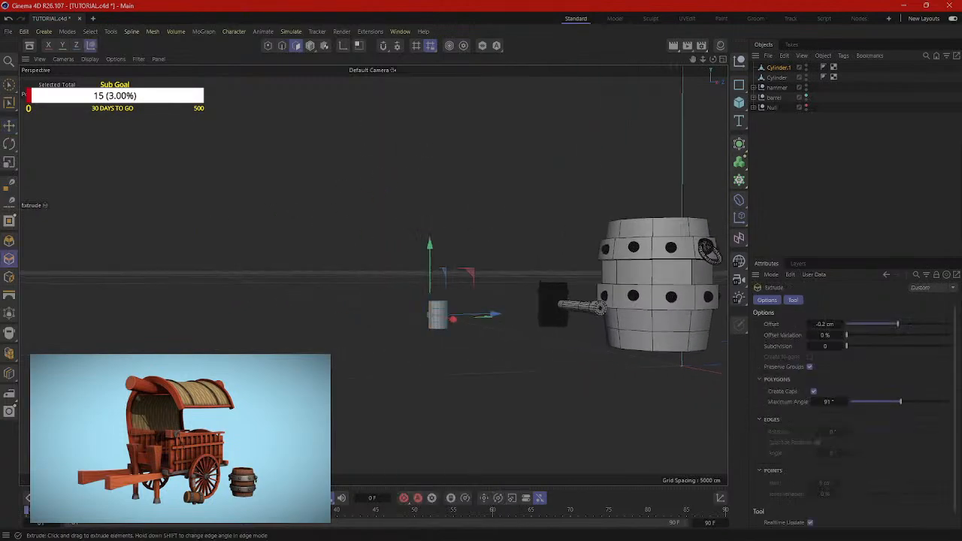
{"action": "left_click_drag", "start_coordinate": [466, 225], "coordinate": [511, 226]}
{"action": "left_click_drag", "start_coordinate": [433, 315], "coordinate": [546, 270]}
{"action": "scroll", "coordinate": [653, 346], "scroll_direction": "up", "scroll_amount": 3}
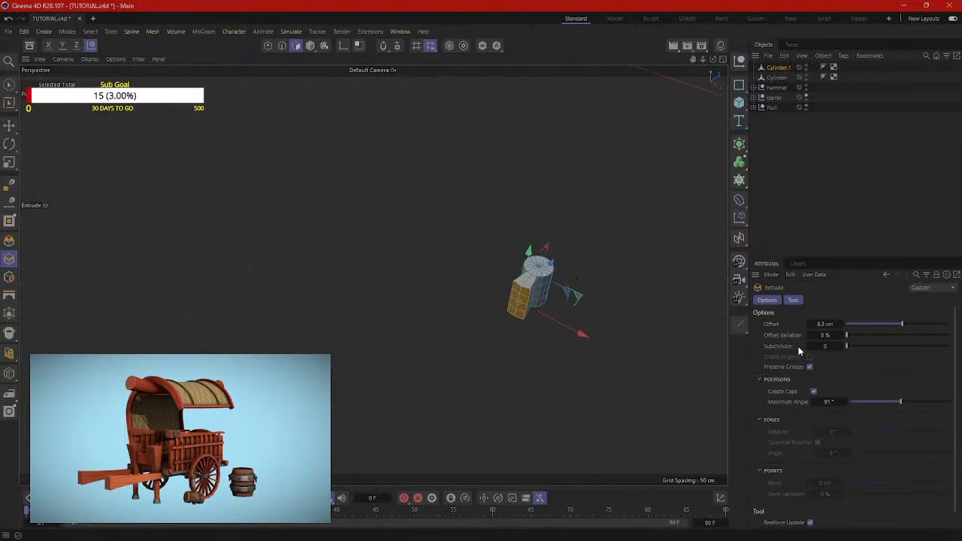
Step: Try the extrusion with Preserve Groups toggled, a 14.91 cm offset and 3% offset variation, and undo it
{"action": "left_click", "coordinate": [809, 368]}
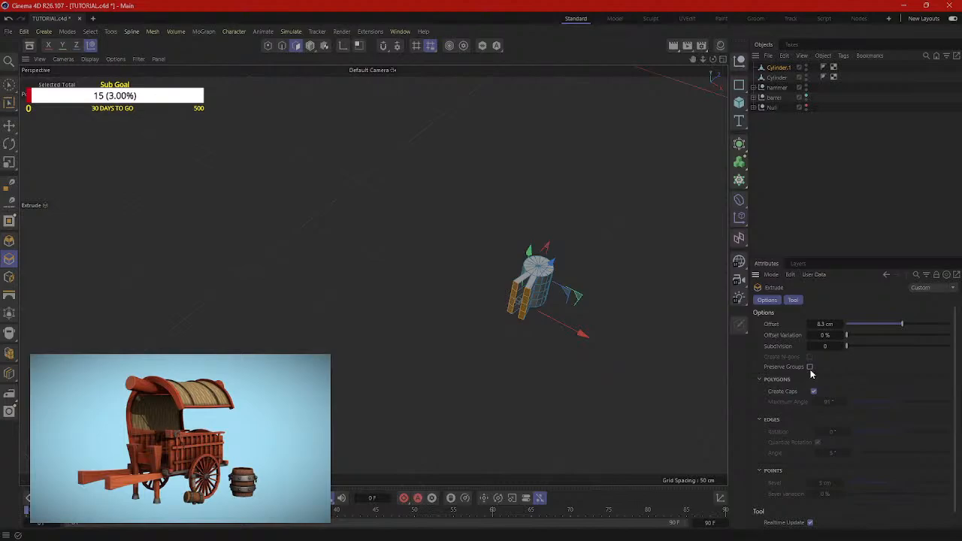
{"action": "left_click", "coordinate": [809, 367]}
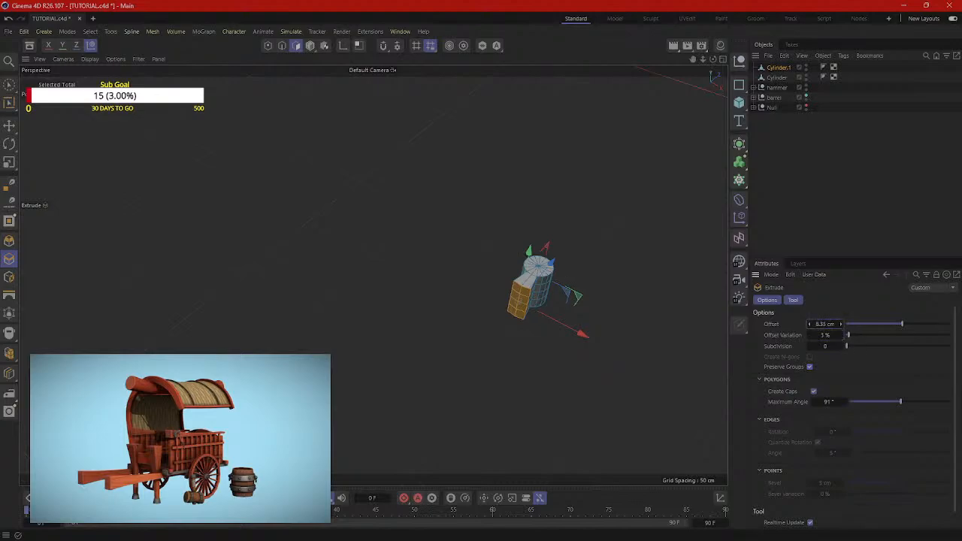
{"action": "left_click_drag", "start_coordinate": [809, 324], "coordinate": [802, 342]}
{"action": "left_click_drag", "start_coordinate": [562, 398], "coordinate": [460, 307], "text": "alt"}
{"action": "left_click_drag", "start_coordinate": [824, 322], "coordinate": [826, 324]}
{"action": "key", "text": "ctrl+z"}
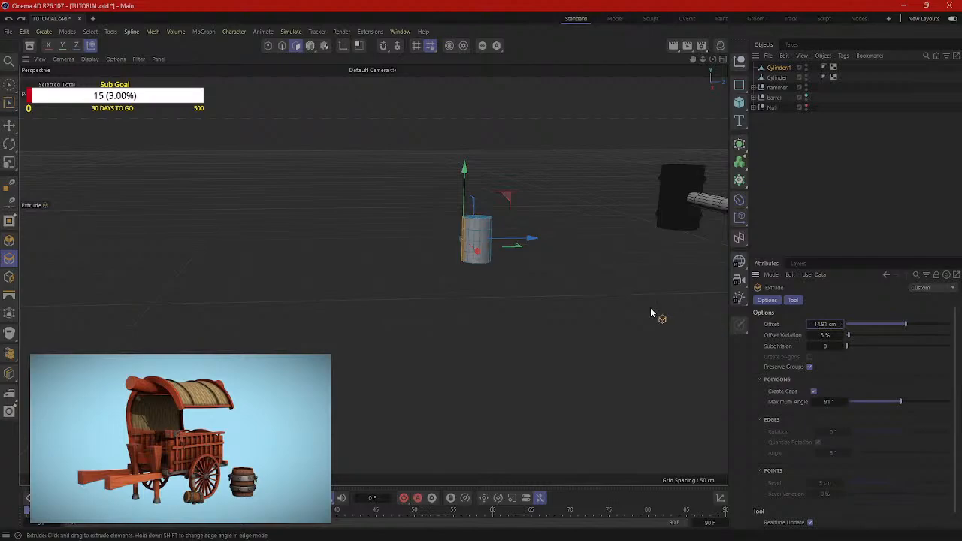
Step: Try to extrude the selected polygons outward by about 30.39 cm as a long blade block
{"action": "left_click_drag", "start_coordinate": [567, 227], "coordinate": [534, 227]}
{"action": "key", "text": "ctrl+z"}
{"action": "left_click_drag", "start_coordinate": [508, 284], "coordinate": [532, 286], "text": "alt"}
{"action": "scroll", "coordinate": [601, 237], "scroll_direction": "up", "scroll_amount": 5}
{"action": "left_click_drag", "start_coordinate": [243, 300], "coordinate": [57, 301]}
{"action": "scroll", "coordinate": [234, 325], "scroll_direction": "down", "scroll_amount": 4}
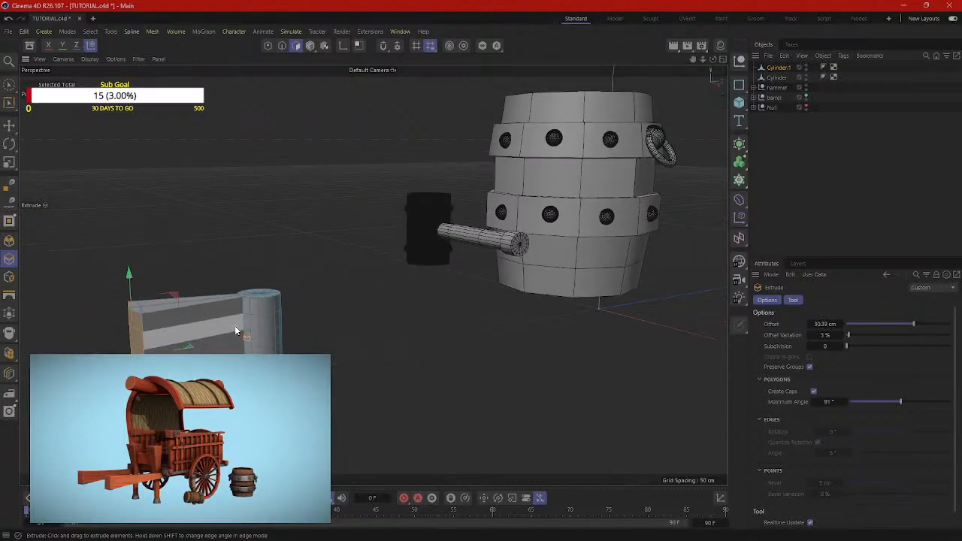
Step: Try a maximum angle of 0° on the extruded blade block and undo the extrusion
{"action": "middle_click_drag", "start_coordinate": [320, 345], "coordinate": [427, 271], "text": "alt"}
{"action": "left_click_drag", "start_coordinate": [427, 275], "coordinate": [495, 323], "text": "alt"}
{"action": "scroll", "coordinate": [859, 389], "scroll_direction": "down", "scroll_amount": 1}
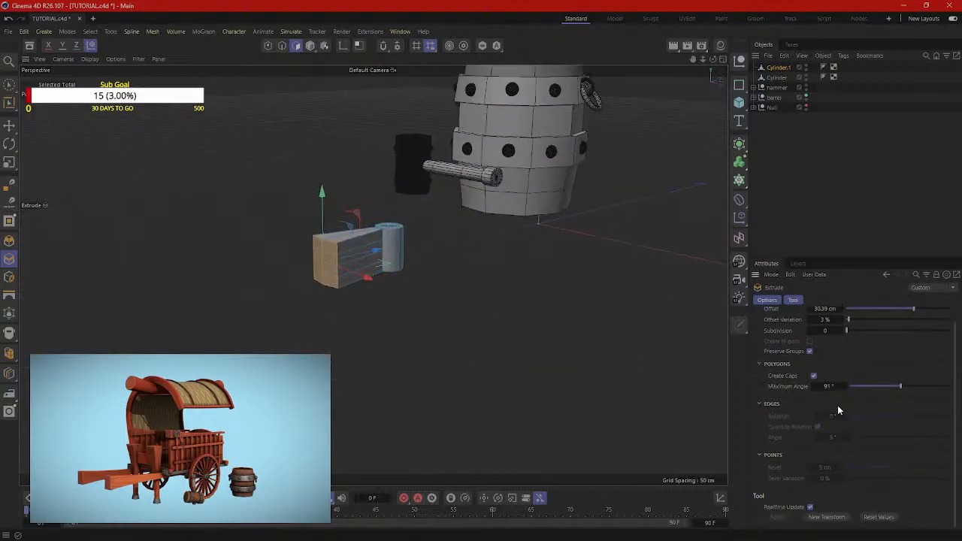
{"action": "left_click_drag", "start_coordinate": [832, 387], "coordinate": [795, 386]}
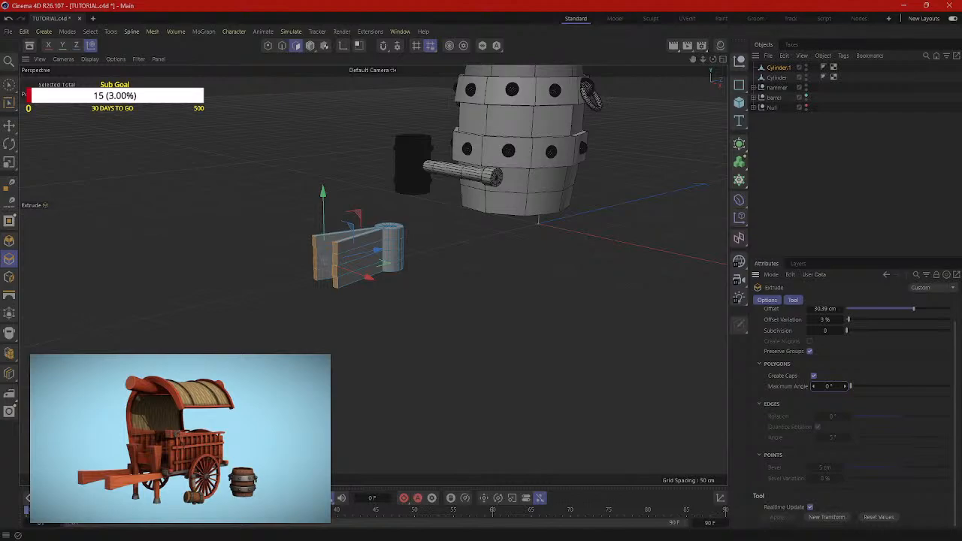
{"action": "key", "text": "ctrl+z"}
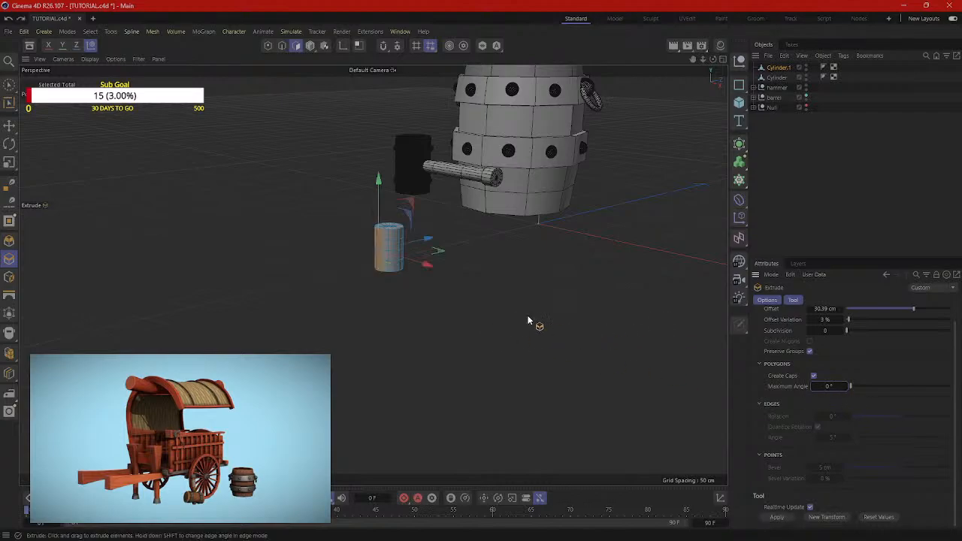
Step: Extrude the selected cylinder polygons outward by 37 cm as one joined block with a maximum angle of 180°
{"action": "left_click_drag", "start_coordinate": [529, 321], "coordinate": [579, 360]}
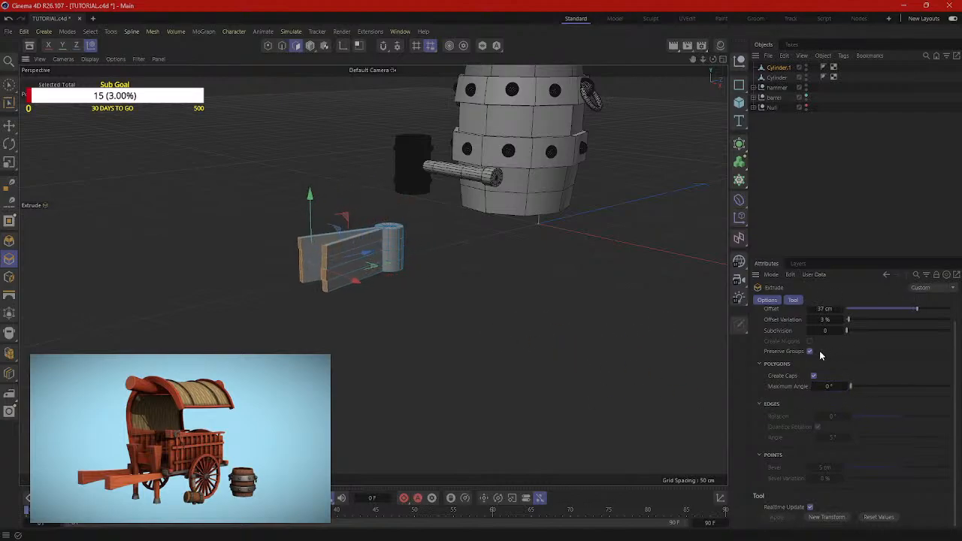
{"action": "left_click_drag", "start_coordinate": [828, 389], "coordinate": [902, 386]}
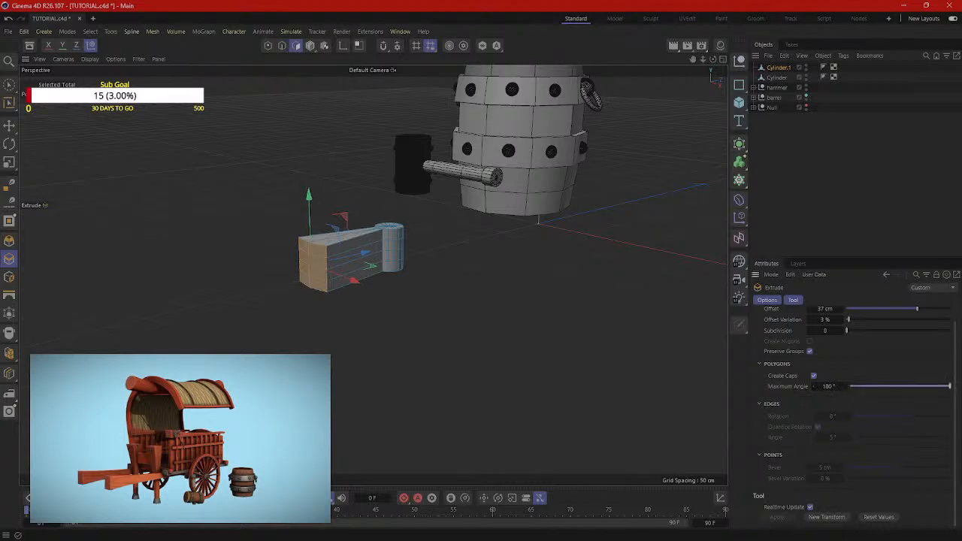
{"action": "left_click_drag", "start_coordinate": [468, 310], "coordinate": [332, 255], "text": "alt"}
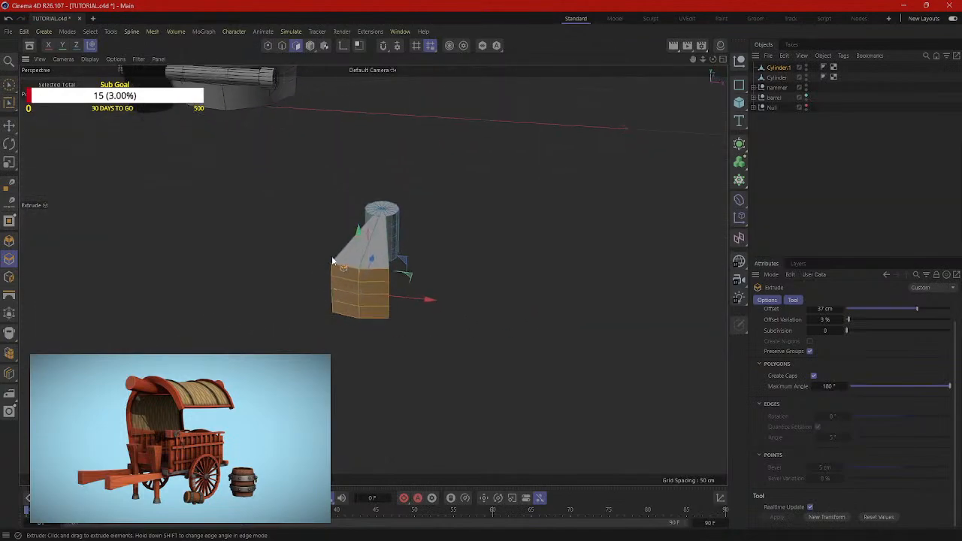
Step: Switch to edge editing and select the centre edge along the top of the blade block
{"action": "left_click", "coordinate": [283, 47]}
{"action": "left_click_drag", "start_coordinate": [360, 289], "coordinate": [398, 251], "text": "alt"}
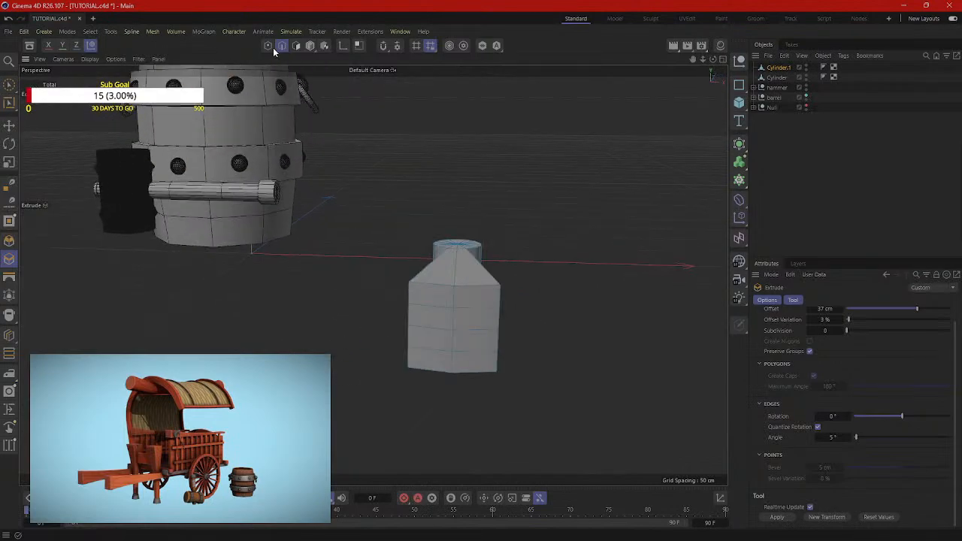
{"action": "left_click", "coordinate": [455, 320]}
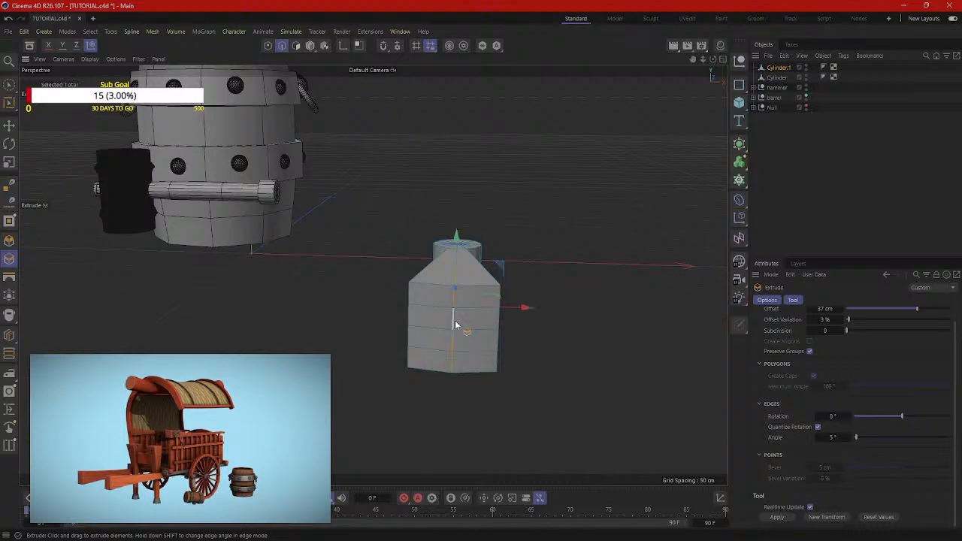
{"action": "left_click_drag", "start_coordinate": [454, 320], "coordinate": [413, 392], "text": "alt"}
{"action": "left_click", "coordinate": [489, 276]}
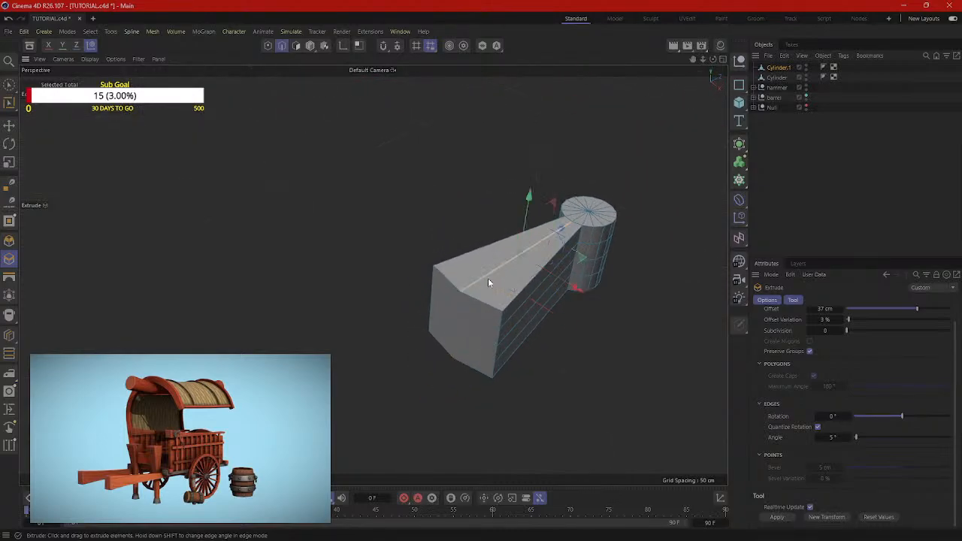
Step: Select the centre vertical edges of the blade's end face with Live Selection, try scaling them, and undo the change
{"action": "left_click", "coordinate": [9, 84]}
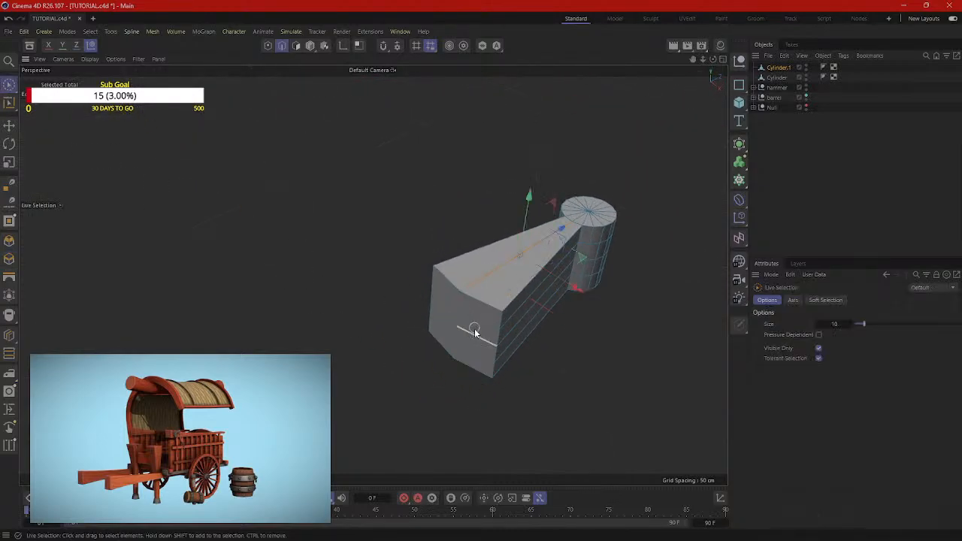
{"action": "scroll", "coordinate": [462, 337], "scroll_direction": "up", "scroll_amount": 3}
{"action": "left_click", "coordinate": [451, 337]}
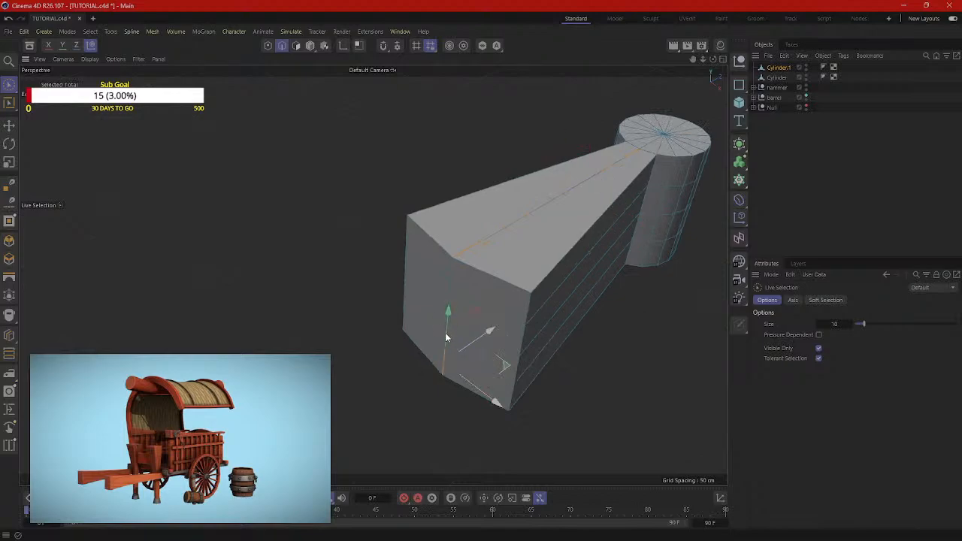
{"action": "left_click_drag", "start_coordinate": [433, 344], "coordinate": [523, 316], "text": "alt"}
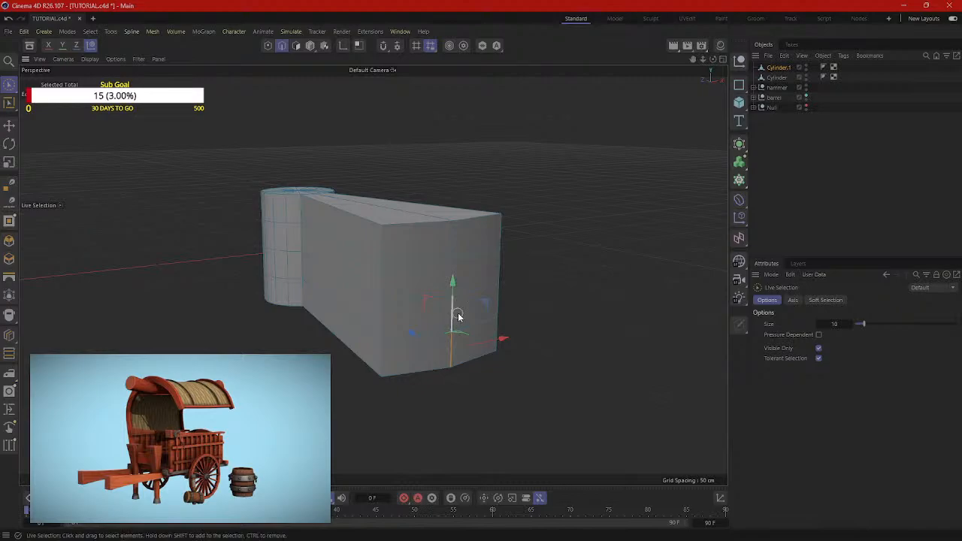
{"action": "left_click_drag", "start_coordinate": [459, 317], "coordinate": [358, 399]}
{"action": "key", "text": "t"}
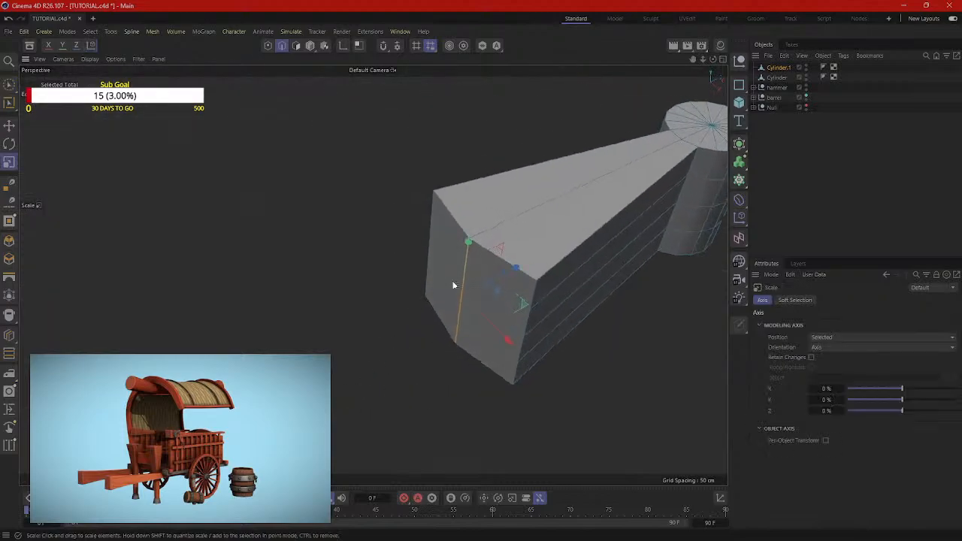
{"action": "left_click_drag", "start_coordinate": [518, 268], "coordinate": [476, 286]}
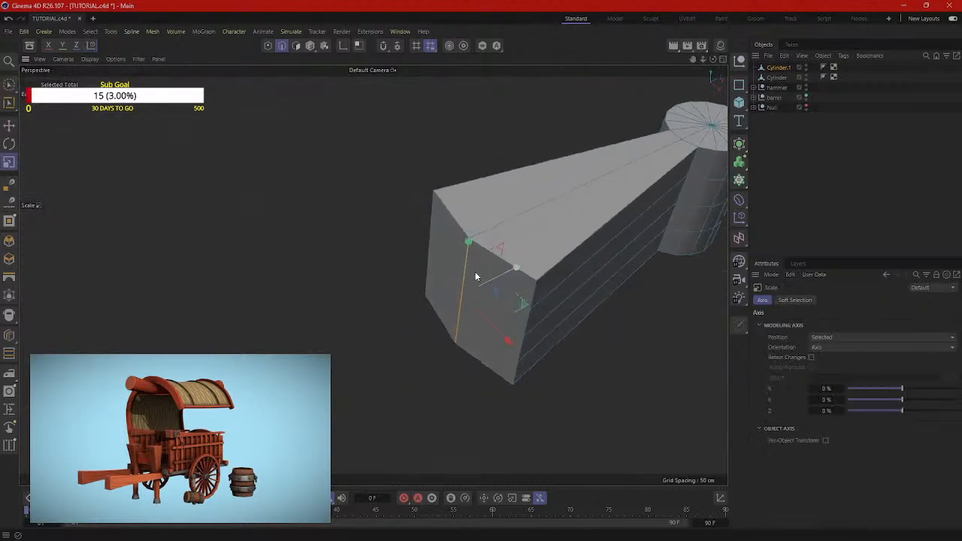
{"action": "left_click_drag", "start_coordinate": [466, 245], "coordinate": [466, 260]}
{"action": "key", "text": "ctrl+z"}
Step: Try to scale the two outer vertical edge lines of the blade's end face, and clear the selection
{"action": "left_click_drag", "start_coordinate": [524, 311], "coordinate": [467, 342], "text": "alt"}
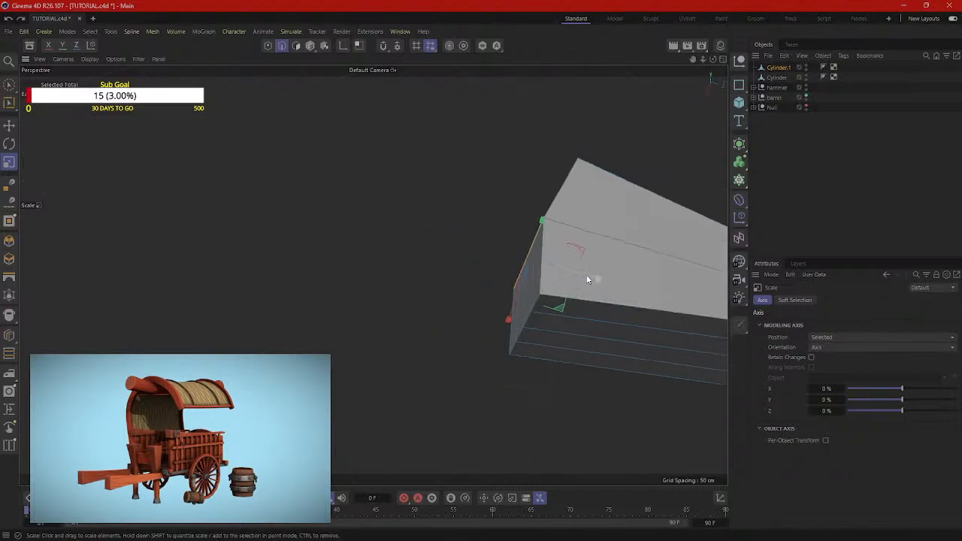
{"action": "left_click_drag", "start_coordinate": [573, 282], "coordinate": [531, 312], "text": "alt"}
{"action": "left_click", "coordinate": [530, 312]}
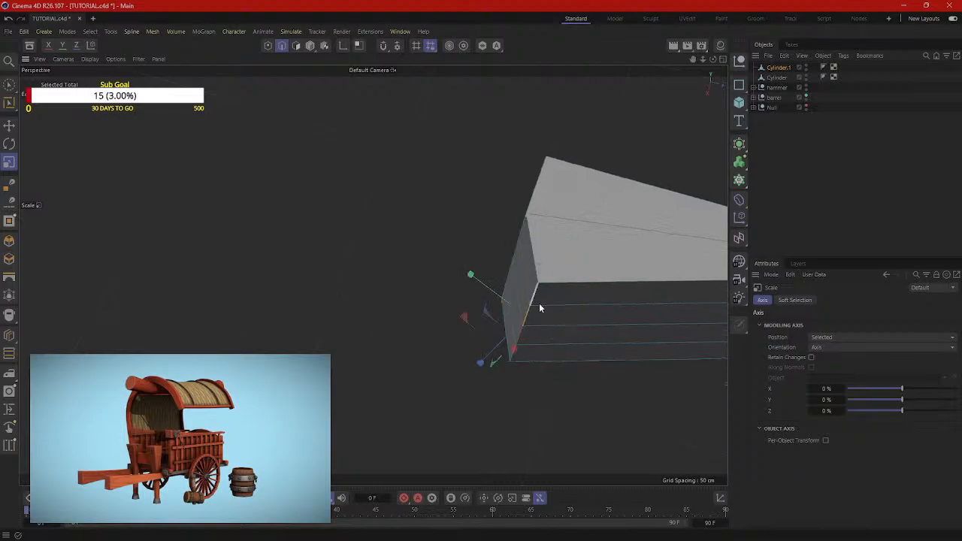
{"action": "left_click_drag", "start_coordinate": [517, 380], "coordinate": [635, 294], "text": "alt"}
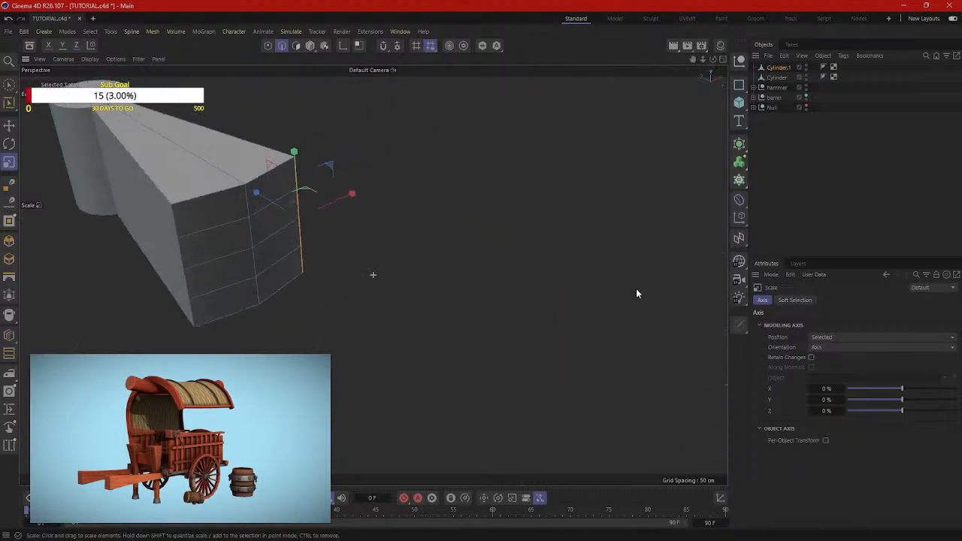
{"action": "left_click", "coordinate": [196, 321], "text": "shift"}
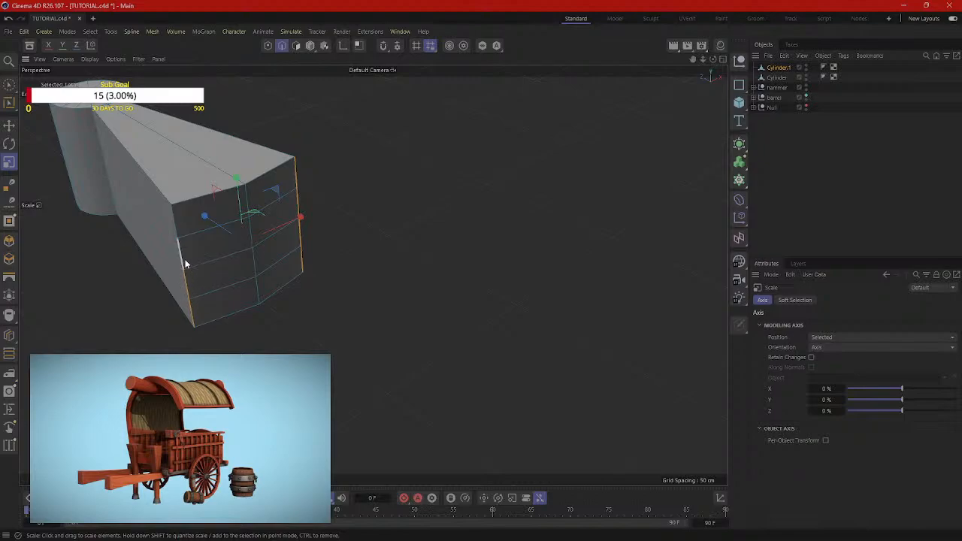
{"action": "left_click_drag", "start_coordinate": [176, 232], "coordinate": [204, 251], "text": "alt"}
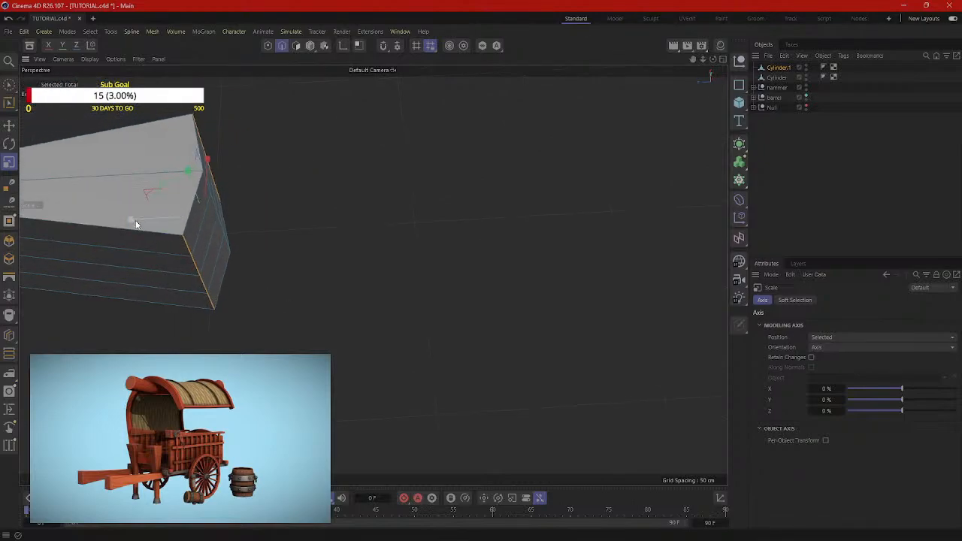
{"action": "left_click_drag", "start_coordinate": [106, 220], "coordinate": [45, 228]}
{"action": "left_click", "coordinate": [340, 244]}
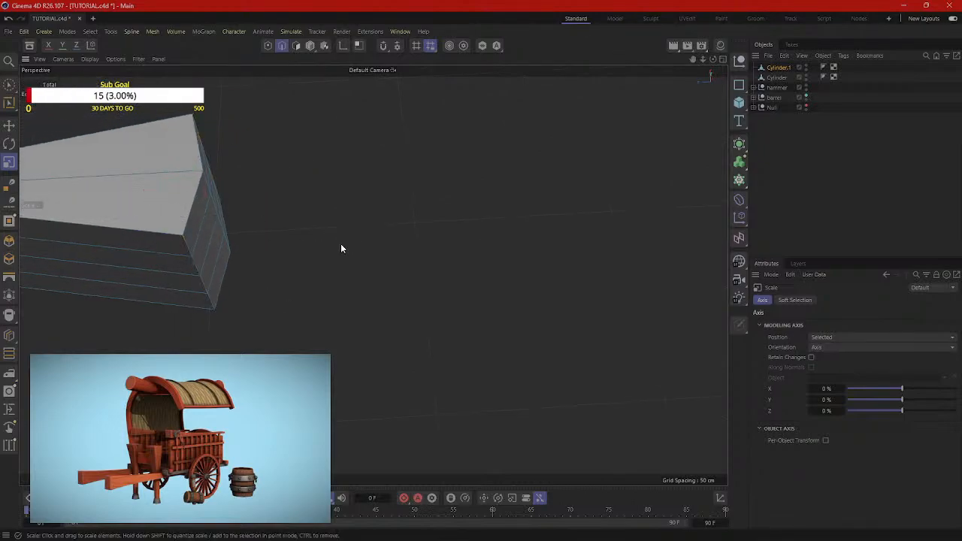
Step: Move the centre vertical edges of the blade's end face back toward the cylinder to flatten the end
{"action": "middle_click_drag", "start_coordinate": [341, 243], "coordinate": [479, 282], "text": "alt"}
{"action": "left_click_drag", "start_coordinate": [313, 333], "coordinate": [408, 308], "text": "alt"}
{"action": "left_click", "coordinate": [399, 314]}
{"action": "left_click", "coordinate": [399, 269]}
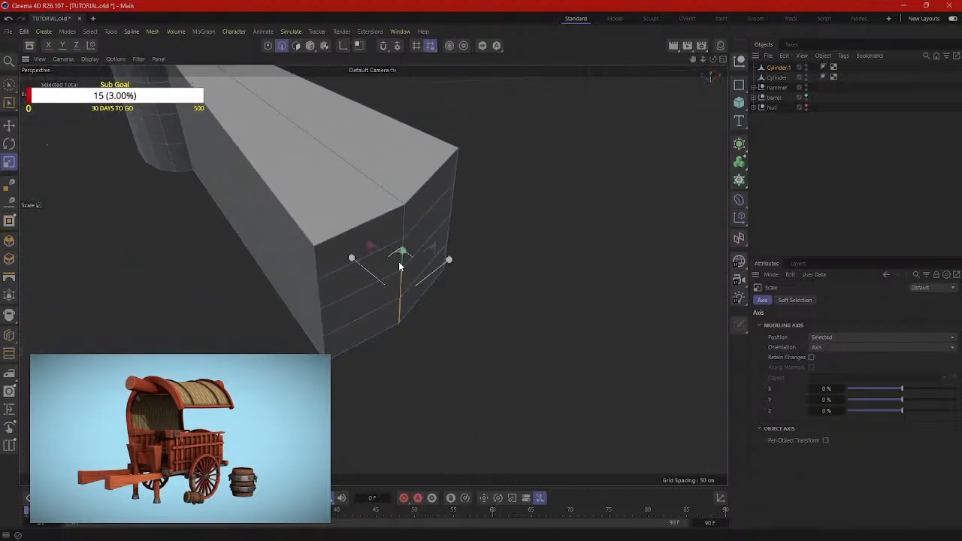
{"action": "left_click", "coordinate": [405, 229], "text": "shift"}
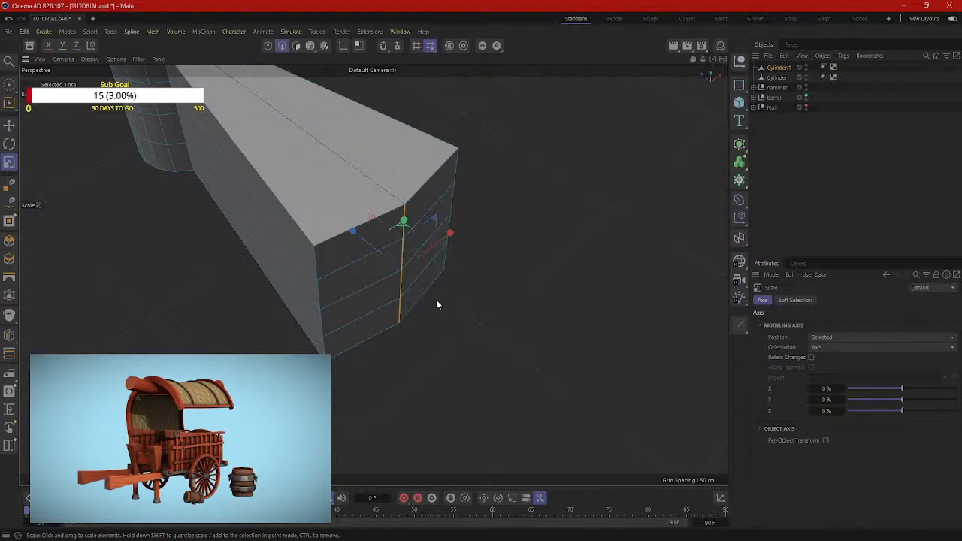
{"action": "left_click_drag", "start_coordinate": [436, 304], "coordinate": [502, 314], "text": "alt"}
{"action": "key", "text": "r"}
{"action": "key", "text": "e"}
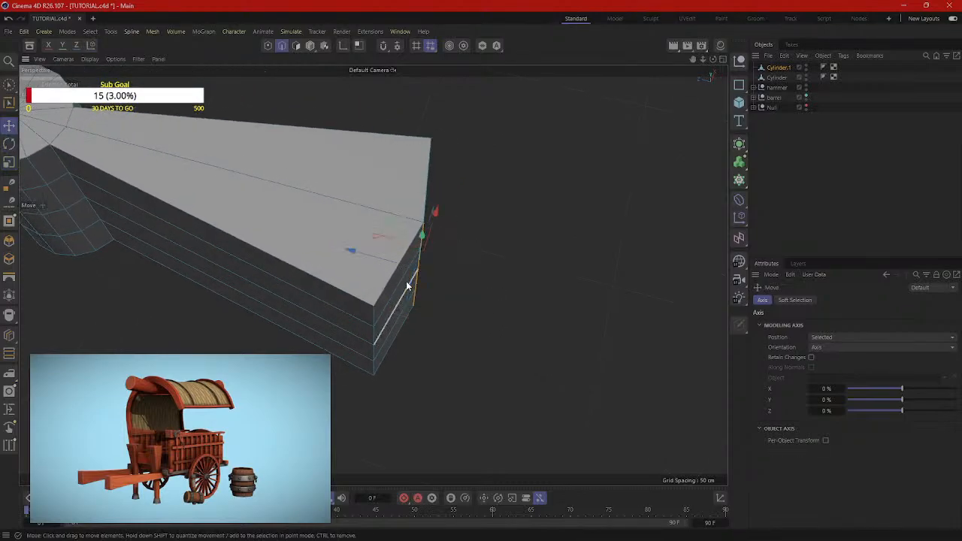
{"action": "left_click_drag", "start_coordinate": [380, 264], "coordinate": [360, 262]}
Step: Scale the two outer vertical edge lines of the blade's end face toward each other to narrow the blade
{"action": "left_click_drag", "start_coordinate": [408, 280], "coordinate": [142, 202], "text": "alt"}
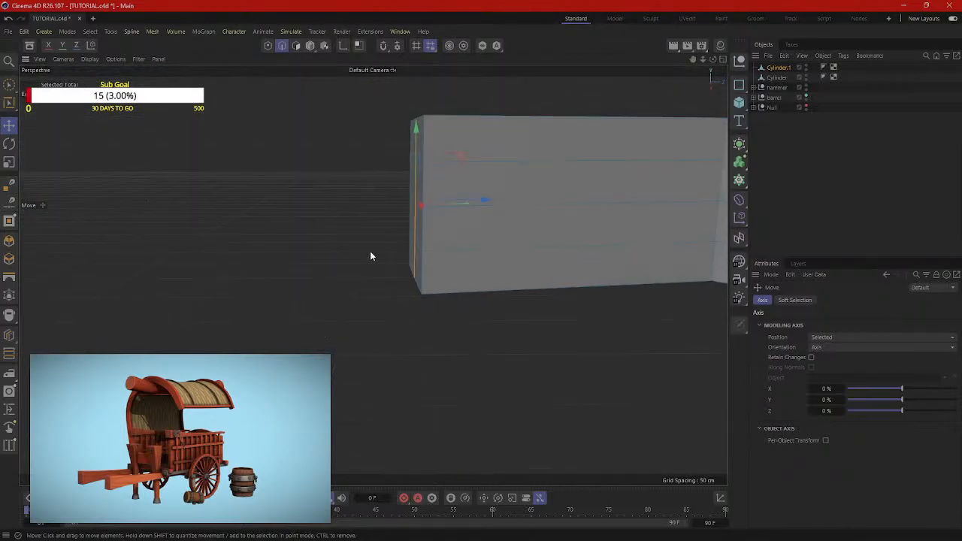
{"action": "left_click_drag", "start_coordinate": [370, 256], "coordinate": [350, 340], "text": "alt"}
{"action": "left_click", "coordinate": [337, 229]}
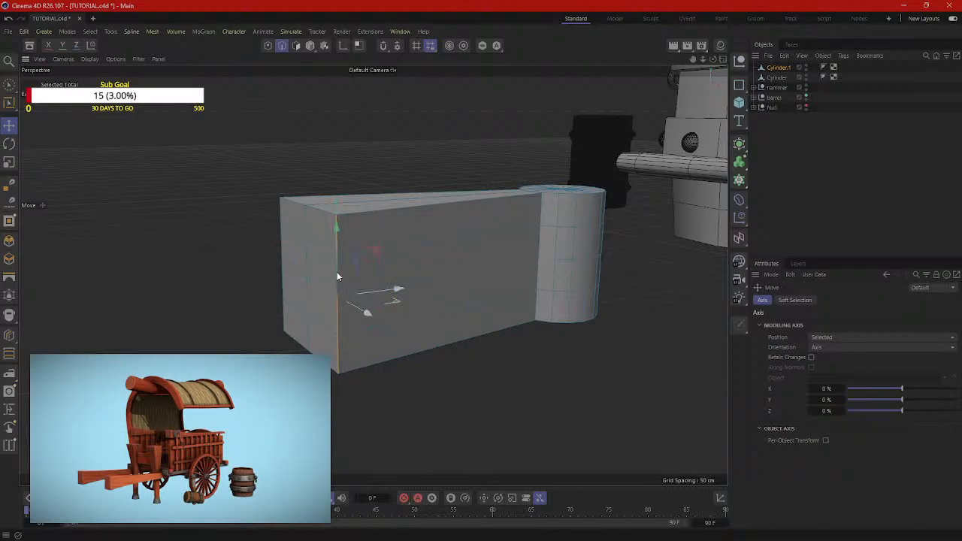
{"action": "left_click_drag", "start_coordinate": [275, 296], "coordinate": [325, 333], "text": "alt"}
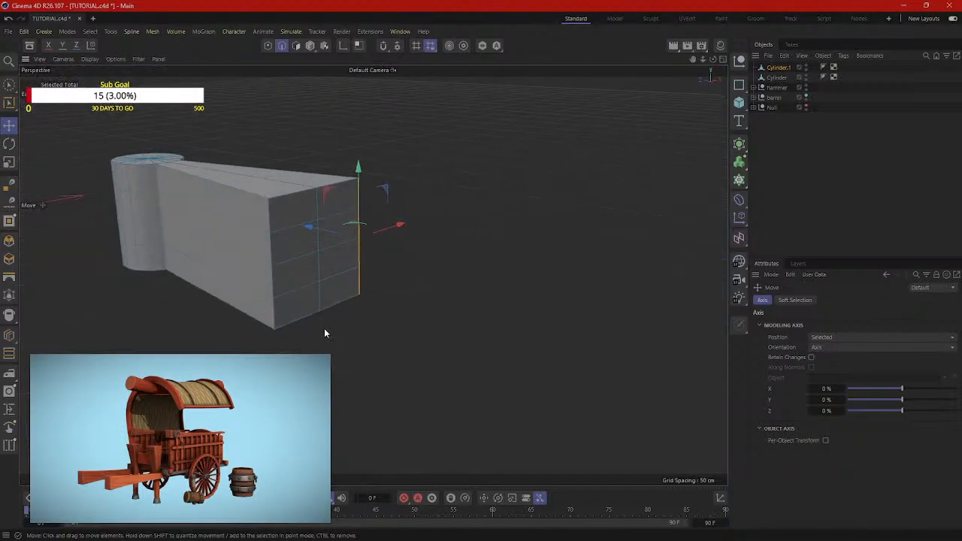
{"action": "left_click", "coordinate": [272, 320], "text": "shift"}
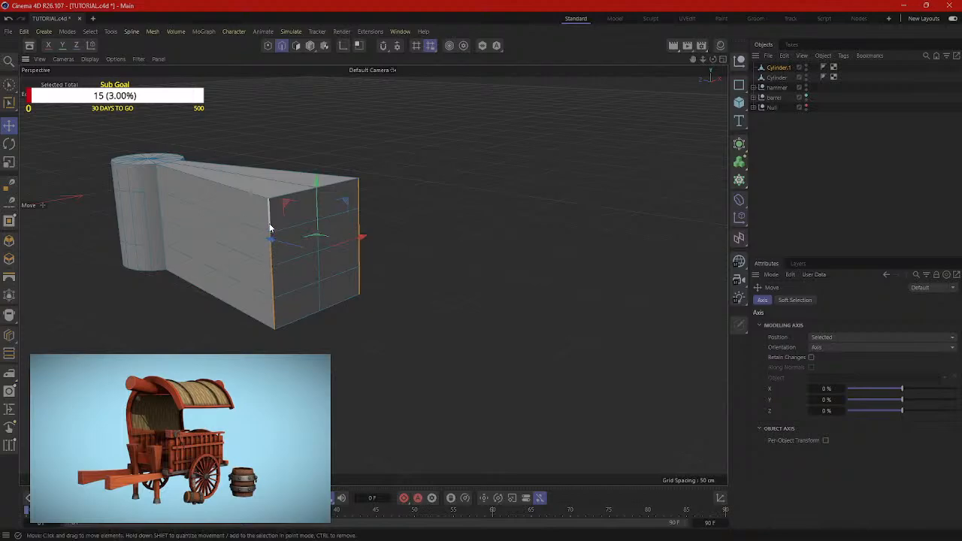
{"action": "left_click_drag", "start_coordinate": [270, 228], "coordinate": [307, 286], "text": "alt"}
{"action": "key", "text": "t"}
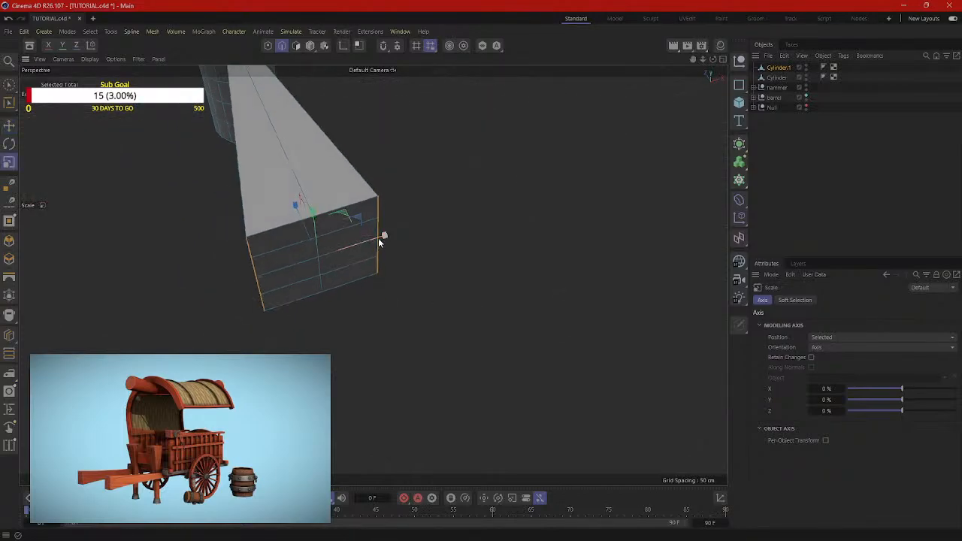
{"action": "left_click_drag", "start_coordinate": [378, 238], "coordinate": [358, 222]}
{"action": "left_click_drag", "start_coordinate": [379, 323], "coordinate": [218, 280]}
{"action": "right_click", "coordinate": [216, 278]}
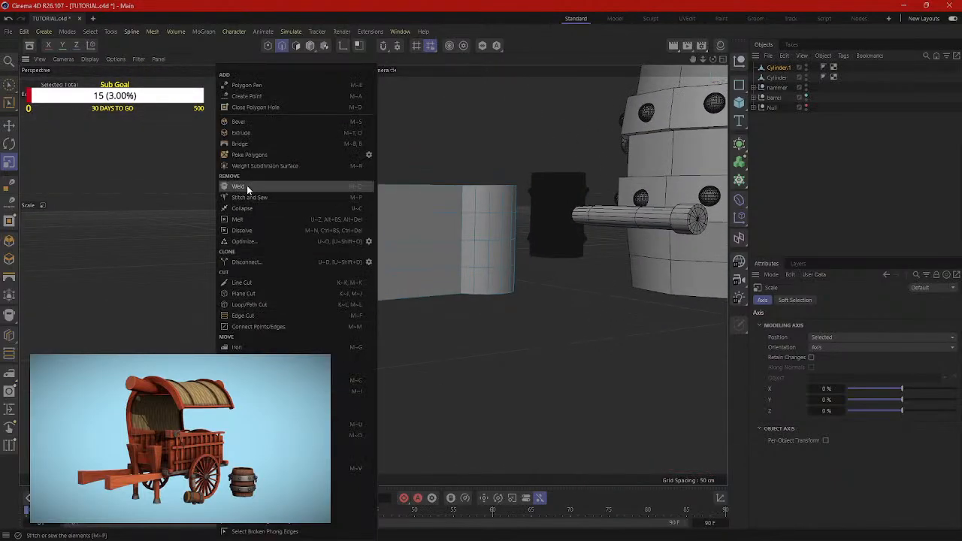
{"action": "left_click", "coordinate": [245, 317]}
{"action": "left_click_drag", "start_coordinate": [462, 333], "coordinate": [403, 339], "text": "alt"}
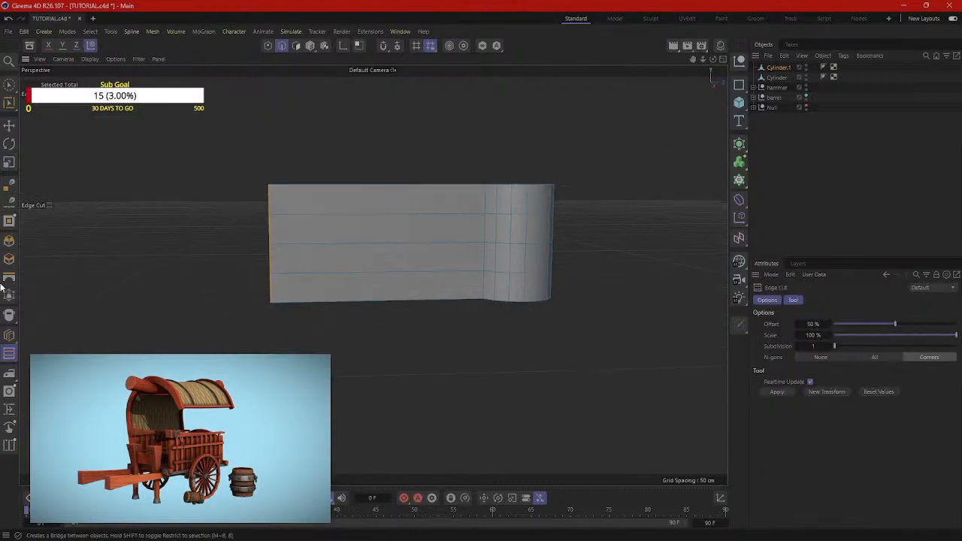
Step: Check the blade shape in the browser's axe reference images, and inspect the axe mesh in model mode
{"action": "left_click_drag", "start_coordinate": [961, 141], "coordinate": [757, 44]}
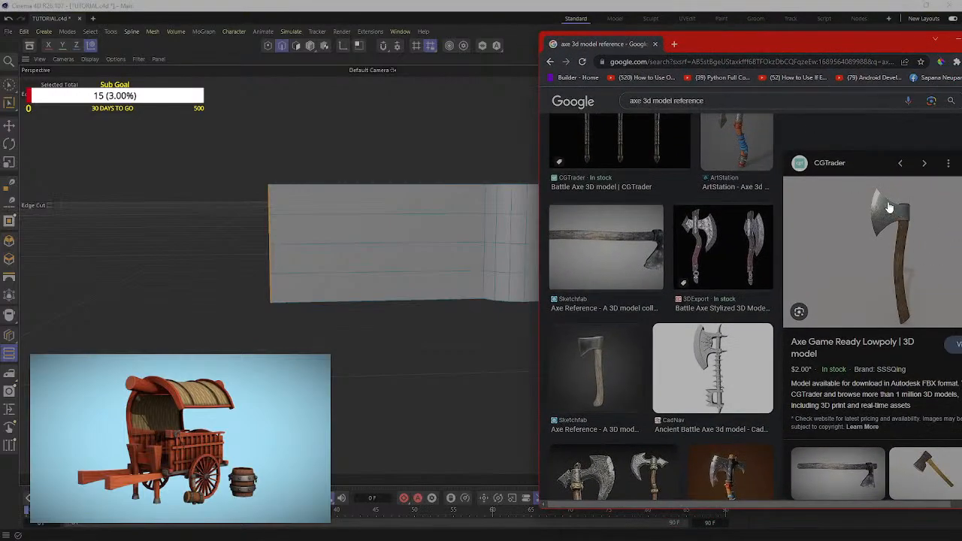
{"action": "left_click_drag", "start_coordinate": [785, 40], "coordinate": [961, 46]}
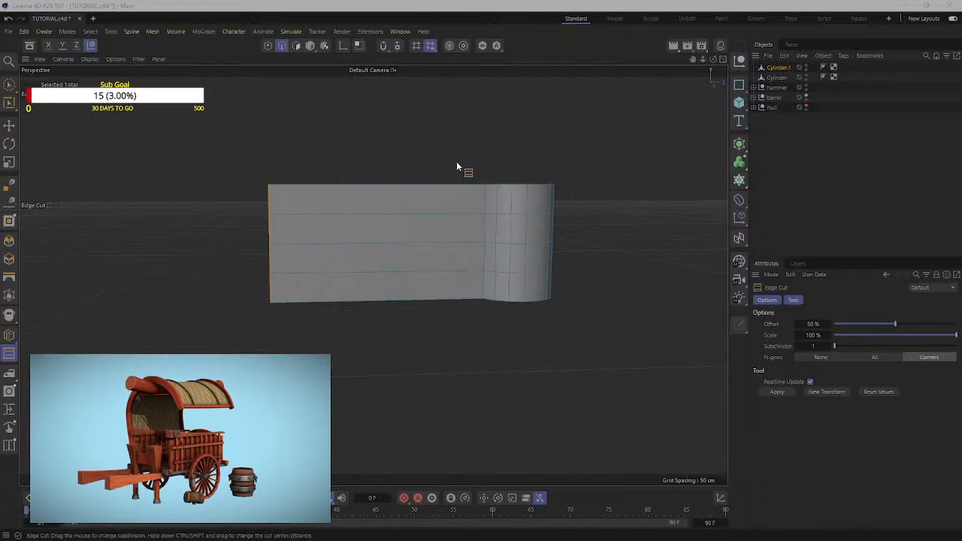
{"action": "left_click_drag", "start_coordinate": [448, 214], "coordinate": [503, 244], "text": "alt"}
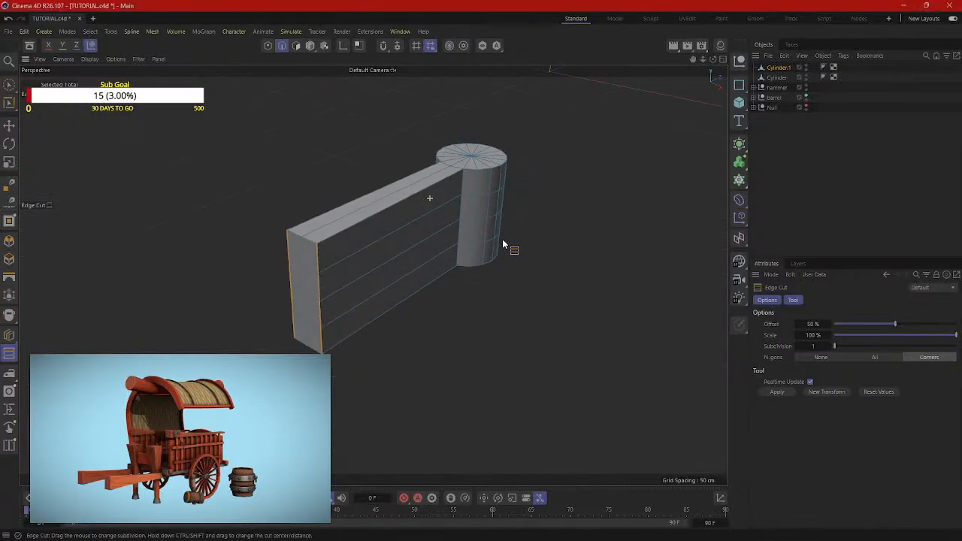
{"action": "left_click", "coordinate": [310, 46]}
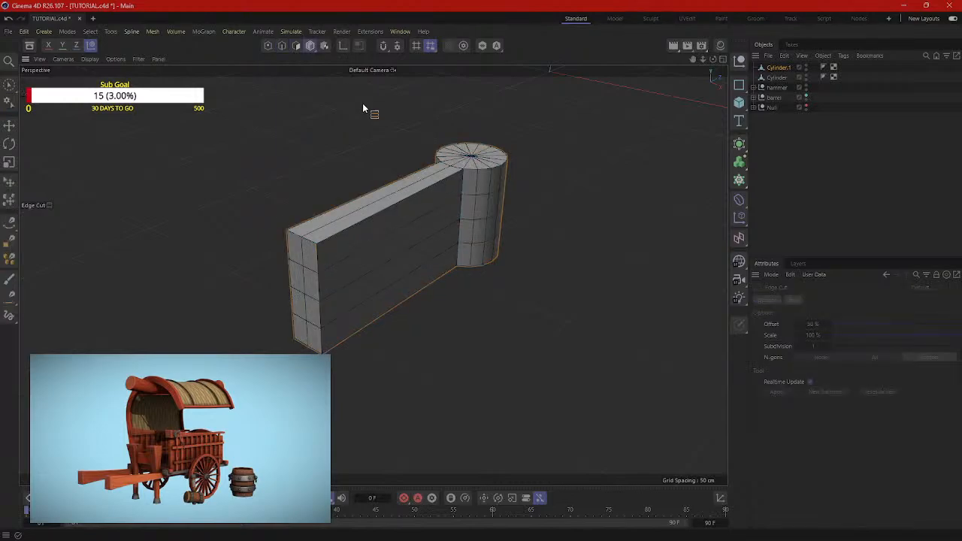
{"action": "left_click", "coordinate": [283, 46]}
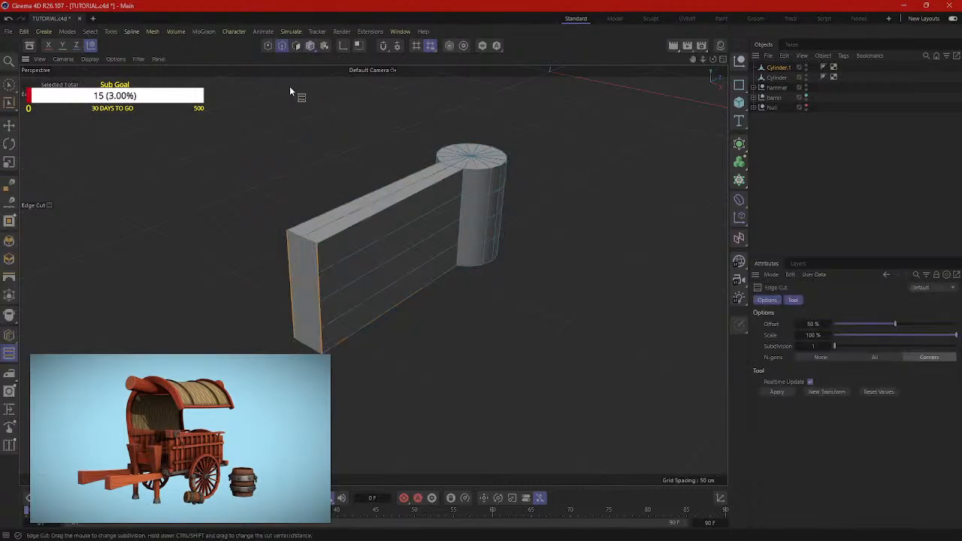
{"action": "left_click", "coordinate": [9, 125]}
{"action": "left_click_drag", "start_coordinate": [233, 135], "coordinate": [199, 169], "text": "alt"}
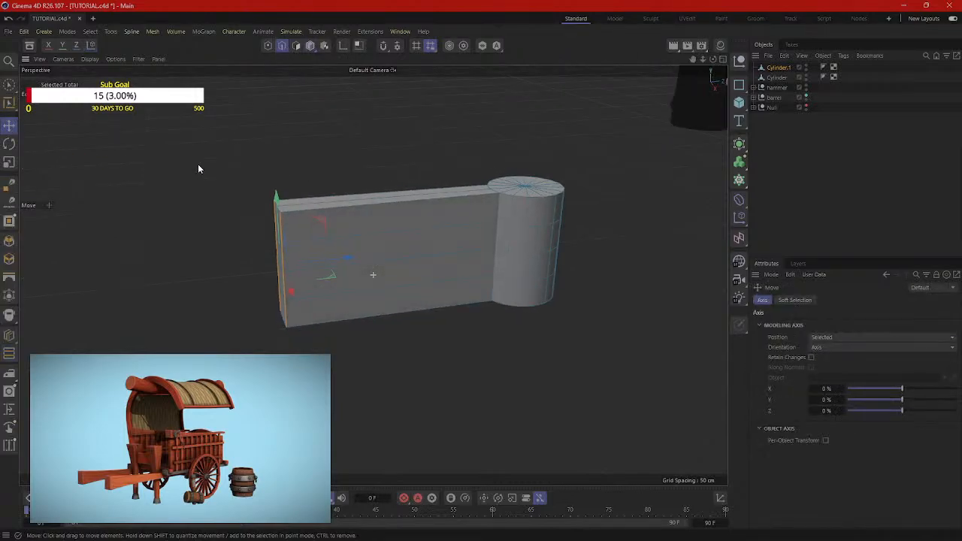
{"action": "left_click", "coordinate": [197, 157]}
{"action": "right_click", "coordinate": [196, 159]}
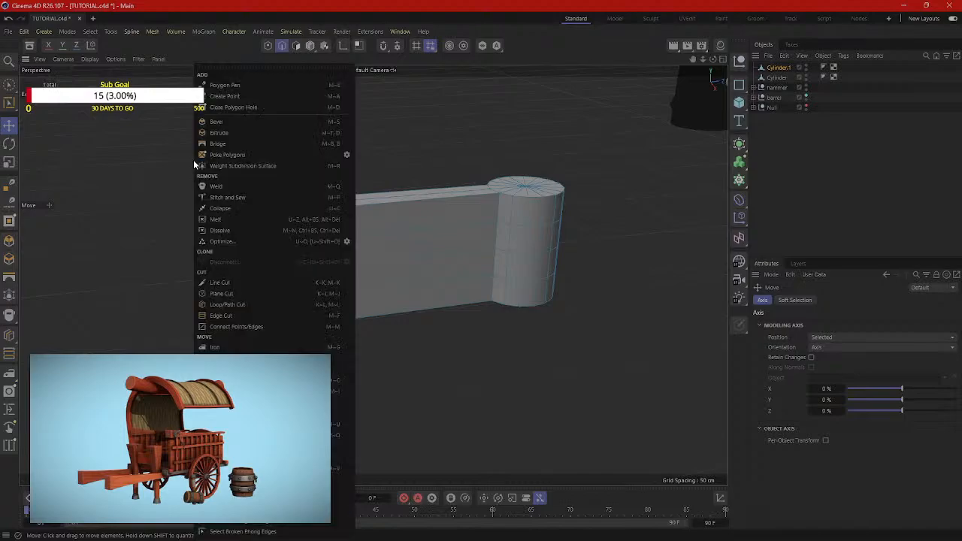
{"action": "left_click", "coordinate": [224, 316]}
{"action": "left_click_drag", "start_coordinate": [458, 207], "coordinate": [450, 251], "text": "alt"}
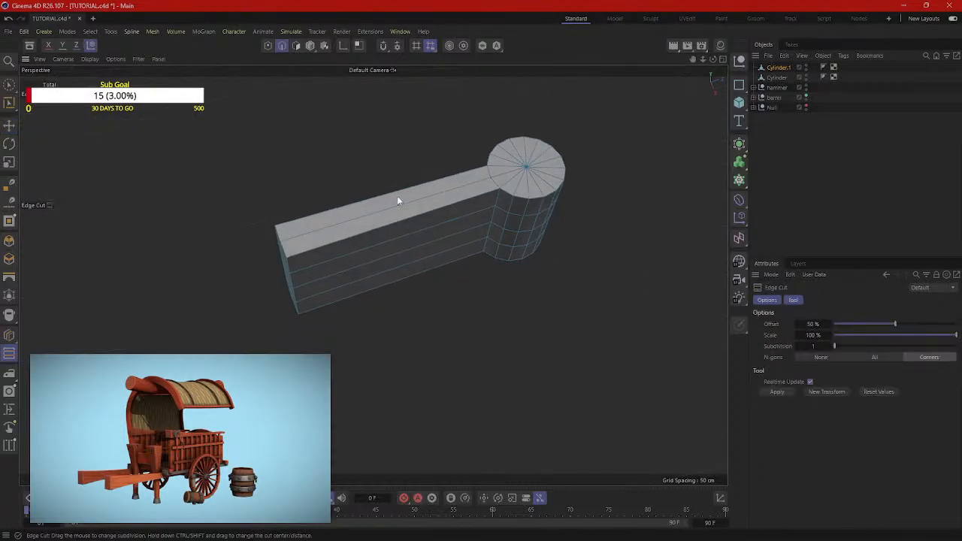
Step: Cut two vertical edge loops across the blade with Loop/Path Cut, at offsets of about 21.79% and 42.79%
{"action": "right_click", "coordinate": [391, 218]}
{"action": "left_click", "coordinate": [339, 308]}
{"action": "left_click_drag", "start_coordinate": [429, 208], "coordinate": [526, 211], "text": "alt"}
{"action": "left_click_drag", "start_coordinate": [467, 208], "coordinate": [469, 218], "text": "alt"}
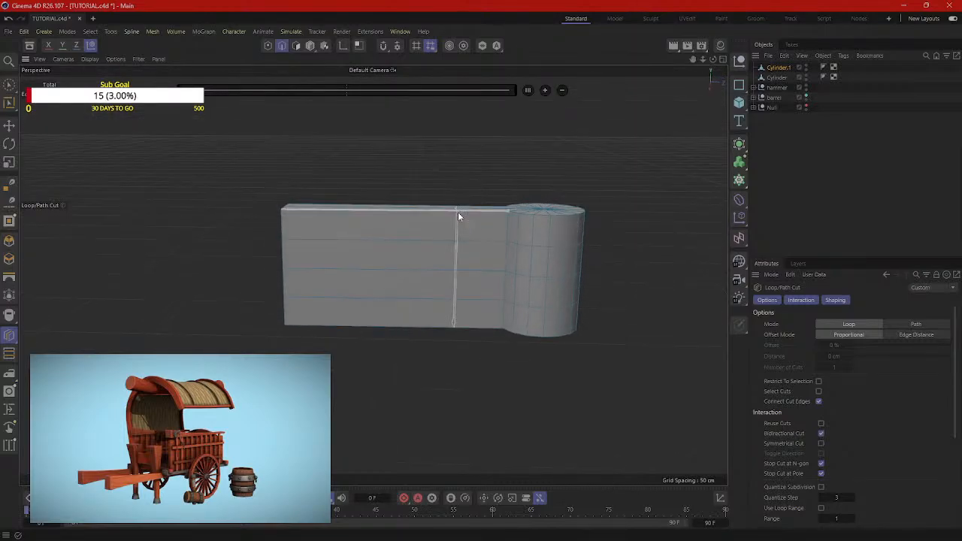
{"action": "left_click", "coordinate": [459, 216]}
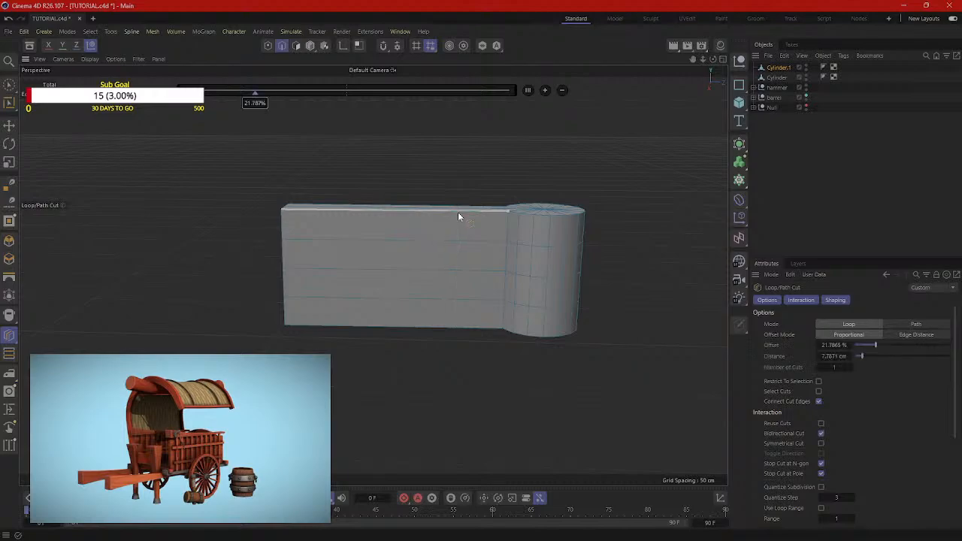
{"action": "left_click", "coordinate": [381, 212]}
{"action": "left_click_drag", "start_coordinate": [383, 211], "coordinate": [389, 263], "text": "alt"}
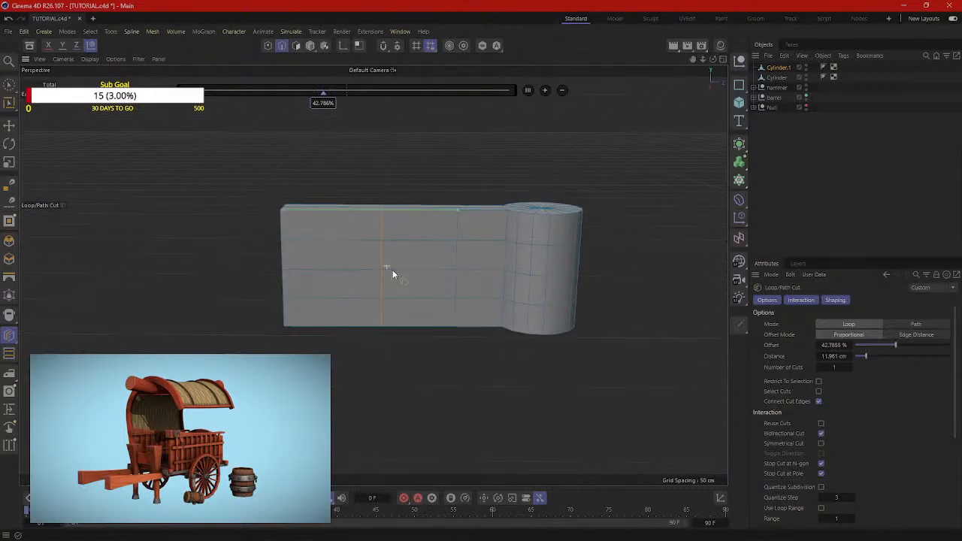
Step: Raise the top faces of the blade's outer section, beyond the farther loop cut, to flare its upper side
{"action": "left_click", "coordinate": [296, 45]}
{"action": "left_click_drag", "start_coordinate": [375, 178], "coordinate": [427, 202], "text": "alt"}
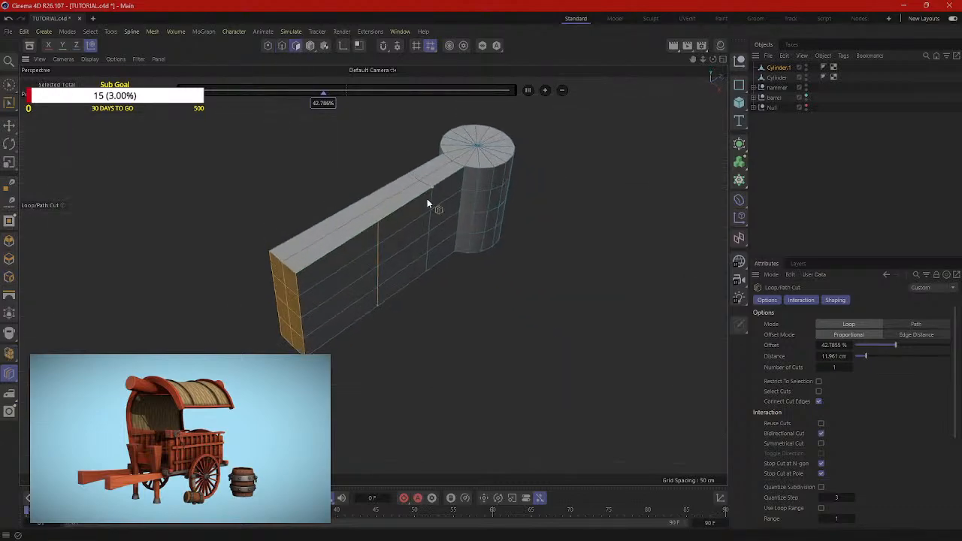
{"action": "left_click", "coordinate": [9, 125]}
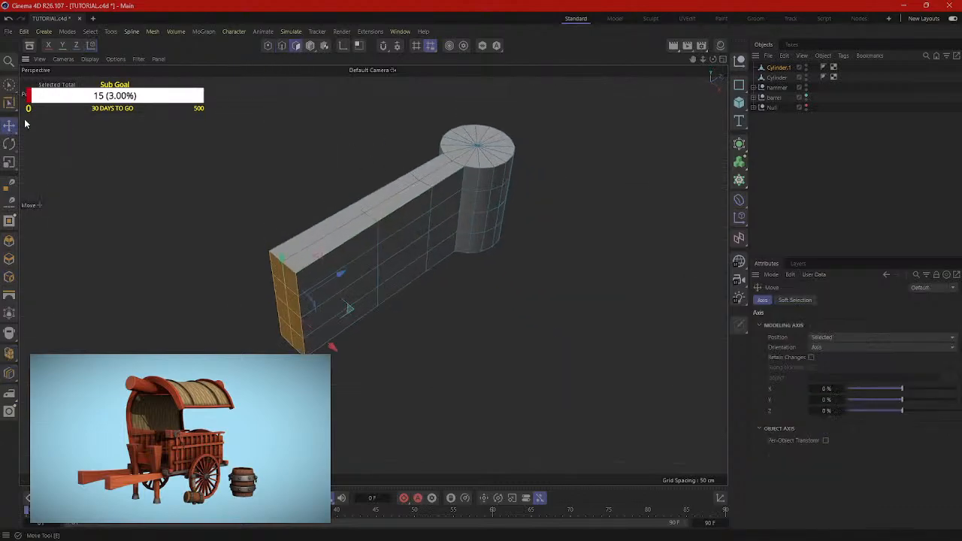
{"action": "left_click", "coordinate": [385, 201]}
{"action": "left_click", "coordinate": [336, 234], "text": "shift"}
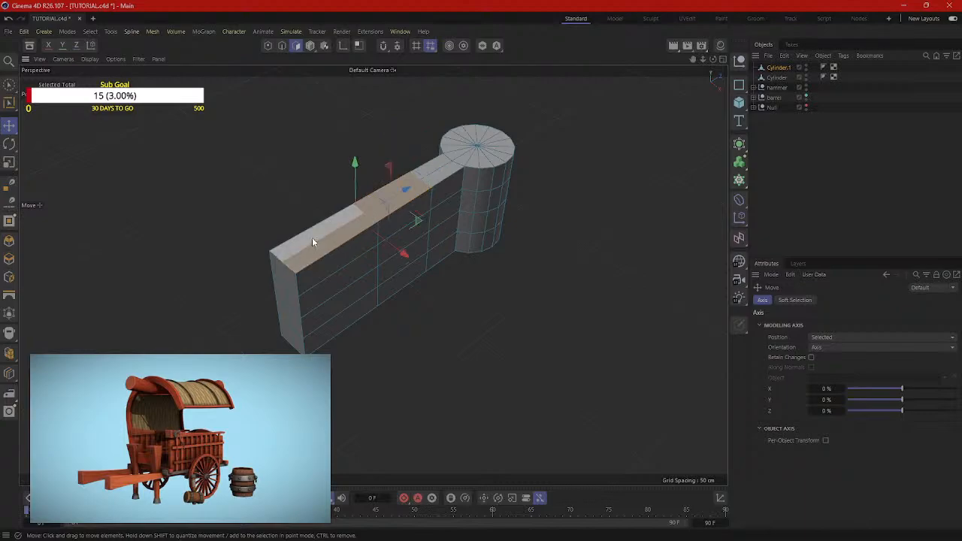
{"action": "left_click_drag", "start_coordinate": [385, 273], "coordinate": [298, 228], "text": "alt"}
{"action": "left_click_drag", "start_coordinate": [365, 147], "coordinate": [415, 193]}
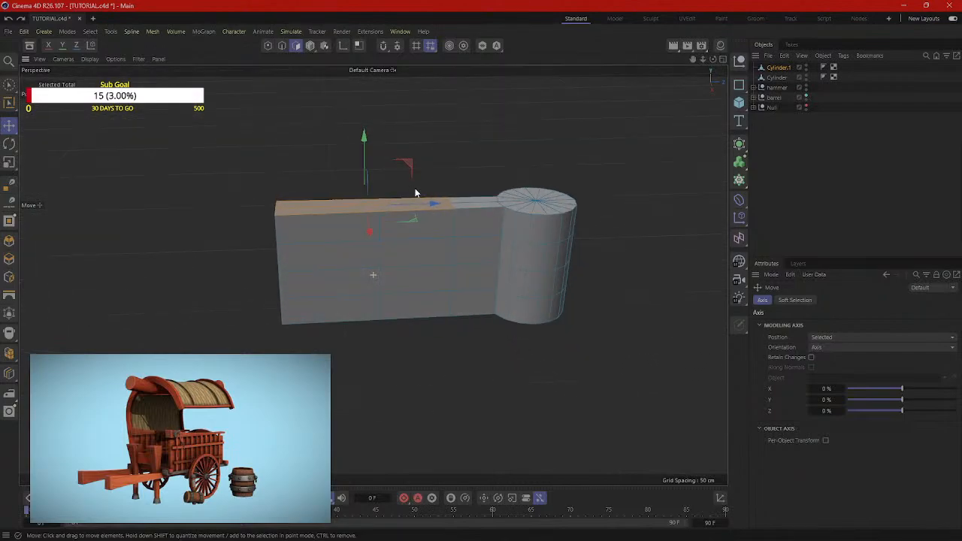
{"action": "left_click", "coordinate": [323, 210]}
{"action": "left_click", "coordinate": [318, 202], "text": "shift"}
{"action": "left_click_drag", "start_coordinate": [326, 148], "coordinate": [327, 89]}
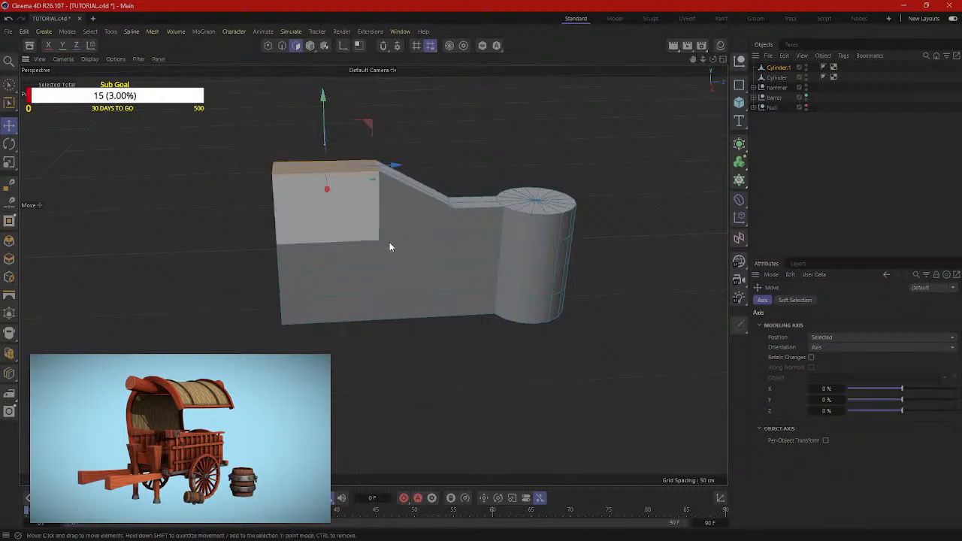
Step: Lower the bottom faces of the blade's outer section to mirror the flare on the underside
{"action": "mouse_move", "coordinate": [389, 247]}
{"action": "left_mouse_down", "text": "alt"}
{"action": "mouse_move", "coordinate": [425, 262]}
{"action": "mouse_move", "coordinate": [397, 243]}
{"action": "mouse_move", "coordinate": [380, 251]}
{"action": "left_mouse_up", "text": "alt"}
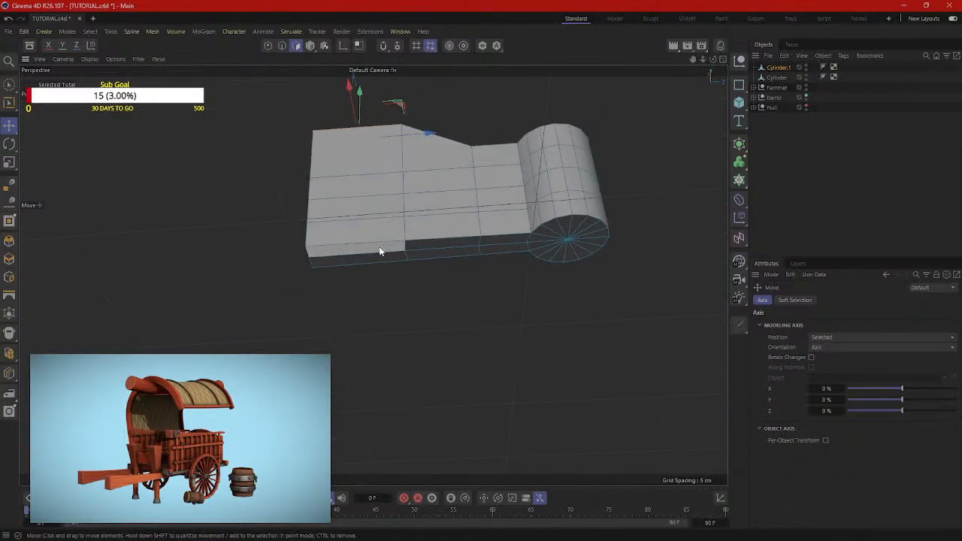
{"action": "left_click", "coordinate": [379, 252]}
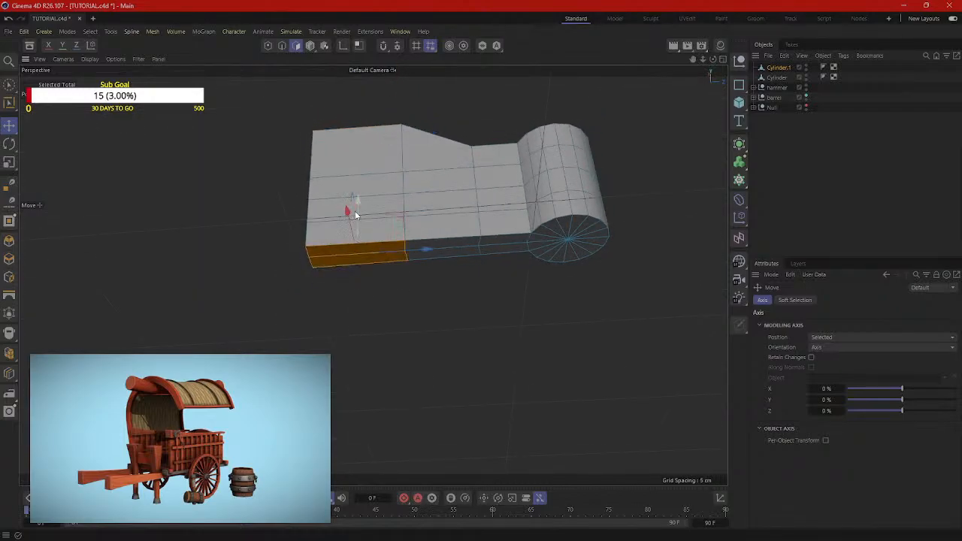
{"action": "left_click_drag", "start_coordinate": [355, 211], "coordinate": [431, 260]}
{"action": "scroll", "coordinate": [395, 335], "scroll_direction": "down", "scroll_amount": 3}
{"action": "scroll", "coordinate": [395, 323], "scroll_direction": "up", "scroll_amount": 1}
{"action": "scroll", "coordinate": [332, 288], "scroll_direction": "up", "scroll_amount": 2}
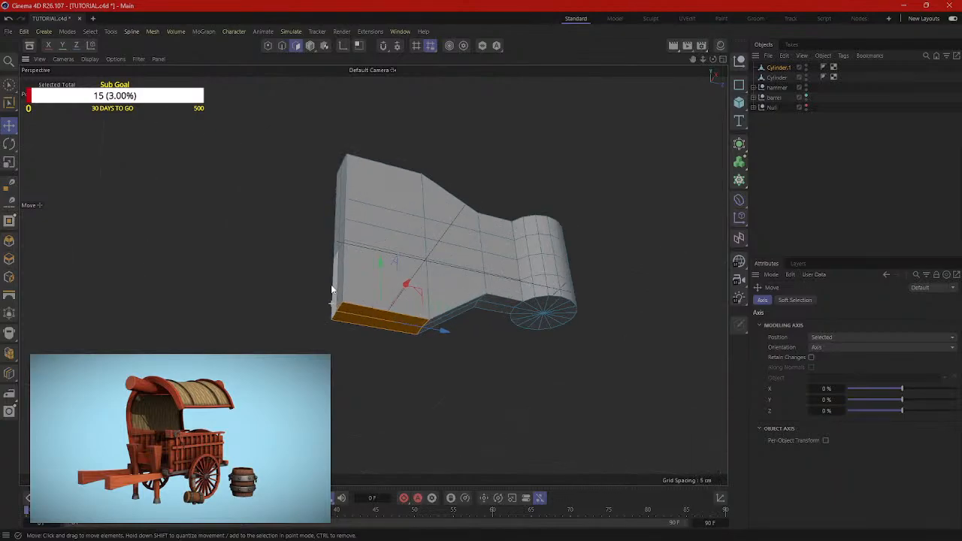
Step: Pull the bottom and top edges of the blade's end face farther apart vertically to form a continuous triangular flare
{"action": "left_click", "coordinate": [284, 46]}
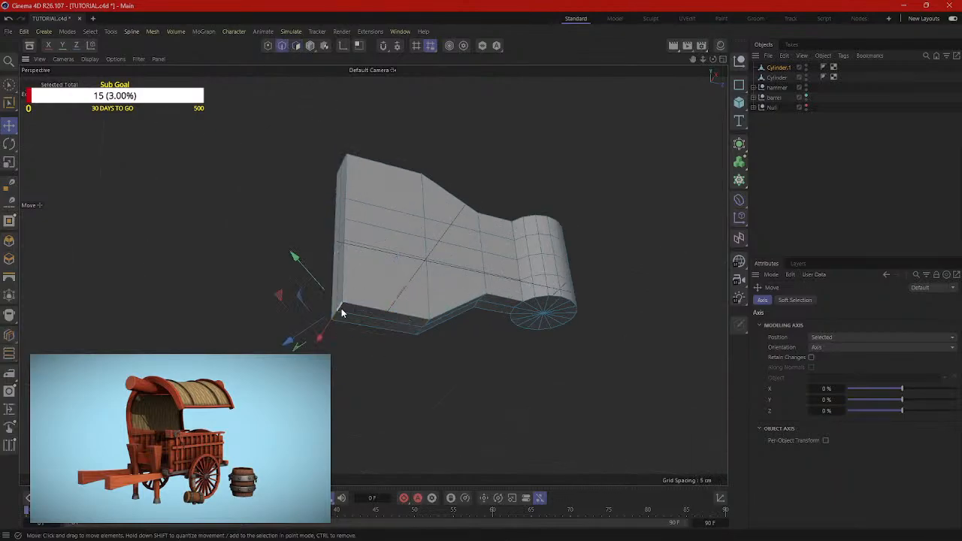
{"action": "left_click", "coordinate": [334, 319]}
{"action": "left_click_drag", "start_coordinate": [334, 319], "coordinate": [340, 292], "text": "alt"}
{"action": "left_click_drag", "start_coordinate": [474, 157], "coordinate": [297, 257], "text": "alt"}
{"action": "left_click", "coordinate": [377, 260]}
{"action": "left_click_drag", "start_coordinate": [348, 188], "coordinate": [339, 134]}
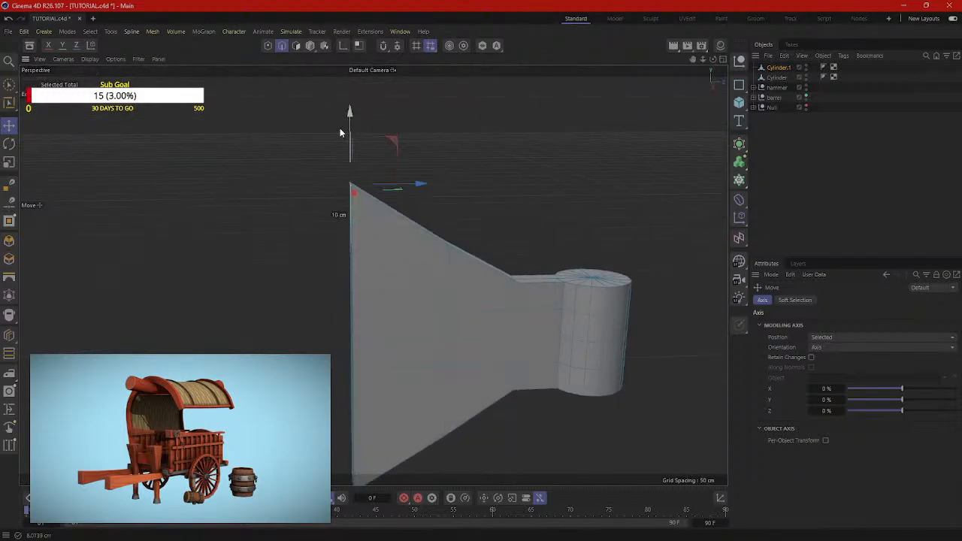
Step: Select all faces of the blade's end and extrude them a short distance outward
{"action": "scroll", "coordinate": [481, 323], "scroll_direction": "down", "scroll_amount": 5}
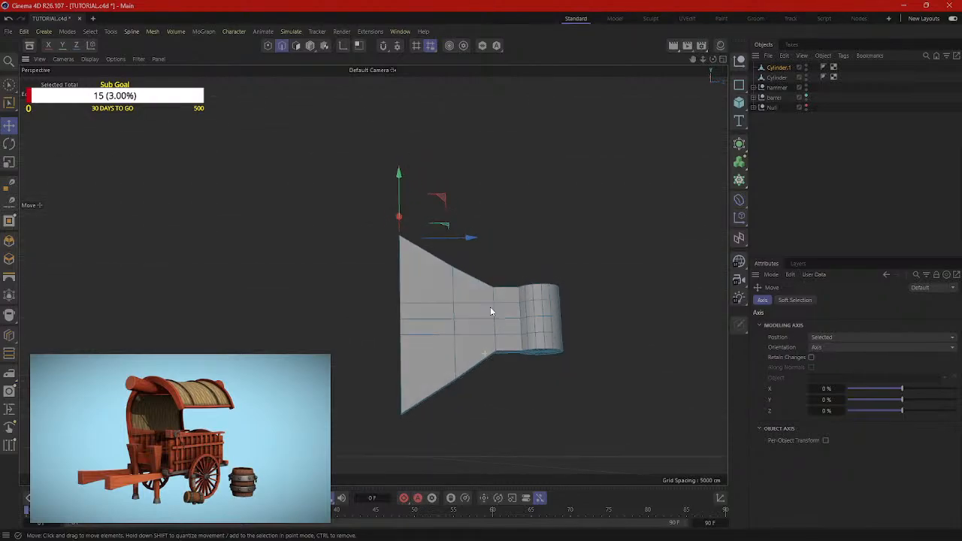
{"action": "left_click_drag", "start_coordinate": [490, 311], "coordinate": [516, 335], "text": "alt"}
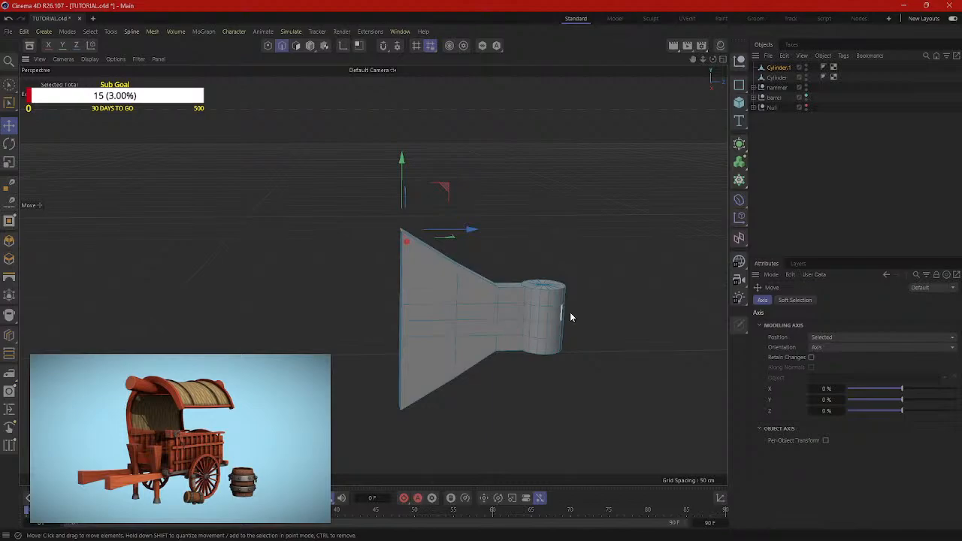
{"action": "left_click_drag", "start_coordinate": [643, 358], "coordinate": [408, 260], "text": "alt"}
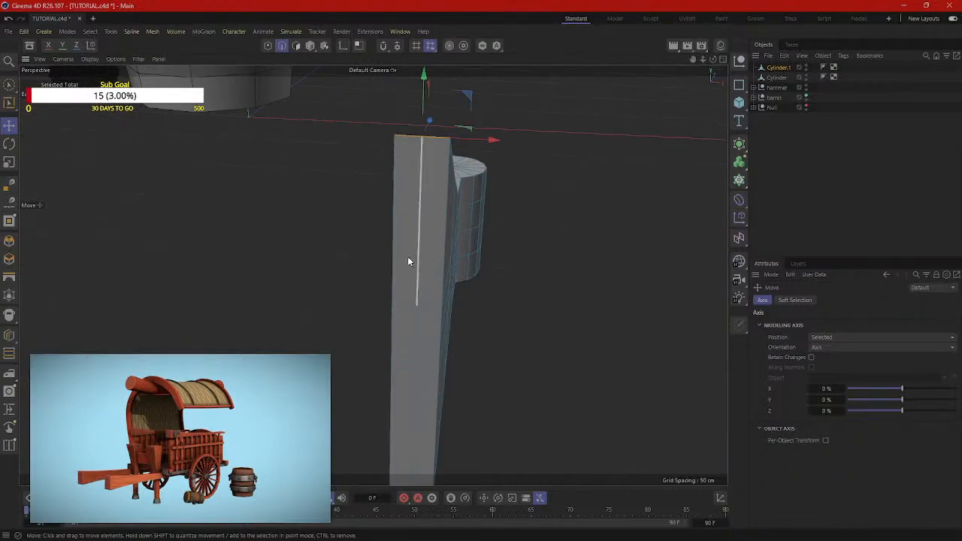
{"action": "left_click", "coordinate": [295, 45]}
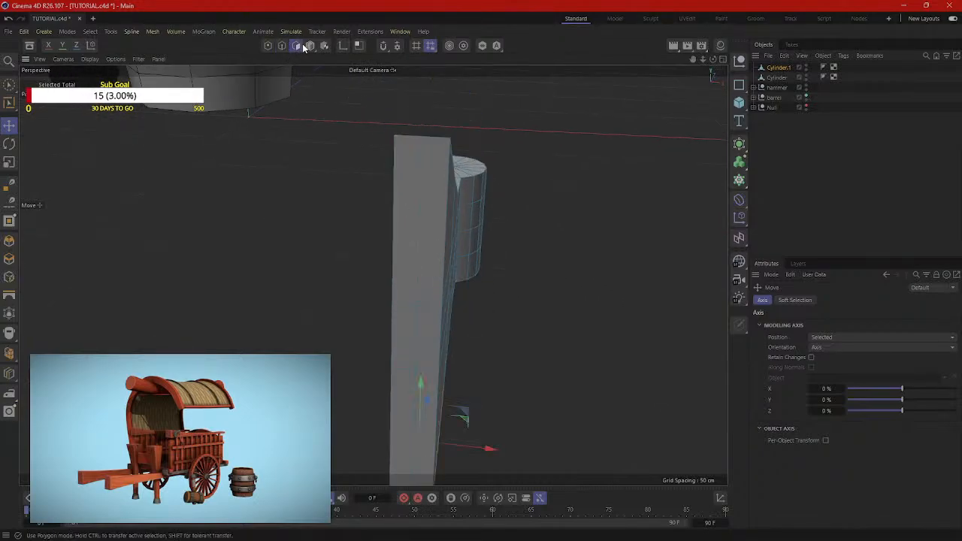
{"action": "left_click", "coordinate": [406, 183]}
{"action": "left_click_drag", "start_coordinate": [514, 267], "coordinate": [481, 174], "text": "alt"}
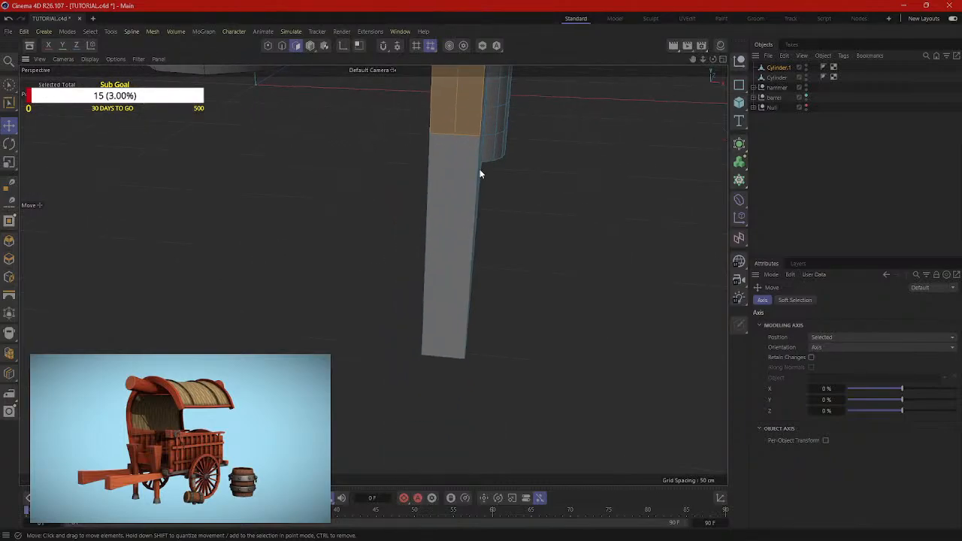
{"action": "left_click", "coordinate": [460, 194], "text": "shift"}
{"action": "left_click", "coordinate": [442, 229], "text": "shift"}
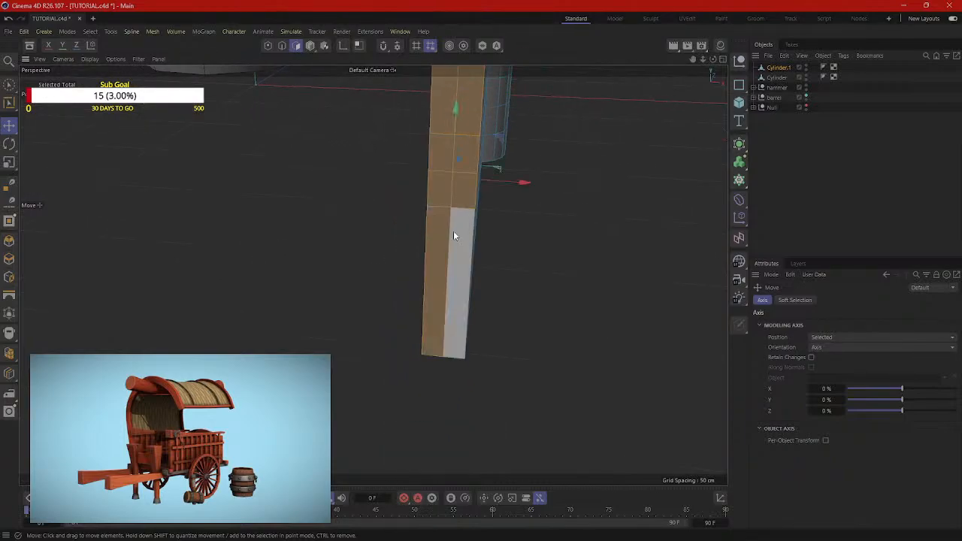
{"action": "left_click", "coordinate": [455, 234], "text": "shift"}
{"action": "left_click_drag", "start_coordinate": [456, 244], "coordinate": [544, 254], "text": "alt"}
{"action": "middle_click_drag", "start_coordinate": [500, 240], "coordinate": [530, 331], "text": "alt"}
{"action": "right_click_drag", "start_coordinate": [530, 331], "coordinate": [512, 326], "text": "alt"}
{"action": "key", "text": "d"}
{"action": "left_click_drag", "start_coordinate": [451, 261], "coordinate": [546, 277]}
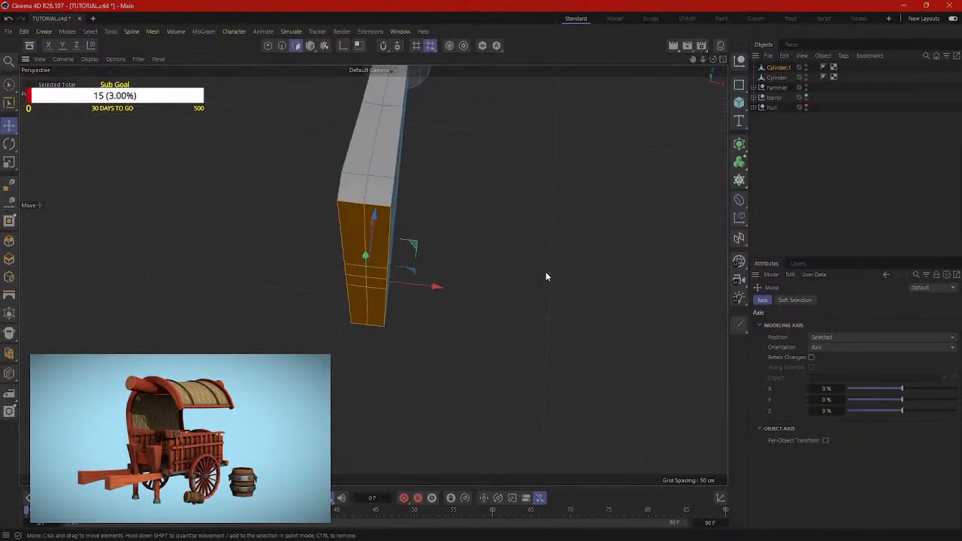
Step: Scale the extruded end faces across the blade's thickness to about 28% to taper the cutting edge
{"action": "key", "text": "t"}
{"action": "mouse_move", "coordinate": [422, 290]}
{"action": "left_mouse_down"}
{"action": "mouse_move", "coordinate": [389, 290]}
{"action": "mouse_move", "coordinate": [439, 286]}
{"action": "left_mouse_up"}
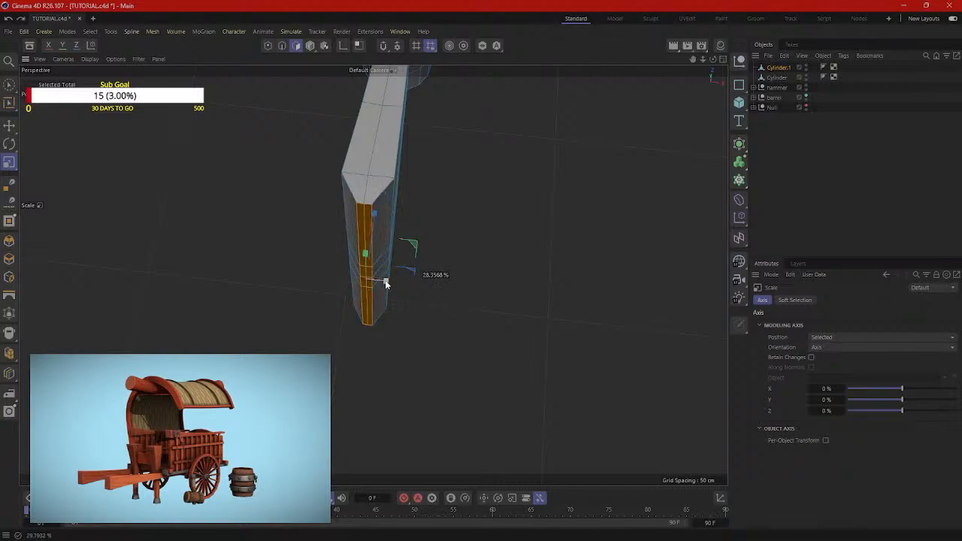
{"action": "key", "text": "e"}
{"action": "left_click_drag", "start_coordinate": [384, 283], "coordinate": [403, 290]}
{"action": "left_click_drag", "start_coordinate": [404, 291], "coordinate": [367, 231], "text": "alt"}
{"action": "left_click_drag", "start_coordinate": [366, 281], "coordinate": [342, 258], "text": "alt"}
{"action": "left_click", "coordinate": [276, 46]}
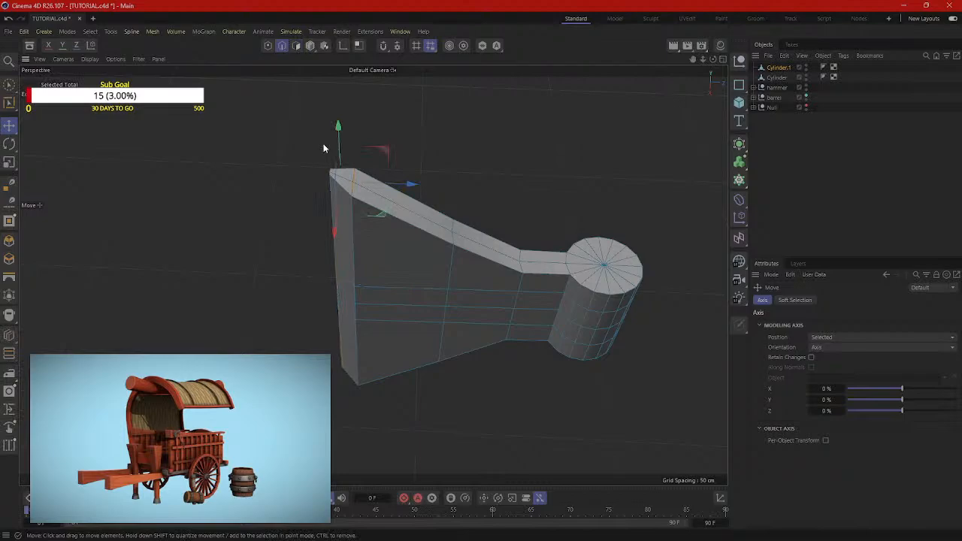
{"action": "left_click", "coordinate": [353, 227]}
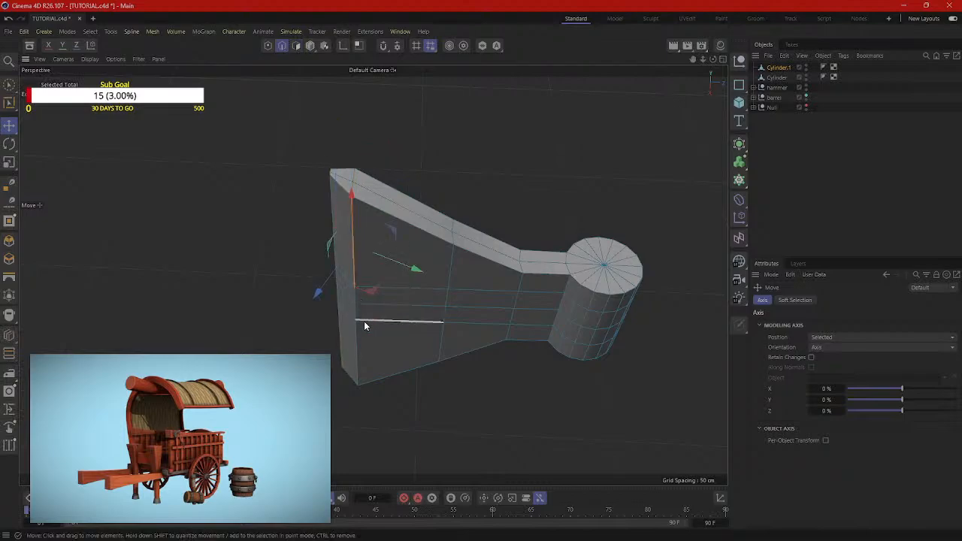
{"action": "left_click", "coordinate": [355, 298], "text": "shift"}
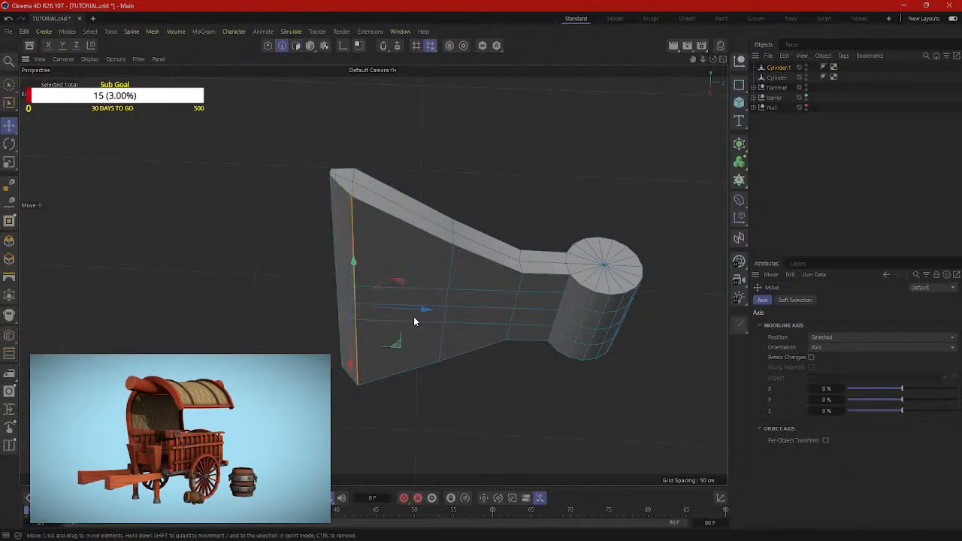
{"action": "left_click_drag", "start_coordinate": [414, 322], "coordinate": [422, 350], "text": "alt"}
{"action": "left_click_drag", "start_coordinate": [334, 355], "coordinate": [375, 238]}
Step: Select the vertical edges along one side of the tapered tip and move them back and sideways to the blade's side border
{"action": "left_click_drag", "start_coordinate": [379, 278], "coordinate": [328, 236], "text": "alt"}
{"action": "left_click", "coordinate": [369, 262], "text": "shift"}
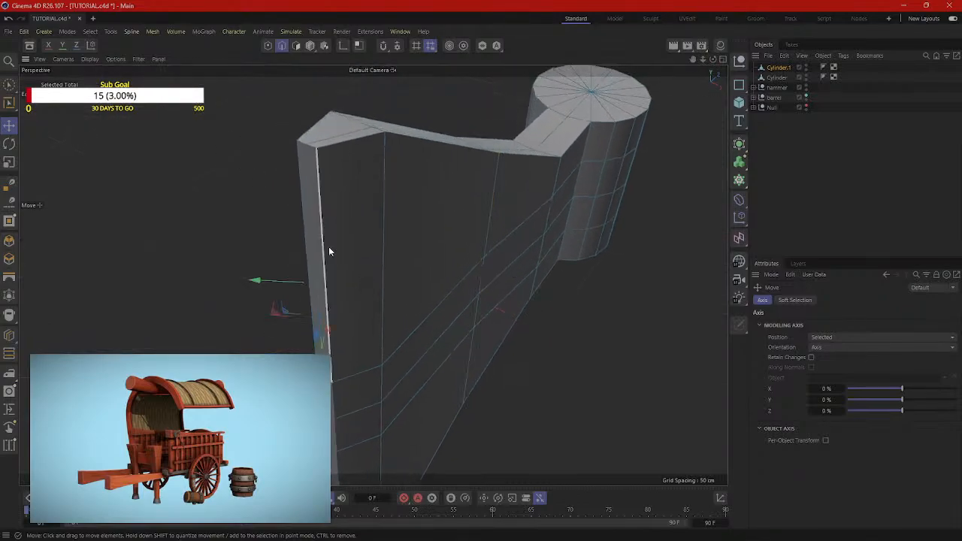
{"action": "middle_click_drag", "start_coordinate": [373, 275], "coordinate": [385, 148], "text": "alt"}
{"action": "left_click", "coordinate": [352, 274], "text": "shift"}
{"action": "left_click", "coordinate": [352, 315], "text": "shift"}
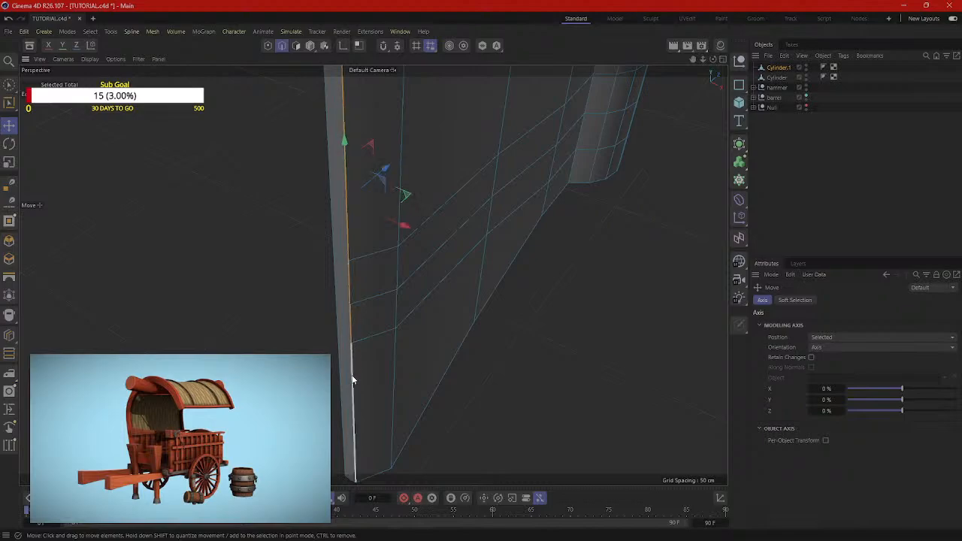
{"action": "left_click", "coordinate": [354, 378], "text": "shift"}
{"action": "left_click_drag", "start_coordinate": [394, 289], "coordinate": [350, 351], "text": "alt"}
{"action": "left_click_drag", "start_coordinate": [397, 266], "coordinate": [400, 262]}
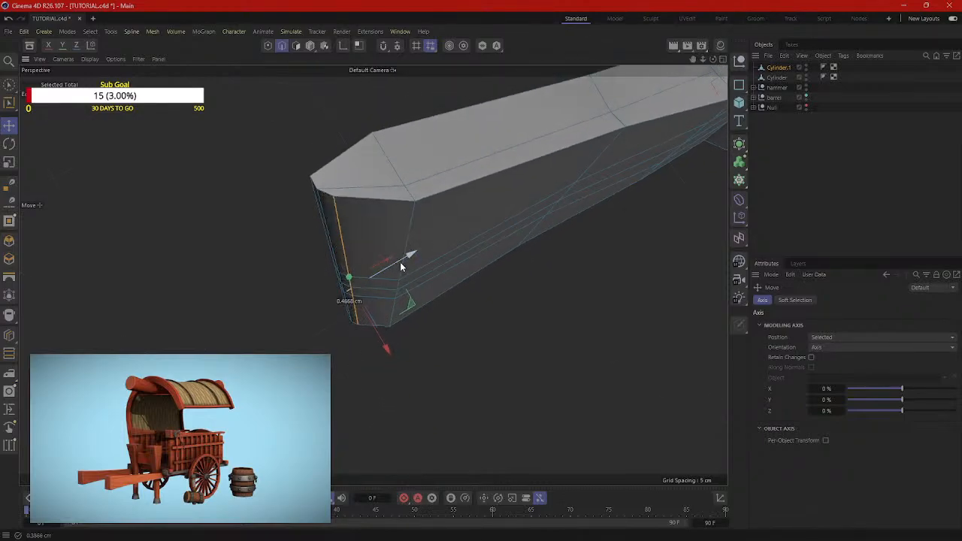
{"action": "left_click_drag", "start_coordinate": [375, 336], "coordinate": [377, 333]}
{"action": "left_click_drag", "start_coordinate": [396, 261], "coordinate": [410, 265]}
{"action": "left_click_drag", "start_coordinate": [380, 316], "coordinate": [386, 329]}
{"action": "left_click_drag", "start_coordinate": [402, 272], "coordinate": [412, 272]}
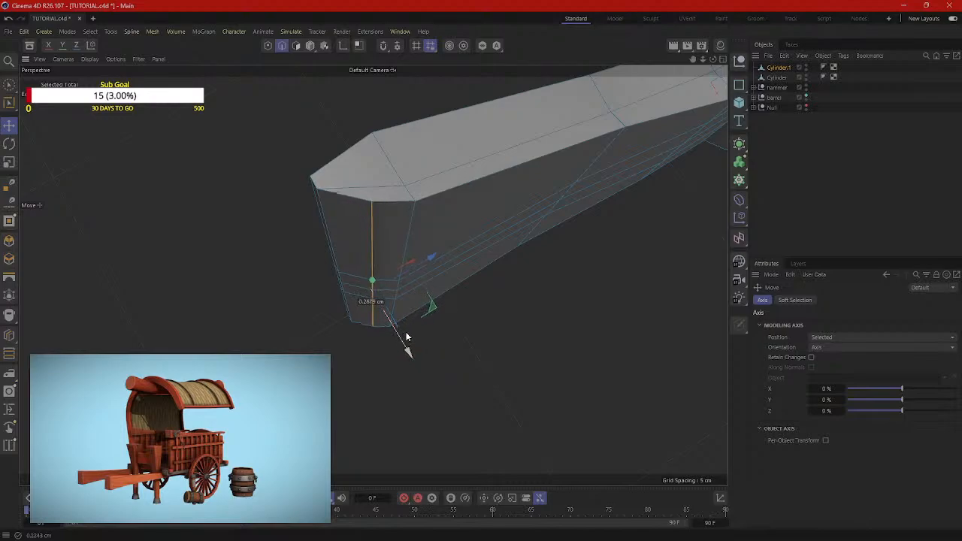
{"action": "left_click_drag", "start_coordinate": [406, 337], "coordinate": [407, 338]}
{"action": "left_click_drag", "start_coordinate": [426, 264], "coordinate": [442, 263]}
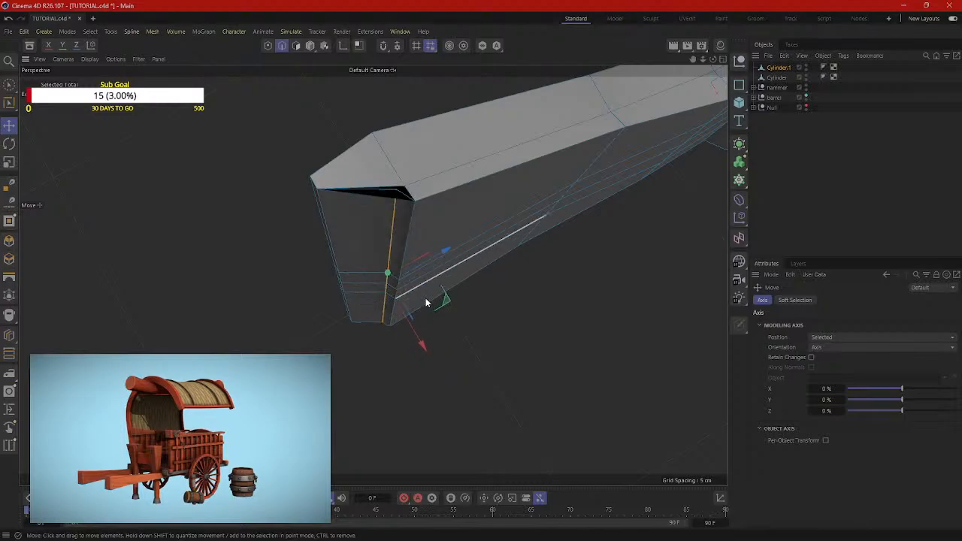
{"action": "left_click_drag", "start_coordinate": [418, 325], "coordinate": [421, 347]}
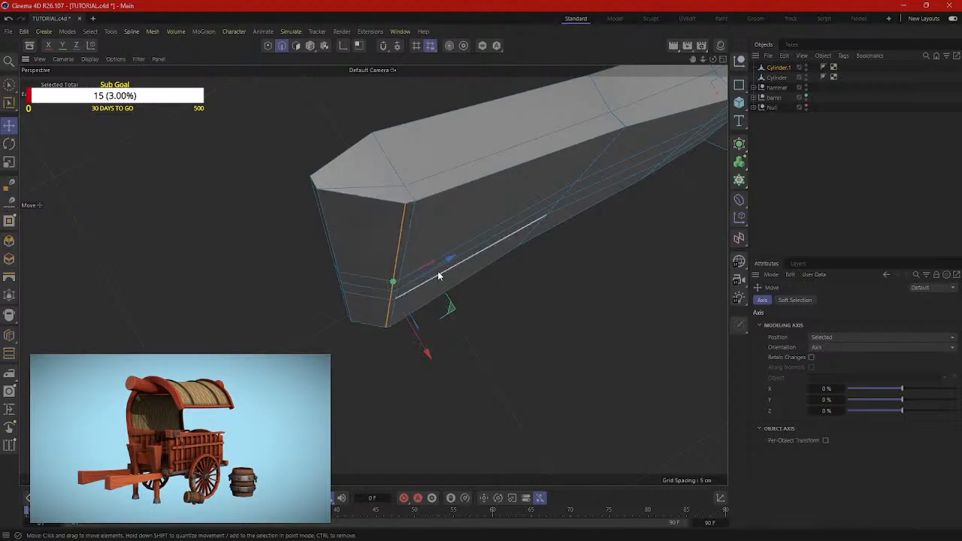
{"action": "left_click_drag", "start_coordinate": [443, 264], "coordinate": [446, 262]}
Step: Nudge the relocated vertical edges about 0.2 cm sideways to line them up with the blade's side face
{"action": "scroll", "coordinate": [373, 275], "scroll_direction": "up", "scroll_amount": 5}
{"action": "left_click_drag", "start_coordinate": [372, 275], "coordinate": [357, 219], "text": "alt"}
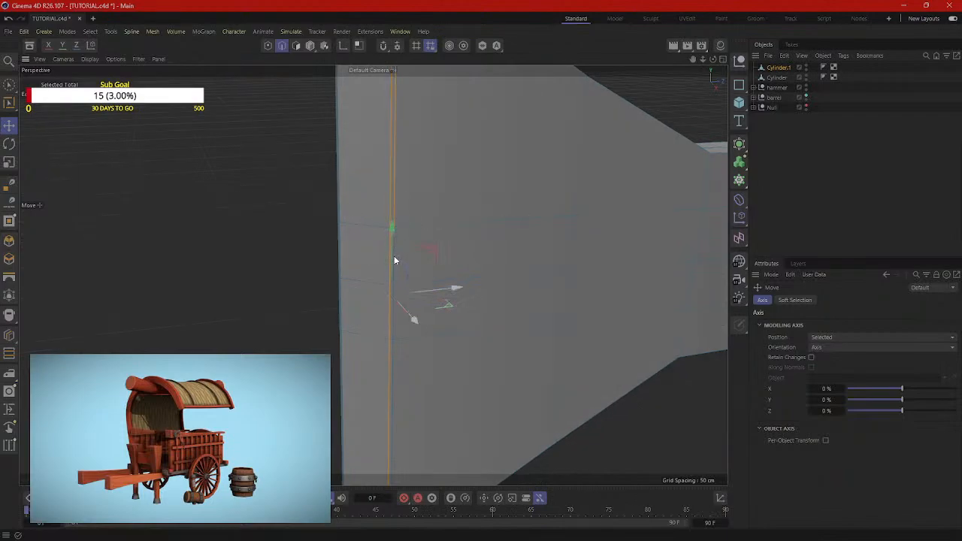
{"action": "left_click_drag", "start_coordinate": [393, 255], "coordinate": [382, 278], "text": "alt"}
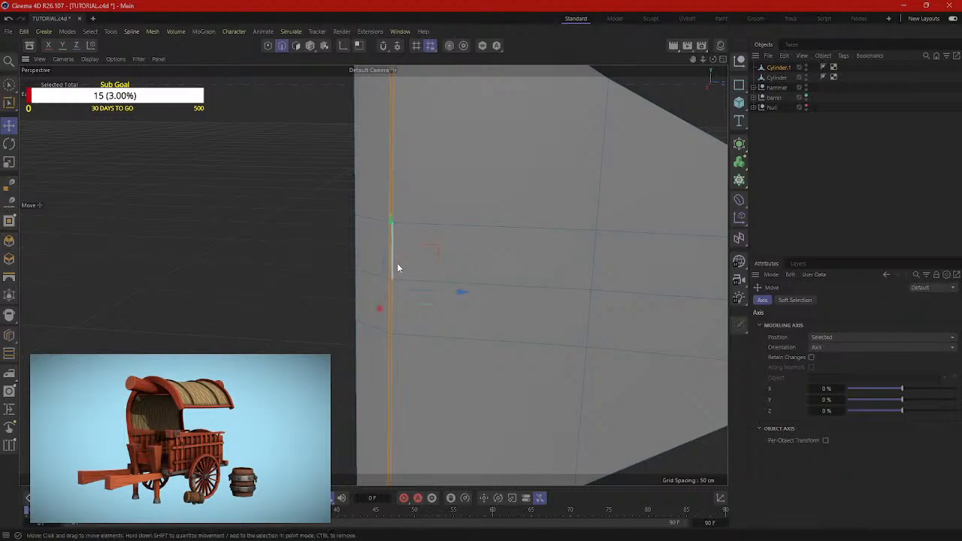
{"action": "left_click_drag", "start_coordinate": [398, 268], "coordinate": [451, 309], "text": "alt"}
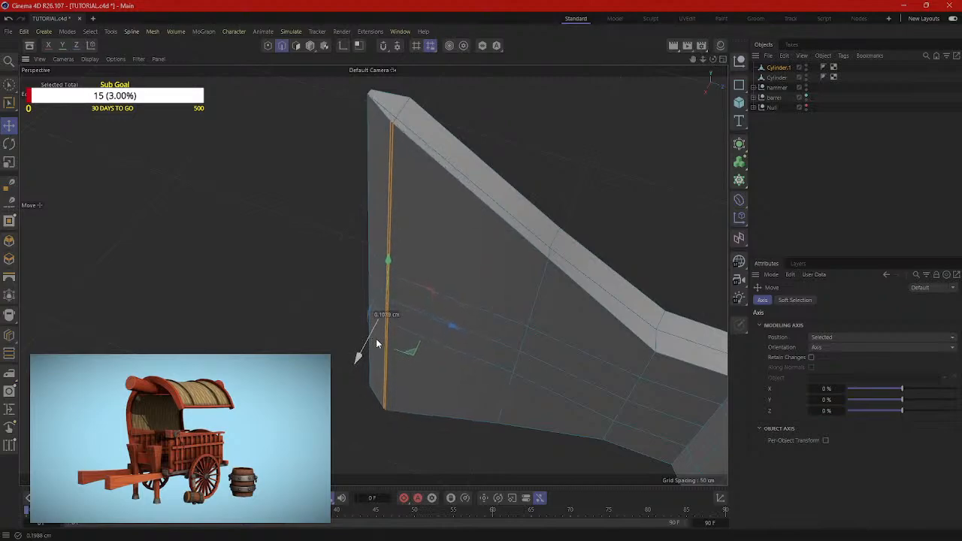
{"action": "left_click_drag", "start_coordinate": [501, 318], "coordinate": [626, 309], "text": "alt"}
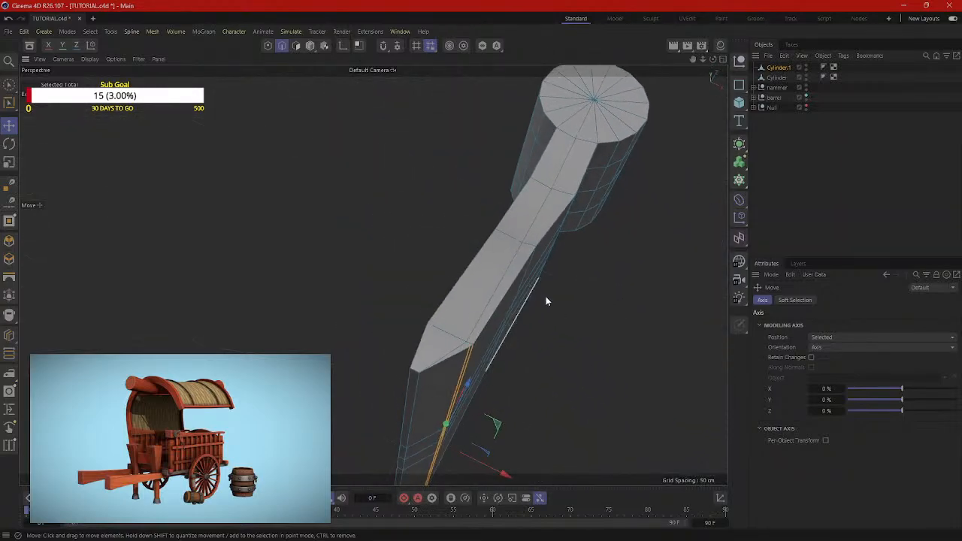
Step: Add the remaining vertical edge segments on the blade tip's side to the selection and nudge them about 0.19 cm sideways
{"action": "left_click_drag", "start_coordinate": [547, 301], "coordinate": [449, 279], "text": "alt"}
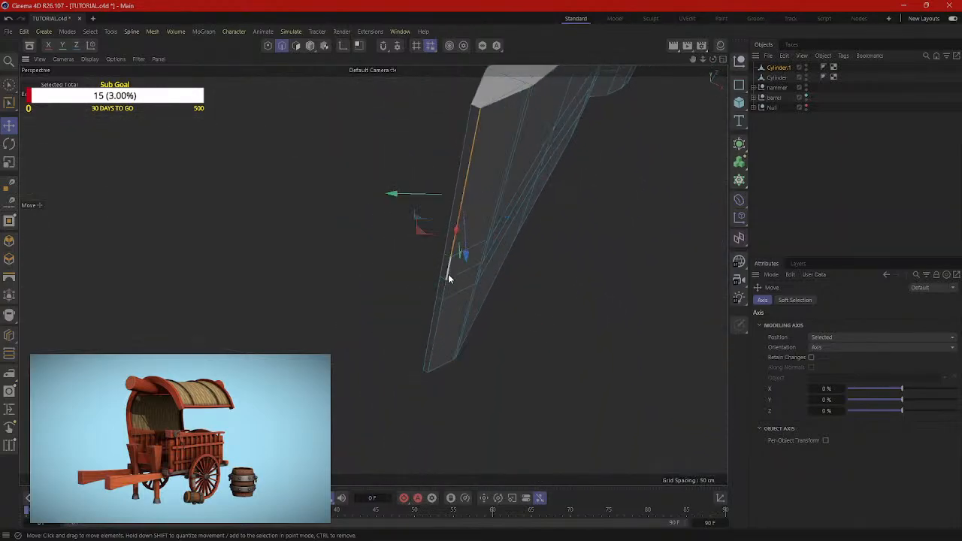
{"action": "left_click", "coordinate": [449, 277], "text": "shift"}
{"action": "left_click_drag", "start_coordinate": [439, 315], "coordinate": [444, 247], "text": "alt"}
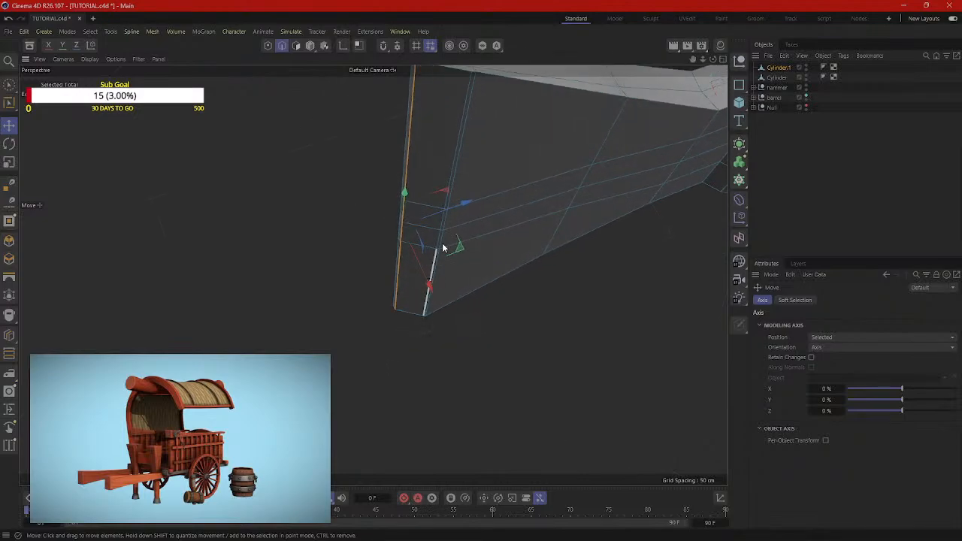
{"action": "left_click_drag", "start_coordinate": [450, 209], "coordinate": [452, 210]}
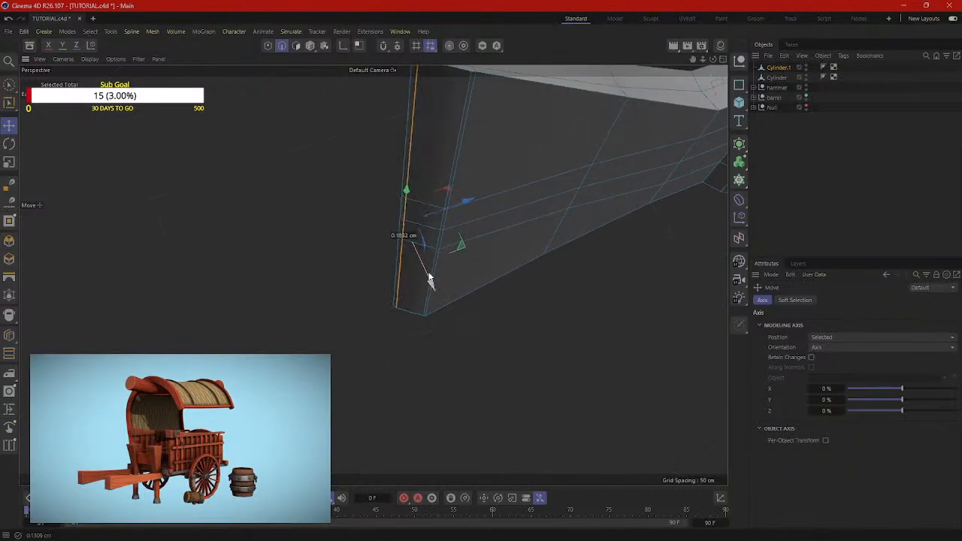
{"action": "left_click_drag", "start_coordinate": [428, 278], "coordinate": [475, 279]}
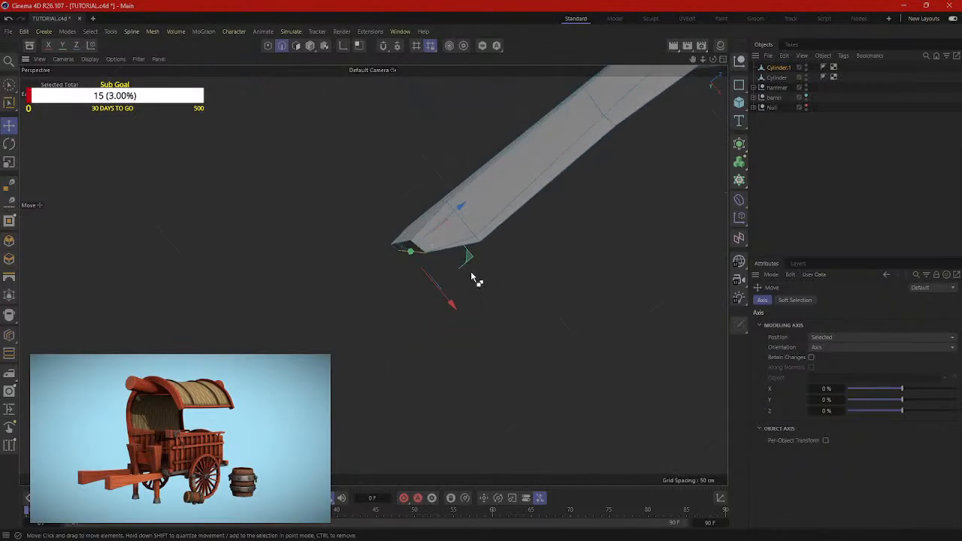
{"action": "left_click_drag", "start_coordinate": [390, 252], "coordinate": [400, 239]}
{"action": "key", "text": "ctrl+z"}
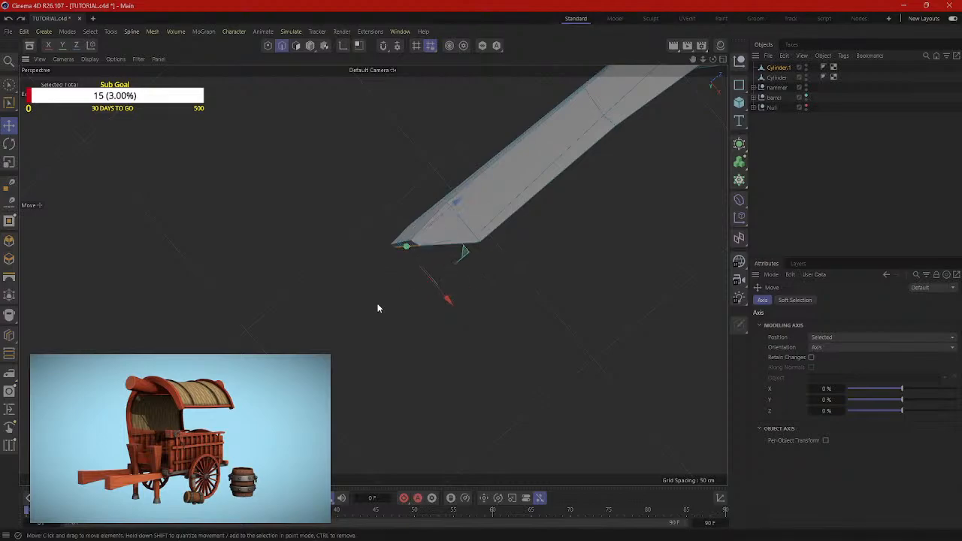
Step: Select the vertical edges running down the blade's cutting tip and move them along the blade's length
{"action": "left_click_drag", "start_coordinate": [373, 275], "coordinate": [392, 302], "text": "alt"}
{"action": "left_click", "coordinate": [393, 295]}
{"action": "key", "text": "w"}
{"action": "left_click", "coordinate": [392, 280], "text": "shift"}
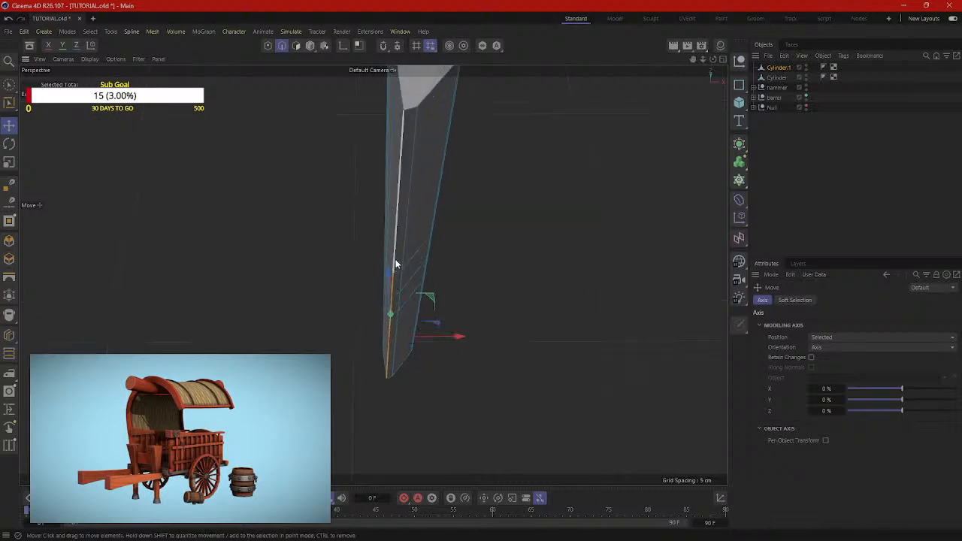
{"action": "left_click_drag", "start_coordinate": [463, 190], "coordinate": [369, 246], "text": "alt"}
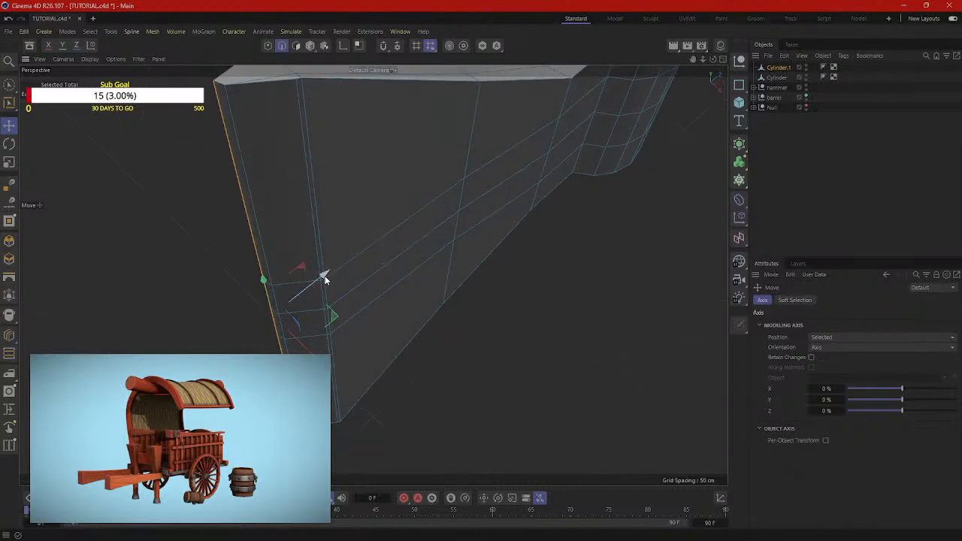
{"action": "left_click_drag", "start_coordinate": [323, 276], "coordinate": [490, 330]}
{"action": "left_click", "coordinate": [474, 253]}
Step: Select the cross edges at the upper bend between blade and neck and bevel them with a 2.74 cm offset
{"action": "left_click_drag", "start_coordinate": [474, 253], "coordinate": [406, 227], "text": "alt"}
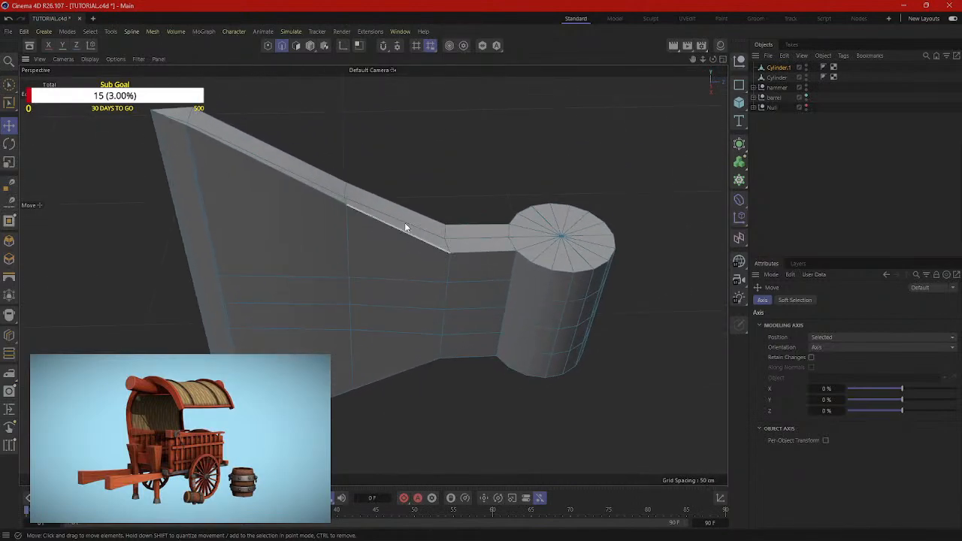
{"action": "left_click", "coordinate": [449, 244]}
{"action": "scroll", "coordinate": [481, 248], "scroll_direction": "up", "scroll_amount": 3}
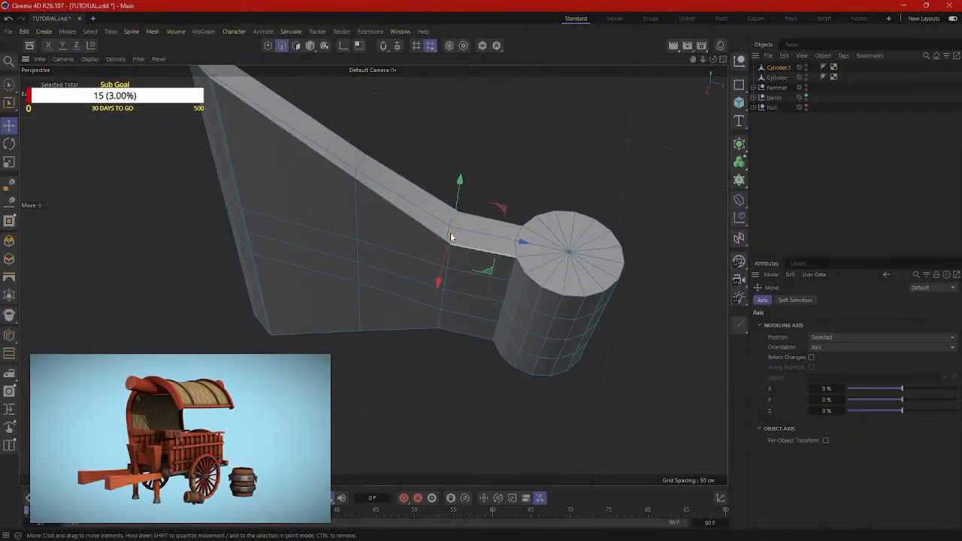
{"action": "right_click", "coordinate": [484, 137]}
{"action": "left_click", "coordinate": [508, 123]}
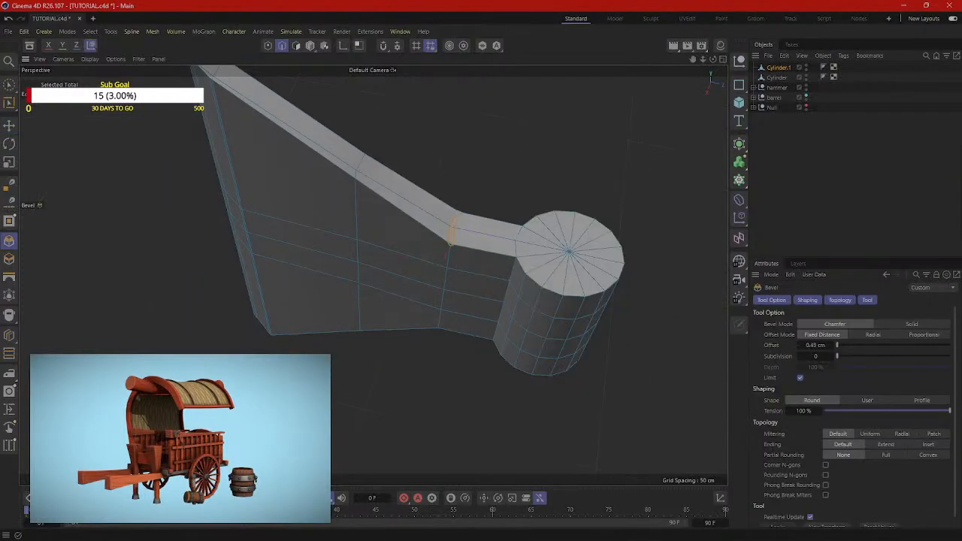
{"action": "left_click_drag", "start_coordinate": [538, 174], "coordinate": [424, 319], "text": "alt"}
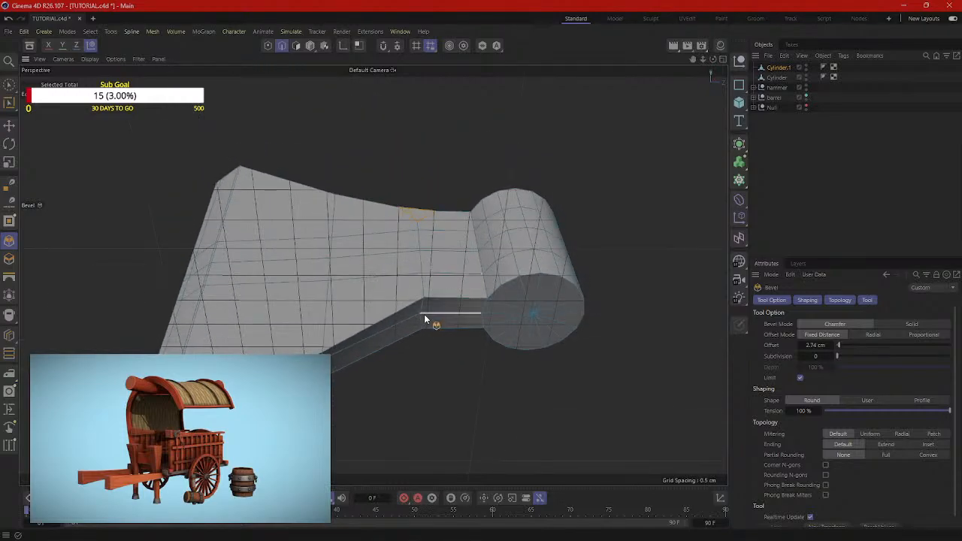
Step: Bevel the matching cross edges at the lower bend of the neck with an offset of 2.37 cm
{"action": "right_click", "coordinate": [420, 319]}
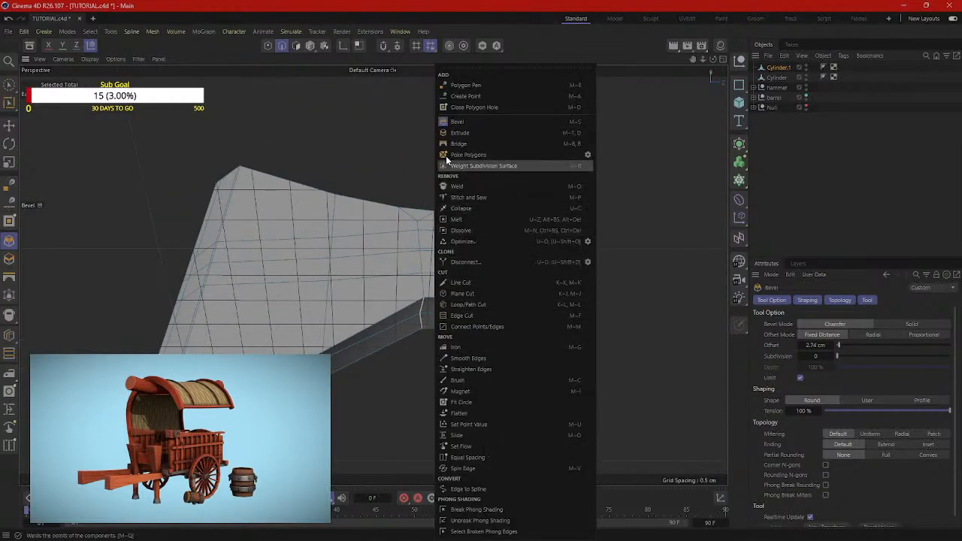
{"action": "left_click", "coordinate": [459, 125]}
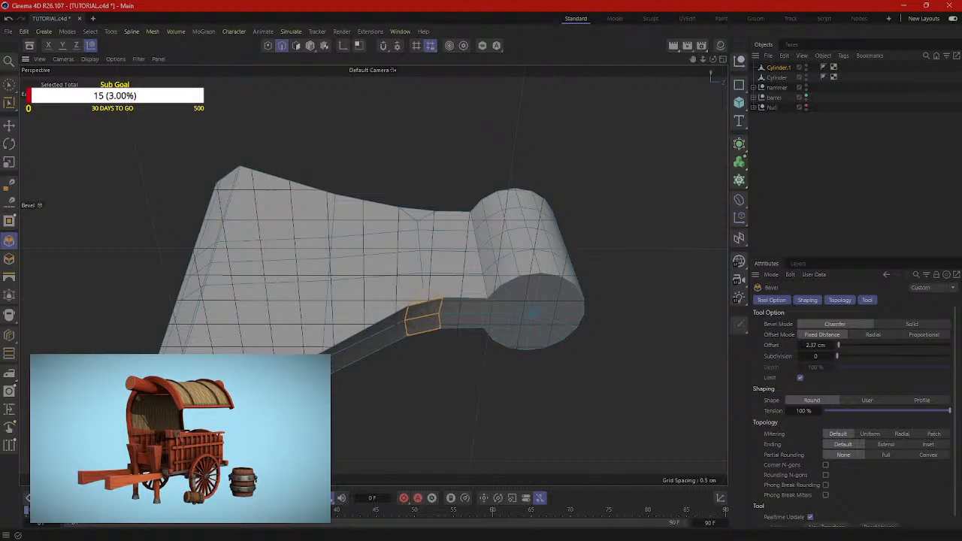
{"action": "left_click_drag", "start_coordinate": [406, 382], "coordinate": [437, 351], "text": "alt"}
Step: Inspect the beveled neck bends and the seam where the neck meets the cylindrical socket
{"action": "left_click_drag", "start_coordinate": [496, 315], "coordinate": [426, 279], "text": "alt"}
{"action": "scroll", "coordinate": [425, 279], "scroll_direction": "up", "scroll_amount": 5}
{"action": "left_click_drag", "start_coordinate": [401, 211], "coordinate": [378, 266], "text": "alt"}
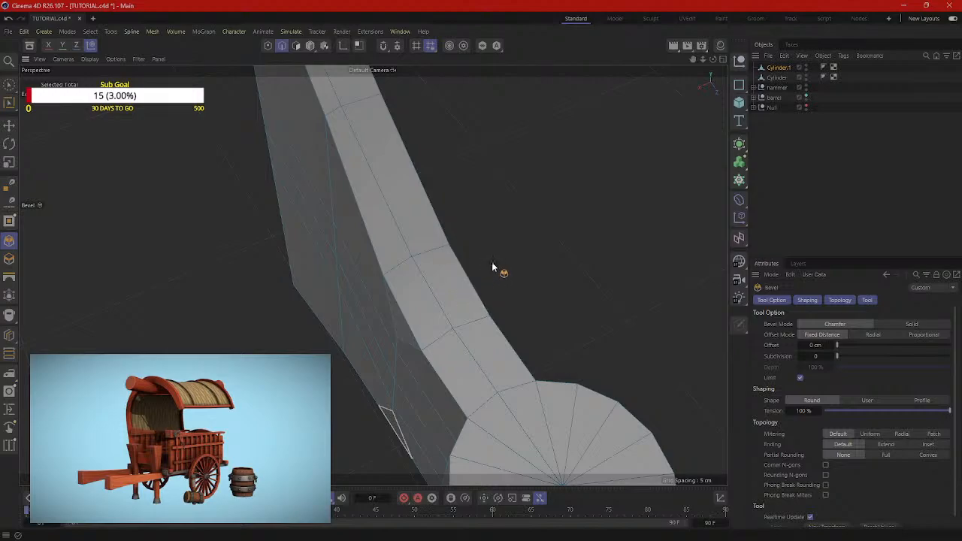
{"action": "left_click_drag", "start_coordinate": [477, 272], "coordinate": [377, 296], "text": "alt"}
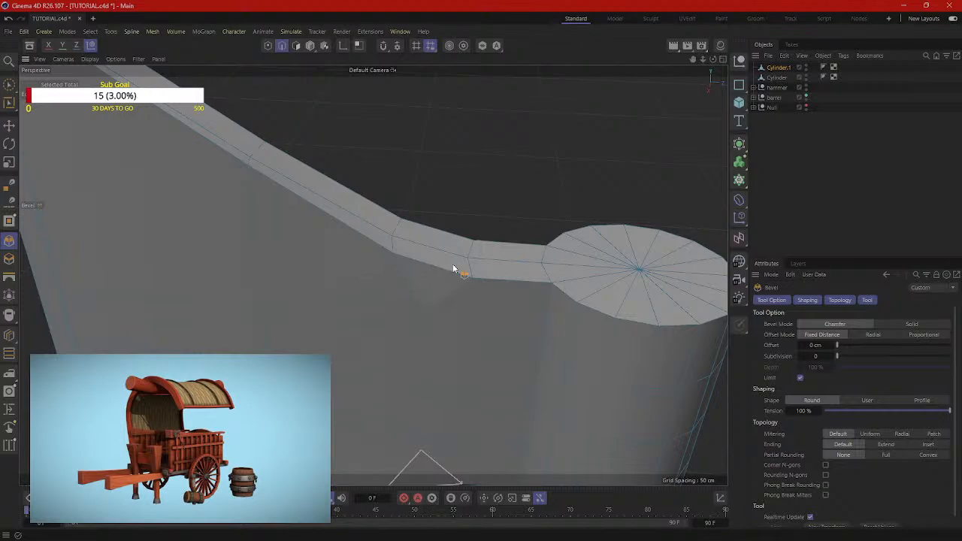
{"action": "left_click_drag", "start_coordinate": [453, 267], "coordinate": [482, 254], "text": "alt"}
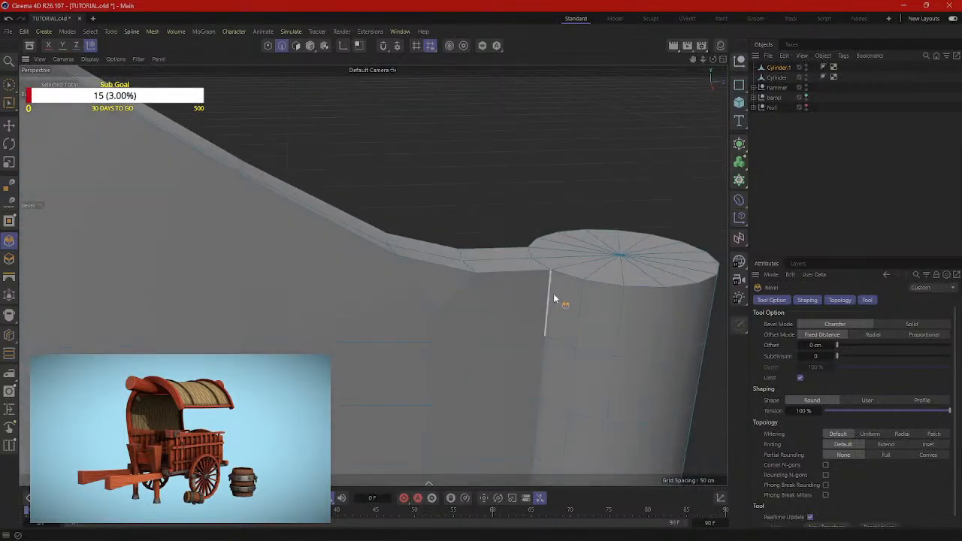
{"action": "left_click_drag", "start_coordinate": [576, 278], "coordinate": [556, 307], "text": "alt"}
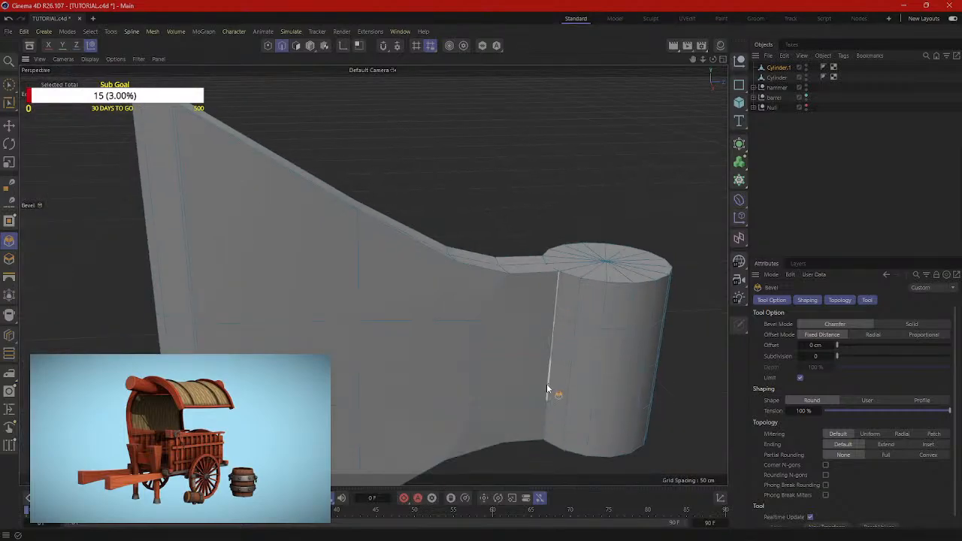
Step: Try to bevel the vertical seam edges between the axe neck and the cylindrical socket
{"action": "left_click_drag", "start_coordinate": [547, 419], "coordinate": [481, 273], "text": "alt"}
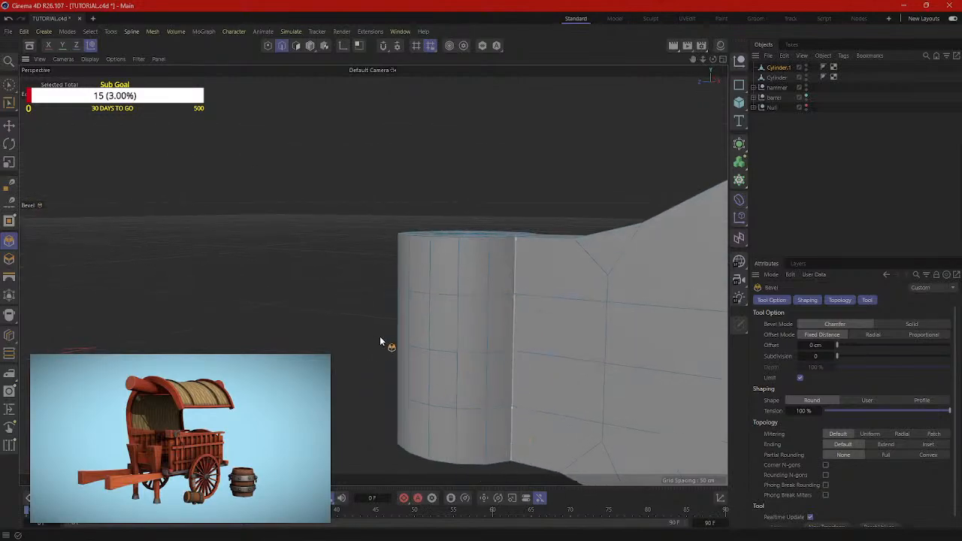
{"action": "left_click_drag", "start_coordinate": [381, 342], "coordinate": [644, 344], "text": "alt"}
{"action": "left_click_drag", "start_coordinate": [543, 272], "coordinate": [451, 271], "text": "alt"}
{"action": "left_click_drag", "start_coordinate": [376, 242], "coordinate": [504, 205], "text": "alt"}
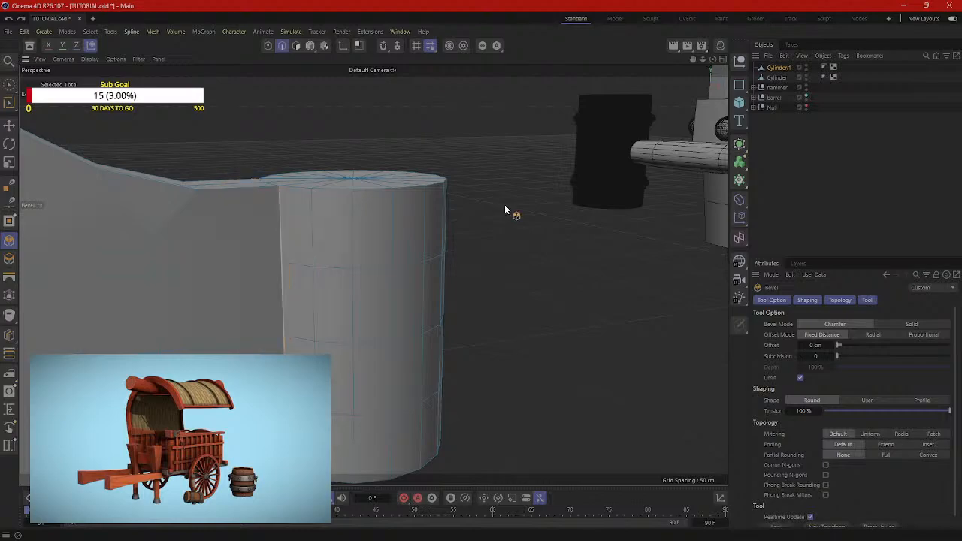
{"action": "mouse_move", "coordinate": [408, 251]}
{"action": "left_mouse_down", "text": "alt"}
{"action": "mouse_move", "coordinate": [466, 326]}
{"action": "mouse_move", "coordinate": [412, 307]}
{"action": "mouse_move", "coordinate": [440, 275]}
{"action": "mouse_move", "coordinate": [420, 265]}
{"action": "left_mouse_up", "text": "alt"}
{"action": "mouse_move", "coordinate": [272, 239]}
{"action": "left_mouse_down", "text": "alt"}
{"action": "mouse_move", "coordinate": [338, 253]}
{"action": "mouse_move", "coordinate": [358, 286]}
{"action": "mouse_move", "coordinate": [356, 307]}
{"action": "left_mouse_up", "text": "alt"}
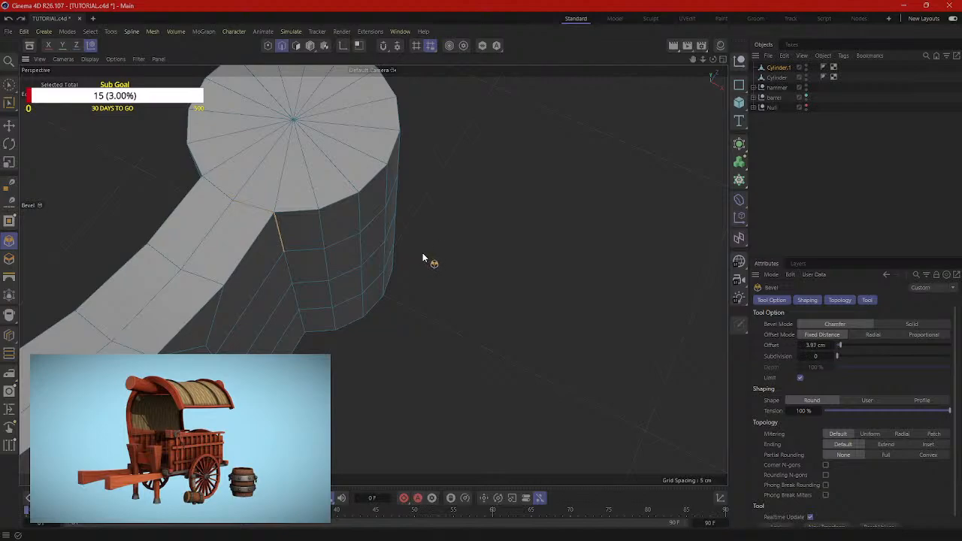
{"action": "left_click_drag", "start_coordinate": [422, 258], "coordinate": [601, 218], "text": "alt"}
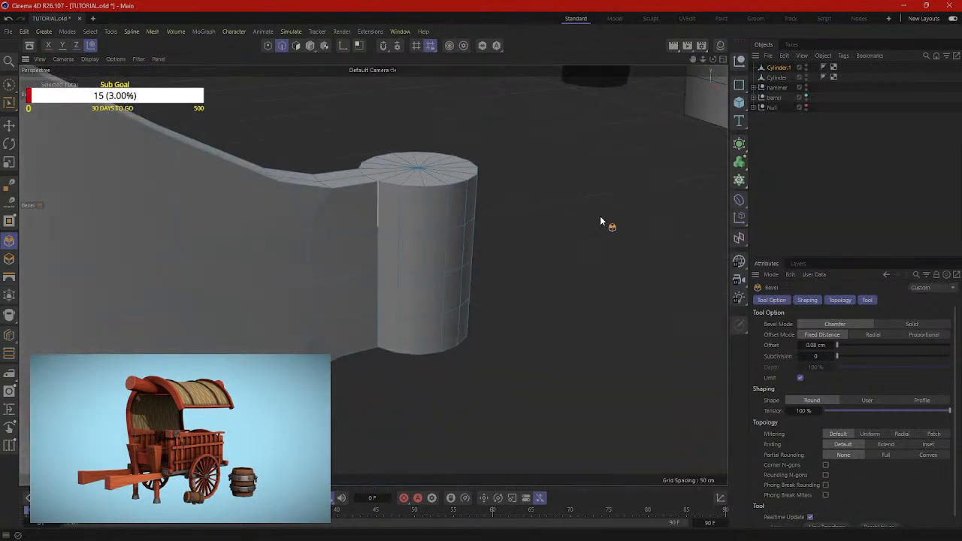
Step: Add a Subdivision Surface, place the axe head mesh inside it and check the smoothed shape
{"action": "left_click", "coordinate": [739, 144]}
{"action": "left_click", "coordinate": [756, 157]}
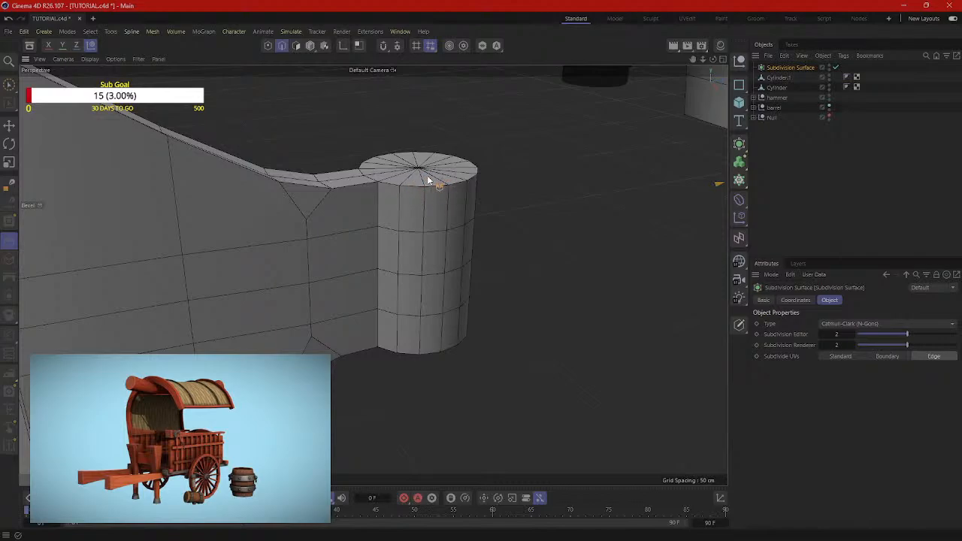
{"action": "left_click", "coordinate": [775, 78]}
{"action": "left_click_drag", "start_coordinate": [787, 70], "coordinate": [789, 68]}
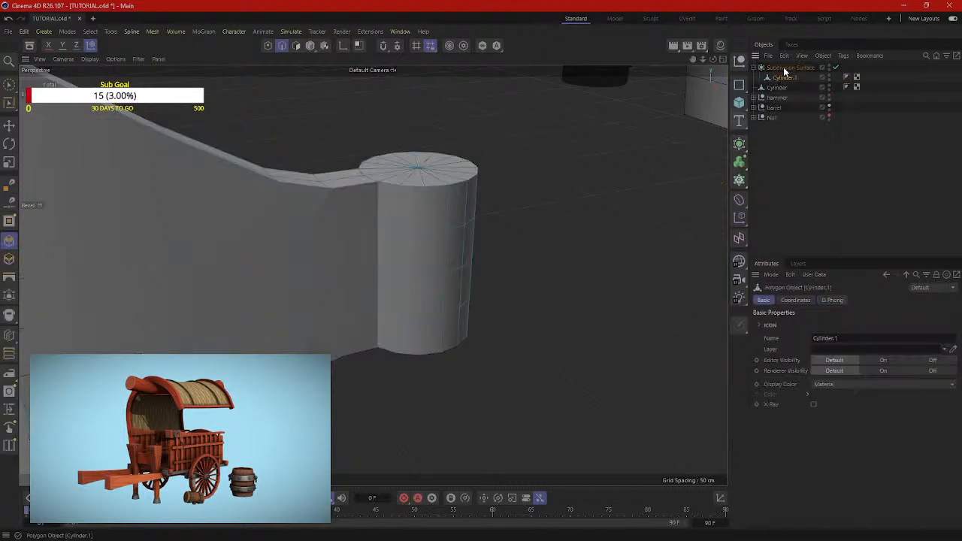
{"action": "left_click_drag", "start_coordinate": [575, 203], "coordinate": [445, 263], "text": "alt"}
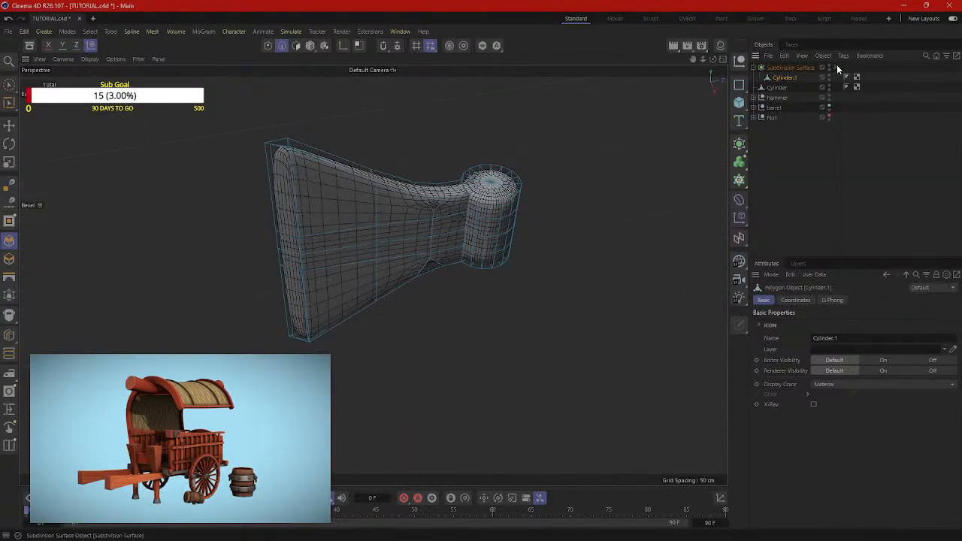
Step: Disable the Subdivision Surface, take the axe head mesh out of it and delete the generator
{"action": "left_click", "coordinate": [834, 68]}
{"action": "left_click", "coordinate": [788, 68]}
{"action": "left_click_drag", "start_coordinate": [794, 144], "coordinate": [787, 111]}
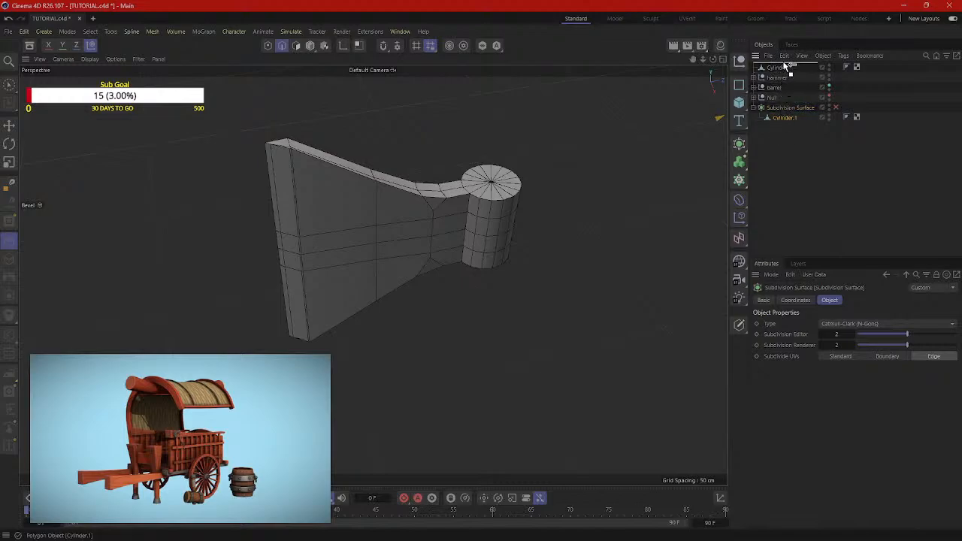
{"action": "left_click_drag", "start_coordinate": [786, 67], "coordinate": [787, 66]}
{"action": "left_click", "coordinate": [788, 118]}
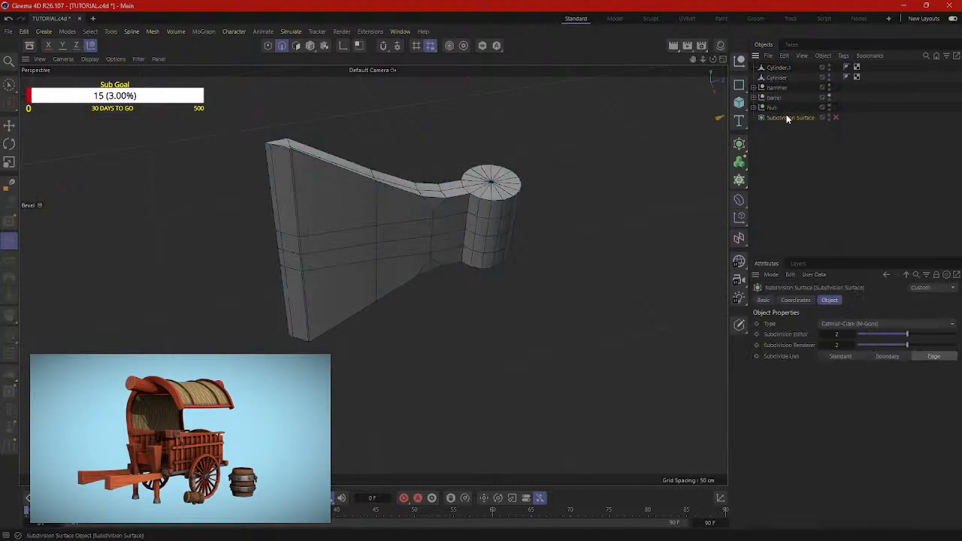
{"action": "key", "text": "Delete"}
Step: Rename the axe head object to "axe"
{"action": "left_click", "coordinate": [779, 69]}
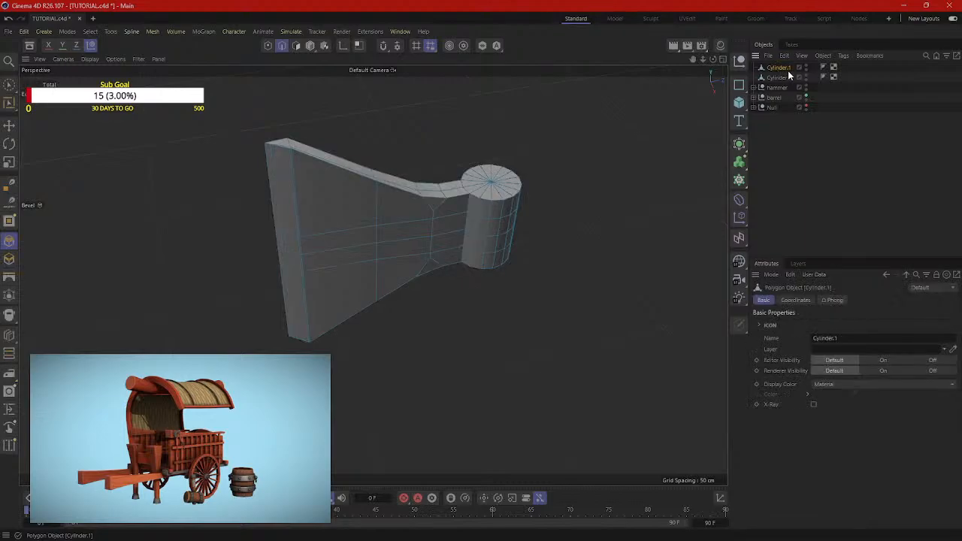
{"action": "double_click", "coordinate": [778, 68]}
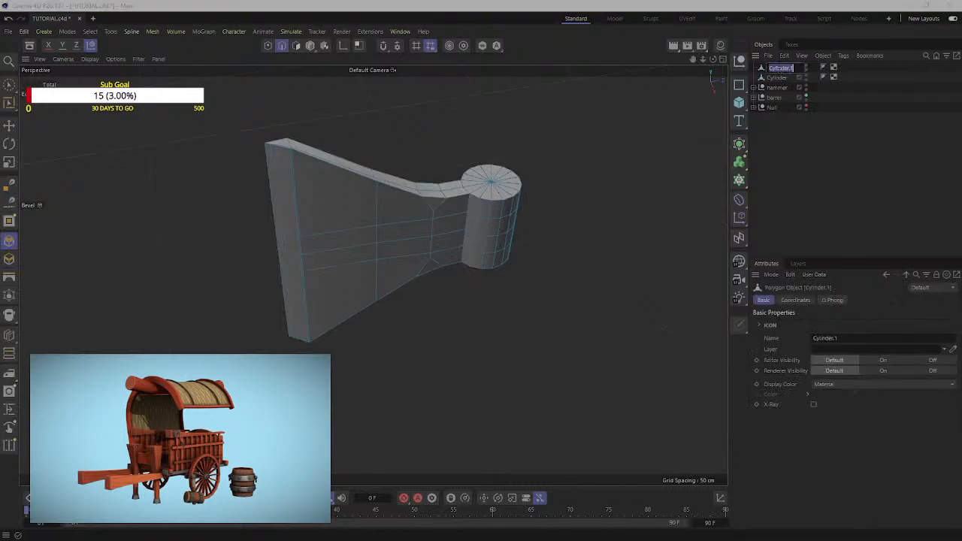
{"action": "type", "text": "axe"}
{"action": "key", "text": "Return"}
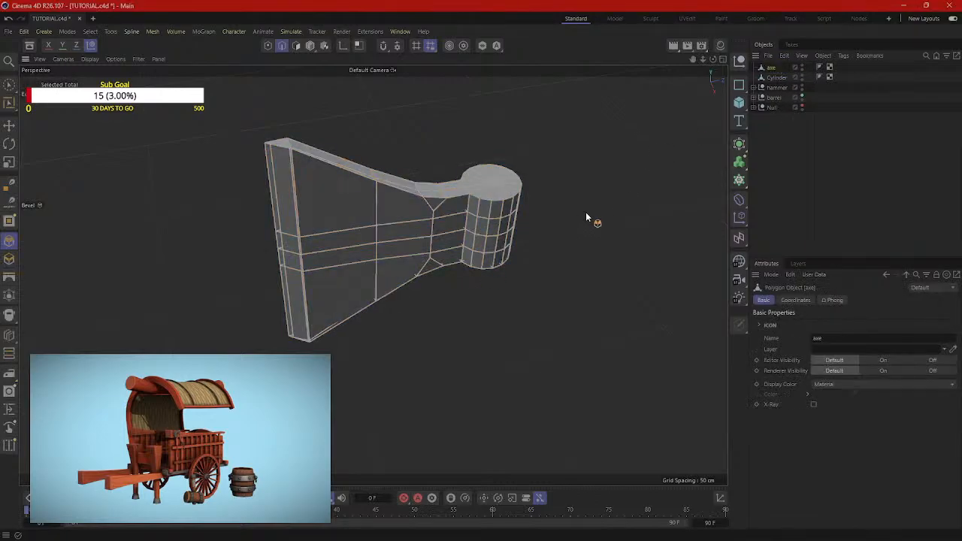
Step: Try to bevel the centre point of the socket's end cap, and return to working on the whole object
{"action": "left_click_drag", "start_coordinate": [585, 212], "coordinate": [486, 143], "text": "alt"}
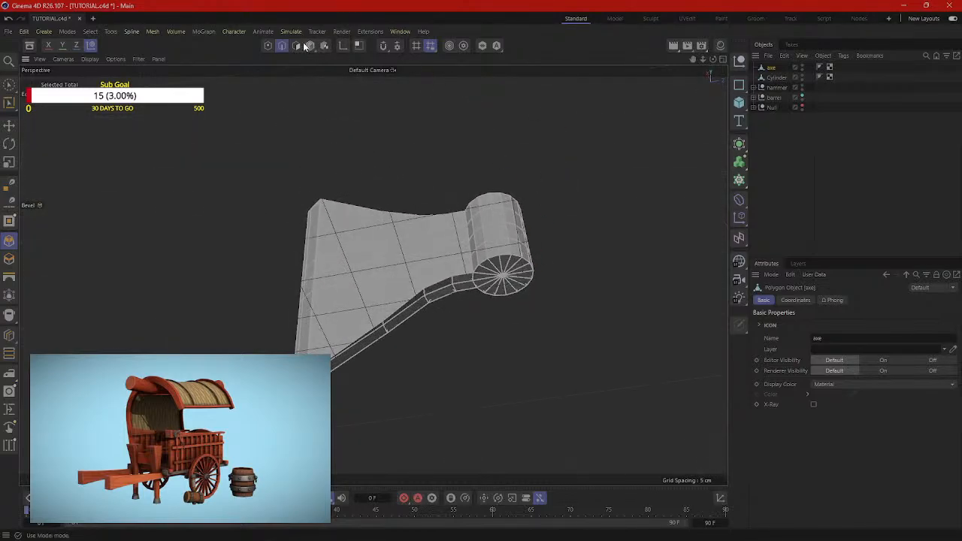
{"action": "left_click", "coordinate": [269, 46]}
{"action": "scroll", "coordinate": [509, 268], "scroll_direction": "up", "scroll_amount": 3}
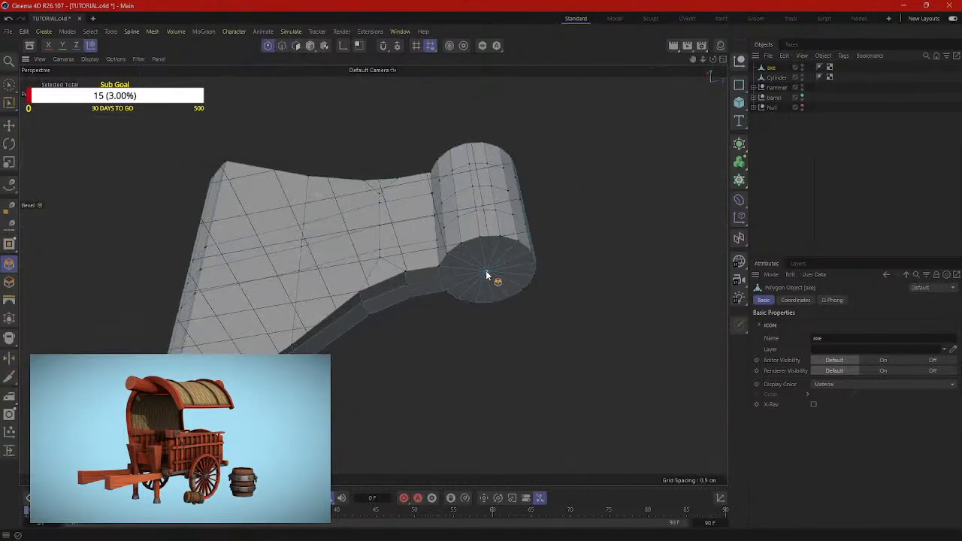
{"action": "mouse_move", "coordinate": [604, 306]}
{"action": "left_mouse_down", "text": "alt"}
{"action": "mouse_move", "coordinate": [576, 273]}
{"action": "mouse_move", "coordinate": [593, 260]}
{"action": "left_mouse_up", "text": "alt"}
{"action": "right_click", "coordinate": [592, 260]}
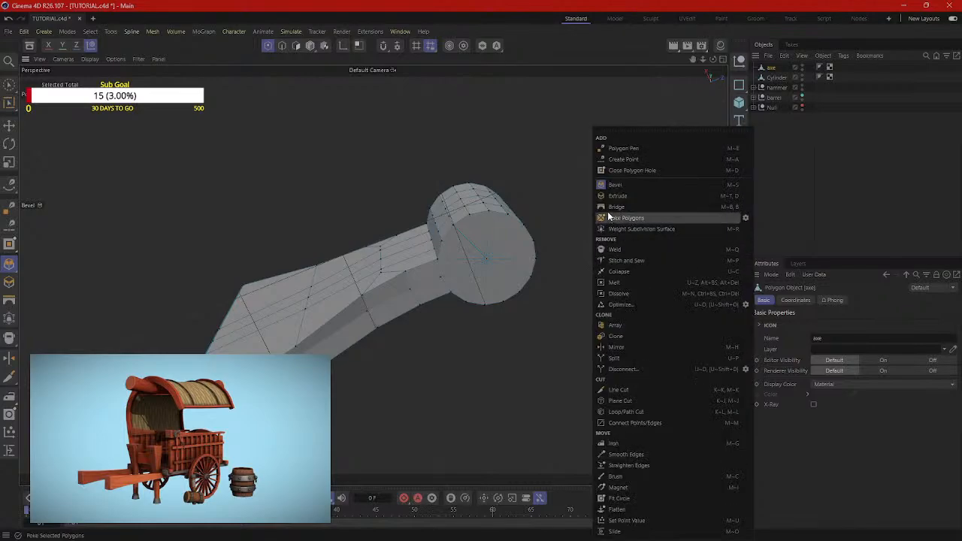
{"action": "left_click", "coordinate": [616, 185]}
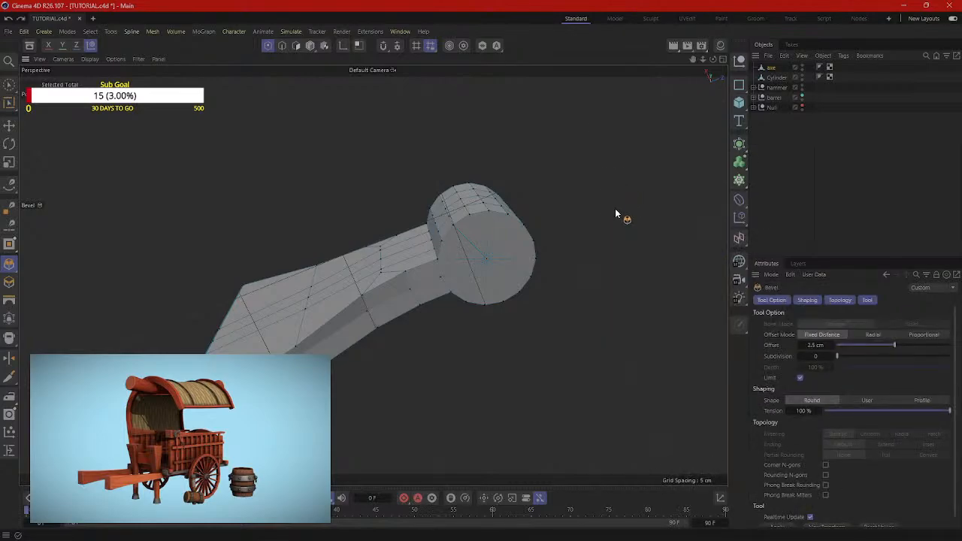
{"action": "left_click_drag", "start_coordinate": [615, 209], "coordinate": [565, 197], "text": "alt"}
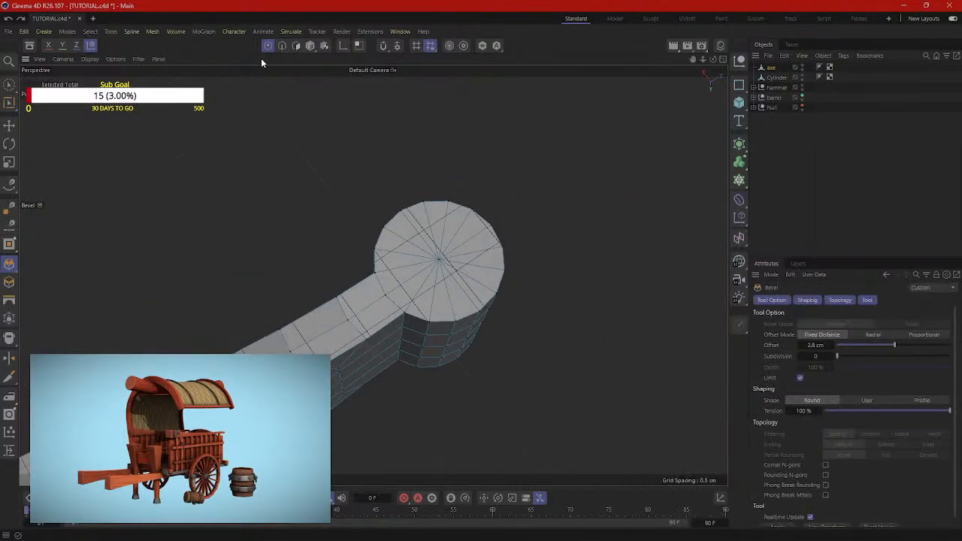
{"action": "left_click", "coordinate": [308, 45]}
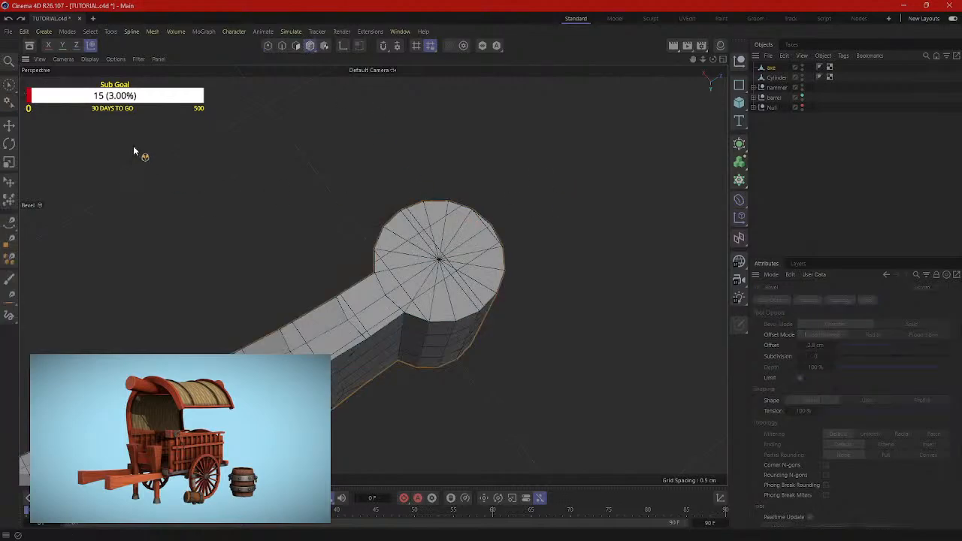
Step: Try again to bevel the centre point of the socket's end cap in point mode, and return to model mode
{"action": "left_click_drag", "start_coordinate": [328, 126], "coordinate": [285, 95], "text": "alt"}
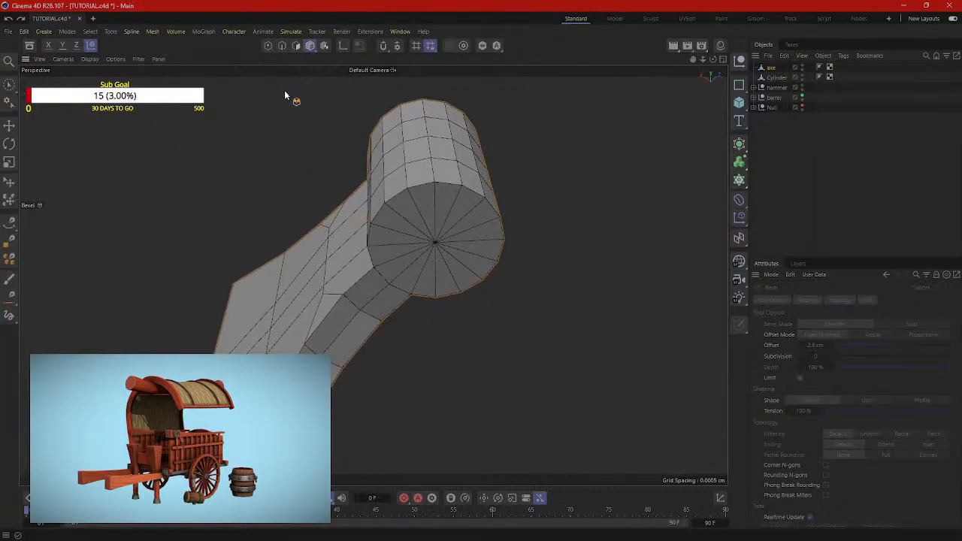
{"action": "left_click", "coordinate": [266, 46]}
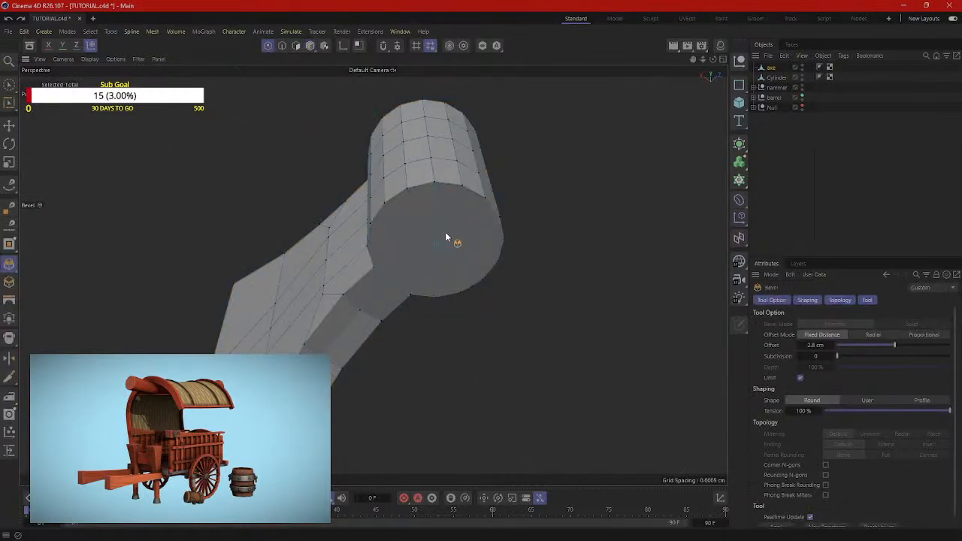
{"action": "right_click", "coordinate": [537, 208]}
{"action": "left_click", "coordinate": [555, 188]}
{"action": "left_click_drag", "start_coordinate": [542, 196], "coordinate": [64, 126], "text": "alt"}
{"action": "left_click", "coordinate": [9, 129]}
{"action": "left_click_drag", "start_coordinate": [165, 233], "coordinate": [285, 67], "text": "alt"}
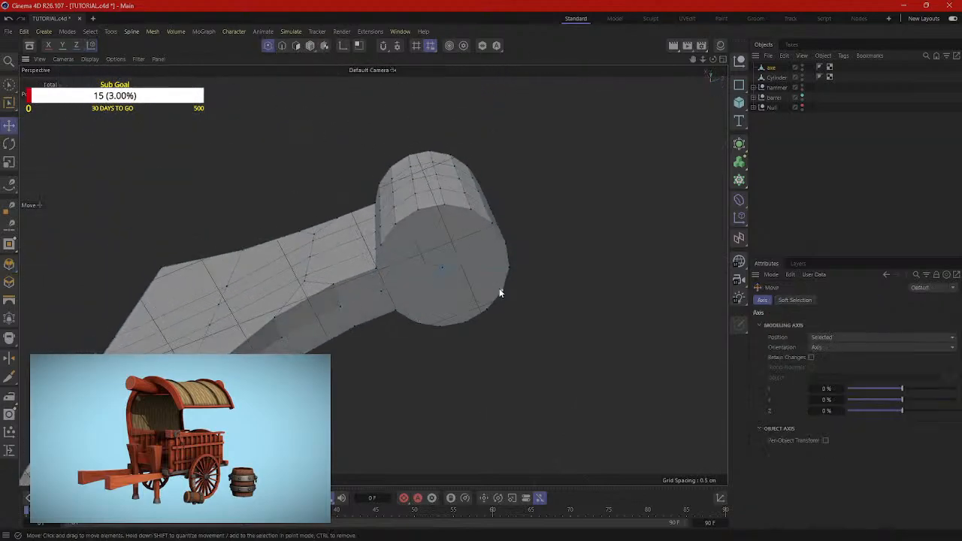
{"action": "right_click", "coordinate": [596, 227]}
{"action": "left_click", "coordinate": [625, 188]}
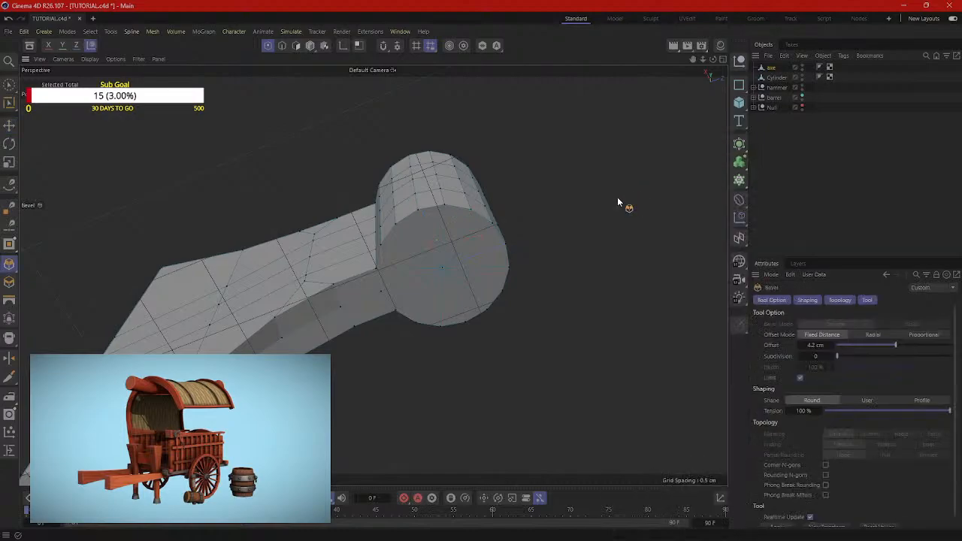
{"action": "left_click_drag", "start_coordinate": [441, 268], "coordinate": [444, 269]}
{"action": "left_click_drag", "start_coordinate": [603, 243], "coordinate": [649, 189], "text": "alt"}
{"action": "left_click", "coordinate": [770, 67]}
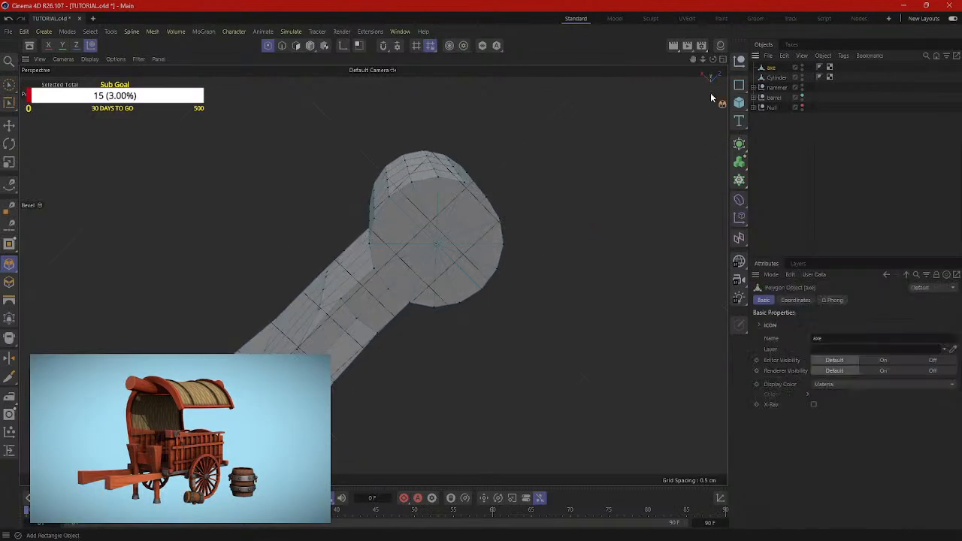
{"action": "left_click_drag", "start_coordinate": [616, 136], "coordinate": [522, 213], "text": "alt"}
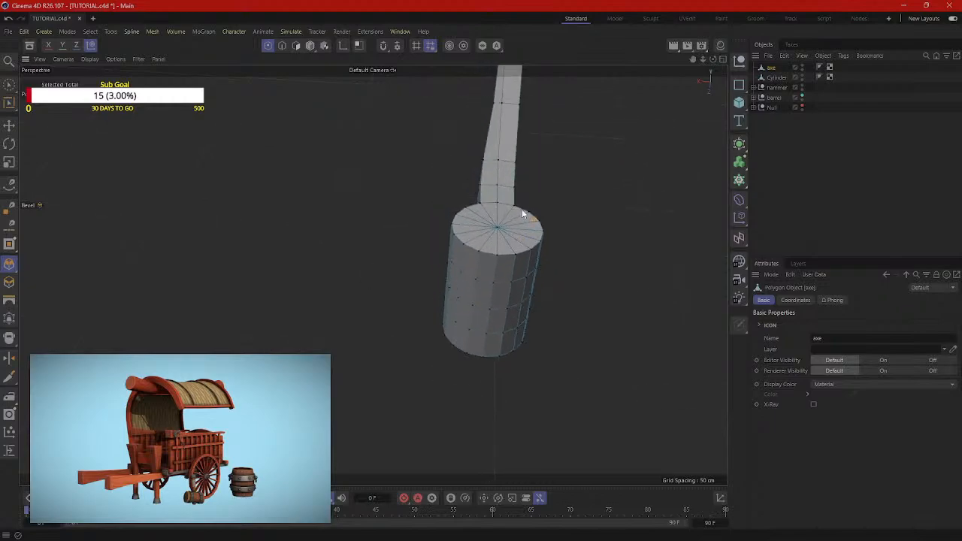
{"action": "left_click", "coordinate": [311, 48]}
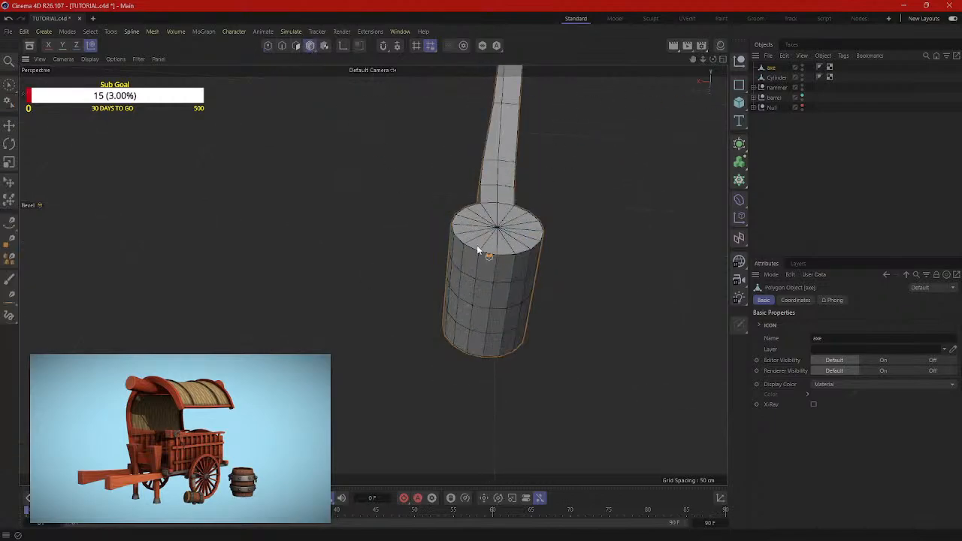
Step: Examine the axe head and the faces of its socket's end cap from several angles
{"action": "left_click_drag", "start_coordinate": [477, 245], "coordinate": [531, 201], "text": "alt"}
{"action": "scroll", "coordinate": [528, 203], "scroll_direction": "down", "scroll_amount": 5}
{"action": "key", "text": "e"}
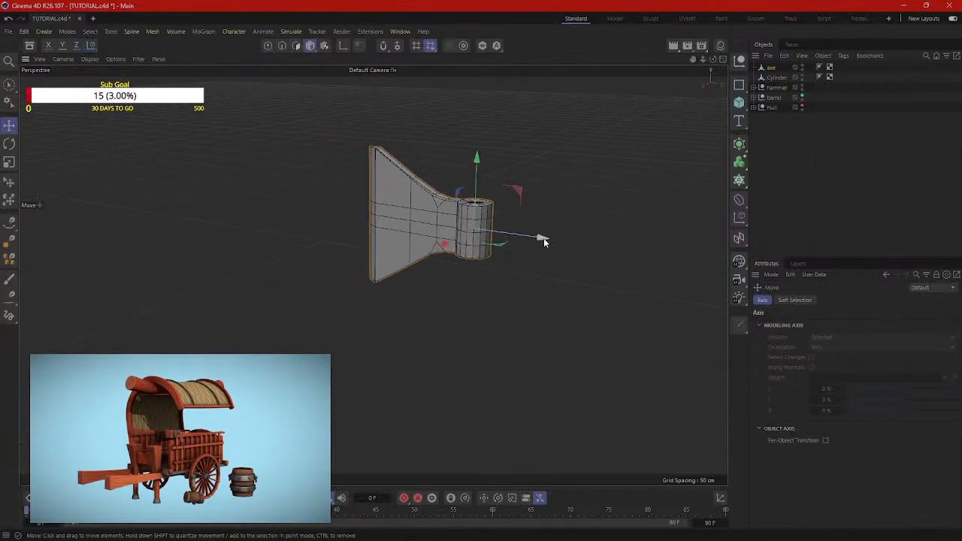
{"action": "left_click_drag", "start_coordinate": [543, 238], "coordinate": [460, 246], "text": "alt"}
{"action": "scroll", "coordinate": [469, 206], "scroll_direction": "up", "scroll_amount": 6}
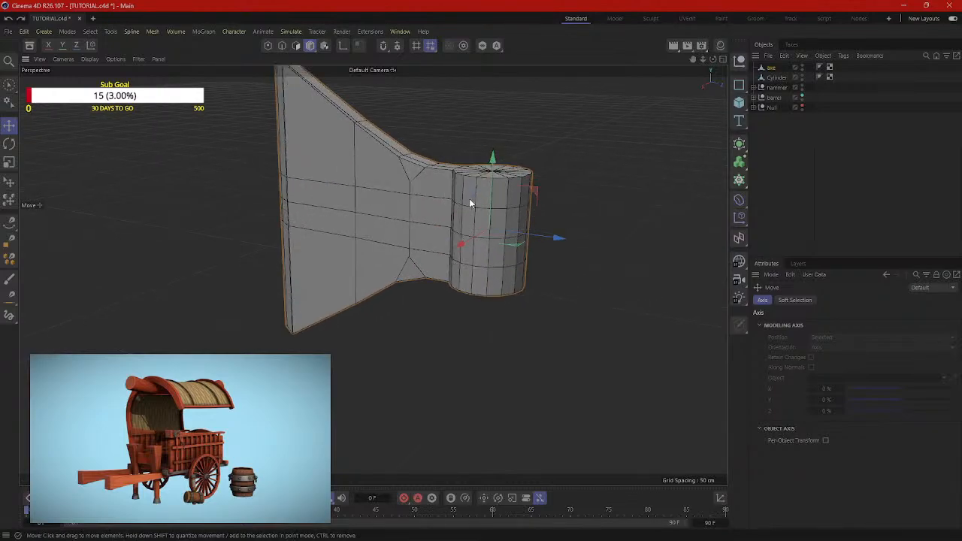
{"action": "left_click_drag", "start_coordinate": [472, 202], "coordinate": [490, 297], "text": "alt"}
{"action": "left_click_drag", "start_coordinate": [419, 236], "coordinate": [438, 225], "text": "alt"}
{"action": "left_click_drag", "start_coordinate": [530, 241], "coordinate": [433, 230], "text": "alt"}
{"action": "left_click", "coordinate": [433, 230]}
Step: Try to place a loop cut around the socket's end cap with Loop/Path Cut in edge mode
{"action": "left_click", "coordinate": [281, 46]}
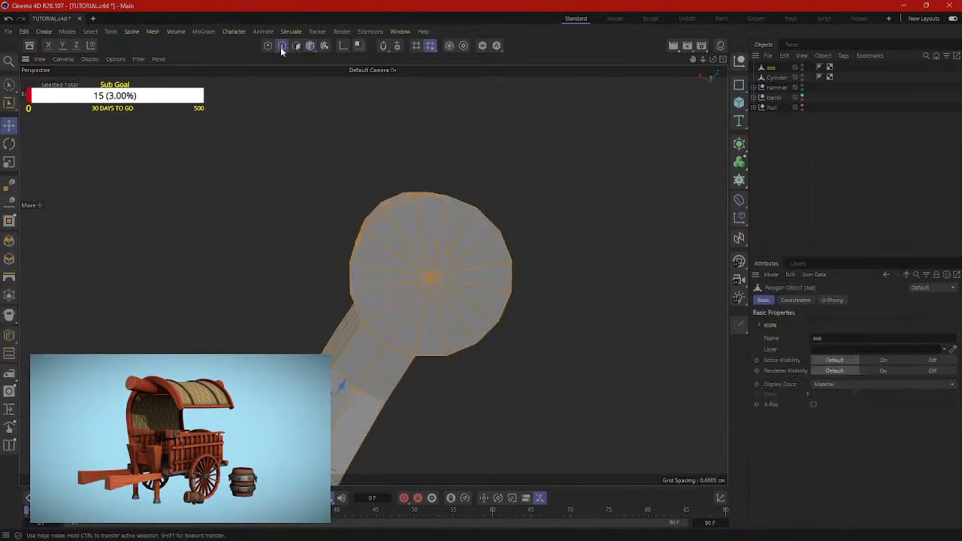
{"action": "left_click_drag", "start_coordinate": [577, 266], "coordinate": [564, 166], "text": "alt"}
{"action": "left_click", "coordinate": [564, 165]}
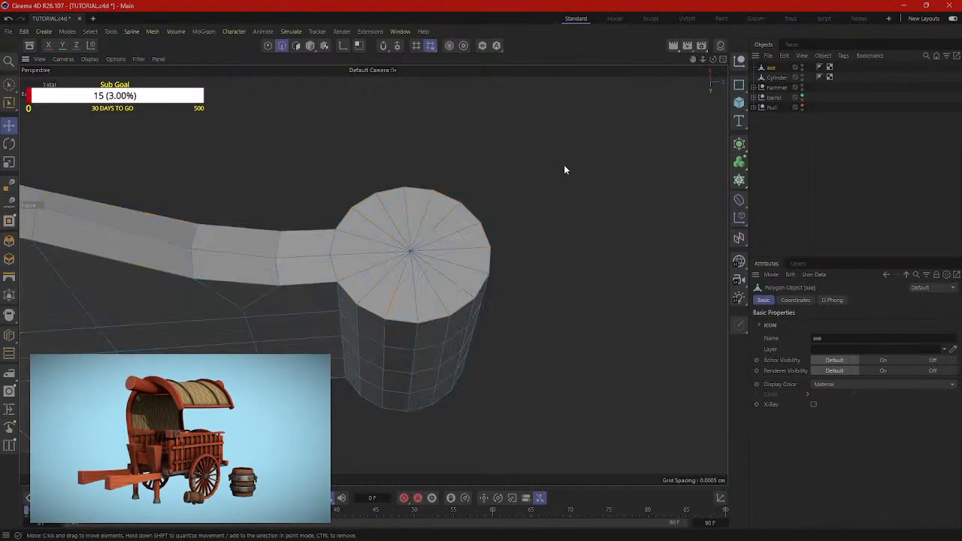
{"action": "left_click", "coordinate": [6, 85]}
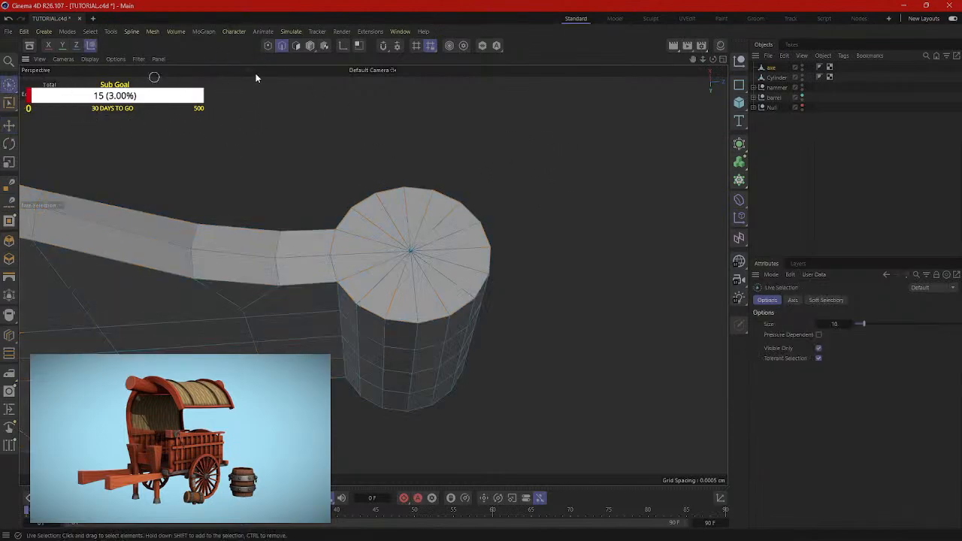
{"action": "left_click", "coordinate": [9, 124]}
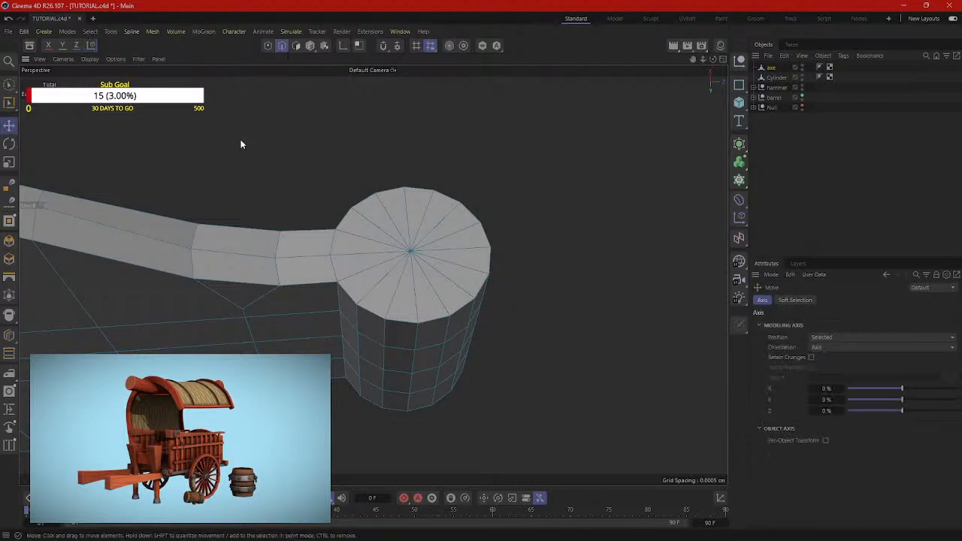
{"action": "right_click", "coordinate": [241, 144]}
{"action": "left_click", "coordinate": [292, 305]}
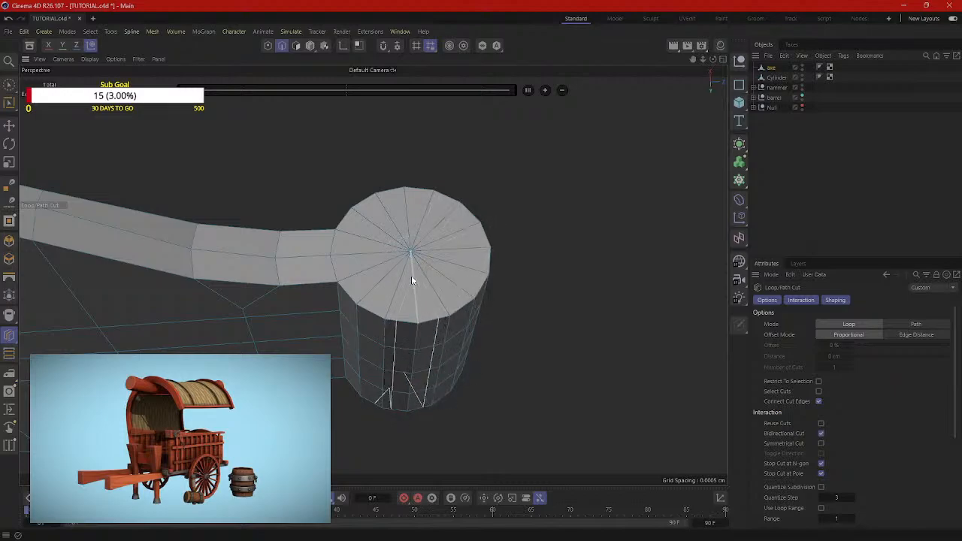
{"action": "scroll", "coordinate": [411, 275], "scroll_direction": "up", "scroll_amount": 5}
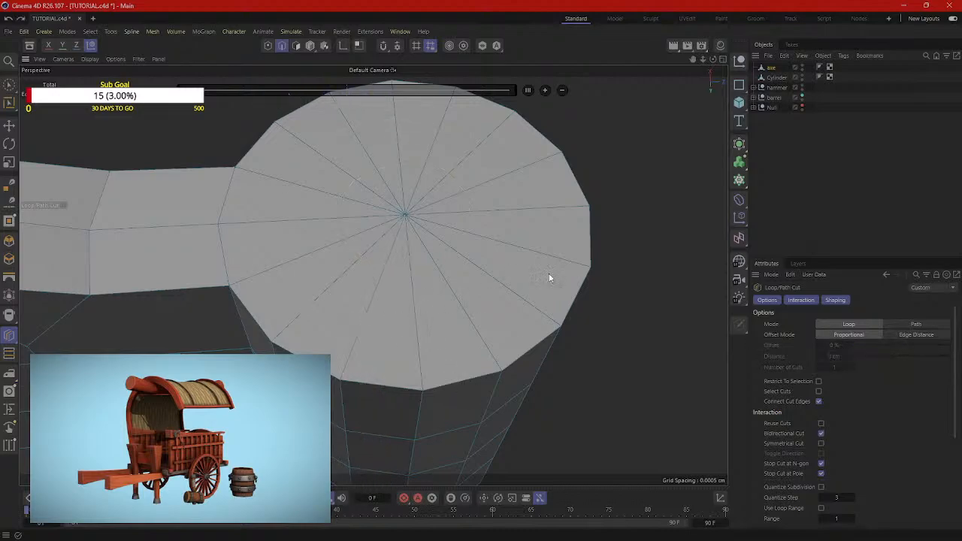
{"action": "scroll", "coordinate": [621, 257], "scroll_direction": "down", "scroll_amount": 4}
{"action": "left_click_drag", "start_coordinate": [627, 253], "coordinate": [580, 233], "text": "alt"}
{"action": "middle_click_drag", "start_coordinate": [580, 233], "coordinate": [504, 107], "text": "alt"}
{"action": "scroll", "coordinate": [494, 250], "scroll_direction": "up", "scroll_amount": 4}
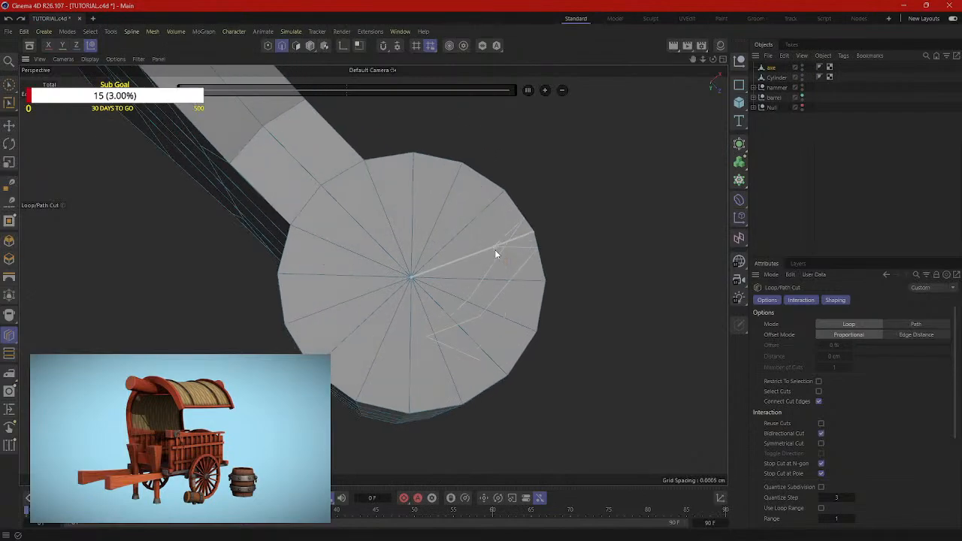
Step: Examine the spoke edges and centre of the socket's end cap up close
{"action": "scroll", "coordinate": [306, 309], "scroll_direction": "up", "scroll_amount": 8}
{"action": "scroll", "coordinate": [363, 303], "scroll_direction": "up", "scroll_amount": 4}
{"action": "scroll", "coordinate": [367, 303], "scroll_direction": "down", "scroll_amount": 8}
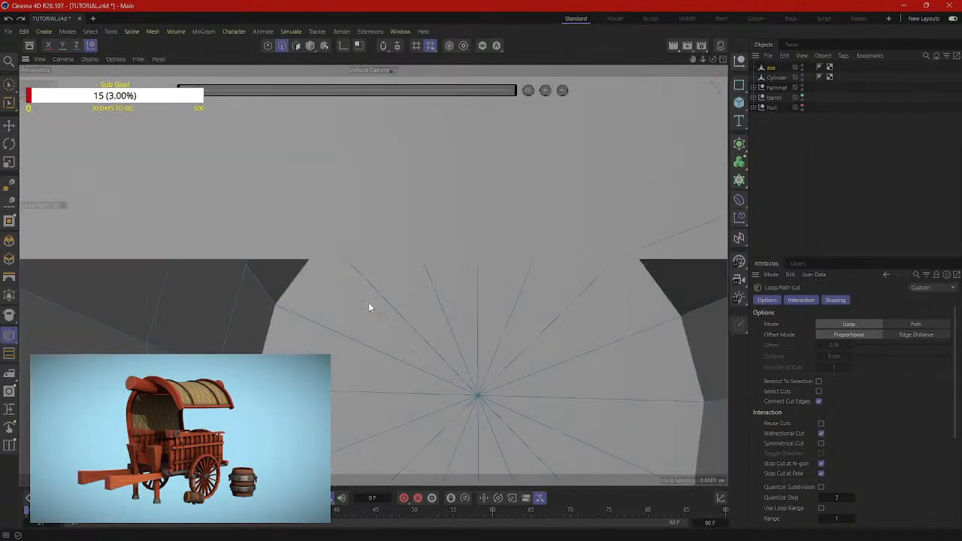
{"action": "scroll", "coordinate": [368, 302], "scroll_direction": "up", "scroll_amount": 4}
{"action": "scroll", "coordinate": [369, 300], "scroll_direction": "down", "scroll_amount": 2}
{"action": "left_click_drag", "start_coordinate": [362, 293], "coordinate": [248, 259], "text": "alt"}
{"action": "scroll", "coordinate": [249, 259], "scroll_direction": "up", "scroll_amount": 5}
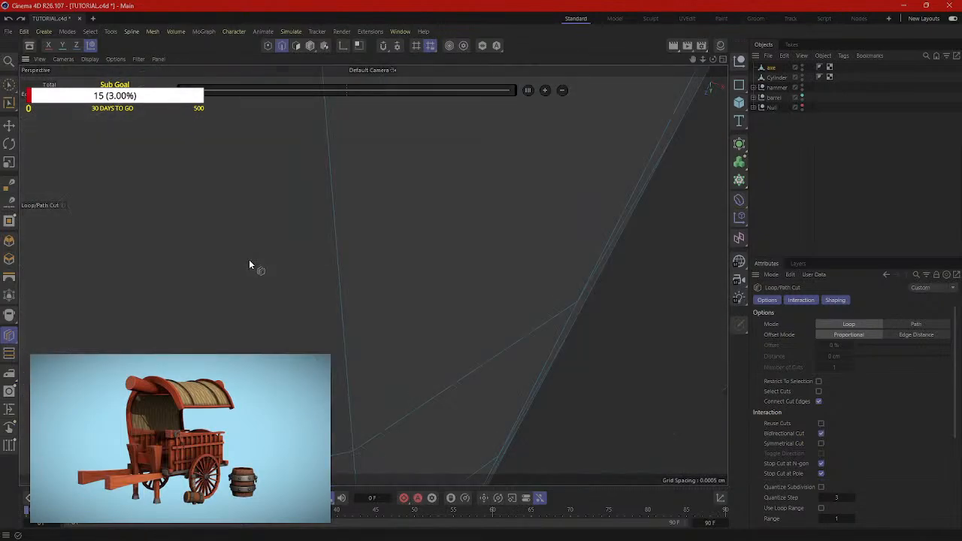
{"action": "scroll", "coordinate": [256, 260], "scroll_direction": "down", "scroll_amount": 3}
{"action": "scroll", "coordinate": [256, 260], "scroll_direction": "up", "scroll_amount": 1}
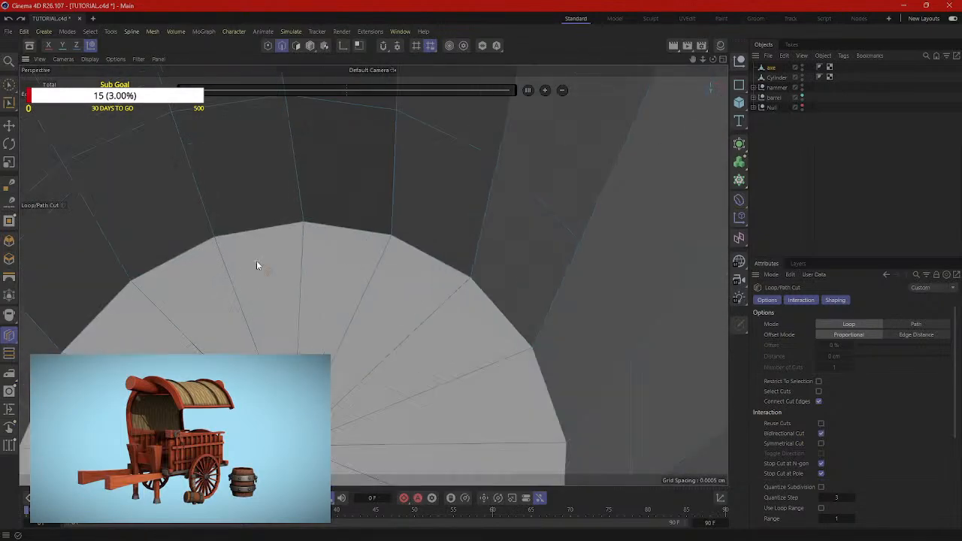
{"action": "left_click_drag", "start_coordinate": [256, 260], "coordinate": [312, 303], "text": "alt"}
{"action": "scroll", "coordinate": [324, 306], "scroll_direction": "up", "scroll_amount": 5}
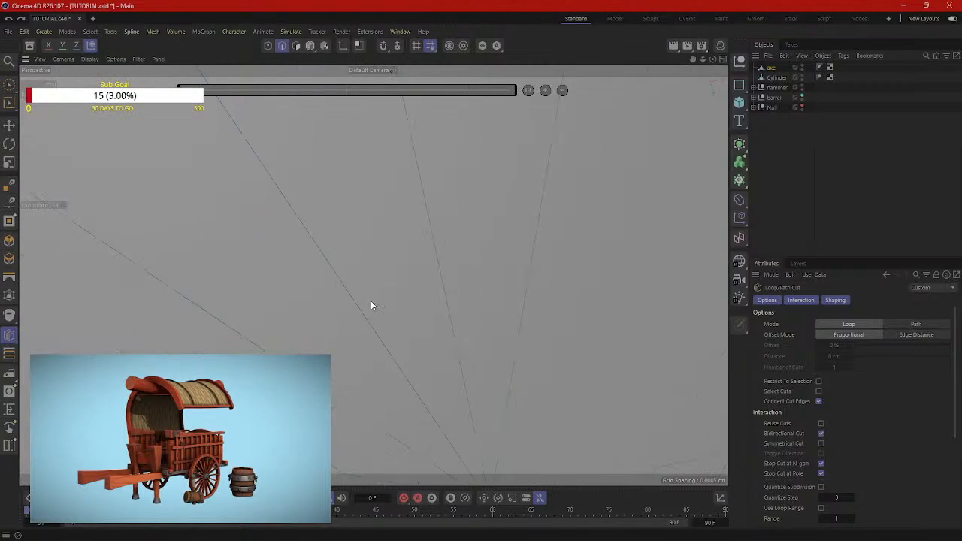
{"action": "scroll", "coordinate": [378, 297], "scroll_direction": "down", "scroll_amount": 5}
{"action": "scroll", "coordinate": [396, 279], "scroll_direction": "down", "scroll_amount": 4}
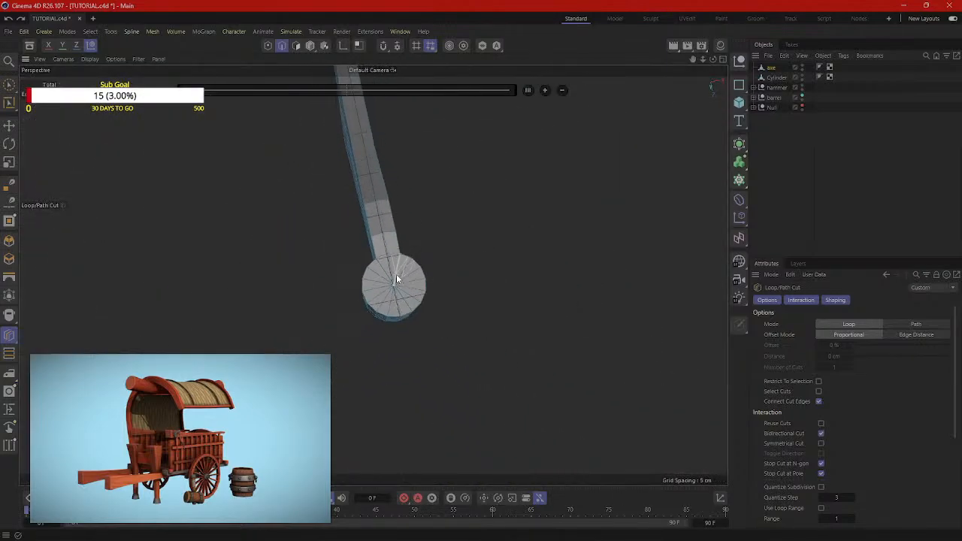
Step: Add a cylinder primitive and move it along its Z axis from the barrel to the axe head
{"action": "left_click_drag", "start_coordinate": [397, 273], "coordinate": [508, 187], "text": "alt"}
{"action": "left_click", "coordinate": [738, 102]}
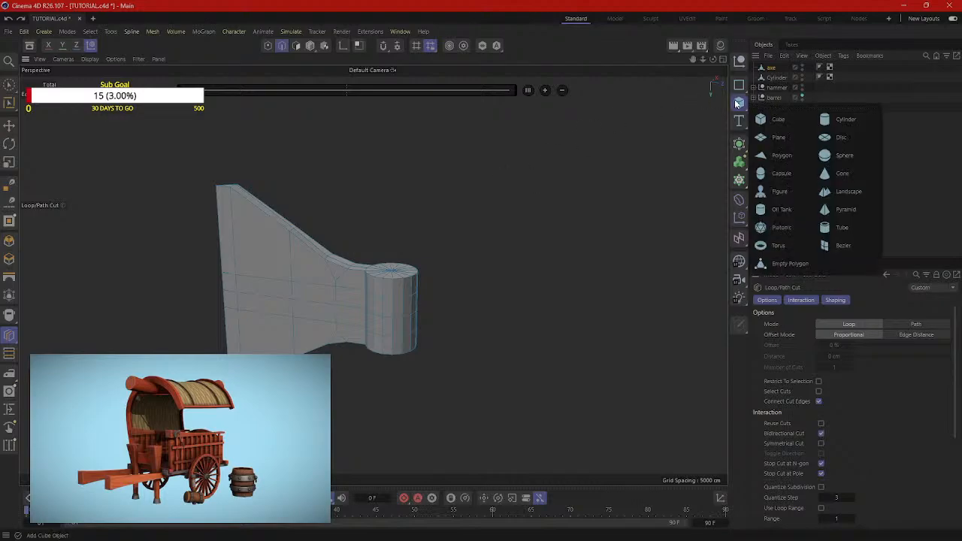
{"action": "left_click", "coordinate": [851, 120]}
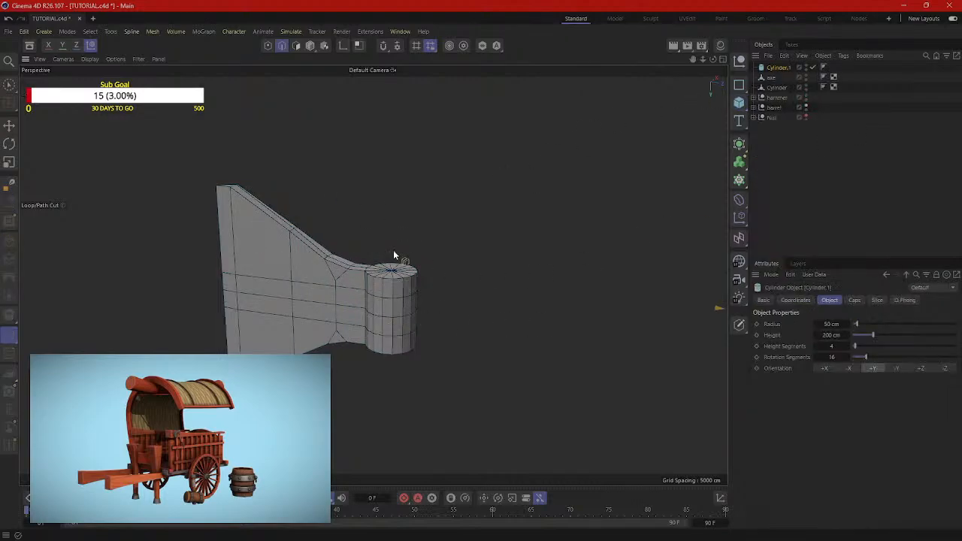
{"action": "left_click_drag", "start_coordinate": [393, 255], "coordinate": [688, 285], "text": "alt"}
{"action": "key", "text": "r"}
{"action": "middle_click_drag", "start_coordinate": [687, 285], "coordinate": [474, 259], "text": "alt"}
{"action": "key", "text": "e"}
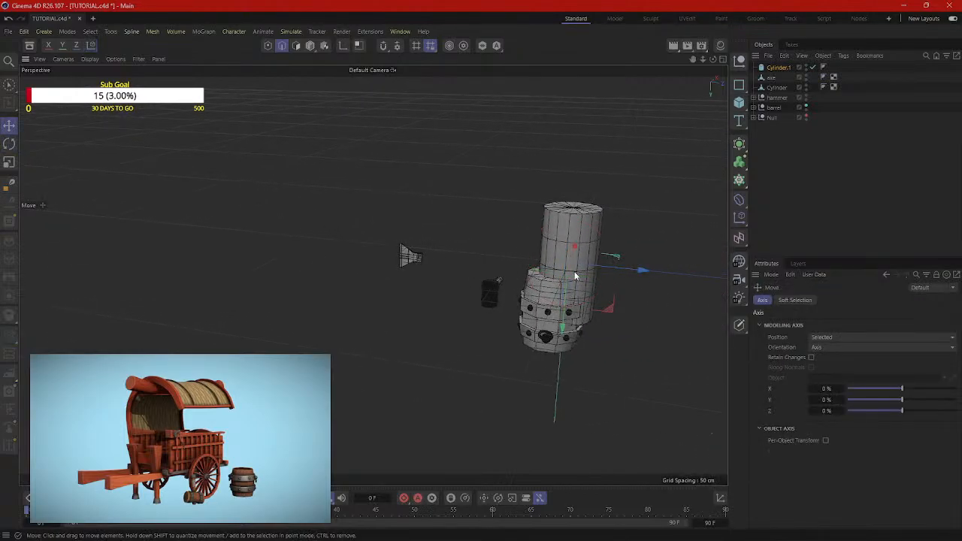
{"action": "left_click_drag", "start_coordinate": [630, 273], "coordinate": [485, 284]}
{"action": "scroll", "coordinate": [485, 284], "scroll_direction": "up", "scroll_amount": 5}
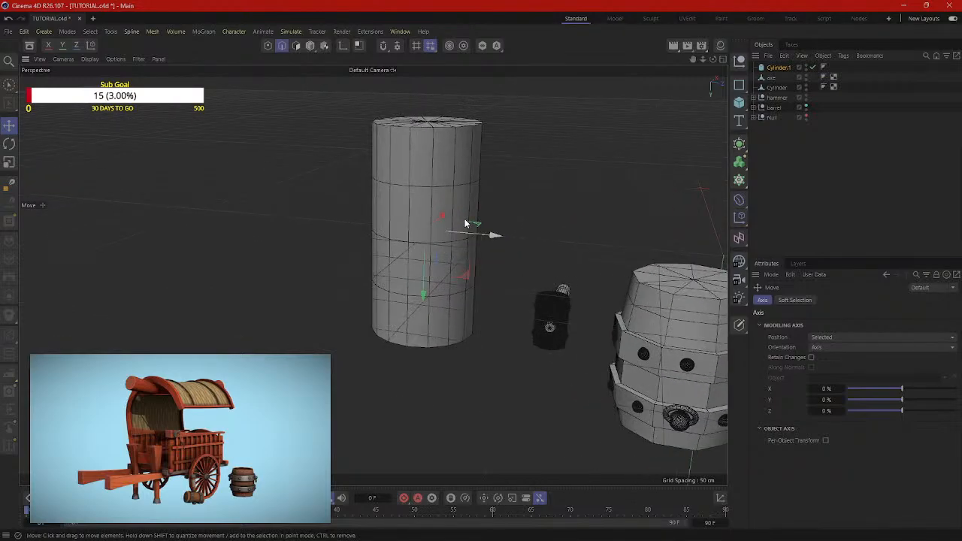
{"action": "key", "text": "t"}
{"action": "left_click_drag", "start_coordinate": [600, 132], "coordinate": [516, 187]}
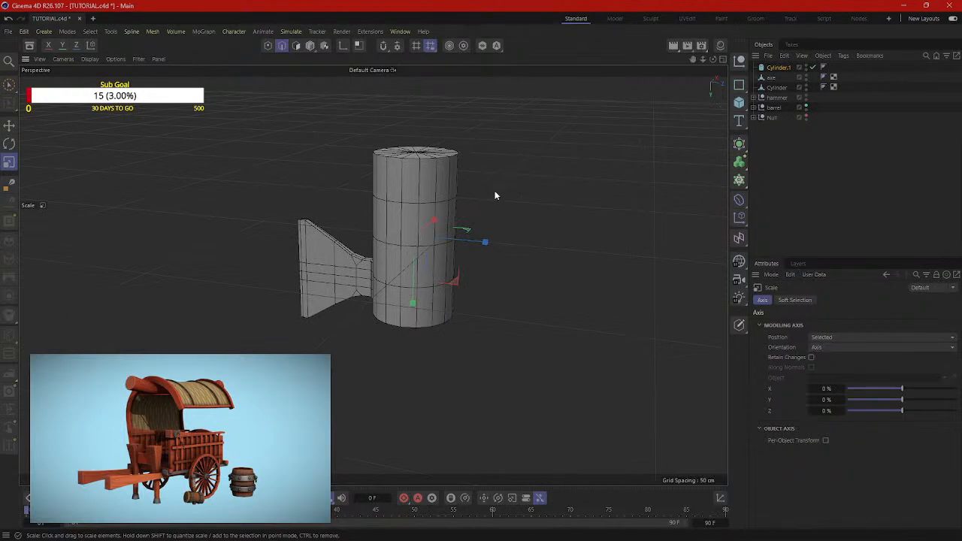
{"action": "key", "text": "ctrl+z"}
Step: Scale the cylinder down to a thin rod in model mode and move it beside the axe head
{"action": "left_click", "coordinate": [310, 45]}
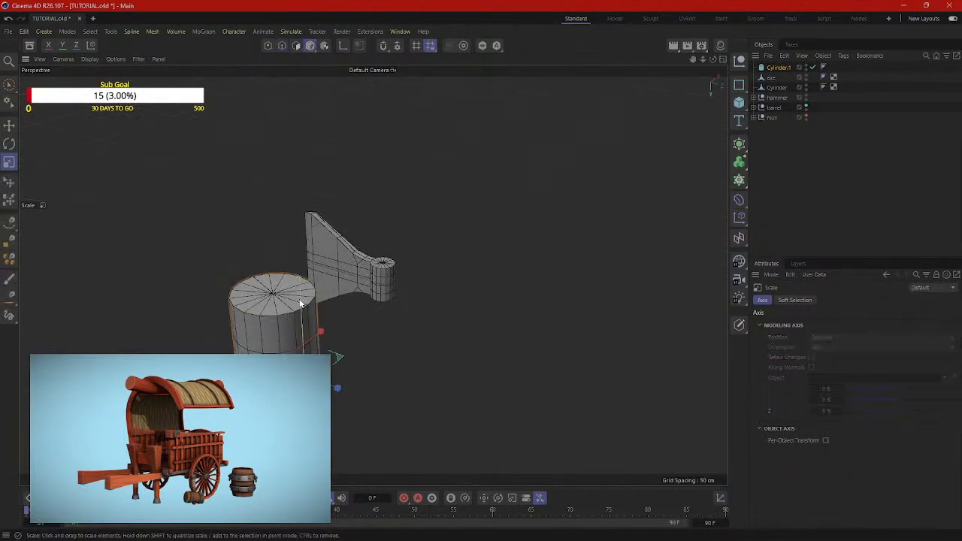
{"action": "left_click_drag", "start_coordinate": [226, 451], "coordinate": [150, 455]}
{"action": "key", "text": "e"}
{"action": "left_click_drag", "start_coordinate": [303, 326], "coordinate": [562, 258]}
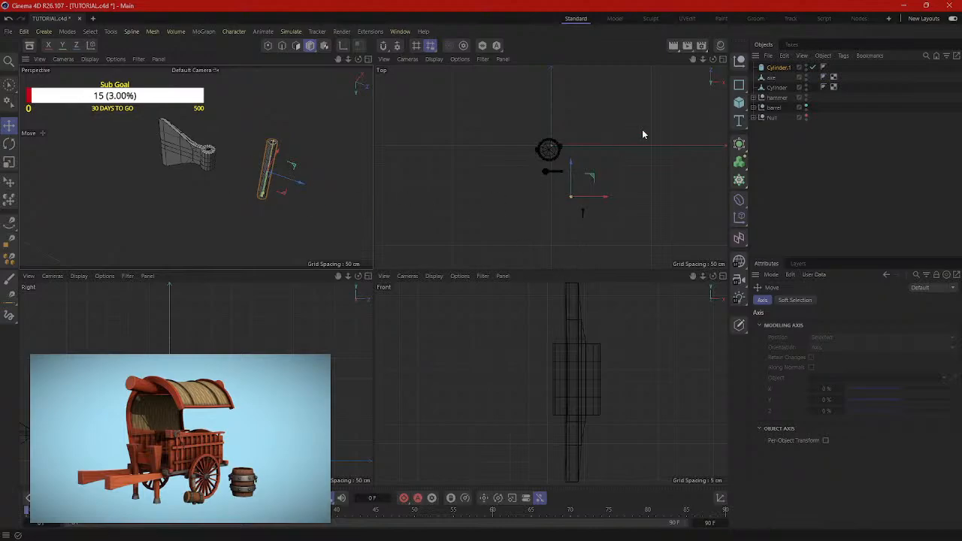
Step: Align the thin cylinder with the socket in the top view and lower it vertically so it passes through the socket
{"action": "left_click_drag", "start_coordinate": [571, 172], "coordinate": [617, 214]}
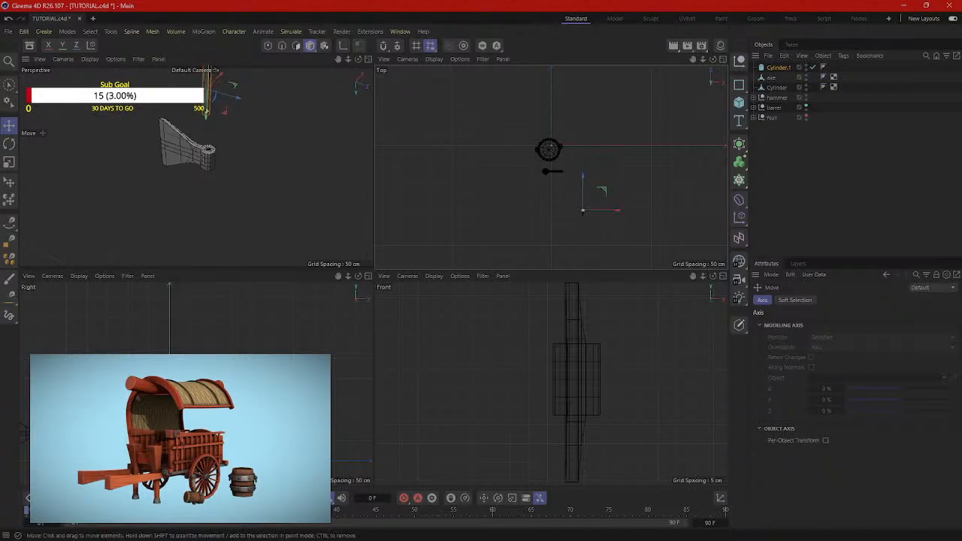
{"action": "left_click_drag", "start_coordinate": [206, 115], "coordinate": [205, 175]}
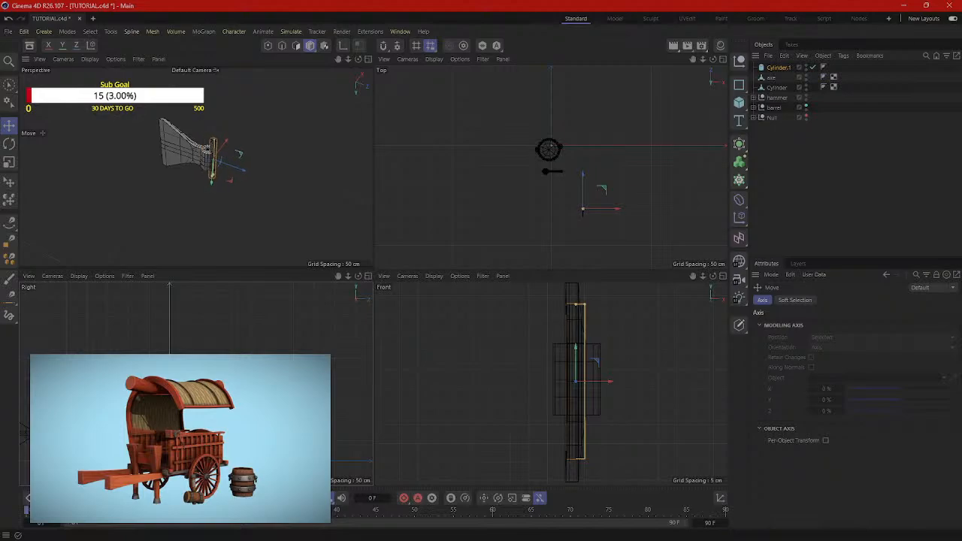
{"action": "middle_click", "coordinate": [246, 170]}
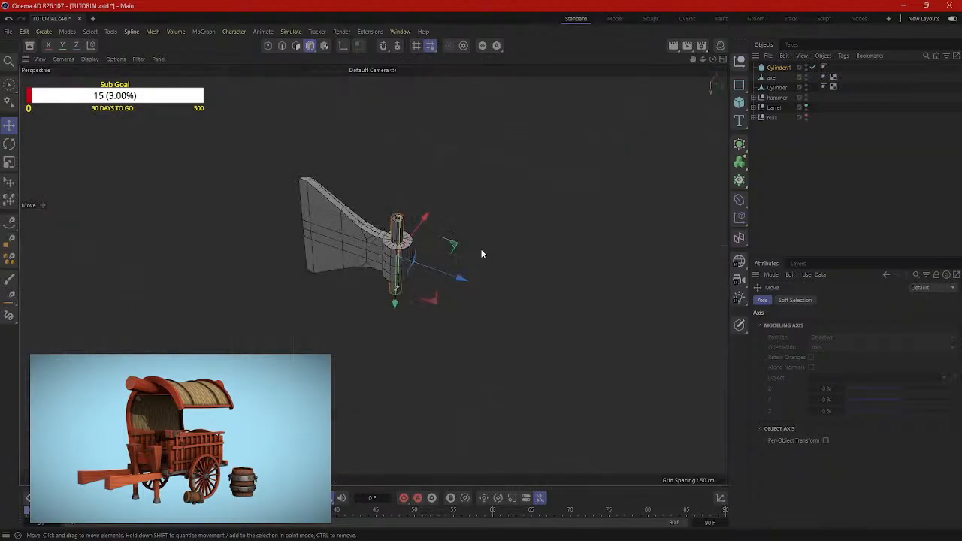
Step: Lengthen the cylinder so the handle extends further above and below the socket
{"action": "scroll", "coordinate": [481, 248], "scroll_direction": "up", "scroll_amount": 1}
{"action": "left_click_drag", "start_coordinate": [394, 302], "coordinate": [379, 209], "text": "alt"}
{"action": "scroll", "coordinate": [387, 212], "scroll_direction": "up", "scroll_amount": 2}
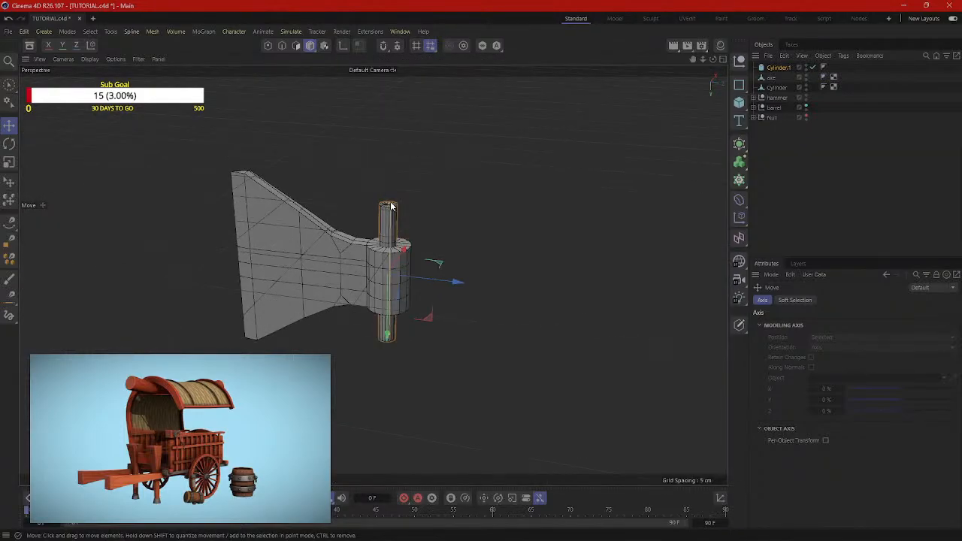
{"action": "scroll", "coordinate": [389, 205], "scroll_direction": "up", "scroll_amount": 2}
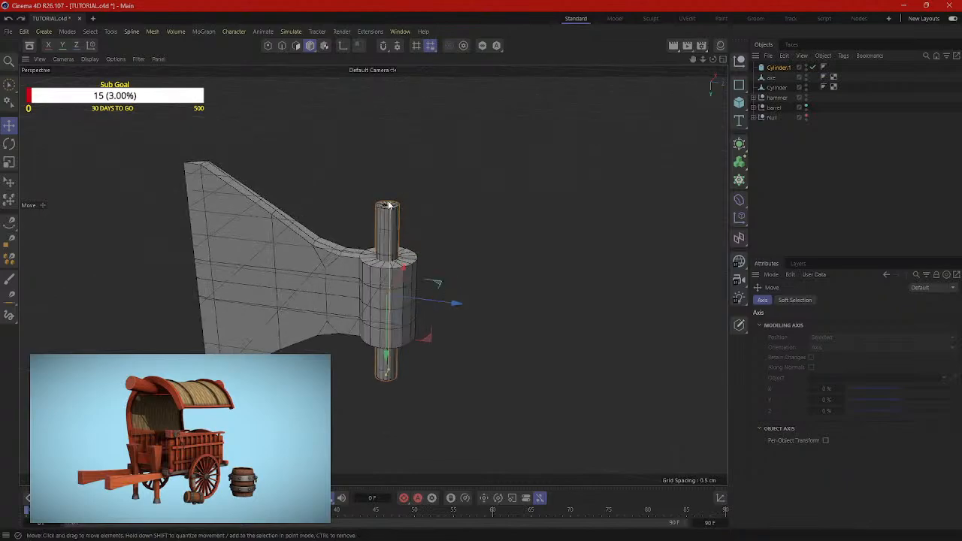
{"action": "left_click_drag", "start_coordinate": [389, 205], "coordinate": [393, 160]}
{"action": "key", "text": "ctrl+z"}
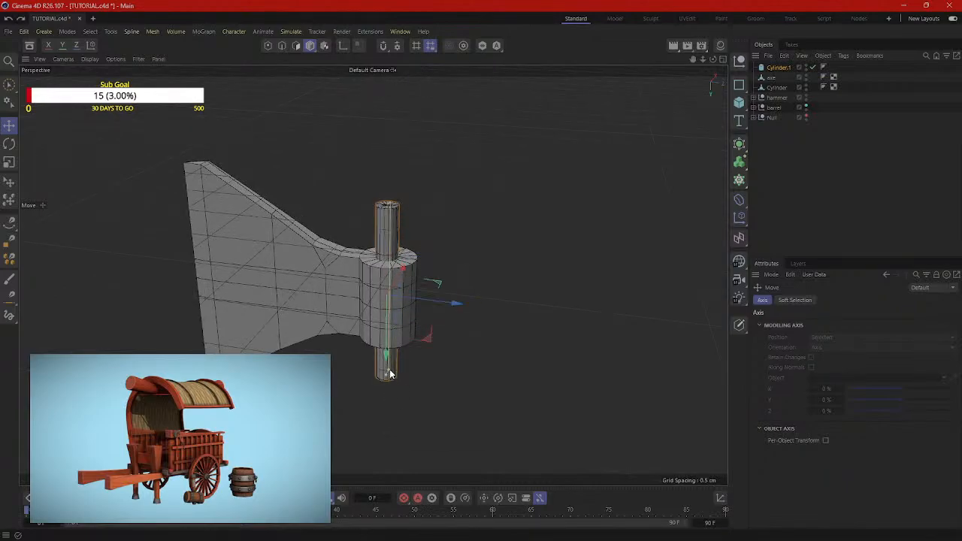
{"action": "left_click_drag", "start_coordinate": [389, 371], "coordinate": [392, 458]}
{"action": "scroll", "coordinate": [432, 371], "scroll_direction": "down", "scroll_amount": 3}
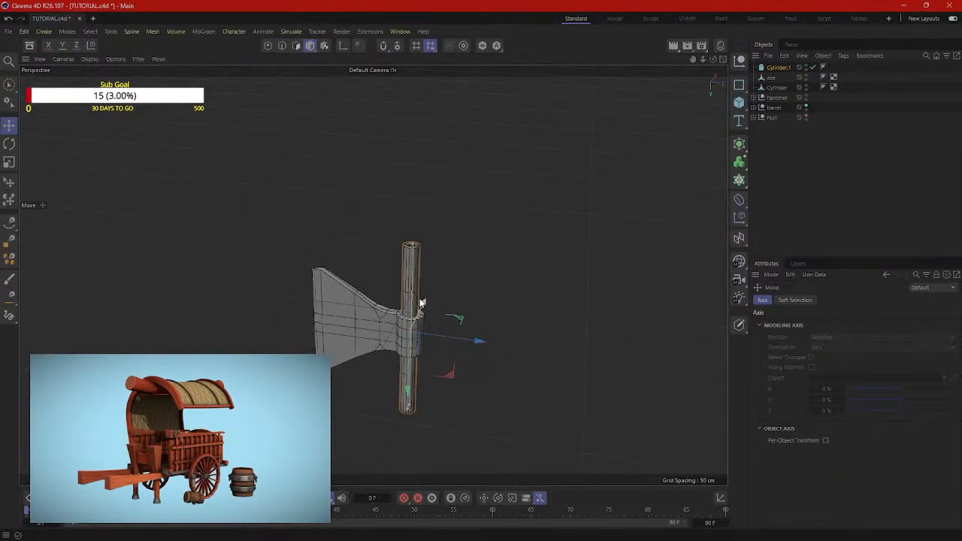
Step: Raise the handle cylinder so only a short end protrudes below the axe socket, make it editable, and lengthen it
{"action": "left_click_drag", "start_coordinate": [403, 397], "coordinate": [53, 290]}
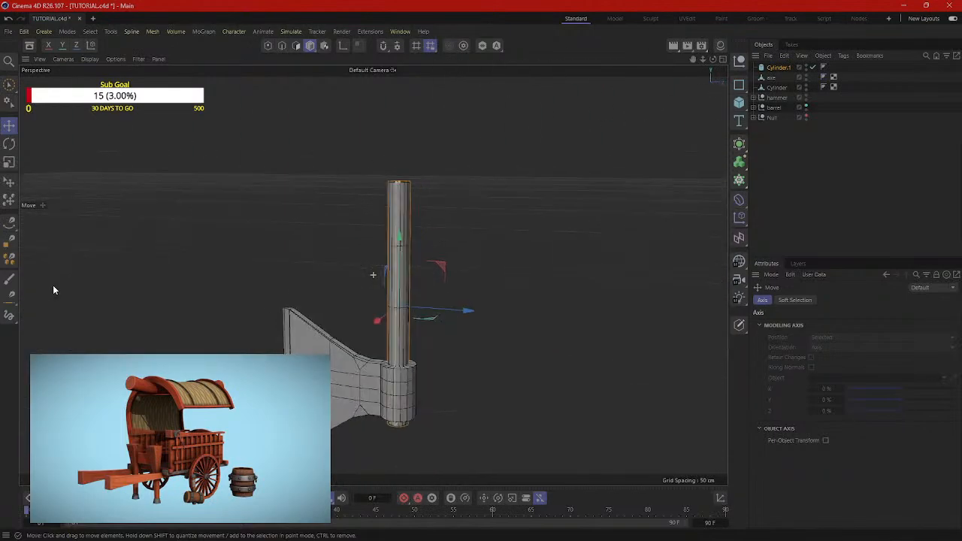
{"action": "left_click_drag", "start_coordinate": [441, 340], "coordinate": [423, 350], "text": "alt"}
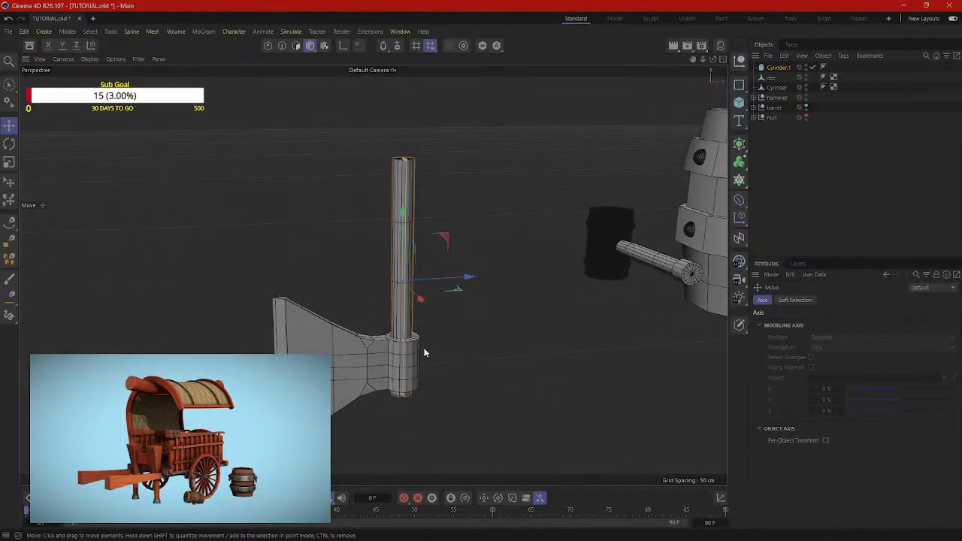
{"action": "key", "text": "t"}
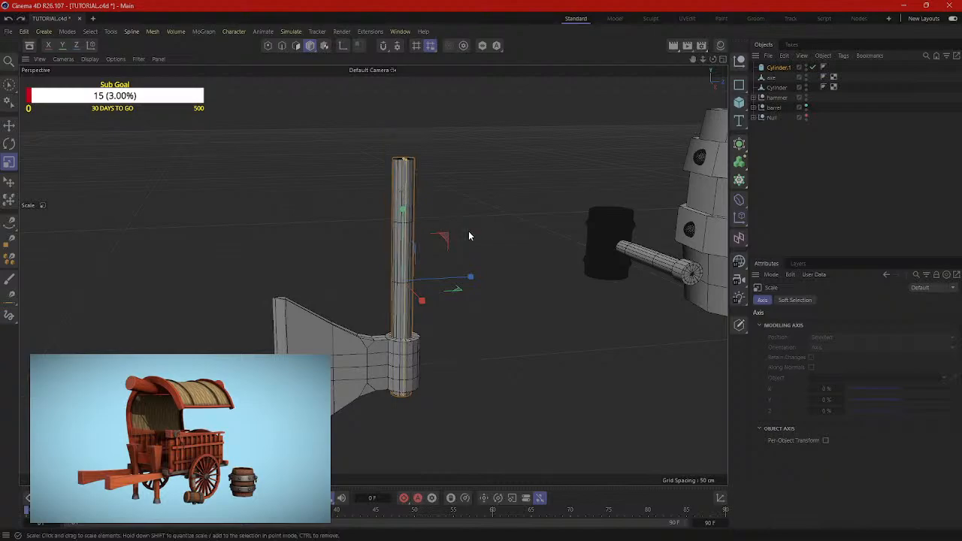
{"action": "key", "text": "c"}
{"action": "key", "text": "e"}
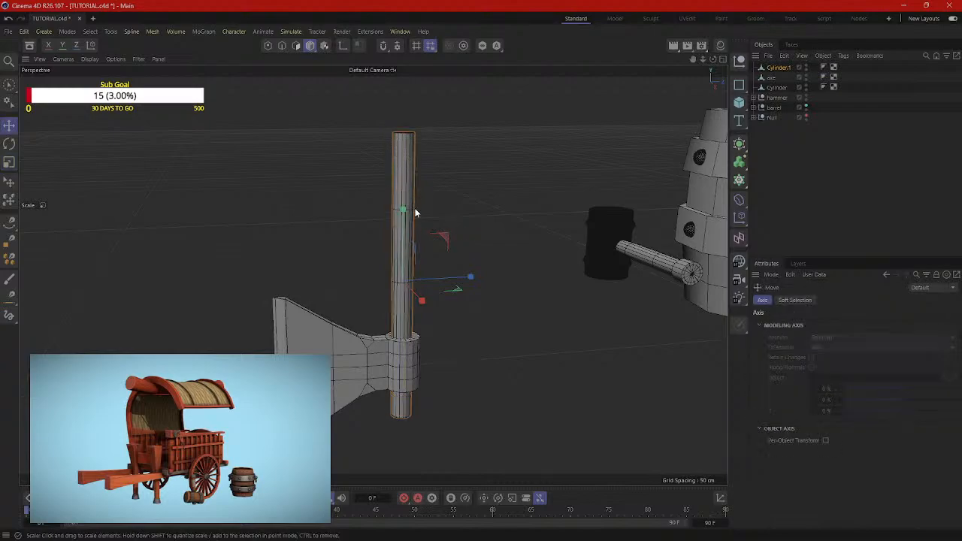
{"action": "left_click_drag", "start_coordinate": [403, 215], "coordinate": [406, 199]}
{"action": "left_click_drag", "start_coordinate": [453, 284], "coordinate": [417, 346], "text": "alt"}
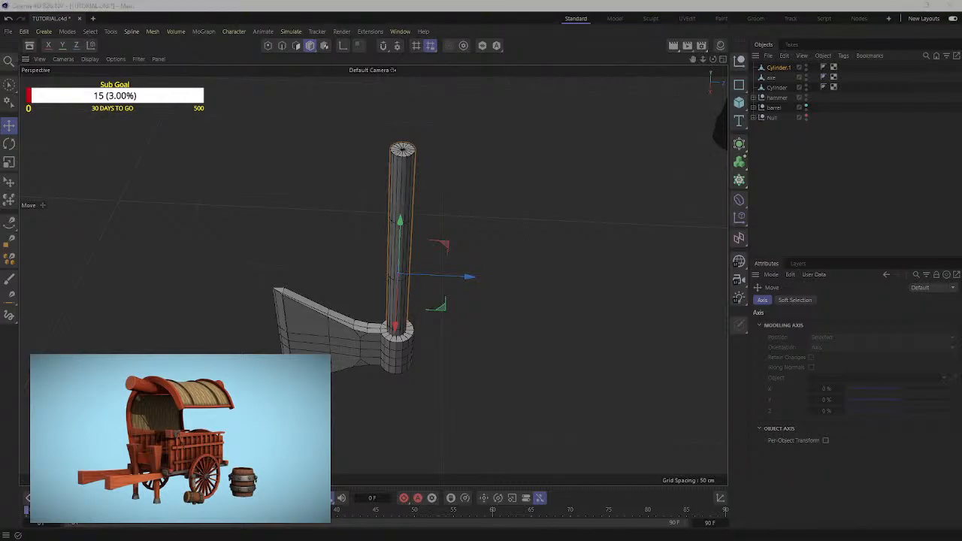
Step: Examine the axe hanging on the cart in the enlarged reference image and compare its handle with the model
{"action": "left_click_drag", "start_coordinate": [961, 122], "coordinate": [621, 79]}
{"action": "scroll", "coordinate": [577, 235], "scroll_direction": "up", "scroll_amount": 1}
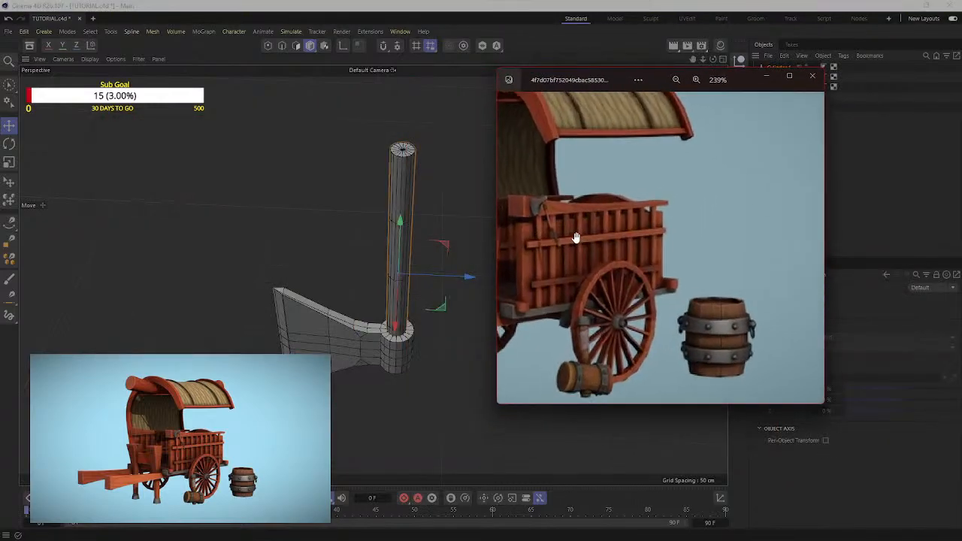
{"action": "scroll", "coordinate": [576, 237], "scroll_direction": "up", "scroll_amount": 2}
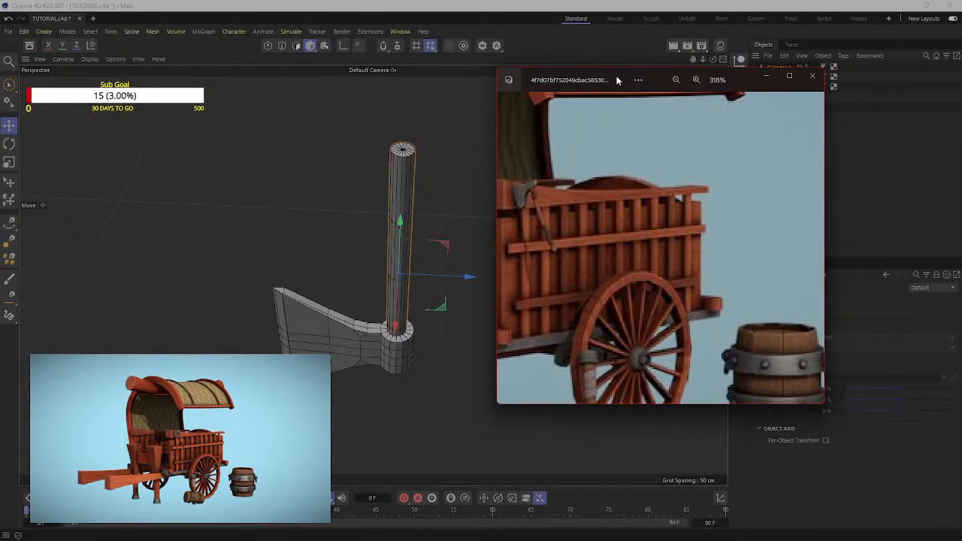
{"action": "left_click_drag", "start_coordinate": [617, 80], "coordinate": [961, 91]}
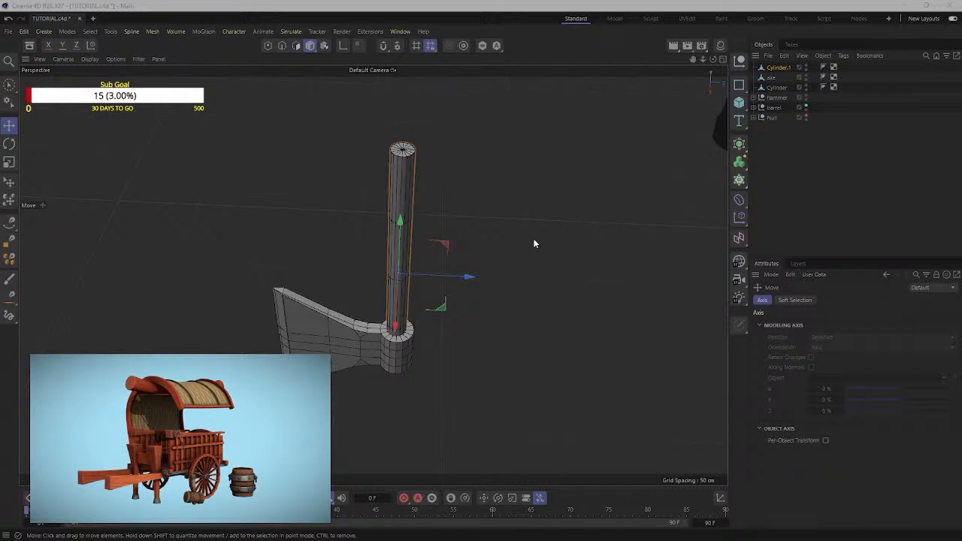
{"action": "scroll", "coordinate": [544, 240], "scroll_direction": "down", "scroll_amount": 2}
{"action": "scroll", "coordinate": [547, 244], "scroll_direction": "up", "scroll_amount": 3}
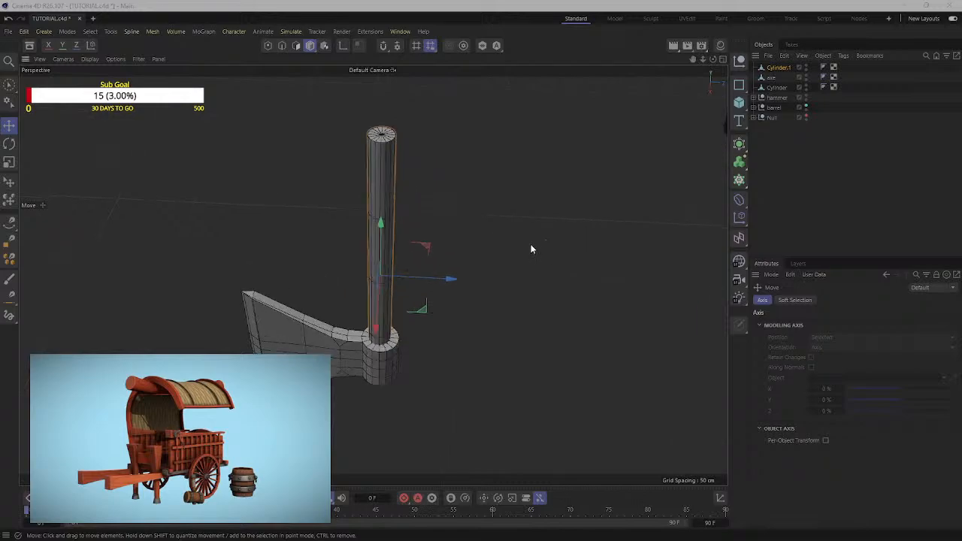
{"action": "left_click", "coordinate": [496, 229]}
{"action": "left_click_drag", "start_coordinate": [496, 228], "coordinate": [410, 196], "text": "alt"}
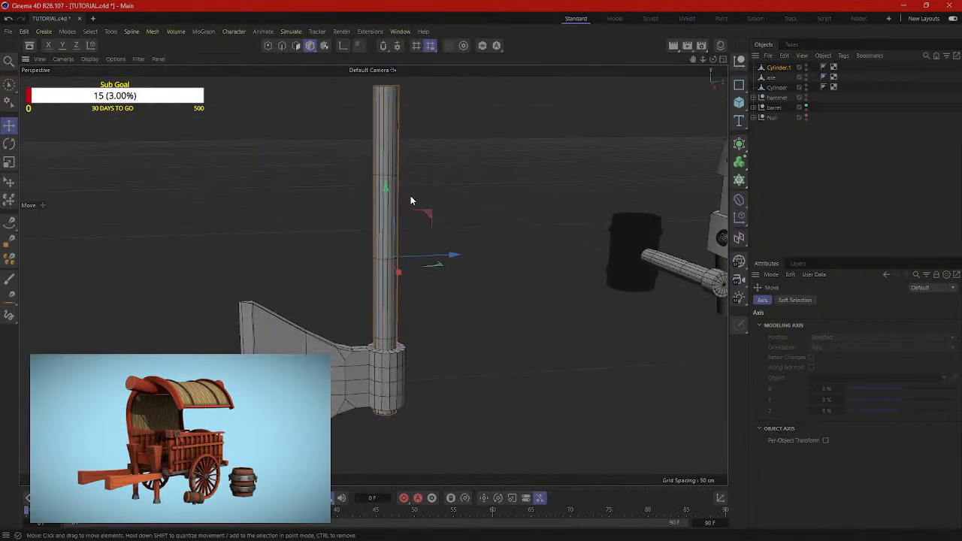
{"action": "left_click_drag", "start_coordinate": [473, 285], "coordinate": [384, 267], "text": "alt"}
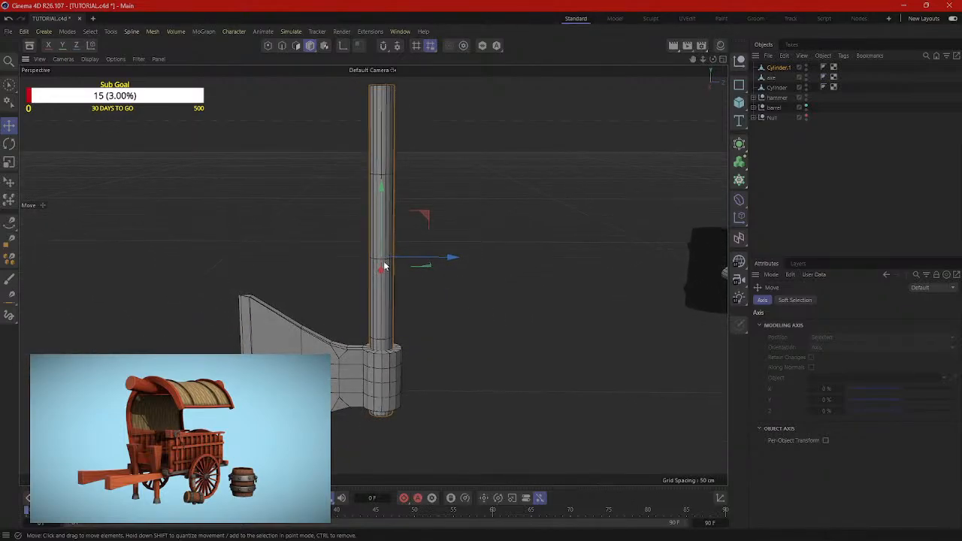
Step: Select the edges of the handle's upper section in edge mode and rotate them so the end tilts away from the blade
{"action": "left_click", "coordinate": [384, 168]}
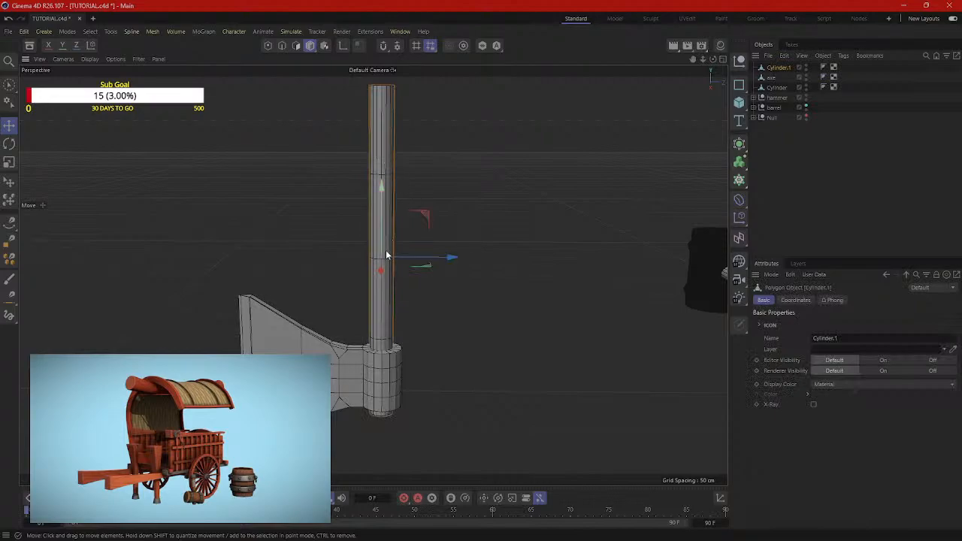
{"action": "left_click", "coordinate": [350, 102]}
{"action": "left_click", "coordinate": [381, 170]}
{"action": "left_click", "coordinate": [282, 46]}
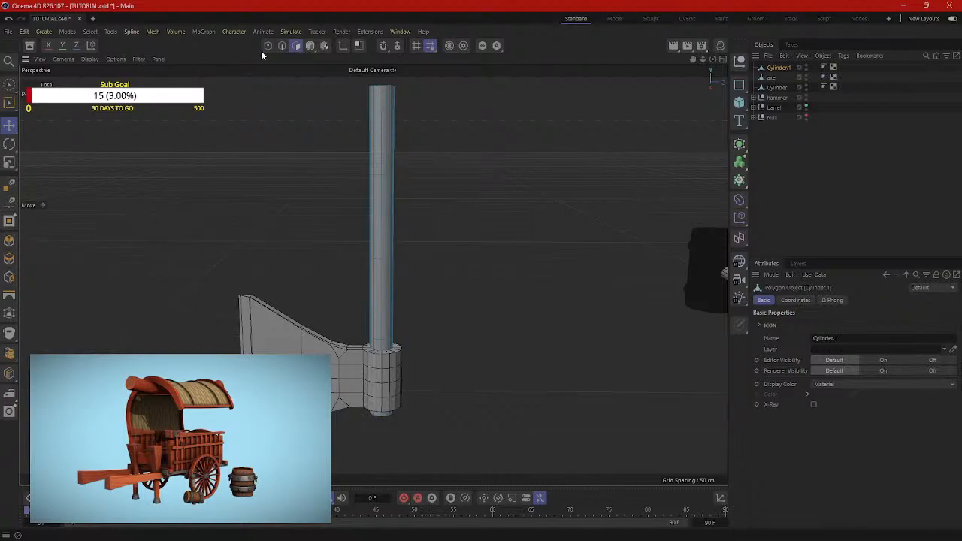
{"action": "left_click", "coordinate": [375, 173]}
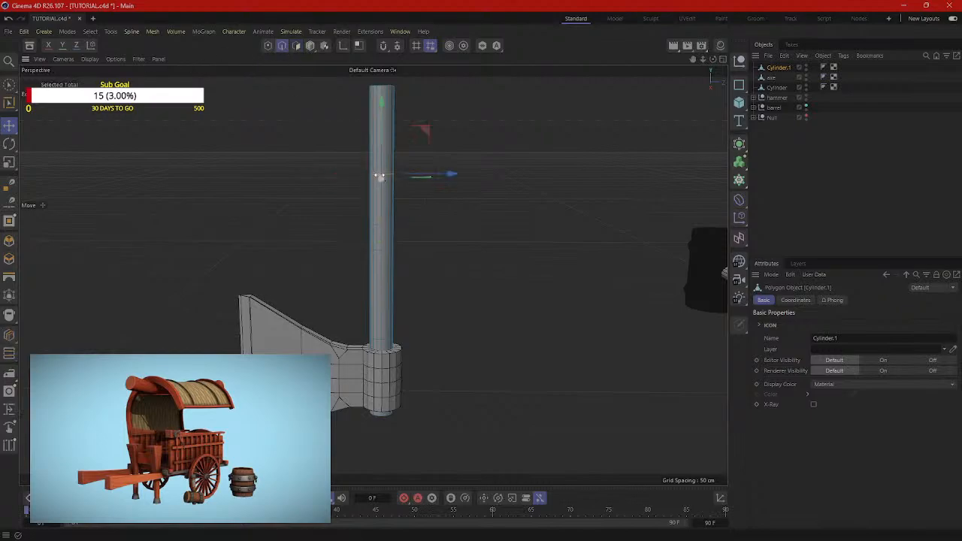
{"action": "key", "text": "r"}
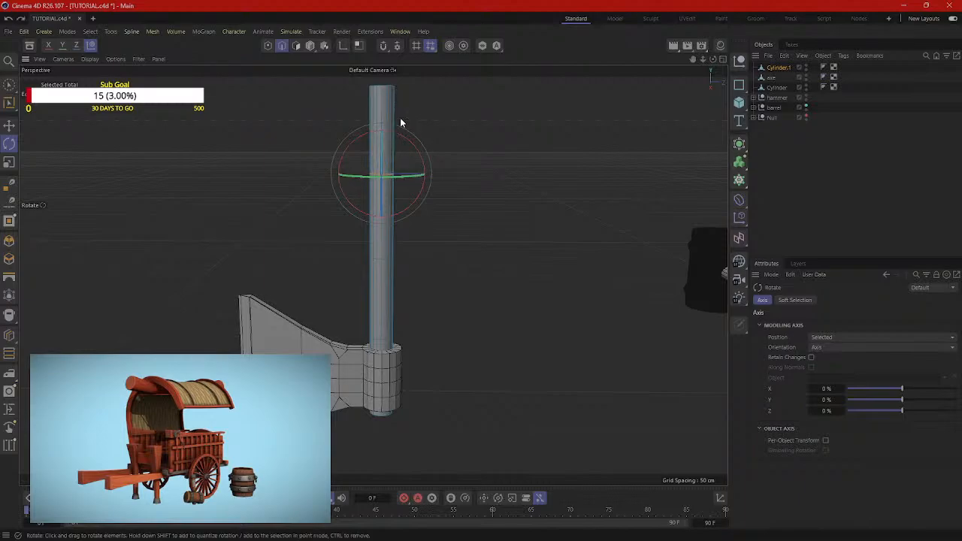
{"action": "left_click", "coordinate": [323, 88]}
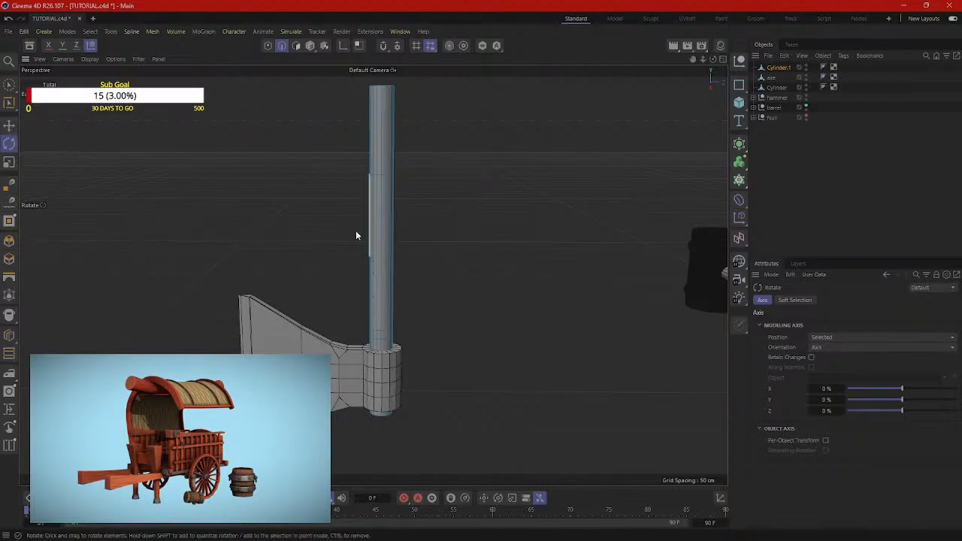
{"action": "left_click_drag", "start_coordinate": [9, 84], "coordinate": [60, 117]}
{"action": "left_click_drag", "start_coordinate": [264, 79], "coordinate": [583, 249]}
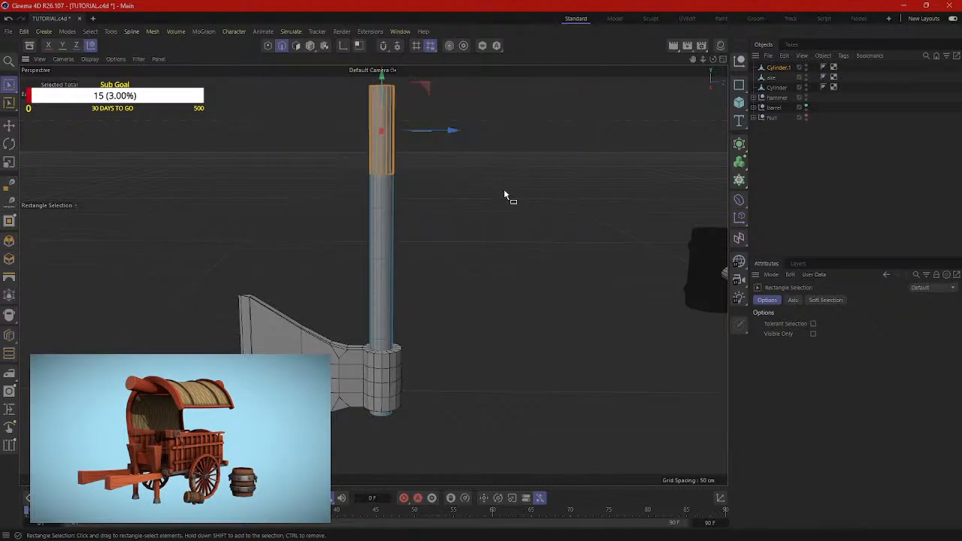
{"action": "mouse_move", "coordinate": [505, 195]}
{"action": "left_mouse_down", "text": "alt"}
{"action": "mouse_move", "coordinate": [320, 200]}
{"action": "mouse_move", "coordinate": [504, 193]}
{"action": "left_mouse_up", "text": "alt"}
{"action": "key", "text": "r"}
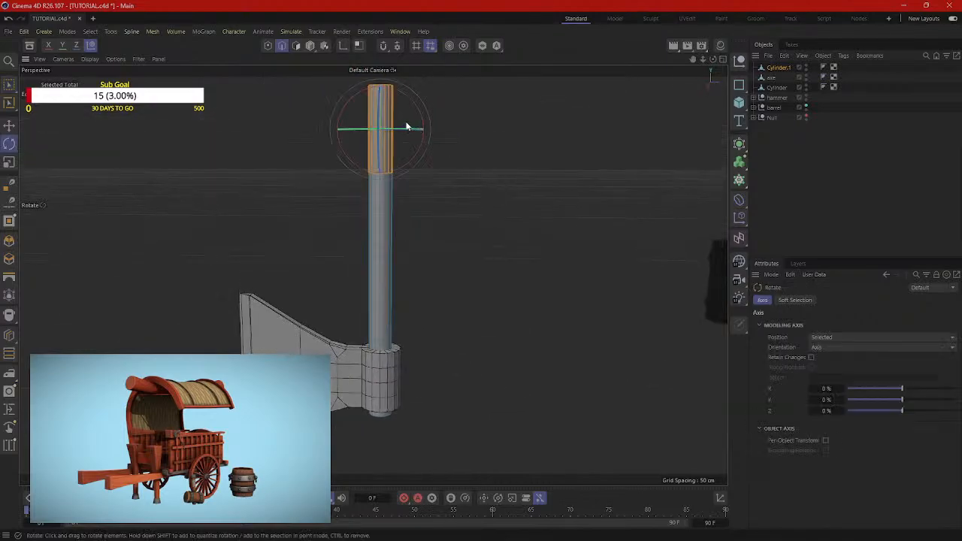
{"action": "left_click_drag", "start_coordinate": [414, 103], "coordinate": [423, 113]}
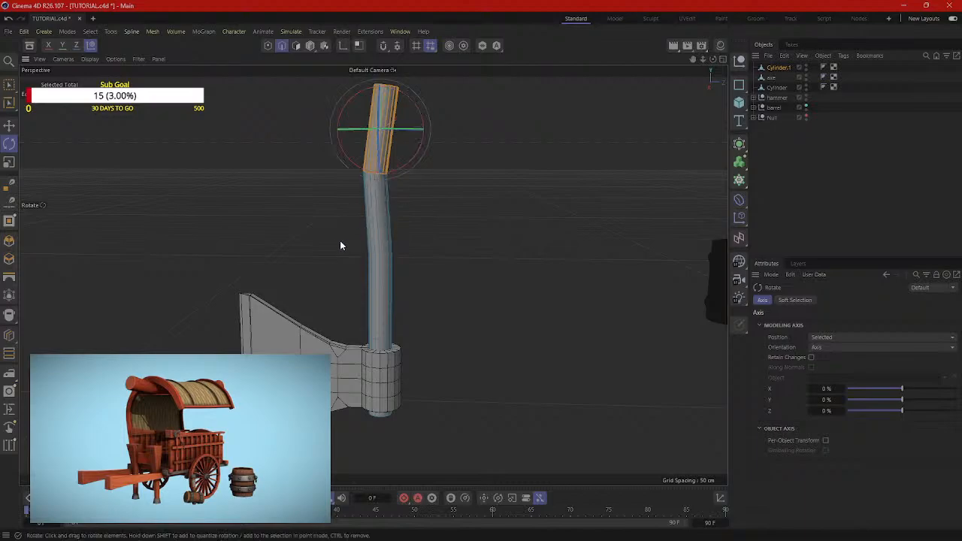
Step: Shift the handle's edge loops sideways one at a time to bend the shaft into a curve
{"action": "left_click", "coordinate": [9, 84]}
{"action": "left_click_drag", "start_coordinate": [324, 228], "coordinate": [434, 260]}
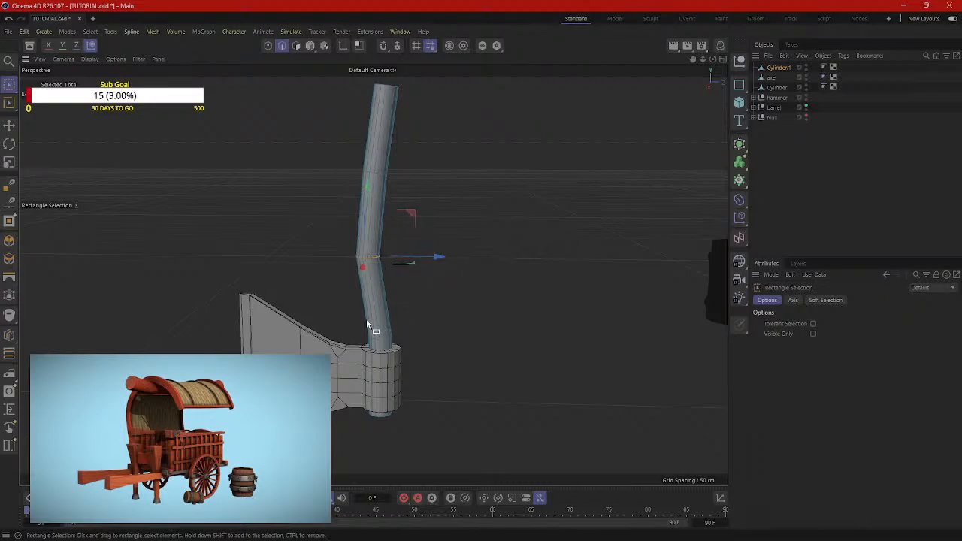
{"action": "left_click_drag", "start_coordinate": [348, 312], "coordinate": [421, 337]}
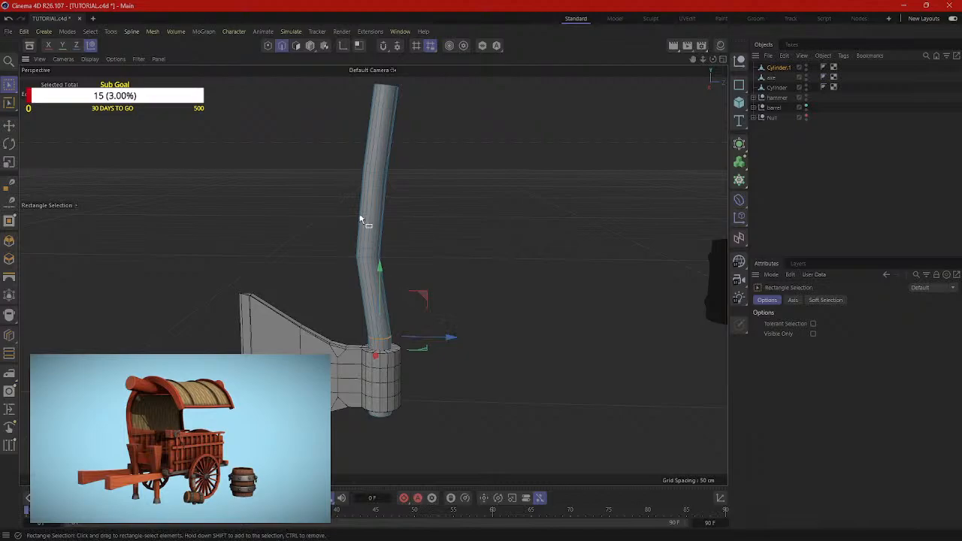
{"action": "left_click_drag", "start_coordinate": [350, 150], "coordinate": [430, 174]}
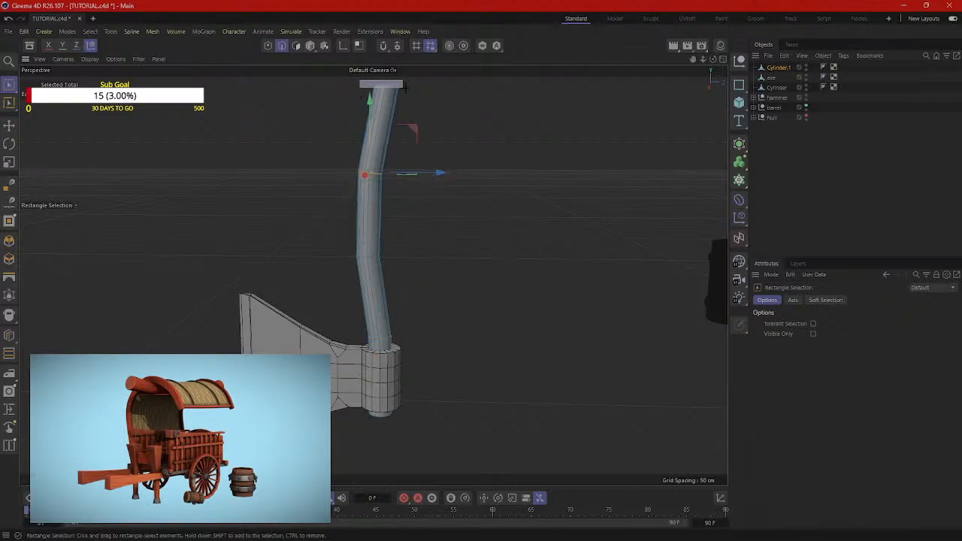
{"action": "left_click_drag", "start_coordinate": [405, 87], "coordinate": [449, 103]}
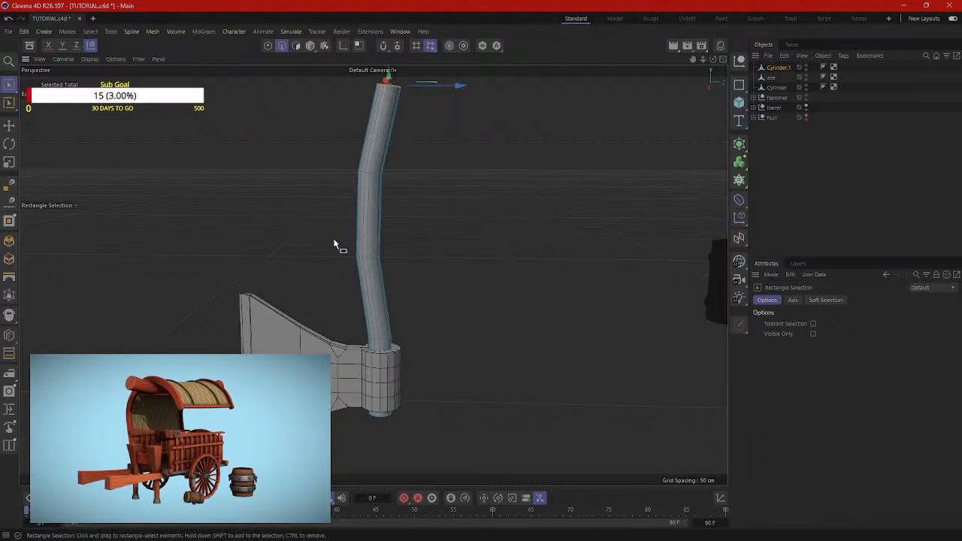
Step: Move the handle's middle edge loop away from the blade to give the shaft an S-shaped bend
{"action": "left_click_drag", "start_coordinate": [335, 240], "coordinate": [435, 292]}
{"action": "left_click_drag", "start_coordinate": [436, 257], "coordinate": [458, 259]}
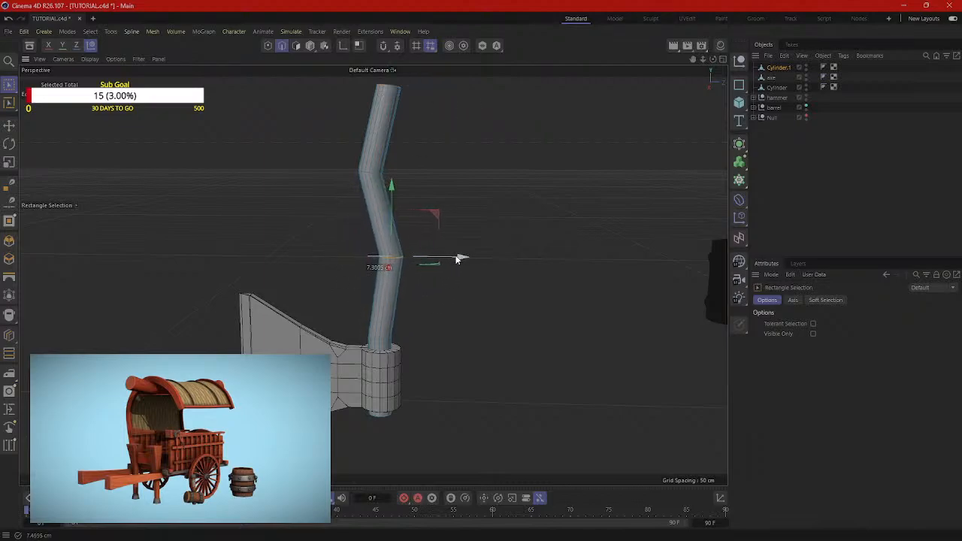
{"action": "left_click_drag", "start_coordinate": [338, 158], "coordinate": [426, 185]}
{"action": "left_click_drag", "start_coordinate": [468, 230], "coordinate": [349, 128], "text": "alt"}
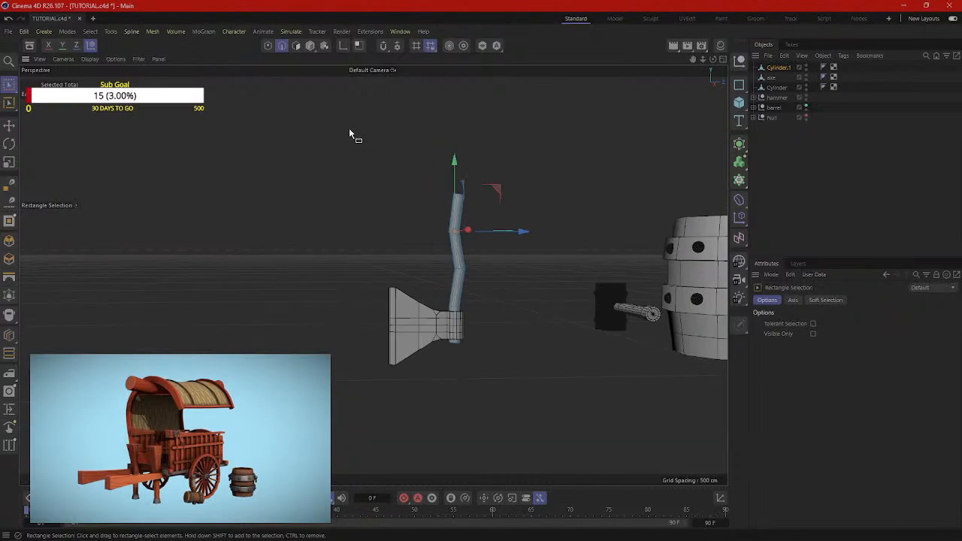
Step: Select the axe head and handle together in model mode and rotate them upside down so the head is at the upper end
{"action": "left_click_drag", "start_coordinate": [268, 112], "coordinate": [617, 409]}
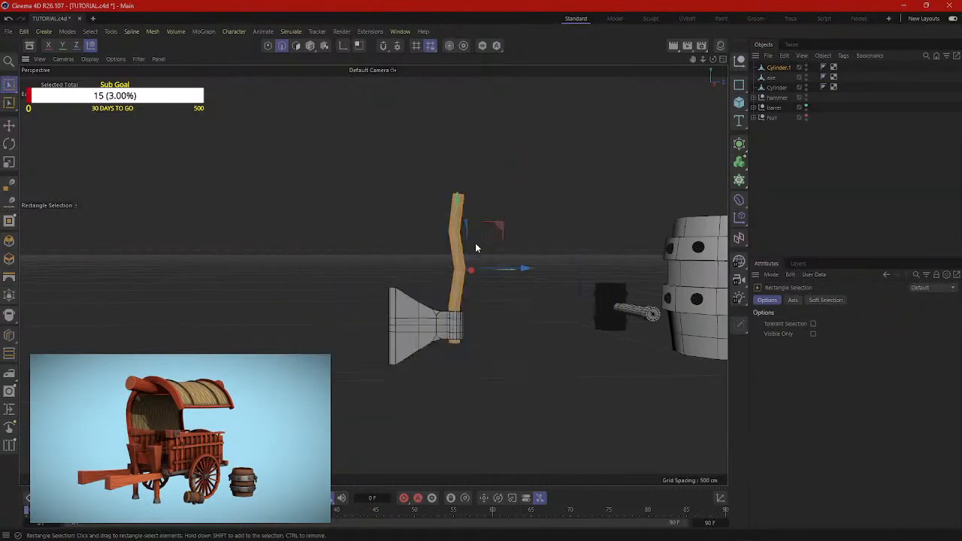
{"action": "left_click", "coordinate": [300, 45]}
{"action": "left_click_drag", "start_coordinate": [318, 128], "coordinate": [545, 408]}
{"action": "left_click_drag", "start_coordinate": [494, 342], "coordinate": [495, 344]}
{"action": "key", "text": "r"}
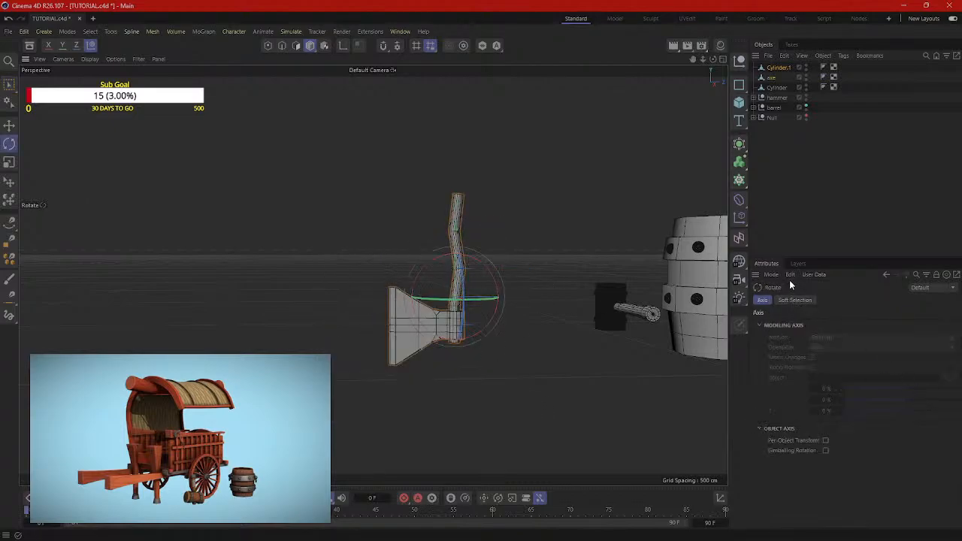
{"action": "left_click_drag", "start_coordinate": [467, 259], "coordinate": [365, 232]}
Step: Scale down the axe head, and reduce the handle so its size suits the head
{"action": "left_click", "coordinate": [380, 237]}
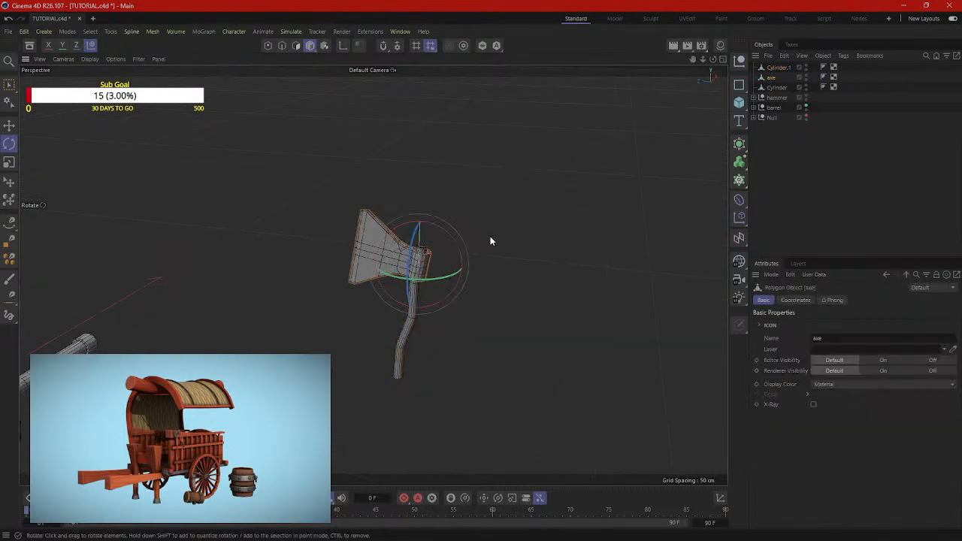
{"action": "key", "text": "t"}
{"action": "left_click_drag", "start_coordinate": [575, 221], "coordinate": [402, 352], "text": "alt"}
{"action": "scroll", "coordinate": [415, 355], "scroll_direction": "up", "scroll_amount": 2}
{"action": "key", "text": "r"}
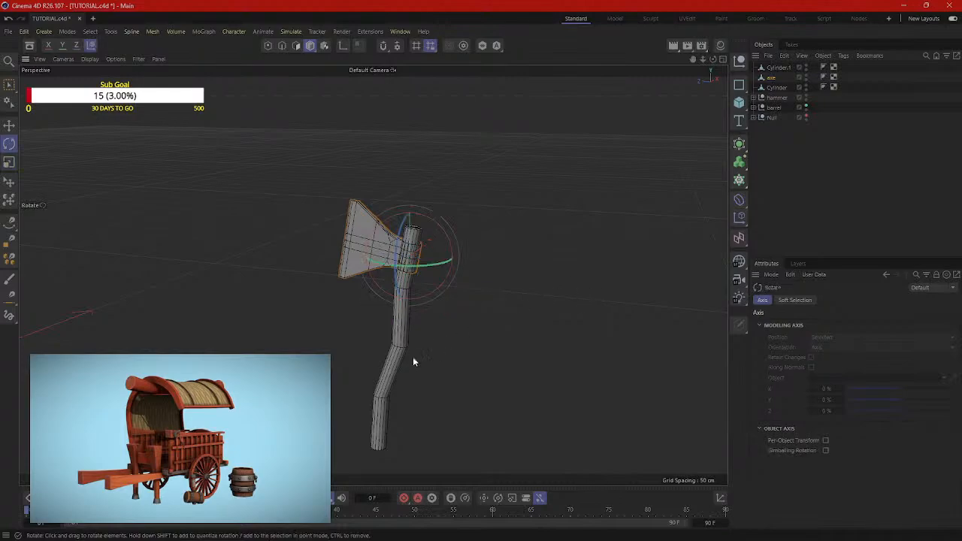
{"action": "left_click", "coordinate": [405, 338]}
{"action": "key", "text": "t"}
{"action": "left_click_drag", "start_coordinate": [599, 224], "coordinate": [492, 269]}
Step: Move the handle along its Y axis so a short end protrudes above the axe head's socket
{"action": "key", "text": "e"}
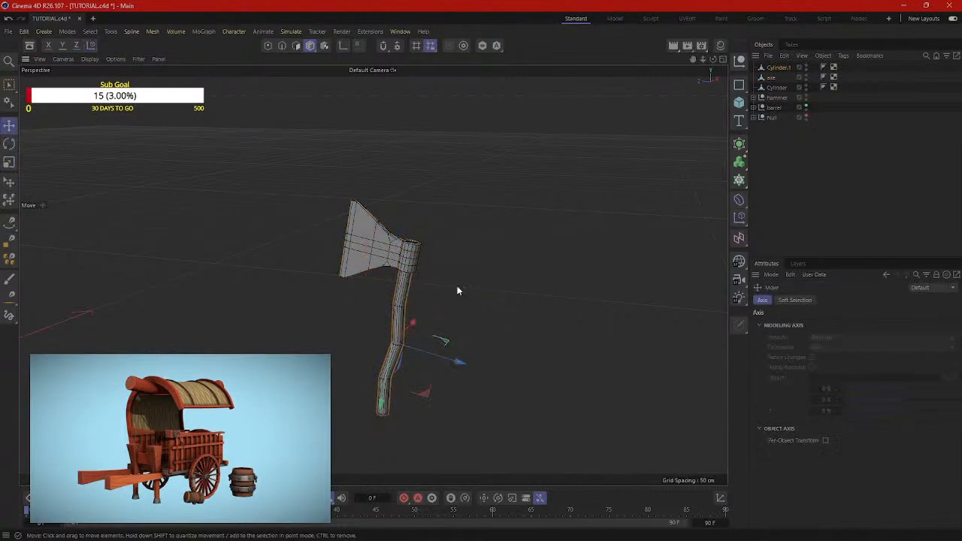
{"action": "left_click_drag", "start_coordinate": [386, 397], "coordinate": [432, 373]}
{"action": "key", "text": "t"}
{"action": "key", "text": "e"}
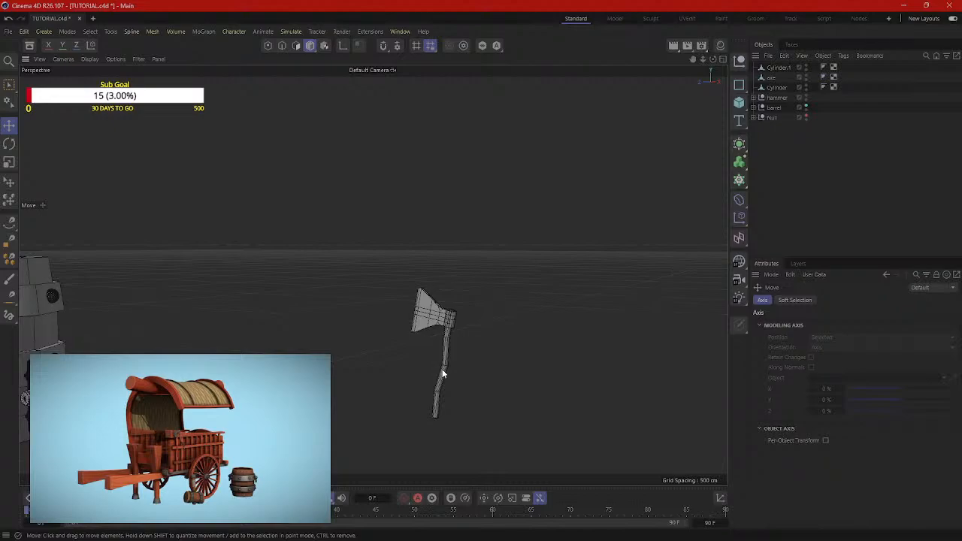
{"action": "left_click_drag", "start_coordinate": [443, 373], "coordinate": [444, 361], "text": "alt"}
{"action": "left_click", "coordinate": [444, 361]}
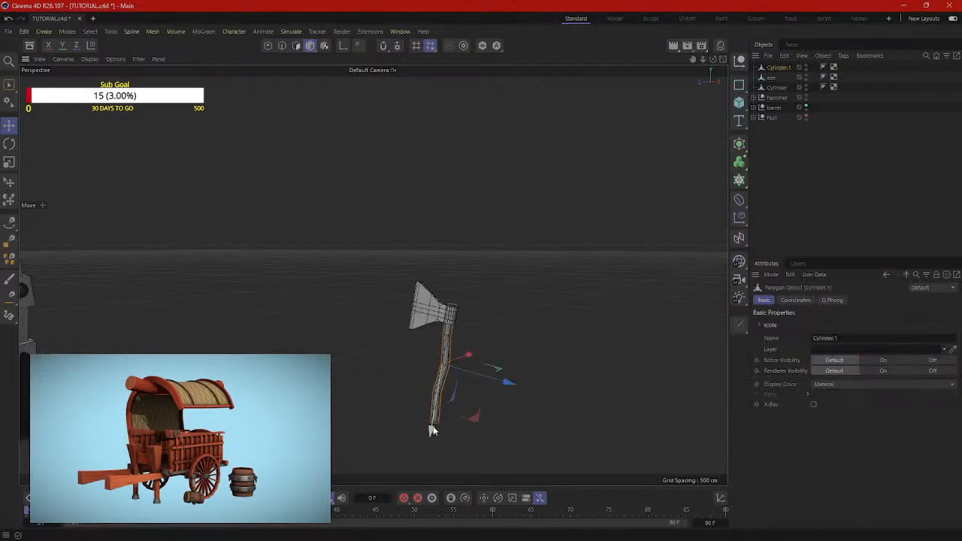
{"action": "right_click_drag", "start_coordinate": [434, 428], "coordinate": [547, 311], "text": "alt"}
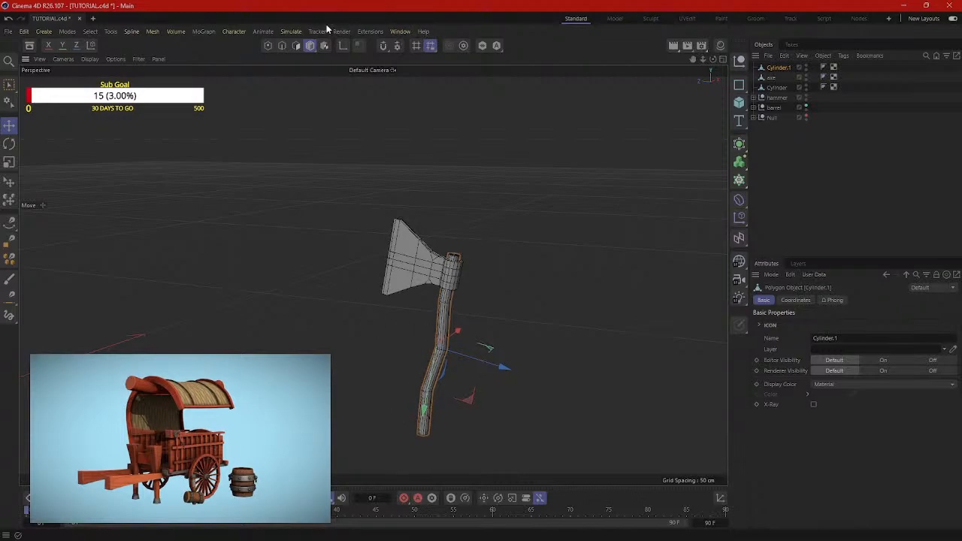
Step: Select the handle's middle edge loop in edge mode, then move it up the shaft and toward the blade to straighten the upper section
{"action": "left_click", "coordinate": [282, 46]}
{"action": "left_click", "coordinate": [561, 318]}
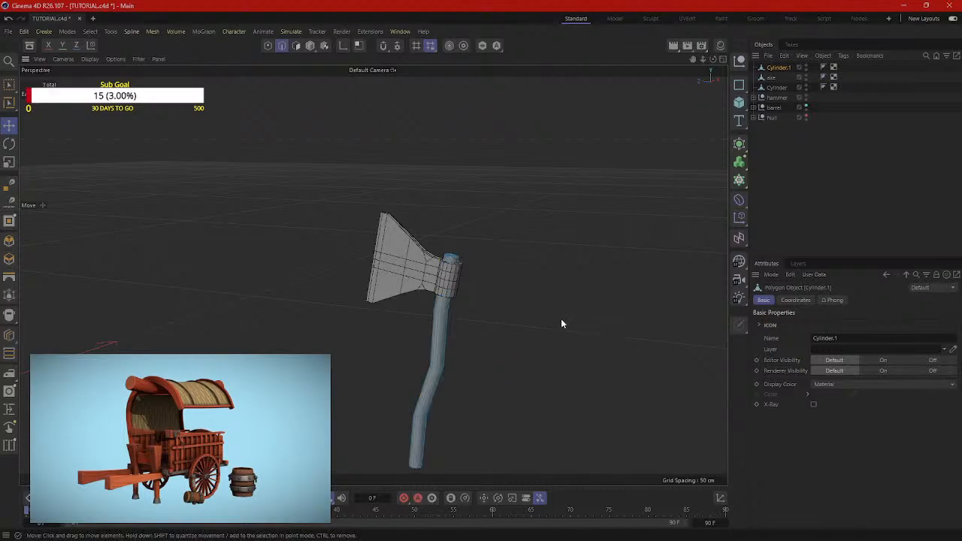
{"action": "middle_click_drag", "start_coordinate": [560, 319], "coordinate": [574, 254], "text": "alt"}
{"action": "left_click", "coordinate": [453, 253]}
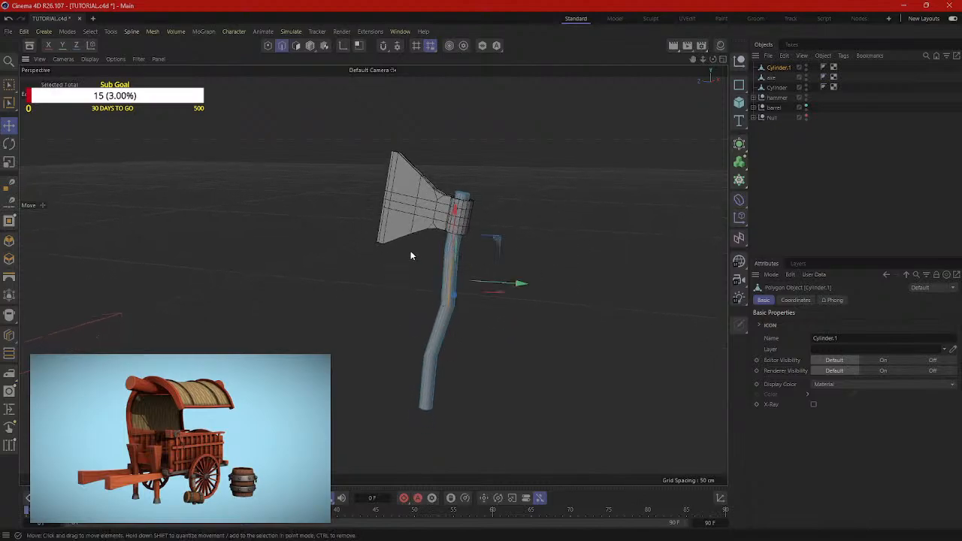
{"action": "left_click_drag", "start_coordinate": [411, 253], "coordinate": [498, 258], "text": "alt"}
{"action": "middle_click_drag", "start_coordinate": [498, 258], "coordinate": [458, 231], "text": "alt"}
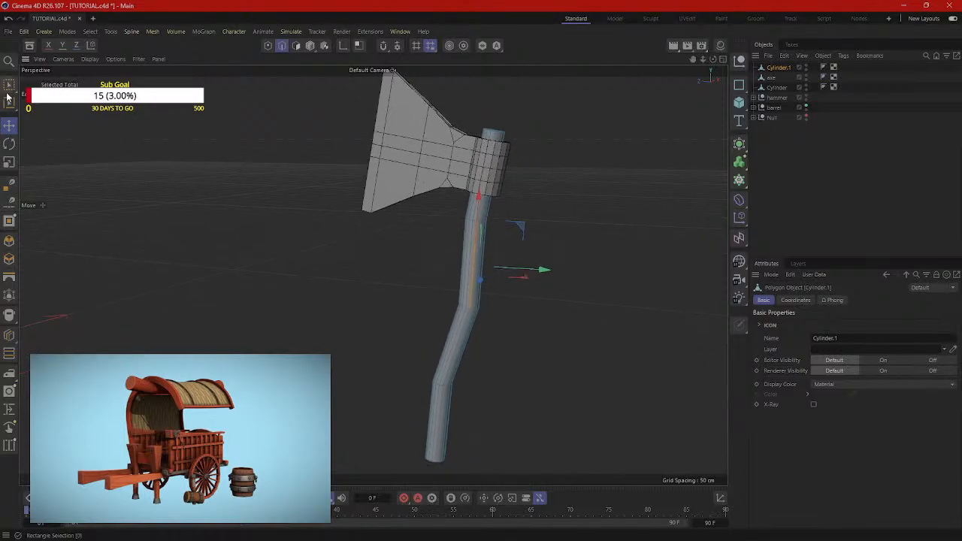
{"action": "left_click", "coordinate": [9, 101]}
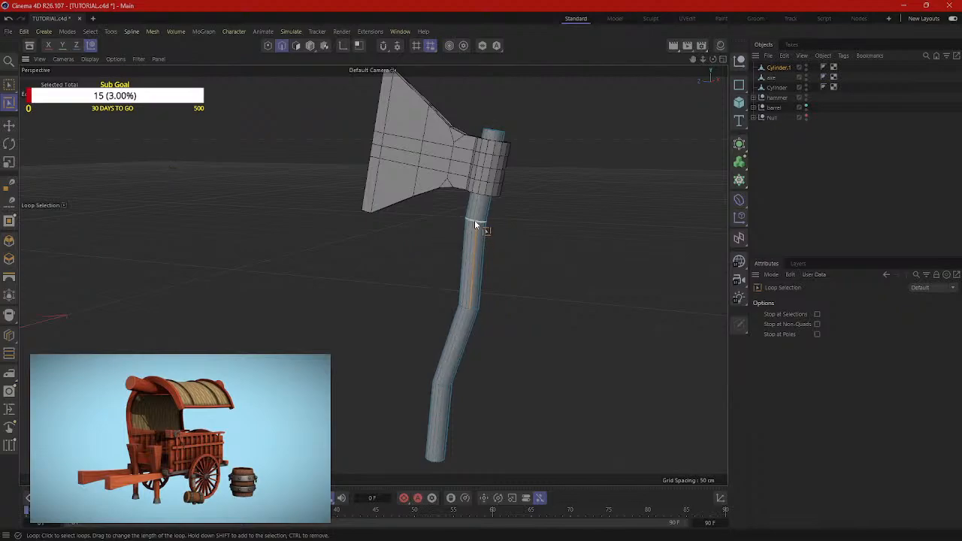
{"action": "left_click", "coordinate": [484, 238]}
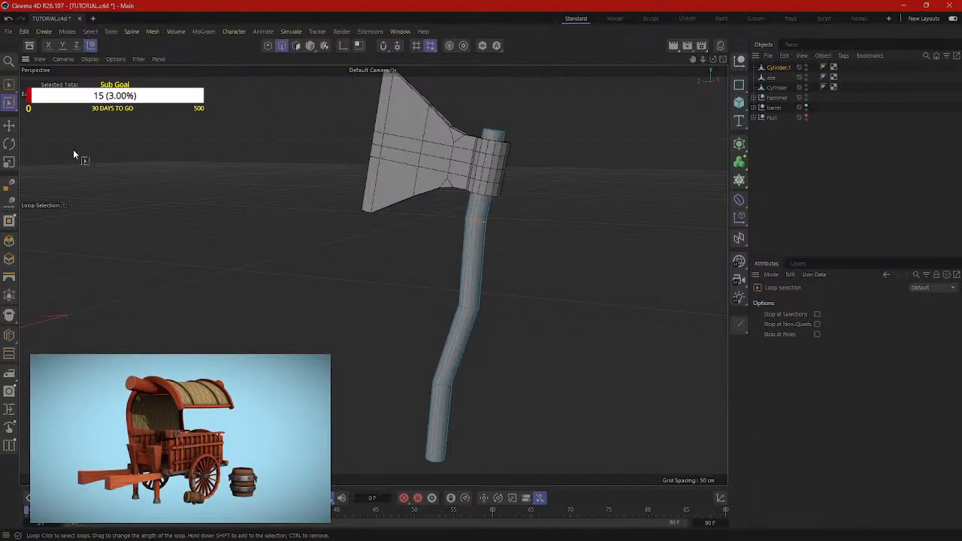
{"action": "left_click", "coordinate": [9, 124]}
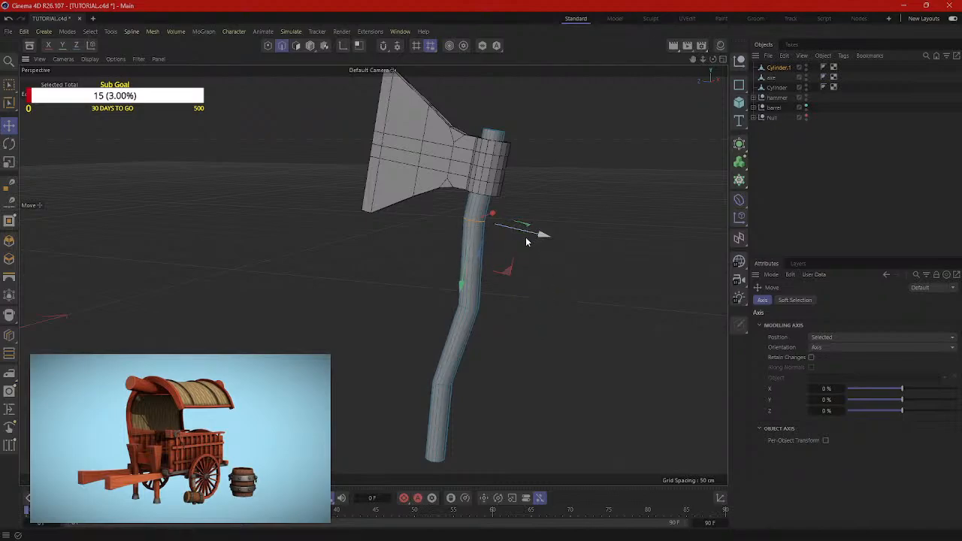
{"action": "left_click", "coordinate": [472, 310]}
{"action": "double_click", "coordinate": [472, 310]}
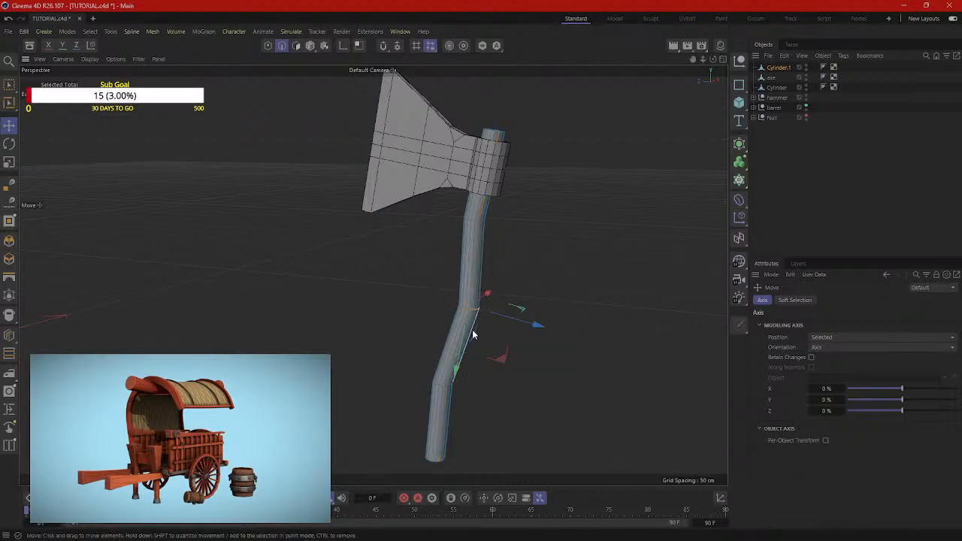
{"action": "left_click_drag", "start_coordinate": [458, 361], "coordinate": [466, 329]}
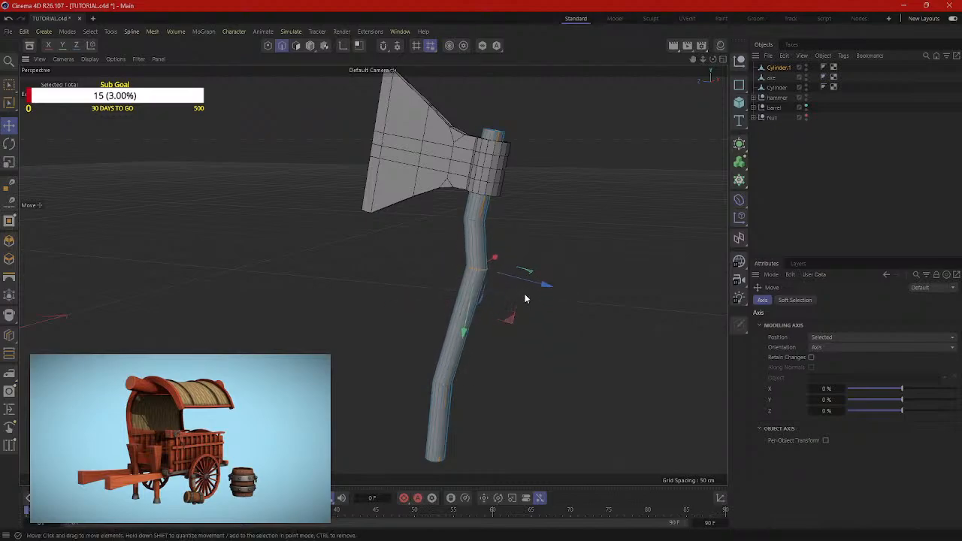
{"action": "mouse_move", "coordinate": [524, 295]}
{"action": "left_mouse_down"}
{"action": "mouse_move", "coordinate": [536, 279]}
{"action": "mouse_move", "coordinate": [526, 282]}
{"action": "left_mouse_up"}
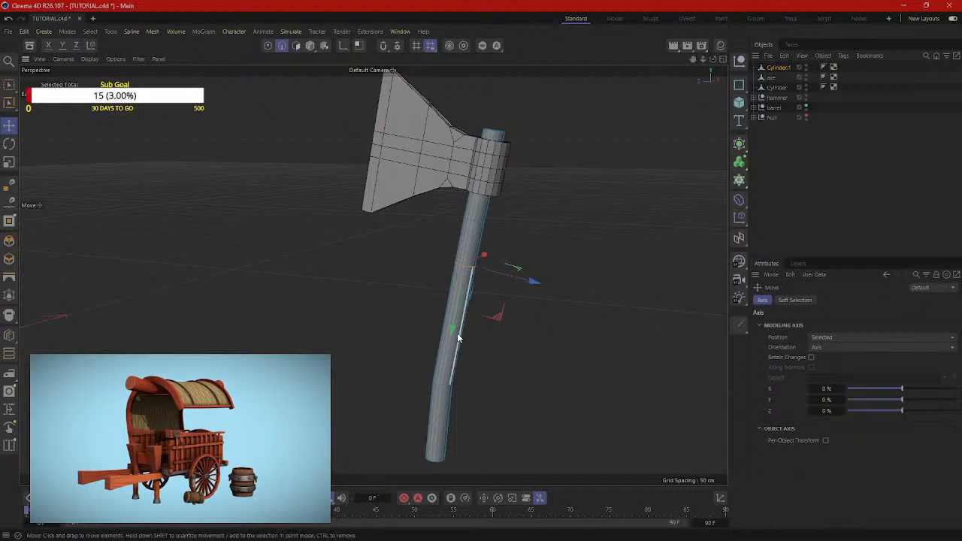
Step: Move the handle's lower edge loop up and slightly toward the blade, and shift the bottom end loop slightly away from the blade
{"action": "left_click", "coordinate": [447, 385]}
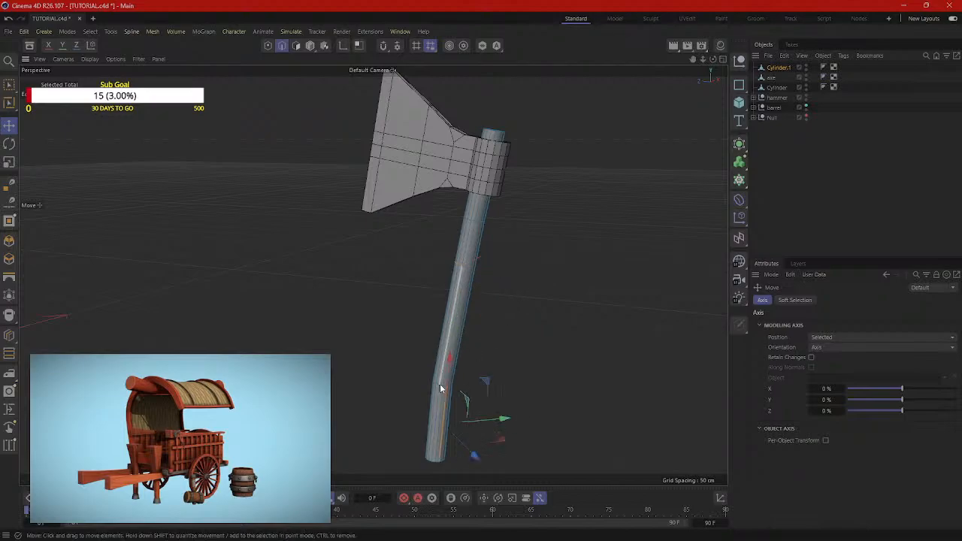
{"action": "double_click", "coordinate": [441, 384]}
{"action": "left_click_drag", "start_coordinate": [431, 434], "coordinate": [444, 380]}
{"action": "left_click_drag", "start_coordinate": [508, 347], "coordinate": [500, 343]}
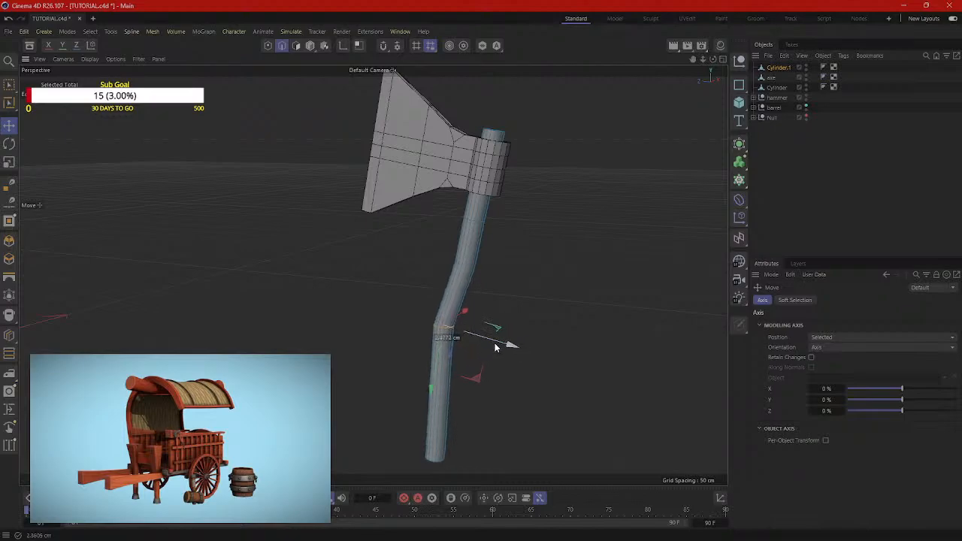
{"action": "double_click", "coordinate": [437, 460]}
{"action": "left_click_drag", "start_coordinate": [468, 472], "coordinate": [482, 474]}
Step: Bevel the edge loop at the handle's lower bend with an offset of 5.73 cm and 3 subdivisions
{"action": "scroll", "coordinate": [576, 379], "scroll_direction": "down", "scroll_amount": 1}
{"action": "left_click_drag", "start_coordinate": [576, 375], "coordinate": [513, 359], "text": "alt"}
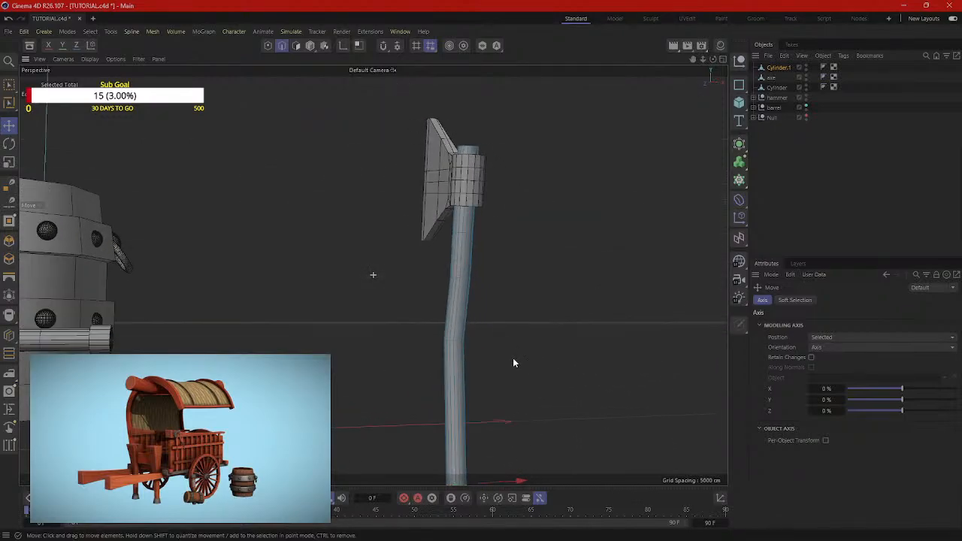
{"action": "scroll", "coordinate": [462, 344], "scroll_direction": "up", "scroll_amount": 4}
{"action": "double_click", "coordinate": [446, 335]}
{"action": "right_click", "coordinate": [544, 337]}
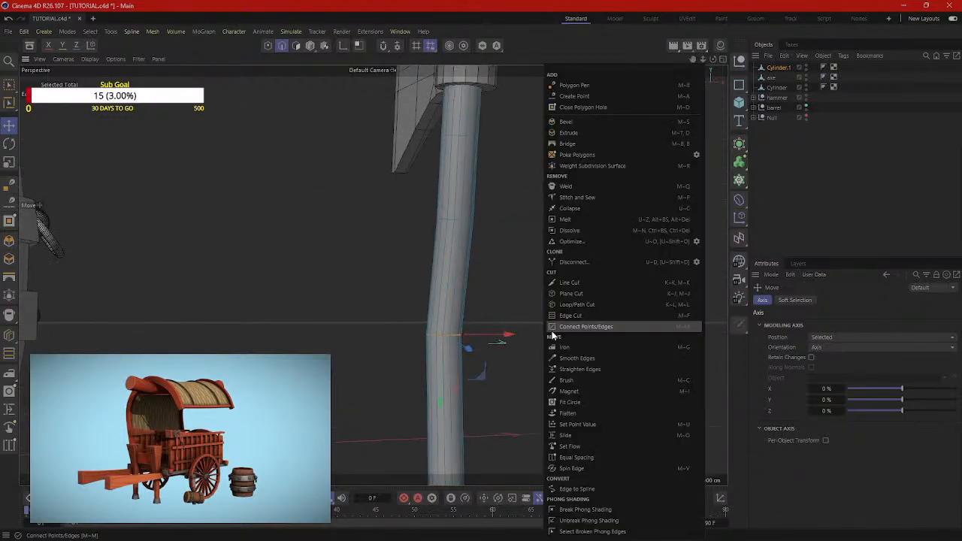
{"action": "left_click", "coordinate": [564, 127]}
{"action": "left_click_drag", "start_coordinate": [557, 300], "coordinate": [589, 301]}
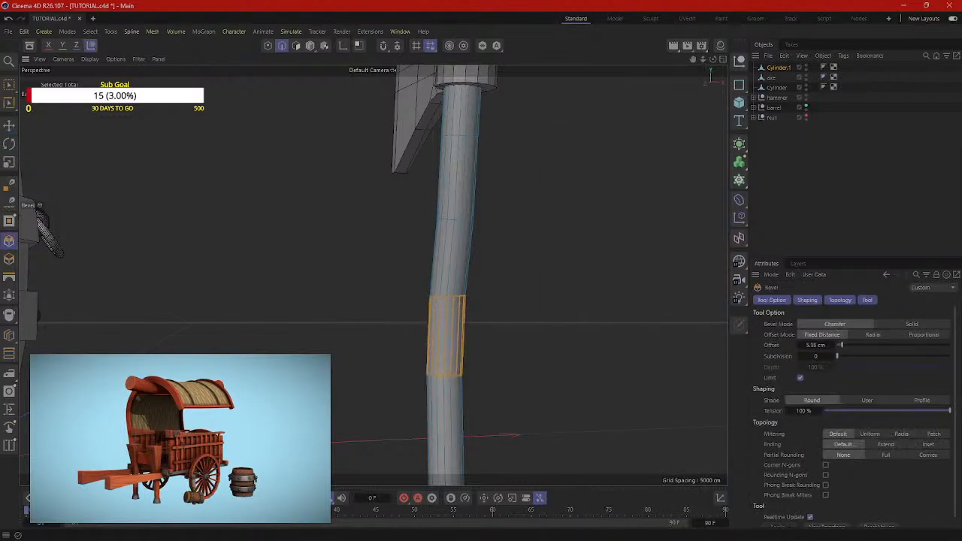
{"action": "left_click", "coordinate": [830, 357]}
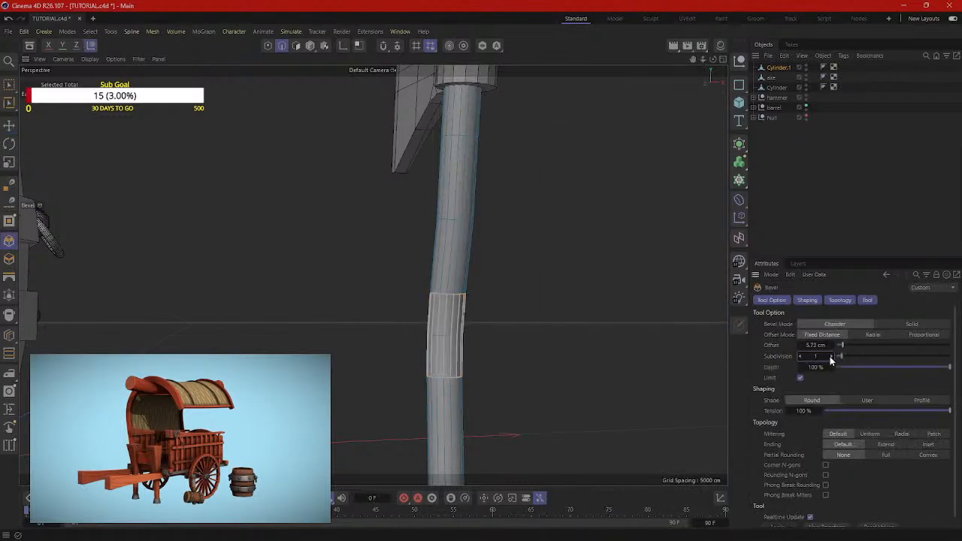
{"action": "left_click", "coordinate": [830, 356]}
{"action": "left_click", "coordinate": [828, 356]}
Step: Bevel the edge loop at the handle's upper bend by about 5 cm with 3 subdivisions
{"action": "scroll", "coordinate": [603, 326], "scroll_direction": "down", "scroll_amount": 4}
{"action": "scroll", "coordinate": [574, 341], "scroll_direction": "down", "scroll_amount": 2}
{"action": "left_click_drag", "start_coordinate": [574, 341], "coordinate": [618, 383], "text": "alt"}
{"action": "scroll", "coordinate": [446, 277], "scroll_direction": "up", "scroll_amount": 7}
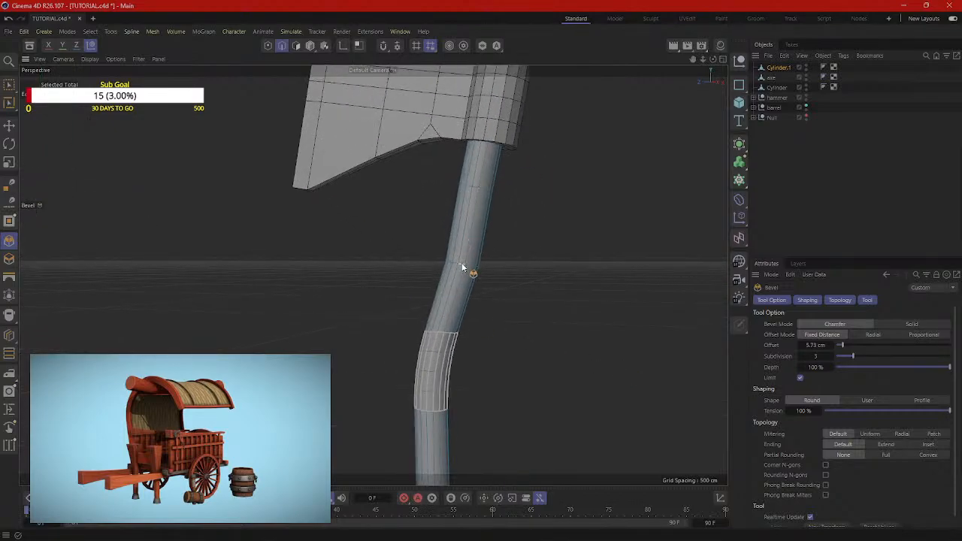
{"action": "double_click", "coordinate": [461, 263]}
{"action": "left_click_drag", "start_coordinate": [509, 263], "coordinate": [546, 263]}
Step: Bevel the handle's edge loop just below the axe head by about 3 cm with 3 subdivisions
{"action": "double_click", "coordinate": [481, 189]}
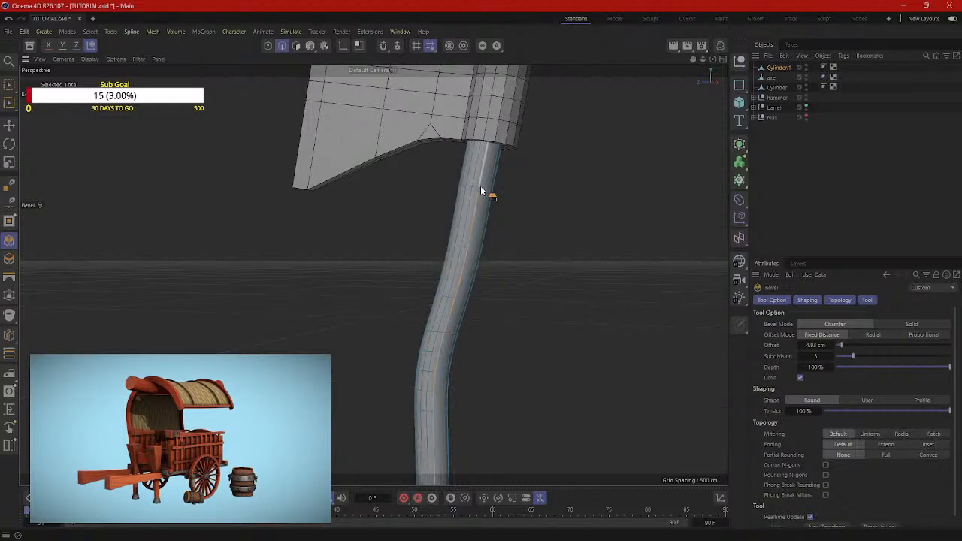
{"action": "double_click", "coordinate": [483, 189]}
{"action": "left_click_drag", "start_coordinate": [551, 211], "coordinate": [563, 210]}
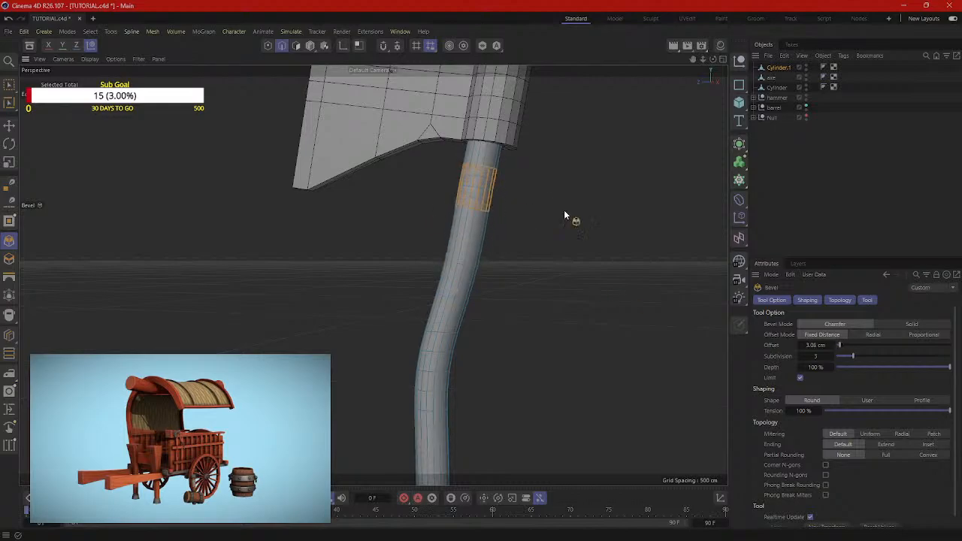
{"action": "left_click", "coordinate": [529, 243]}
Step: Undo the last action and examine the bevelled section of the handle below the axe head
{"action": "scroll", "coordinate": [569, 278], "scroll_direction": "down", "scroll_amount": 5}
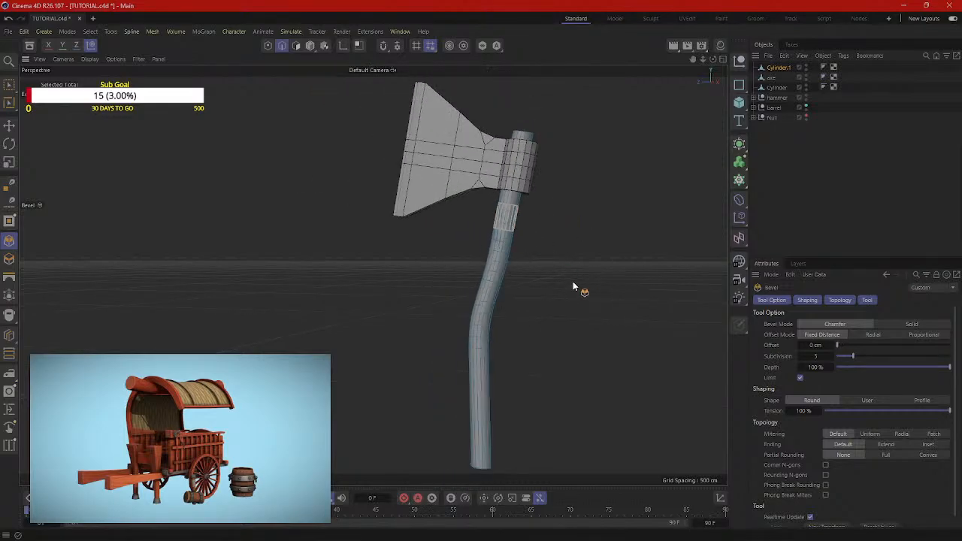
{"action": "left_click", "coordinate": [610, 338]}
{"action": "scroll", "coordinate": [609, 338], "scroll_direction": "down", "scroll_amount": 2}
{"action": "key", "text": "ctrl+z"}
{"action": "scroll", "coordinate": [597, 284], "scroll_direction": "up", "scroll_amount": 6}
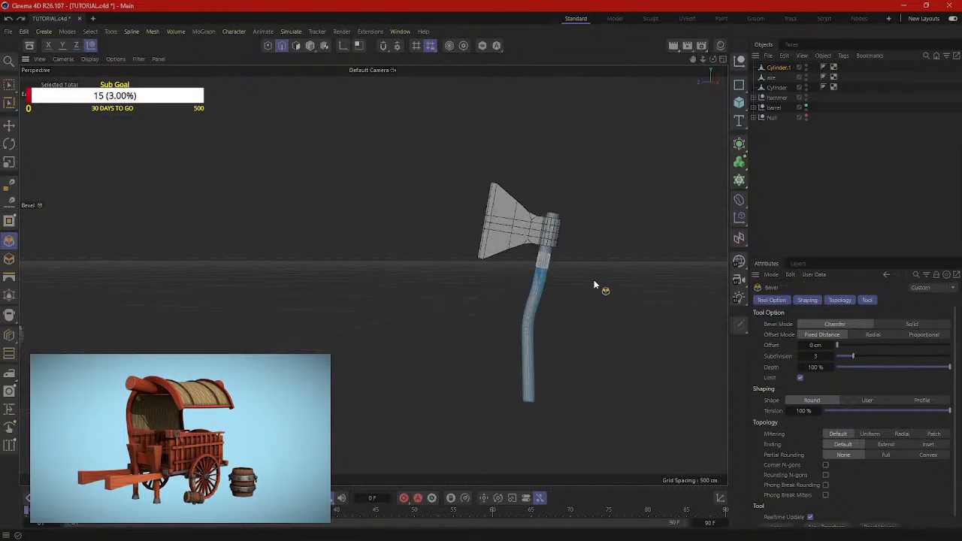
{"action": "scroll", "coordinate": [539, 275], "scroll_direction": "up", "scroll_amount": 5}
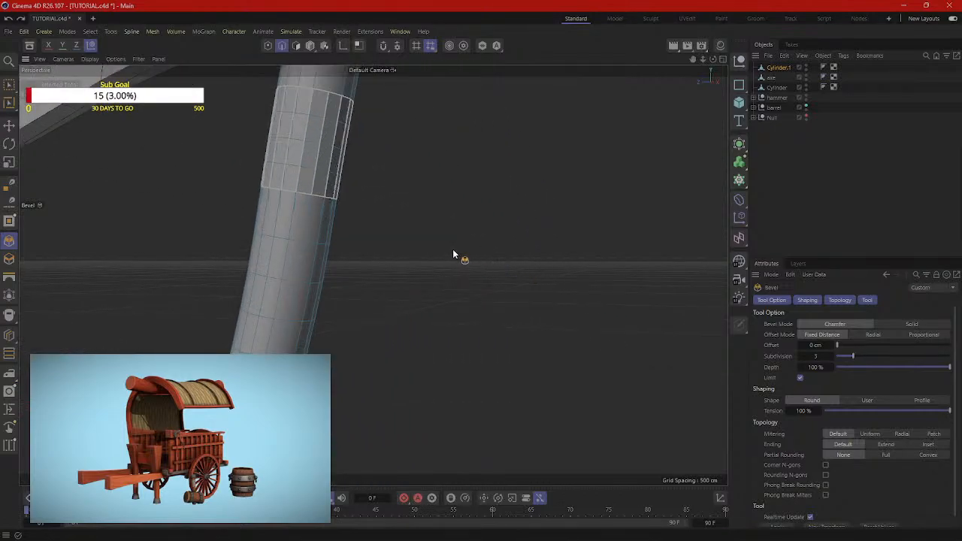
{"action": "scroll", "coordinate": [447, 251], "scroll_direction": "up", "scroll_amount": 2}
{"action": "left_click_drag", "start_coordinate": [440, 251], "coordinate": [348, 215], "text": "alt"}
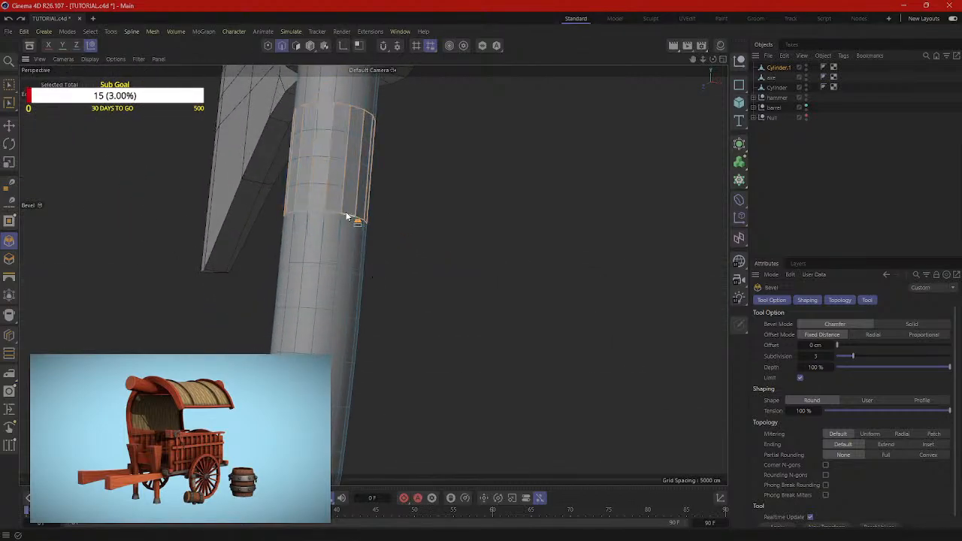
{"action": "left_click_drag", "start_coordinate": [491, 221], "coordinate": [553, 305], "text": "alt"}
{"action": "scroll", "coordinate": [568, 310], "scroll_direction": "down", "scroll_amount": 10}
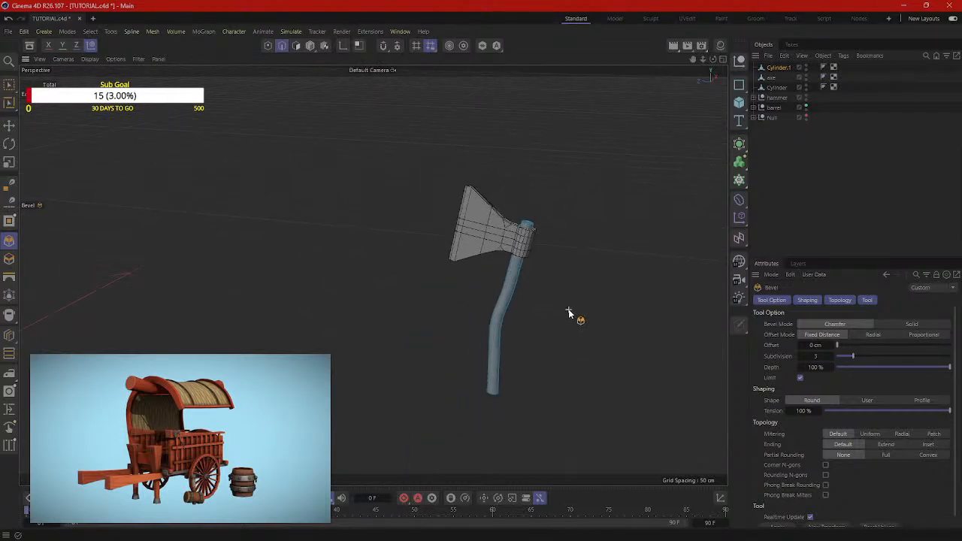
{"action": "scroll", "coordinate": [568, 305], "scroll_direction": "down", "scroll_amount": 6}
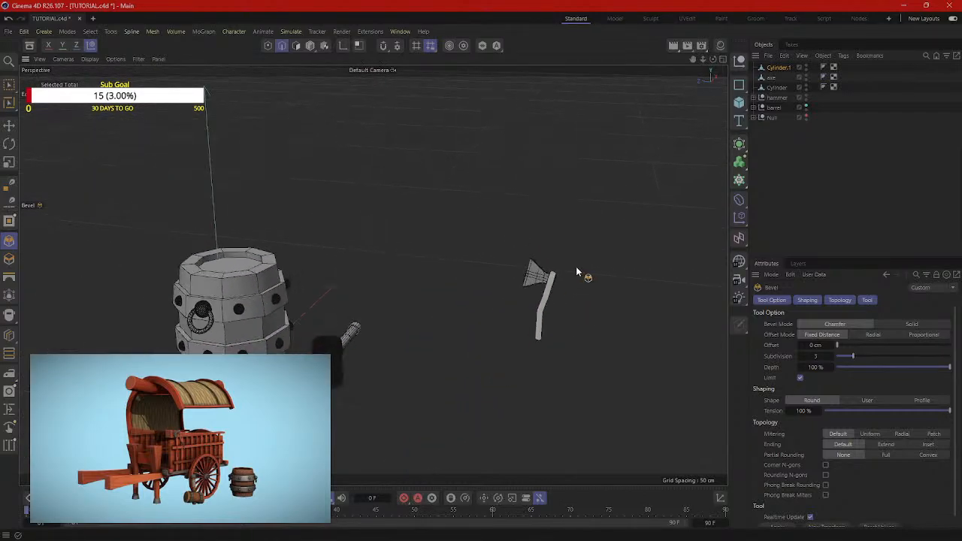
Step: Box-select the axe head and handle in model mode and move them to the end of the object hierarchy
{"action": "left_click", "coordinate": [772, 118]}
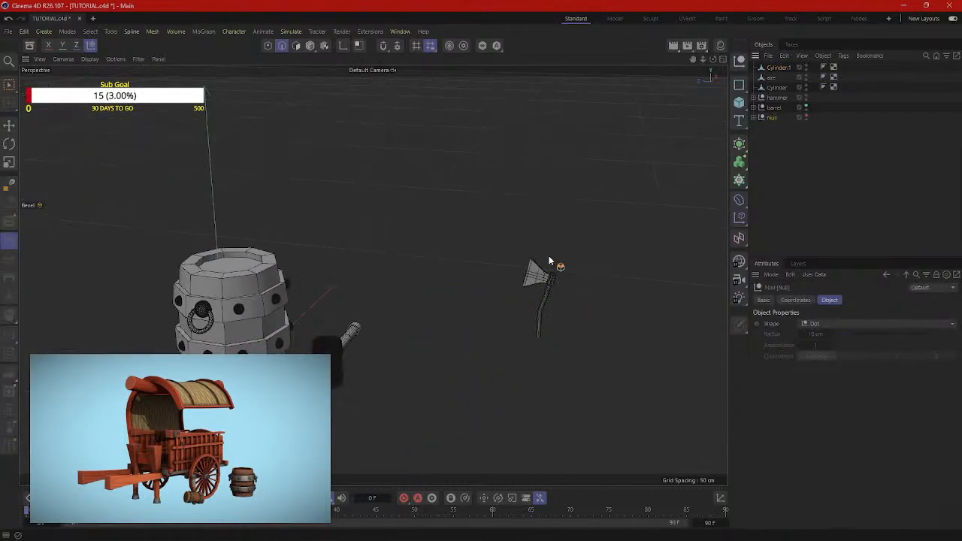
{"action": "left_click", "coordinate": [310, 45]}
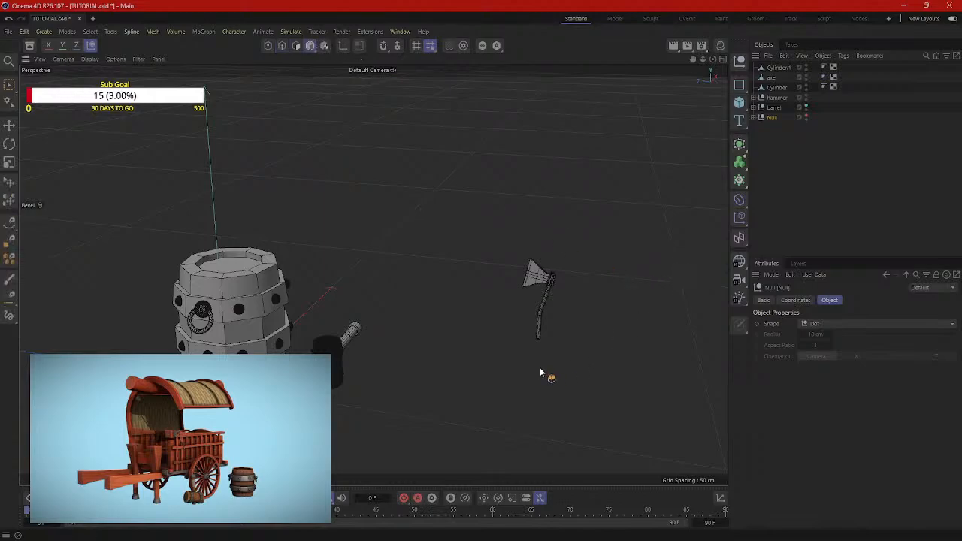
{"action": "left_click", "coordinate": [9, 125]}
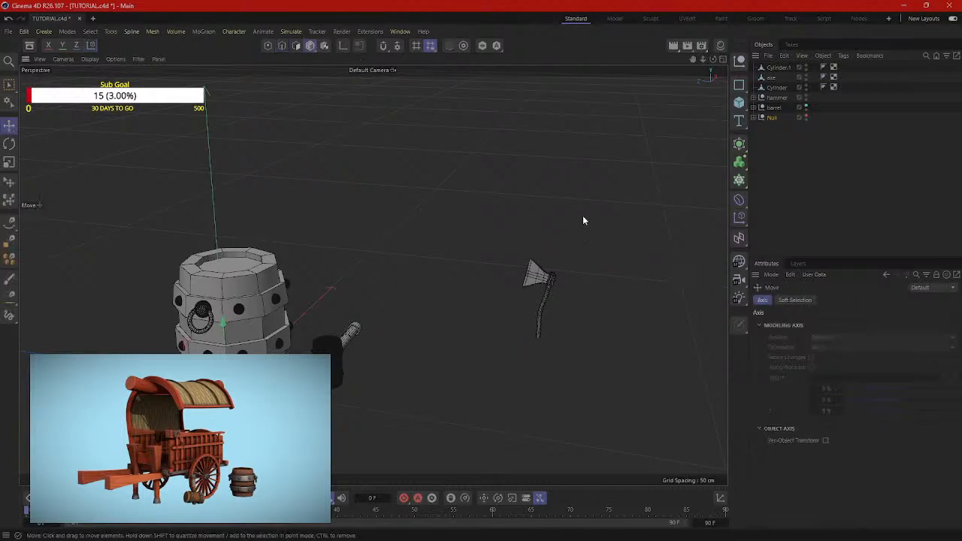
{"action": "key", "text": "0"}
{"action": "left_click_drag", "start_coordinate": [612, 230], "coordinate": [509, 347]}
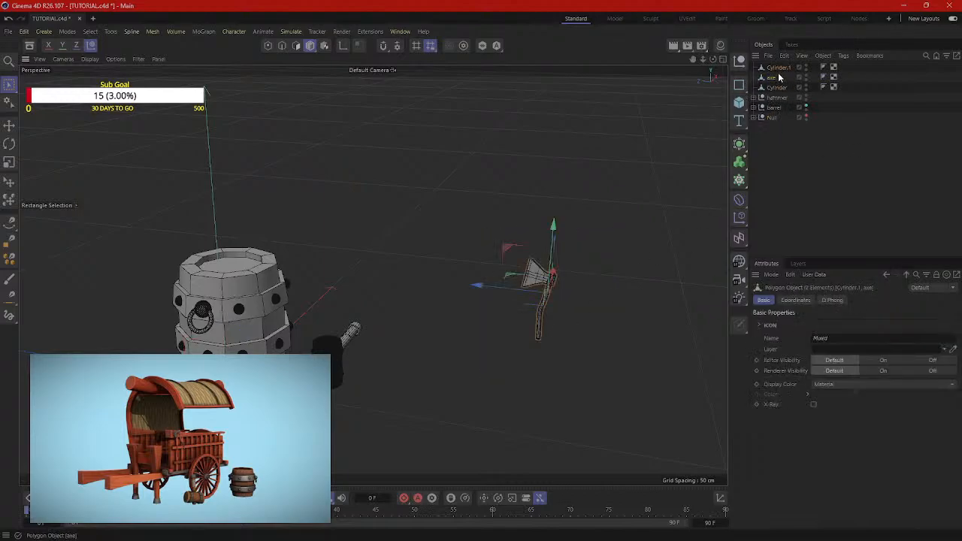
{"action": "left_click_drag", "start_coordinate": [772, 71], "coordinate": [778, 134]}
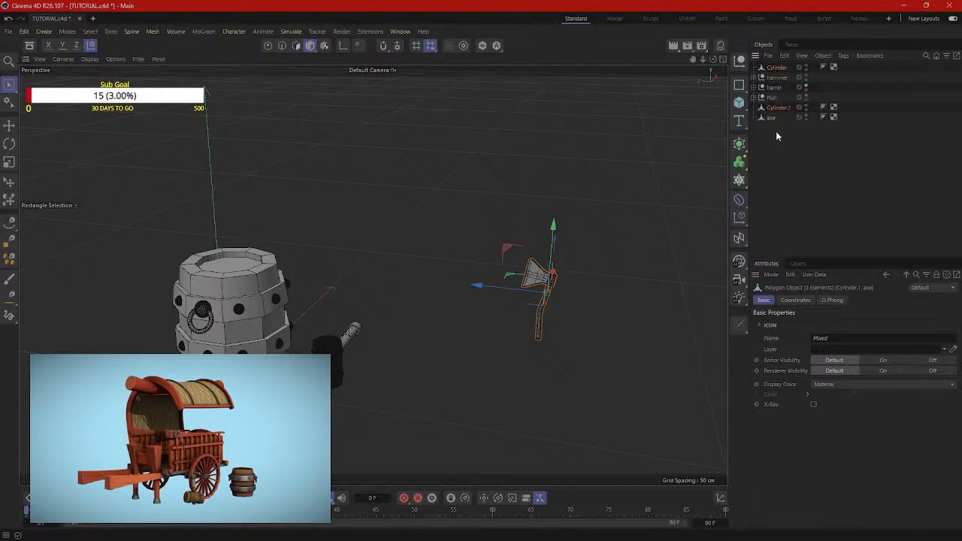
Step: Create a null object and rename it axe
{"action": "left_click", "coordinate": [739, 62]}
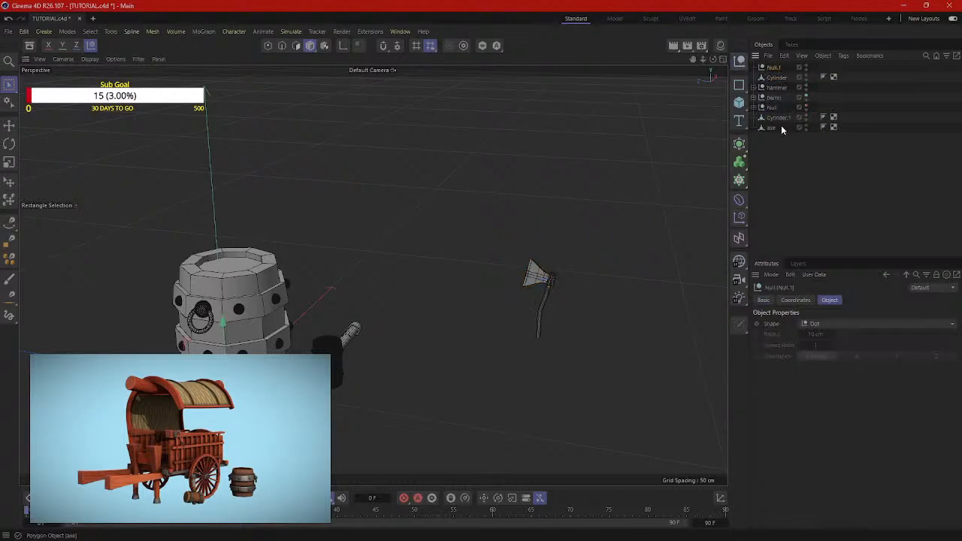
{"action": "double_click", "coordinate": [774, 68]}
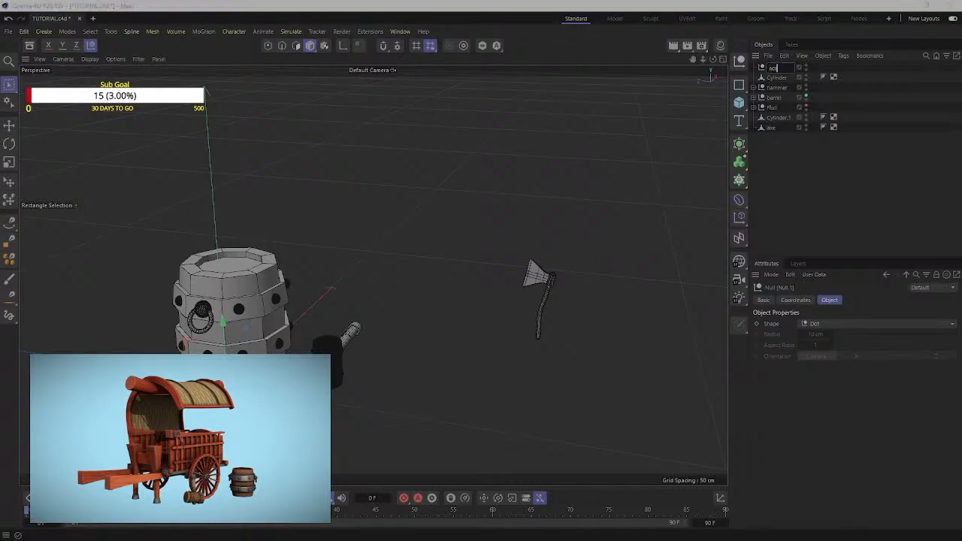
{"action": "type", "text": "axe"}
{"action": "key", "text": "Return"}
{"action": "type", "text": "e"}
{"action": "left_click", "coordinate": [777, 155]}
Step: Select the axe head and handle together, place them inside the axe null, and collapse the group
{"action": "left_click_drag", "start_coordinate": [496, 218], "coordinate": [610, 394]}
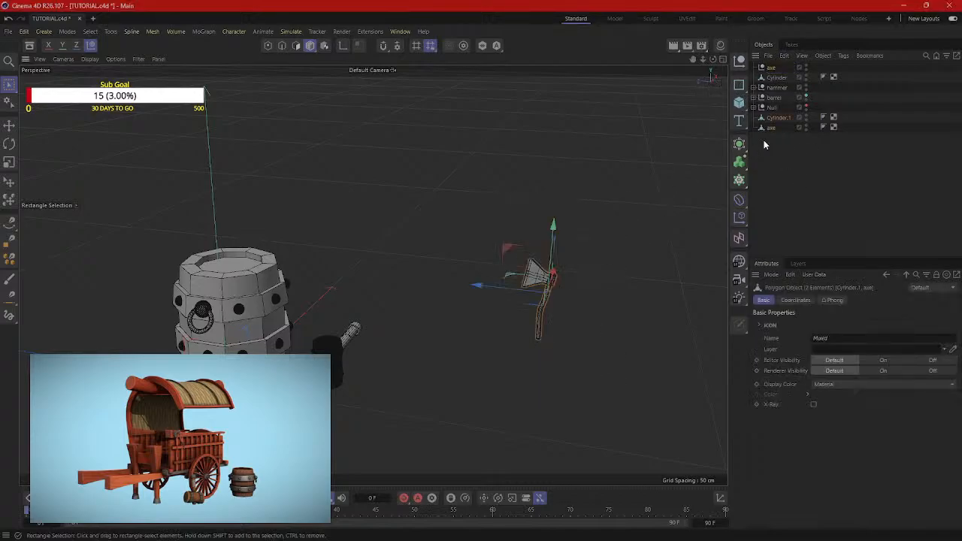
{"action": "left_click_drag", "start_coordinate": [768, 66], "coordinate": [769, 68]}
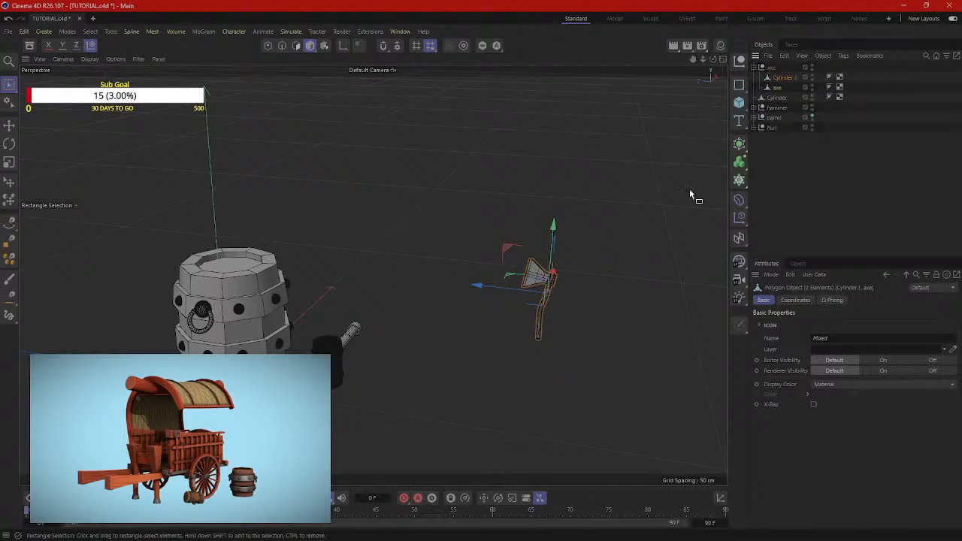
{"action": "left_click", "coordinate": [689, 191]}
{"action": "left_click", "coordinate": [753, 67]}
Step: Select the axe null, move the whole axe close beside the barrel and check its position from several angles
{"action": "scroll", "coordinate": [619, 257], "scroll_direction": "down", "scroll_amount": 3}
{"action": "left_click_drag", "start_coordinate": [620, 255], "coordinate": [594, 386], "text": "alt"}
{"action": "left_click", "coordinate": [768, 68]}
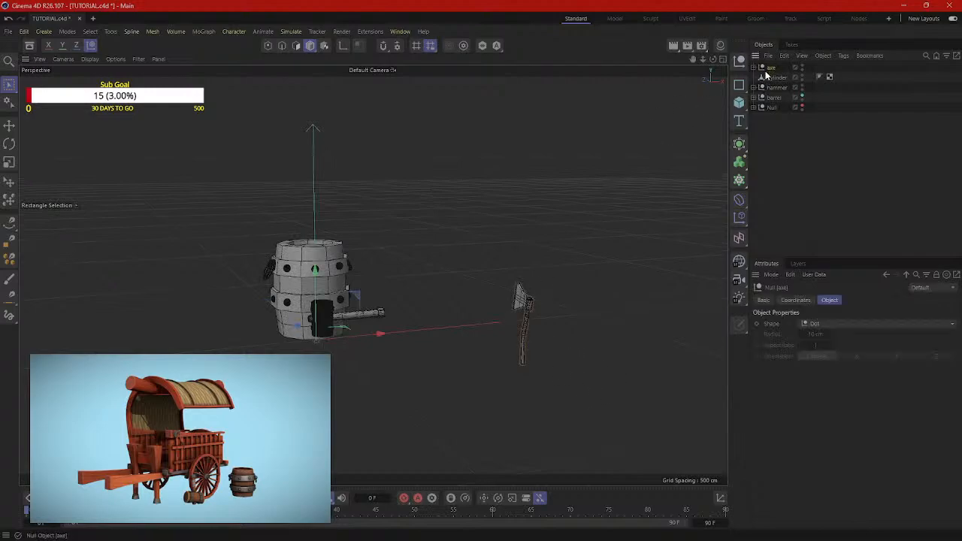
{"action": "left_click_drag", "start_coordinate": [647, 314], "coordinate": [666, 317], "text": "alt"}
{"action": "key", "text": "e"}
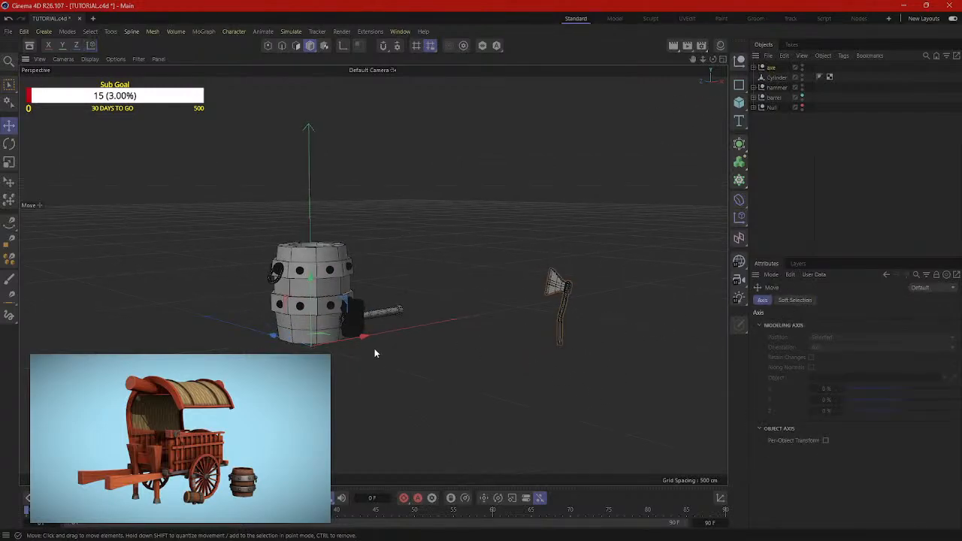
{"action": "left_click_drag", "start_coordinate": [358, 338], "coordinate": [189, 376]}
{"action": "left_click_drag", "start_coordinate": [373, 275], "coordinate": [399, 331], "text": "alt"}
{"action": "middle_click_drag", "start_coordinate": [399, 330], "coordinate": [355, 268], "text": "alt"}
{"action": "left_click_drag", "start_coordinate": [256, 350], "coordinate": [66, 338]}
{"action": "left_click_drag", "start_coordinate": [263, 300], "coordinate": [165, 323], "text": "alt"}
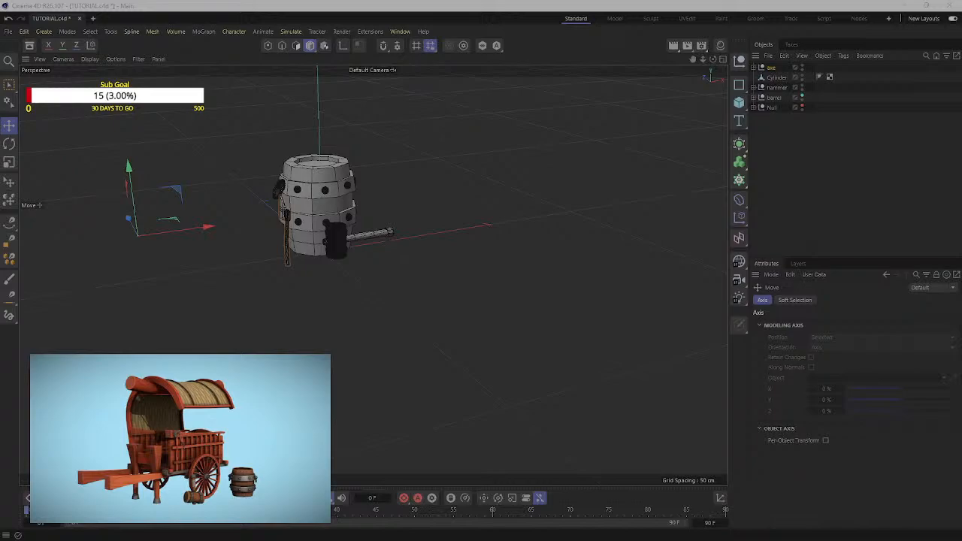
{"action": "left_click", "coordinate": [303, 282]}
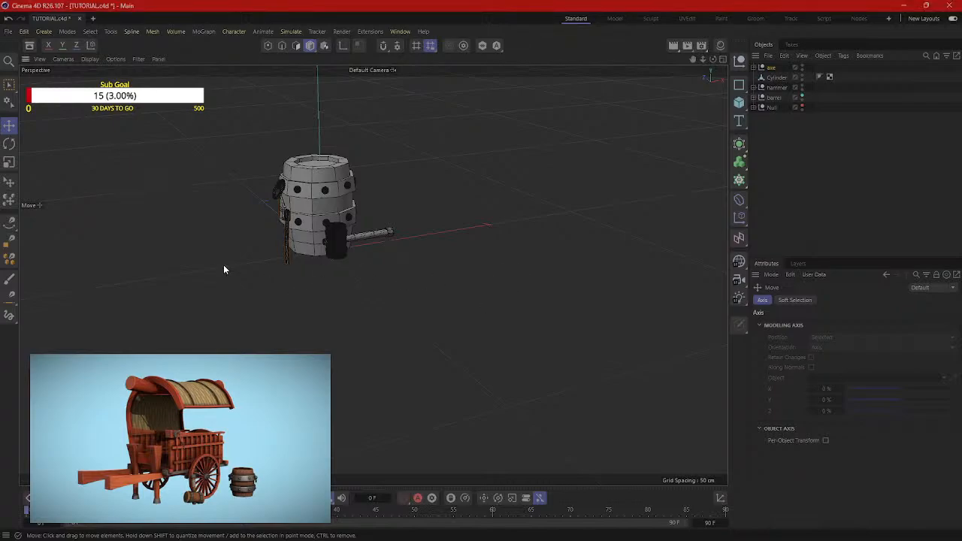
{"action": "left_click_drag", "start_coordinate": [223, 268], "coordinate": [425, 233], "text": "alt"}
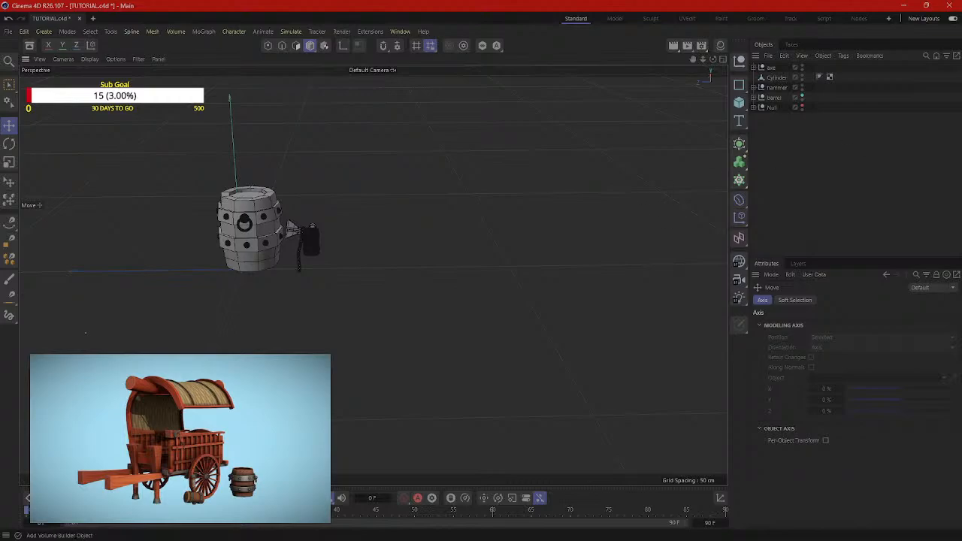
Step: Bring up the cart reference image full-screen and examine the body, side rails, wheel, axe and roof, then put the image away
{"action": "left_click_drag", "start_coordinate": [961, 124], "coordinate": [532, 79]}
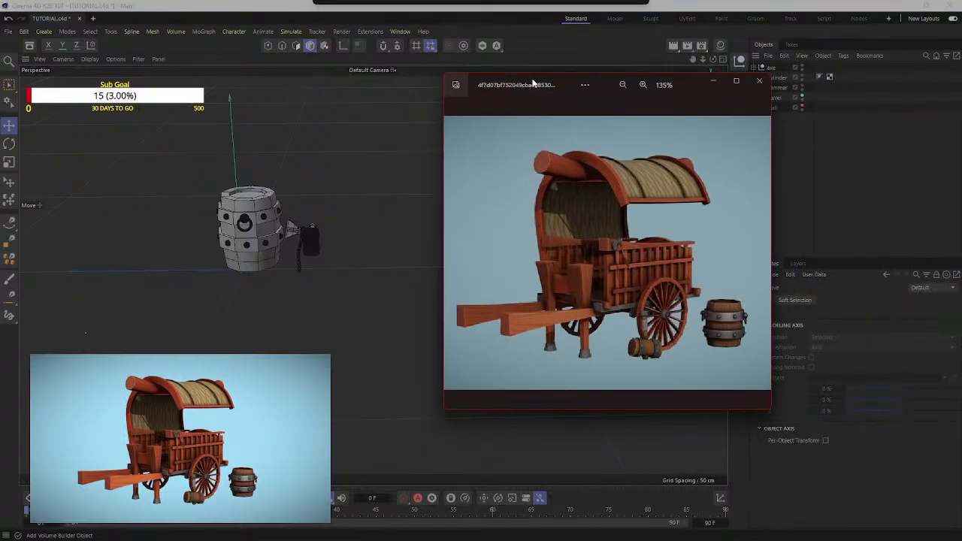
{"action": "left_click", "coordinate": [736, 81]}
{"action": "scroll", "coordinate": [722, 269], "scroll_direction": "up", "scroll_amount": 5}
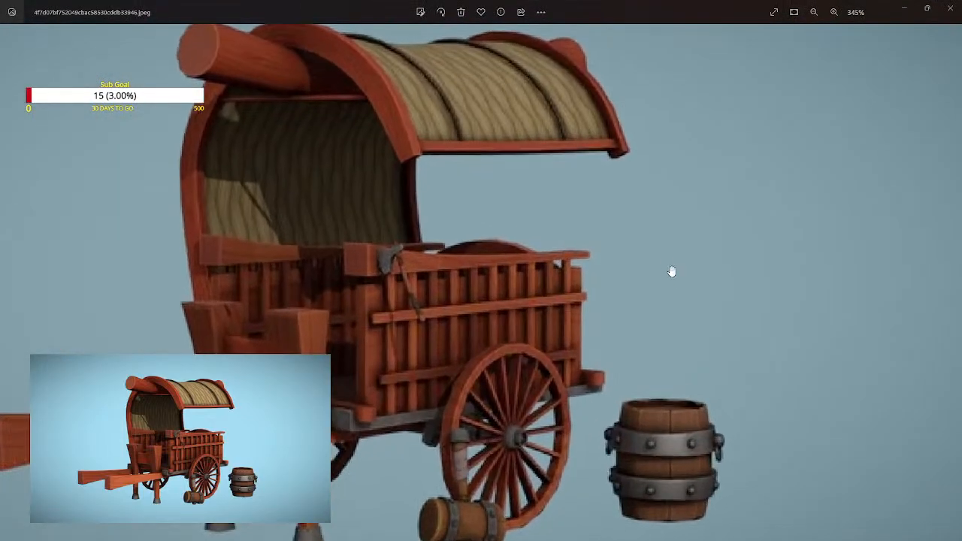
{"action": "left_click_drag", "start_coordinate": [536, 292], "coordinate": [601, 172]}
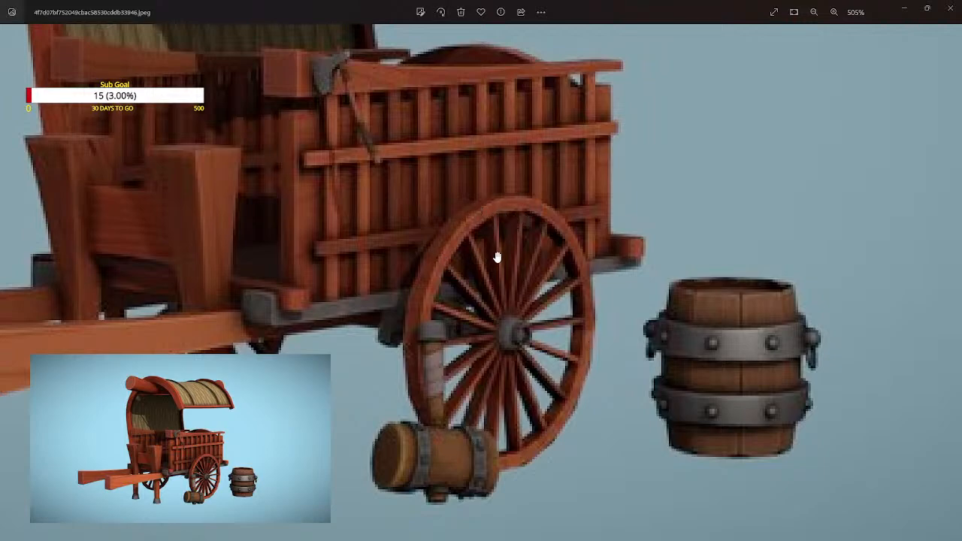
{"action": "left_click_drag", "start_coordinate": [499, 246], "coordinate": [631, 297]}
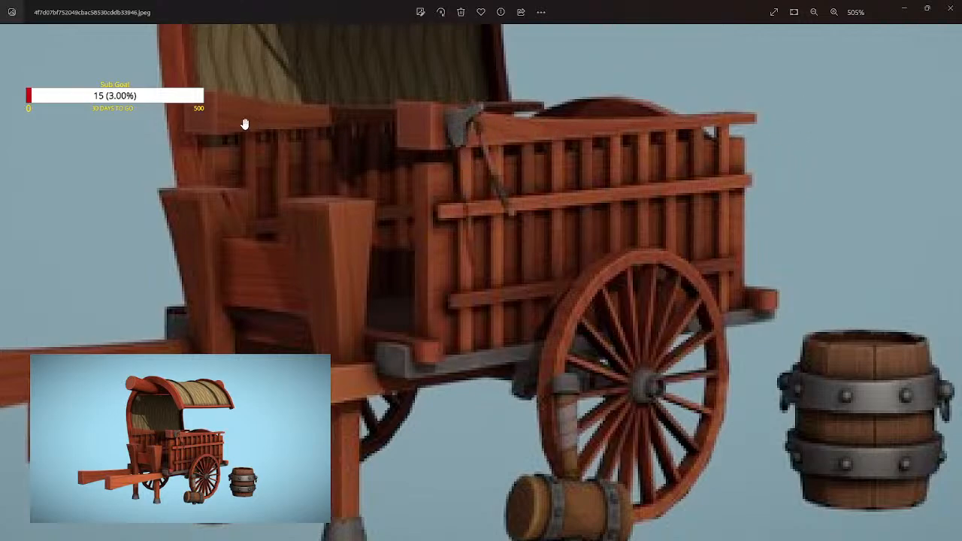
{"action": "scroll", "coordinate": [413, 332], "scroll_direction": "down", "scroll_amount": 2}
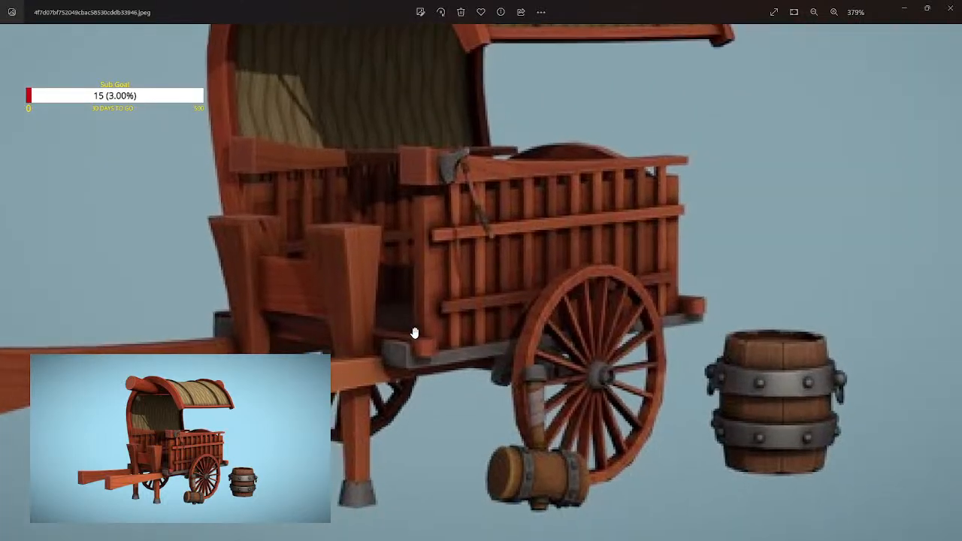
{"action": "left_click_drag", "start_coordinate": [335, 116], "coordinate": [404, 315]}
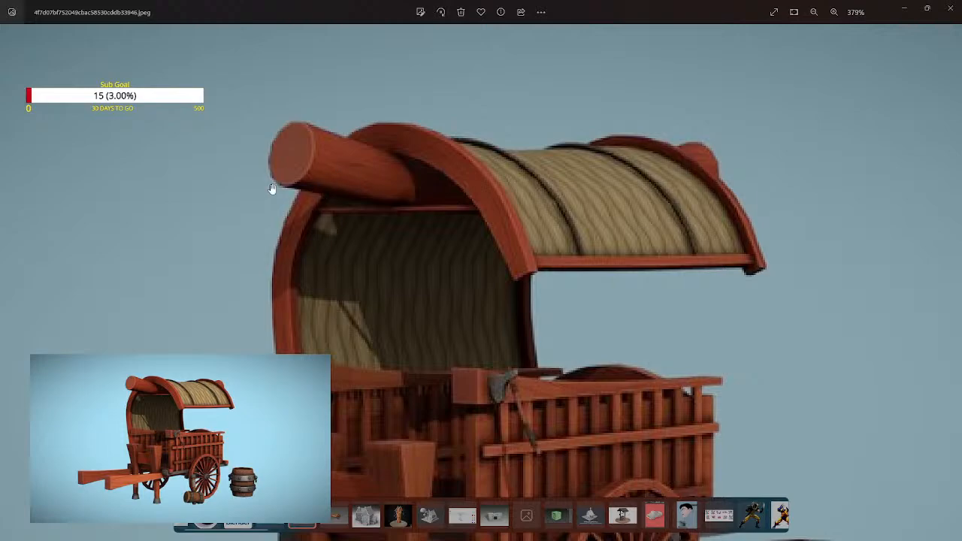
{"action": "scroll", "coordinate": [596, 273], "scroll_direction": "down", "scroll_amount": 1}
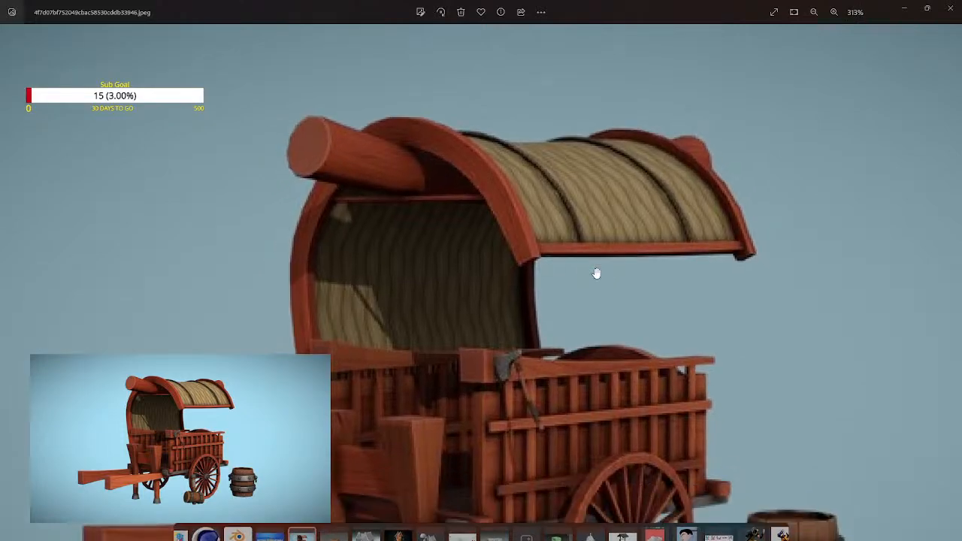
{"action": "scroll", "coordinate": [596, 273], "scroll_direction": "down", "scroll_amount": 2}
{"action": "scroll", "coordinate": [616, 316], "scroll_direction": "up", "scroll_amount": 3}
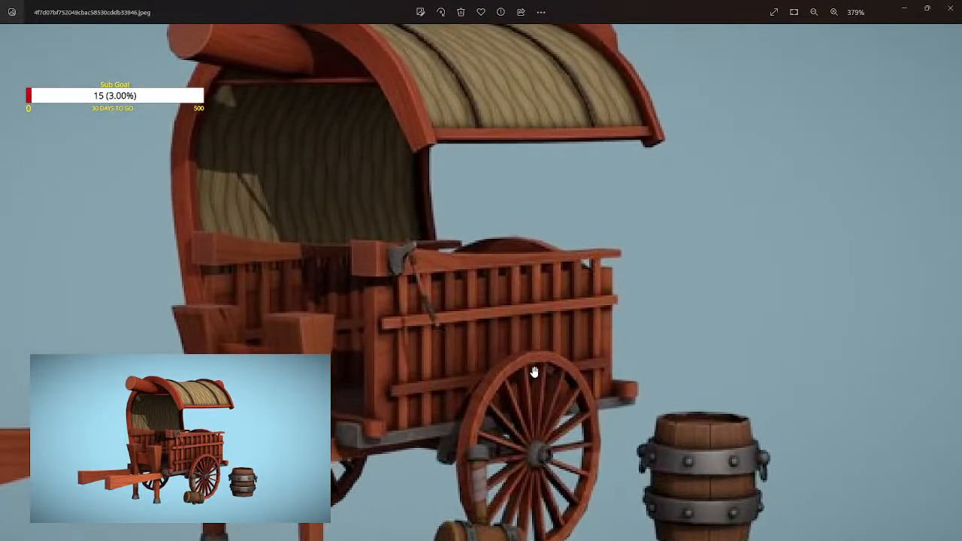
{"action": "left_click_drag", "start_coordinate": [594, 369], "coordinate": [620, 263]}
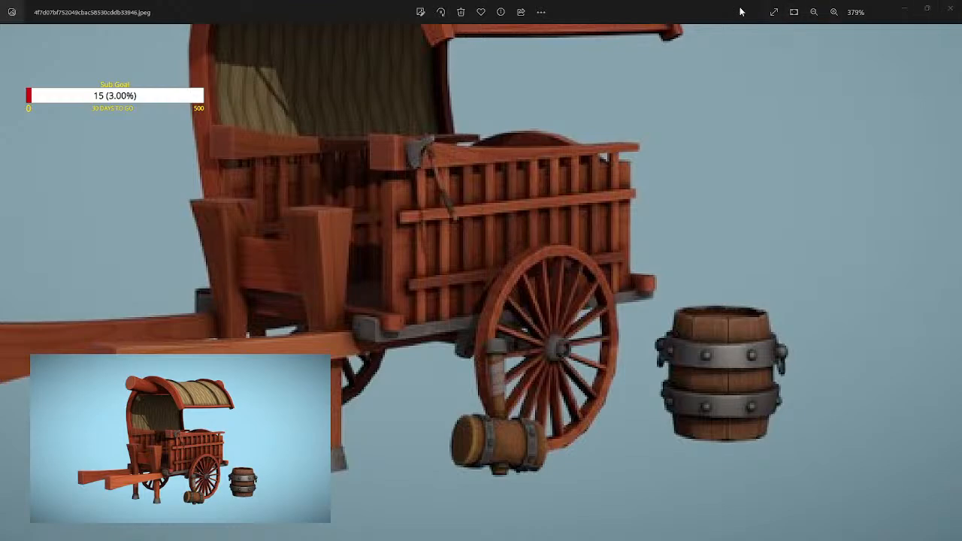
{"action": "left_click_drag", "start_coordinate": [720, 13], "coordinate": [961, 96]}
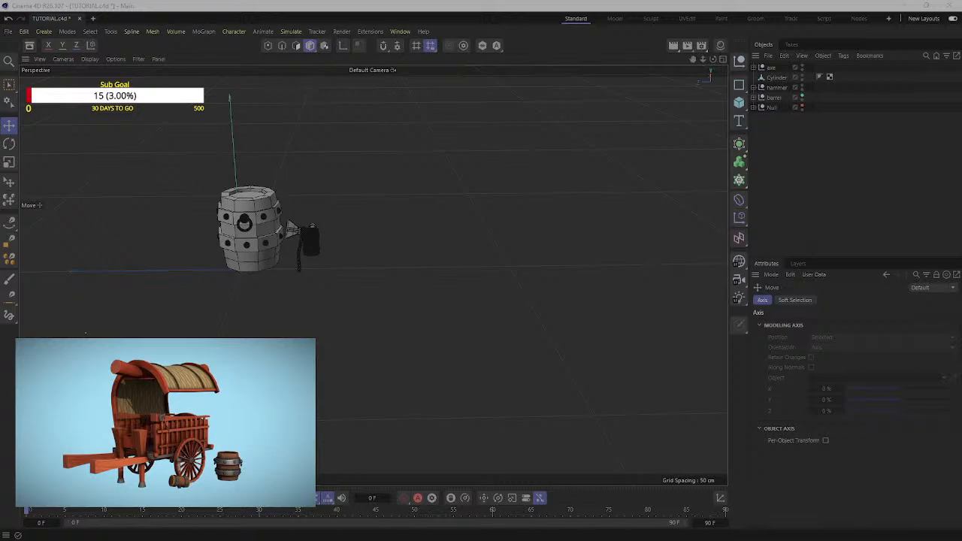
Step: Add a Disc primitive and move it about 364 cm along negative Z, clear of the barrel
{"action": "left_click", "coordinate": [487, 279]}
{"action": "scroll", "coordinate": [463, 242], "scroll_direction": "up", "scroll_amount": 2}
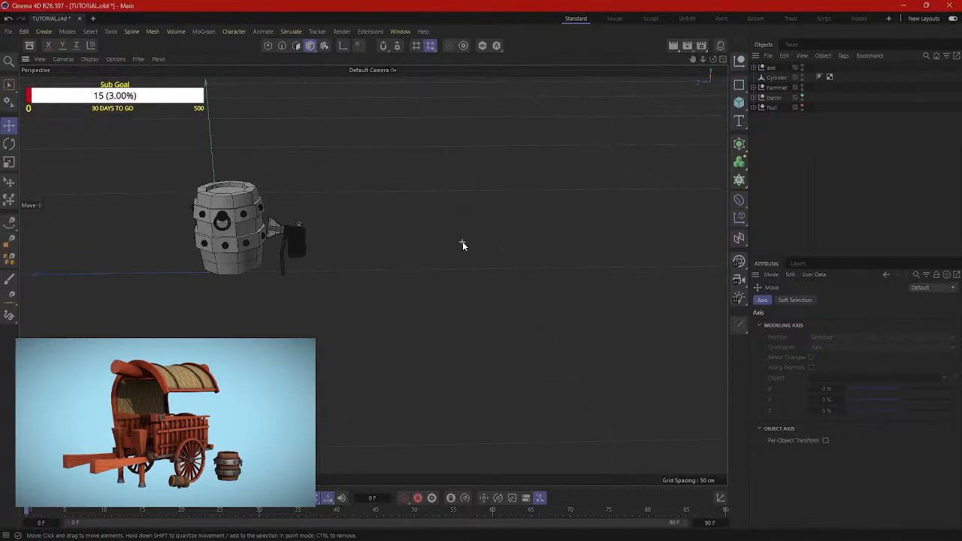
{"action": "left_click_drag", "start_coordinate": [507, 274], "coordinate": [471, 283], "text": "alt"}
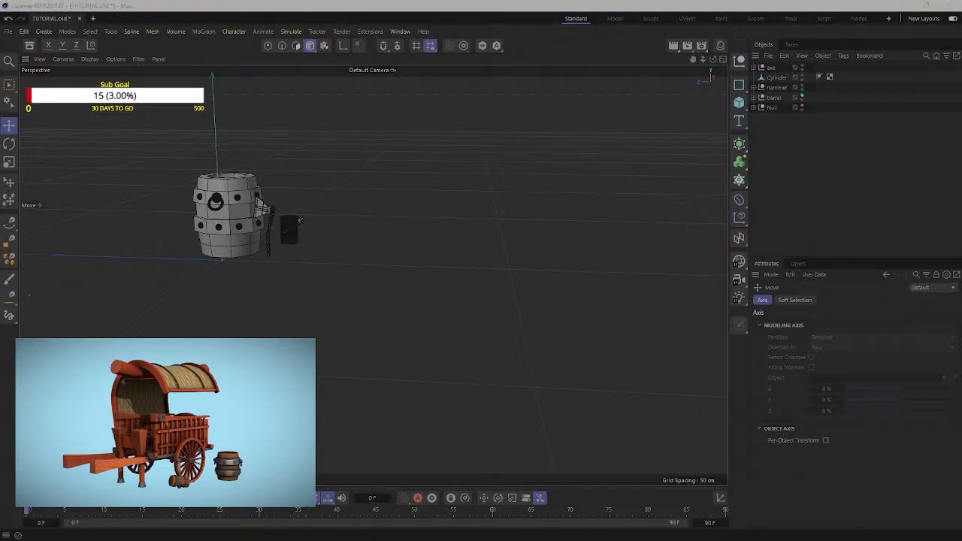
{"action": "left_click", "coordinate": [334, 336]}
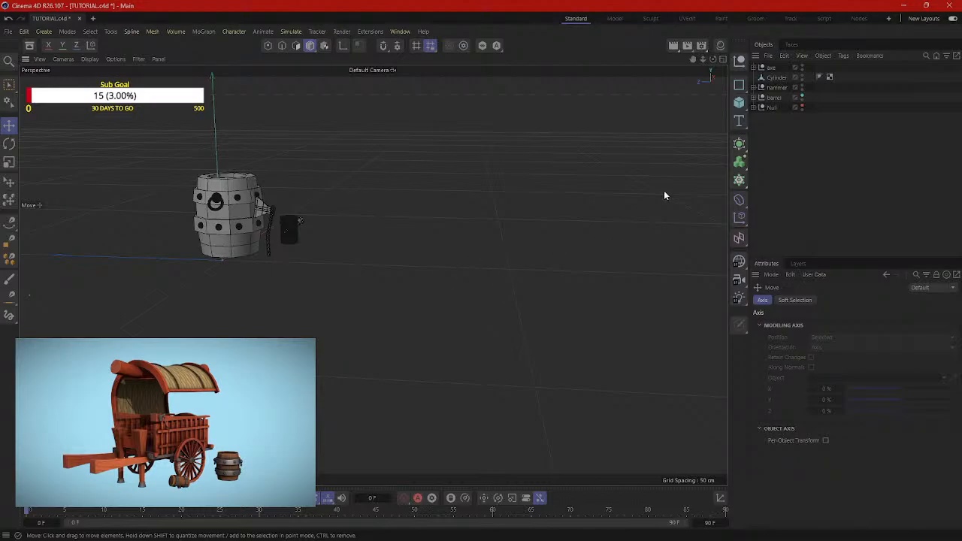
{"action": "left_click", "coordinate": [741, 104]}
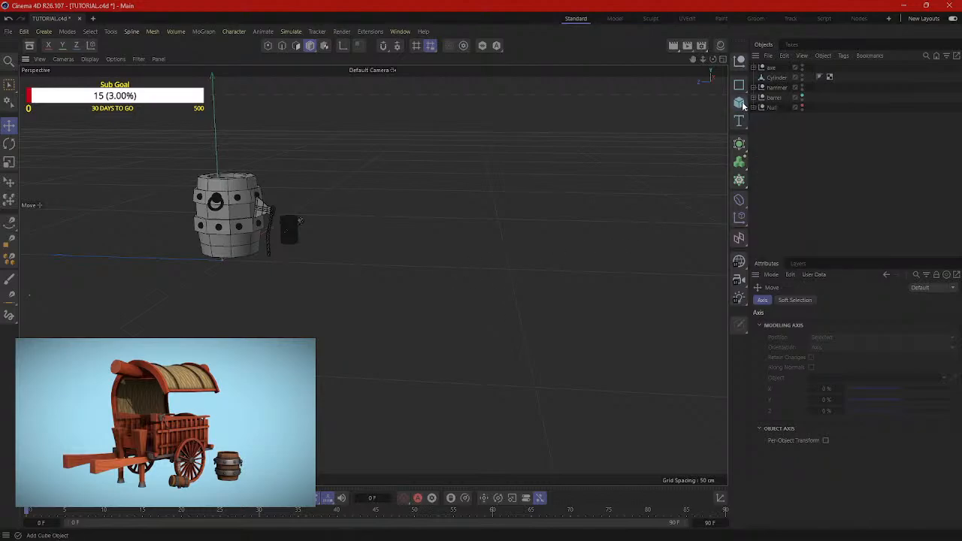
{"action": "left_click", "coordinate": [740, 105]}
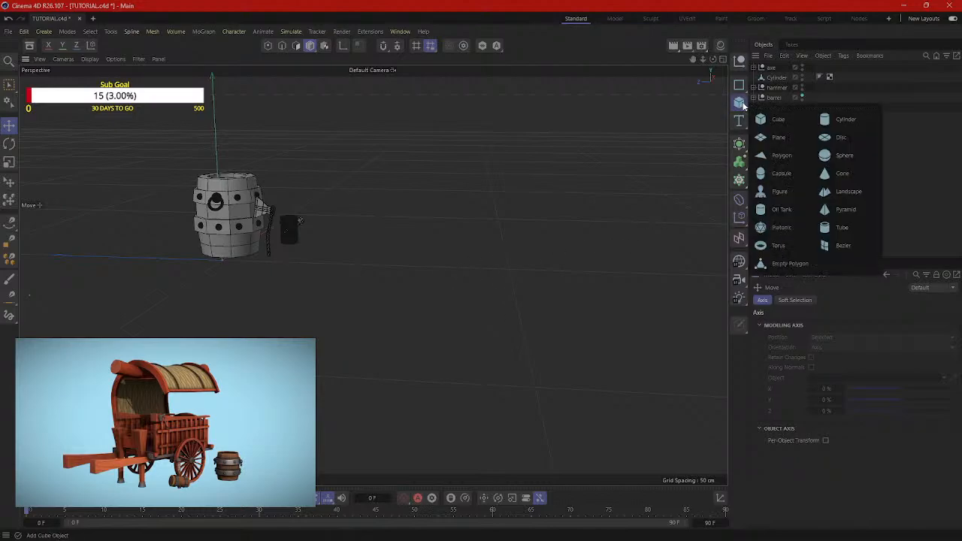
{"action": "left_click", "coordinate": [834, 139]}
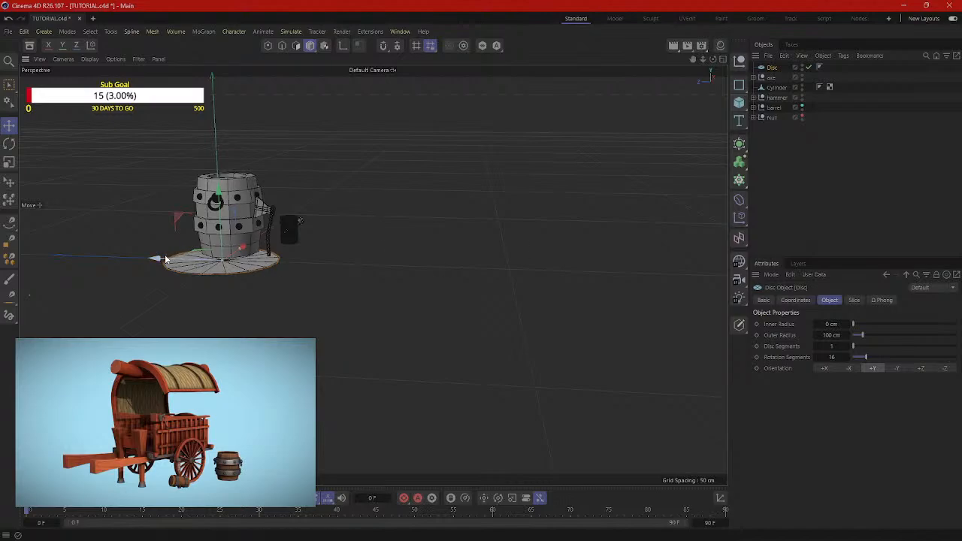
{"action": "left_click_drag", "start_coordinate": [162, 259], "coordinate": [364, 277]}
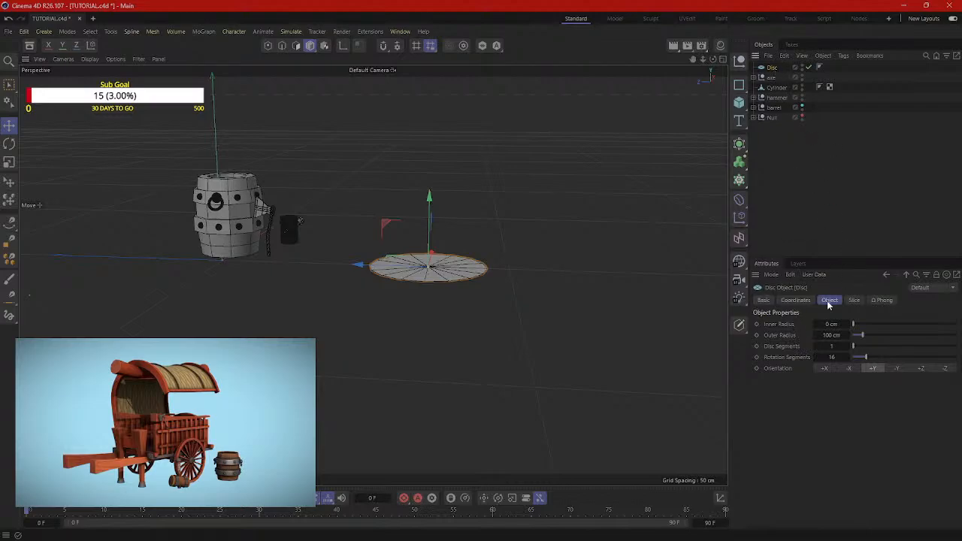
Step: Set the disc's pitch rotation to 90° to stand it upright
{"action": "left_click", "coordinate": [795, 300]}
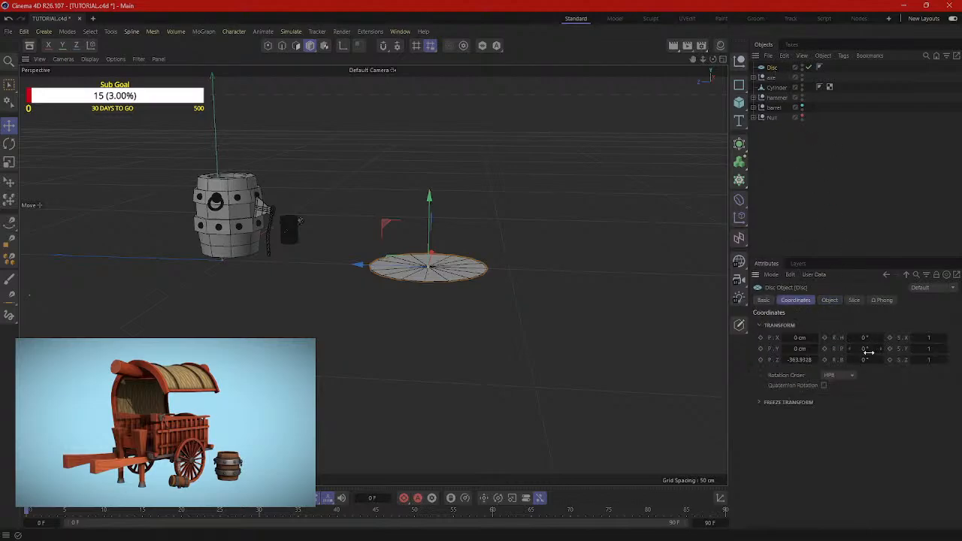
{"action": "left_click", "coordinate": [866, 348]}
{"action": "type", "text": "90"}
{"action": "key", "text": "Return"}
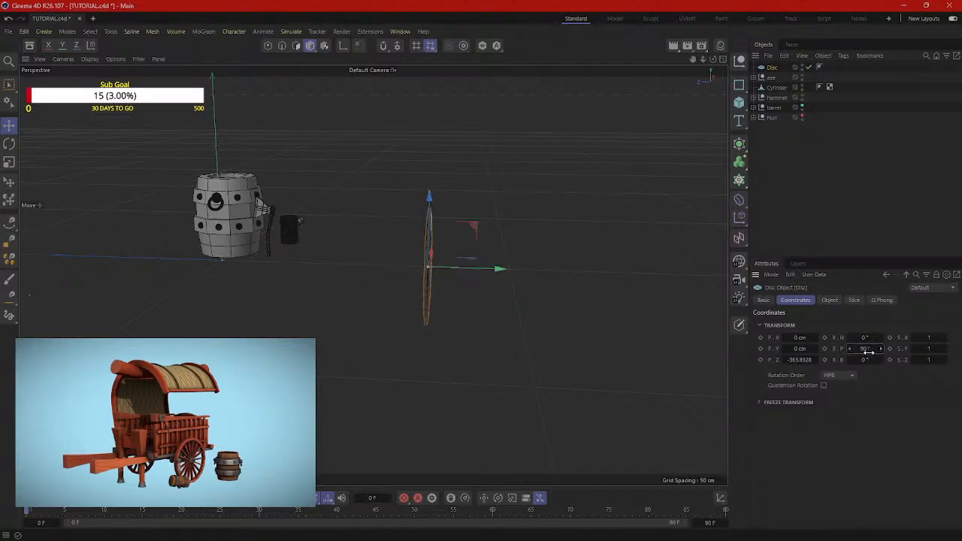
{"action": "left_click_drag", "start_coordinate": [686, 251], "coordinate": [620, 312], "text": "alt"}
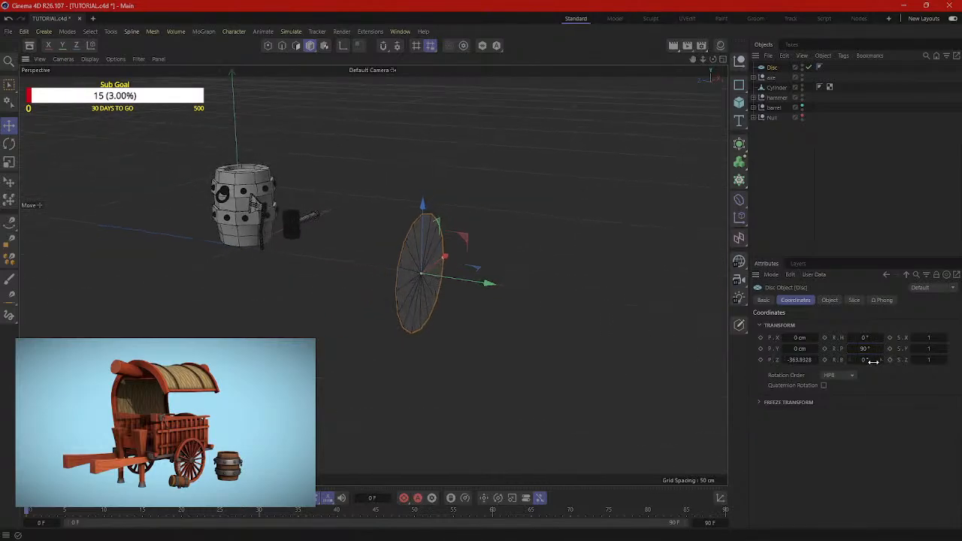
Step: Try the disc with its pitch rotation at 0° and its bank rotation at 90°, and check it from different angles
{"action": "left_click", "coordinate": [866, 360]}
{"action": "left_click", "coordinate": [881, 350]}
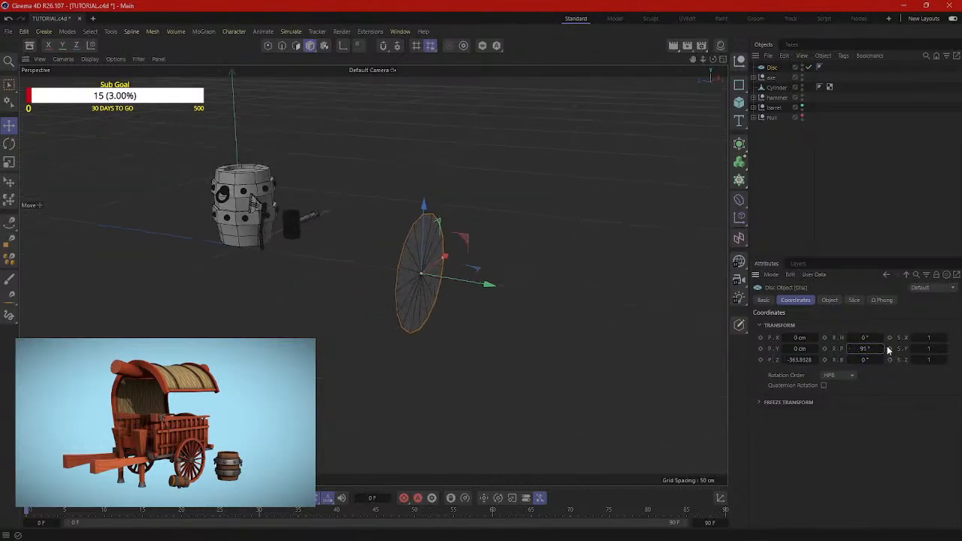
{"action": "double_click", "coordinate": [864, 349]}
{"action": "type", "text": "0"}
{"action": "left_click", "coordinate": [866, 359]}
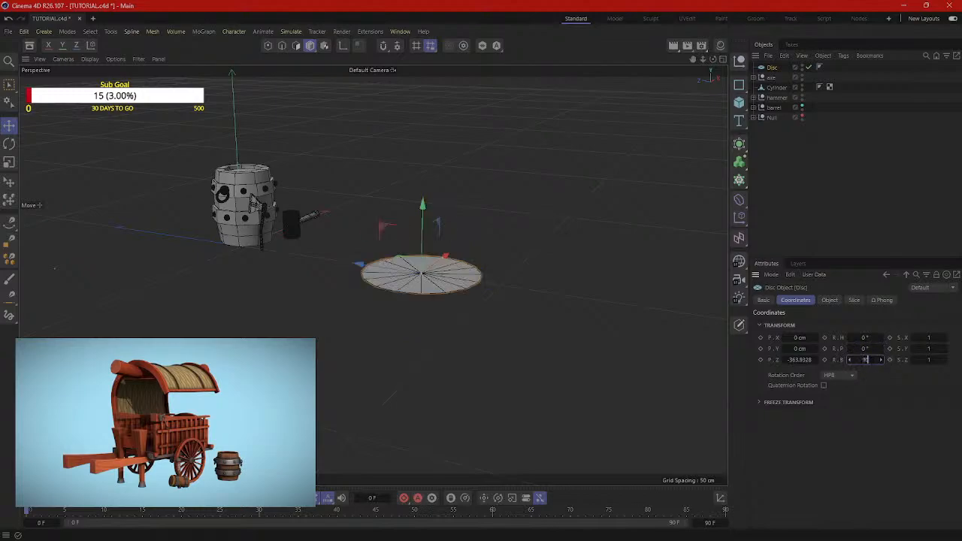
{"action": "type", "text": "90"}
{"action": "left_click", "coordinate": [589, 278]}
{"action": "left_click_drag", "start_coordinate": [567, 303], "coordinate": [466, 325], "text": "alt"}
{"action": "left_click", "coordinate": [393, 273]}
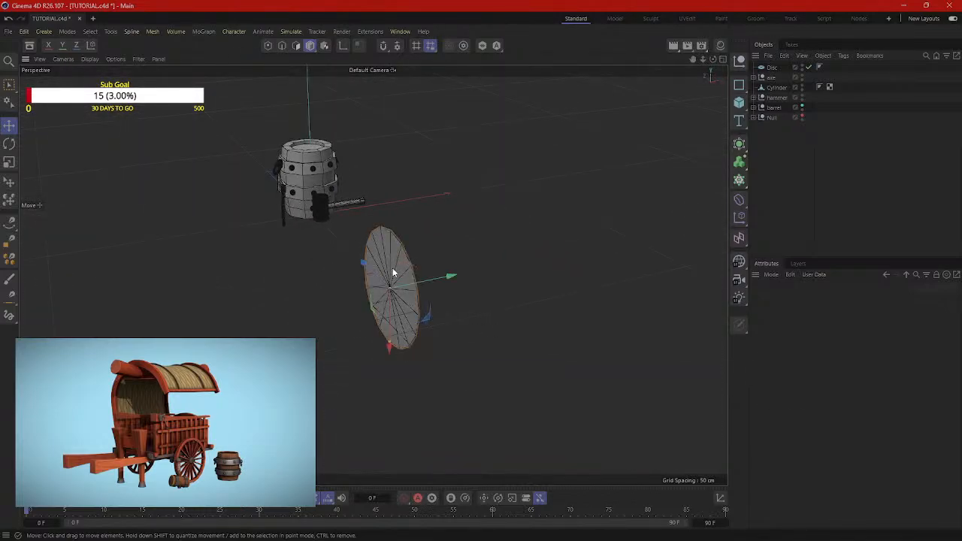
{"action": "left_click_drag", "start_coordinate": [393, 273], "coordinate": [528, 309], "text": "alt"}
Step: Set the disc's bank rotation to 0° and its pitch rotation to 90°, and view it from the front
{"action": "left_click", "coordinate": [865, 359]}
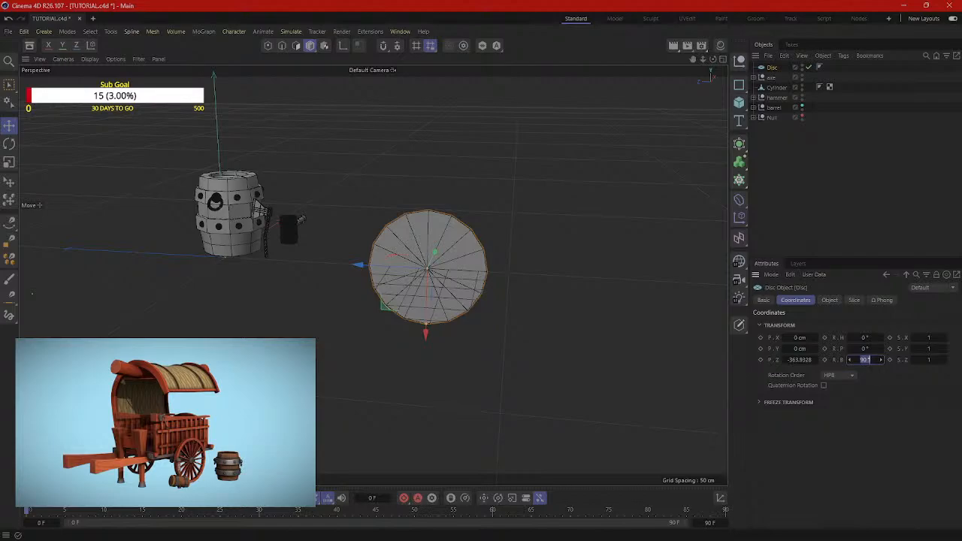
{"action": "type", "text": "0"}
{"action": "left_click", "coordinate": [865, 348]}
{"action": "type", "text": "90"}
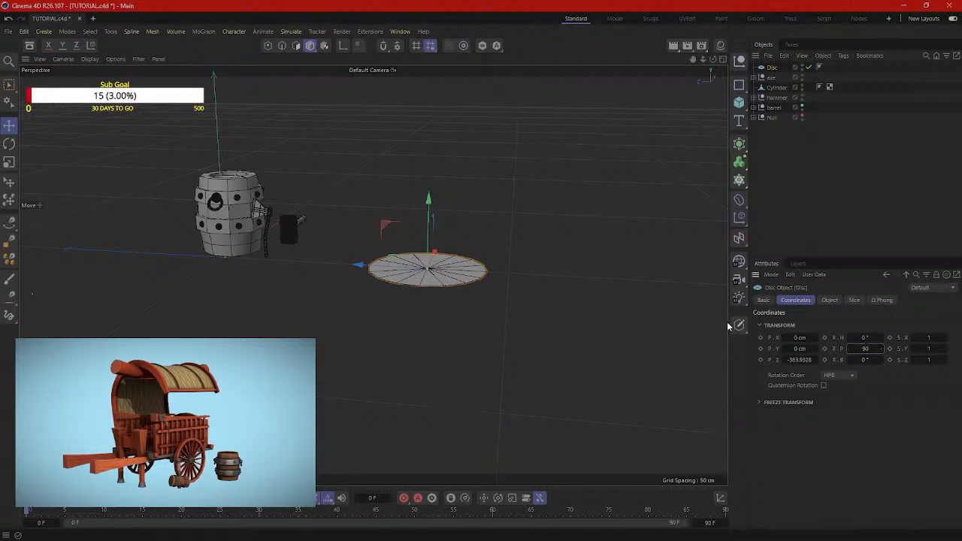
{"action": "left_click", "coordinate": [627, 345]}
{"action": "left_click_drag", "start_coordinate": [626, 346], "coordinate": [380, 270], "text": "alt"}
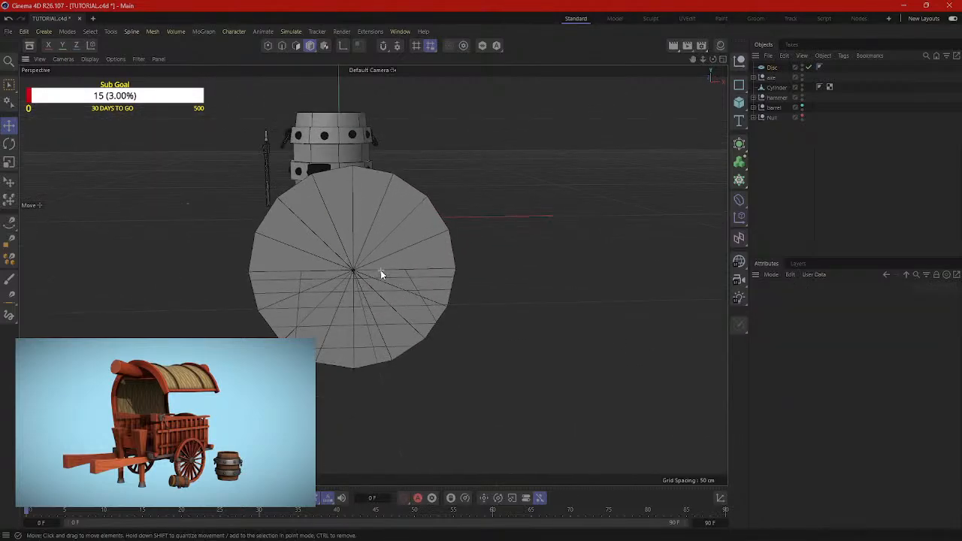
Step: Select the disc and increase its rotation segments to 20
{"action": "scroll", "coordinate": [380, 274], "scroll_direction": "up", "scroll_amount": 2}
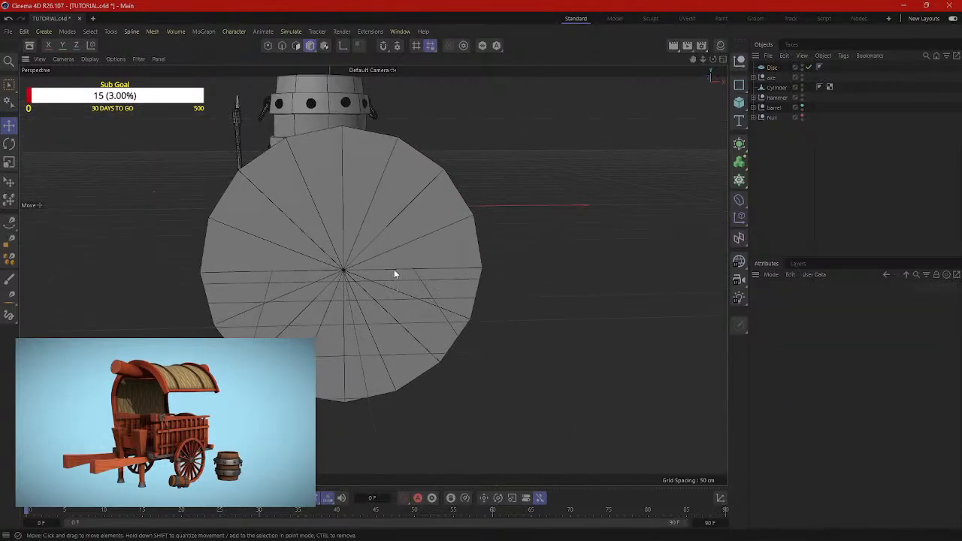
{"action": "left_click", "coordinate": [412, 252]}
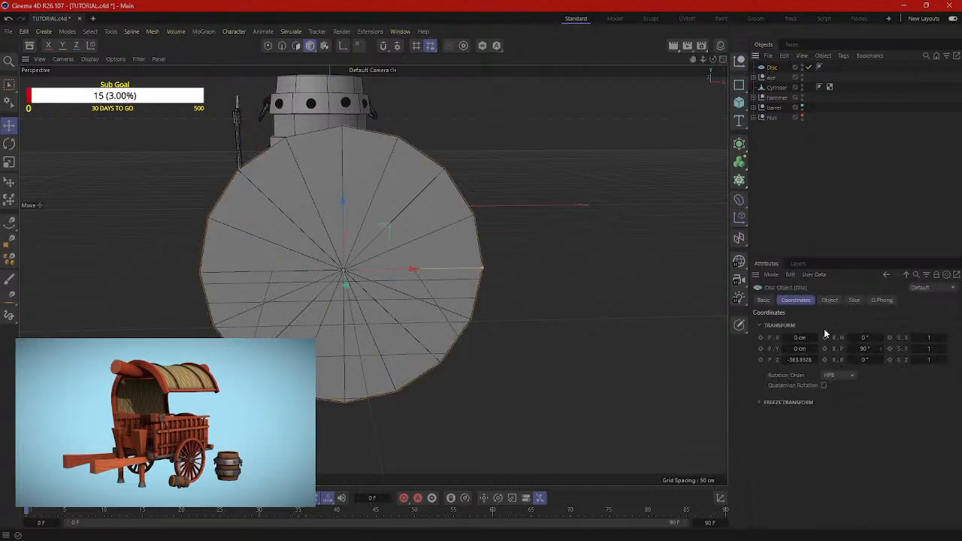
{"action": "left_click", "coordinate": [828, 300]}
{"action": "left_click", "coordinate": [847, 358]}
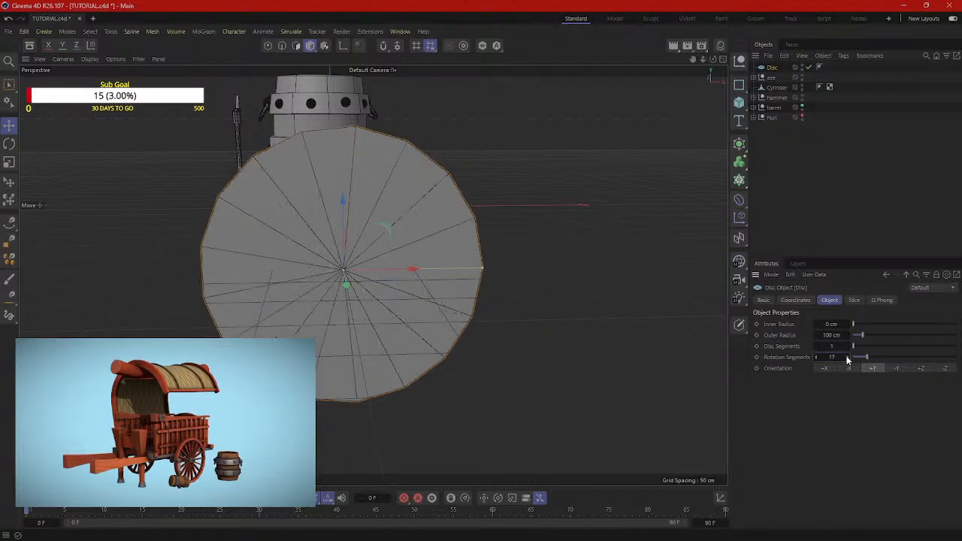
{"action": "left_click", "coordinate": [847, 358]}
{"action": "left_click", "coordinate": [847, 357]}
{"action": "left_click", "coordinate": [847, 357]}
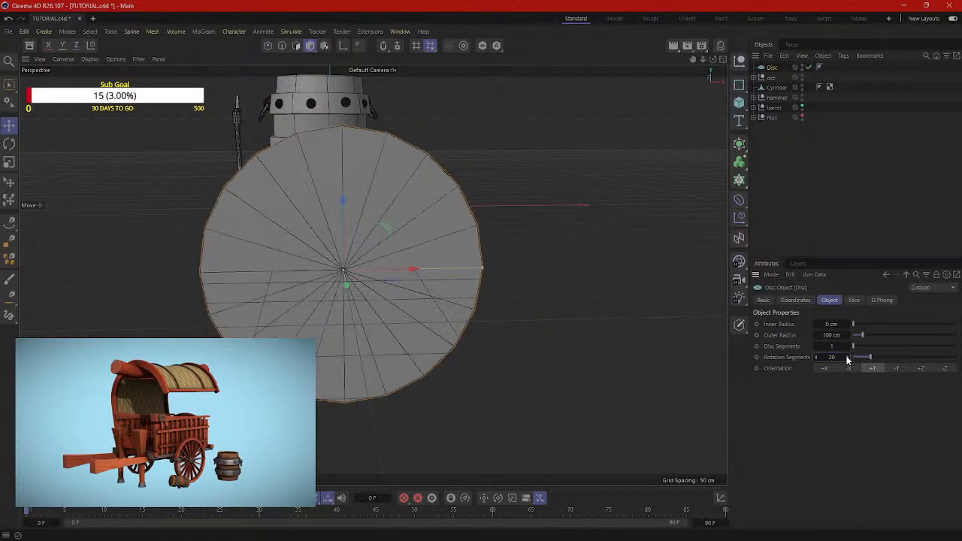
Step: Increase the disc's rotation segments to 32
{"action": "left_click", "coordinate": [847, 357]}
{"action": "left_click", "coordinate": [846, 358]}
{"action": "left_click", "coordinate": [847, 358]}
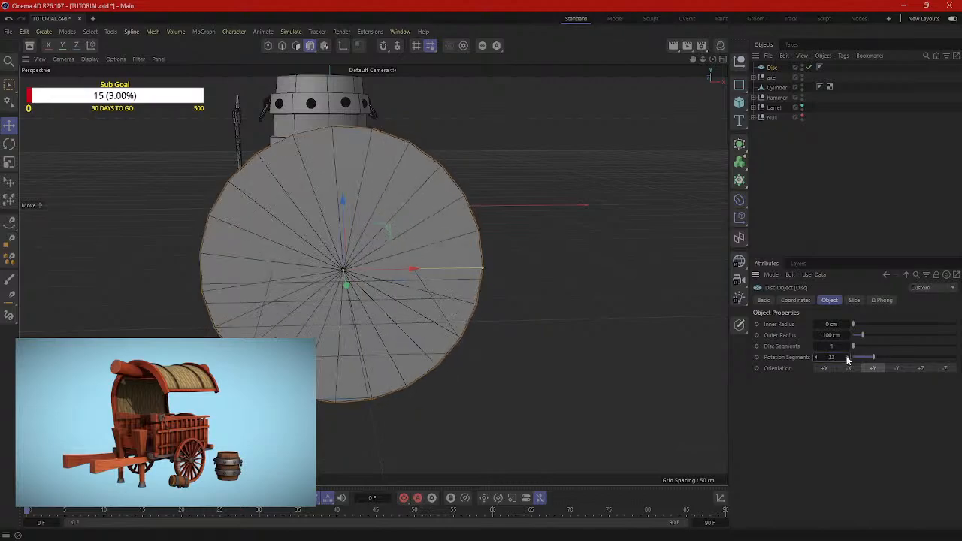
{"action": "left_click", "coordinate": [846, 358]}
{"action": "left_click_drag", "start_coordinate": [663, 350], "coordinate": [628, 346], "text": "alt"}
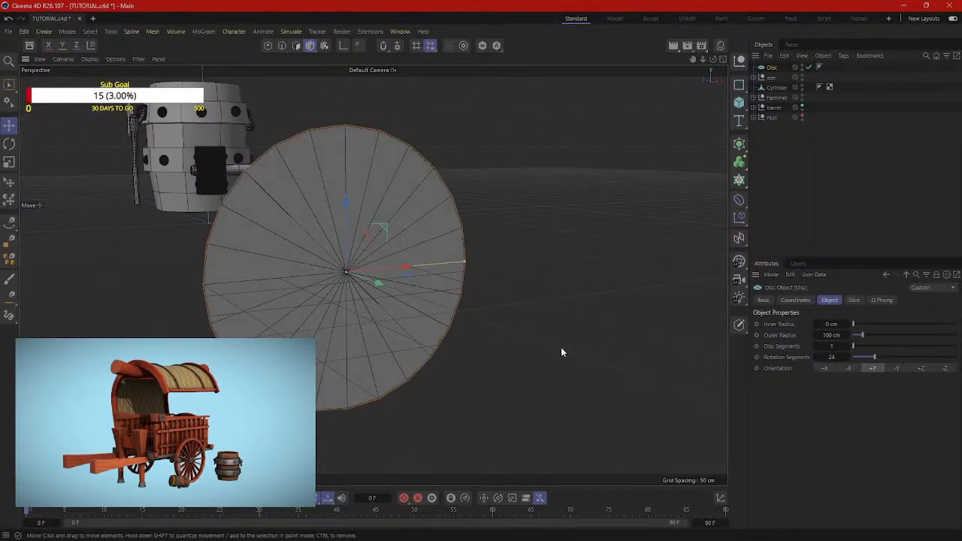
{"action": "left_click", "coordinate": [847, 358]}
{"action": "left_click", "coordinate": [847, 358]}
{"action": "left_click", "coordinate": [846, 358]}
{"action": "left_click", "coordinate": [847, 358]}
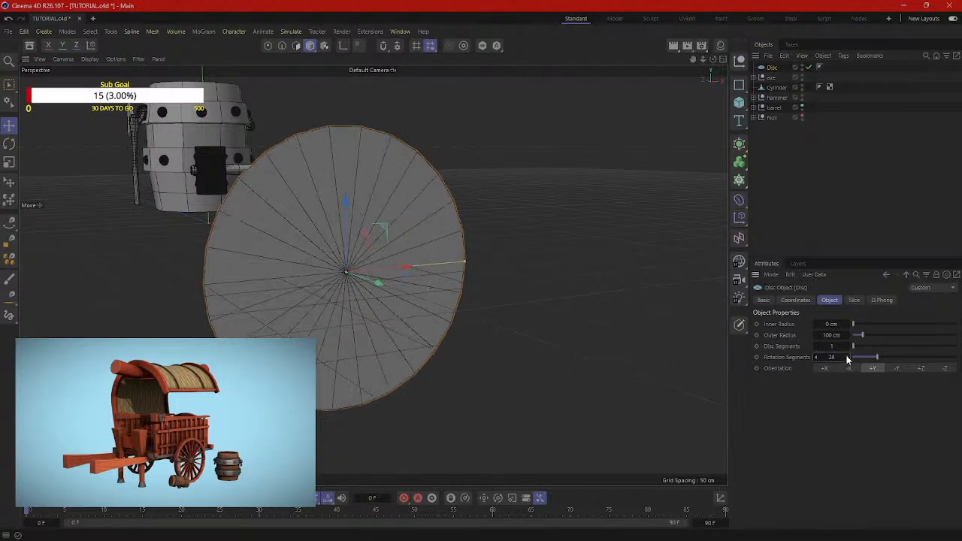
{"action": "left_click", "coordinate": [847, 358]}
{"action": "left_click", "coordinate": [847, 358]}
{"action": "left_click", "coordinate": [847, 358]}
{"action": "left_click", "coordinate": [847, 358]}
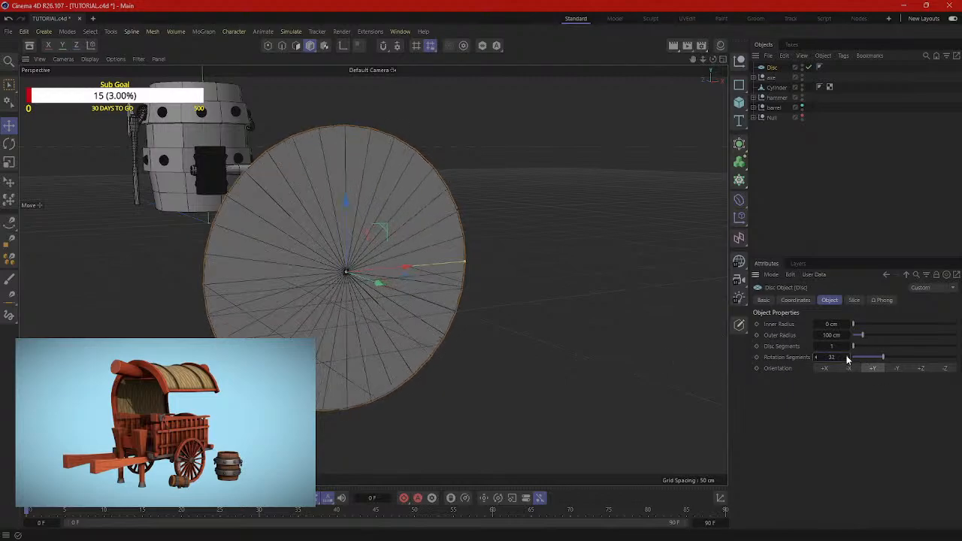
{"action": "left_click_drag", "start_coordinate": [632, 353], "coordinate": [599, 347], "text": "alt"}
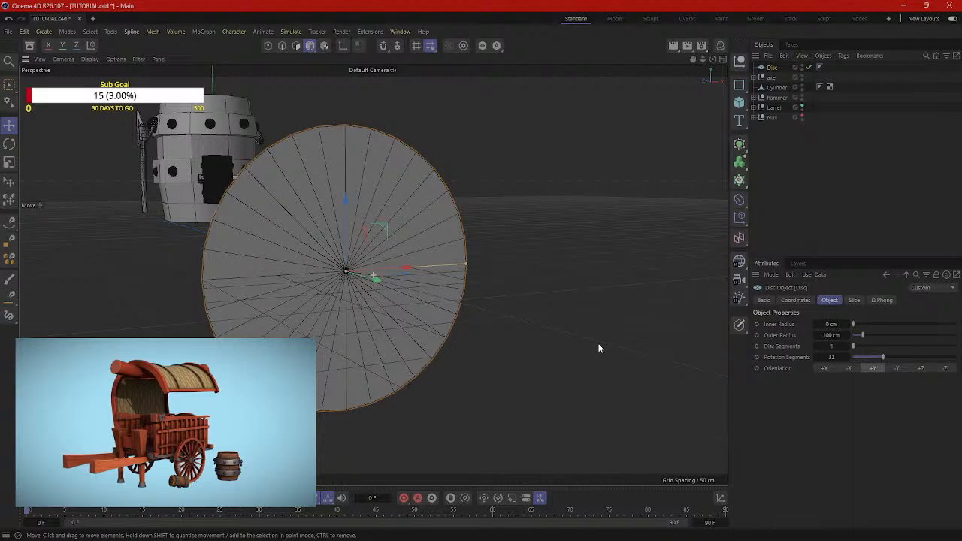
Step: Open the disc into a thin ring by setting its inner radius to 85 cm
{"action": "left_click_drag", "start_coordinate": [598, 348], "coordinate": [526, 331], "text": "alt"}
{"action": "scroll", "coordinate": [323, 268], "scroll_direction": "up", "scroll_amount": 2}
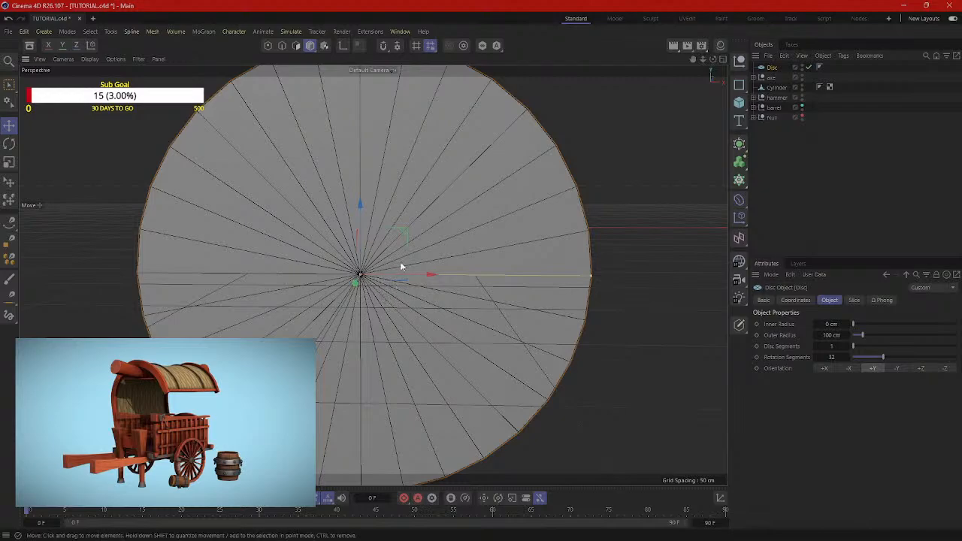
{"action": "left_click_drag", "start_coordinate": [401, 266], "coordinate": [599, 280], "text": "alt"}
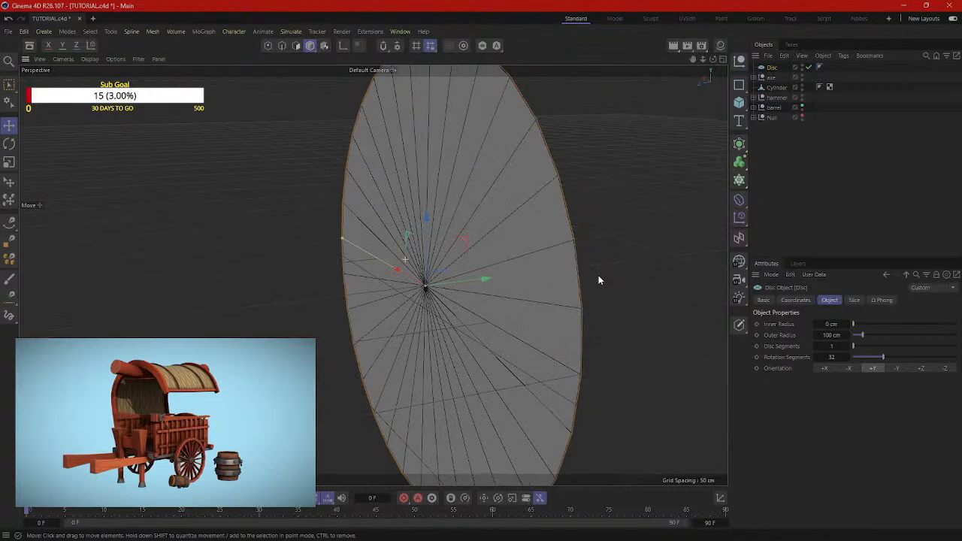
{"action": "left_click_drag", "start_coordinate": [599, 279], "coordinate": [364, 278], "text": "alt"}
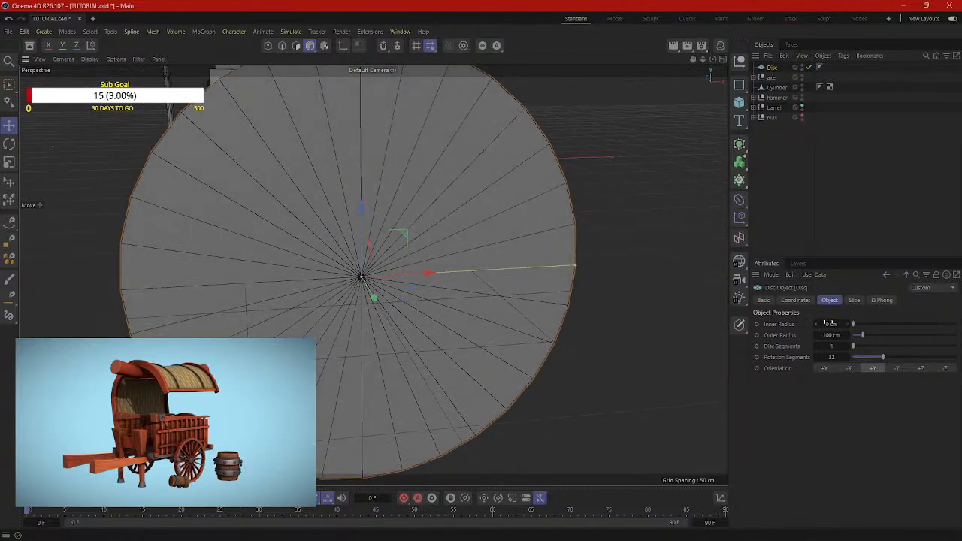
{"action": "left_click_drag", "start_coordinate": [828, 323], "coordinate": [864, 323]}
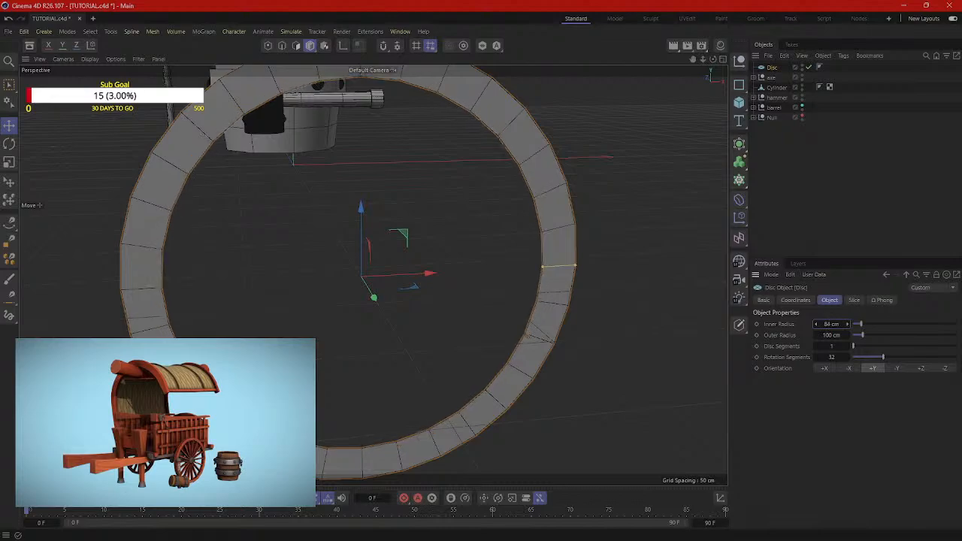
{"action": "left_click_drag", "start_coordinate": [864, 323], "coordinate": [865, 323]}
{"action": "left_click", "coordinate": [742, 325]}
{"action": "left_click", "coordinate": [721, 307]}
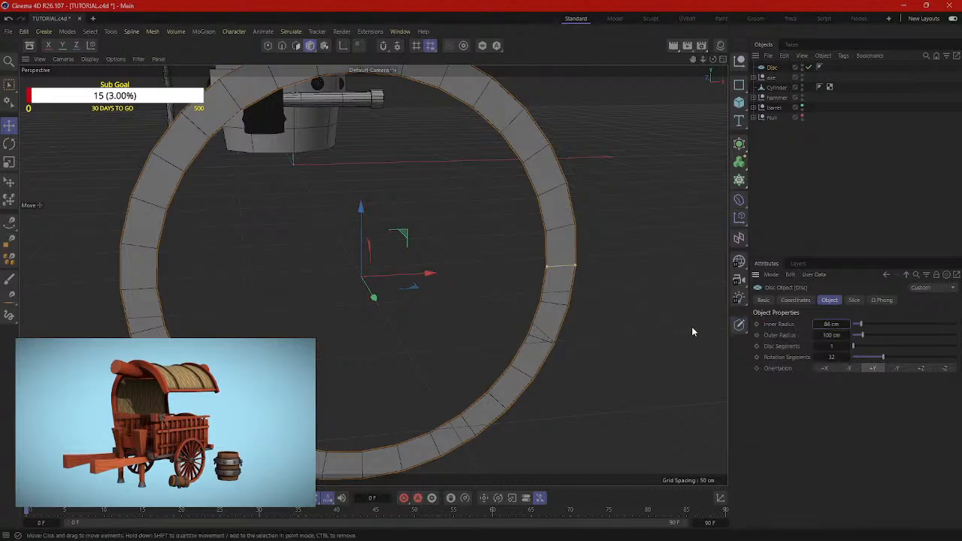
{"action": "double_click", "coordinate": [832, 325]}
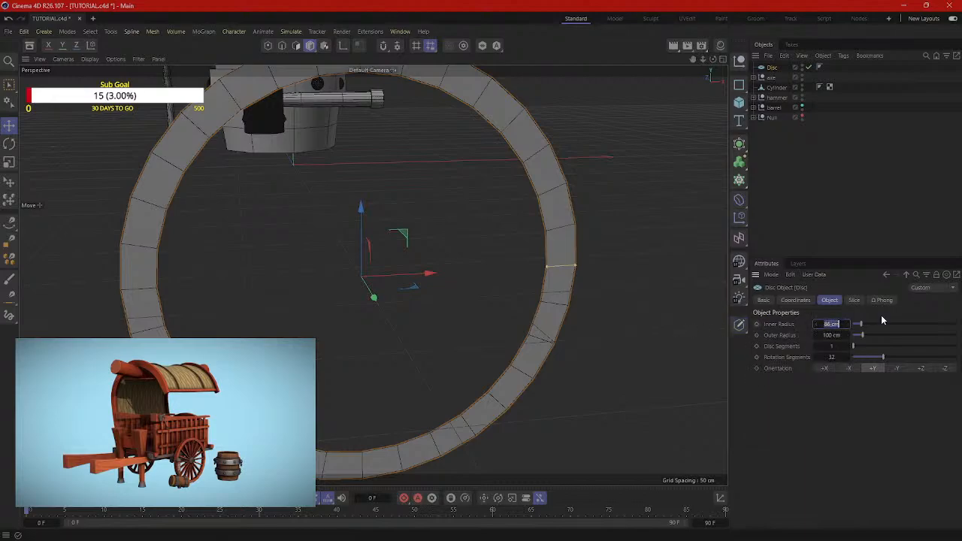
{"action": "type", "text": "85"}
{"action": "left_click", "coordinate": [679, 302]}
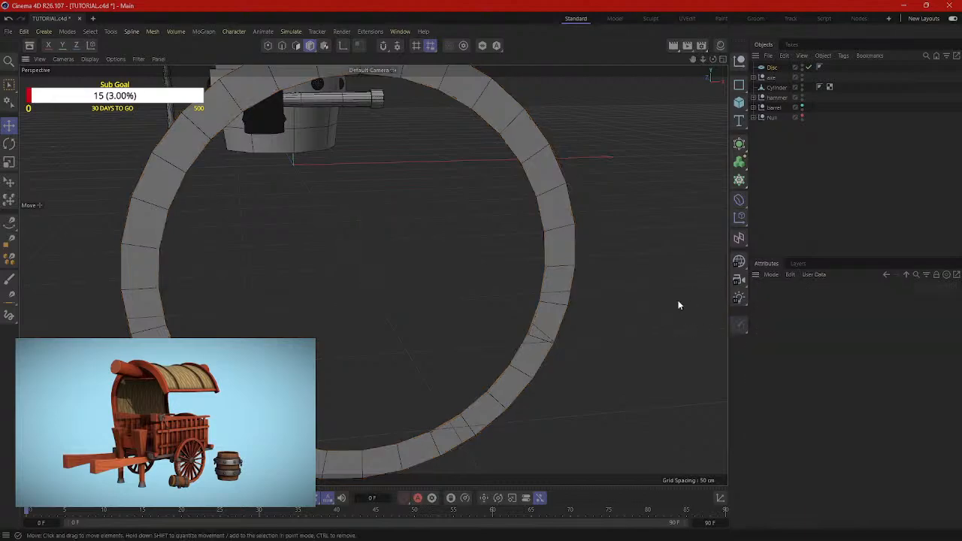
Step: Select the ring-shaped disc again and convert it to an editable polygon object
{"action": "left_click_drag", "start_coordinate": [678, 303], "coordinate": [672, 266], "text": "alt"}
{"action": "left_click", "coordinate": [771, 67]}
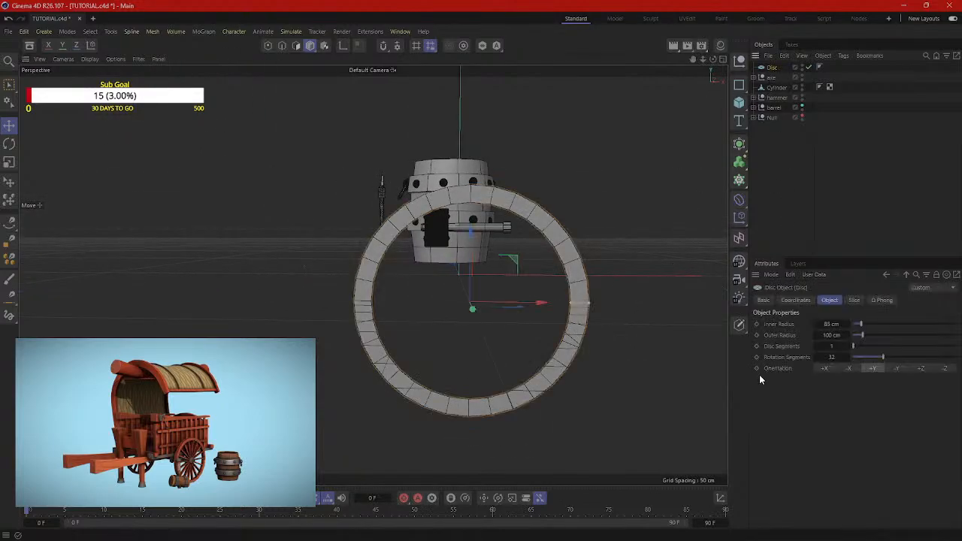
{"action": "left_click_drag", "start_coordinate": [674, 353], "coordinate": [566, 368], "text": "alt"}
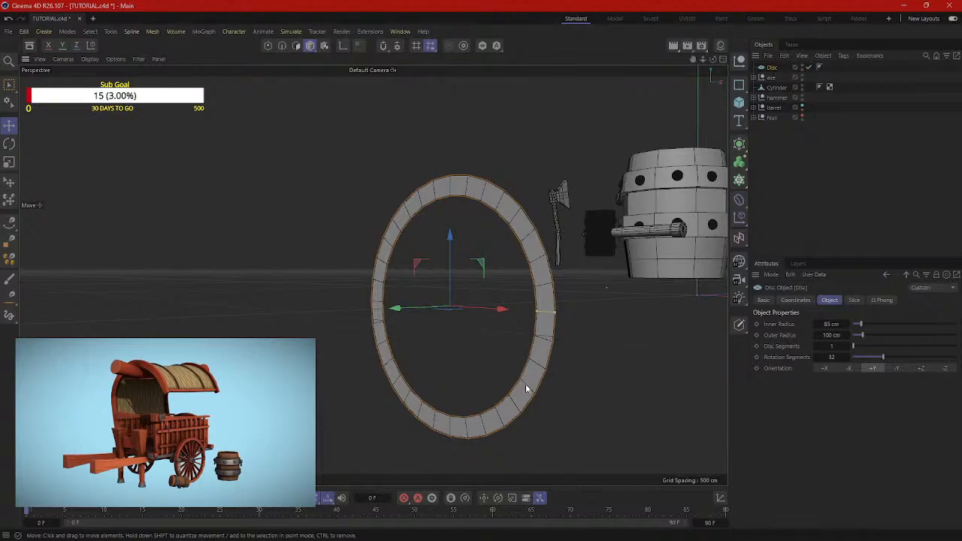
{"action": "right_click", "coordinate": [538, 380]}
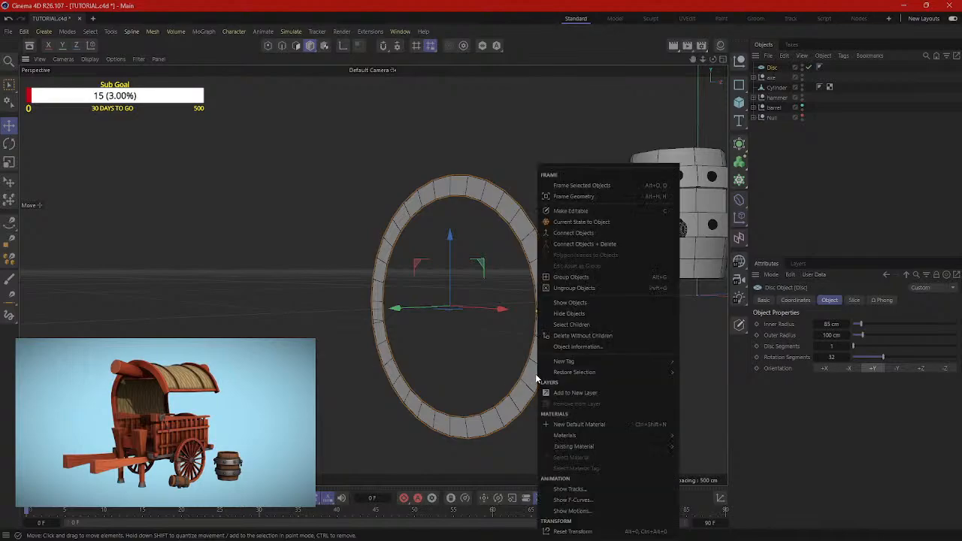
{"action": "left_click", "coordinate": [565, 215]}
{"action": "left_click_drag", "start_coordinate": [594, 301], "coordinate": [449, 371], "text": "alt"}
{"action": "key", "text": "ctrl+a"}
{"action": "middle_click", "coordinate": [538, 339]}
{"action": "middle_click", "coordinate": [288, 242]}
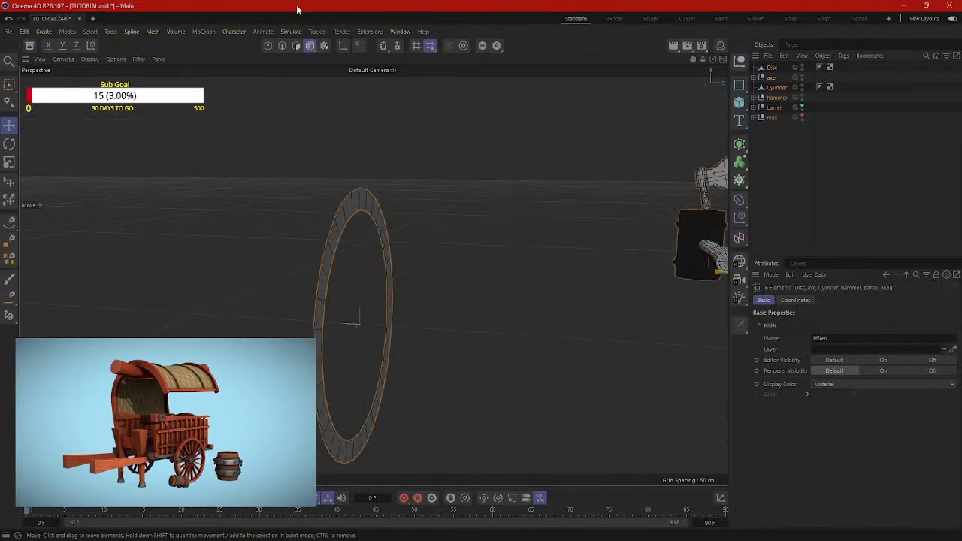
{"action": "left_click", "coordinate": [296, 45]}
{"action": "mouse_move", "coordinate": [337, 249]}
{"action": "left_mouse_down", "text": "alt"}
{"action": "mouse_move", "coordinate": [400, 286]}
{"action": "mouse_move", "coordinate": [515, 284]}
{"action": "mouse_move", "coordinate": [417, 264]}
{"action": "mouse_move", "coordinate": [509, 309]}
{"action": "mouse_move", "coordinate": [548, 288]}
{"action": "left_mouse_up", "text": "alt"}
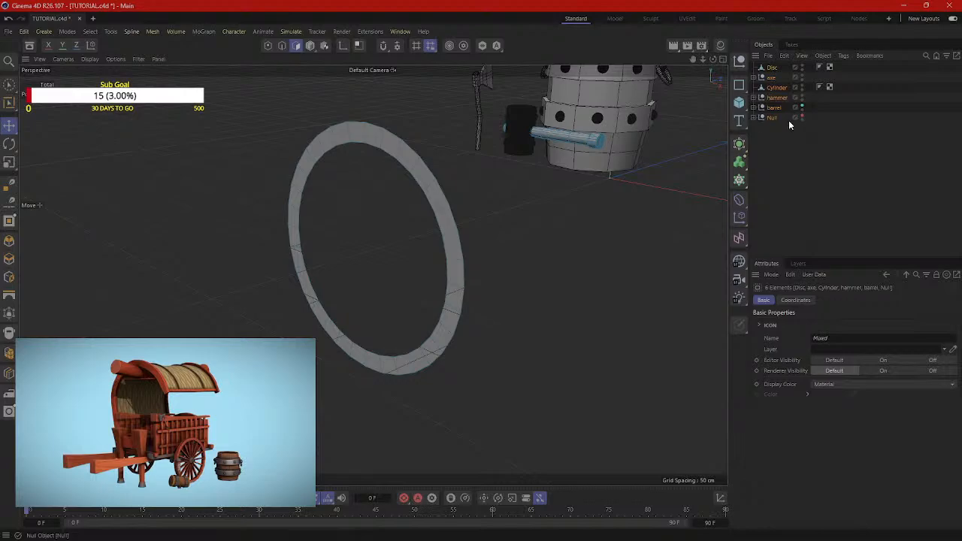
{"action": "left_click", "coordinate": [309, 46]}
{"action": "left_click", "coordinate": [450, 162]}
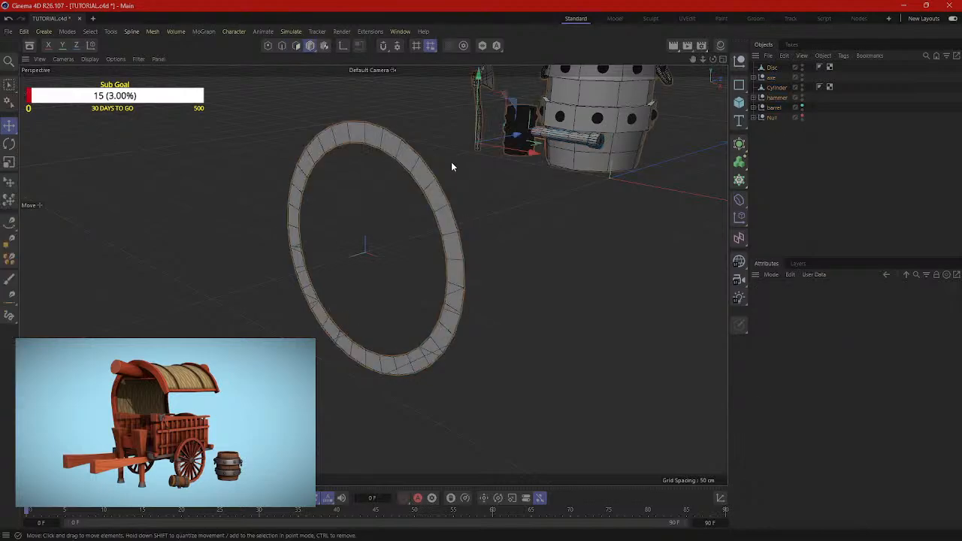
{"action": "left_click", "coordinate": [445, 236]}
{"action": "left_click", "coordinate": [398, 110]}
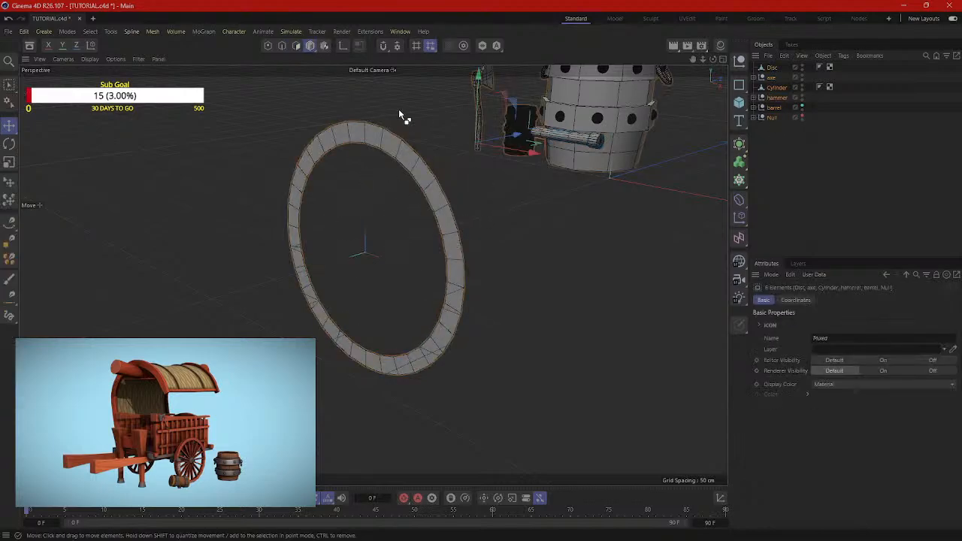
{"action": "left_click", "coordinate": [507, 182]}
Step: Select all polygons of the disc ring and extrude them with an offset of -14.2 cm
{"action": "left_click", "coordinate": [448, 233]}
{"action": "left_click", "coordinate": [296, 46]}
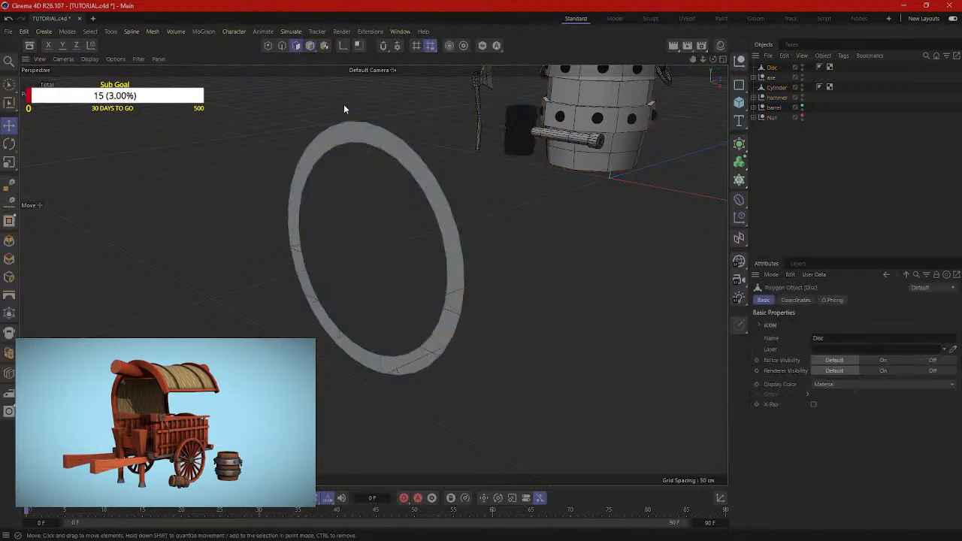
{"action": "double_click", "coordinate": [445, 233]}
{"action": "left_click_drag", "start_coordinate": [514, 266], "coordinate": [464, 203], "text": "alt"}
{"action": "right_click", "coordinate": [463, 199]}
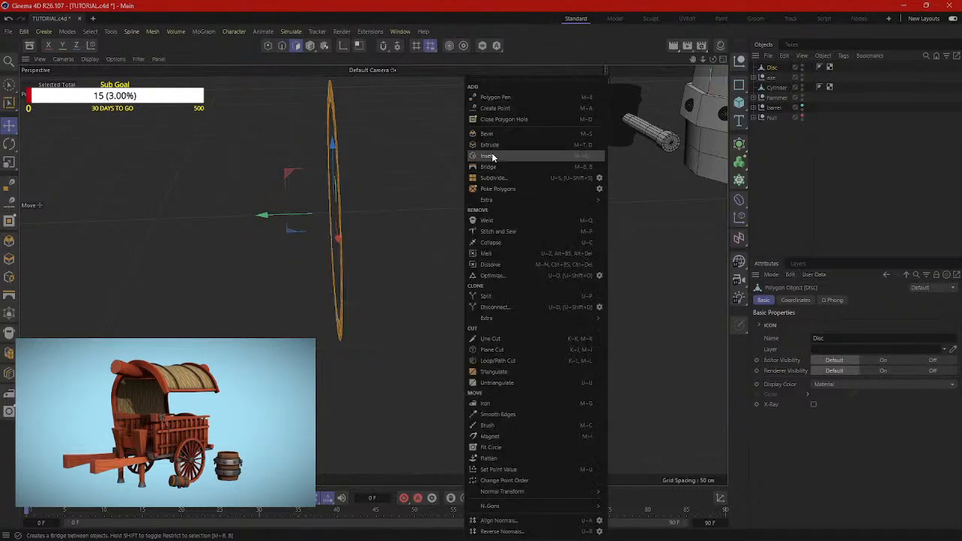
{"action": "left_click", "coordinate": [496, 142]}
{"action": "left_click_drag", "start_coordinate": [466, 162], "coordinate": [279, 218], "text": "alt"}
{"action": "mouse_move", "coordinate": [342, 191]}
{"action": "left_mouse_down", "text": "alt"}
{"action": "mouse_move", "coordinate": [389, 166]}
{"action": "mouse_move", "coordinate": [313, 225]}
{"action": "mouse_move", "coordinate": [404, 253]}
{"action": "mouse_move", "coordinate": [387, 255]}
{"action": "mouse_move", "coordinate": [418, 249]}
{"action": "mouse_move", "coordinate": [374, 246]}
{"action": "mouse_move", "coordinate": [423, 231]}
{"action": "mouse_move", "coordinate": [401, 231]}
{"action": "mouse_move", "coordinate": [389, 217]}
{"action": "mouse_move", "coordinate": [421, 228]}
{"action": "mouse_move", "coordinate": [338, 167]}
{"action": "mouse_move", "coordinate": [344, 178]}
{"action": "left_mouse_up", "text": "alt"}
Step: Reverse the normals of the ring's selected extruded polygons
{"action": "right_click", "coordinate": [346, 180]}
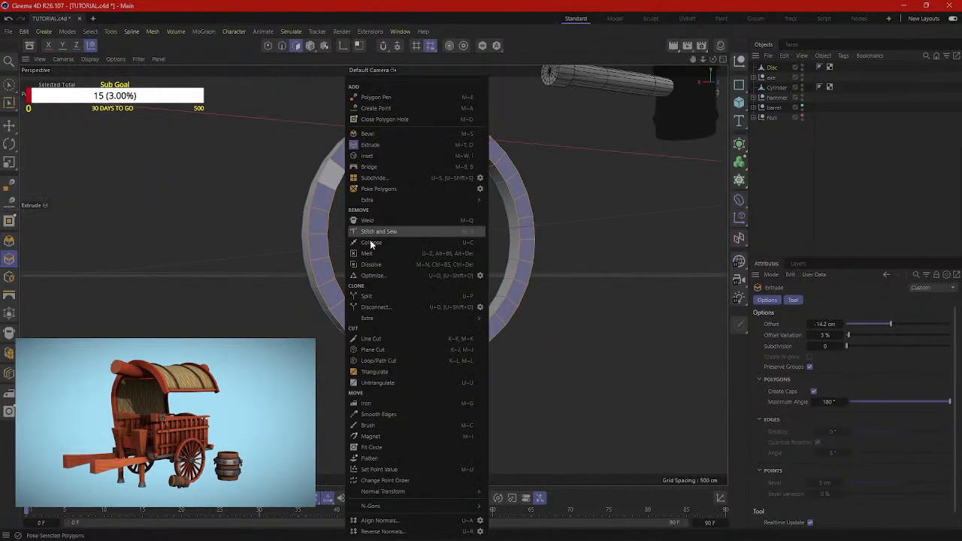
{"action": "left_click", "coordinate": [415, 531]}
{"action": "left_click_drag", "start_coordinate": [353, 427], "coordinate": [431, 255], "text": "alt"}
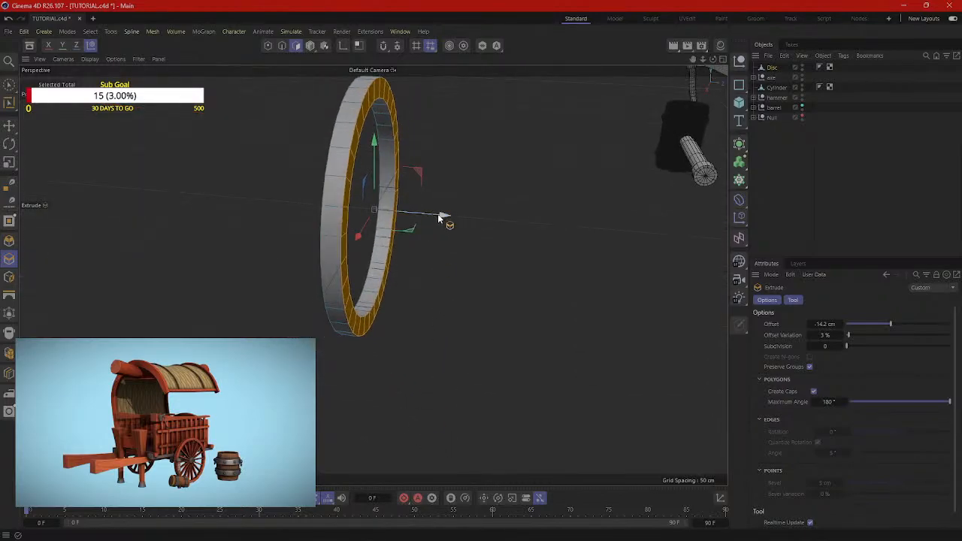
Step: Make the rim thinner by moving its selected face inward along its normal by about 3.4 cm
{"action": "left_click_drag", "start_coordinate": [441, 214], "coordinate": [441, 283], "text": "alt"}
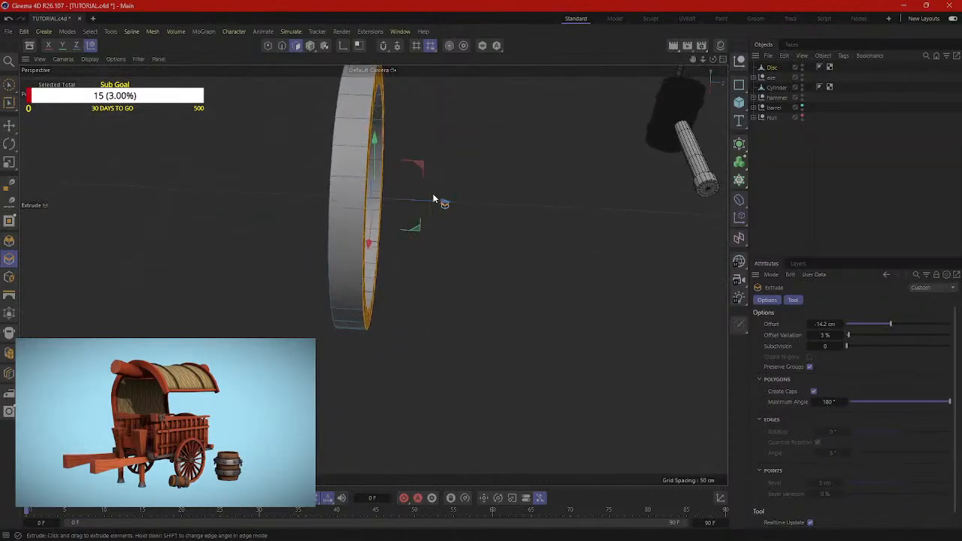
{"action": "mouse_move", "coordinate": [442, 204]}
{"action": "left_mouse_down"}
{"action": "mouse_move", "coordinate": [461, 189]}
{"action": "mouse_move", "coordinate": [466, 144]}
{"action": "mouse_move", "coordinate": [420, 177]}
{"action": "mouse_move", "coordinate": [432, 206]}
{"action": "left_mouse_up"}
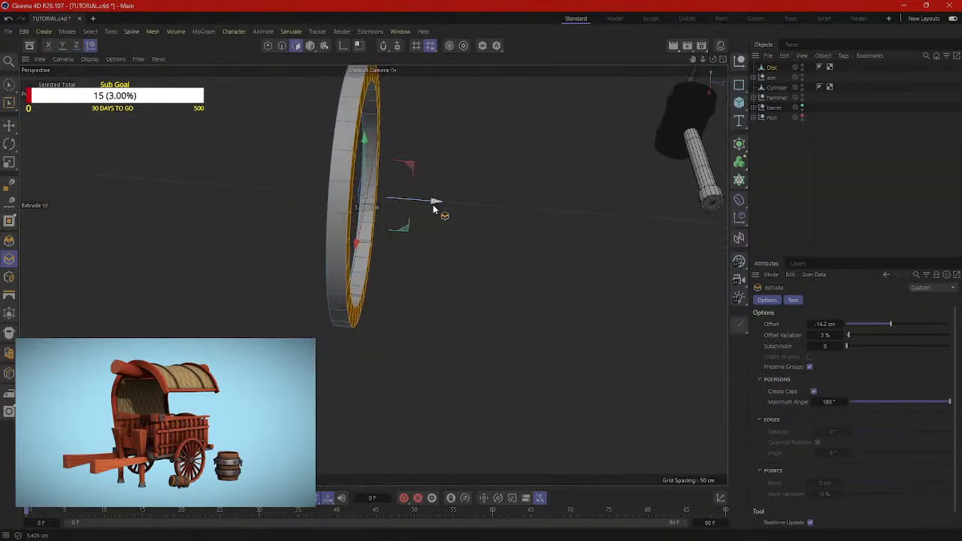
{"action": "left_click_drag", "start_coordinate": [405, 246], "coordinate": [493, 66], "text": "alt"}
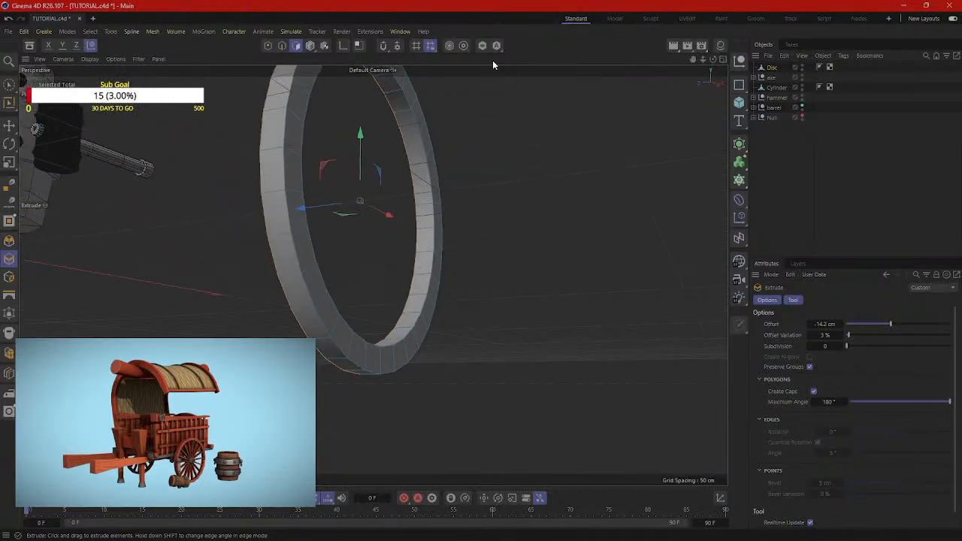
Step: Select the loop of polygons running around the inside of the rim
{"action": "left_click", "coordinate": [9, 83]}
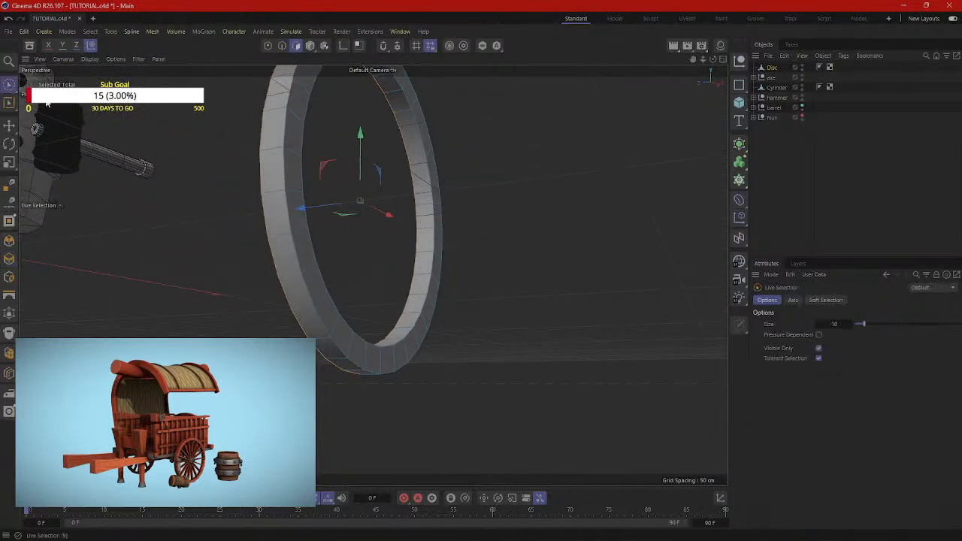
{"action": "scroll", "coordinate": [415, 188], "scroll_direction": "up", "scroll_amount": 5}
{"action": "left_click_drag", "start_coordinate": [446, 190], "coordinate": [404, 269], "text": "alt"}
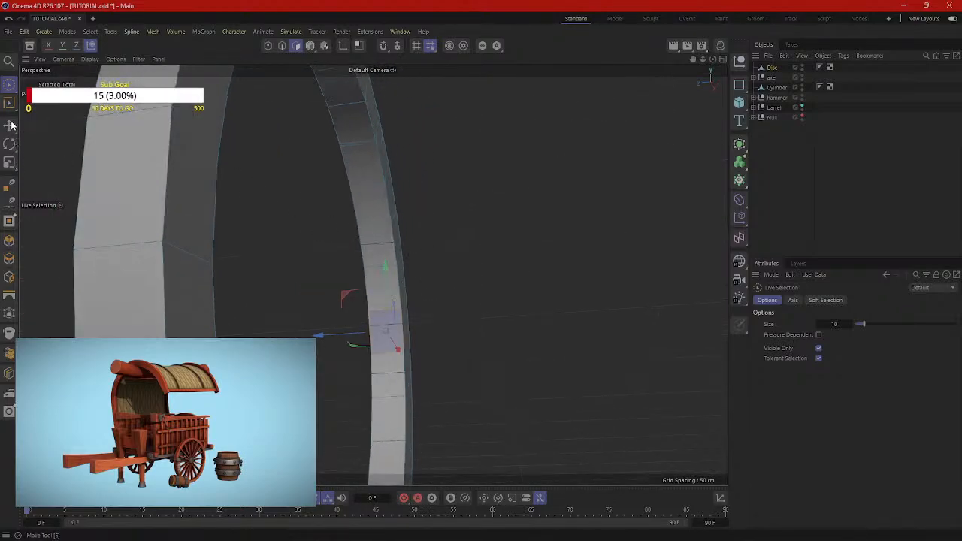
{"action": "left_click", "coordinate": [10, 106]}
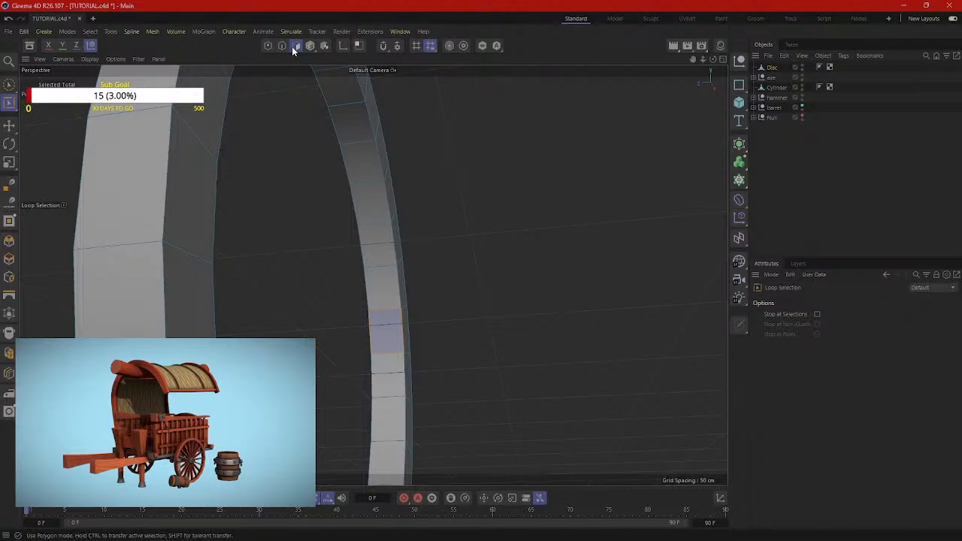
{"action": "left_click", "coordinate": [375, 183]}
{"action": "left_click_drag", "start_coordinate": [375, 184], "coordinate": [454, 243], "text": "alt"}
Step: Reverse the normals of the rim's inner polygon loop
{"action": "right_click", "coordinate": [462, 277]}
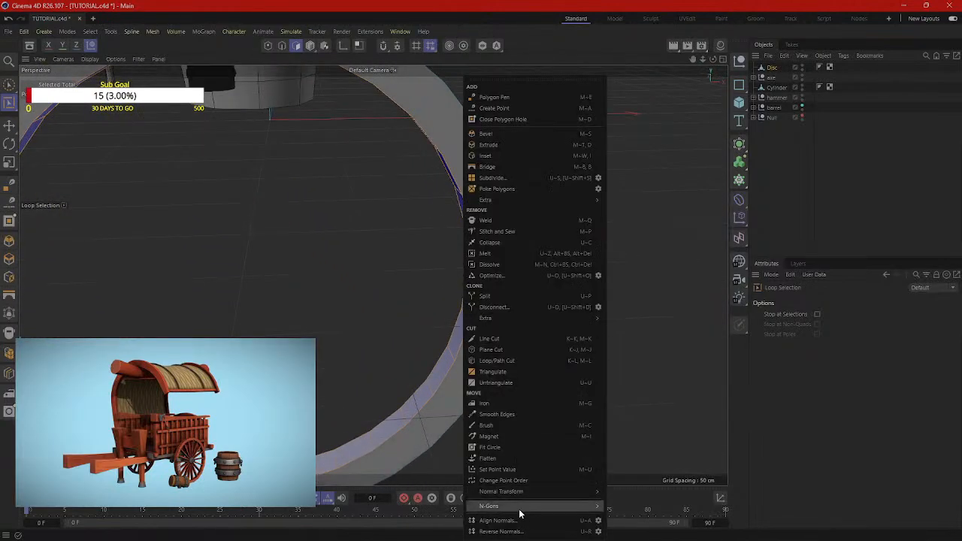
{"action": "mouse_move", "coordinate": [512, 491]}
{"action": "left_click", "coordinate": [504, 530]}
Step: Inset each polygon of the rim's inner loop individually with an offset of 1.2 cm
{"action": "left_click_drag", "start_coordinate": [501, 439], "coordinate": [567, 247], "text": "alt"}
{"action": "right_click", "coordinate": [593, 218]}
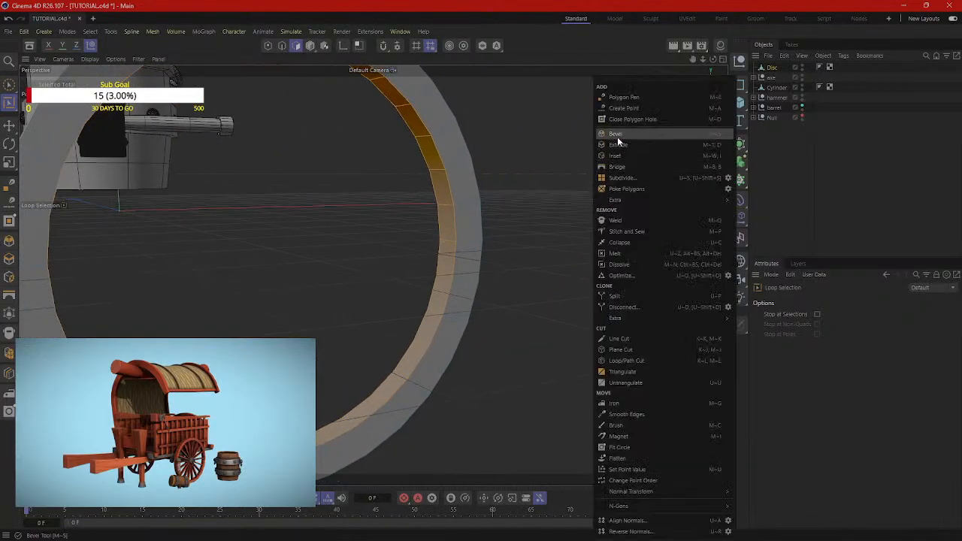
{"action": "left_click", "coordinate": [620, 156]}
{"action": "left_click_drag", "start_coordinate": [597, 193], "coordinate": [599, 212], "text": "alt"}
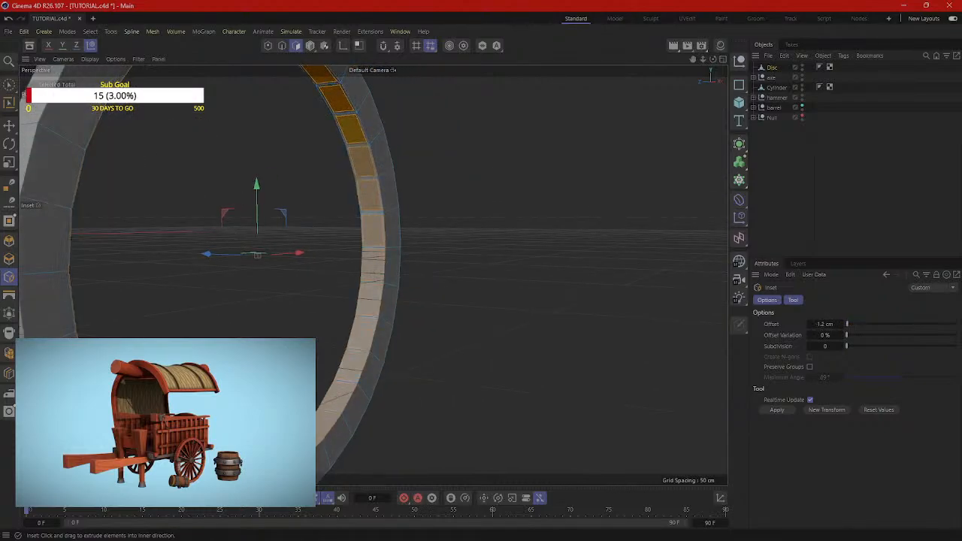
{"action": "left_click_drag", "start_coordinate": [578, 181], "coordinate": [526, 199], "text": "alt"}
Step: Try to extrude all the inset inner polygons toward the wheel's centre by 47 cm
{"action": "right_click", "coordinate": [592, 151]}
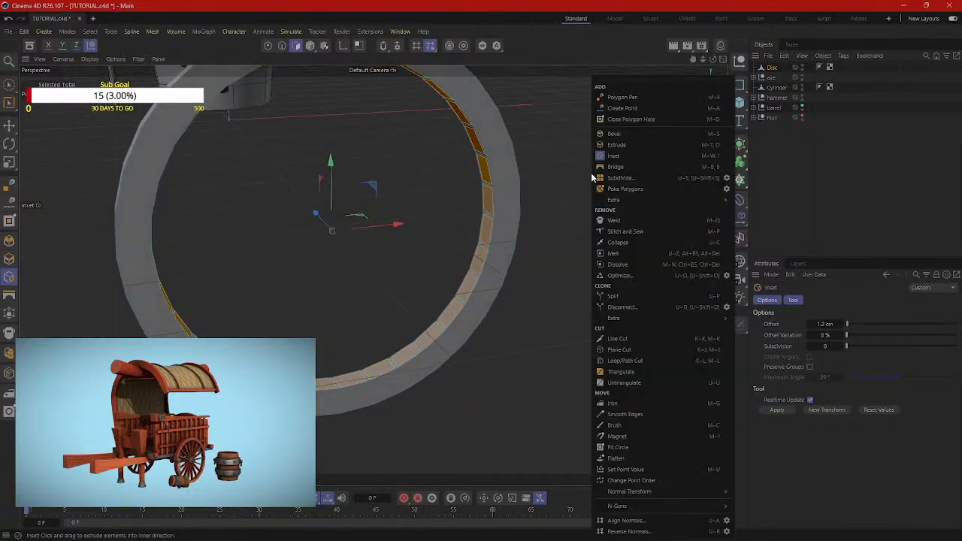
{"action": "left_click", "coordinate": [627, 148]}
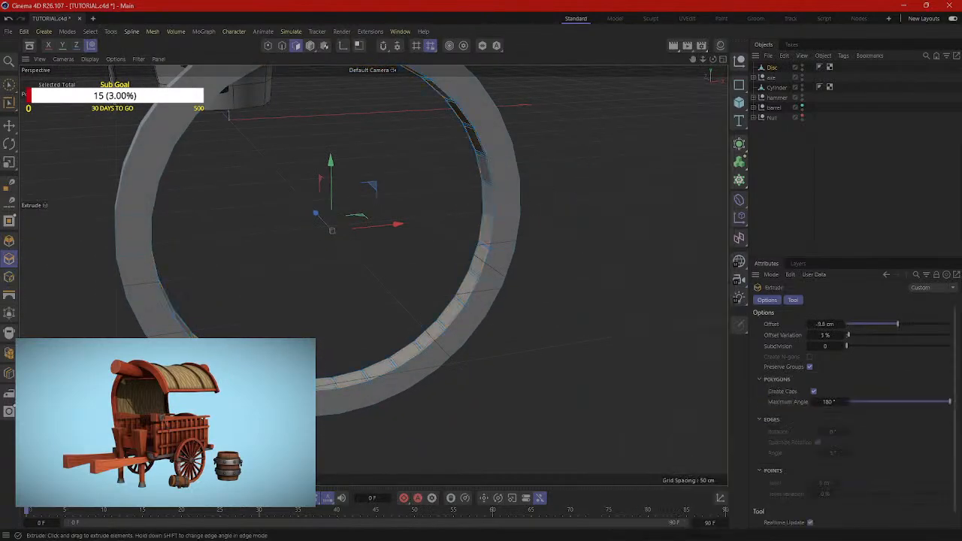
{"action": "left_click_drag", "start_coordinate": [605, 142], "coordinate": [648, 141]}
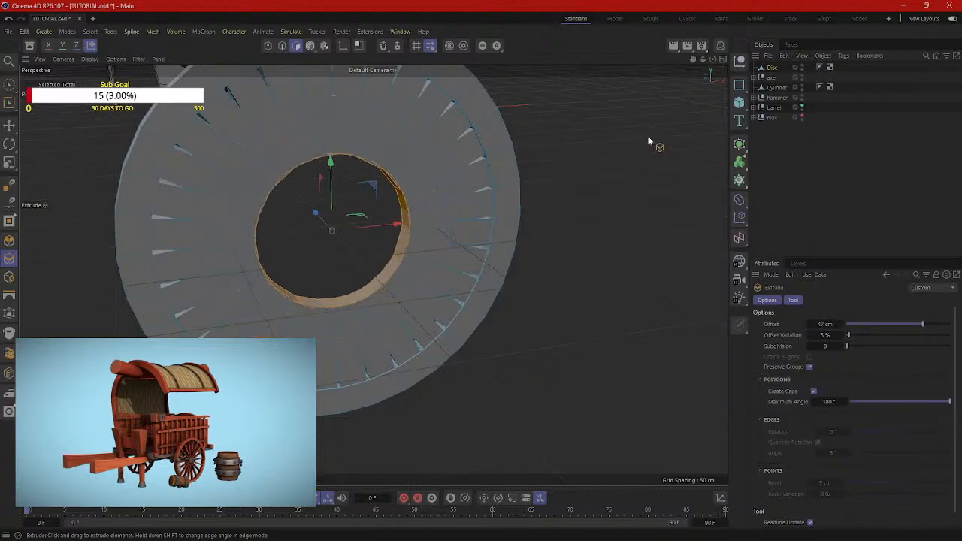
{"action": "key", "text": "ctrl+z"}
Step: Select every second inset polygon around the inside of the rim as the bases for the spokes
{"action": "left_click_drag", "start_coordinate": [568, 228], "coordinate": [530, 191], "text": "alt"}
{"action": "scroll", "coordinate": [376, 178], "scroll_direction": "up", "scroll_amount": 3}
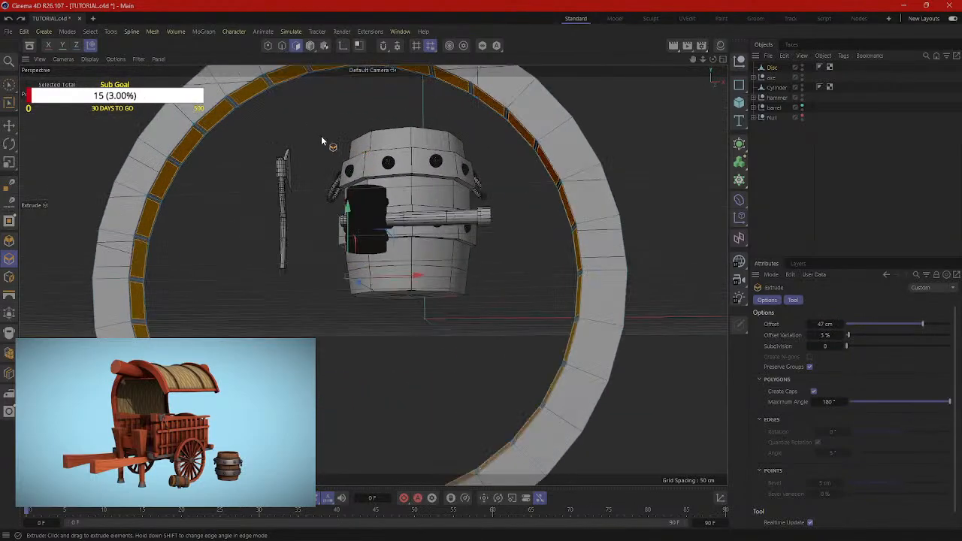
{"action": "left_click", "coordinate": [219, 117]}
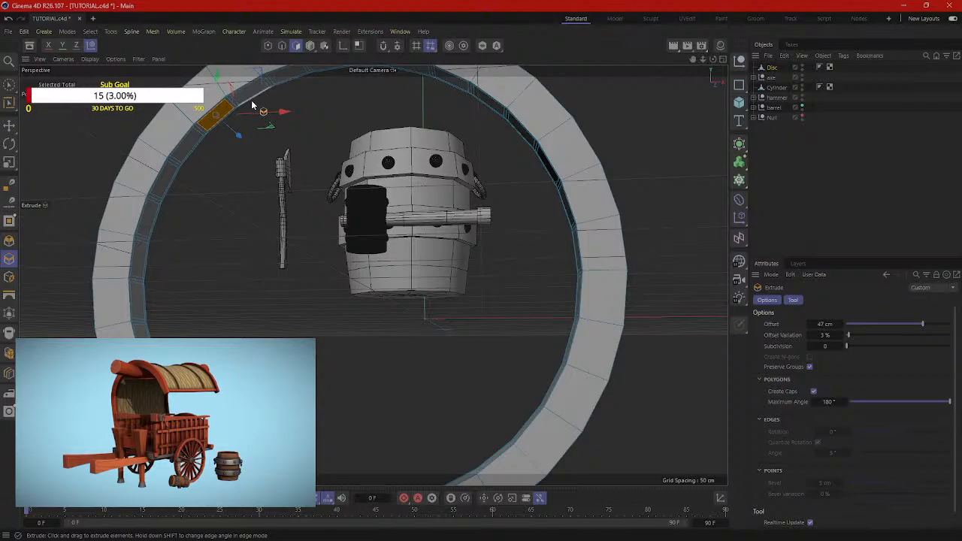
{"action": "middle_click_drag", "start_coordinate": [282, 107], "coordinate": [291, 110], "text": "alt"}
{"action": "left_click_drag", "start_coordinate": [300, 114], "coordinate": [293, 169], "text": "alt"}
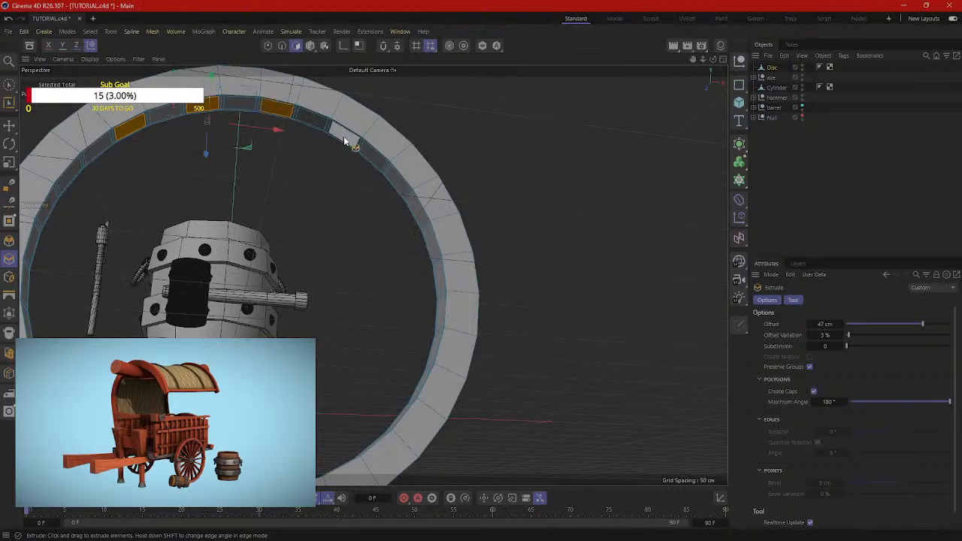
{"action": "left_click_drag", "start_coordinate": [408, 209], "coordinate": [355, 173], "text": "alt"}
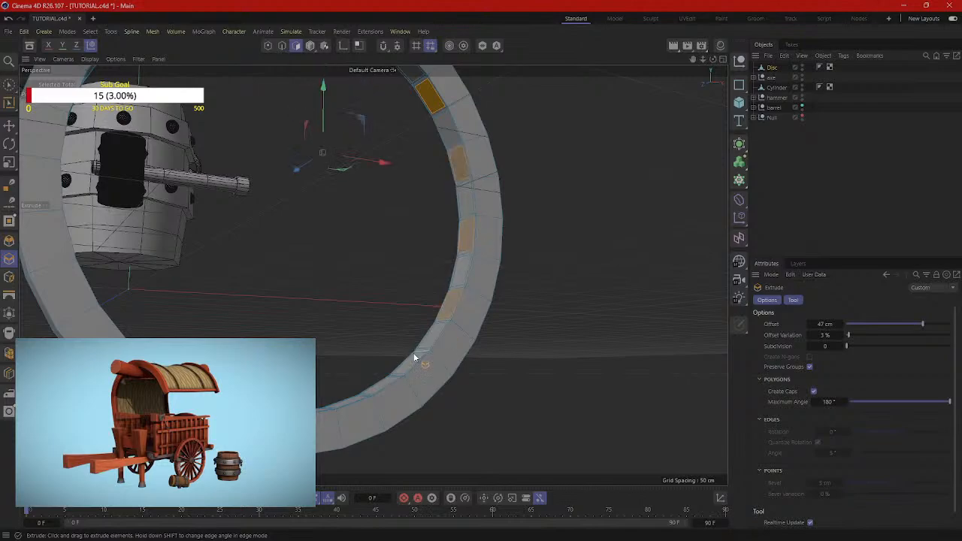
{"action": "left_click_drag", "start_coordinate": [387, 357], "coordinate": [227, 400], "text": "alt"}
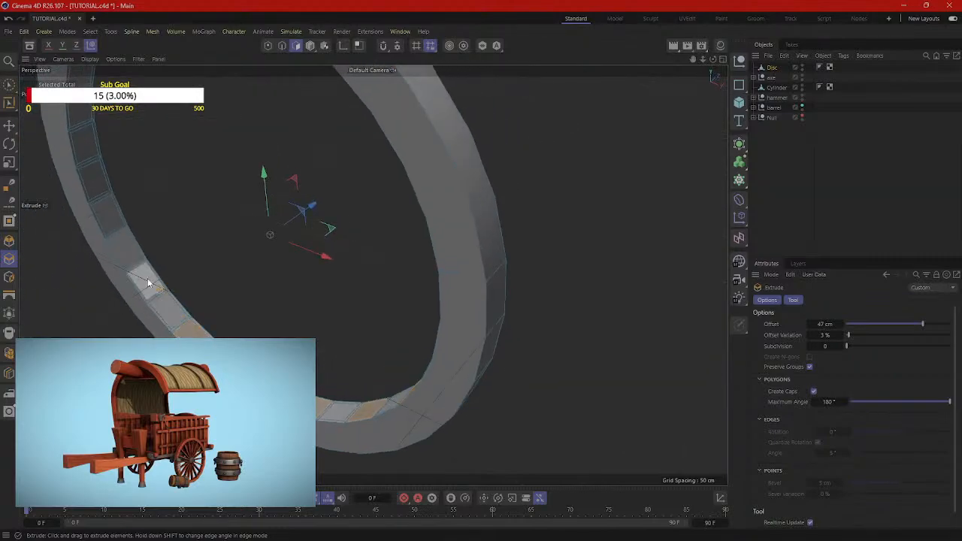
{"action": "left_click_drag", "start_coordinate": [147, 278], "coordinate": [99, 191]}
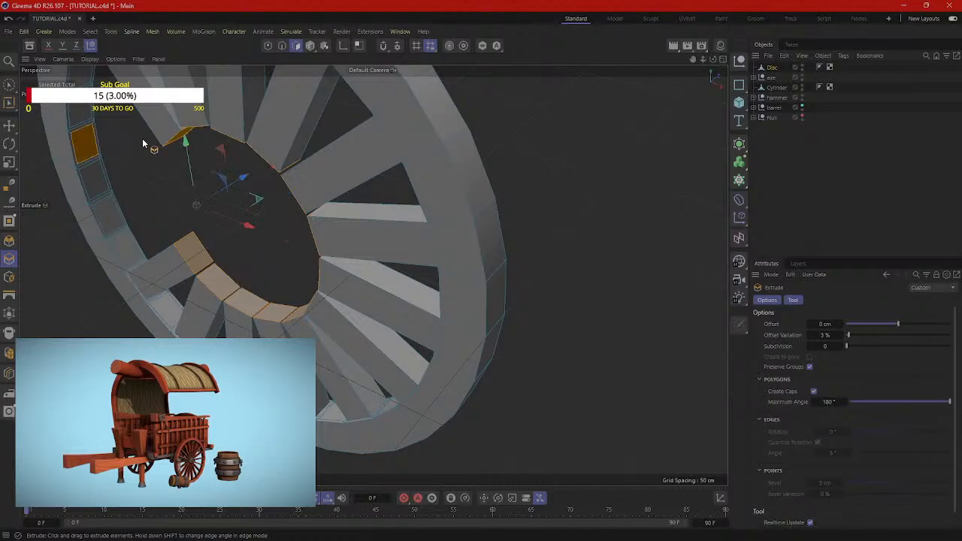
{"action": "middle_click_drag", "start_coordinate": [142, 140], "coordinate": [218, 234], "text": "alt"}
{"action": "key", "text": "ctrl+z"}
{"action": "key", "text": "ctrl+z"}
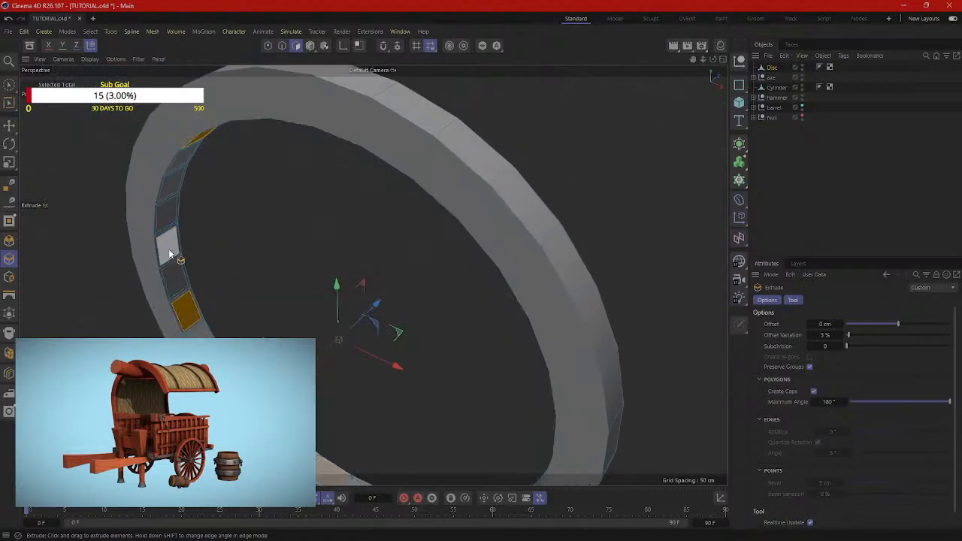
Step: Extrude the selected inner rim faces about 63.3 cm inward to form spokes and Normal Scale their end faces to 43%
{"action": "left_click_drag", "start_coordinate": [238, 241], "coordinate": [297, 175], "text": "alt"}
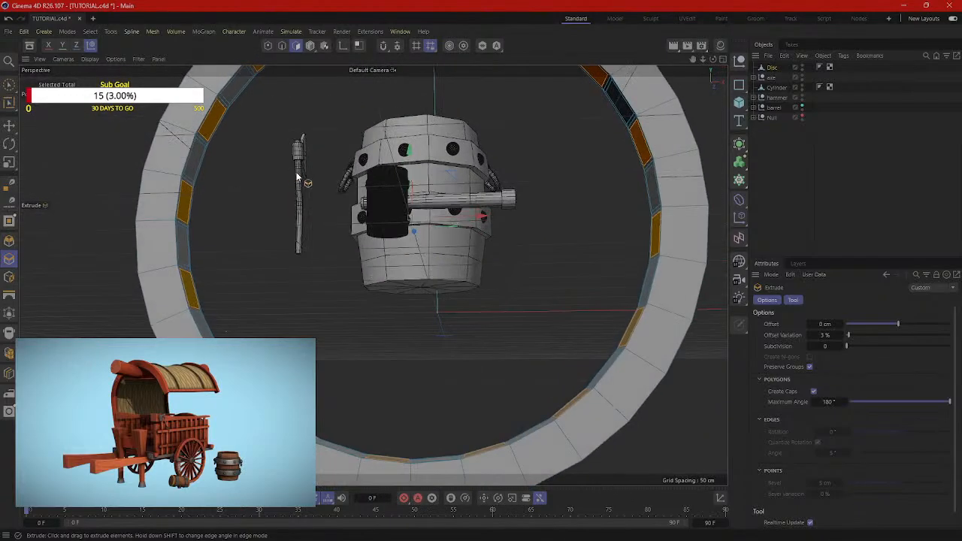
{"action": "left_click_drag", "start_coordinate": [897, 324], "coordinate": [931, 323]}
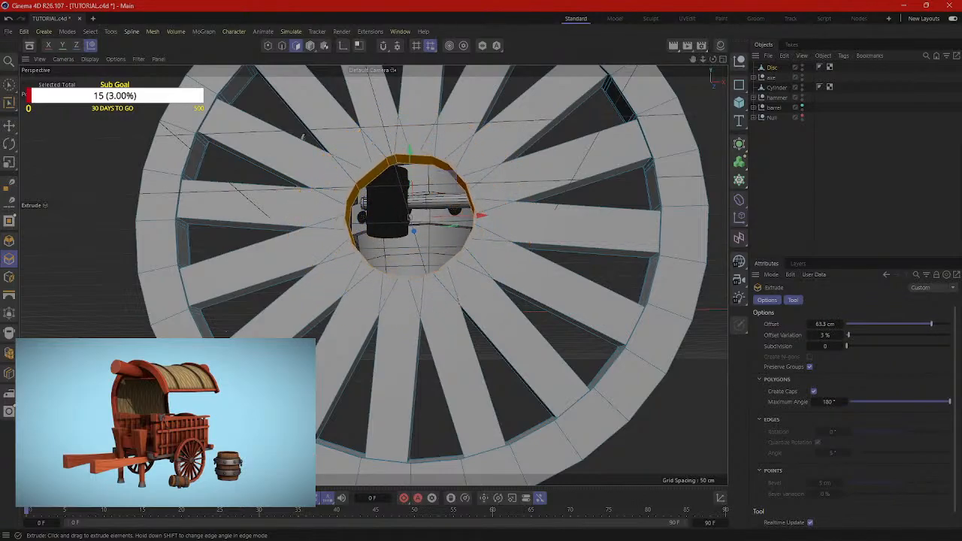
{"action": "left_click_drag", "start_coordinate": [15, 164], "coordinate": [74, 199]}
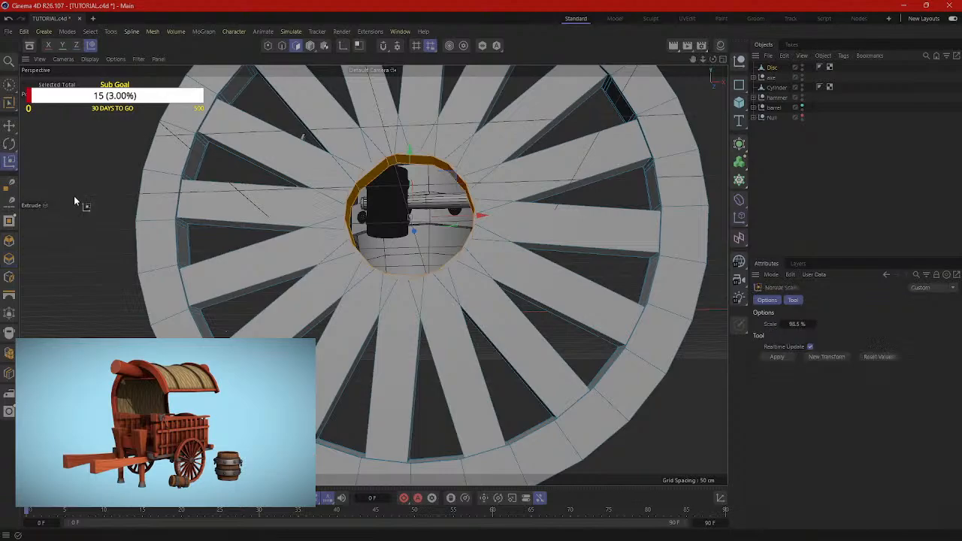
{"action": "left_click_drag", "start_coordinate": [460, 183], "coordinate": [410, 183]}
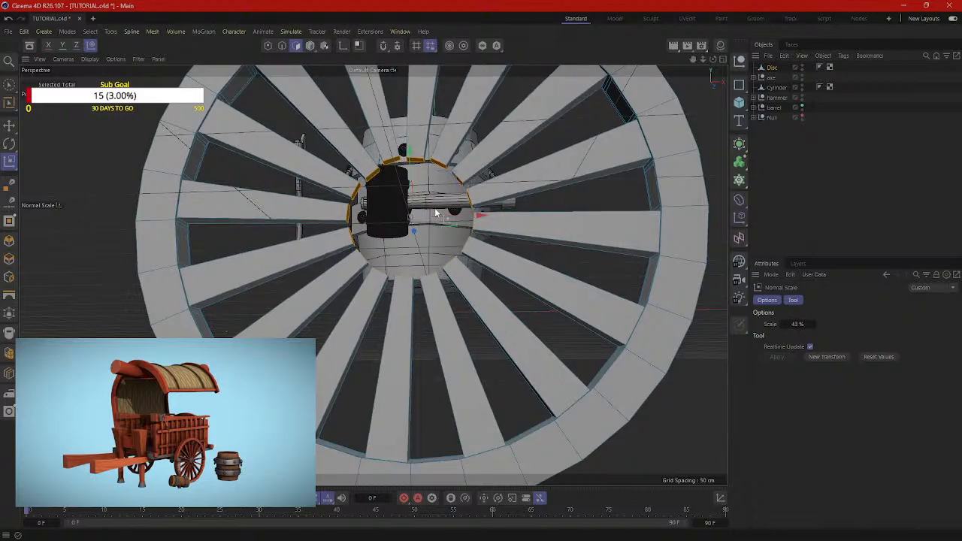
Step: Extrude the selected spoke-end faces about 1.4 cm further toward the wheel's centre
{"action": "right_click", "coordinate": [341, 162]}
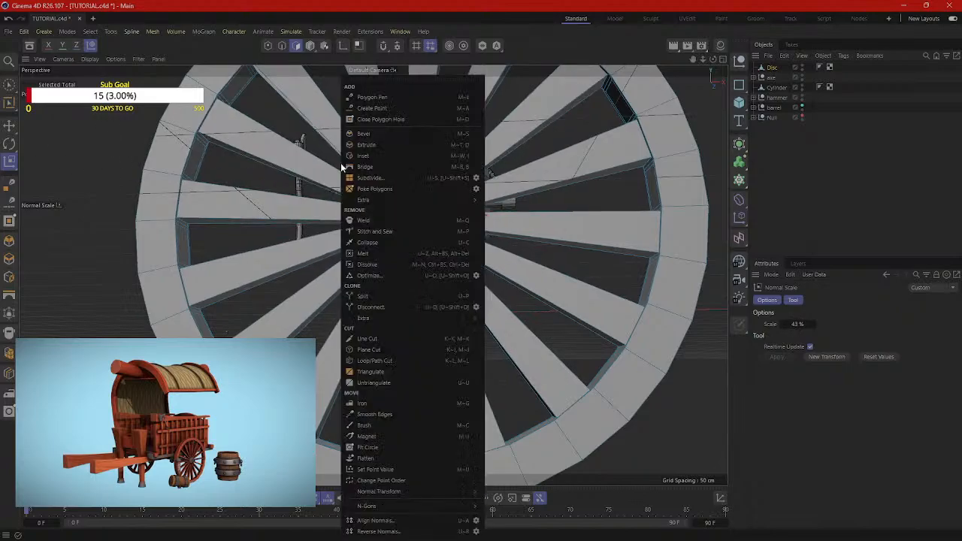
{"action": "left_click", "coordinate": [410, 145]}
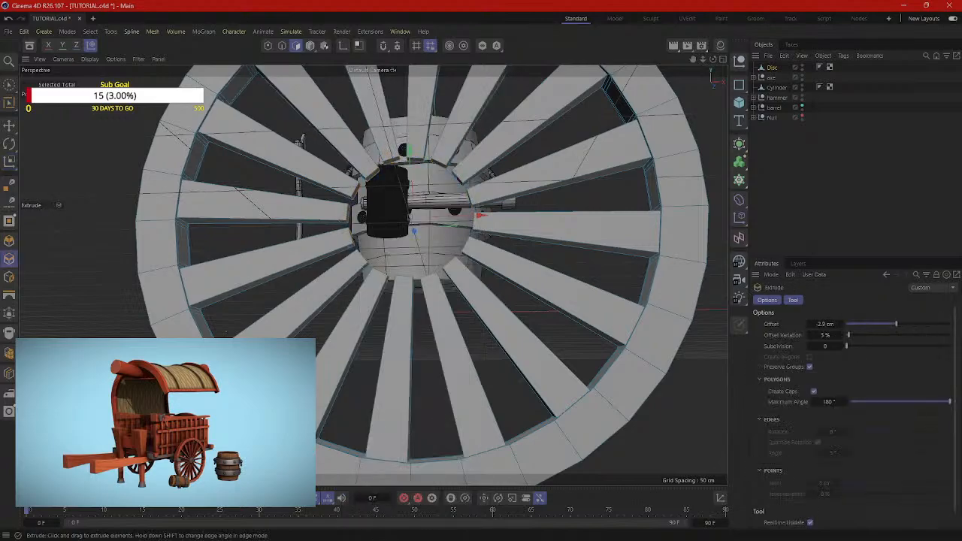
{"action": "left_click_drag", "start_coordinate": [409, 165], "coordinate": [439, 166]}
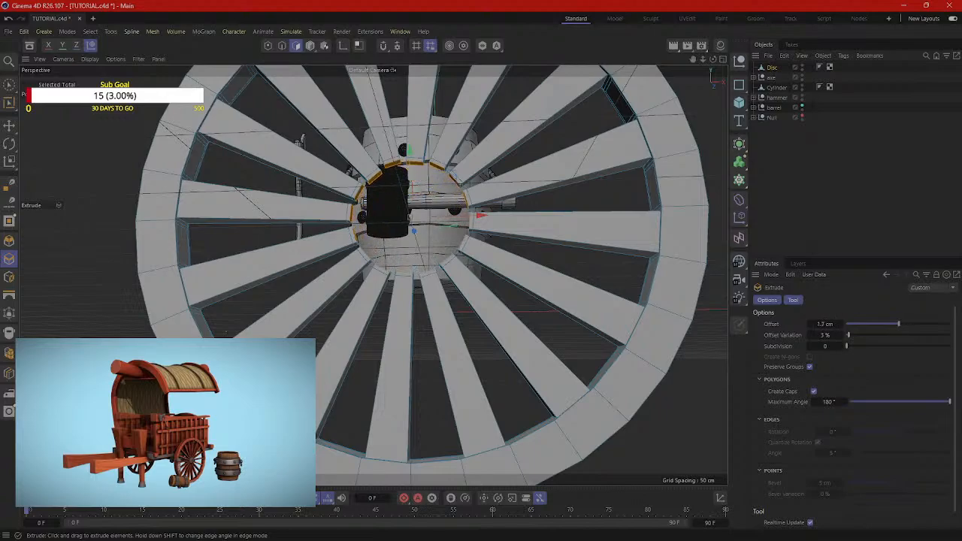
Step: Try scaling the spoke-end faces along a single axis and welding them into one point at the wheel's centre
{"action": "left_click_drag", "start_coordinate": [462, 149], "coordinate": [369, 240], "text": "alt"}
{"action": "scroll", "coordinate": [371, 233], "scroll_direction": "down", "scroll_amount": 9}
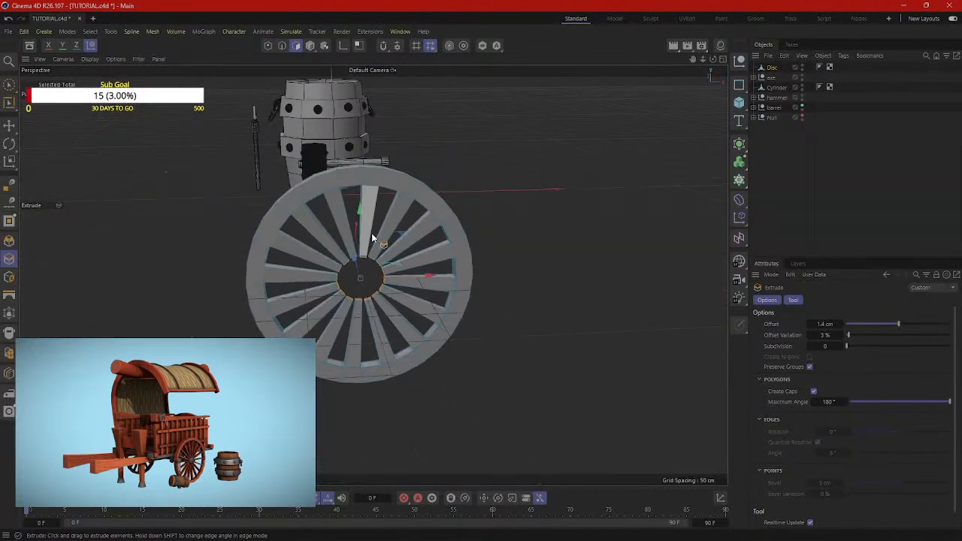
{"action": "left_click_drag", "start_coordinate": [381, 307], "coordinate": [459, 302], "text": "alt"}
{"action": "scroll", "coordinate": [379, 280], "scroll_direction": "up", "scroll_amount": 10}
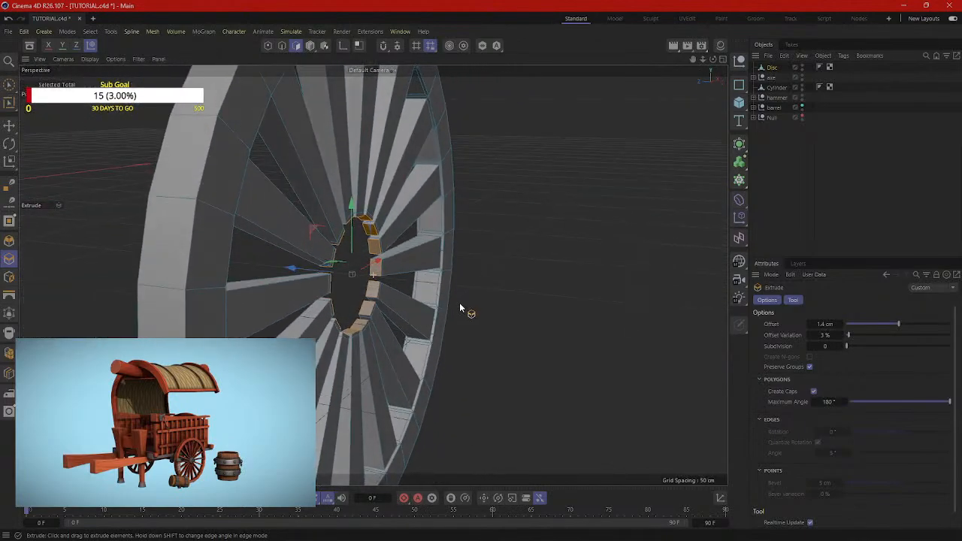
{"action": "key", "text": "t"}
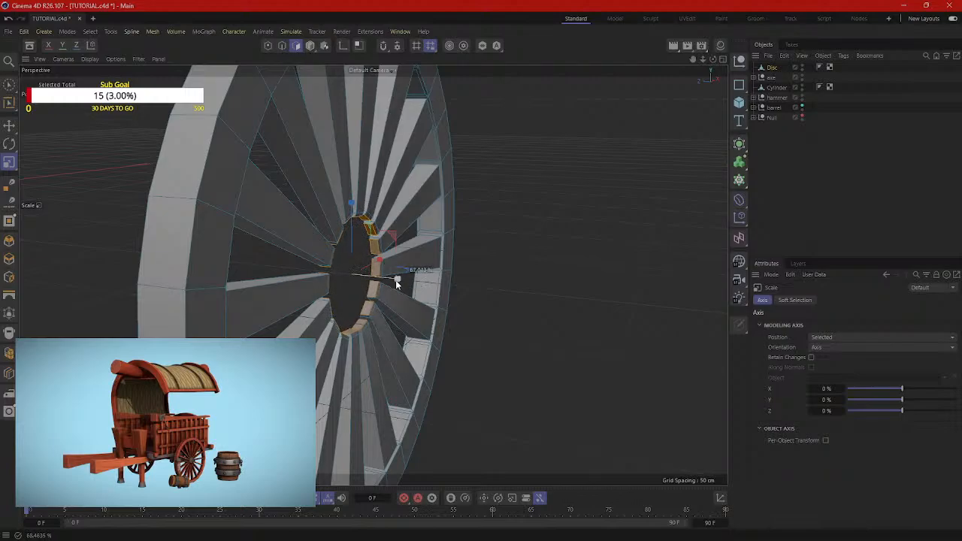
{"action": "left_click_drag", "start_coordinate": [397, 284], "coordinate": [276, 241], "text": "alt"}
{"action": "right_click_drag", "start_coordinate": [275, 238], "coordinate": [375, 206], "text": "alt"}
{"action": "right_click", "coordinate": [372, 201]}
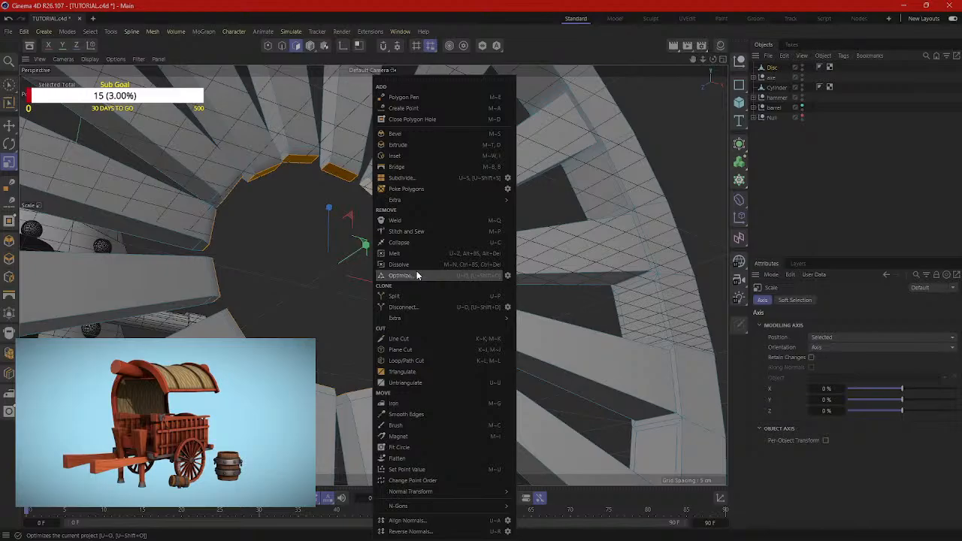
{"action": "left_click", "coordinate": [394, 220]}
{"action": "left_click", "coordinate": [327, 272]}
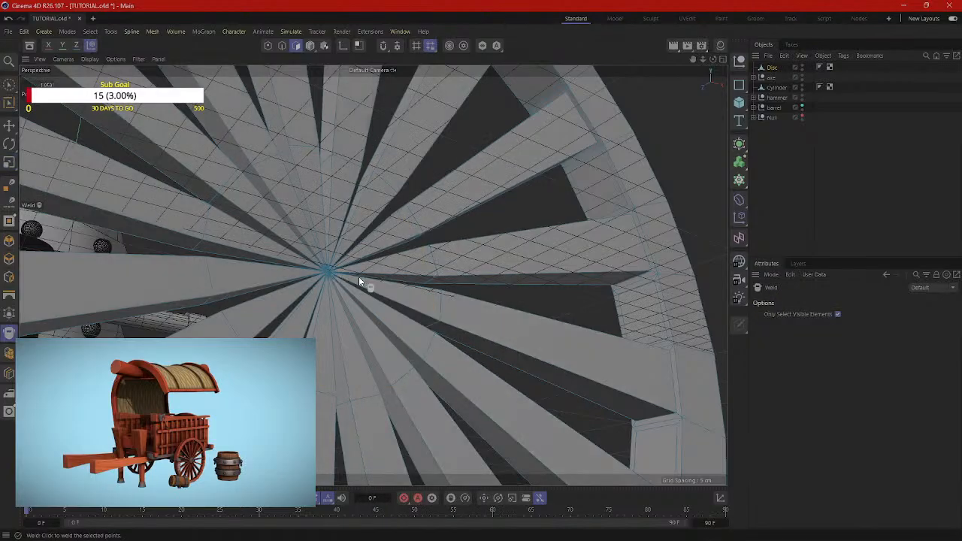
{"action": "mouse_move", "coordinate": [358, 277]}
{"action": "left_mouse_down", "text": "alt"}
{"action": "mouse_move", "coordinate": [311, 317]}
{"action": "mouse_move", "coordinate": [359, 278]}
{"action": "mouse_move", "coordinate": [359, 334]}
{"action": "mouse_move", "coordinate": [338, 393]}
{"action": "mouse_move", "coordinate": [316, 318]}
{"action": "mouse_move", "coordinate": [408, 278]}
{"action": "mouse_move", "coordinate": [356, 338]}
{"action": "mouse_move", "coordinate": [217, 284]}
{"action": "mouse_move", "coordinate": [317, 294]}
{"action": "left_mouse_up", "text": "alt"}
Step: Try to bridge the selected end faces of neighbouring spokes around the wheel's hub opening with the Bridge tool
{"action": "right_click", "coordinate": [317, 294]}
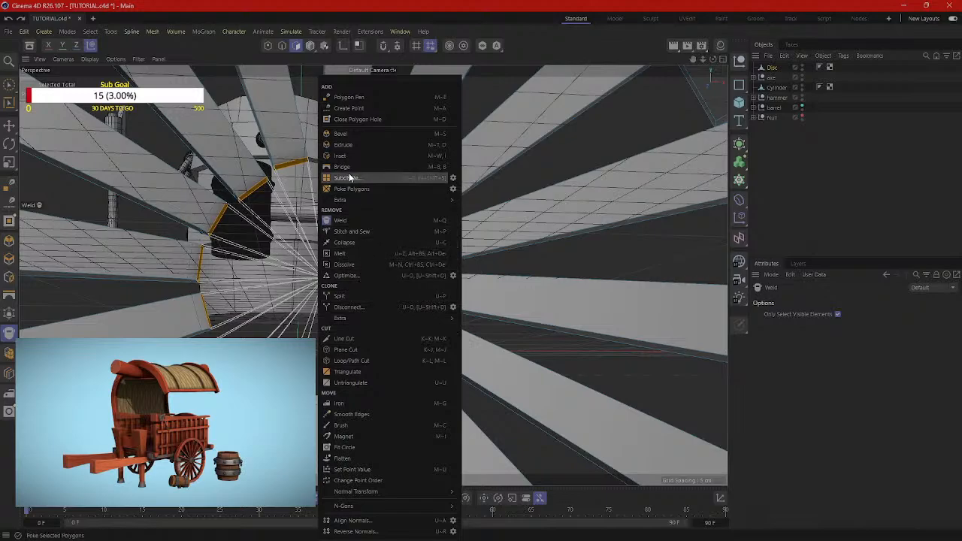
{"action": "left_click", "coordinate": [347, 166]}
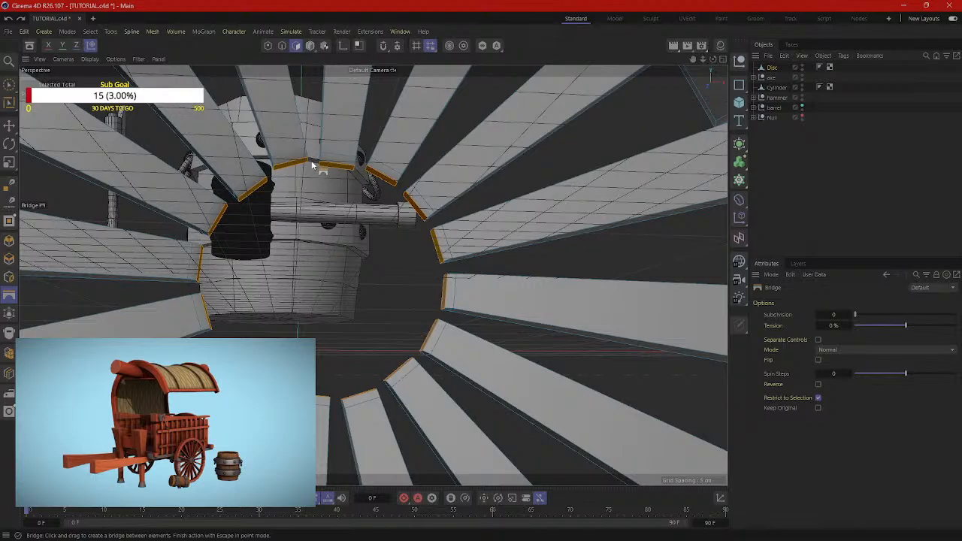
{"action": "scroll", "coordinate": [311, 167], "scroll_direction": "up", "scroll_amount": 5}
{"action": "scroll", "coordinate": [320, 159], "scroll_direction": "down", "scroll_amount": 6}
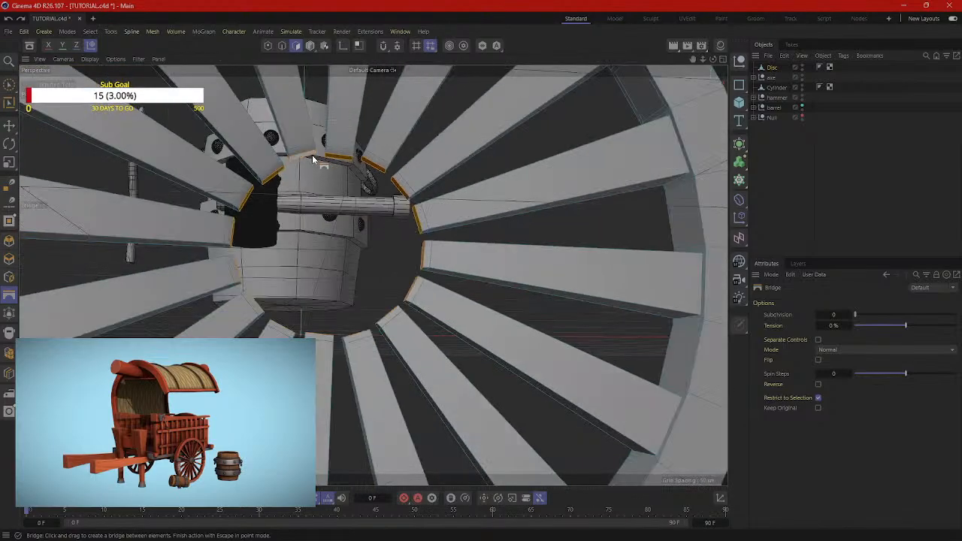
{"action": "scroll", "coordinate": [312, 155], "scroll_direction": "up", "scroll_amount": 4}
{"action": "left_click_drag", "start_coordinate": [312, 155], "coordinate": [308, 271], "text": "alt"}
{"action": "scroll", "coordinate": [345, 167], "scroll_direction": "down", "scroll_amount": 4}
{"action": "scroll", "coordinate": [334, 297], "scroll_direction": "up", "scroll_amount": 3}
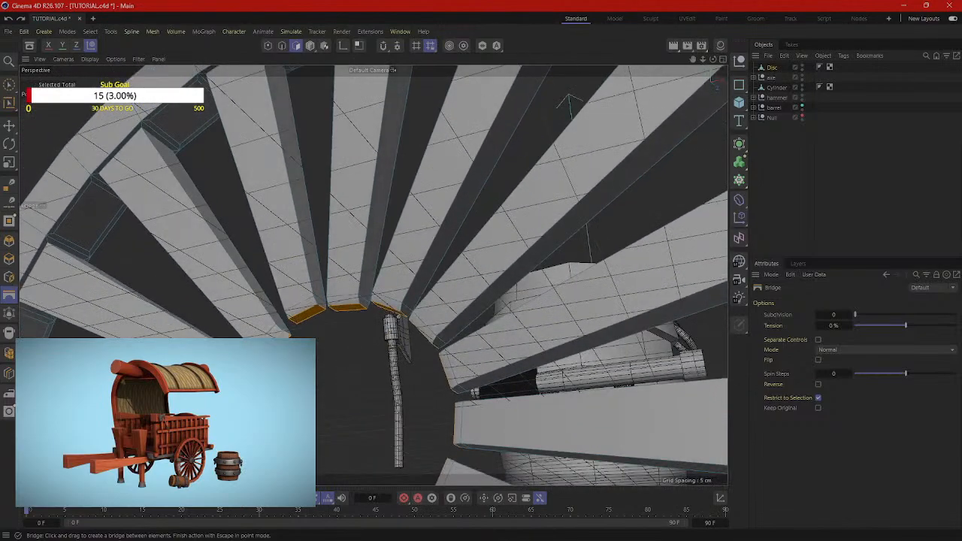
{"action": "left_click", "coordinate": [292, 323], "text": "shift"}
{"action": "left_click", "coordinate": [284, 334], "text": "shift"}
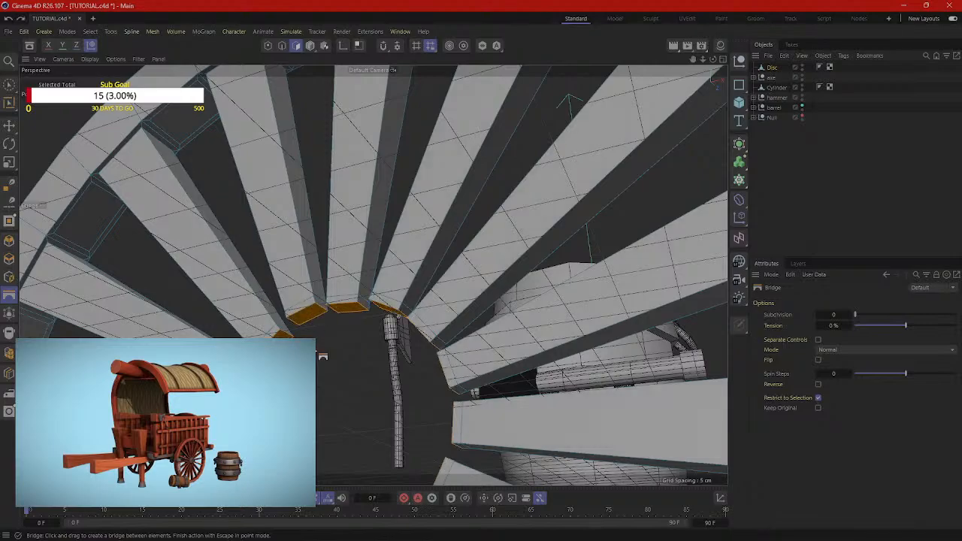
{"action": "left_click_drag", "start_coordinate": [311, 351], "coordinate": [342, 192], "text": "alt"}
{"action": "left_click_drag", "start_coordinate": [325, 160], "coordinate": [324, 200], "text": "alt"}
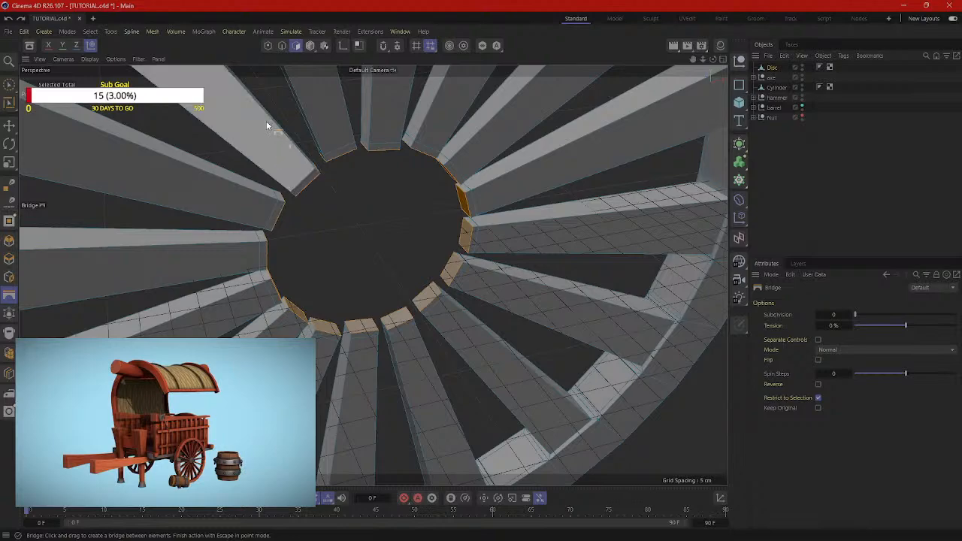
Step: Switch to edge mode and bridge the facing edges of two neighbouring spoke ends at the hub opening
{"action": "left_click", "coordinate": [282, 45]}
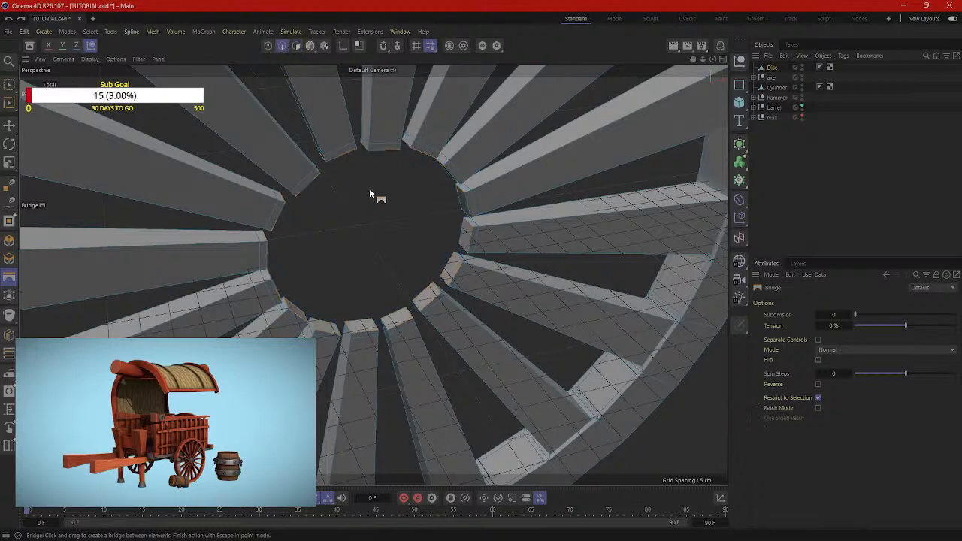
{"action": "left_click_drag", "start_coordinate": [369, 188], "coordinate": [323, 188], "text": "alt"}
{"action": "right_click", "coordinate": [376, 278]}
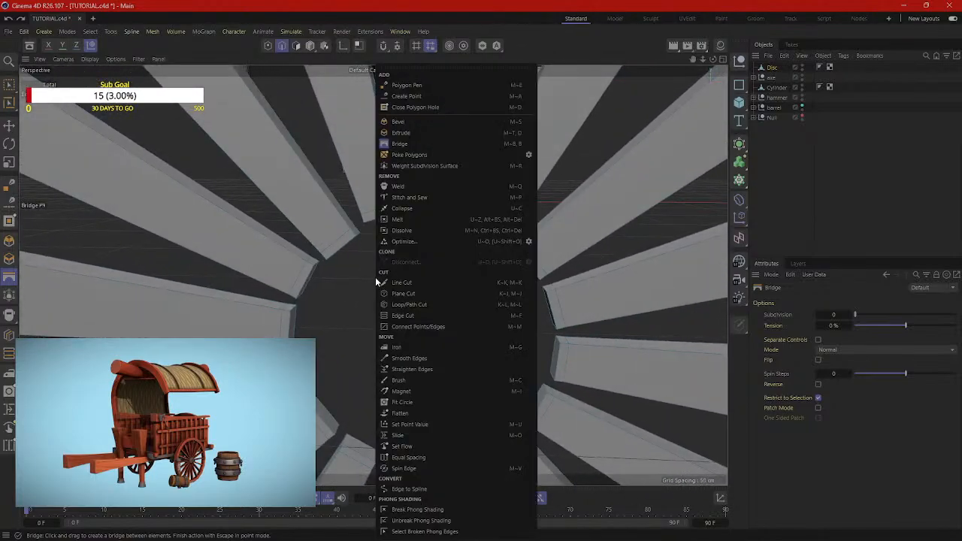
{"action": "left_click", "coordinate": [399, 145]}
{"action": "scroll", "coordinate": [338, 192], "scroll_direction": "up", "scroll_amount": 3}
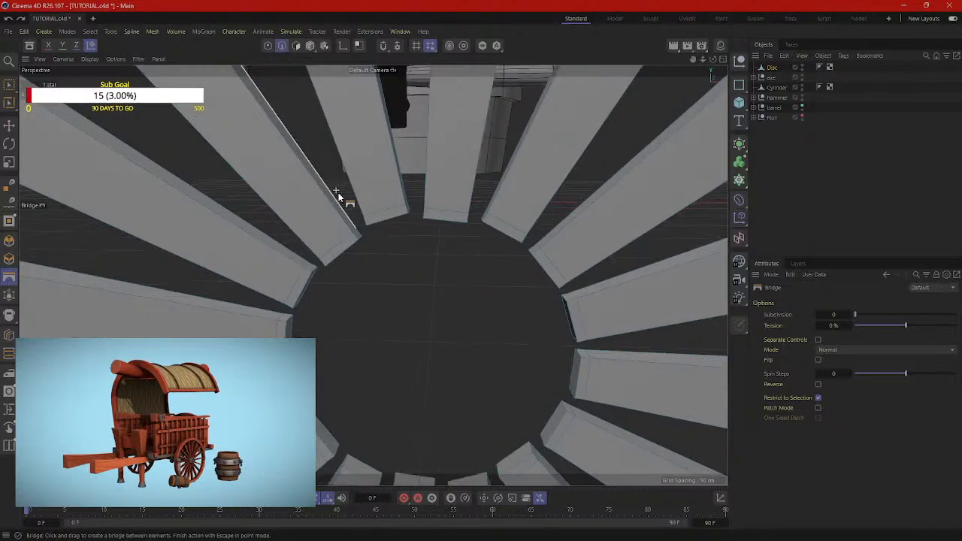
{"action": "left_click_drag", "start_coordinate": [363, 244], "coordinate": [399, 264], "text": "alt"}
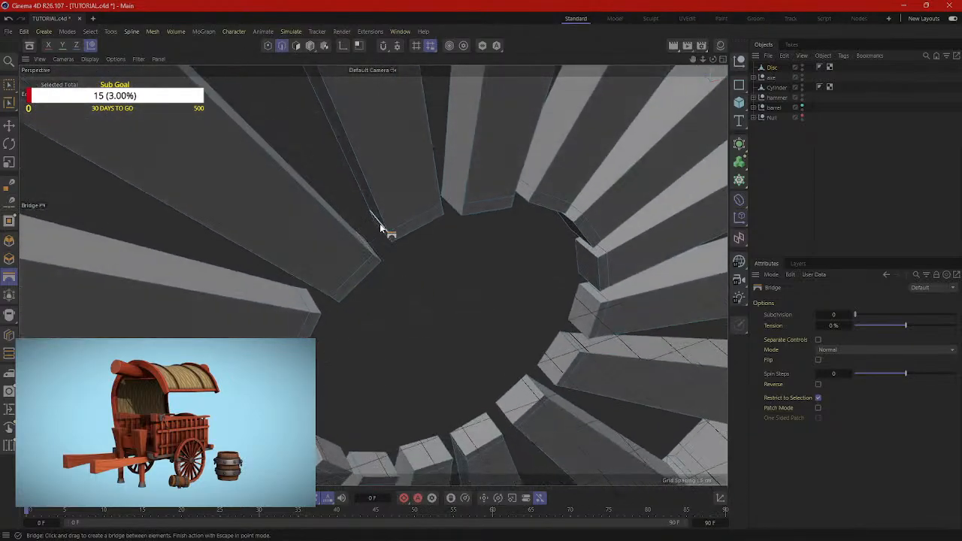
{"action": "left_click_drag", "start_coordinate": [380, 224], "coordinate": [372, 267]}
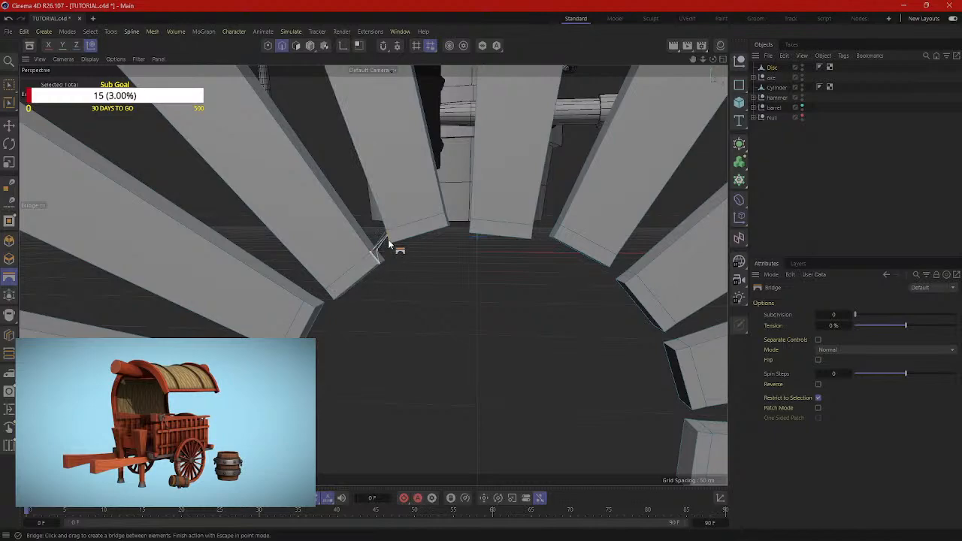
{"action": "left_click_drag", "start_coordinate": [396, 250], "coordinate": [377, 266], "text": "alt"}
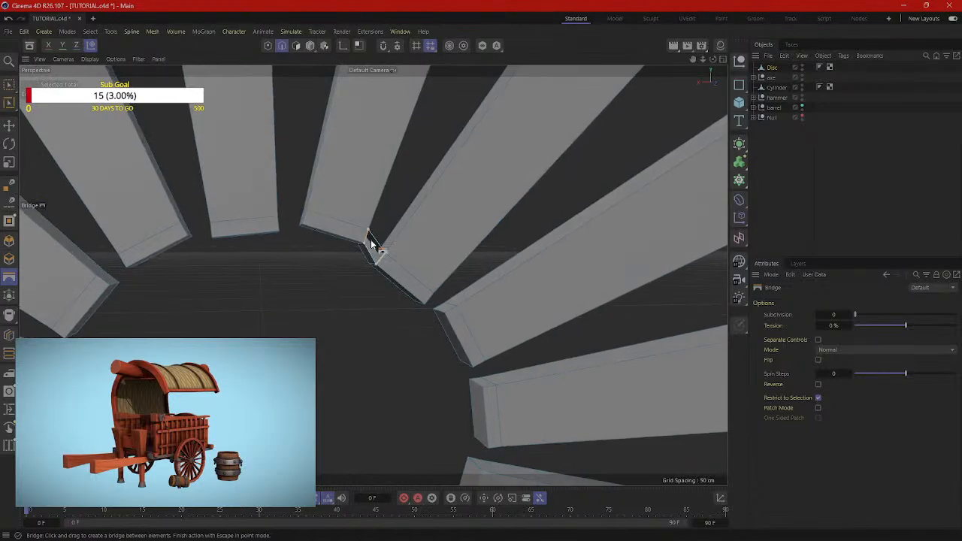
Step: Switch to polygon mode and bridge the facing side faces of adjacent spoke ends along the upper arc of the hub
{"action": "left_click", "coordinate": [295, 45]}
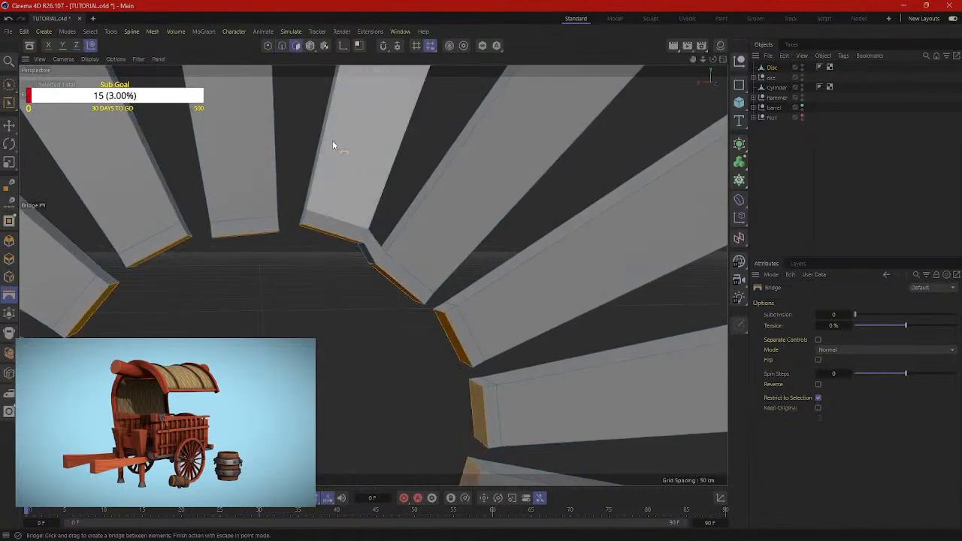
{"action": "left_click_drag", "start_coordinate": [333, 140], "coordinate": [488, 256], "text": "alt"}
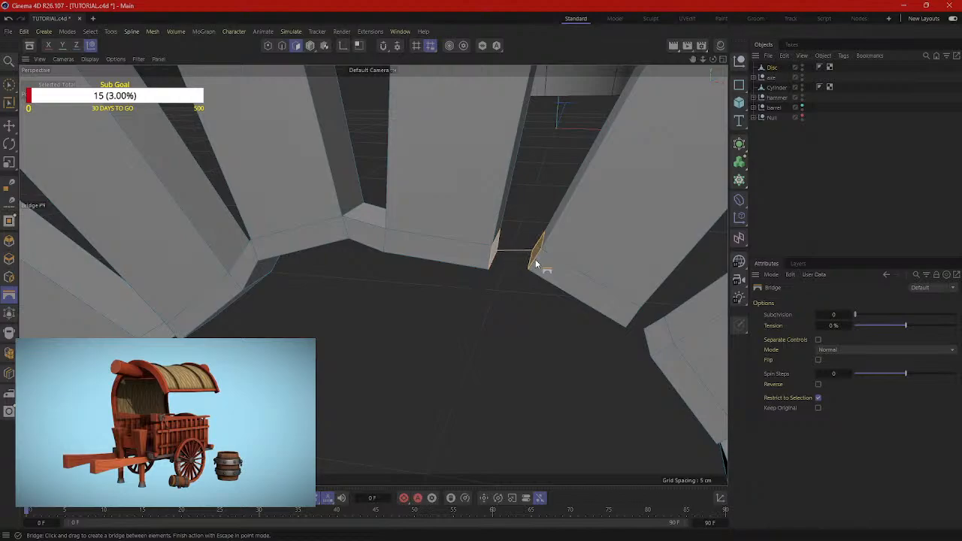
{"action": "left_click_drag", "start_coordinate": [564, 311], "coordinate": [475, 227], "text": "alt"}
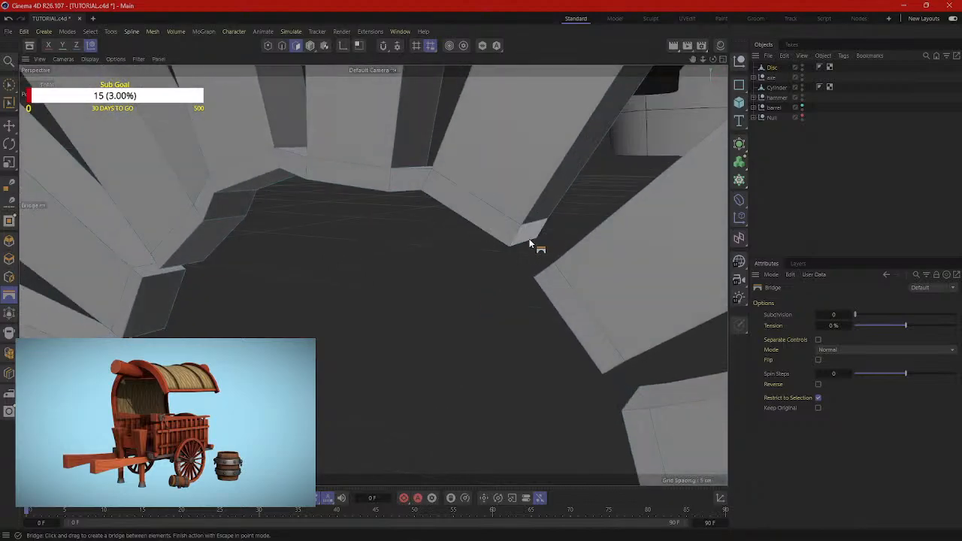
{"action": "left_click_drag", "start_coordinate": [530, 244], "coordinate": [354, 230], "text": "alt"}
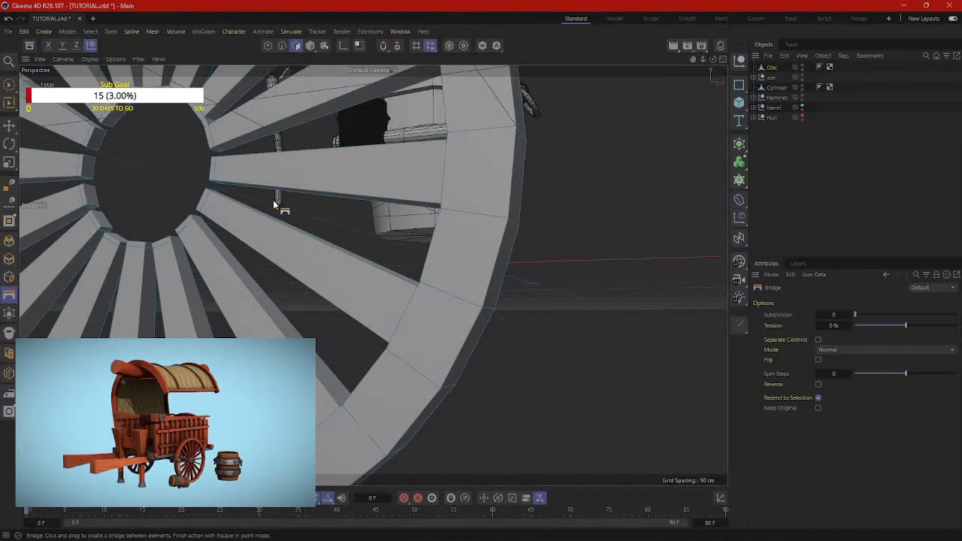
Step: Bridge the small facing side faces of the next two spoke ends, continuing the hub ring down its side
{"action": "left_click_drag", "start_coordinate": [272, 200], "coordinate": [461, 266], "text": "alt"}
{"action": "middle_click_drag", "start_coordinate": [461, 267], "coordinate": [374, 176], "text": "alt"}
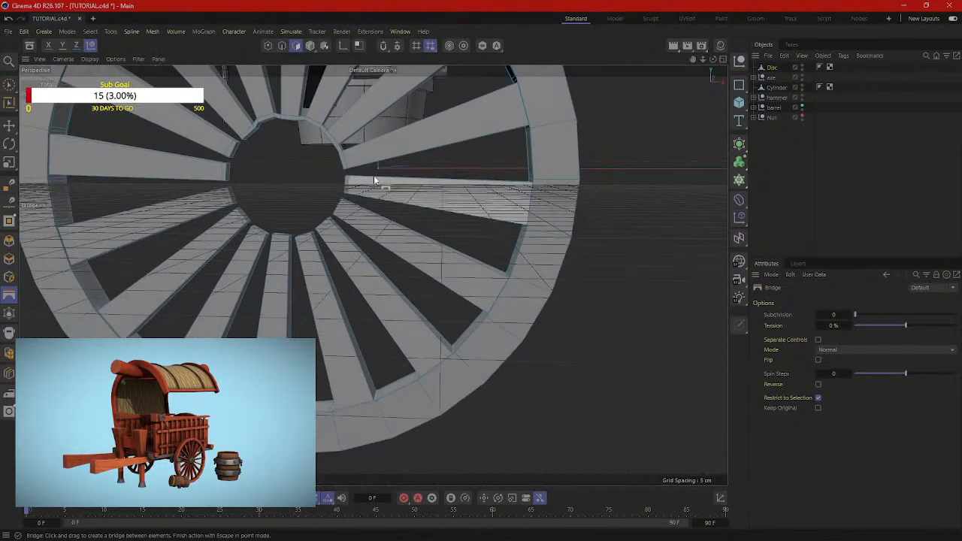
{"action": "scroll", "coordinate": [373, 175], "scroll_direction": "up", "scroll_amount": 3}
{"action": "mouse_move", "coordinate": [331, 154]}
{"action": "left_mouse_down", "text": "alt"}
{"action": "mouse_move", "coordinate": [329, 172]}
{"action": "mouse_move", "coordinate": [355, 180]}
{"action": "mouse_move", "coordinate": [333, 182]}
{"action": "mouse_move", "coordinate": [359, 211]}
{"action": "mouse_move", "coordinate": [347, 190]}
{"action": "mouse_move", "coordinate": [337, 230]}
{"action": "left_mouse_up", "text": "alt"}
{"action": "scroll", "coordinate": [374, 208], "scroll_direction": "up", "scroll_amount": 8}
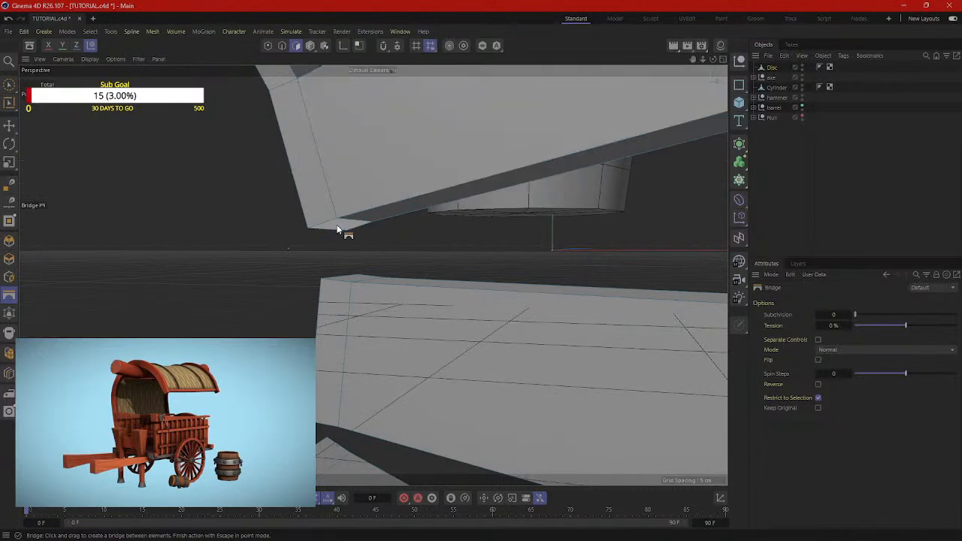
{"action": "left_click_drag", "start_coordinate": [346, 277], "coordinate": [336, 239], "text": "alt"}
Step: Bridge the facing side faces of neighbouring spoke ends along the lower arc of the hub opening
{"action": "left_click_drag", "start_coordinate": [418, 305], "coordinate": [474, 220], "text": "alt"}
{"action": "scroll", "coordinate": [486, 182], "scroll_direction": "down", "scroll_amount": 3}
{"action": "scroll", "coordinate": [485, 185], "scroll_direction": "down", "scroll_amount": 10}
{"action": "scroll", "coordinate": [446, 179], "scroll_direction": "up", "scroll_amount": 10}
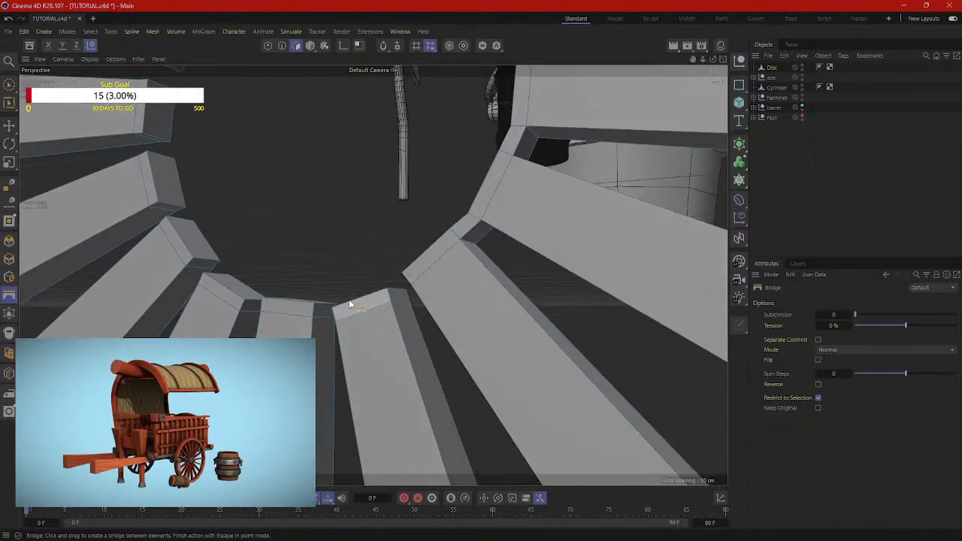
{"action": "left_click_drag", "start_coordinate": [392, 297], "coordinate": [483, 237], "text": "alt"}
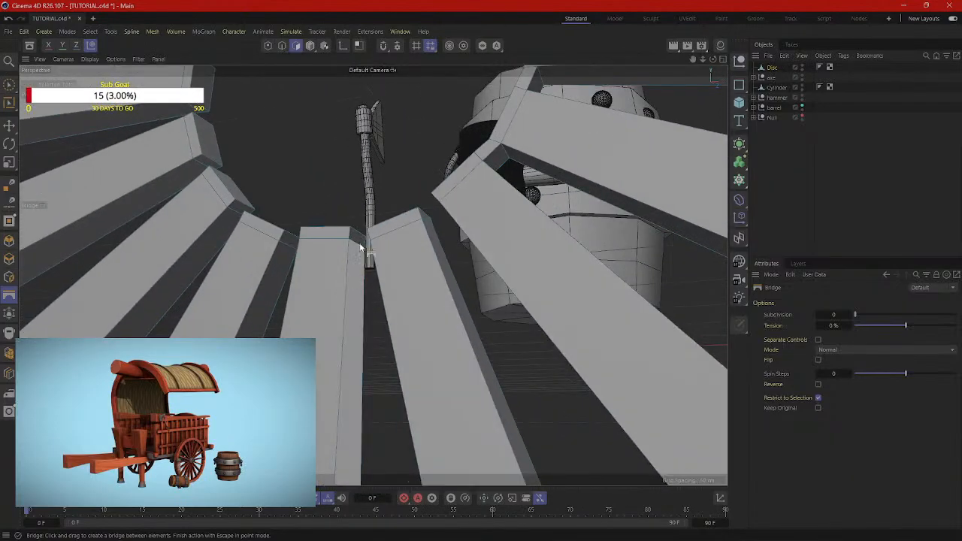
{"action": "left_click_drag", "start_coordinate": [426, 221], "coordinate": [376, 248]}
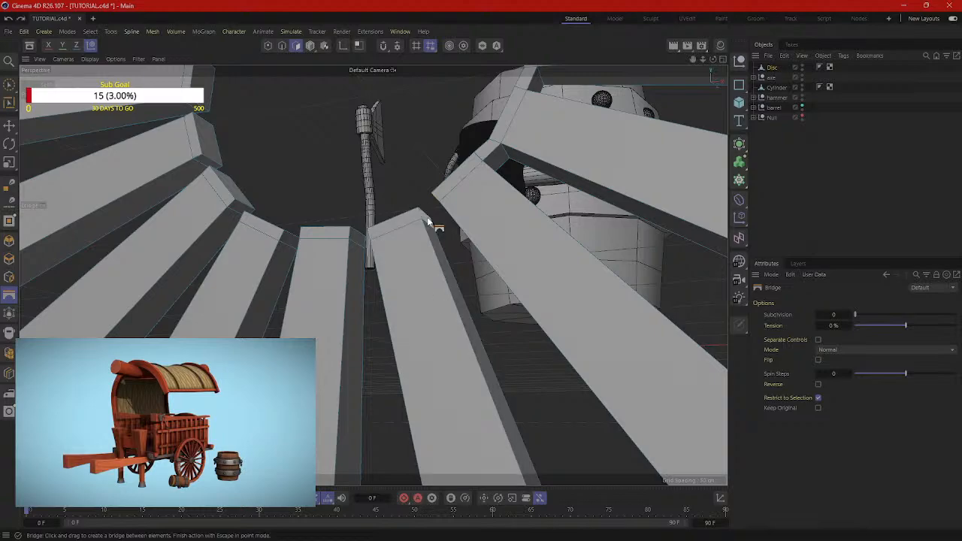
{"action": "left_click_drag", "start_coordinate": [430, 217], "coordinate": [439, 204]}
{"action": "left_click_drag", "start_coordinate": [353, 239], "coordinate": [393, 216]}
{"action": "left_click_drag", "start_coordinate": [393, 217], "coordinate": [476, 230], "text": "alt"}
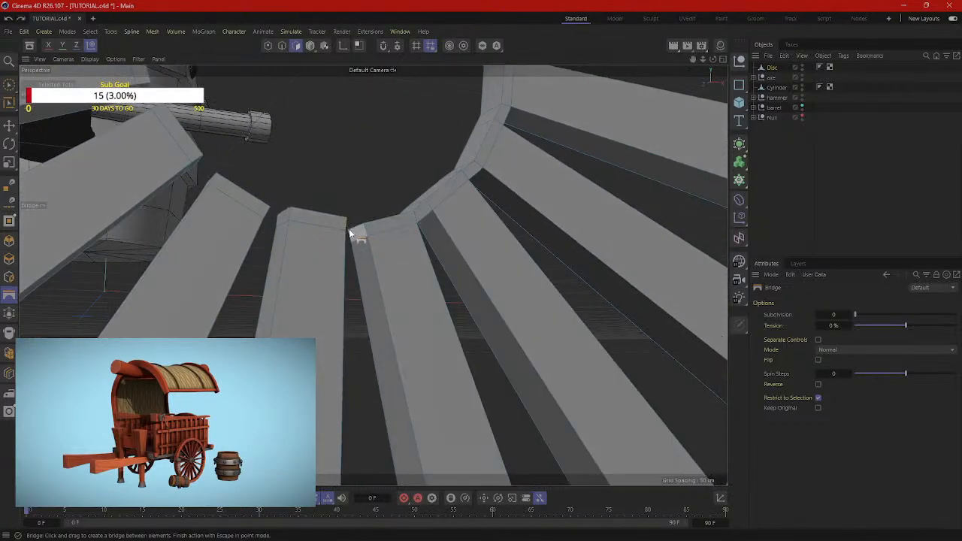
{"action": "left_click_drag", "start_coordinate": [354, 232], "coordinate": [328, 235]}
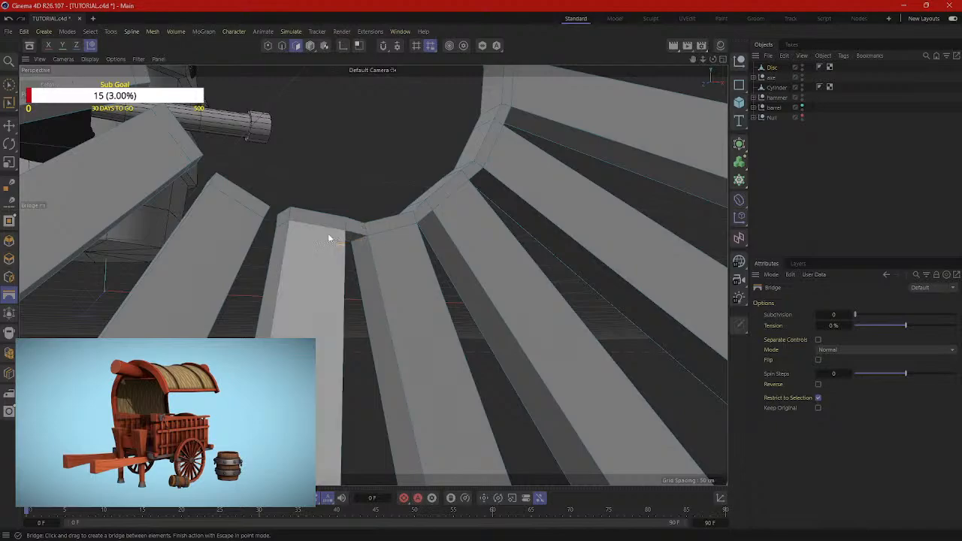
Step: Bridge the remaining gaps between spoke ends to close the hub ring all the way round
{"action": "left_click_drag", "start_coordinate": [267, 219], "coordinate": [215, 234], "text": "alt"}
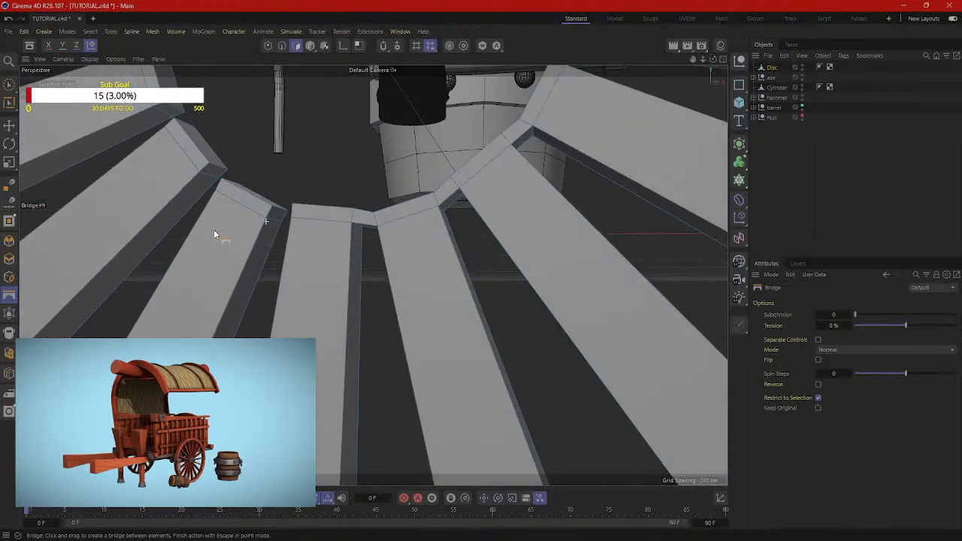
{"action": "left_click_drag", "start_coordinate": [274, 219], "coordinate": [193, 157], "text": "alt"}
{"action": "left_click", "coordinate": [219, 183]}
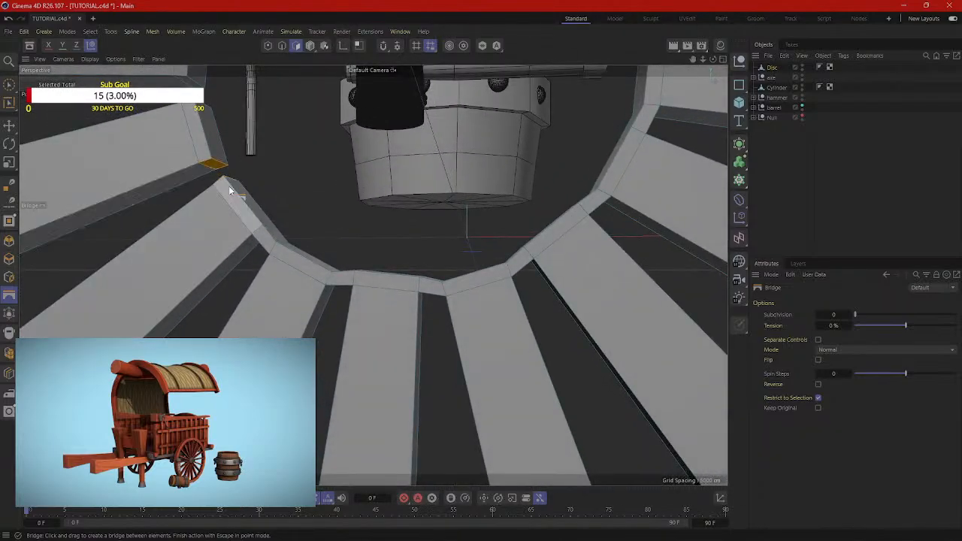
{"action": "left_click_drag", "start_coordinate": [204, 182], "coordinate": [238, 189], "text": "alt"}
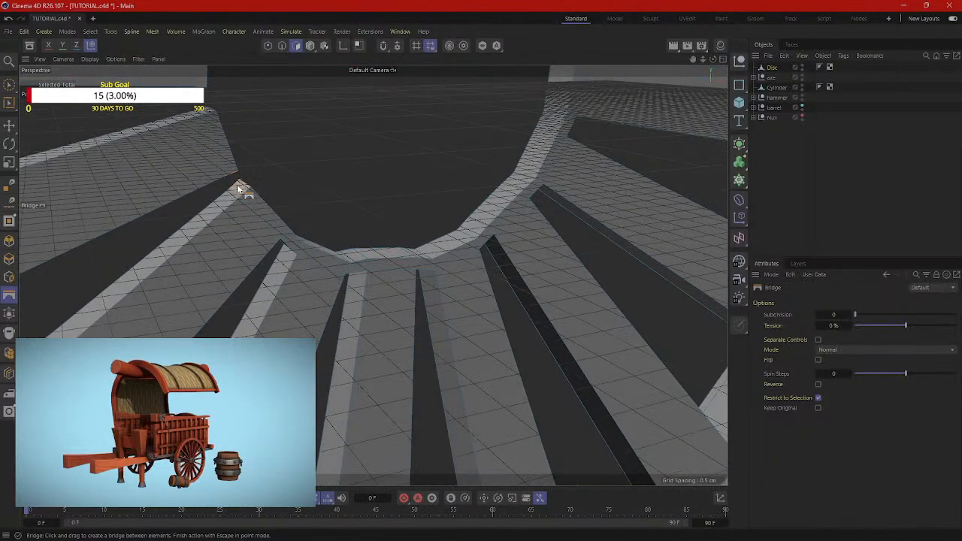
{"action": "left_click_drag", "start_coordinate": [214, 109], "coordinate": [349, 218], "text": "alt"}
{"action": "left_click", "coordinate": [339, 227]}
{"action": "mouse_move", "coordinate": [351, 221]}
{"action": "left_mouse_down", "text": "alt"}
{"action": "mouse_move", "coordinate": [376, 224]}
{"action": "mouse_move", "coordinate": [374, 203]}
{"action": "mouse_move", "coordinate": [349, 223]}
{"action": "mouse_move", "coordinate": [328, 196]}
{"action": "mouse_move", "coordinate": [309, 195]}
{"action": "mouse_move", "coordinate": [338, 208]}
{"action": "left_mouse_up", "text": "alt"}
{"action": "scroll", "coordinate": [380, 203], "scroll_direction": "down", "scroll_amount": 4}
{"action": "scroll", "coordinate": [382, 200], "scroll_direction": "down", "scroll_amount": 3}
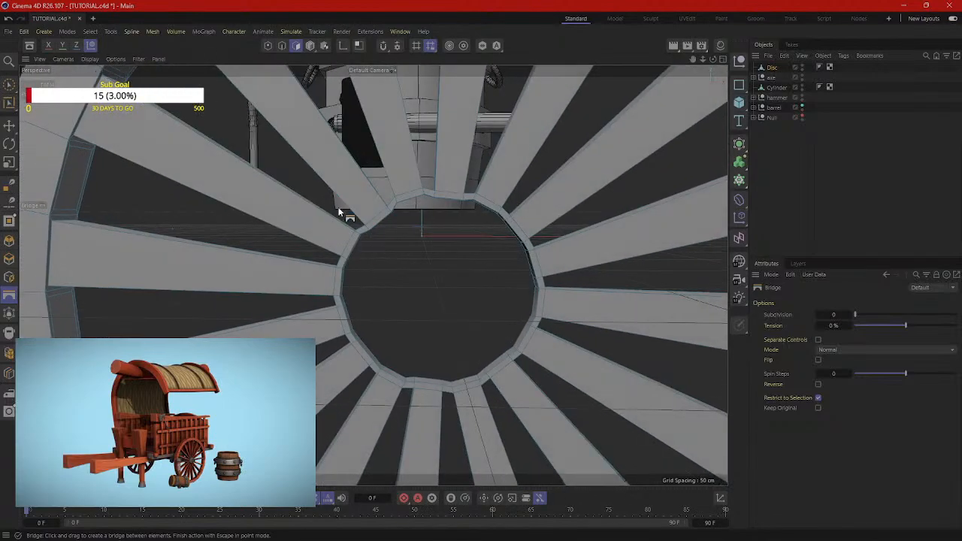
{"action": "scroll", "coordinate": [345, 205], "scroll_direction": "down", "scroll_amount": 4}
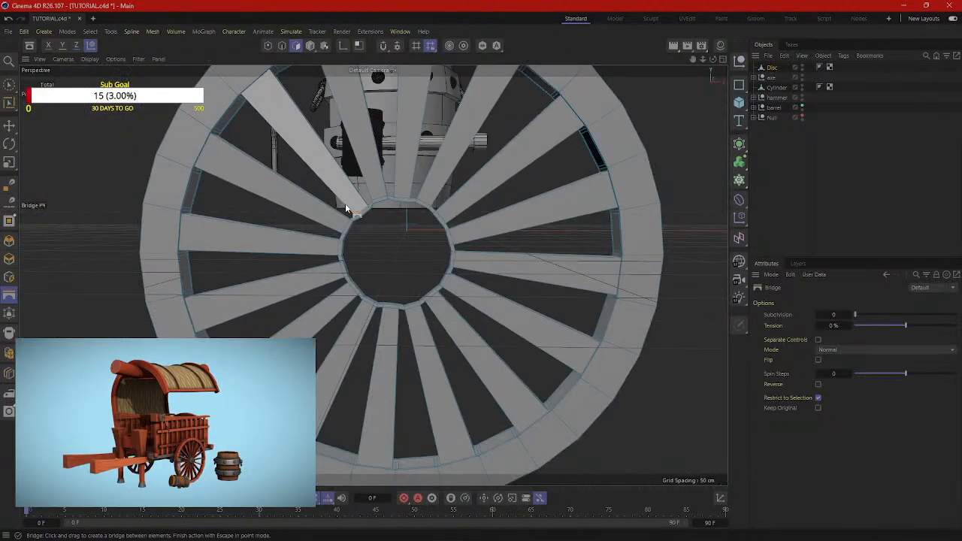
{"action": "scroll", "coordinate": [398, 221], "scroll_direction": "down", "scroll_amount": 4}
Step: Loop-select the inner faces around the hub opening and reverse their normals
{"action": "scroll", "coordinate": [400, 216], "scroll_direction": "up", "scroll_amount": 4}
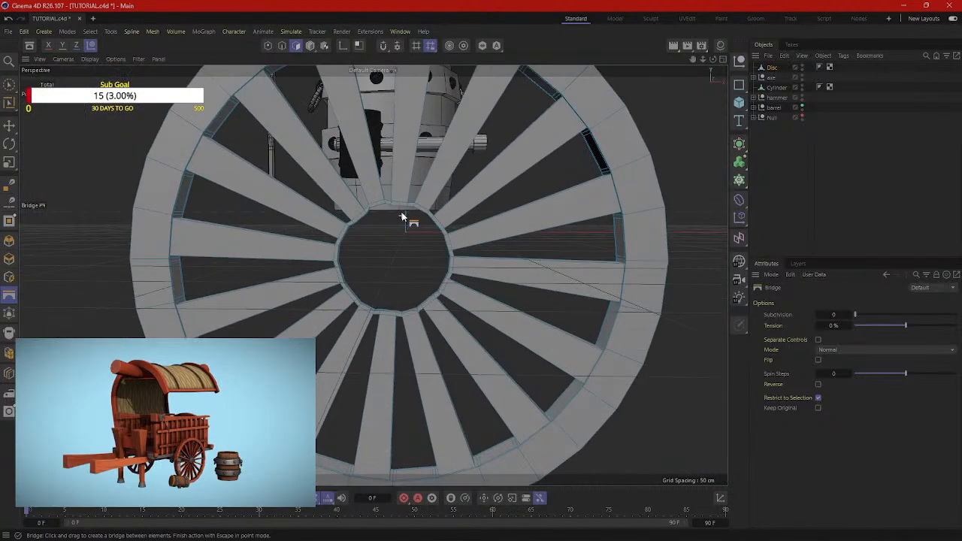
{"action": "scroll", "coordinate": [391, 218], "scroll_direction": "up", "scroll_amount": 4}
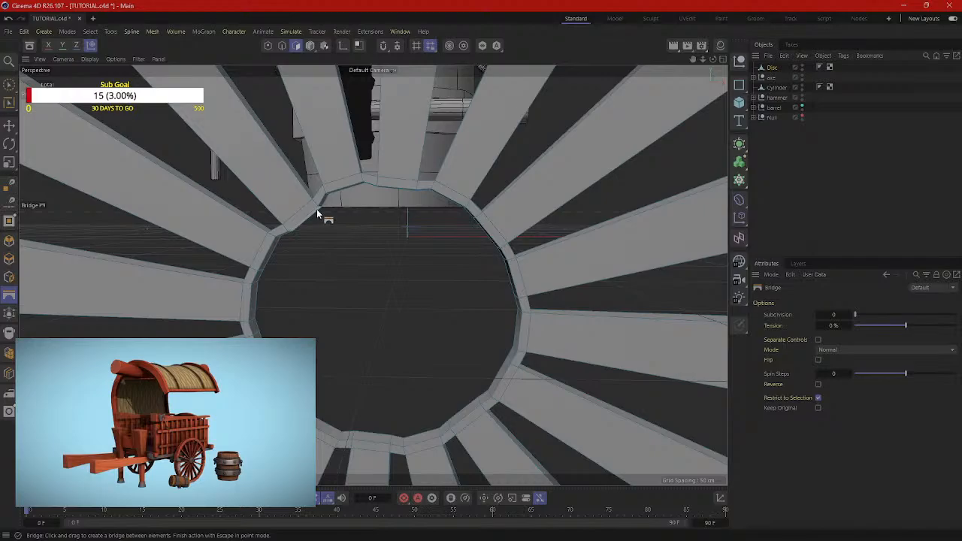
{"action": "left_click_drag", "start_coordinate": [315, 208], "coordinate": [294, 305], "text": "alt"}
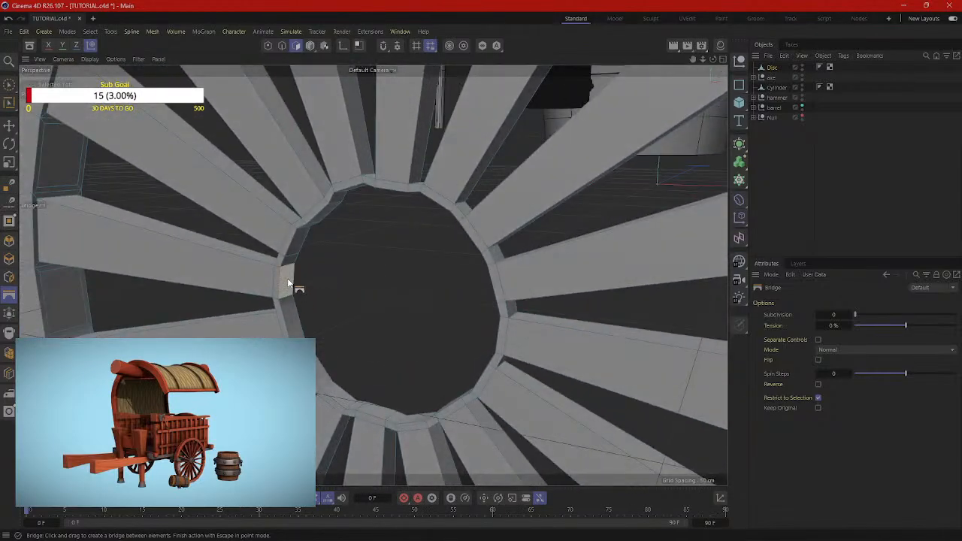
{"action": "key", "text": "u"}
{"action": "key", "text": "l"}
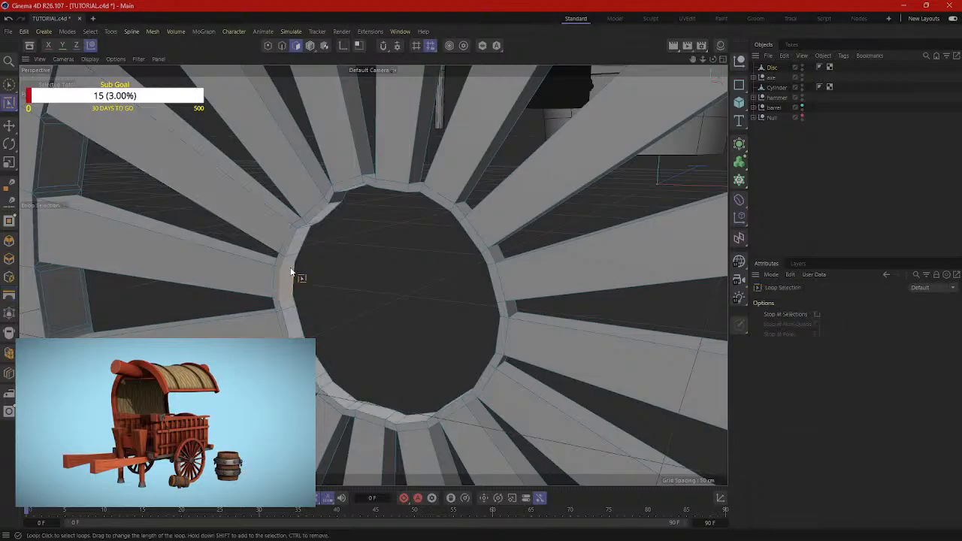
{"action": "left_click", "coordinate": [294, 272]}
{"action": "left_click_drag", "start_coordinate": [328, 269], "coordinate": [332, 221], "text": "alt"}
{"action": "mouse_move", "coordinate": [393, 259]}
{"action": "left_mouse_down", "text": "alt"}
{"action": "mouse_move", "coordinate": [420, 221]}
{"action": "mouse_move", "coordinate": [388, 247]}
{"action": "left_mouse_up", "text": "alt"}
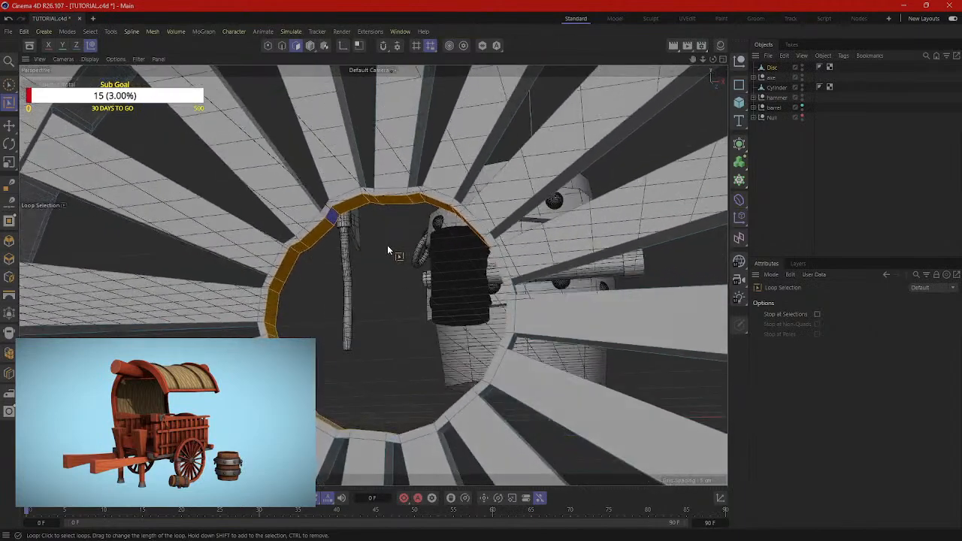
{"action": "right_click", "coordinate": [330, 211]}
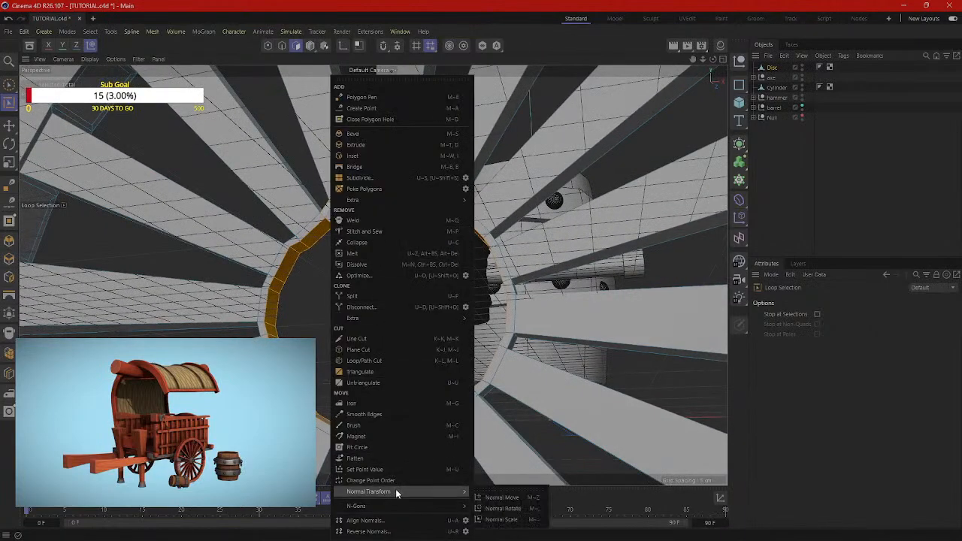
{"action": "left_click", "coordinate": [382, 531]}
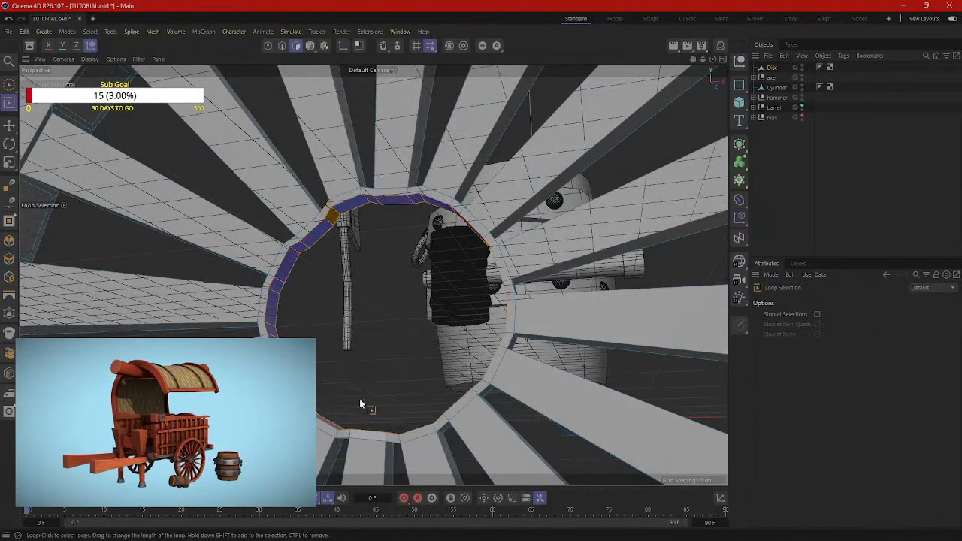
Step: Select the inner hub faces except the single differently oriented one and reverse their normals again to match it
{"action": "right_click", "coordinate": [337, 224]}
{"action": "left_click", "coordinate": [323, 251]}
{"action": "left_click", "coordinate": [316, 239]}
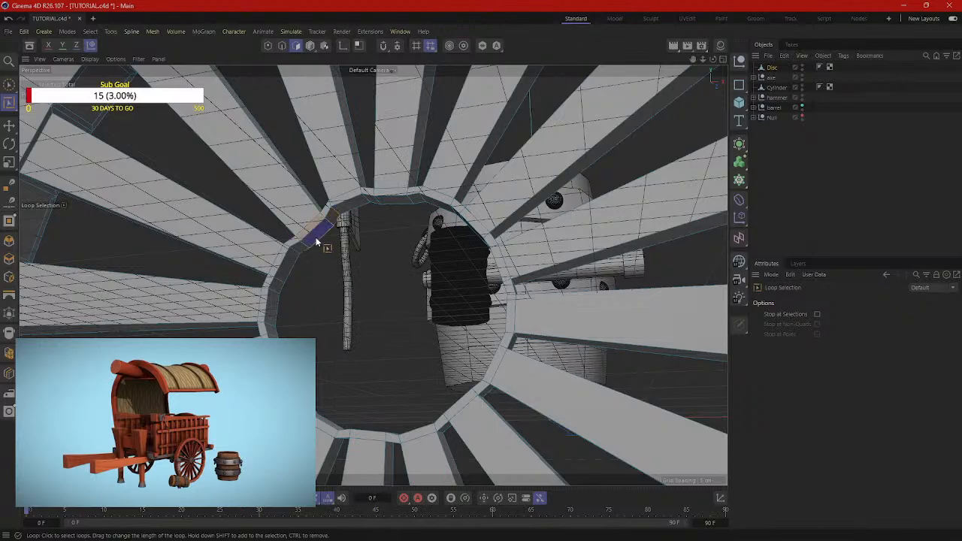
{"action": "left_click", "coordinate": [322, 230]}
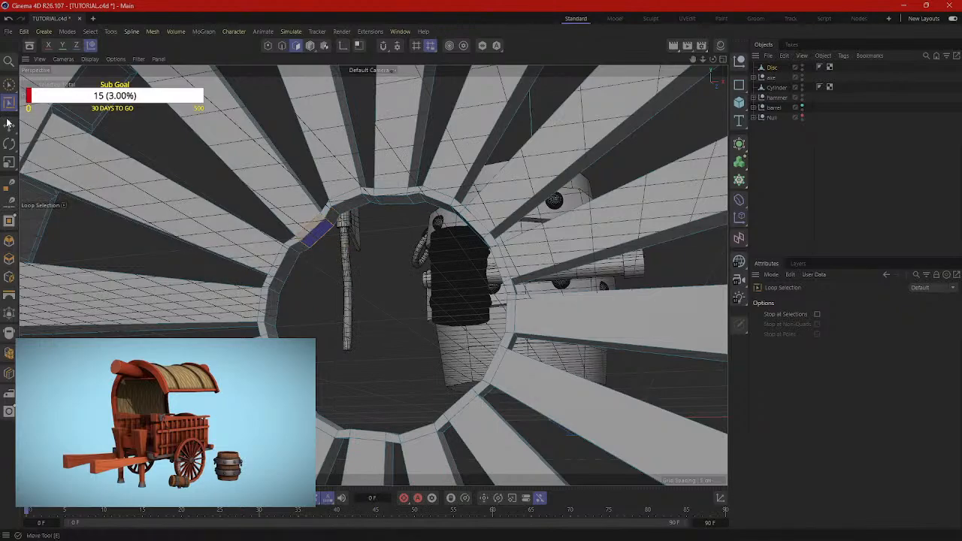
{"action": "left_click", "coordinate": [343, 216]}
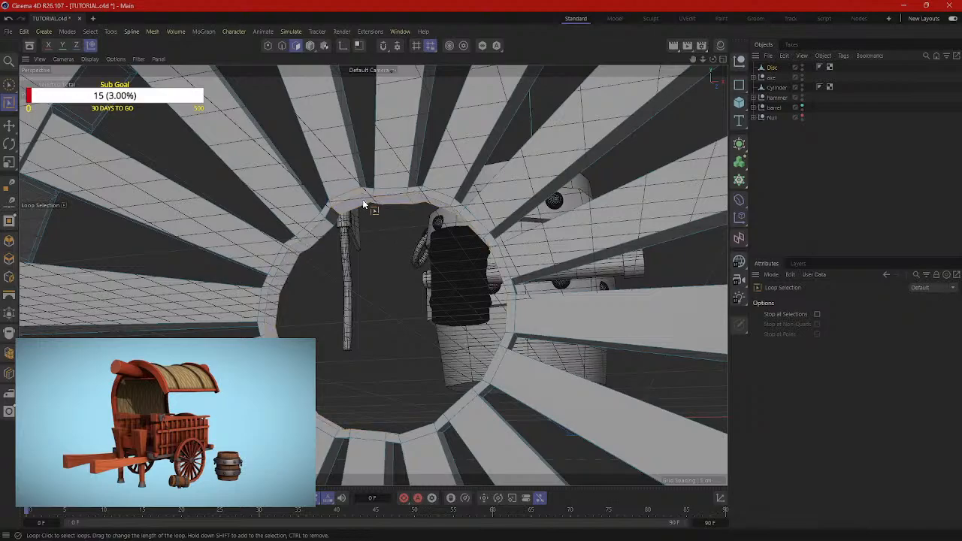
{"action": "right_click", "coordinate": [363, 199]}
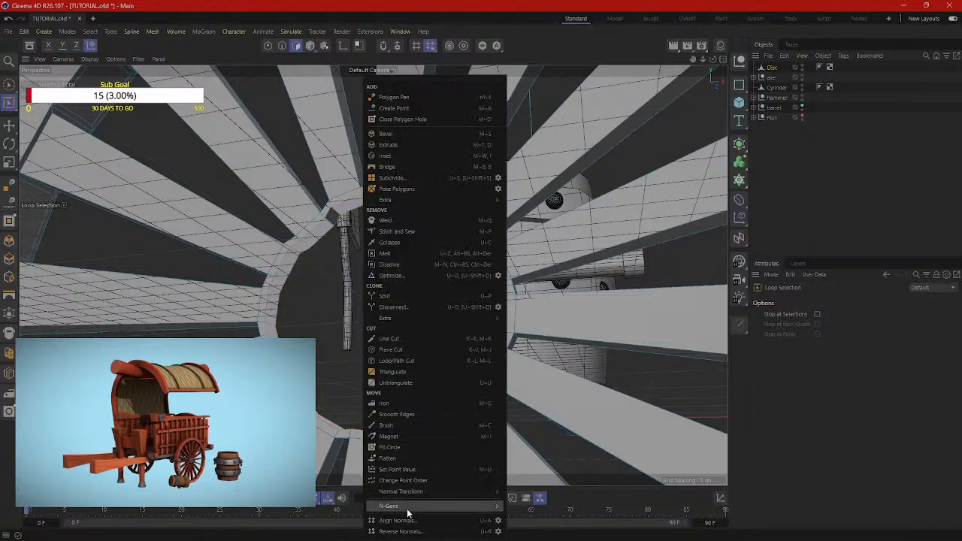
{"action": "left_click", "coordinate": [401, 532]}
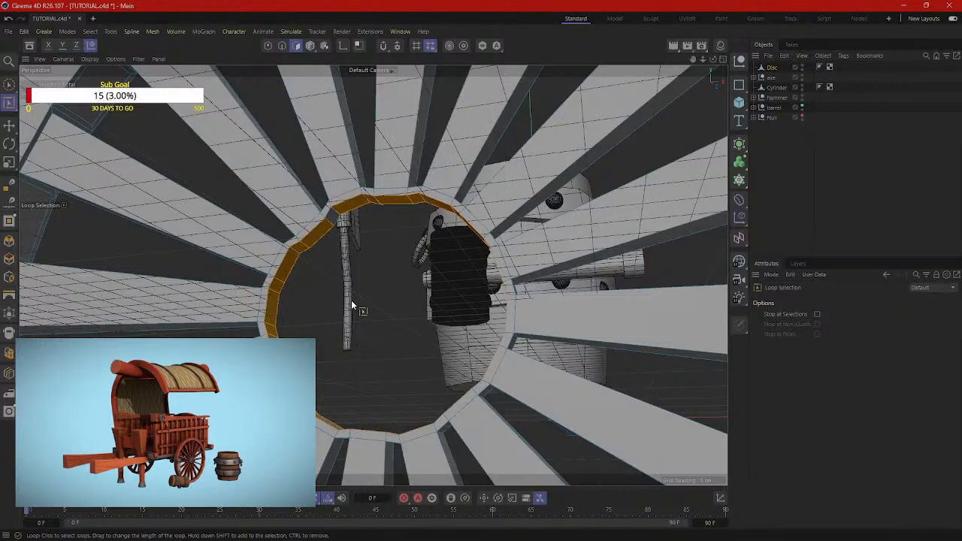
Step: Select the inner faces of the hub ring and try to bridge them across the opening
{"action": "left_click", "coordinate": [329, 223]}
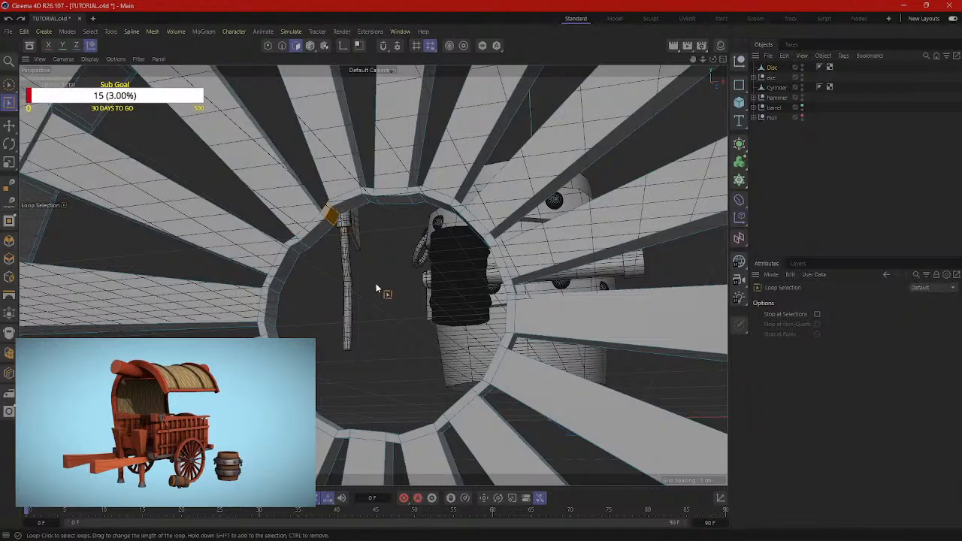
{"action": "left_click", "coordinate": [327, 220]}
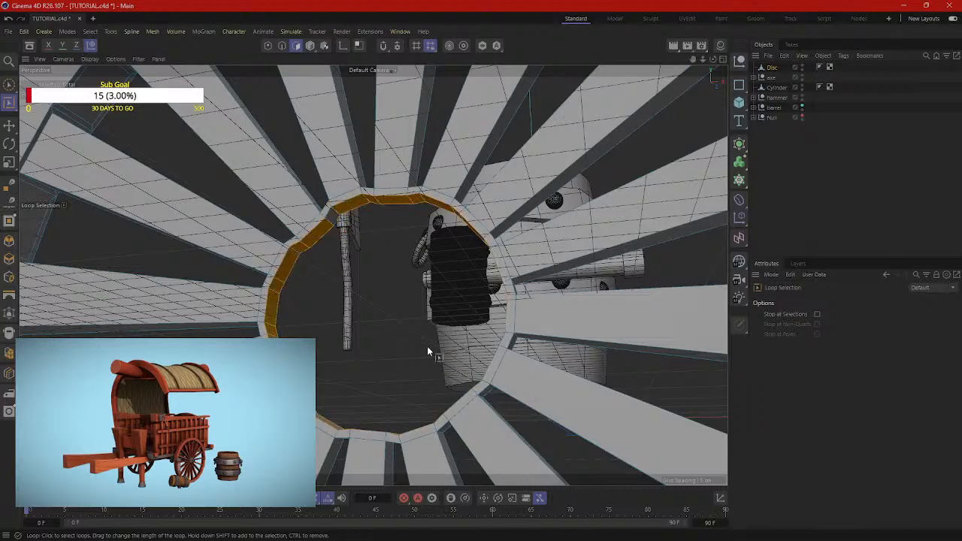
{"action": "left_click_drag", "start_coordinate": [328, 223], "coordinate": [336, 222]}
{"action": "left_click_drag", "start_coordinate": [384, 294], "coordinate": [414, 307], "text": "alt"}
{"action": "right_click", "coordinate": [414, 307]}
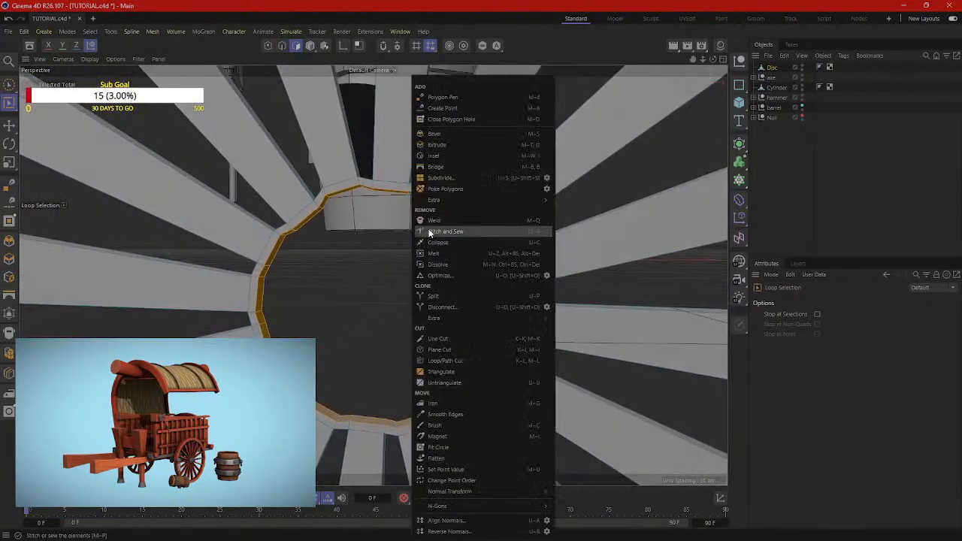
{"action": "left_click", "coordinate": [443, 167]}
{"action": "left_click_drag", "start_coordinate": [318, 214], "coordinate": [475, 396]}
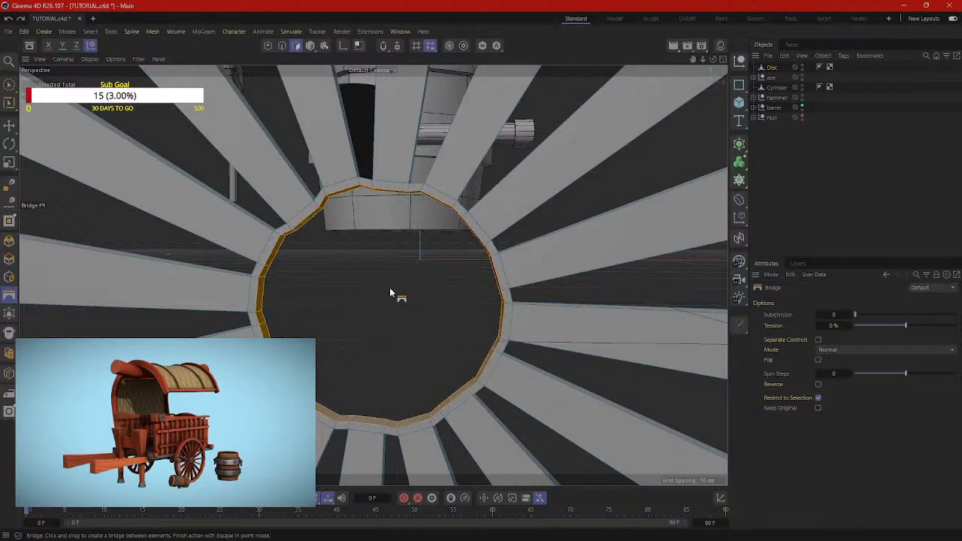
{"action": "left_click_drag", "start_coordinate": [385, 444], "coordinate": [383, 390]}
{"action": "scroll", "coordinate": [397, 379], "scroll_direction": "down", "scroll_amount": 1}
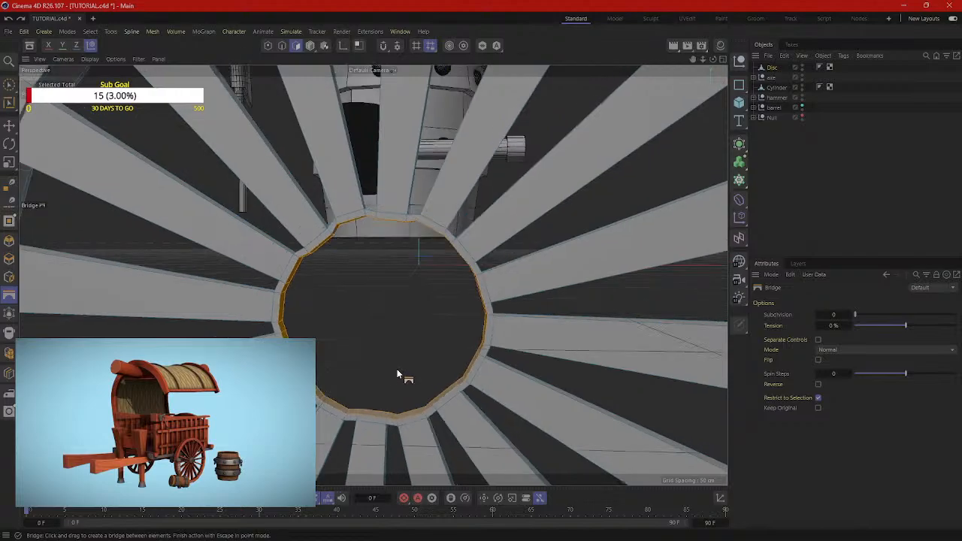
{"action": "right_click", "coordinate": [385, 331]}
{"action": "left_click", "coordinate": [328, 286]}
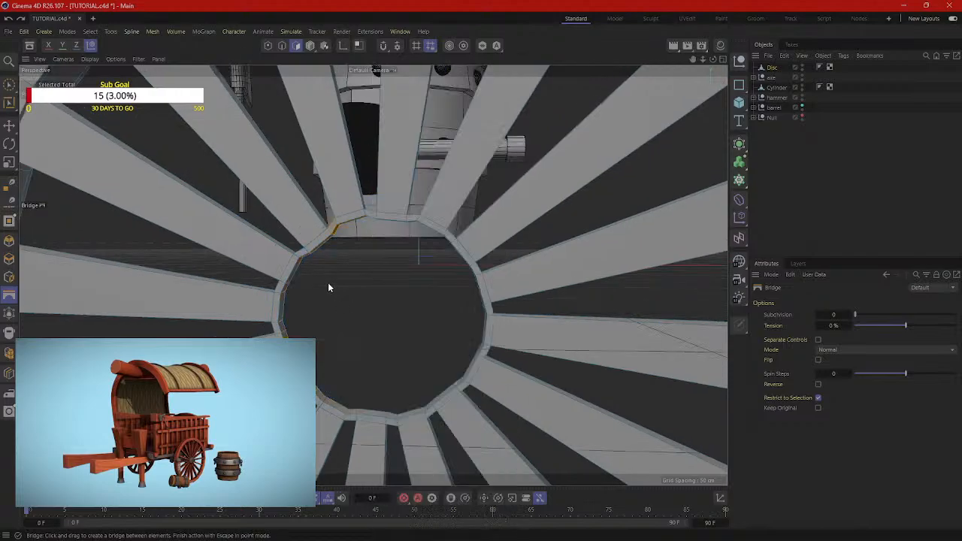
{"action": "left_click", "coordinate": [325, 244]}
Step: Loop-select the inner faces of the hub ring and weld them to a centre point, filling the hub opening
{"action": "left_click_drag", "start_coordinate": [347, 284], "coordinate": [316, 256], "text": "alt"}
{"action": "key", "text": "ctrl+a"}
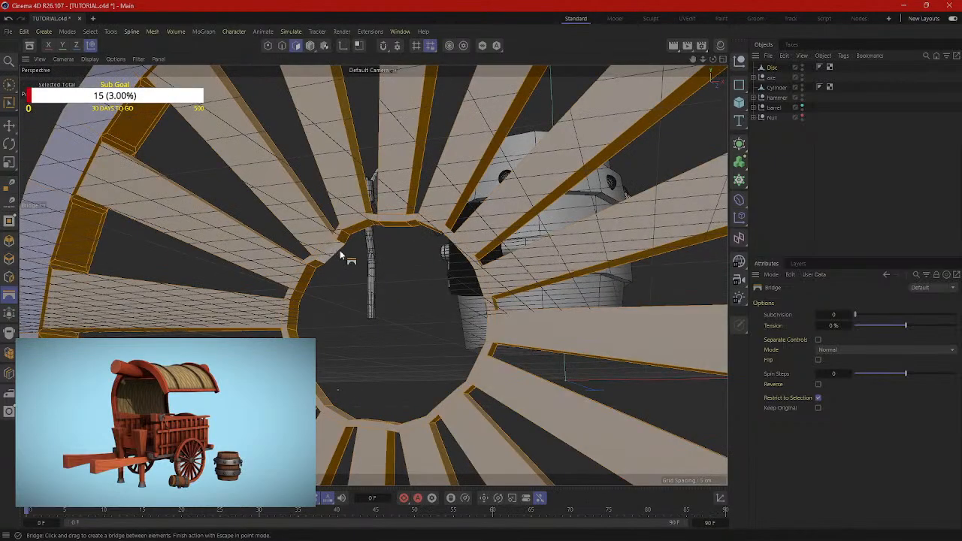
{"action": "left_click", "coordinate": [338, 251]}
{"action": "key", "text": "u"}
{"action": "key", "text": "l"}
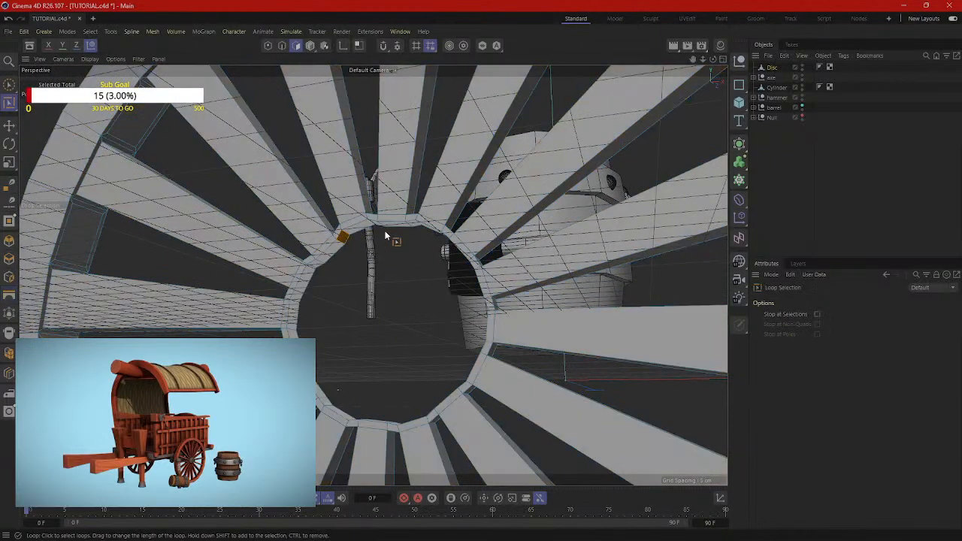
{"action": "left_click", "coordinate": [344, 246]}
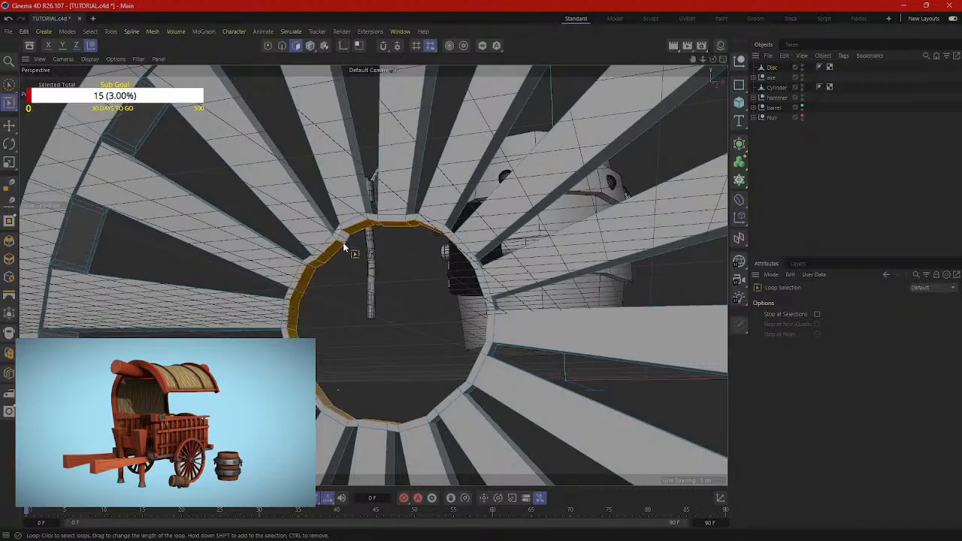
{"action": "left_click_drag", "start_coordinate": [377, 261], "coordinate": [355, 263], "text": "alt"}
{"action": "right_click", "coordinate": [367, 260]}
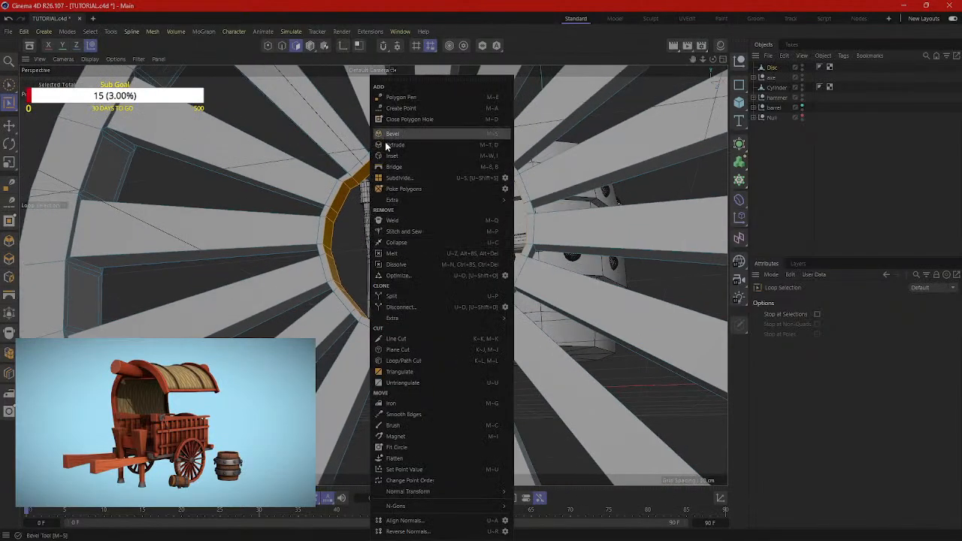
{"action": "left_click", "coordinate": [388, 222]}
{"action": "left_click", "coordinate": [423, 229]}
{"action": "left_click_drag", "start_coordinate": [423, 229], "coordinate": [284, 277], "text": "alt"}
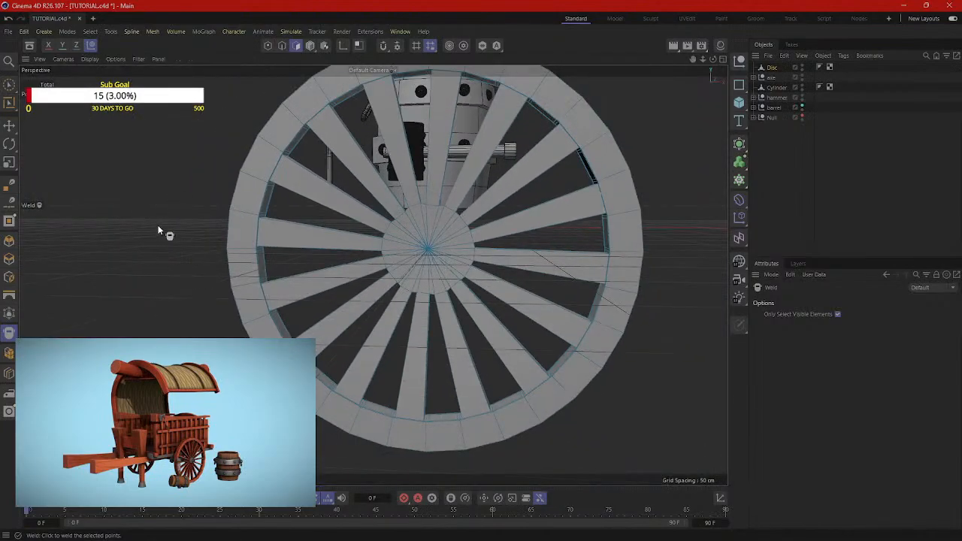
Step: Switch the disc to point editing and show the wheel hub enlarged in the Front view
{"action": "scroll", "coordinate": [398, 259], "scroll_direction": "up", "scroll_amount": 10}
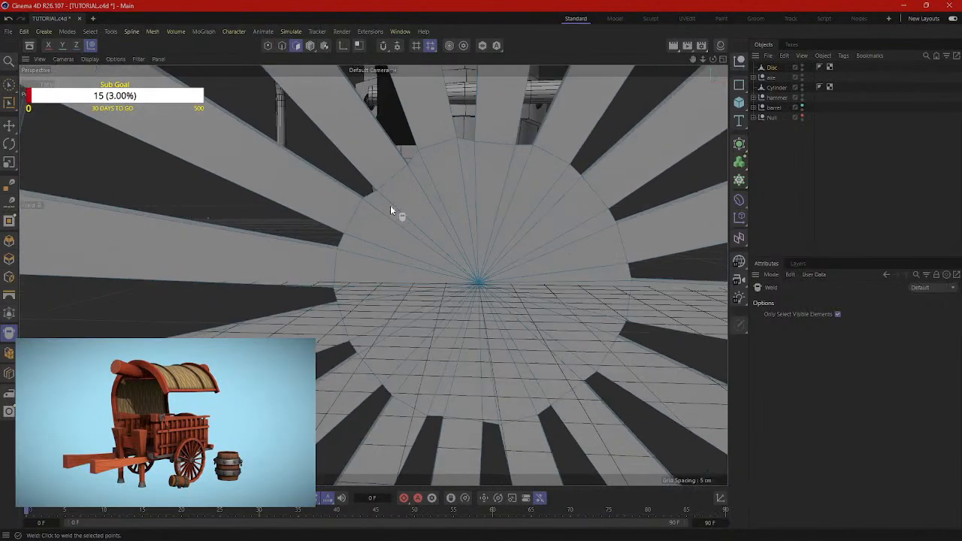
{"action": "left_click", "coordinate": [267, 46]}
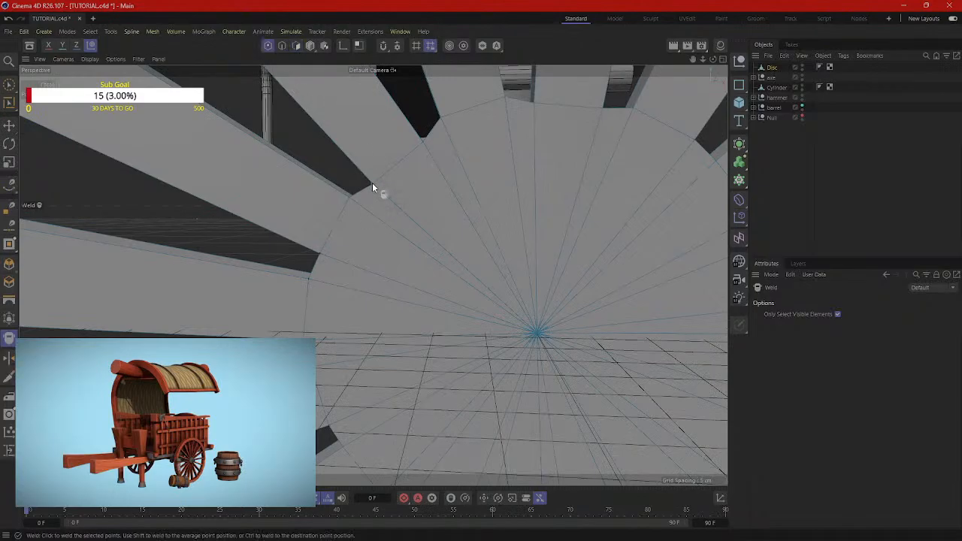
{"action": "scroll", "coordinate": [422, 215], "scroll_direction": "down", "scroll_amount": 1}
{"action": "left_click_drag", "start_coordinate": [422, 216], "coordinate": [365, 215], "text": "alt"}
{"action": "middle_click", "coordinate": [477, 259]}
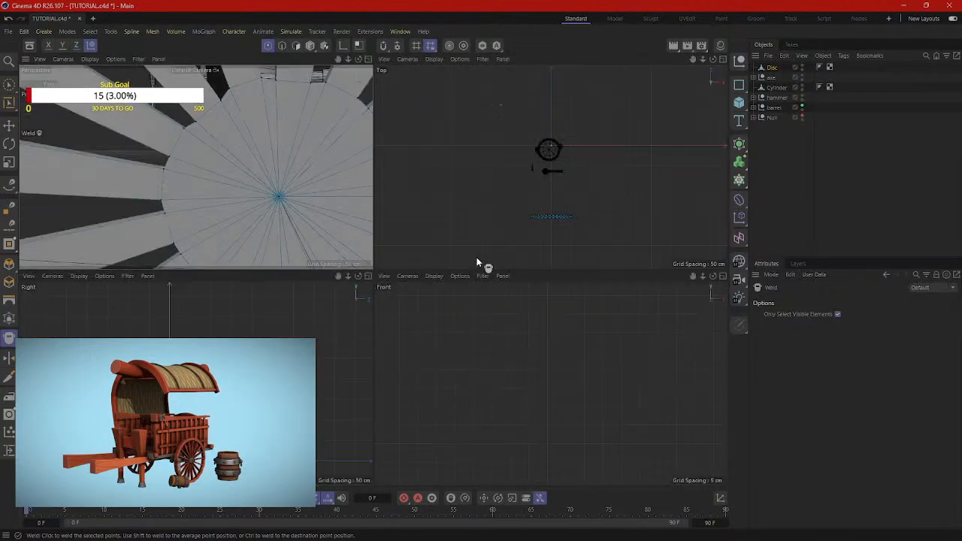
{"action": "scroll", "coordinate": [532, 178], "scroll_direction": "up", "scroll_amount": 2}
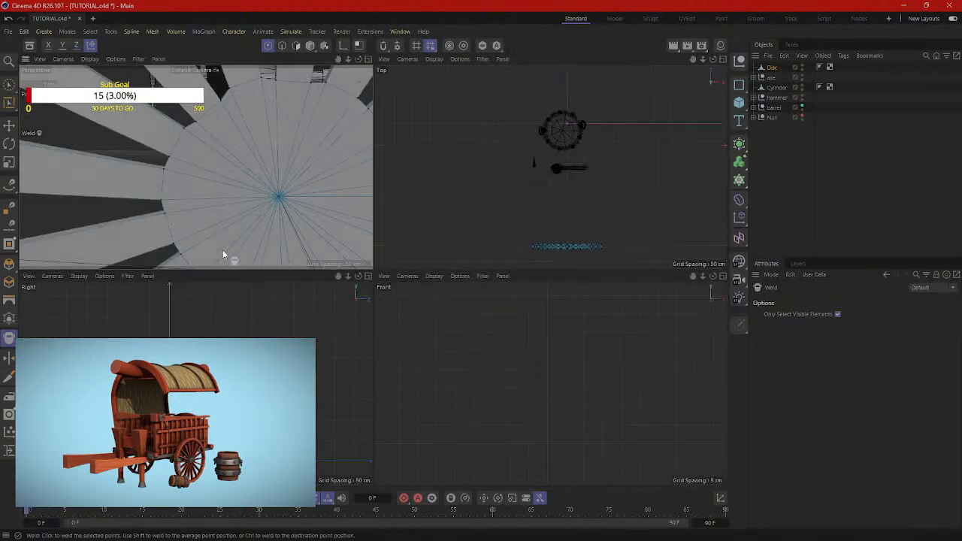
{"action": "scroll", "coordinate": [223, 249], "scroll_direction": "down", "scroll_amount": 2}
{"action": "scroll", "coordinate": [583, 418], "scroll_direction": "down", "scroll_amount": 3}
{"action": "scroll", "coordinate": [582, 418], "scroll_direction": "down", "scroll_amount": 3}
{"action": "middle_click_drag", "start_coordinate": [577, 416], "coordinate": [574, 354], "text": "alt"}
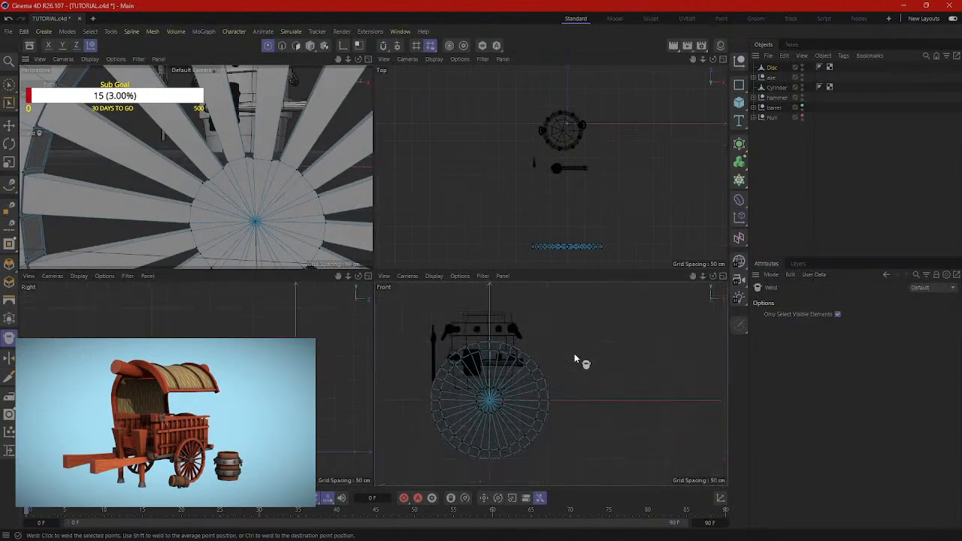
{"action": "scroll", "coordinate": [493, 394], "scroll_direction": "up", "scroll_amount": 3}
{"action": "key", "text": "F1"}
{"action": "middle_click", "coordinate": [522, 396]}
{"action": "scroll", "coordinate": [463, 386], "scroll_direction": "up", "scroll_amount": 5}
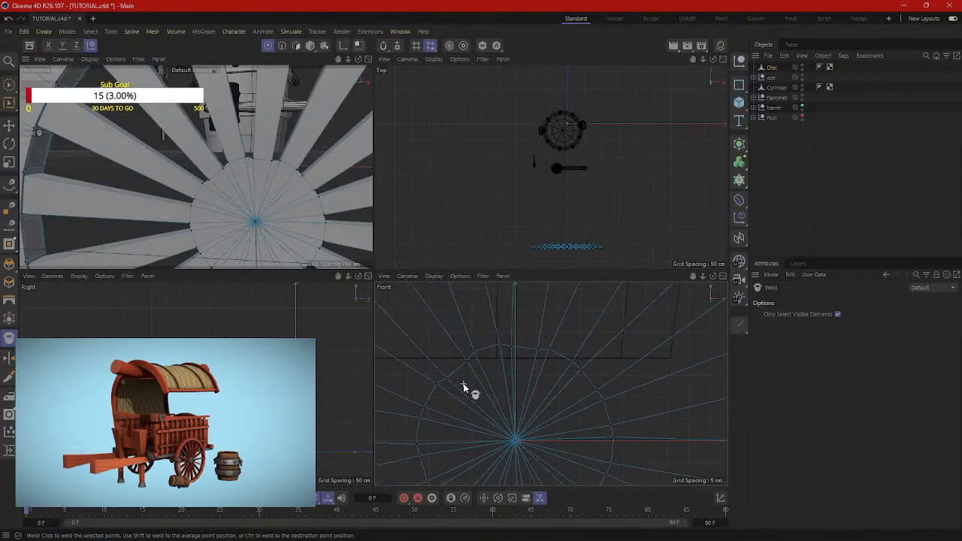
{"action": "scroll", "coordinate": [501, 374], "scroll_direction": "down", "scroll_amount": 4}
{"action": "middle_click", "coordinate": [501, 374]}
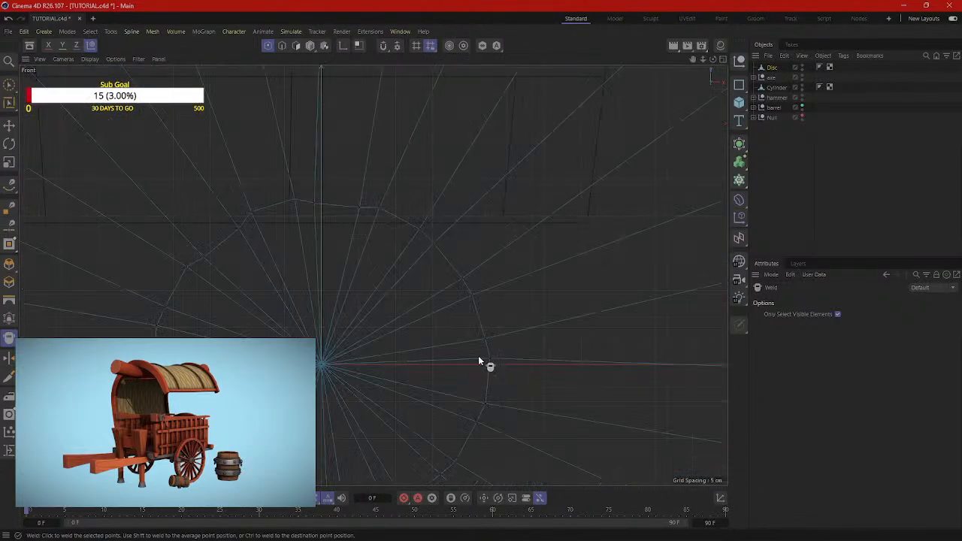
{"action": "middle_click_drag", "start_coordinate": [346, 275], "coordinate": [447, 260], "text": "alt"}
{"action": "scroll", "coordinate": [447, 260], "scroll_direction": "down", "scroll_amount": 3}
{"action": "scroll", "coordinate": [439, 244], "scroll_direction": "down", "scroll_amount": 2}
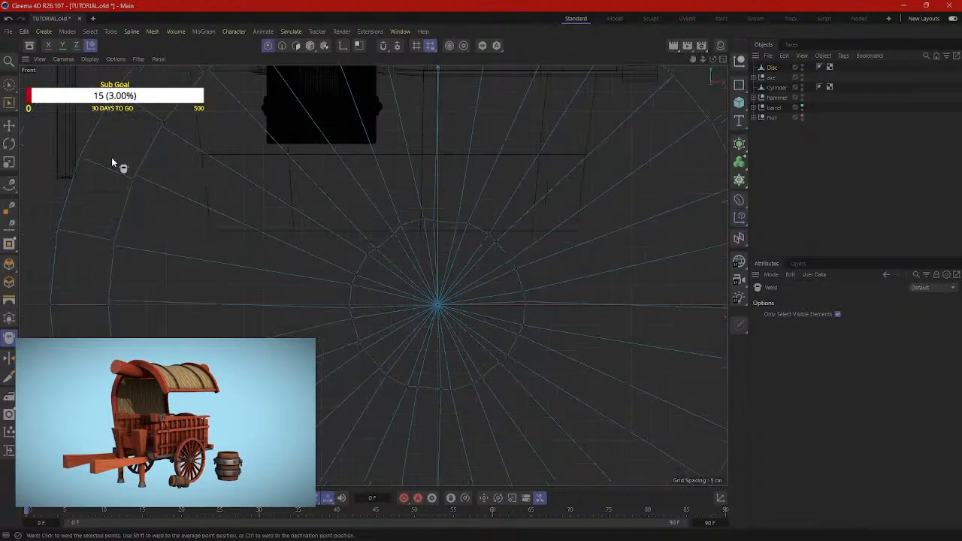
Step: Select one point on the hub's outer edge in the Front view and slide it by about 1.6% to round the outline
{"action": "left_click", "coordinate": [9, 85]}
{"action": "left_click", "coordinate": [52, 113]}
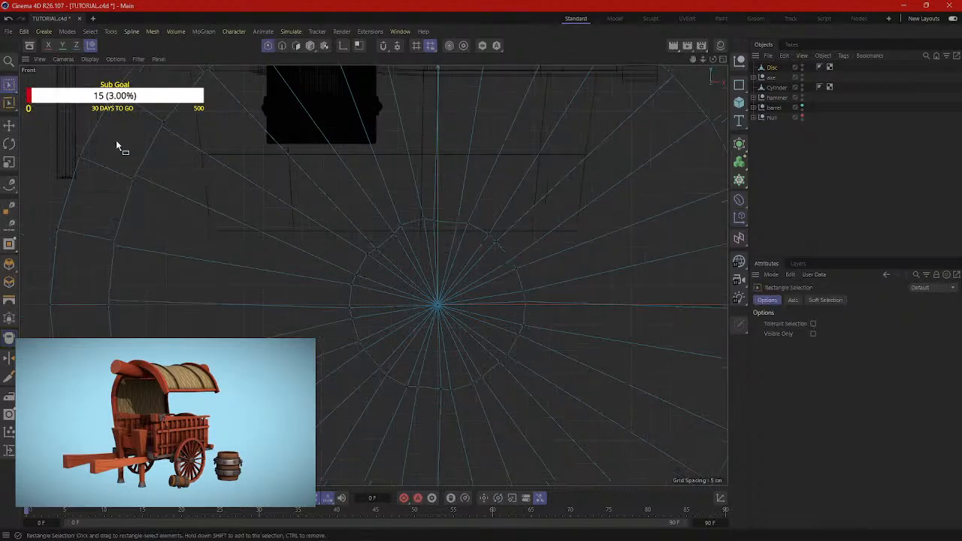
{"action": "scroll", "coordinate": [361, 263], "scroll_direction": "up", "scroll_amount": 3}
{"action": "scroll", "coordinate": [384, 260], "scroll_direction": "up", "scroll_amount": 3}
{"action": "scroll", "coordinate": [435, 279], "scroll_direction": "down", "scroll_amount": 2}
{"action": "scroll", "coordinate": [420, 391], "scroll_direction": "down", "scroll_amount": 2}
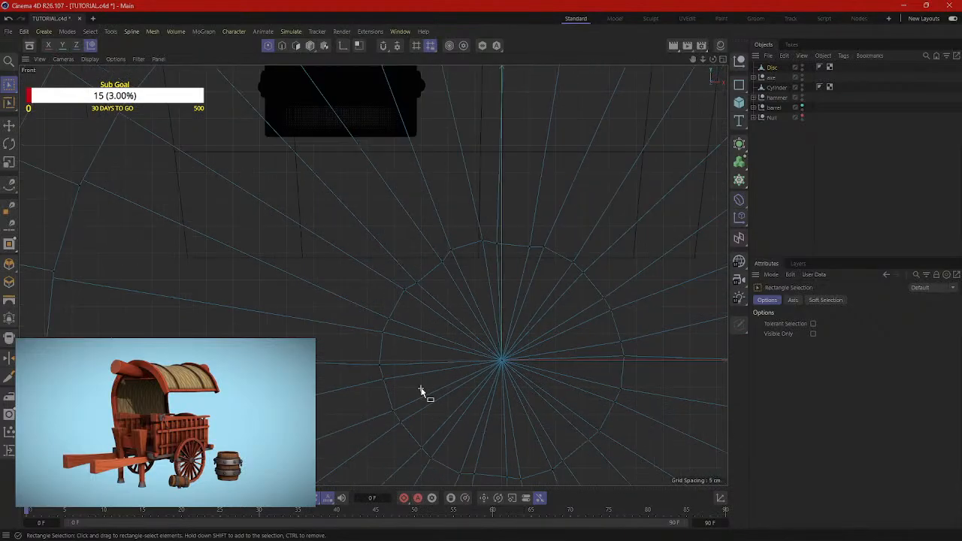
{"action": "scroll", "coordinate": [429, 387], "scroll_direction": "down", "scroll_amount": 3}
{"action": "scroll", "coordinate": [443, 379], "scroll_direction": "up", "scroll_amount": 4}
{"action": "scroll", "coordinate": [451, 278], "scroll_direction": "down", "scroll_amount": 2}
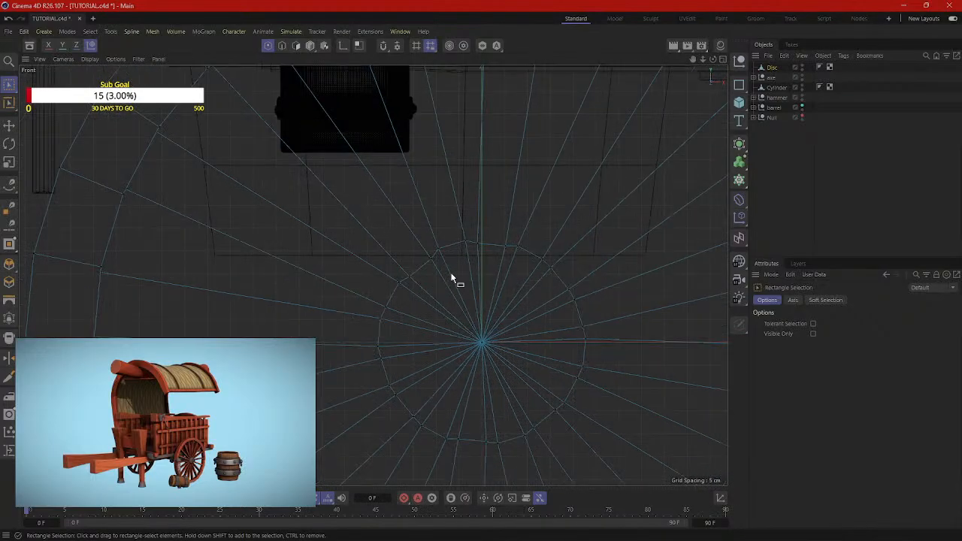
{"action": "left_click", "coordinate": [409, 276]}
{"action": "right_click", "coordinate": [505, 299]}
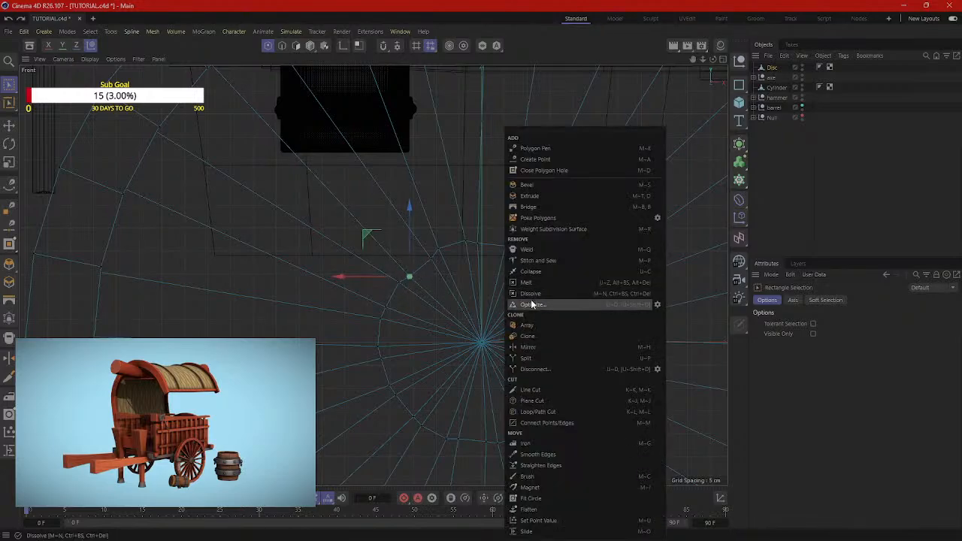
{"action": "left_click", "coordinate": [530, 531]}
{"action": "left_click_drag", "start_coordinate": [409, 281], "coordinate": [406, 278]}
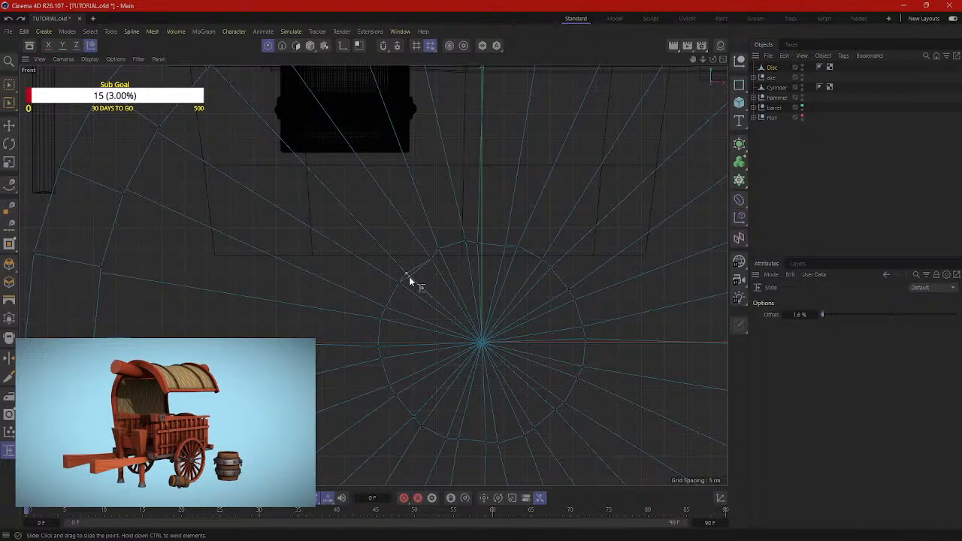
Step: Slide the uneven points along the upper hub edge on the wheel's reverse side in the Perspective view to make the circle rounder
{"action": "middle_click", "coordinate": [131, 115]}
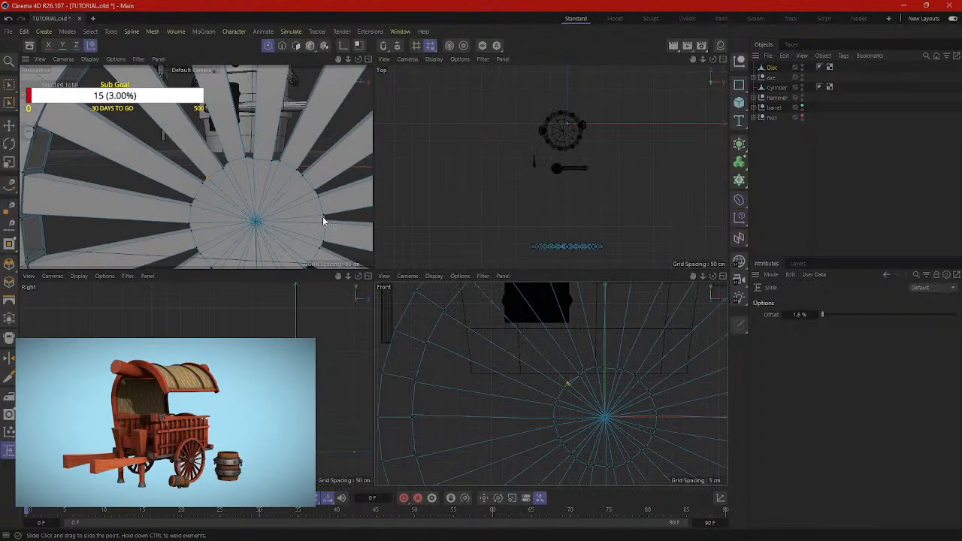
{"action": "middle_click", "coordinate": [224, 178]}
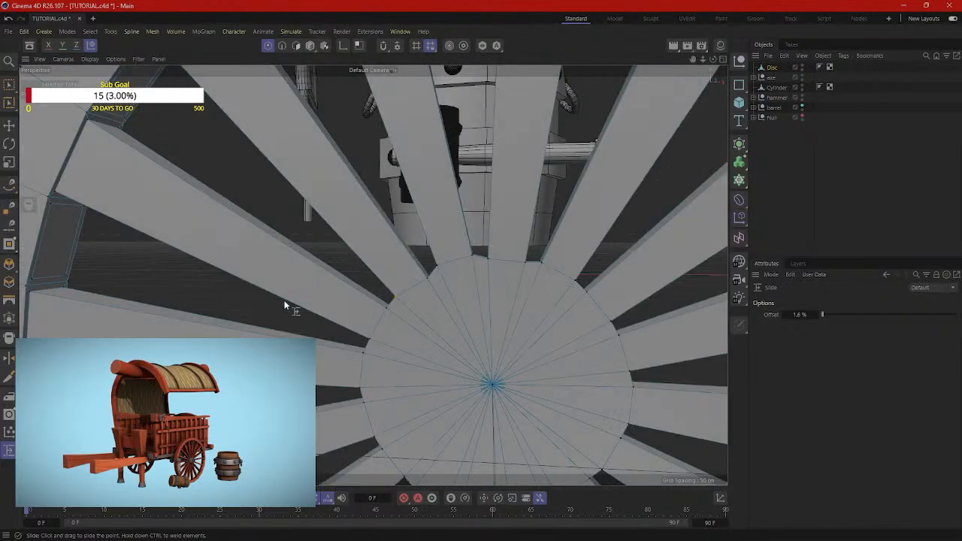
{"action": "left_click_drag", "start_coordinate": [286, 305], "coordinate": [647, 284], "text": "alt"}
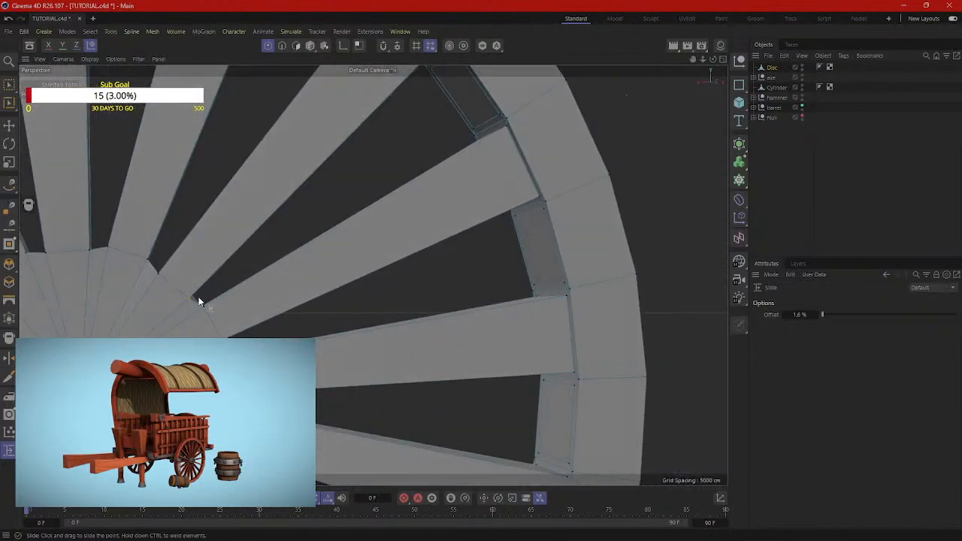
{"action": "left_click_drag", "start_coordinate": [194, 297], "coordinate": [112, 257]}
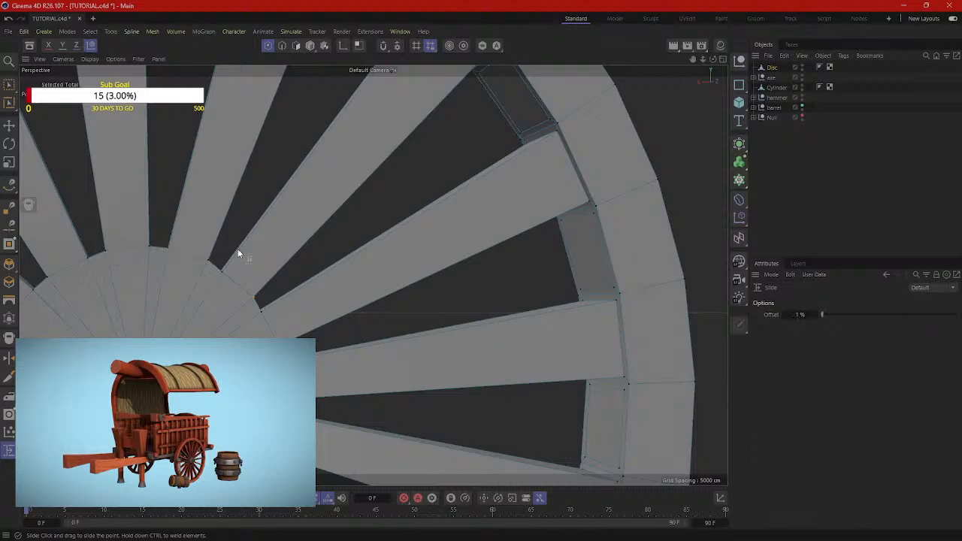
{"action": "scroll", "coordinate": [265, 268], "scroll_direction": "down", "scroll_amount": 5}
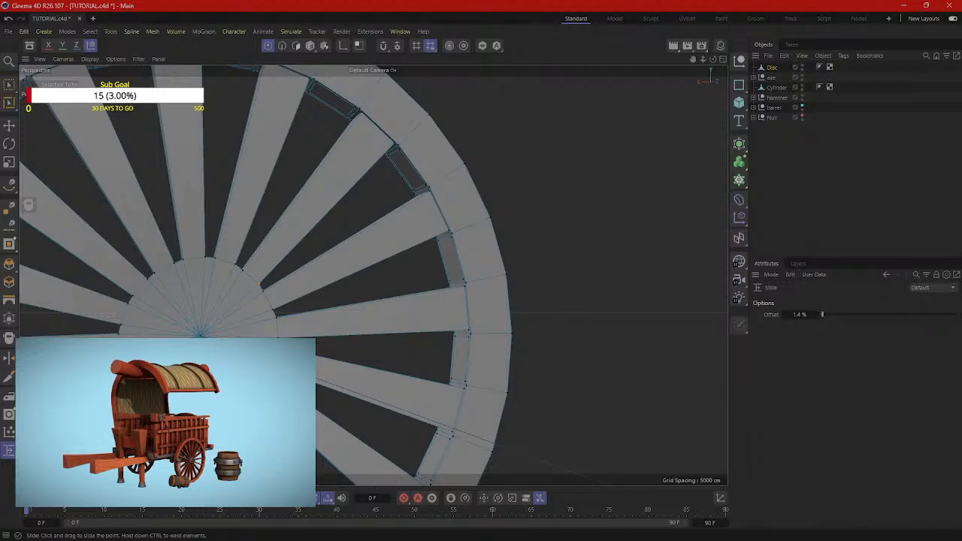
{"action": "scroll", "coordinate": [126, 396], "scroll_direction": "up", "scroll_amount": 2}
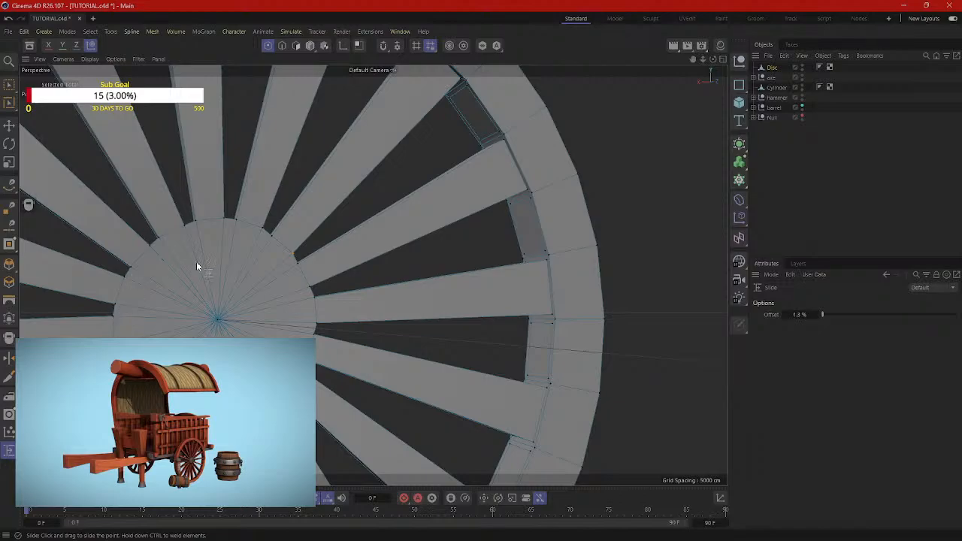
Step: Slide the hub edge points between the upper spokes on the wheel's front side to even out the circle
{"action": "left_click_drag", "start_coordinate": [196, 261], "coordinate": [294, 248], "text": "alt"}
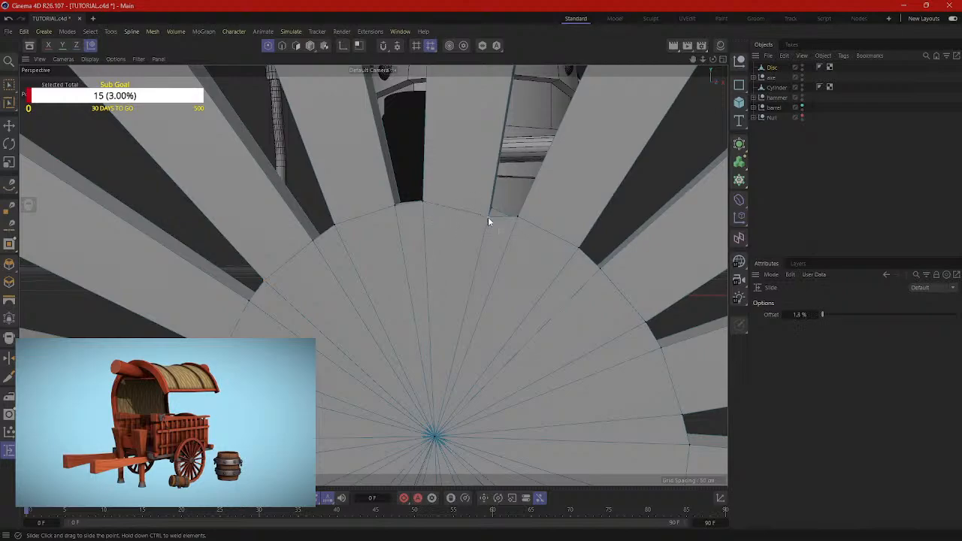
{"action": "mouse_move", "coordinate": [488, 217]}
{"action": "left_mouse_down"}
{"action": "mouse_move", "coordinate": [524, 224]}
{"action": "mouse_move", "coordinate": [494, 226]}
{"action": "mouse_move", "coordinate": [489, 205]}
{"action": "left_mouse_up"}
{"action": "scroll", "coordinate": [588, 258], "scroll_direction": "down", "scroll_amount": 5}
{"action": "left_click_drag", "start_coordinate": [528, 274], "coordinate": [498, 276], "text": "alt"}
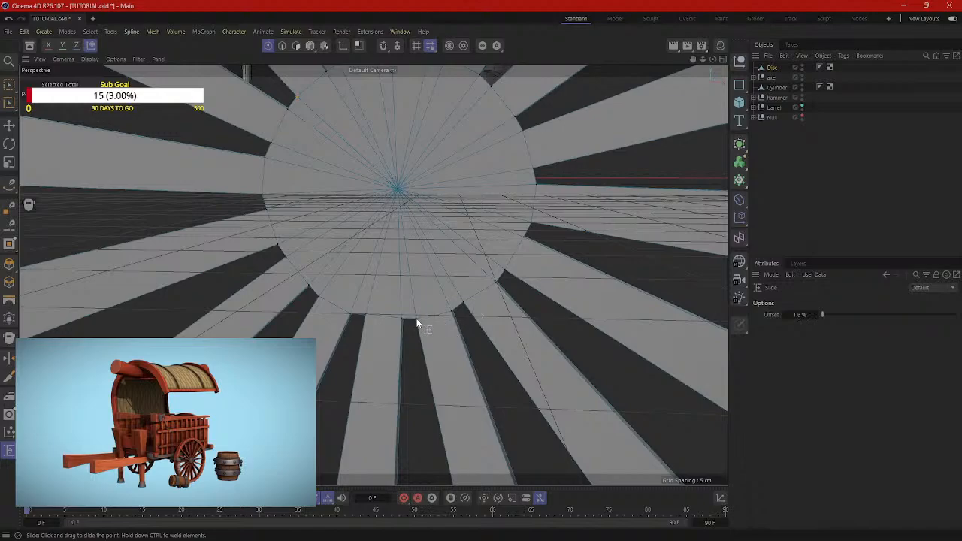
Step: Slide the hub edge points between the lower spokes to even out the underside of the circle
{"action": "left_click_drag", "start_coordinate": [452, 311], "coordinate": [483, 269]}
{"action": "scroll", "coordinate": [464, 308], "scroll_direction": "down", "scroll_amount": 5}
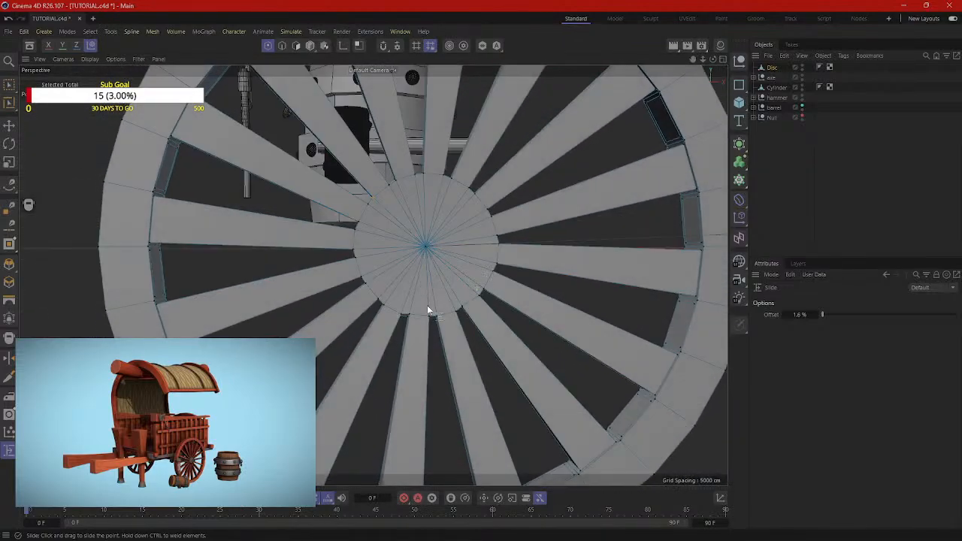
{"action": "scroll", "coordinate": [398, 314], "scroll_direction": "up", "scroll_amount": 5}
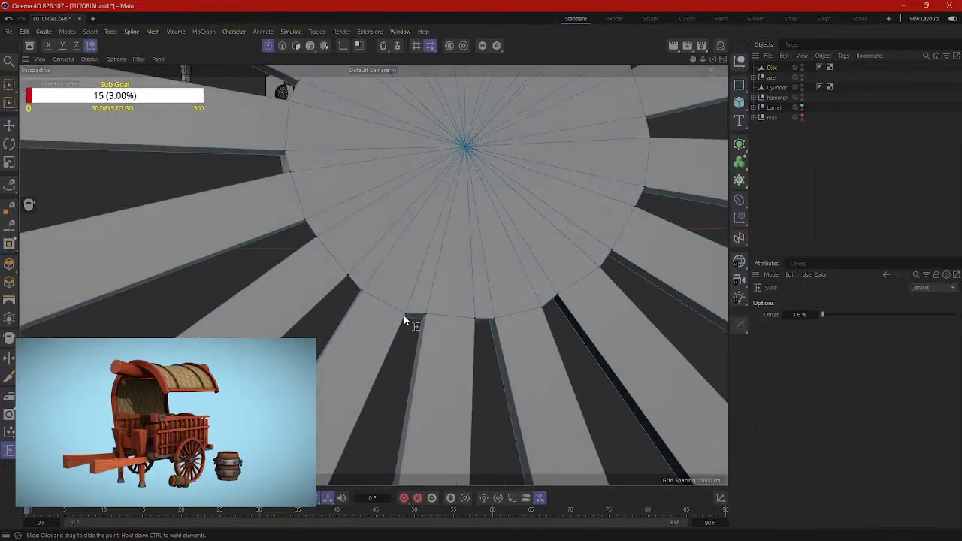
{"action": "left_click_drag", "start_coordinate": [404, 311], "coordinate": [601, 276]}
{"action": "scroll", "coordinate": [425, 283], "scroll_direction": "down", "scroll_amount": 5}
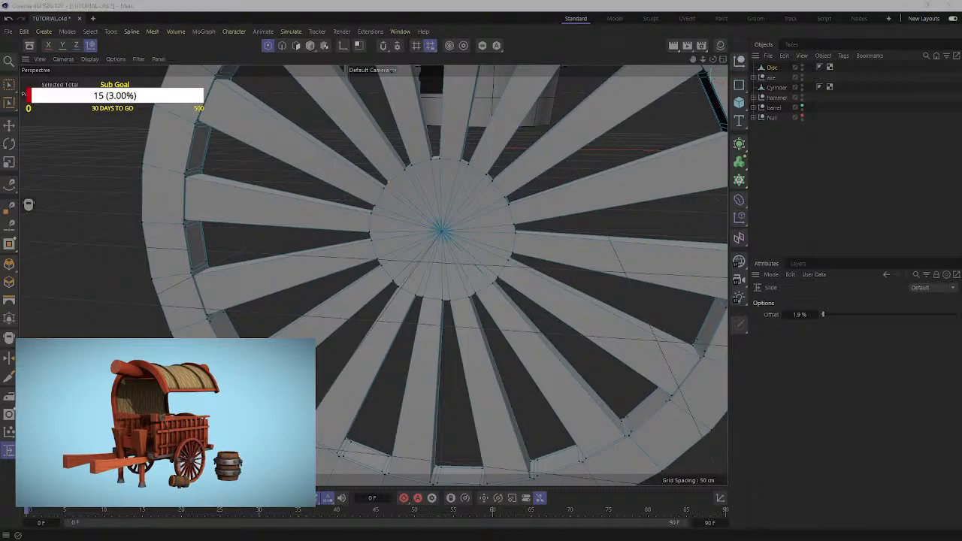
Step: Switch to the cart reference image in the photo viewer and examine the shape of its wheel
{"action": "left_click_drag", "start_coordinate": [961, 167], "coordinate": [608, 117]}
{"action": "scroll", "coordinate": [642, 303], "scroll_direction": "up", "scroll_amount": 4}
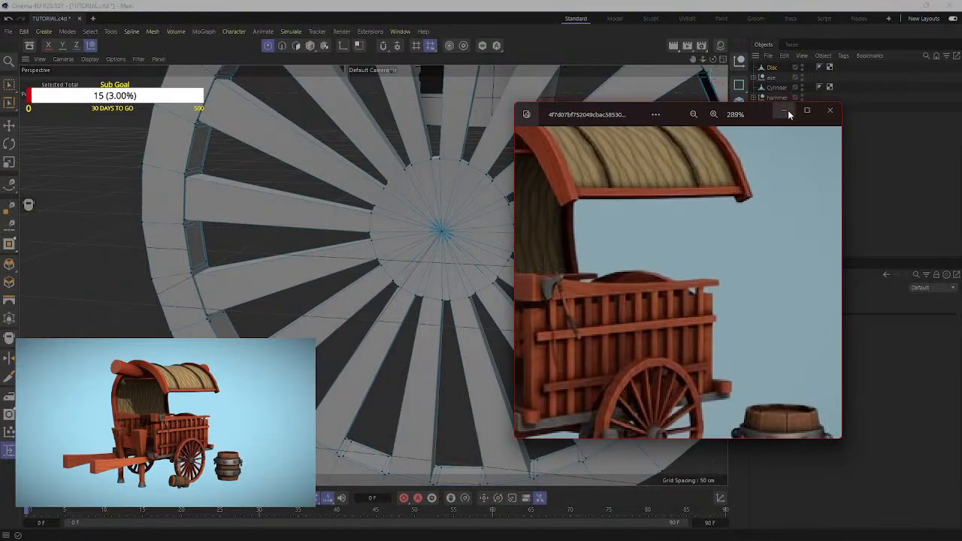
{"action": "left_click", "coordinate": [806, 110]}
{"action": "scroll", "coordinate": [666, 287], "scroll_direction": "down", "scroll_amount": 5}
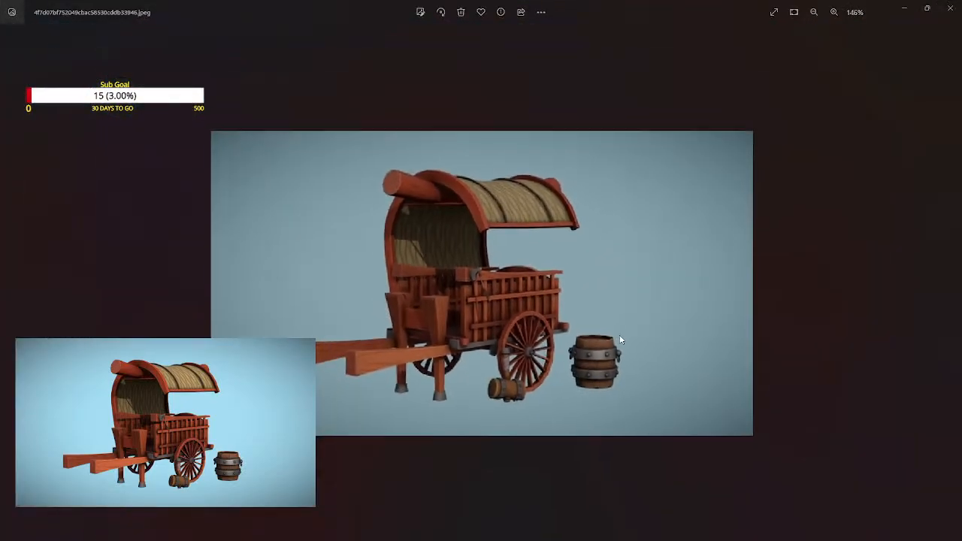
{"action": "scroll", "coordinate": [577, 331], "scroll_direction": "up", "scroll_amount": 7}
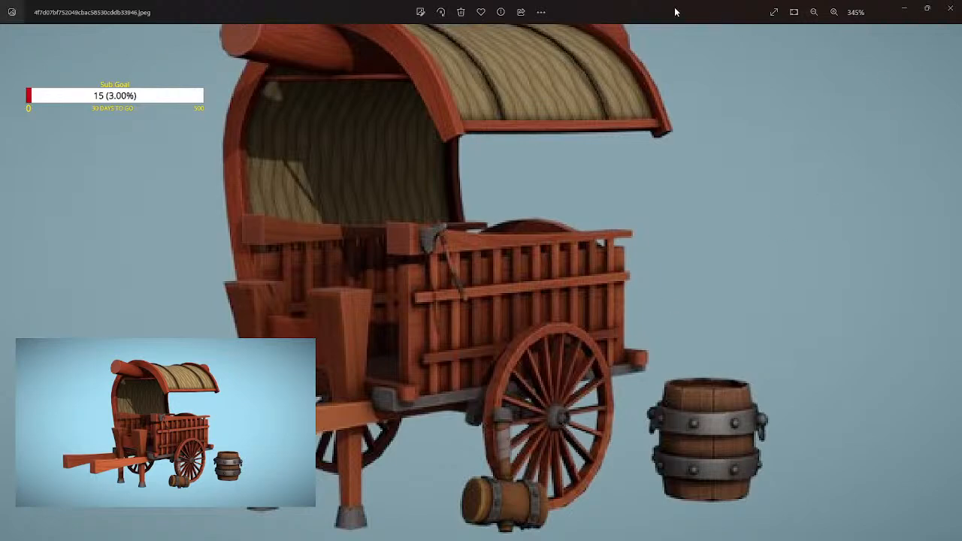
{"action": "left_click", "coordinate": [904, 8]}
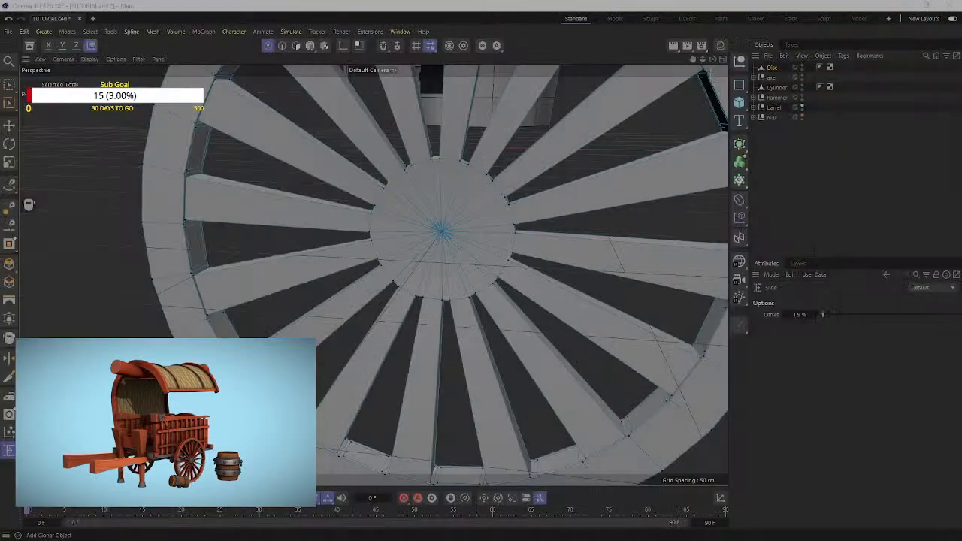
Step: Bring the cart reference image back and examine the wheel's hub and axle end close up
{"action": "left_click_drag", "start_coordinate": [961, 113], "coordinate": [566, 81]}
{"action": "scroll", "coordinate": [577, 278], "scroll_direction": "up", "scroll_amount": 4}
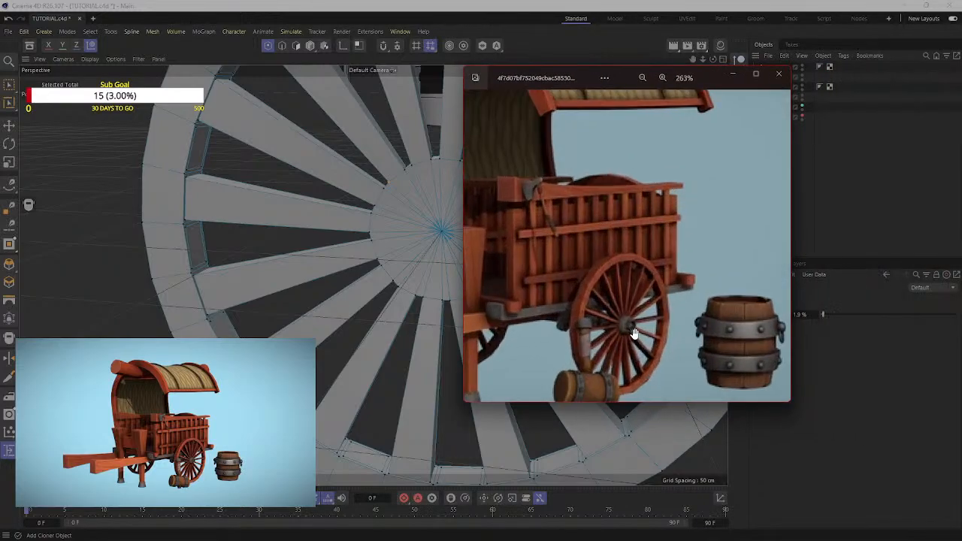
{"action": "left_click", "coordinate": [757, 73]}
{"action": "scroll", "coordinate": [639, 378], "scroll_direction": "down", "scroll_amount": 5}
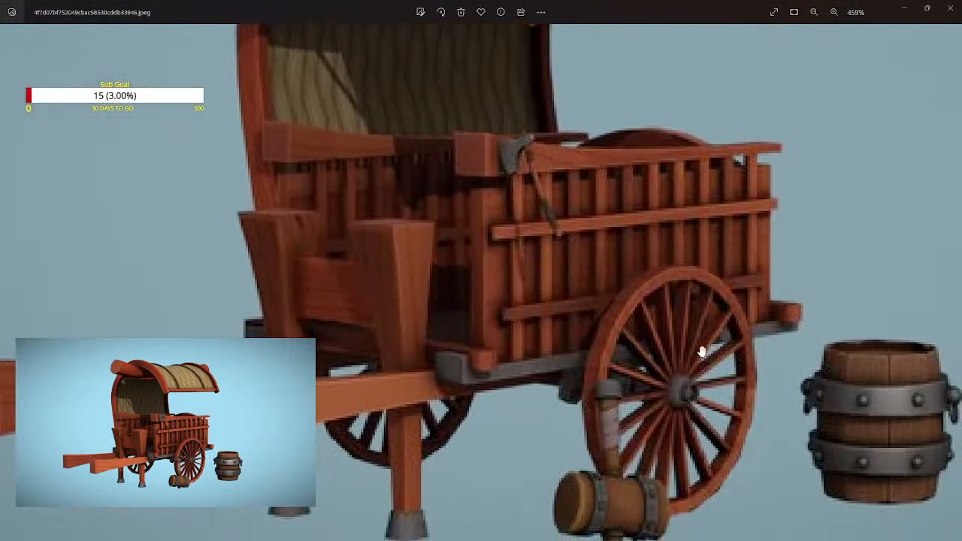
{"action": "left_click_drag", "start_coordinate": [719, 396], "coordinate": [634, 290]}
{"action": "scroll", "coordinate": [601, 304], "scroll_direction": "up", "scroll_amount": 7}
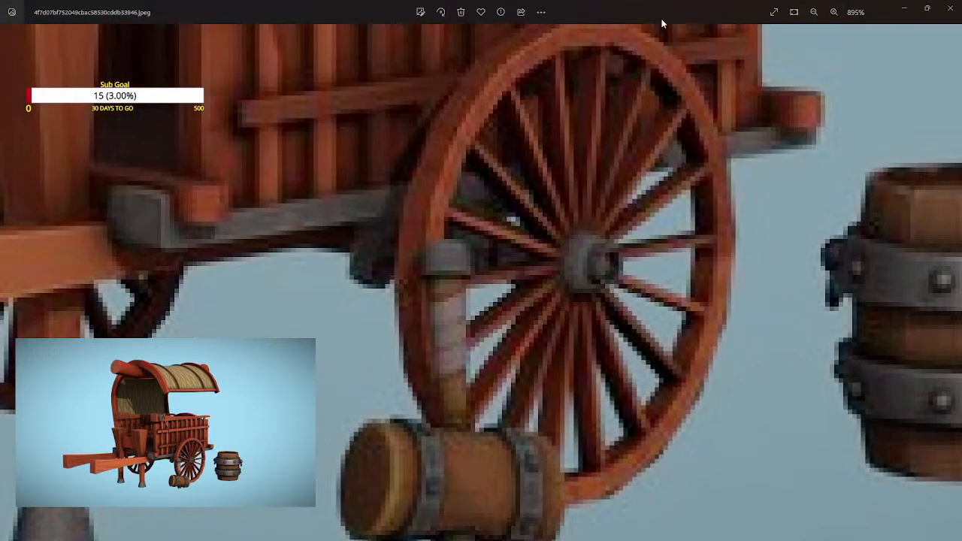
{"action": "left_click_drag", "start_coordinate": [662, 20], "coordinate": [961, 162]}
Step: Return to Cinema 4D, switch the disc from point editing to Model mode and show the wheel's hub close up
{"action": "scroll", "coordinate": [426, 286], "scroll_direction": "down", "scroll_amount": 3}
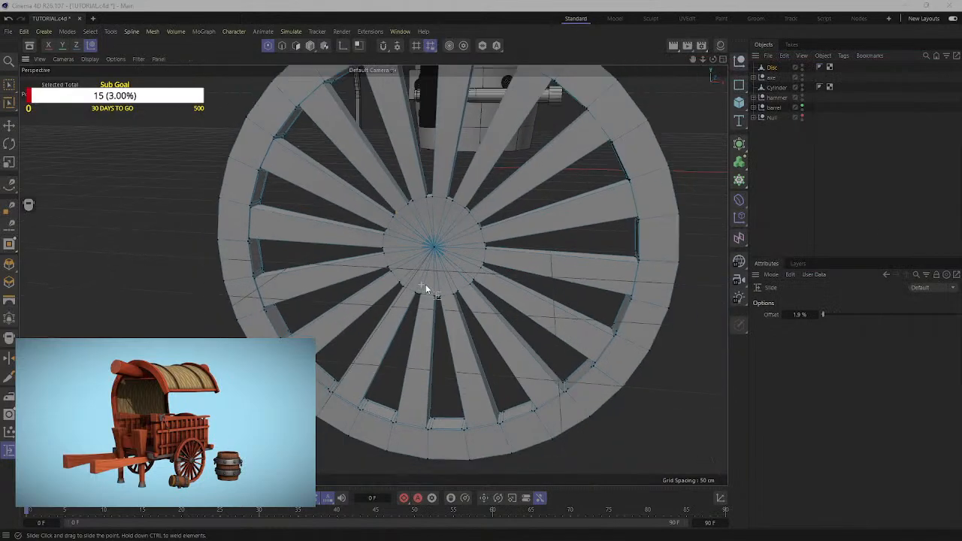
{"action": "scroll", "coordinate": [425, 284], "scroll_direction": "down", "scroll_amount": 2}
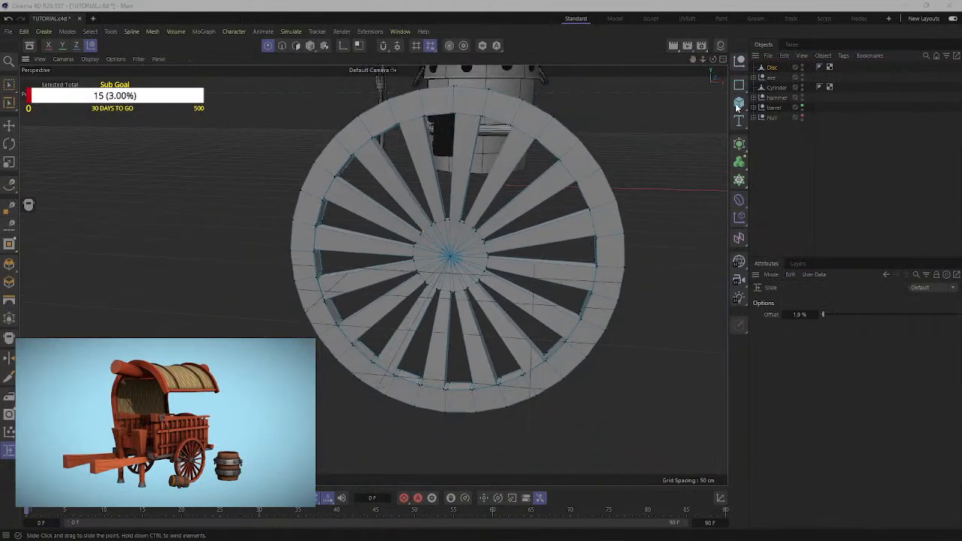
{"action": "left_click_drag", "start_coordinate": [566, 154], "coordinate": [678, 139], "text": "alt"}
{"action": "mouse_move", "coordinate": [607, 181]}
{"action": "left_mouse_down", "text": "alt"}
{"action": "mouse_move", "coordinate": [425, 272]}
{"action": "mouse_move", "coordinate": [558, 260]}
{"action": "mouse_move", "coordinate": [622, 182]}
{"action": "left_mouse_up", "text": "alt"}
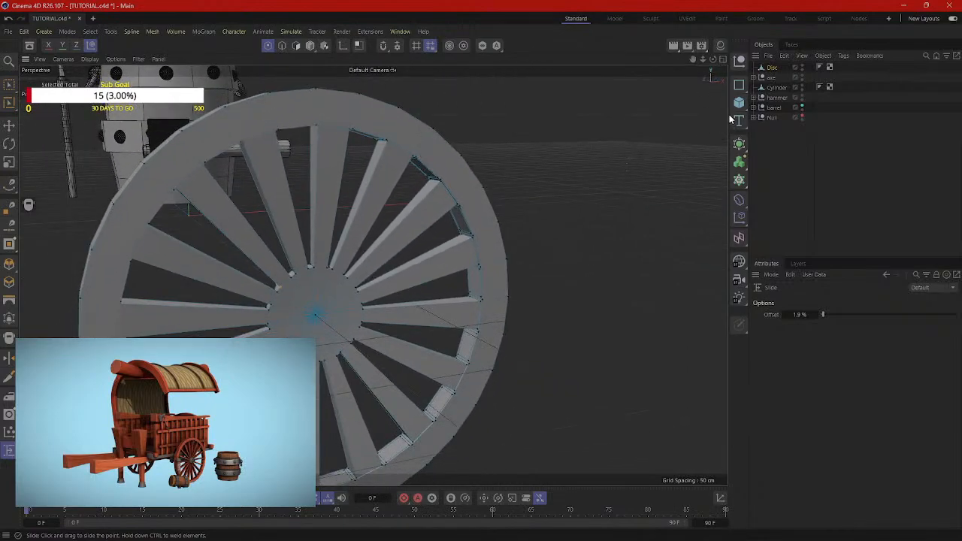
{"action": "left_click", "coordinate": [309, 45]}
{"action": "left_click_drag", "start_coordinate": [544, 226], "coordinate": [188, 306], "text": "alt"}
{"action": "scroll", "coordinate": [215, 323], "scroll_direction": "down", "scroll_amount": 10}
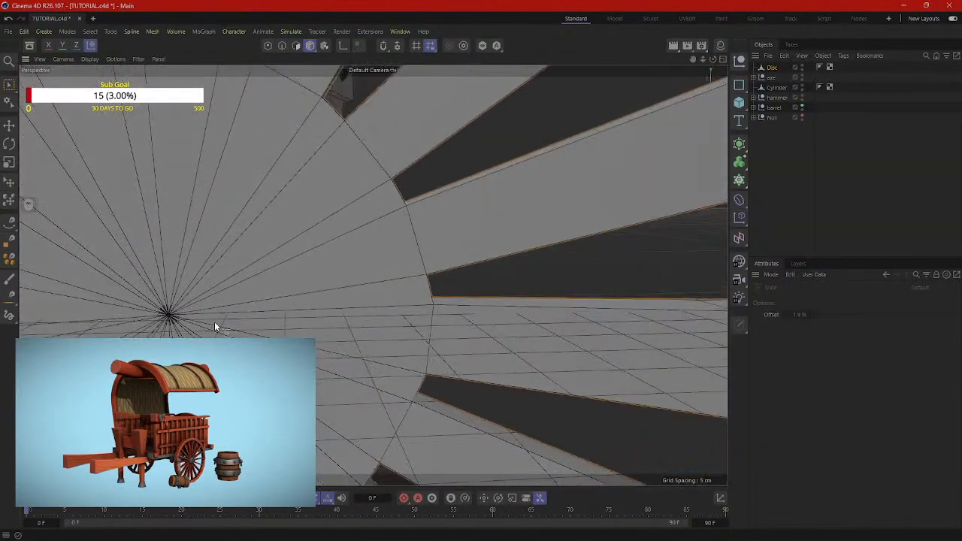
Step: Add a sphere primitive and shrink it to roughly hub size in front of the wheel
{"action": "left_click", "coordinate": [739, 102]}
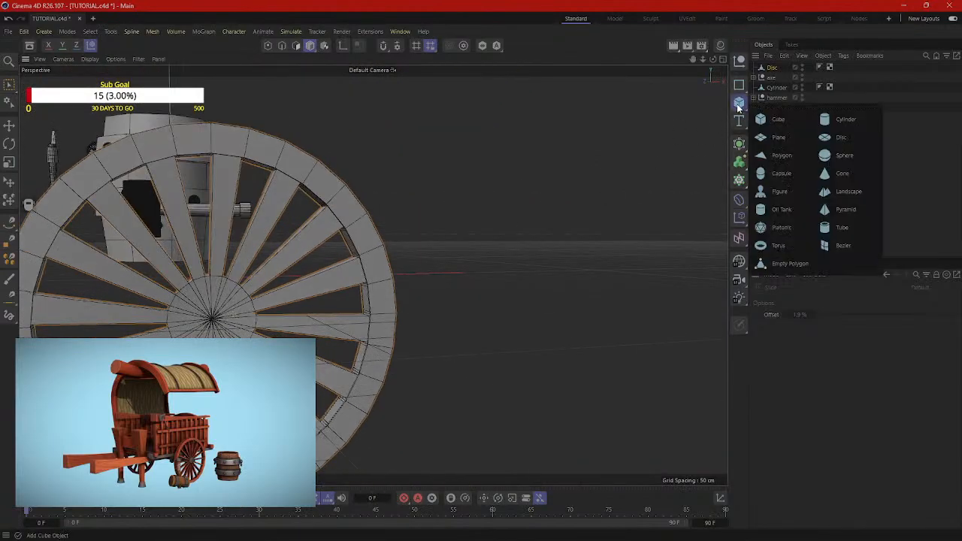
{"action": "left_click", "coordinate": [840, 155]}
{"action": "scroll", "coordinate": [503, 271], "scroll_direction": "down", "scroll_amount": 3}
{"action": "left_click_drag", "start_coordinate": [503, 272], "coordinate": [394, 309], "text": "alt"}
{"action": "key", "text": "e"}
{"action": "left_click_drag", "start_coordinate": [635, 194], "coordinate": [545, 228]}
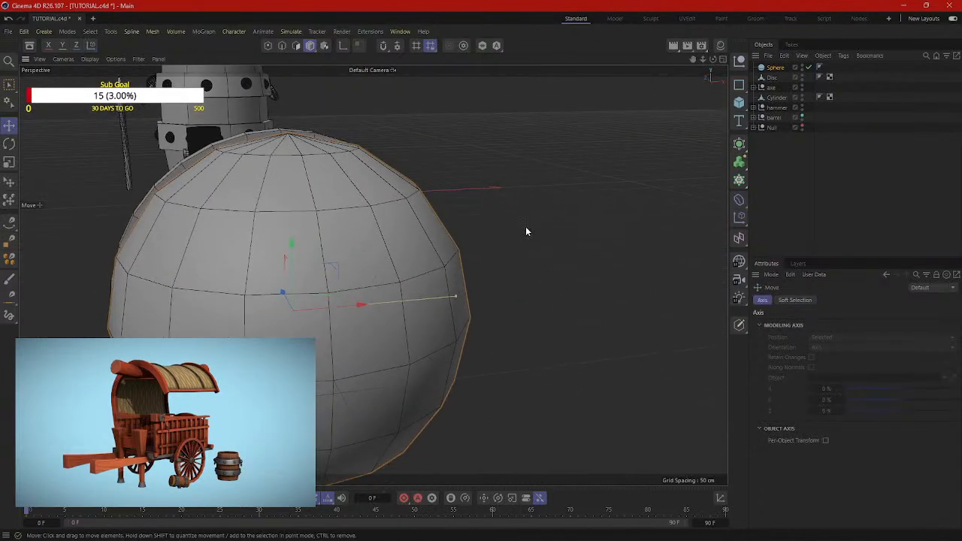
{"action": "key", "text": "t"}
{"action": "left_click_drag", "start_coordinate": [477, 257], "coordinate": [447, 327], "text": "alt"}
{"action": "key", "text": "e"}
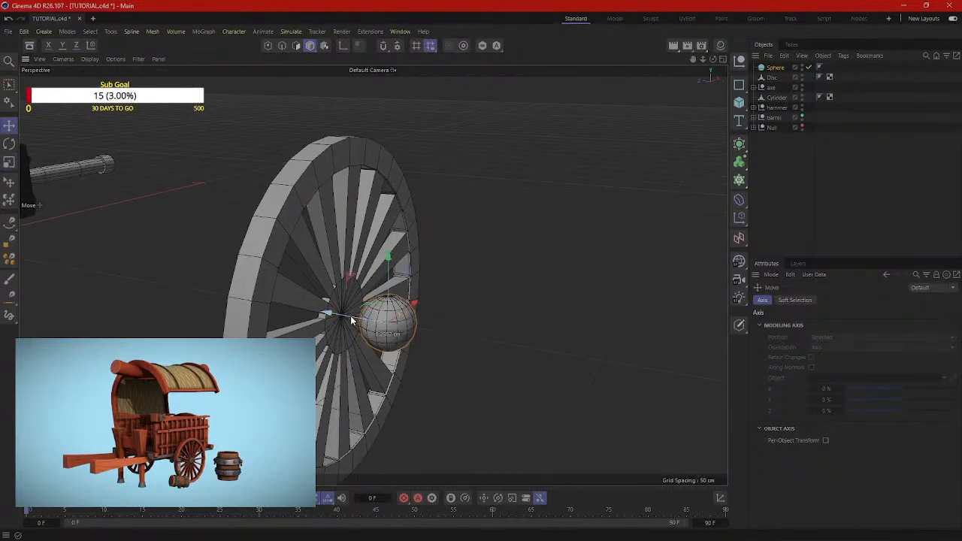
Step: Move the sphere along the axle into the wheel's centre and scale it slightly smaller than the hub circle
{"action": "left_click_drag", "start_coordinate": [351, 316], "coordinate": [323, 321]}
{"action": "key", "text": "t"}
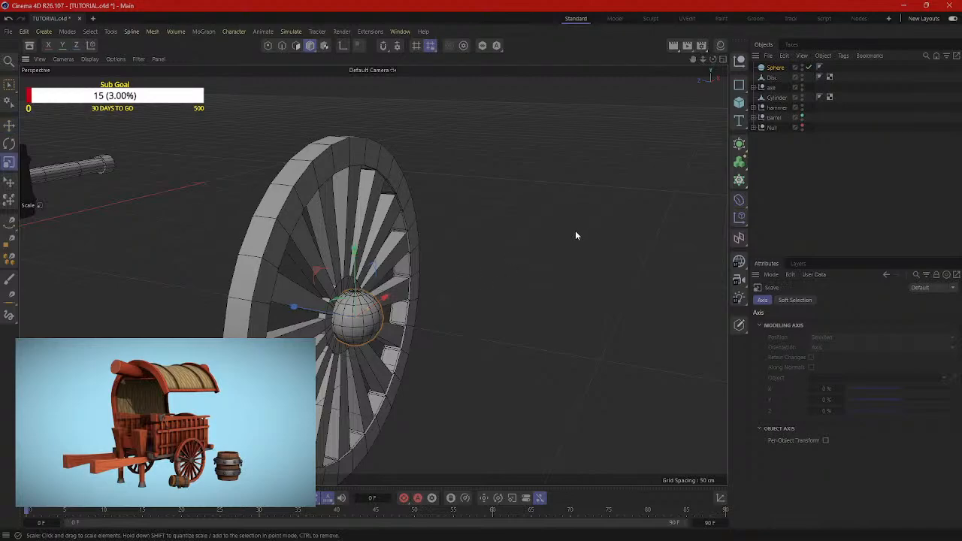
{"action": "left_click_drag", "start_coordinate": [576, 236], "coordinate": [529, 335]}
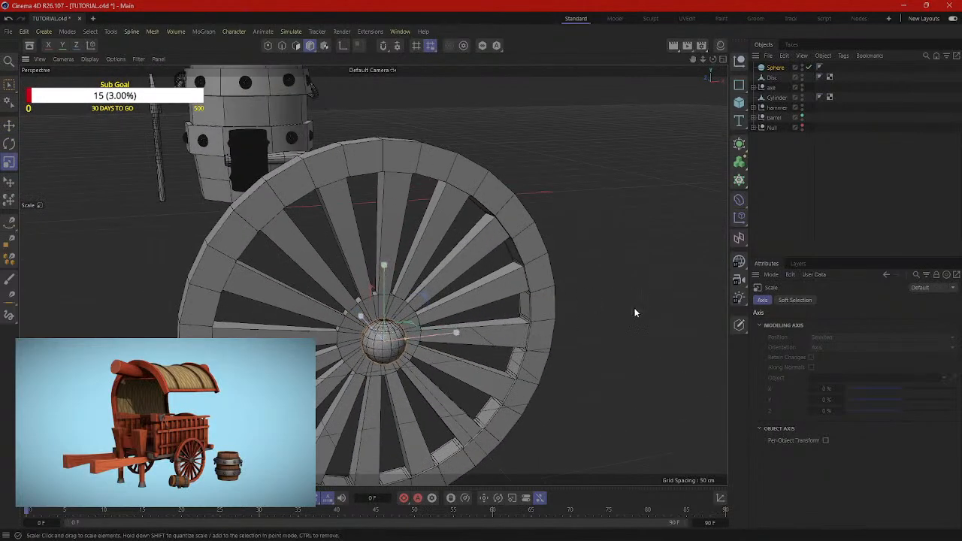
{"action": "left_click_drag", "start_coordinate": [635, 314], "coordinate": [580, 352], "text": "alt"}
{"action": "key", "text": "e"}
{"action": "left_click_drag", "start_coordinate": [419, 371], "coordinate": [410, 363]}
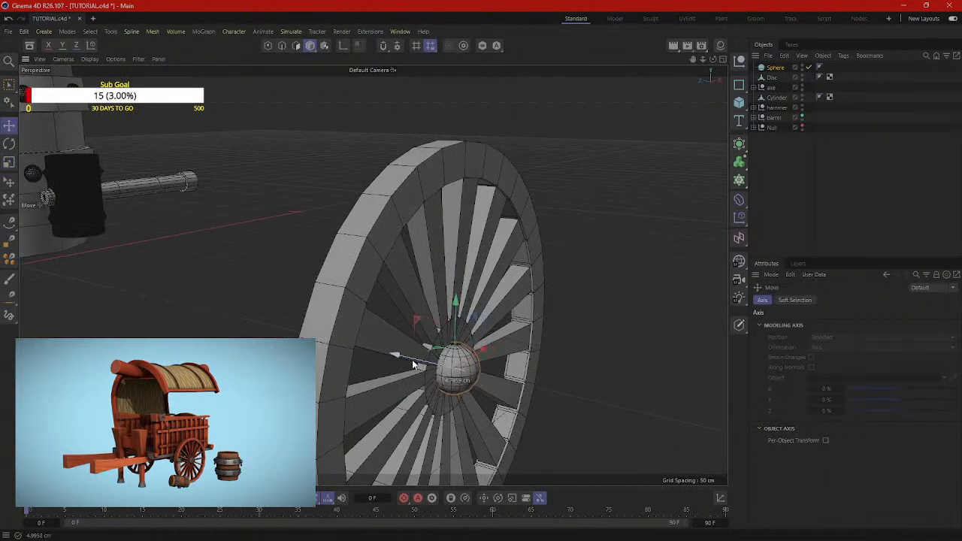
Step: Rotate the sphere so its pole faces outward along the axle and enlarge it to fill most of the hub circle
{"action": "key", "text": "r"}
{"action": "left_click_drag", "start_coordinate": [471, 349], "coordinate": [536, 368]}
{"action": "key", "text": "e"}
{"action": "key", "text": "t"}
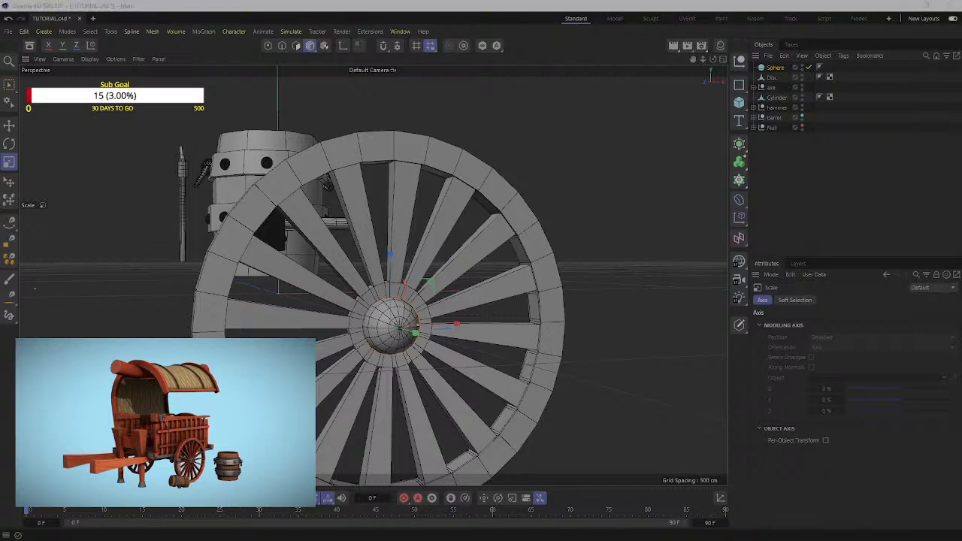
{"action": "left_click_drag", "start_coordinate": [591, 280], "coordinate": [667, 277]}
Step: Inspect the sphere hub from front and side, and compare it with the wheel hub in the cart reference image
{"action": "scroll", "coordinate": [626, 296], "scroll_direction": "down", "scroll_amount": 3}
{"action": "left_click_drag", "start_coordinate": [593, 312], "coordinate": [558, 328], "text": "alt"}
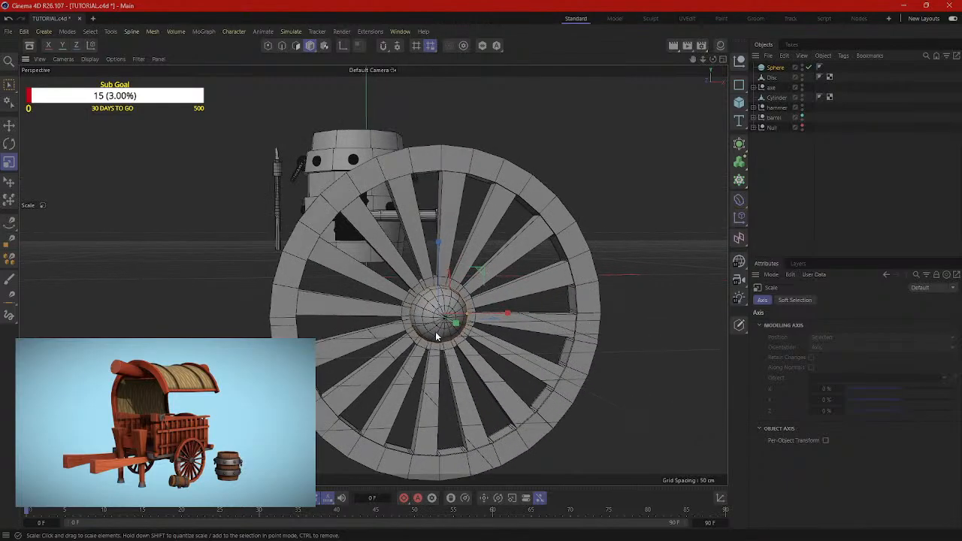
{"action": "left_click_drag", "start_coordinate": [436, 336], "coordinate": [517, 344], "text": "alt"}
{"action": "scroll", "coordinate": [473, 336], "scroll_direction": "up", "scroll_amount": 2}
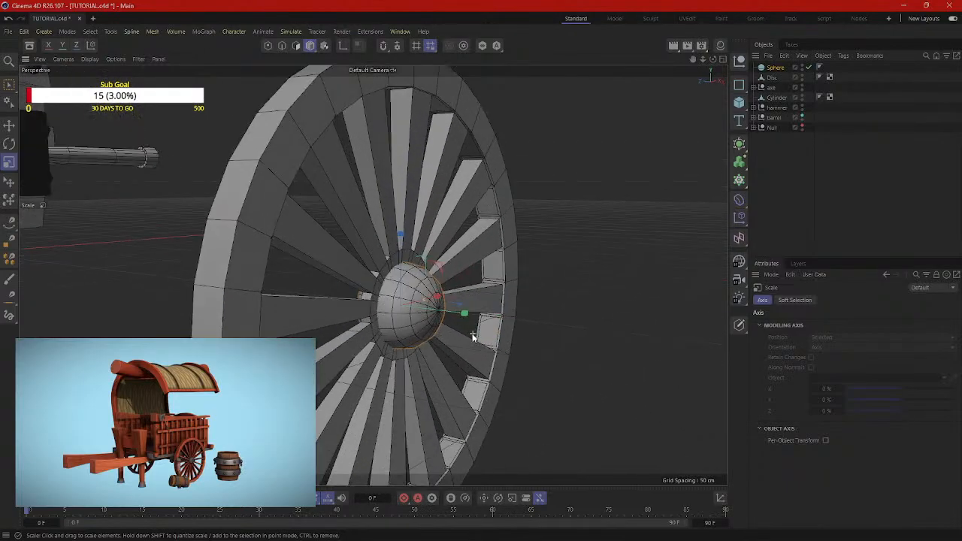
{"action": "scroll", "coordinate": [472, 337], "scroll_direction": "up", "scroll_amount": 3}
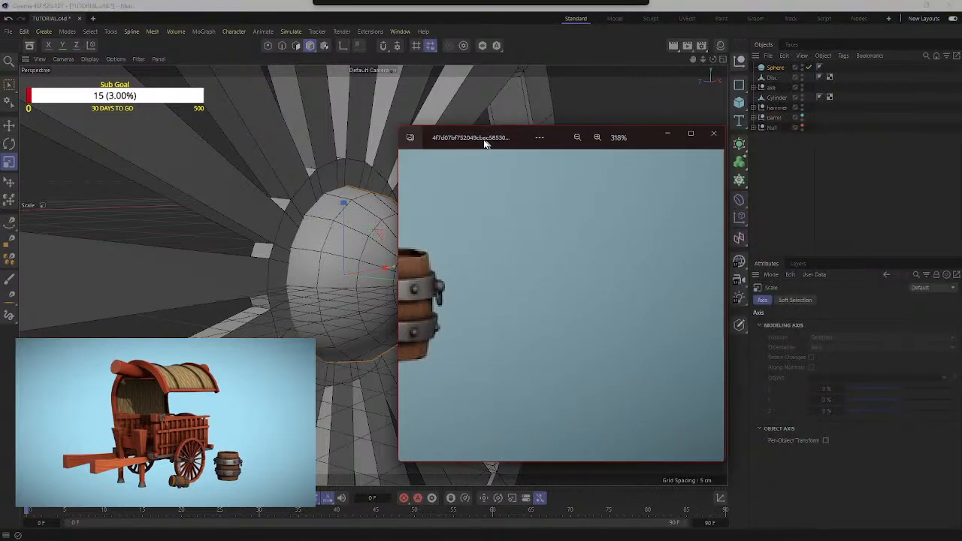
{"action": "left_click_drag", "start_coordinate": [485, 142], "coordinate": [541, 85]}
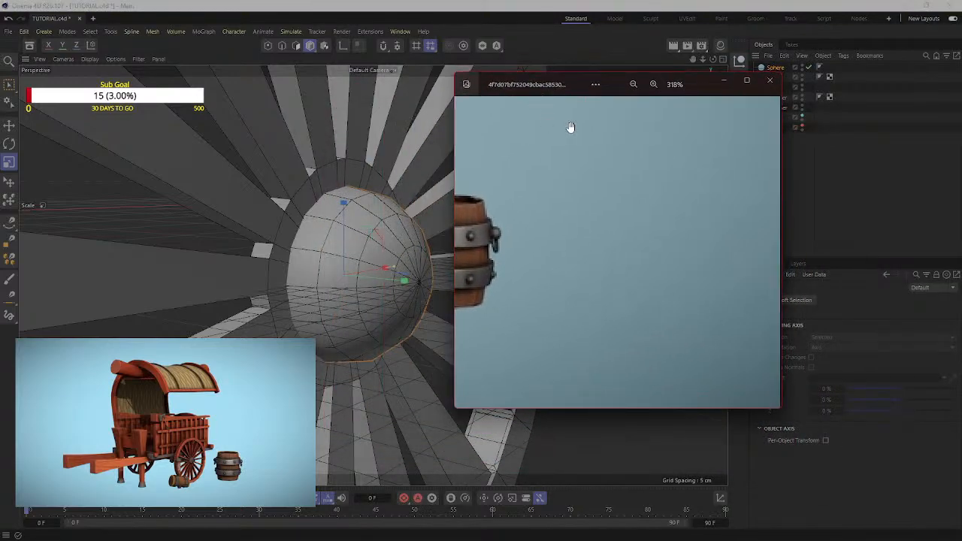
{"action": "left_click", "coordinate": [746, 83]}
{"action": "scroll", "coordinate": [649, 347], "scroll_direction": "down", "scroll_amount": 5}
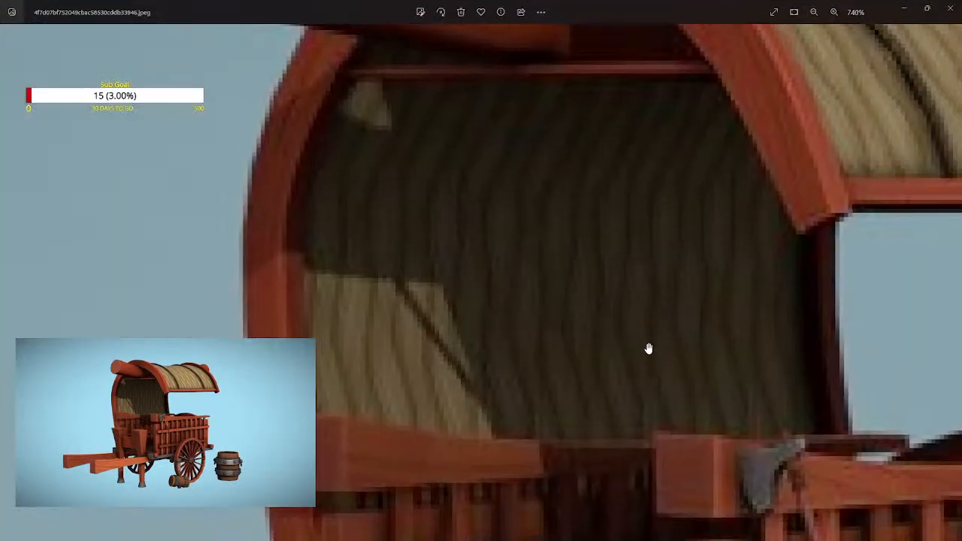
{"action": "scroll", "coordinate": [649, 314], "scroll_direction": "up", "scroll_amount": 3}
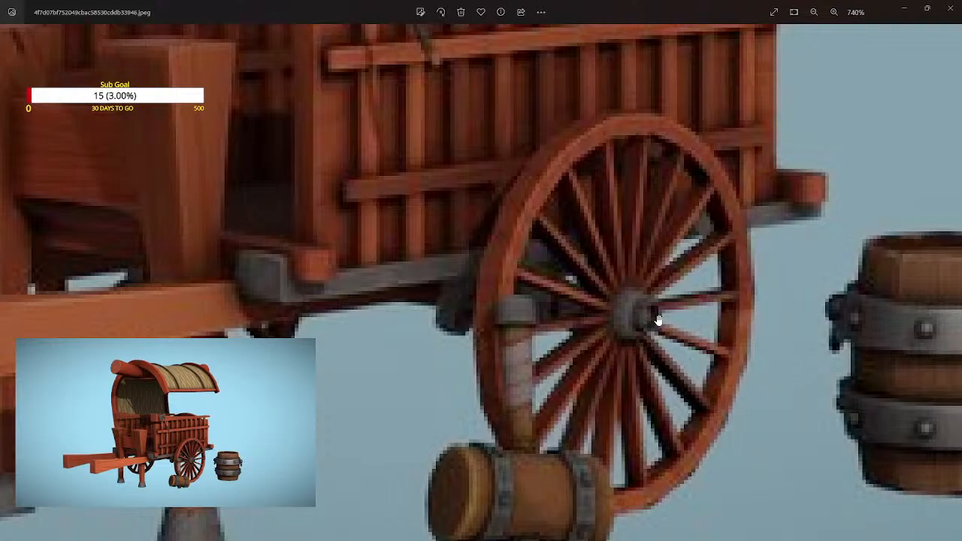
{"action": "left_click_drag", "start_coordinate": [640, 11], "coordinate": [961, 78]}
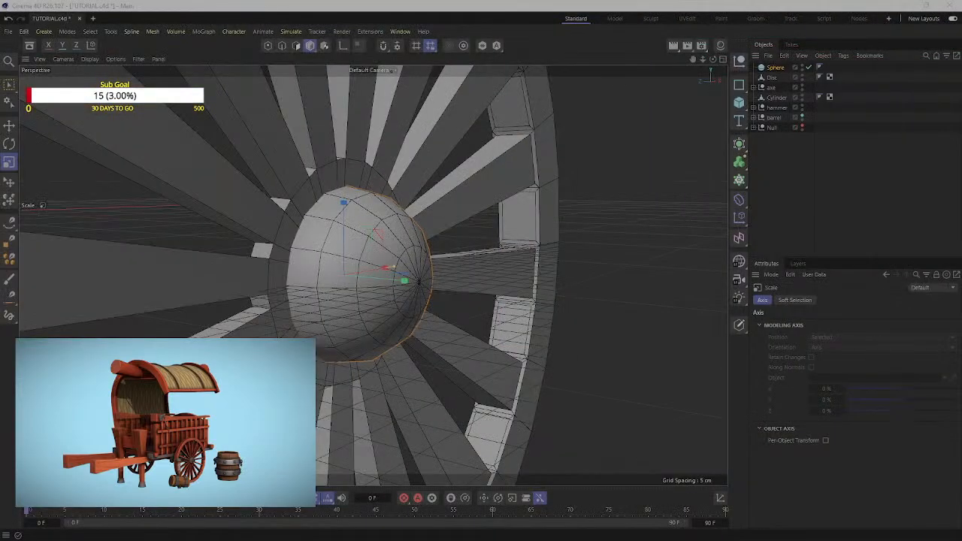
Step: Switch to edge editing and add a Subdivision Surface object to the scene
{"action": "left_click", "coordinate": [282, 45]}
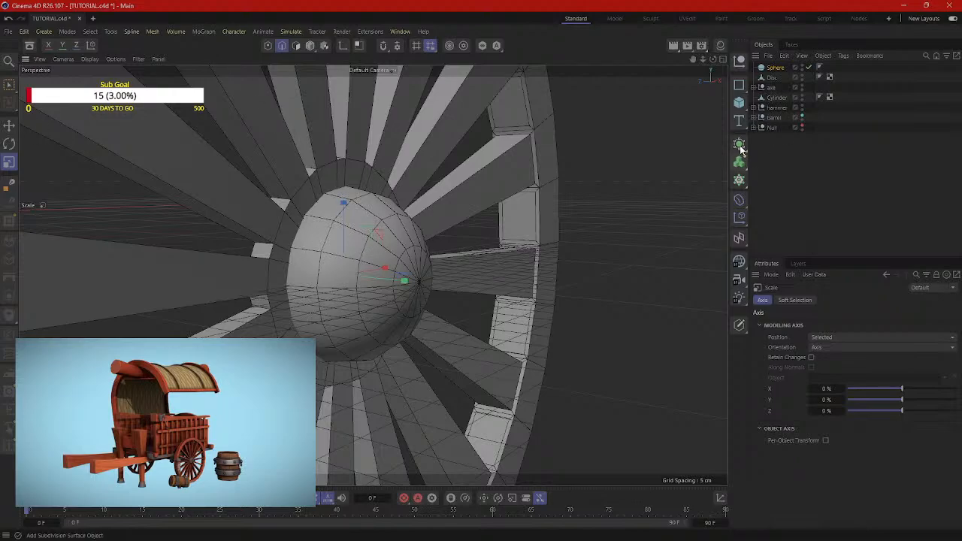
{"action": "left_click_drag", "start_coordinate": [740, 148], "coordinate": [783, 160]}
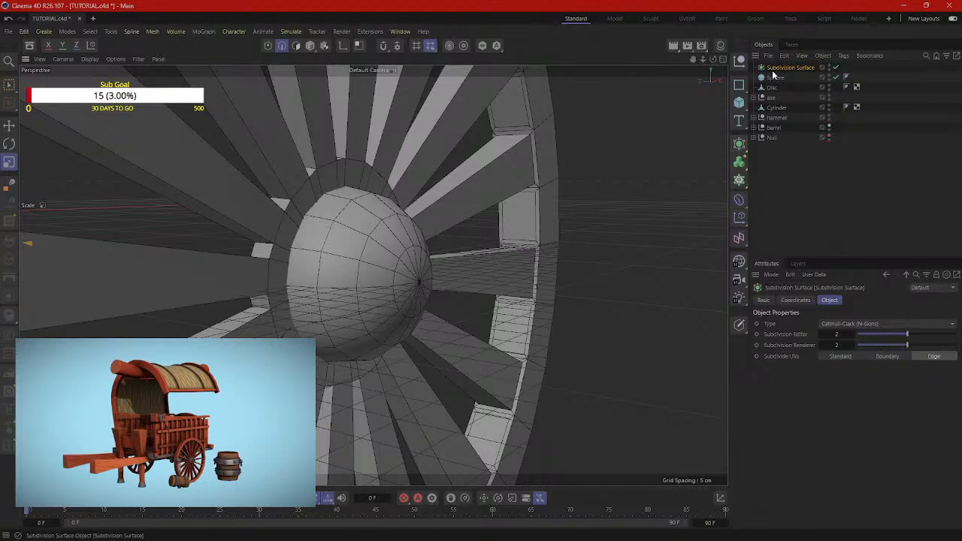
{"action": "left_click_drag", "start_coordinate": [774, 73], "coordinate": [774, 69]}
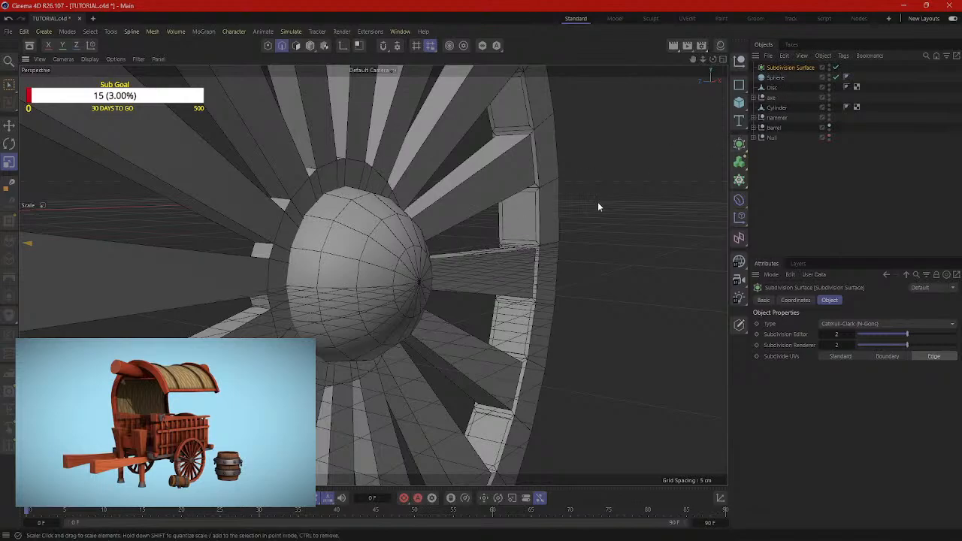
Step: Rename the Disc object as wheel
{"action": "left_click", "coordinate": [774, 88]}
{"action": "double_click", "coordinate": [773, 88]}
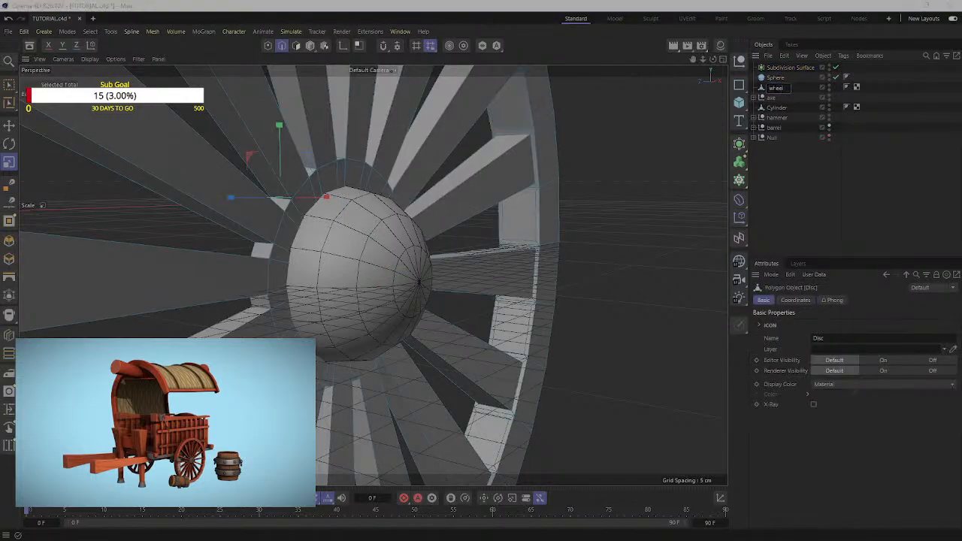
{"action": "type", "text": "wheel"}
{"action": "left_click", "coordinate": [774, 170]}
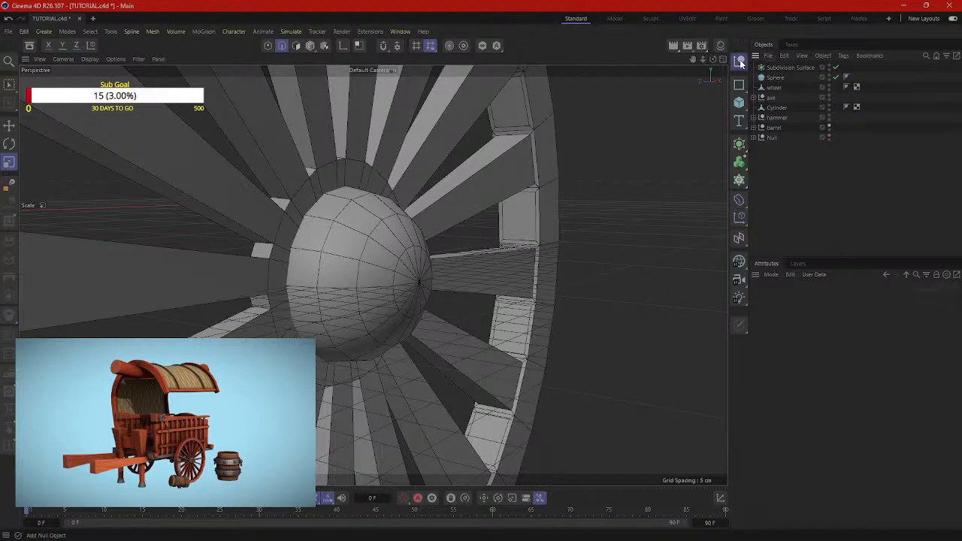
Step: Add a null named bullcart and group the subdivision surface, sphere and wheel inside it, with the sphere listed above the wheel
{"action": "left_click", "coordinate": [742, 63]}
{"action": "double_click", "coordinate": [774, 68]}
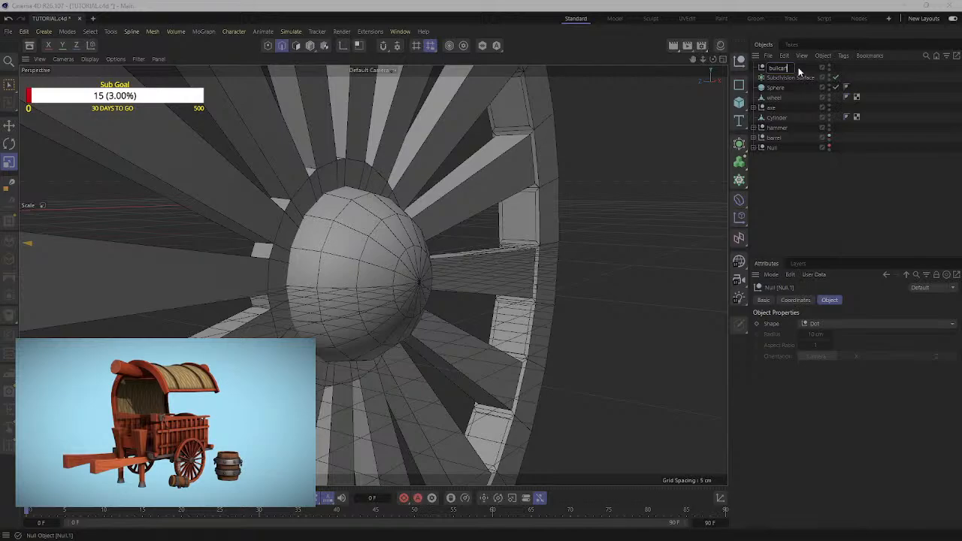
{"action": "left_click", "coordinate": [774, 153]}
{"action": "mouse_move", "coordinate": [773, 98]}
{"action": "left_mouse_down"}
{"action": "mouse_move", "coordinate": [777, 68]}
{"action": "mouse_move", "coordinate": [783, 72]}
{"action": "mouse_move", "coordinate": [769, 81]}
{"action": "mouse_move", "coordinate": [785, 89]}
{"action": "left_mouse_up"}
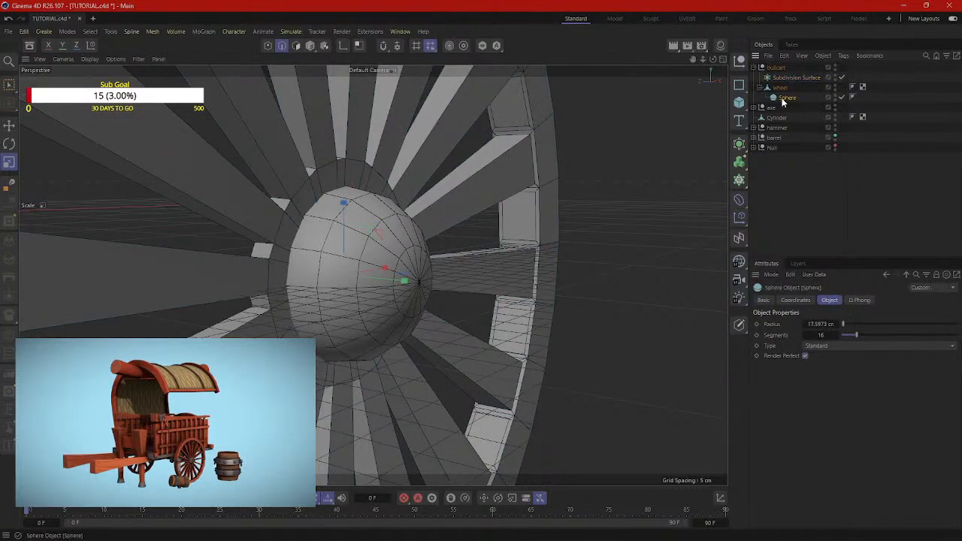
{"action": "key", "text": "ctrl+z"}
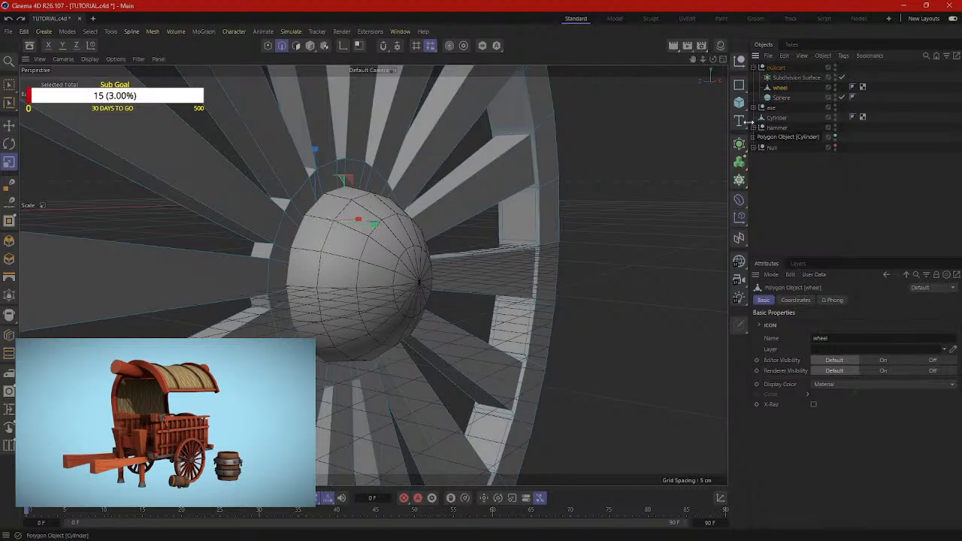
{"action": "left_click_drag", "start_coordinate": [782, 98], "coordinate": [788, 88]}
Step: Make the sphere editable and select the edge loops around its outer pole
{"action": "left_click_drag", "start_coordinate": [360, 273], "coordinate": [348, 281], "text": "alt"}
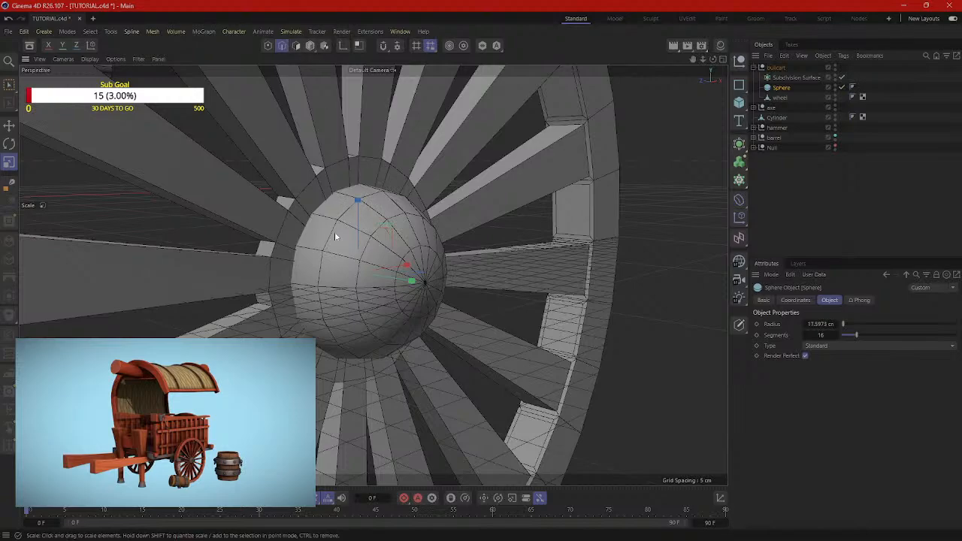
{"action": "key", "text": "c"}
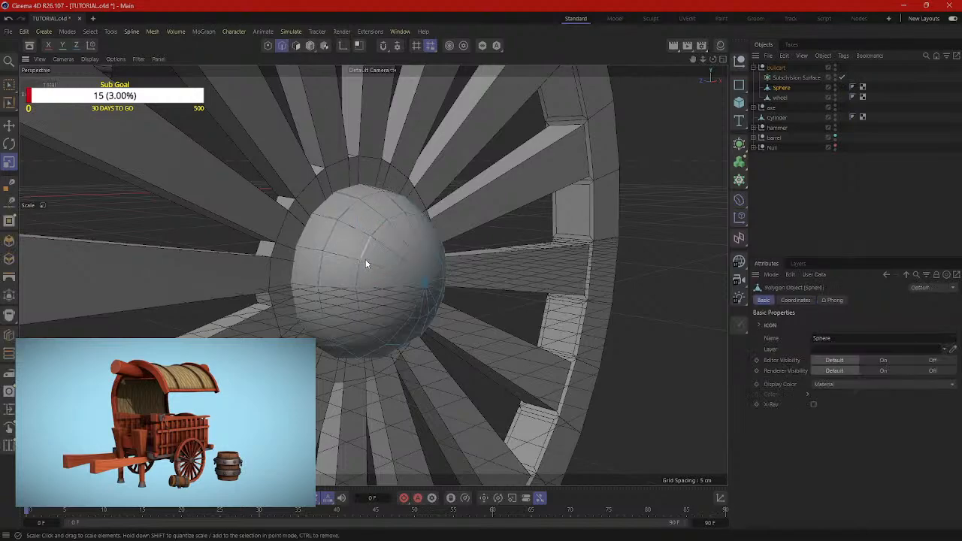
{"action": "left_click", "coordinate": [405, 283]}
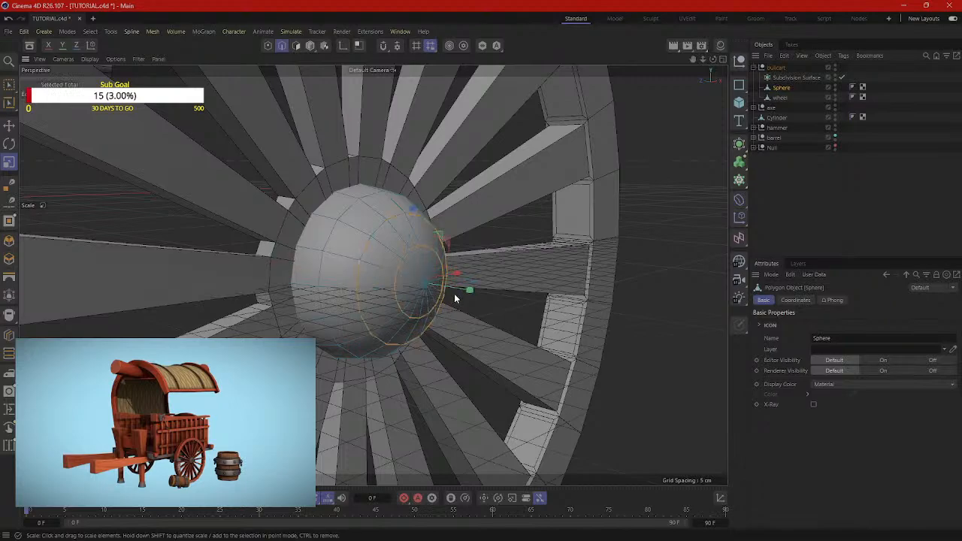
{"action": "left_click_drag", "start_coordinate": [466, 290], "coordinate": [391, 303]}
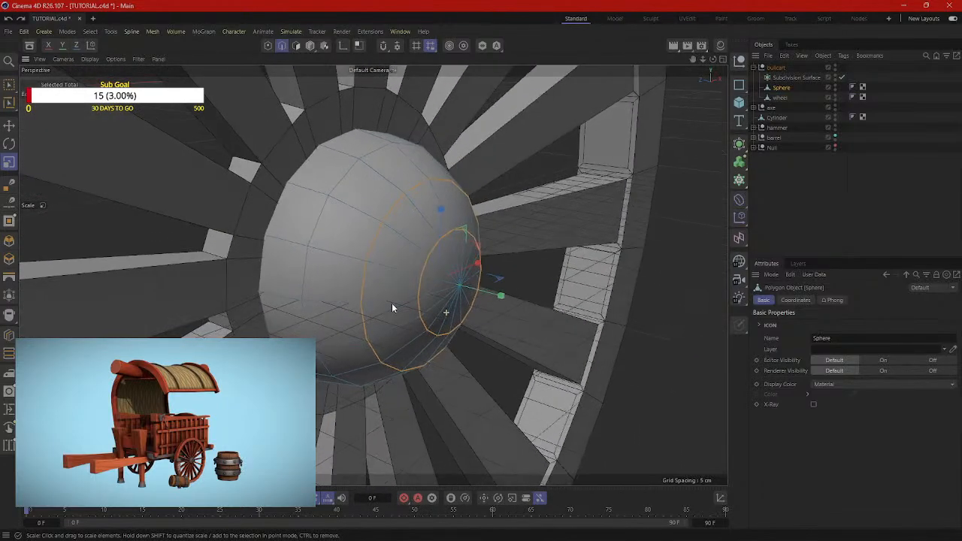
Step: Select the rings of points around the sphere's outer pole and scale them flat along the axle
{"action": "left_click", "coordinate": [267, 45]}
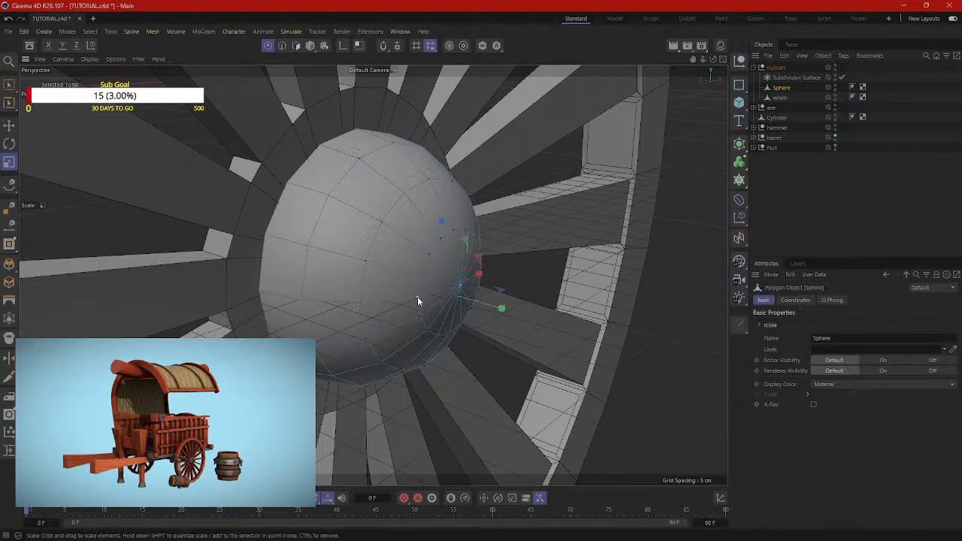
{"action": "left_click", "coordinate": [10, 103]}
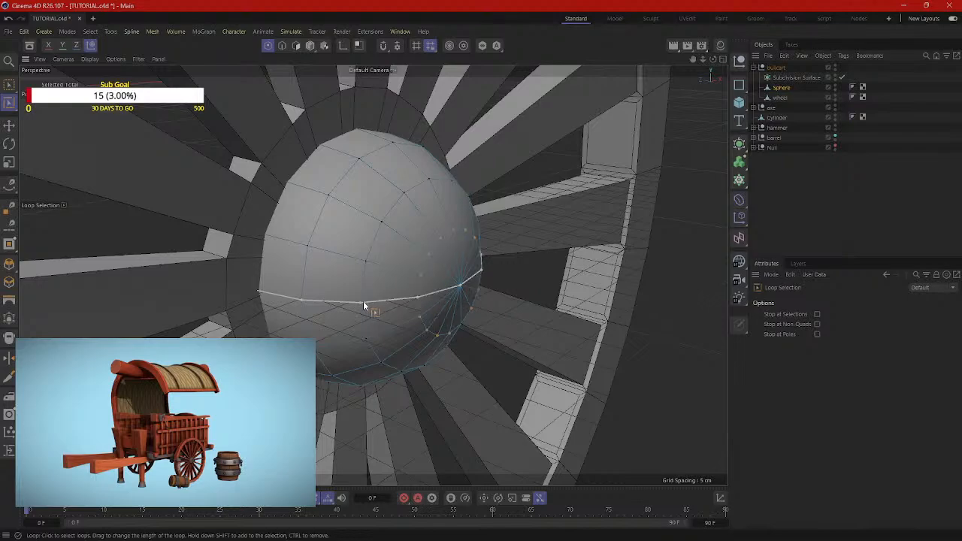
{"action": "key", "text": "t"}
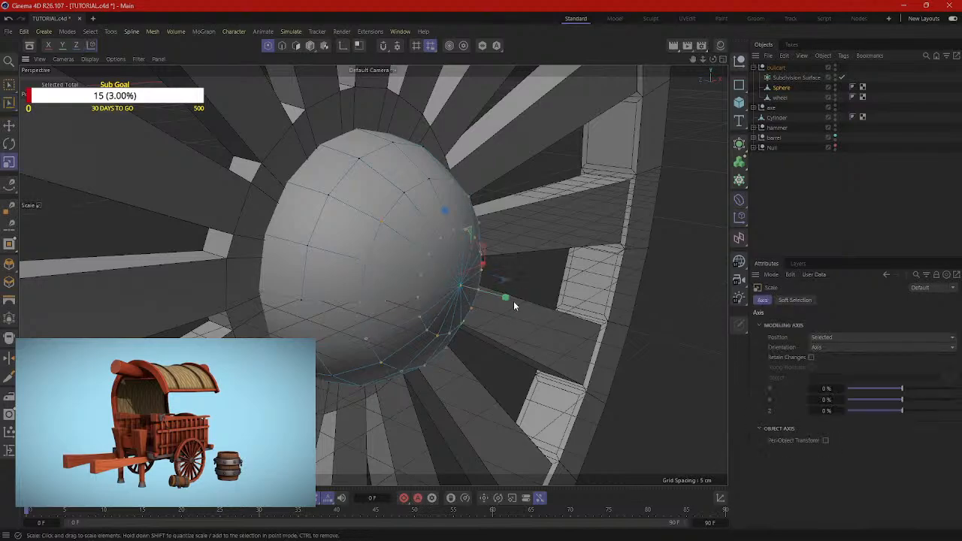
{"action": "left_click_drag", "start_coordinate": [513, 301], "coordinate": [532, 335]}
{"action": "key", "text": "e"}
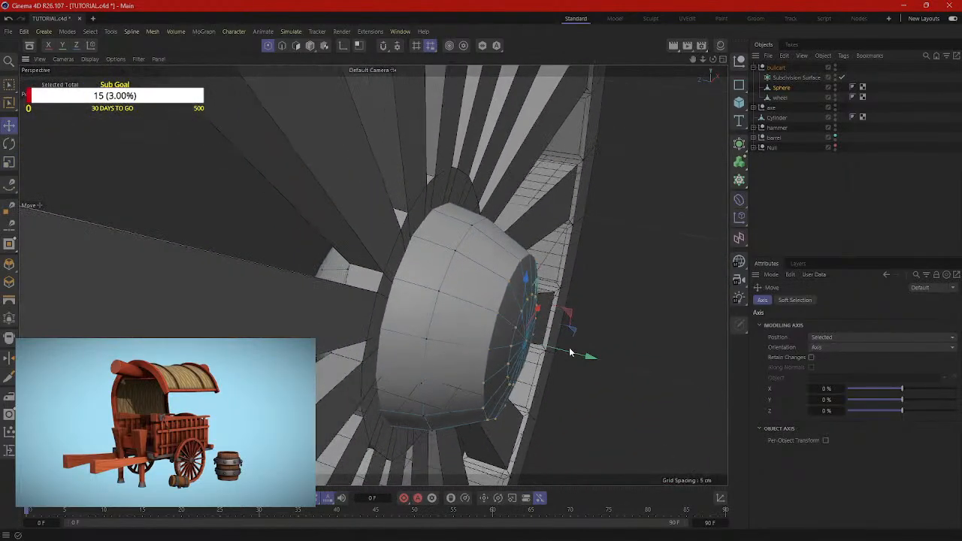
{"action": "left_click_drag", "start_coordinate": [339, 296], "coordinate": [389, 299], "text": "alt"}
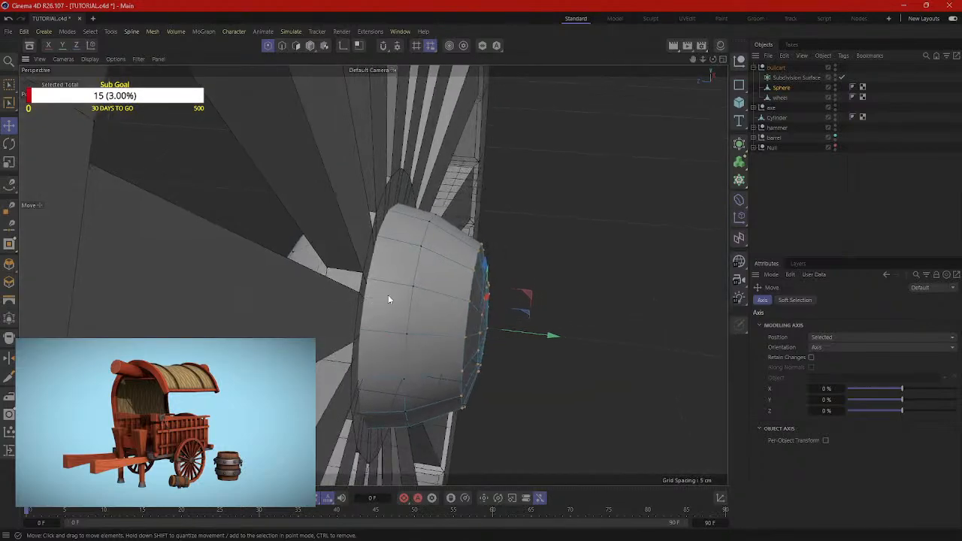
Step: Select the loop of points around the sphere's inner end on the back of the wheel
{"action": "left_click", "coordinate": [310, 46]}
{"action": "left_click_drag", "start_coordinate": [442, 324], "coordinate": [455, 348]}
{"action": "scroll", "coordinate": [441, 325], "scroll_direction": "down", "scroll_amount": 3}
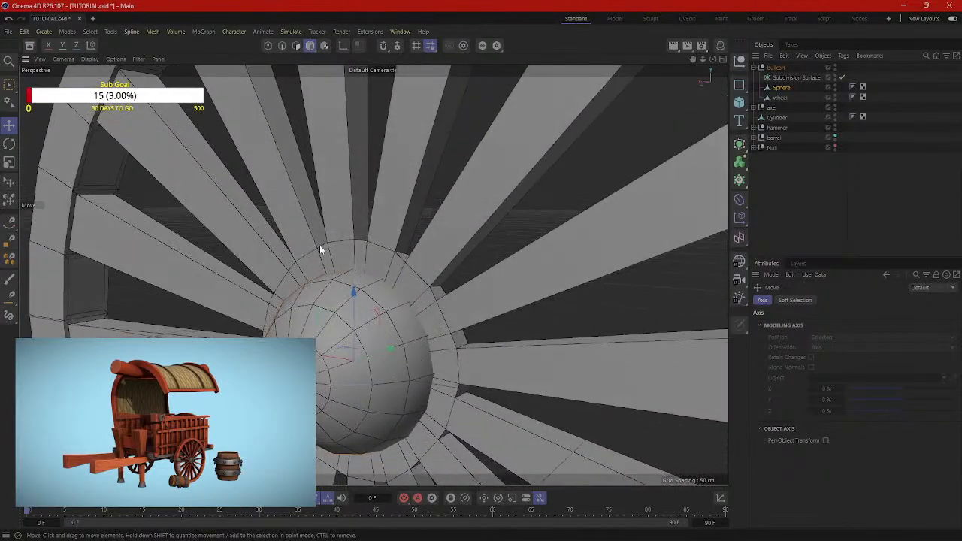
{"action": "left_click", "coordinate": [269, 45]}
{"action": "left_click_drag", "start_coordinate": [436, 304], "coordinate": [387, 300], "text": "alt"}
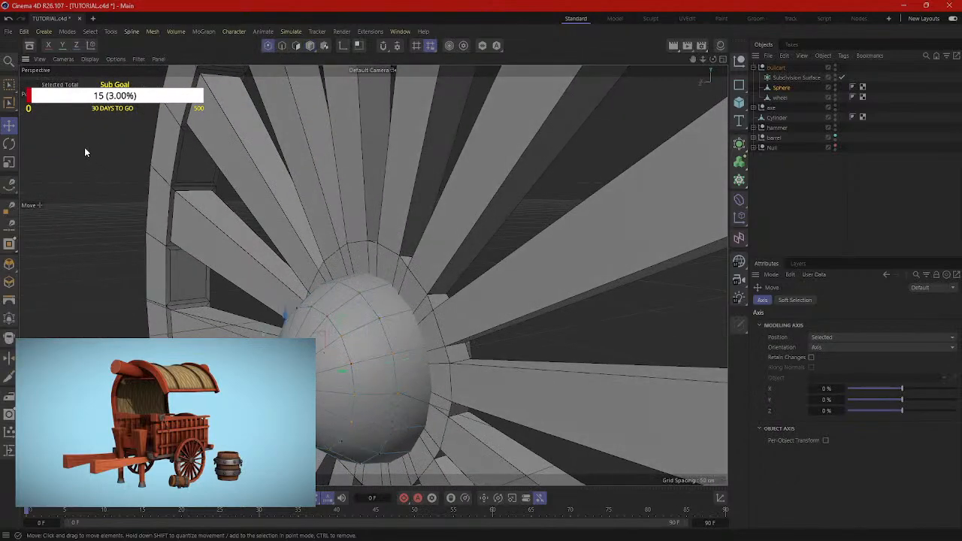
{"action": "key", "text": "u"}
{"action": "key", "text": "l"}
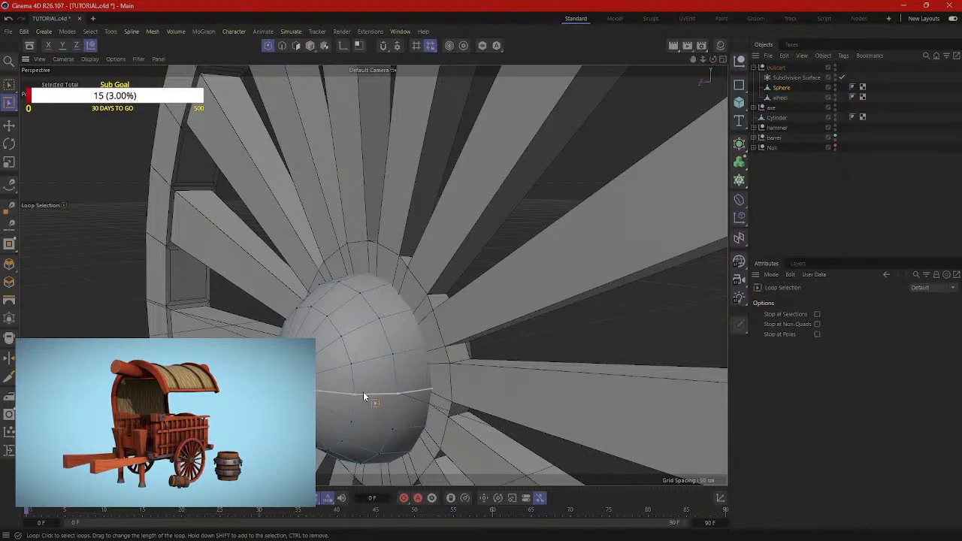
{"action": "left_click", "coordinate": [398, 396]}
{"action": "left_click_drag", "start_coordinate": [411, 431], "coordinate": [386, 437], "text": "alt"}
Step: Try to scale the points at the sphere's inner end along the axle, and undo the change
{"action": "key", "text": "t"}
{"action": "left_click_drag", "start_coordinate": [448, 350], "coordinate": [423, 359]}
{"action": "key", "text": "ctrl+z"}
{"action": "mouse_move", "coordinate": [473, 379]}
{"action": "left_mouse_down", "text": "alt"}
{"action": "mouse_move", "coordinate": [390, 378]}
{"action": "mouse_move", "coordinate": [472, 378]}
{"action": "left_mouse_up", "text": "alt"}
{"action": "key", "text": "ctrl+z"}
{"action": "left_click_drag", "start_coordinate": [338, 365], "coordinate": [376, 365], "text": "alt"}
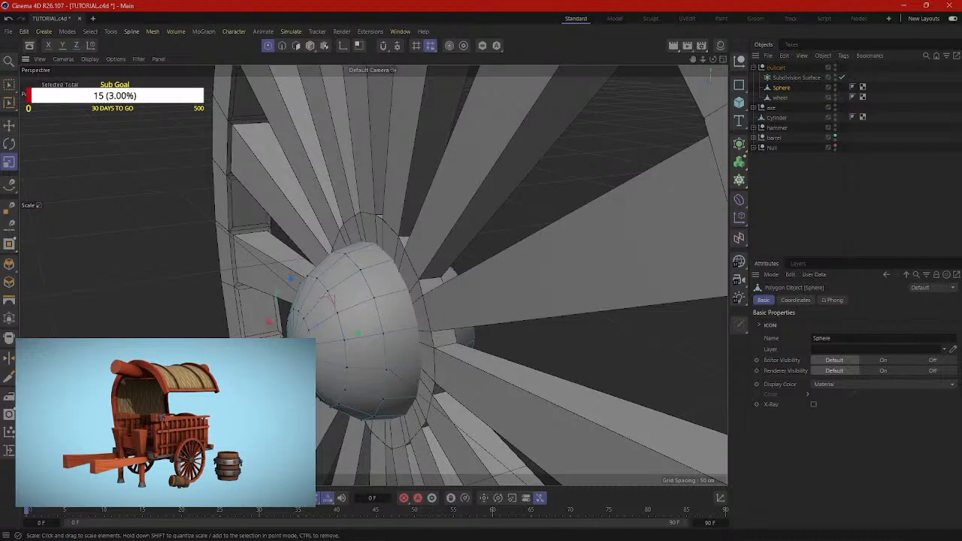
Step: Select the loop of points around the sphere's inner end and scale it along the axle
{"action": "left_click", "coordinate": [11, 107]}
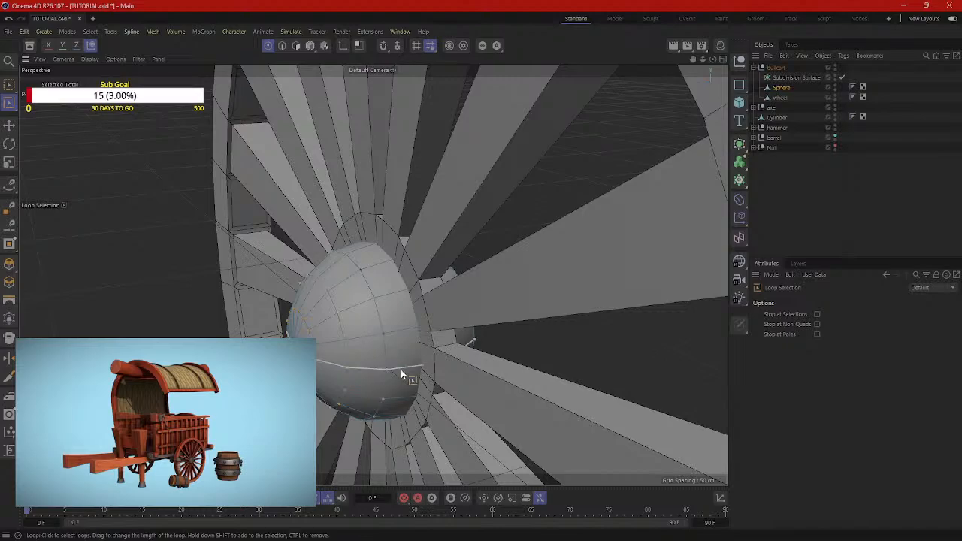
{"action": "mouse_move", "coordinate": [401, 369]}
{"action": "left_mouse_down", "text": "alt"}
{"action": "mouse_move", "coordinate": [331, 366]}
{"action": "mouse_move", "coordinate": [406, 365]}
{"action": "left_mouse_up", "text": "alt"}
{"action": "key", "text": "t"}
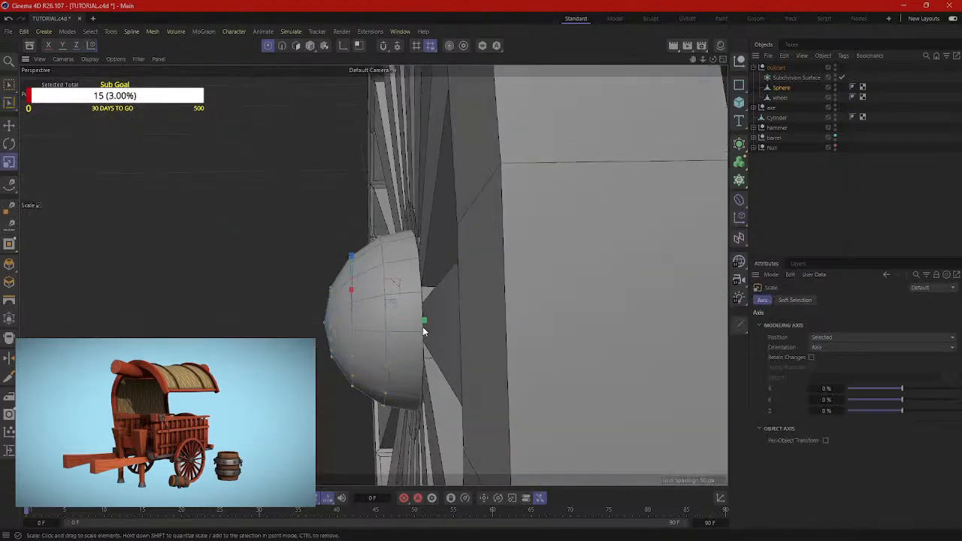
{"action": "left_click_drag", "start_coordinate": [423, 331], "coordinate": [435, 349]}
Step: Move all of the sphere's points along the axle and try rotating them to turn the hub around
{"action": "key", "text": "e"}
{"action": "key", "text": "ctrl+a"}
{"action": "left_click_drag", "start_coordinate": [516, 341], "coordinate": [568, 369]}
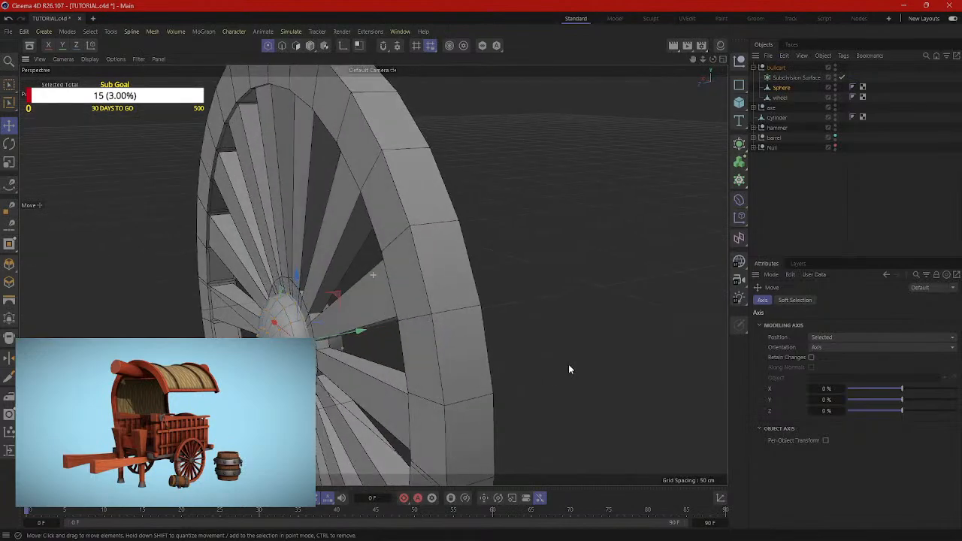
{"action": "left_click_drag", "start_coordinate": [338, 382], "coordinate": [435, 378], "text": "alt"}
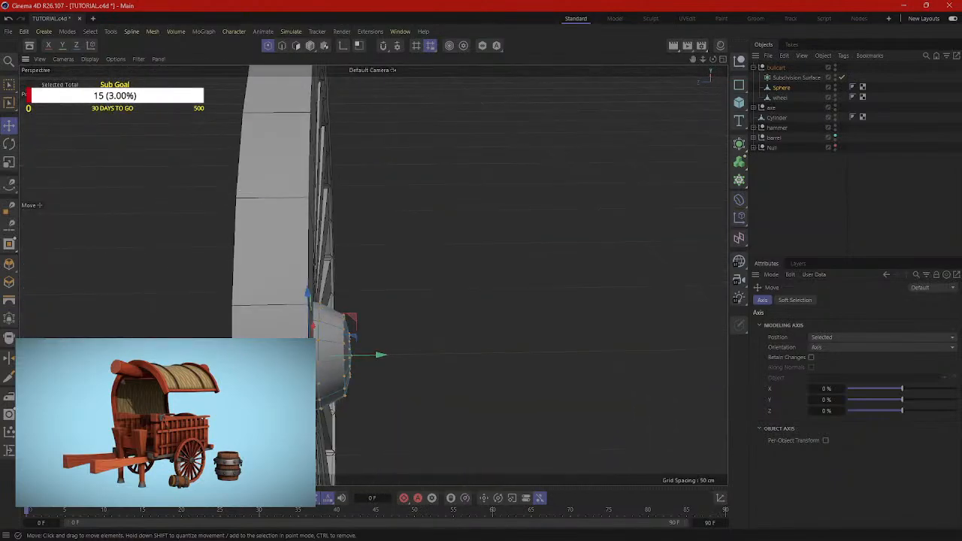
{"action": "key", "text": "r"}
{"action": "mouse_move", "coordinate": [328, 382]}
{"action": "left_mouse_down"}
{"action": "mouse_move", "coordinate": [293, 379]}
{"action": "mouse_move", "coordinate": [342, 374]}
{"action": "left_mouse_up"}
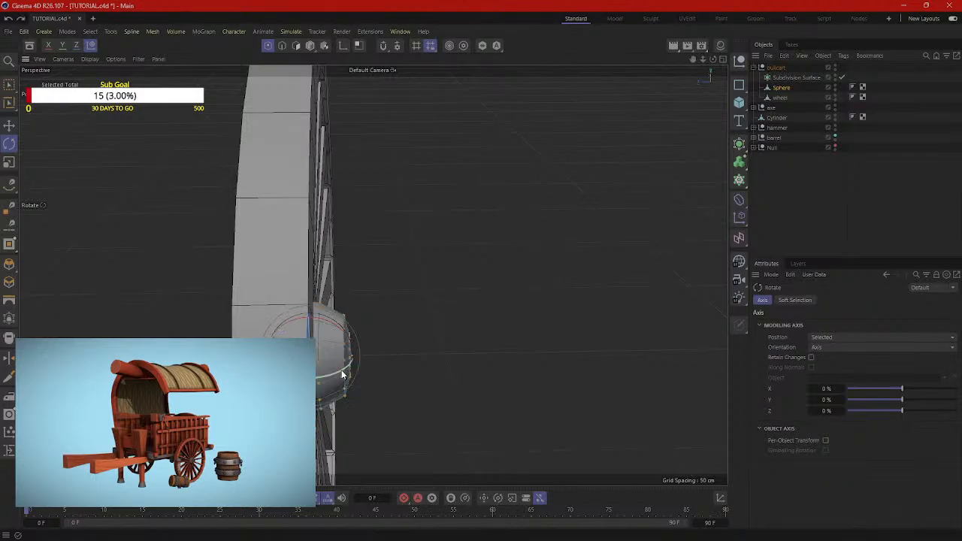
{"action": "left_click_drag", "start_coordinate": [496, 405], "coordinate": [582, 375], "text": "alt"}
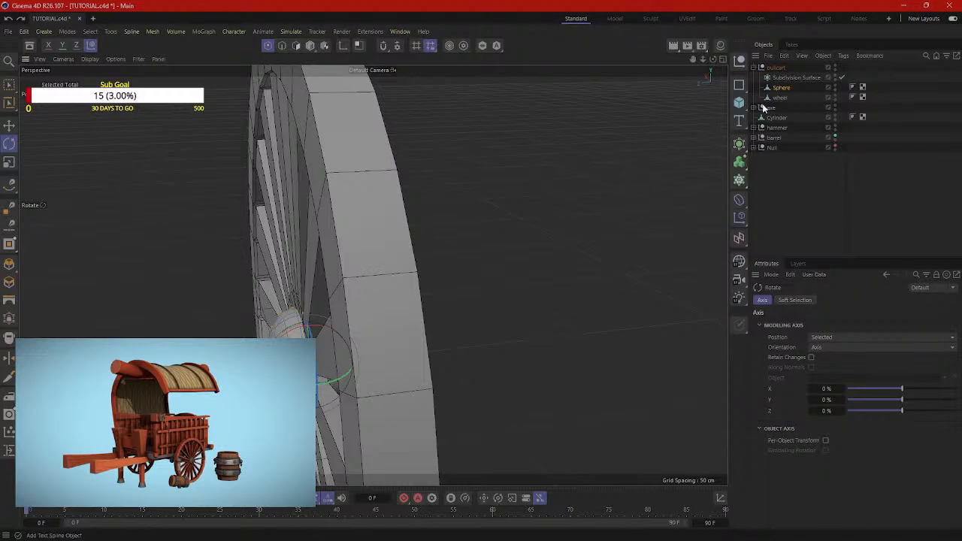
Step: Set the sphere's bank rotation (R.B) to 180° so its flattened end faces the other way
{"action": "left_click", "coordinate": [779, 90]}
{"action": "left_click", "coordinate": [793, 300]}
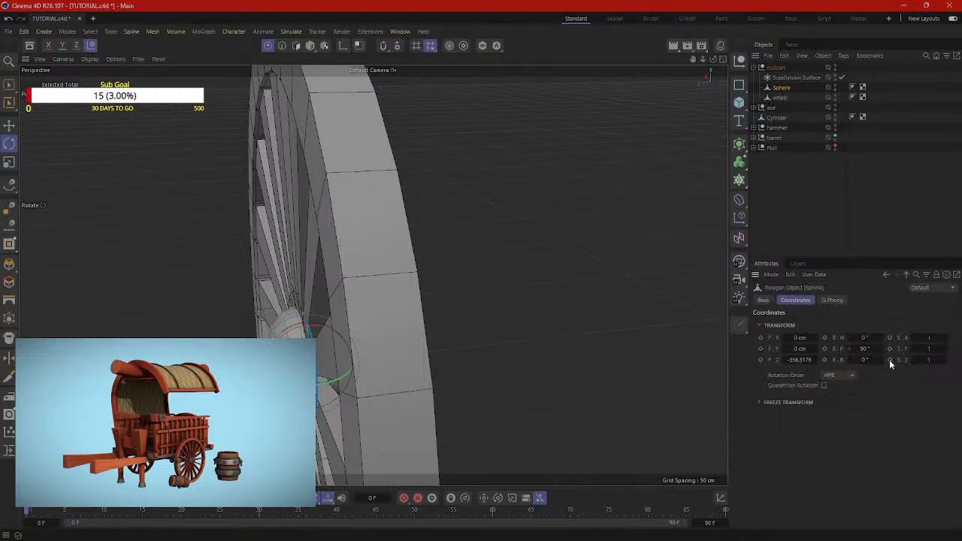
{"action": "left_click_drag", "start_coordinate": [881, 360], "coordinate": [881, 288]}
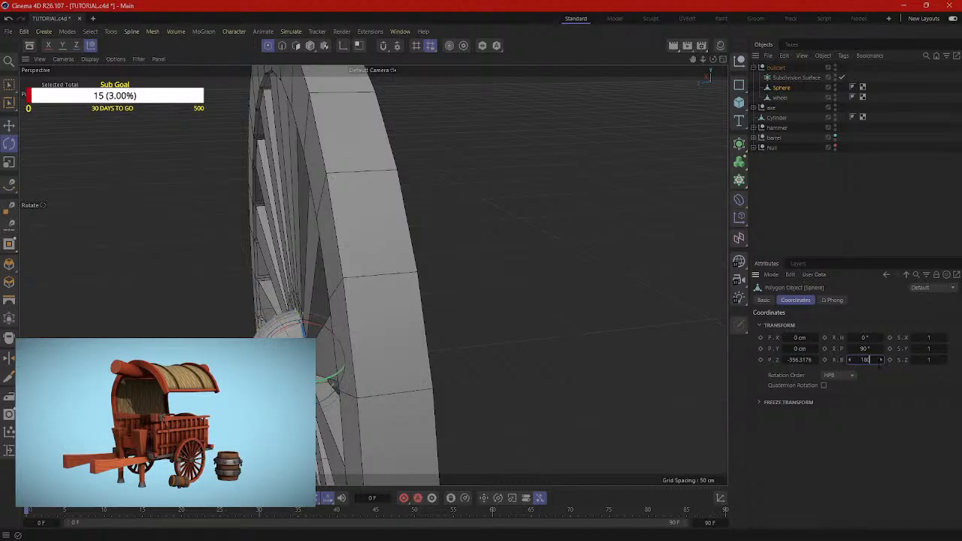
{"action": "key", "text": "Return"}
{"action": "left_click_drag", "start_coordinate": [587, 408], "coordinate": [601, 298], "text": "alt"}
{"action": "key", "text": "e"}
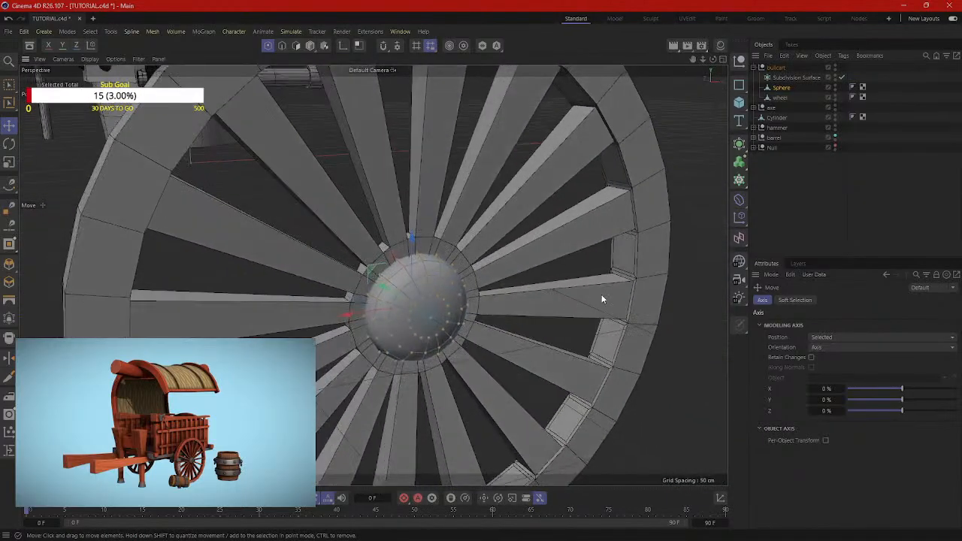
Step: Add a loop cut around the pole on the sphere's outer face at about 41.7 % offset
{"action": "left_click_drag", "start_coordinate": [693, 150], "coordinate": [685, 238], "text": "alt"}
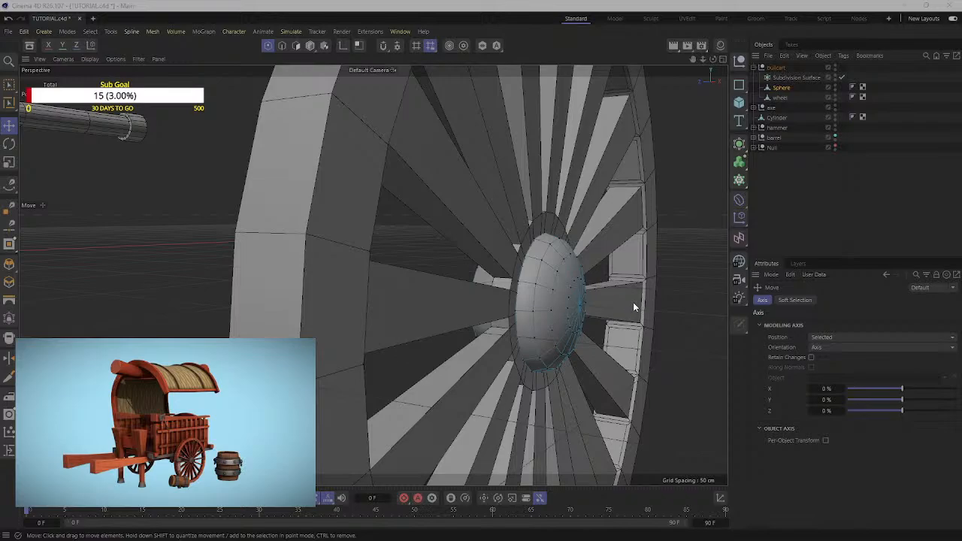
{"action": "left_click_drag", "start_coordinate": [634, 307], "coordinate": [392, 118], "text": "alt"}
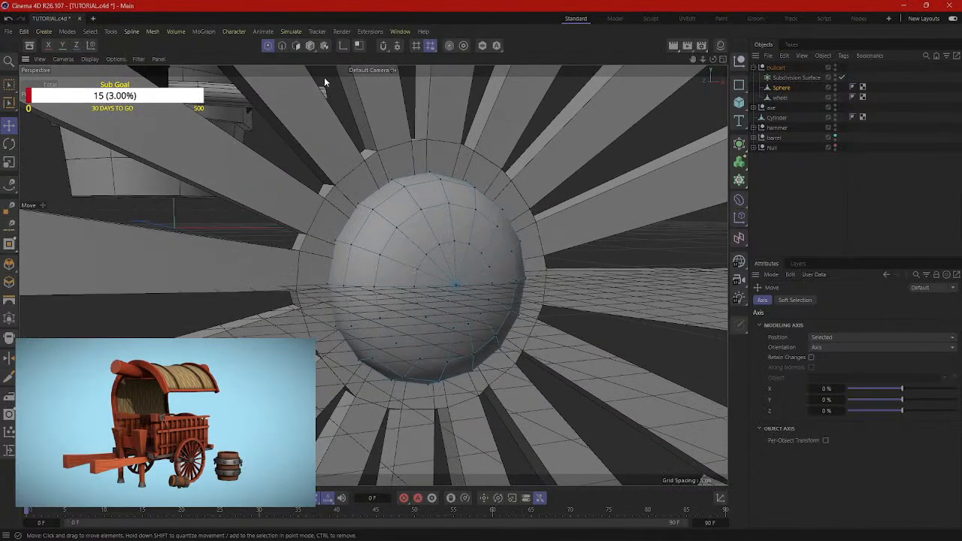
{"action": "right_click", "coordinate": [612, 150]}
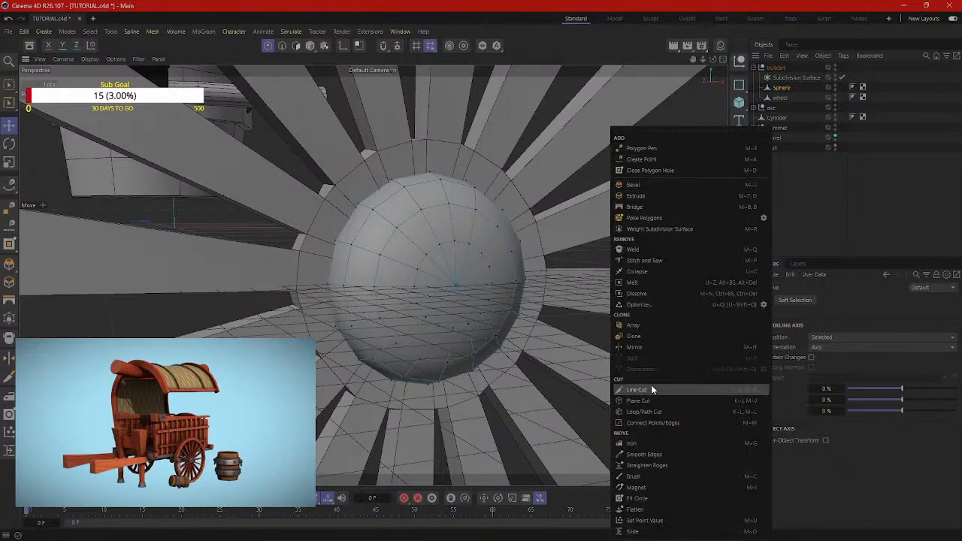
{"action": "left_click", "coordinate": [650, 412]}
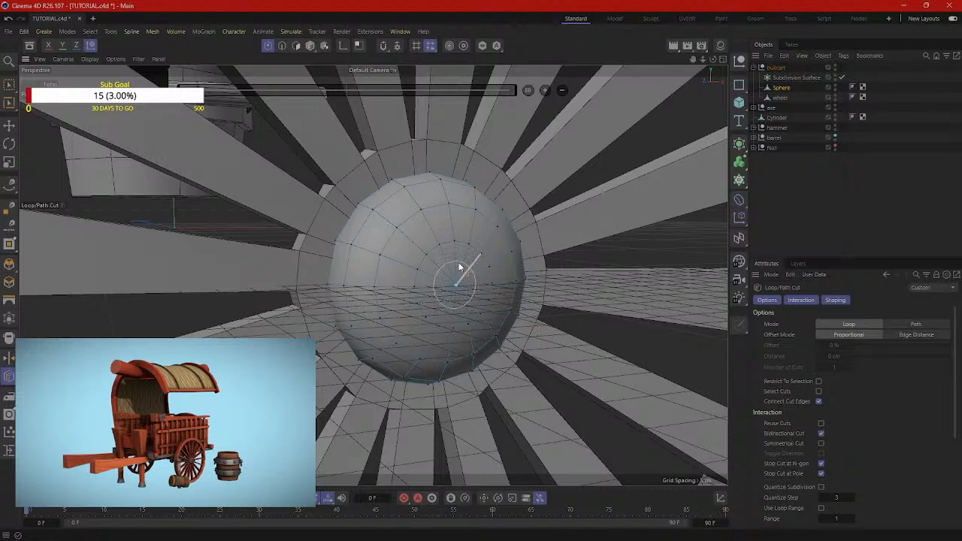
{"action": "left_click", "coordinate": [406, 241]}
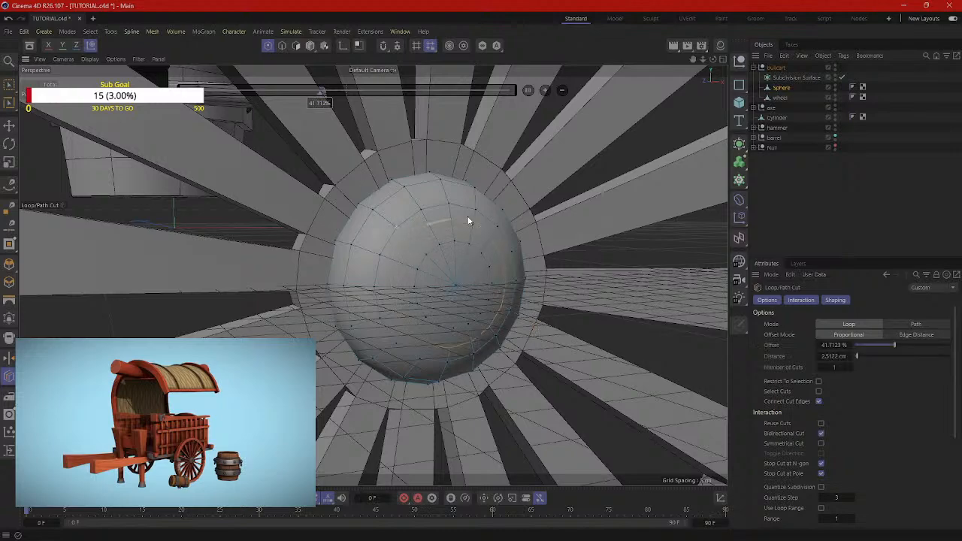
Step: Select the ring of polygons around the sphere's outer pole and extrude it outward into a raised collar
{"action": "left_click", "coordinate": [295, 46]}
{"action": "key", "text": "u"}
{"action": "key", "text": "l"}
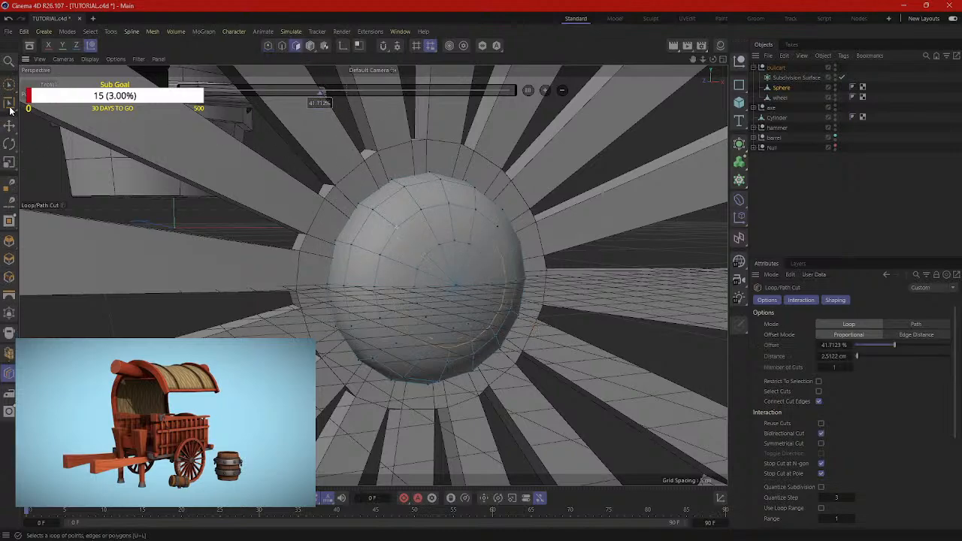
{"action": "left_click", "coordinate": [419, 243]}
{"action": "left_click_drag", "start_coordinate": [451, 266], "coordinate": [601, 273], "text": "alt"}
{"action": "right_click", "coordinate": [604, 276]}
{"action": "left_click", "coordinate": [628, 145]}
{"action": "left_click_drag", "start_coordinate": [369, 280], "coordinate": [436, 269]}
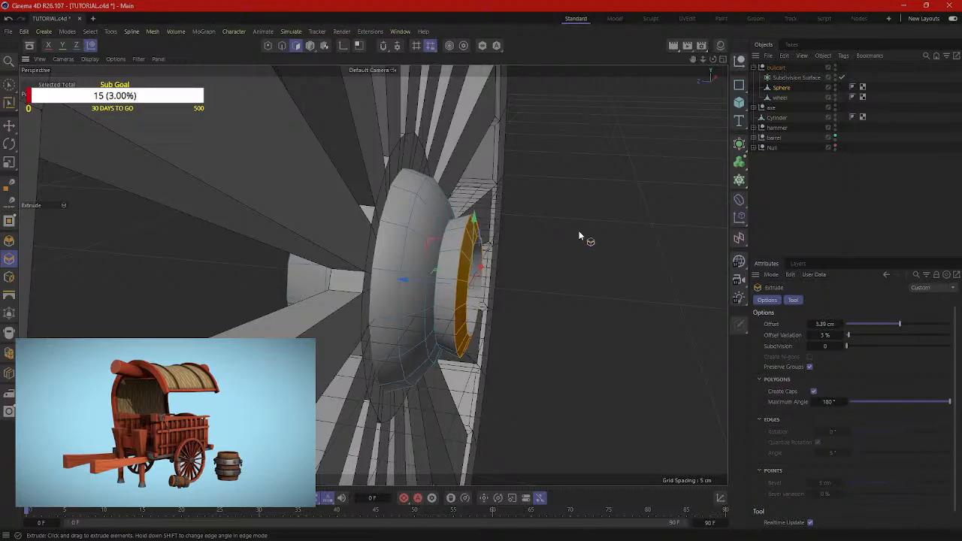
Step: Scale the extruded collar's front polygons and move them slightly along the axle
{"action": "left_click_drag", "start_coordinate": [578, 236], "coordinate": [449, 222], "text": "alt"}
{"action": "key", "text": "t"}
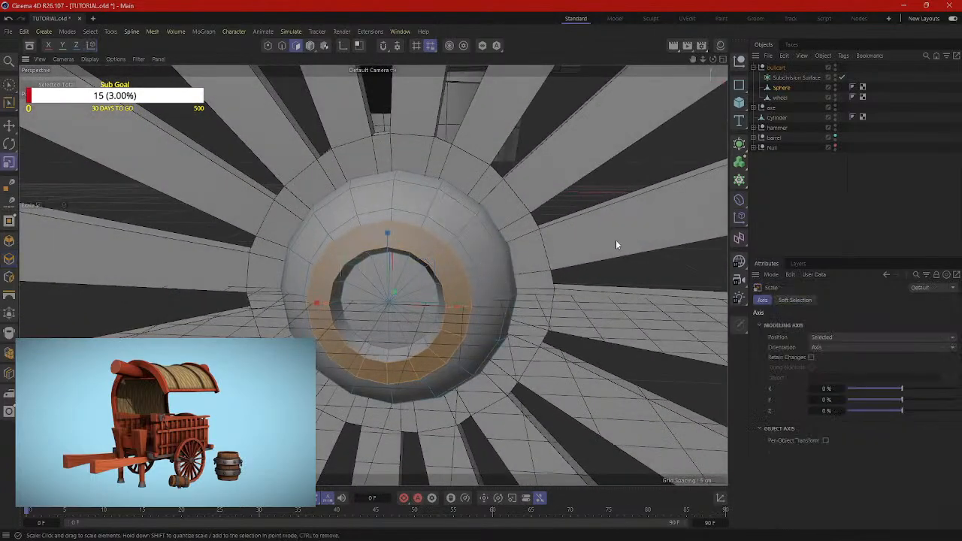
{"action": "left_click_drag", "start_coordinate": [616, 244], "coordinate": [433, 302]}
{"action": "left_click_drag", "start_coordinate": [582, 216], "coordinate": [536, 299], "text": "alt"}
{"action": "key", "text": "e"}
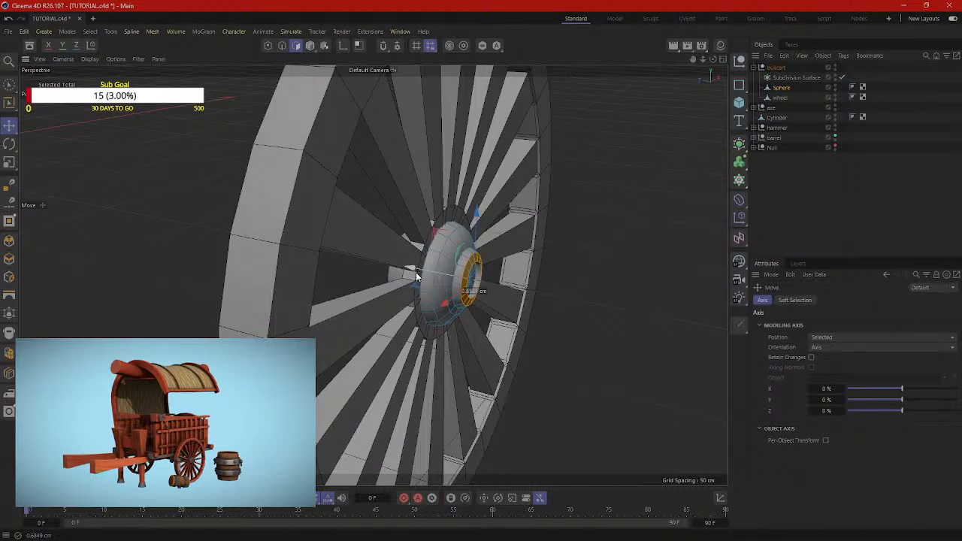
{"action": "left_click", "coordinate": [615, 315]}
Step: Nest the sphere under the Subdivision Surface inside the bullcart group
{"action": "left_click_drag", "start_coordinate": [616, 315], "coordinate": [507, 270], "text": "alt"}
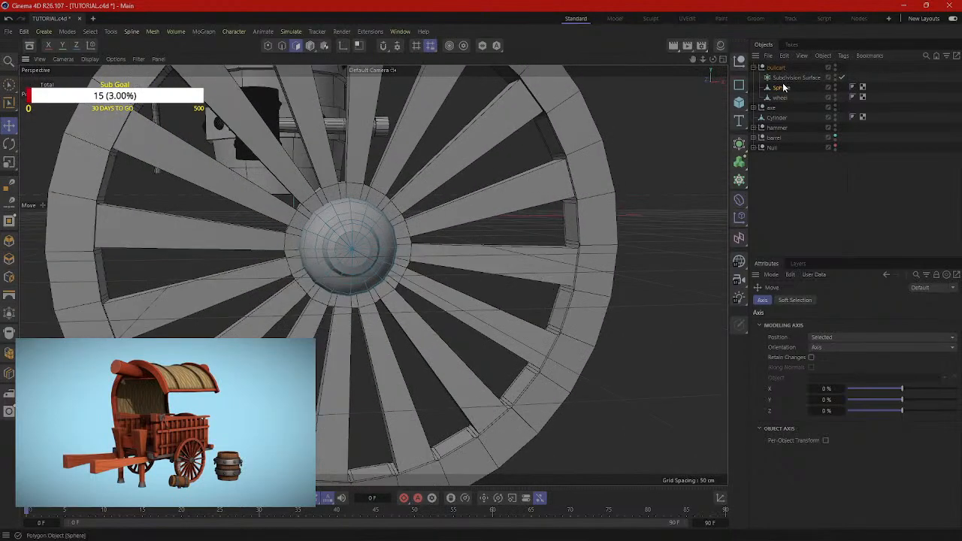
{"action": "left_click_drag", "start_coordinate": [780, 75], "coordinate": [781, 78]}
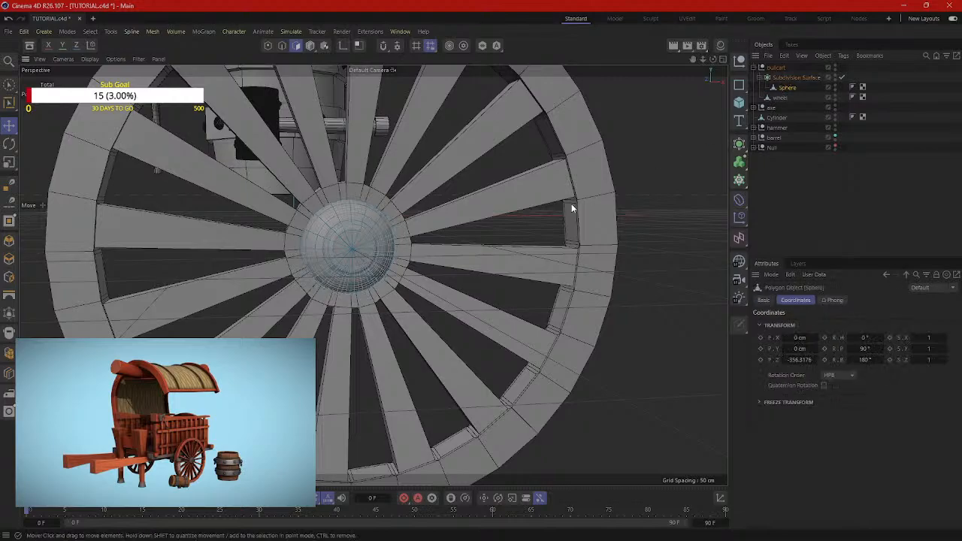
{"action": "left_click_drag", "start_coordinate": [469, 264], "coordinate": [551, 174], "text": "alt"}
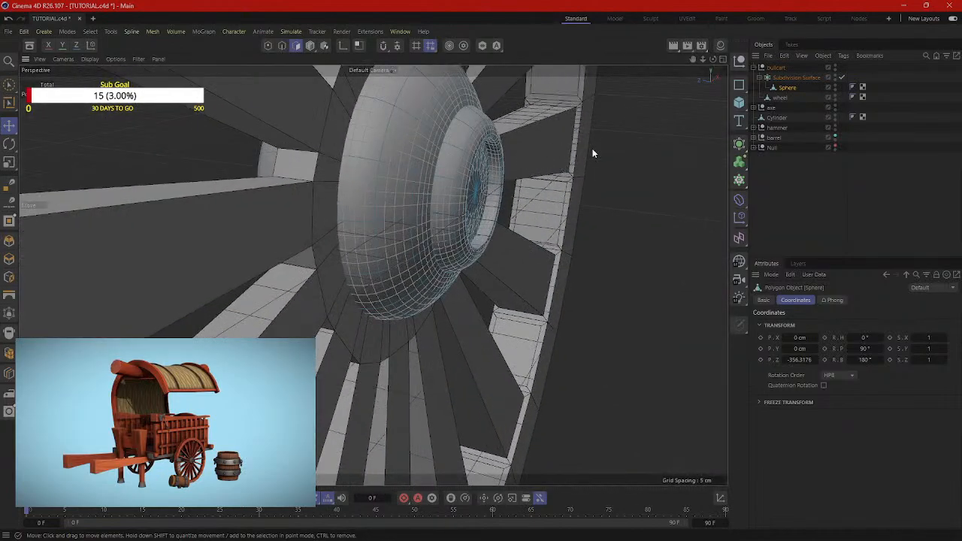
Step: Add loop cuts around the hub's raised collar at about 29.6 % and around the hub body at about 89.2 %
{"action": "right_click", "coordinate": [643, 154]}
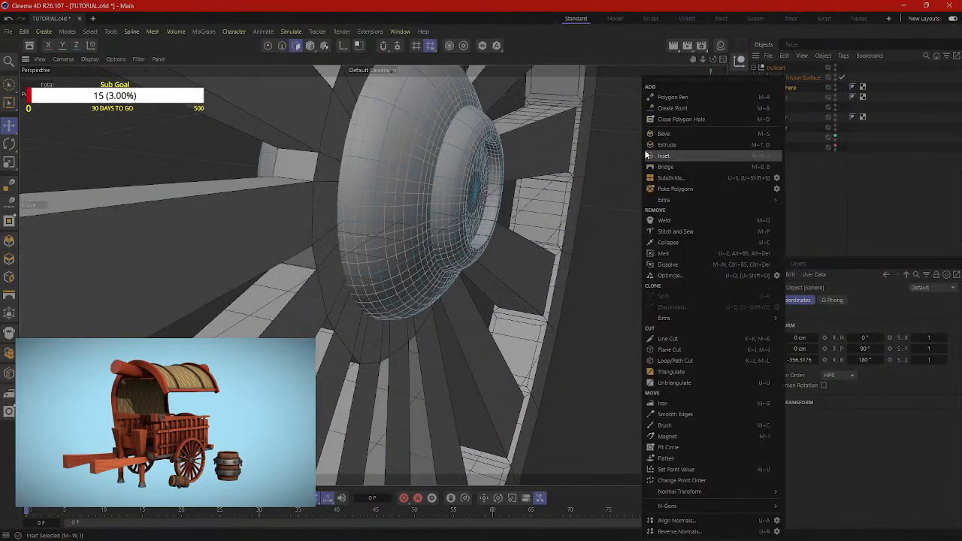
{"action": "left_click", "coordinate": [669, 361]}
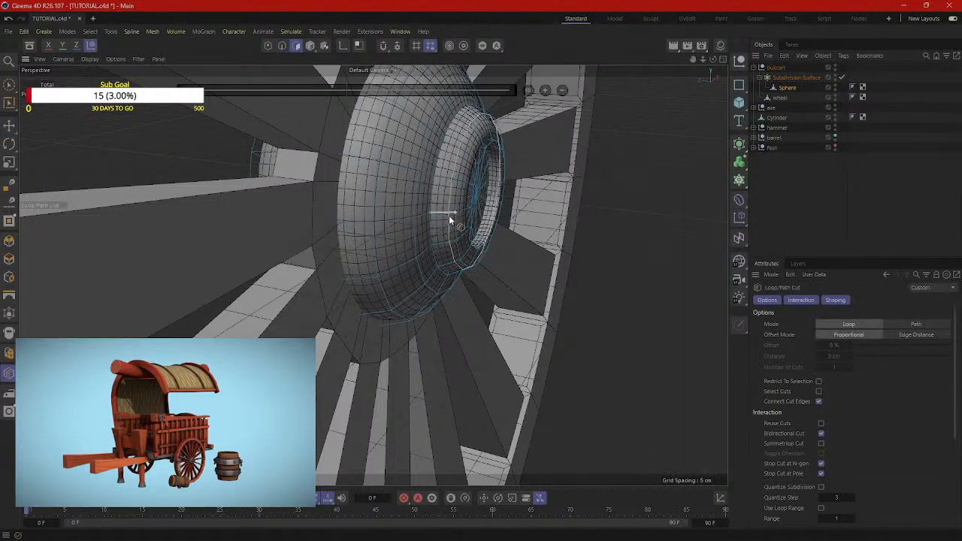
{"action": "left_click", "coordinate": [457, 214]}
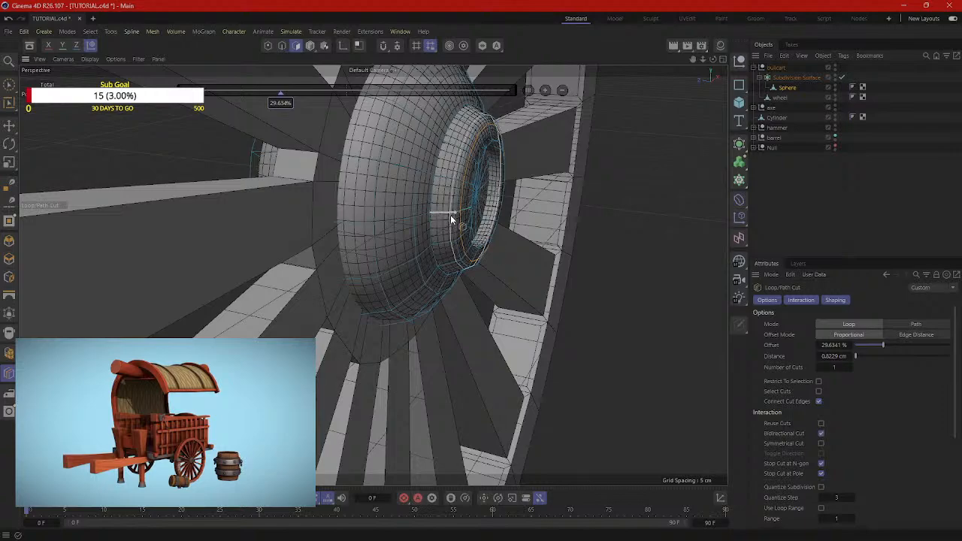
{"action": "left_click_drag", "start_coordinate": [450, 215], "coordinate": [393, 227]}
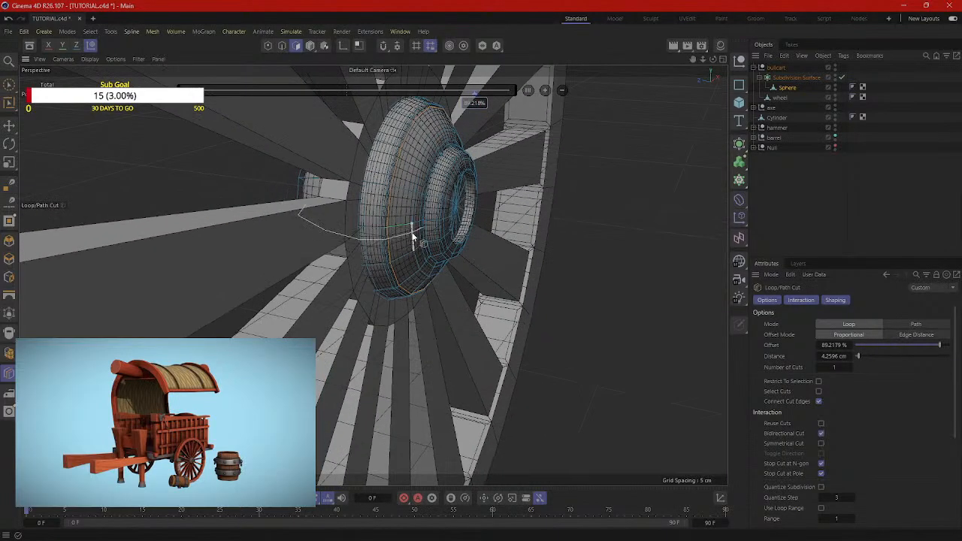
Step: Add further loop cuts around the recess inside the collar to sharpen its edges under subdivision
{"action": "left_click_drag", "start_coordinate": [413, 237], "coordinate": [389, 248], "text": "alt"}
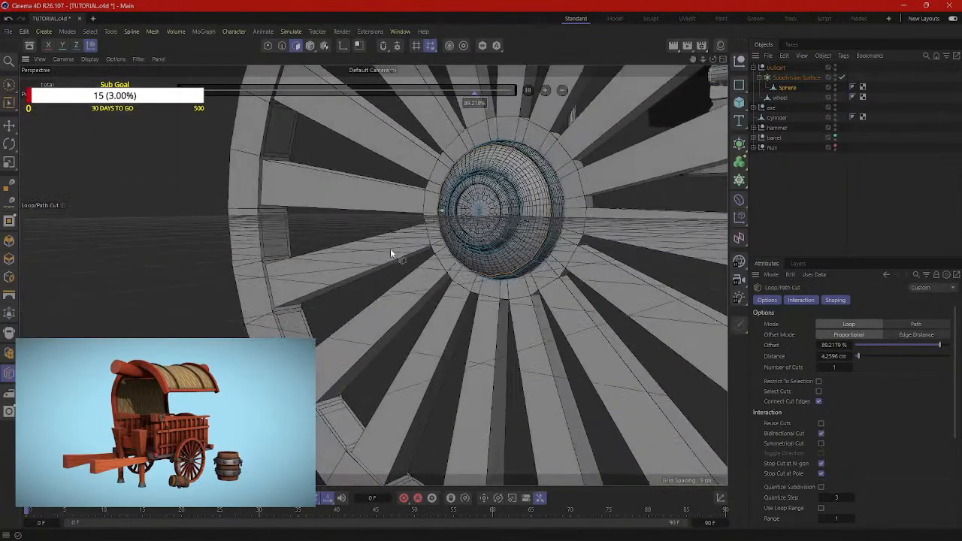
{"action": "scroll", "coordinate": [478, 212], "scroll_direction": "up", "scroll_amount": 6}
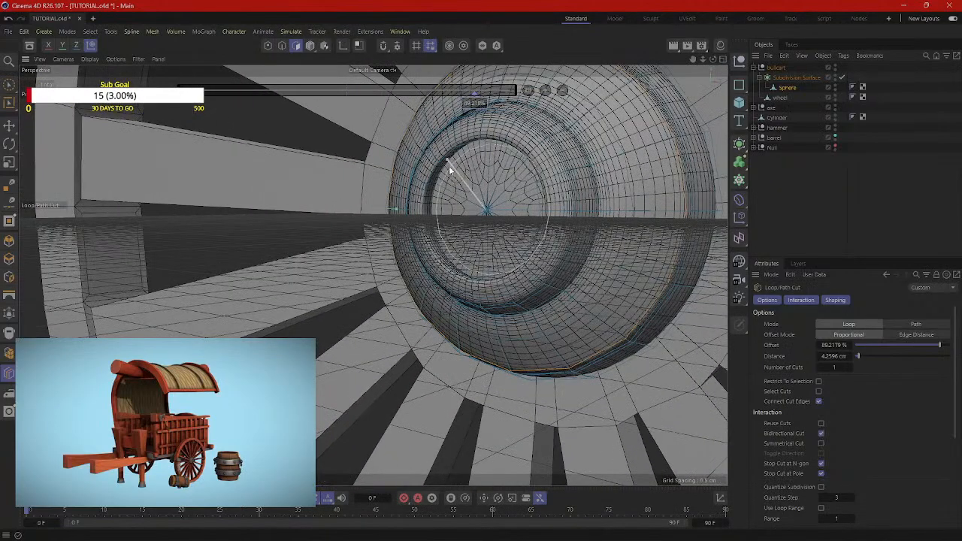
{"action": "left_click", "coordinate": [448, 168]}
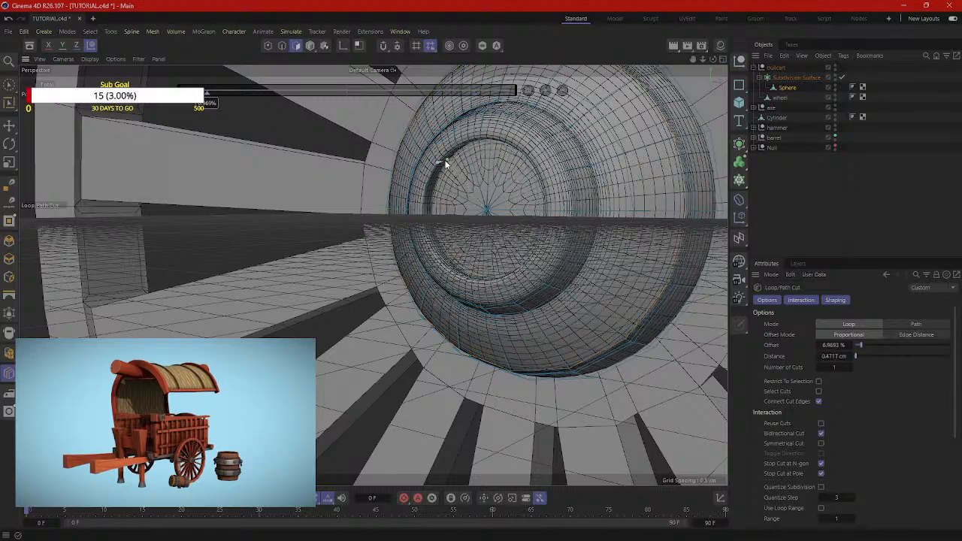
{"action": "left_click_drag", "start_coordinate": [446, 164], "coordinate": [309, 230]}
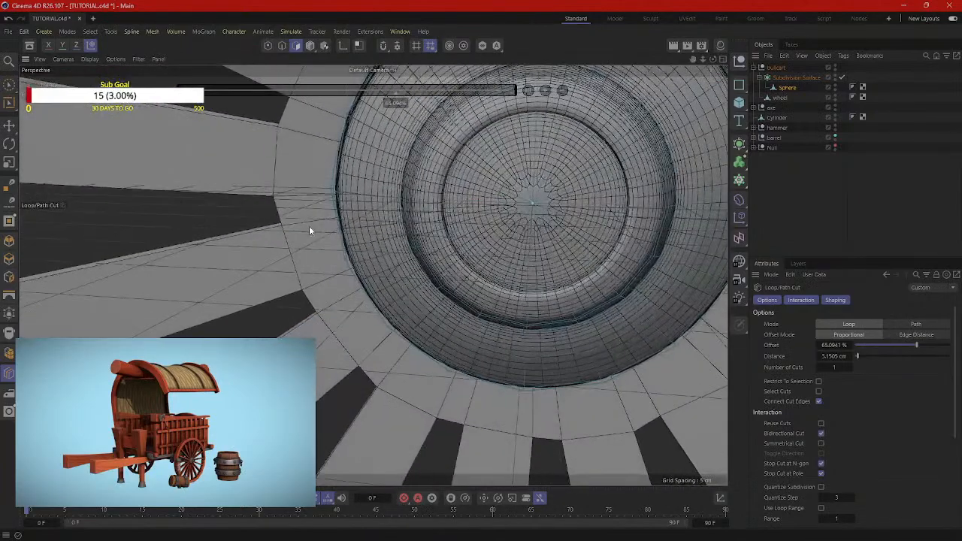
{"action": "left_click_drag", "start_coordinate": [440, 206], "coordinate": [513, 159], "text": "alt"}
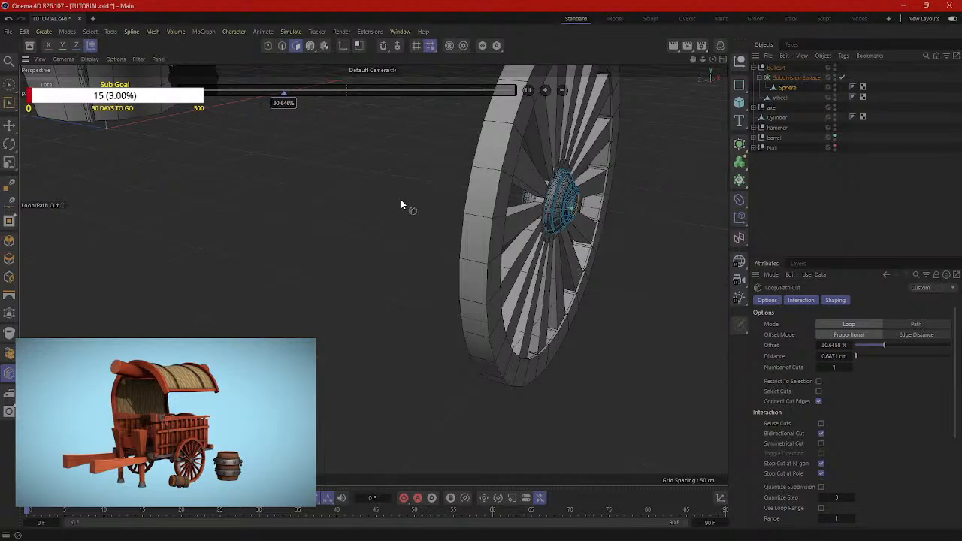
Step: Switch to model mode and display the viewport in Gouraud shading without wireframe lines
{"action": "left_click_drag", "start_coordinate": [402, 203], "coordinate": [399, 138], "text": "alt"}
{"action": "left_click", "coordinate": [309, 45]}
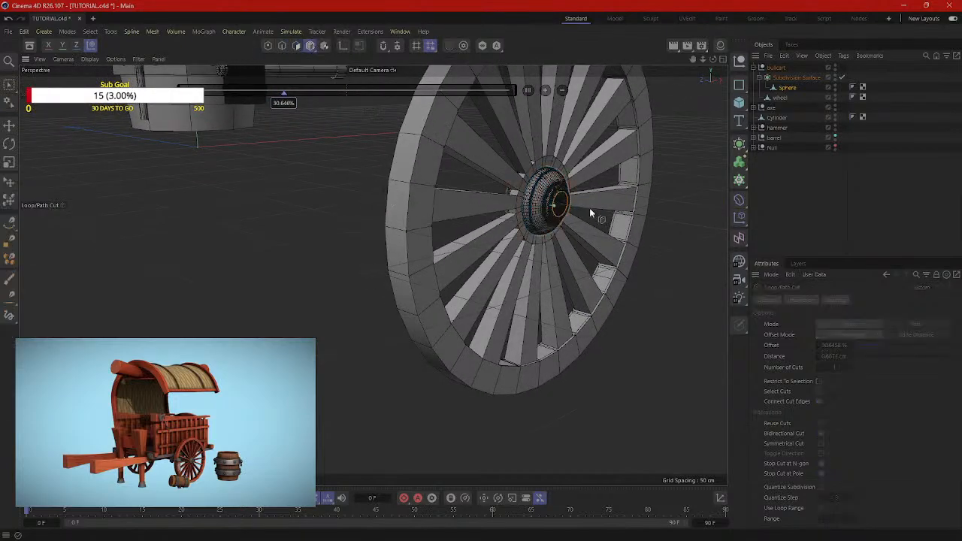
{"action": "left_click_drag", "start_coordinate": [589, 208], "coordinate": [201, 130], "text": "alt"}
{"action": "left_click", "coordinate": [99, 59]}
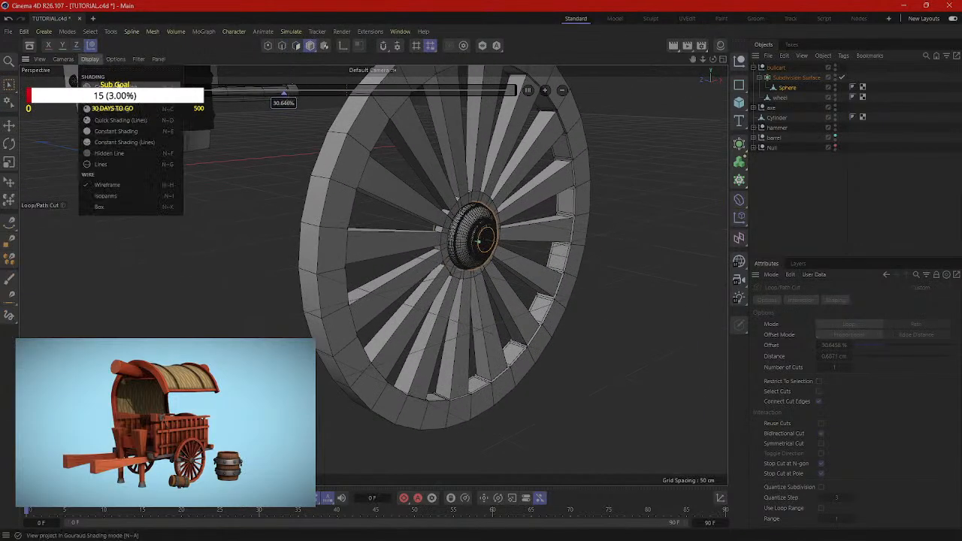
{"action": "left_click", "coordinate": [107, 83]}
{"action": "mouse_move", "coordinate": [368, 250]}
{"action": "left_mouse_down", "text": "alt"}
{"action": "mouse_move", "coordinate": [333, 235]}
{"action": "mouse_move", "coordinate": [218, 235]}
{"action": "mouse_move", "coordinate": [415, 237]}
{"action": "mouse_move", "coordinate": [481, 269]}
{"action": "mouse_move", "coordinate": [502, 269]}
{"action": "mouse_move", "coordinate": [499, 256]}
{"action": "mouse_move", "coordinate": [441, 264]}
{"action": "mouse_move", "coordinate": [532, 244]}
{"action": "mouse_move", "coordinate": [517, 225]}
{"action": "mouse_move", "coordinate": [340, 227]}
{"action": "mouse_move", "coordinate": [378, 232]}
{"action": "mouse_move", "coordinate": [260, 231]}
{"action": "mouse_move", "coordinate": [210, 257]}
{"action": "mouse_move", "coordinate": [322, 268]}
{"action": "mouse_move", "coordinate": [353, 259]}
{"action": "left_mouse_up", "text": "alt"}
Step: Set both the editor and renderer subdivision levels of the hub's Subdivision Surface to 0
{"action": "left_click", "coordinate": [796, 77]}
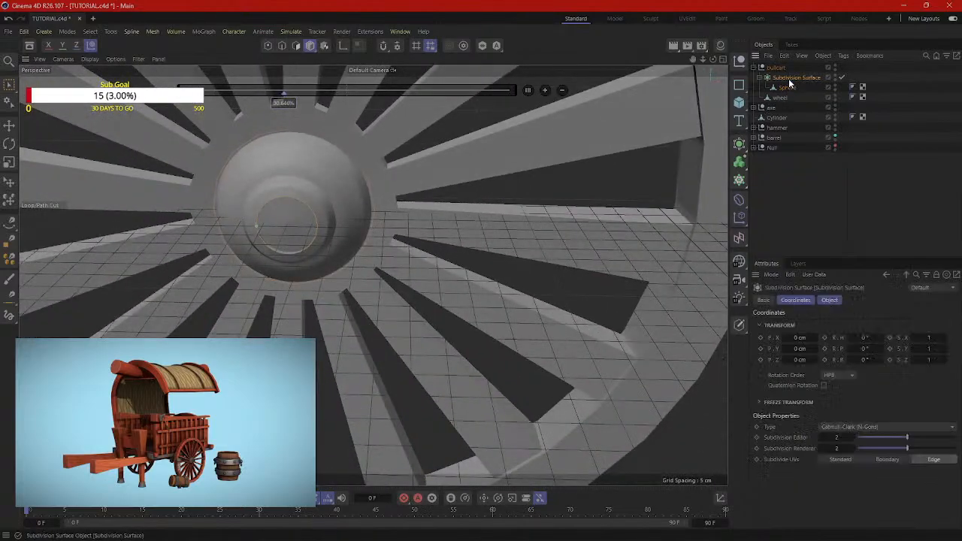
{"action": "left_click", "coordinate": [821, 438]}
{"action": "left_click", "coordinate": [821, 449]}
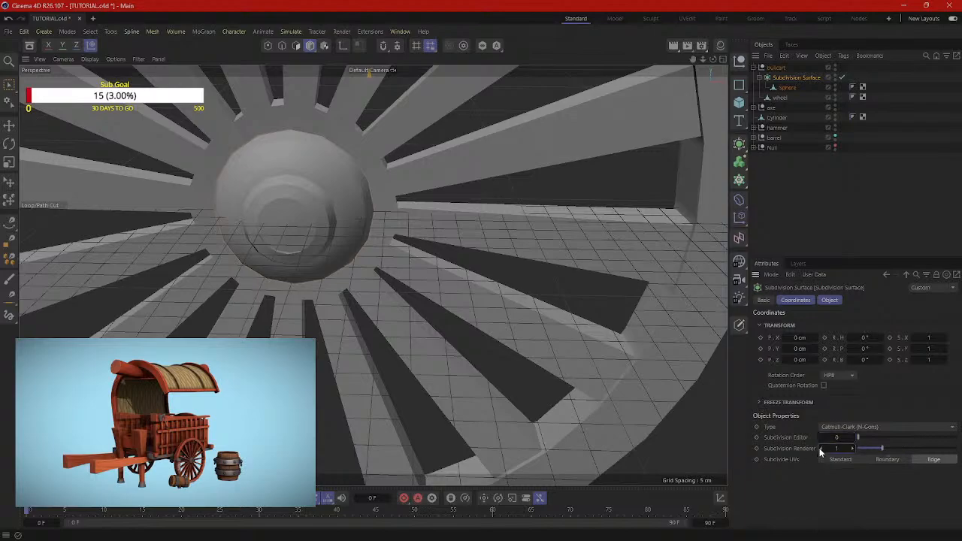
{"action": "left_click", "coordinate": [821, 448]}
{"action": "left_click_drag", "start_coordinate": [455, 237], "coordinate": [529, 207], "text": "alt"}
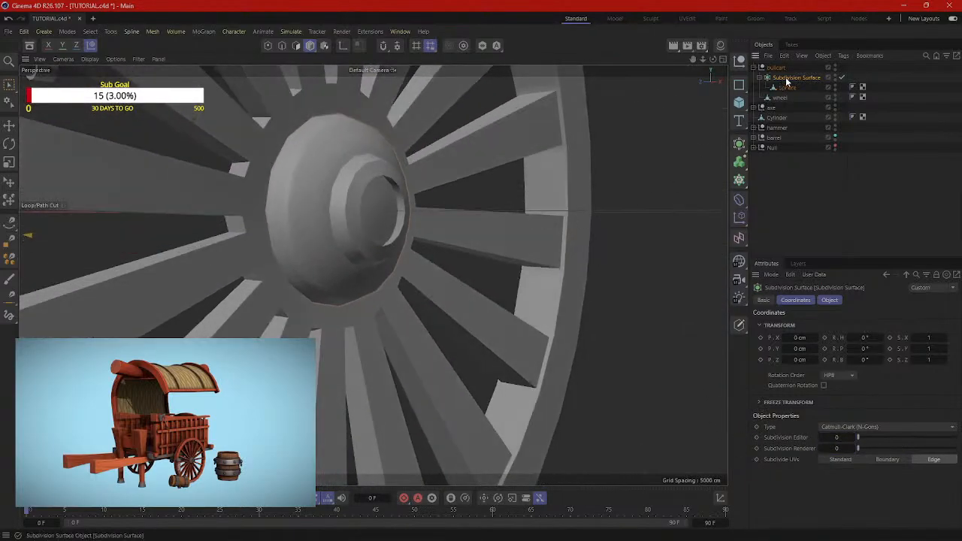
Step: Duplicate the bullcart wheel group along Z and place the copy at about 224.9 cm
{"action": "scroll", "coordinate": [580, 222], "scroll_direction": "down", "scroll_amount": 3}
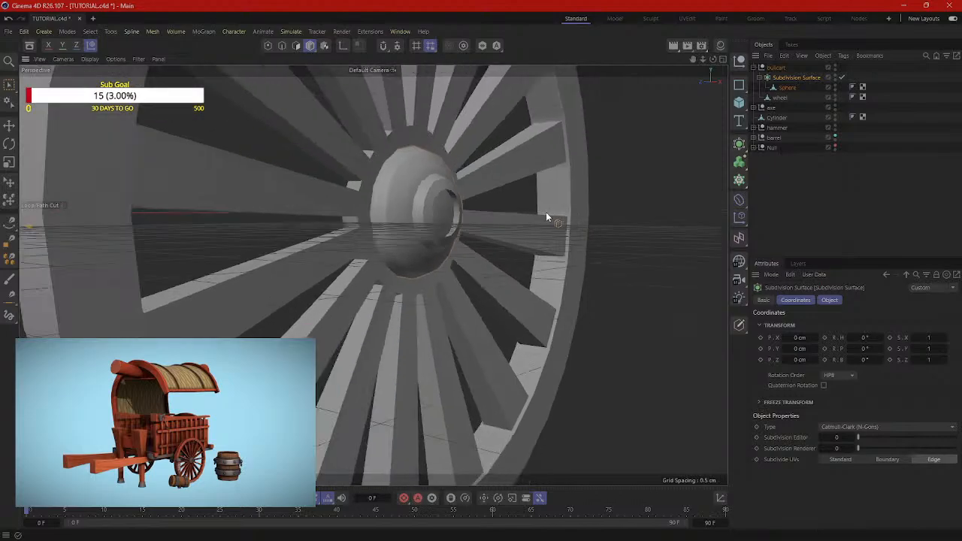
{"action": "left_click_drag", "start_coordinate": [546, 211], "coordinate": [583, 233], "text": "alt"}
{"action": "key", "text": "ctrl+a"}
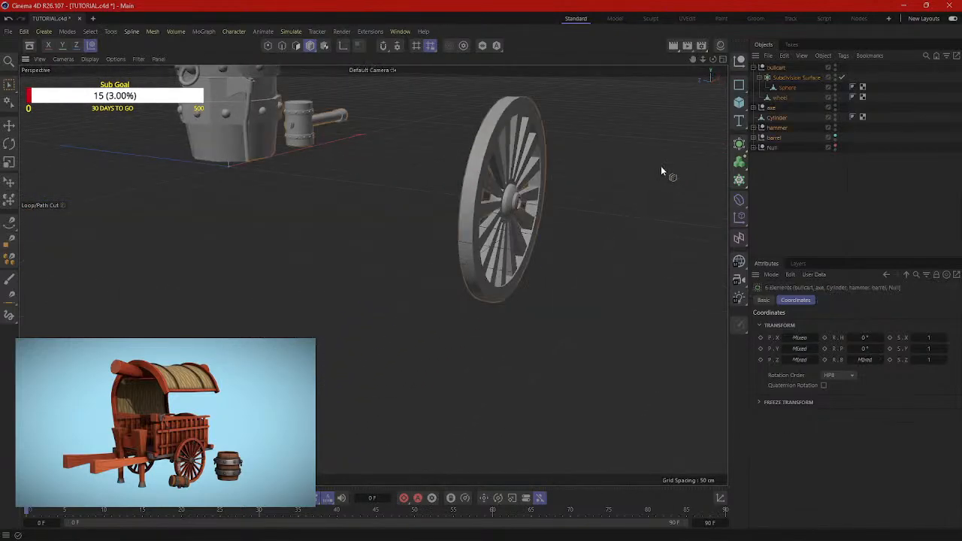
{"action": "left_click", "coordinate": [754, 67]}
{"action": "left_click", "coordinate": [775, 68]}
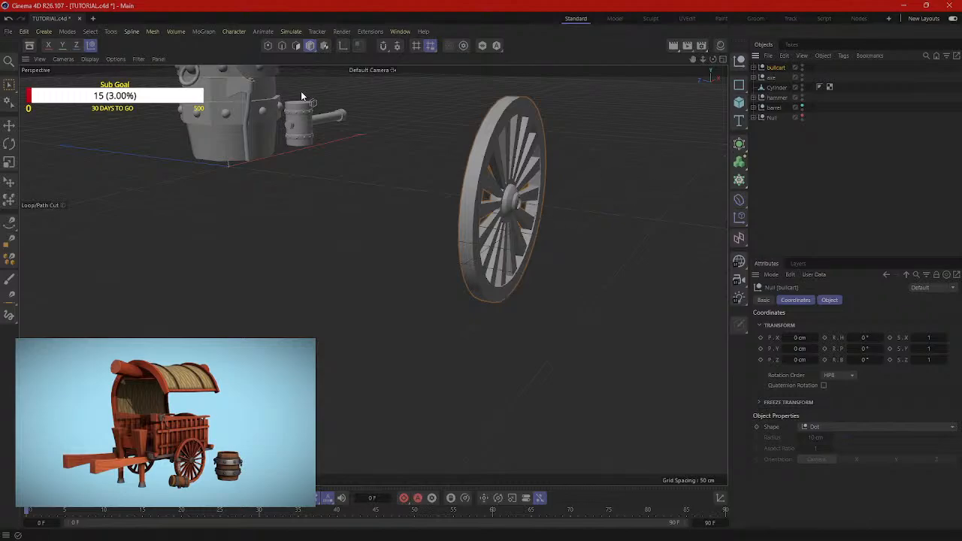
{"action": "left_click", "coordinate": [6, 126]}
{"action": "left_click", "coordinate": [775, 68]}
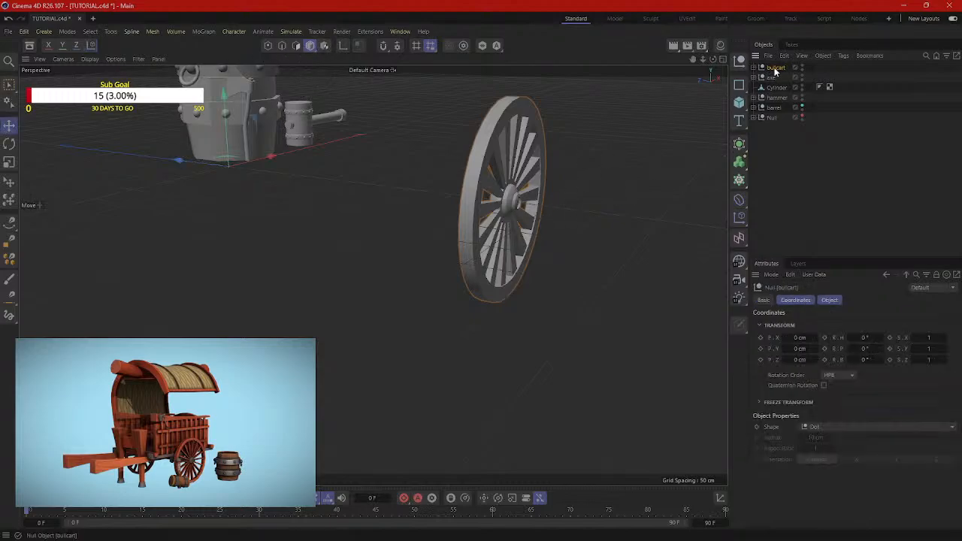
{"action": "left_click_drag", "start_coordinate": [178, 161], "coordinate": [235, 227], "text": "ctrl"}
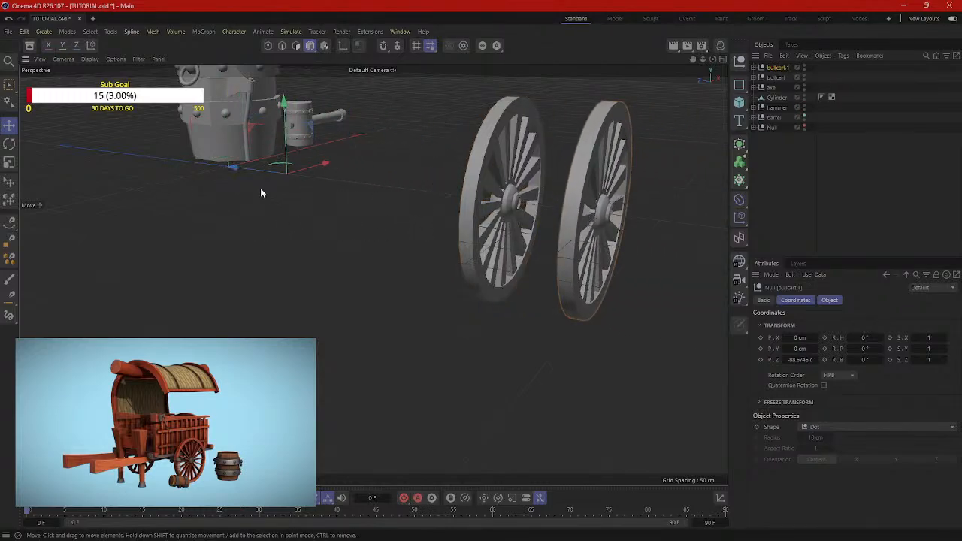
{"action": "left_click_drag", "start_coordinate": [235, 168], "coordinate": [180, 191]}
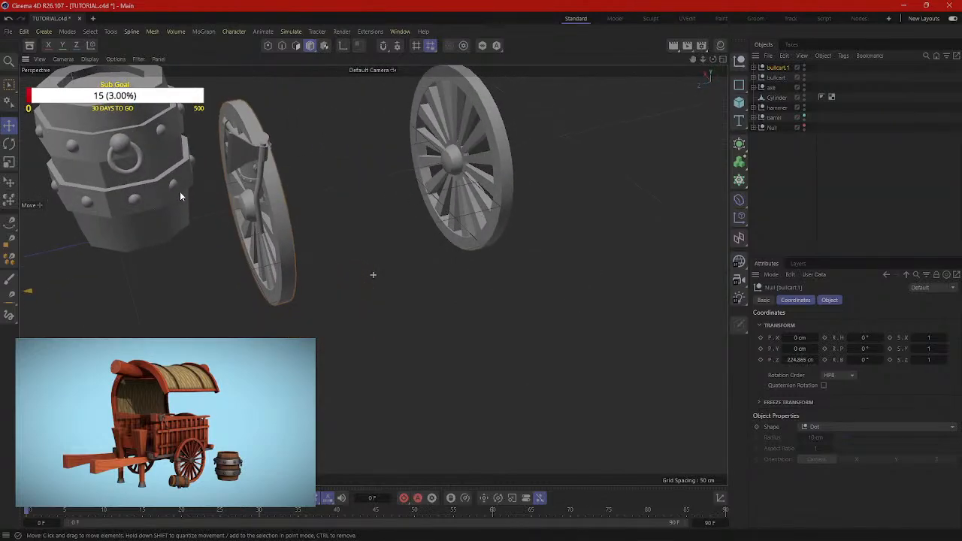
Step: Hide the axe, hammer, barrel and Null groups, and nest the loose Cylinder inside the hammer group
{"action": "left_click", "coordinate": [804, 118]}
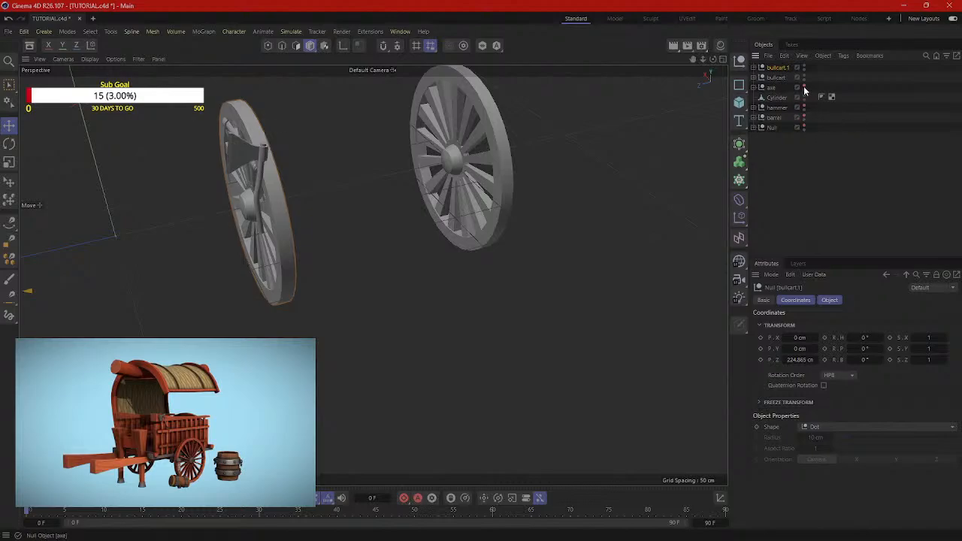
{"action": "left_click", "coordinate": [804, 88]}
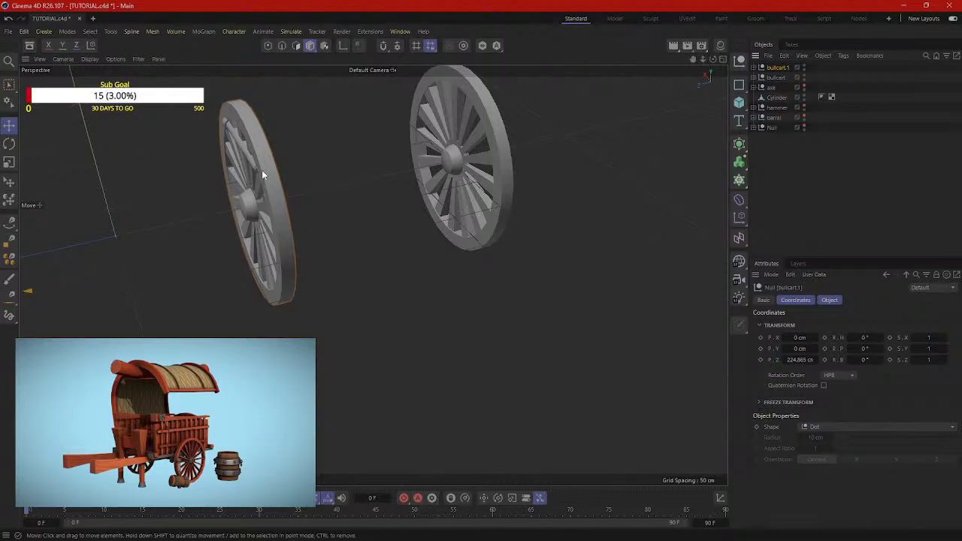
{"action": "mouse_move", "coordinate": [245, 156]}
{"action": "left_mouse_down", "text": "alt"}
{"action": "mouse_move", "coordinate": [331, 134]}
{"action": "mouse_move", "coordinate": [253, 165]}
{"action": "left_mouse_up", "text": "alt"}
{"action": "left_click", "coordinate": [236, 160]}
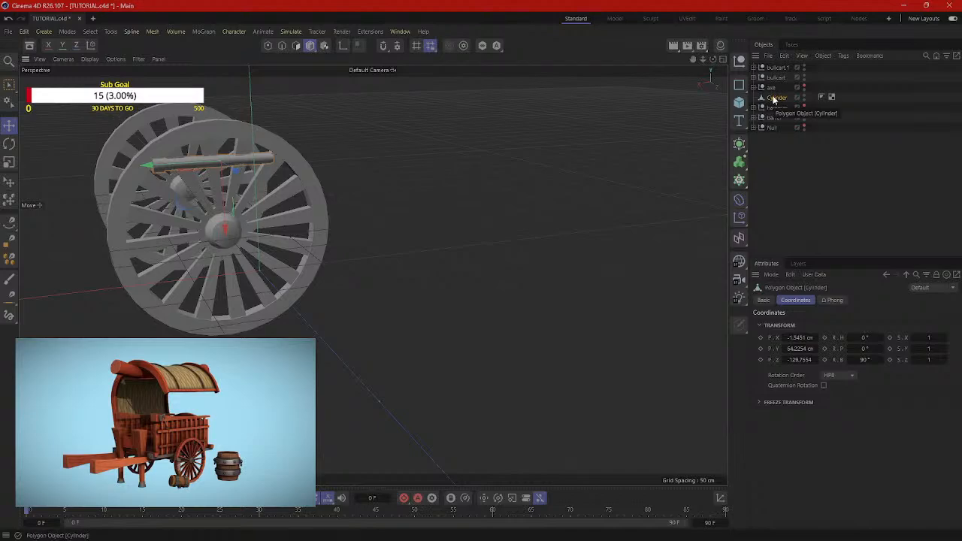
{"action": "left_click_drag", "start_coordinate": [774, 98], "coordinate": [786, 113]}
{"action": "left_click_drag", "start_coordinate": [517, 211], "coordinate": [487, 229], "text": "alt"}
{"action": "left_click", "coordinate": [369, 232]}
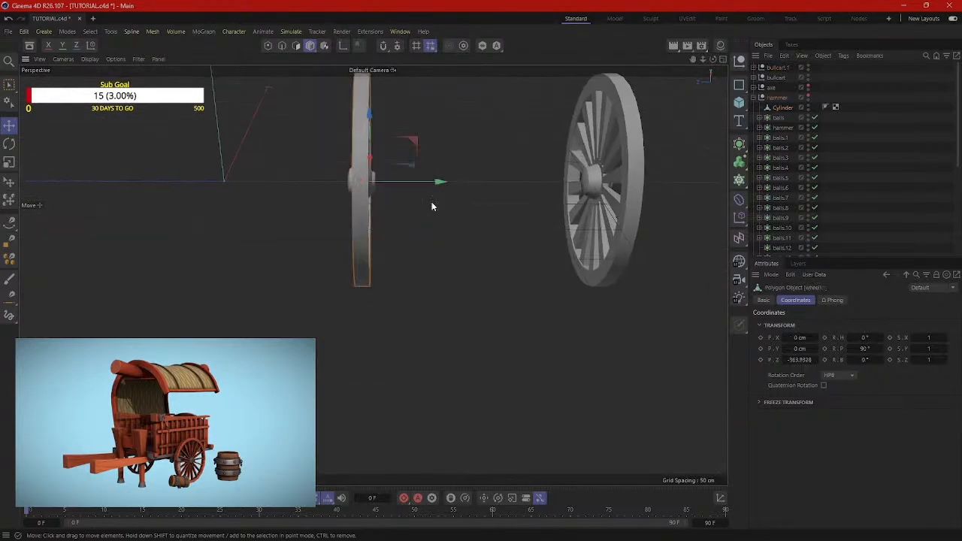
{"action": "left_click", "coordinate": [753, 78]}
{"action": "left_click", "coordinate": [753, 78]}
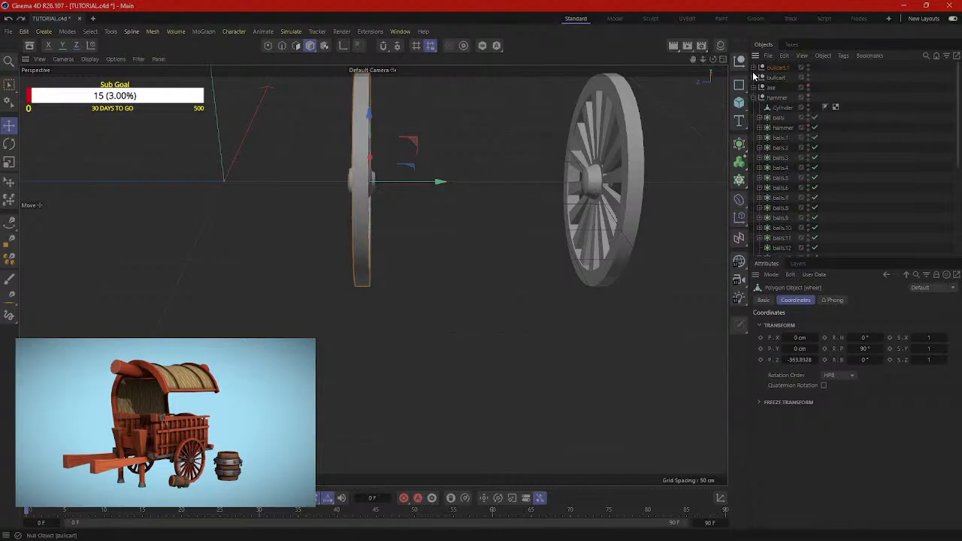
{"action": "left_click", "coordinate": [754, 69]}
{"action": "left_click", "coordinate": [754, 69]}
{"action": "left_click", "coordinate": [753, 97]}
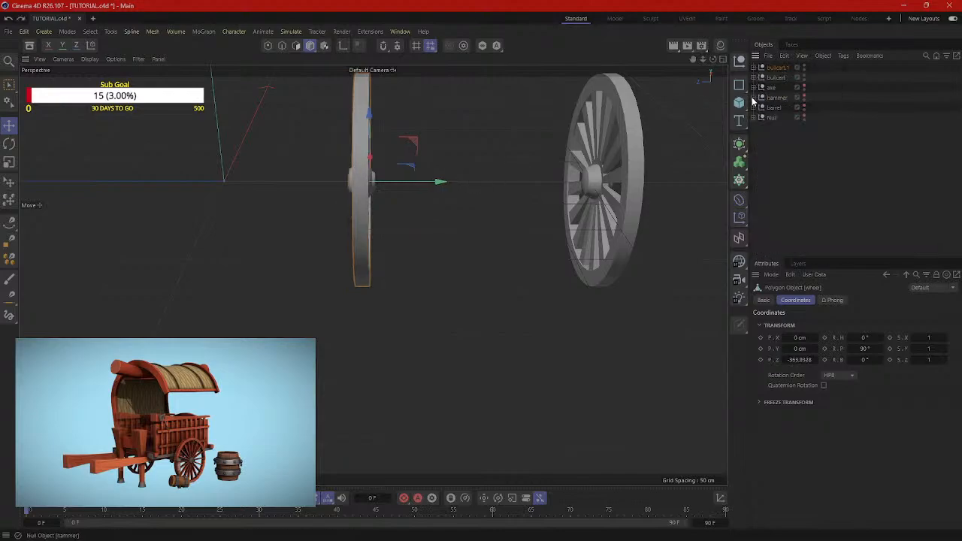
Step: Move the duplicated wheel group, bullcart.1, along Z to about 258.6 cm
{"action": "left_click", "coordinate": [777, 69]}
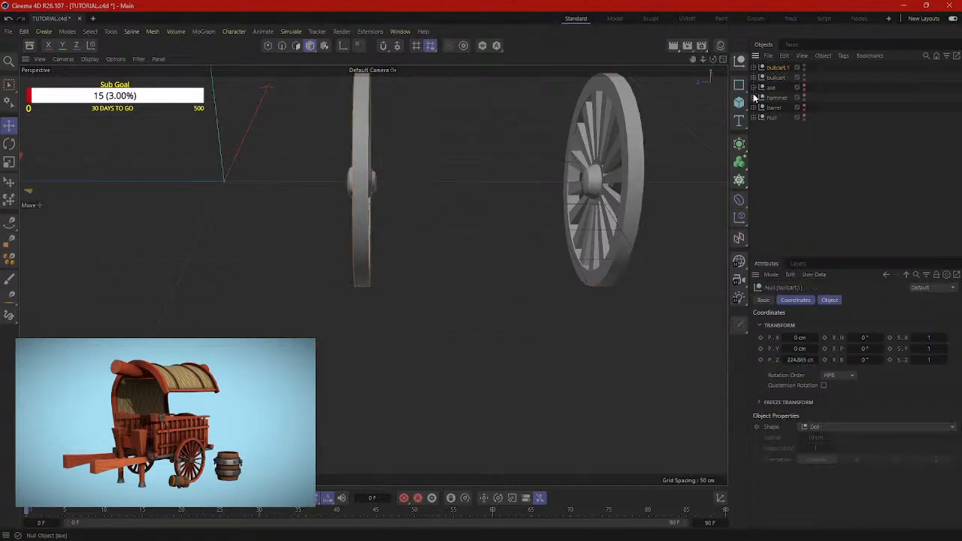
{"action": "key", "text": "r"}
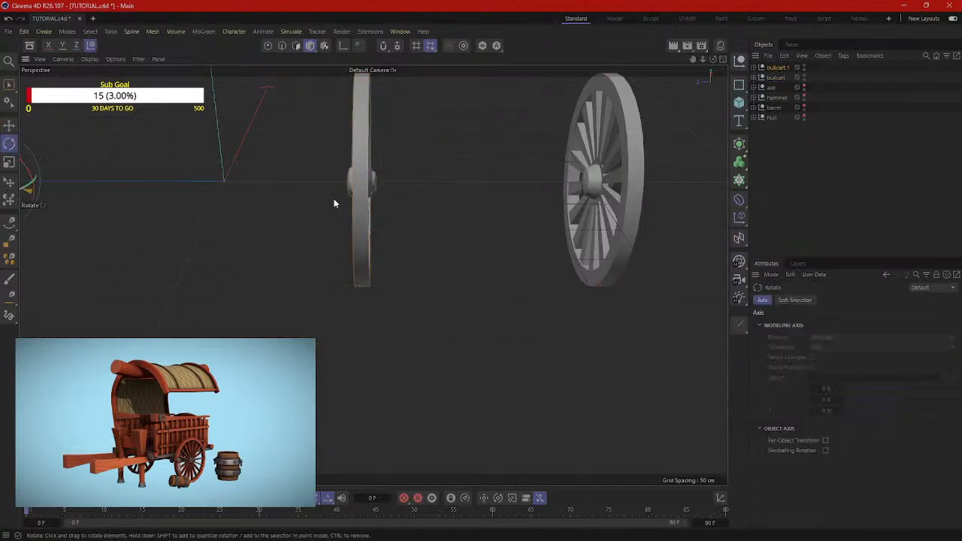
{"action": "left_click_drag", "start_coordinate": [333, 199], "coordinate": [226, 213]}
{"action": "key", "text": "e"}
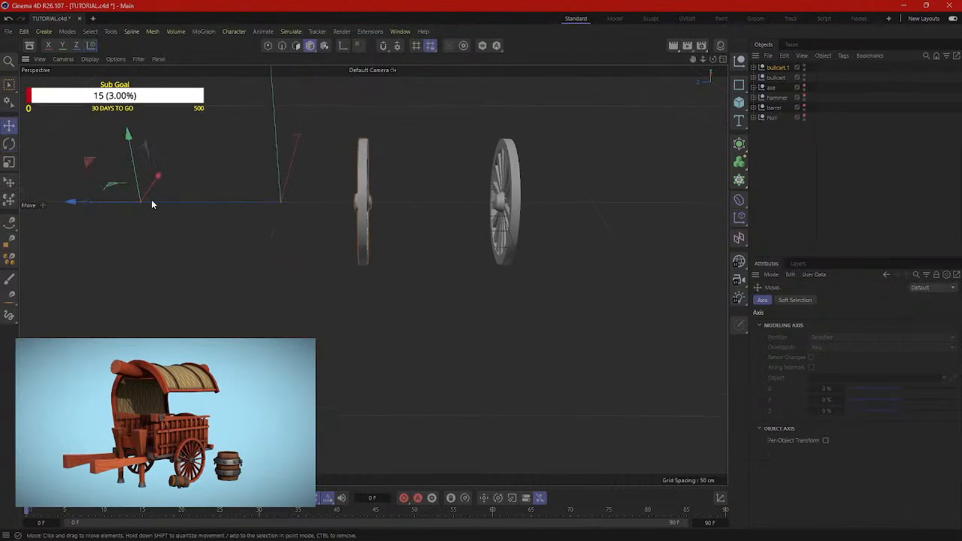
{"action": "left_click_drag", "start_coordinate": [97, 203], "coordinate": [74, 203]}
Step: Try to flip the duplicated wheel group by changing its pitch rotation, and undo the attempt
{"action": "key", "text": "r"}
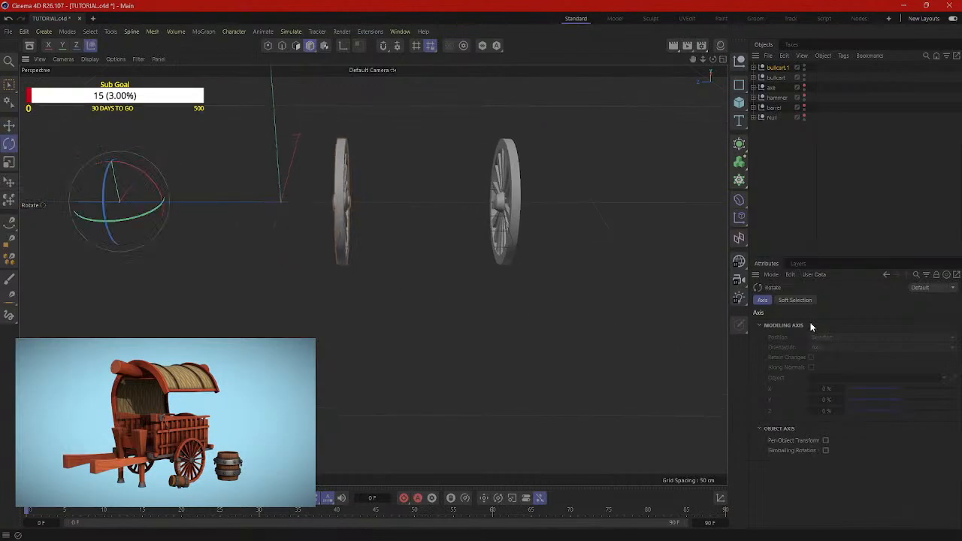
{"action": "left_click", "coordinate": [770, 68]}
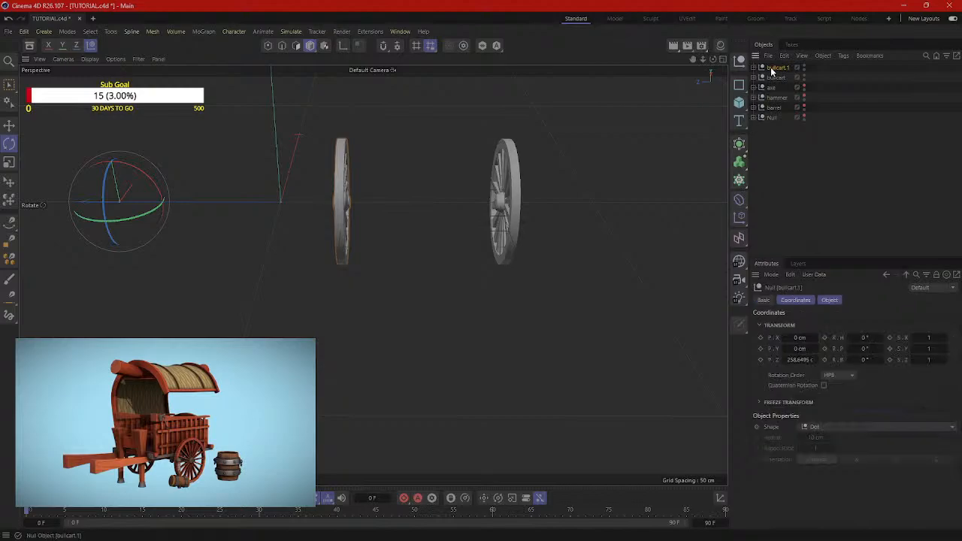
{"action": "left_click", "coordinate": [867, 350]}
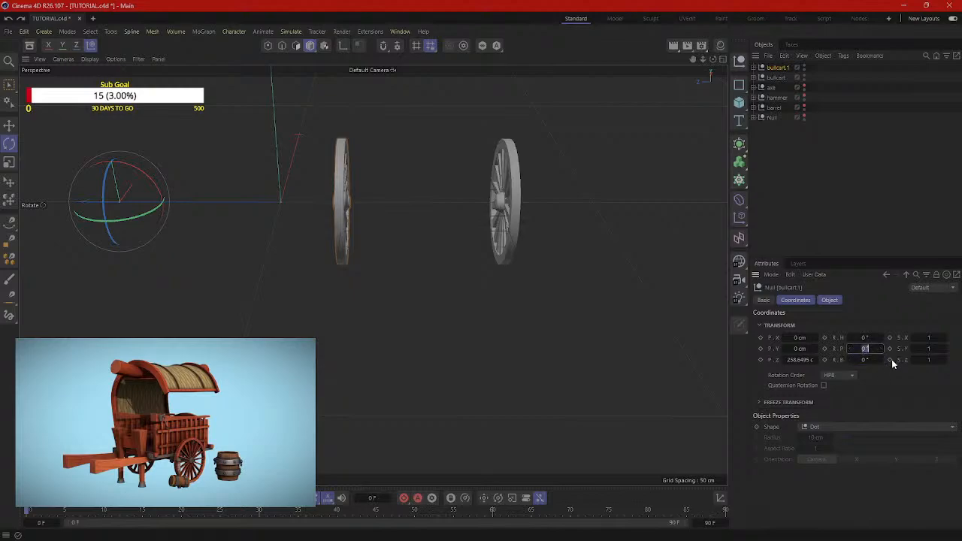
{"action": "left_click", "coordinate": [715, 370]}
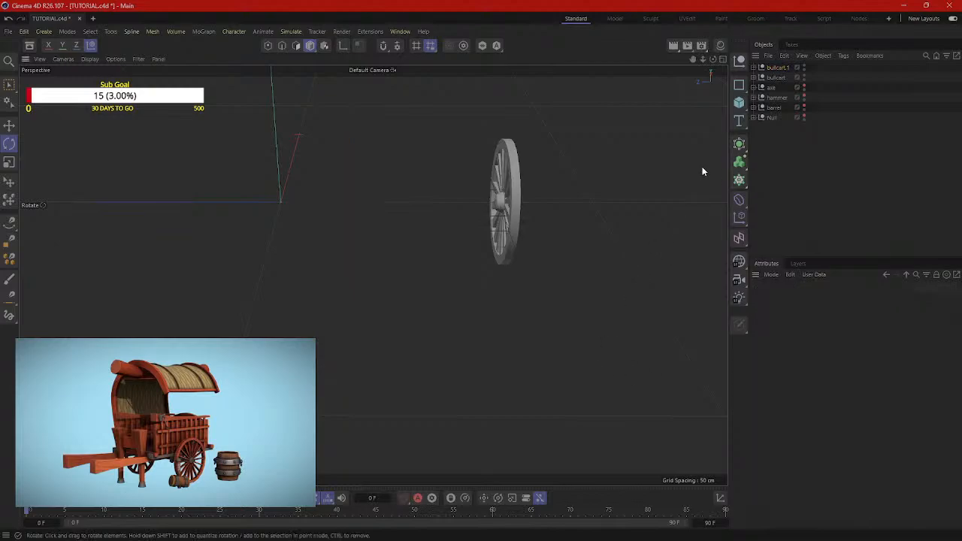
{"action": "key", "text": "ctrl+z"}
{"action": "key", "text": "ctrl+z"}
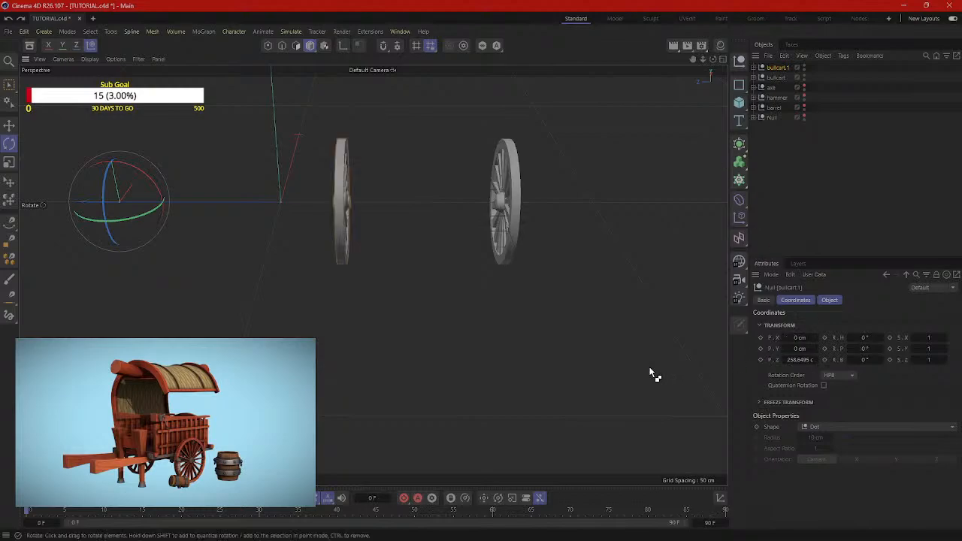
Step: Set the pitch rotation of the duplicated wheel group, bullcart.1, to 180°
{"action": "left_click_drag", "start_coordinate": [869, 347], "coordinate": [931, 347]}
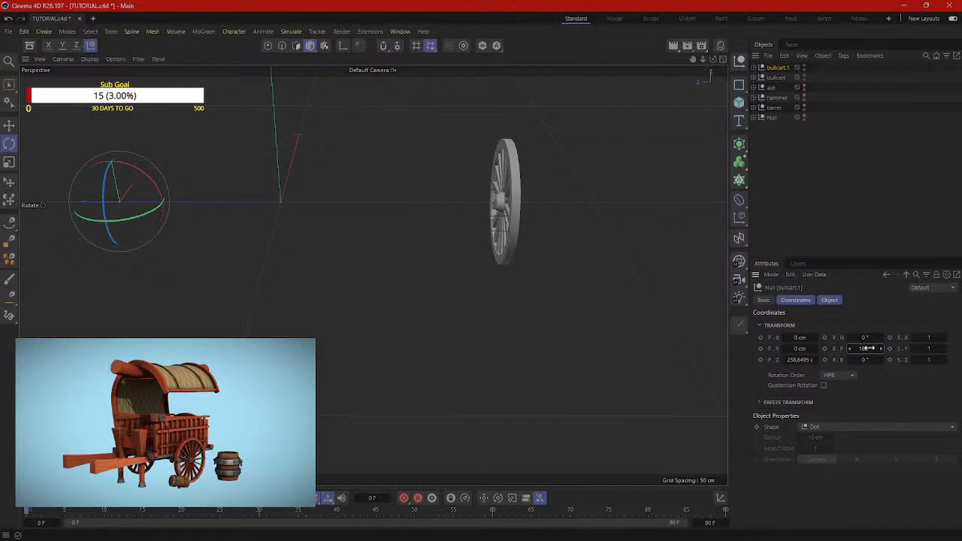
{"action": "key", "text": "9"}
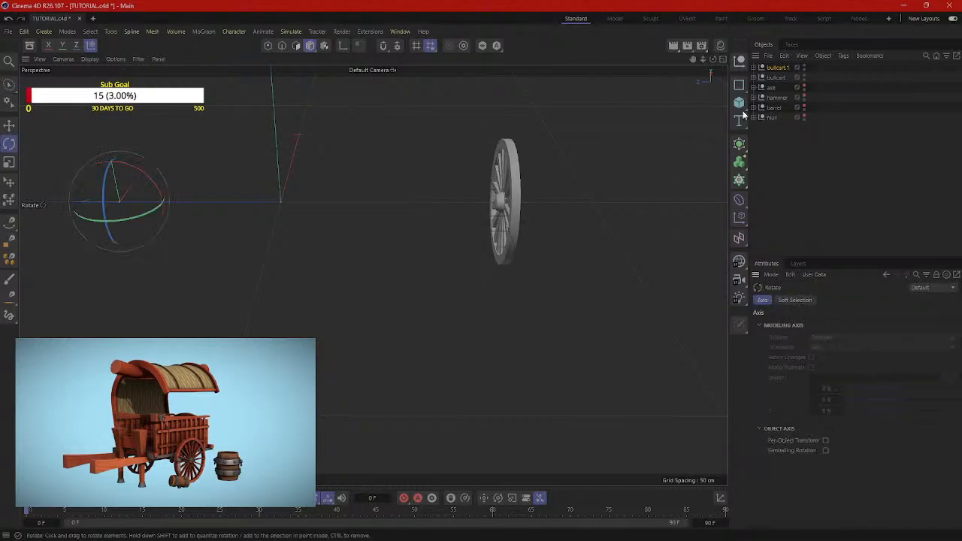
{"action": "left_click", "coordinate": [776, 67]}
{"action": "left_click", "coordinate": [865, 348]}
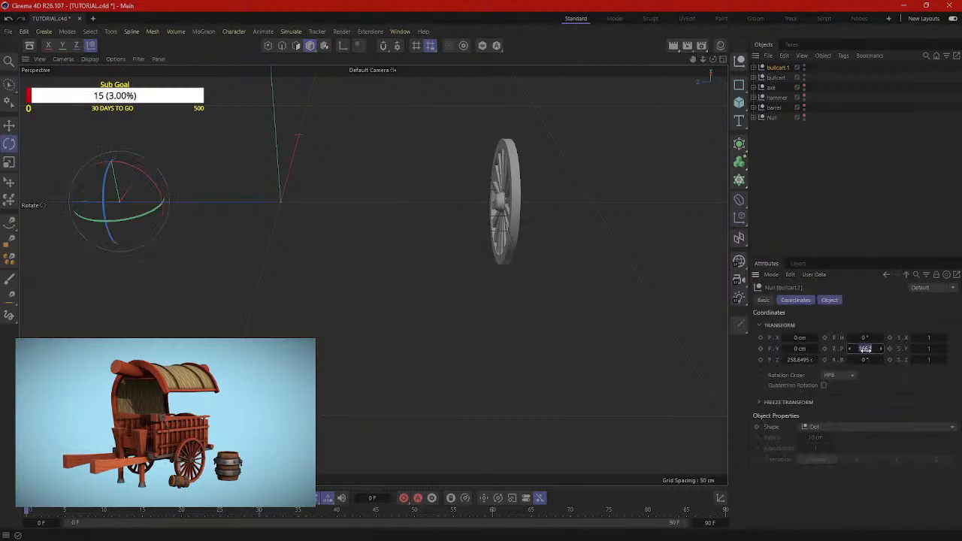
{"action": "left_click", "coordinate": [602, 411]}
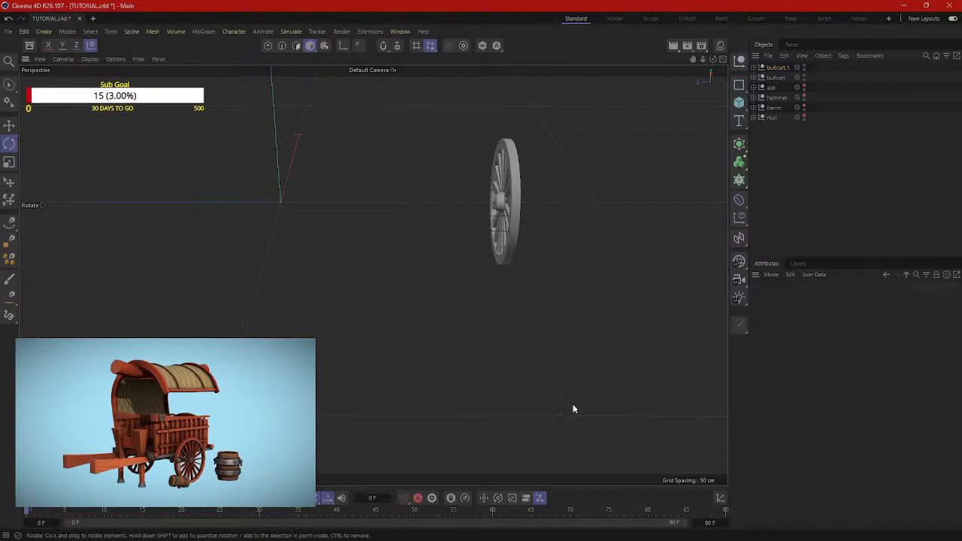
{"action": "scroll", "coordinate": [368, 304], "scroll_direction": "down", "scroll_amount": 5}
Step: Move the flipped wheel group back along Z to about -455.6 cm, opposite the original wheel
{"action": "key", "text": "e"}
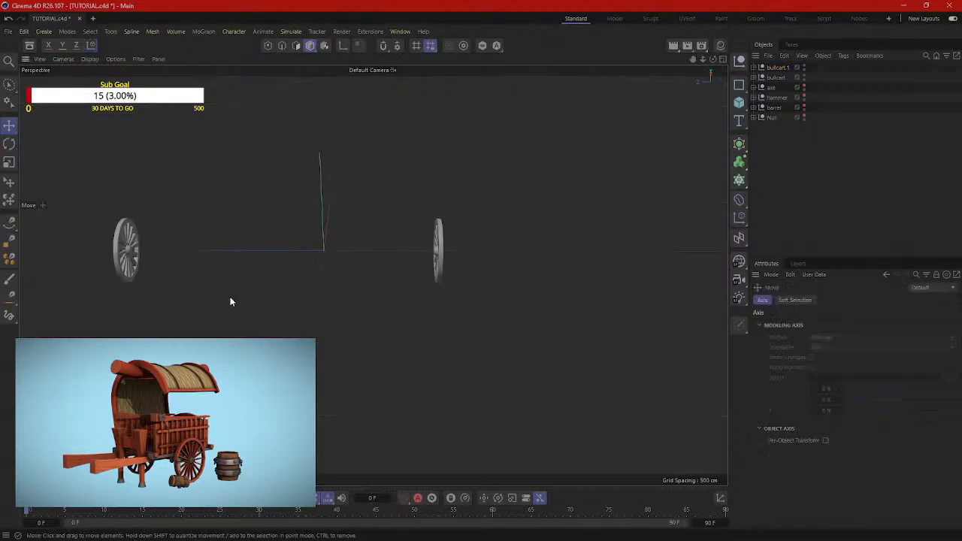
{"action": "left_click", "coordinate": [134, 261]}
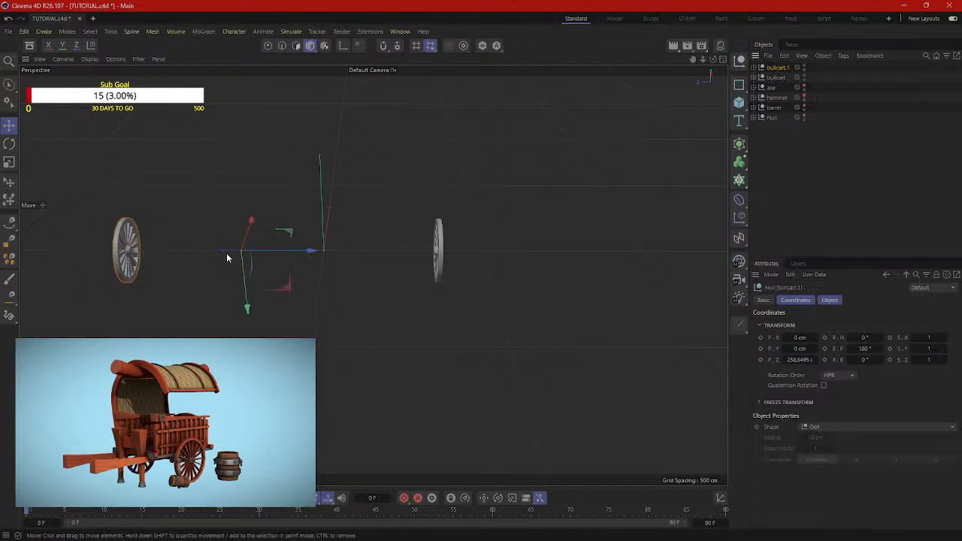
{"action": "left_click_drag", "start_coordinate": [311, 251], "coordinate": [451, 364]}
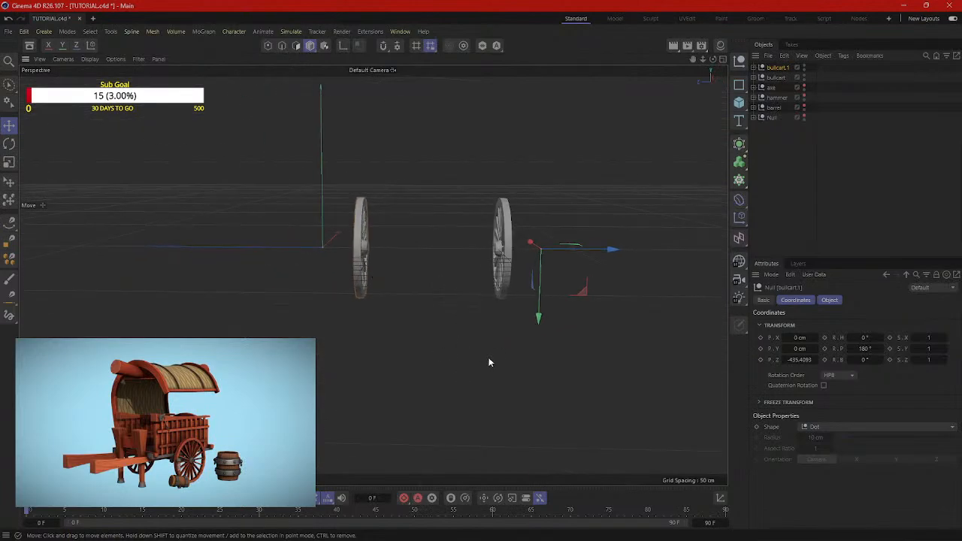
{"action": "left_click_drag", "start_coordinate": [454, 460], "coordinate": [445, 318], "text": "alt"}
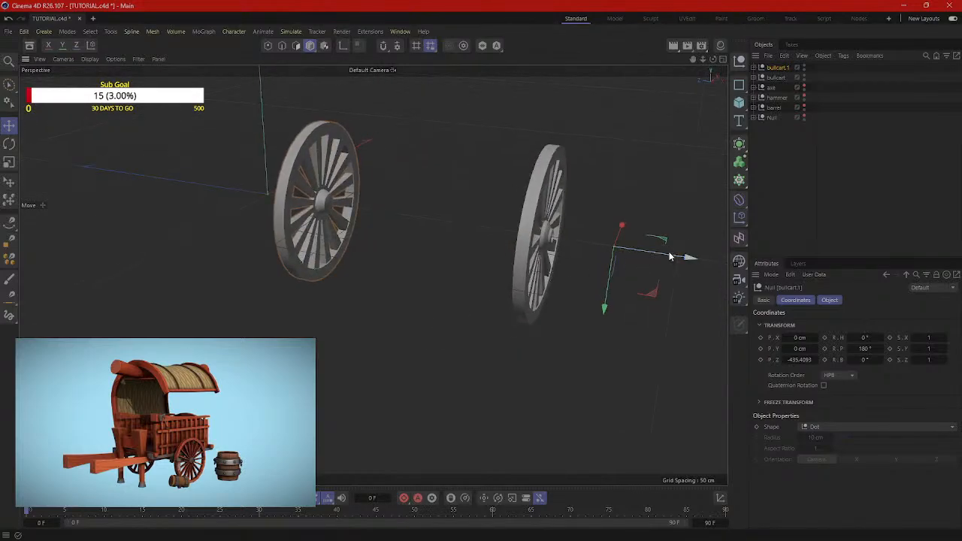
{"action": "left_click_drag", "start_coordinate": [679, 261], "coordinate": [701, 267]}
Step: Enable axis editing and shift only the pivot of bullcart.1 along Z to about -104 cm, near its wheel
{"action": "left_click_drag", "start_coordinate": [566, 287], "coordinate": [599, 275], "text": "alt"}
{"action": "left_click_drag", "start_coordinate": [691, 243], "coordinate": [687, 232], "text": "alt"}
{"action": "left_click_drag", "start_coordinate": [481, 298], "coordinate": [694, 161], "text": "alt"}
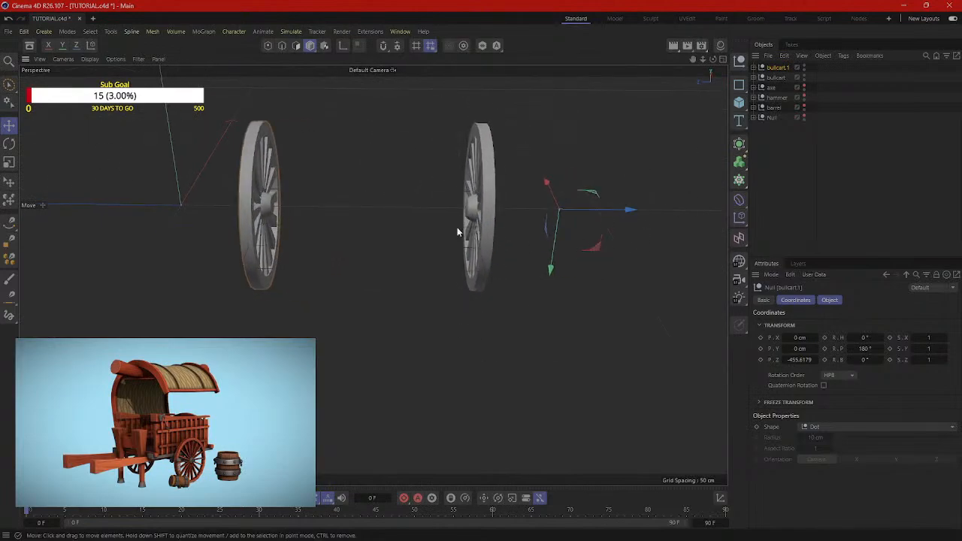
{"action": "left_click", "coordinate": [347, 50]}
{"action": "left_click_drag", "start_coordinate": [631, 213], "coordinate": [336, 233]}
Step: Fine-tune the bullcart.1 pivot onto the wheel's centre at about Y 0.44 cm and Z -95.6 cm using the orthographic views
{"action": "middle_click", "coordinate": [356, 265]}
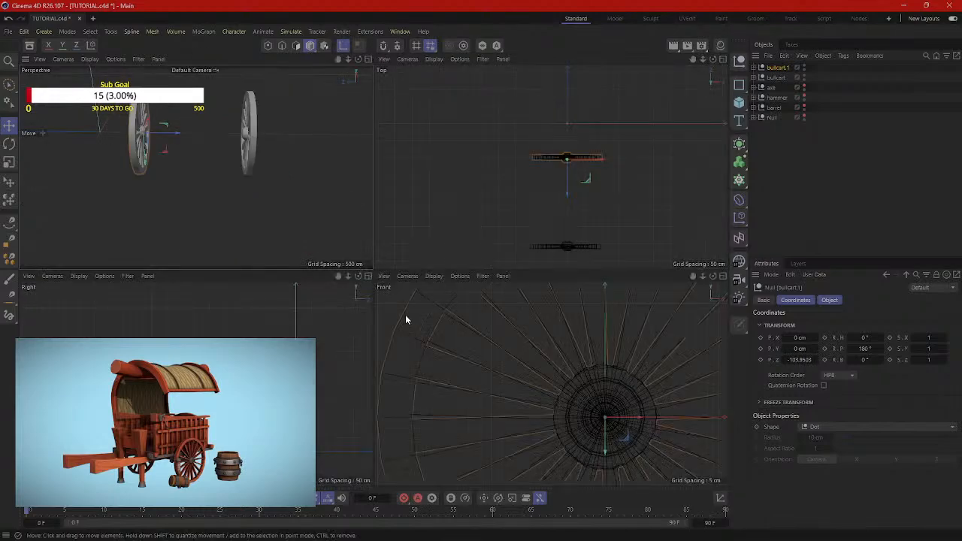
{"action": "scroll", "coordinate": [553, 210], "scroll_direction": "down", "scroll_amount": 2}
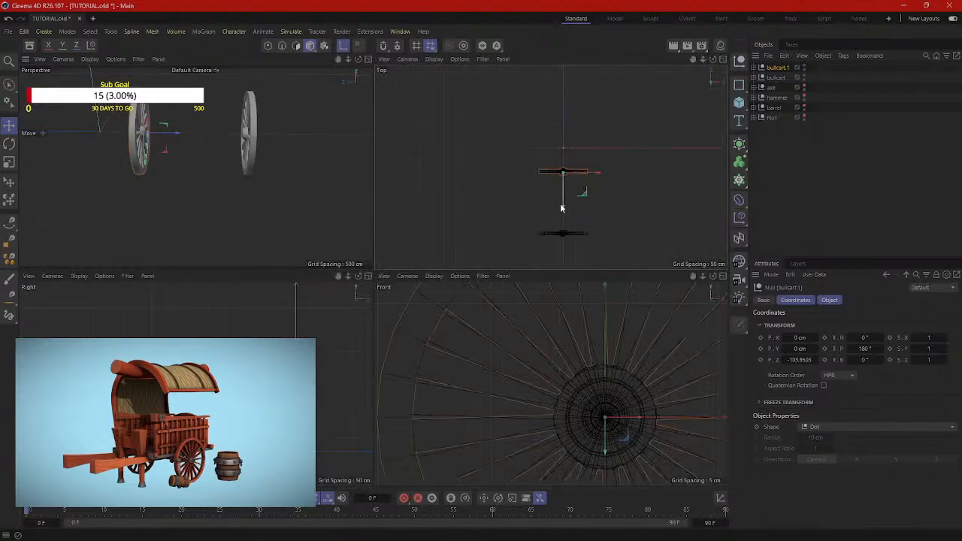
{"action": "left_click_drag", "start_coordinate": [559, 208], "coordinate": [560, 205]}
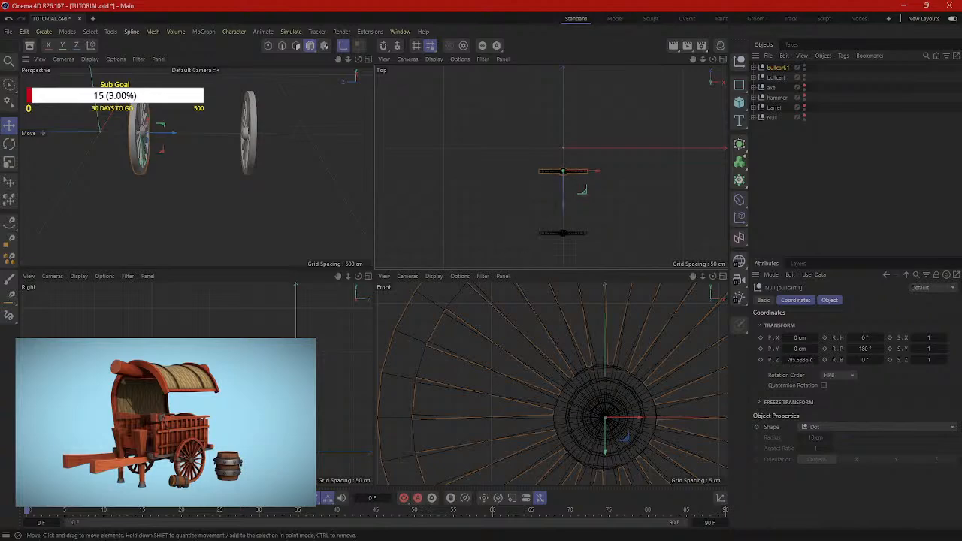
{"action": "left_click_drag", "start_coordinate": [601, 450], "coordinate": [601, 452]}
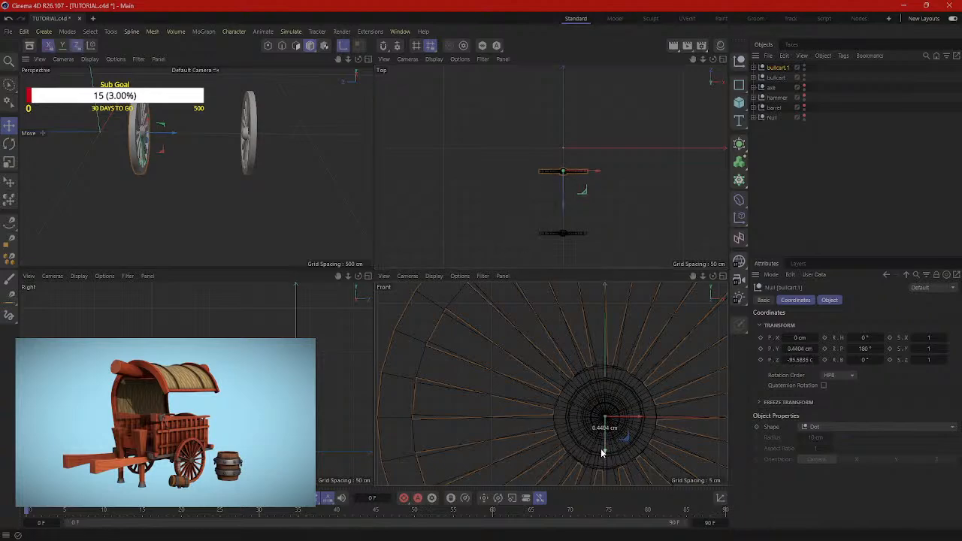
{"action": "middle_click", "coordinate": [311, 196]}
{"action": "left_click", "coordinate": [372, 172]}
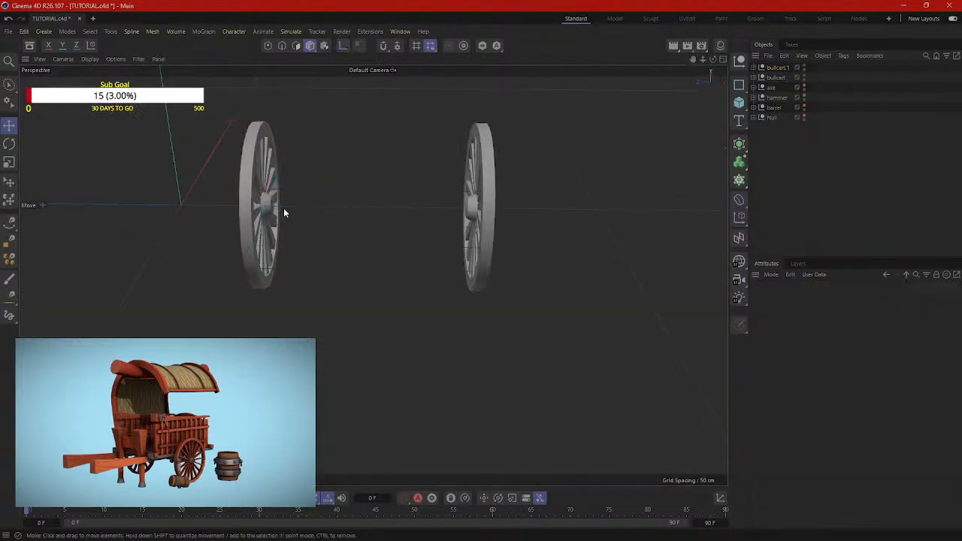
{"action": "left_click", "coordinate": [279, 207]}
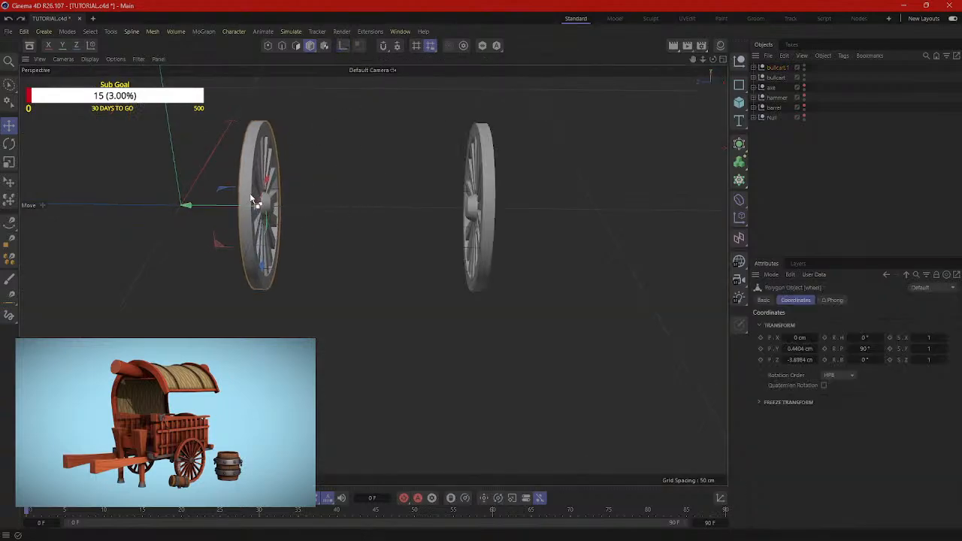
Step: Move the wheel group bullcart.1 slightly along Z to about -95 cm and check the wheel pair's alignment
{"action": "left_click", "coordinate": [776, 67]}
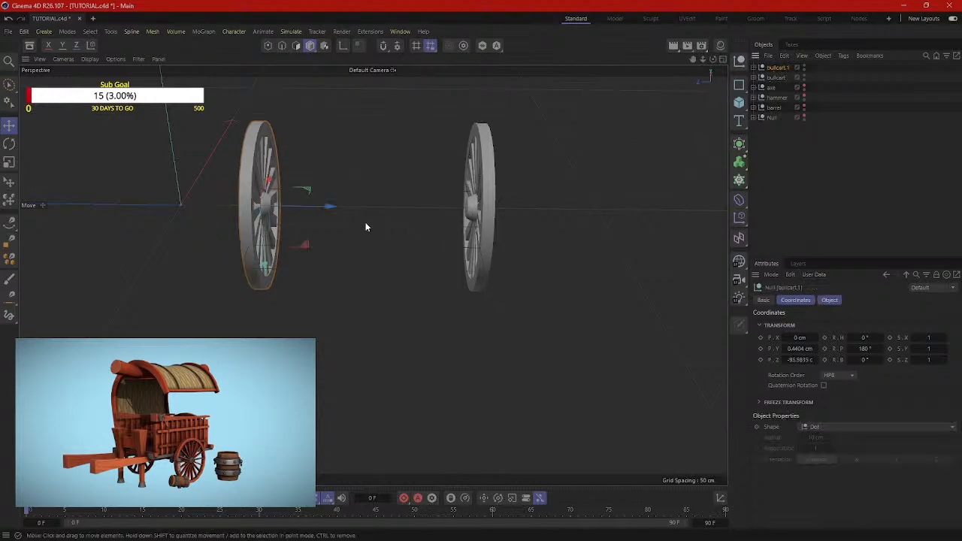
{"action": "left_click_drag", "start_coordinate": [329, 206], "coordinate": [24, 191]}
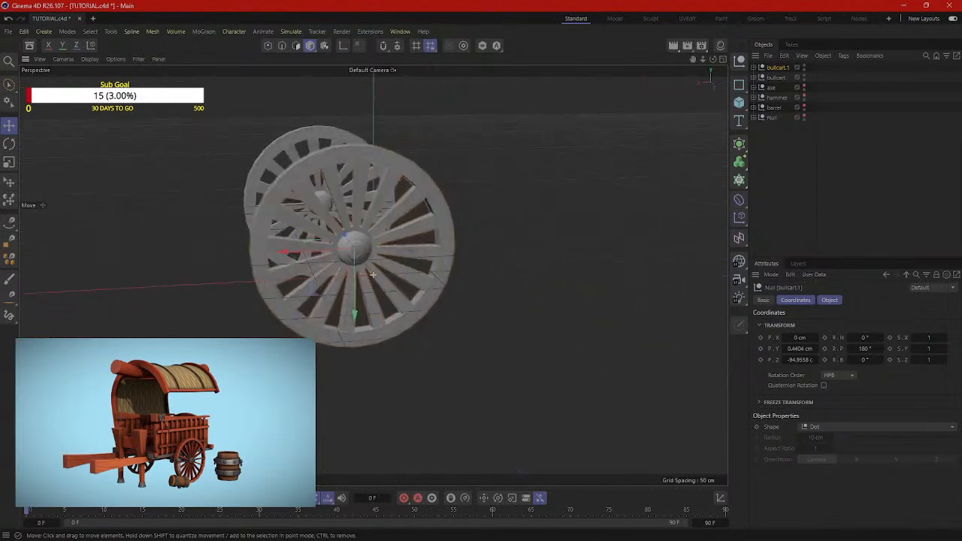
{"action": "left_click_drag", "start_coordinate": [373, 275], "coordinate": [242, 266], "text": "alt"}
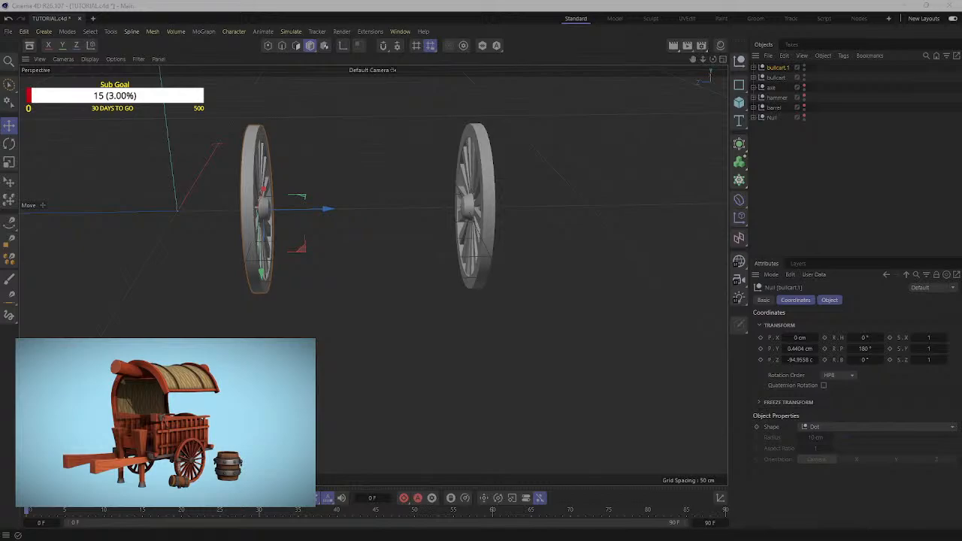
{"action": "left_click_drag", "start_coordinate": [586, 322], "coordinate": [233, 297], "text": "alt"}
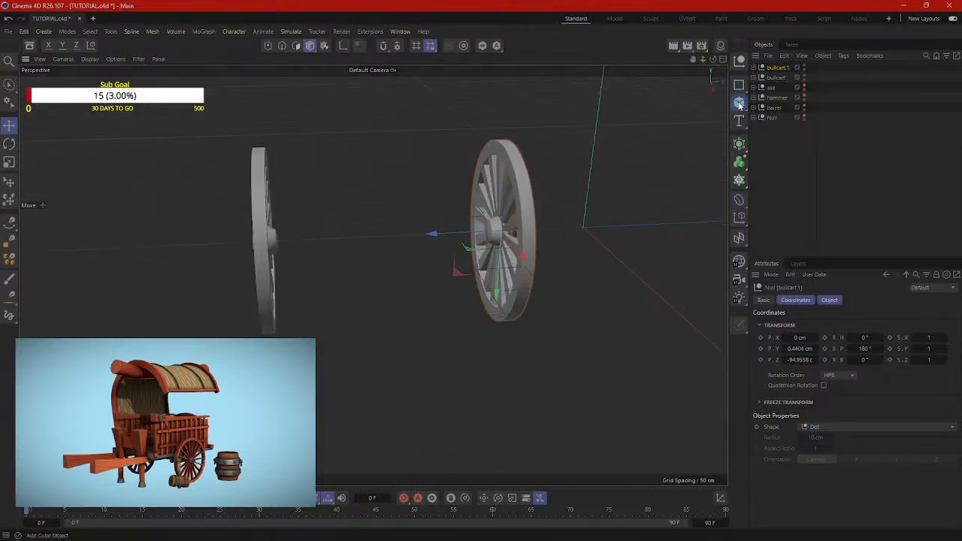
Step: Add a cube, centre it between the two wheels along Z and widen it to nearly fill the gap between them
{"action": "left_click", "coordinate": [739, 105]}
{"action": "left_click", "coordinate": [777, 120]}
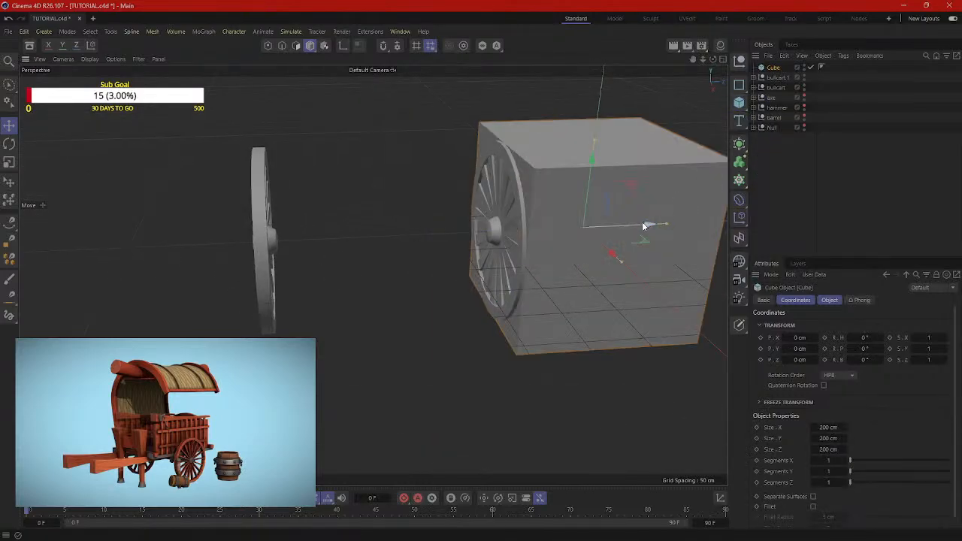
{"action": "left_click_drag", "start_coordinate": [644, 230], "coordinate": [475, 238]}
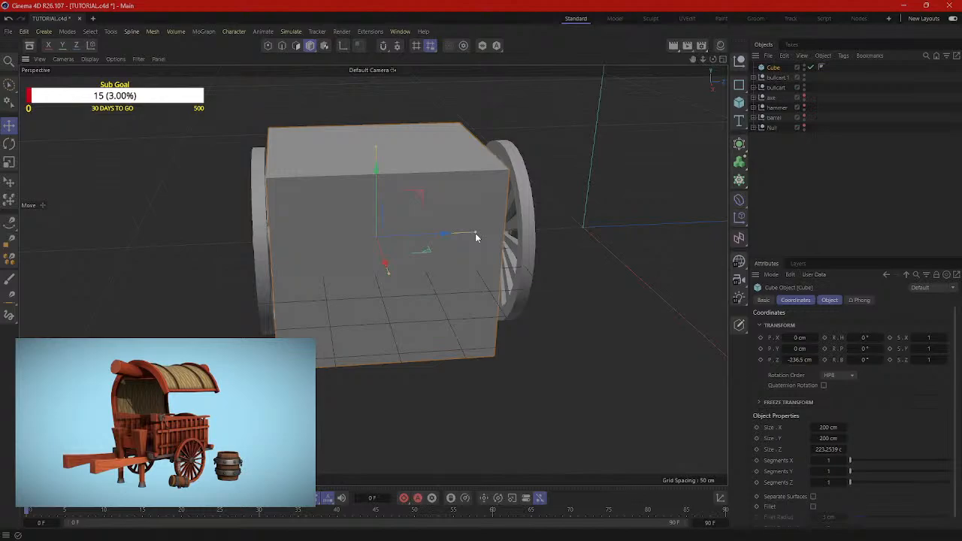
{"action": "key", "text": "d"}
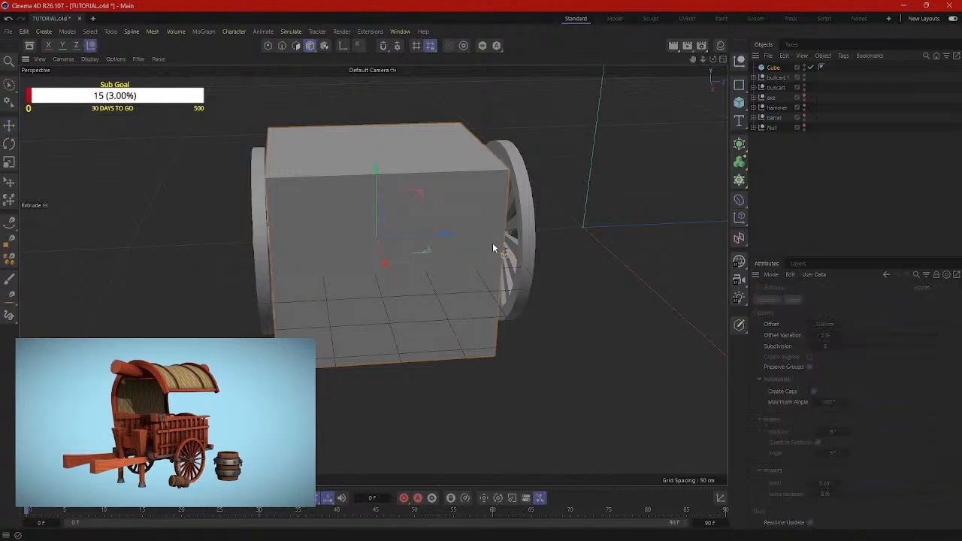
{"action": "key", "text": "e"}
{"action": "left_click_drag", "start_coordinate": [494, 248], "coordinate": [469, 229], "text": "alt"}
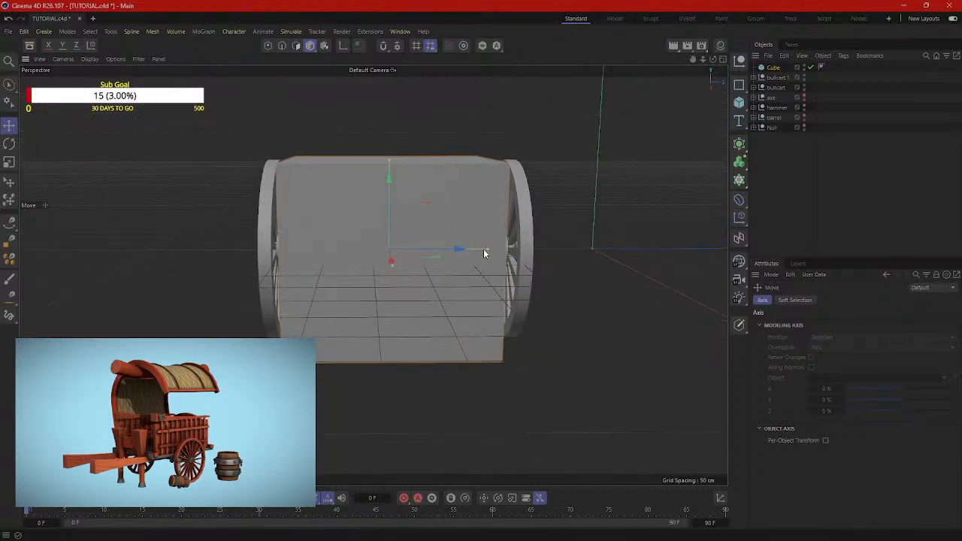
{"action": "left_click_drag", "start_coordinate": [493, 242], "coordinate": [430, 261], "text": "alt"}
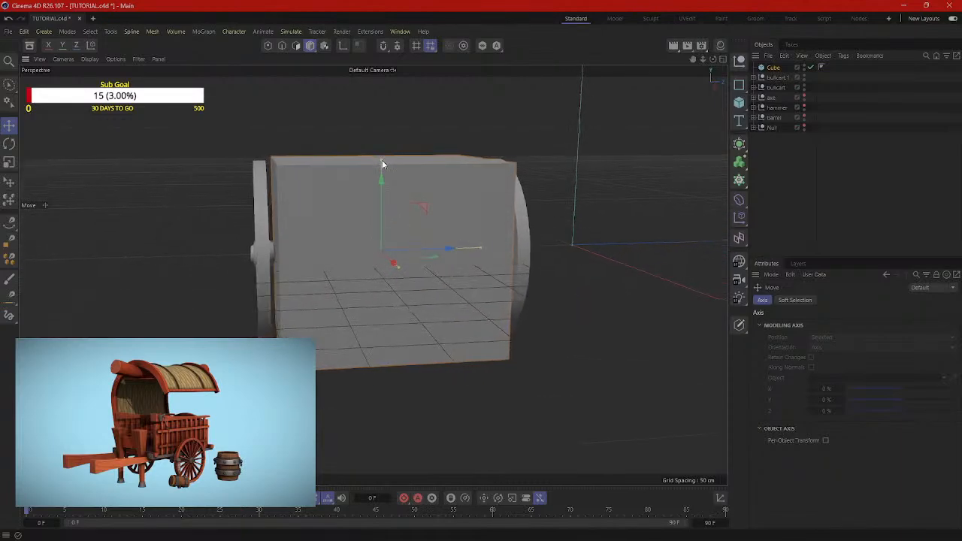
Step: Flatten the cube into a slab about 11.8 cm thick and lengthen it along X to about 347 cm
{"action": "left_click_drag", "start_coordinate": [382, 164], "coordinate": [432, 205]}
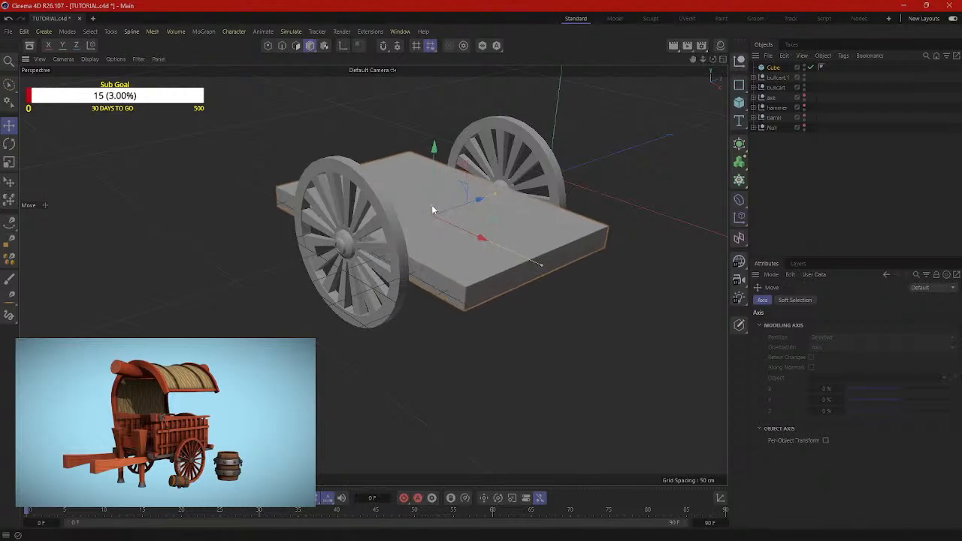
{"action": "left_click_drag", "start_coordinate": [432, 211], "coordinate": [432, 215]}
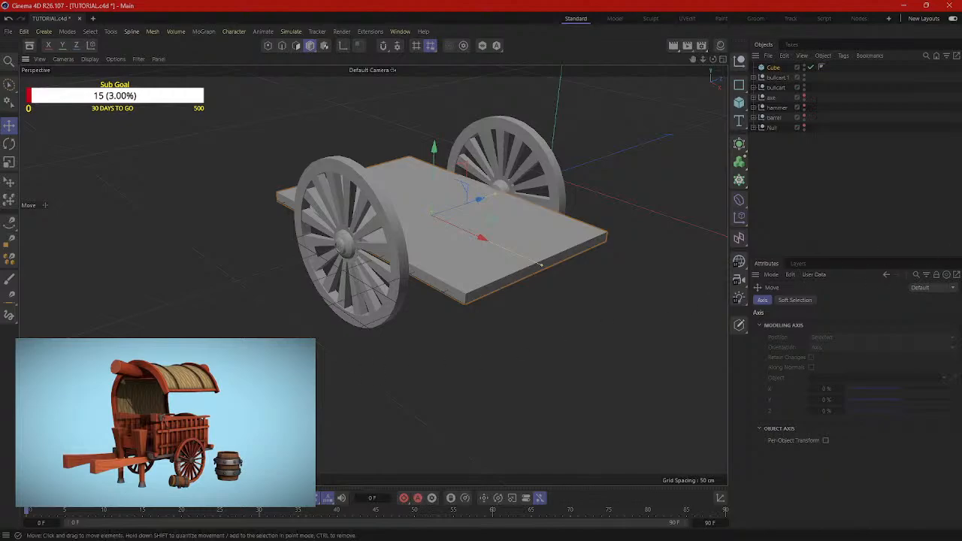
{"action": "left_click_drag", "start_coordinate": [274, 369], "coordinate": [397, 297], "text": "alt"}
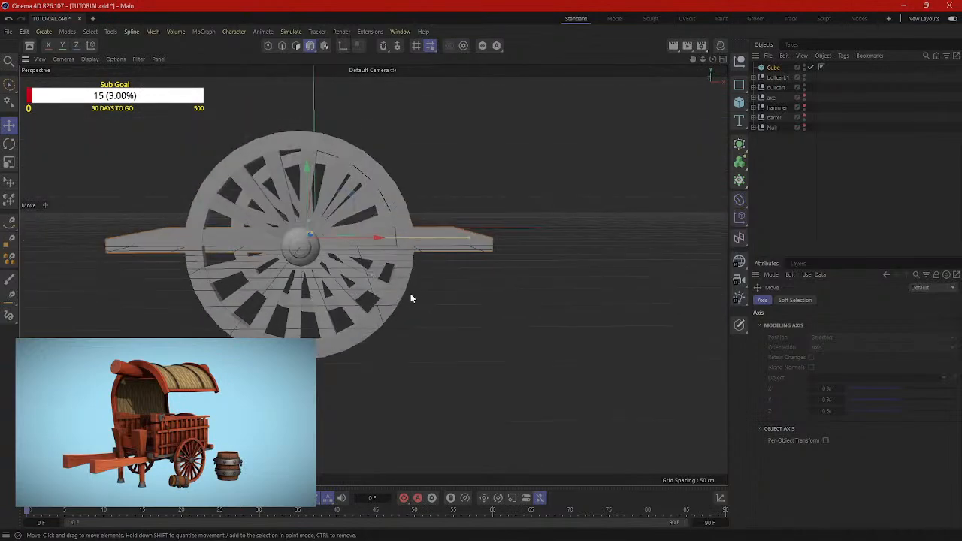
Step: Examine the slab between the wheels from several angles and compare it with the enlarged cart reference image
{"action": "key", "text": "r"}
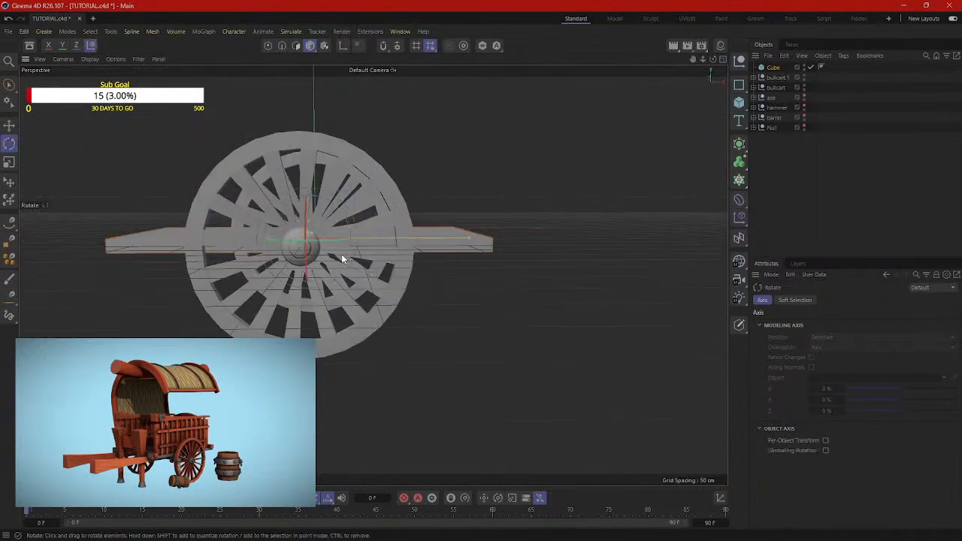
{"action": "left_click", "coordinate": [528, 296]}
{"action": "left_click_drag", "start_coordinate": [528, 299], "coordinate": [616, 258], "text": "alt"}
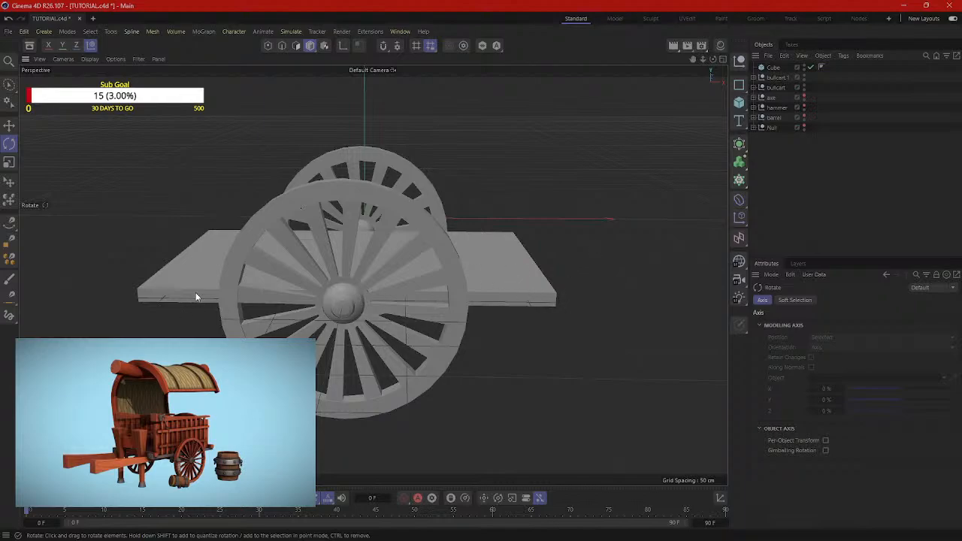
{"action": "left_click_drag", "start_coordinate": [510, 252], "coordinate": [327, 303], "text": "alt"}
{"action": "left_click", "coordinate": [440, 229]}
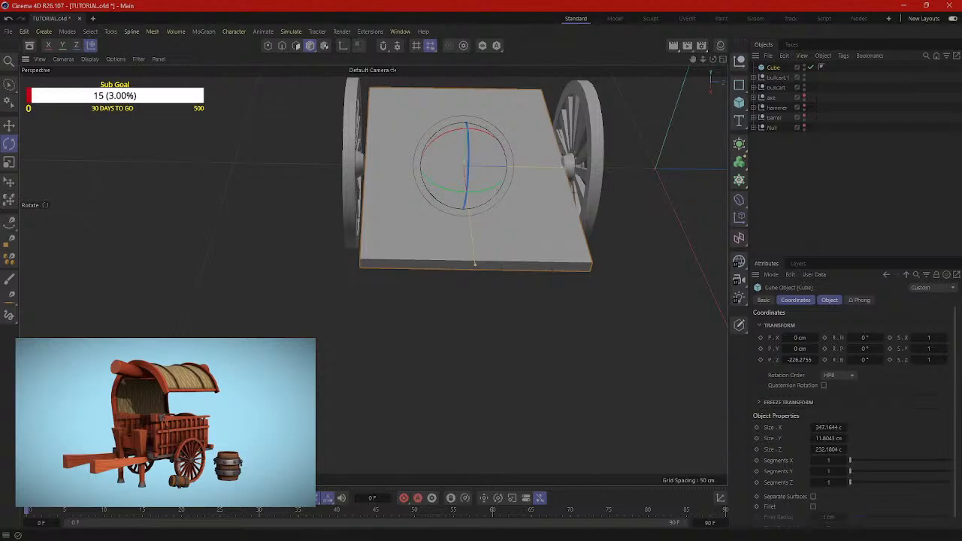
{"action": "left_click_drag", "start_coordinate": [961, 75], "coordinate": [475, 73]}
{"action": "scroll", "coordinate": [654, 299], "scroll_direction": "up", "scroll_amount": 4}
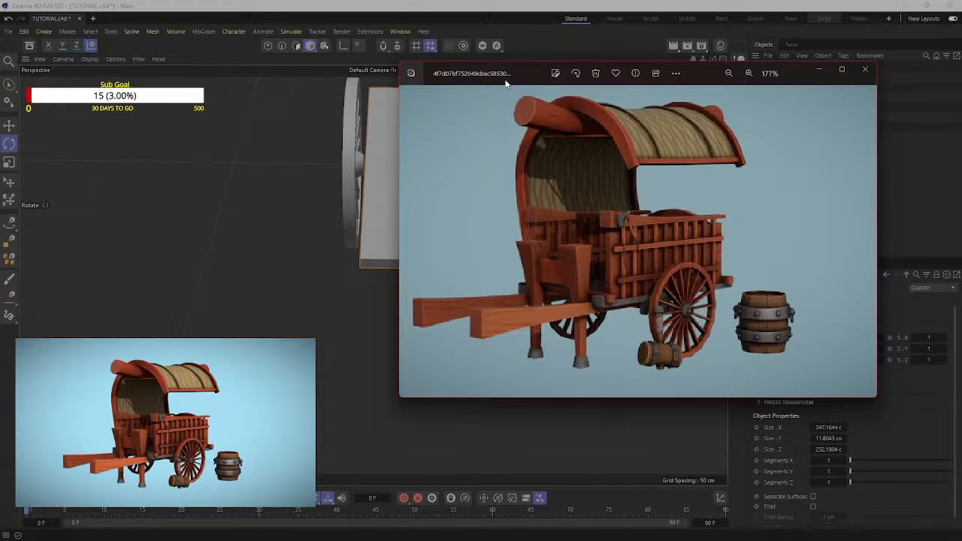
{"action": "left_click_drag", "start_coordinate": [508, 78], "coordinate": [961, 150]}
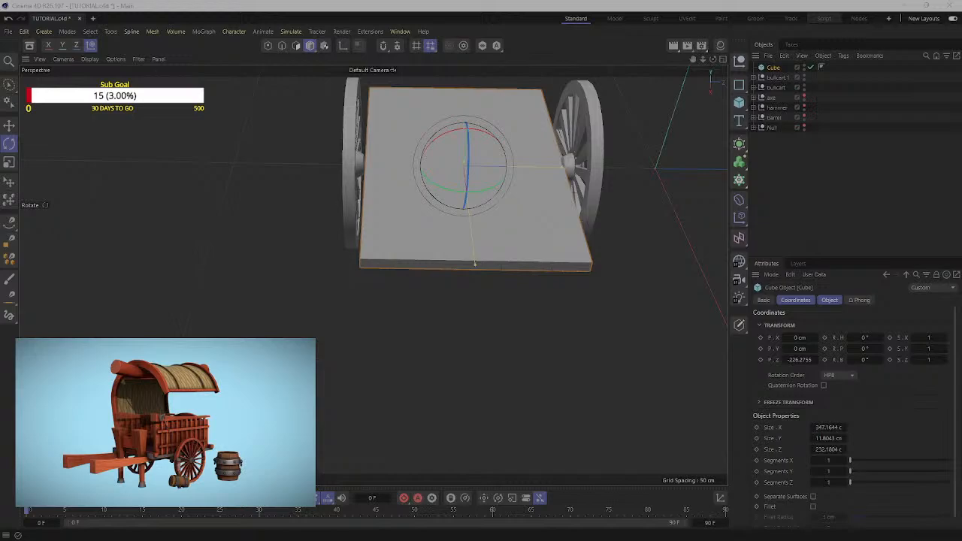
Step: Raise the slab above the wheel hubs and narrow it along Z into a long beam
{"action": "left_click_drag", "start_coordinate": [246, 286], "coordinate": [412, 230], "text": "alt"}
{"action": "key", "text": "e"}
{"action": "left_click_drag", "start_coordinate": [198, 211], "coordinate": [182, 170]}
{"action": "left_click_drag", "start_coordinate": [373, 275], "coordinate": [282, 336], "text": "alt"}
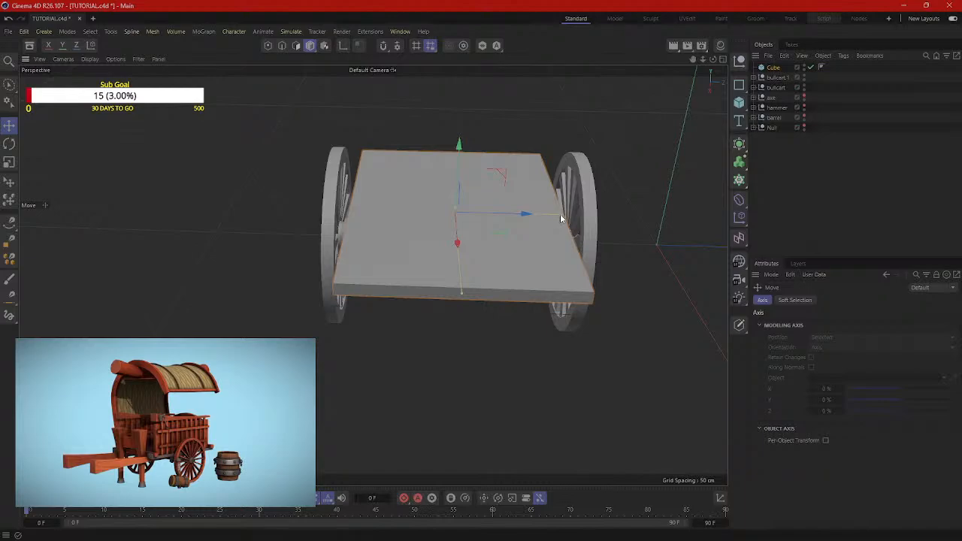
{"action": "left_click_drag", "start_coordinate": [559, 213], "coordinate": [463, 228], "text": "alt"}
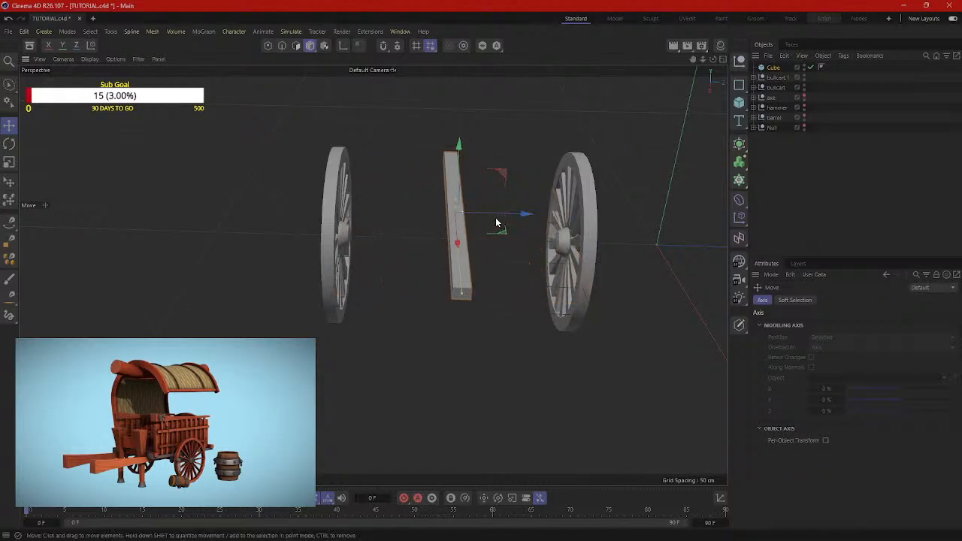
Step: Move the beam along Z to about -336.7 cm beside the bullcart wheel and adjust its width to about 23.8 cm
{"action": "left_click_drag", "start_coordinate": [522, 215], "coordinate": [422, 205]}
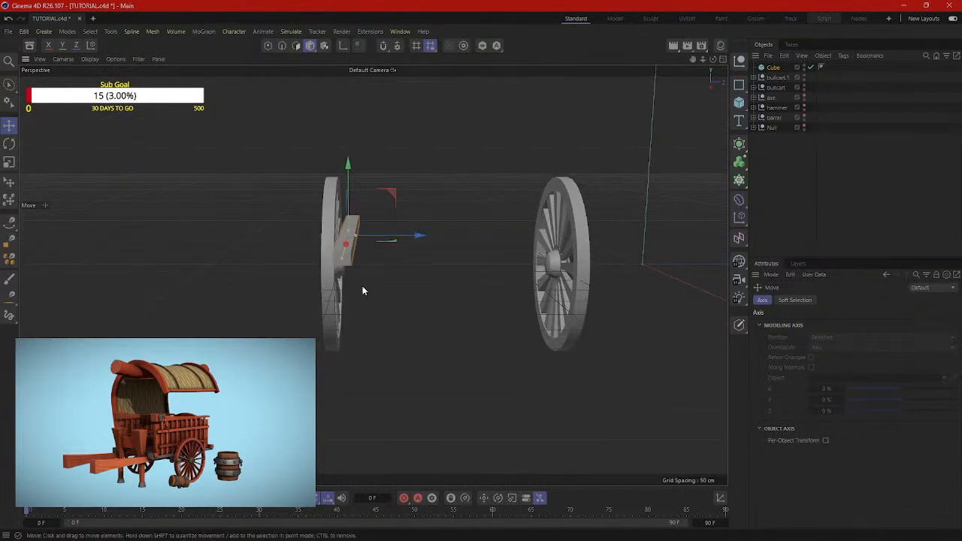
{"action": "scroll", "coordinate": [362, 286], "scroll_direction": "up", "scroll_amount": 3}
{"action": "left_click_drag", "start_coordinate": [365, 285], "coordinate": [411, 324], "text": "alt"}
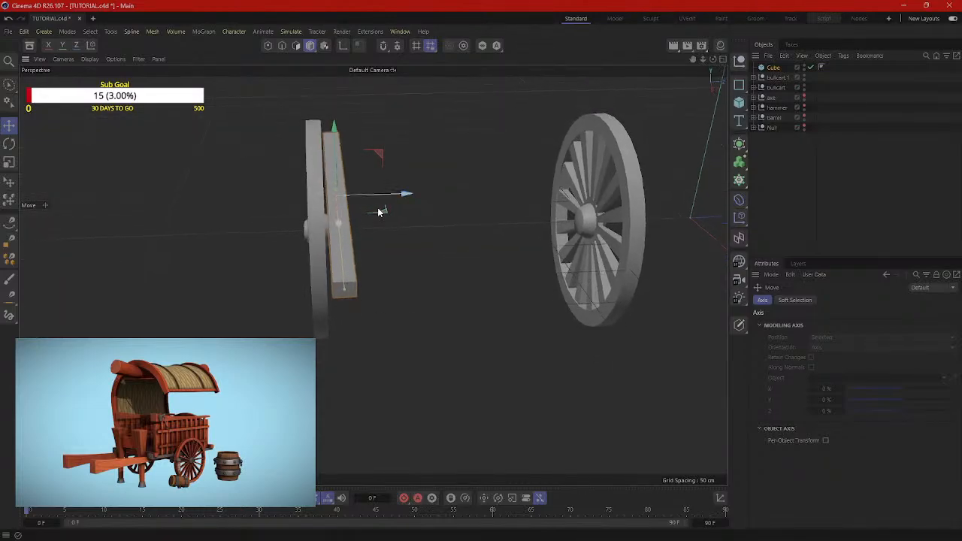
{"action": "mouse_move", "coordinate": [345, 198]}
{"action": "left_mouse_down"}
{"action": "mouse_move", "coordinate": [376, 204]}
{"action": "mouse_move", "coordinate": [476, 187]}
{"action": "mouse_move", "coordinate": [479, 201]}
{"action": "mouse_move", "coordinate": [372, 218]}
{"action": "mouse_move", "coordinate": [330, 196]}
{"action": "left_mouse_up"}
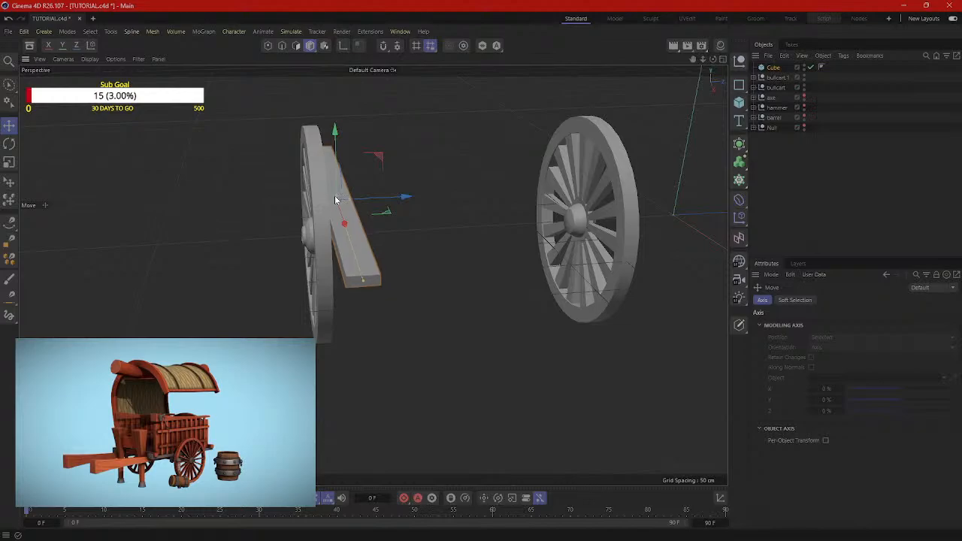
{"action": "left_click_drag", "start_coordinate": [334, 197], "coordinate": [501, 237], "text": "alt"}
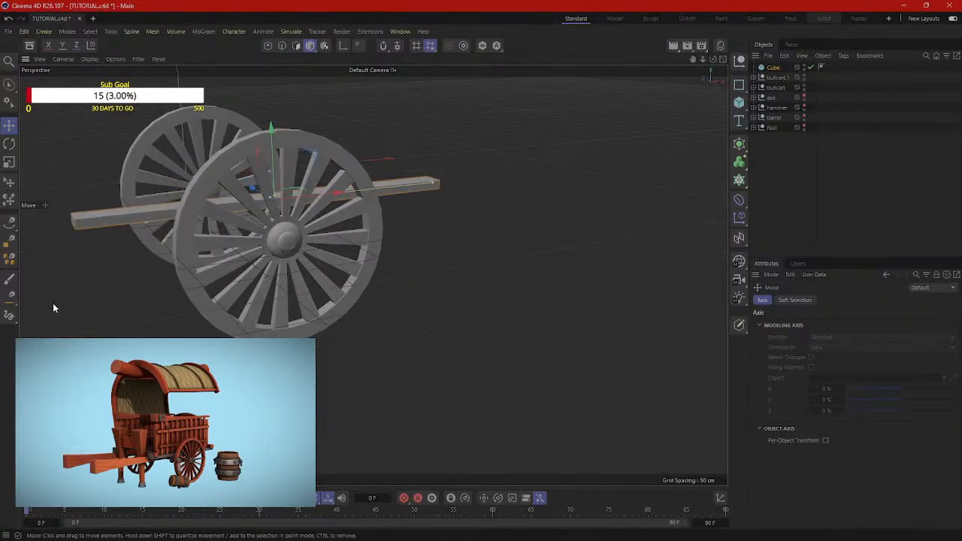
Step: Convert the beam cube into an editable polygon object
{"action": "middle_click_drag", "start_coordinate": [60, 279], "coordinate": [157, 311], "text": "alt"}
{"action": "right_click", "coordinate": [145, 308]}
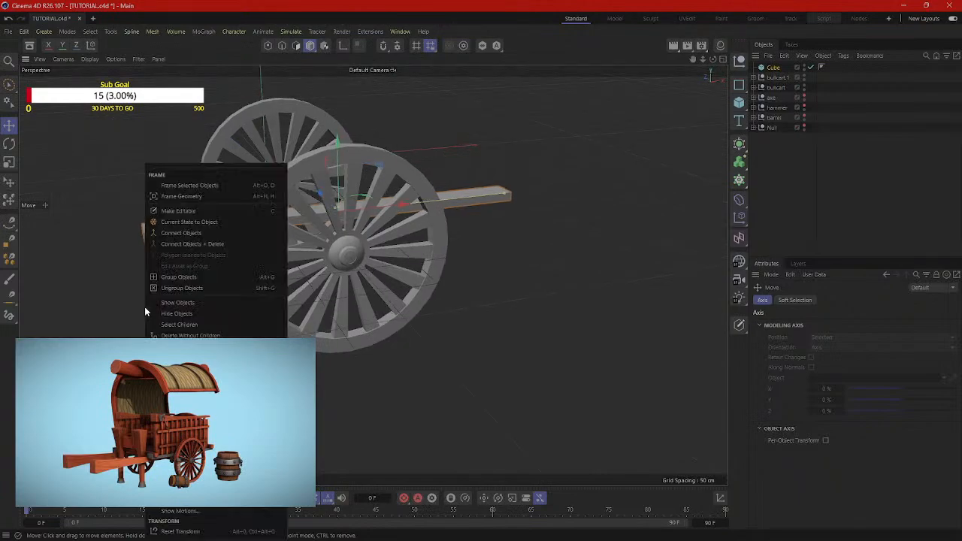
{"action": "left_click", "coordinate": [572, 342]}
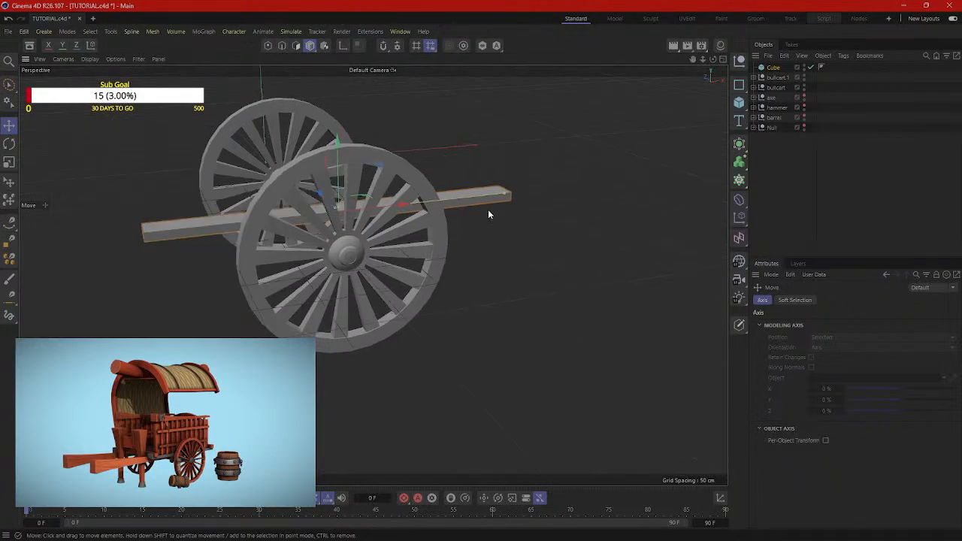
{"action": "left_click", "coordinate": [773, 69]}
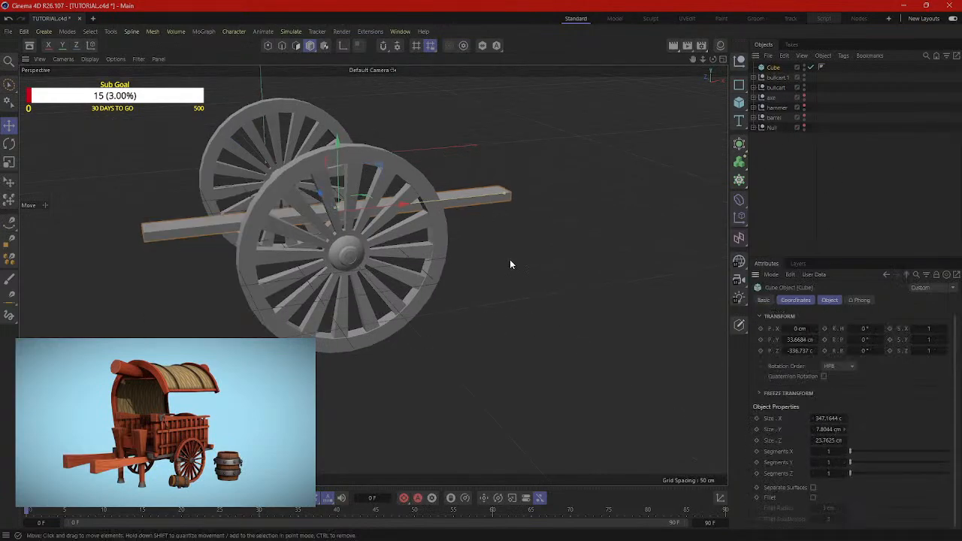
{"action": "right_click", "coordinate": [546, 163]}
{"action": "key", "text": "c"}
Step: In edge mode, add loop cuts close to the beam's ends, with the far one at about 98.15%
{"action": "right_click", "coordinate": [135, 142]}
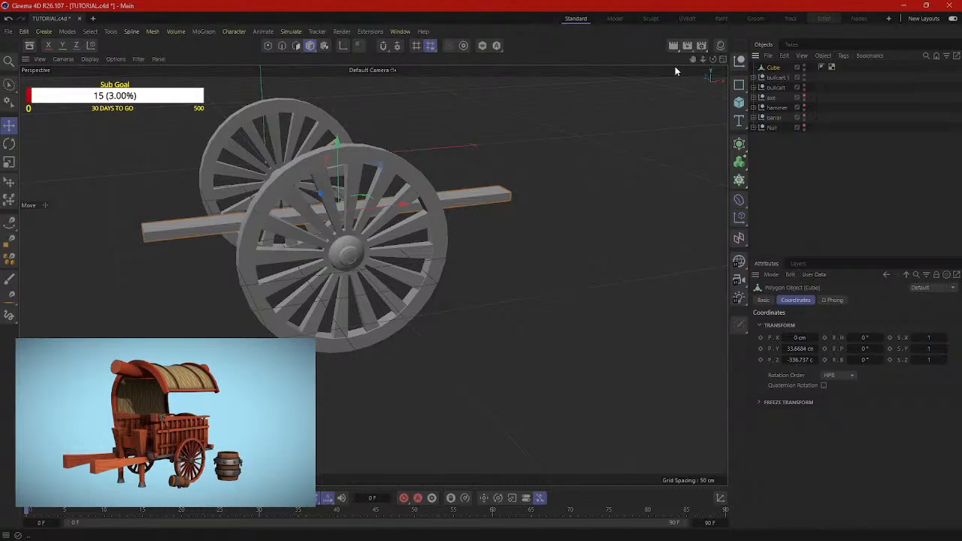
{"action": "left_click", "coordinate": [282, 45]}
{"action": "right_click", "coordinate": [95, 147]}
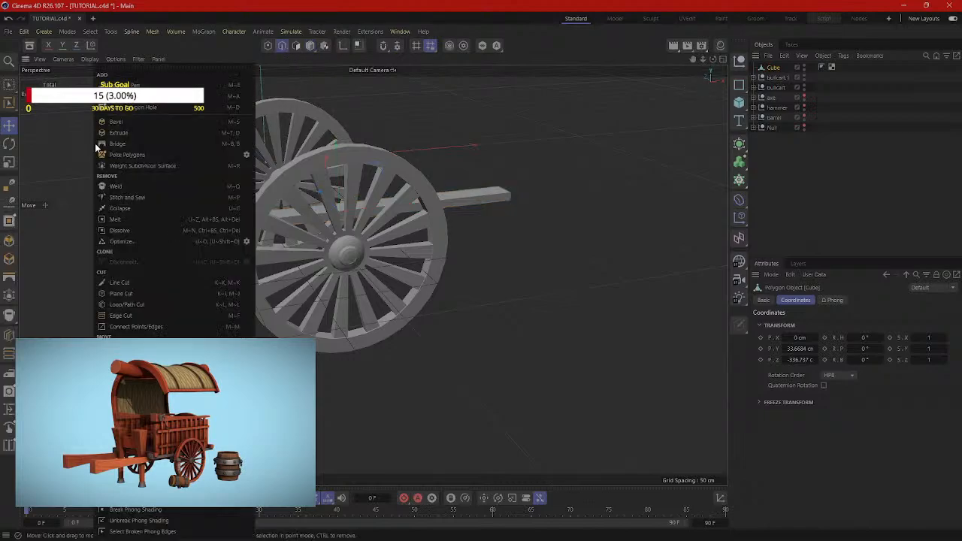
{"action": "left_click", "coordinate": [122, 304]}
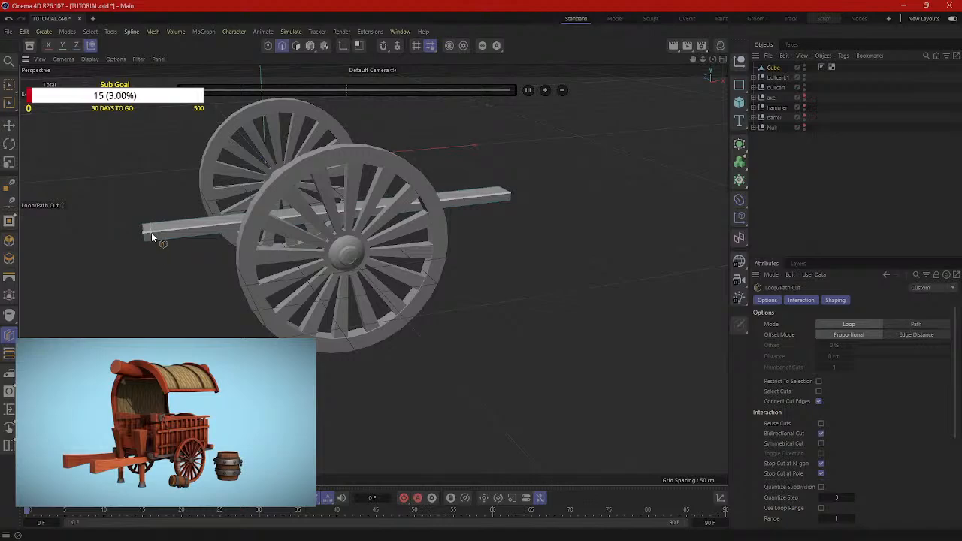
{"action": "left_click", "coordinate": [504, 195]}
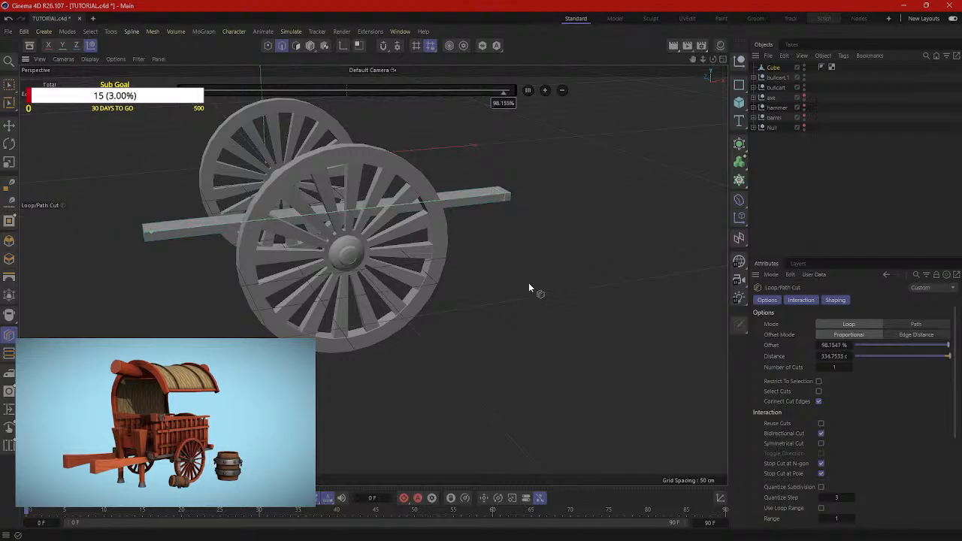
{"action": "left_click_drag", "start_coordinate": [528, 287], "coordinate": [487, 289], "text": "alt"}
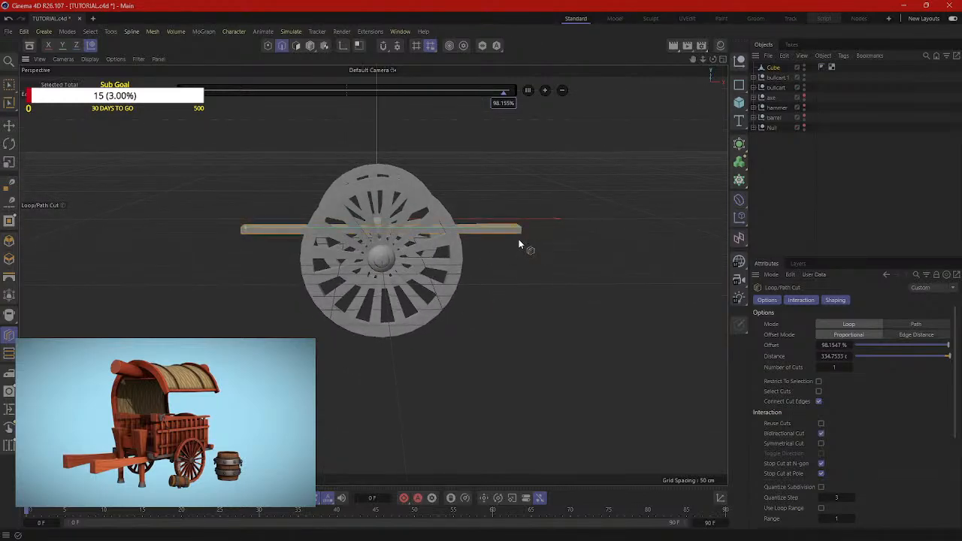
Step: Scale the beam's selected geometry along X and shift it lengthwise so the beam extends farther past both sides of the wheel
{"action": "key", "text": "t"}
{"action": "left_click_drag", "start_coordinate": [453, 229], "coordinate": [445, 229]}
{"action": "key", "text": "e"}
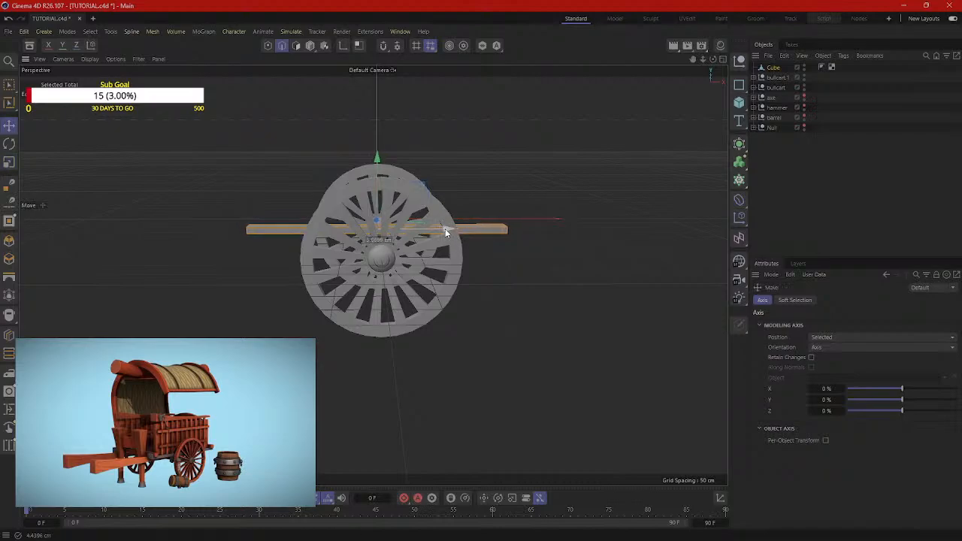
{"action": "mouse_move", "coordinate": [445, 229]}
{"action": "left_mouse_down"}
{"action": "mouse_move", "coordinate": [285, 227]}
{"action": "mouse_move", "coordinate": [251, 256]}
{"action": "mouse_move", "coordinate": [353, 317]}
{"action": "mouse_move", "coordinate": [486, 267]}
{"action": "mouse_move", "coordinate": [444, 225]}
{"action": "left_mouse_up"}
{"action": "key", "text": "r"}
{"action": "key", "text": "t"}
{"action": "key", "text": "e"}
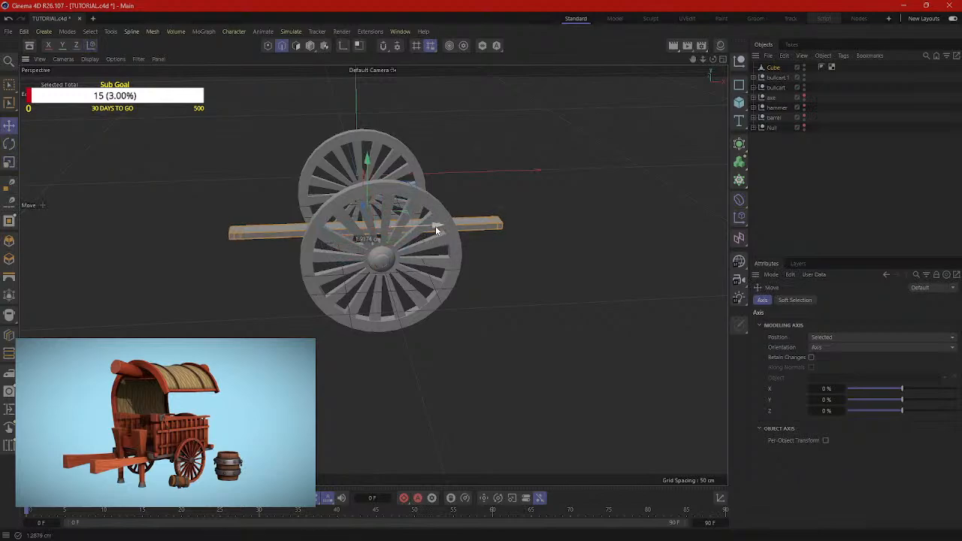
{"action": "key", "text": "t"}
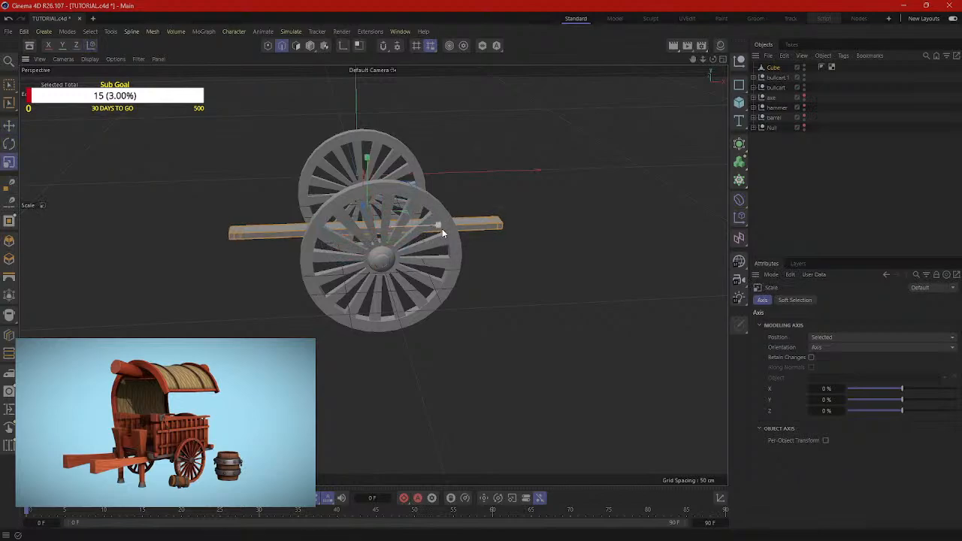
{"action": "left_click_drag", "start_coordinate": [437, 227], "coordinate": [441, 226]}
{"action": "key", "text": "e"}
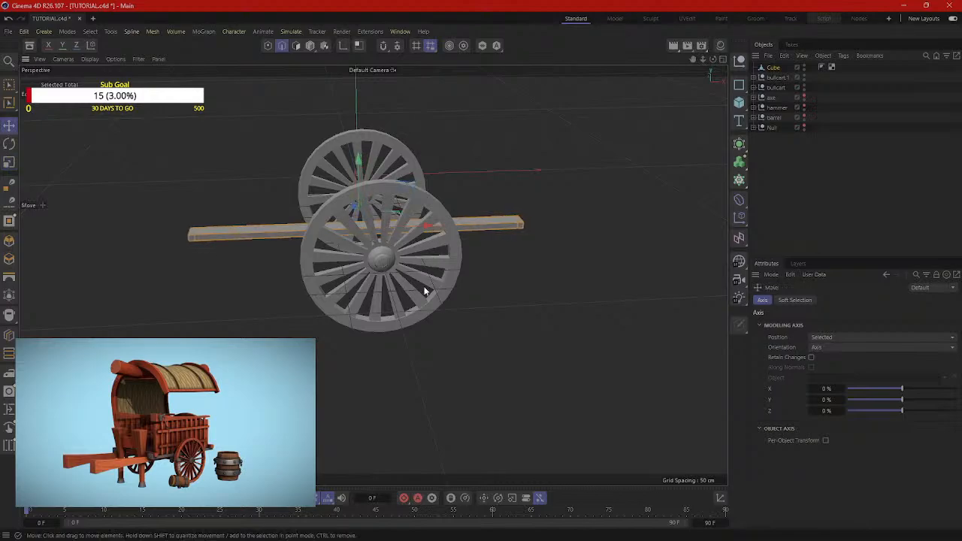
Step: Nudge the beam's selected geometry slightly along X and clear the selection
{"action": "mouse_move", "coordinate": [425, 292]}
{"action": "left_mouse_down", "text": "alt"}
{"action": "mouse_move", "coordinate": [422, 250]}
{"action": "mouse_move", "coordinate": [424, 283]}
{"action": "left_mouse_up", "text": "alt"}
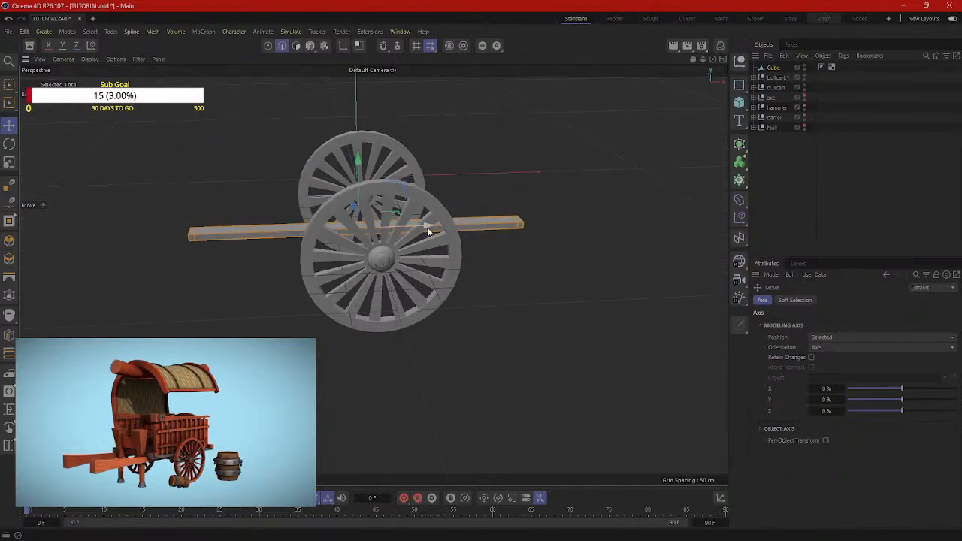
{"action": "left_click_drag", "start_coordinate": [428, 224], "coordinate": [432, 232]}
{"action": "left_click", "coordinate": [141, 302]}
Step: In polygon mode, select the small top faces at both ends of the beam
{"action": "scroll", "coordinate": [141, 302], "scroll_direction": "up", "scroll_amount": 5}
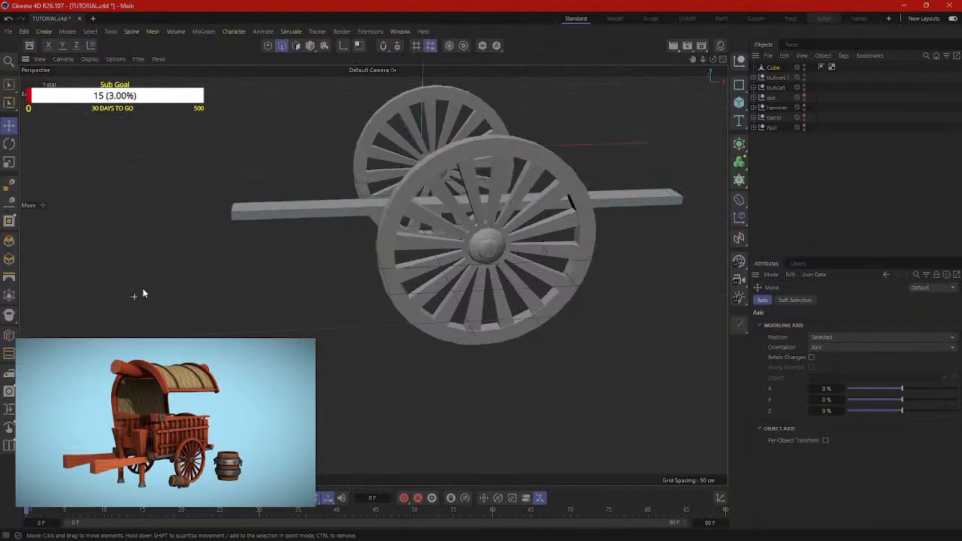
{"action": "left_click", "coordinate": [295, 47]}
{"action": "scroll", "coordinate": [242, 199], "scroll_direction": "up", "scroll_amount": 4}
{"action": "left_click", "coordinate": [241, 198]}
{"action": "middle_click_drag", "start_coordinate": [509, 226], "coordinate": [207, 275], "text": "alt"}
{"action": "left_click", "coordinate": [508, 254], "text": "shift"}
{"action": "middle_click_drag", "start_coordinate": [542, 260], "coordinate": [752, 266], "text": "alt"}
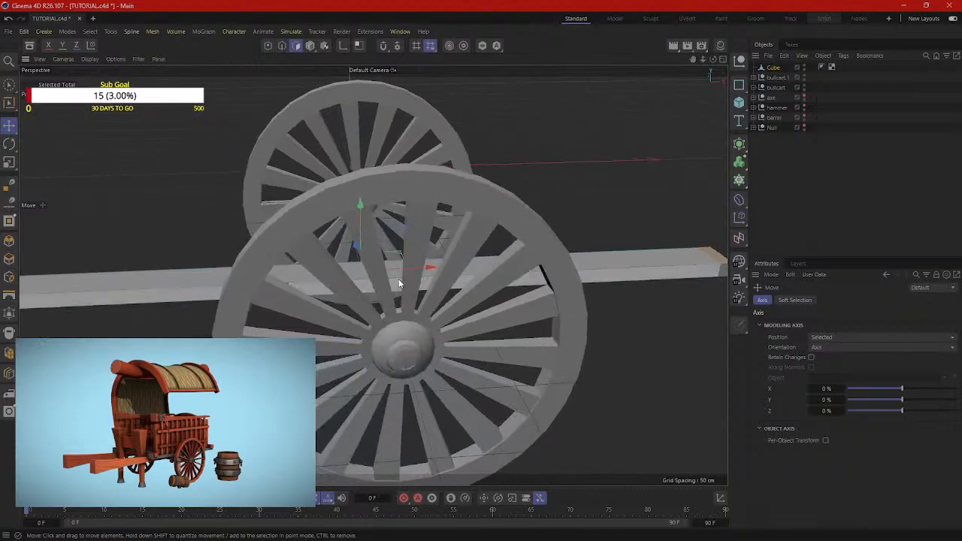
{"action": "scroll", "coordinate": [398, 279], "scroll_direction": "down", "scroll_amount": 3}
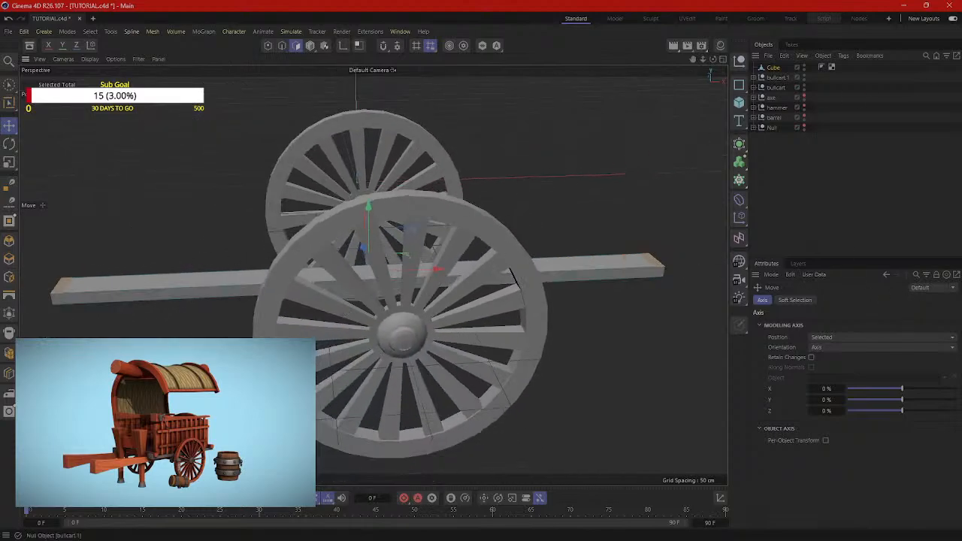
Step: Check the enlarged cart reference image, and extrude the two selected end faces of the beam upward by 11.3 cm
{"action": "mouse_move", "coordinate": [961, 263]}
{"action": "left_mouse_down"}
{"action": "mouse_move", "coordinate": [938, 260]}
{"action": "mouse_move", "coordinate": [961, 248]}
{"action": "left_mouse_up"}
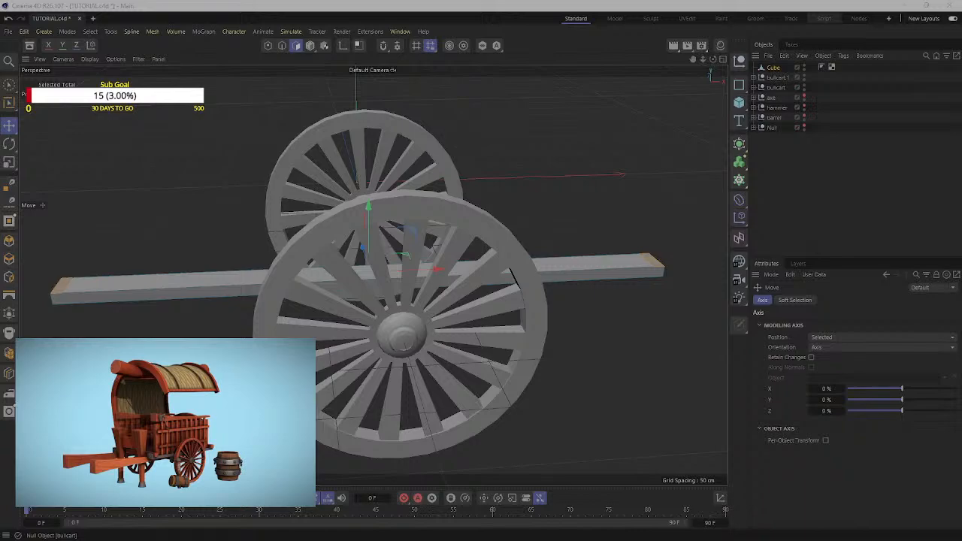
{"action": "scroll", "coordinate": [50, 340], "scroll_direction": "up", "scroll_amount": 1}
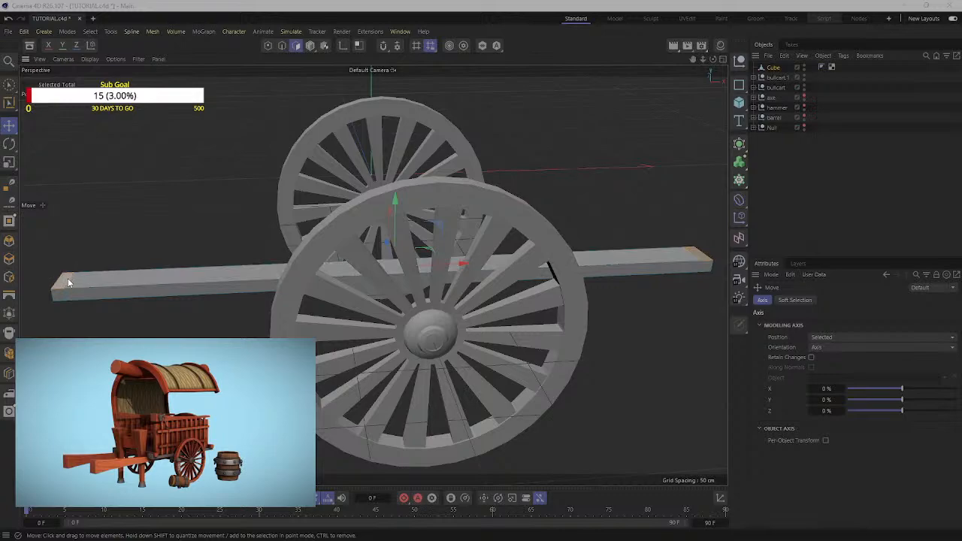
{"action": "right_click", "coordinate": [136, 244]}
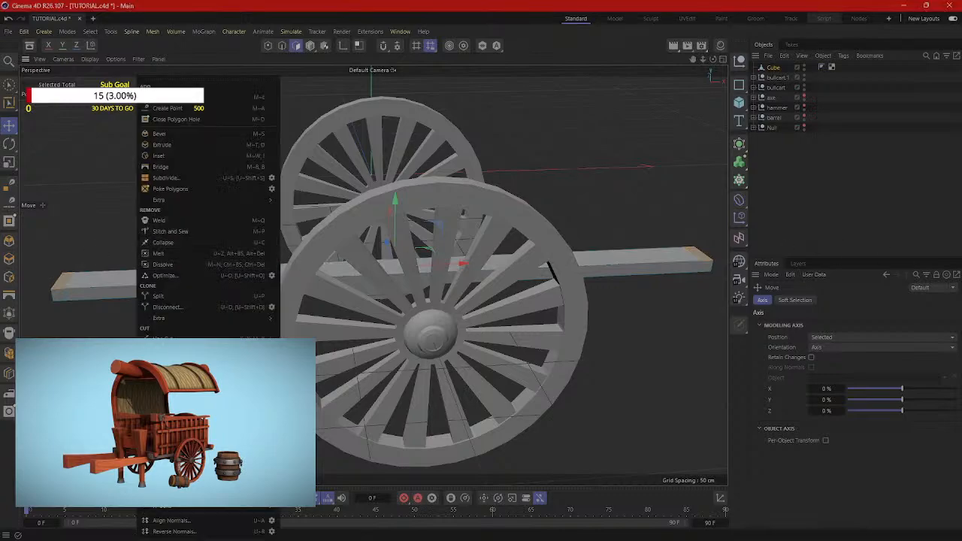
{"action": "left_click_drag", "start_coordinate": [961, 218], "coordinate": [540, 99]}
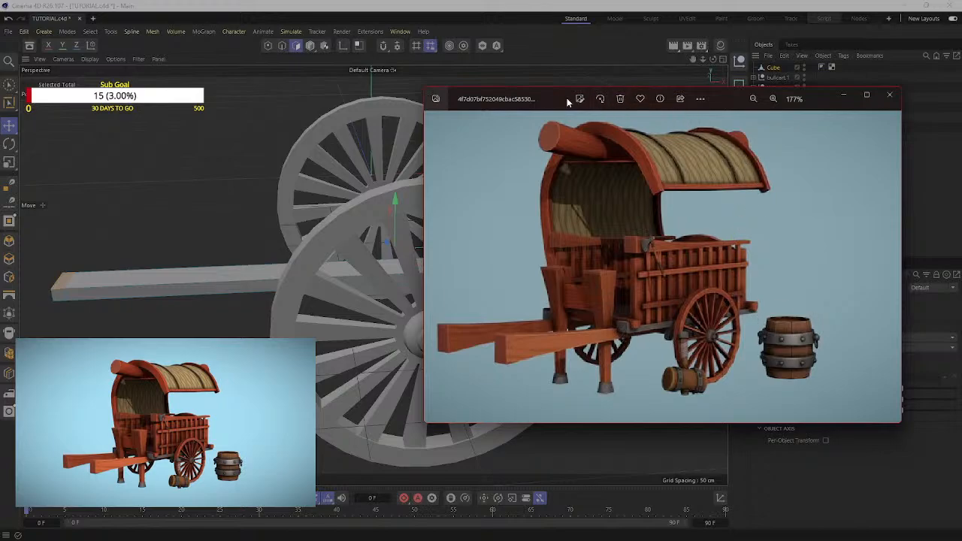
{"action": "left_click_drag", "start_coordinate": [566, 98], "coordinate": [961, 161]}
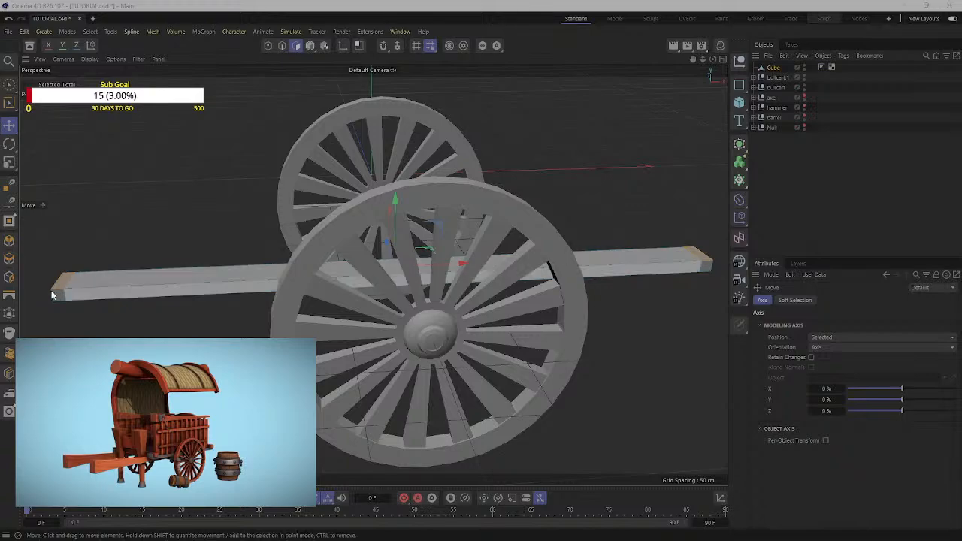
{"action": "scroll", "coordinate": [316, 237], "scroll_direction": "down", "scroll_amount": 3}
{"action": "left_click_drag", "start_coordinate": [218, 217], "coordinate": [161, 215], "text": "alt"}
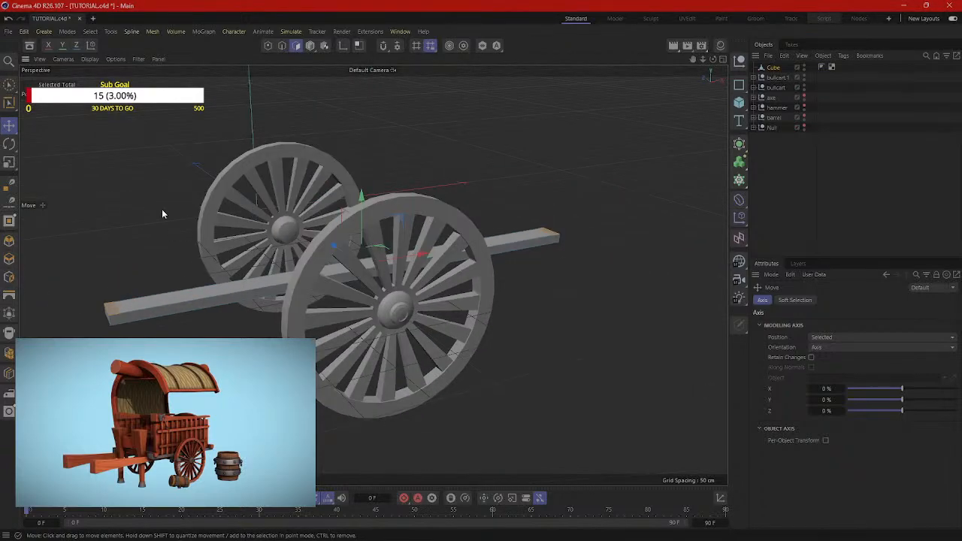
{"action": "right_click", "coordinate": [154, 208]}
{"action": "left_click", "coordinate": [188, 144]}
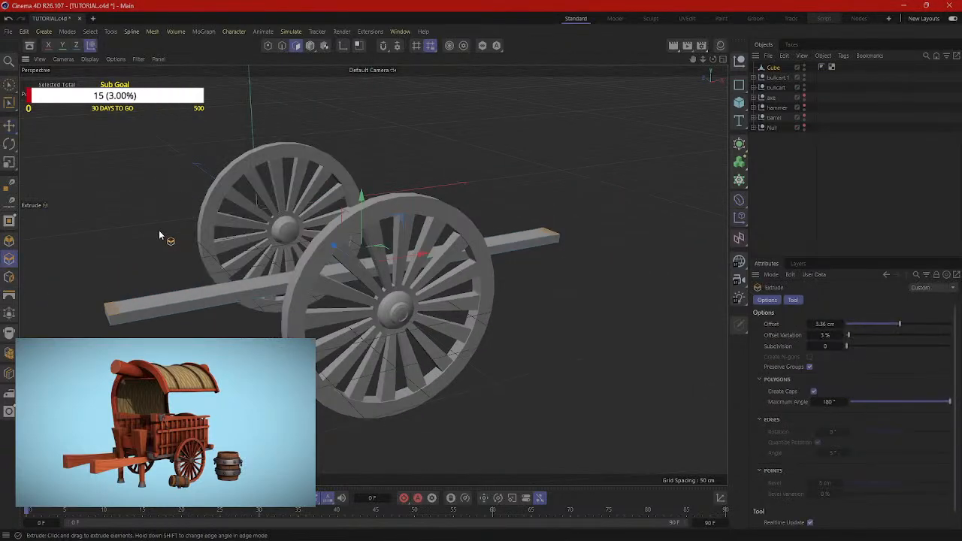
{"action": "left_click_drag", "start_coordinate": [188, 150], "coordinate": [233, 151]}
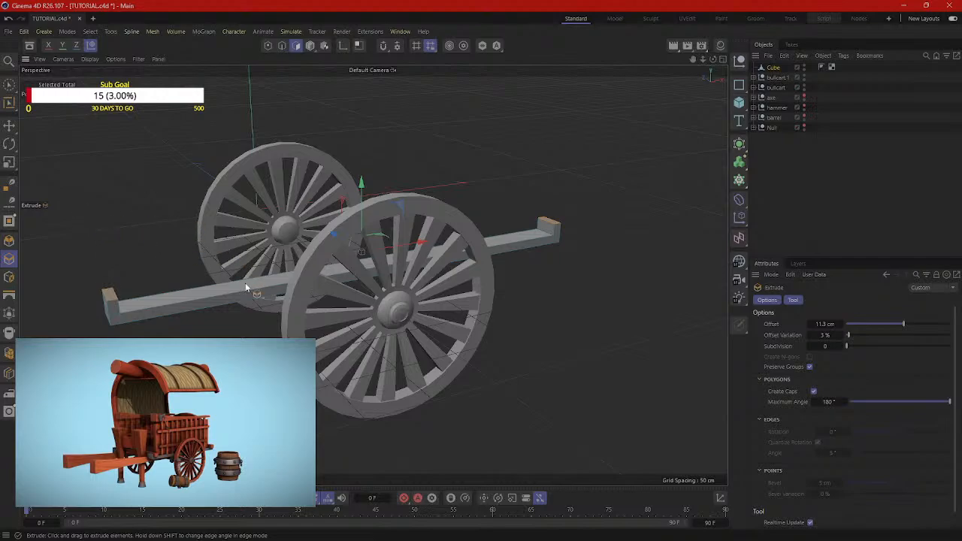
Step: Select the long side face of the beam that faces away from the adjacent wheel, in polygon mode
{"action": "left_click_drag", "start_coordinate": [166, 208], "coordinate": [257, 215], "text": "alt"}
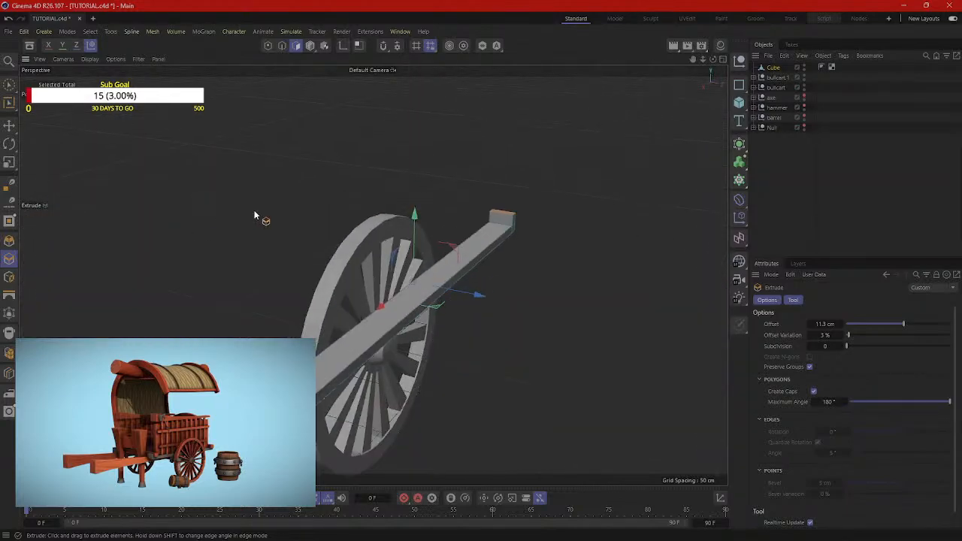
{"action": "left_click_drag", "start_coordinate": [473, 219], "coordinate": [461, 118], "text": "alt"}
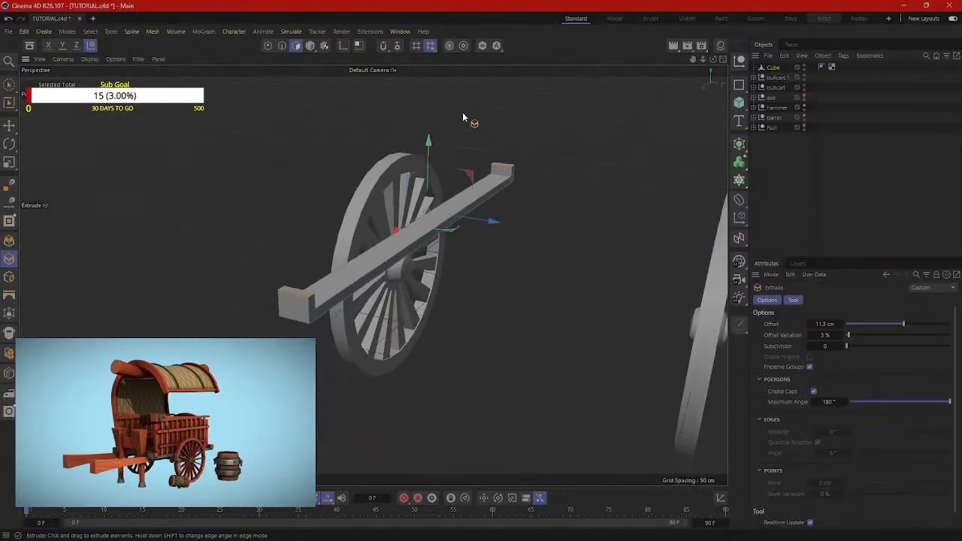
{"action": "left_click", "coordinate": [310, 45]}
{"action": "left_click_drag", "start_coordinate": [458, 284], "coordinate": [439, 304], "text": "alt"}
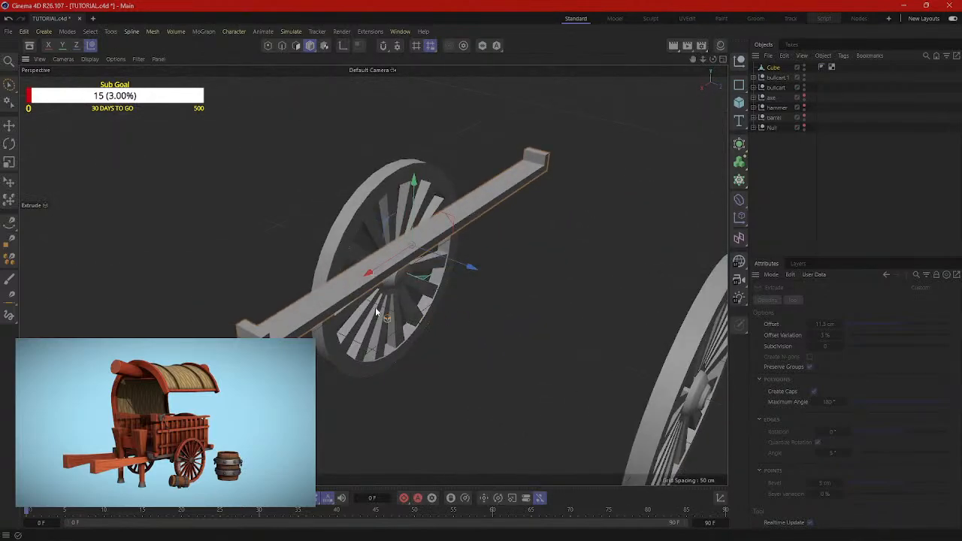
{"action": "left_click_drag", "start_coordinate": [322, 292], "coordinate": [204, 287], "text": "alt"}
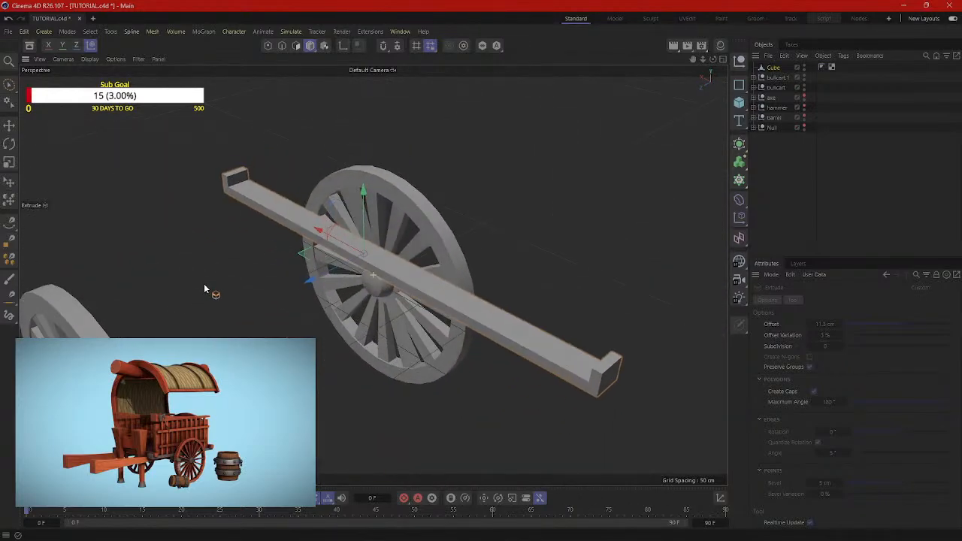
{"action": "left_click", "coordinate": [296, 45]}
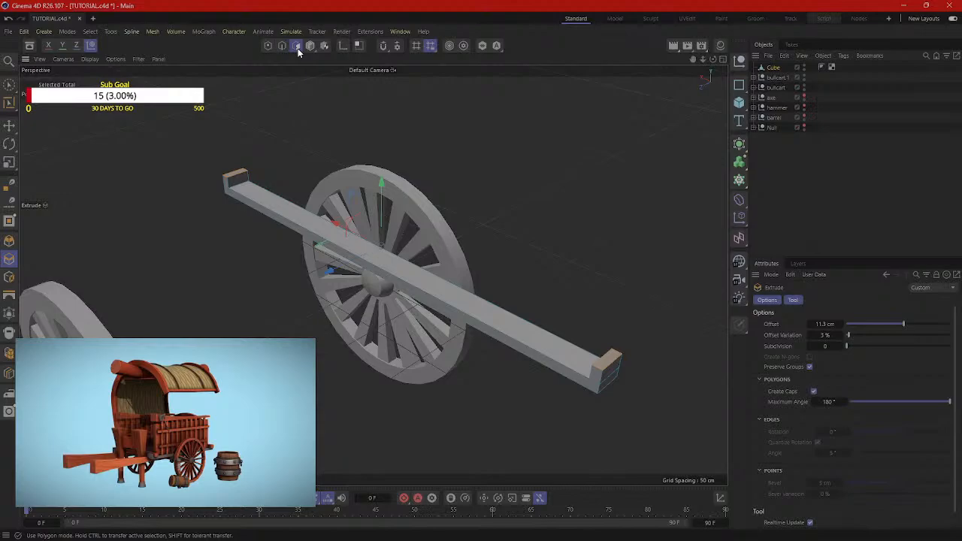
{"action": "left_click", "coordinate": [315, 241]}
{"action": "left_click_drag", "start_coordinate": [316, 248], "coordinate": [287, 265], "text": "alt"}
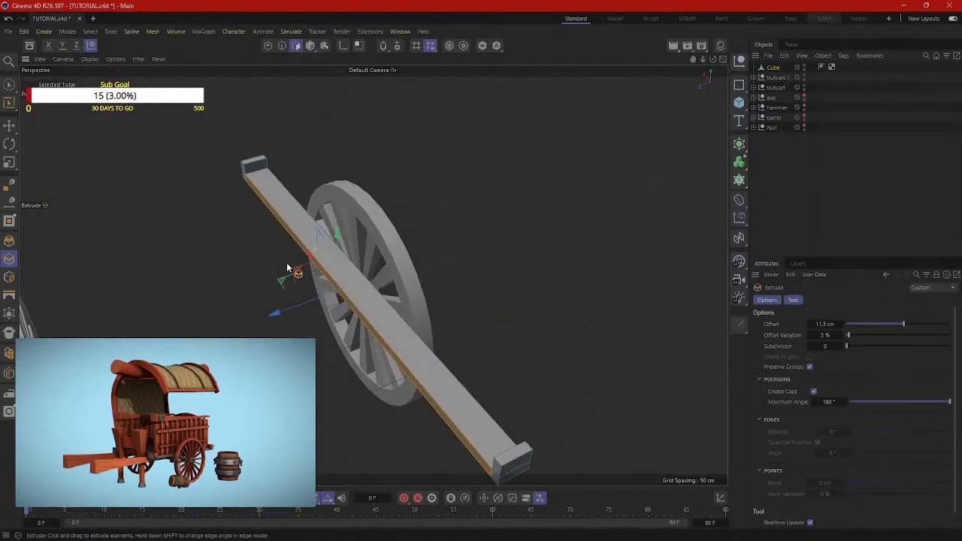
Step: Pull the beam's long side face slightly along Z, and extrude it outward by 12.7 cm
{"action": "left_click_drag", "start_coordinate": [286, 310], "coordinate": [273, 315]}
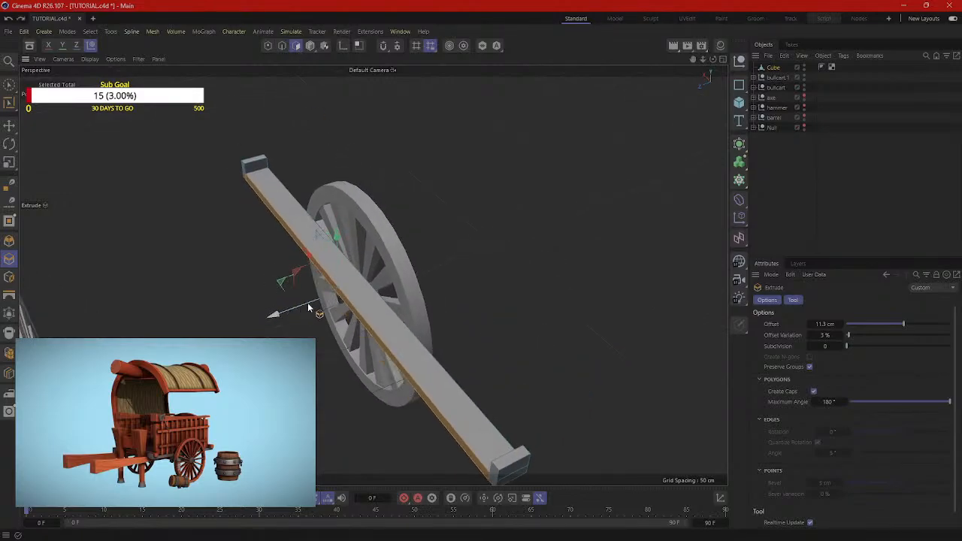
{"action": "right_click", "coordinate": [467, 227]}
{"action": "left_click", "coordinate": [511, 145]}
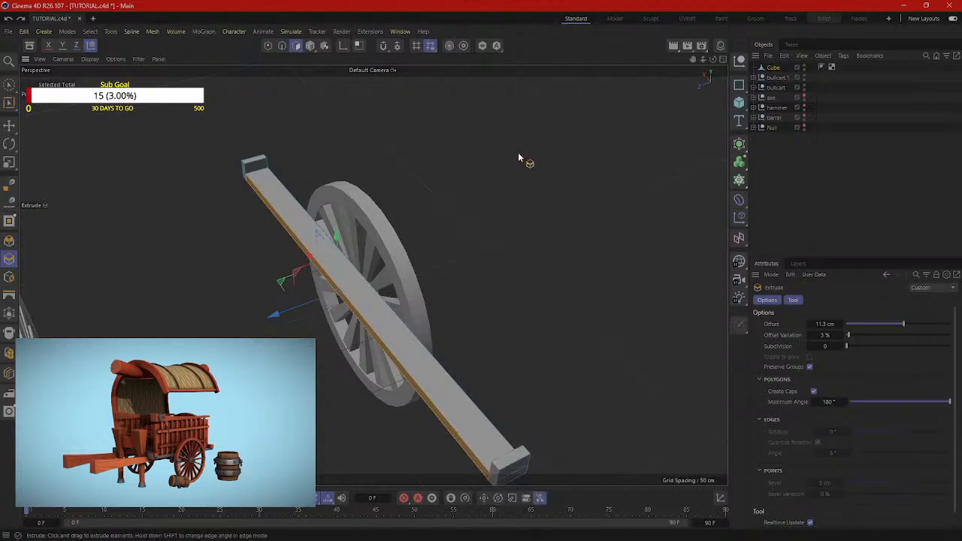
{"action": "left_click_drag", "start_coordinate": [512, 146], "coordinate": [550, 147]}
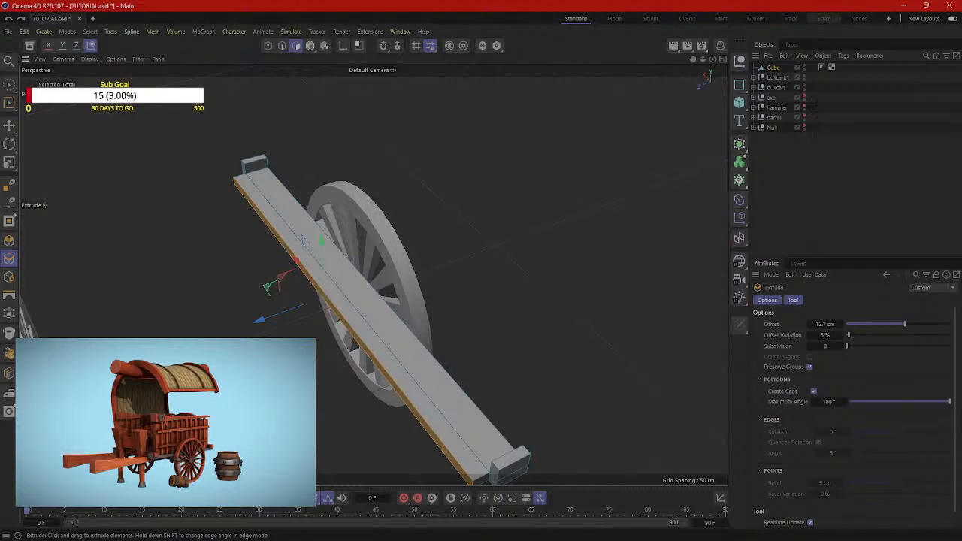
{"action": "left_click_drag", "start_coordinate": [526, 195], "coordinate": [333, 246], "text": "alt"}
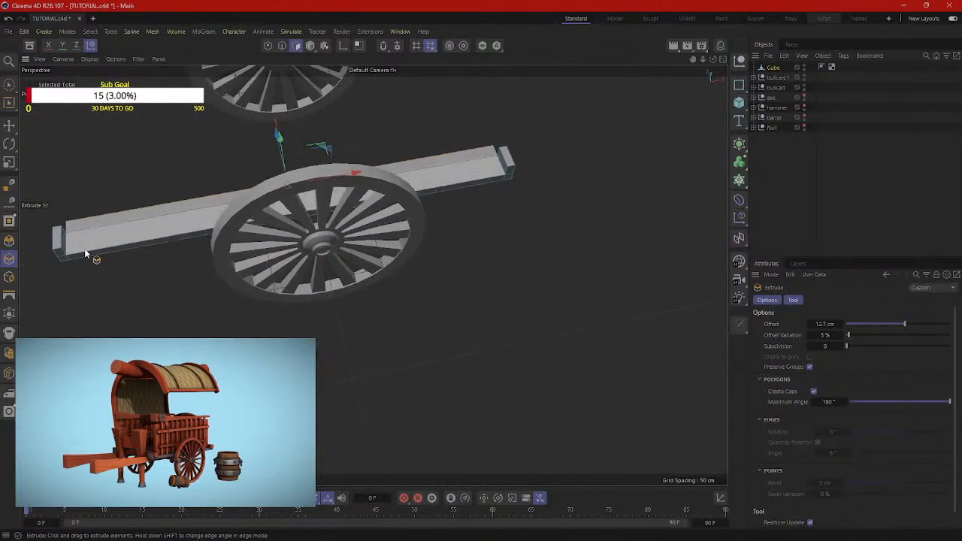
Step: Use Loop/Path Cut to add cuts near both ends of the extruded side strip
{"action": "right_click", "coordinate": [84, 289]}
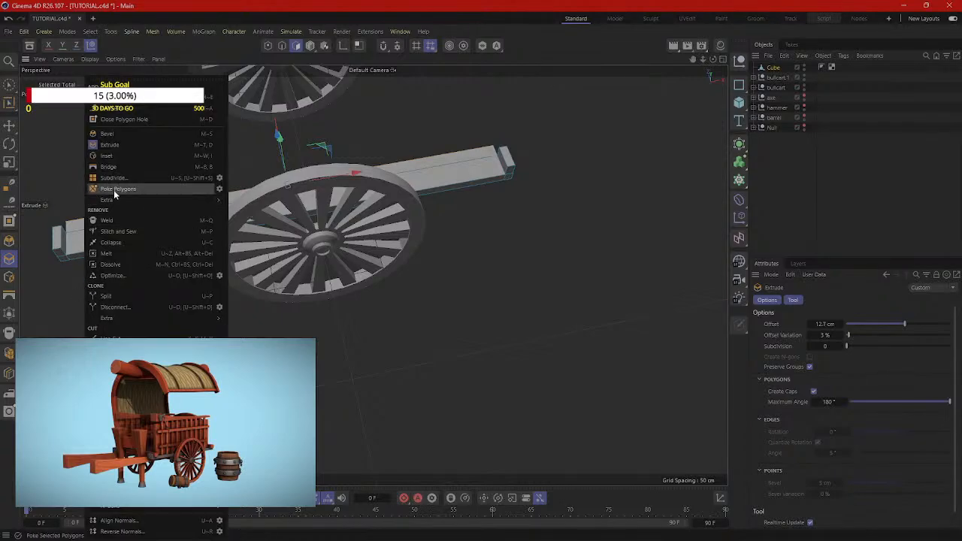
{"action": "left_click", "coordinate": [113, 361]}
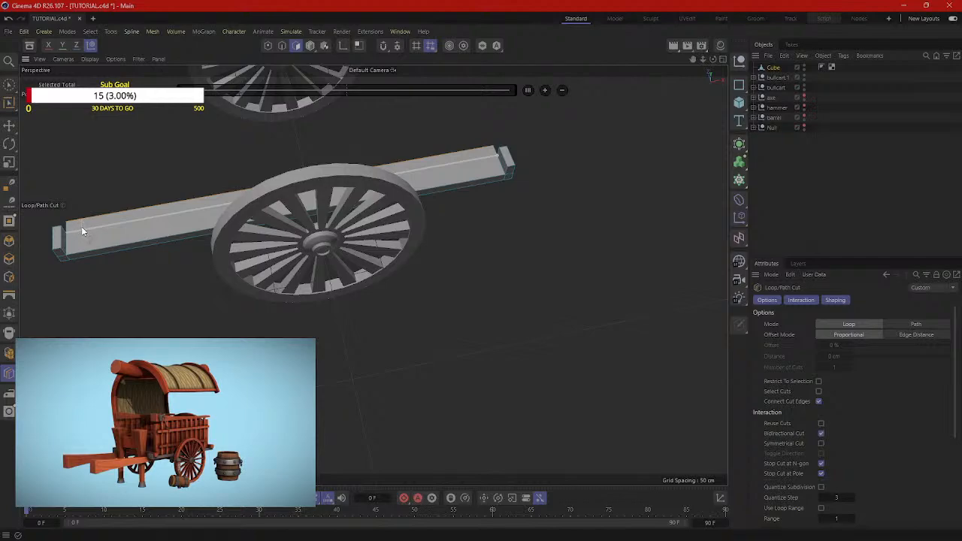
{"action": "left_click", "coordinate": [81, 230]}
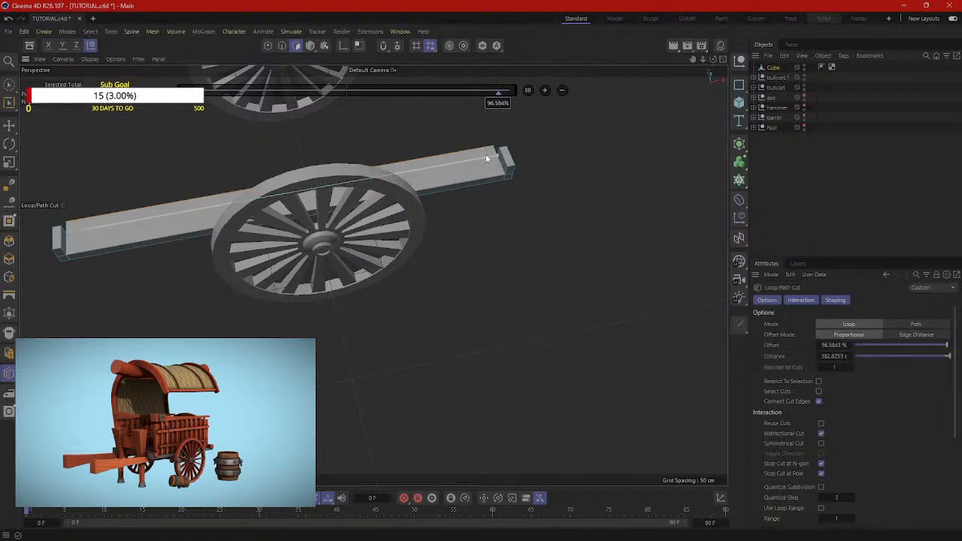
{"action": "left_click_drag", "start_coordinate": [483, 154], "coordinate": [62, 230]}
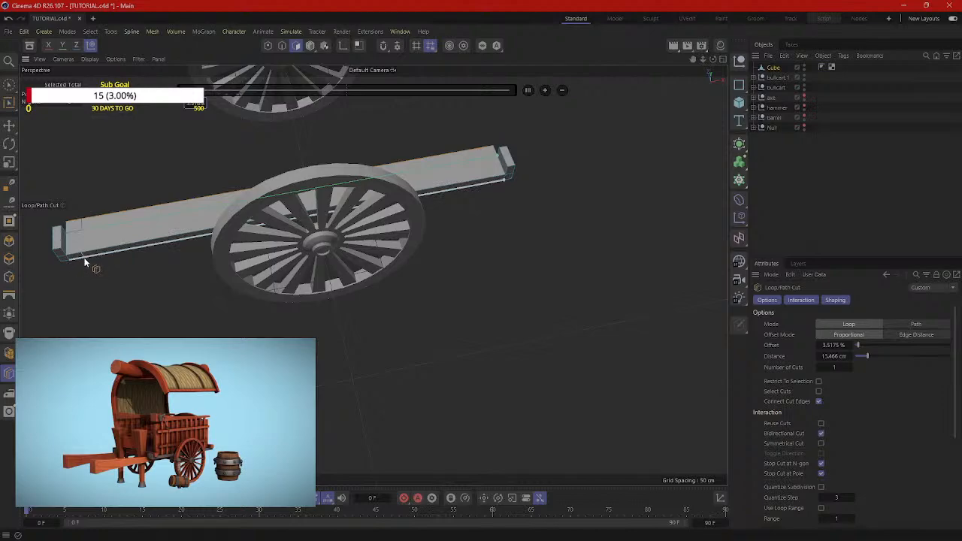
{"action": "left_click_drag", "start_coordinate": [85, 257], "coordinate": [113, 284], "text": "alt"}
{"action": "scroll", "coordinate": [138, 256], "scroll_direction": "up", "scroll_amount": 6}
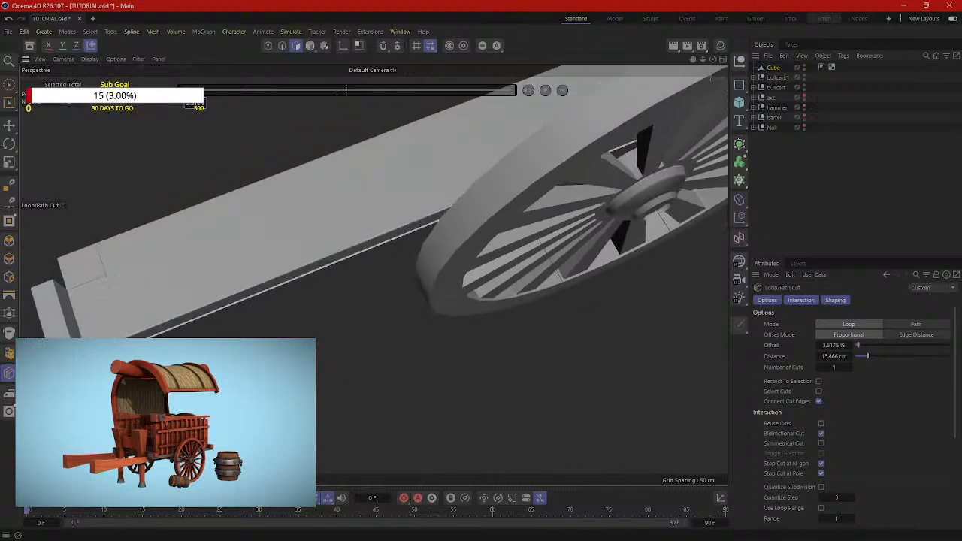
Step: Undo the loop cuts and the side extrusion on the beam
{"action": "left_click_drag", "start_coordinate": [108, 279], "coordinate": [133, 255], "text": "alt"}
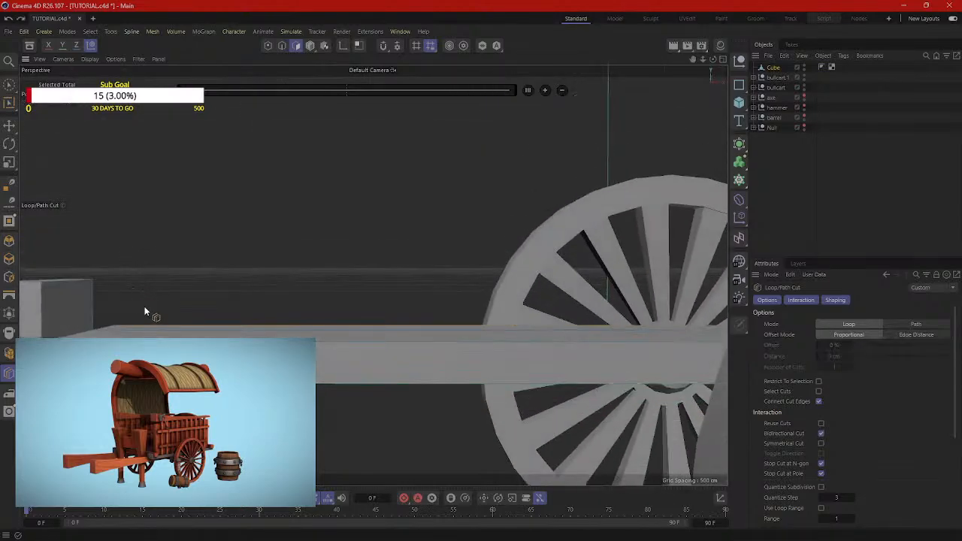
{"action": "left_click_drag", "start_coordinate": [144, 311], "coordinate": [143, 359], "text": "alt"}
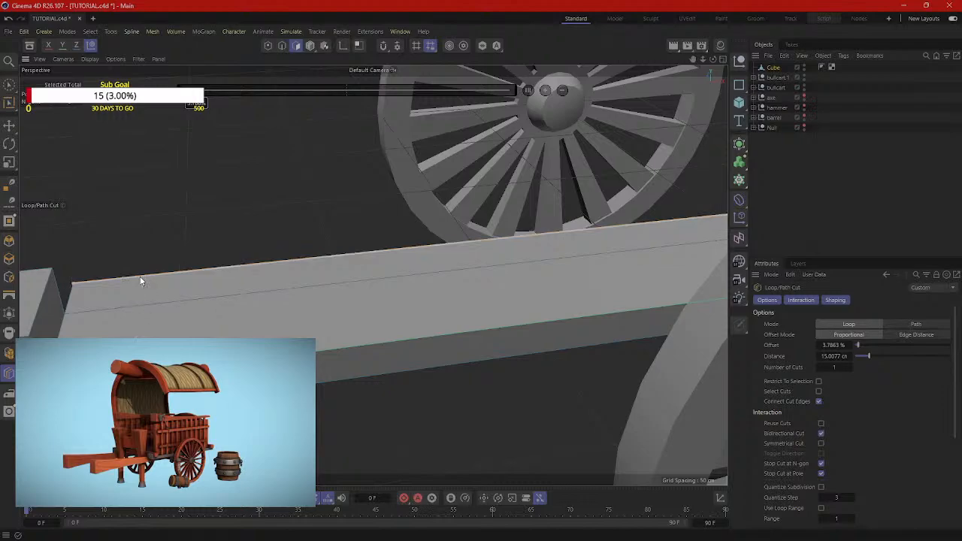
{"action": "left_click_drag", "start_coordinate": [143, 281], "coordinate": [338, 333], "text": "alt"}
{"action": "key", "text": "ctrl+z"}
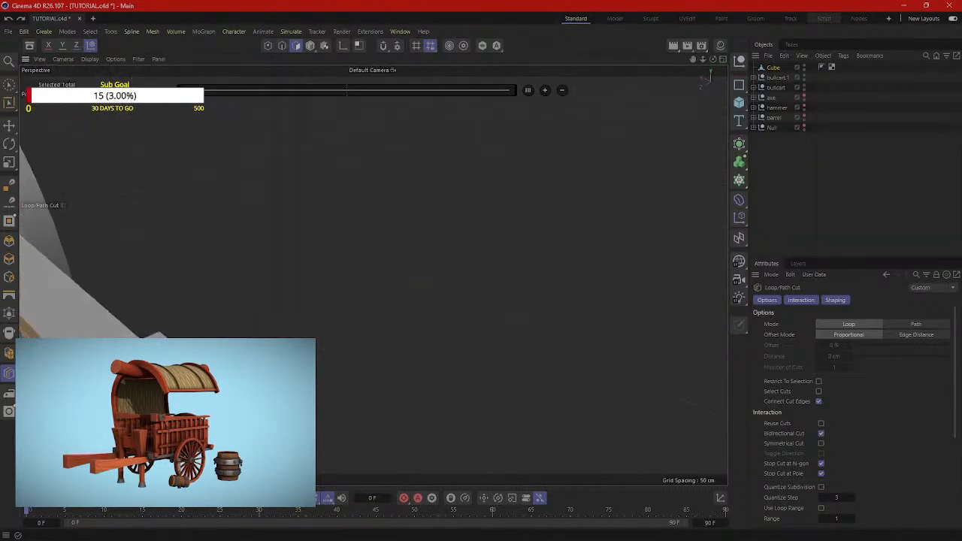
{"action": "left_click_drag", "start_coordinate": [707, 77], "coordinate": [710, 75], "text": "alt"}
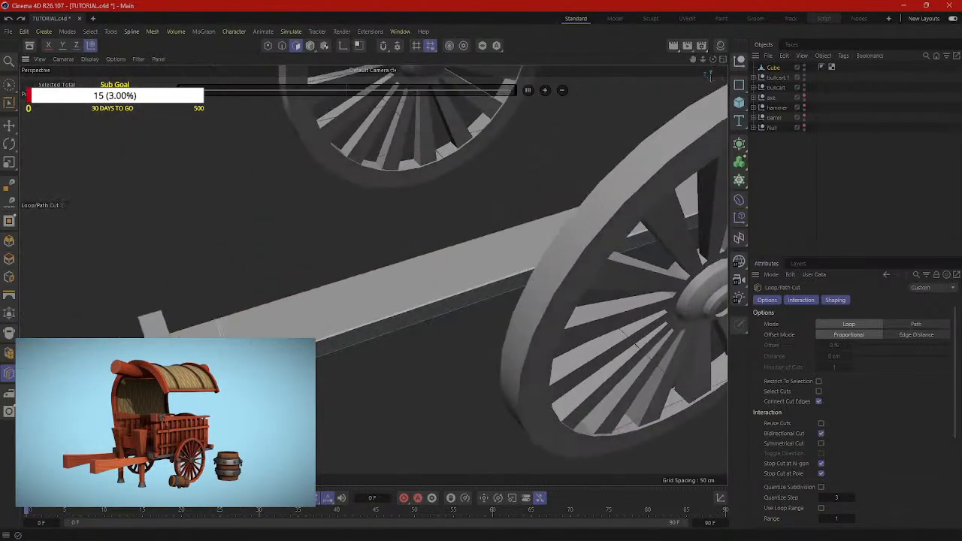
Step: Add crosswise loop cuts close to both ends of the beam, with one at about 4.7%
{"action": "left_click", "coordinate": [234, 368]}
{"action": "left_click_drag", "start_coordinate": [395, 354], "coordinate": [289, 352], "text": "alt"}
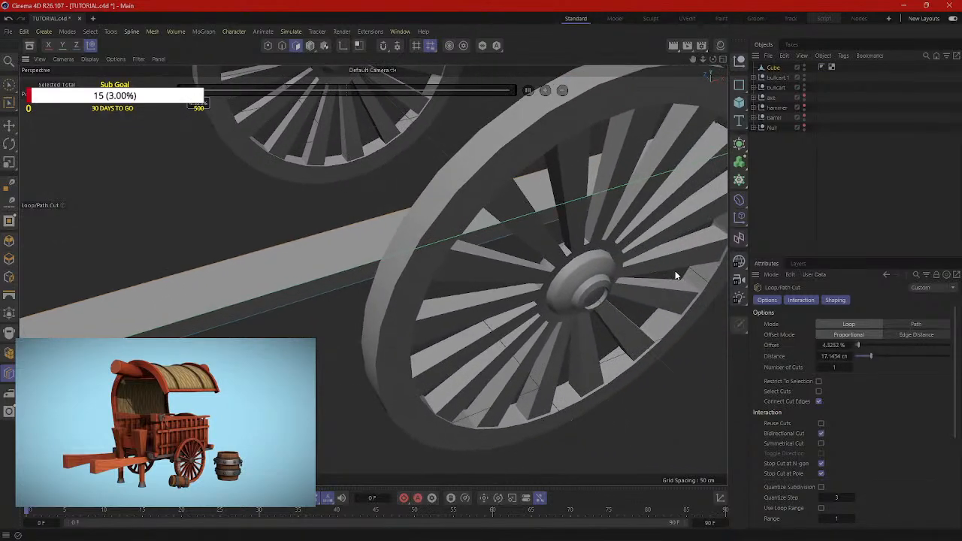
{"action": "middle_click_drag", "start_coordinate": [675, 272], "coordinate": [403, 327], "text": "alt"}
{"action": "left_click_drag", "start_coordinate": [403, 326], "coordinate": [427, 302], "text": "alt"}
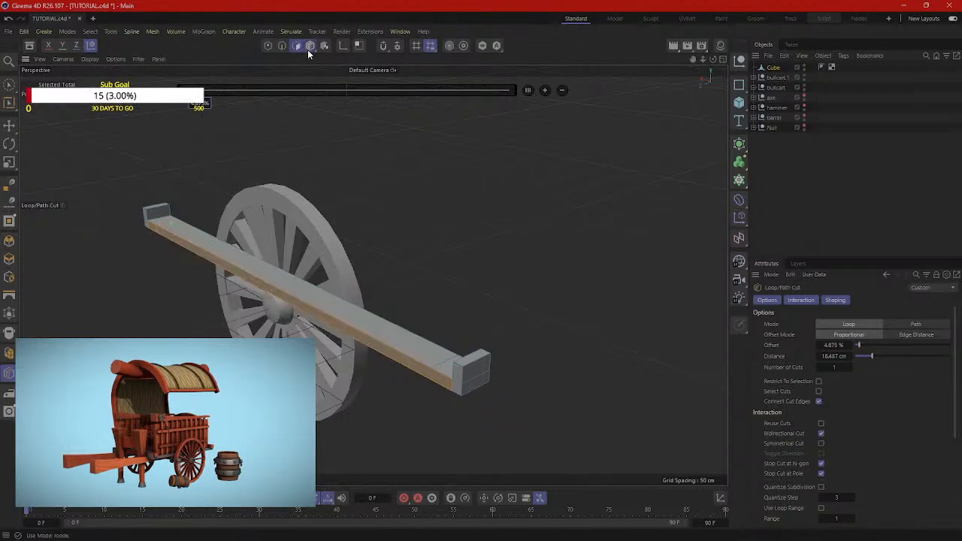
Step: Extrude the beam's long side face between the end cuts outward by 14.8 cm
{"action": "left_click", "coordinate": [7, 125]}
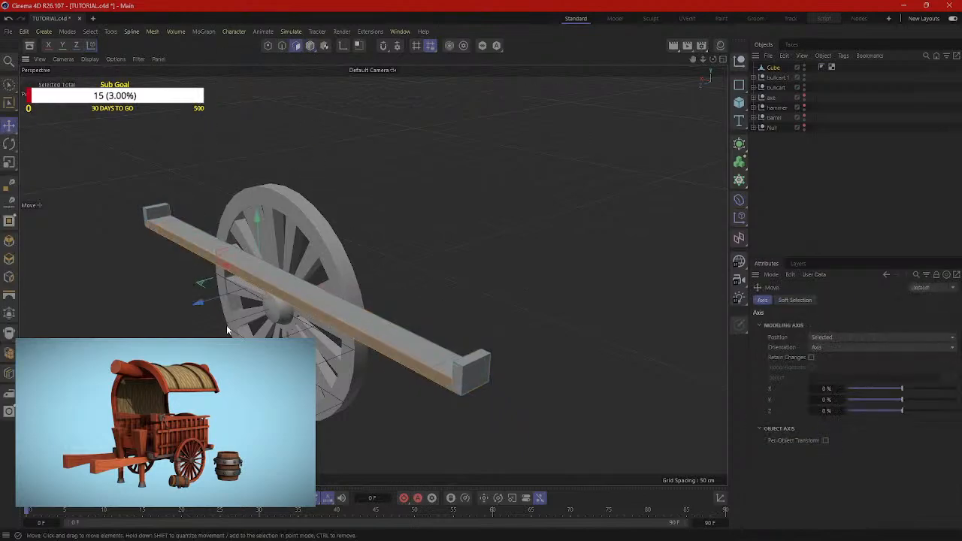
{"action": "left_click_drag", "start_coordinate": [264, 285], "coordinate": [214, 304], "text": "alt"}
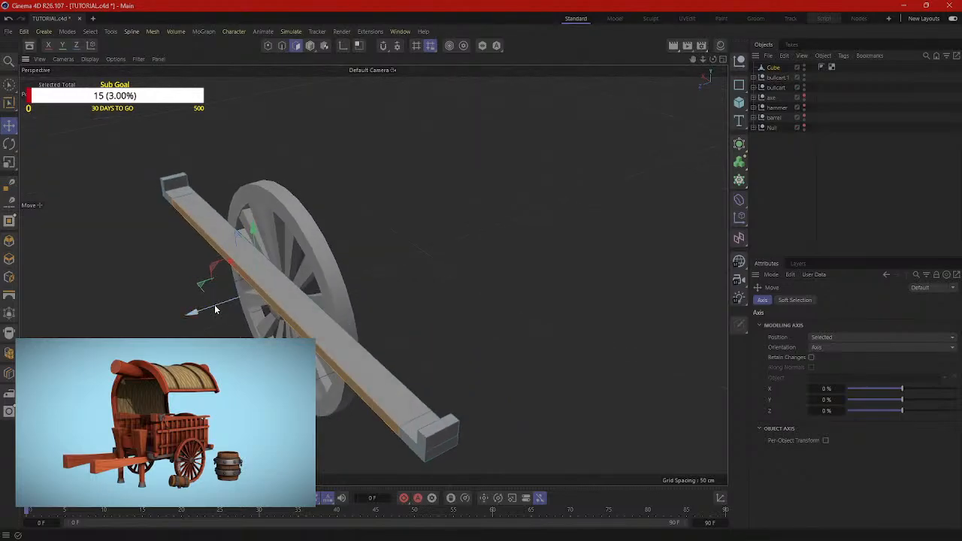
{"action": "right_click", "coordinate": [387, 264]}
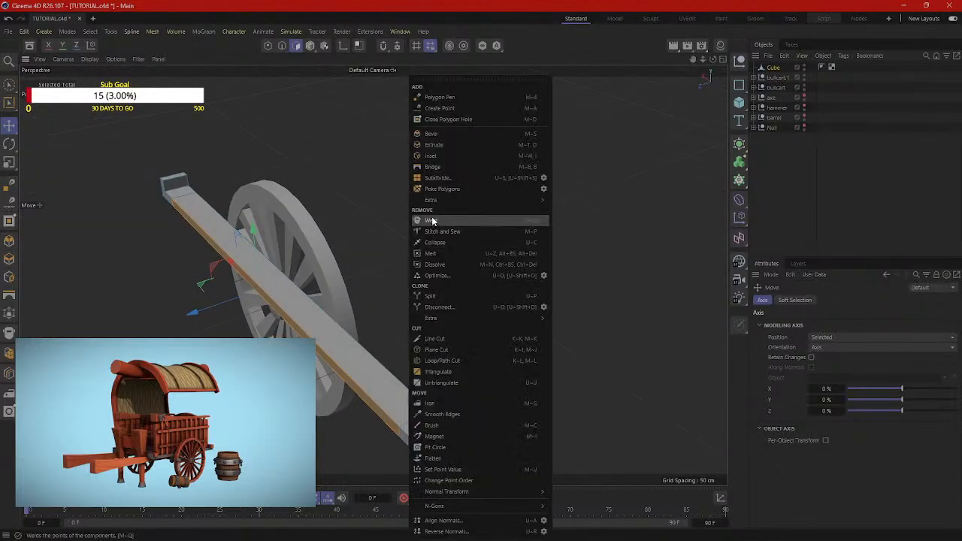
{"action": "left_click", "coordinate": [441, 144]}
{"action": "left_click_drag", "start_coordinate": [240, 235], "coordinate": [220, 240]}
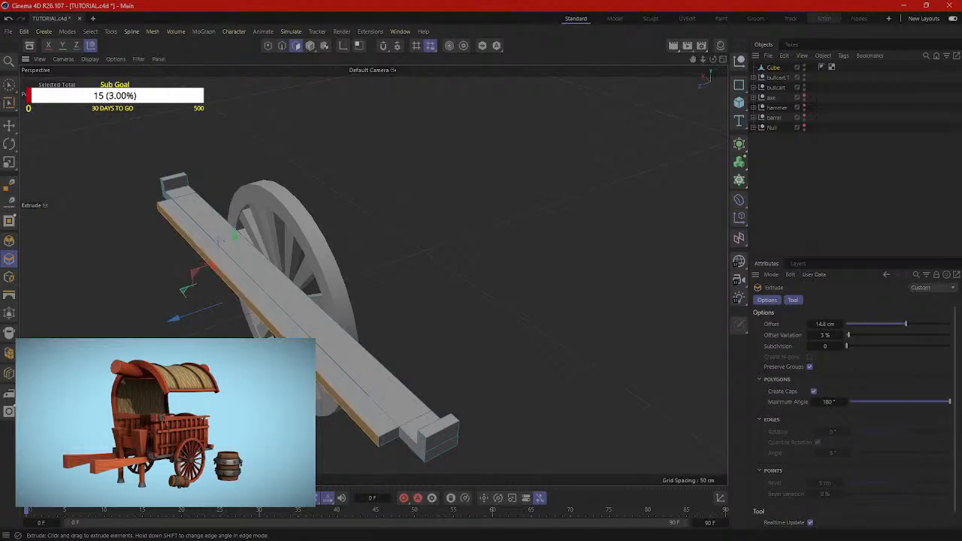
Step: Try to extrude the side strip's top face upward by about 131.6 cm, and undo the extrusion
{"action": "left_click_drag", "start_coordinate": [501, 146], "coordinate": [318, 103], "text": "alt"}
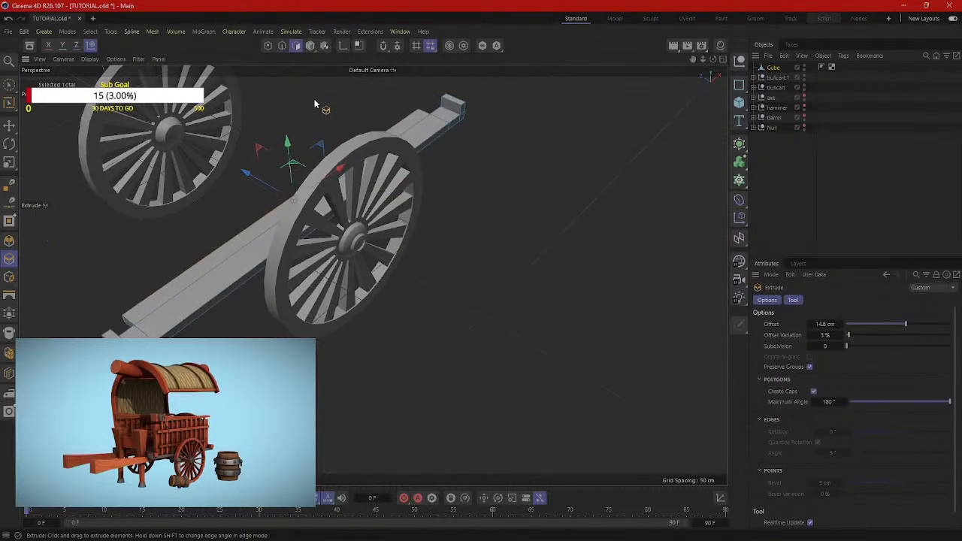
{"action": "left_click", "coordinate": [296, 46]}
{"action": "left_click_drag", "start_coordinate": [168, 279], "coordinate": [338, 311], "text": "alt"}
{"action": "scroll", "coordinate": [338, 307], "scroll_direction": "down", "scroll_amount": 5}
{"action": "left_click_drag", "start_coordinate": [383, 287], "coordinate": [342, 305], "text": "alt"}
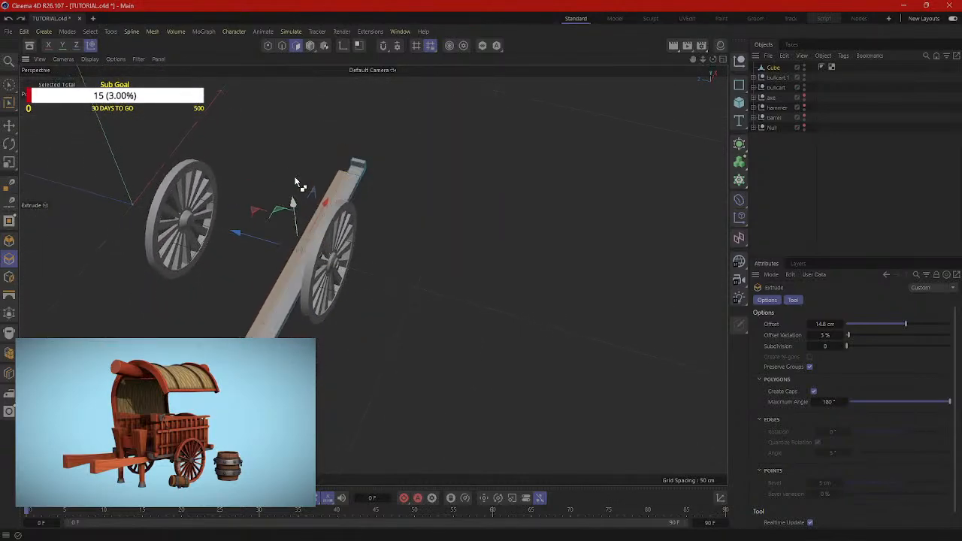
{"action": "left_click_drag", "start_coordinate": [492, 254], "coordinate": [629, 254]}
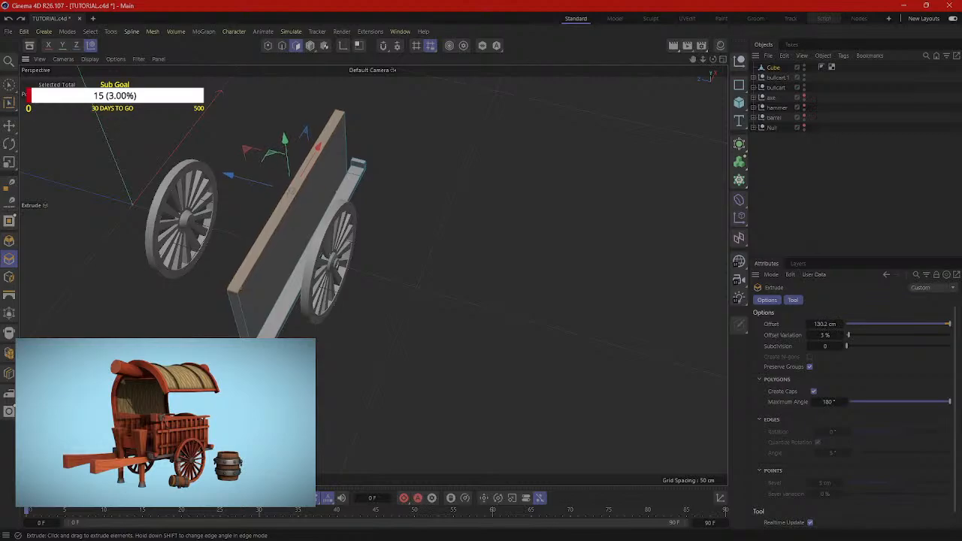
{"action": "left_click_drag", "start_coordinate": [411, 237], "coordinate": [315, 175], "text": "alt"}
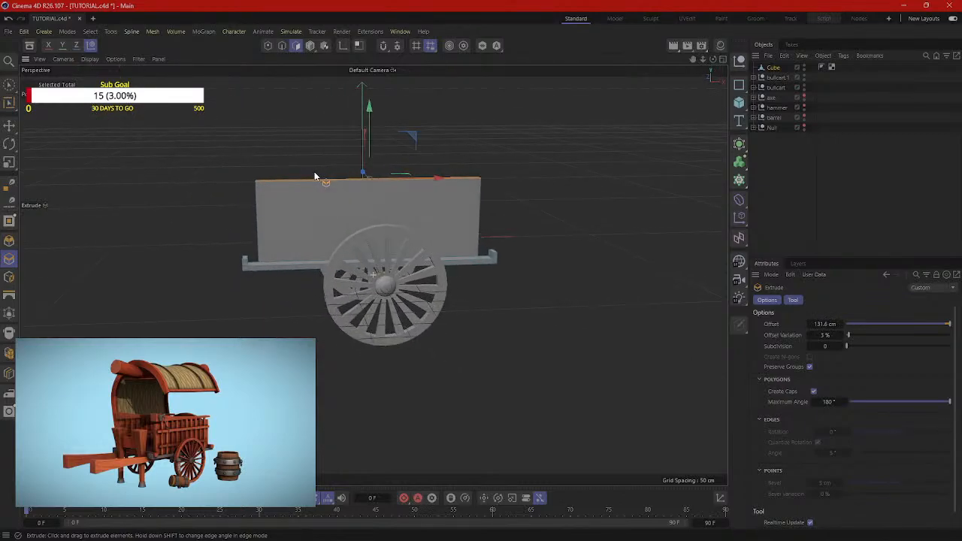
{"action": "left_click_drag", "start_coordinate": [315, 175], "coordinate": [139, 218], "text": "alt"}
{"action": "key", "text": "ctrl+z"}
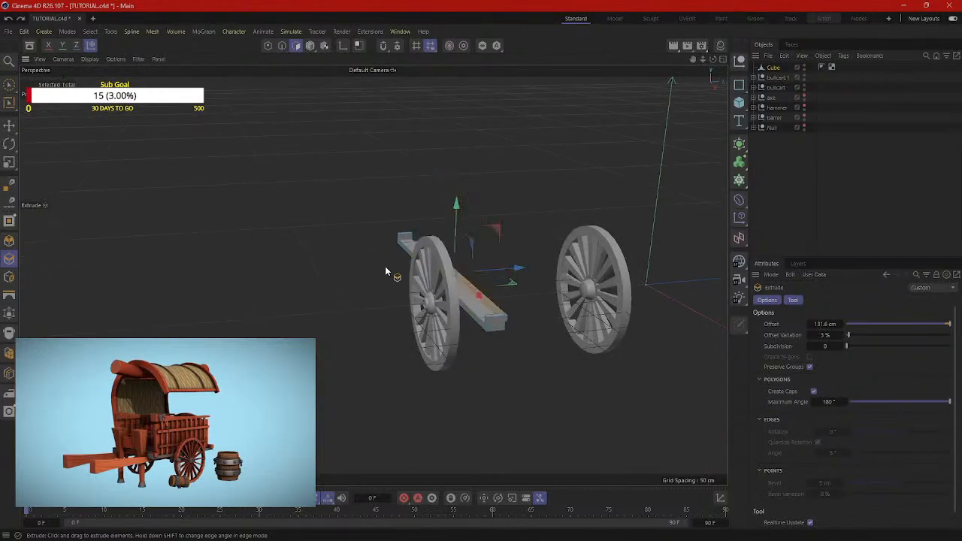
Step: Pull the strip's long side face slightly outward along Z, and extrude the strip's top face upward by 125.4 cm as a side panel
{"action": "left_click_drag", "start_coordinate": [385, 270], "coordinate": [223, 214], "text": "alt"}
{"action": "left_click_drag", "start_coordinate": [444, 248], "coordinate": [439, 248]}
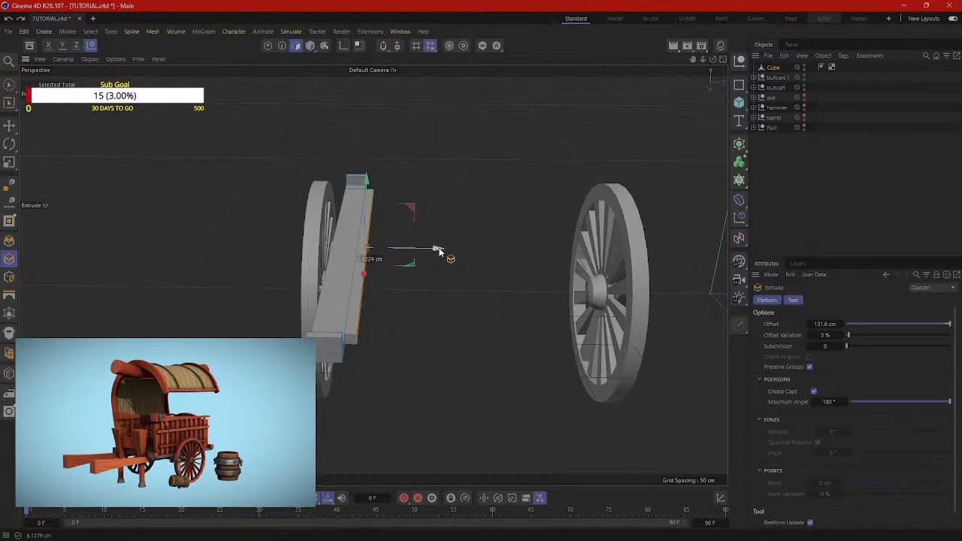
{"action": "scroll", "coordinate": [399, 286], "scroll_direction": "up", "scroll_amount": 3}
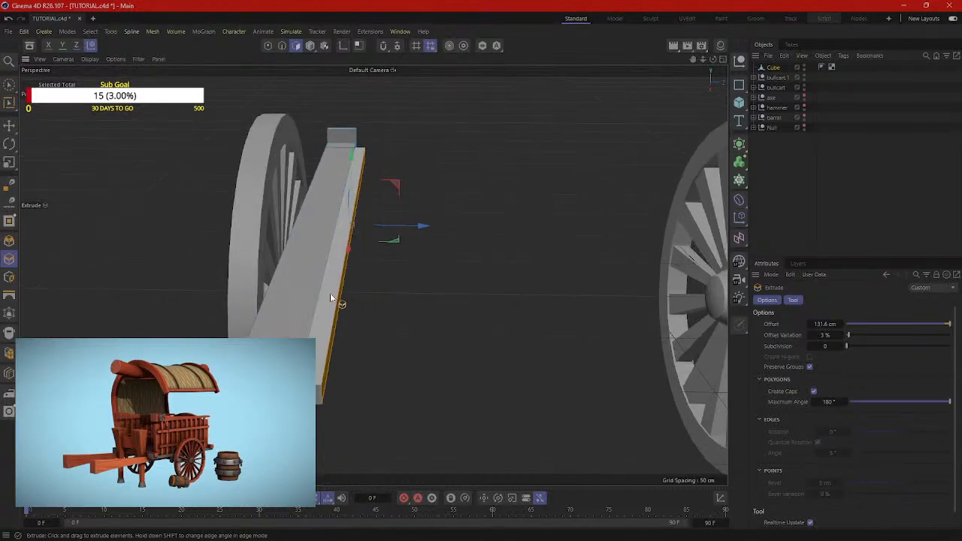
{"action": "left_click", "coordinate": [329, 293]}
{"action": "left_click_drag", "start_coordinate": [425, 303], "coordinate": [445, 285], "text": "alt"}
{"action": "right_click", "coordinate": [489, 228]}
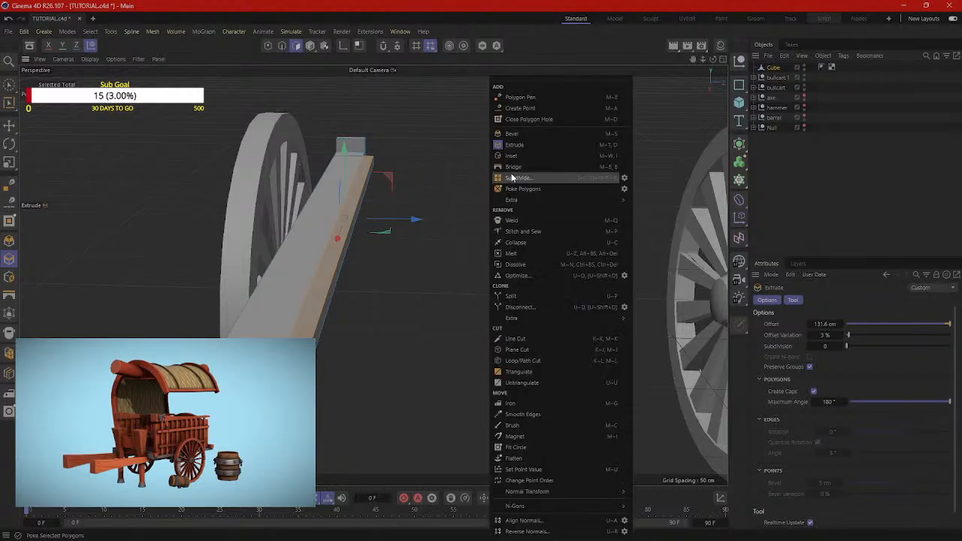
{"action": "left_click", "coordinate": [528, 147]}
{"action": "left_click_drag", "start_coordinate": [531, 168], "coordinate": [603, 168]}
{"action": "scroll", "coordinate": [391, 153], "scroll_direction": "down", "scroll_amount": 3}
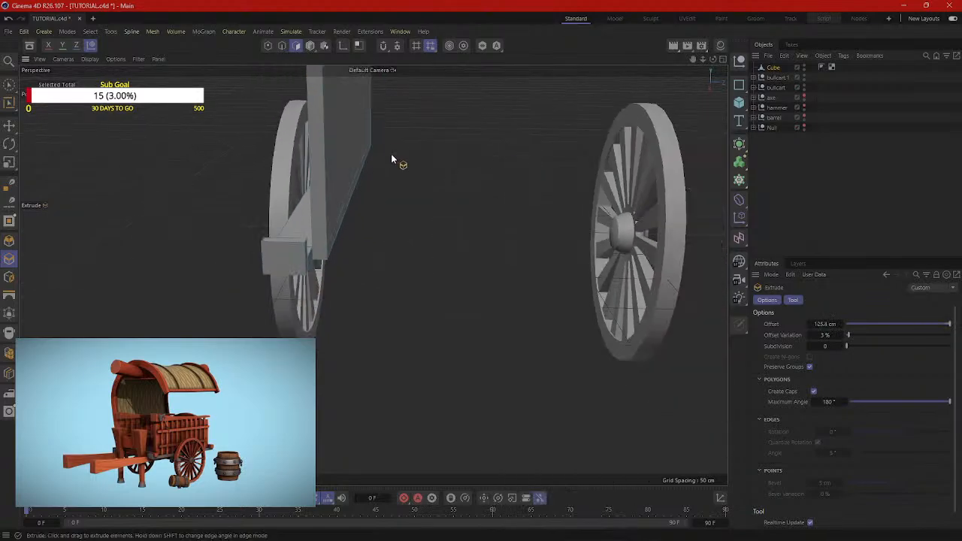
{"action": "left_click_drag", "start_coordinate": [391, 154], "coordinate": [557, 175], "text": "alt"}
{"action": "scroll", "coordinate": [481, 118], "scroll_direction": "down", "scroll_amount": 3}
{"action": "left_click", "coordinate": [541, 162]}
Step: Add a cube in front of the cart and shape it into a long thin horizontal bar about 9 cm high and 3.5 cm thick
{"action": "left_click", "coordinate": [311, 46]}
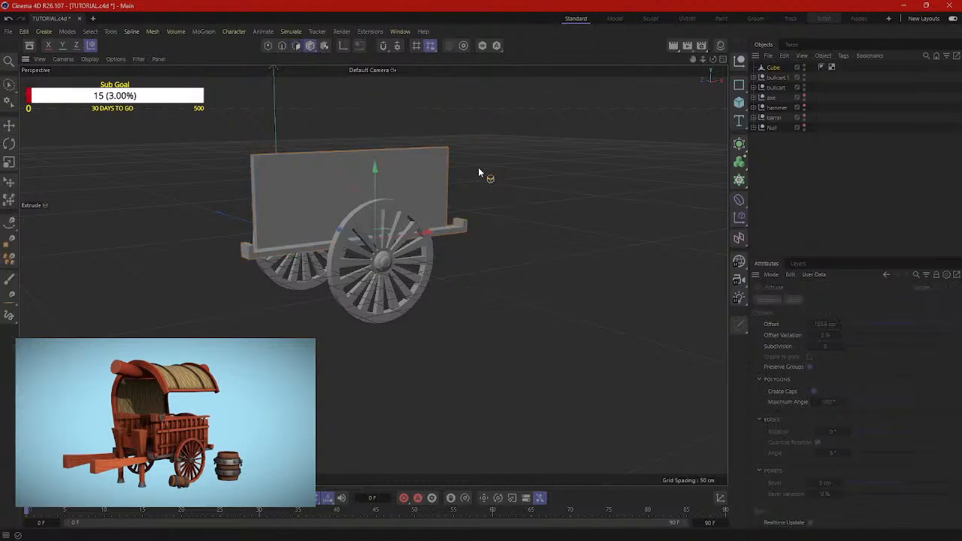
{"action": "left_click_drag", "start_coordinate": [417, 234], "coordinate": [216, 254], "text": "alt"}
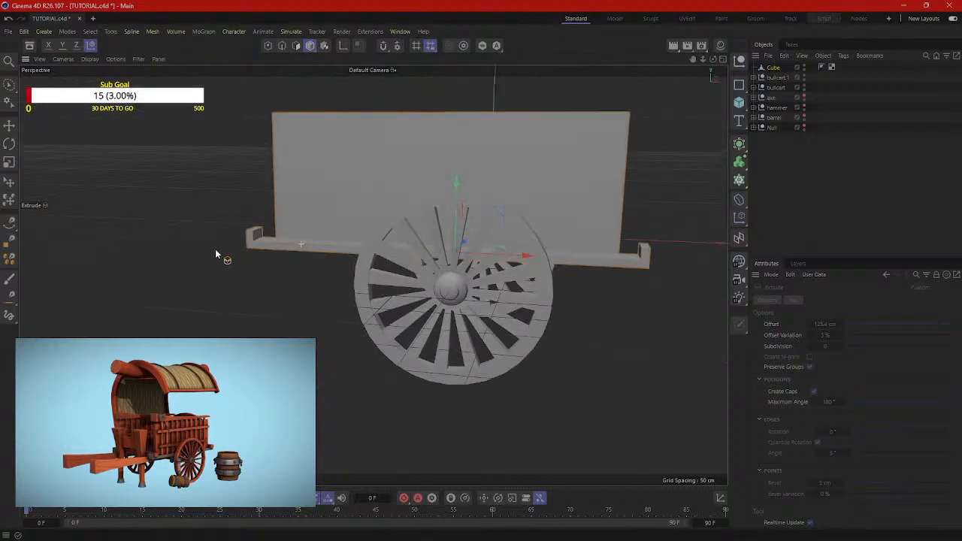
{"action": "left_click", "coordinate": [741, 112]}
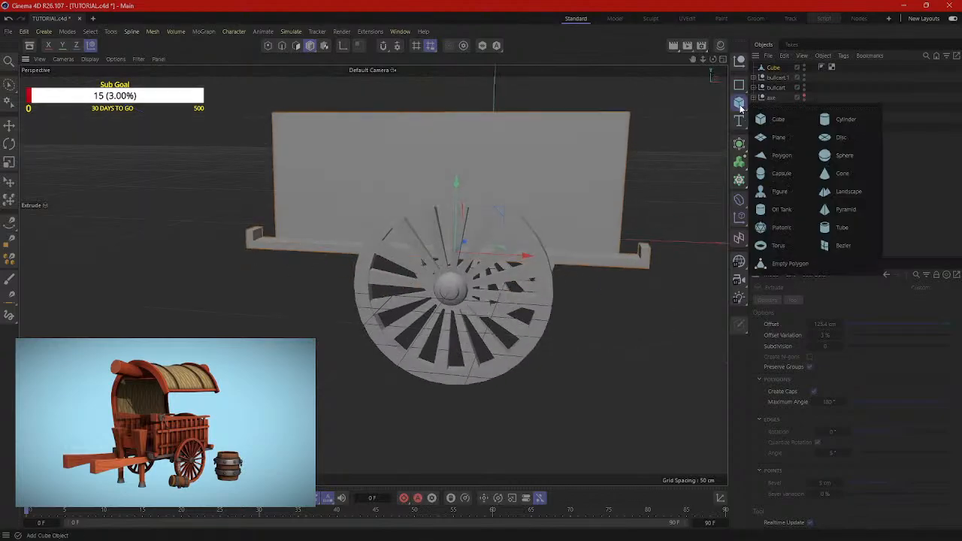
{"action": "left_click", "coordinate": [787, 126]}
{"action": "left_click_drag", "start_coordinate": [527, 256], "coordinate": [303, 256], "text": "alt"}
{"action": "left_click_drag", "start_coordinate": [239, 281], "coordinate": [520, 167], "text": "alt"}
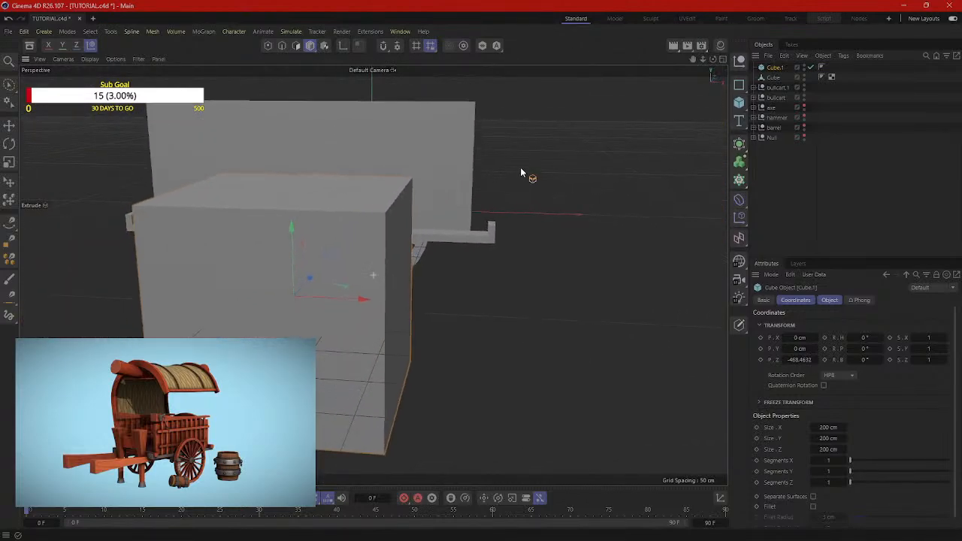
{"action": "key", "text": "e"}
{"action": "left_click_drag", "start_coordinate": [297, 198], "coordinate": [582, 320]}
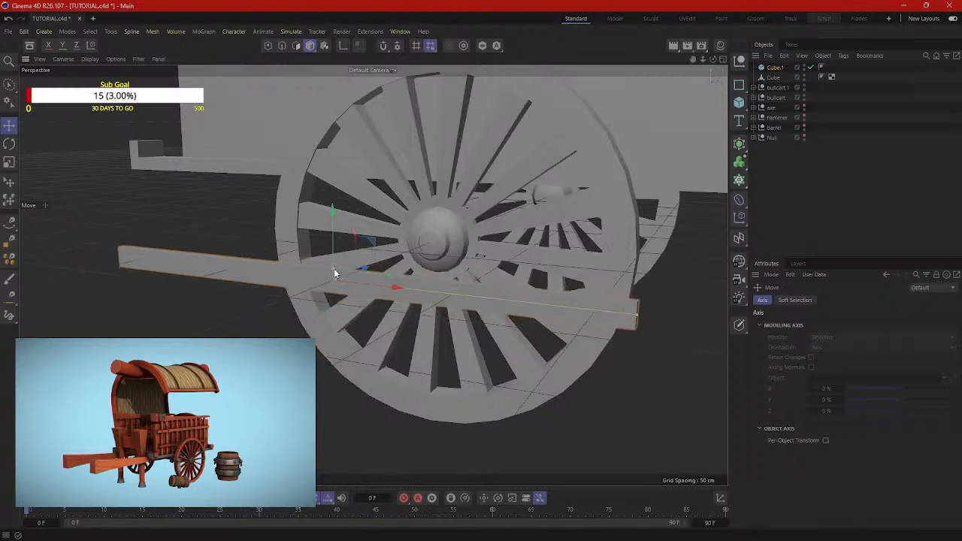
Step: Raise the bar above the wheel and move it along Z against the outer face of the side panel
{"action": "scroll", "coordinate": [333, 267], "scroll_direction": "down", "scroll_amount": 6}
{"action": "left_click_drag", "start_coordinate": [344, 193], "coordinate": [349, 80]}
{"action": "left_click_drag", "start_coordinate": [301, 143], "coordinate": [377, 236], "text": "alt"}
{"action": "left_click_drag", "start_coordinate": [358, 227], "coordinate": [496, 214]}
{"action": "left_click_drag", "start_coordinate": [399, 267], "coordinate": [489, 229], "text": "alt"}
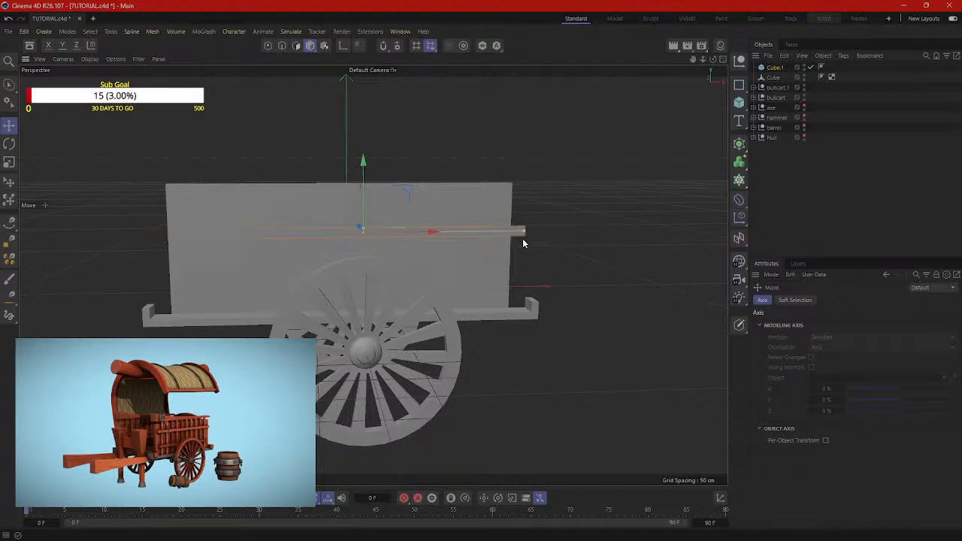
Step: Align the bar along X with the side panel, fit its length to about 355 cm, and raise it near the panel's upper edge
{"action": "left_click_drag", "start_coordinate": [429, 232], "coordinate": [419, 231]}
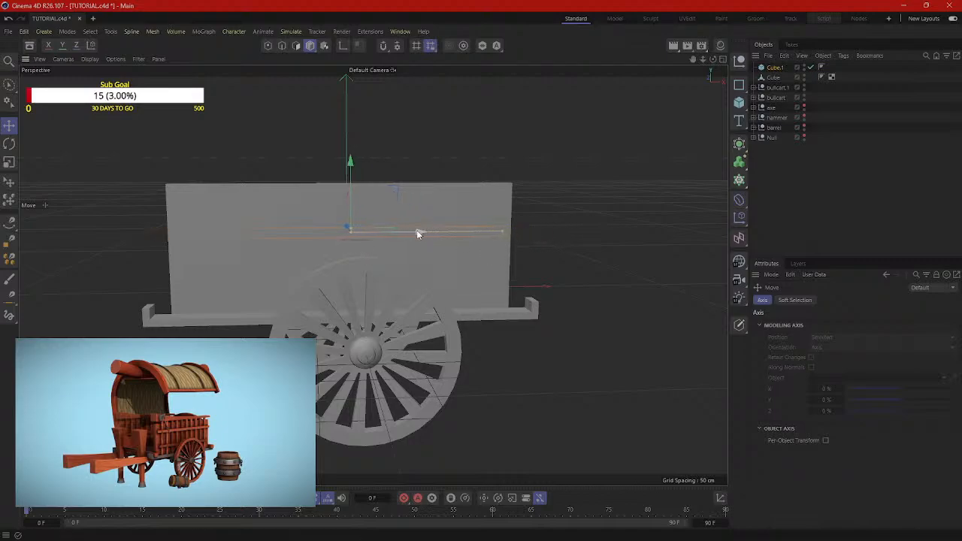
{"action": "left_click_drag", "start_coordinate": [502, 231], "coordinate": [505, 232]}
{"action": "left_click_drag", "start_coordinate": [415, 230], "coordinate": [413, 231]}
{"action": "scroll", "coordinate": [401, 214], "scroll_direction": "up", "scroll_amount": 2}
{"action": "middle_click_drag", "start_coordinate": [394, 144], "coordinate": [421, 260], "text": "alt"}
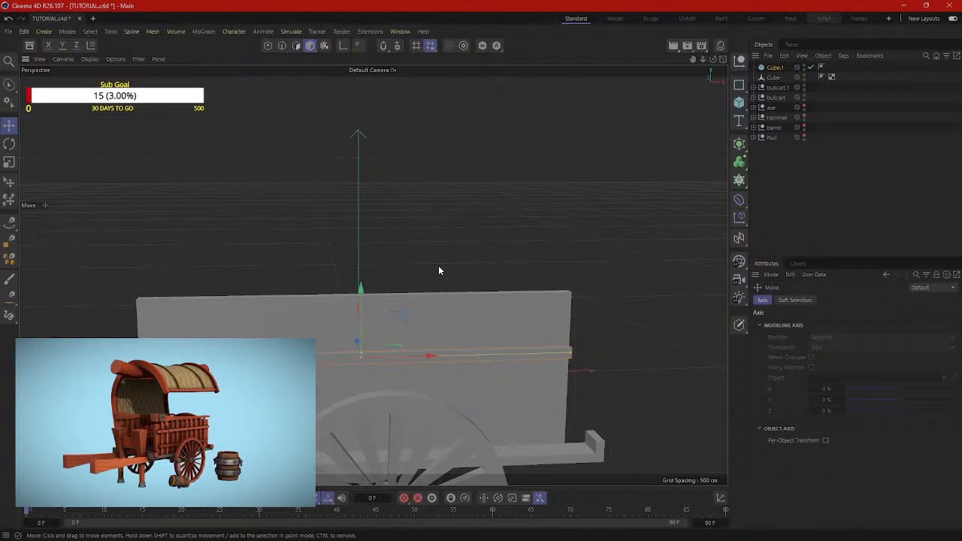
{"action": "left_click", "coordinate": [311, 46]}
{"action": "left_click_drag", "start_coordinate": [412, 323], "coordinate": [418, 304], "text": "alt"}
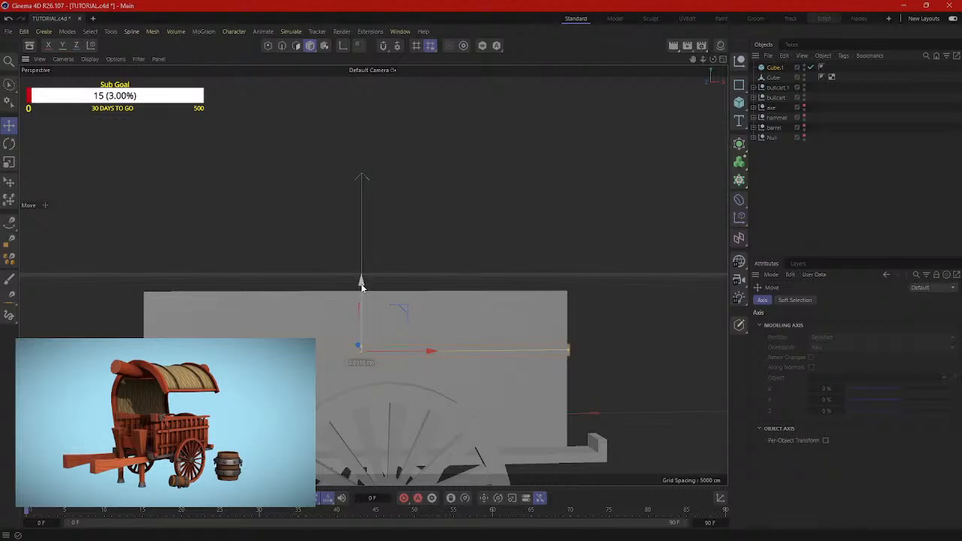
{"action": "left_click_drag", "start_coordinate": [362, 283], "coordinate": [365, 269]}
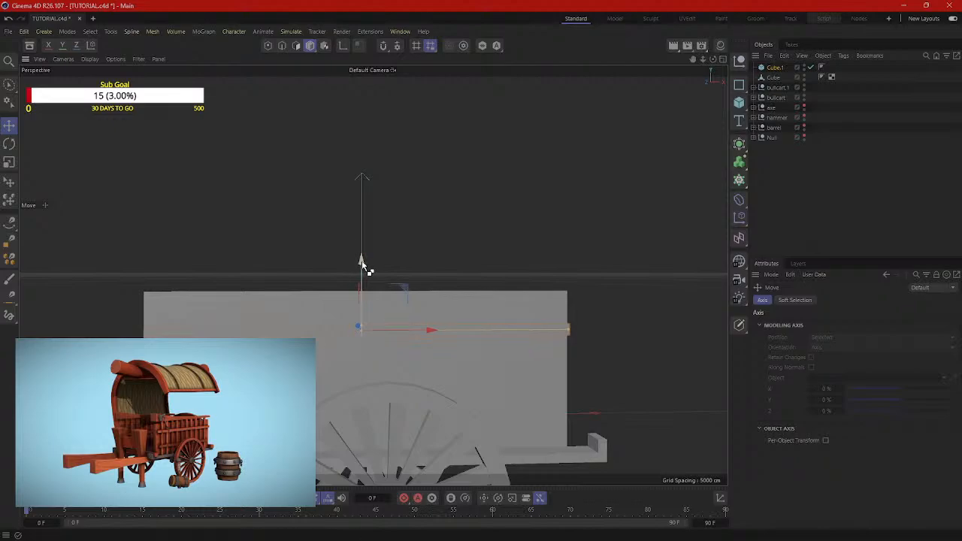
Step: Duplicate the bar down to the lower part of the side panel, and move both bars along Z against the panel
{"action": "left_click_drag", "start_coordinate": [362, 263], "coordinate": [386, 354]}
{"action": "left_click_drag", "start_coordinate": [385, 355], "coordinate": [351, 337], "text": "alt"}
{"action": "left_click", "coordinate": [386, 318], "text": "shift"}
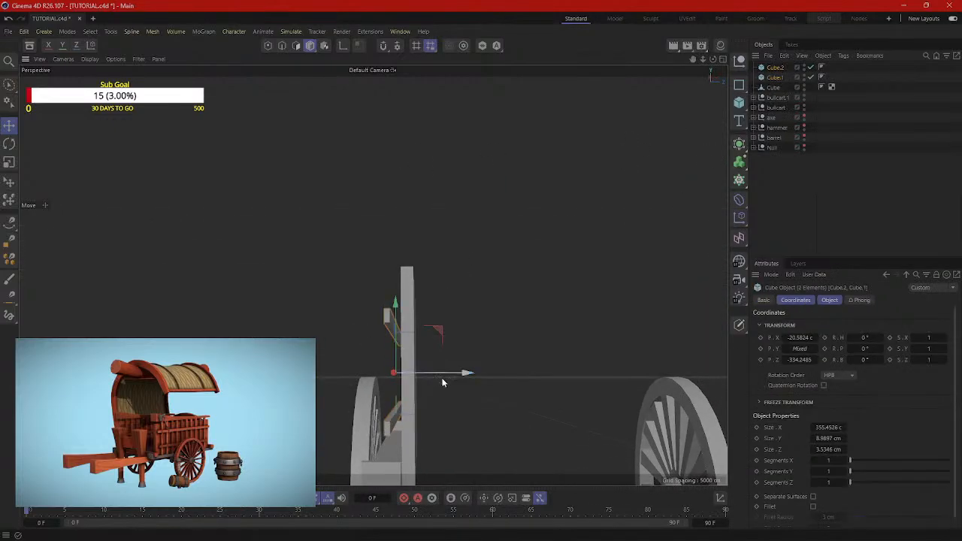
{"action": "left_click_drag", "start_coordinate": [453, 374], "coordinate": [587, 307]}
Step: Duplicate the upper bar along Y to a position above the side panel
{"action": "left_click", "coordinate": [590, 291]}
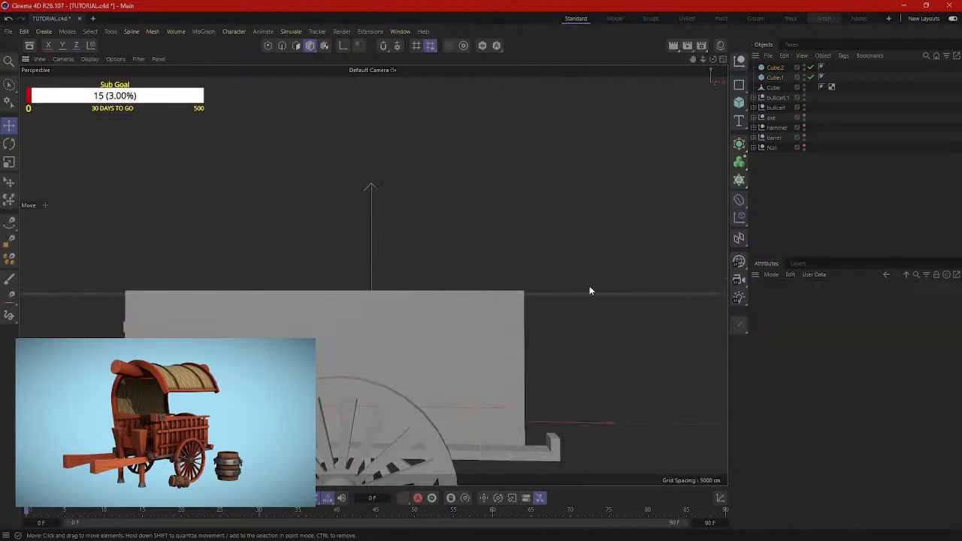
{"action": "left_click", "coordinate": [508, 329]}
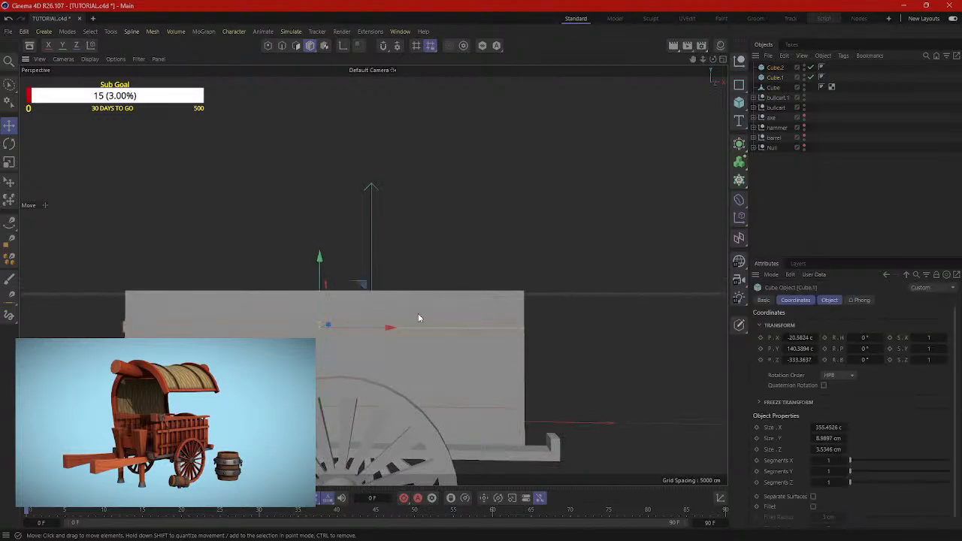
{"action": "left_click_drag", "start_coordinate": [325, 266], "coordinate": [329, 190], "text": "alt"}
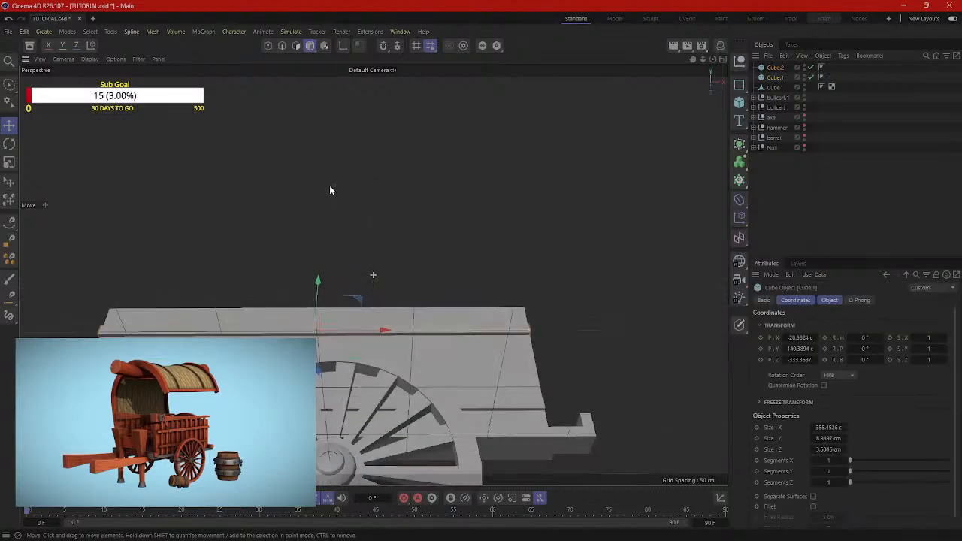
{"action": "left_click_drag", "start_coordinate": [359, 240], "coordinate": [319, 184], "text": "alt"}
{"action": "key", "text": "r"}
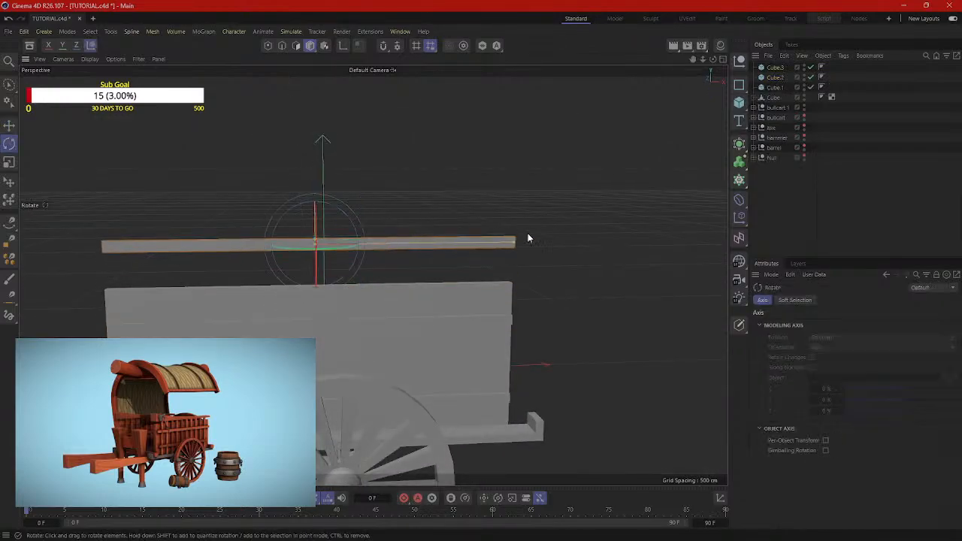
Step: Try a 90° pitch rotation on the copied bar, and set its pitch back to 0°
{"action": "left_click", "coordinate": [775, 68]}
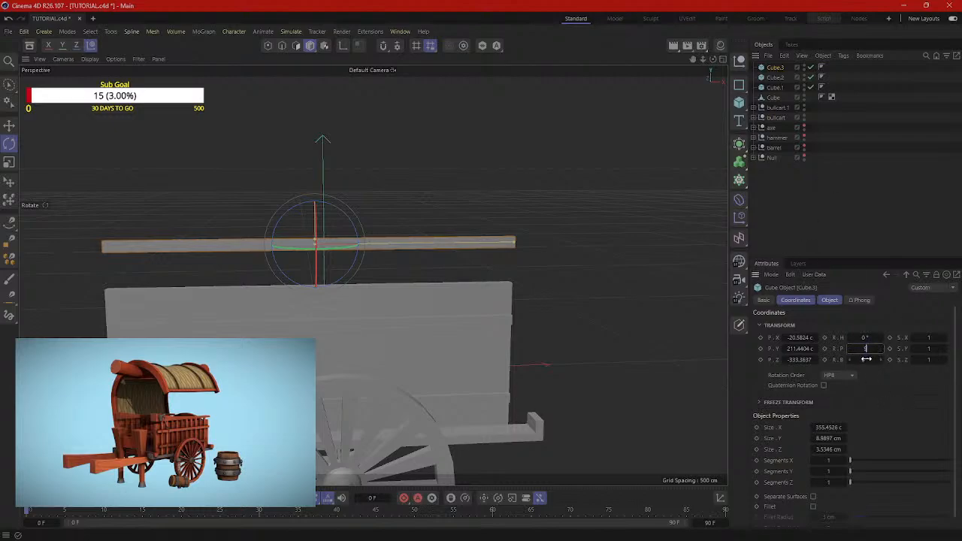
{"action": "left_click", "coordinate": [624, 320]}
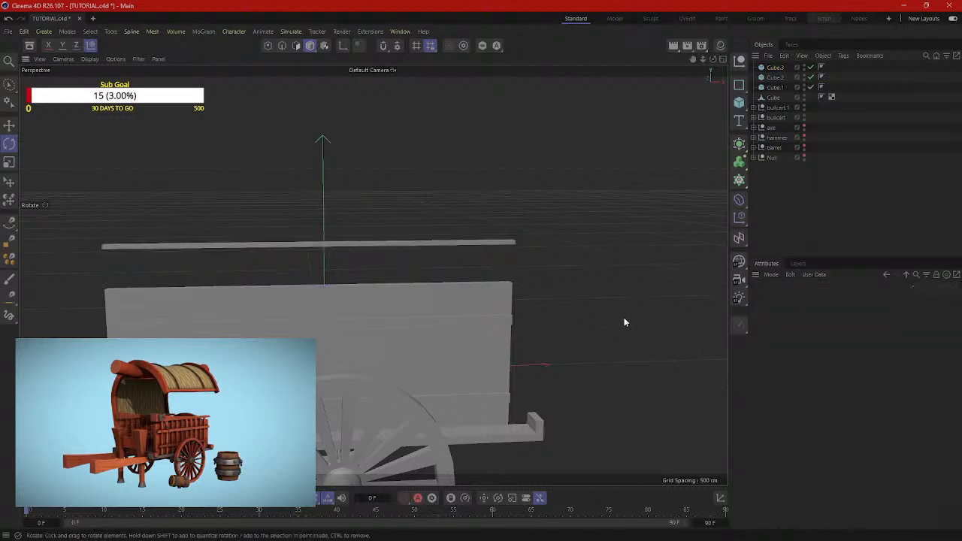
{"action": "key", "text": "ctrl+z"}
{"action": "left_click", "coordinate": [865, 349]}
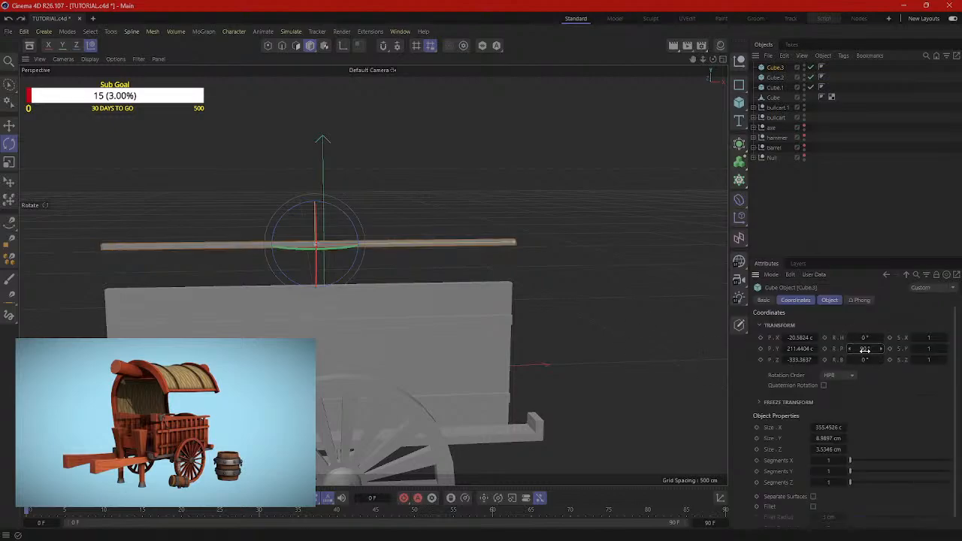
{"action": "type", "text": "0"}
Step: Set the copied bar's bank rotation to 90° so it stands upright, and shorten it to about 119.5 cm
{"action": "left_click", "coordinate": [865, 359]}
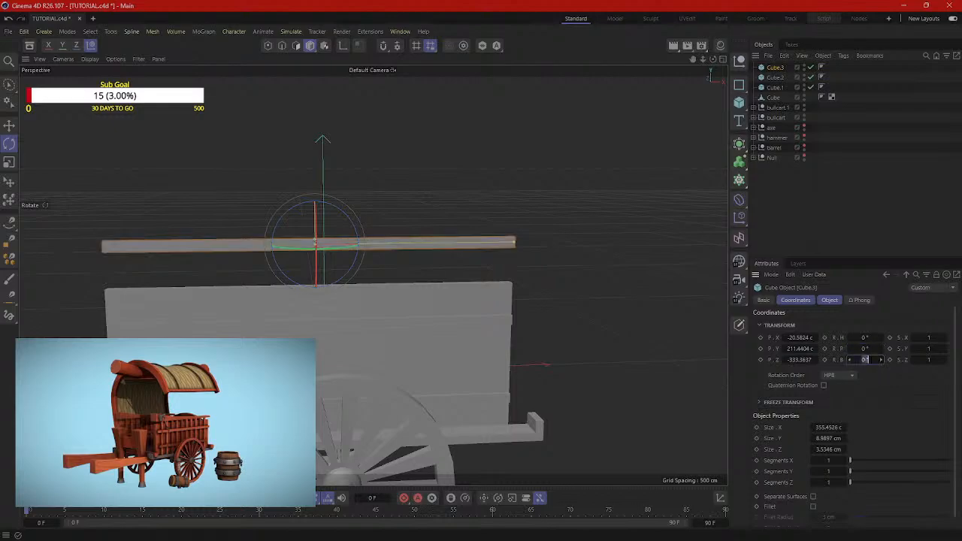
{"action": "type", "text": "90"}
{"action": "left_click", "coordinate": [594, 290]}
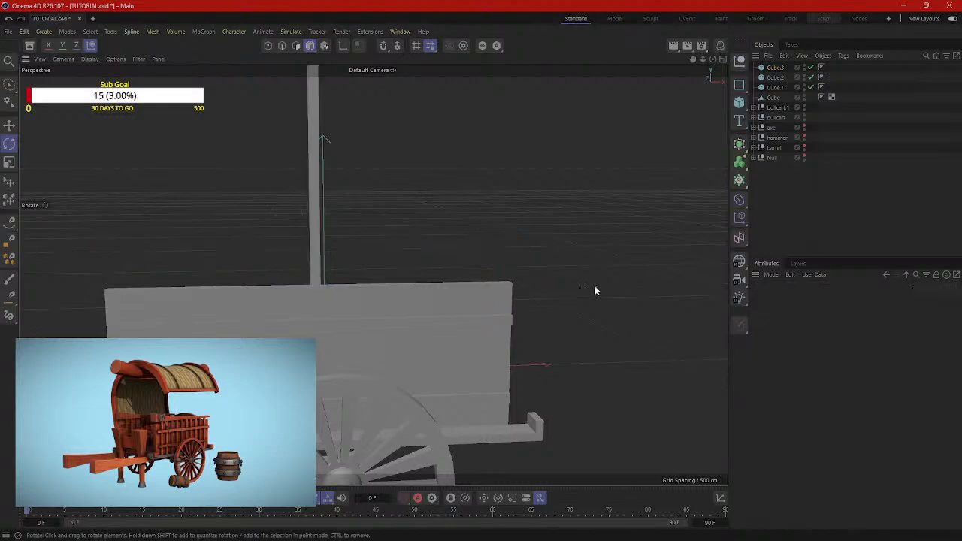
{"action": "left_click", "coordinate": [319, 157]}
{"action": "left_click_drag", "start_coordinate": [323, 162], "coordinate": [332, 402], "text": "alt"}
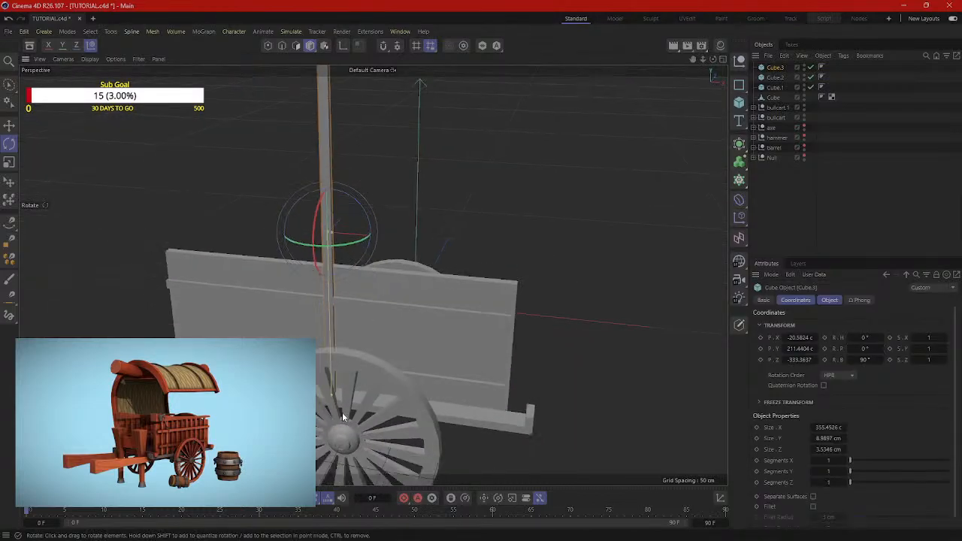
{"action": "left_click_drag", "start_coordinate": [333, 356], "coordinate": [329, 298]}
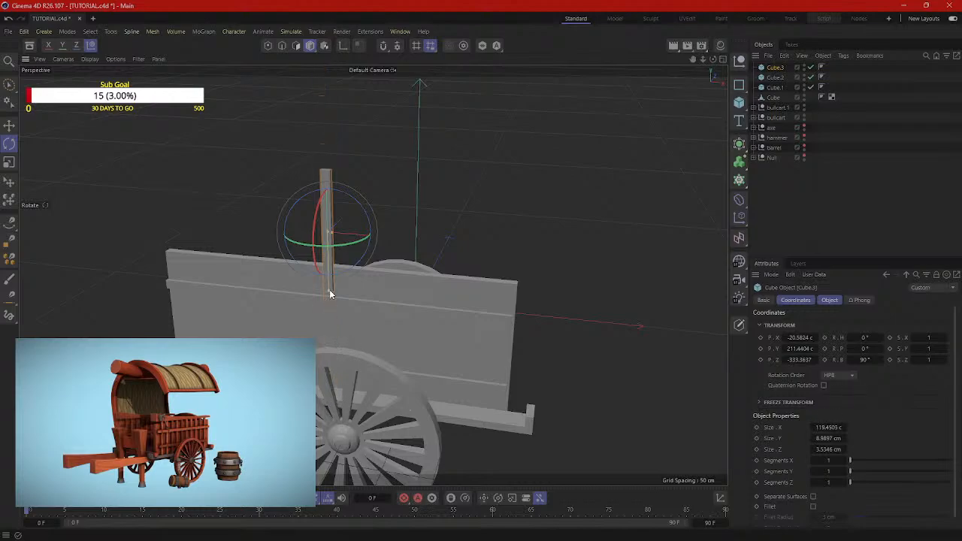
Step: Move the upright slat down onto the side panel near its front-wheel-free end, and lengthen it to about 160 cm
{"action": "key", "text": "e"}
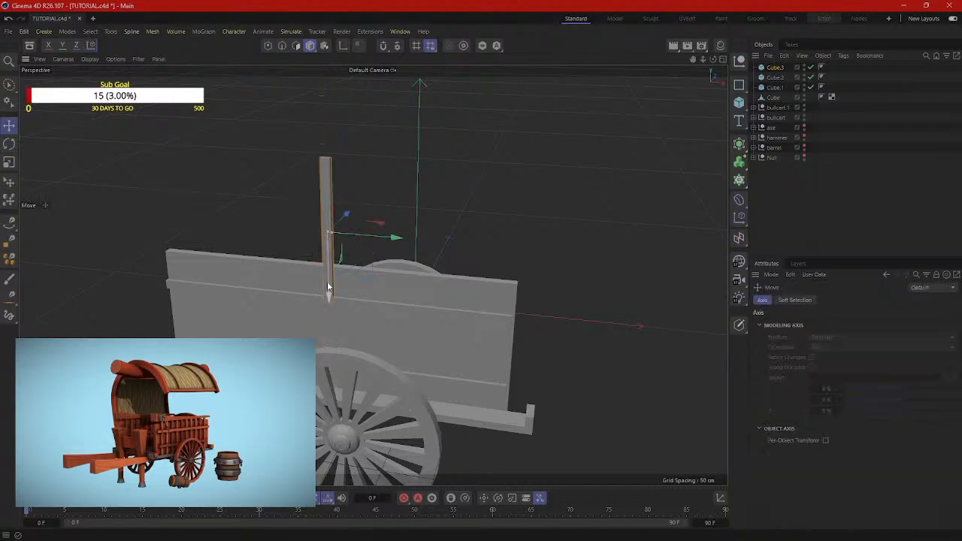
{"action": "left_click_drag", "start_coordinate": [328, 287], "coordinate": [331, 334]}
{"action": "left_click_drag", "start_coordinate": [253, 294], "coordinate": [239, 293]}
{"action": "left_click_drag", "start_coordinate": [236, 300], "coordinate": [163, 373], "text": "alt"}
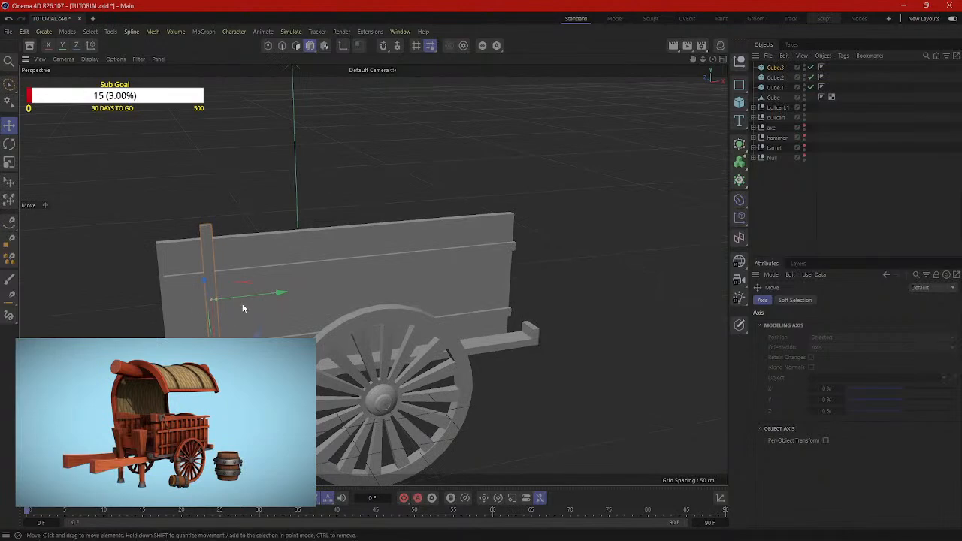
{"action": "left_click_drag", "start_coordinate": [242, 303], "coordinate": [210, 302]}
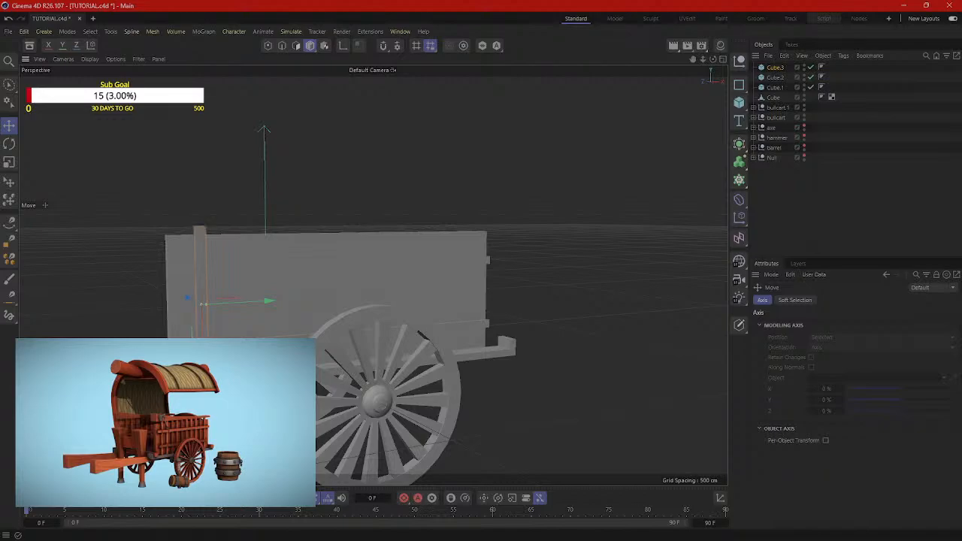
{"action": "mouse_move", "coordinate": [203, 304]}
{"action": "left_mouse_down", "text": "alt"}
{"action": "mouse_move", "coordinate": [180, 284]}
{"action": "mouse_move", "coordinate": [194, 319]}
{"action": "left_mouse_up", "text": "alt"}
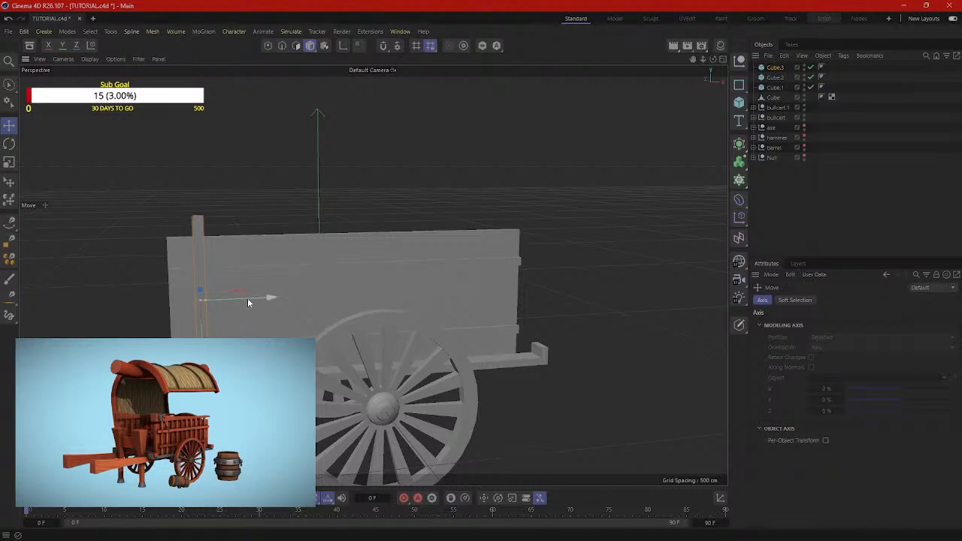
Step: Duplicate the upright slat repeatedly along the panel's length to make a row of eight slats
{"action": "left_click_drag", "start_coordinate": [247, 298], "coordinate": [244, 302]}
{"action": "left_click_drag", "start_coordinate": [272, 299], "coordinate": [574, 294], "text": "ctrl"}
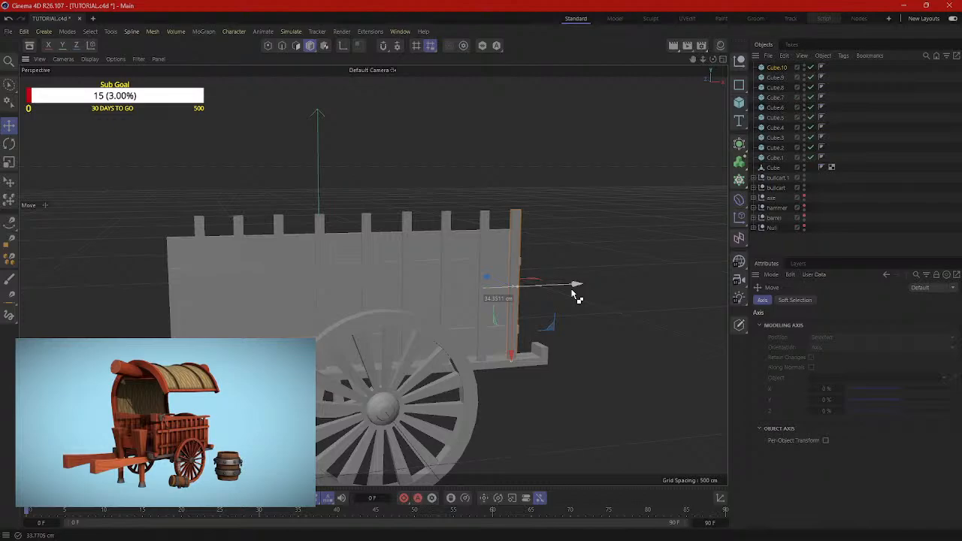
{"action": "left_click_drag", "start_coordinate": [573, 294], "coordinate": [547, 290], "text": "ctrl"}
Step: Shift the upright slats along the panel's length to even out the spacing between them
{"action": "left_click", "coordinate": [448, 291]}
{"action": "left_click_drag", "start_coordinate": [489, 291], "coordinate": [498, 291]}
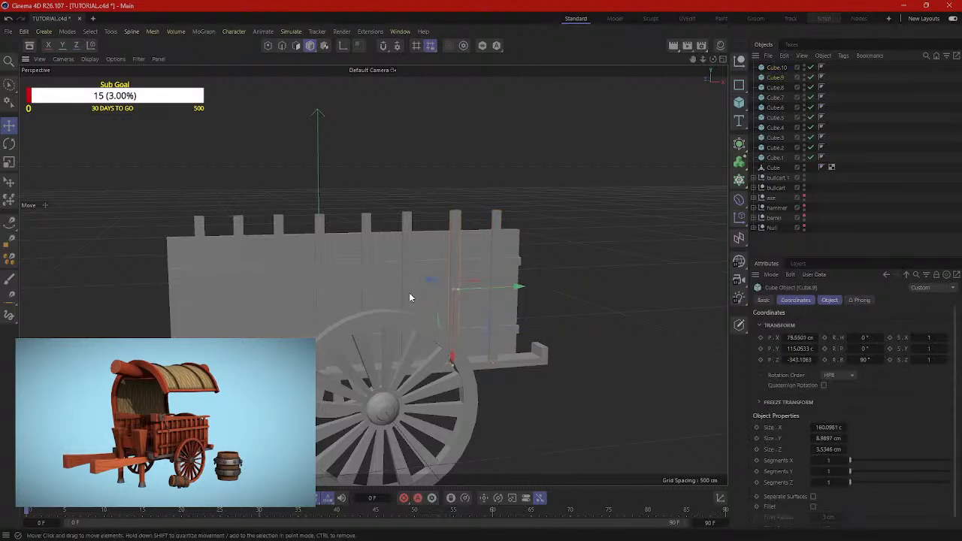
{"action": "left_click", "coordinate": [410, 294]}
{"action": "left_click_drag", "start_coordinate": [432, 291], "coordinate": [435, 292]}
{"action": "left_click", "coordinate": [367, 296]}
{"action": "left_click", "coordinate": [317, 299]}
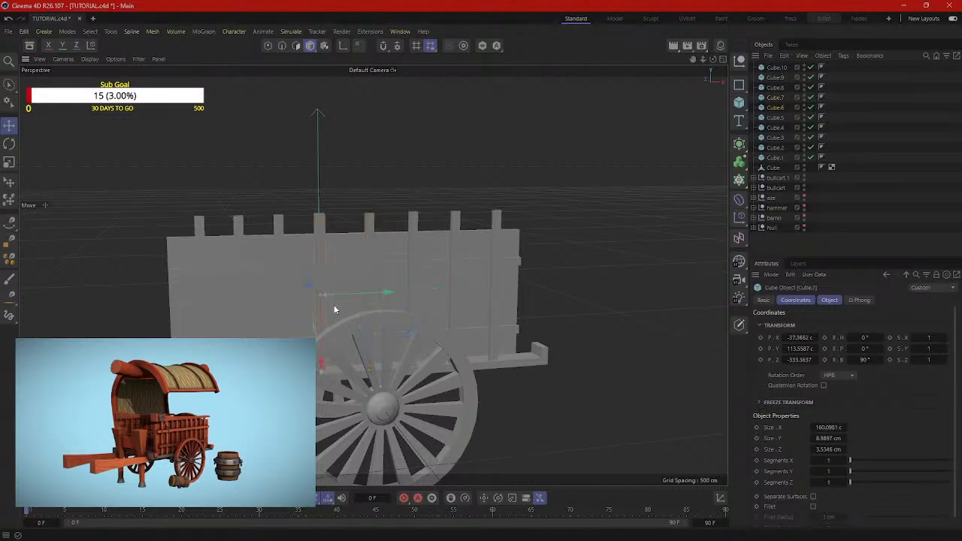
{"action": "left_click_drag", "start_coordinate": [377, 293], "coordinate": [380, 293]}
{"action": "left_click", "coordinate": [286, 306]}
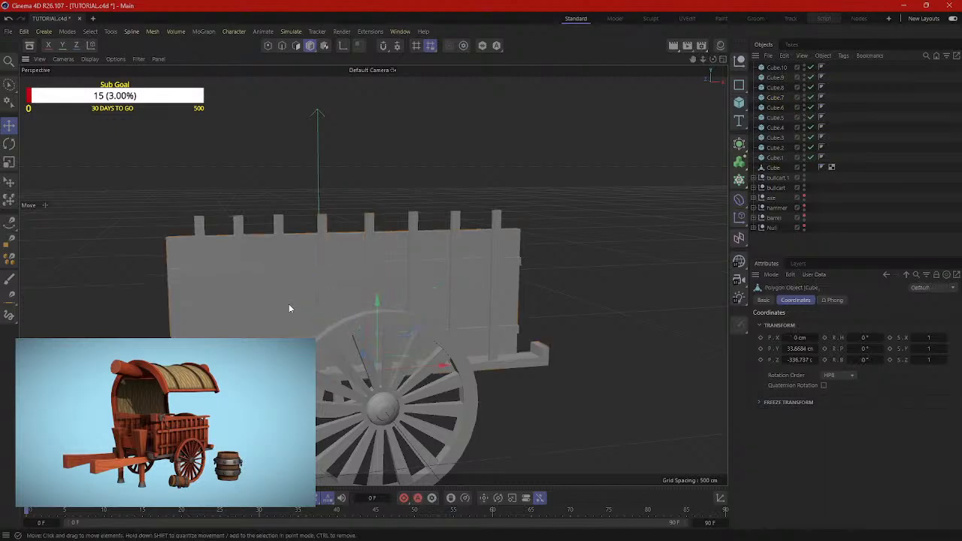
{"action": "left_click", "coordinate": [289, 309]}
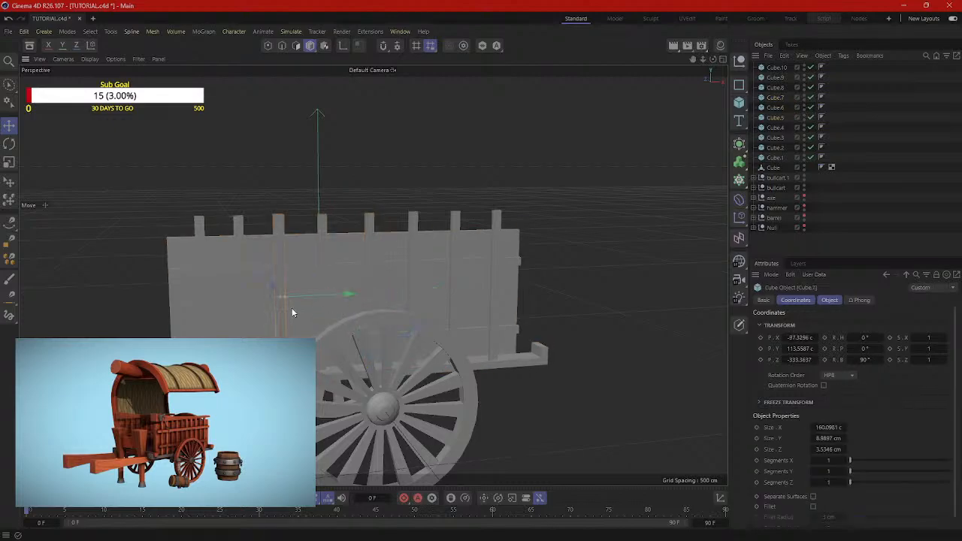
{"action": "left_click", "coordinate": [245, 314]}
{"action": "left_click_drag", "start_coordinate": [296, 300], "coordinate": [301, 300]}
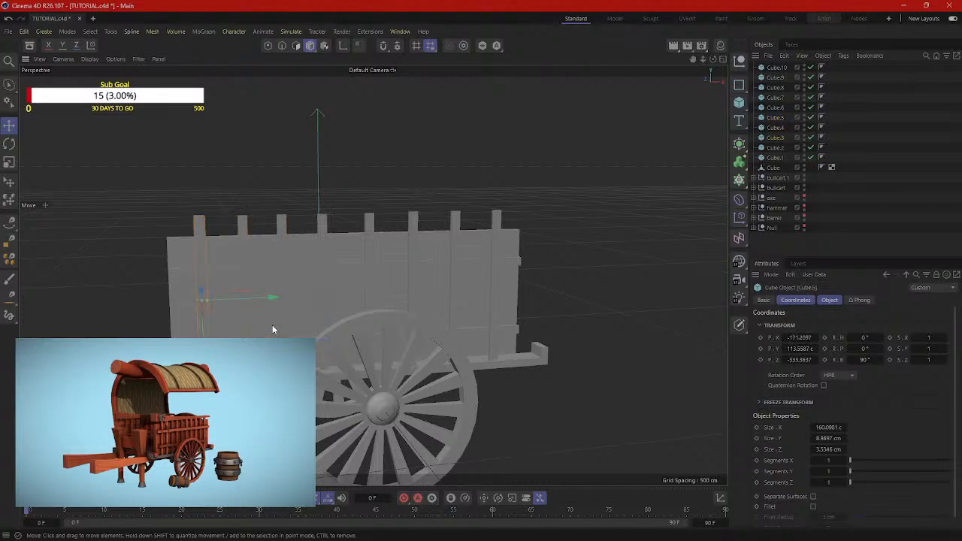
{"action": "left_click_drag", "start_coordinate": [270, 298], "coordinate": [272, 297]}
Step: Select the three slats standing away from the panel and move them along Z to about -332.5 cm
{"action": "left_click_drag", "start_coordinate": [550, 293], "coordinate": [407, 351], "text": "alt"}
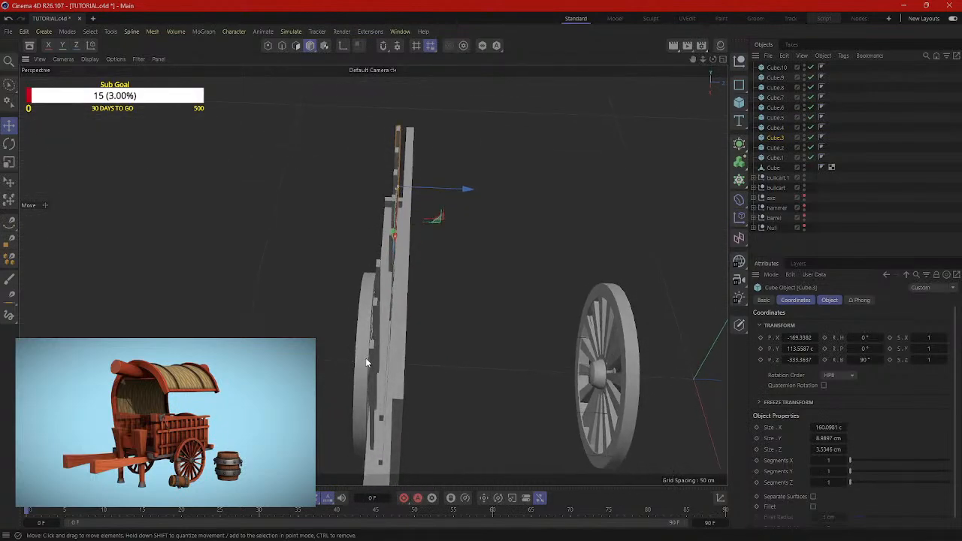
{"action": "left_click", "coordinate": [372, 359]}
{"action": "left_click", "coordinate": [375, 314], "text": "shift"}
{"action": "left_click", "coordinate": [378, 281], "text": "shift"}
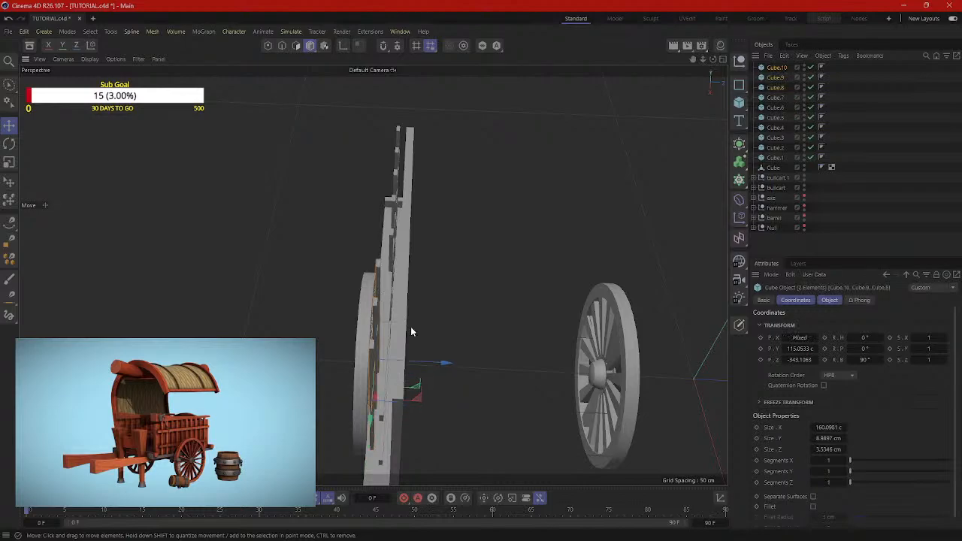
{"action": "left_click_drag", "start_coordinate": [432, 365], "coordinate": [406, 399]}
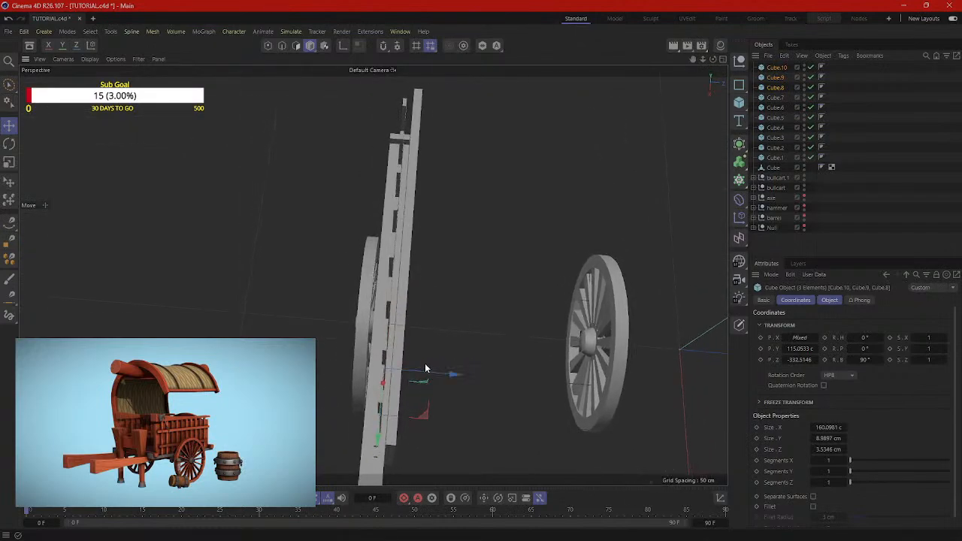
Step: Select all eight upright slats on the side panel
{"action": "left_click_drag", "start_coordinate": [390, 318], "coordinate": [393, 286], "text": "alt"}
{"action": "left_click", "coordinate": [391, 286], "text": "shift"}
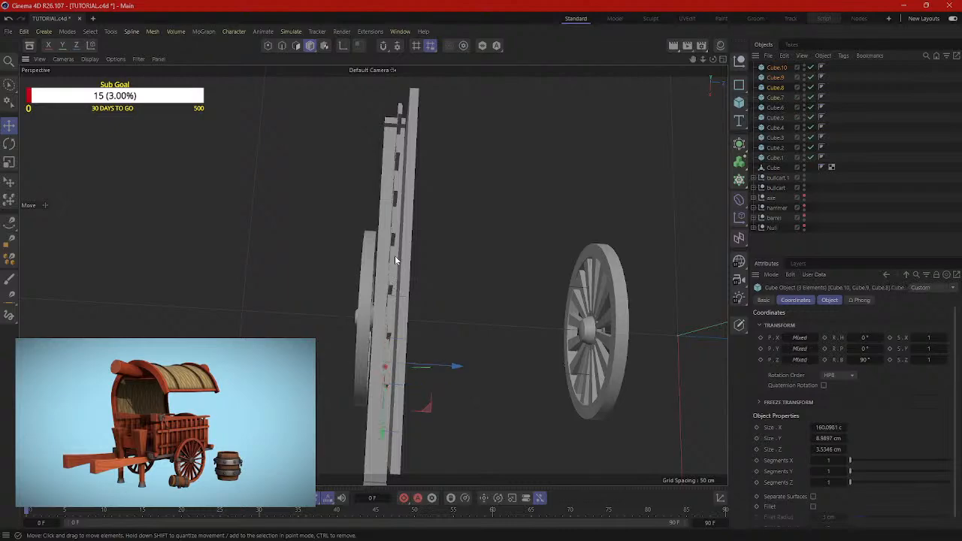
{"action": "left_click", "coordinate": [395, 237], "text": "shift"}
{"action": "left_click", "coordinate": [419, 229]}
{"action": "left_click_drag", "start_coordinate": [420, 229], "coordinate": [463, 245], "text": "alt"}
{"action": "left_click", "coordinate": [475, 197]}
{"action": "left_click", "coordinate": [449, 180], "text": "shift"}
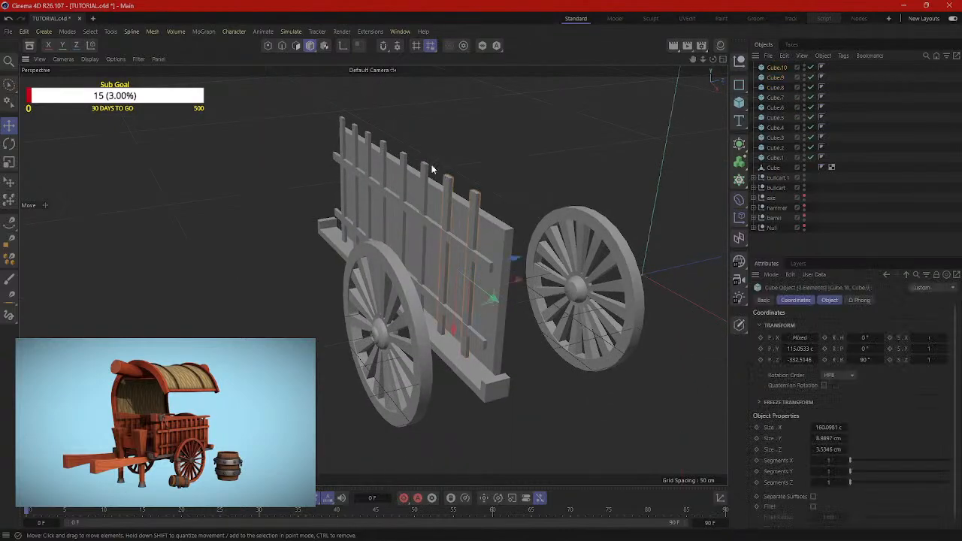
{"action": "left_click", "coordinate": [420, 161], "text": "shift"}
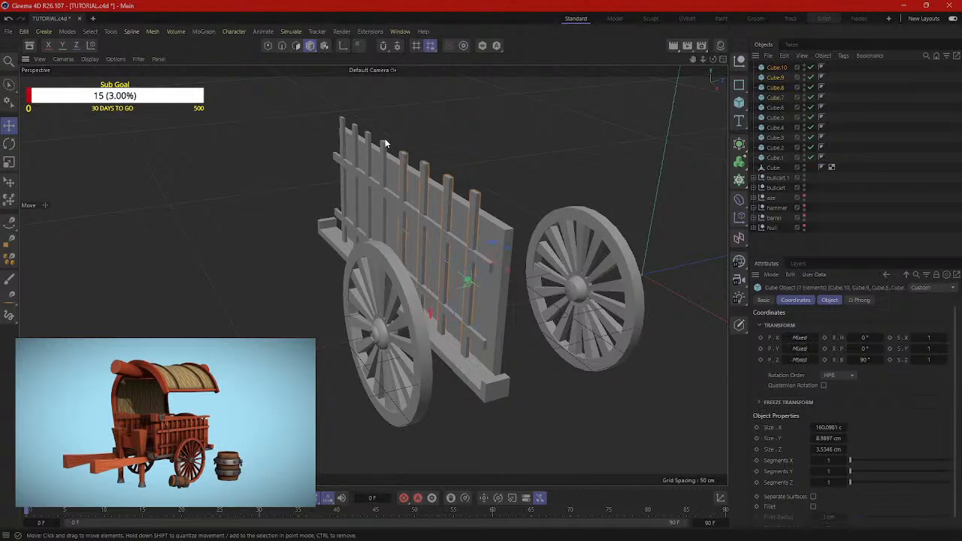
{"action": "left_click", "coordinate": [345, 123], "text": "shift"}
Step: Switch scaling to world coordinates, and scale the eight selected slats slightly along Z
{"action": "left_click_drag", "start_coordinate": [360, 137], "coordinate": [422, 187], "text": "alt"}
{"action": "left_click_drag", "start_coordinate": [550, 230], "coordinate": [562, 148]}
{"action": "key", "text": "r"}
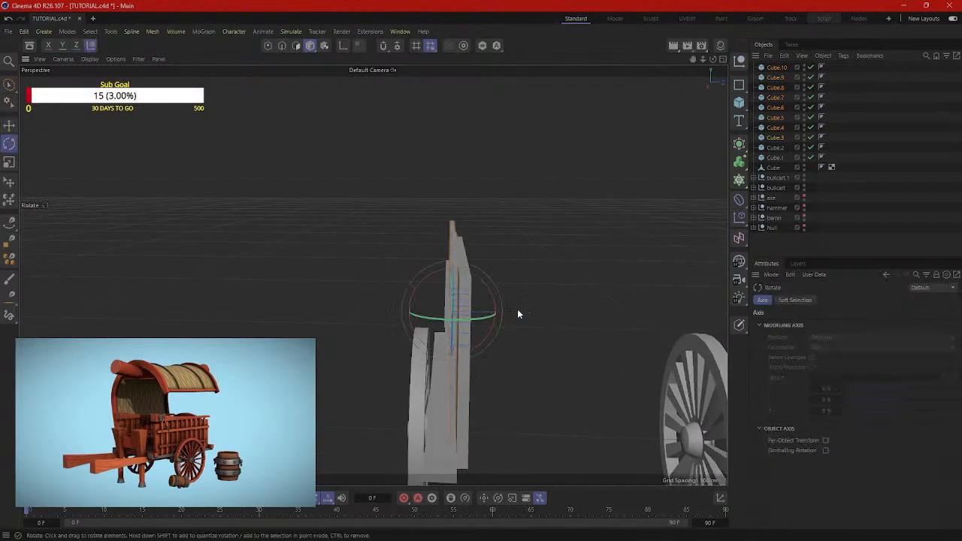
{"action": "key", "text": "e"}
{"action": "key", "text": "r"}
{"action": "key", "text": "t"}
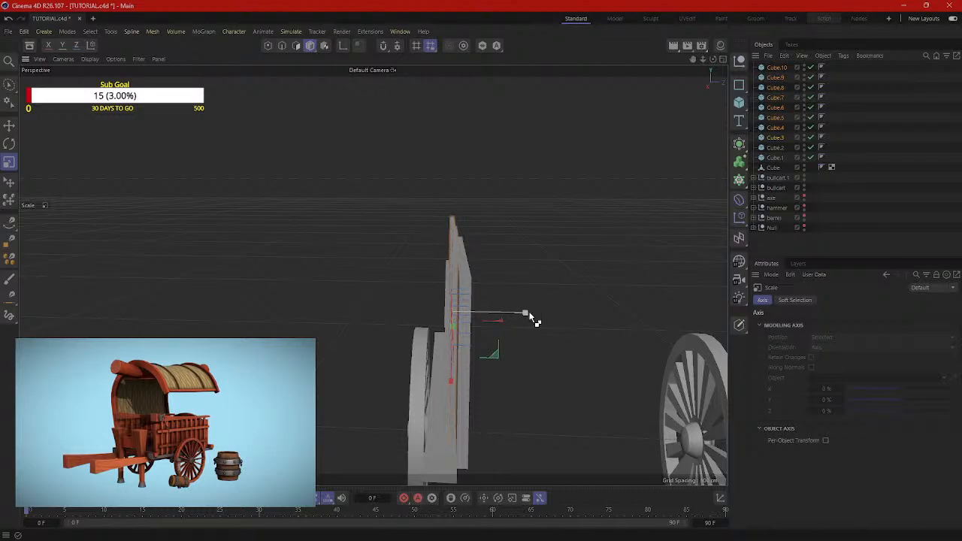
{"action": "left_click_drag", "start_coordinate": [520, 331], "coordinate": [477, 279], "text": "alt"}
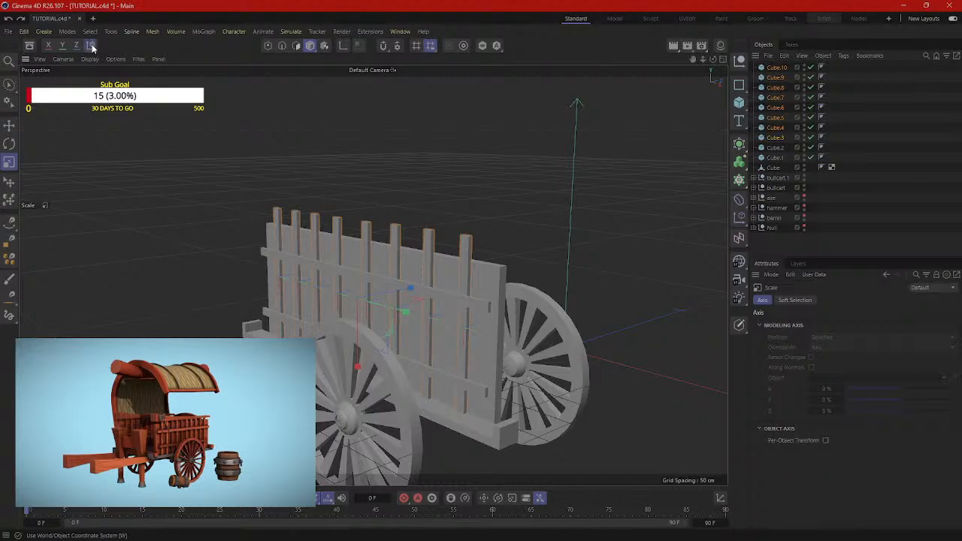
{"action": "left_click_drag", "start_coordinate": [154, 89], "coordinate": [437, 228], "text": "alt"}
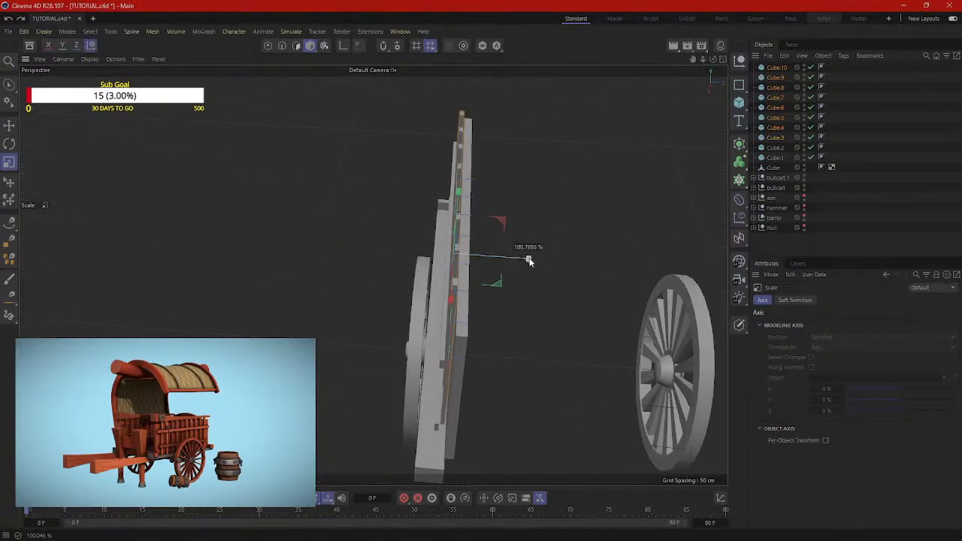
{"action": "left_click_drag", "start_coordinate": [530, 259], "coordinate": [532, 260]}
{"action": "left_click_drag", "start_coordinate": [532, 259], "coordinate": [512, 349], "text": "alt"}
Step: Select both horizontal bars and move them along Z against the upright slats
{"action": "left_click", "coordinate": [453, 363]}
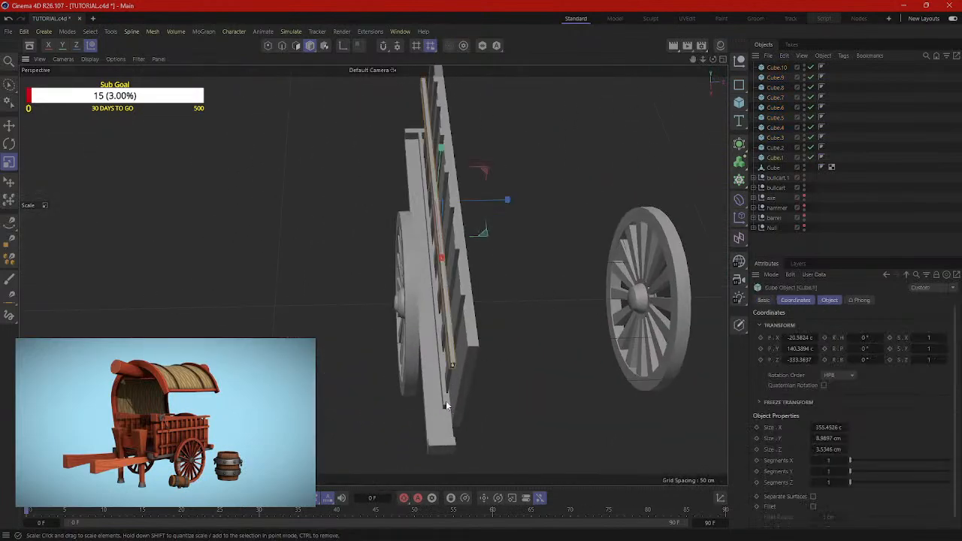
{"action": "left_click_drag", "start_coordinate": [476, 411], "coordinate": [474, 379], "text": "alt"}
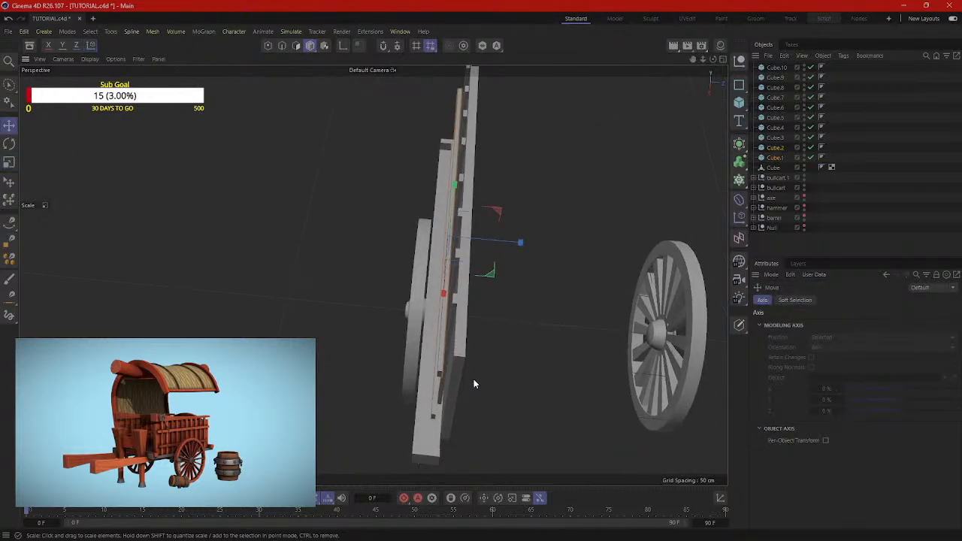
{"action": "key", "text": "e"}
{"action": "left_click_drag", "start_coordinate": [520, 241], "coordinate": [519, 190], "text": "alt"}
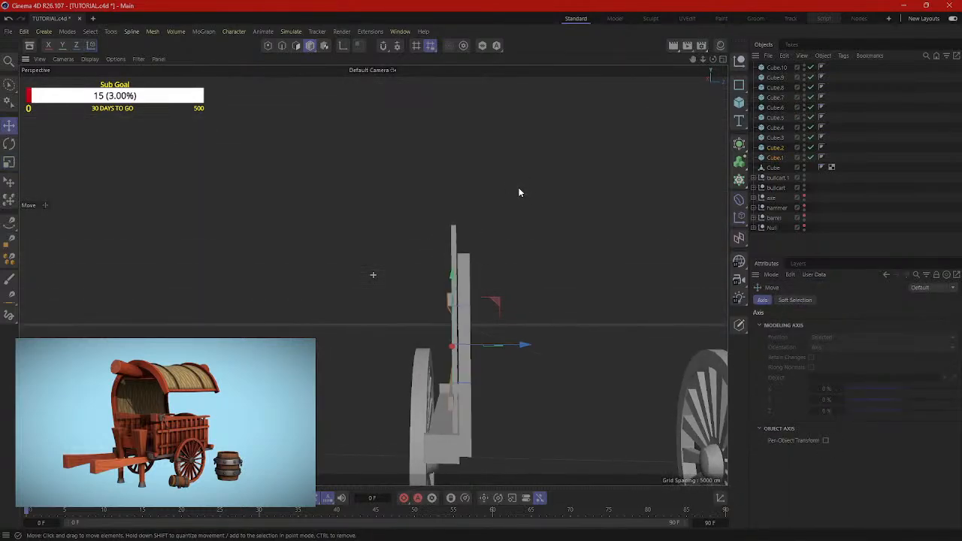
{"action": "left_click_drag", "start_coordinate": [554, 268], "coordinate": [159, 277], "text": "alt"}
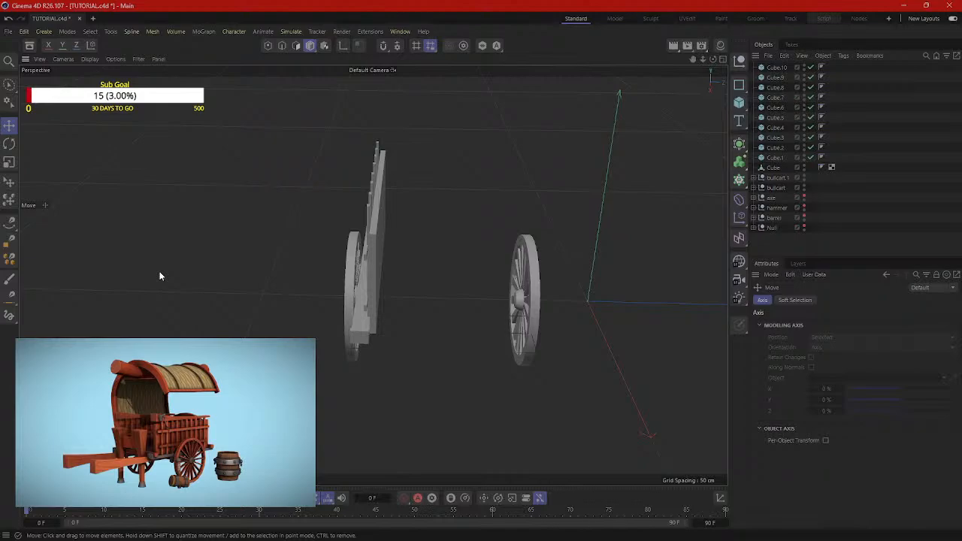
Step: Select the whole side assembly of beam, panel, bars and slats, and duplicate it along Z beside the opposite wheel
{"action": "left_click", "coordinate": [364, 338]}
{"action": "left_click_drag", "start_coordinate": [369, 325], "coordinate": [290, 121], "text": "alt"}
{"action": "left_click", "coordinate": [9, 84]}
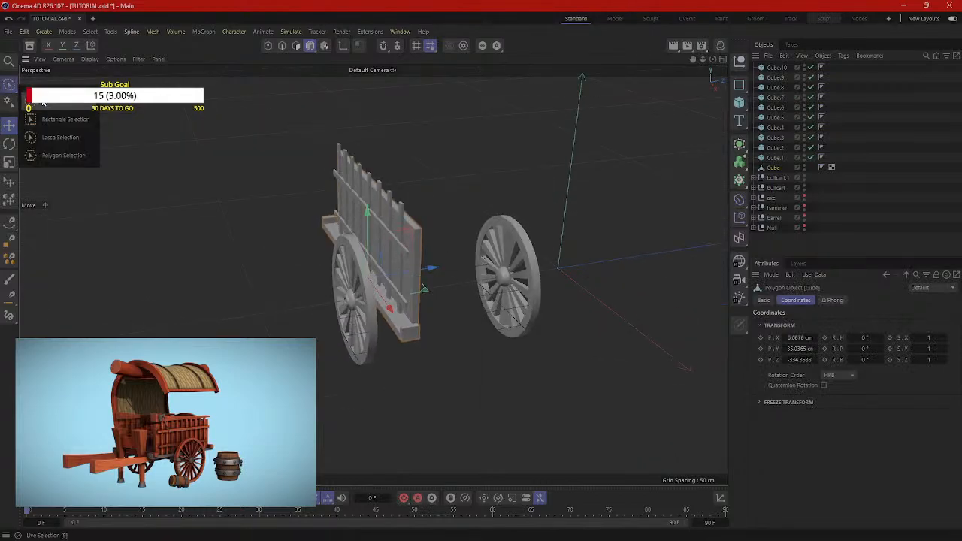
{"action": "left_click", "coordinate": [65, 119]}
{"action": "left_click_drag", "start_coordinate": [278, 112], "coordinate": [579, 261]}
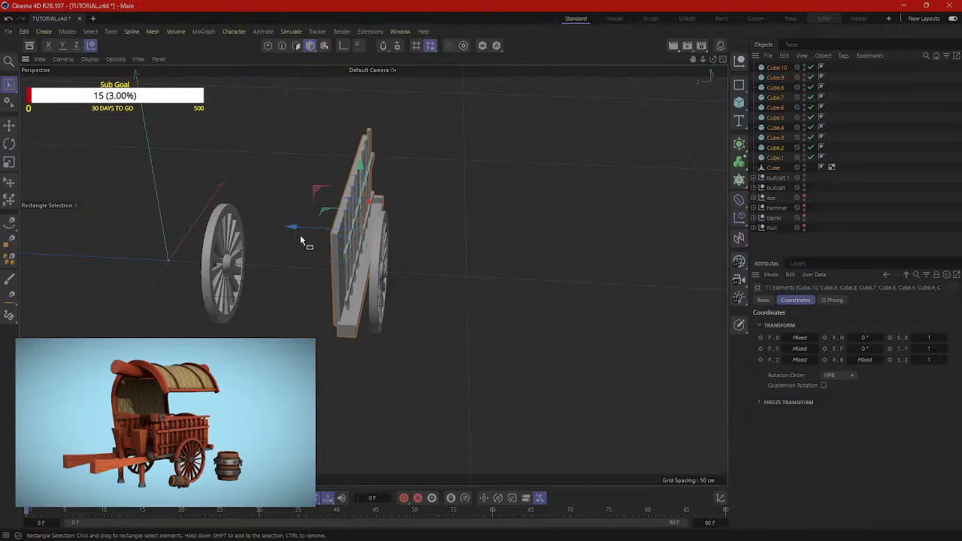
{"action": "left_click_drag", "start_coordinate": [299, 233], "coordinate": [205, 227]}
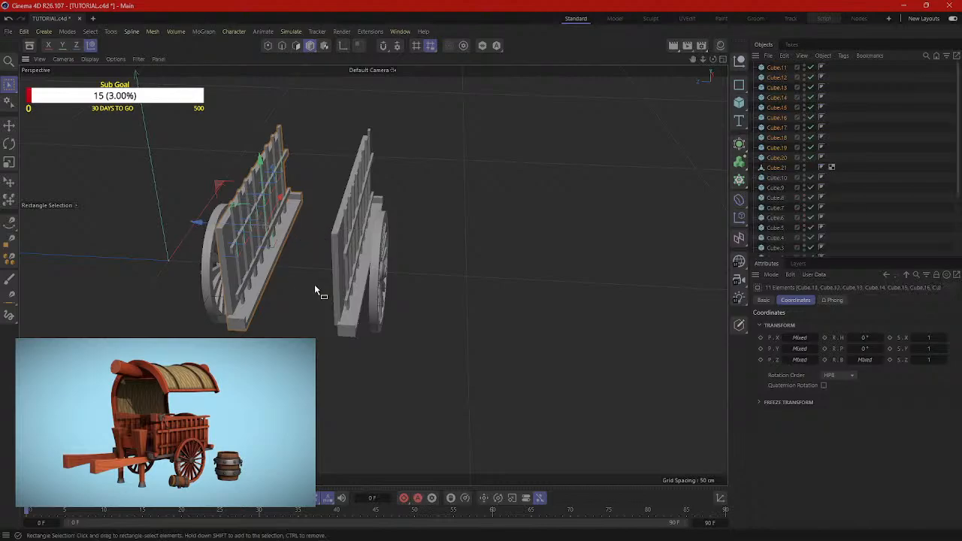
Step: Rotate the copied side assembly 180° about the vertical axis so its slats face the opposite wheel
{"action": "key", "text": "r"}
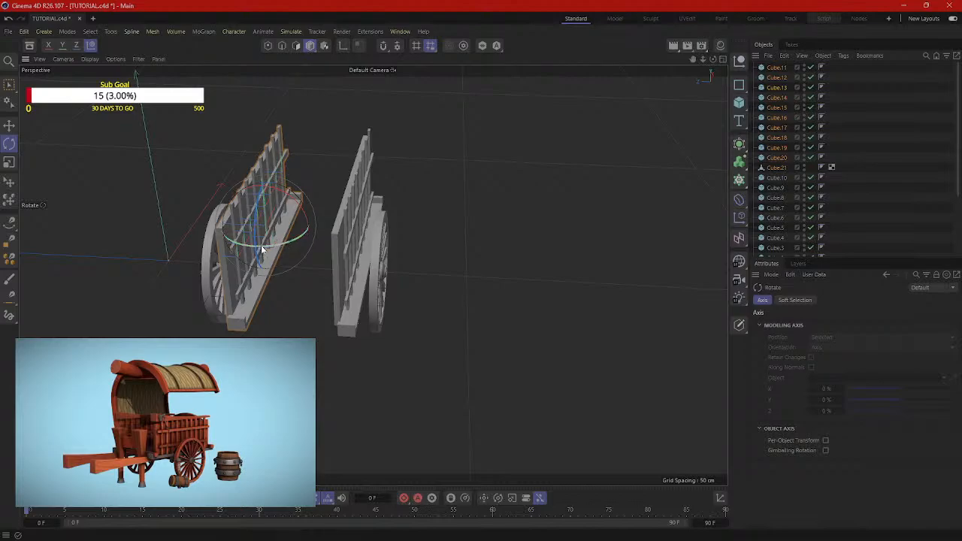
{"action": "left_click_drag", "start_coordinate": [294, 236], "coordinate": [183, 261]}
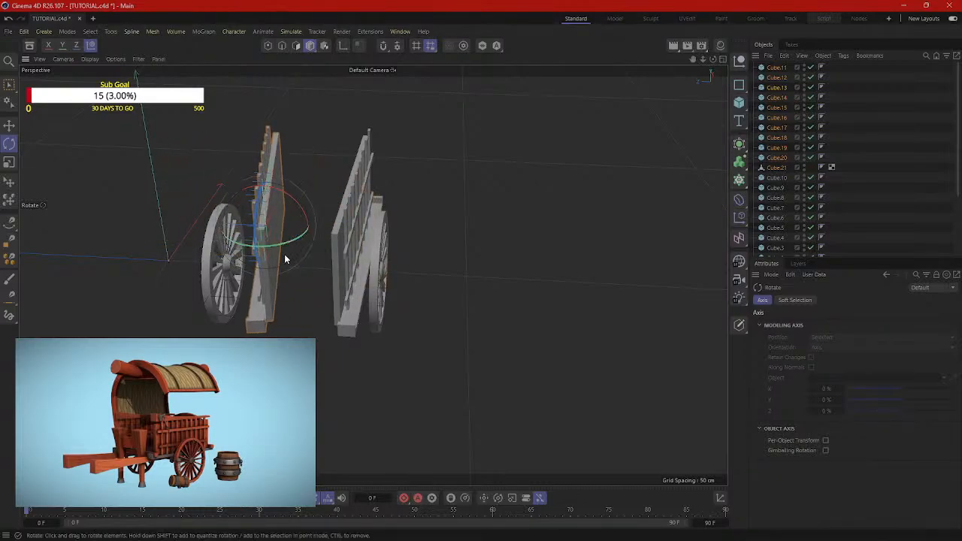
{"action": "mouse_move", "coordinate": [285, 259]}
{"action": "left_mouse_down"}
{"action": "mouse_move", "coordinate": [273, 253]}
{"action": "mouse_move", "coordinate": [284, 260]}
{"action": "left_mouse_up"}
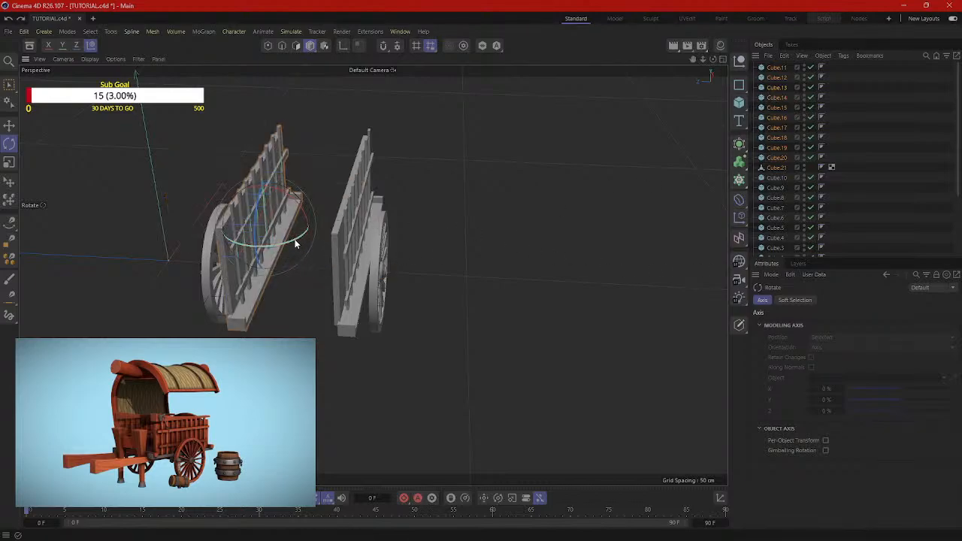
{"action": "left_click_drag", "start_coordinate": [294, 239], "coordinate": [151, 186]}
{"action": "left_click_drag", "start_coordinate": [159, 179], "coordinate": [166, 176]}
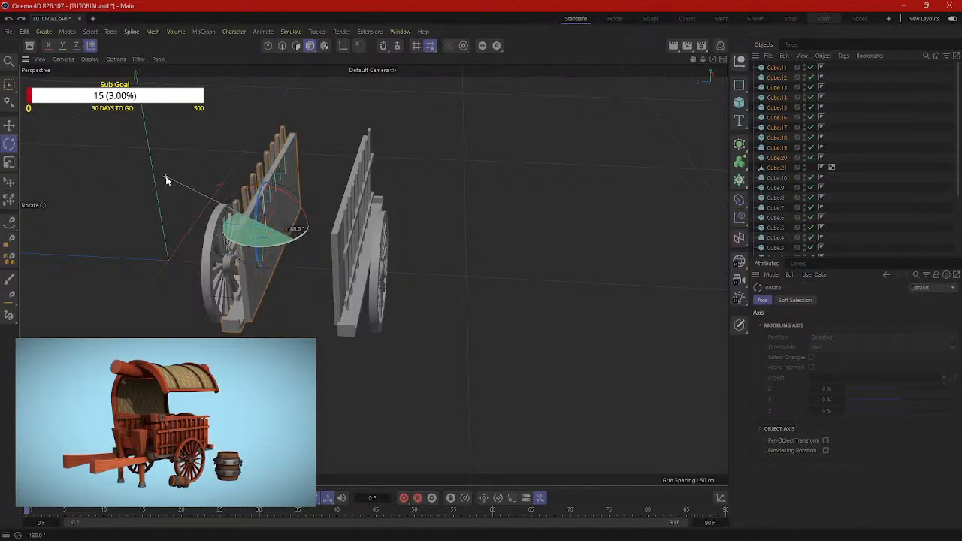
Step: Move the rotated side assembly along Z to position it beside its wheel
{"action": "left_click_drag", "start_coordinate": [303, 330], "coordinate": [345, 370], "text": "alt"}
{"action": "key", "text": "e"}
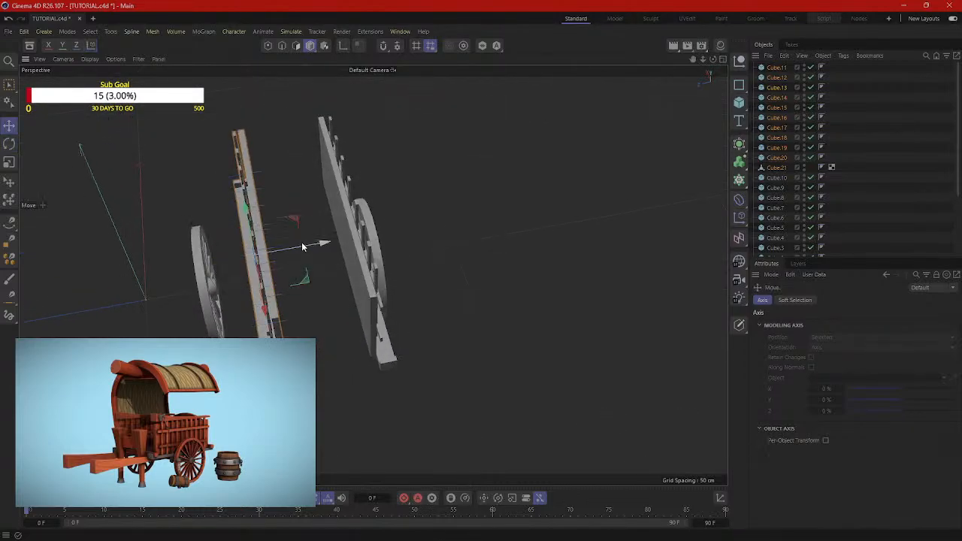